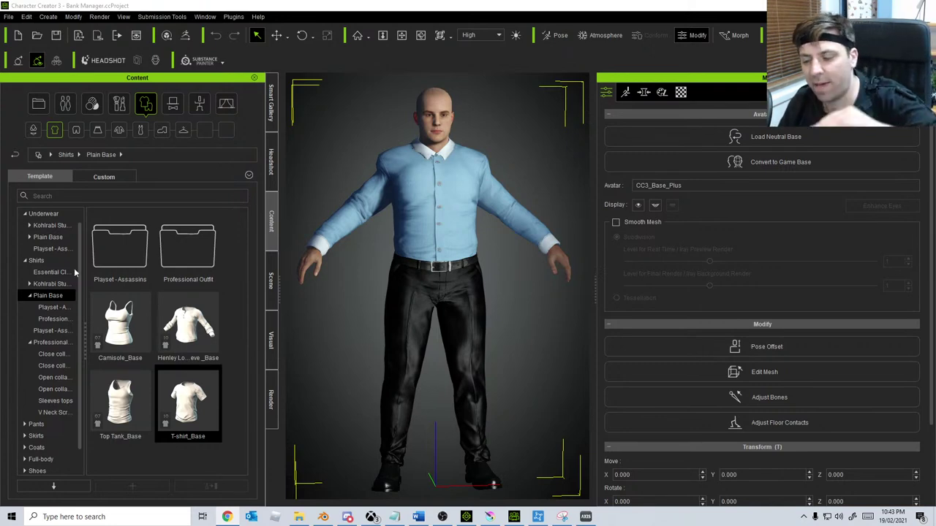
Step: Search for 'excel' from the Start menu and launch Excel
{"action": "left_click", "coordinate": [11, 519]}
{"action": "type", "text": "excel"}
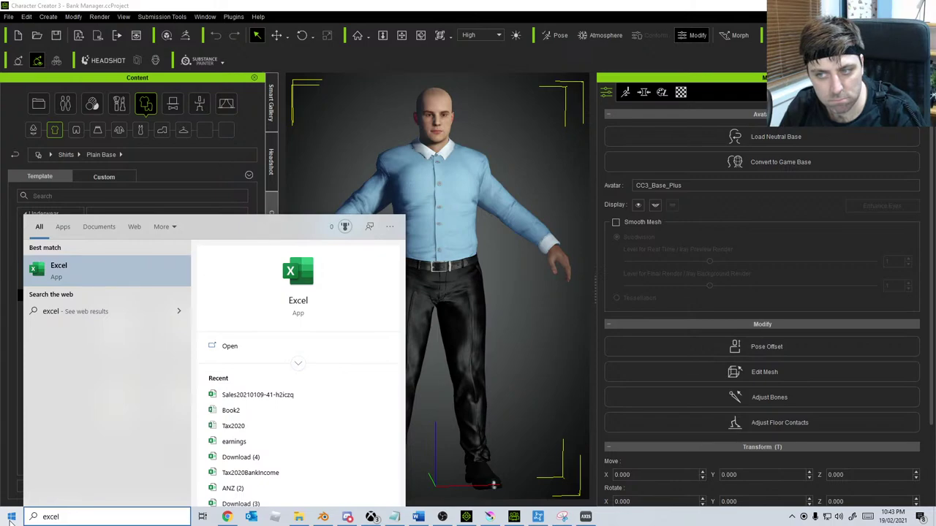
{"action": "key", "text": "Return"}
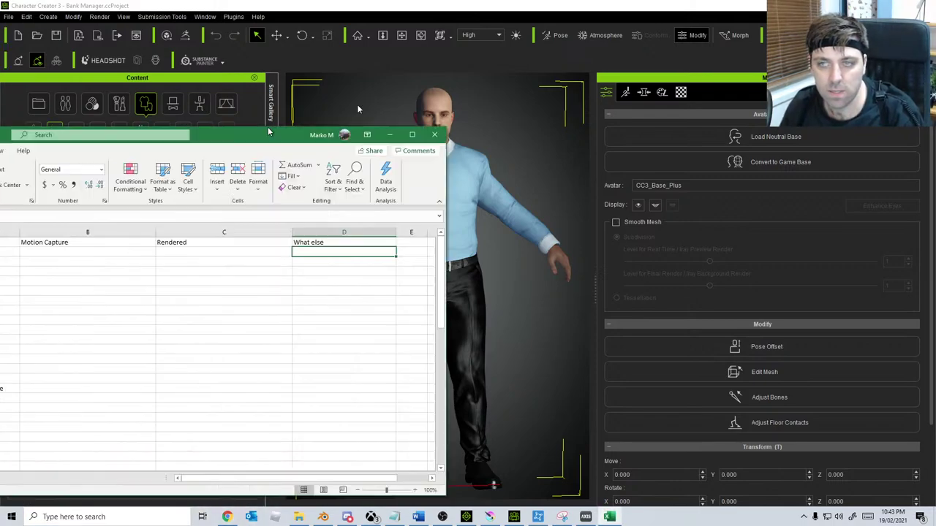
Step: Skim the Shotlist sheet in Excel, then return to Character Creator 3
{"action": "scroll", "coordinate": [112, 343], "scroll_direction": "down", "scroll_amount": 20}
{"action": "scroll", "coordinate": [111, 343], "scroll_direction": "up", "scroll_amount": 15}
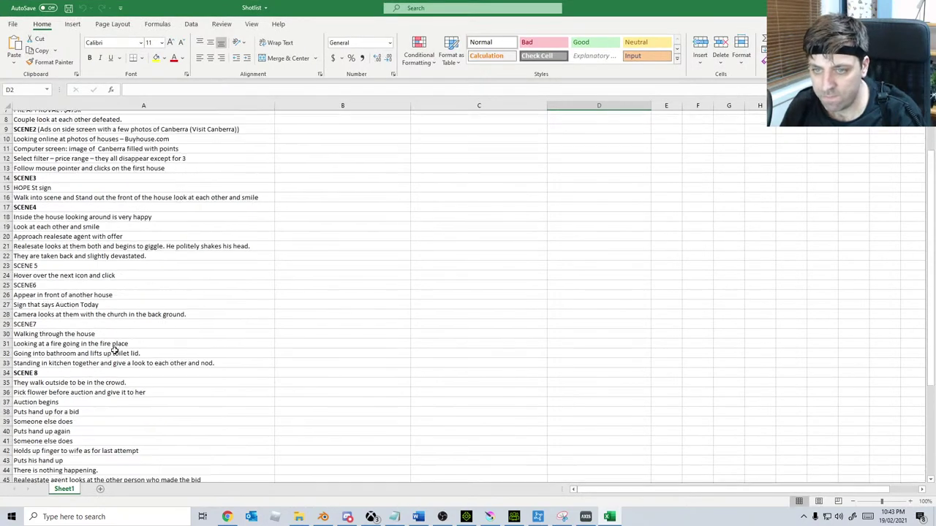
{"action": "key", "text": "alt+Tab"}
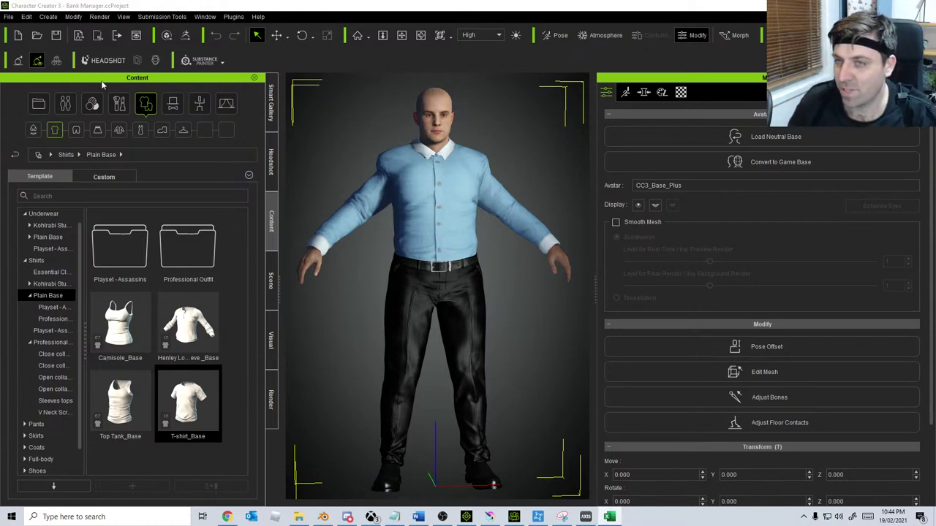
Step: Export the Character Creator character to iClone as an iAvatar
{"action": "left_click", "coordinate": [7, 16]}
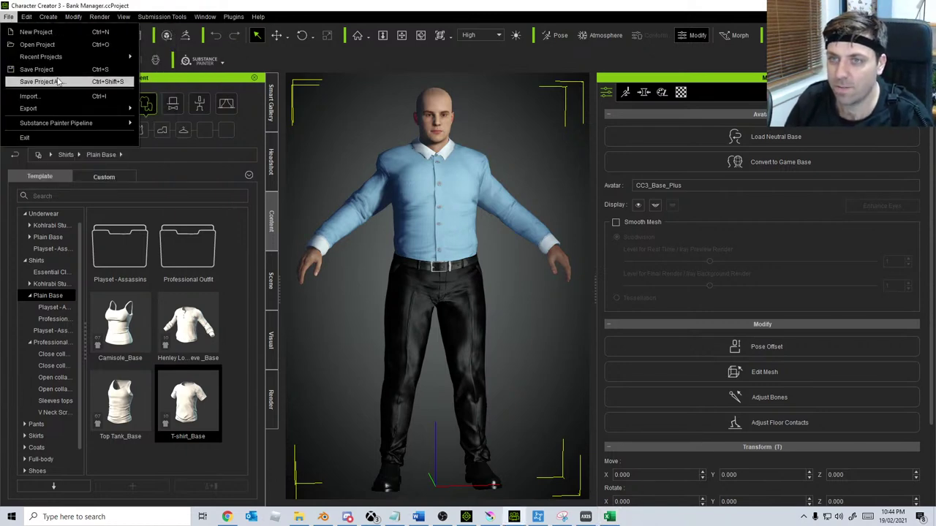
{"action": "mouse_move", "coordinate": [70, 110]}
{"action": "left_click", "coordinate": [215, 149]}
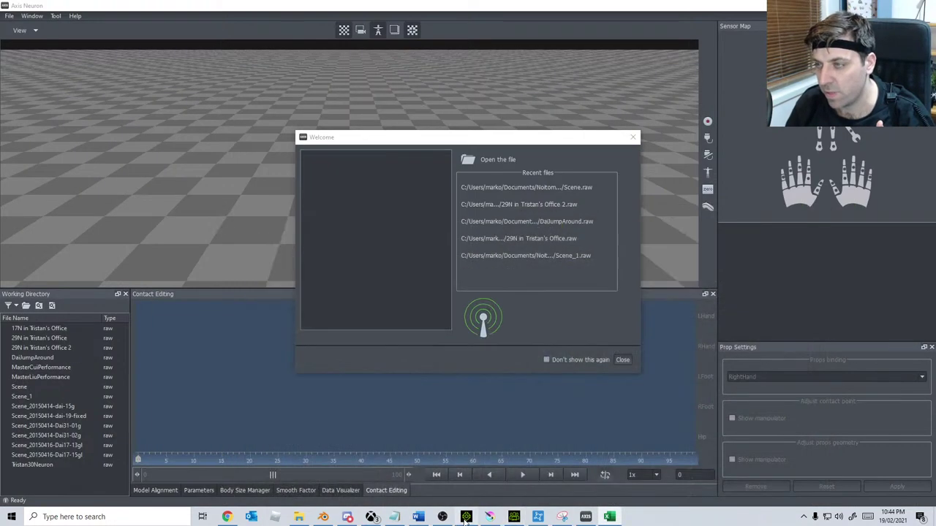
Step: Bring iClone 7 forward from the taskbar with the exported CC3_Base_Plus character
{"action": "left_click", "coordinate": [466, 518]}
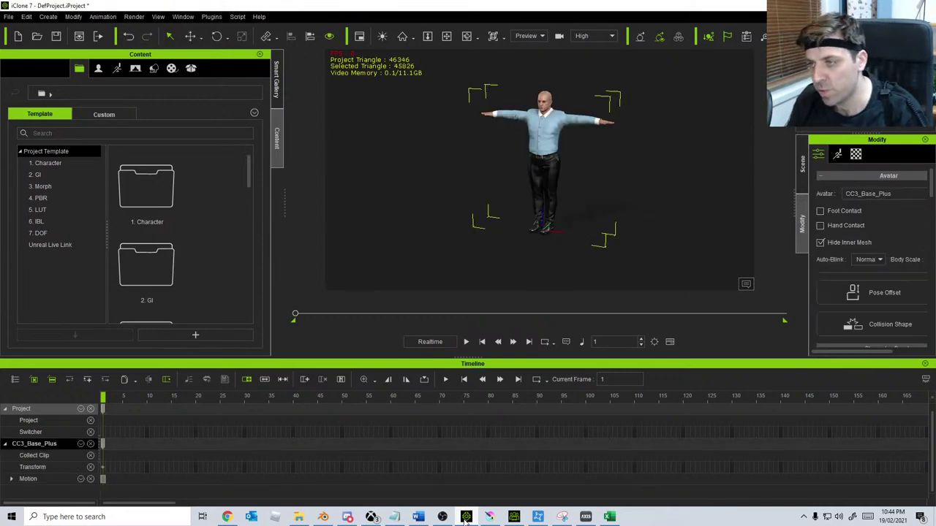
Step: Scroll the Modify panel, then switch to Axis Neuron to connect the suit
{"action": "scroll", "coordinate": [862, 290], "scroll_direction": "down", "scroll_amount": 10}
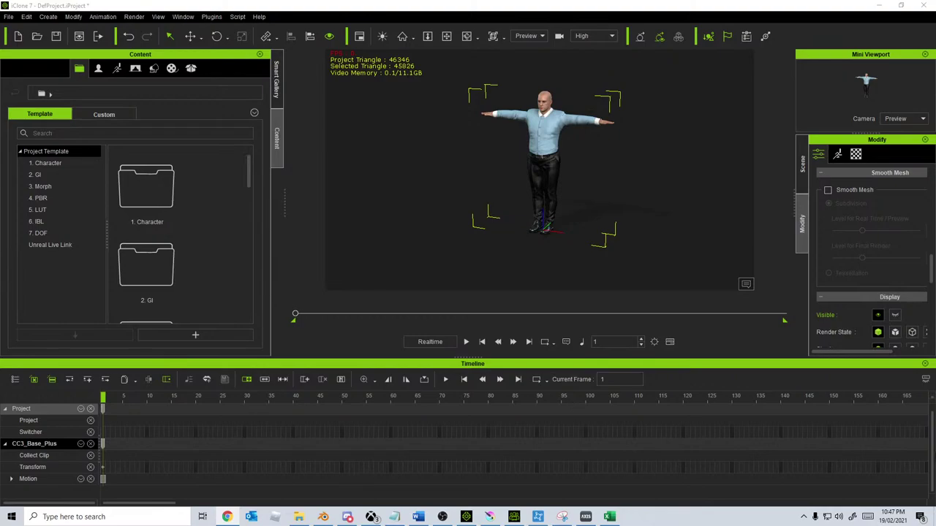
{"action": "left_click", "coordinate": [592, 517]}
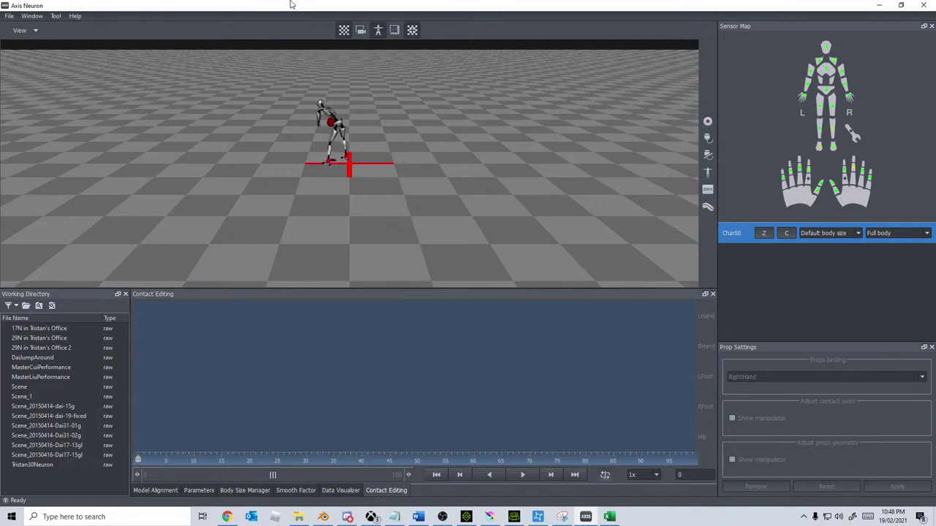
Step: Zoom and orbit Axis Neuron's viewport to an angled view of the live Char00 figure
{"action": "scroll", "coordinate": [304, 137], "scroll_direction": "up", "scroll_amount": 2}
{"action": "scroll", "coordinate": [304, 137], "scroll_direction": "up", "scroll_amount": 2}
{"action": "left_click_drag", "start_coordinate": [231, 94], "coordinate": [381, 143]}
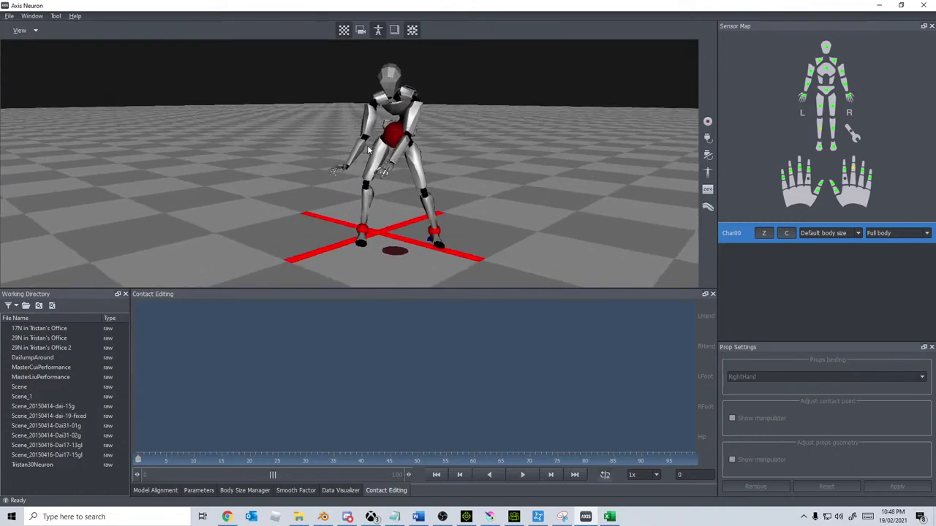
Step: Run the A-pose posture calibration, then return to Character Creator 3
{"action": "left_click", "coordinate": [708, 172]}
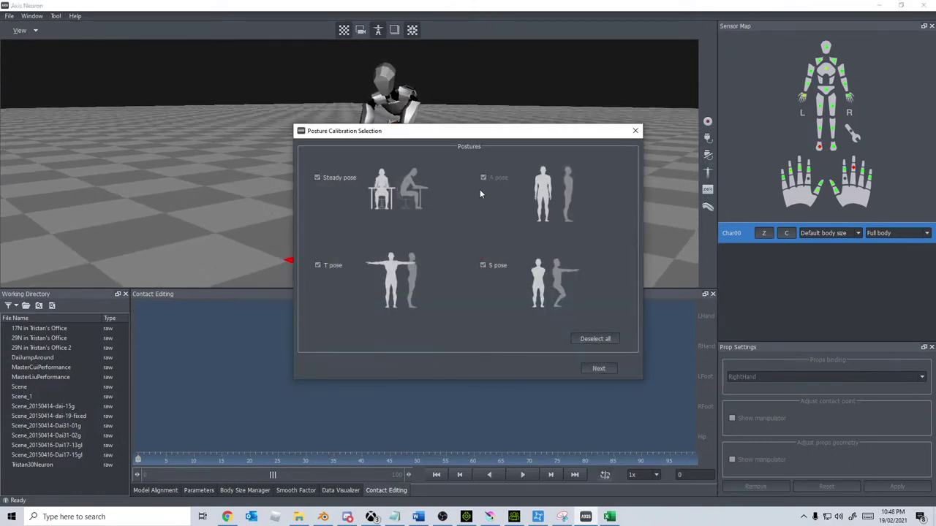
{"action": "left_click", "coordinate": [599, 369]}
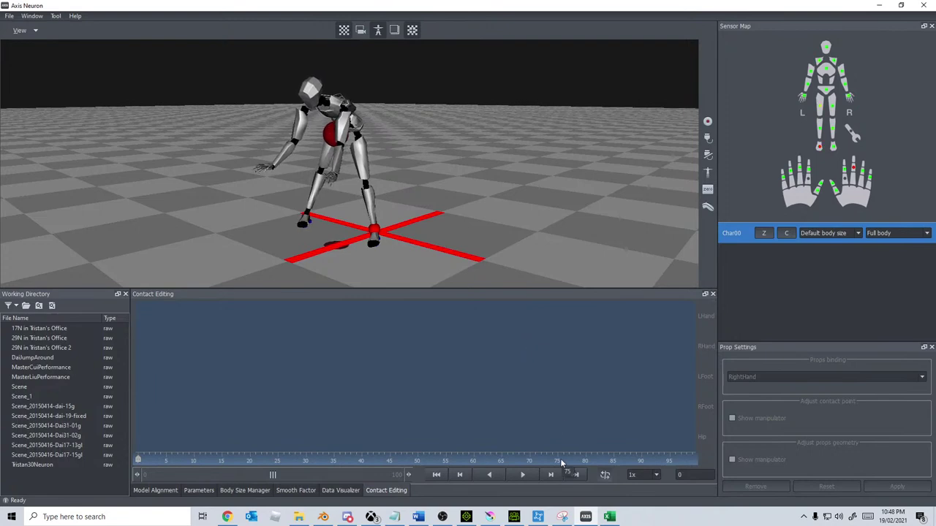
{"action": "key", "text": "alt+Tab"}
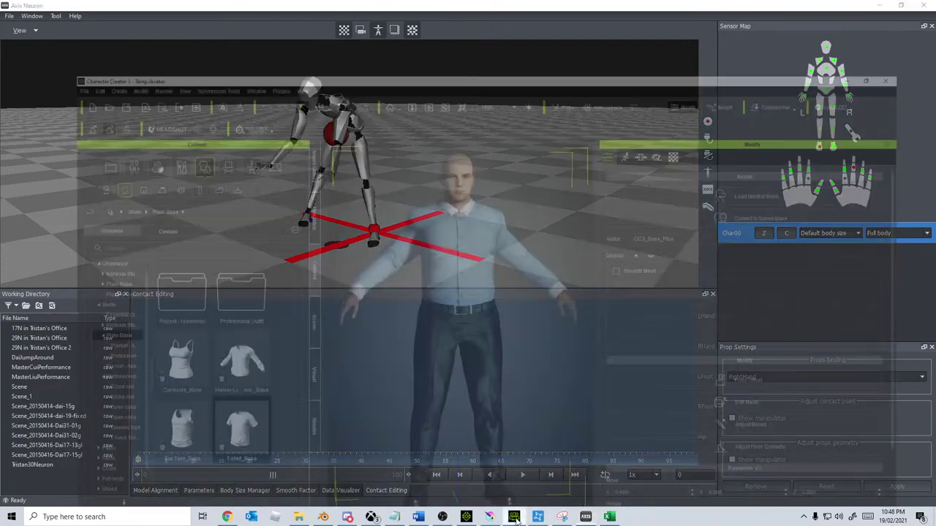
Step: Open Motion LIVE from iClone's Motion tab, float the panel, and select the LIVE FACE address
{"action": "left_click", "coordinate": [466, 517]}
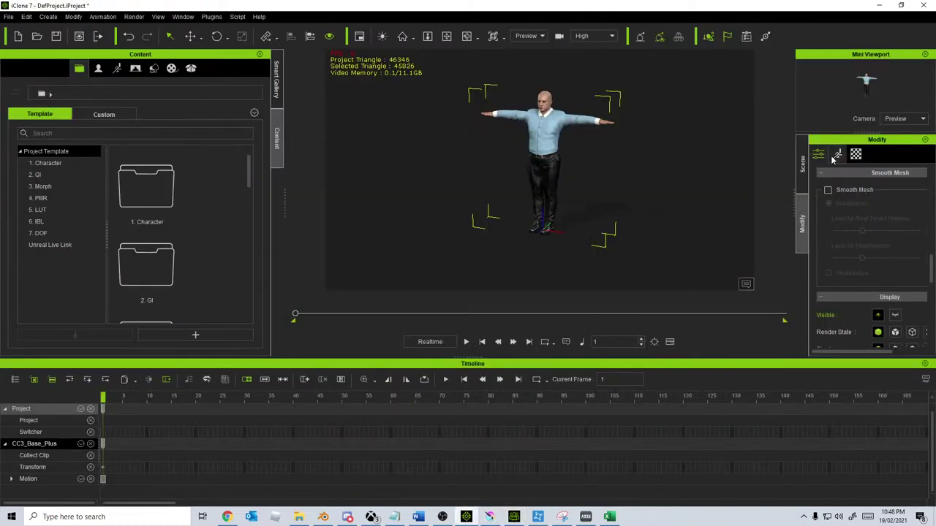
{"action": "left_click", "coordinate": [838, 153]}
{"action": "scroll", "coordinate": [892, 329], "scroll_direction": "down", "scroll_amount": 5}
{"action": "left_click", "coordinate": [893, 325]}
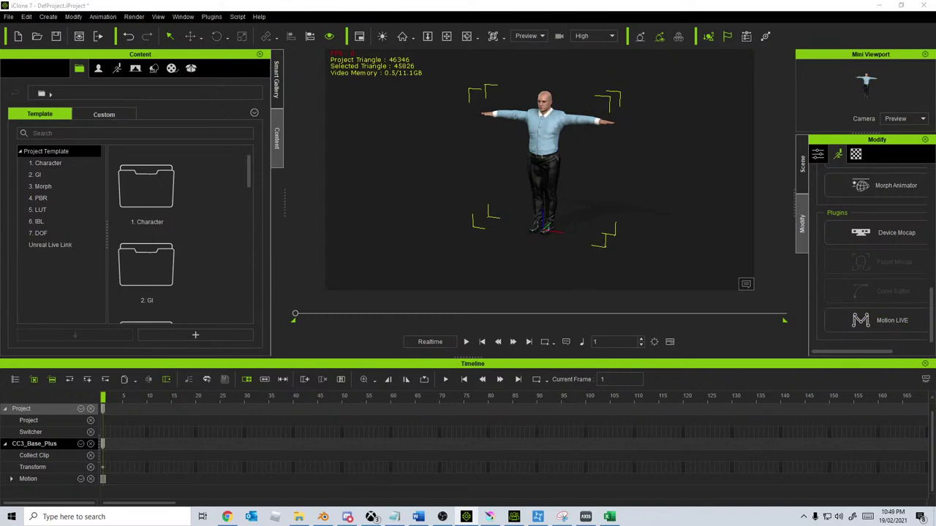
{"action": "left_click_drag", "start_coordinate": [143, 162], "coordinate": [220, 147]}
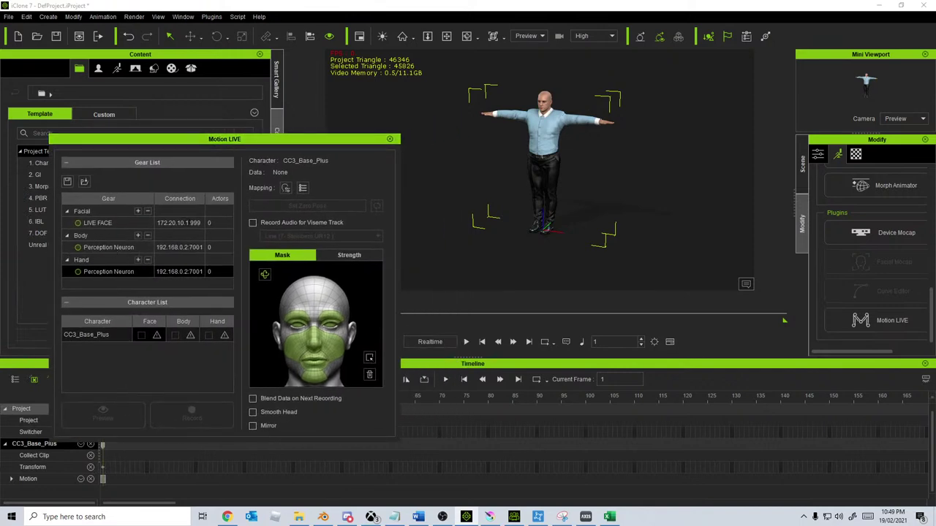
{"action": "left_click_drag", "start_coordinate": [187, 223], "coordinate": [88, 236]}
Step: Clear the old LIVE FACE address and retry until the LIVE FACE gear connects
{"action": "key", "text": "BackSpace"}
{"action": "left_click", "coordinate": [83, 225]}
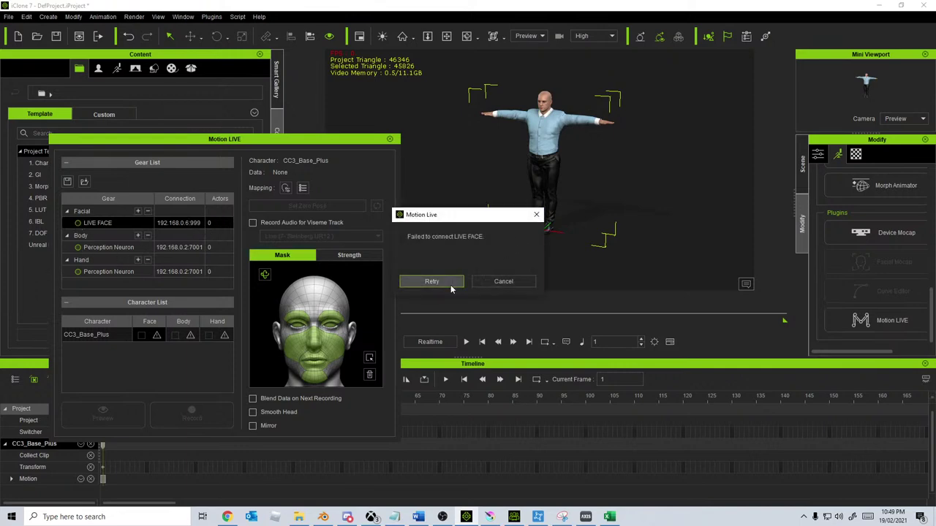
{"action": "left_click", "coordinate": [450, 285]}
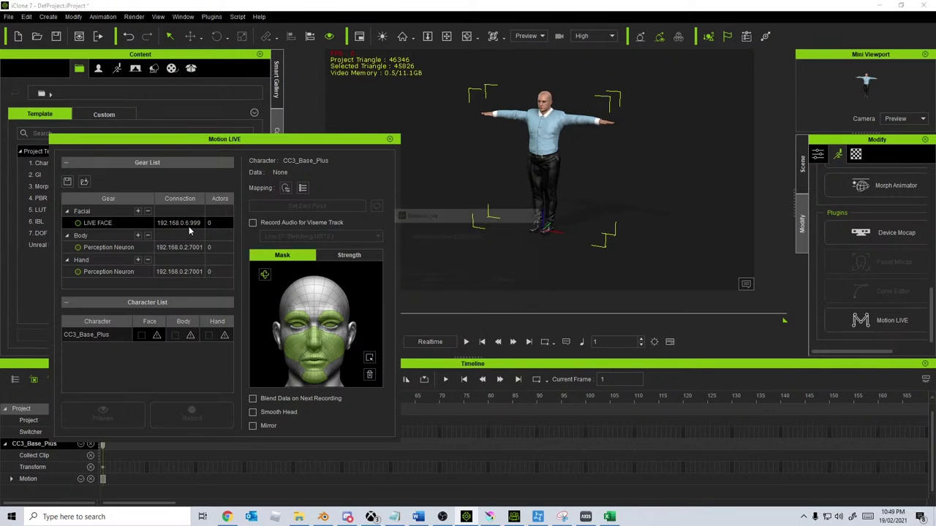
{"action": "left_click", "coordinate": [520, 283]}
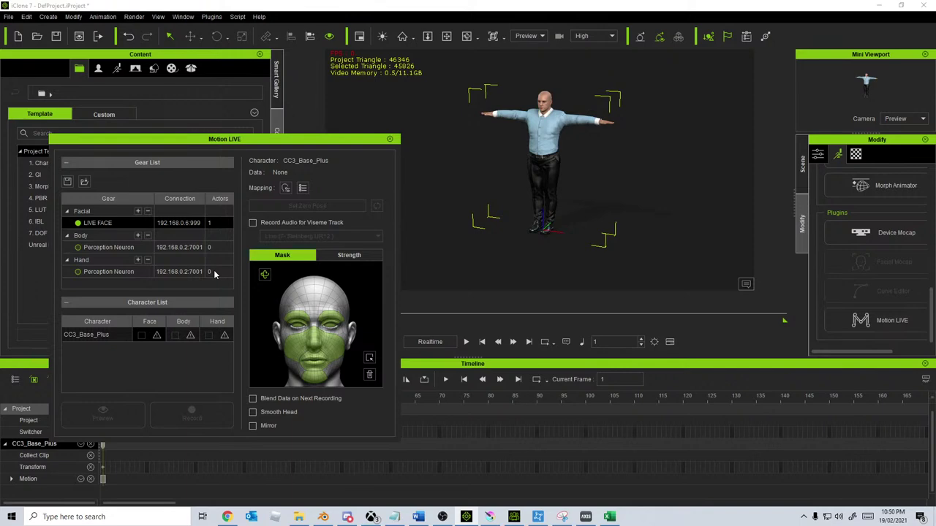
Step: Assign Perception Neuron to CC3_Base_Plus's hands and body in the Character List
{"action": "left_click", "coordinate": [80, 247]}
{"action": "left_click", "coordinate": [81, 272]}
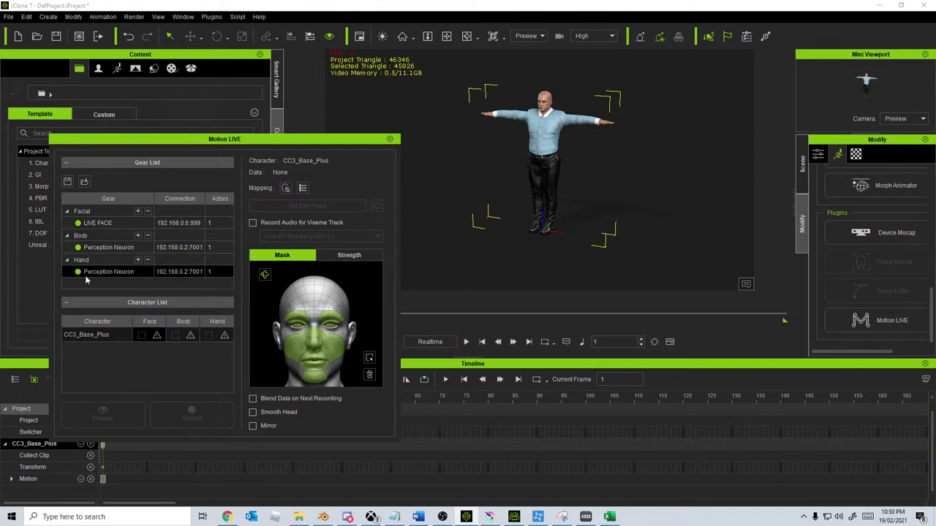
{"action": "left_click", "coordinate": [225, 336]}
{"action": "left_click", "coordinate": [228, 341]}
{"action": "left_click", "coordinate": [190, 335]}
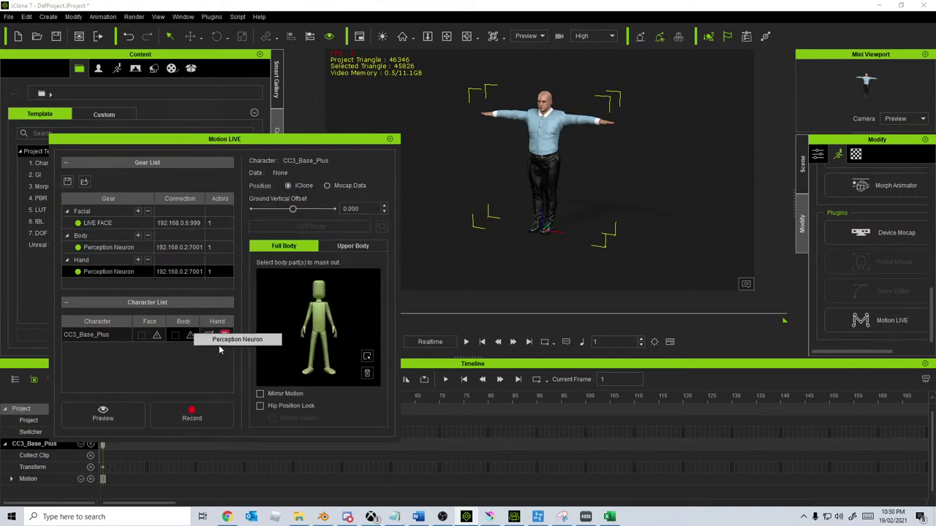
{"action": "left_click", "coordinate": [218, 341]}
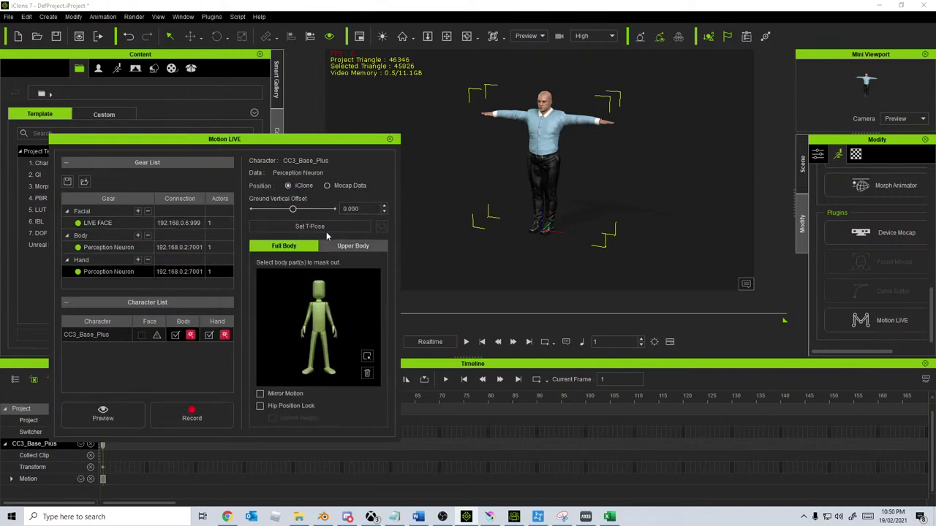
Step: Drive the character's face with LIVE FACE and set the current facial pose as zero pose
{"action": "left_click", "coordinate": [155, 335]}
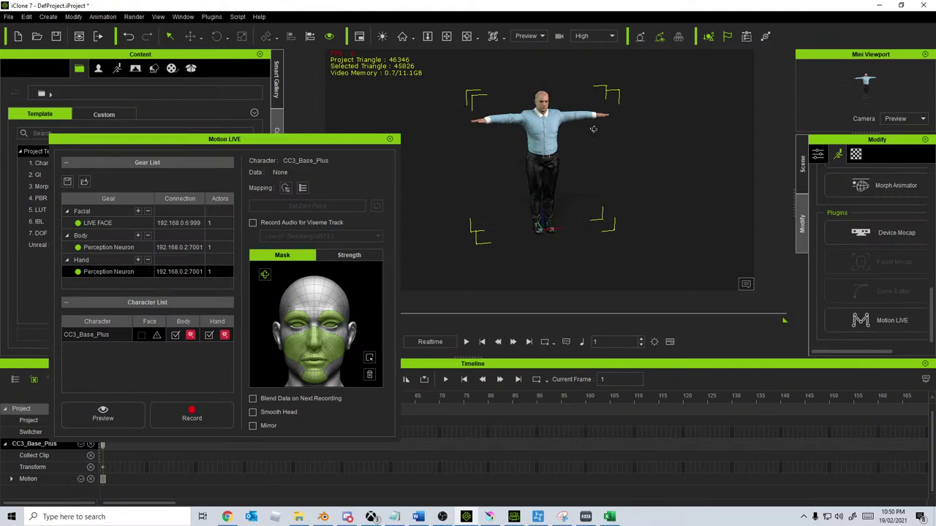
{"action": "scroll", "coordinate": [578, 172], "scroll_direction": "up", "scroll_amount": 5}
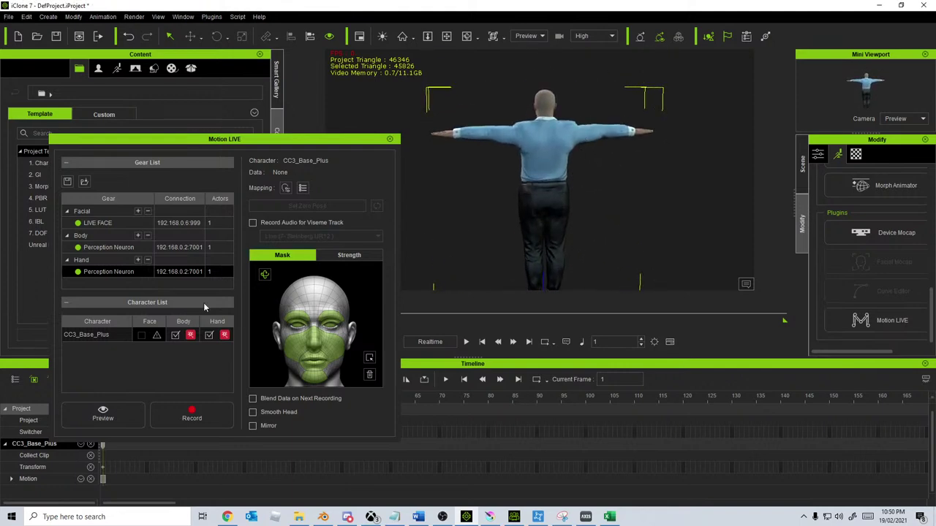
{"action": "left_click", "coordinate": [142, 335]}
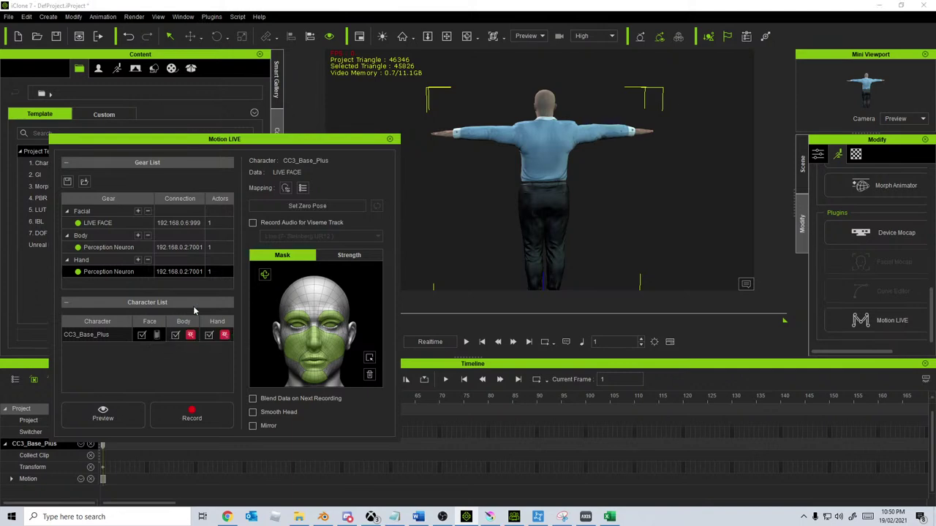
{"action": "left_click", "coordinate": [281, 205]}
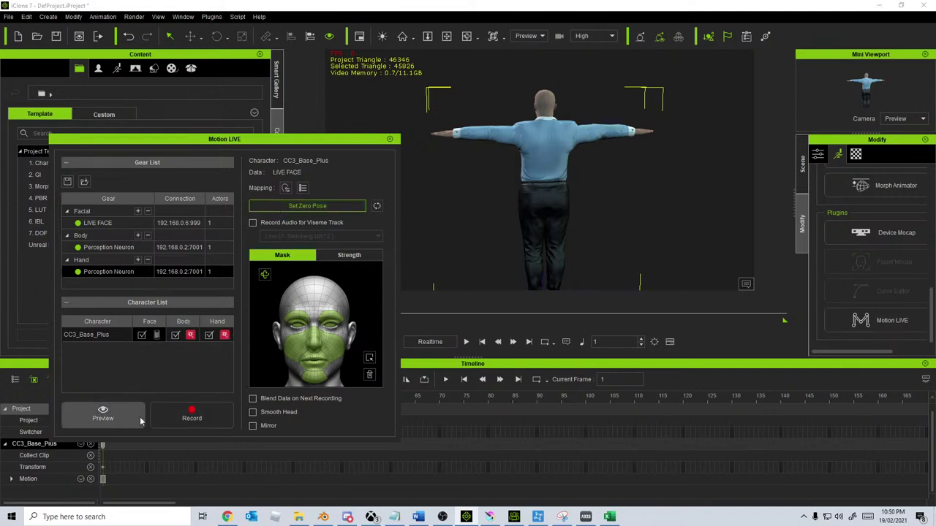
Step: Preview CC3_Base_Plus moving with the live mocap data, then stop the preview
{"action": "left_click", "coordinate": [110, 416]}
{"action": "key", "text": "space"}
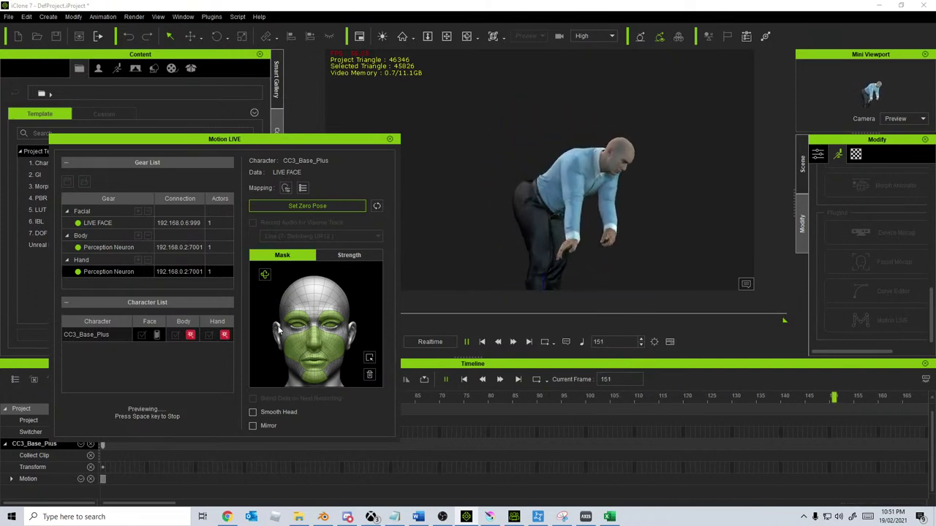
{"action": "key", "text": "space"}
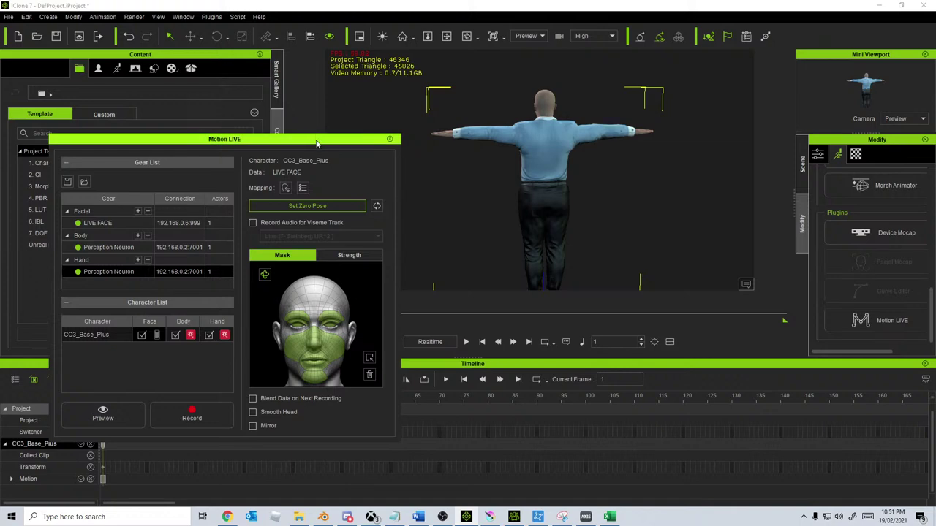
Step: Close Motion LIVE and set the project's Total Frames to 5000 in Project Settings
{"action": "left_click_drag", "start_coordinate": [319, 138], "coordinate": [297, 142]}
{"action": "left_click", "coordinate": [27, 16]}
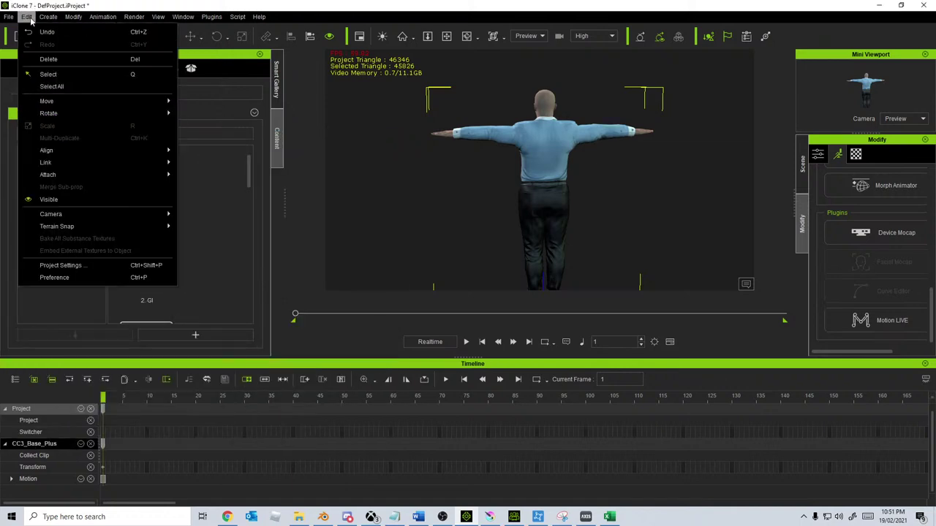
{"action": "left_click", "coordinate": [89, 266]}
{"action": "double_click", "coordinate": [302, 166]}
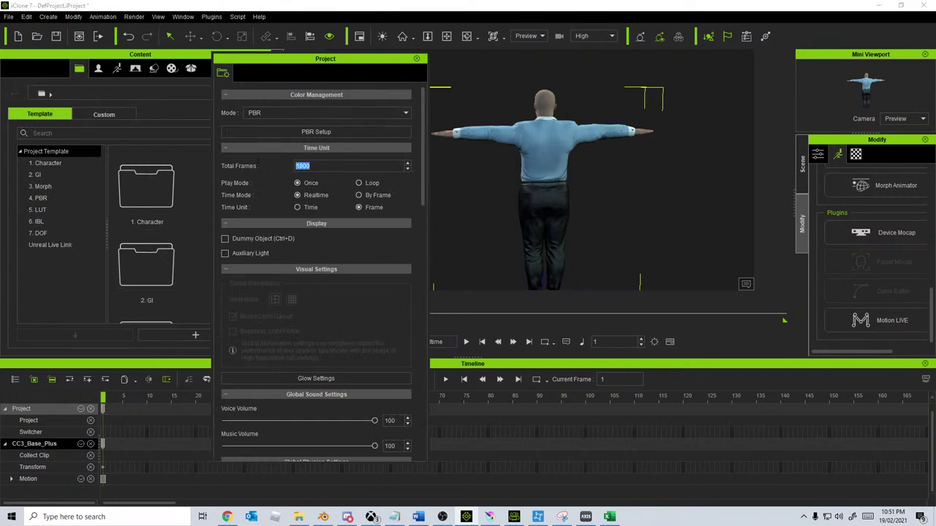
{"action": "type", "text": "5000"}
{"action": "left_click", "coordinate": [416, 59]}
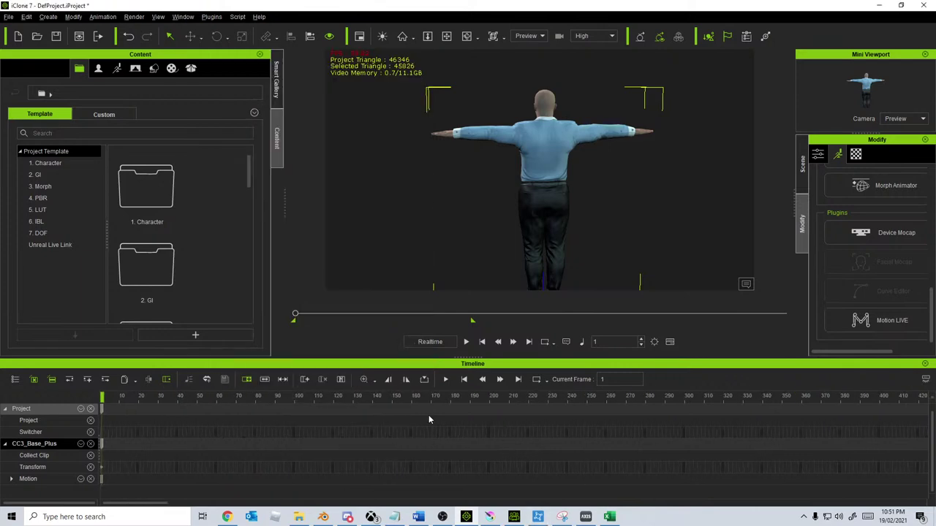
Step: Scrub the timeline out to frame 1974, then back to frame 1
{"action": "left_click_drag", "start_coordinate": [397, 401], "coordinate": [926, 387]}
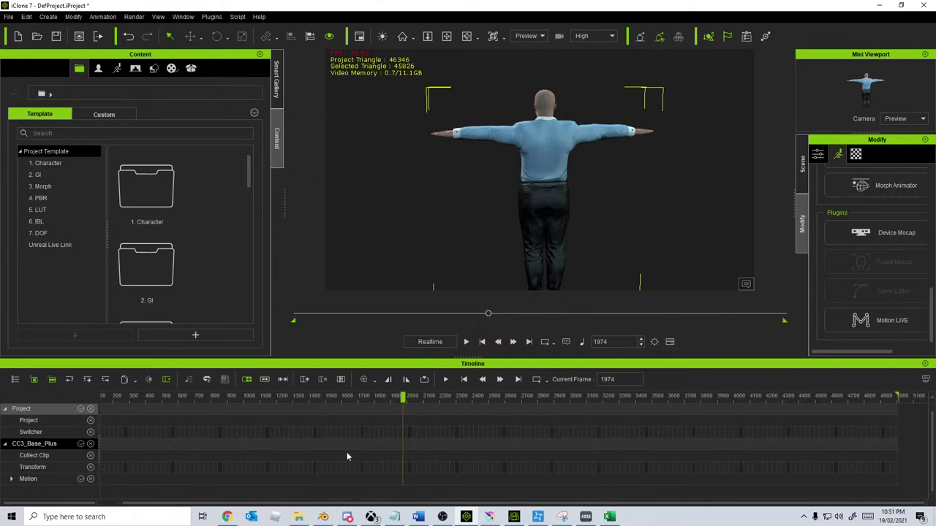
{"action": "left_click_drag", "start_coordinate": [420, 505], "coordinate": [400, 504]}
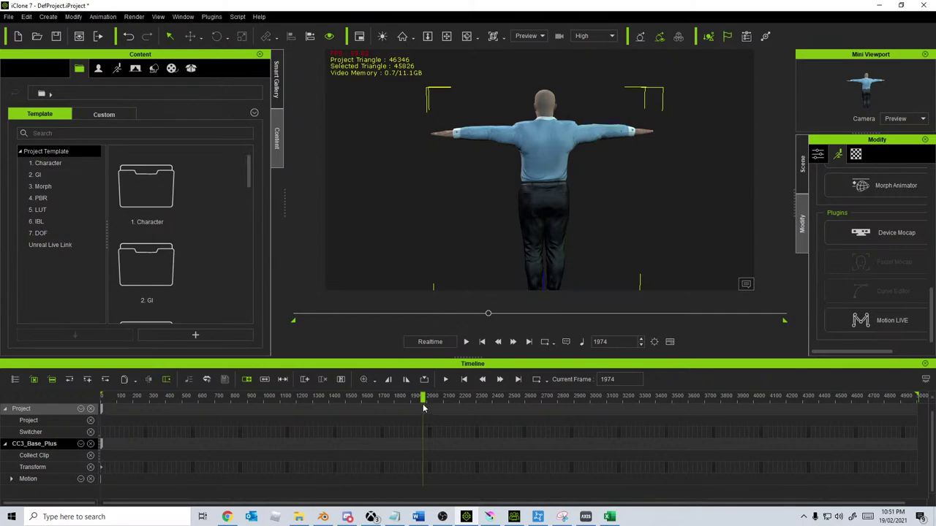
{"action": "left_click_drag", "start_coordinate": [424, 399], "coordinate": [398, 398]}
{"action": "left_click_drag", "start_coordinate": [214, 424], "coordinate": [84, 420]}
Step: In Axis Neuron's Sensor Map, set the performer's body size to Male190
{"action": "left_click", "coordinate": [586, 517]}
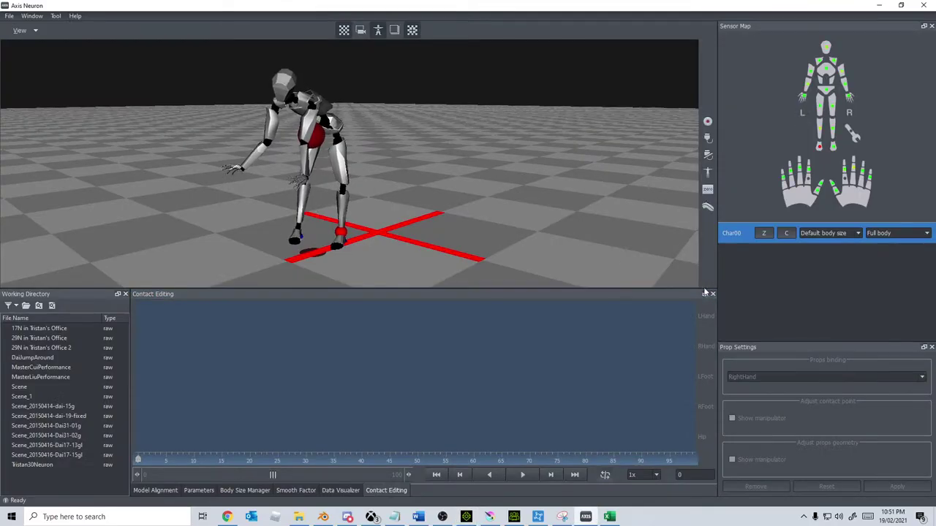
{"action": "left_click", "coordinate": [895, 233]}
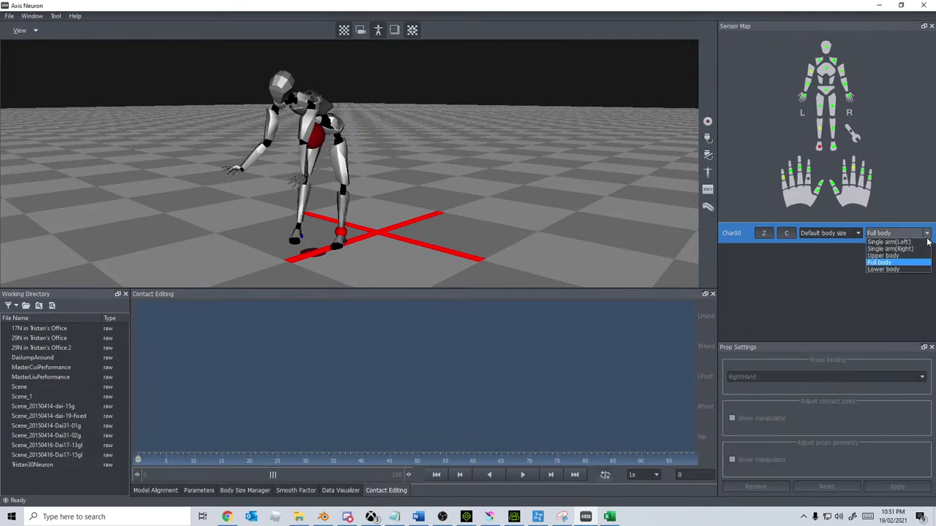
{"action": "left_click", "coordinate": [833, 233]}
{"action": "left_click", "coordinate": [853, 233]}
{"action": "scroll", "coordinate": [838, 285], "scroll_direction": "down", "scroll_amount": 3}
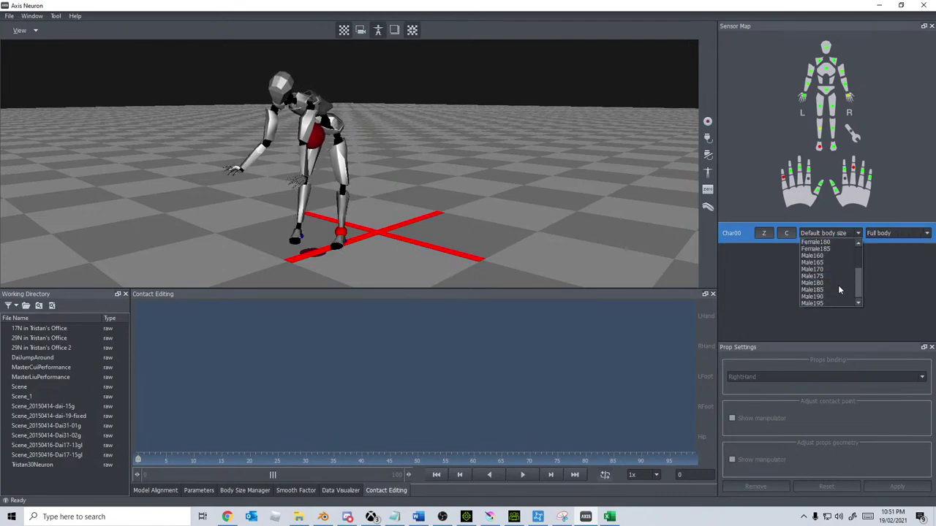
{"action": "left_click", "coordinate": [827, 295]}
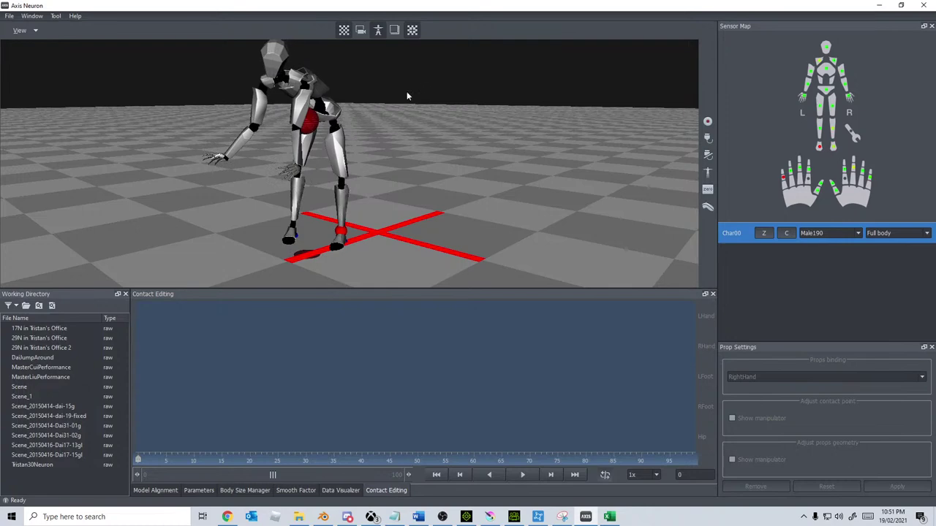
Step: Check the equipment list, run the A-pose posture calibration, and return to iClone
{"action": "left_click", "coordinate": [708, 137]}
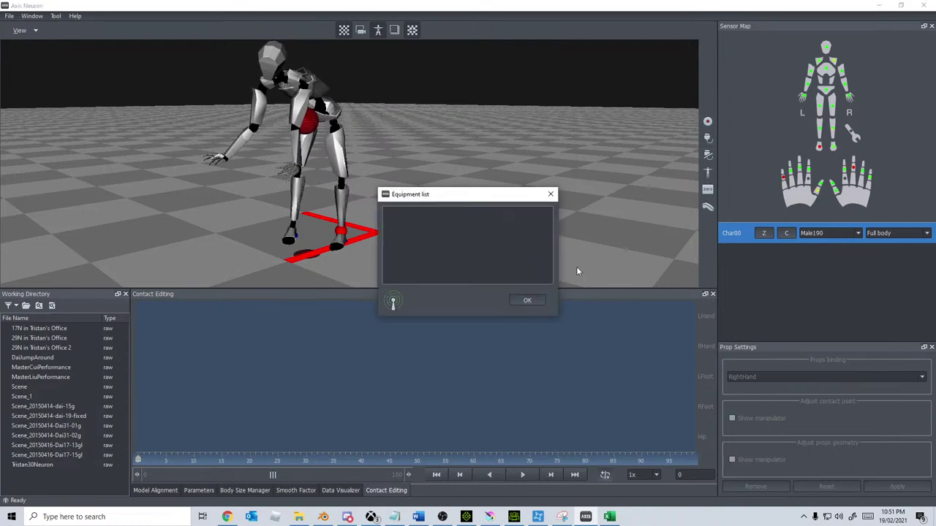
{"action": "left_click", "coordinate": [526, 300]}
{"action": "left_click", "coordinate": [708, 173]}
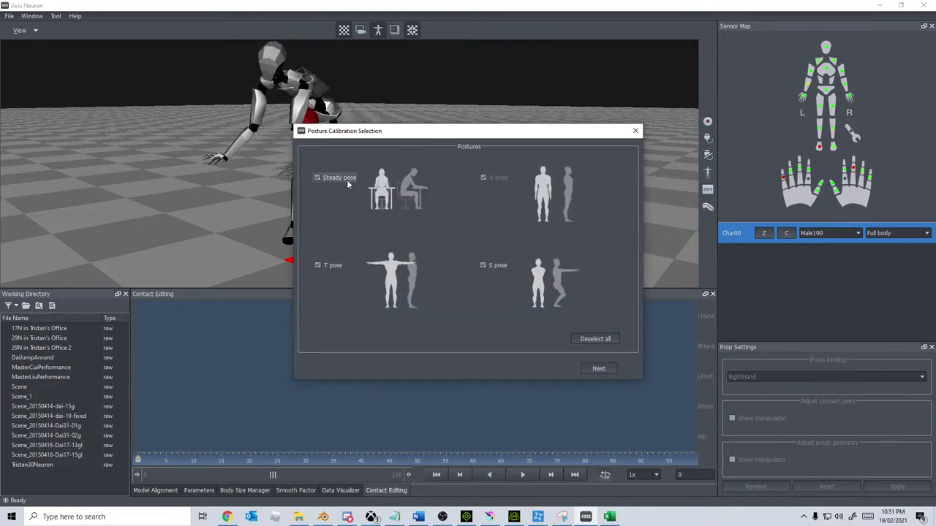
{"action": "left_click", "coordinate": [599, 369]}
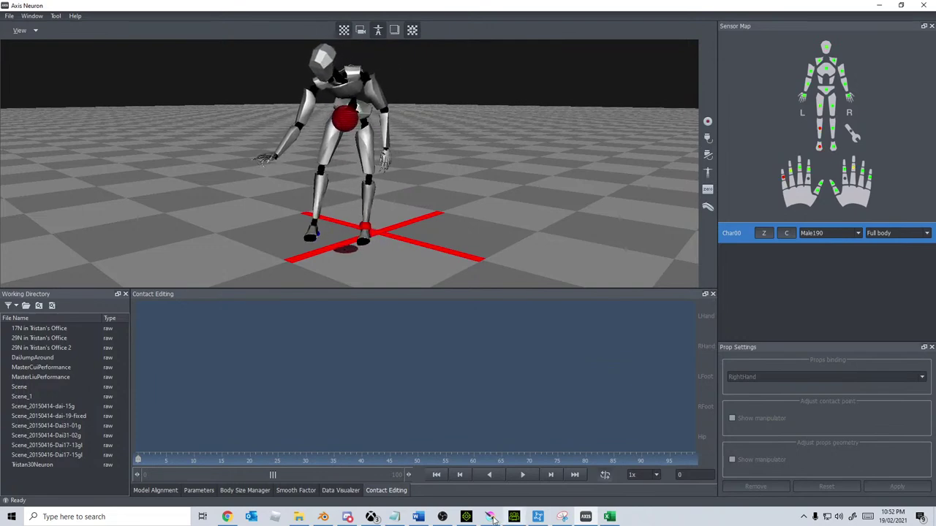
{"action": "left_click", "coordinate": [467, 517]}
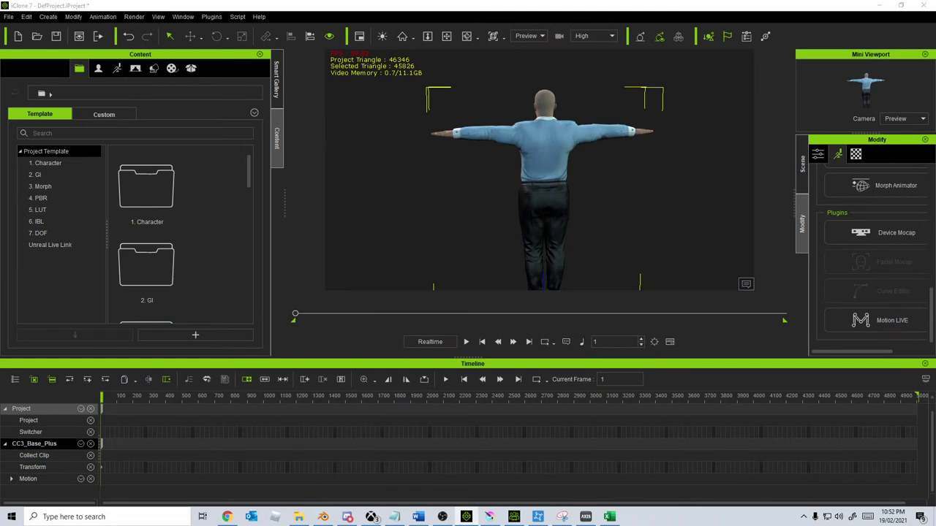
{"action": "key", "text": "space"}
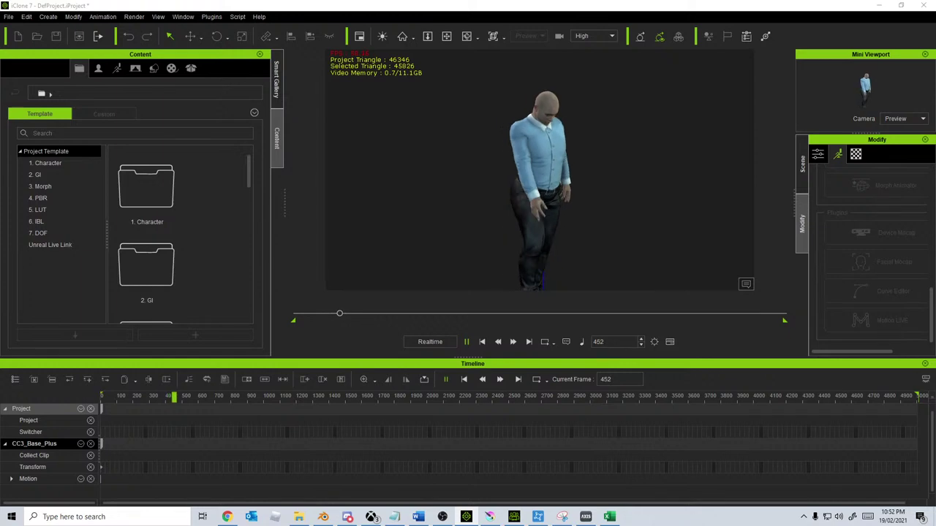
{"action": "key", "text": "space"}
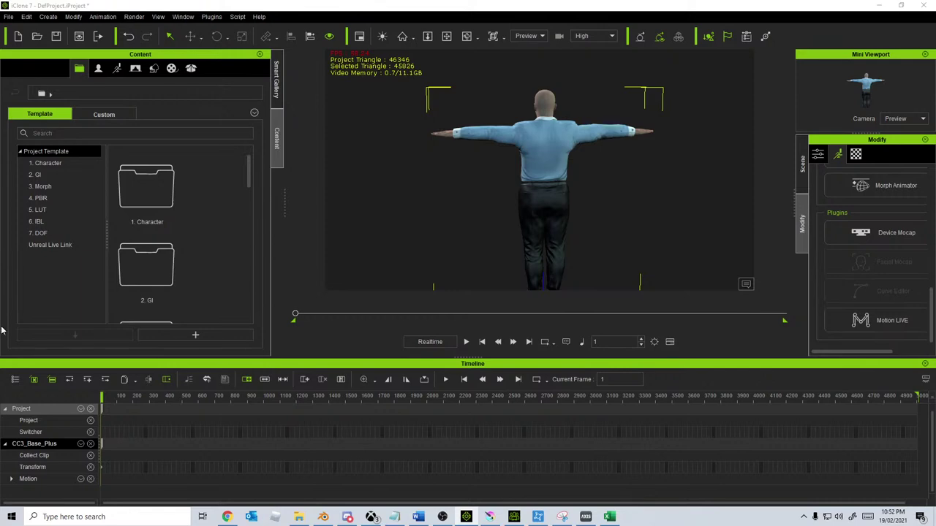
Step: Record the seated mocap take onto the character, stopping at frame 1577
{"action": "key", "text": "space"}
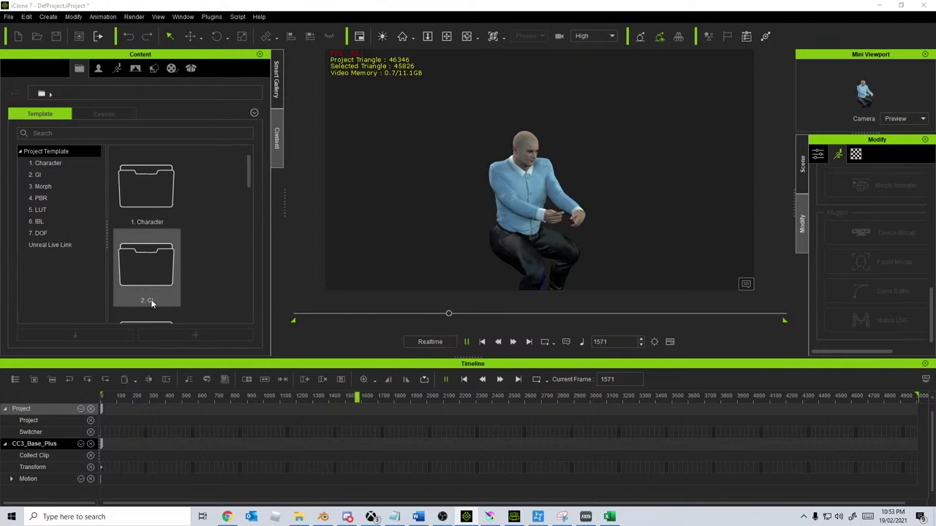
{"action": "key", "text": "space"}
{"action": "scroll", "coordinate": [611, 161], "scroll_direction": "up", "scroll_amount": 3}
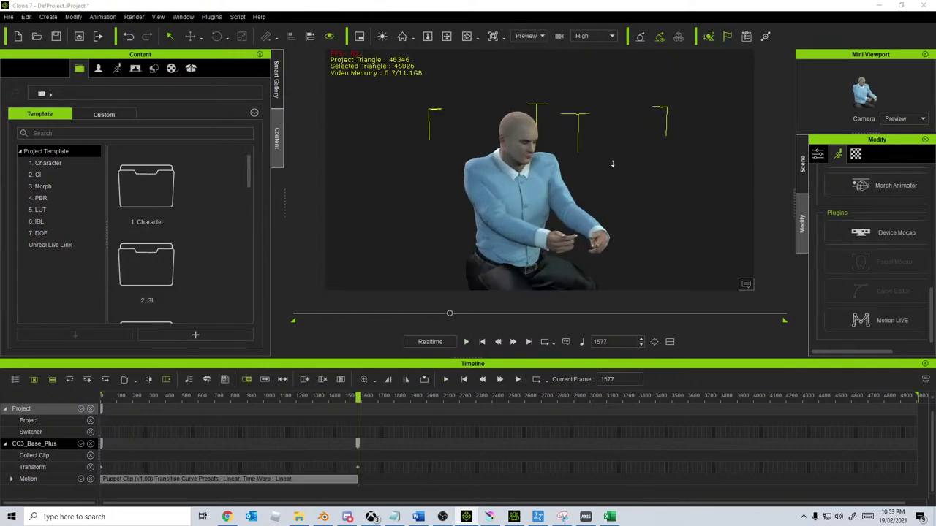
Step: Orbit and zoom the viewport to see the seated character from the side
{"action": "left_click", "coordinate": [636, 241]}
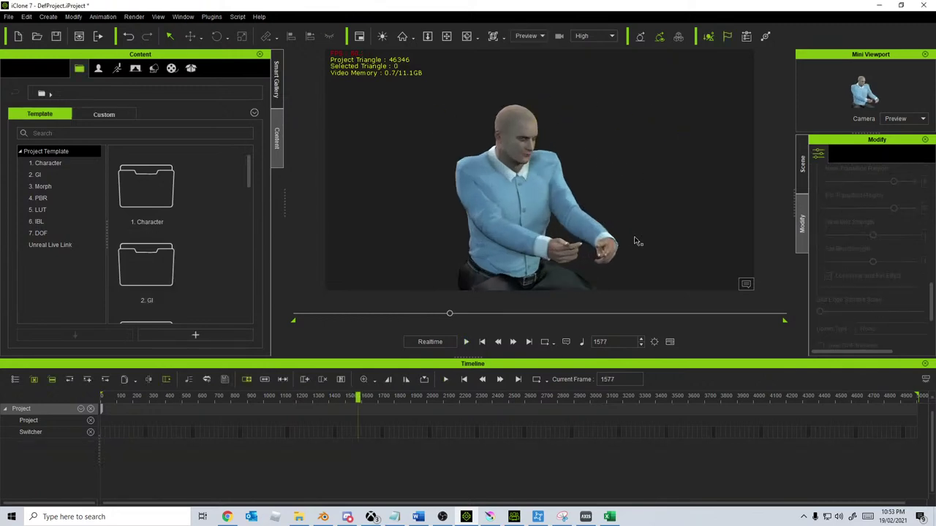
{"action": "right_click_drag", "start_coordinate": [643, 242], "coordinate": [576, 195]}
{"action": "scroll", "coordinate": [618, 166], "scroll_direction": "up", "scroll_amount": 3}
{"action": "scroll", "coordinate": [630, 206], "scroll_direction": "down", "scroll_amount": 3}
{"action": "right_click_drag", "start_coordinate": [608, 226], "coordinate": [593, 212]}
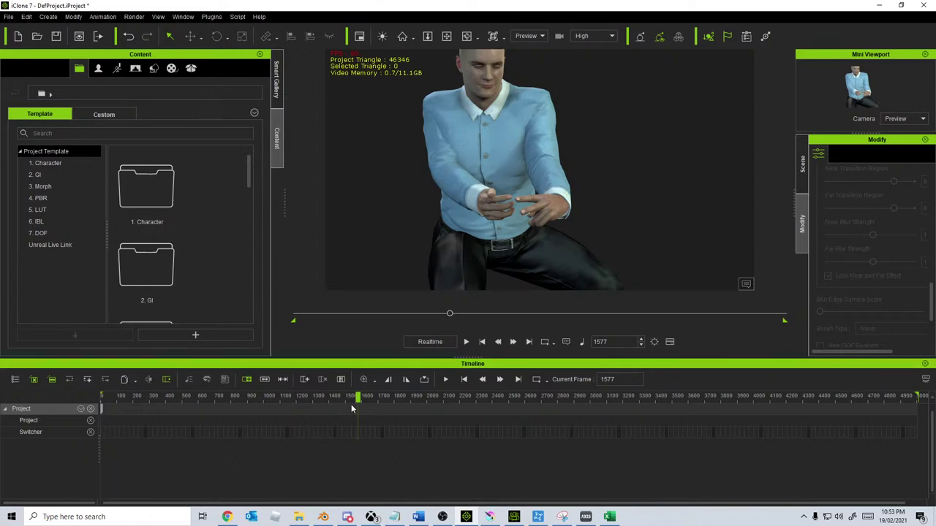
{"action": "left_click_drag", "start_coordinate": [357, 398], "coordinate": [90, 431]}
{"action": "left_click", "coordinate": [532, 182]}
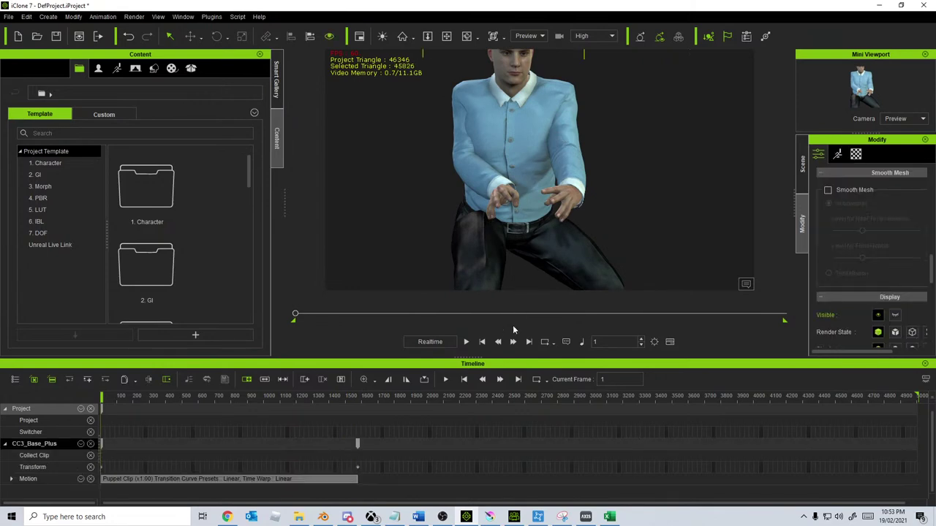
{"action": "left_click", "coordinate": [467, 342]}
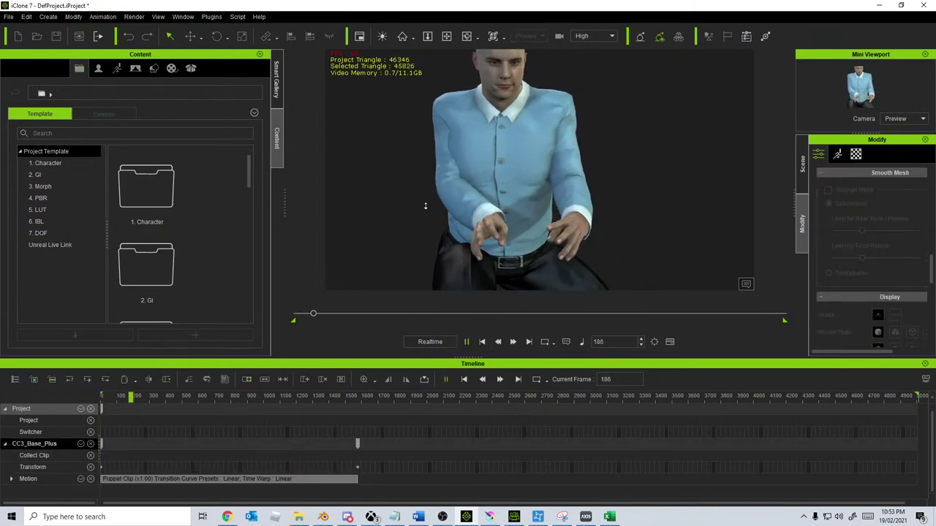
{"action": "scroll", "coordinate": [425, 206], "scroll_direction": "up", "scroll_amount": 3}
{"action": "scroll", "coordinate": [426, 226], "scroll_direction": "down", "scroll_amount": 3}
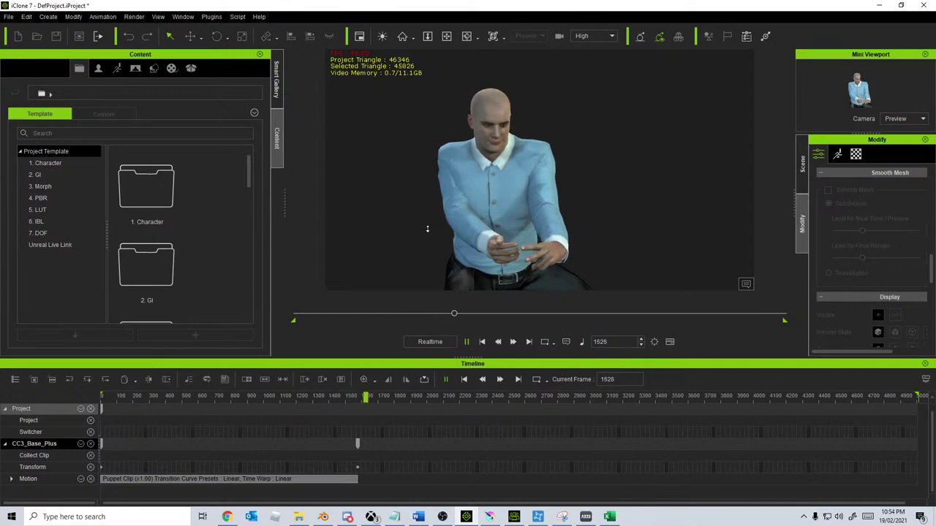
{"action": "key", "text": "space"}
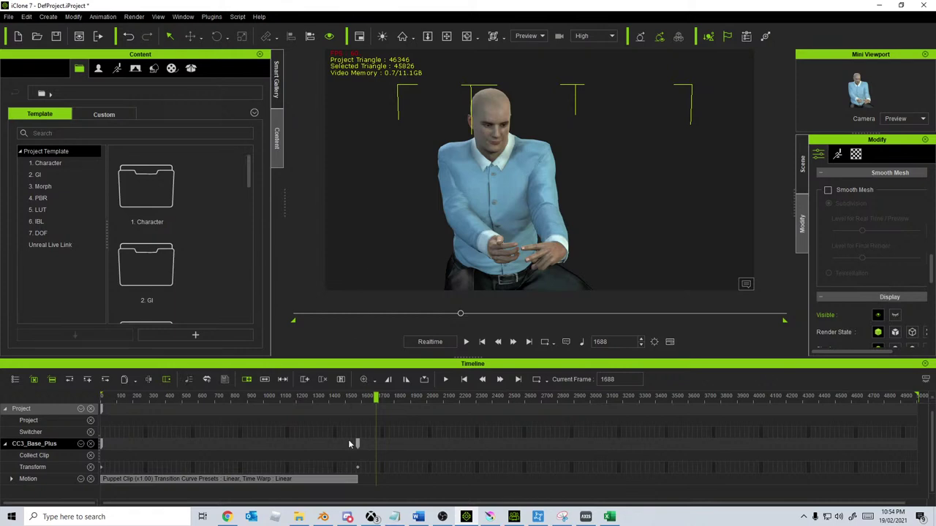
{"action": "left_click_drag", "start_coordinate": [377, 409], "coordinate": [103, 424]}
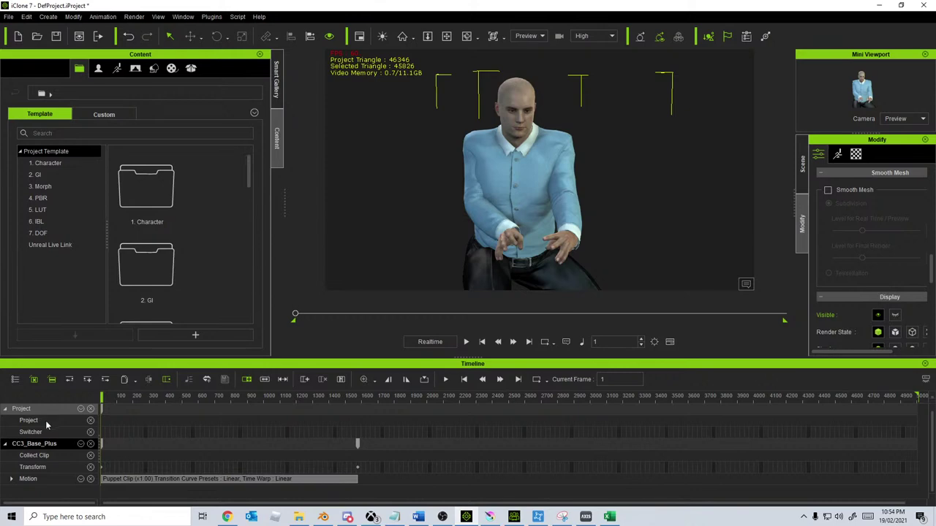
{"action": "left_click", "coordinate": [414, 397]}
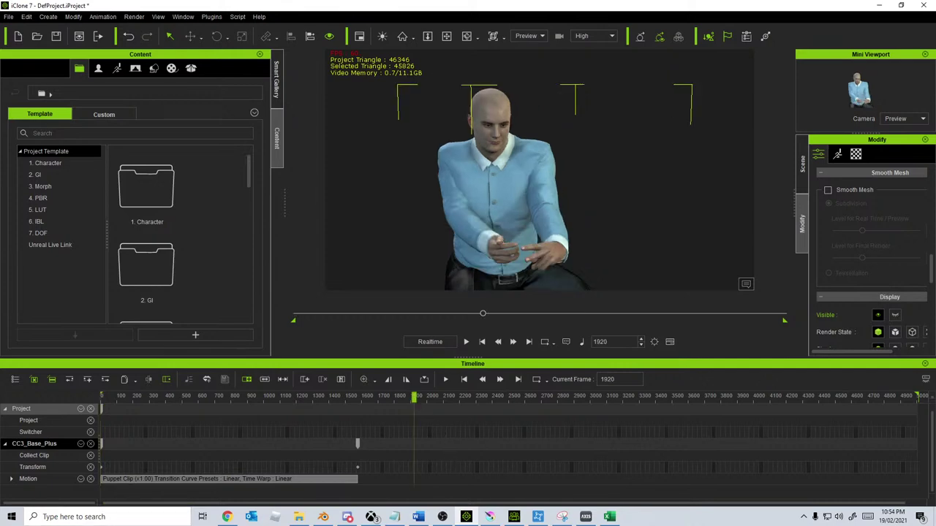
{"action": "key", "text": "space"}
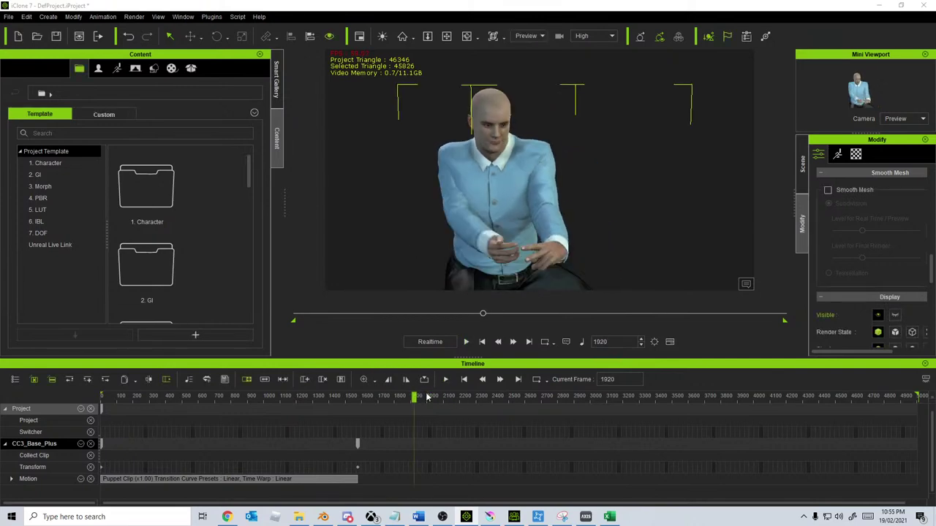
Step: Delete the recorded seated motion clip, return the playhead to the start, and switch to Axis Neuron
{"action": "left_click", "coordinate": [303, 480]}
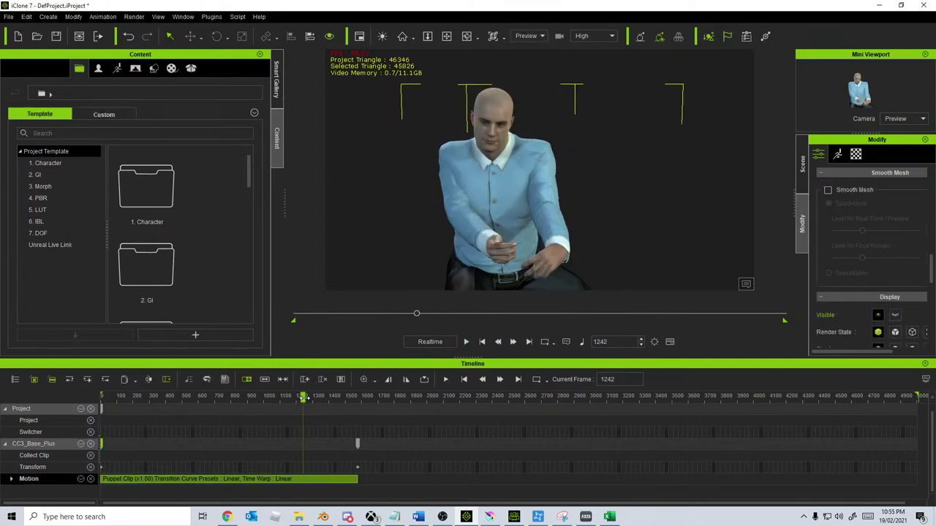
{"action": "key", "text": "Delete"}
{"action": "left_click_drag", "start_coordinate": [303, 397], "coordinate": [101, 397]}
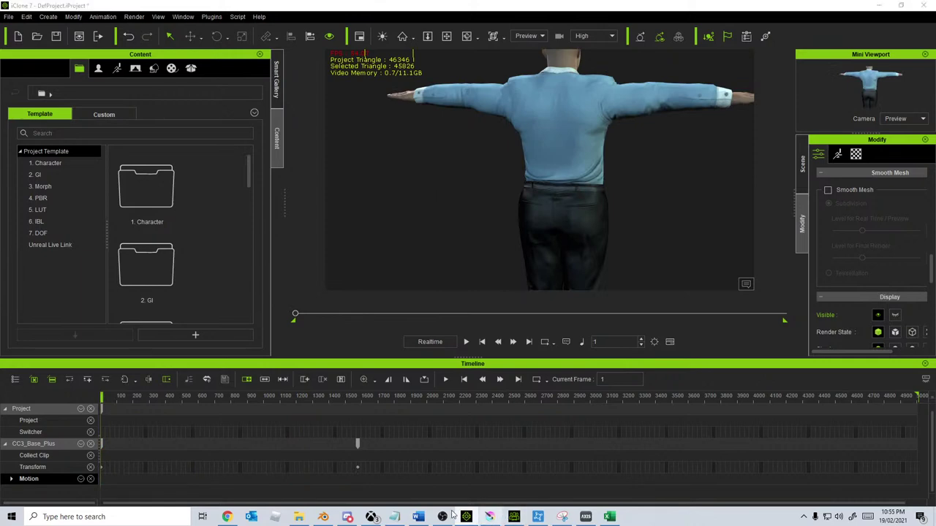
{"action": "left_click", "coordinate": [586, 517]}
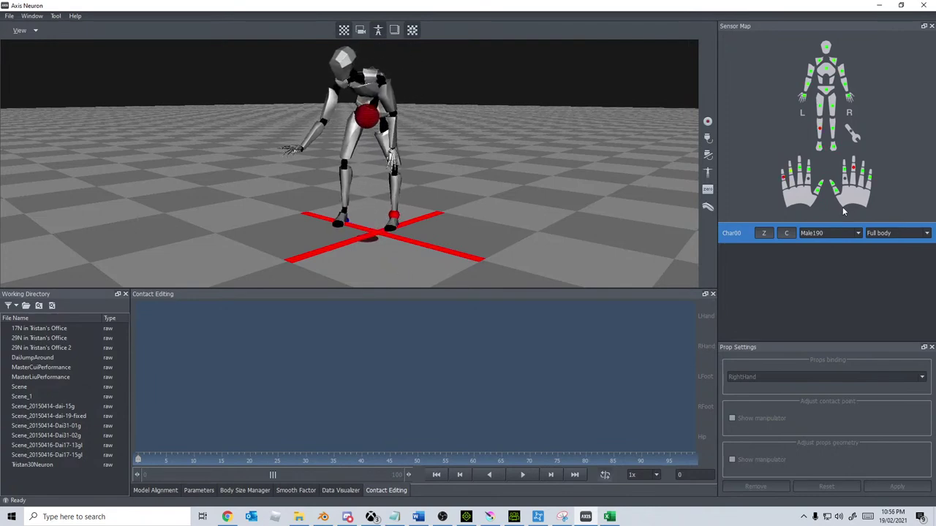
Step: Recalibrate the suit with Steady pose unchecked, performing the calibration poses, then return to iClone
{"action": "left_click", "coordinate": [708, 138]}
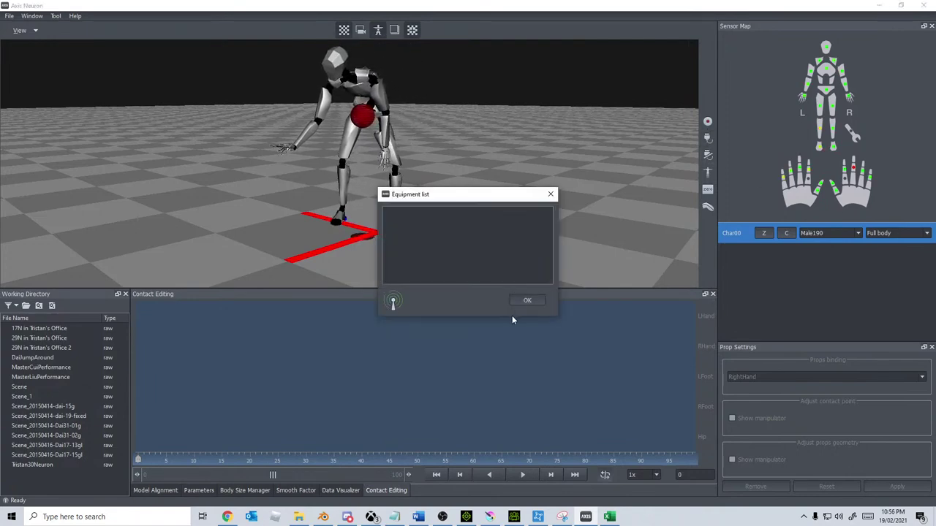
{"action": "left_click", "coordinate": [527, 305]}
{"action": "left_click", "coordinate": [708, 189]}
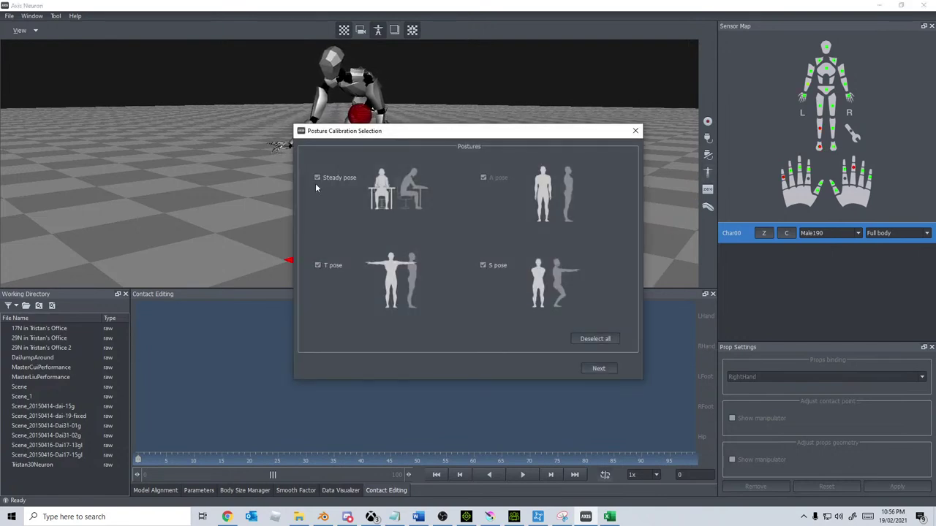
{"action": "left_click", "coordinate": [317, 177]}
{"action": "left_click", "coordinate": [603, 369]}
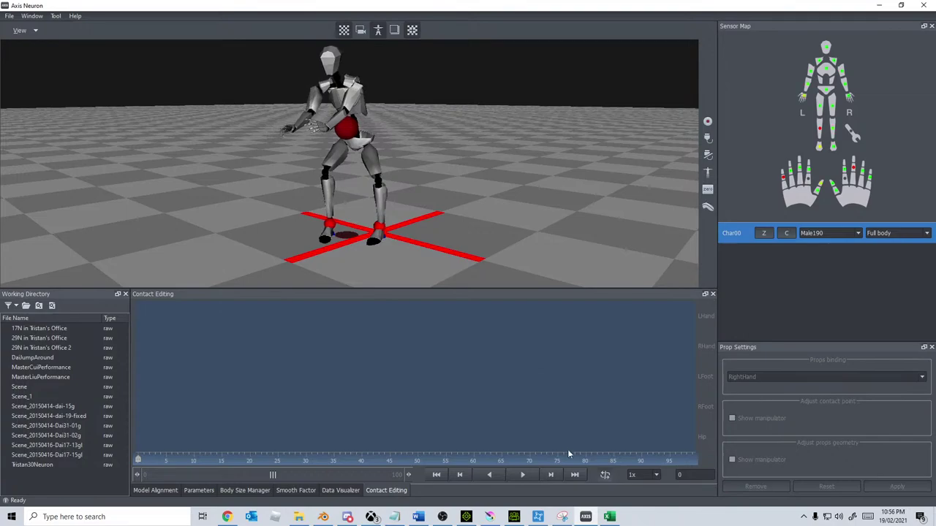
{"action": "left_click", "coordinate": [466, 517]}
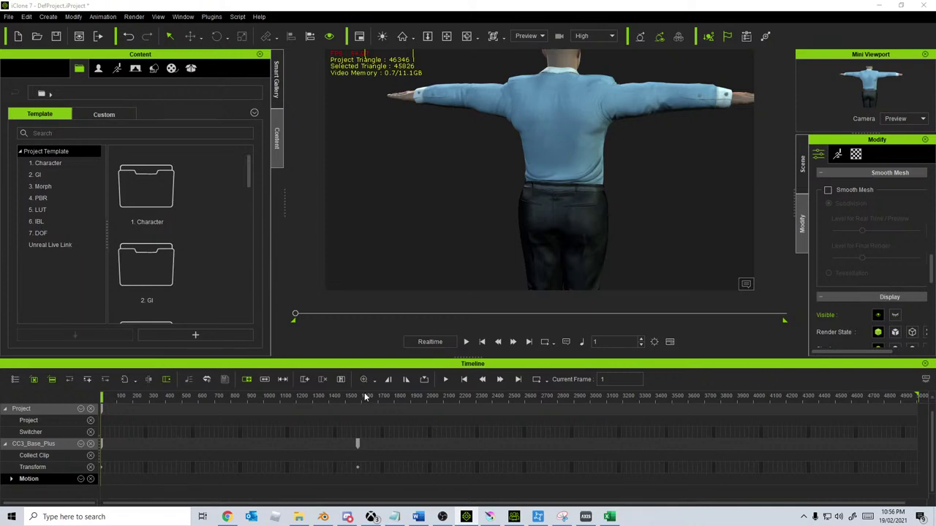
Step: Record a live seated Puppet Clip on CC3_Base_Plus's Motion track and play it back
{"action": "key", "text": "space"}
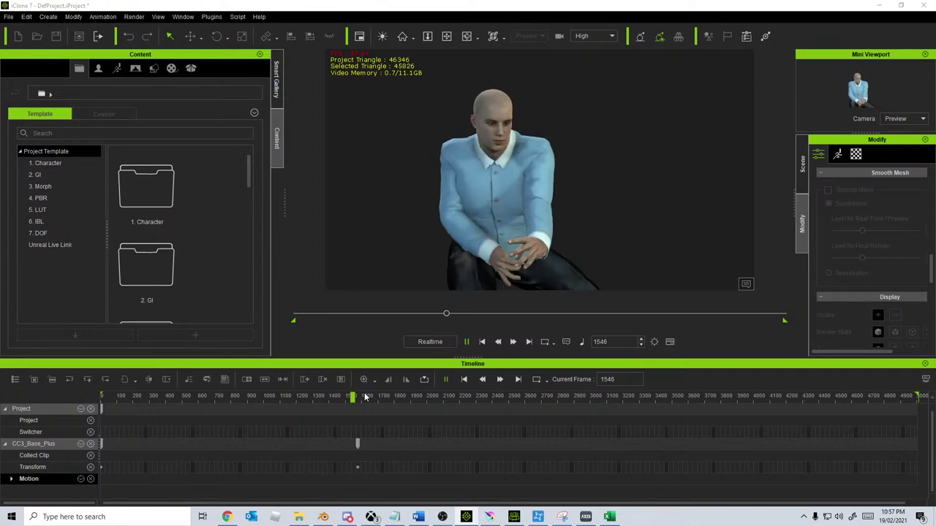
{"action": "key", "text": "space"}
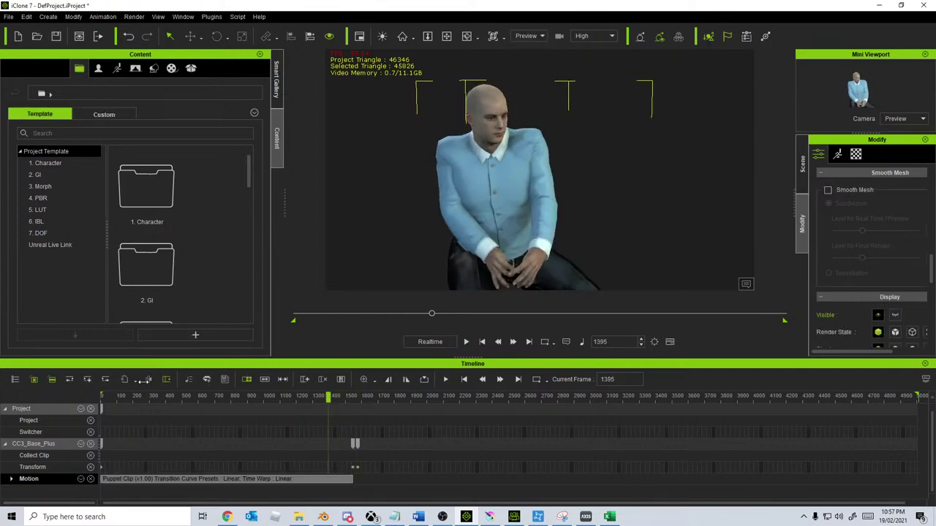
{"action": "left_click", "coordinate": [467, 342]}
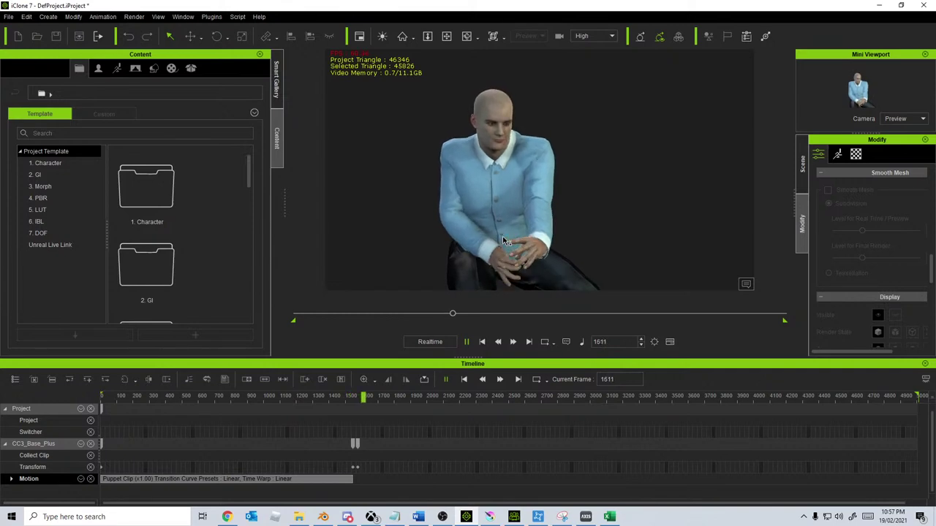
{"action": "key", "text": "space"}
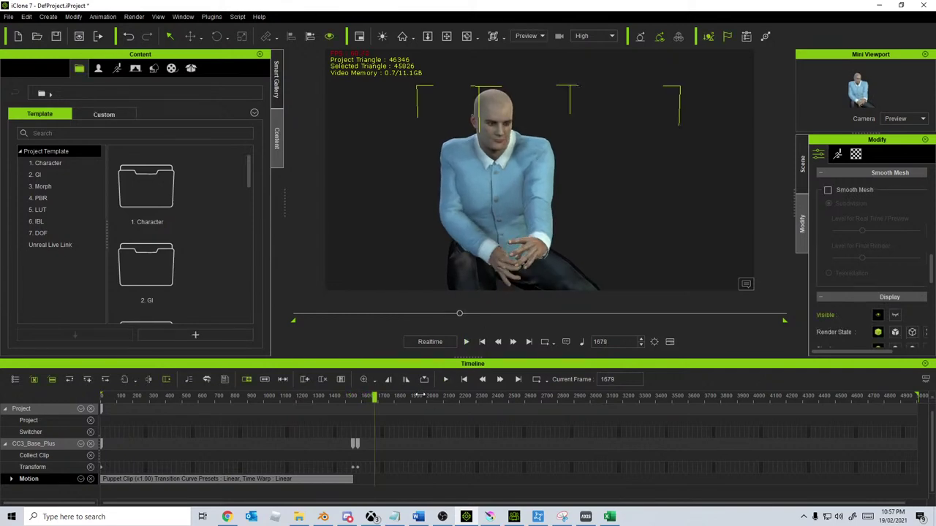
{"action": "left_click", "coordinate": [494, 396]}
{"action": "left_click", "coordinate": [9, 16]}
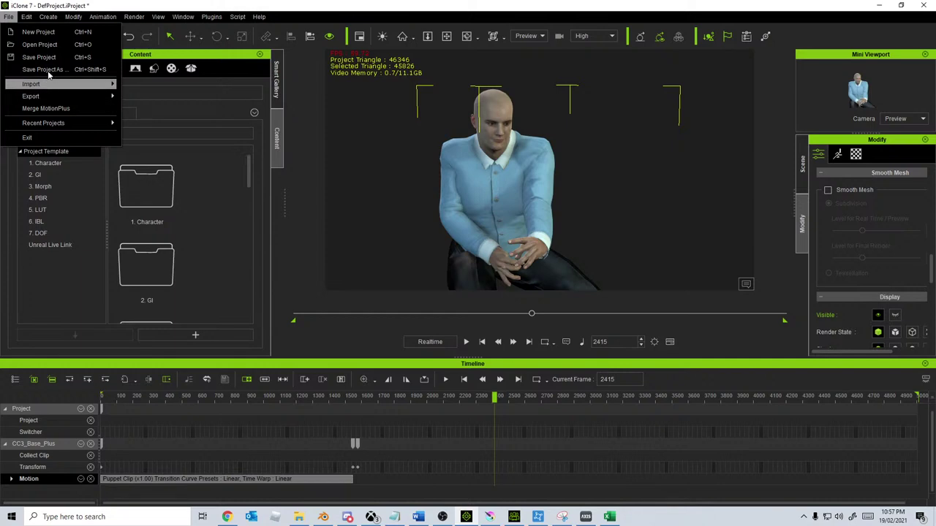
Step: In Save Project As, create and open a new 'motions' folder under Games (D:)\LCA2021
{"action": "left_click", "coordinate": [51, 70]}
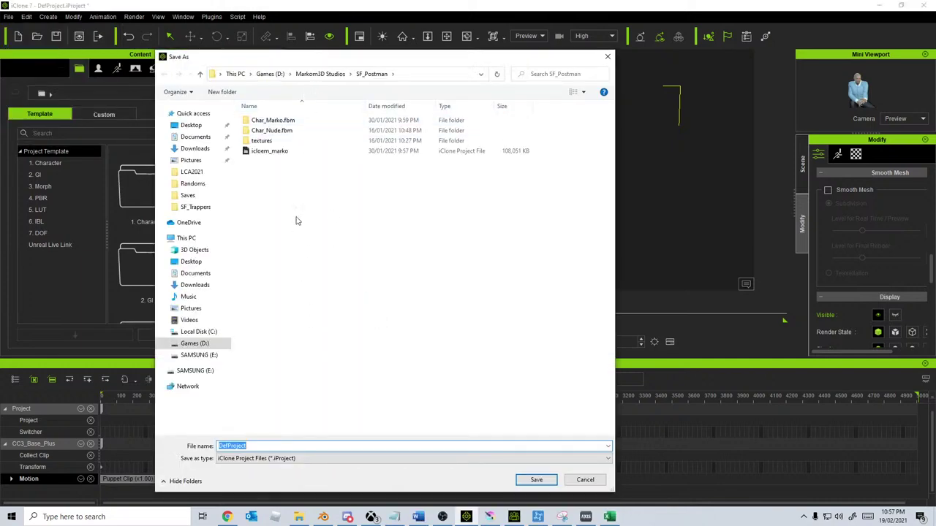
{"action": "left_click", "coordinate": [320, 74]}
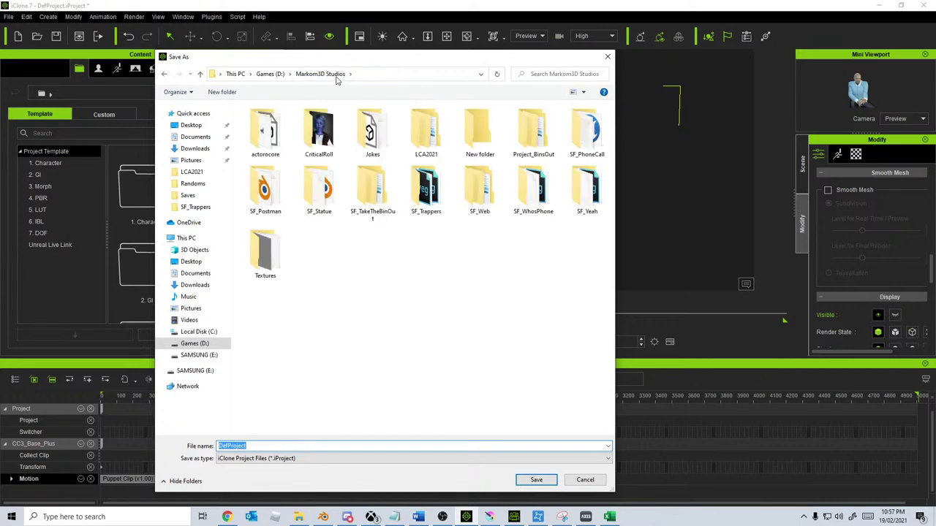
{"action": "left_click", "coordinate": [209, 345]}
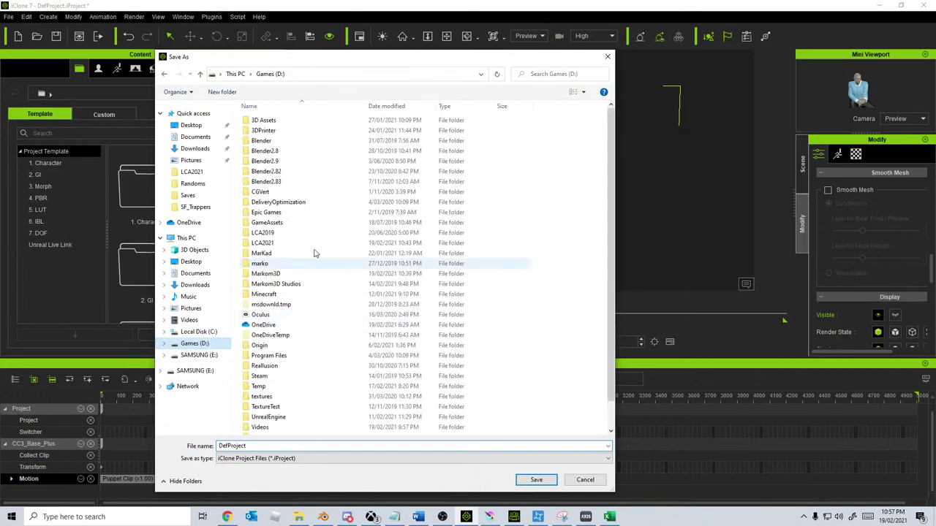
{"action": "double_click", "coordinate": [300, 247]}
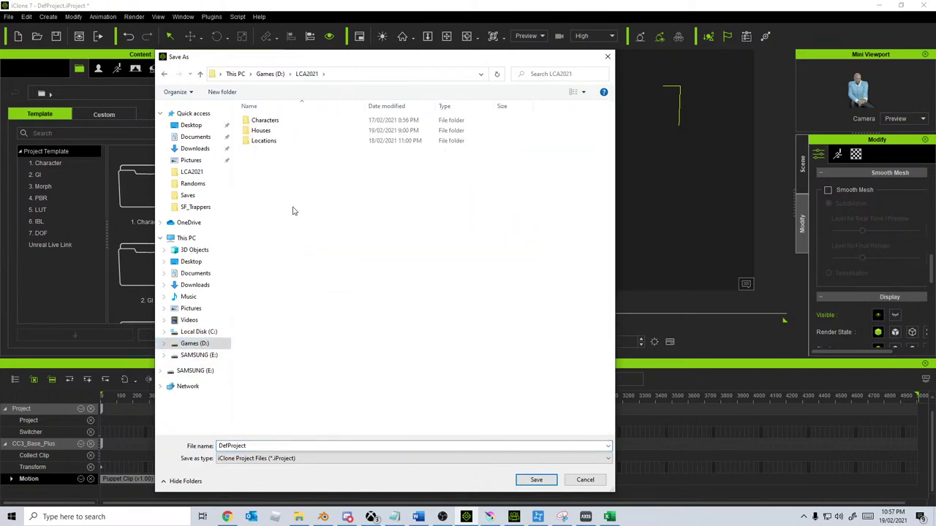
{"action": "left_click", "coordinate": [223, 93]}
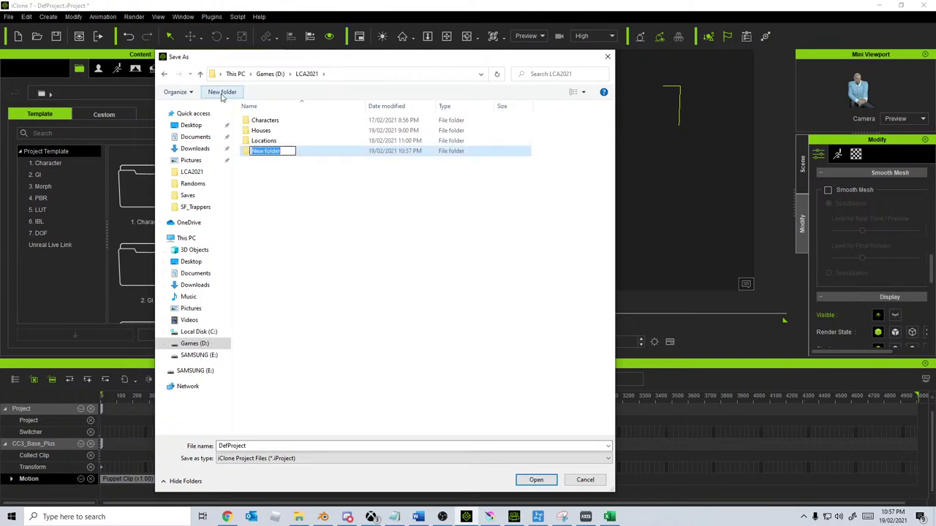
{"action": "type", "text": "motions"}
{"action": "key", "text": "Return"}
{"action": "double_click", "coordinate": [255, 151]}
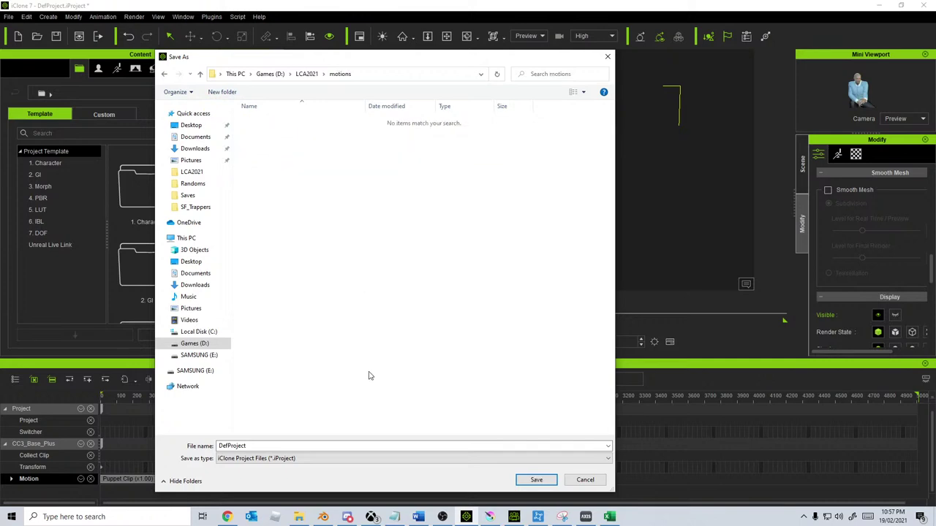
Step: Save the project there as 'bankmanager'
{"action": "double_click", "coordinate": [260, 445]}
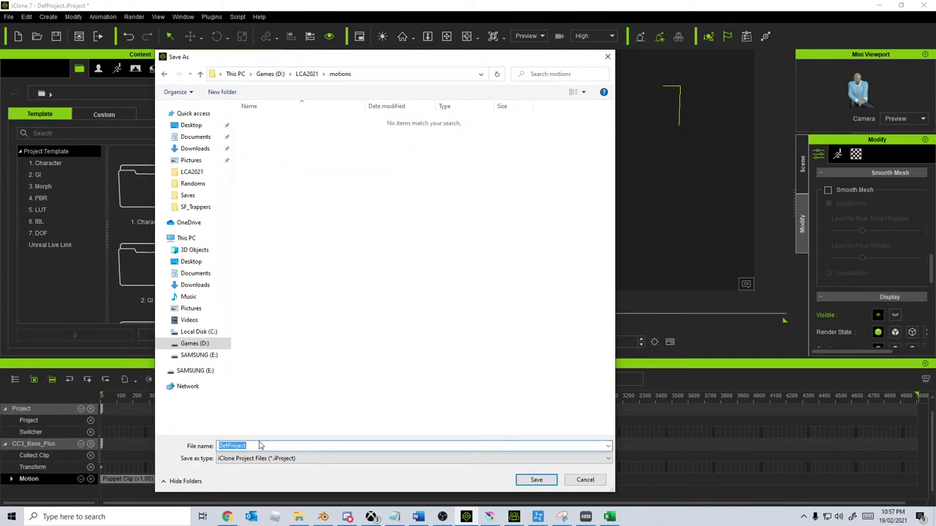
{"action": "type", "text": "bankmanager"}
{"action": "key", "text": "Return"}
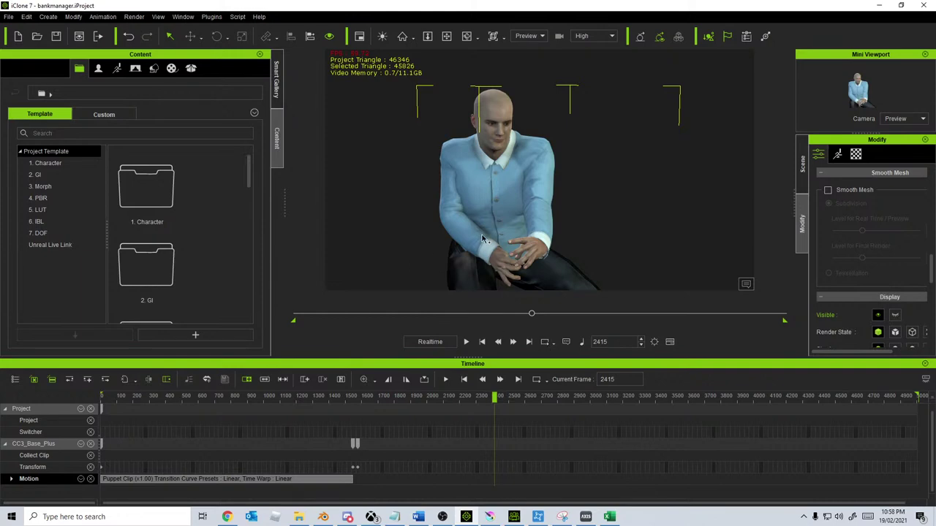
Step: Start a new empty iClone project, then load CC3_Marko.ccProject from Recent Projects in Character Creator 3
{"action": "left_click", "coordinate": [26, 16]}
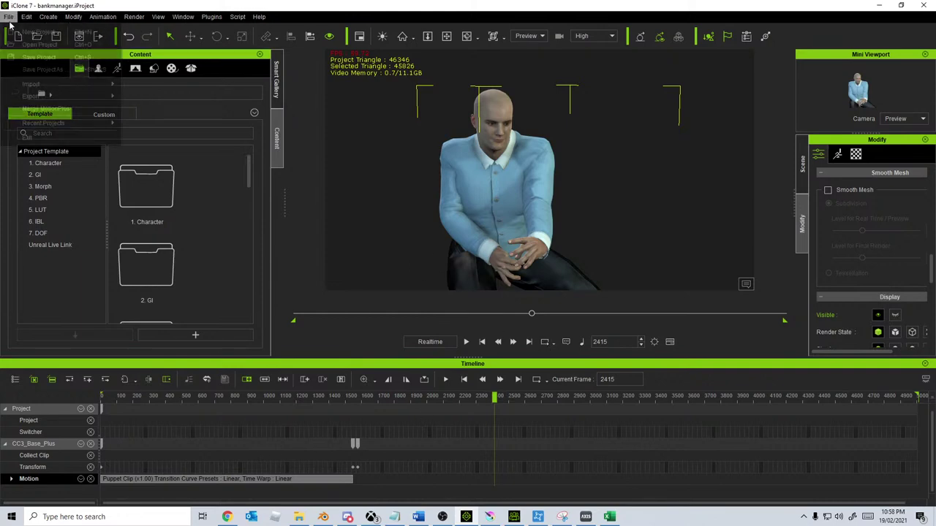
{"action": "left_click", "coordinate": [46, 70]}
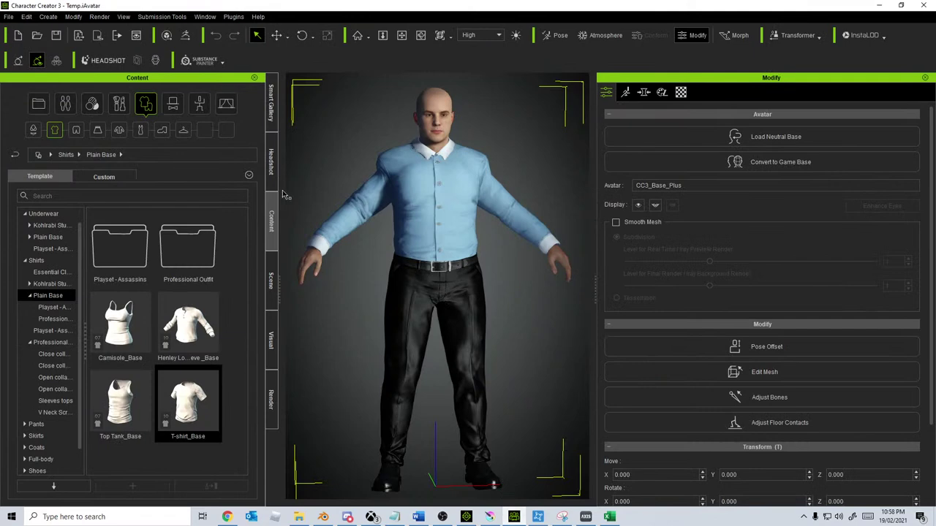
{"action": "left_click", "coordinate": [10, 16]}
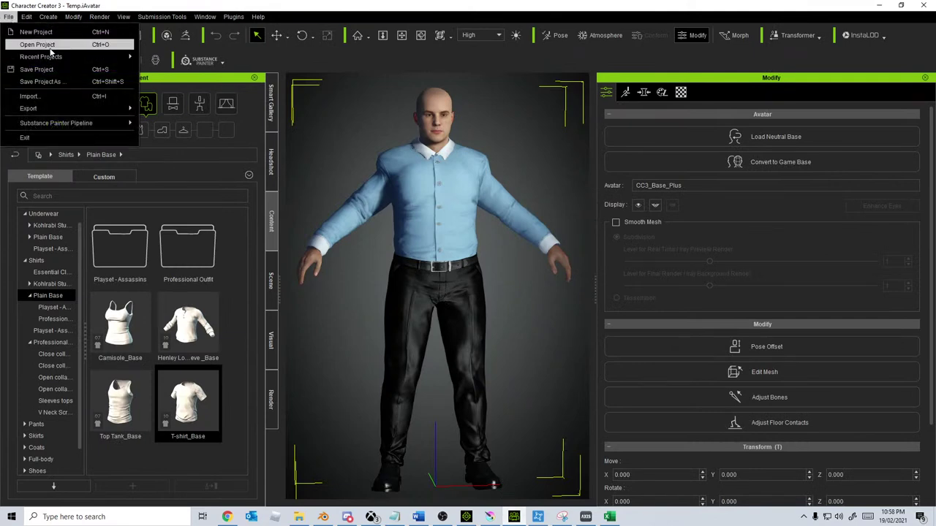
{"action": "mouse_move", "coordinate": [65, 56]}
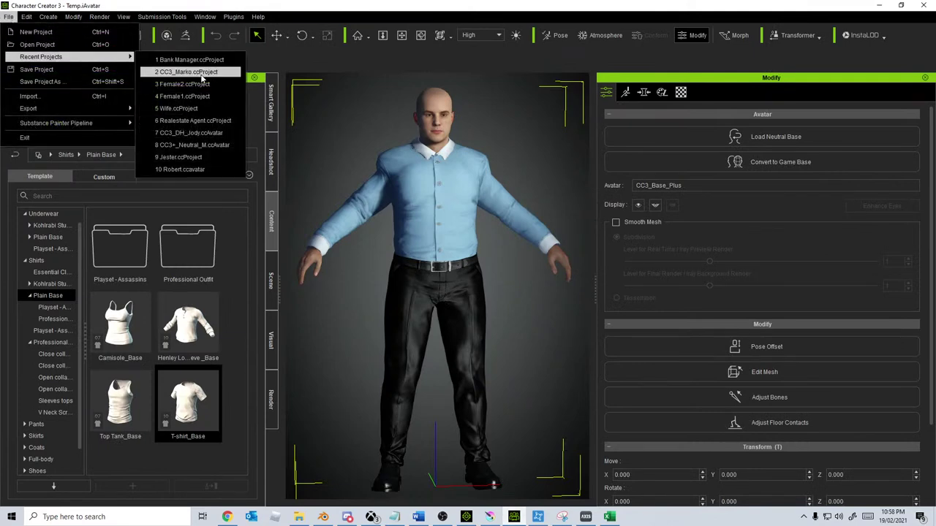
{"action": "left_click", "coordinate": [197, 73]}
{"action": "left_click", "coordinate": [451, 285]}
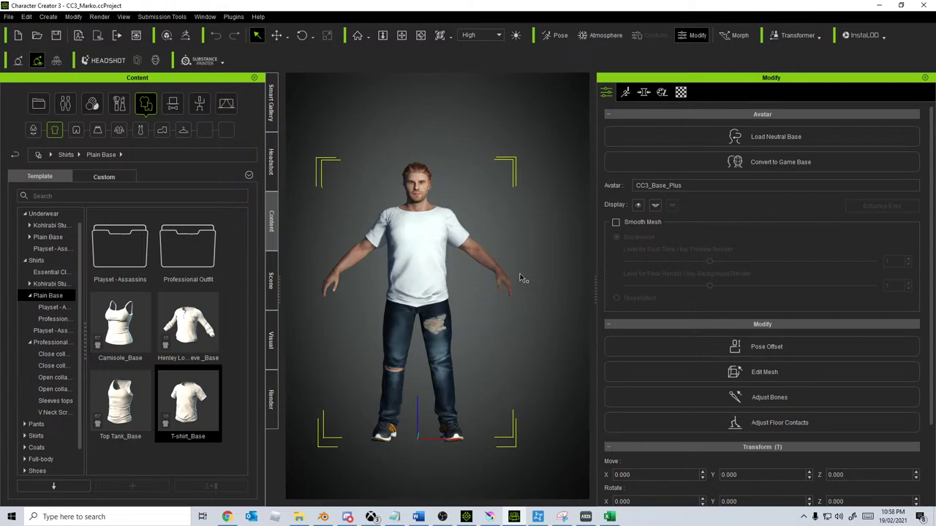
Step: Send the t-shirt-and-jeans character from Character Creator 3 into iClone 7 as CC3_Base_Plus
{"action": "left_click", "coordinate": [9, 16]}
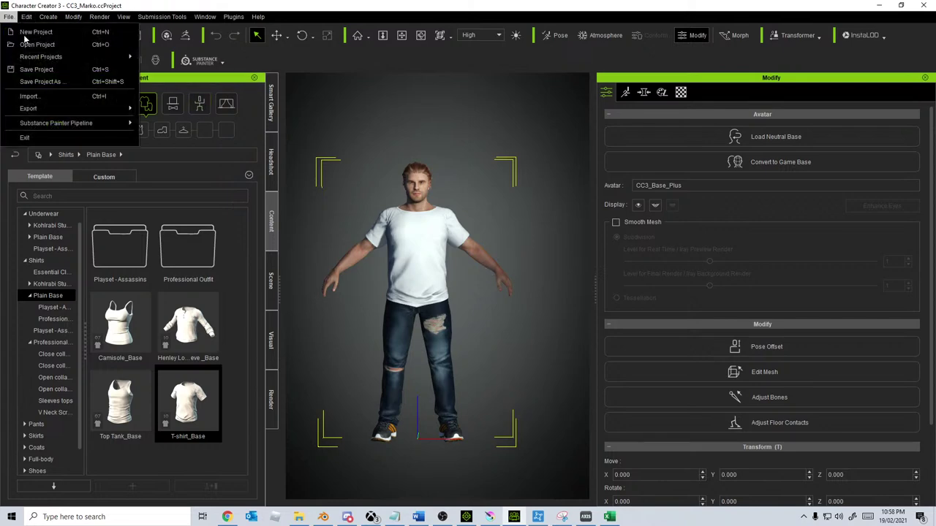
{"action": "mouse_move", "coordinate": [58, 109]}
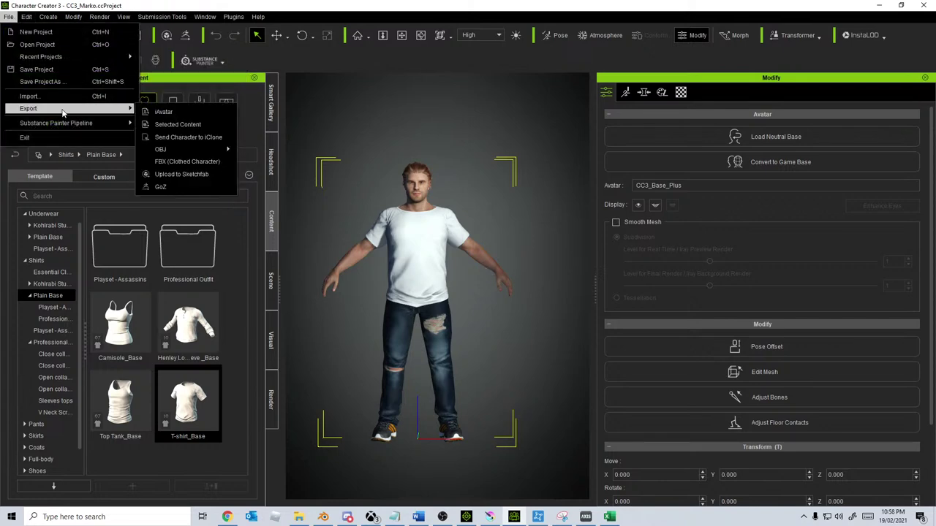
{"action": "left_click", "coordinate": [179, 135]}
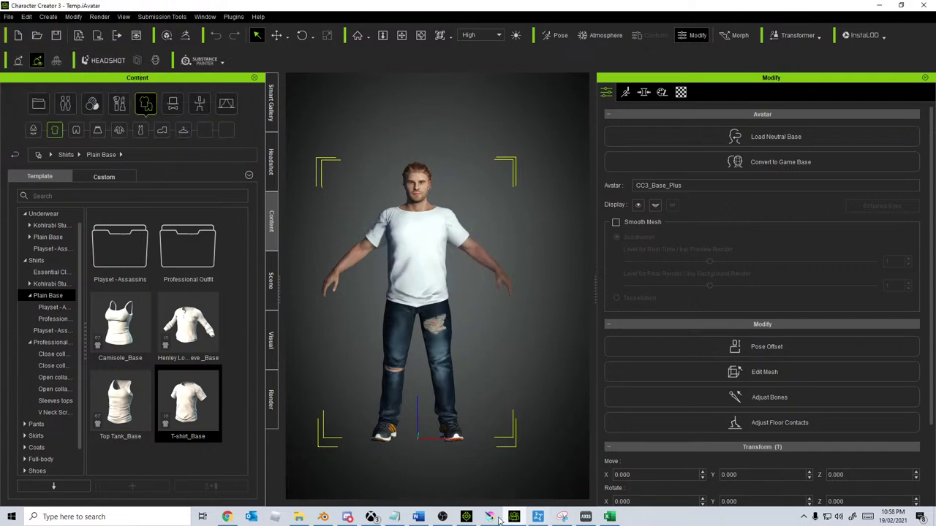
{"action": "left_click", "coordinate": [468, 518]}
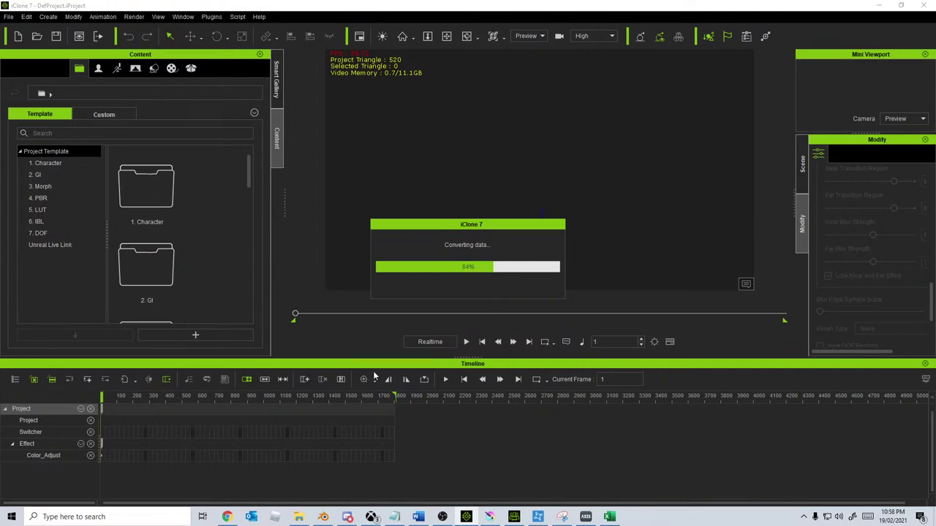
{"action": "left_click", "coordinate": [26, 16]}
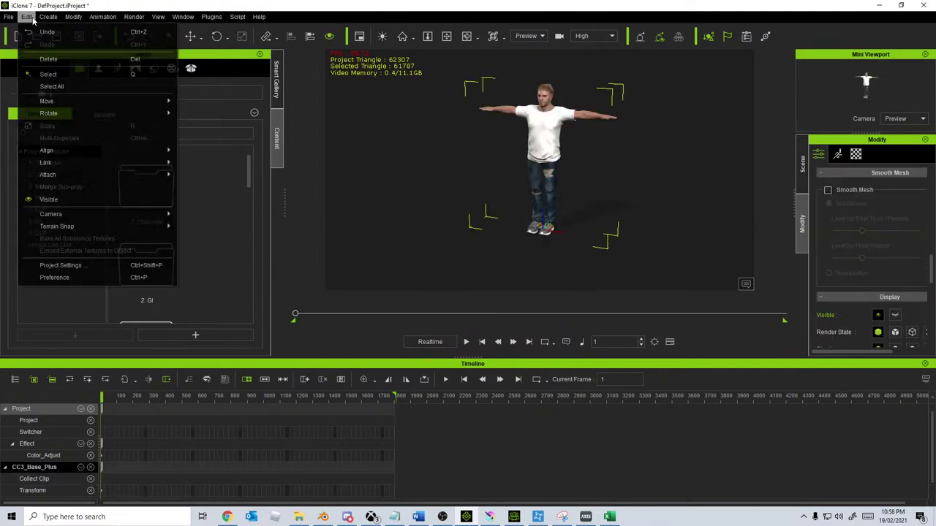
Step: Set Total Frames to 5000 in Project Settings and move the playhead to frame 2209
{"action": "left_click", "coordinate": [66, 265]}
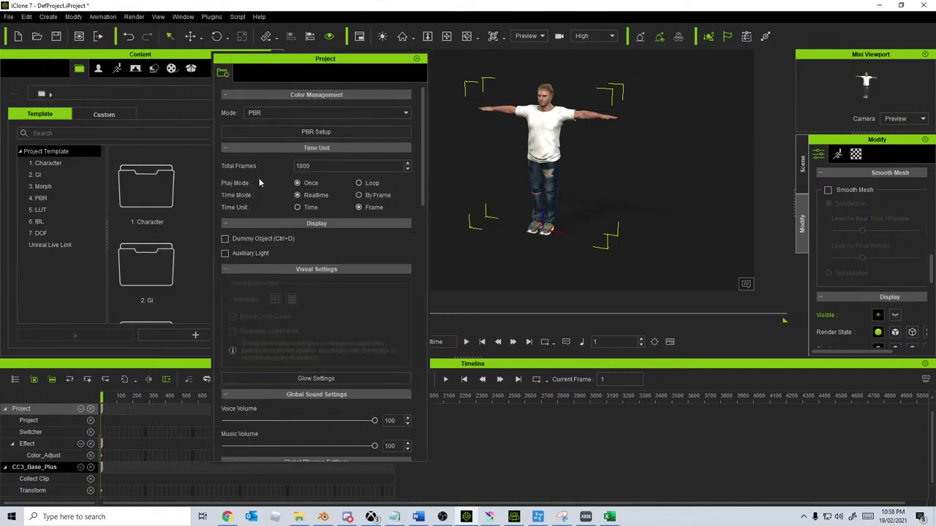
{"action": "double_click", "coordinate": [324, 166]}
{"action": "type", "text": "5000"}
{"action": "key", "text": "Return"}
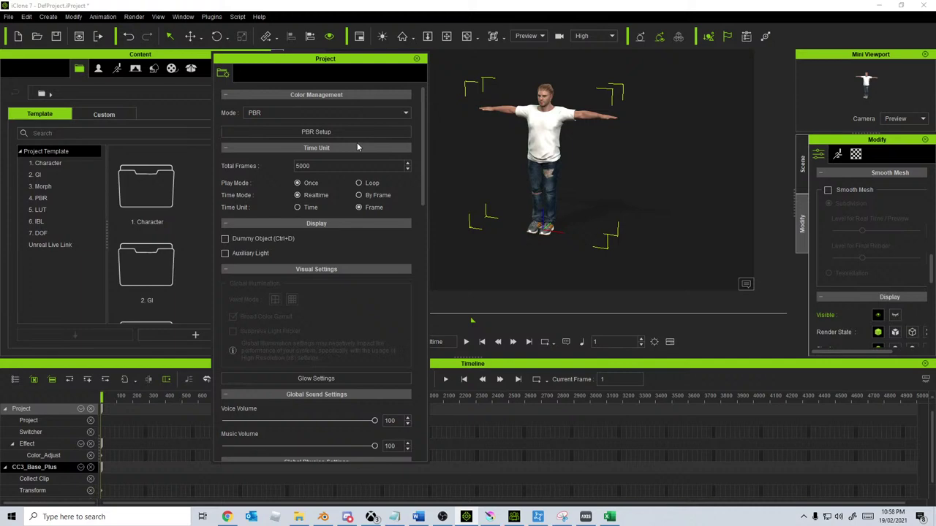
{"action": "left_click", "coordinate": [417, 59]}
{"action": "scroll", "coordinate": [586, 418], "scroll_direction": "down", "scroll_amount": 1}
{"action": "scroll", "coordinate": [586, 421], "scroll_direction": "up", "scroll_amount": 1}
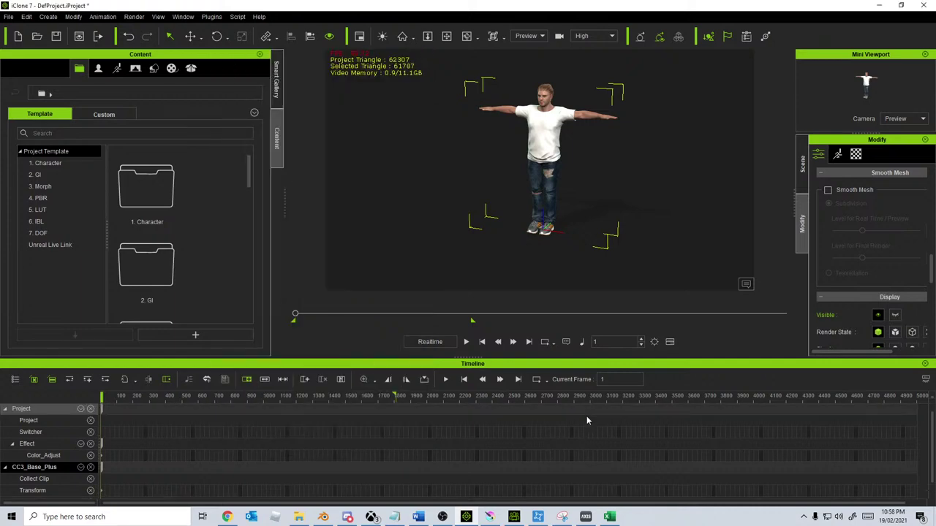
{"action": "left_click", "coordinate": [436, 400]}
{"action": "left_click", "coordinate": [838, 153]}
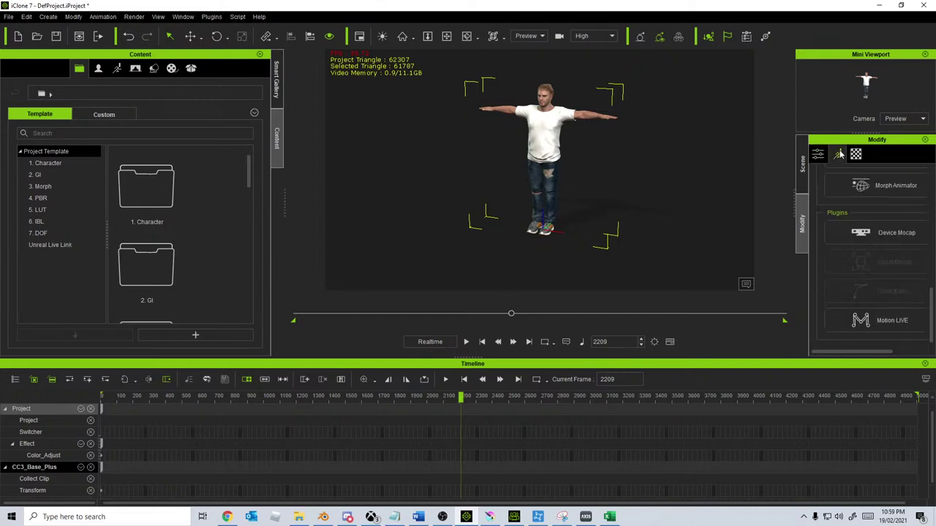
Step: In Motion LIVE, drive the body and hands from Perception Neuron and the face from LIVE FACE, then close it
{"action": "left_click", "coordinate": [861, 326]}
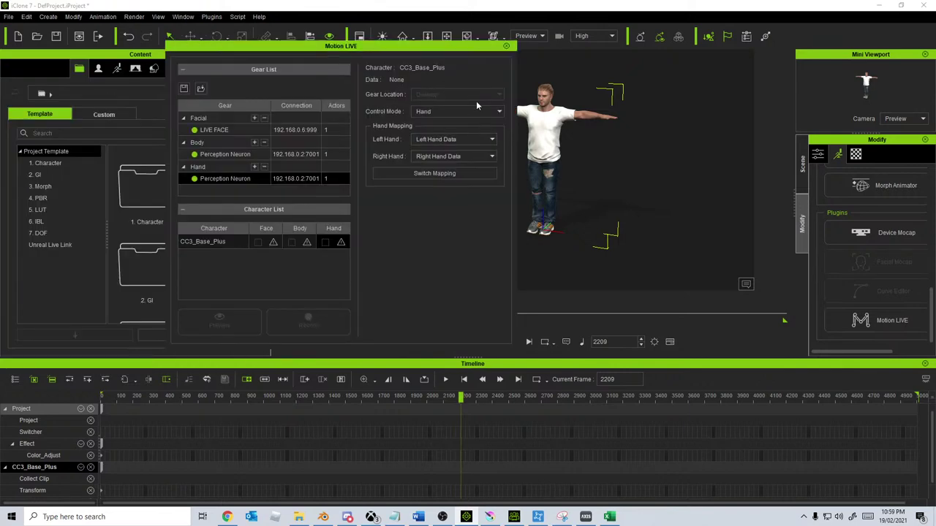
{"action": "left_click", "coordinate": [357, 246]}
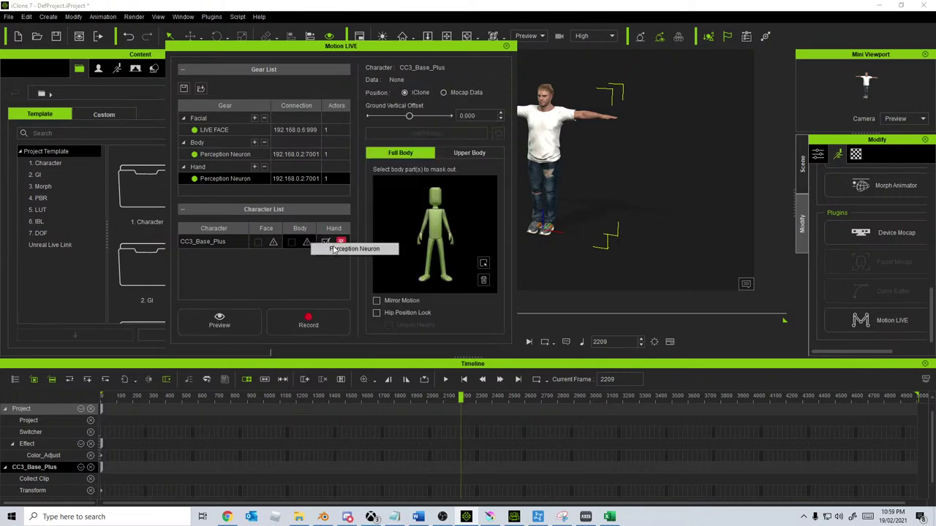
{"action": "left_click", "coordinate": [272, 242]}
{"action": "left_click", "coordinate": [307, 250]}
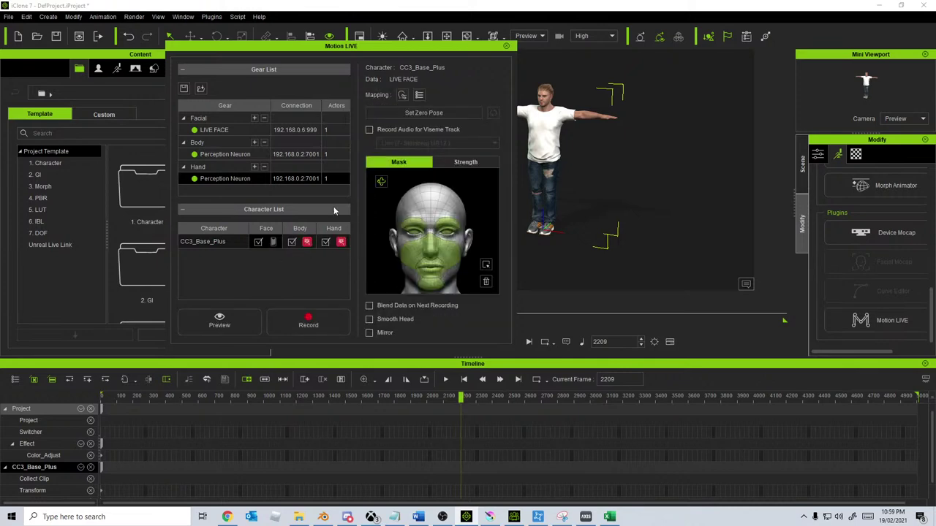
{"action": "left_click_drag", "start_coordinate": [465, 48], "coordinate": [443, 51]}
{"action": "left_click", "coordinate": [484, 48]}
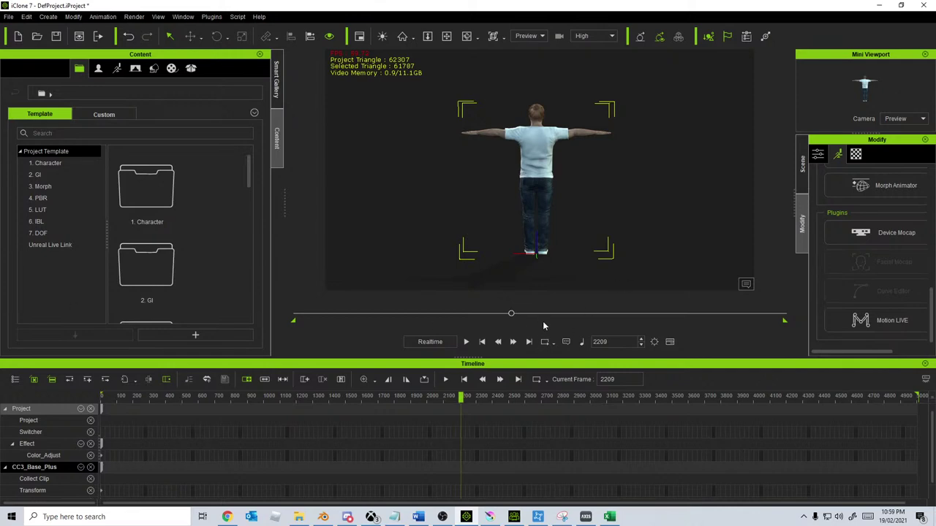
Step: Bring Axis Neuron to the front and start an A-pose posture calibration
{"action": "mouse_move", "coordinate": [585, 516]}
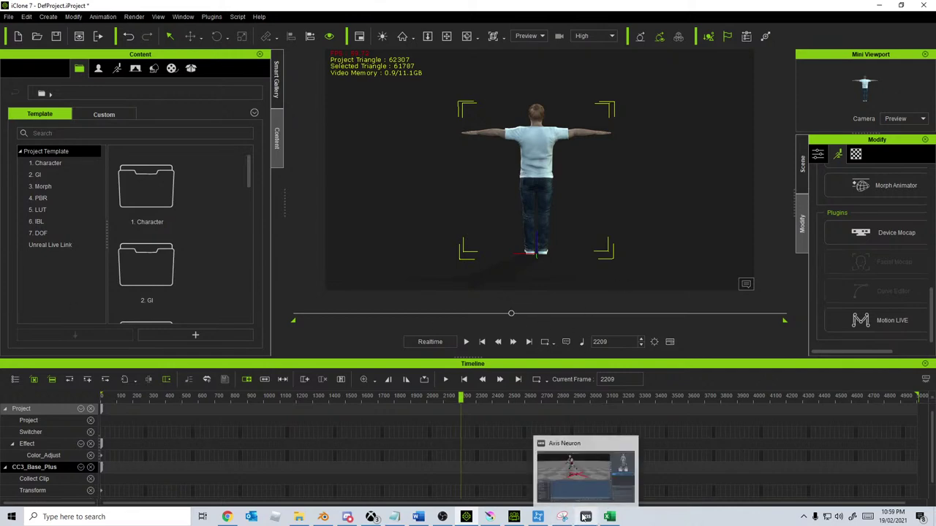
{"action": "left_click", "coordinate": [583, 474]}
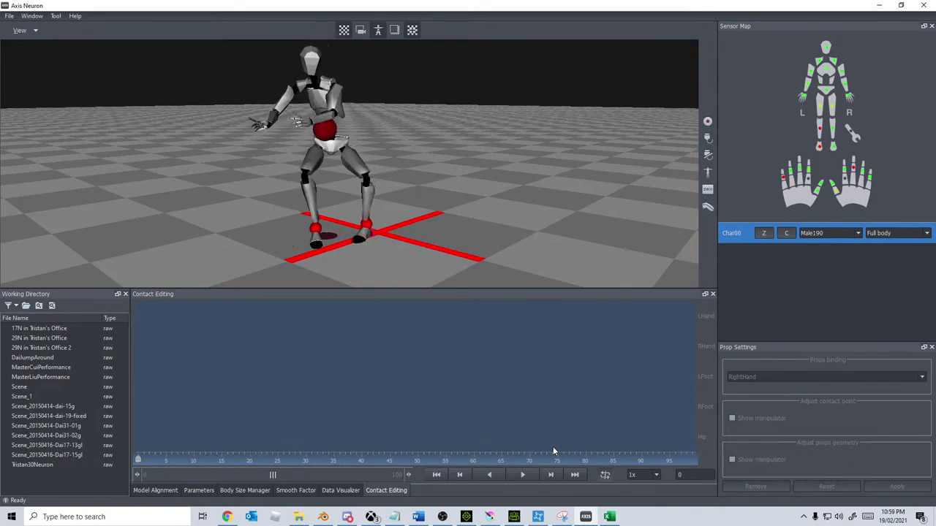
{"action": "left_click", "coordinate": [705, 174]}
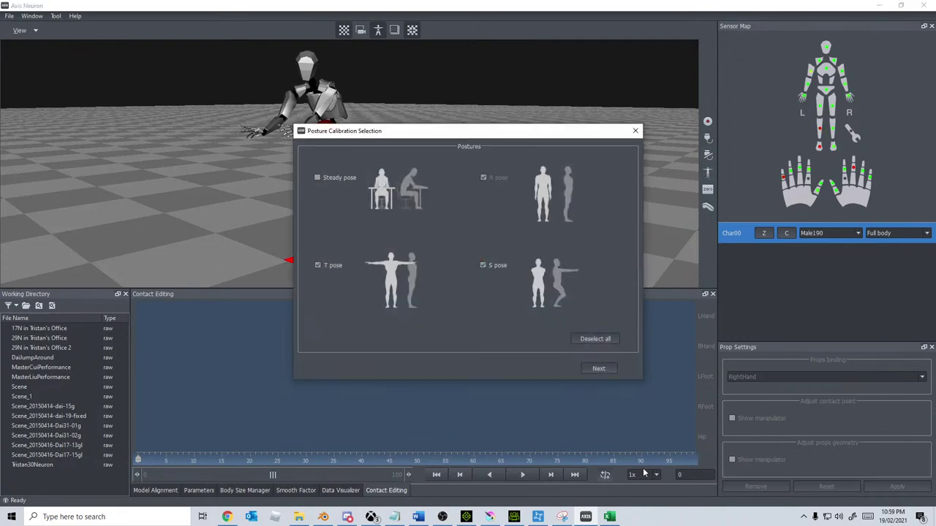
{"action": "left_click", "coordinate": [610, 368]}
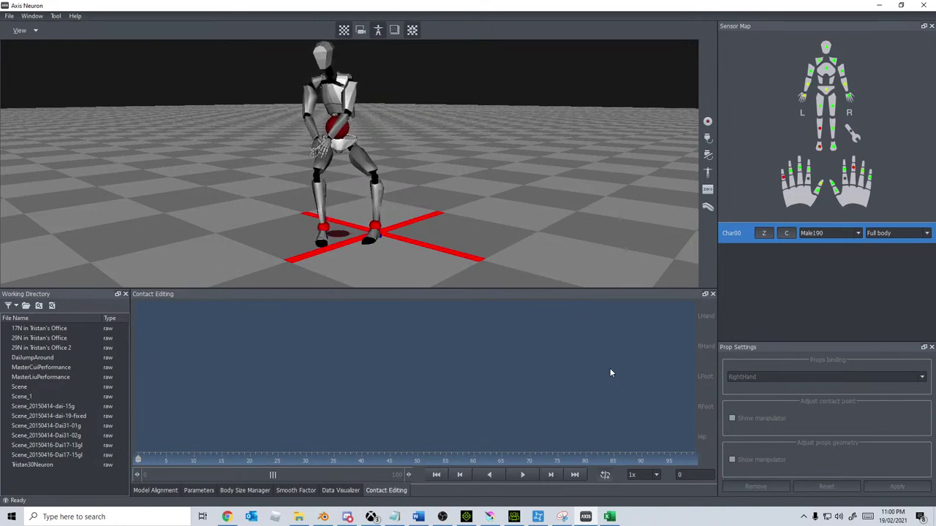
Step: Run another posture calibration pass, then reopen the Posture Calibration Selection dialog
{"action": "left_click", "coordinate": [707, 174]}
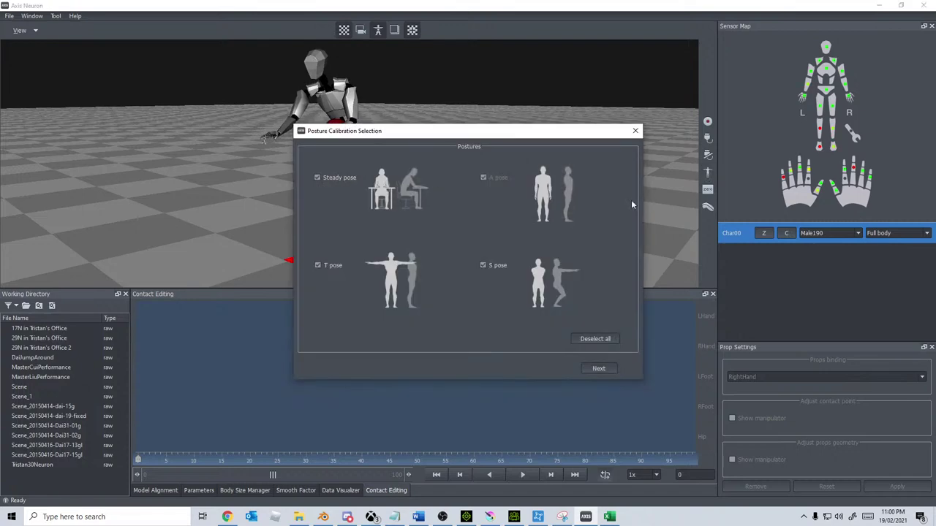
{"action": "left_click", "coordinate": [597, 368]}
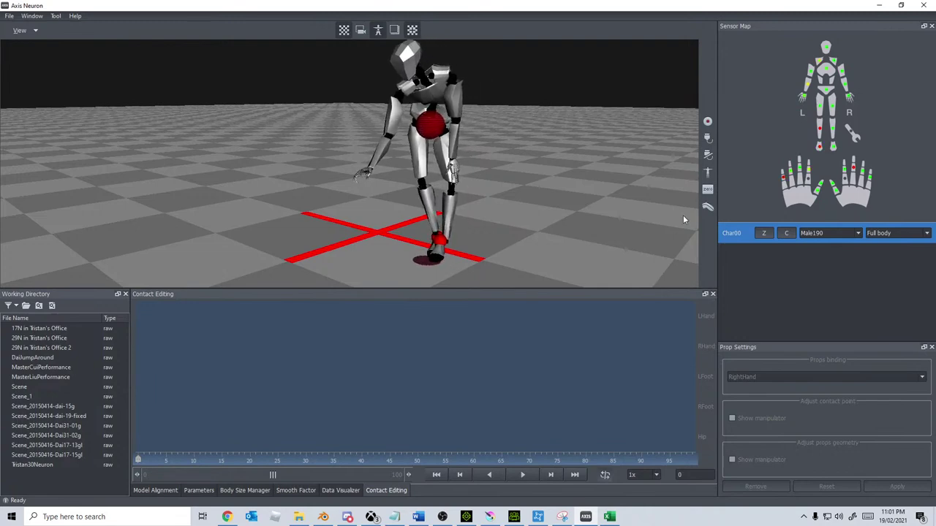
{"action": "left_click", "coordinate": [710, 173]}
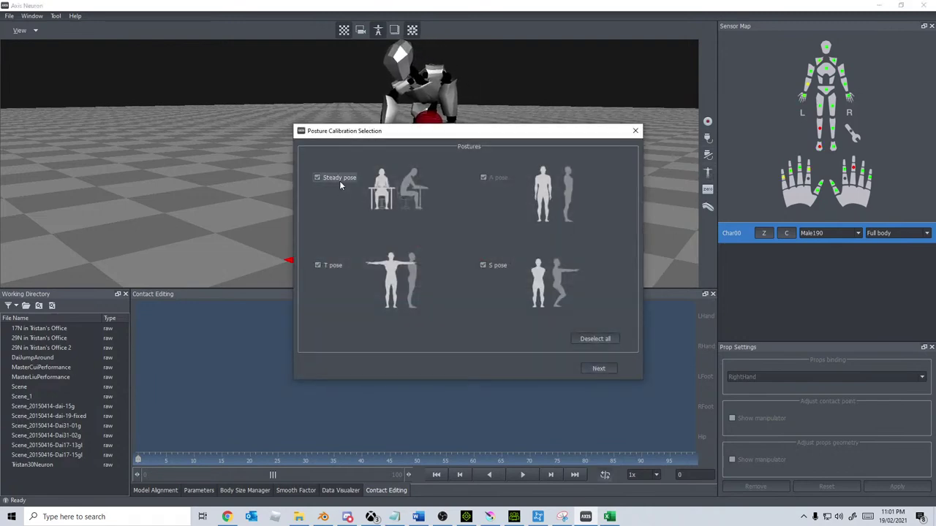
Step: Cancel the steady-pose calibration, recalibrate from the A pose, and orbit to check the seated figure
{"action": "left_click", "coordinate": [598, 370]}
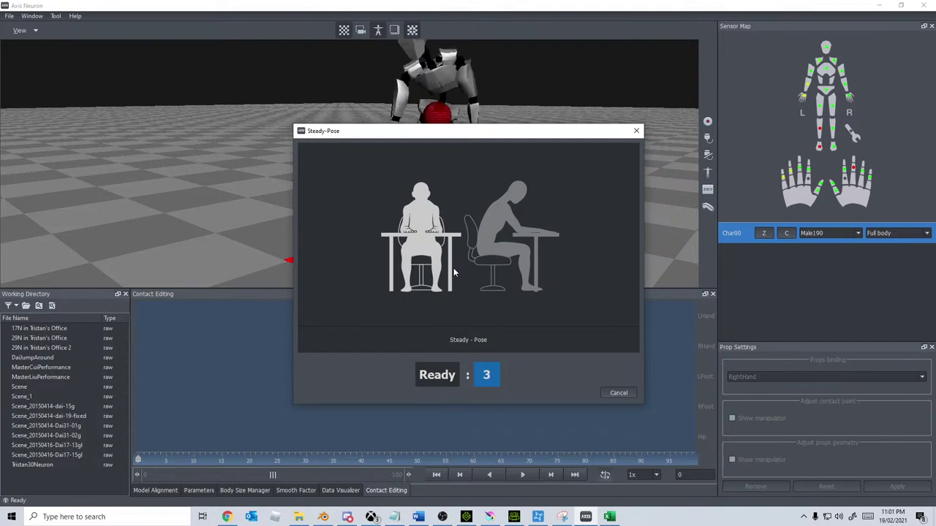
{"action": "left_click", "coordinate": [617, 393]}
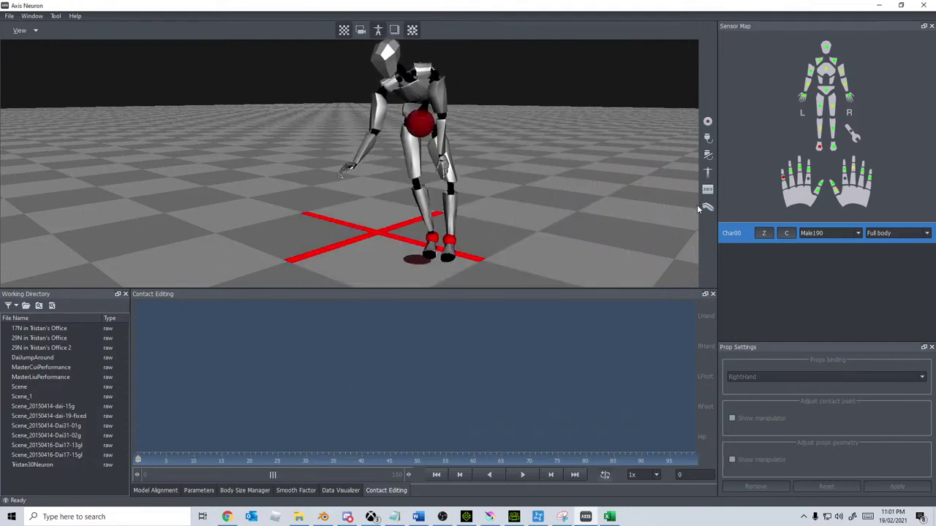
{"action": "left_click", "coordinate": [707, 173]}
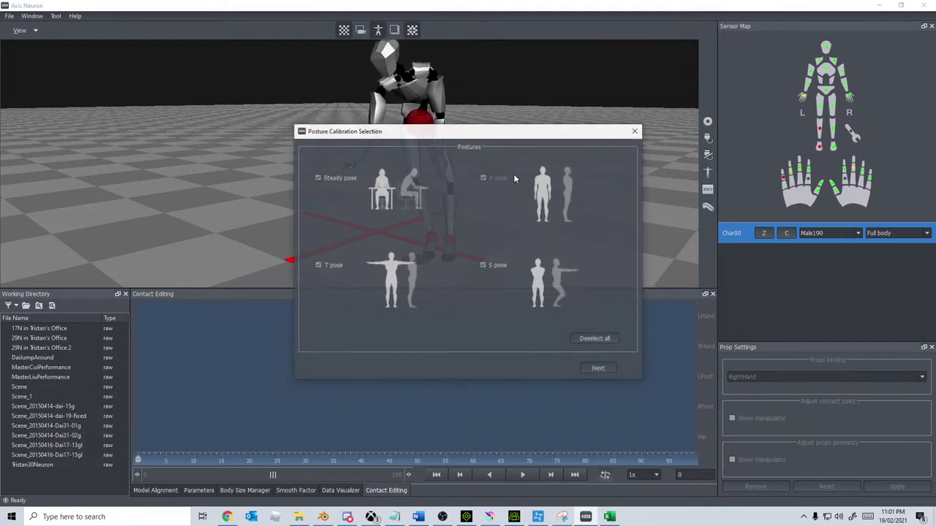
{"action": "left_click", "coordinate": [585, 369]}
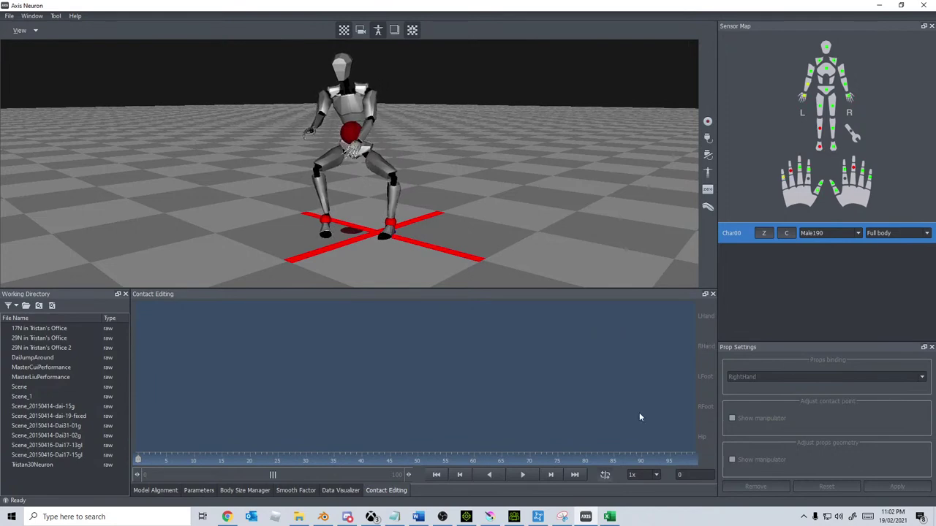
{"action": "mouse_move", "coordinate": [616, 519]}
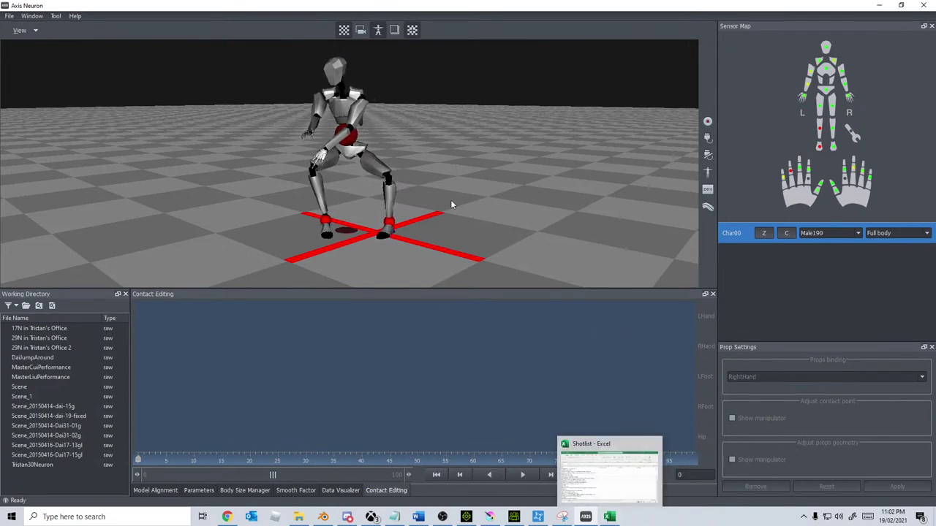
{"action": "left_click_drag", "start_coordinate": [450, 199], "coordinate": [216, 235]}
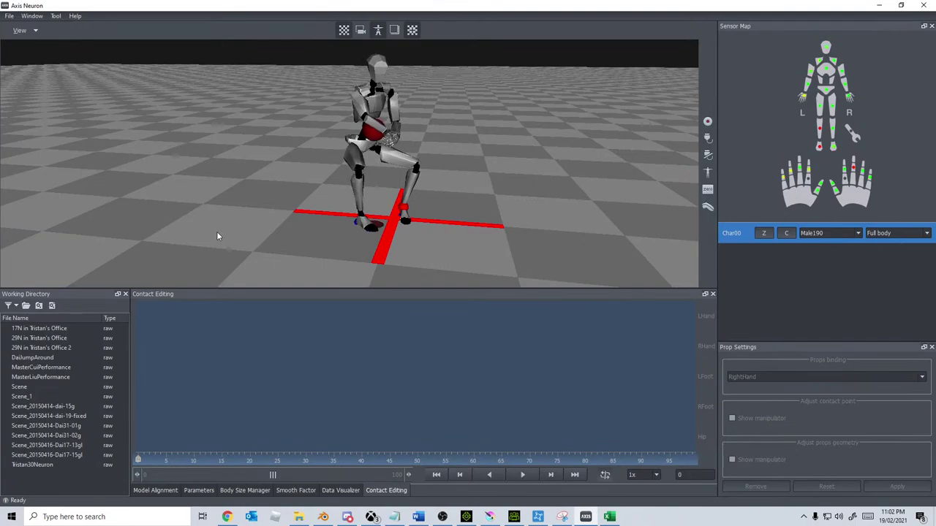
Step: Return to iClone 7 and rewind the playhead to frame 1
{"action": "left_click", "coordinate": [466, 517]}
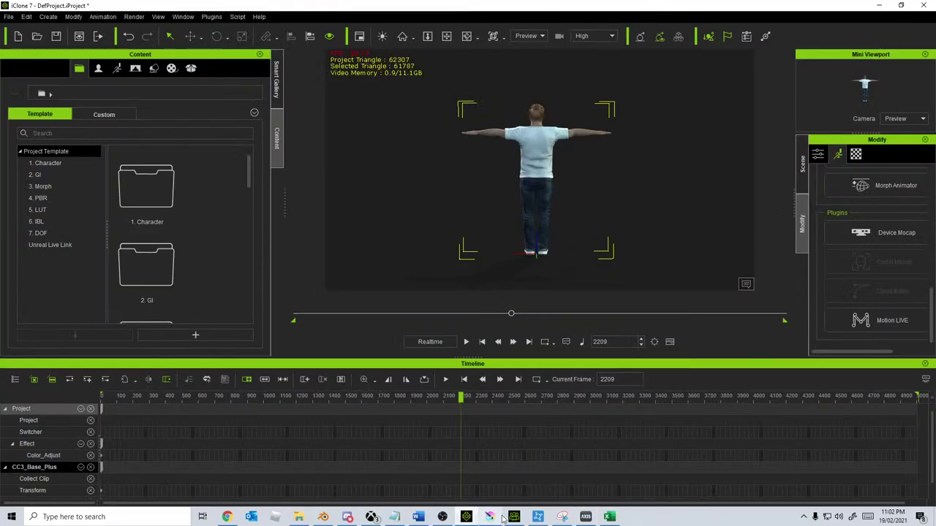
{"action": "left_click_drag", "start_coordinate": [452, 396], "coordinate": [102, 395]}
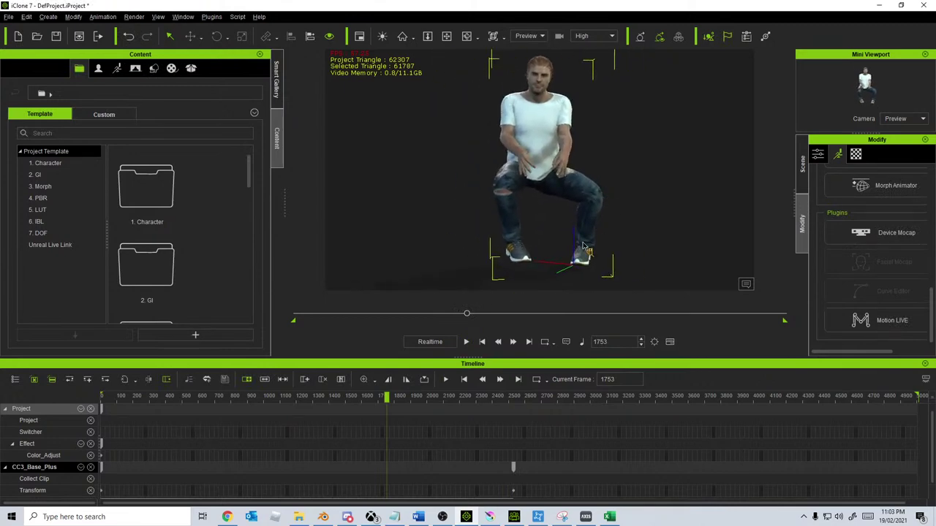
Step: Play back the recorded take from the start, revisiting frames 1696 and 820, then stop it
{"action": "left_click", "coordinate": [464, 379]}
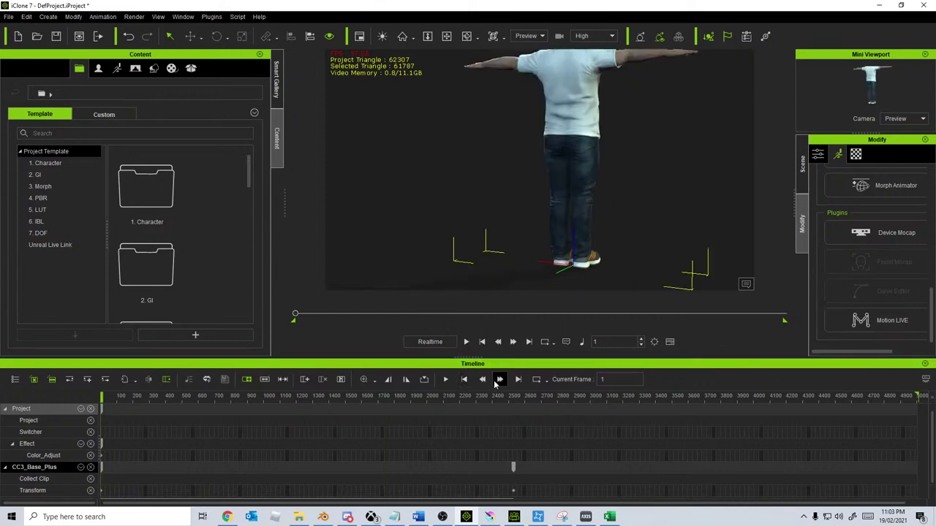
{"action": "left_click", "coordinate": [466, 341]}
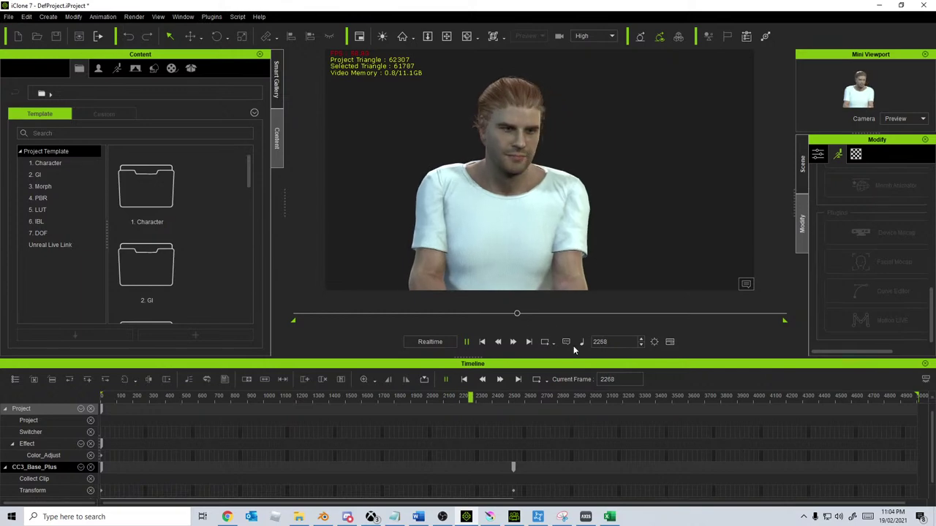
{"action": "left_click_drag", "start_coordinate": [503, 399], "coordinate": [378, 398]}
{"action": "key", "text": "space"}
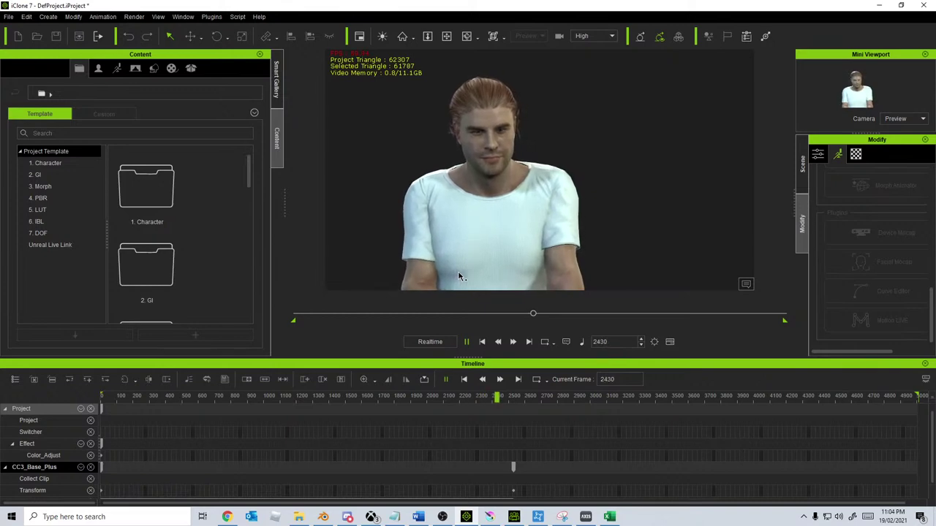
{"action": "left_click", "coordinate": [239, 396]}
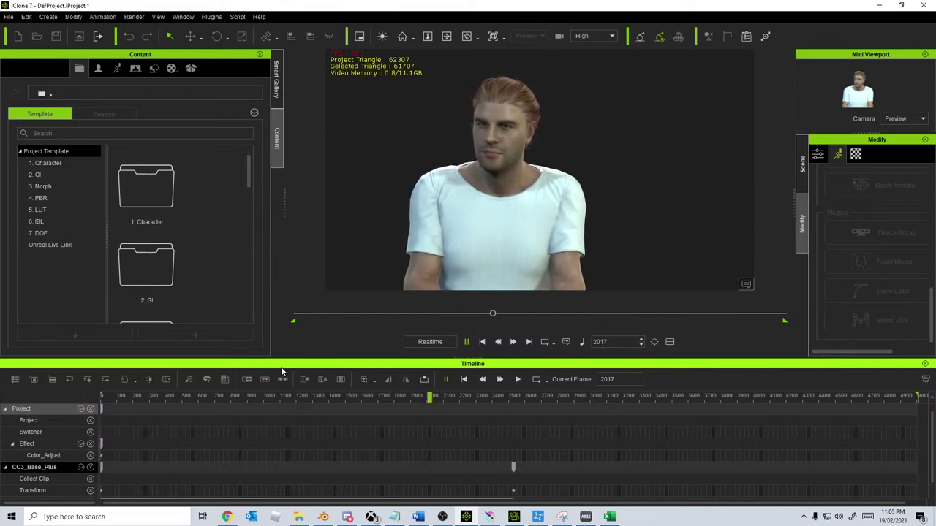
{"action": "key", "text": "space"}
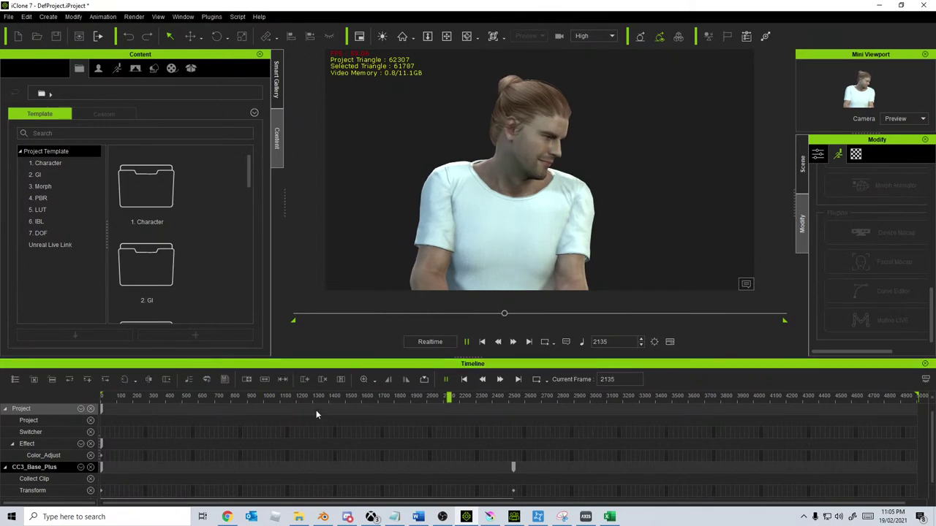
Step: Select the previous take on the Motion track and switch to Axis Neuron
{"action": "scroll", "coordinate": [315, 423], "scroll_direction": "down", "scroll_amount": 1}
{"action": "left_click", "coordinate": [305, 492]}
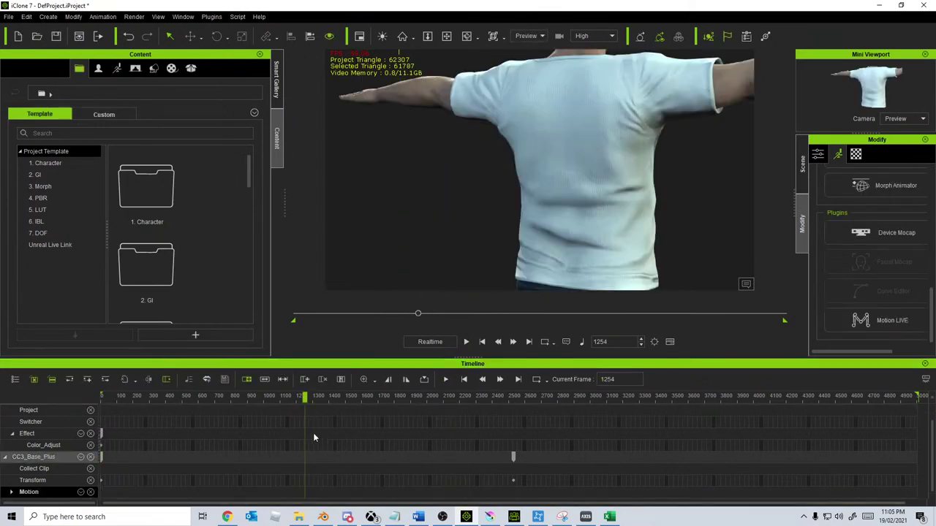
{"action": "left_click", "coordinate": [586, 517]}
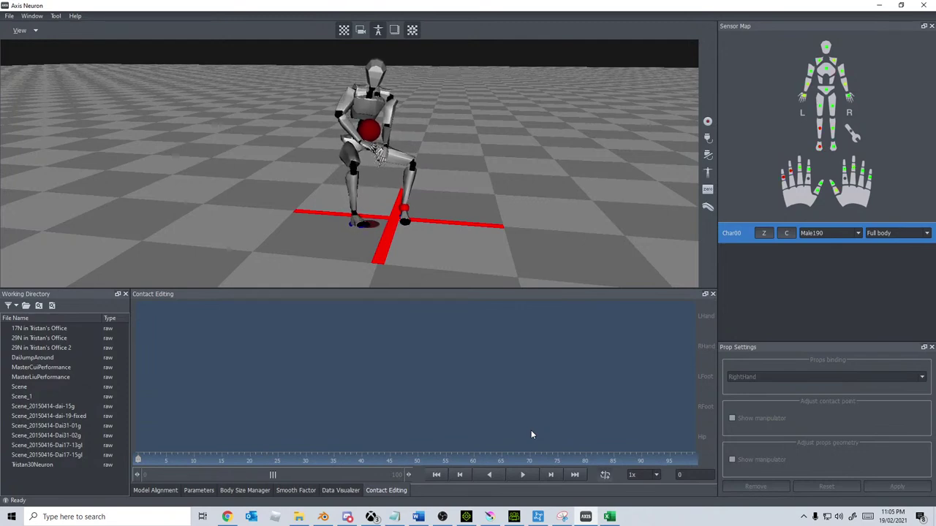
Step: Alt+Tab from Axis Neuron back to the iClone 7 scene
{"action": "mouse_move", "coordinate": [588, 519]}
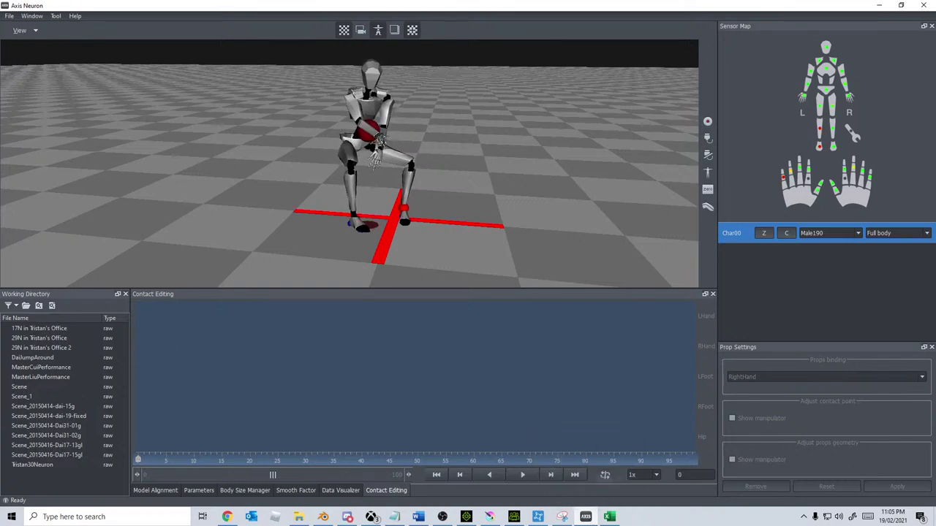
{"action": "key", "text": "alt+Tab"}
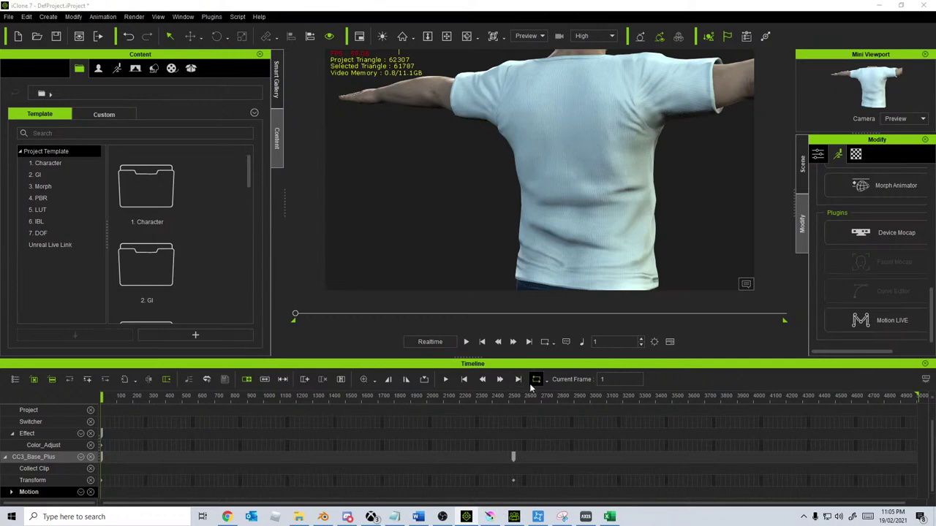
{"action": "key", "text": "space"}
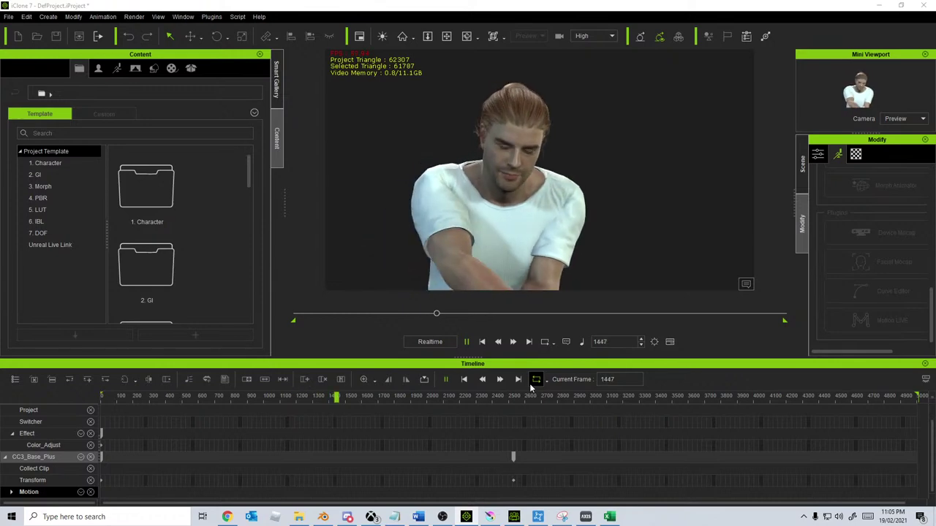
{"action": "key", "text": "space"}
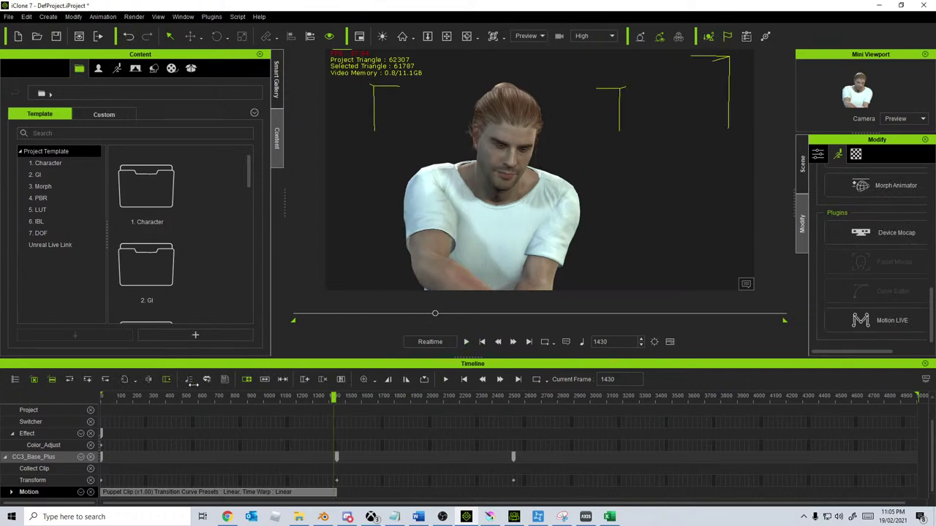
{"action": "left_click", "coordinate": [465, 341]}
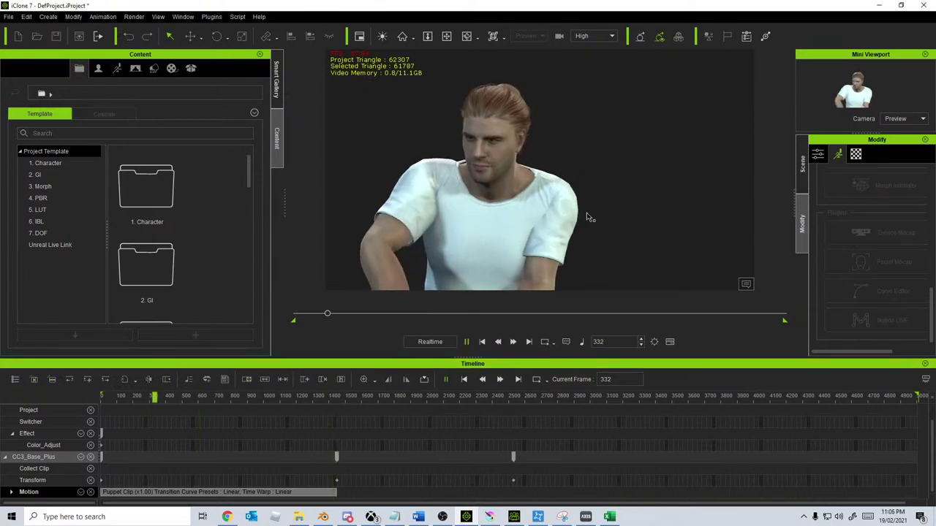
{"action": "scroll", "coordinate": [589, 198], "scroll_direction": "down", "scroll_amount": 5}
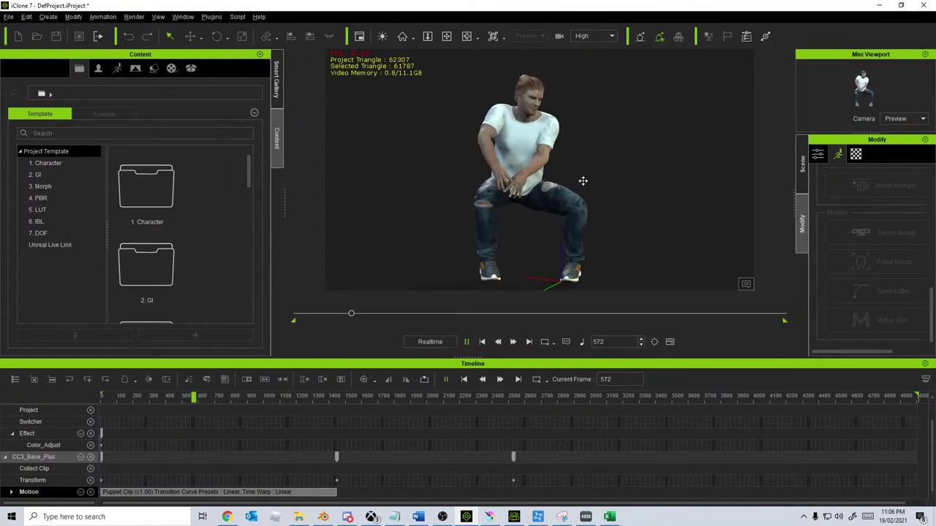
{"action": "scroll", "coordinate": [580, 185], "scroll_direction": "up", "scroll_amount": 3}
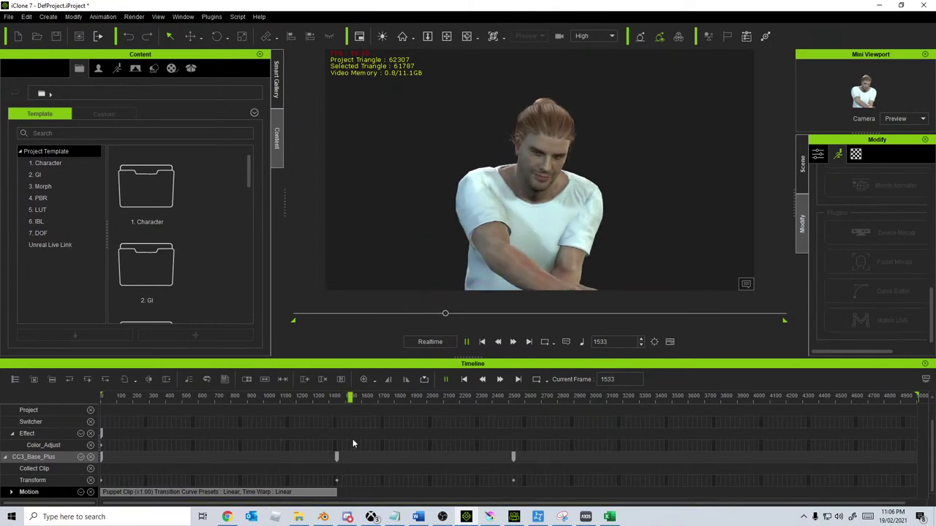
{"action": "left_click_drag", "start_coordinate": [354, 396], "coordinate": [101, 399]}
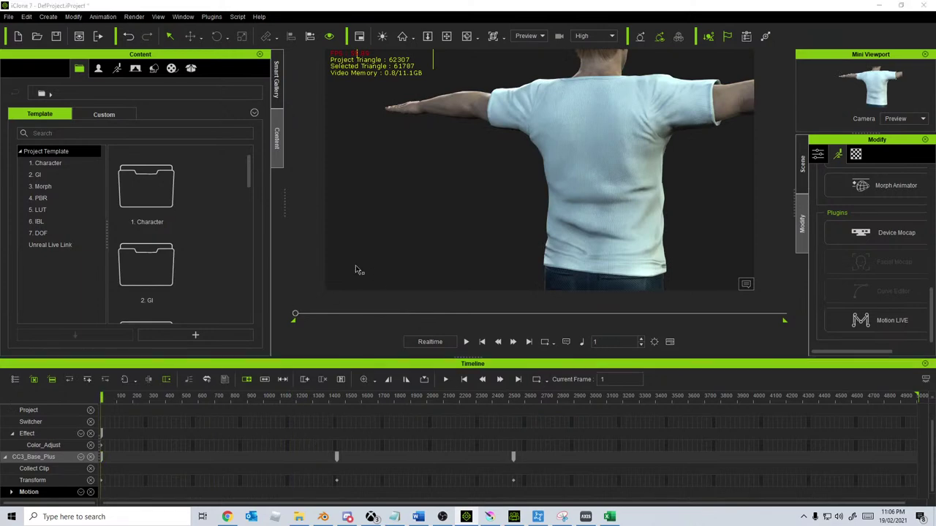
Step: Record a new seated take, then replay it from about frame 300 and stop playback
{"action": "key", "text": "space"}
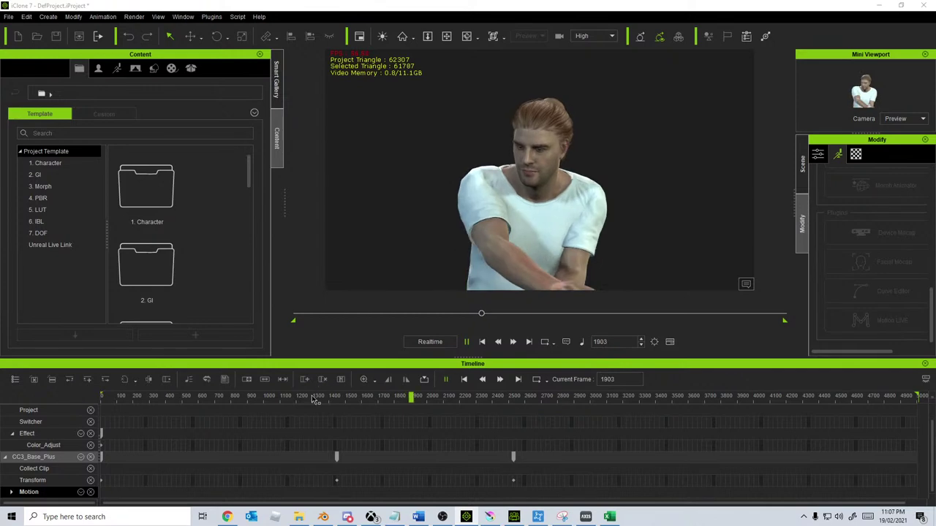
{"action": "left_click", "coordinate": [154, 399]}
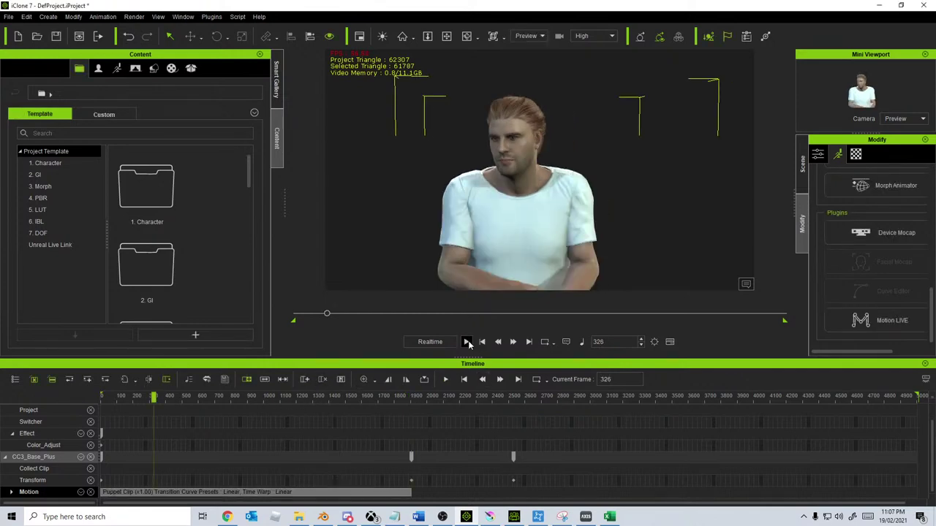
{"action": "left_click", "coordinate": [466, 342]}
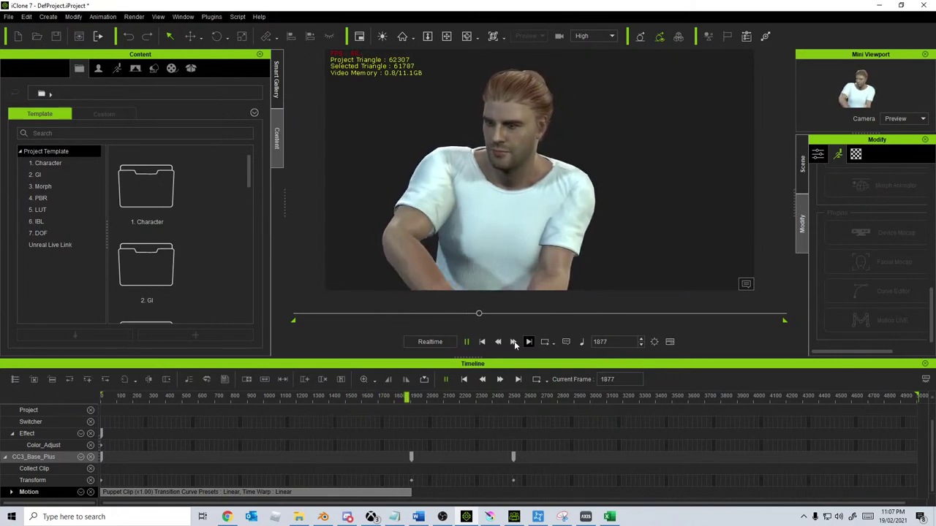
{"action": "key", "text": "space"}
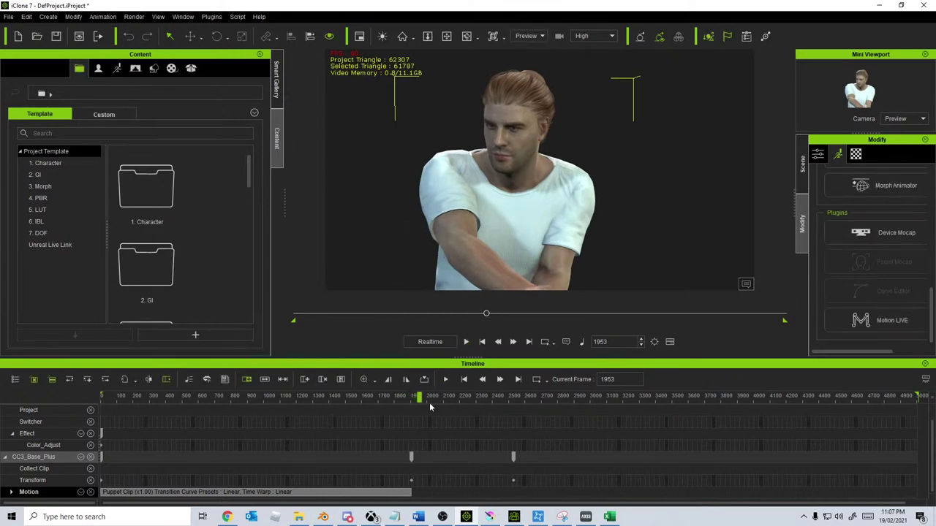
Step: Save the project as markoscene1.iProject via File > Save Project As
{"action": "left_click", "coordinate": [9, 16]}
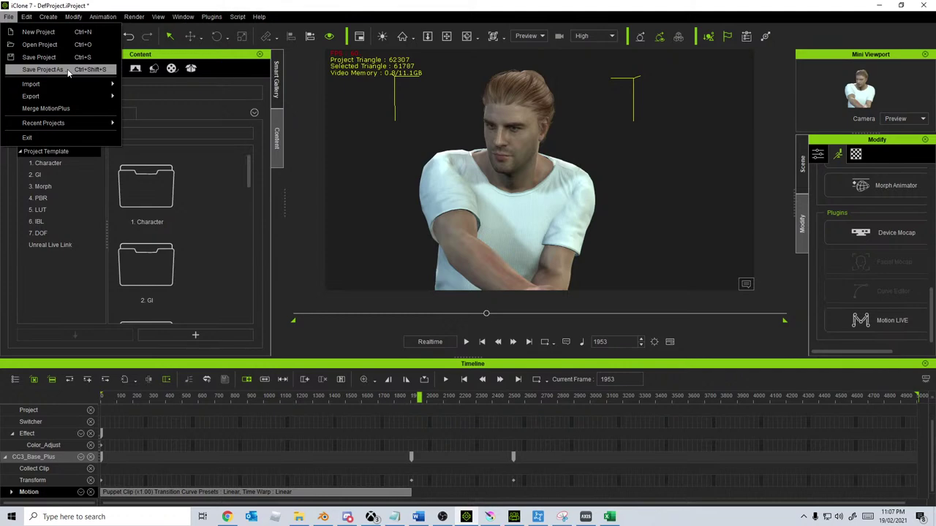
{"action": "left_click", "coordinate": [68, 70]}
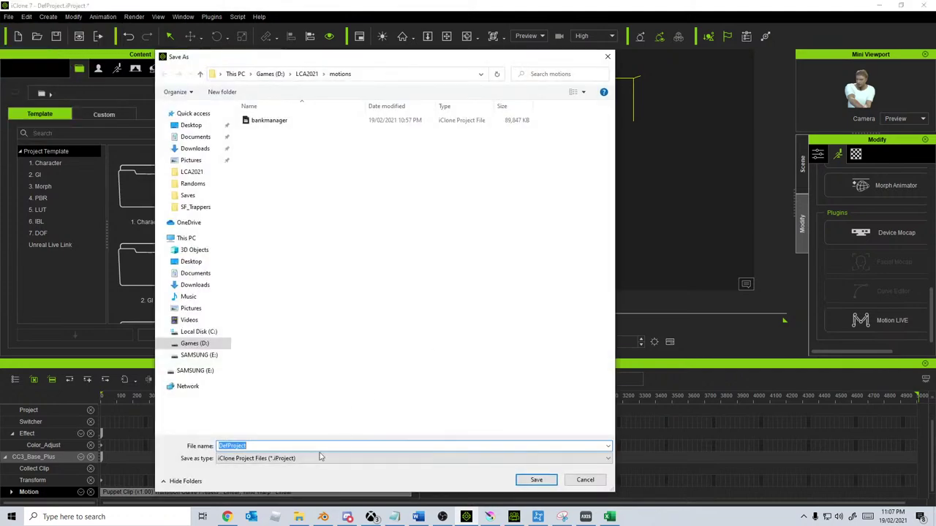
{"action": "type", "text": "scene1"}
{"action": "left_click", "coordinate": [536, 480]}
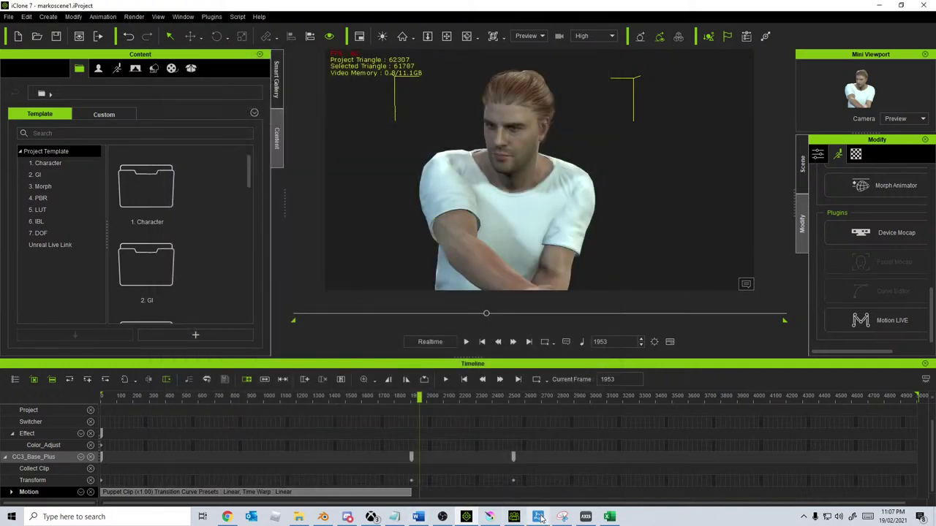
Step: Delete the seated Puppet Clip from the Motion track, return to frame 1 and recentre the view
{"action": "mouse_move", "coordinate": [524, 517]}
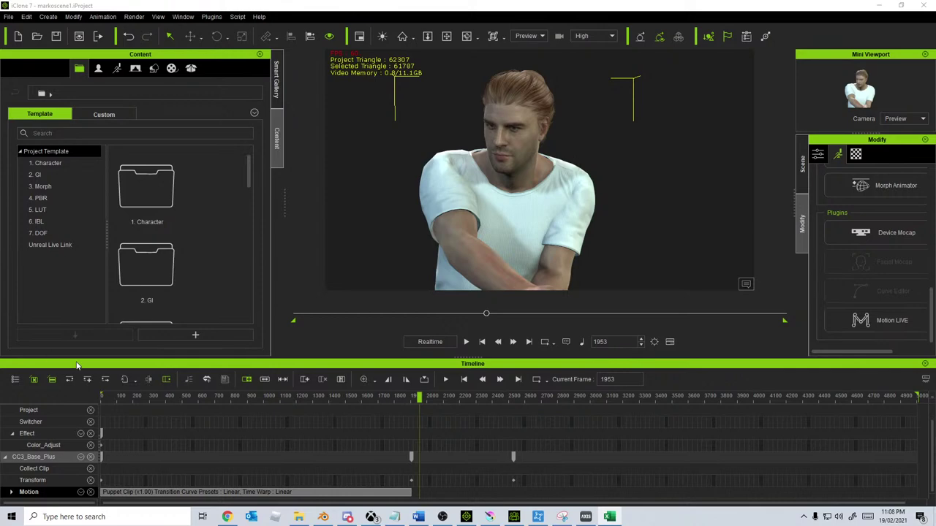
{"action": "left_click", "coordinate": [272, 493]}
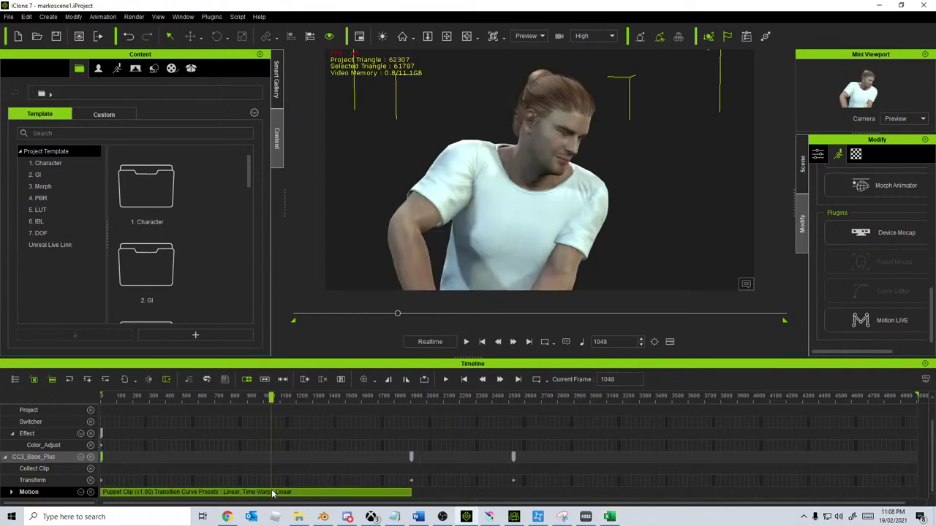
{"action": "key", "text": "Delete"}
{"action": "left_click_drag", "start_coordinate": [272, 397], "coordinate": [173, 397]}
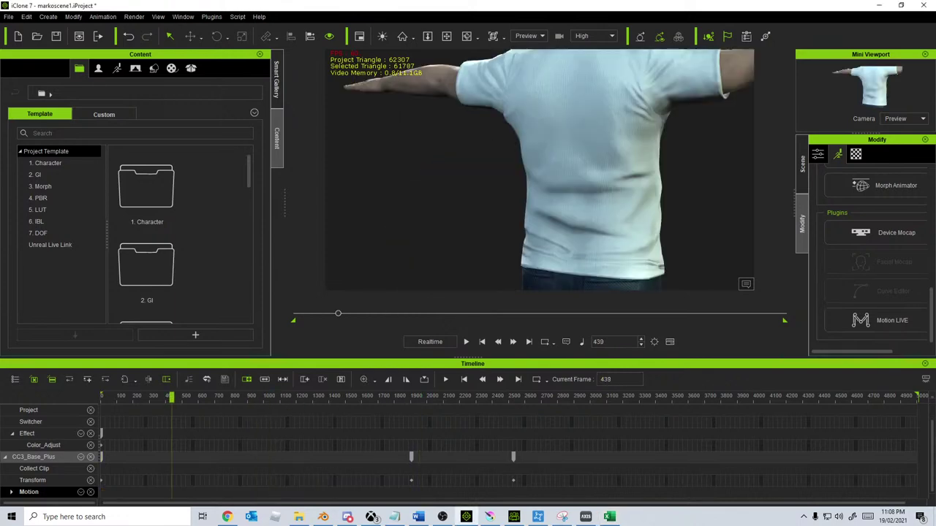
{"action": "key", "text": "Home"}
{"action": "scroll", "coordinate": [446, 212], "scroll_direction": "down", "scroll_amount": 5}
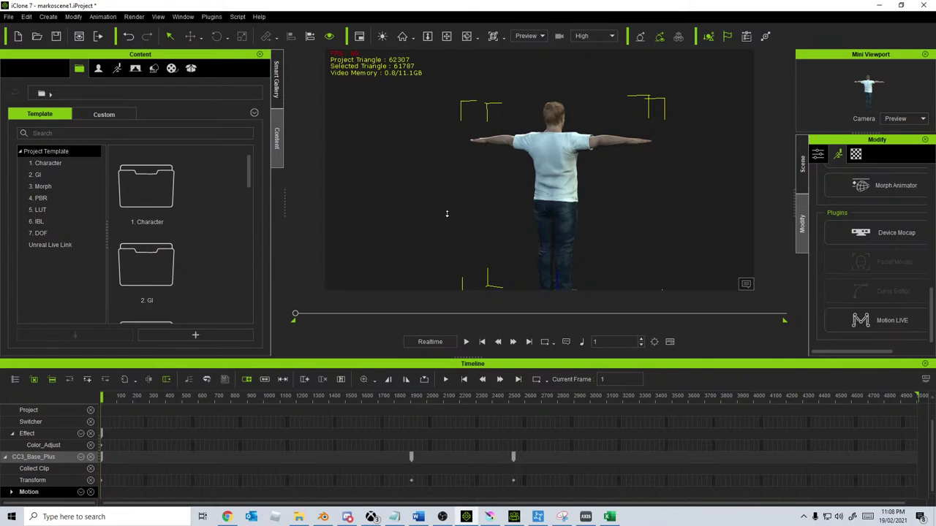
{"action": "middle_click_drag", "start_coordinate": [447, 213], "coordinate": [444, 212]}
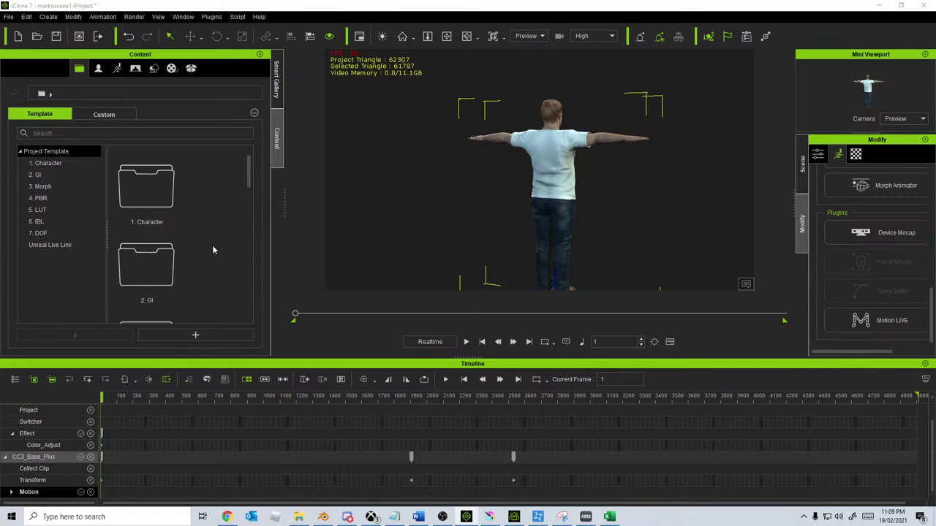
Step: Play the recorded take through in iClone 7, then stop it back at frame 1
{"action": "key", "text": "space"}
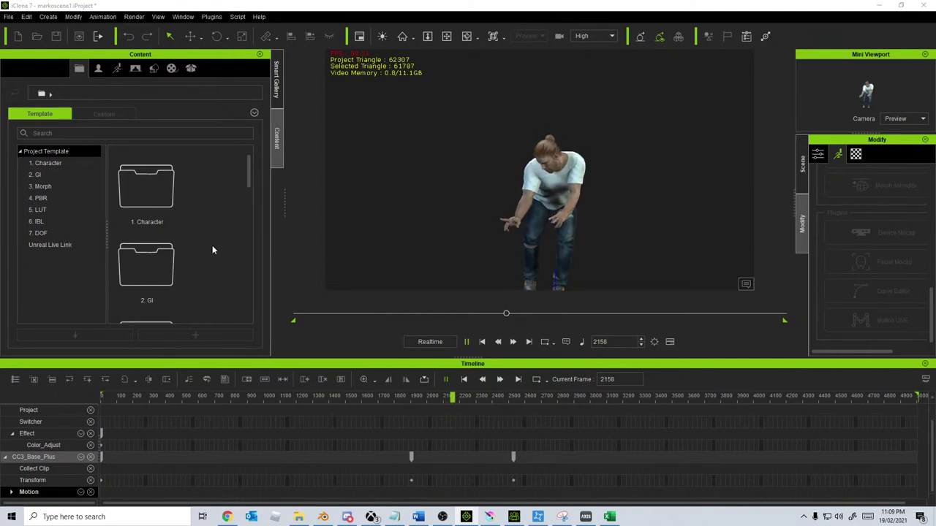
{"action": "left_click", "coordinate": [464, 379]}
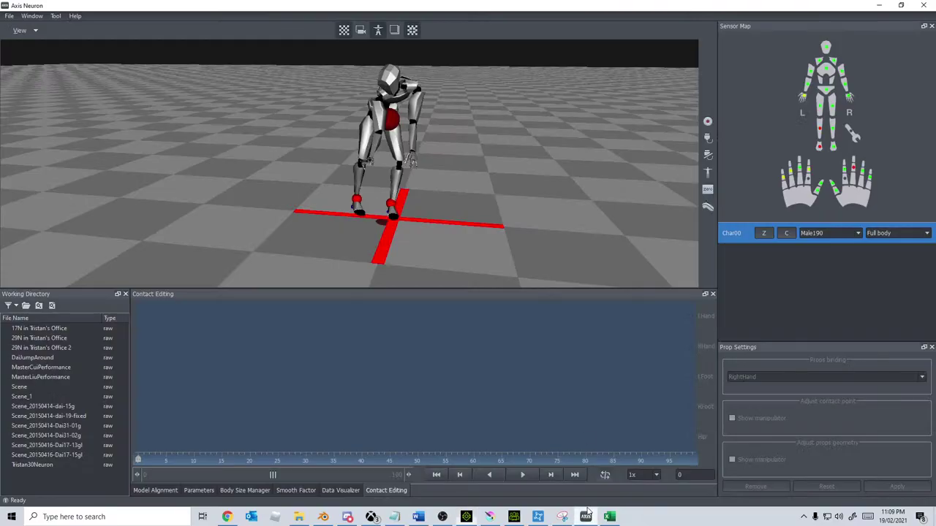
Step: In Axis Neuron, uncheck Steady pose and start the A, T and S posture calibration
{"action": "left_click", "coordinate": [585, 517]}
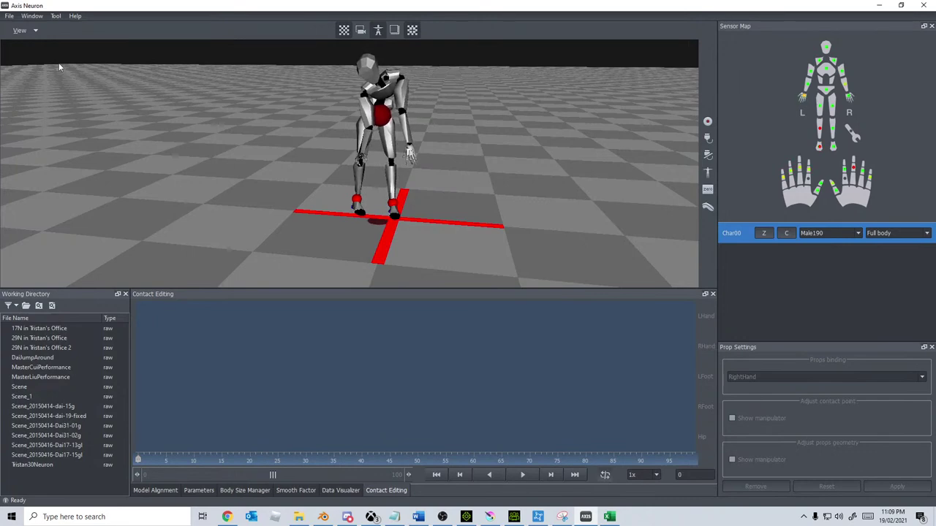
{"action": "left_click", "coordinate": [707, 171]}
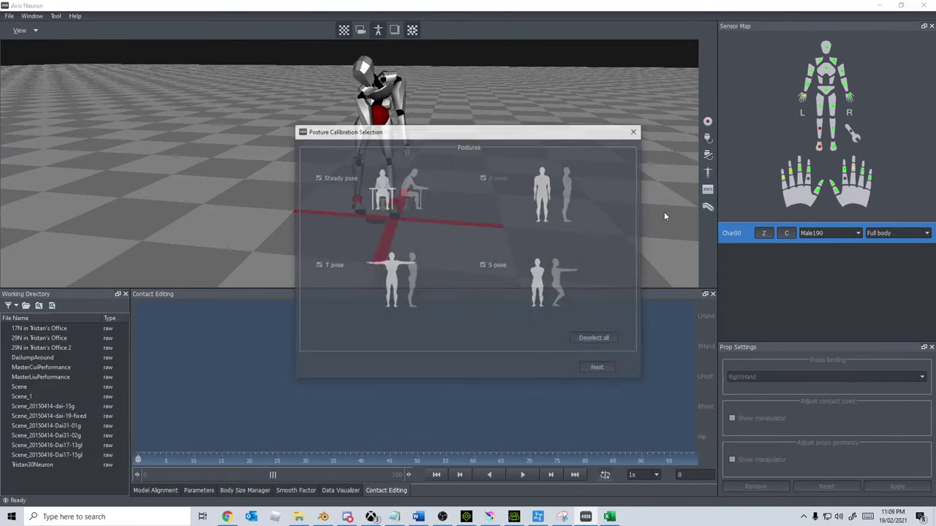
{"action": "left_click", "coordinate": [316, 180]}
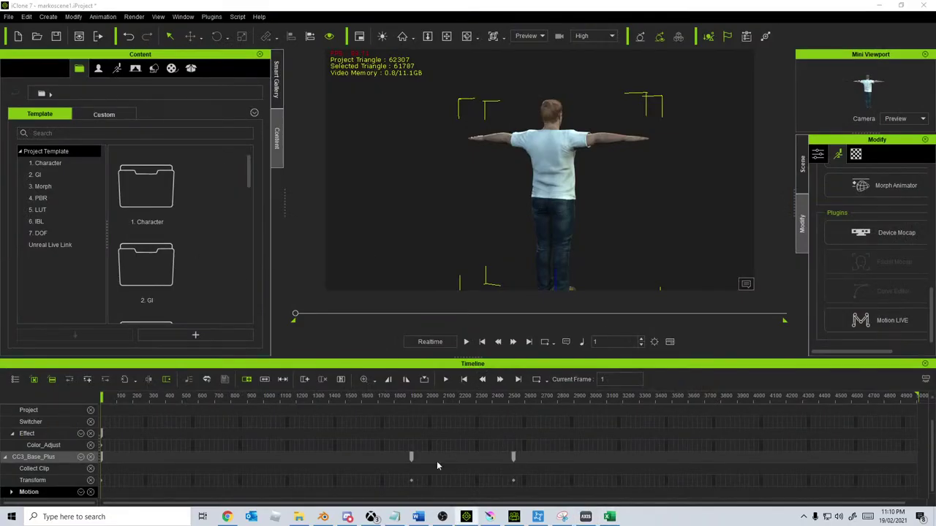
{"action": "left_click", "coordinate": [584, 517]}
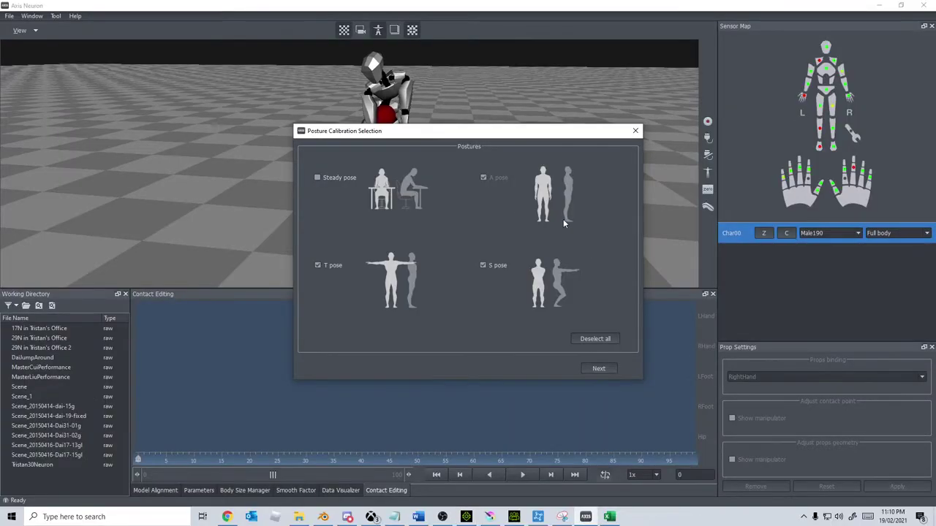
{"action": "left_click", "coordinate": [598, 369]}
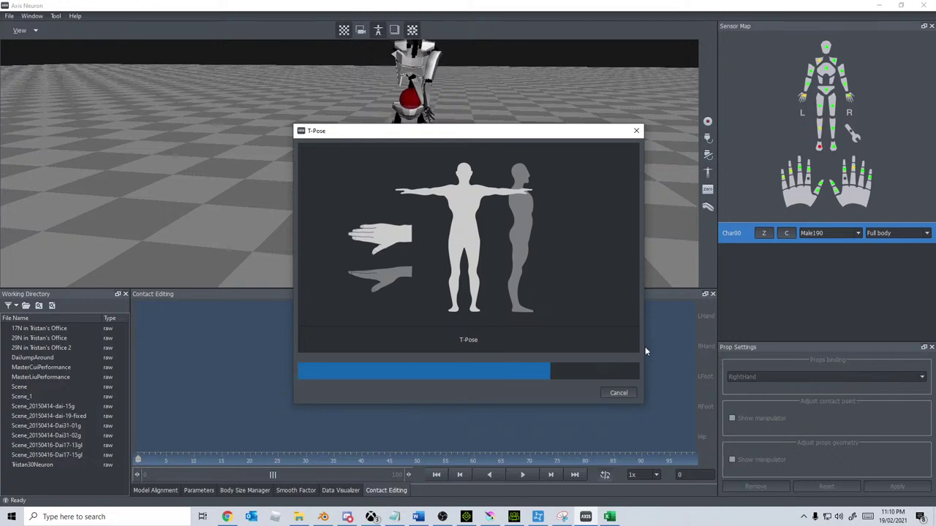
{"action": "left_click", "coordinate": [618, 393]}
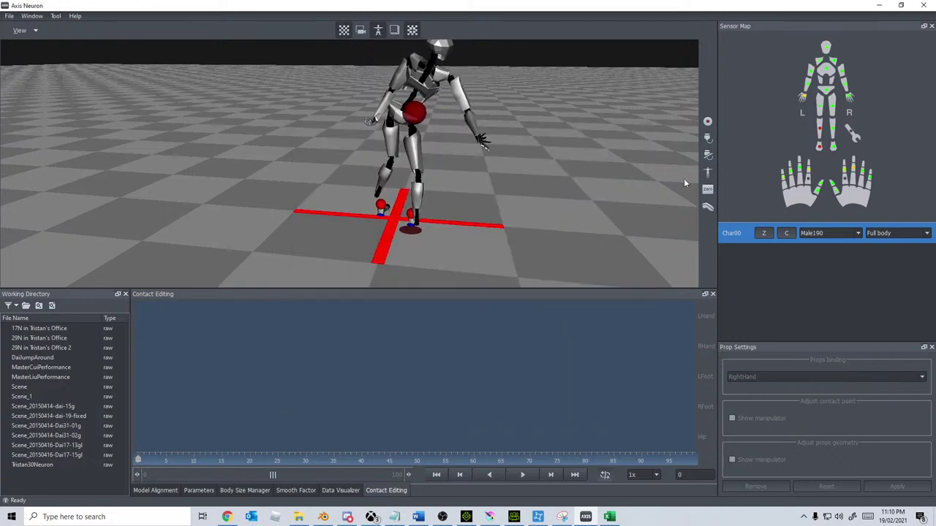
Step: Rerun the posture calibration with Steady pose excluded again
{"action": "left_click", "coordinate": [707, 155]}
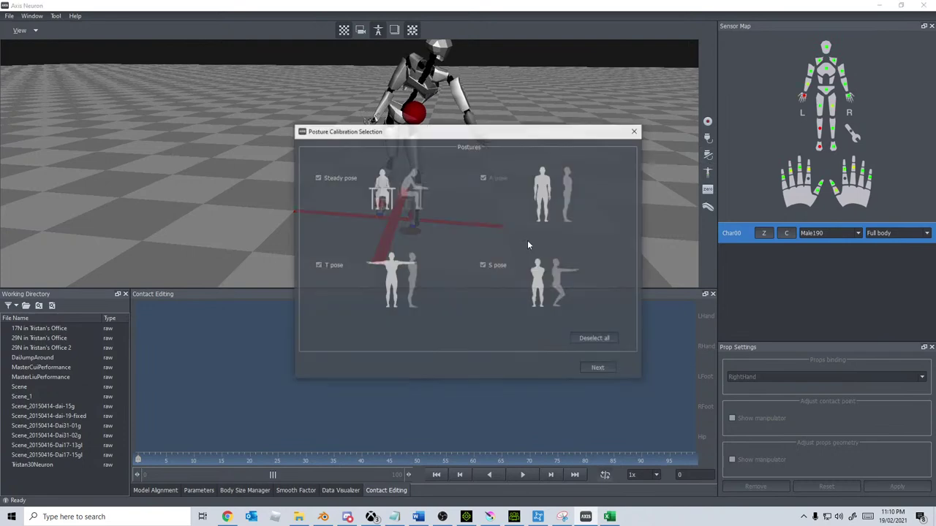
{"action": "left_click", "coordinate": [321, 178]}
{"action": "left_click", "coordinate": [599, 369]}
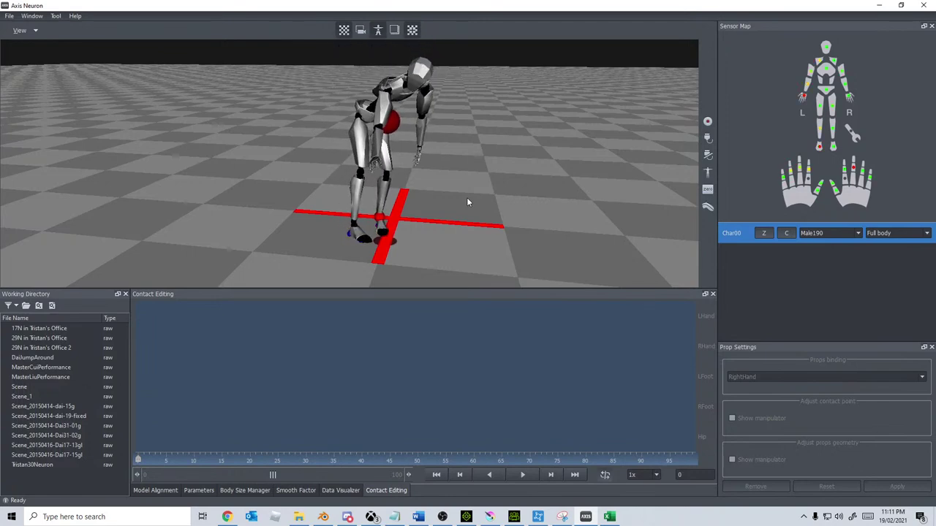
Step: Return to iClone 7 and record a new Motion LIVE take with Space
{"action": "key", "text": "alt+Tab"}
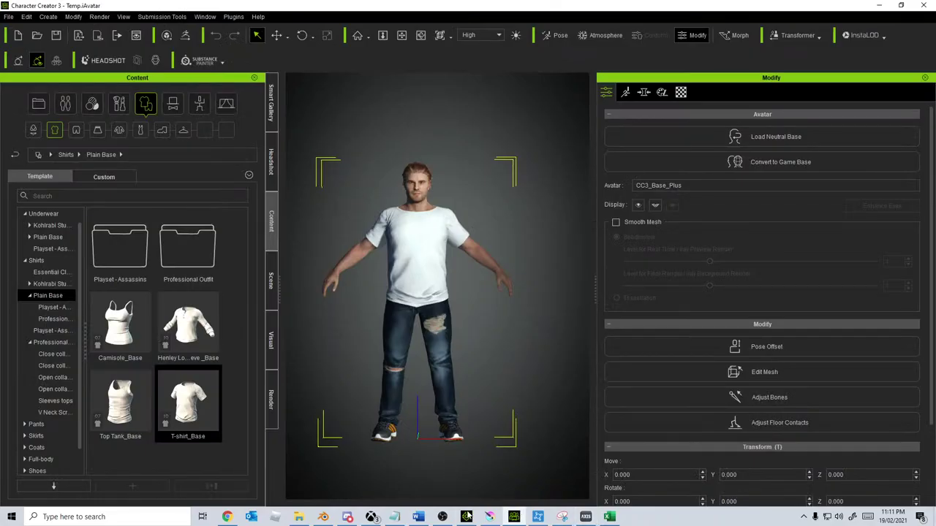
{"action": "left_click", "coordinate": [468, 516]}
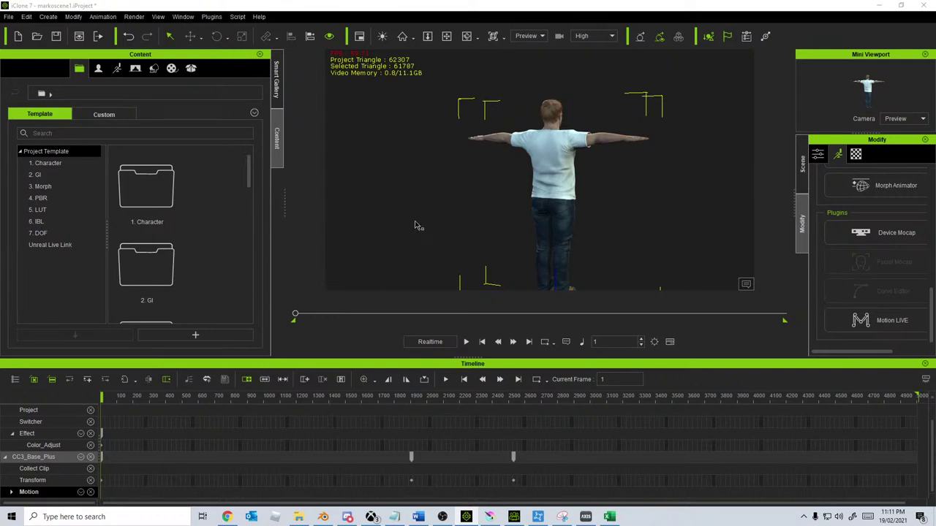
{"action": "key", "text": "space"}
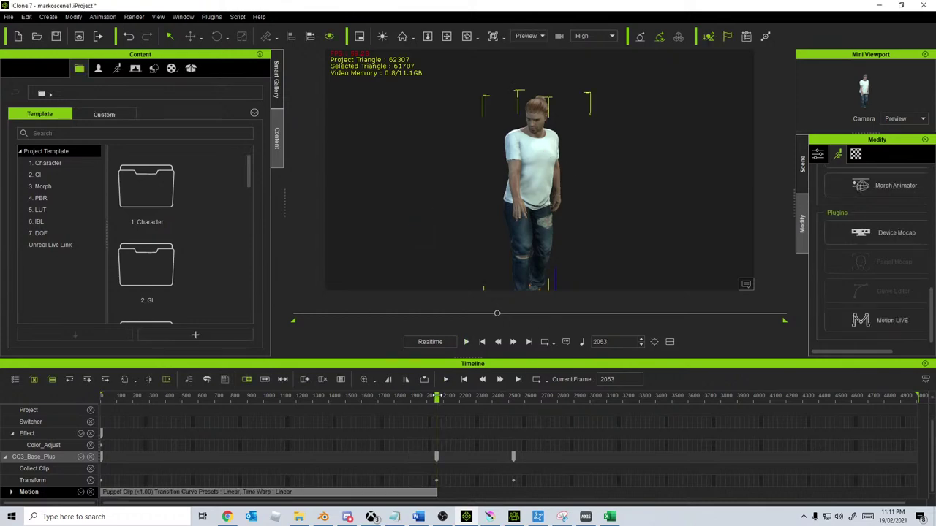
Step: Rewind the new take to the start and play it back, then stop
{"action": "left_click_drag", "start_coordinate": [437, 398], "coordinate": [102, 399]}
{"action": "key", "text": "space"}
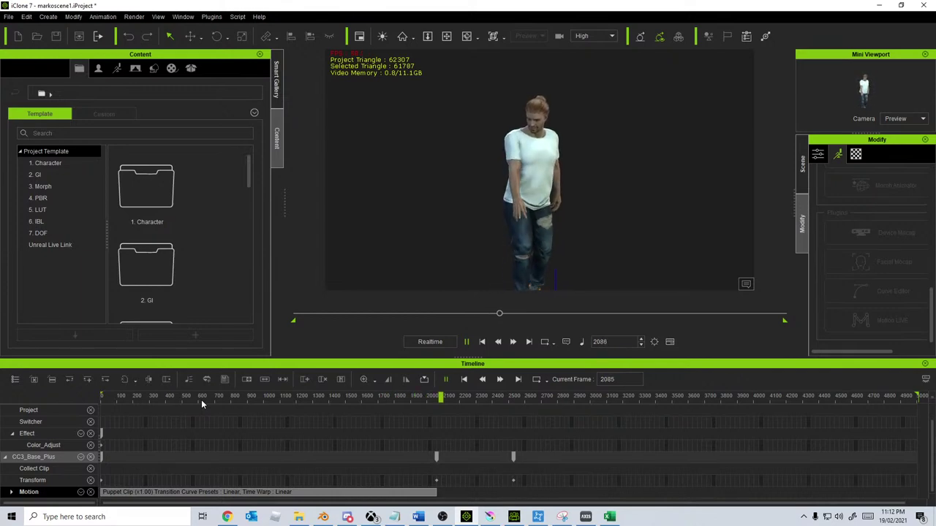
{"action": "key", "text": "space"}
Step: Delete the Puppet Clip from the Motion track, go to frame 1, and return to Axis Neuron
{"action": "left_click", "coordinate": [303, 396]}
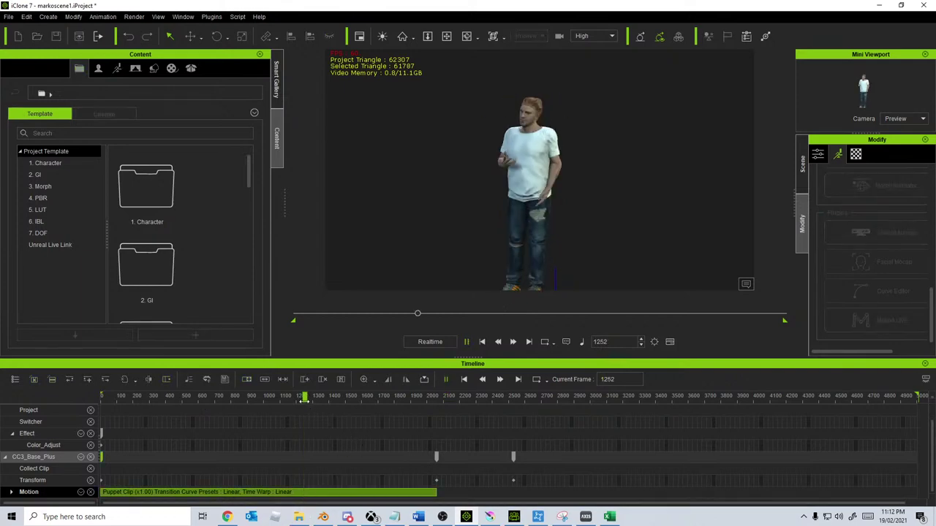
{"action": "left_click", "coordinate": [298, 471]}
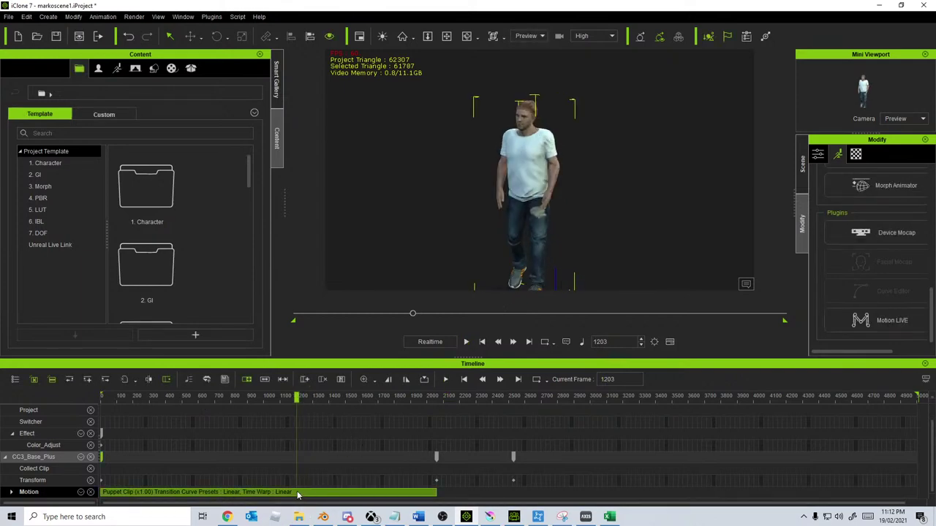
{"action": "key", "text": "Delete"}
{"action": "key", "text": "Home"}
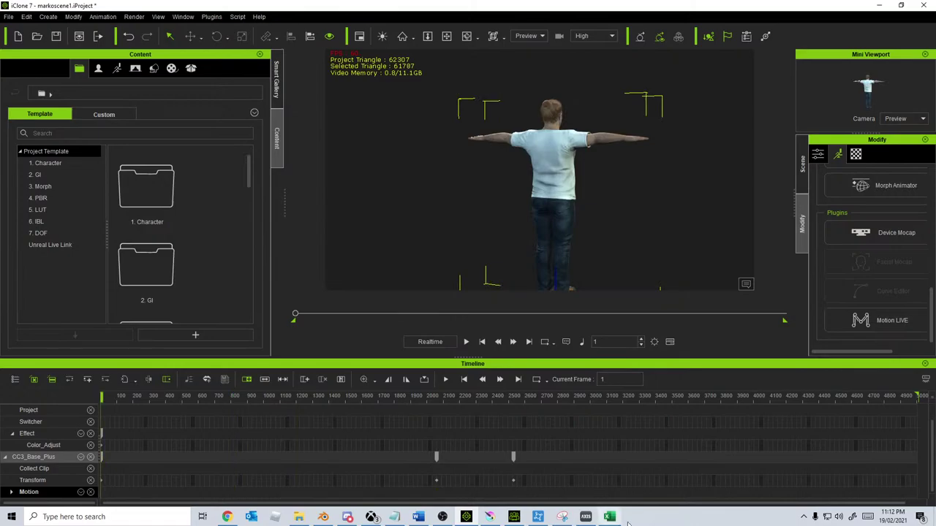
{"action": "left_click", "coordinate": [586, 517]}
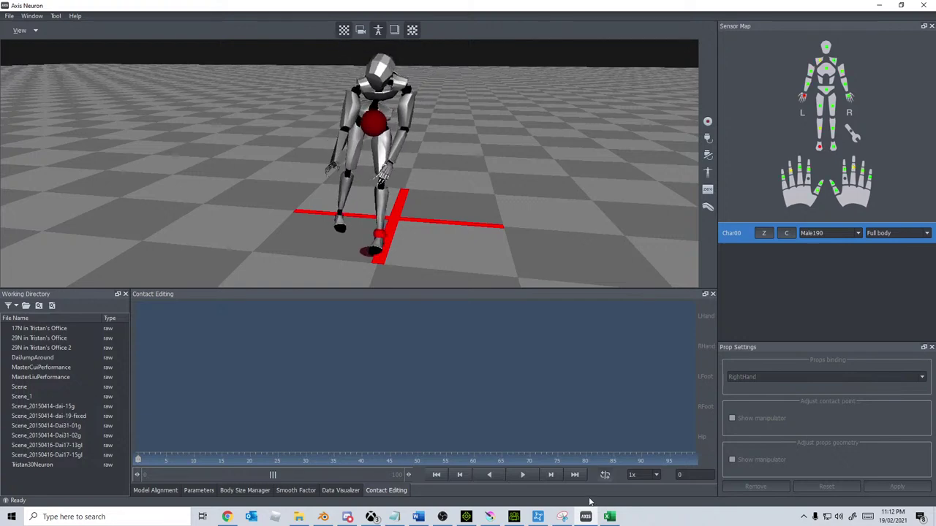
Step: Run the Axis Neuron posture calibration again, then return to iClone 7 at frame 1
{"action": "left_click", "coordinate": [587, 516]}
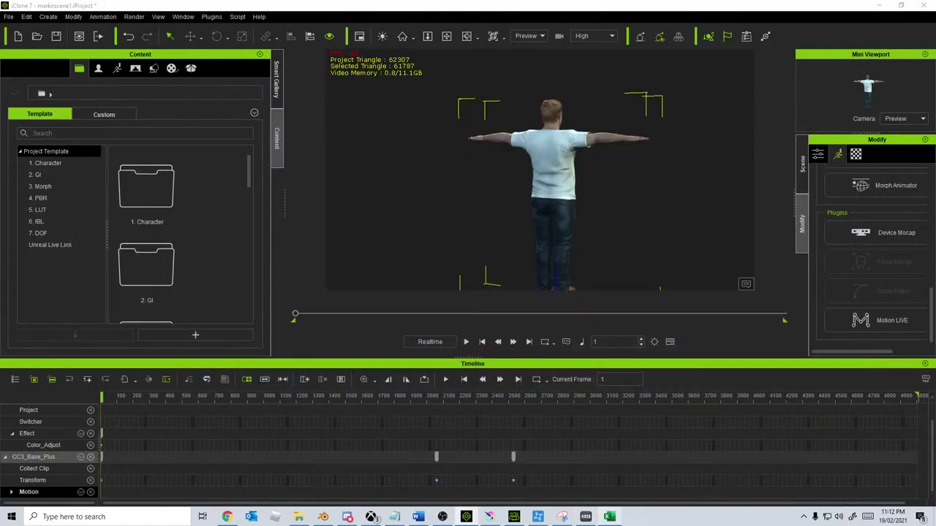
{"action": "left_click", "coordinate": [596, 516]}
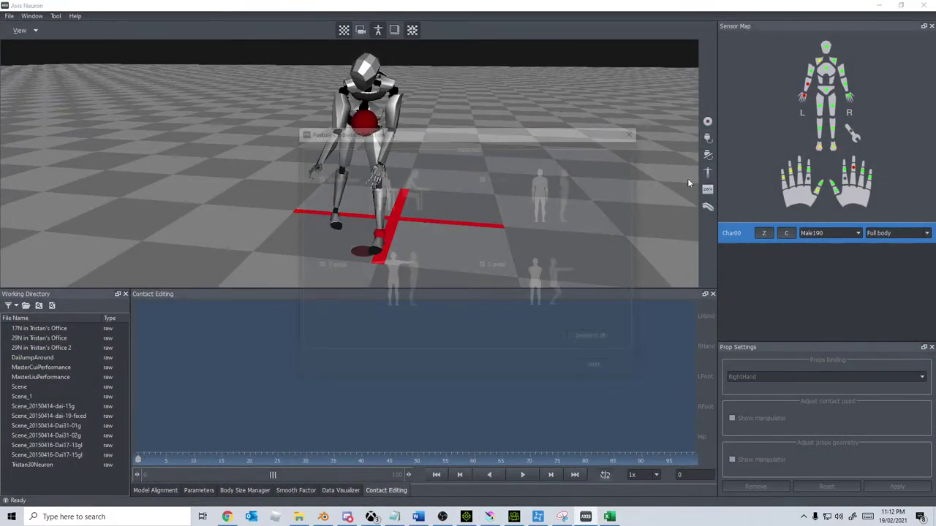
{"action": "left_click", "coordinate": [607, 369]}
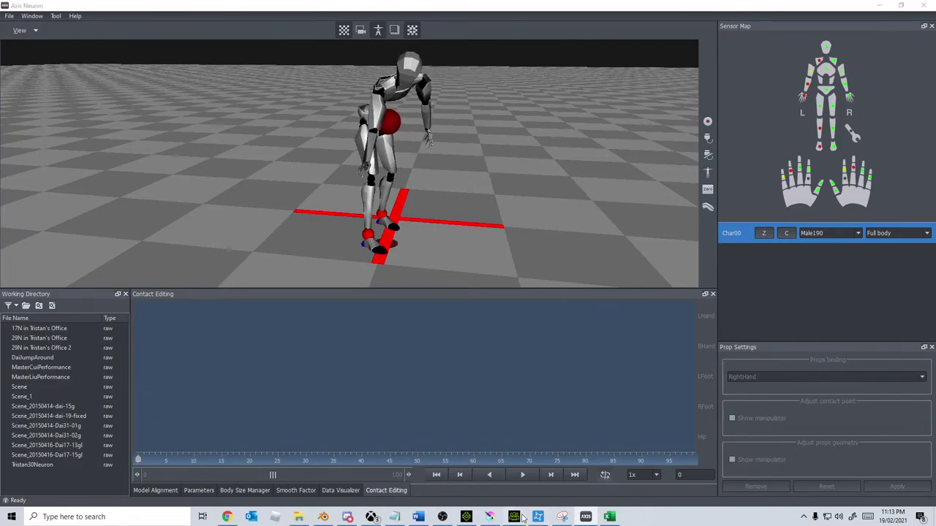
{"action": "key", "text": "alt+Tab"}
{"action": "left_click", "coordinate": [465, 516]}
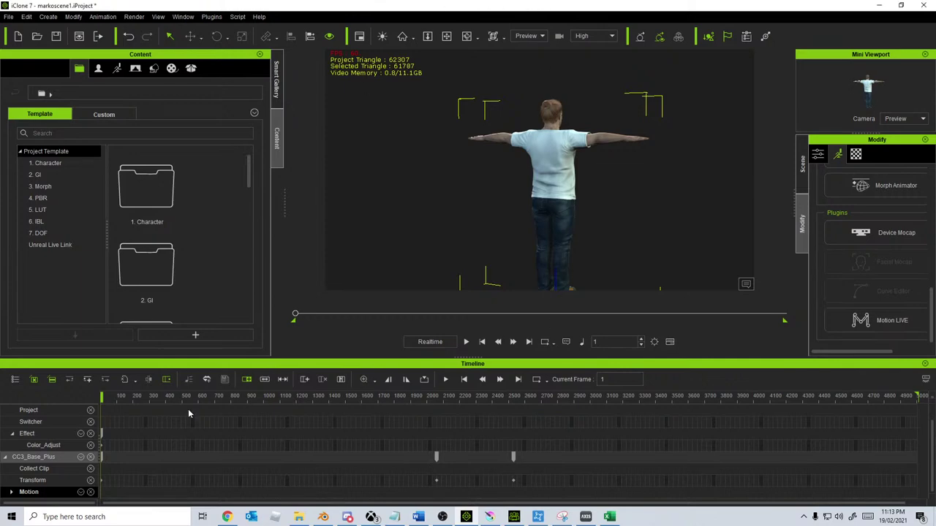
Step: Record a fresh live mocap take, then play it back and stop at frame 2815
{"action": "key", "text": "space"}
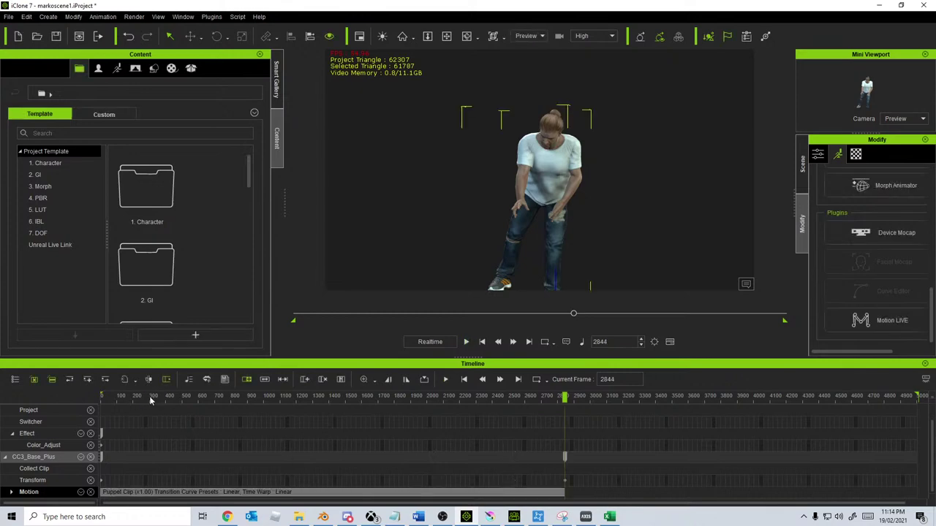
{"action": "left_click", "coordinate": [464, 378]}
{"action": "left_click", "coordinate": [466, 342]}
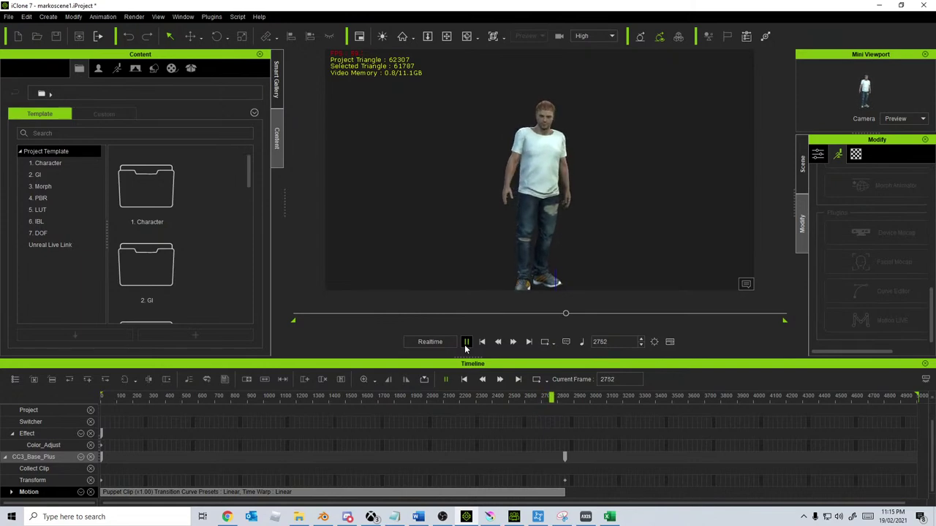
{"action": "left_click", "coordinate": [466, 342]}
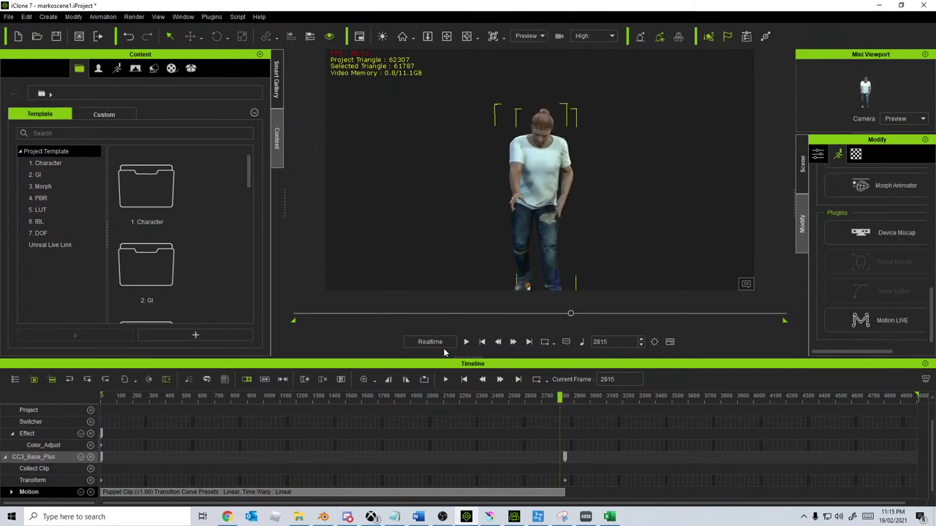
{"action": "left_click", "coordinate": [8, 16]}
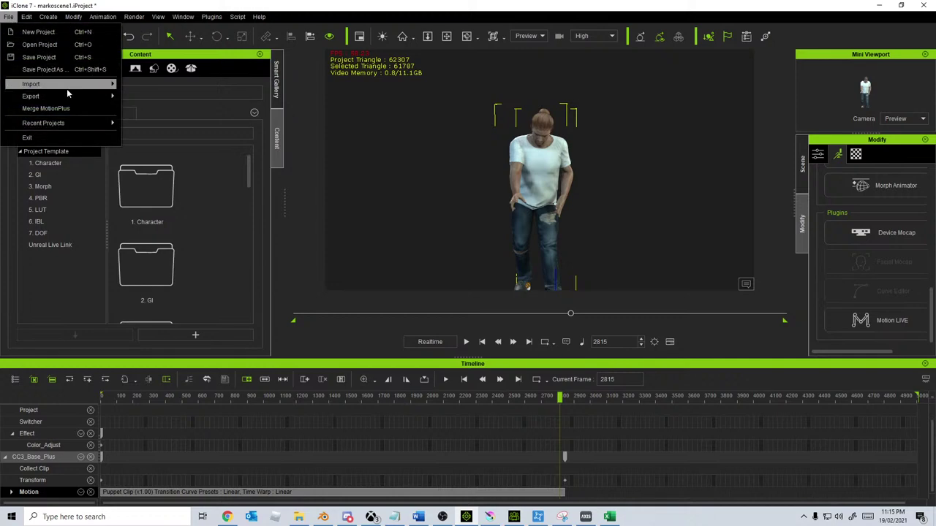
Step: Save the project as markoscene3-4 in Games (D:) > LCA2021 > motions
{"action": "left_click", "coordinate": [69, 69]}
{"action": "left_click", "coordinate": [249, 132]}
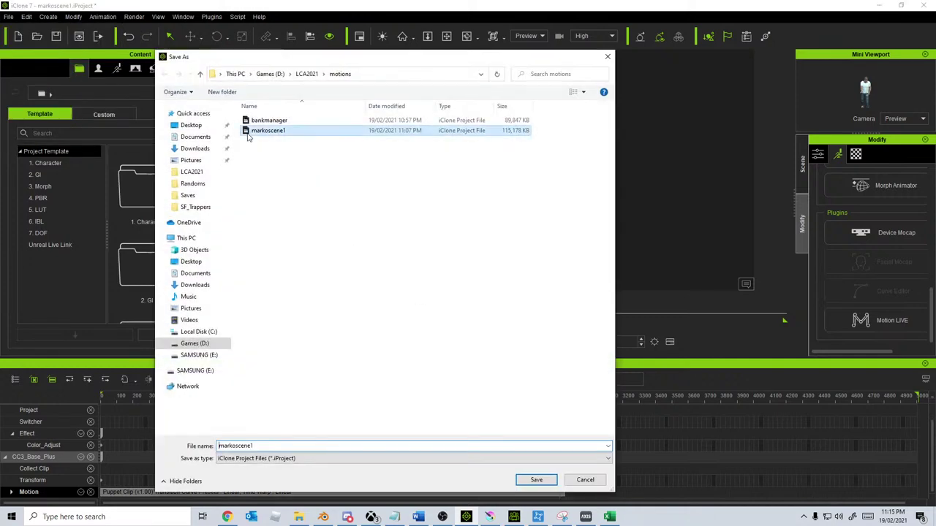
{"action": "left_click", "coordinate": [289, 446]}
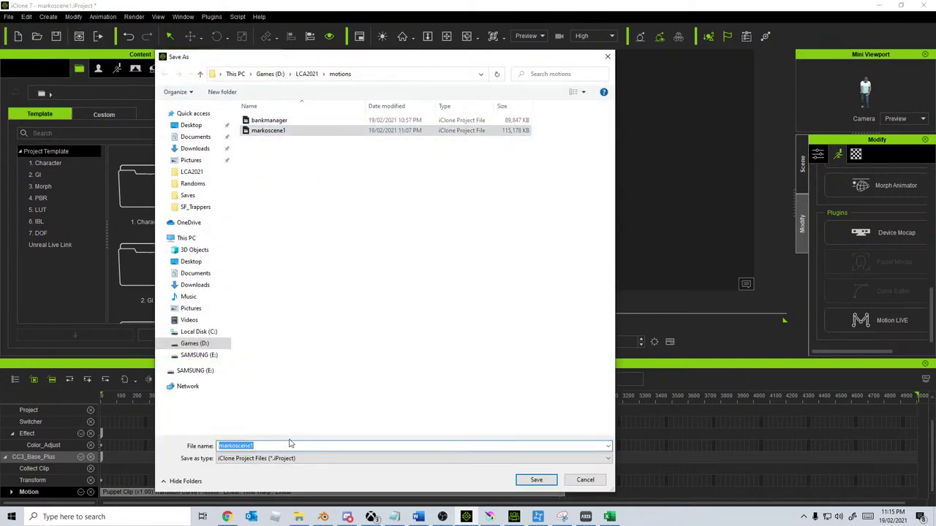
{"action": "key", "text": "End"}
{"action": "key", "text": "BackSpace"}
{"action": "type", "text": "3"}
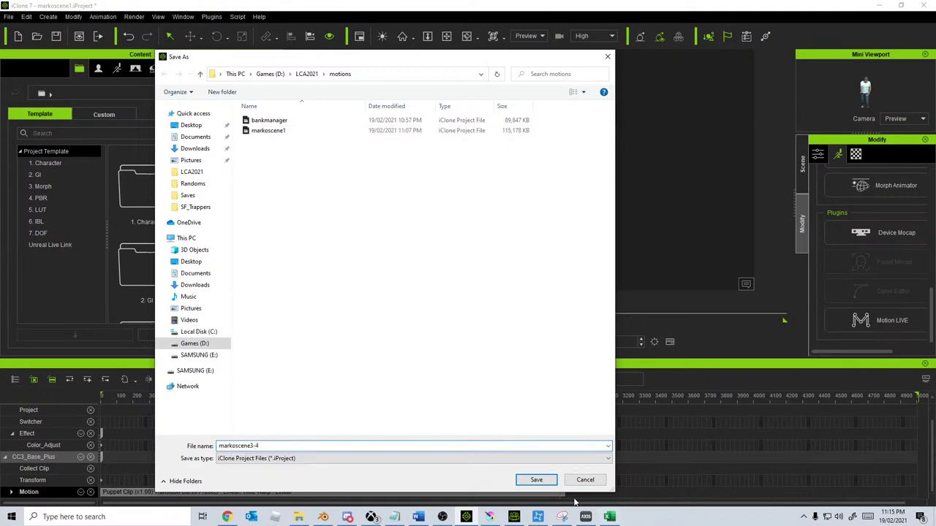
{"action": "left_click", "coordinate": [541, 481]}
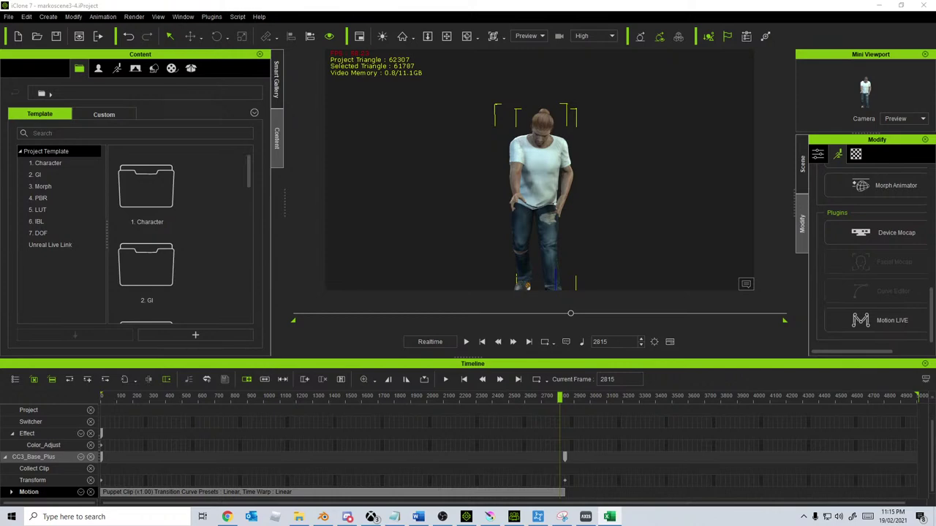
Step: Delete the take's Puppet Clip from the Motion track and drag back to frame 1
{"action": "left_click", "coordinate": [428, 492]}
{"action": "key", "text": "space"}
{"action": "key", "text": "space"}
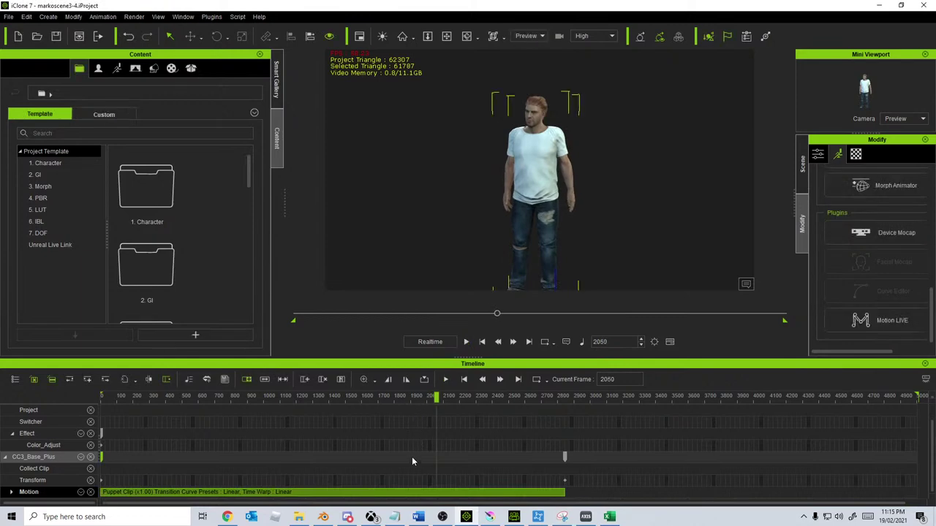
{"action": "key", "text": "Delete"}
{"action": "left_click_drag", "start_coordinate": [437, 398], "coordinate": [81, 413]}
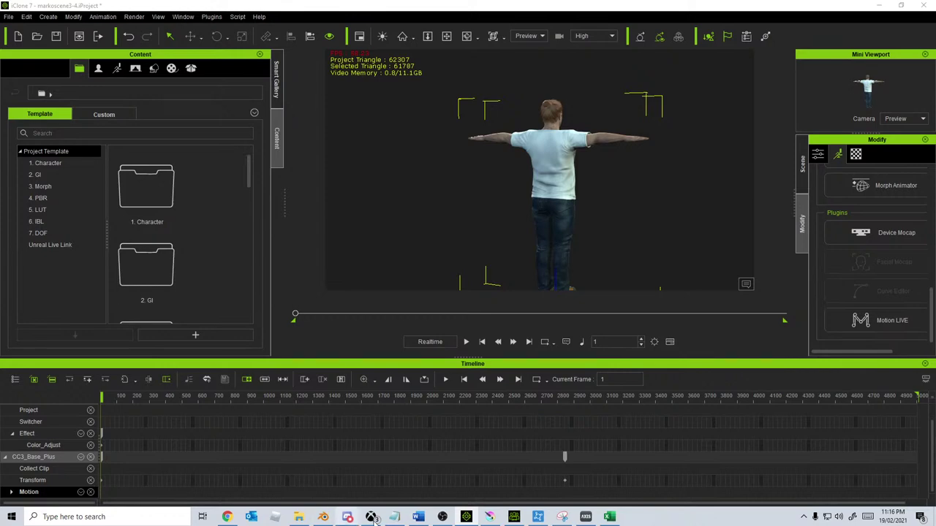
Step: In Axis Neuron, open posture calibration and start the A-pose countdown for the A, T, S sequence
{"action": "left_click", "coordinate": [586, 516]}
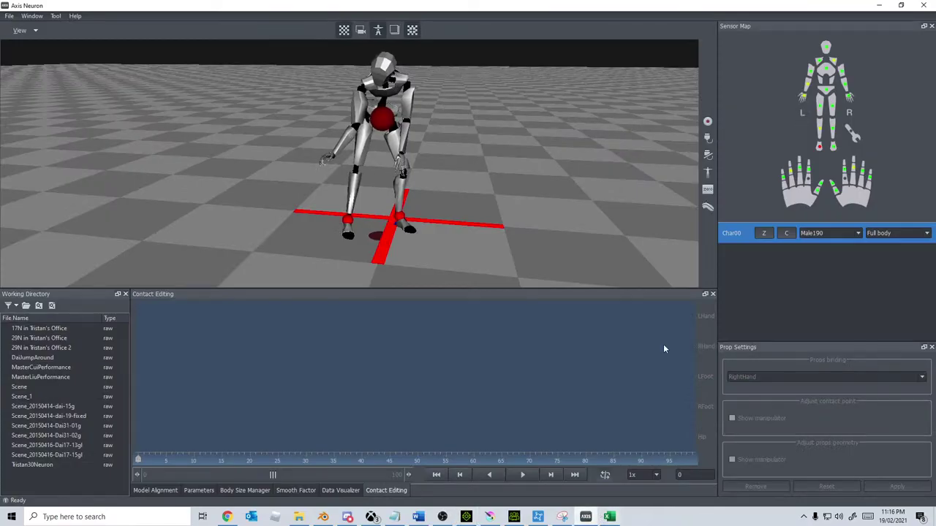
{"action": "left_click", "coordinate": [707, 173]}
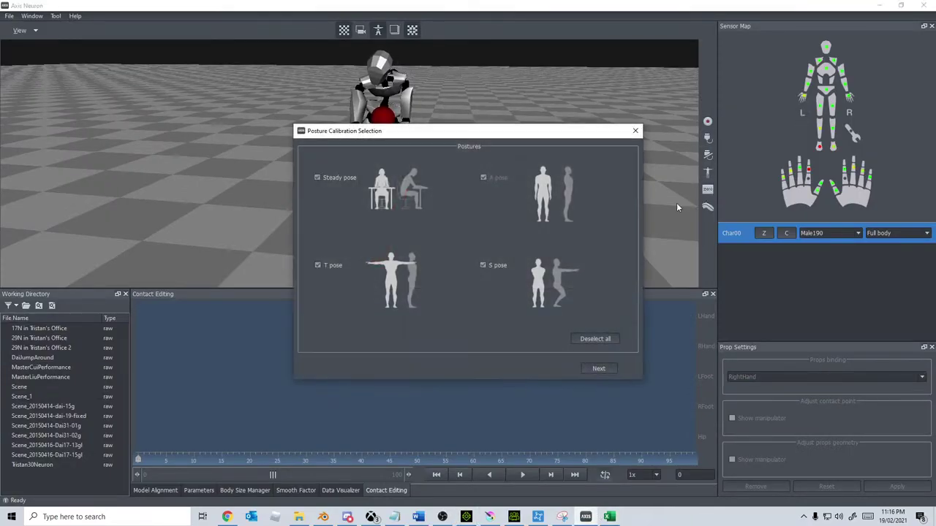
{"action": "left_click", "coordinate": [598, 368]}
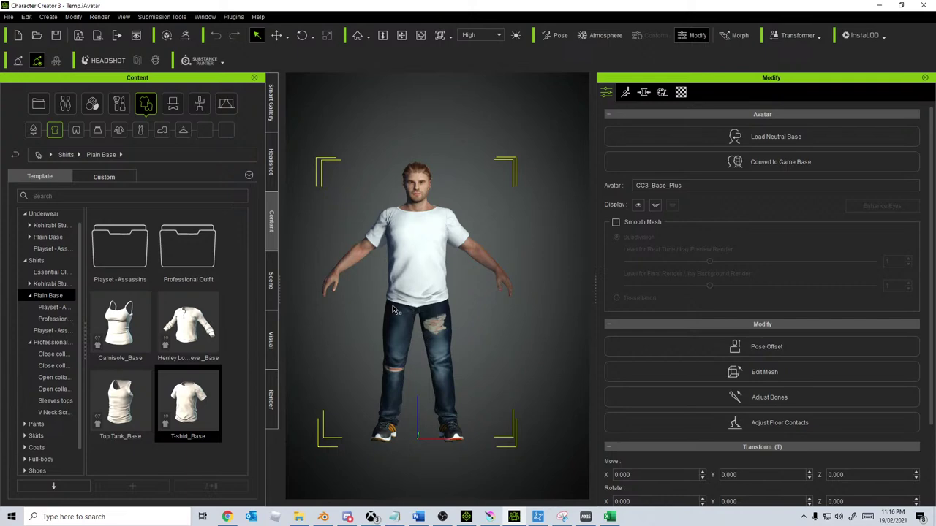
Step: Bring the iClone 7 markoscene3-4 project back to the front
{"action": "left_click", "coordinate": [465, 517]}
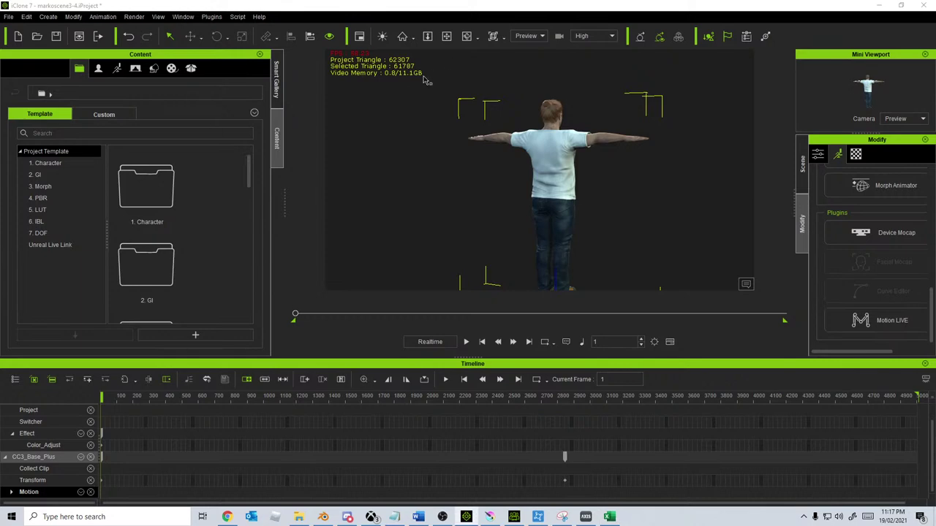
Step: Record a trial live mocap take through Motion LIVE, restarting it once before stopping
{"action": "key", "text": "space"}
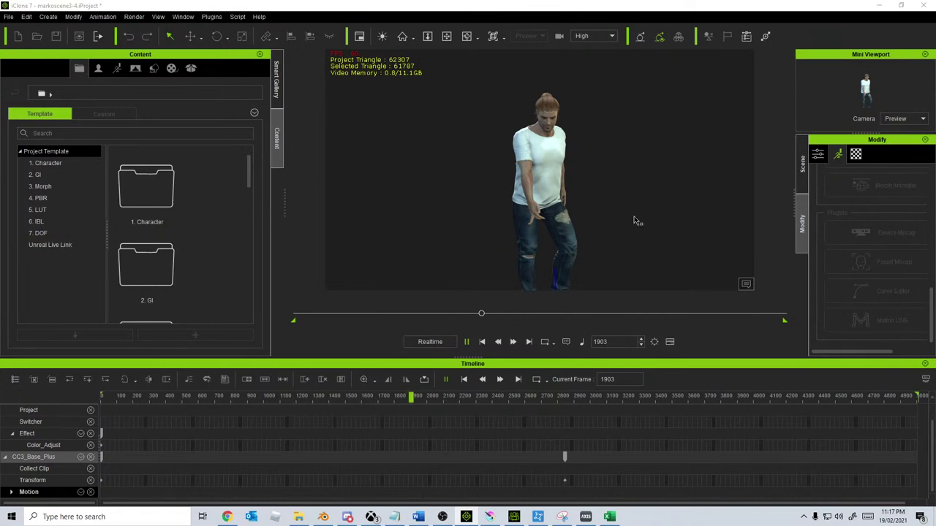
{"action": "left_click", "coordinate": [466, 342]}
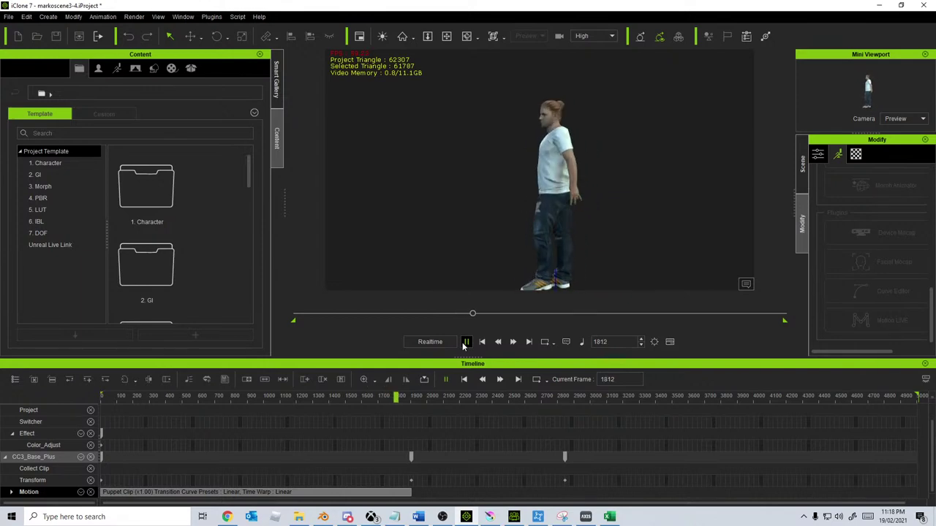
{"action": "left_click", "coordinate": [466, 341]}
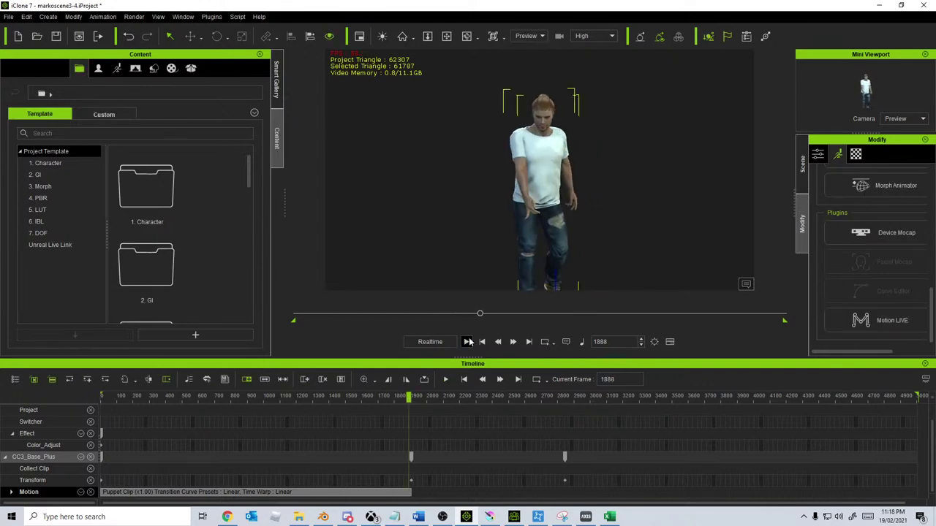
Step: Delete the recorded Motion clip and return the playhead to frame 1
{"action": "left_click", "coordinate": [370, 496]}
{"action": "key", "text": "Delete"}
{"action": "left_click_drag", "start_coordinate": [370, 398], "coordinate": [57, 401]}
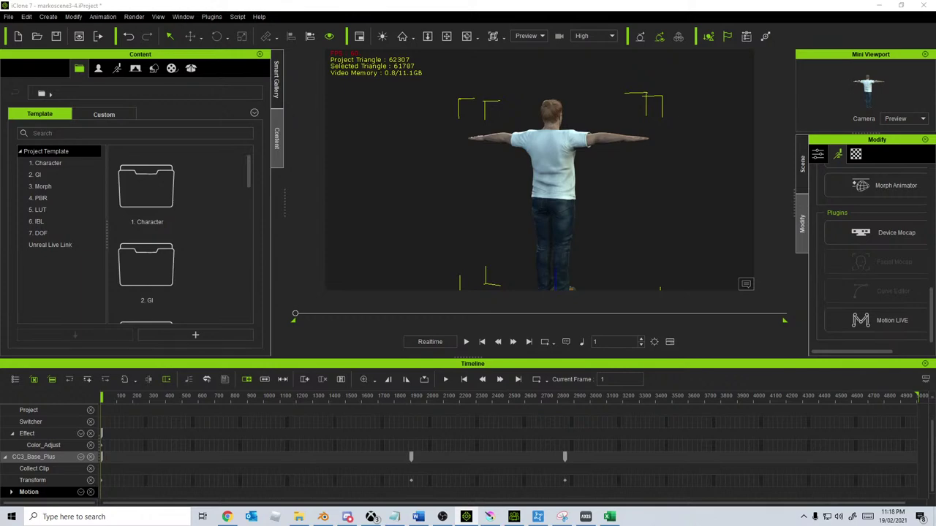
Step: Record another live mocap take in iClone and rewind to frame 1
{"action": "left_click", "coordinate": [539, 5]}
{"action": "key", "text": "space"}
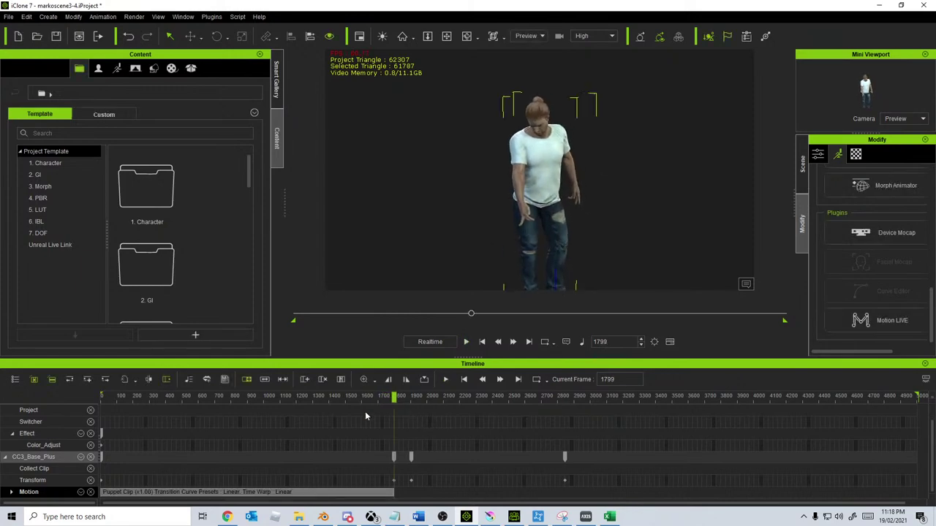
{"action": "left_click_drag", "start_coordinate": [307, 401], "coordinate": [43, 396]}
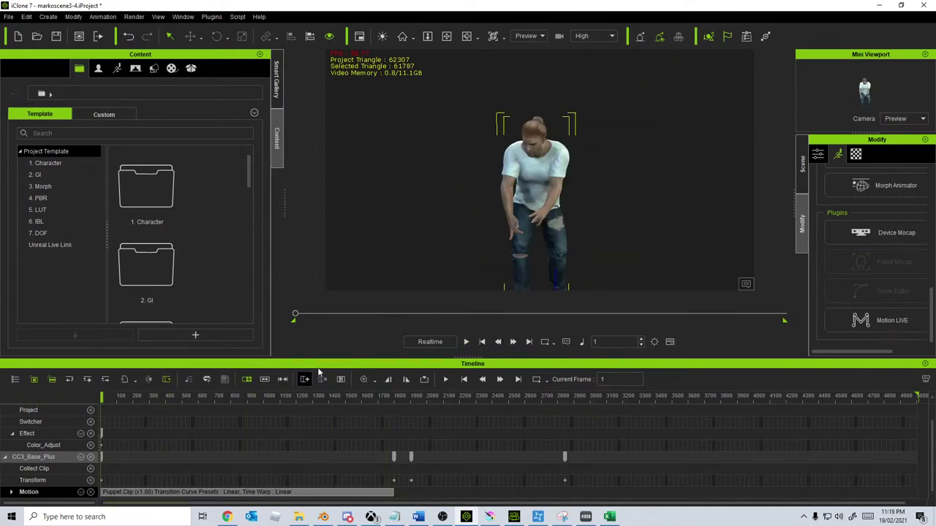
Step: Play back the new take, then delete its Motion clip
{"action": "left_click", "coordinate": [469, 343]}
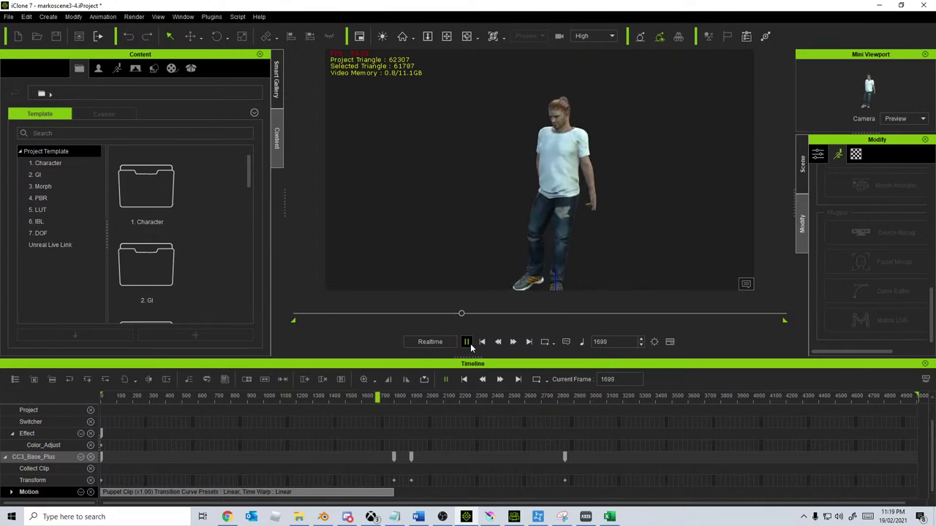
{"action": "left_click", "coordinate": [469, 345]}
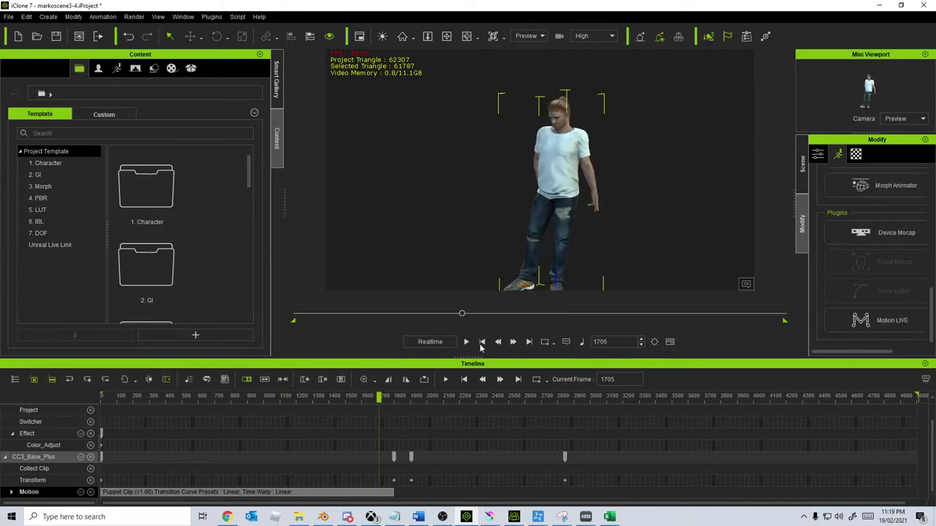
{"action": "left_click", "coordinate": [353, 494]}
{"action": "key", "text": "Delete"}
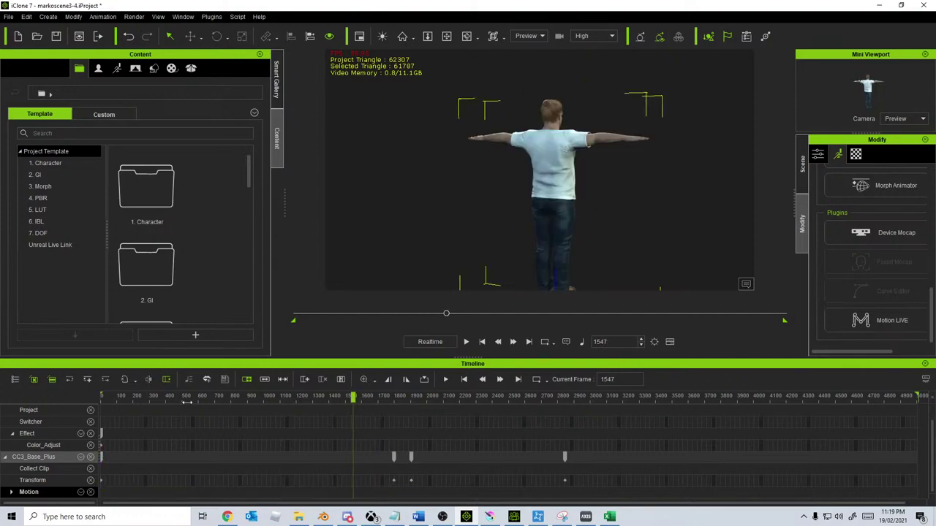
Step: Reconnect Axis Neuron to the mocap hub from the device list
{"action": "left_click", "coordinate": [586, 516]}
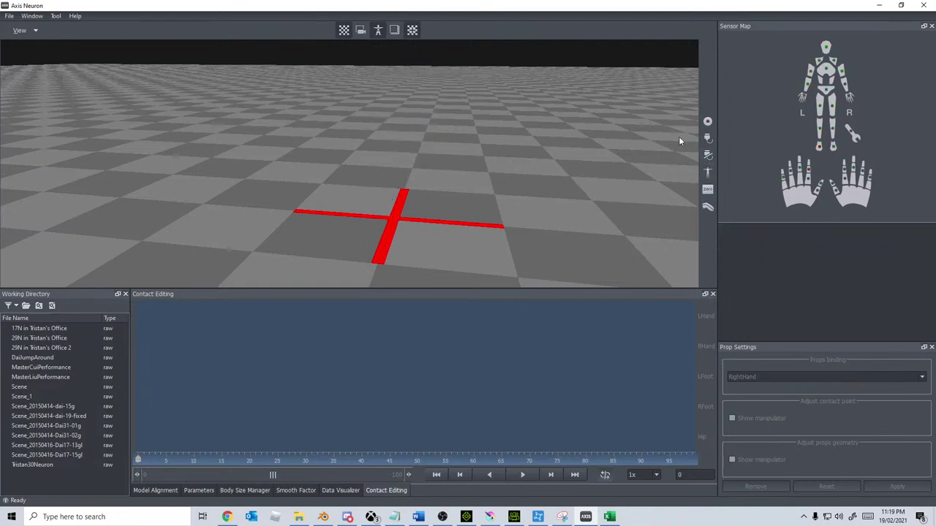
{"action": "left_click", "coordinate": [708, 140]}
{"action": "left_click", "coordinate": [508, 213]}
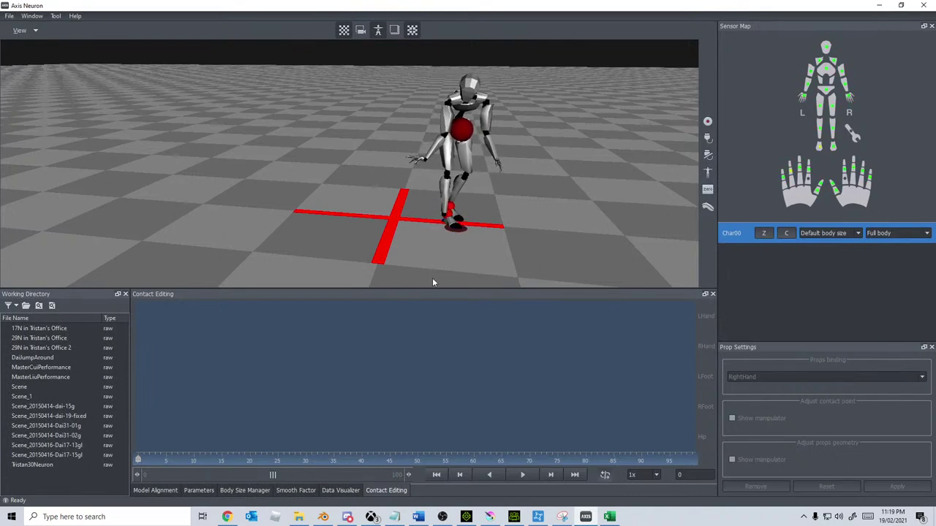
Step: Run posture calibration without the Steady pose, then return to iClone
{"action": "left_click", "coordinate": [707, 173]}
{"action": "left_click", "coordinate": [335, 180]}
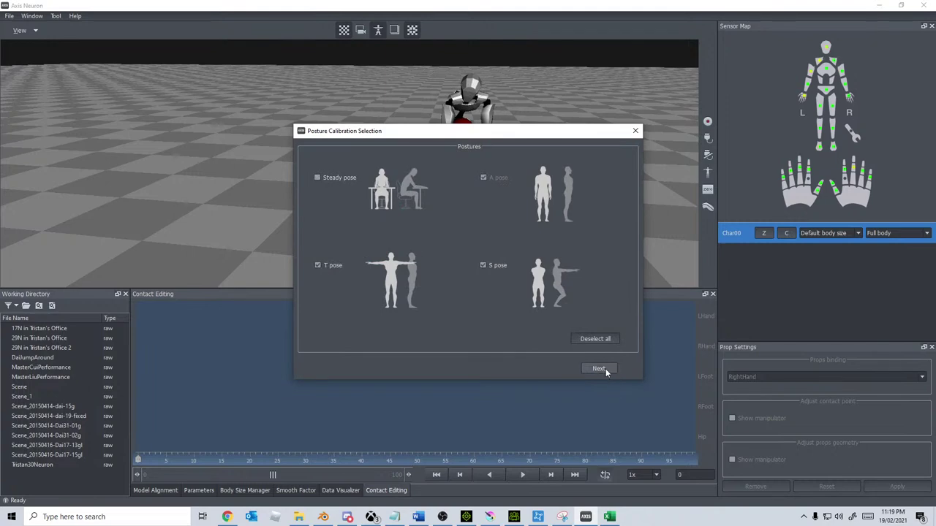
{"action": "left_click", "coordinate": [599, 368]}
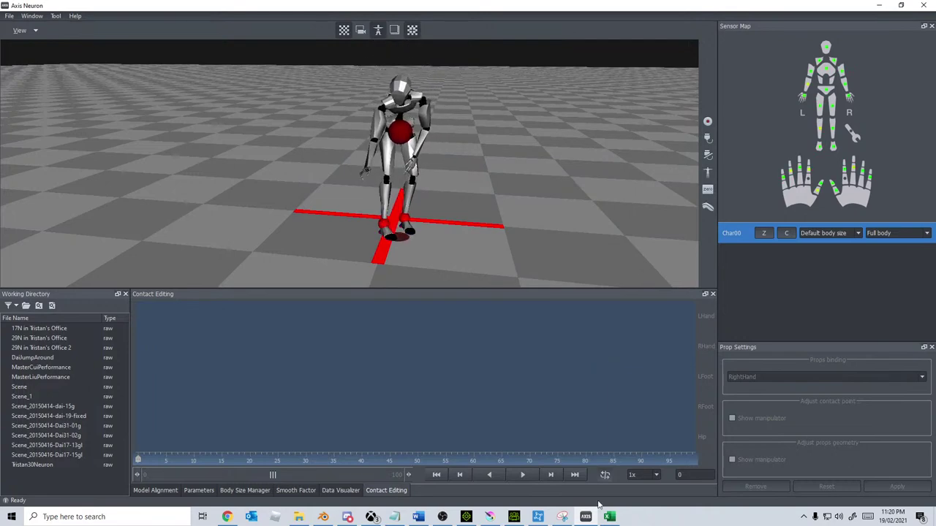
{"action": "left_click", "coordinate": [516, 517]}
{"action": "left_click", "coordinate": [470, 517]}
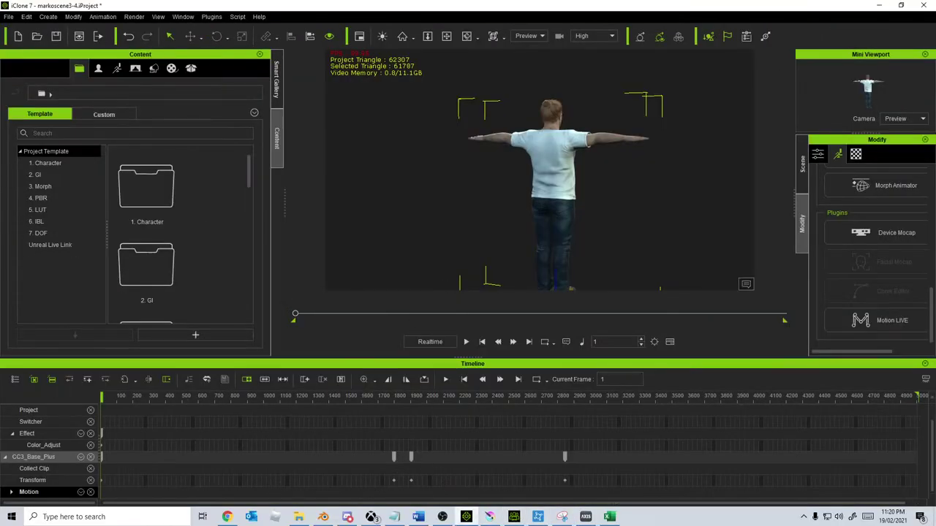
Step: Record a live mocap take with Space, then scrub the timeline back to review it
{"action": "key", "text": "space"}
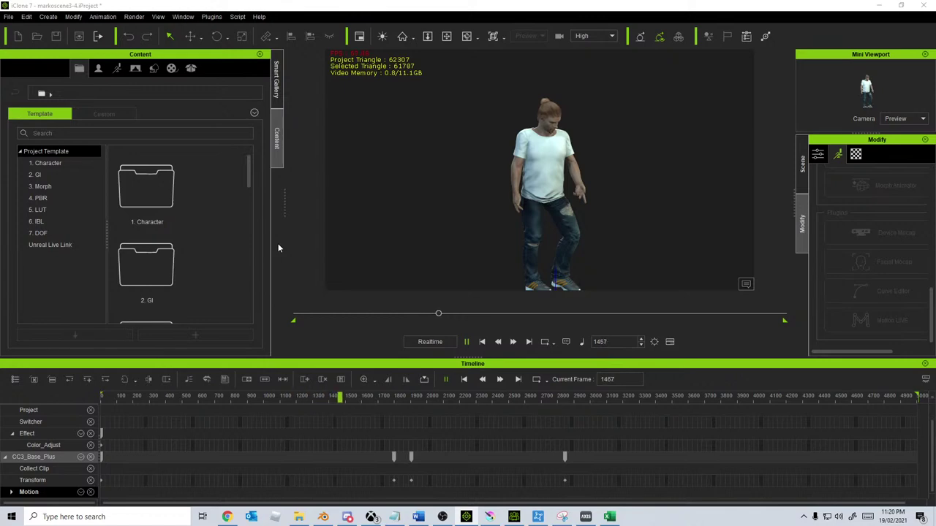
{"action": "key", "text": "space"}
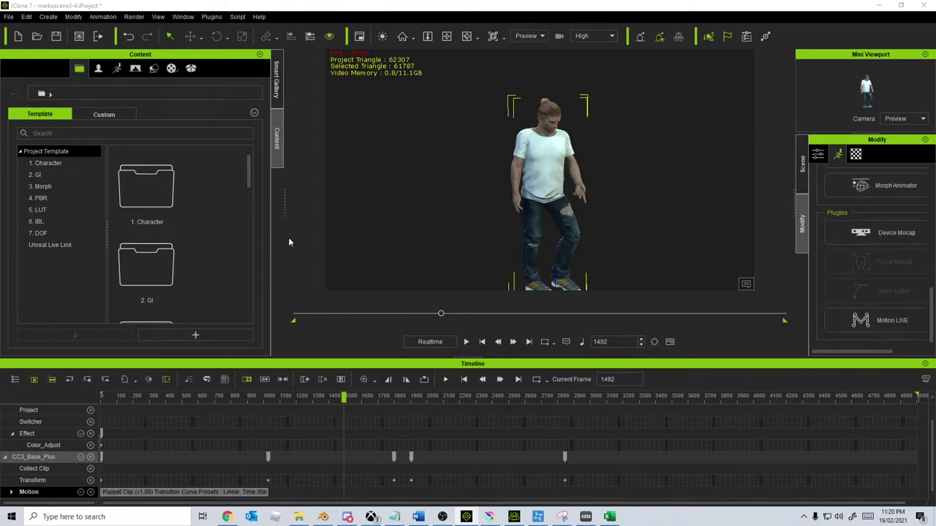
{"action": "left_click_drag", "start_coordinate": [344, 397], "coordinate": [270, 397]}
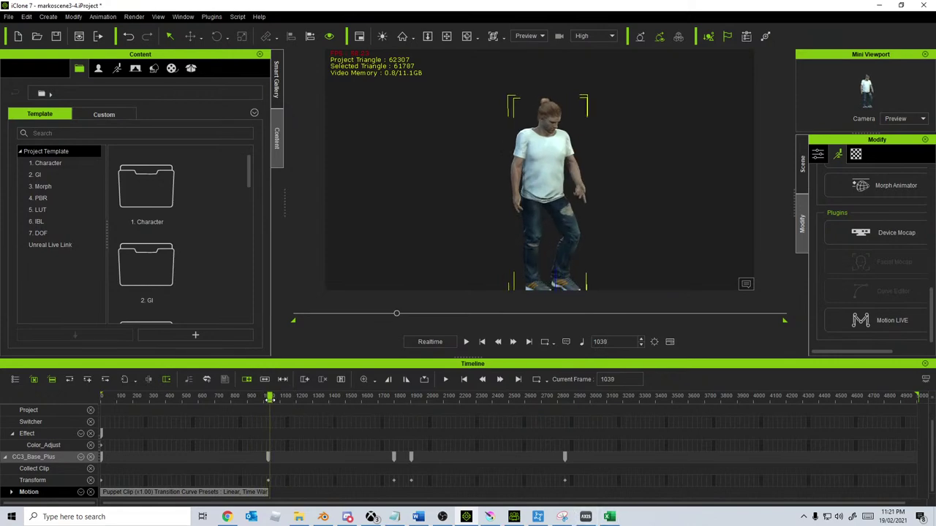
Step: Reconnect Axis Neuron to the mocap hub
{"action": "left_click", "coordinate": [587, 516]}
{"action": "left_click", "coordinate": [707, 139]}
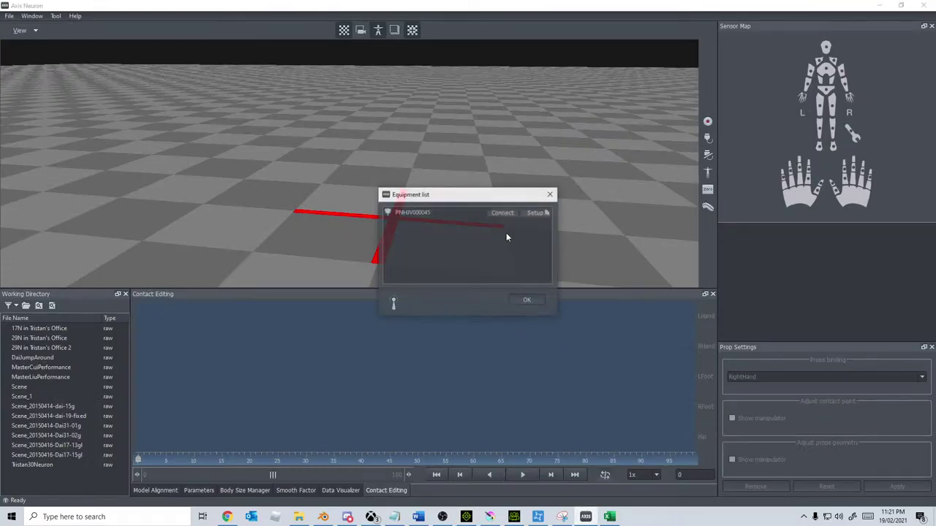
{"action": "left_click", "coordinate": [499, 212]}
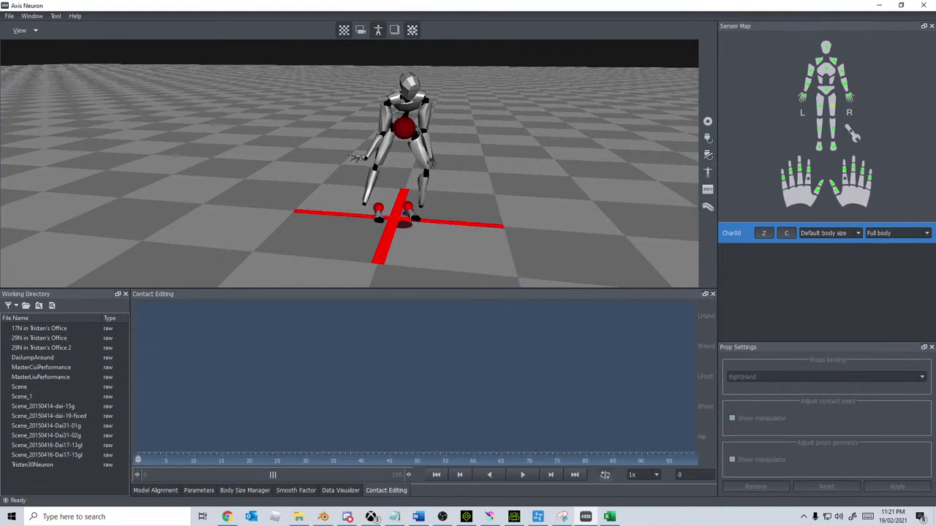
Step: Recalibrate the suit starting from the A-pose, then return to iClone 7
{"action": "left_click", "coordinate": [707, 174]}
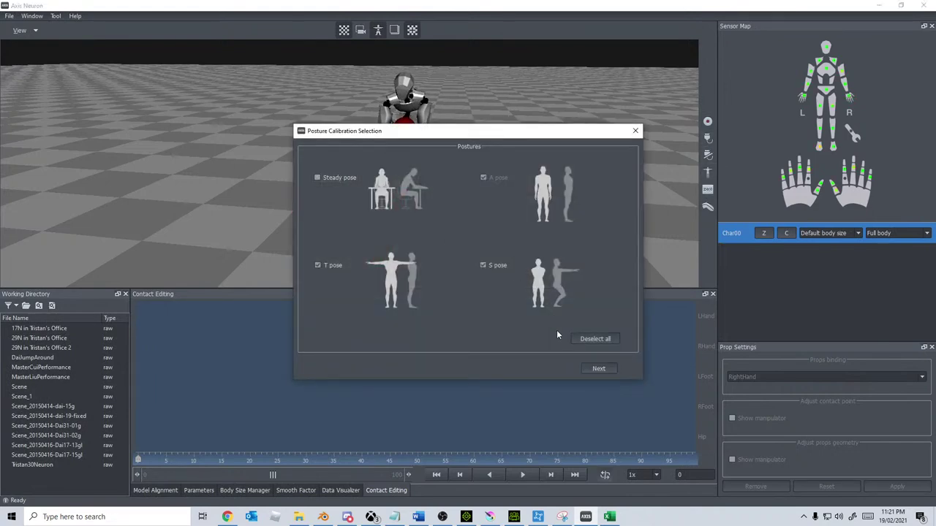
{"action": "left_click", "coordinate": [598, 368]}
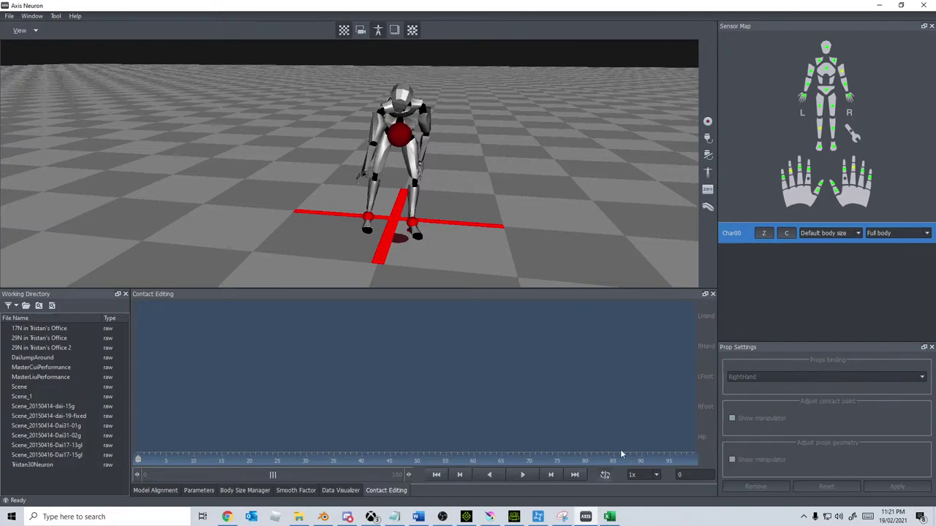
{"action": "left_click", "coordinate": [514, 517]}
{"action": "left_click", "coordinate": [470, 517]}
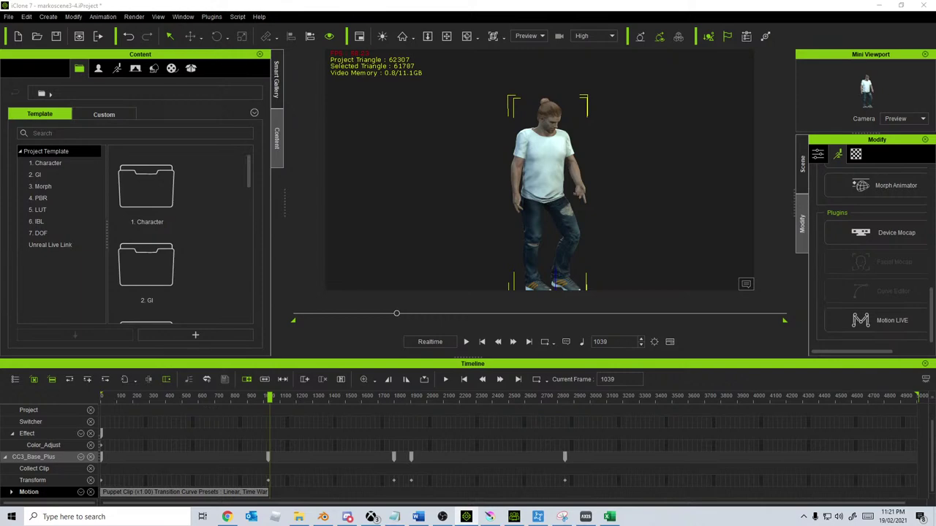
Step: Record a second live take after the first, stopping at frame 2193
{"action": "key", "text": "space"}
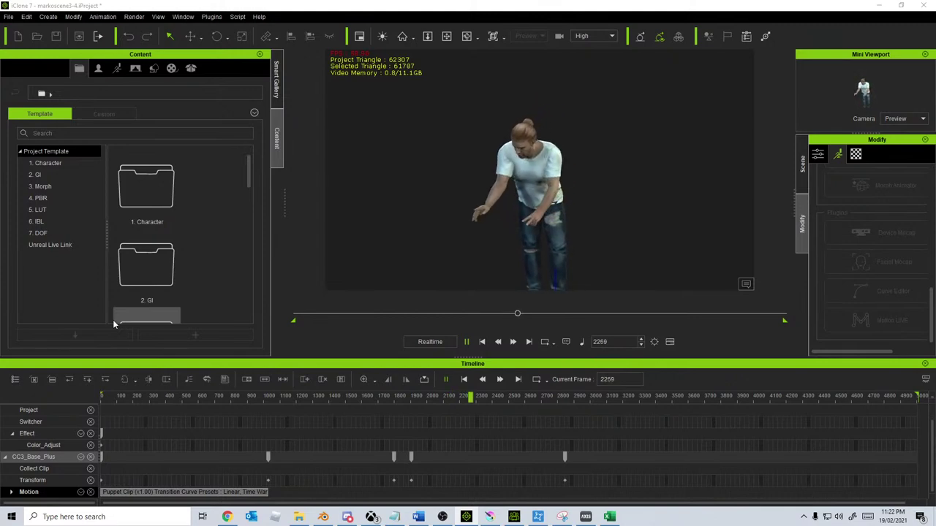
{"action": "left_click", "coordinate": [313, 397]}
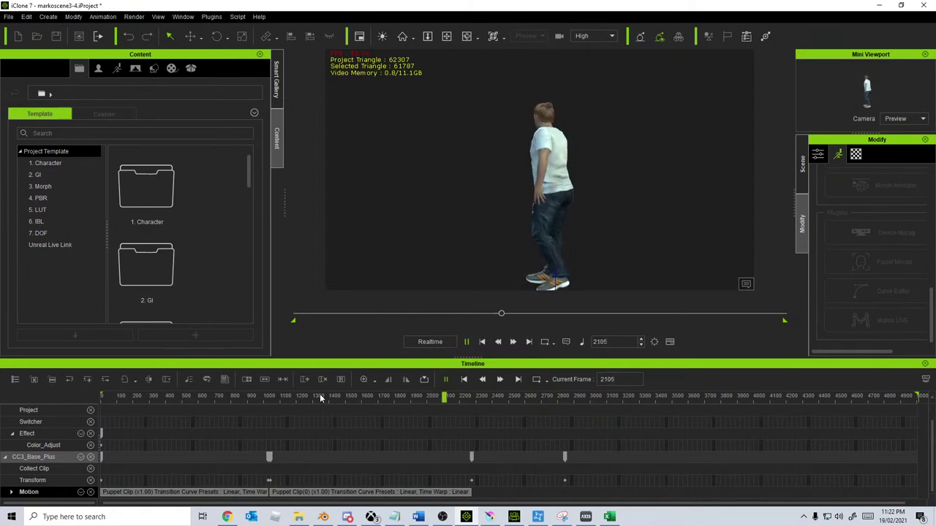
{"action": "key", "text": "space"}
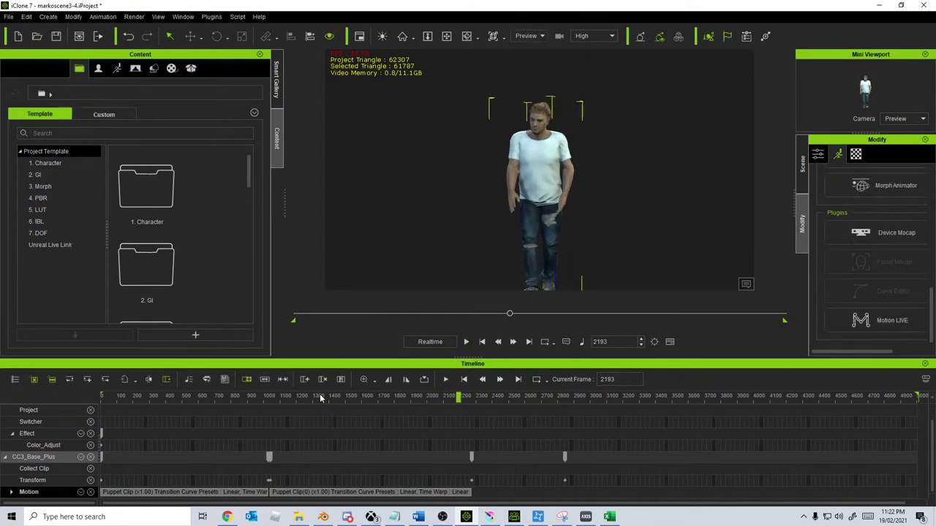
Step: Save the project as markoscene7 with Save Project As
{"action": "left_click", "coordinate": [15, 18]}
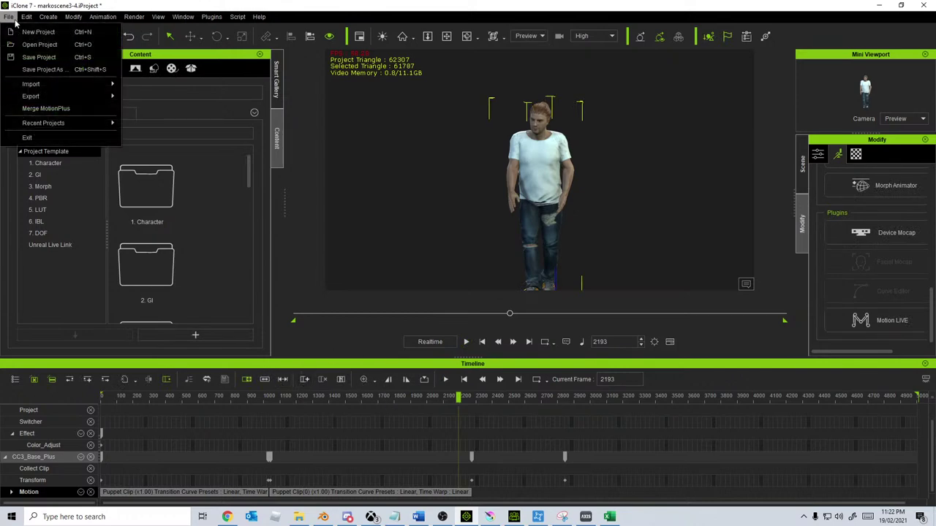
{"action": "left_click", "coordinate": [44, 69]}
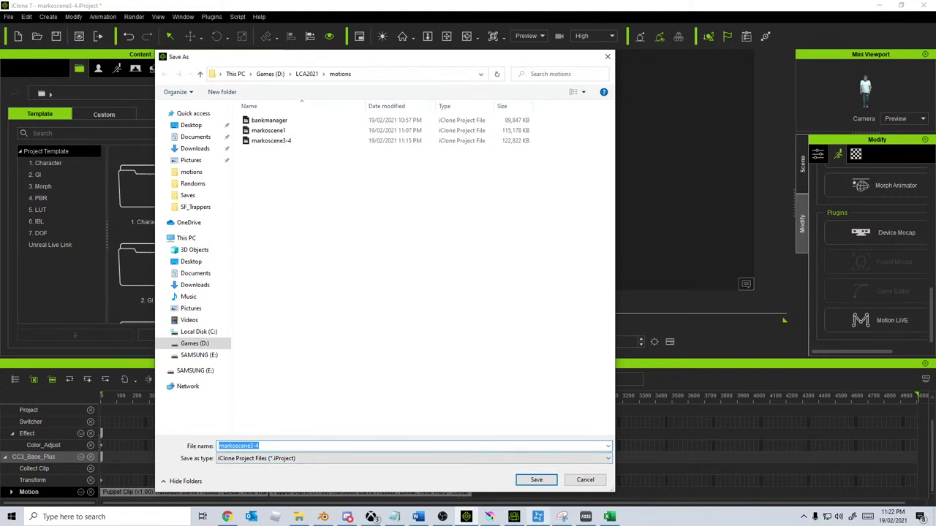
{"action": "left_click", "coordinate": [609, 517]}
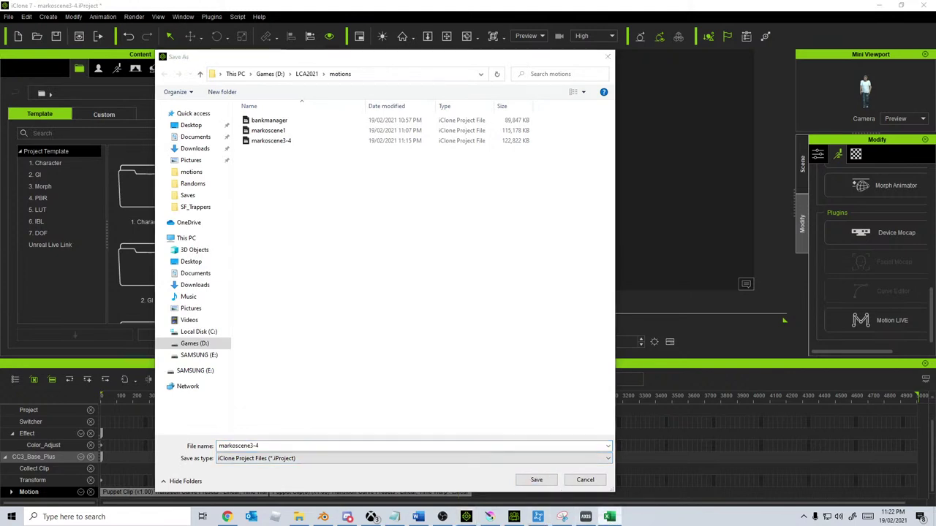
{"action": "left_click", "coordinate": [268, 446]}
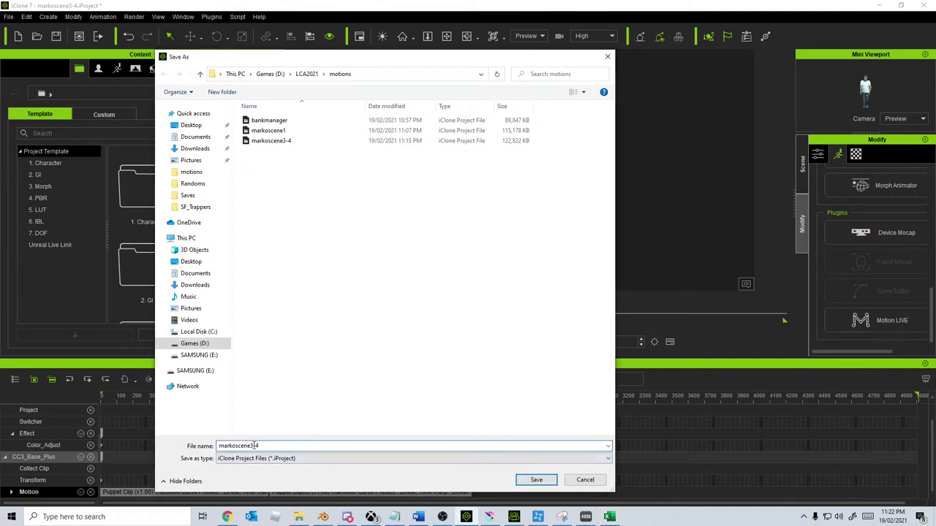
{"action": "type", "text": "7"}
{"action": "left_click", "coordinate": [536, 480]}
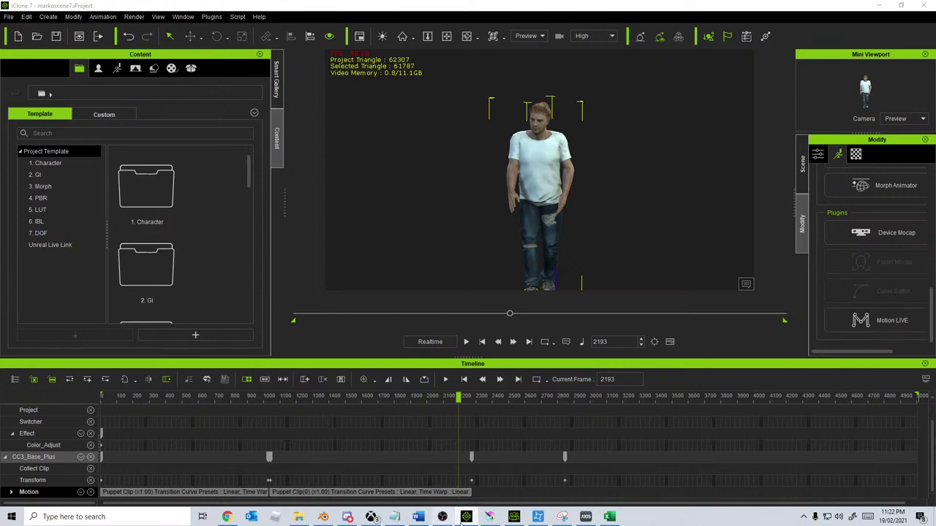
Step: Delete the earlier Puppet Clips and rewind the timeline to frame 1
{"action": "left_click_drag", "start_coordinate": [370, 493], "coordinate": [259, 495]}
{"action": "key", "text": "Delete"}
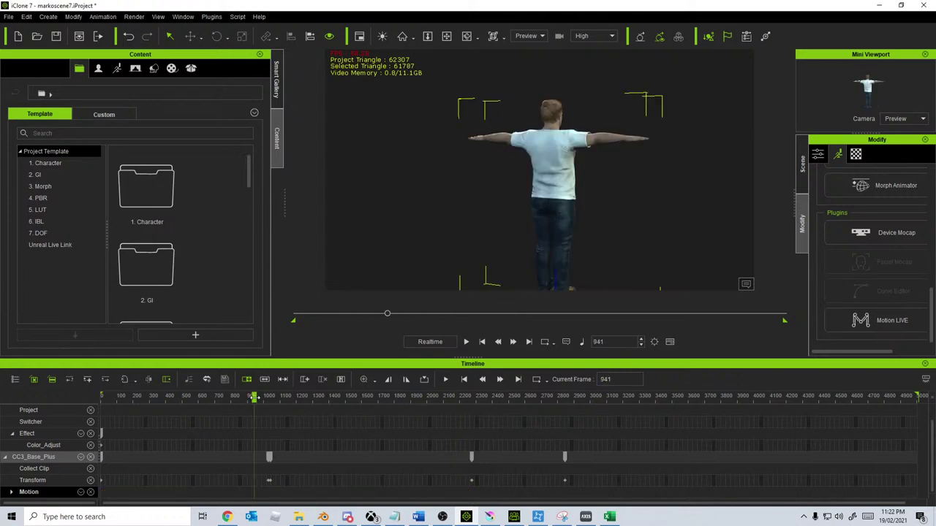
{"action": "left_click_drag", "start_coordinate": [253, 396], "coordinate": [102, 395]}
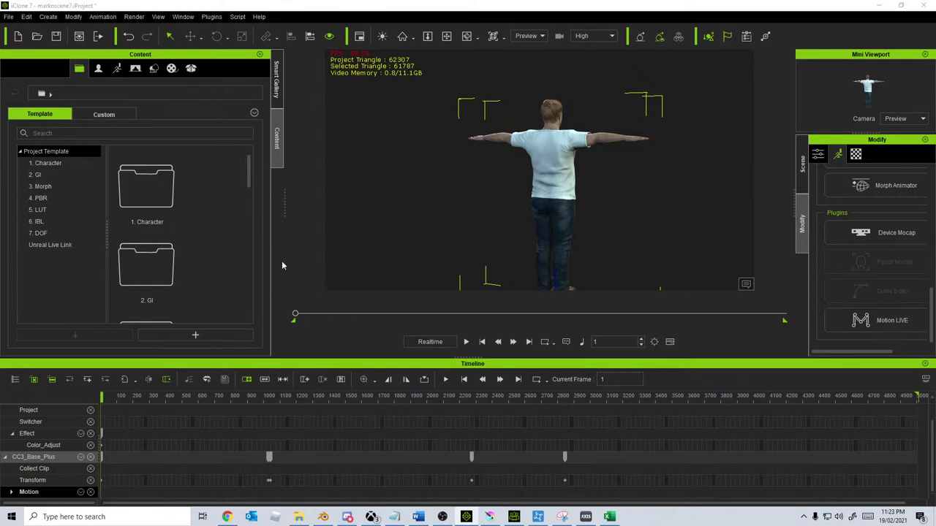
Step: Discard a false start, then record a full live take from frame 1 ending at frame 3377
{"action": "key", "text": "space"}
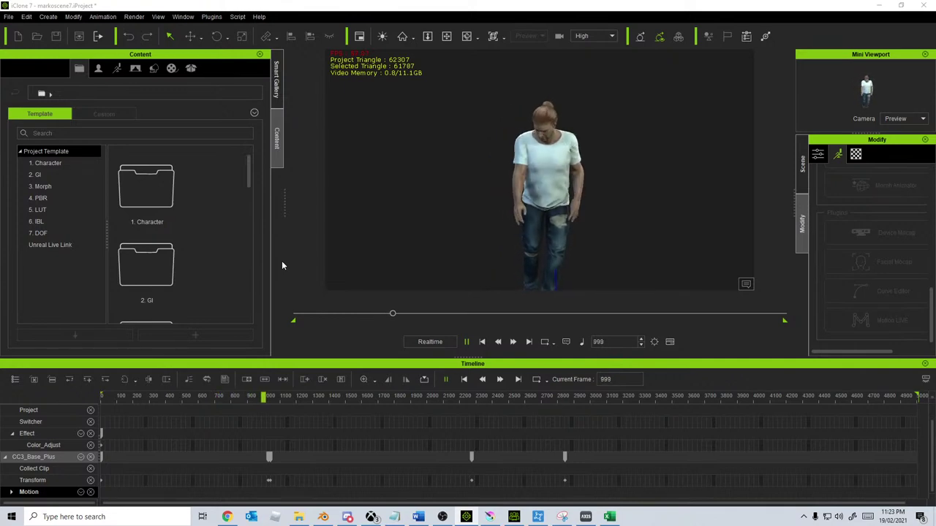
{"action": "key", "text": "space"}
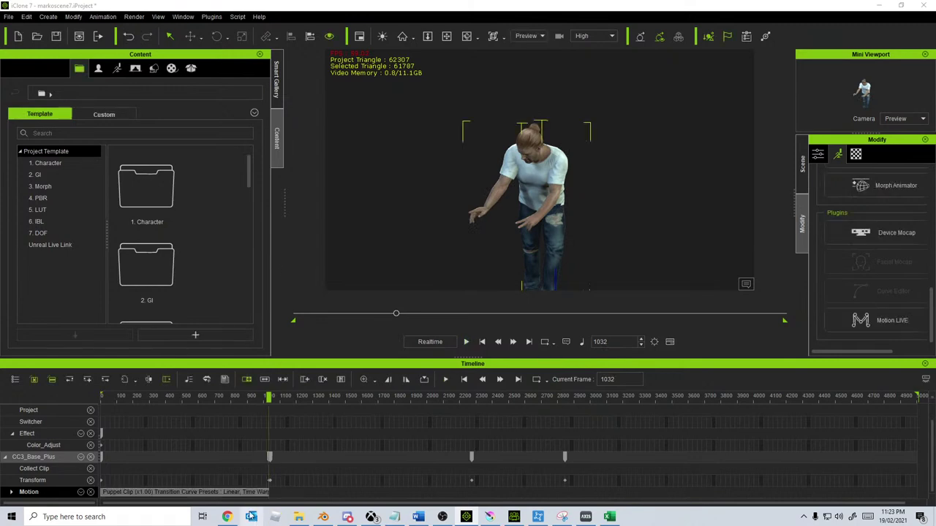
{"action": "left_click", "coordinate": [247, 397]}
{"action": "left_click_drag", "start_coordinate": [247, 396], "coordinate": [102, 397]}
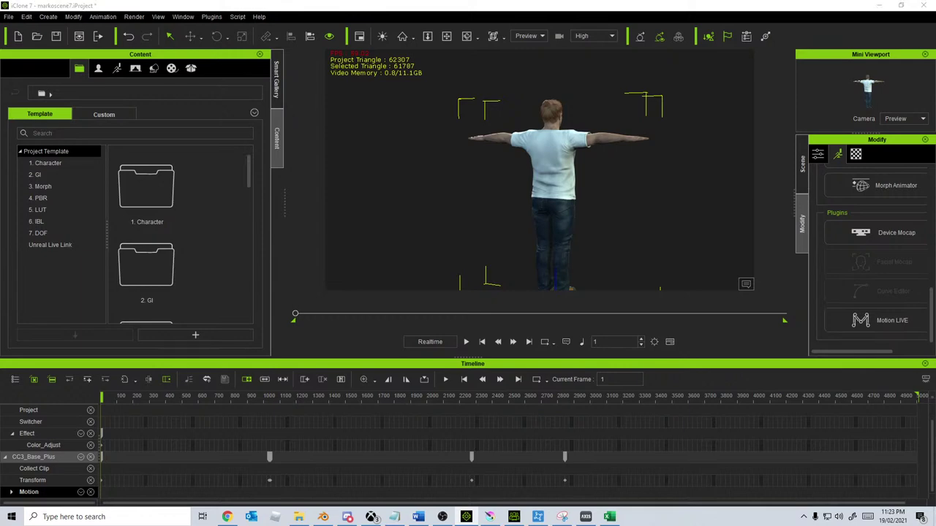
{"action": "key", "text": "space"}
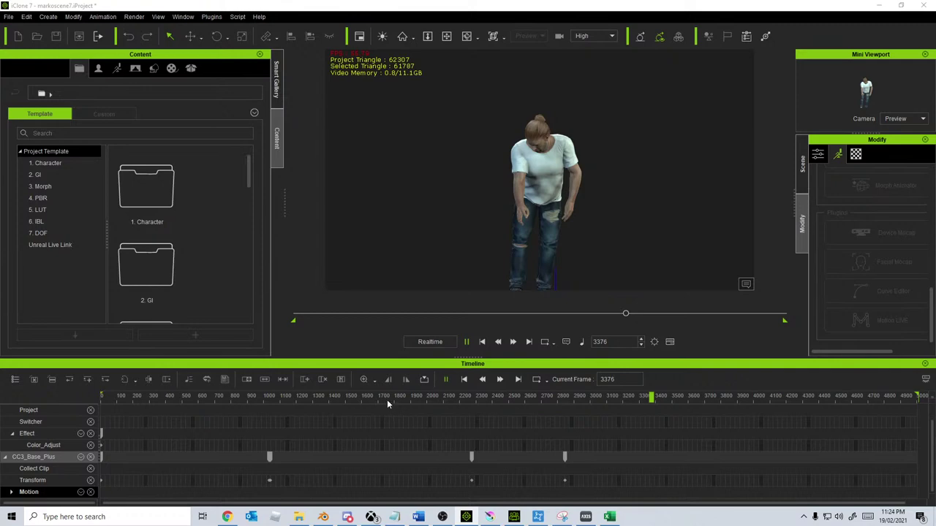
{"action": "key", "text": "space"}
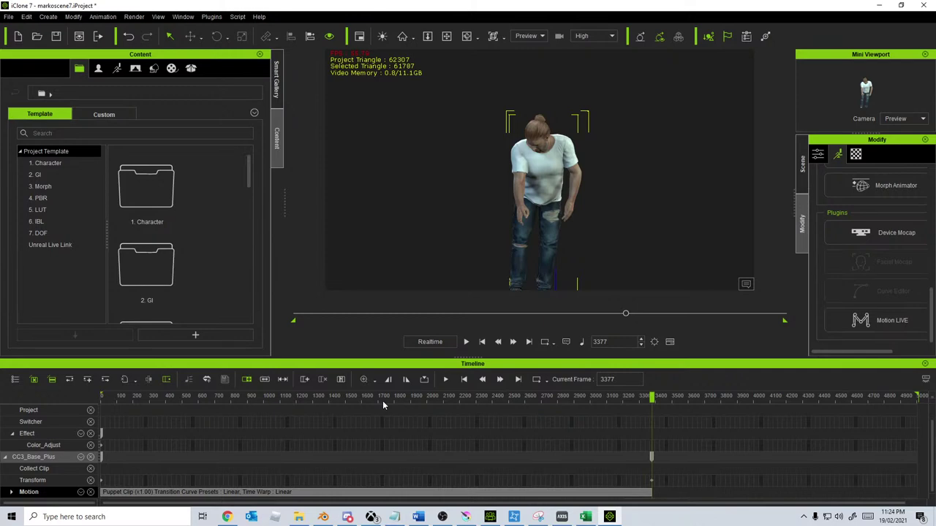
{"action": "left_click", "coordinate": [466, 342]}
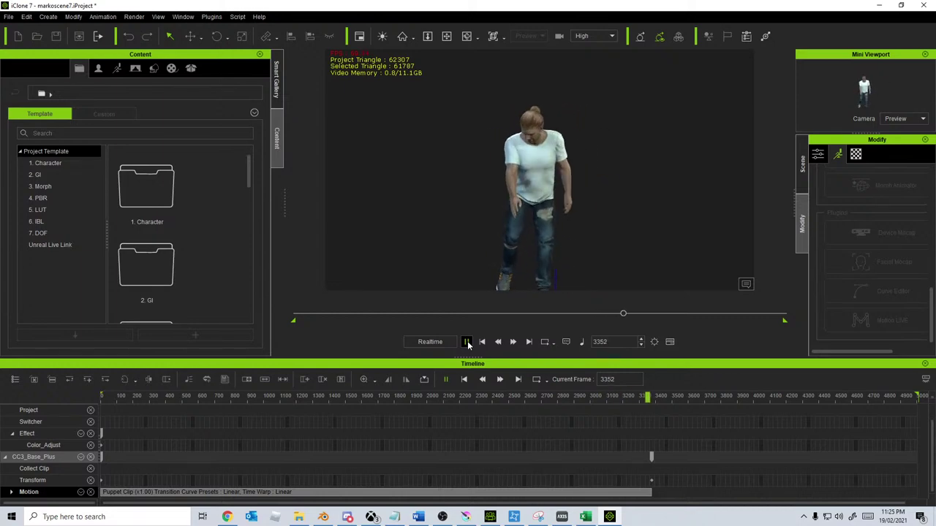
{"action": "left_click", "coordinate": [465, 341]}
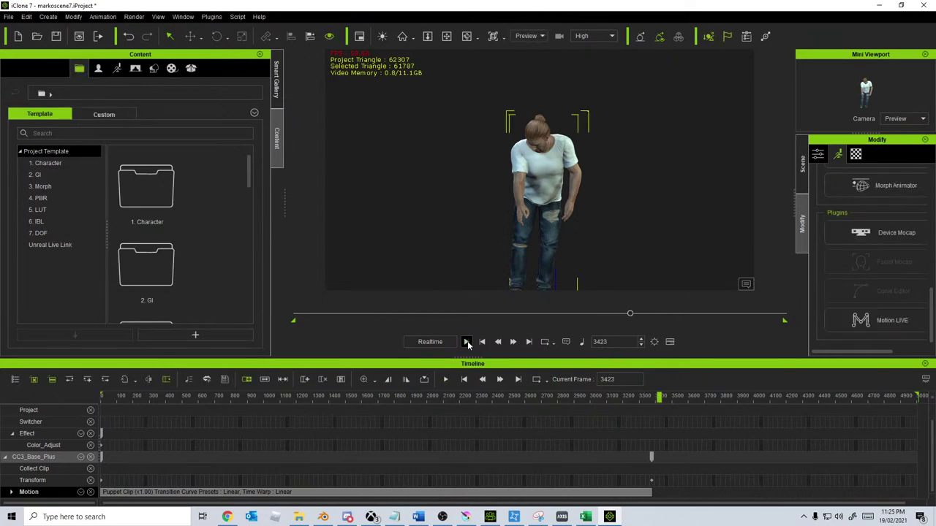
Step: Save the project as markoscene8, replacing the trailing 7 in the file name
{"action": "left_click", "coordinate": [9, 16]}
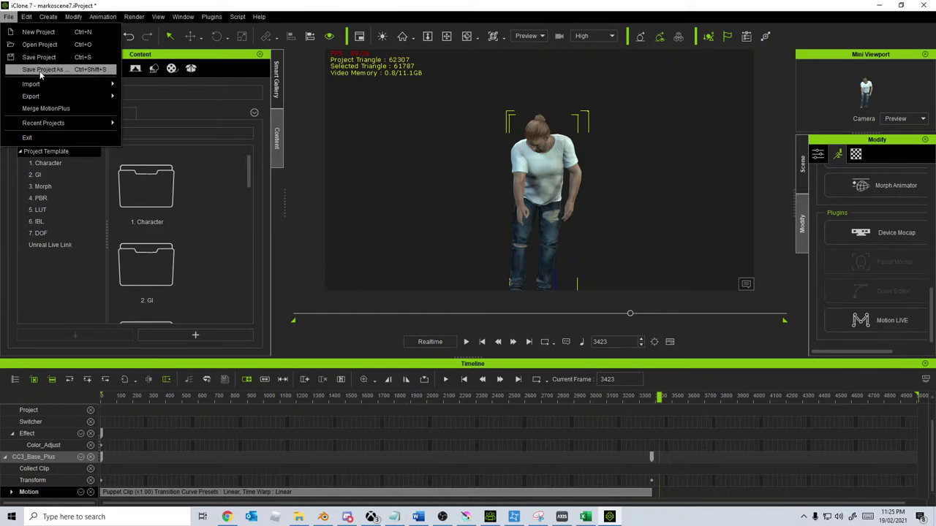
{"action": "left_click", "coordinate": [41, 69]}
{"action": "left_click", "coordinate": [280, 446]}
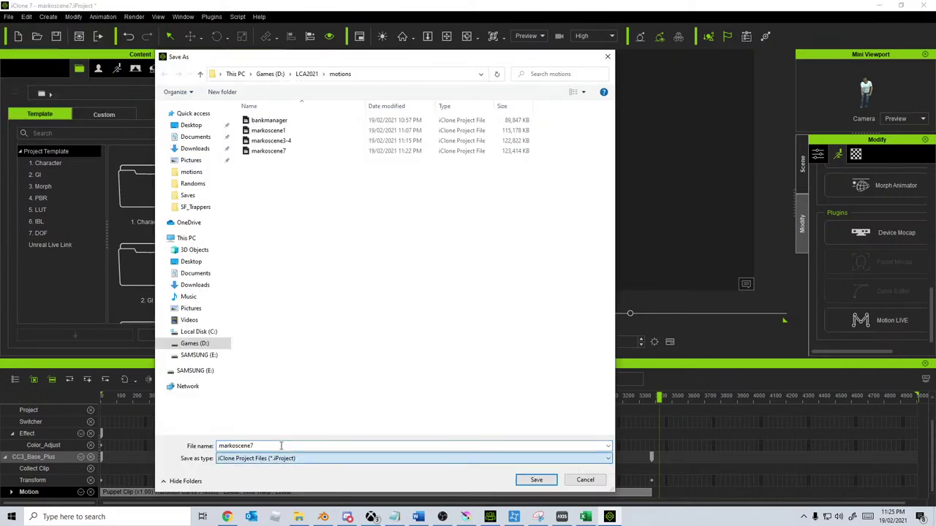
{"action": "double_click", "coordinate": [280, 446]}
{"action": "left_click", "coordinate": [282, 445]}
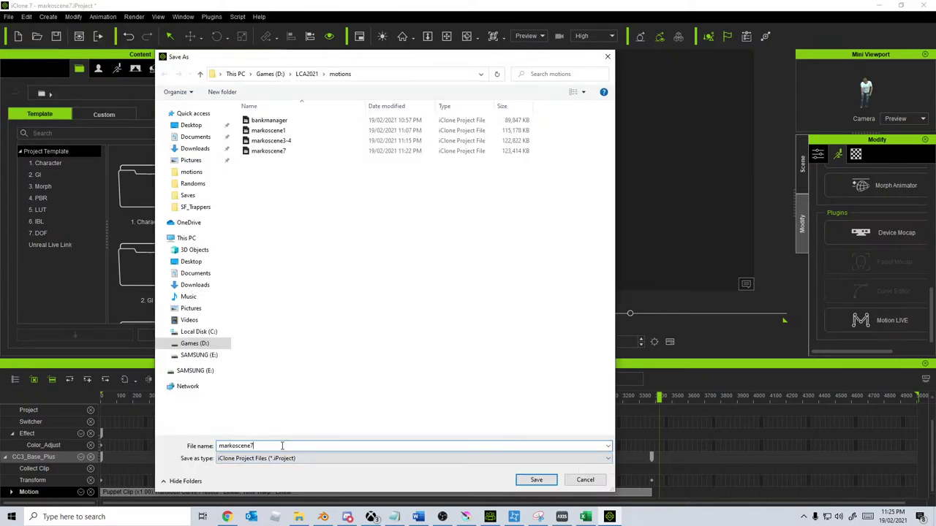
{"action": "key", "text": "BackSpace"}
{"action": "left_click", "coordinate": [536, 480]}
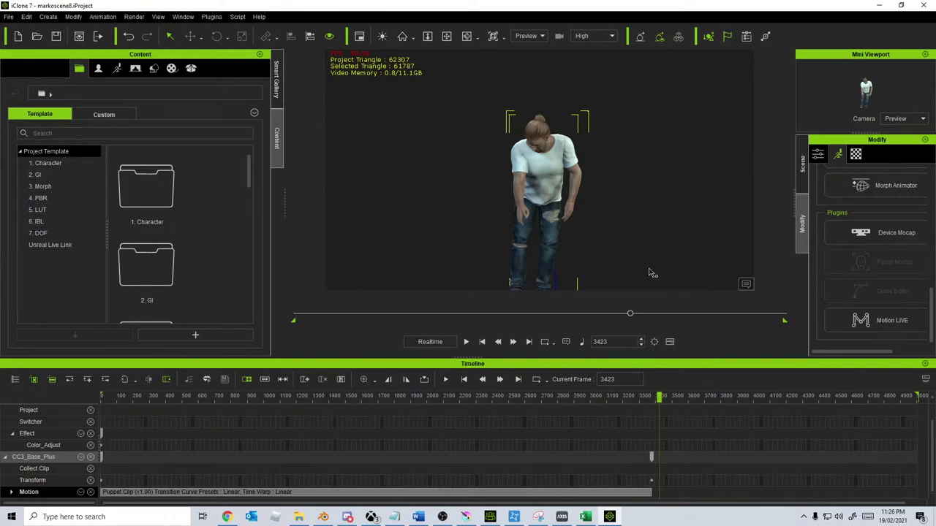
Step: Start a new iClone project and open Wife.ccProject in Character Creator 3 with Replace All
{"action": "left_click", "coordinate": [9, 17]}
{"action": "left_click", "coordinate": [35, 32]}
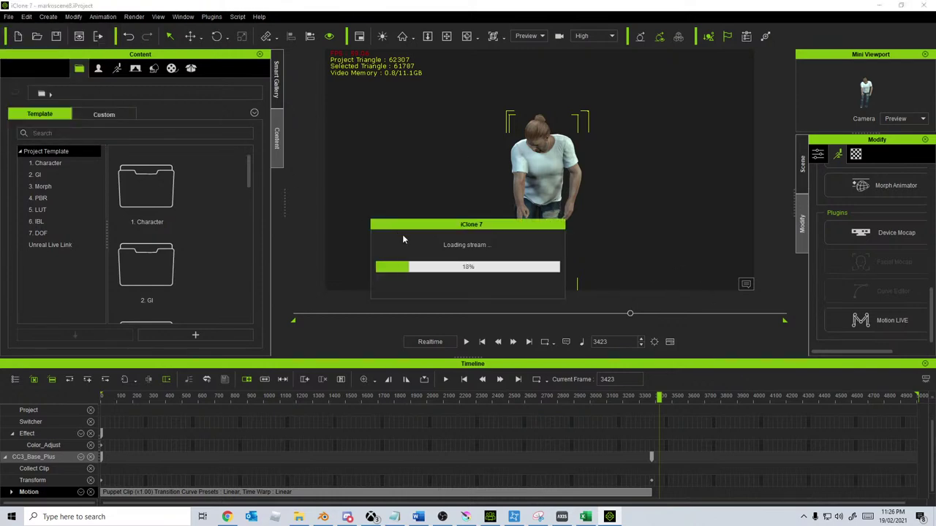
{"action": "left_click", "coordinate": [514, 517]}
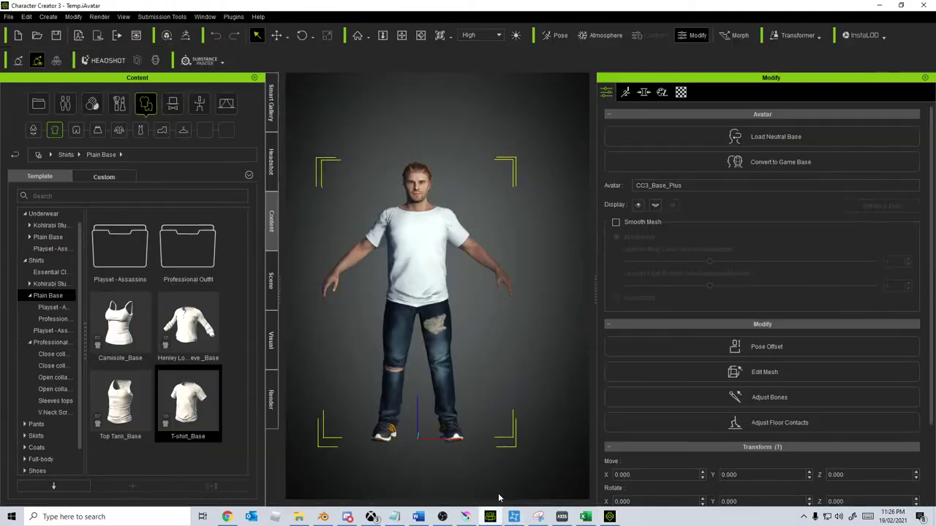
{"action": "left_click", "coordinate": [12, 19]}
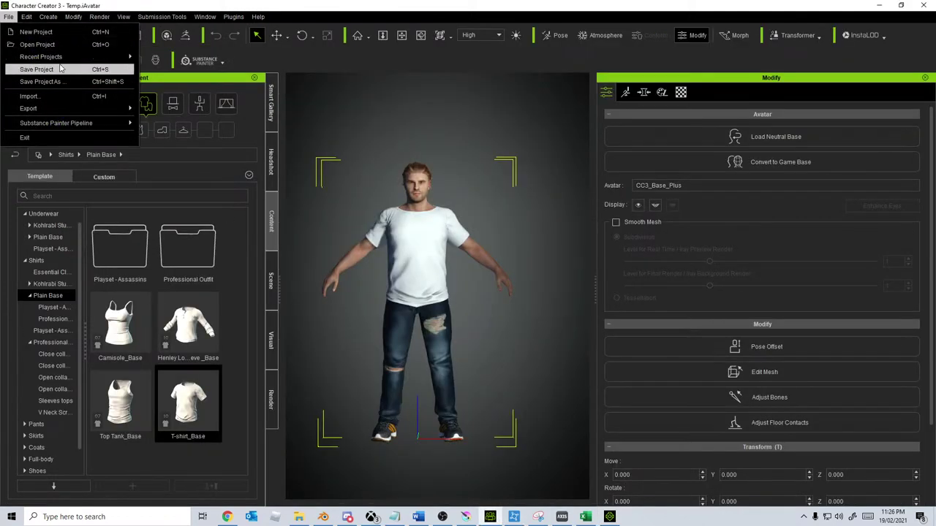
{"action": "mouse_move", "coordinate": [61, 59]}
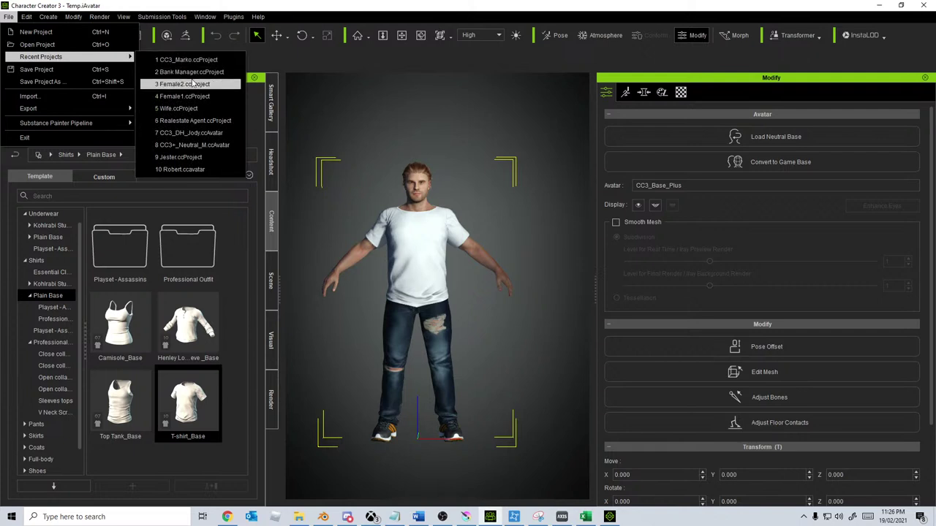
{"action": "left_click", "coordinate": [196, 109]}
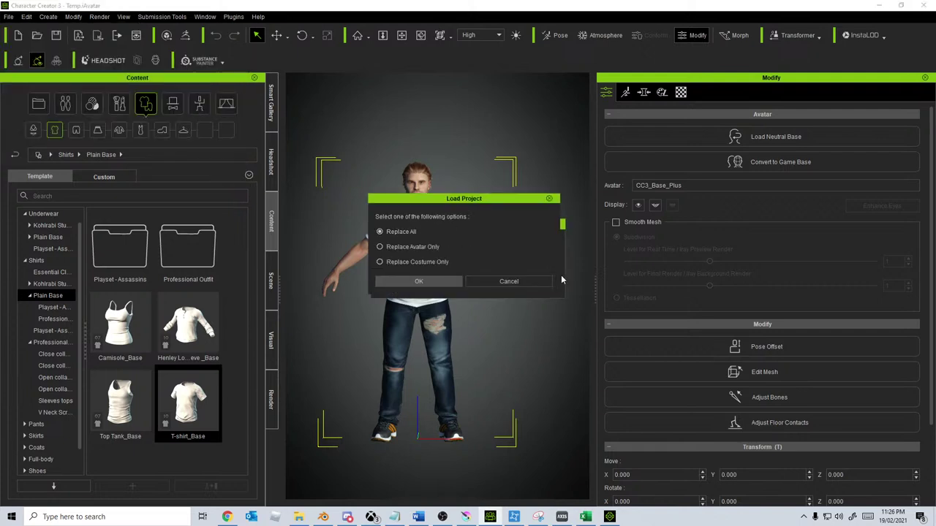
{"action": "left_click", "coordinate": [446, 282]}
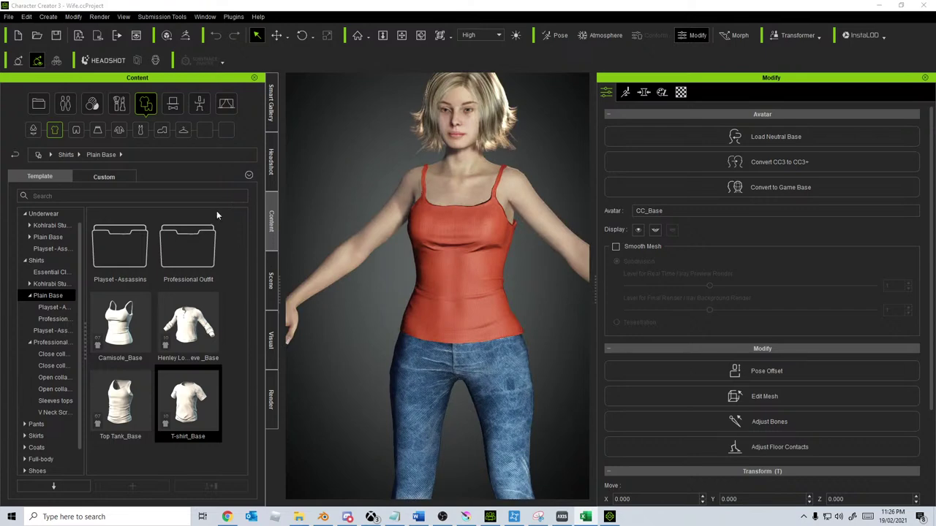
Step: Send the Wife character from Character Creator 3 to iClone via File > Export
{"action": "left_click", "coordinate": [9, 16]}
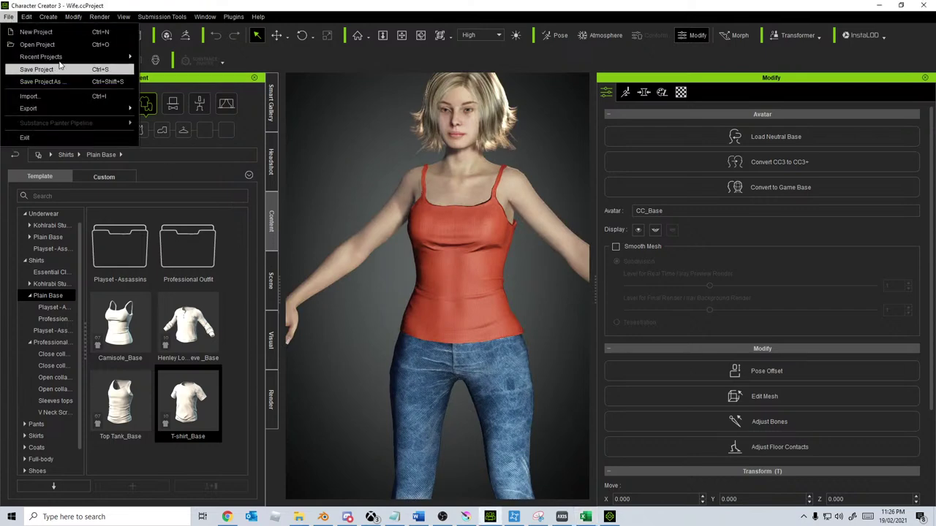
{"action": "mouse_move", "coordinate": [62, 108]}
{"action": "left_click", "coordinate": [182, 150]}
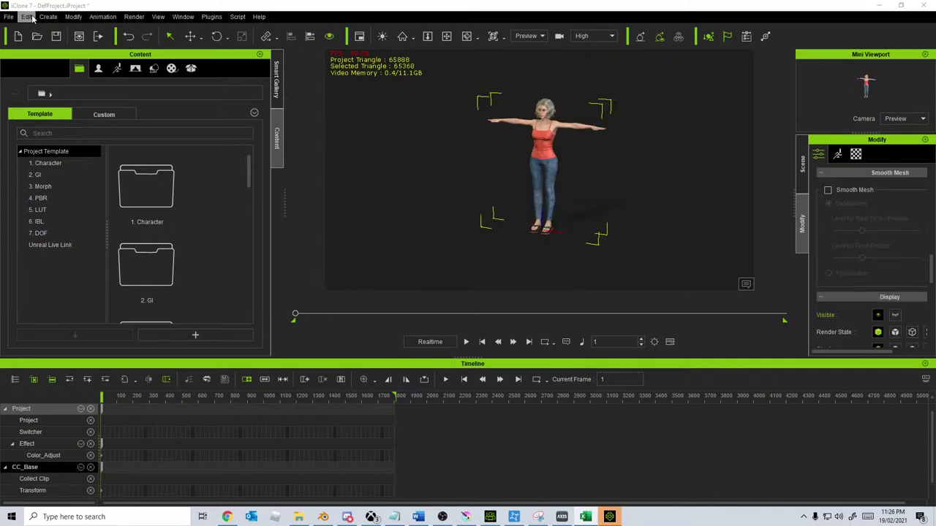
Step: Set Project Settings Total Frames to 5000, then stretch the timeline's playback range end outward
{"action": "left_click", "coordinate": [26, 16]}
{"action": "mouse_move", "coordinate": [74, 17]}
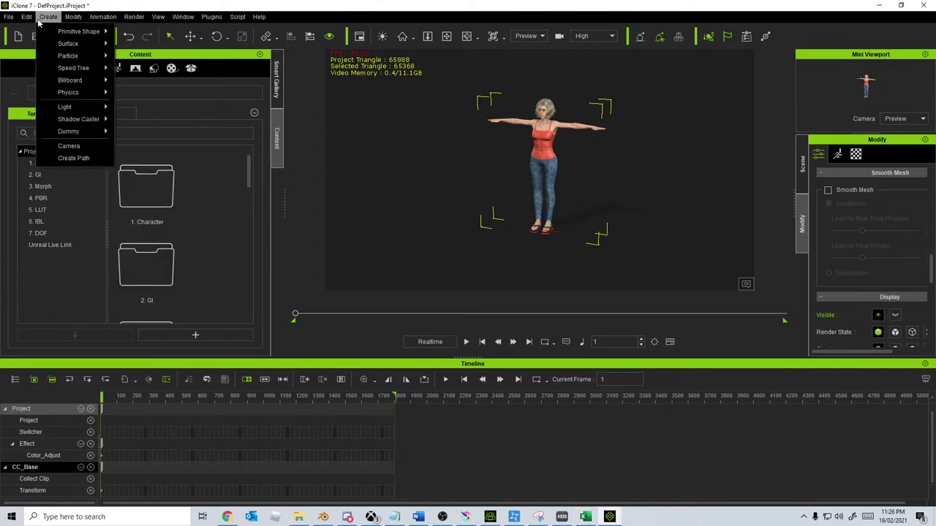
{"action": "mouse_move", "coordinate": [26, 16]}
{"action": "left_click", "coordinate": [84, 266]}
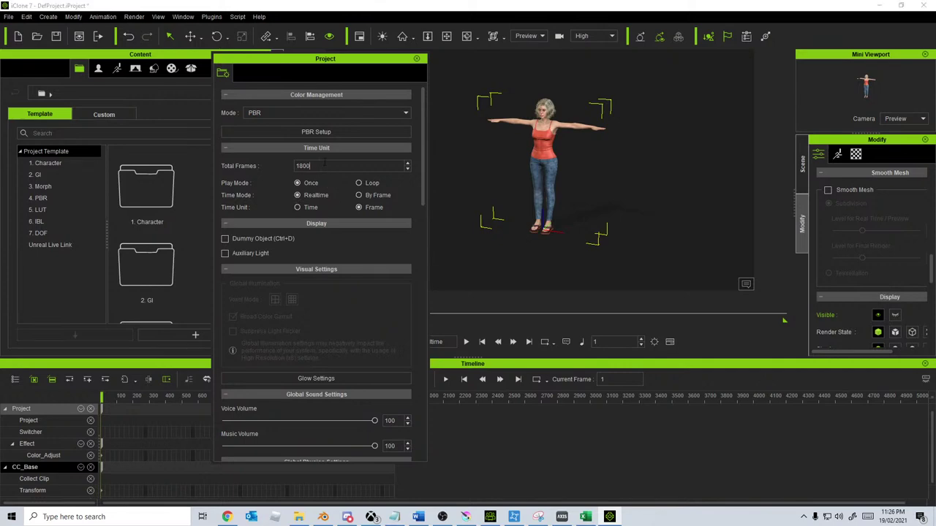
{"action": "type", "text": "5000"}
{"action": "scroll", "coordinate": [304, 334], "scroll_direction": "down", "scroll_amount": 3}
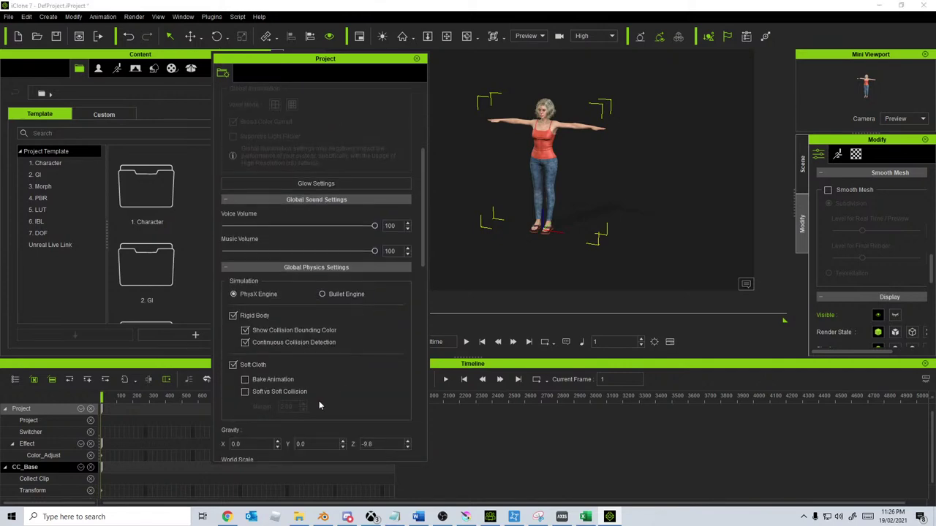
{"action": "scroll", "coordinate": [317, 376], "scroll_direction": "down", "scroll_amount": 4}
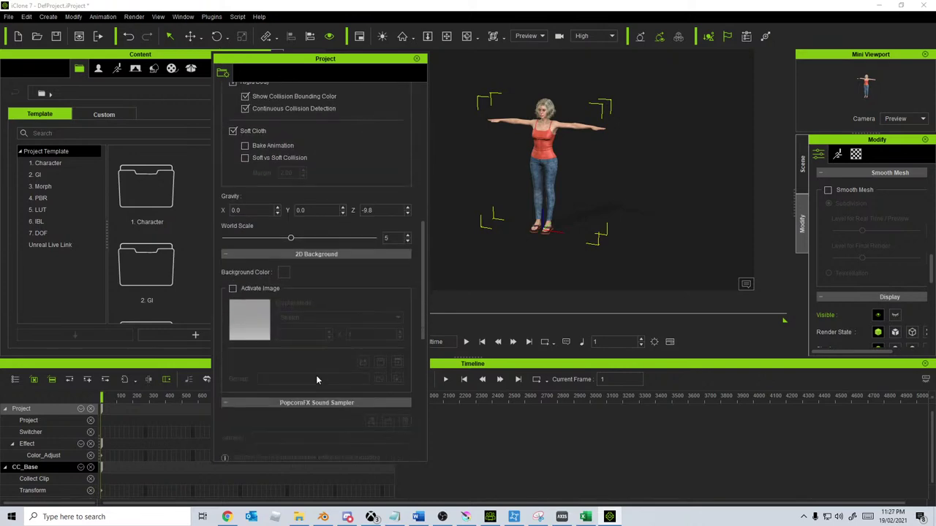
{"action": "scroll", "coordinate": [316, 380], "scroll_direction": "up", "scroll_amount": 7}
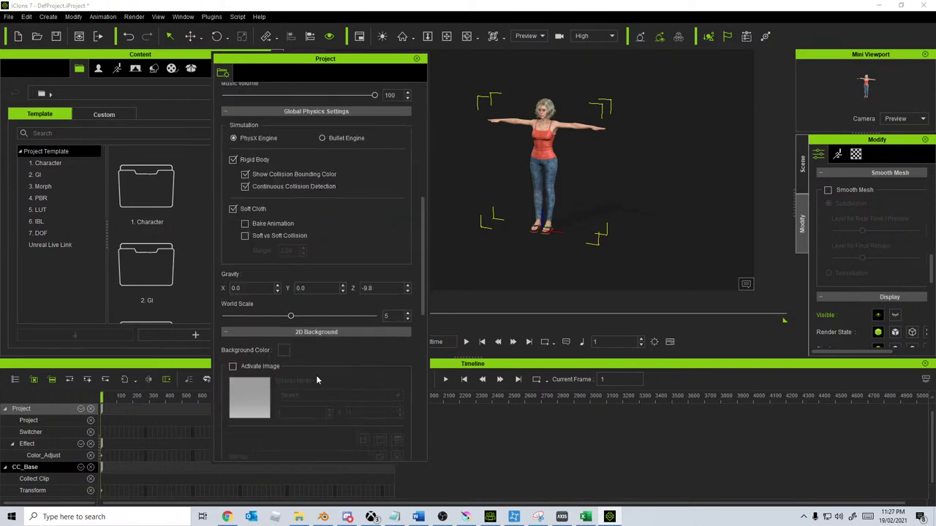
{"action": "left_click", "coordinate": [416, 59]}
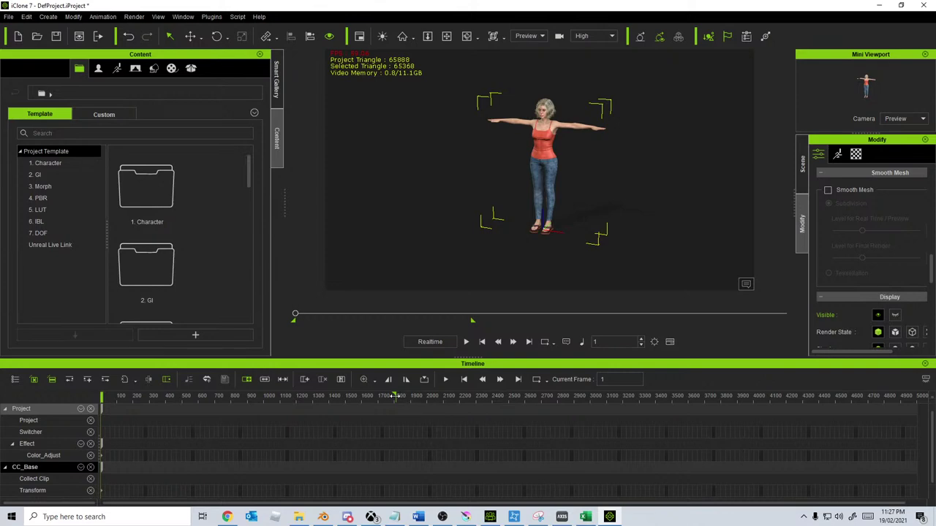
{"action": "left_click_drag", "start_coordinate": [396, 396], "coordinate": [537, 395]}
Step: Stretch the playback range to frame 5000 and launch Motion LIVE from Modify > Animation
{"action": "left_click_drag", "start_coordinate": [596, 393], "coordinate": [898, 396]}
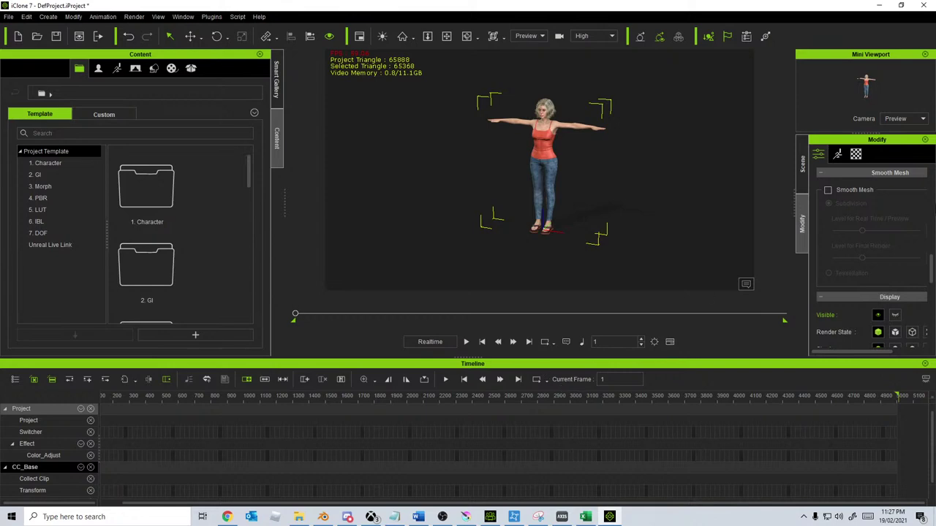
{"action": "scroll", "coordinate": [847, 310], "scroll_direction": "up", "scroll_amount": 5}
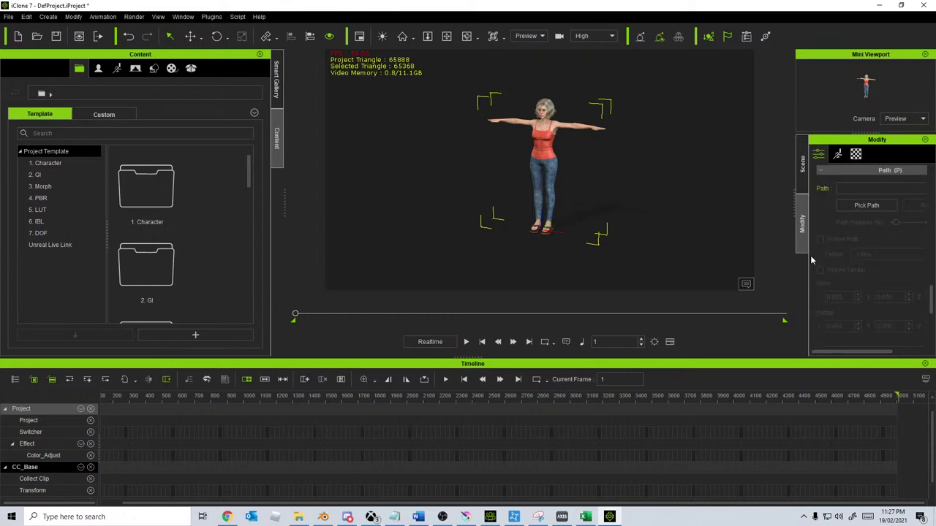
{"action": "left_click", "coordinate": [837, 153]}
{"action": "left_click", "coordinate": [875, 320]}
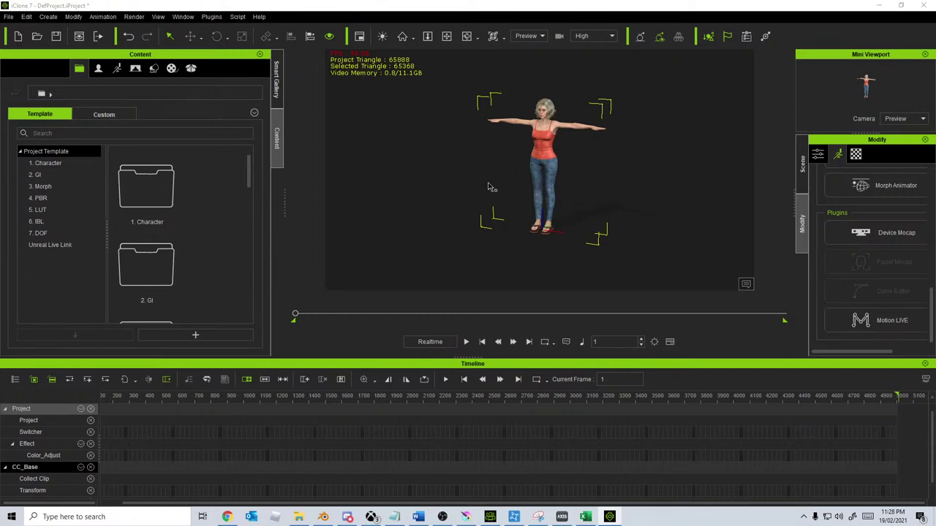
{"action": "right_click_drag", "start_coordinate": [468, 157], "coordinate": [538, 253]}
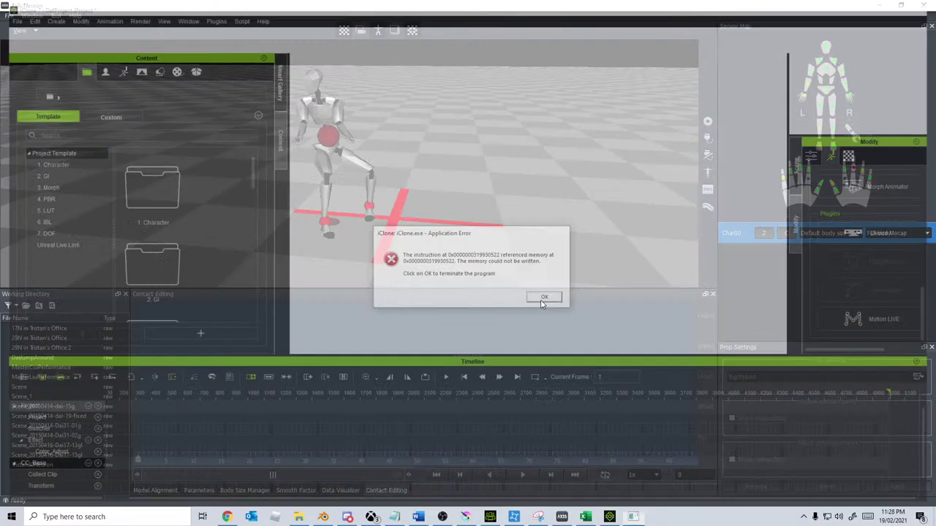
Step: Dismiss the crash error, decline project restore, discard the snip, and accept the Smart Gallery warning
{"action": "left_click", "coordinate": [545, 298]}
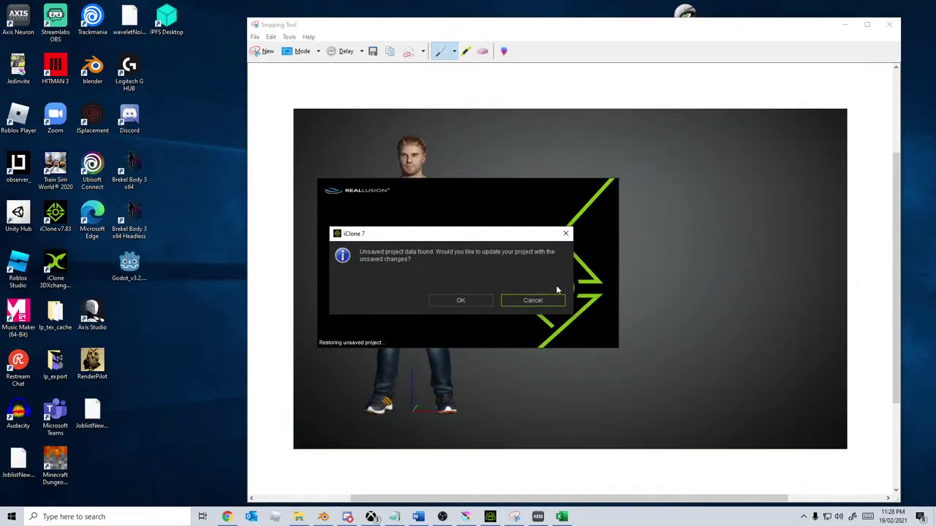
{"action": "left_click", "coordinate": [889, 24]}
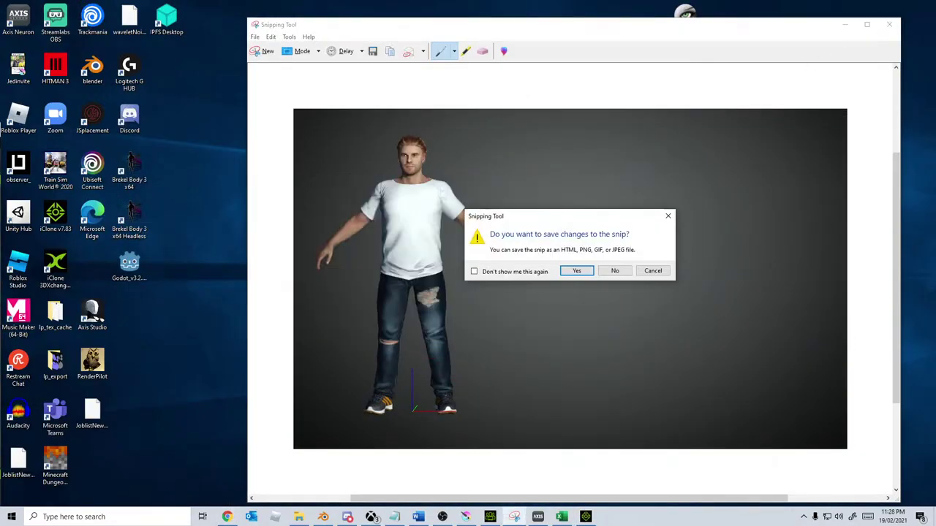
{"action": "left_click", "coordinate": [611, 271]}
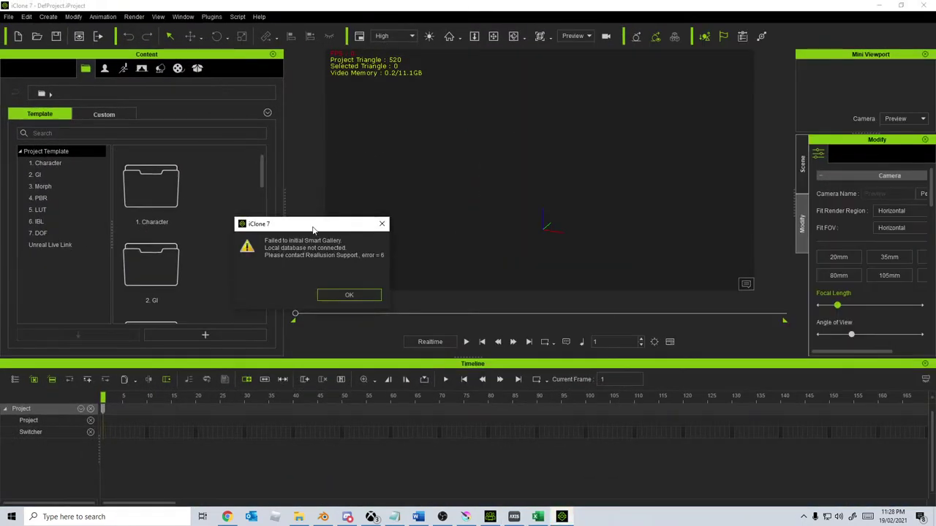
{"action": "left_click", "coordinate": [348, 295]}
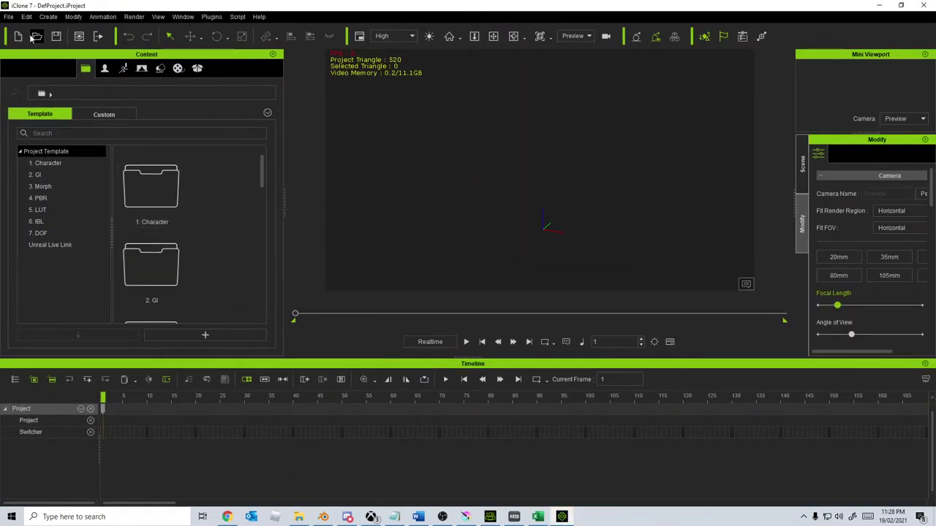
Step: In Character Creator 3, use File > Export > Send Character to iClone, then return to iClone
{"action": "left_click", "coordinate": [489, 516]}
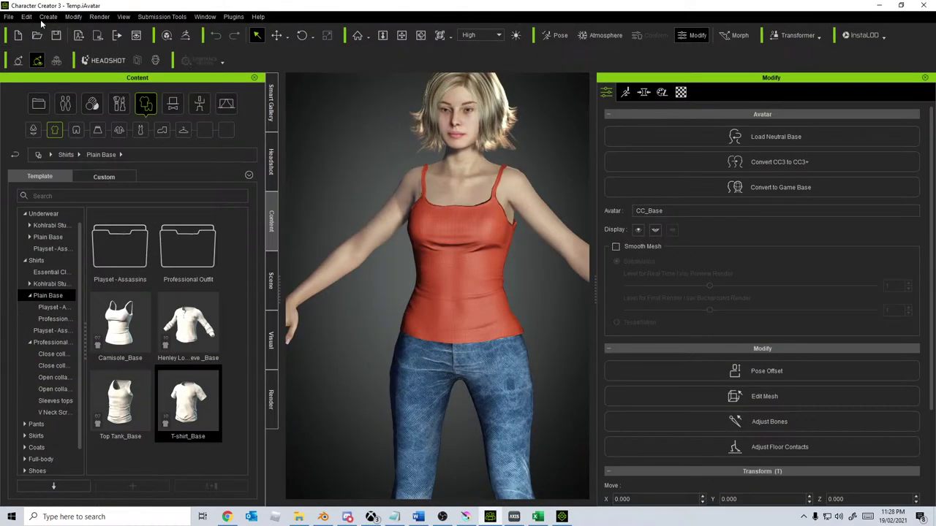
{"action": "left_click", "coordinate": [8, 16]}
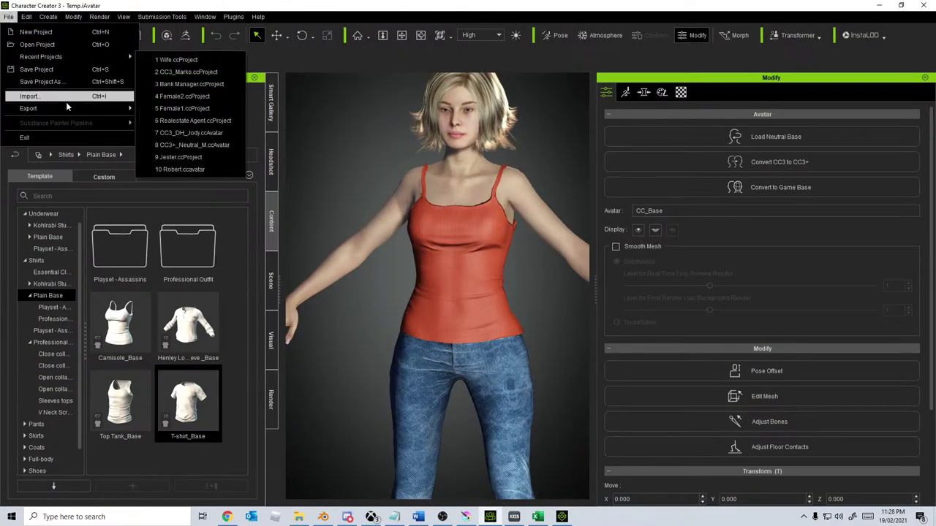
{"action": "mouse_move", "coordinate": [69, 109]}
{"action": "left_click", "coordinate": [193, 137]}
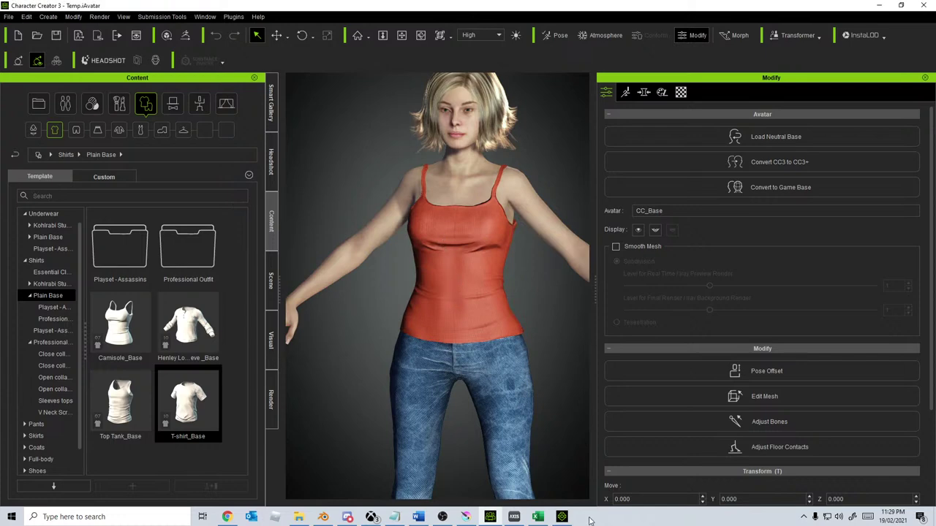
{"action": "left_click", "coordinate": [490, 517]}
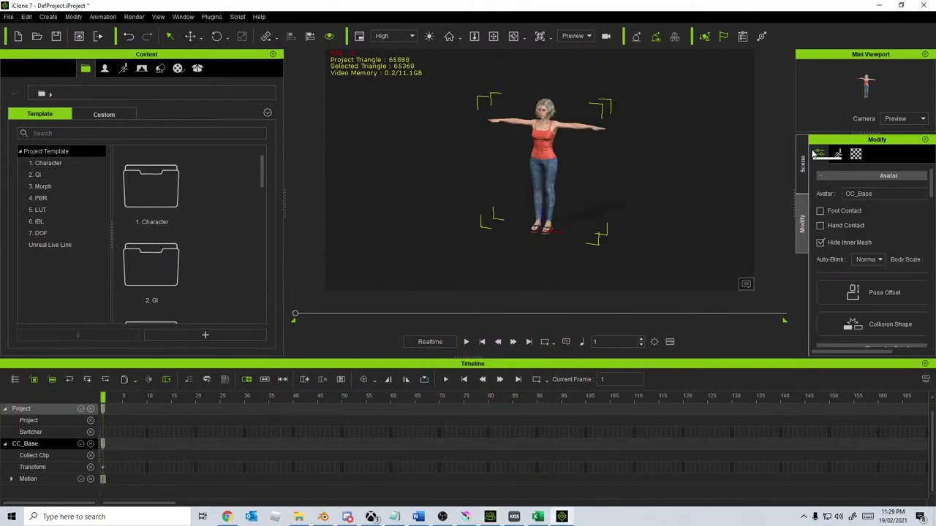
Step: Open Motion LIVE, correct the LIVE FACE IP ending to 19, and connect LIVE FACE and both Perception Neuron gear
{"action": "left_click", "coordinate": [838, 155]}
{"action": "scroll", "coordinate": [882, 334], "scroll_direction": "down", "scroll_amount": 5}
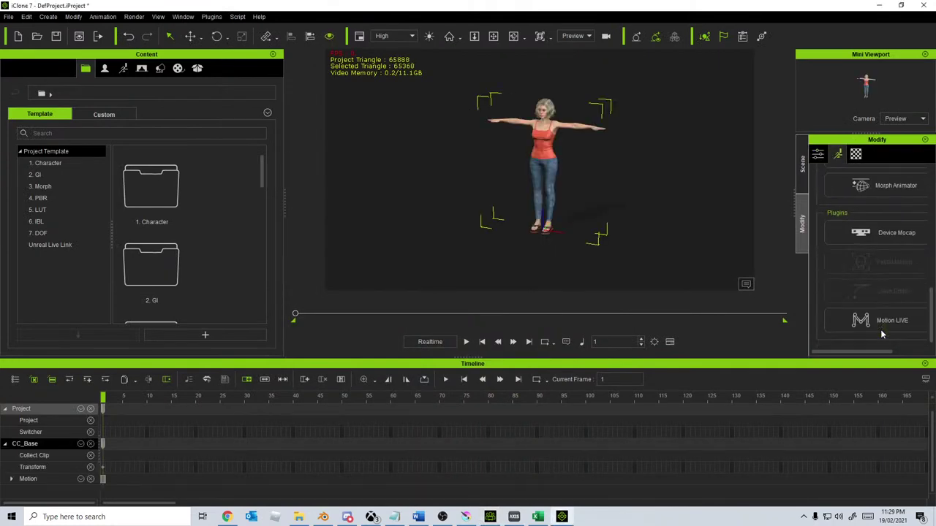
{"action": "left_click", "coordinate": [884, 323]}
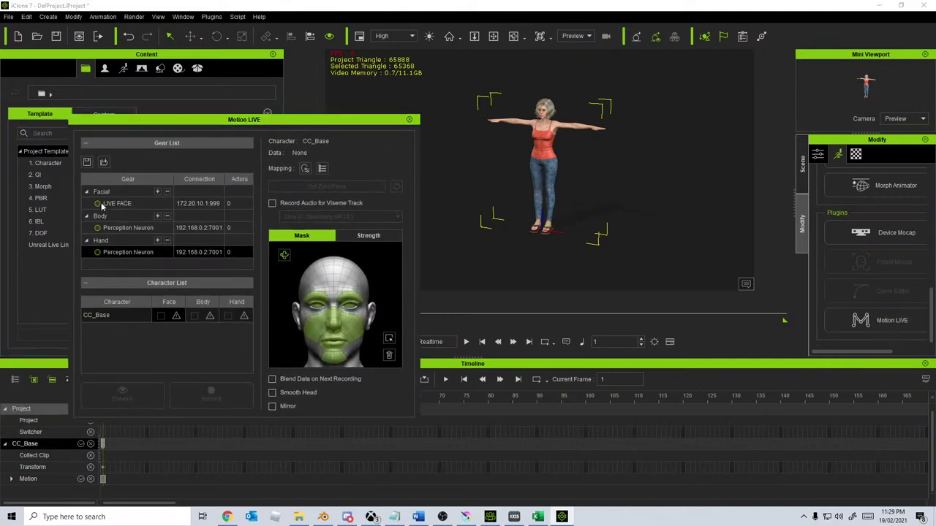
{"action": "double_click", "coordinate": [191, 203]}
{"action": "type", "text": "19"}
{"action": "left_click", "coordinate": [97, 204]}
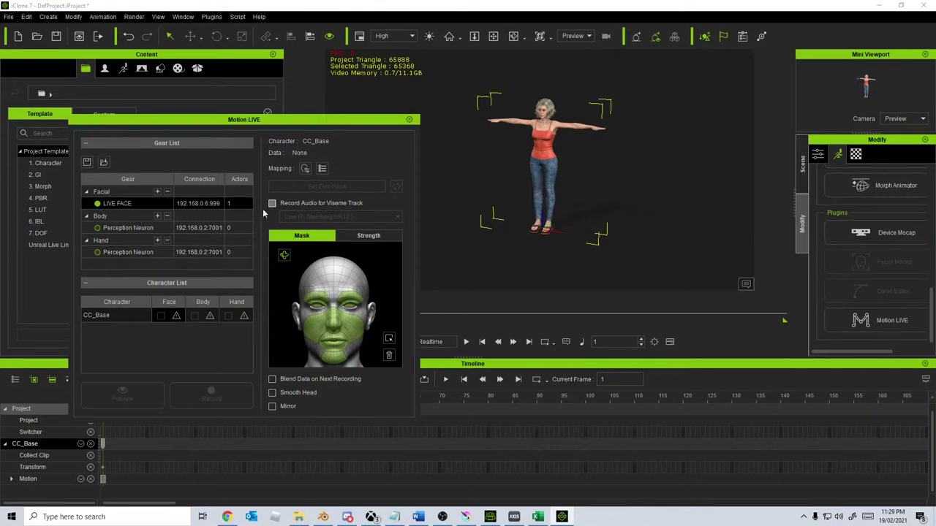
{"action": "left_click", "coordinate": [97, 228]}
{"action": "left_click", "coordinate": [98, 252]}
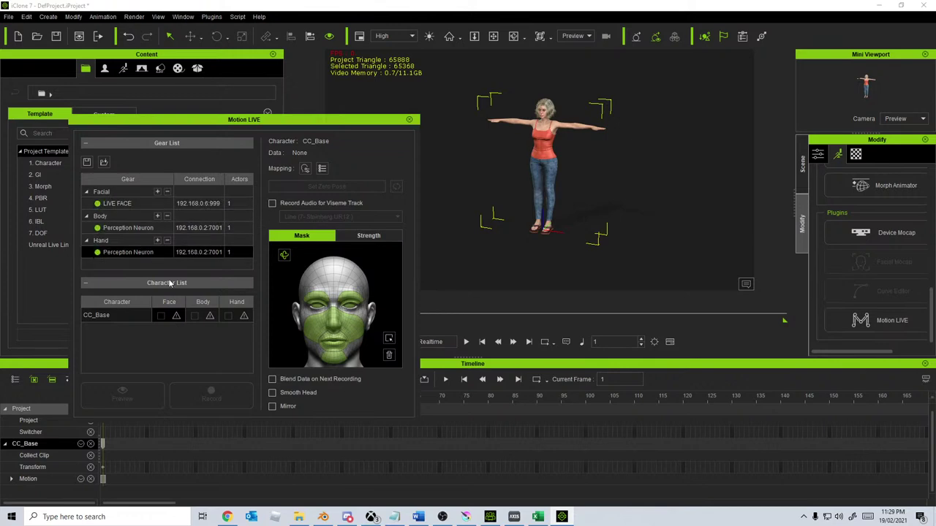
Step: Assign Perception Neuron to CC_Base's hands and body and LIVE FACE to its face, then set zero pose
{"action": "left_click", "coordinate": [243, 317]}
{"action": "left_click", "coordinate": [244, 317]}
{"action": "left_click", "coordinate": [257, 324]}
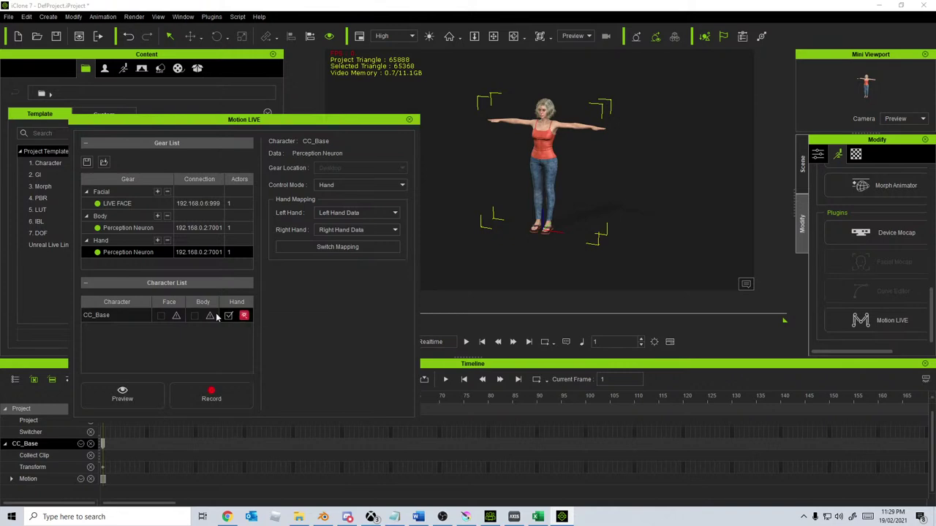
{"action": "left_click", "coordinate": [211, 317]}
{"action": "left_click", "coordinate": [232, 321]}
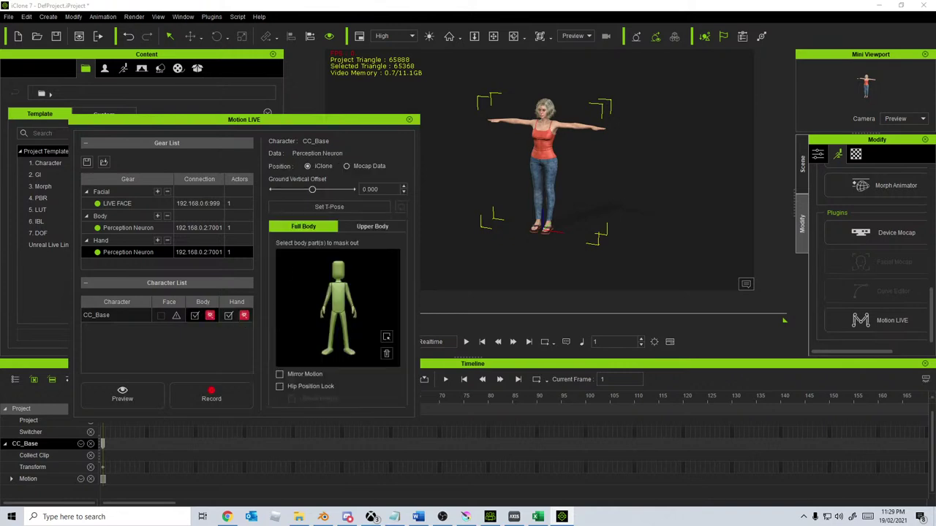
{"action": "left_click", "coordinate": [176, 318]}
{"action": "left_click", "coordinate": [208, 320]}
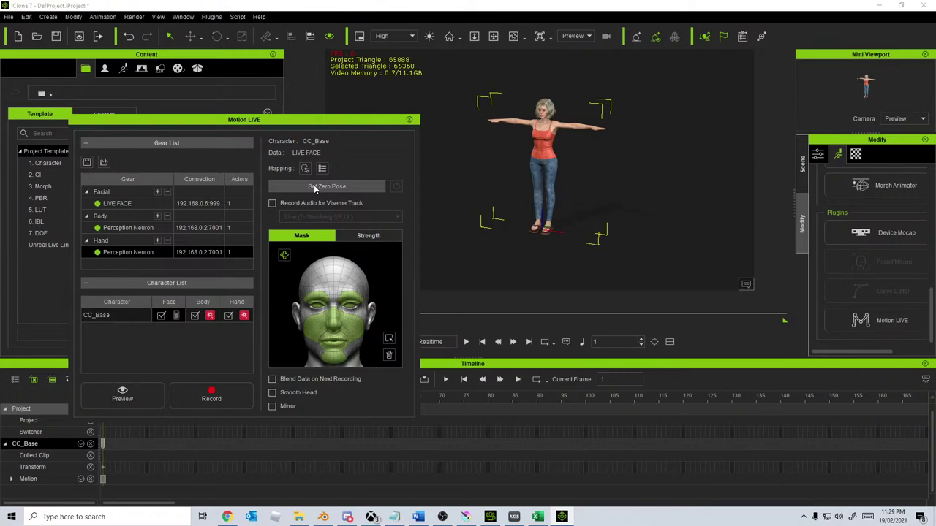
{"action": "left_click", "coordinate": [313, 186]}
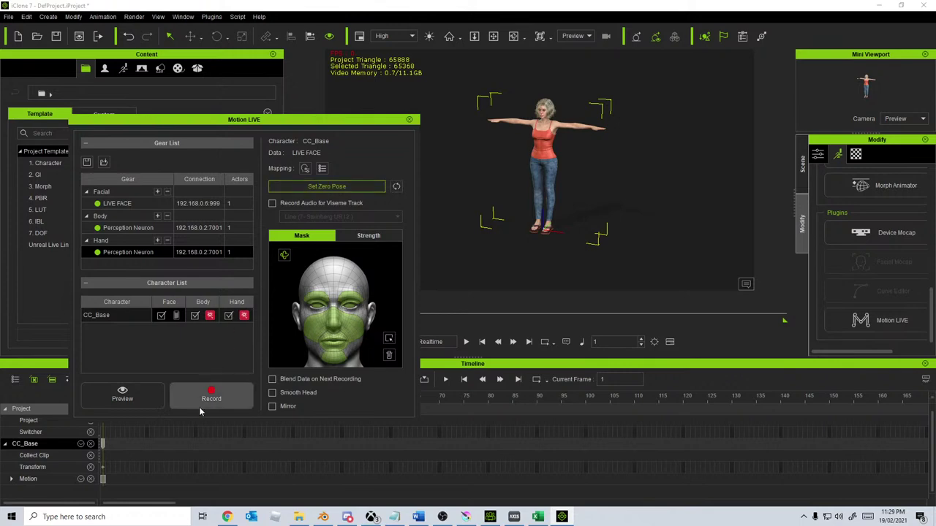
{"action": "left_click", "coordinate": [514, 517]}
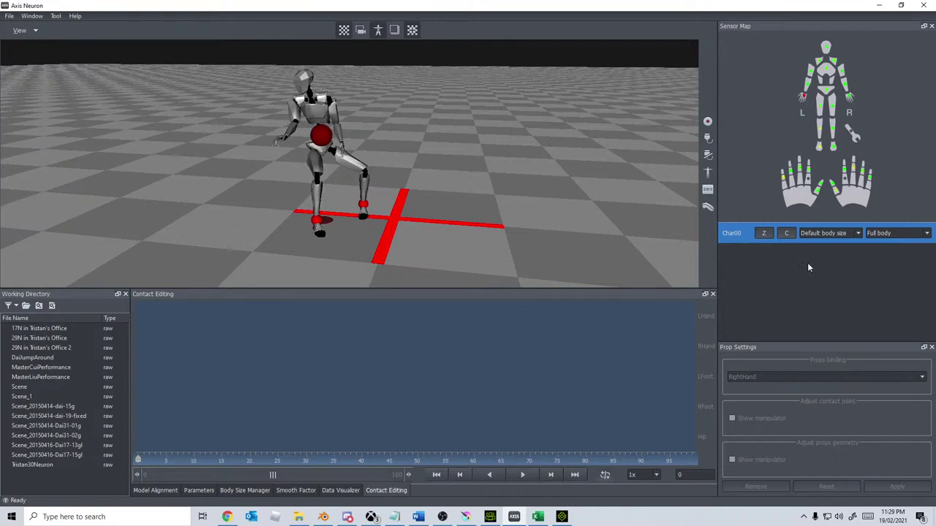
Step: Review Axis Neuron body size presets, run the posture calibration, then arm Motion LIVE recording in iClone
{"action": "left_click", "coordinate": [857, 234]}
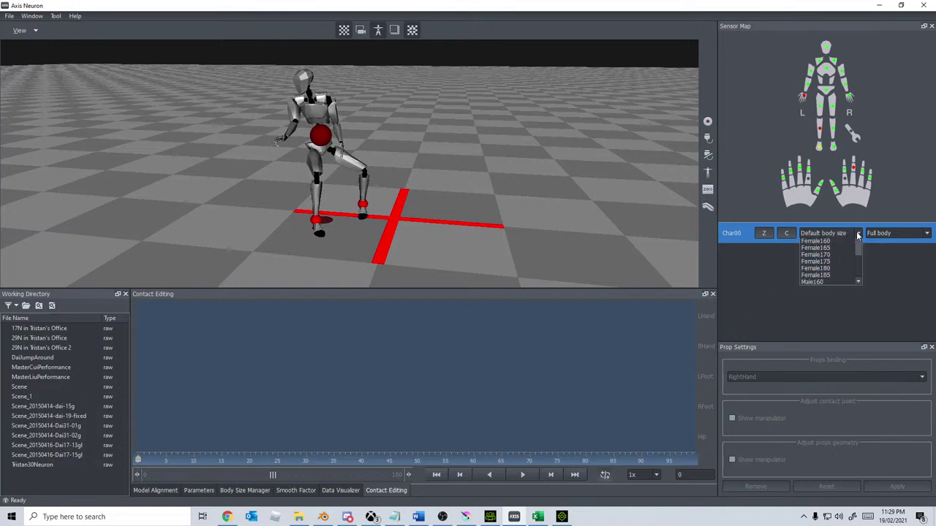
{"action": "left_click", "coordinate": [835, 294]}
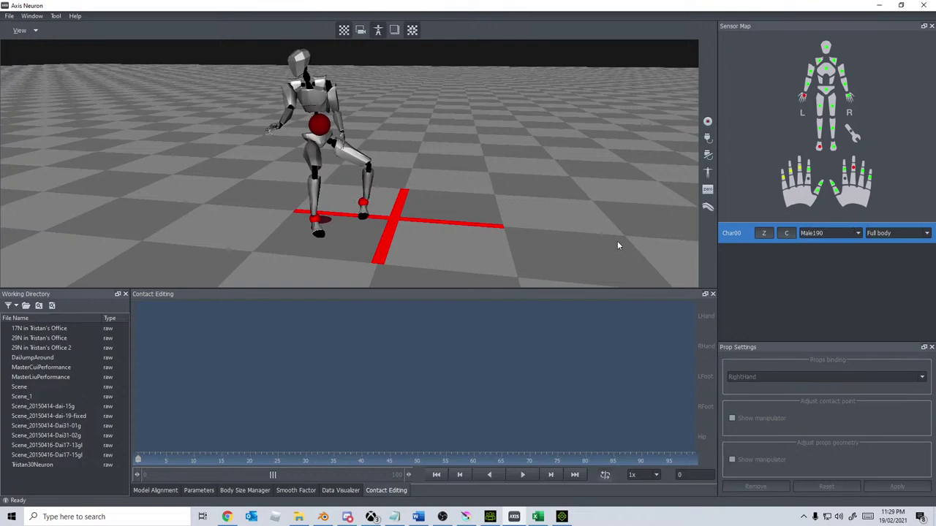
{"action": "left_click", "coordinate": [708, 172]}
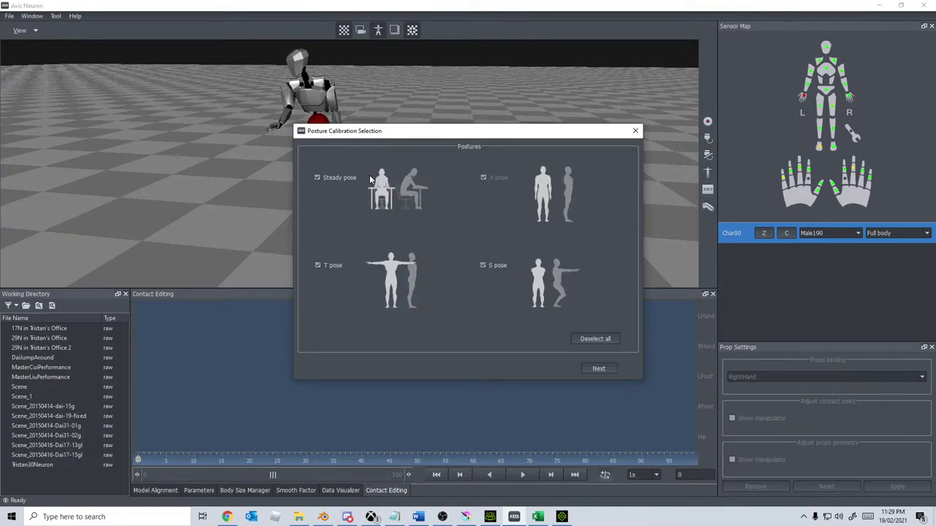
{"action": "left_click", "coordinate": [598, 369]}
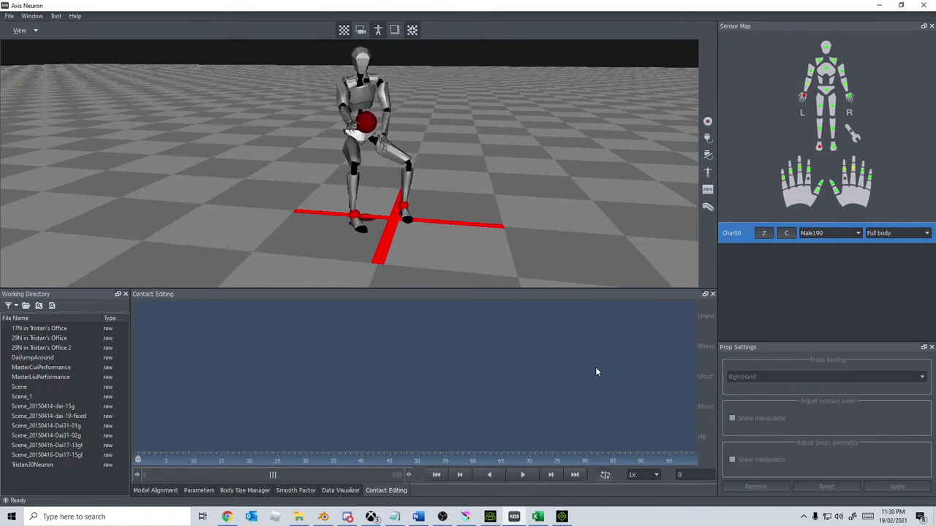
{"action": "left_click", "coordinate": [562, 517]}
{"action": "left_click", "coordinate": [211, 395]}
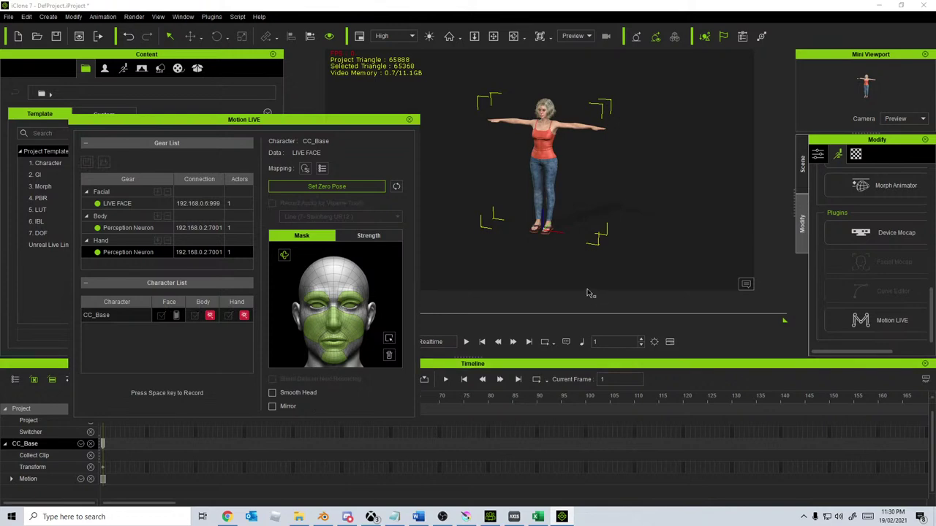
Step: Record a live mocap take ending at frame 1410, zoom out the timeline, and close Motion LIVE
{"action": "key", "text": "space"}
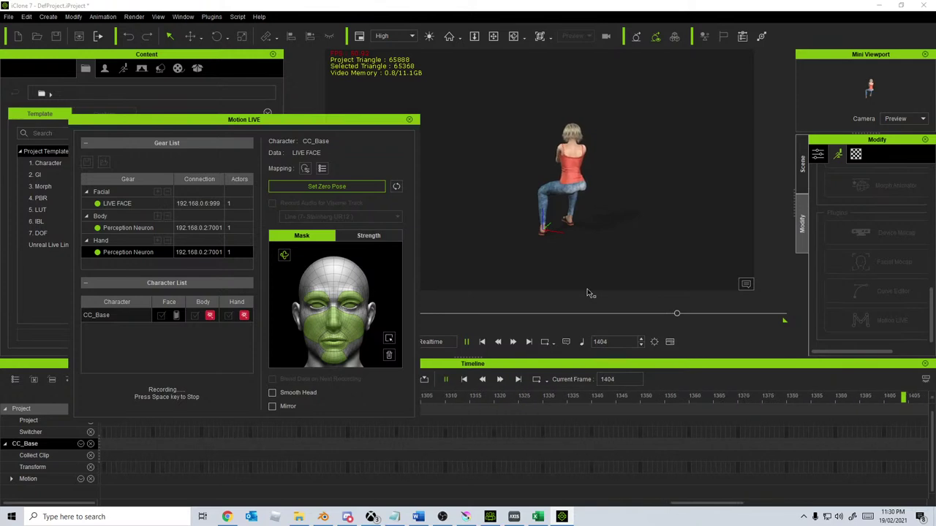
{"action": "key", "text": "space"}
{"action": "scroll", "coordinate": [584, 413], "scroll_direction": "down", "scroll_amount": 5}
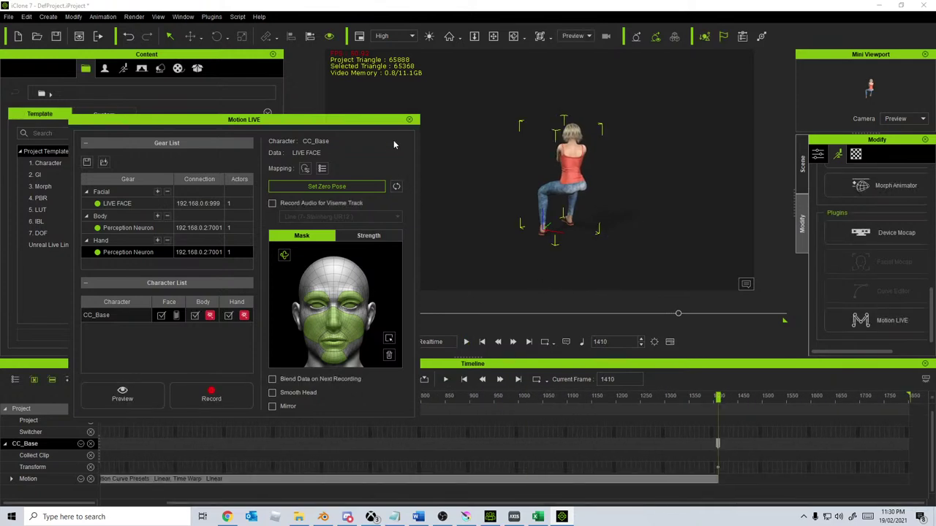
{"action": "left_click", "coordinate": [409, 120]}
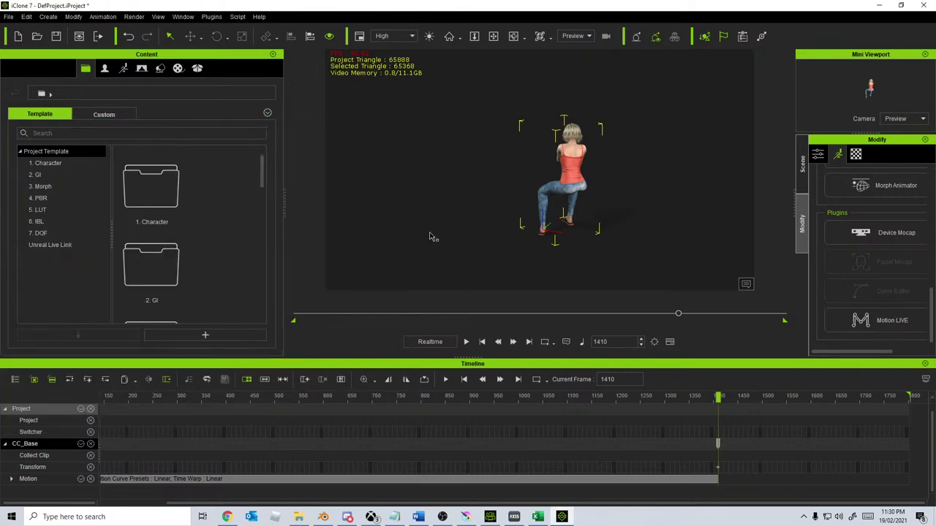
{"action": "scroll", "coordinate": [578, 205], "scroll_direction": "up", "scroll_amount": 10}
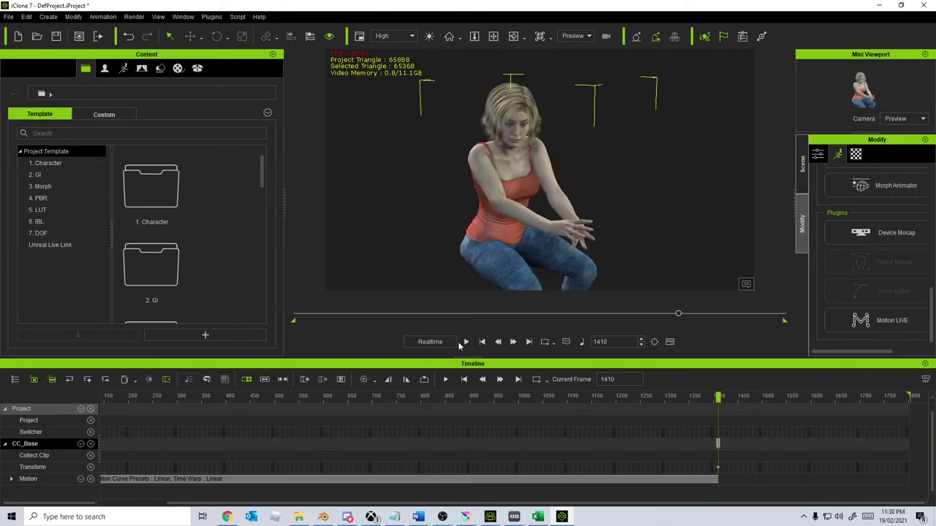
{"action": "left_click", "coordinate": [463, 379]}
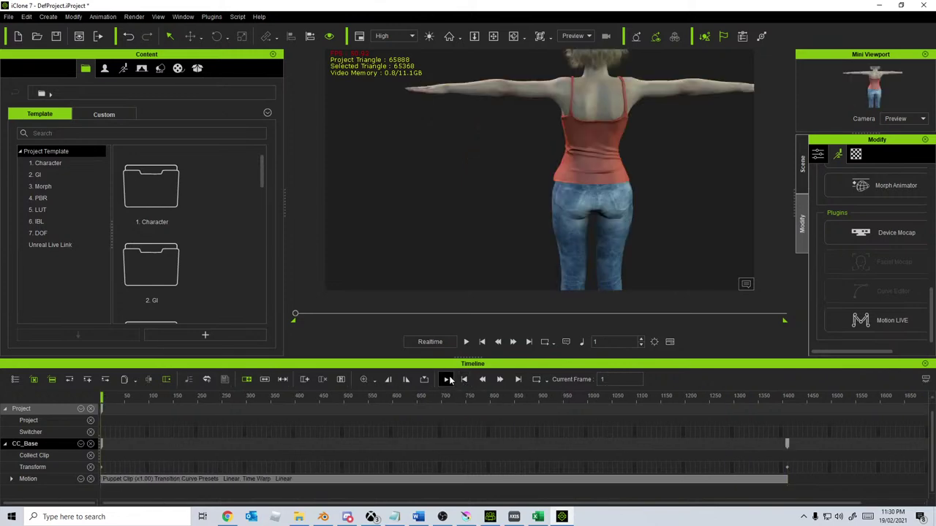
{"action": "left_click", "coordinate": [445, 378]}
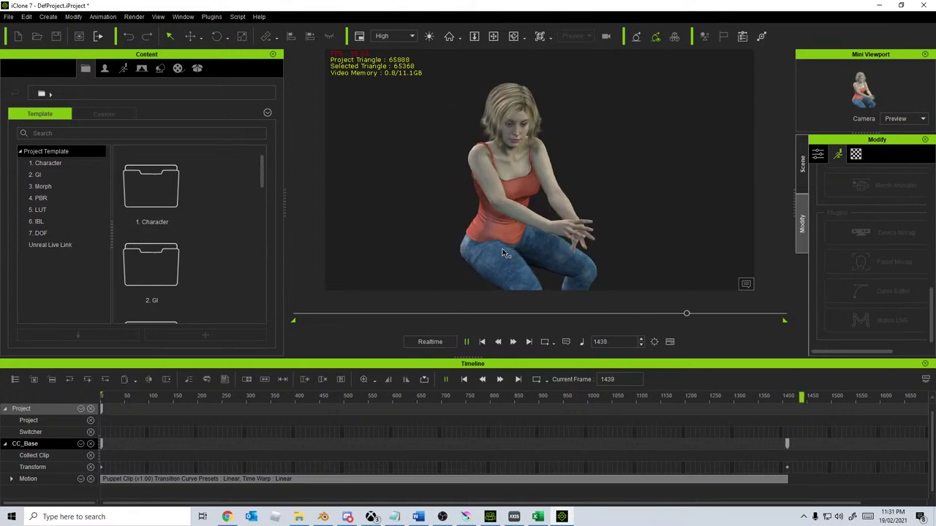
{"action": "key", "text": "space"}
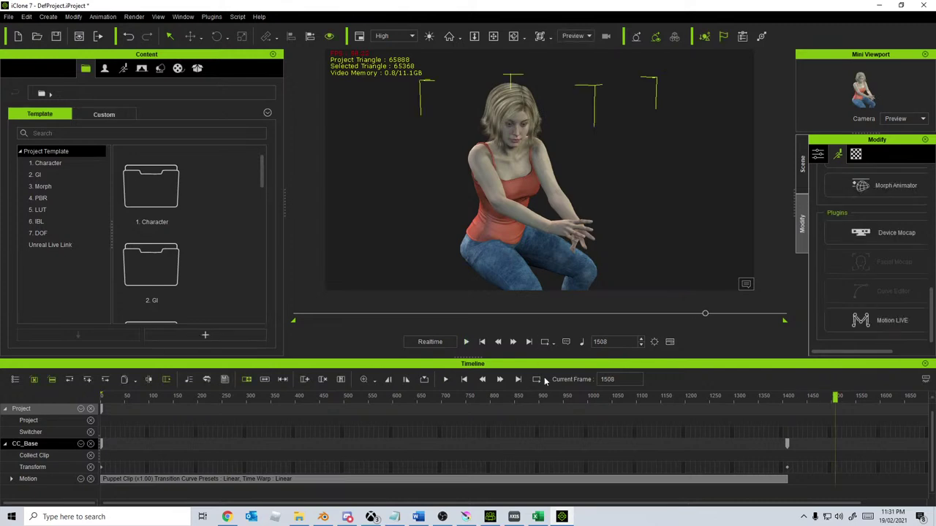
{"action": "left_click", "coordinate": [480, 478]}
Step: Delete the recorded take, return the playhead to frame 1, and close the accidentally opened preferences
{"action": "key", "text": "Delete"}
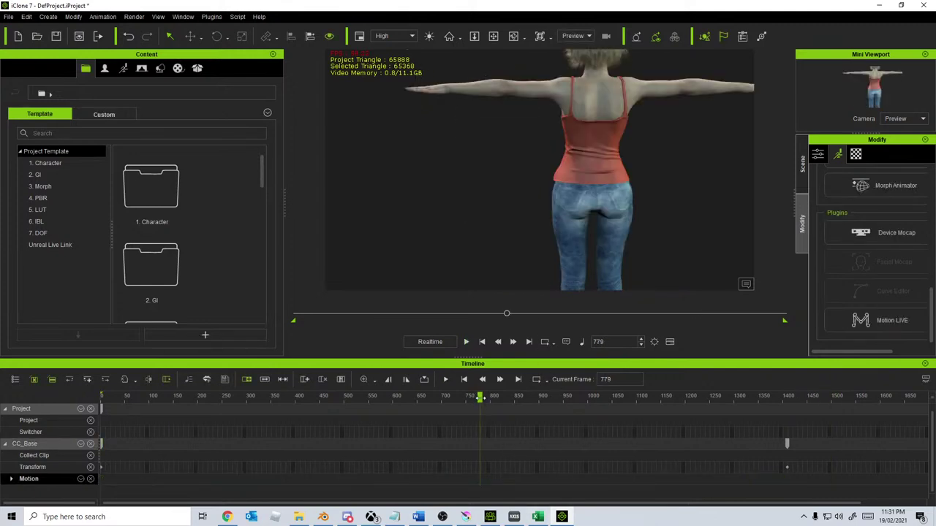
{"action": "left_click_drag", "start_coordinate": [480, 398], "coordinate": [103, 399]}
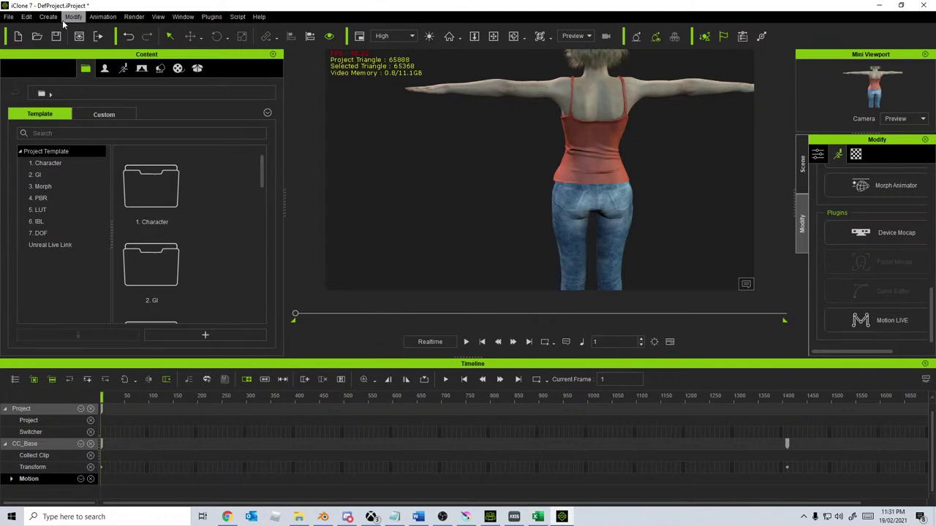
{"action": "left_click", "coordinate": [27, 16]}
{"action": "left_click", "coordinate": [45, 277]}
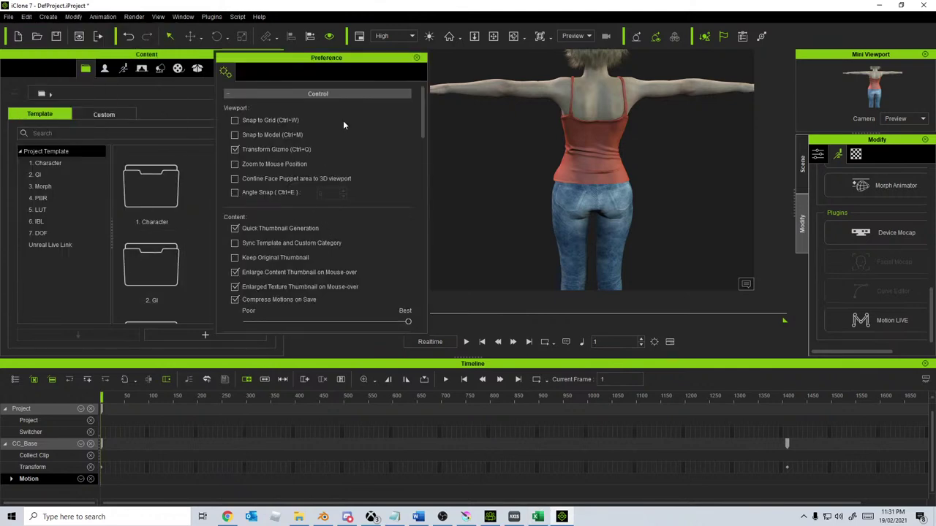
{"action": "left_click", "coordinate": [417, 58]}
Step: Change Project Settings Total Frames from 1800 to 5000
{"action": "left_click", "coordinate": [73, 16]}
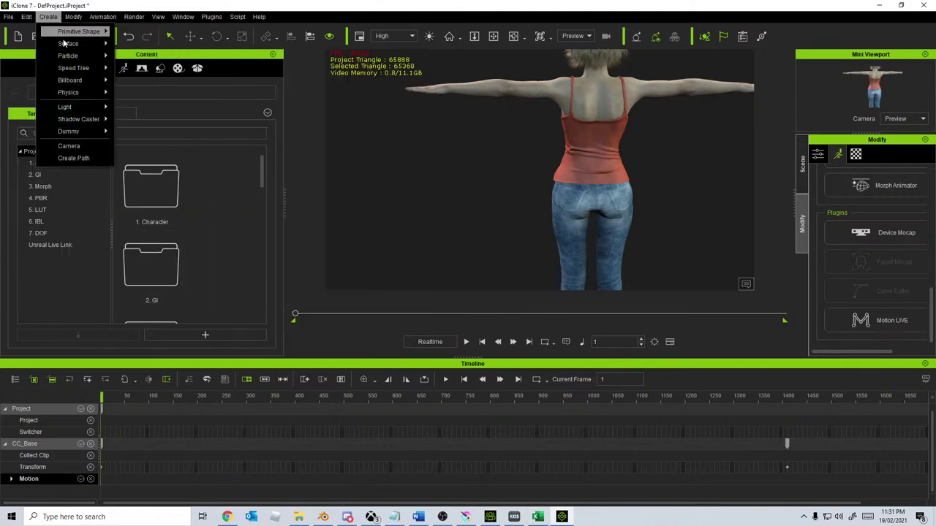
{"action": "left_click", "coordinate": [60, 265]}
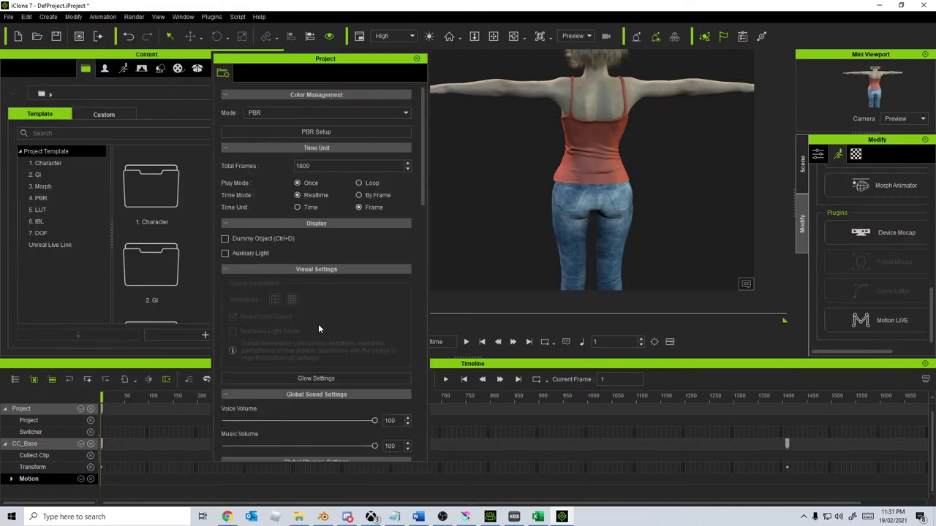
{"action": "double_click", "coordinate": [347, 165]}
{"action": "type", "text": "5000"}
{"action": "key", "text": "Return"}
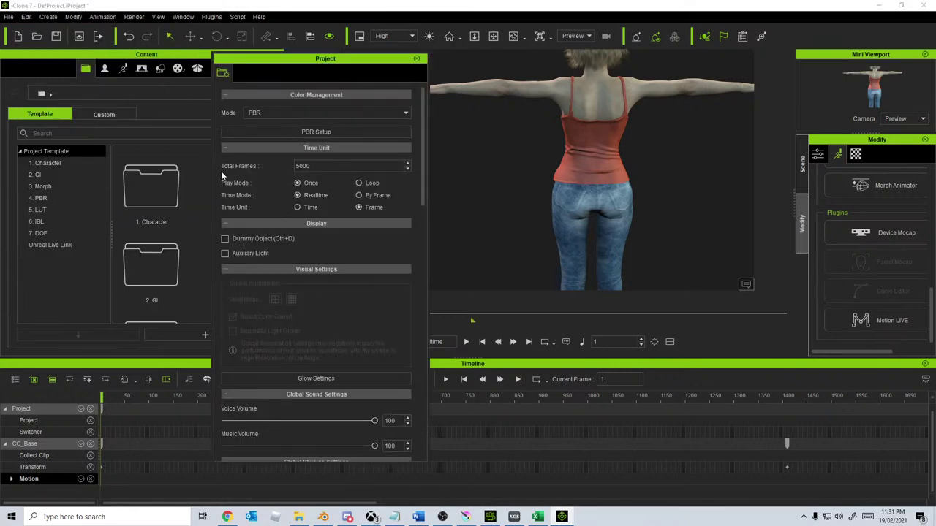
{"action": "left_click", "coordinate": [416, 58]}
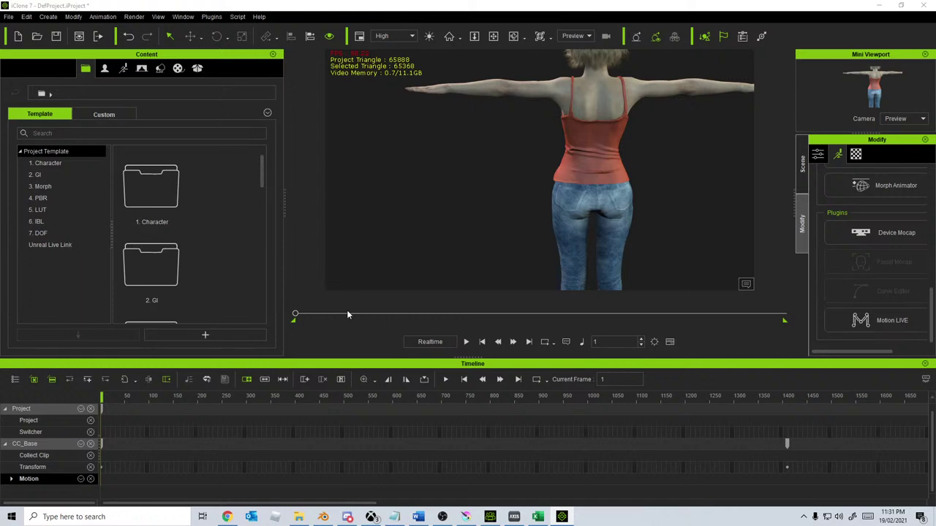
Step: Record a new Puppet Clip take ending near frame 1490 and play it back from the start
{"action": "key", "text": "space"}
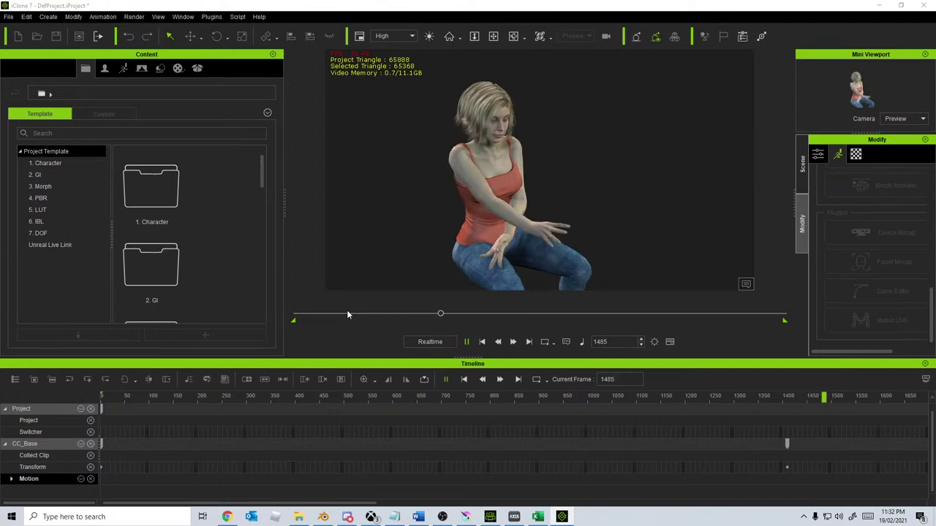
{"action": "key", "text": "space"}
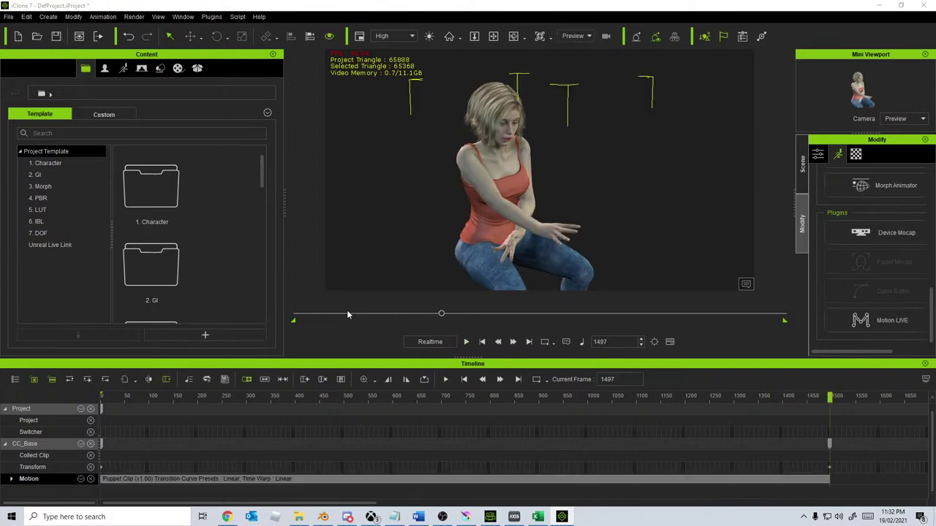
{"action": "left_click", "coordinate": [482, 341]}
{"action": "left_click", "coordinate": [466, 341]}
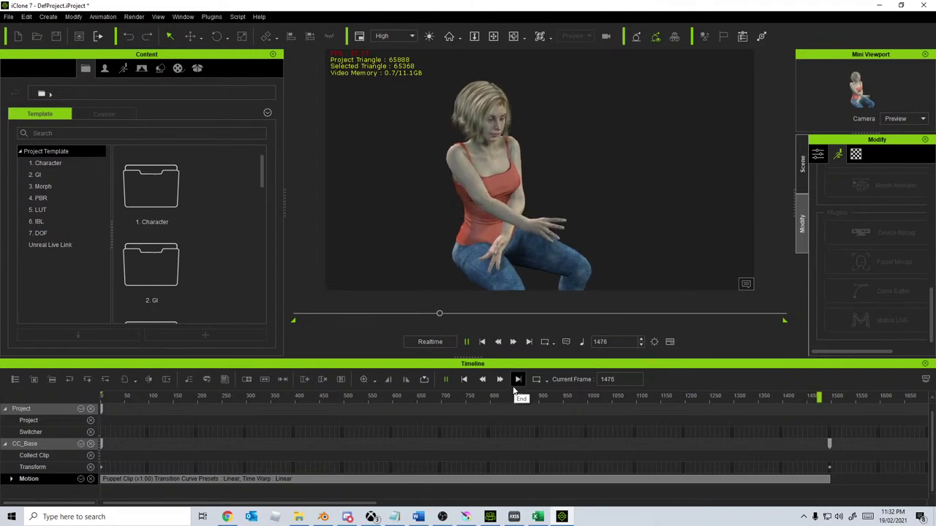
{"action": "key", "text": "space"}
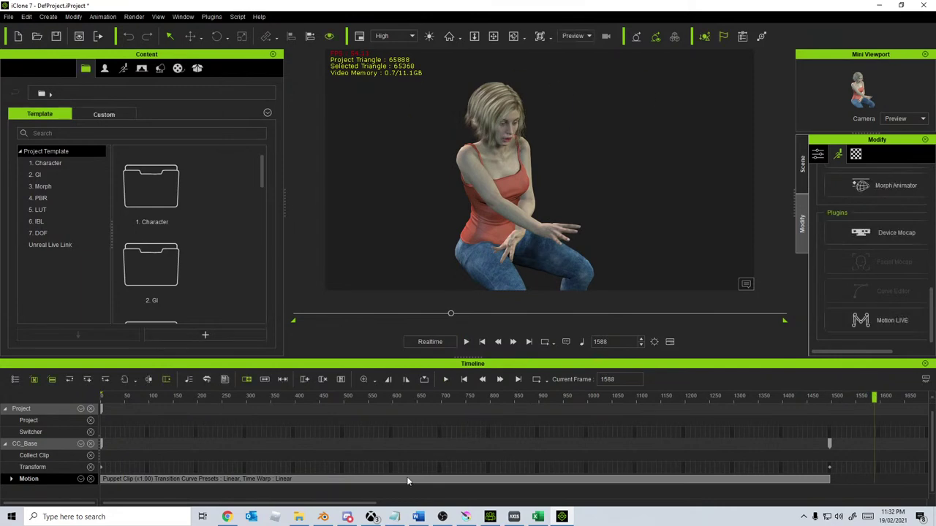
Step: Save the project with Save Project As under the name wifescene1 in the motions folder
{"action": "left_click", "coordinate": [9, 16]}
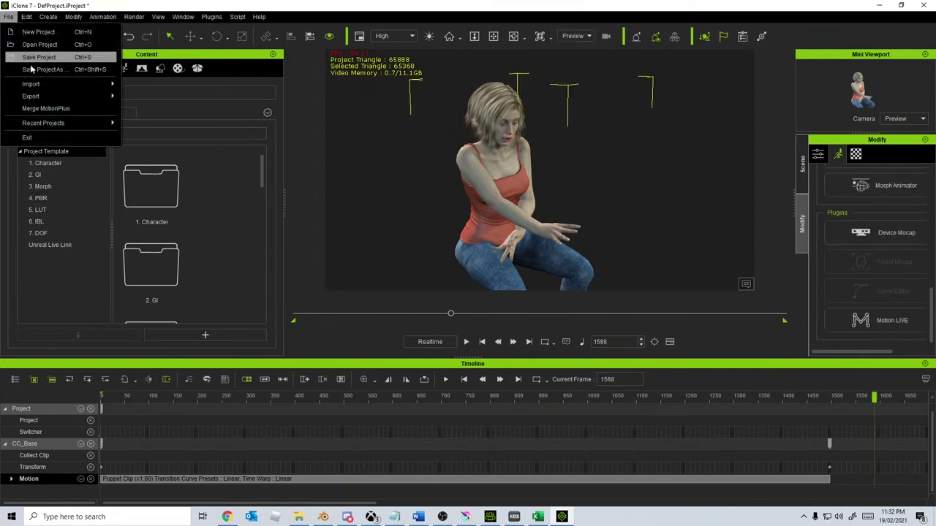
{"action": "left_click", "coordinate": [42, 71]}
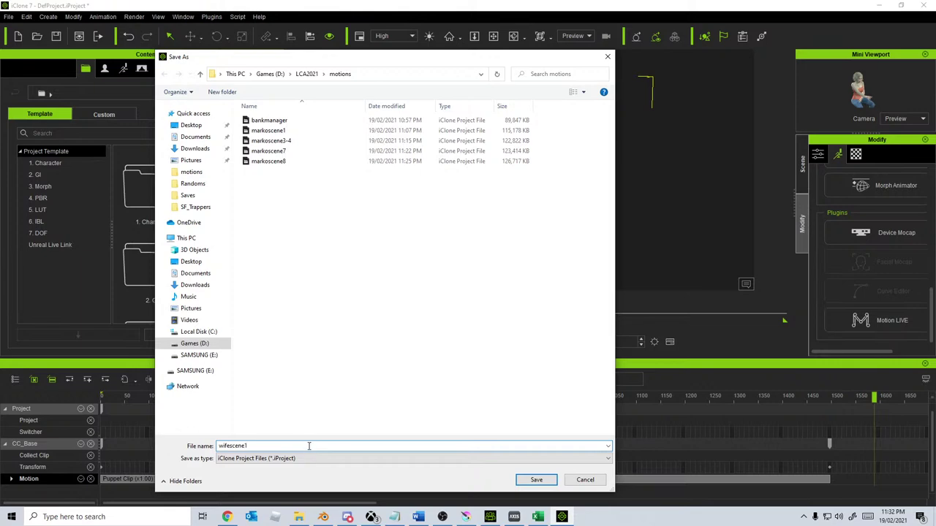
{"action": "left_click", "coordinate": [538, 480]}
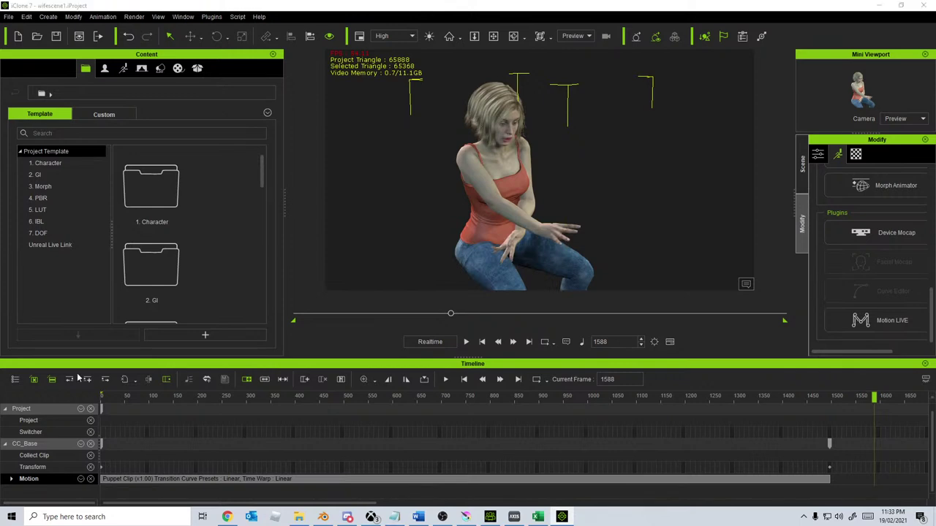
Step: Delete the recorded take from CC_Base's Motion track, returning the character to T-pose
{"action": "left_click", "coordinate": [272, 481]}
{"action": "key", "text": "Delete"}
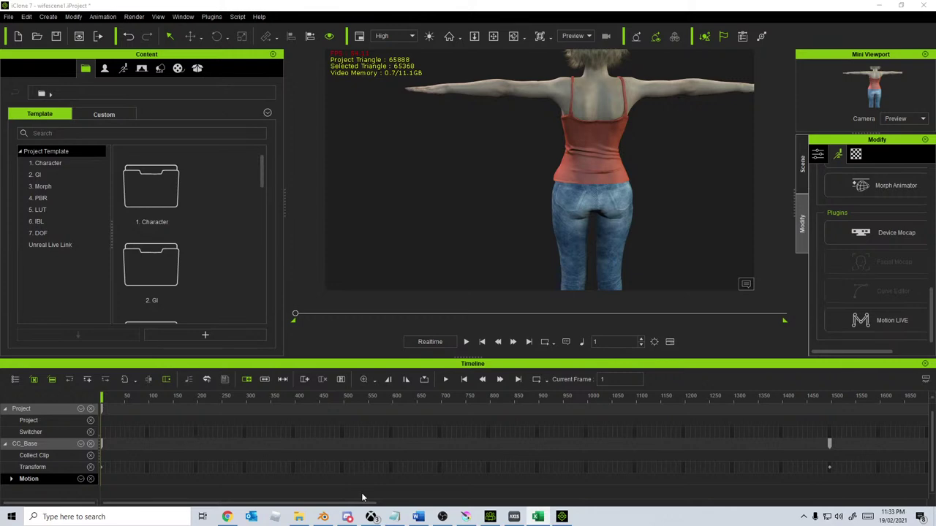
{"action": "mouse_move", "coordinate": [524, 510]}
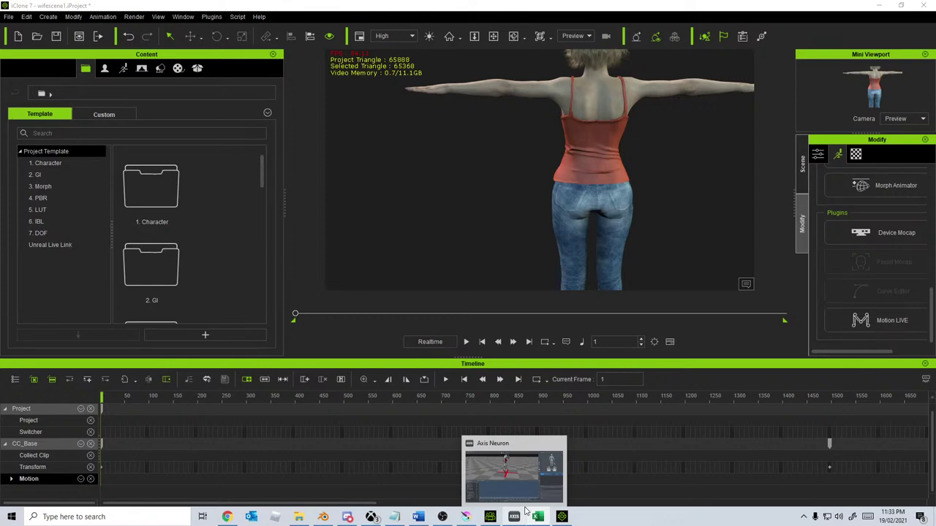
Step: Recalibrate the Perception Neuron suit from the A pose in Axis Neuron, then return to wifescene1
{"action": "left_click", "coordinate": [513, 503]}
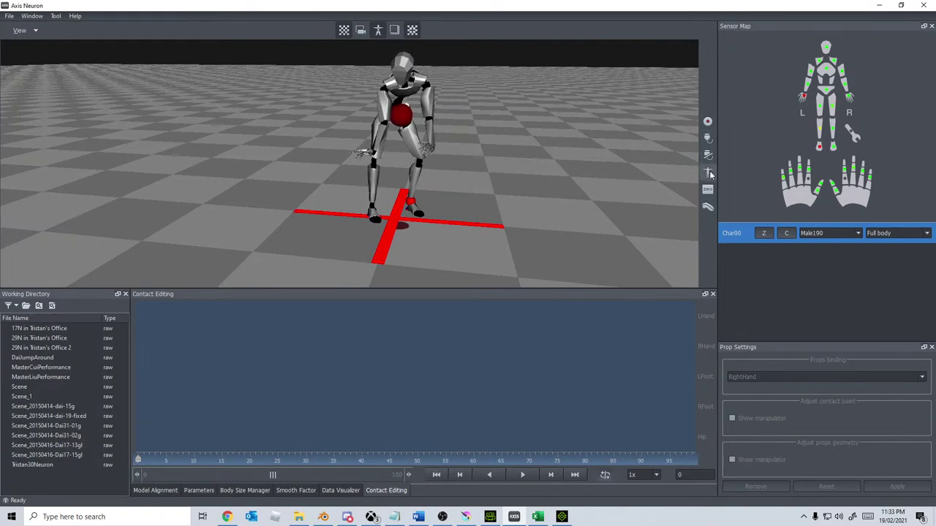
{"action": "left_click", "coordinate": [705, 141]}
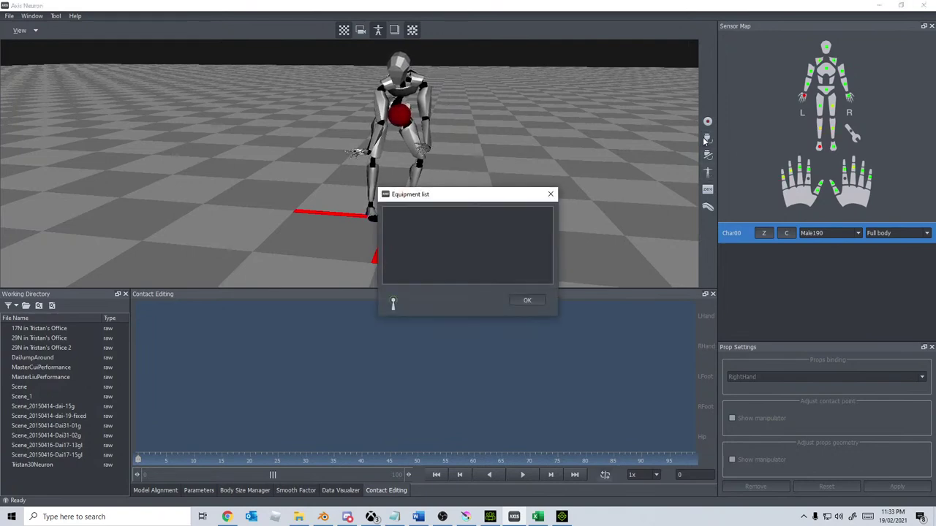
{"action": "left_click", "coordinate": [527, 300]}
{"action": "left_click", "coordinate": [709, 173]}
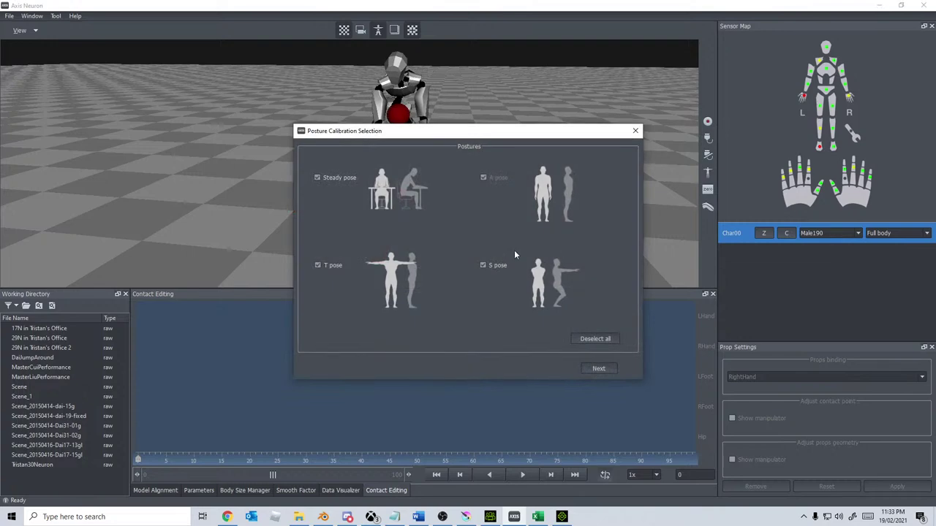
{"action": "left_click", "coordinate": [598, 369]}
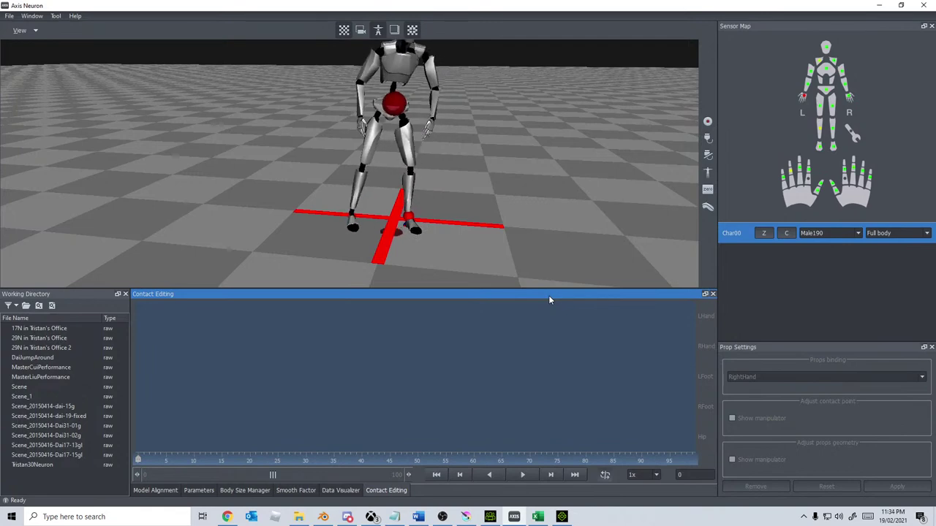
{"action": "left_click", "coordinate": [562, 516]}
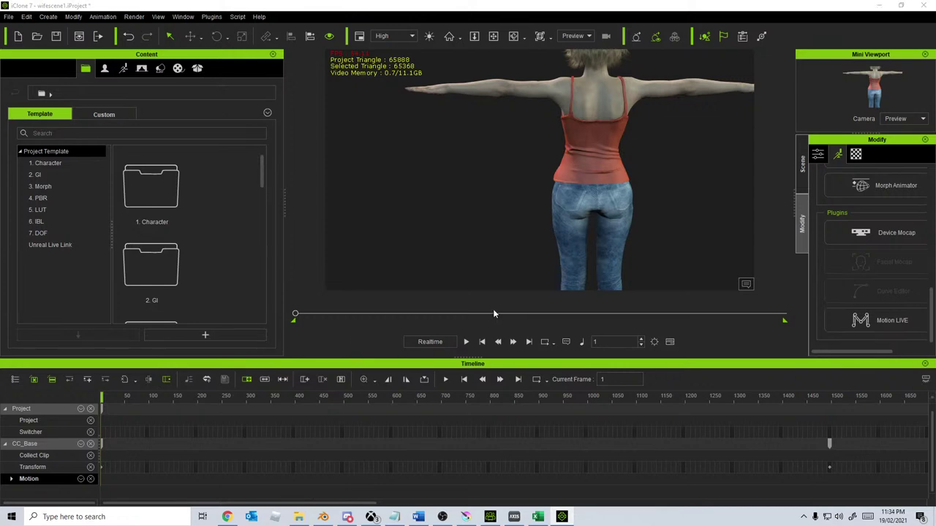
Step: Record a live Motion LIVE take on CC_Base to frame 2501 and replay it from the start
{"action": "key", "text": "space"}
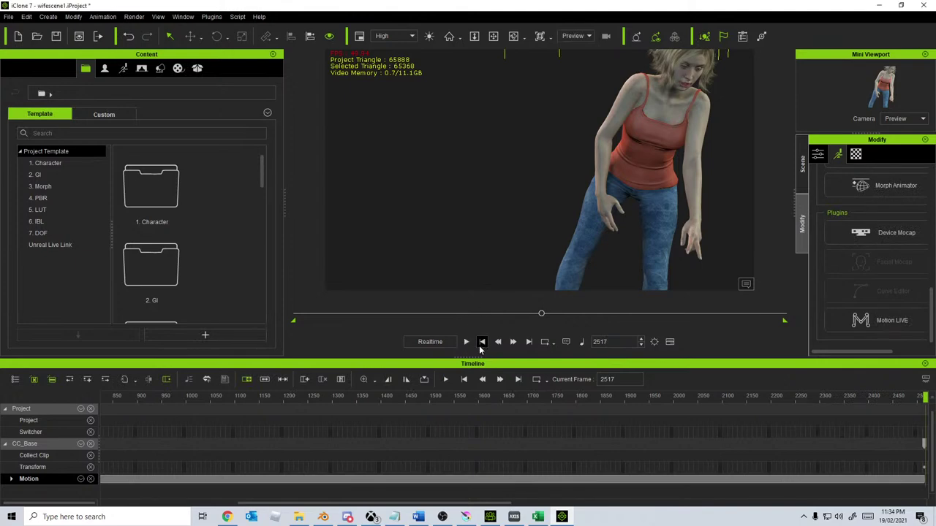
{"action": "left_click", "coordinate": [482, 342]}
{"action": "left_click", "coordinate": [465, 341]}
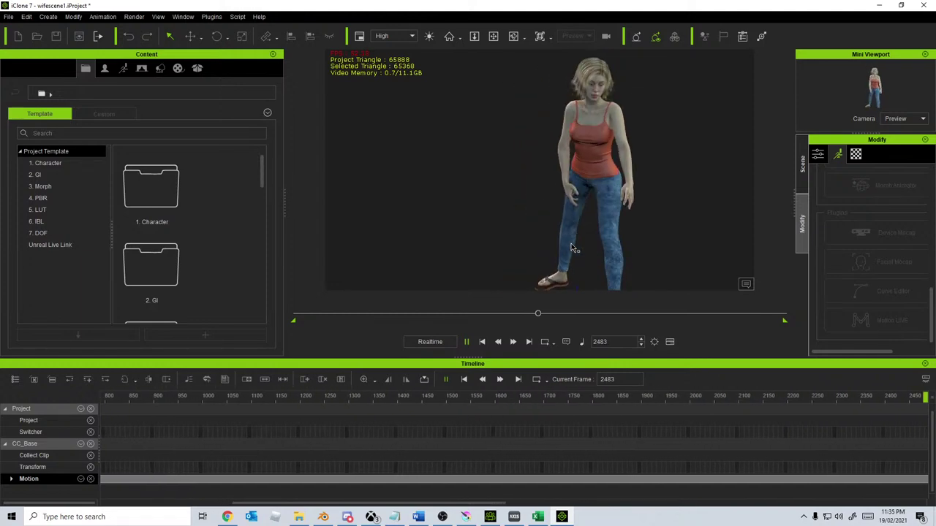
Step: Save the project under the new name wifescene3-4
{"action": "left_click", "coordinate": [27, 16]}
{"action": "mouse_move", "coordinate": [8, 18]}
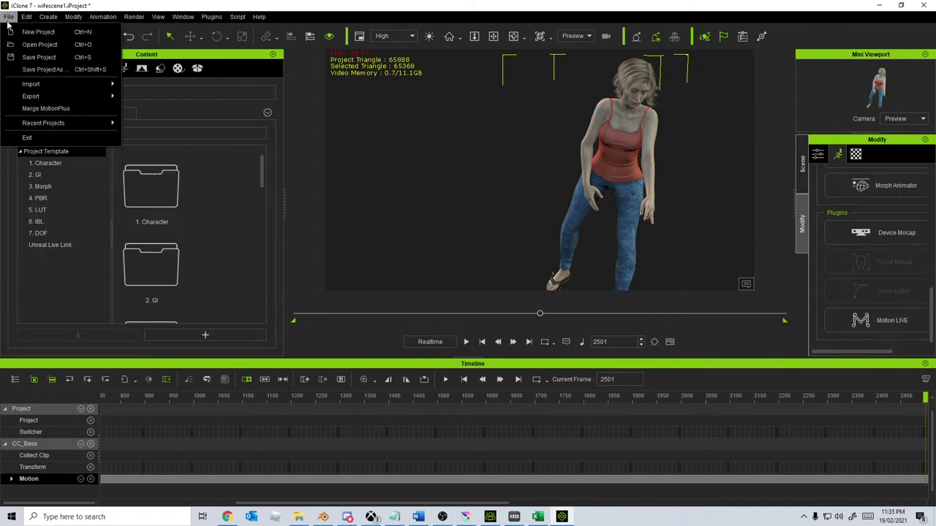
{"action": "left_click", "coordinate": [42, 69]}
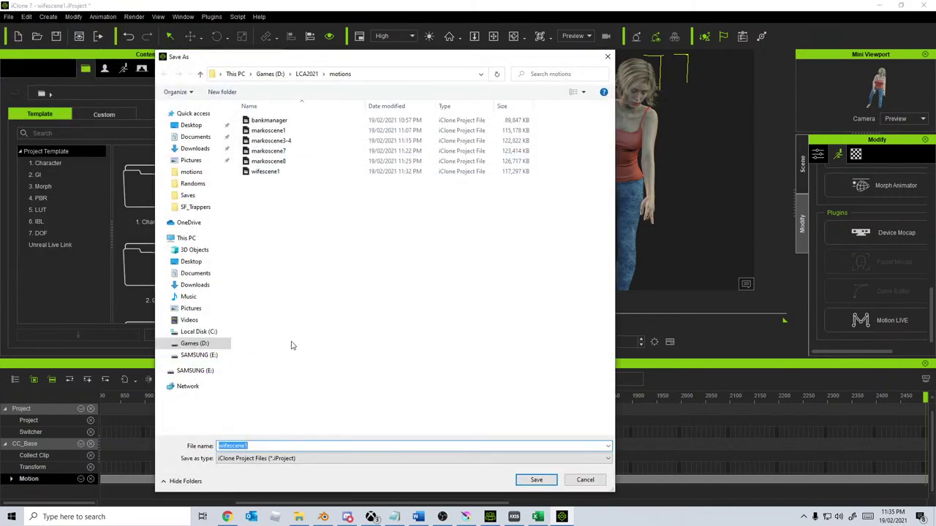
{"action": "left_click", "coordinate": [272, 446]}
{"action": "key", "text": "BackSpace"}
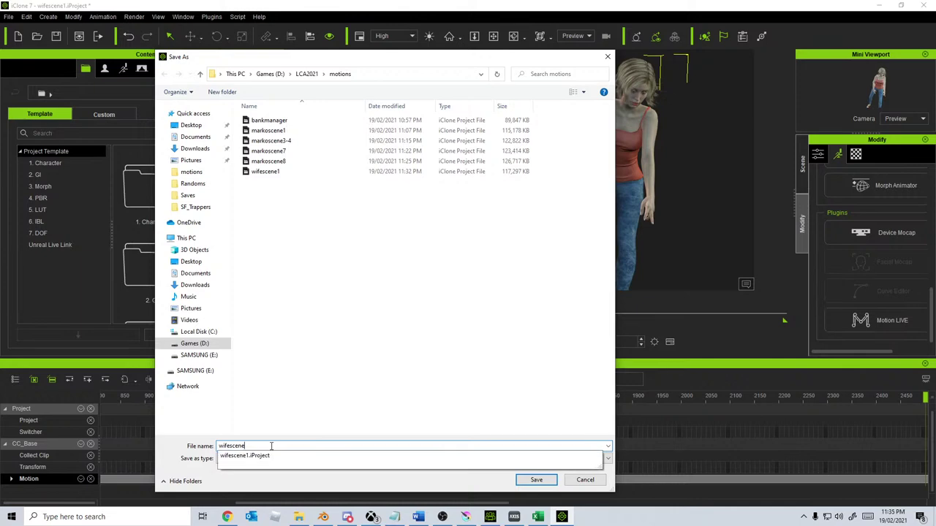
{"action": "type", "text": "3-4"}
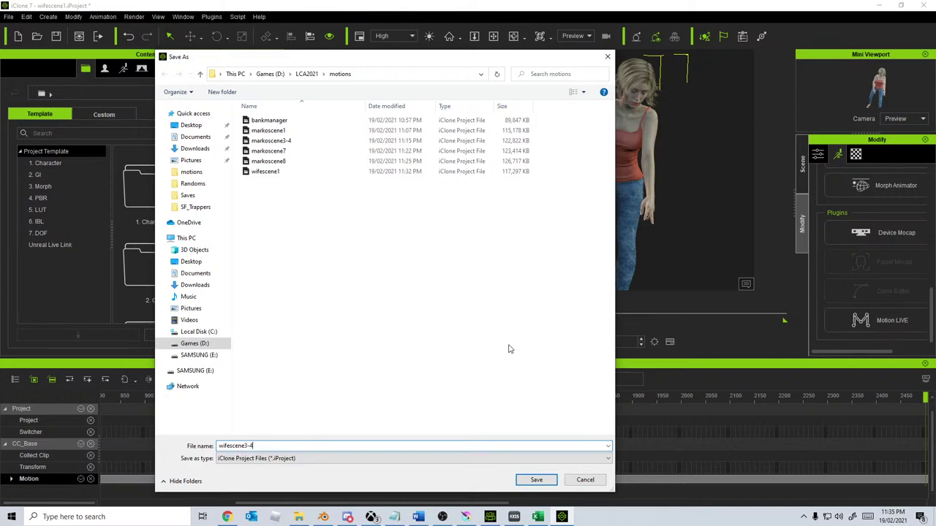
{"action": "left_click", "coordinate": [545, 484]}
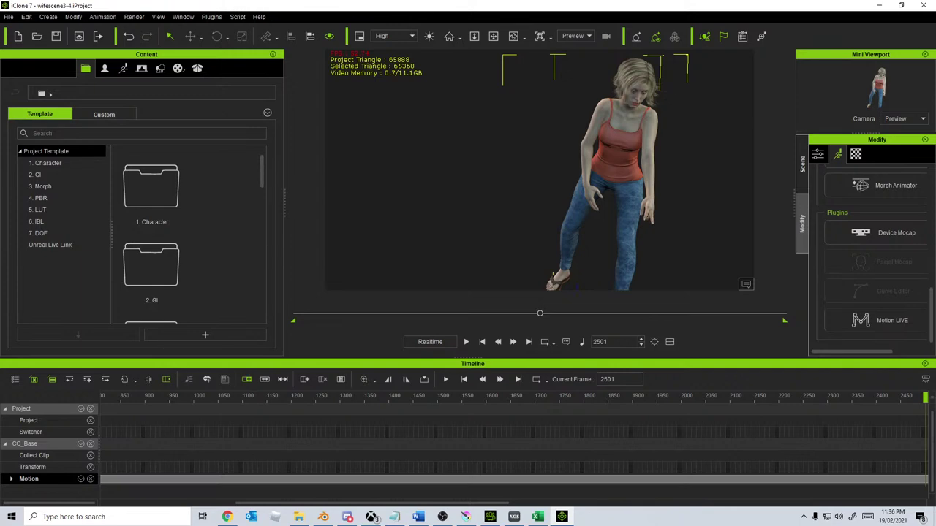
Step: Delete the previous motion clip at frame 962 and record a new live take
{"action": "left_click", "coordinate": [175, 481]}
{"action": "key", "text": "Delete"}
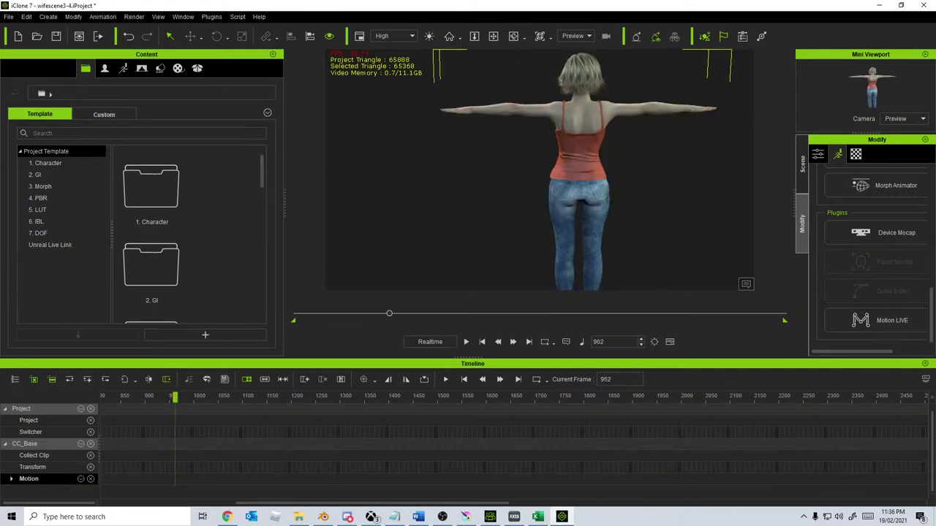
{"action": "key", "text": "space"}
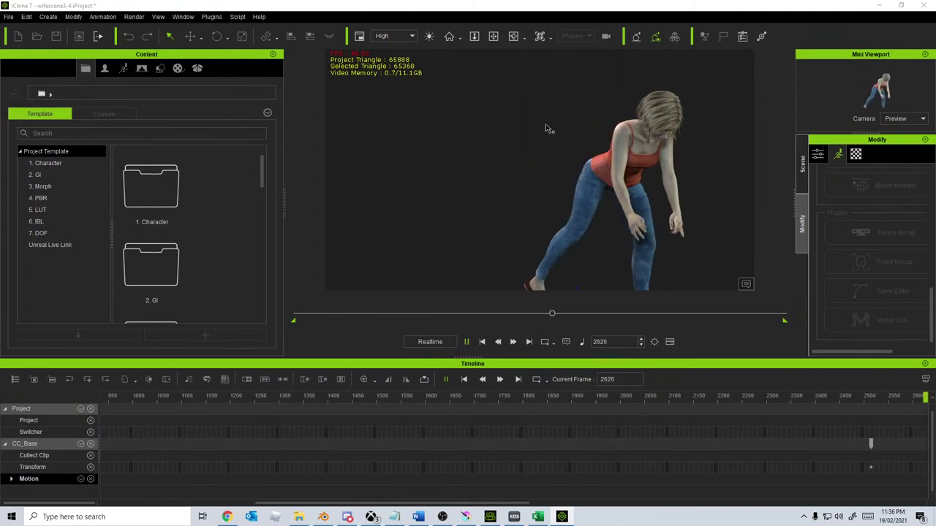
{"action": "key", "text": "space"}
Step: Move the new Puppet Clip to start at frame 0 and play it back from the beginning
{"action": "left_click", "coordinate": [482, 341]}
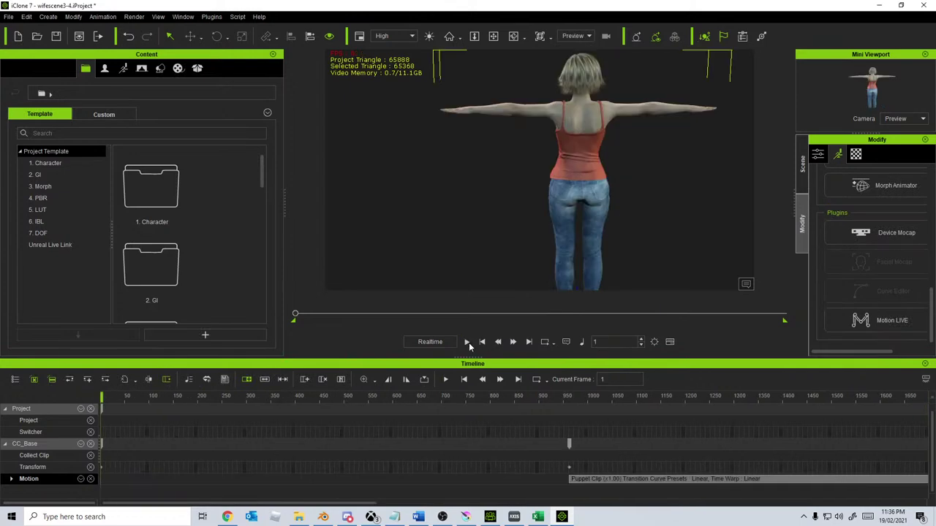
{"action": "left_click", "coordinate": [467, 342]}
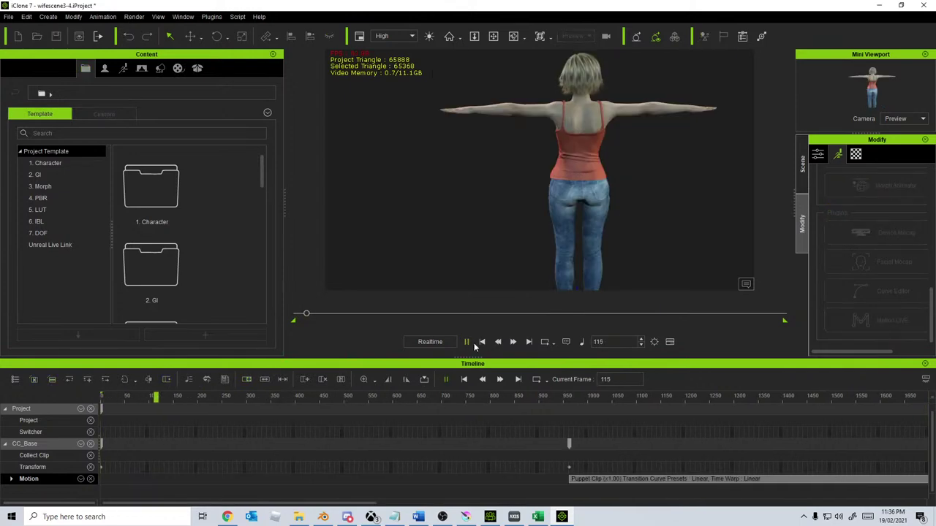
{"action": "left_click", "coordinate": [466, 342]}
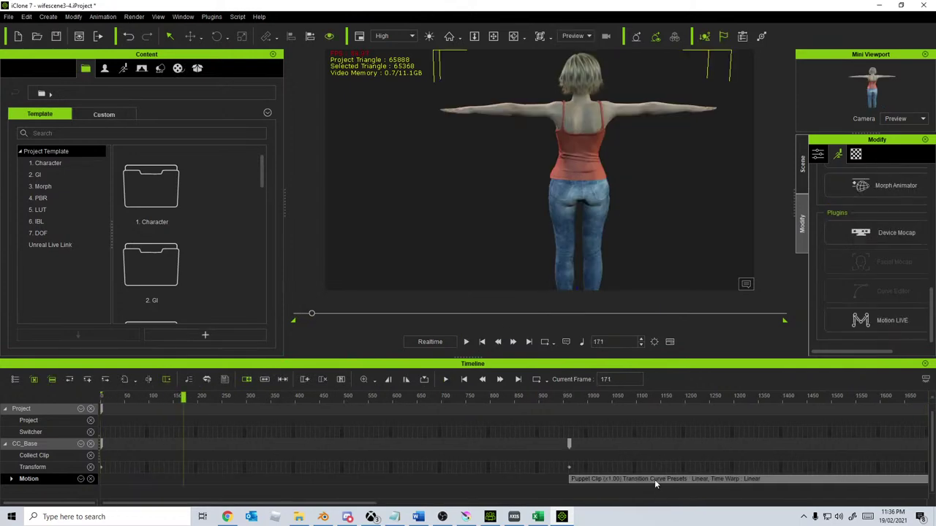
{"action": "left_click_drag", "start_coordinate": [655, 480], "coordinate": [186, 479]}
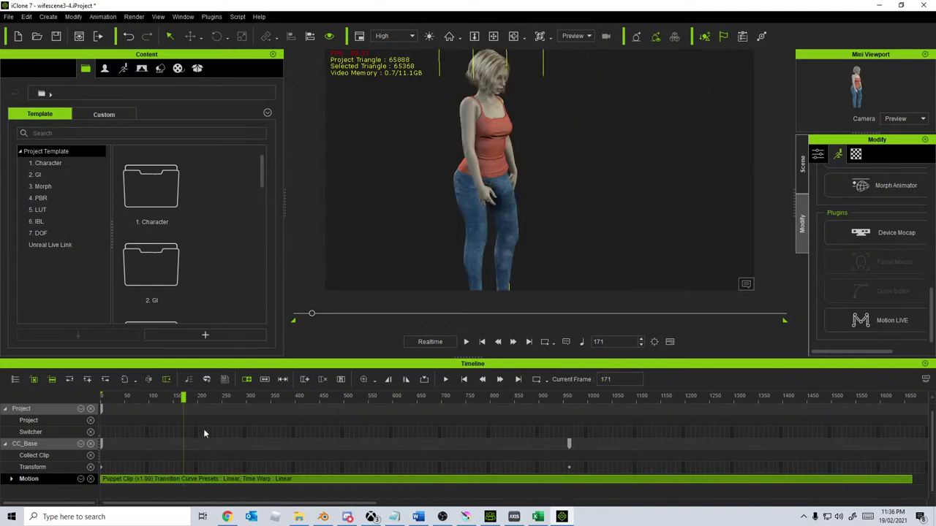
{"action": "left_click", "coordinate": [481, 341]}
{"action": "left_click", "coordinate": [466, 341]}
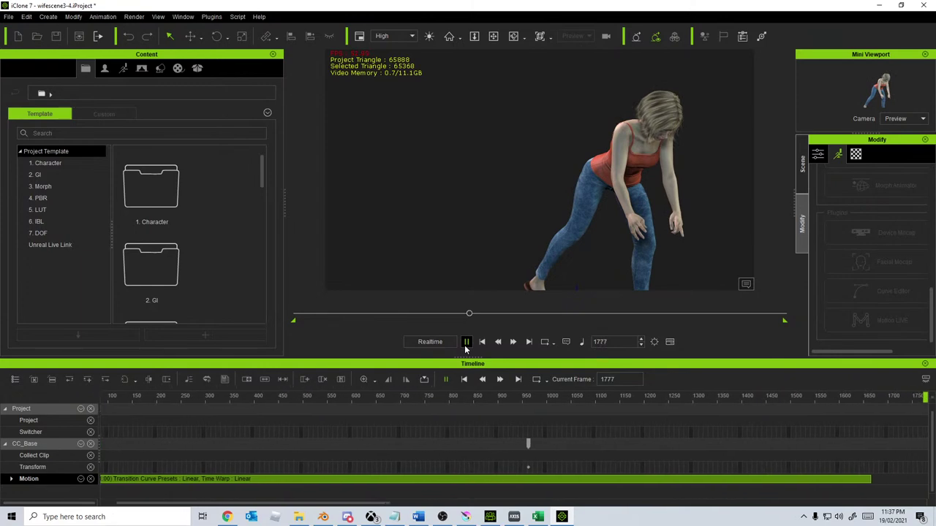
{"action": "left_click", "coordinate": [466, 342]}
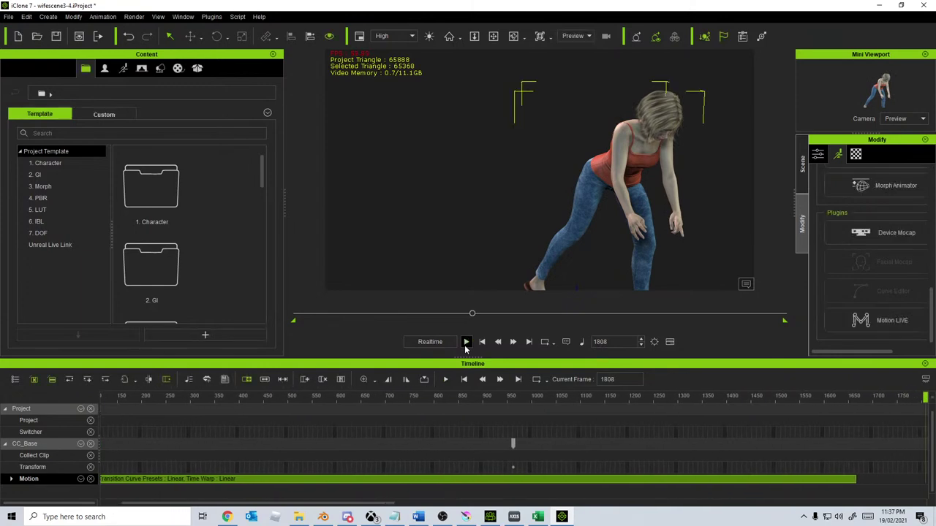
Step: Delete the take from CC_Base's Motion track and rewind to the first frame
{"action": "left_click", "coordinate": [394, 481]}
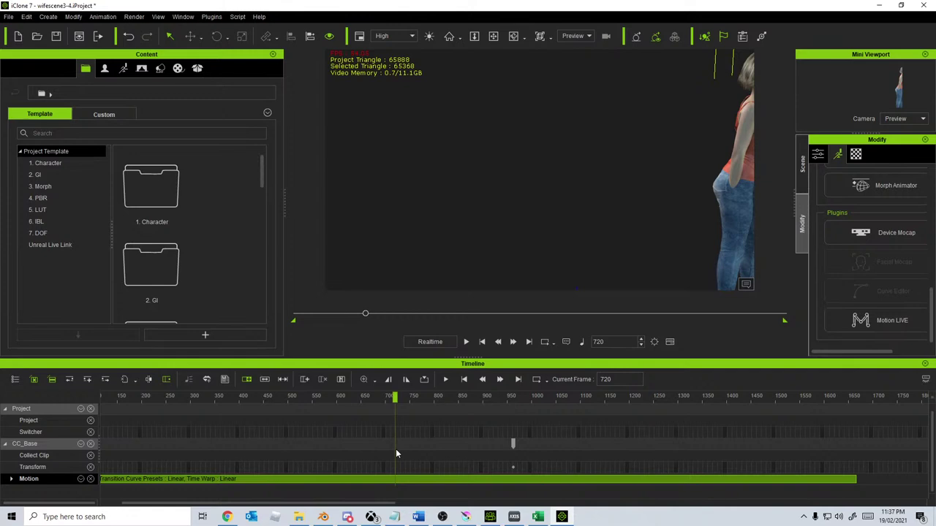
{"action": "key", "text": "Delete"}
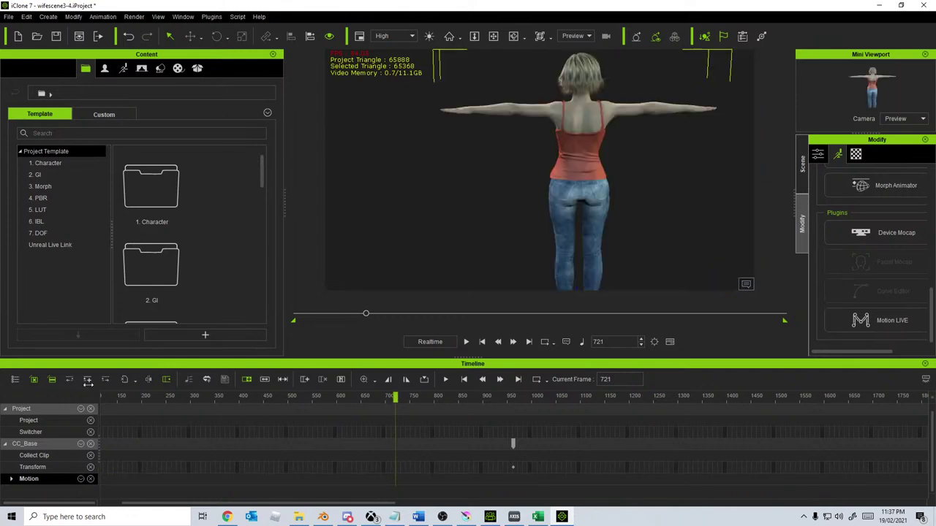
{"action": "key", "text": "Home"}
Step: Recalibrate the suit from the A pose in Axis Neuron, then disconnect it and show the equipment list
{"action": "left_click", "coordinate": [514, 517]}
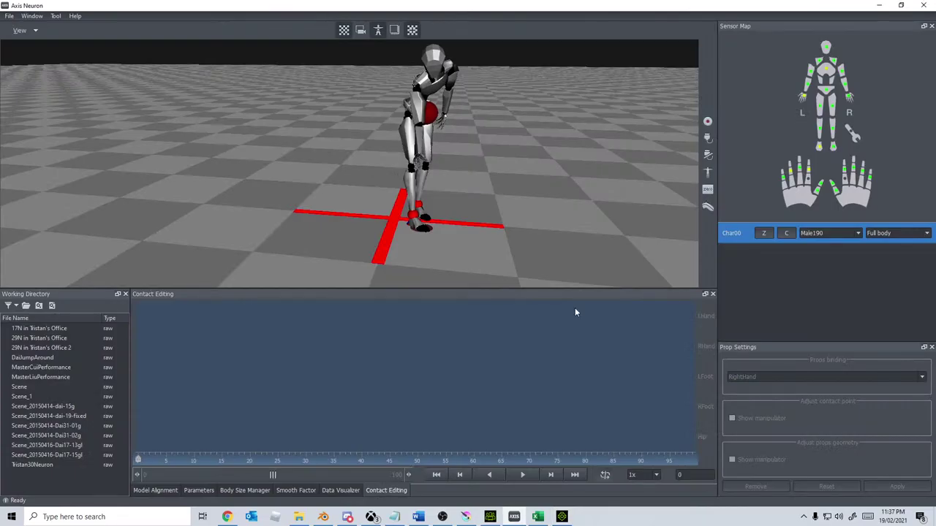
{"action": "left_click", "coordinate": [709, 155]}
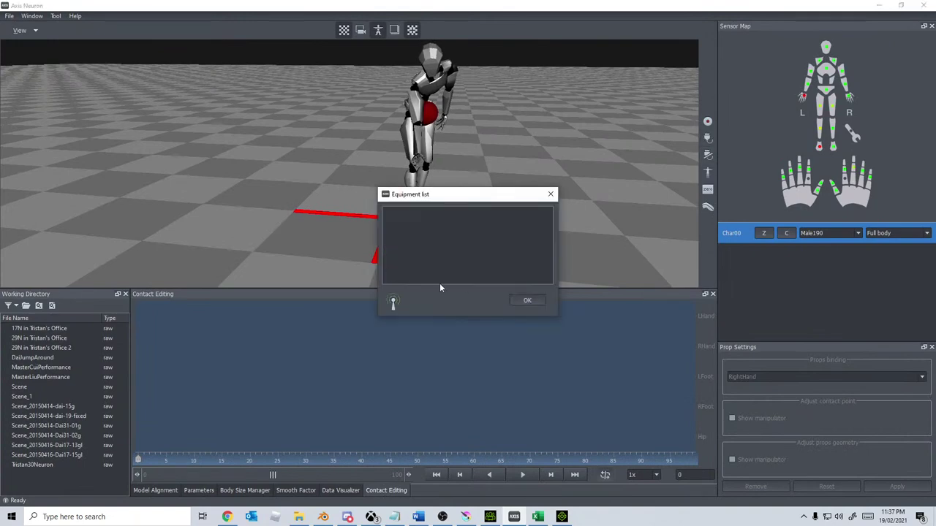
{"action": "left_click", "coordinate": [527, 298]}
{"action": "left_click", "coordinate": [707, 173]}
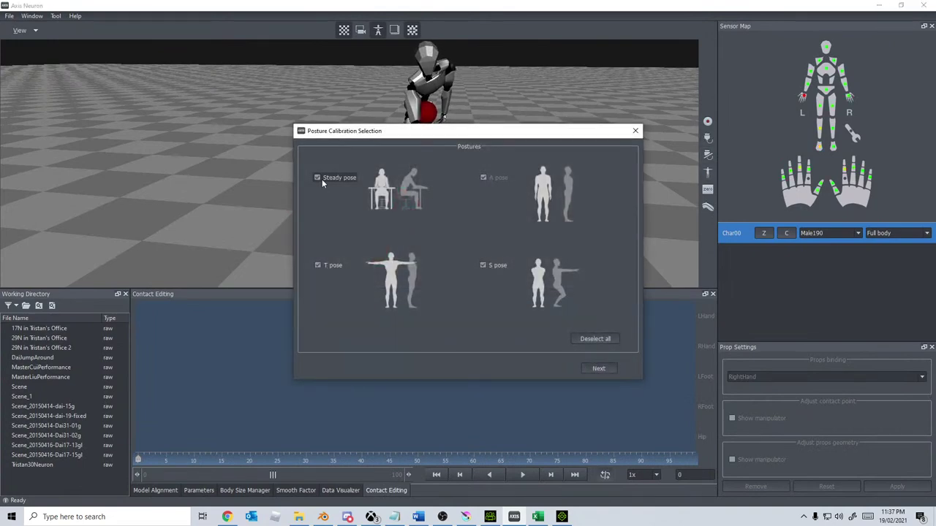
{"action": "left_click", "coordinate": [598, 369]}
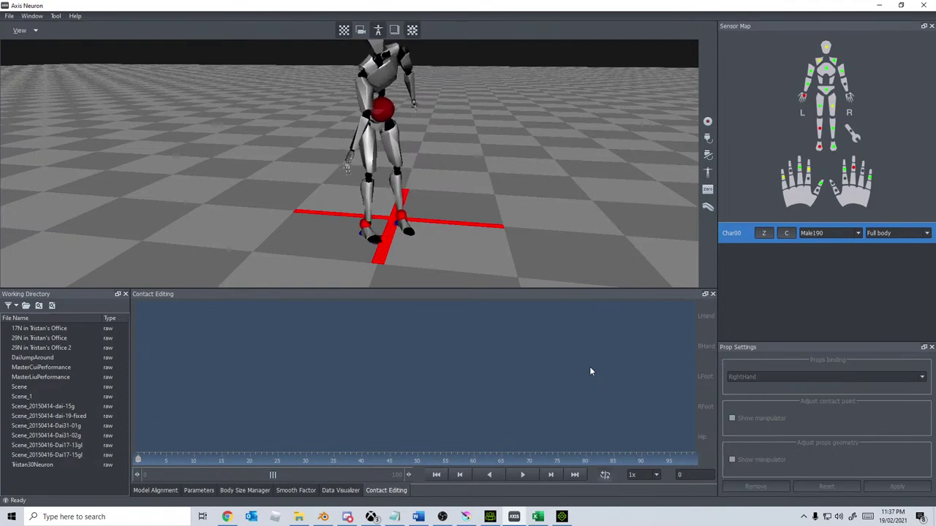
{"action": "left_click", "coordinate": [708, 150]}
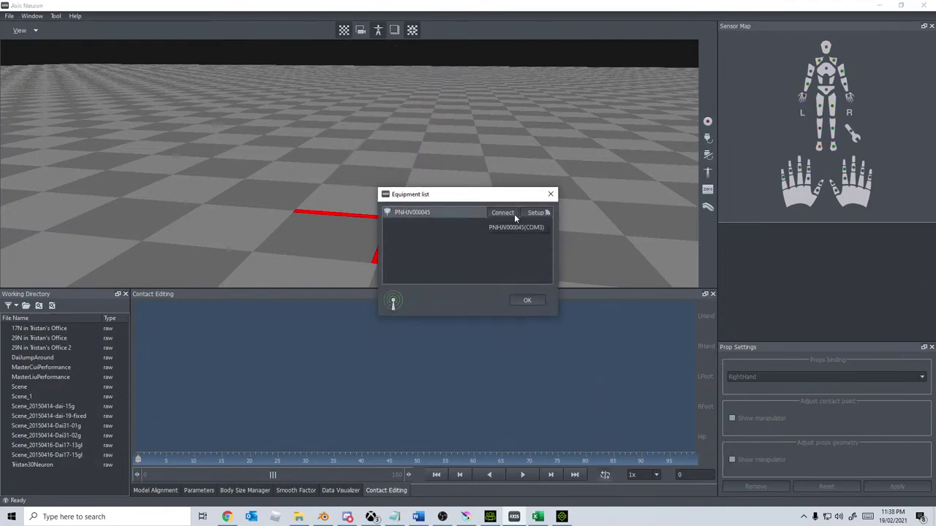
Step: Connect the listed mocap hub, then disconnect and reconnect it from the Equipment list
{"action": "left_click", "coordinate": [512, 213]}
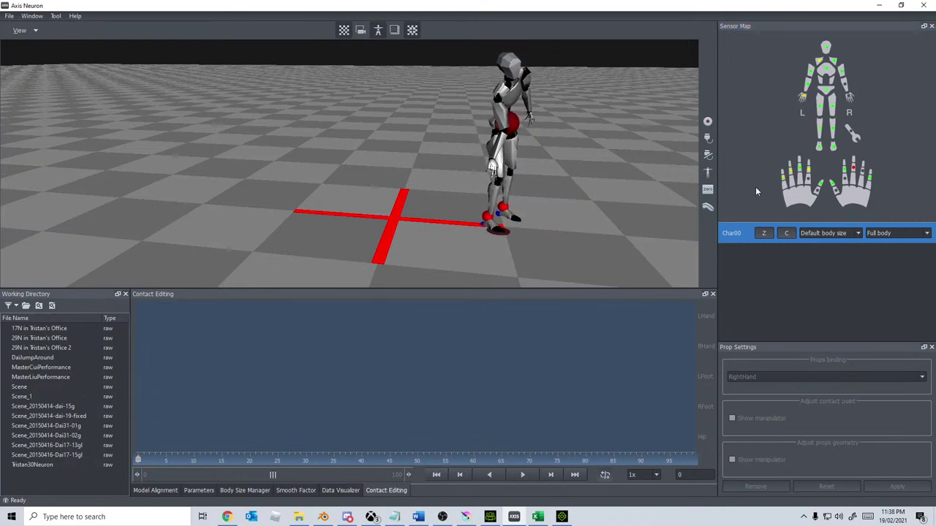
{"action": "left_click", "coordinate": [711, 137]}
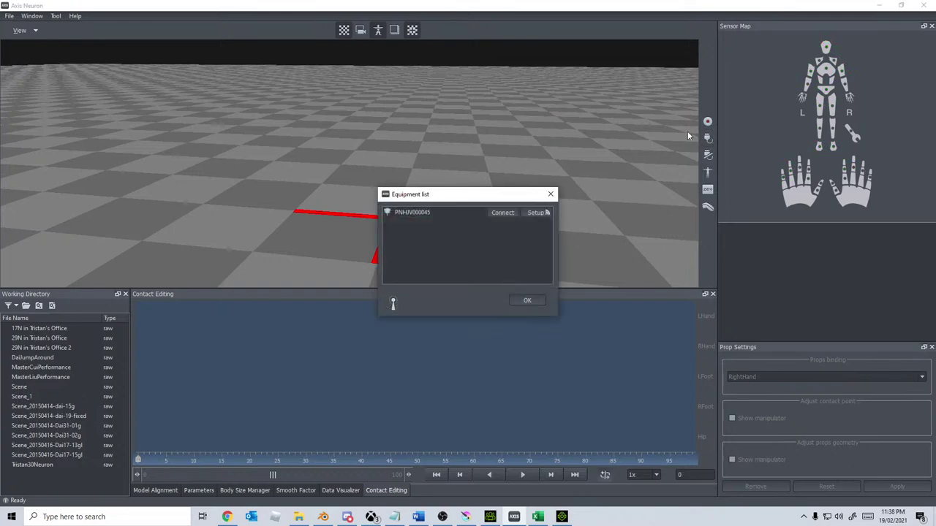
{"action": "left_click", "coordinate": [493, 212]}
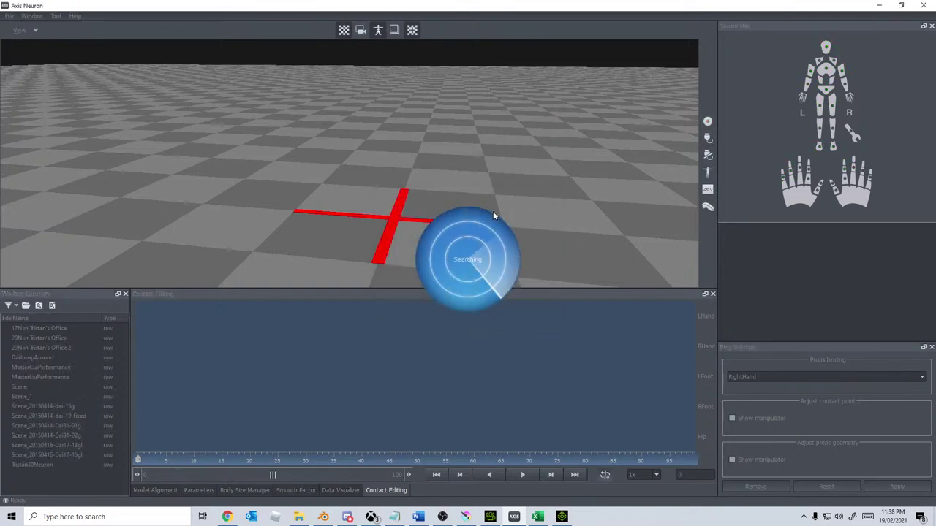
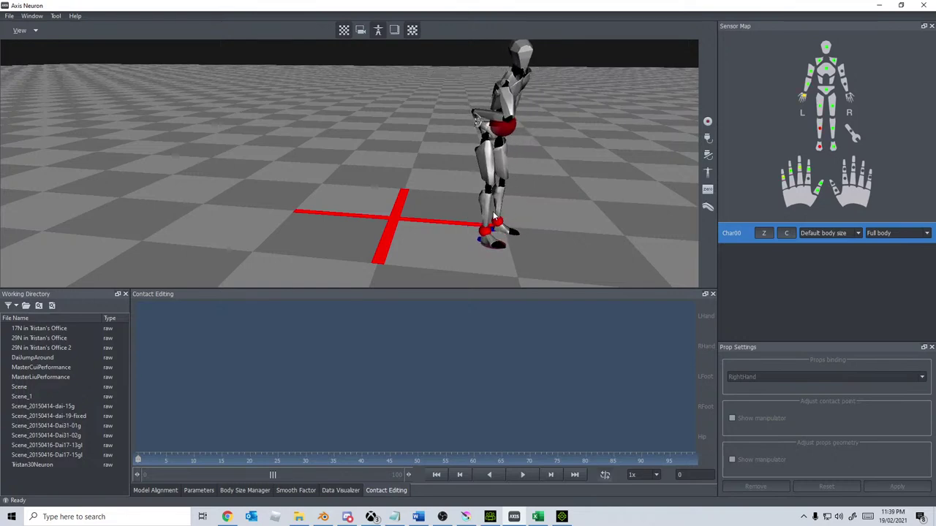
Step: Disconnect and reconnect the motion-capture suit from Axis Neuron's Equipment list
{"action": "left_click", "coordinate": [707, 139]}
{"action": "left_click", "coordinate": [707, 139]}
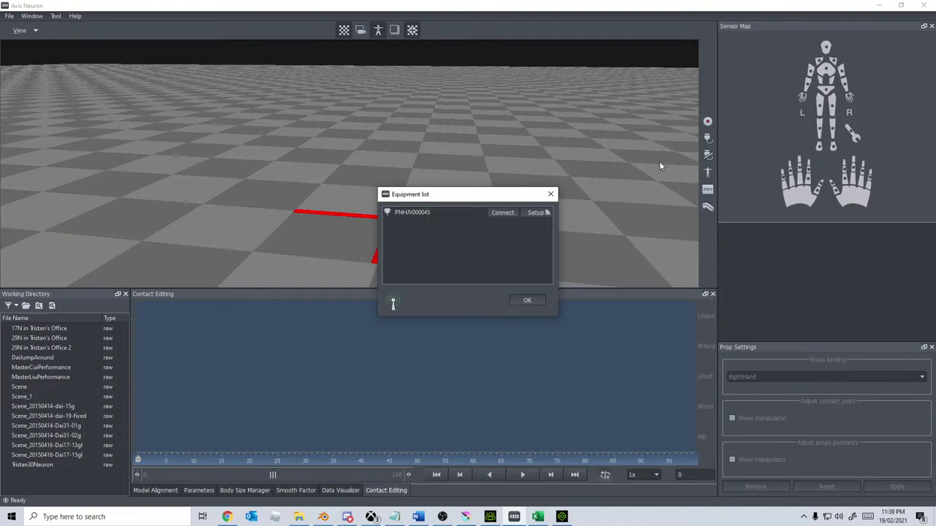
{"action": "left_click", "coordinate": [527, 213]}
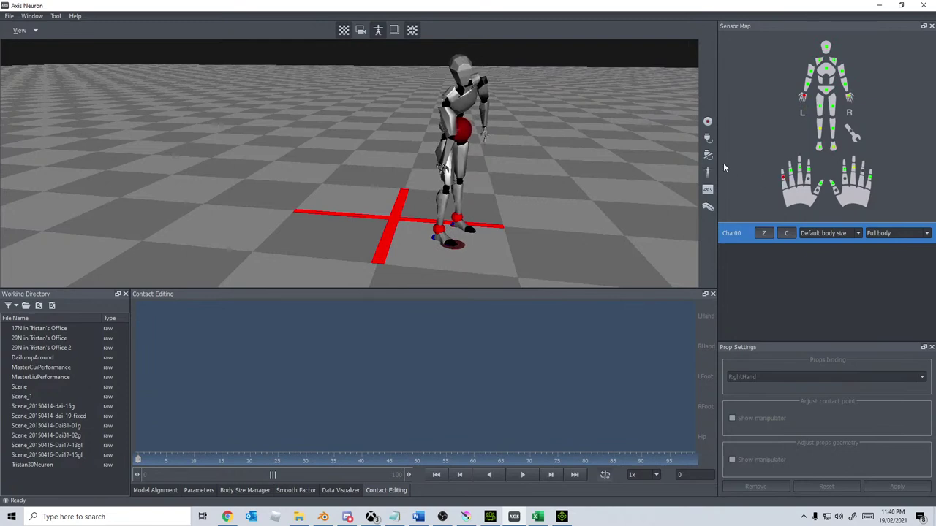
Step: Recalibrate the suit's posture with the A/T/S poses, then switch to iClone 7
{"action": "left_click", "coordinate": [708, 139]}
{"action": "left_click", "coordinate": [530, 301]}
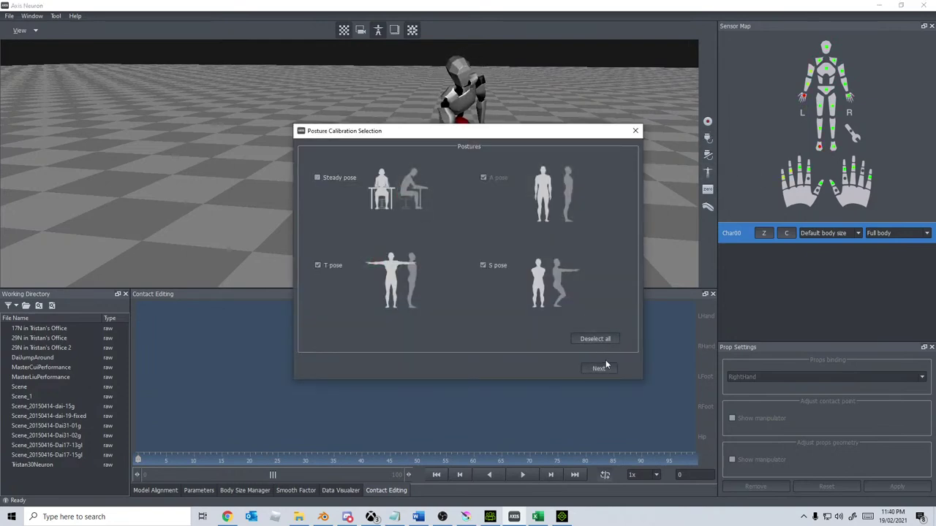
{"action": "left_click", "coordinate": [603, 368]}
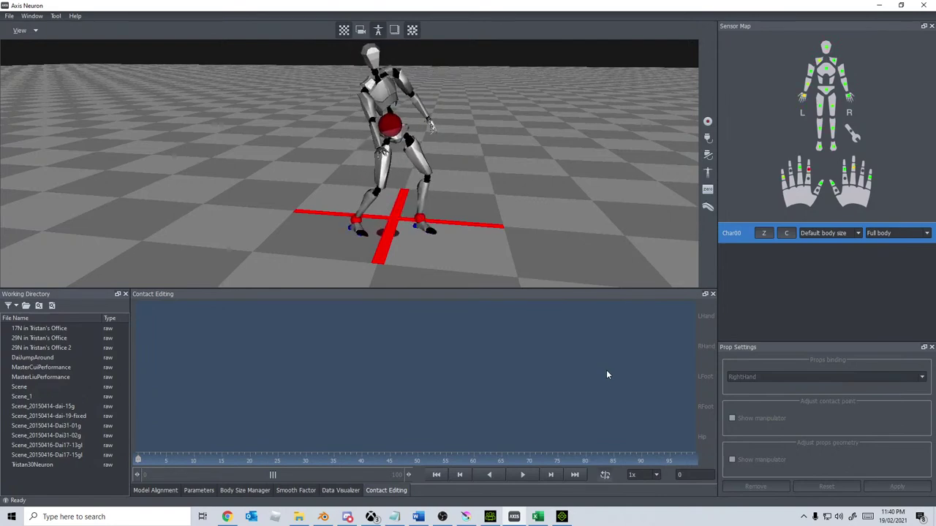
{"action": "left_click", "coordinate": [562, 517]}
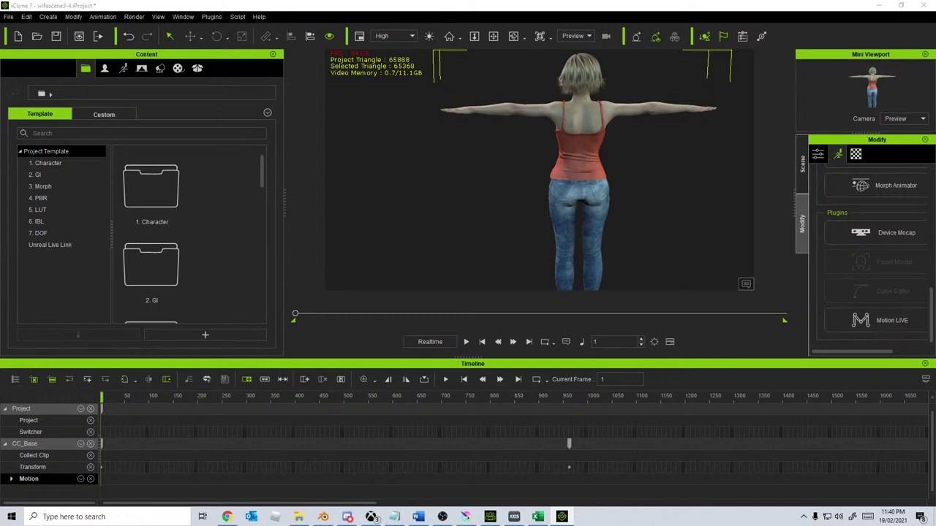
Step: Delete the character's motion clip from the timeline and rewind the playhead to frame 1
{"action": "key", "text": "space"}
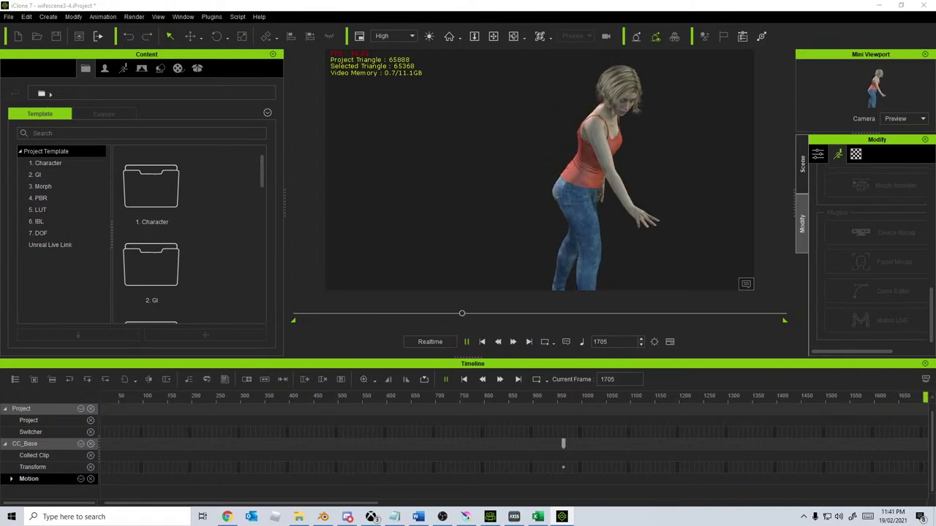
{"action": "left_click", "coordinate": [420, 479]}
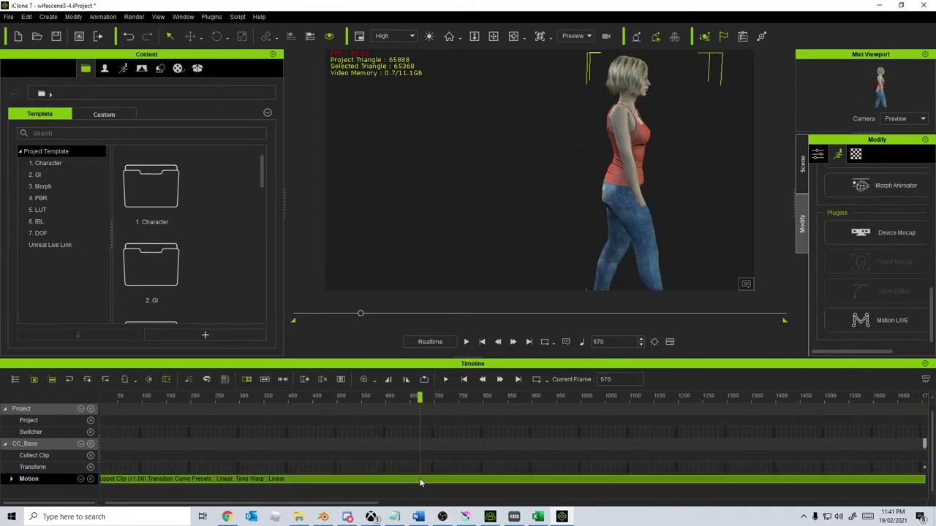
{"action": "key", "text": "Delete"}
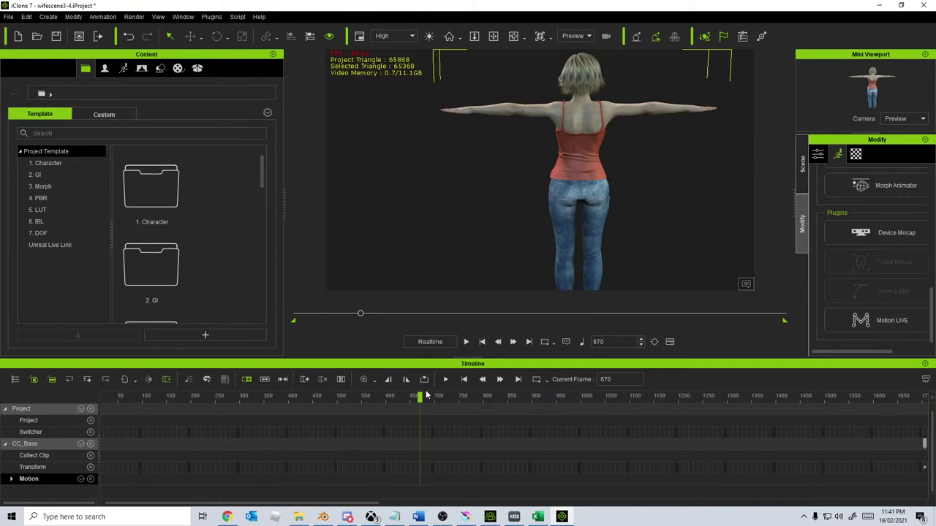
{"action": "left_click_drag", "start_coordinate": [359, 400], "coordinate": [100, 398]}
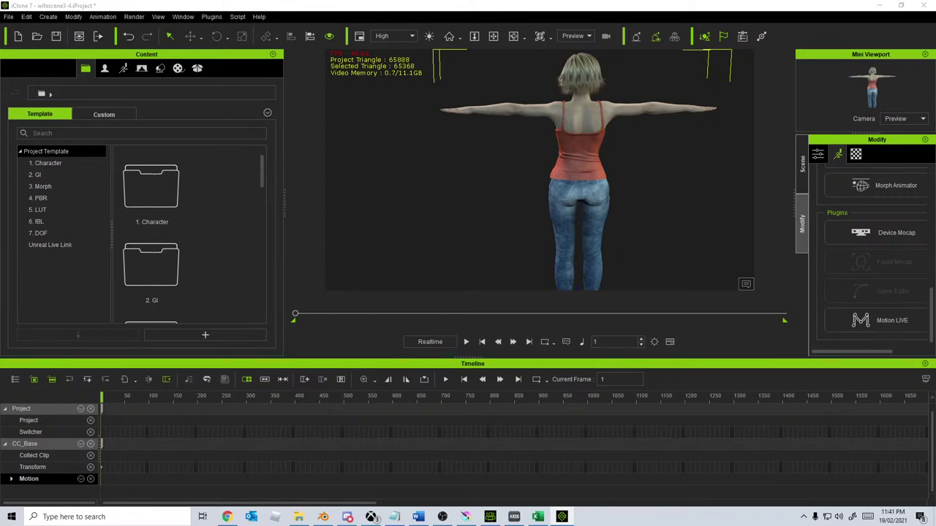
Step: Play the timeline to capture a new live motion take running to frame 1918
{"action": "key", "text": "space"}
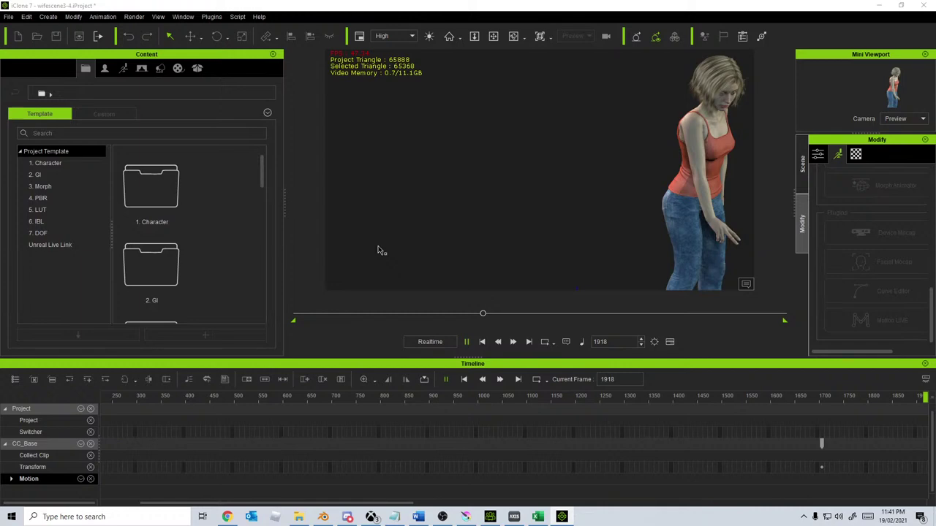
Step: Save the current project, then save it again as wifescene7.iProject
{"action": "left_click", "coordinate": [8, 17]}
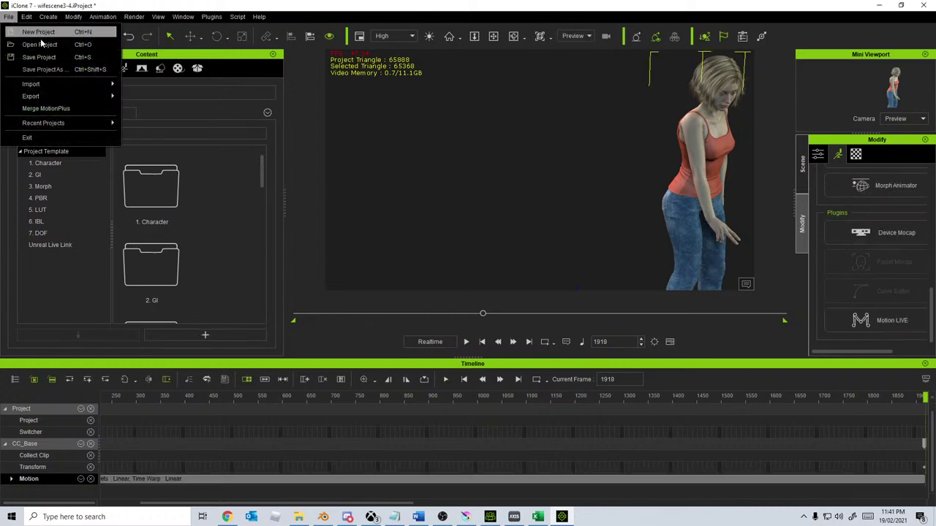
{"action": "left_click", "coordinate": [37, 47]}
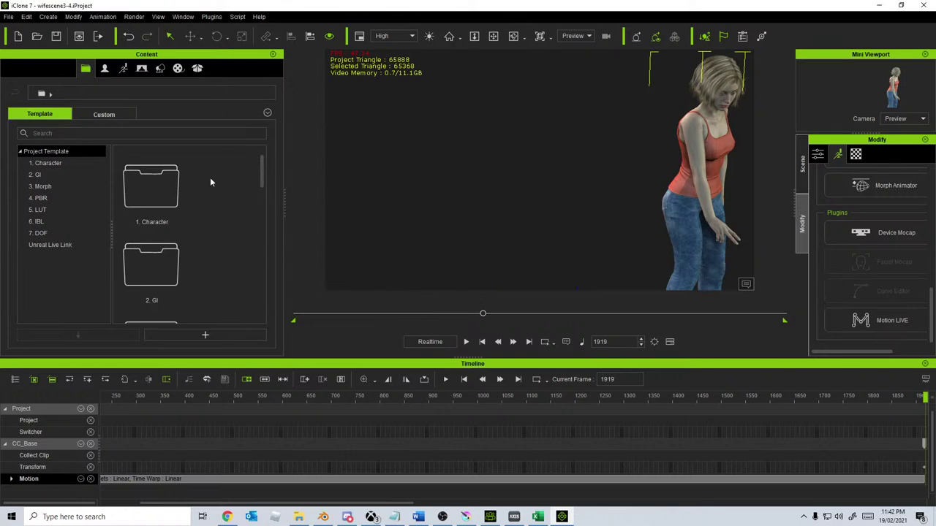
{"action": "left_click", "coordinate": [8, 16]}
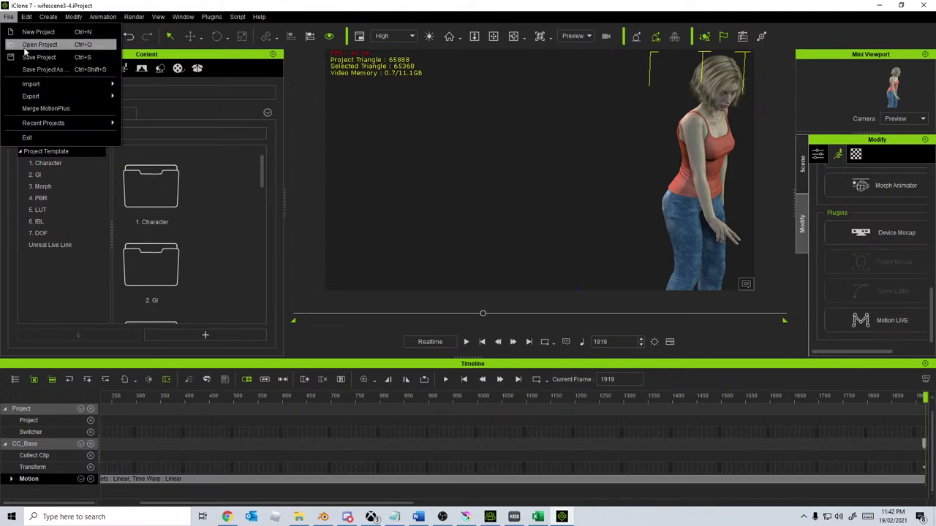
{"action": "left_click", "coordinate": [36, 69]}
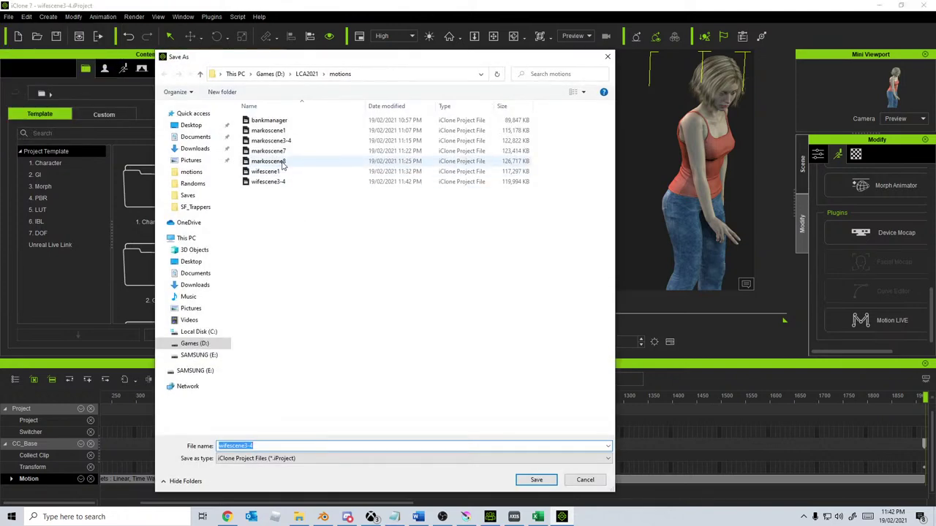
{"action": "key", "text": "BackSpace"}
{"action": "key", "text": "BackSpace"}
{"action": "key", "text": "BackSpace"}
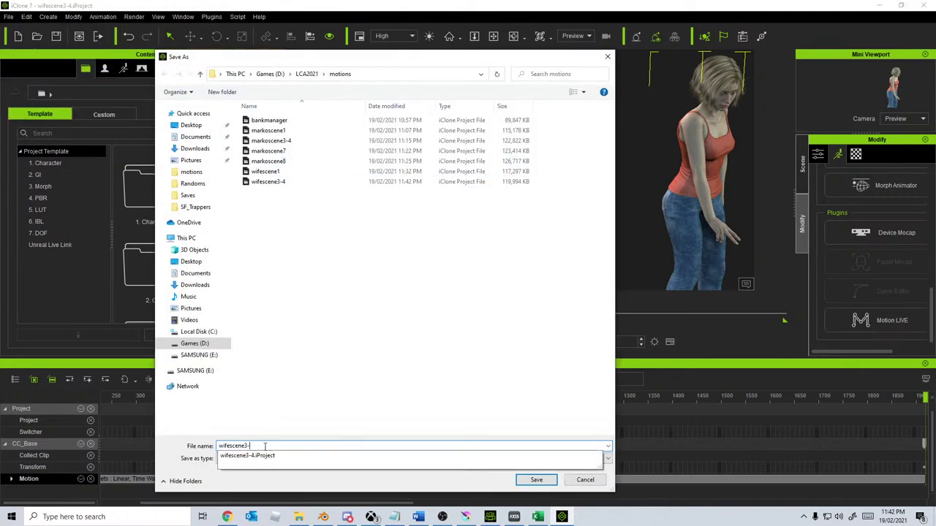
{"action": "type", "text": "7"}
{"action": "key", "text": "Return"}
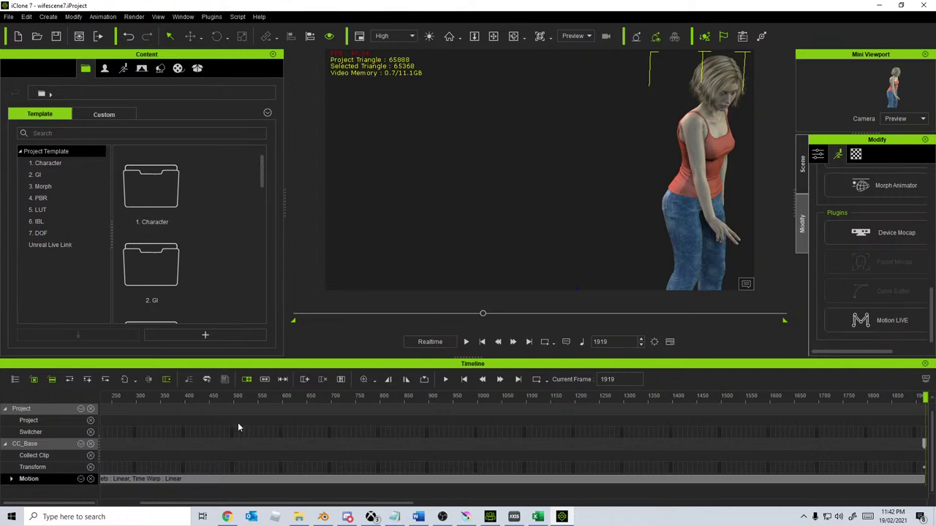
Step: Delete the old motion clip, rewind to frame 1 and record a fresh take
{"action": "left_click", "coordinate": [359, 477]}
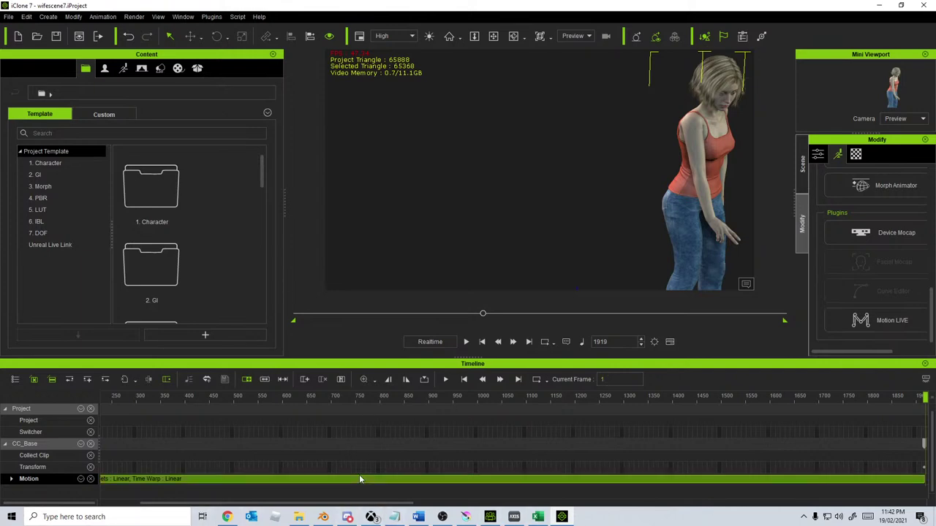
{"action": "key", "text": "Delete"}
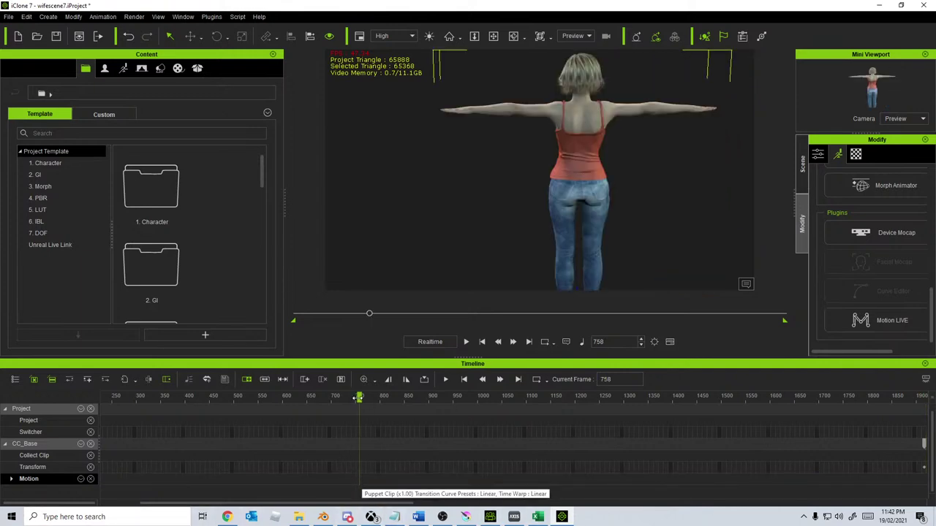
{"action": "left_click_drag", "start_coordinate": [359, 398], "coordinate": [21, 415]}
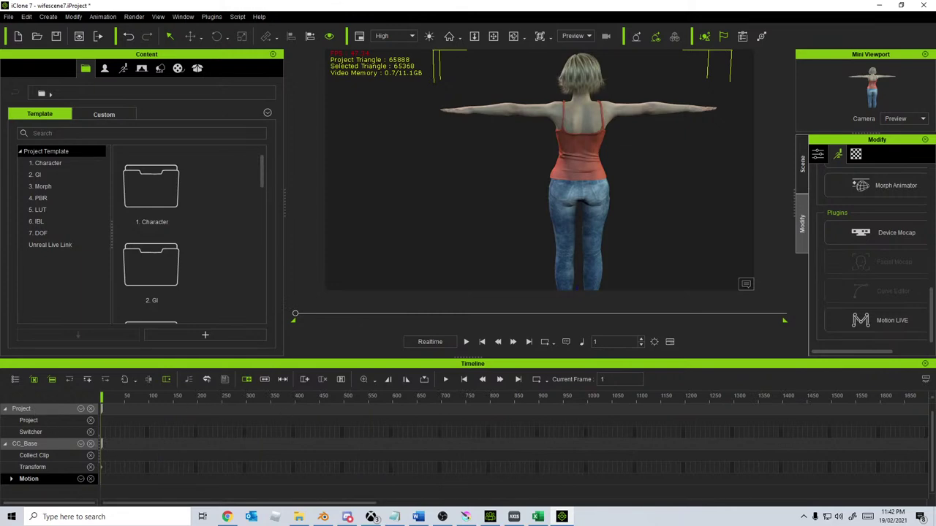
{"action": "key", "text": "space"}
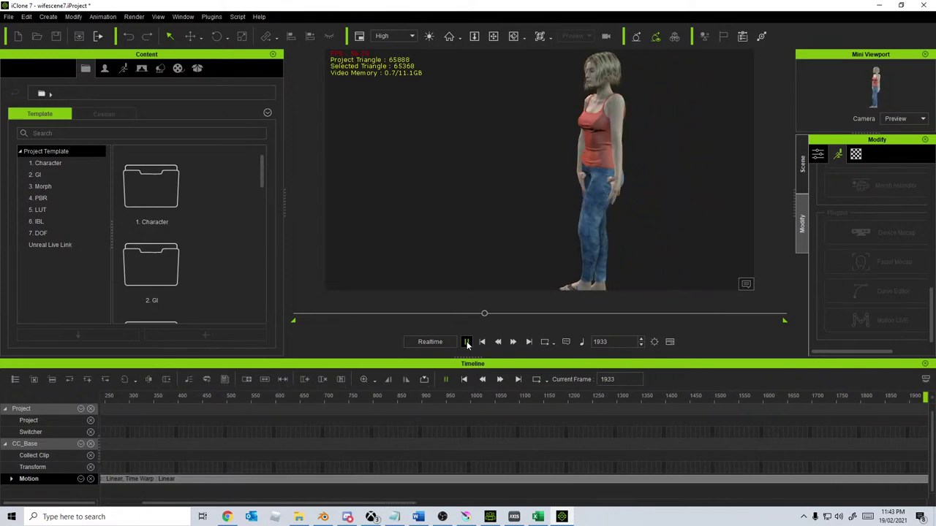
Step: Stop playback and save the project over the existing wifescene3-4.iProject file
{"action": "left_click", "coordinate": [466, 342]}
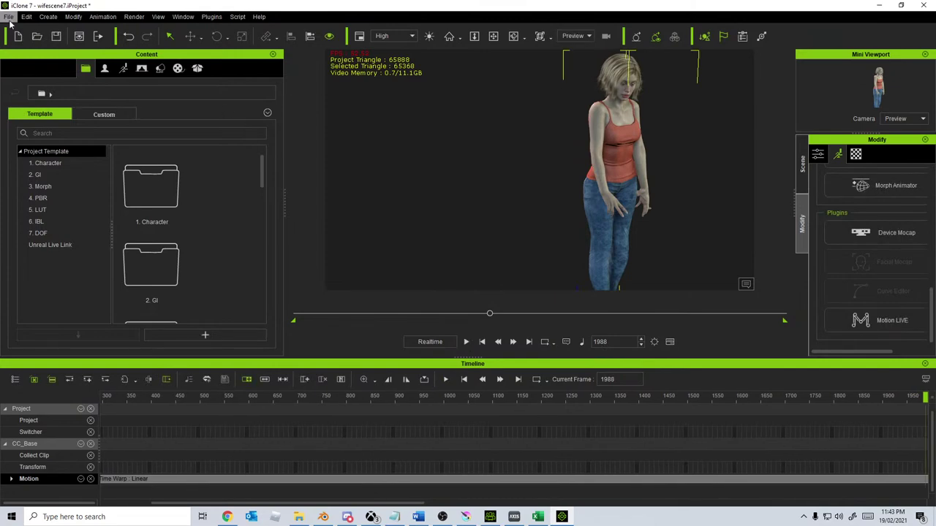
{"action": "left_click", "coordinate": [9, 17]}
{"action": "left_click", "coordinate": [44, 73]}
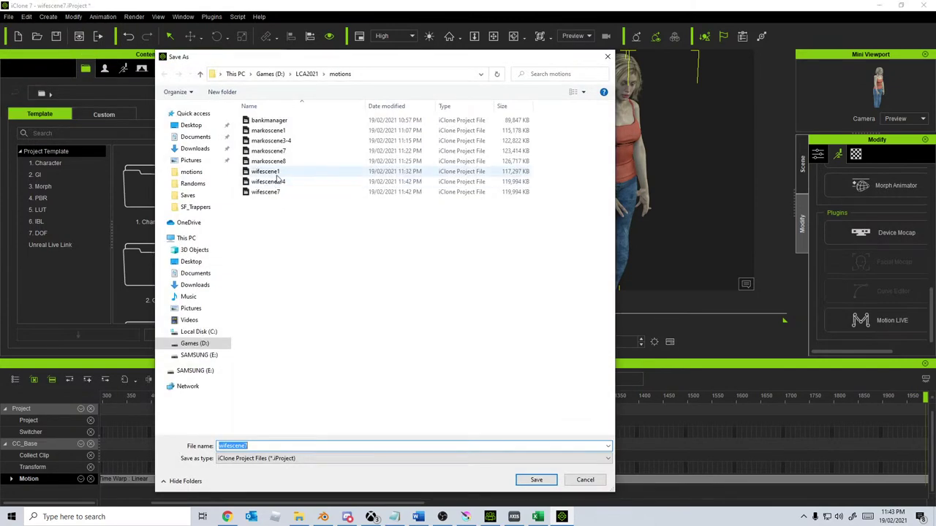
{"action": "left_click", "coordinate": [276, 181]}
{"action": "left_click", "coordinate": [536, 480]}
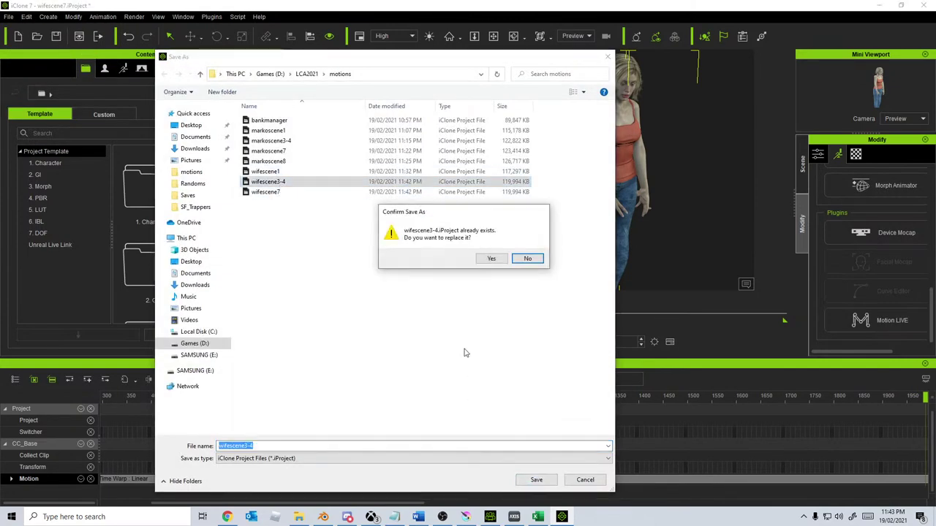
{"action": "left_click", "coordinate": [491, 259]}
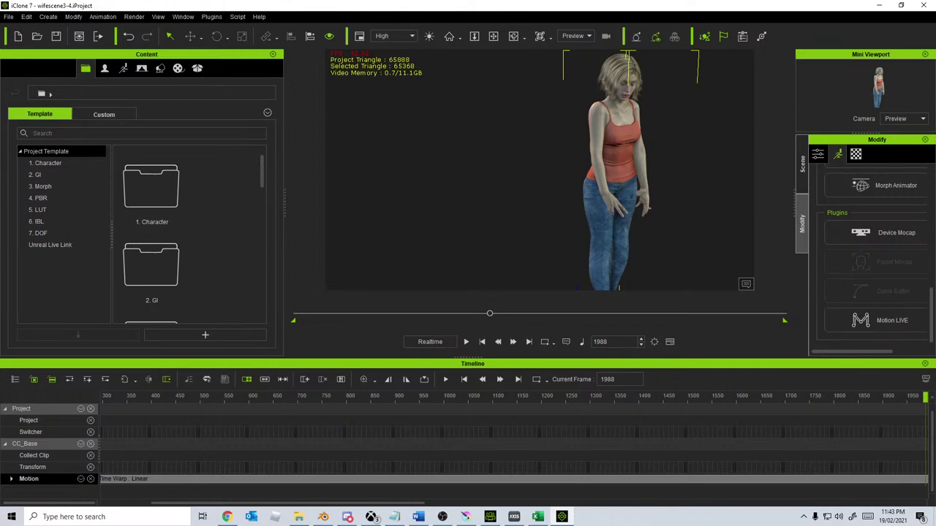
{"action": "left_click", "coordinate": [252, 480]}
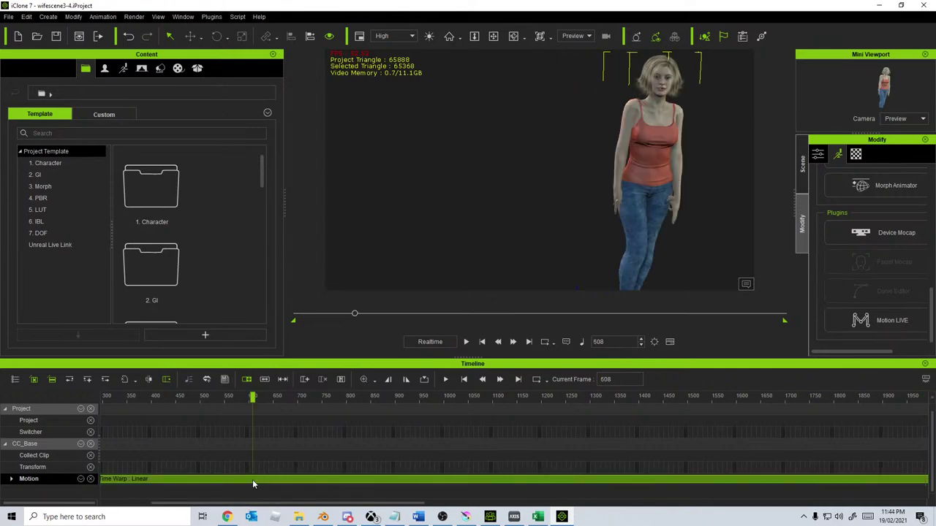
Step: Delete the motion clip, jump to the first frame and play back another live take
{"action": "key", "text": "Delete"}
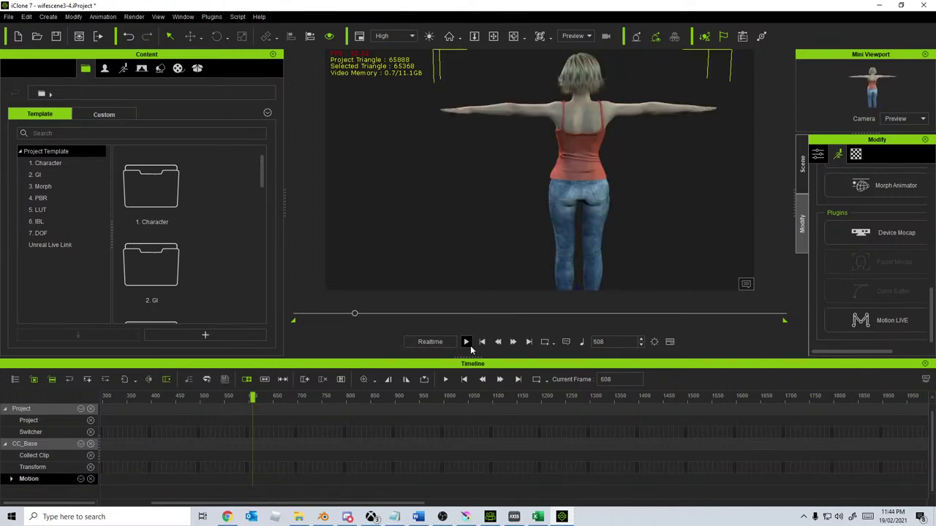
{"action": "key", "text": "Home"}
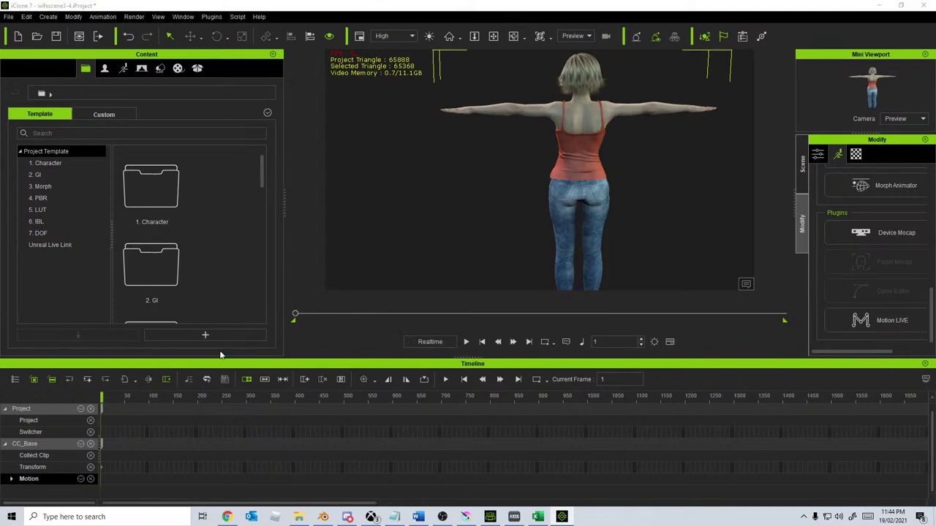
{"action": "key", "text": "space"}
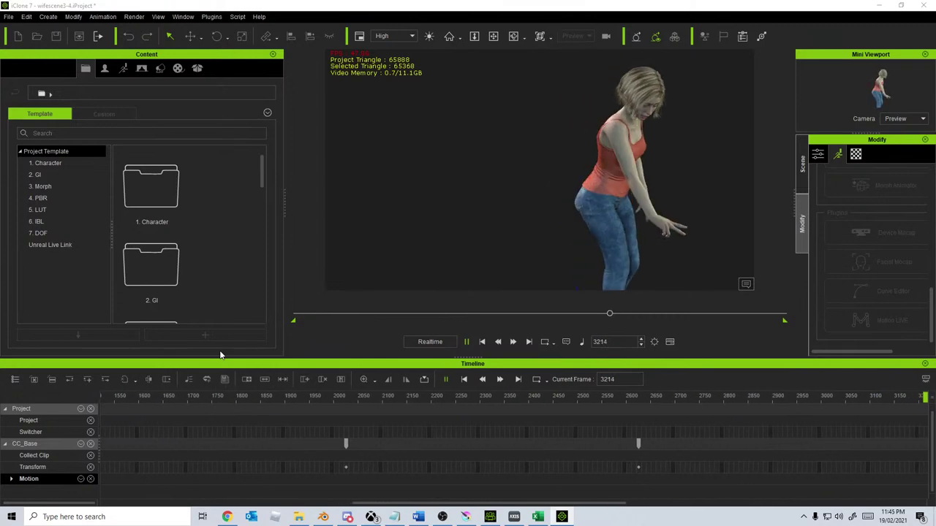
{"action": "left_click", "coordinate": [481, 342]}
{"action": "left_click", "coordinate": [467, 342]}
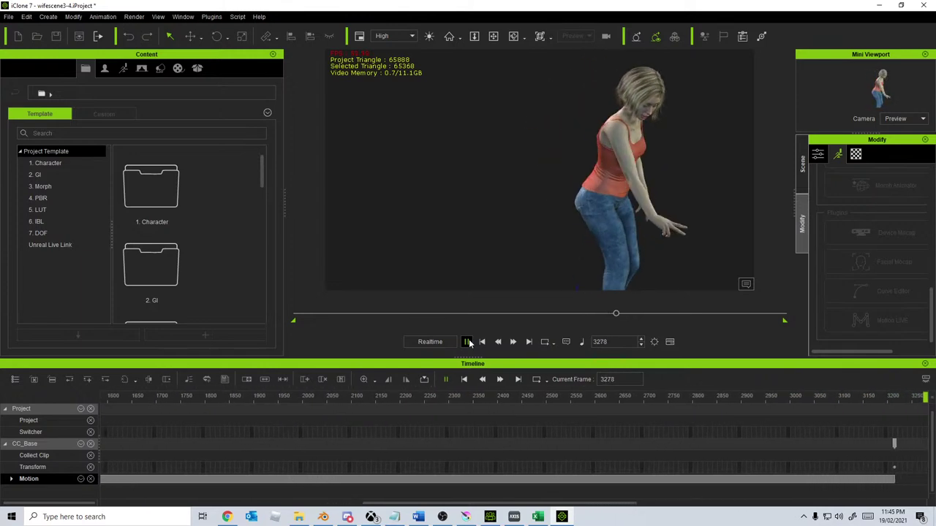
Step: Stop the animation playback at frame 3397
{"action": "left_click", "coordinate": [466, 341]}
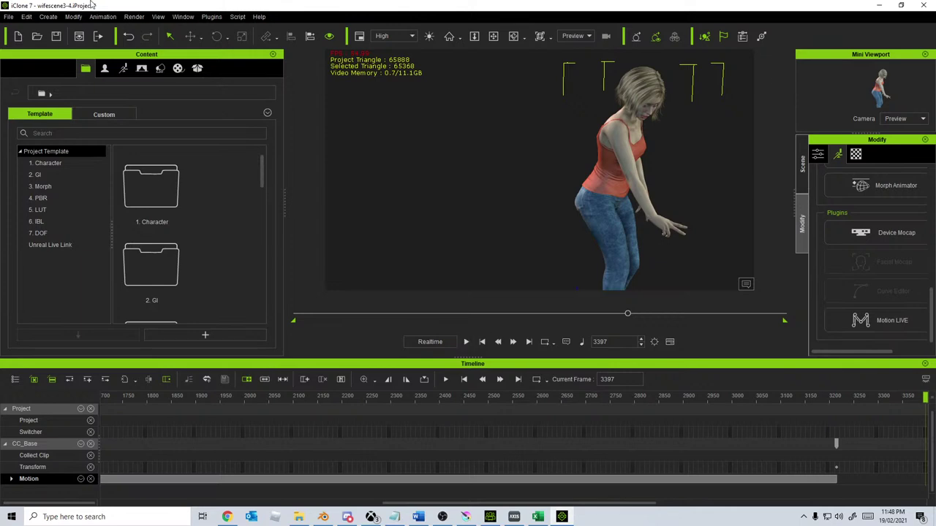
Step: Save the project under the new file name wifescene8.iProject
{"action": "left_click", "coordinate": [8, 16]}
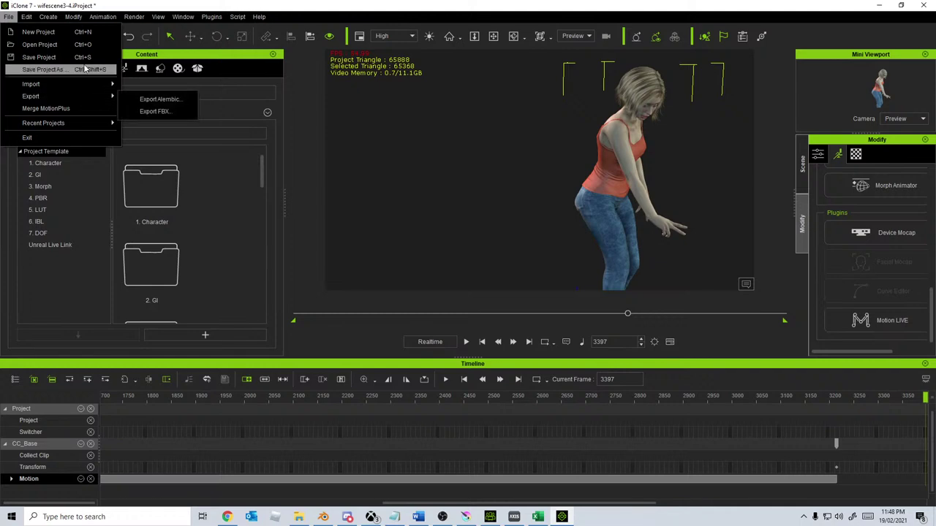
{"action": "left_click", "coordinate": [43, 68]}
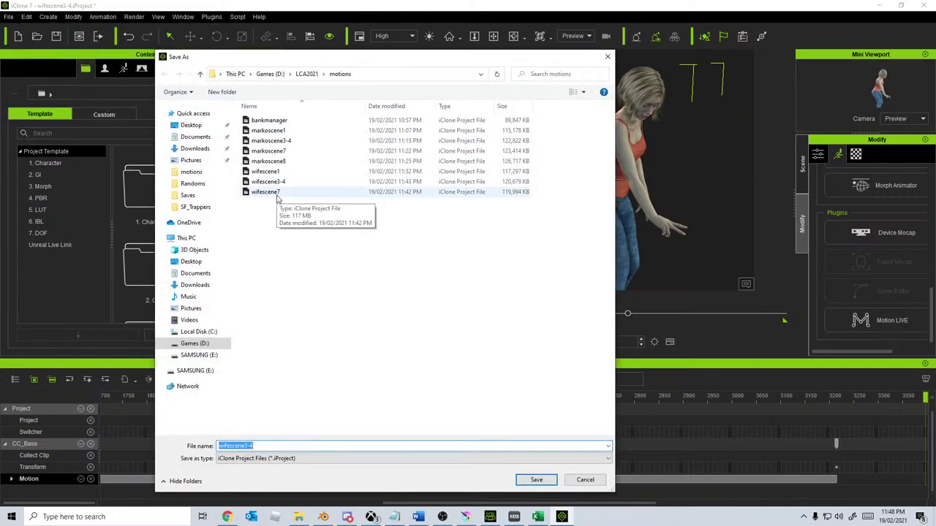
{"action": "left_click", "coordinate": [277, 197]}
{"action": "left_click", "coordinate": [277, 447]}
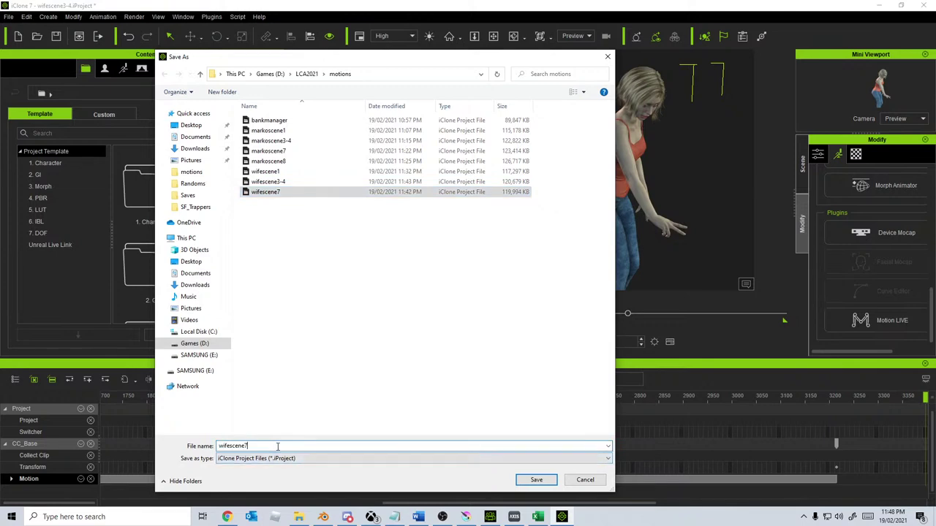
{"action": "key", "text": "BackSpace"}
{"action": "type", "text": "8"}
{"action": "left_click", "coordinate": [541, 480]}
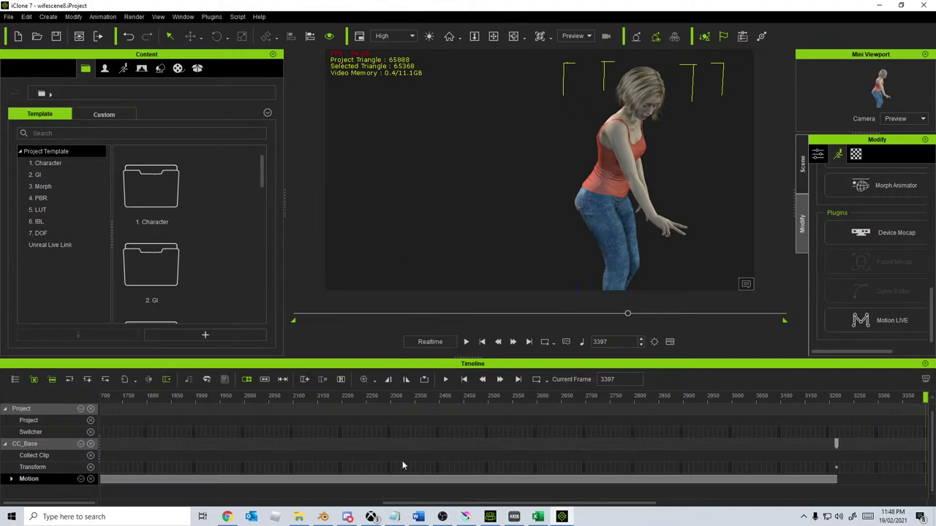
Step: Switch to Blender and frame the house scene through the scene camera
{"action": "left_click", "coordinate": [323, 517]}
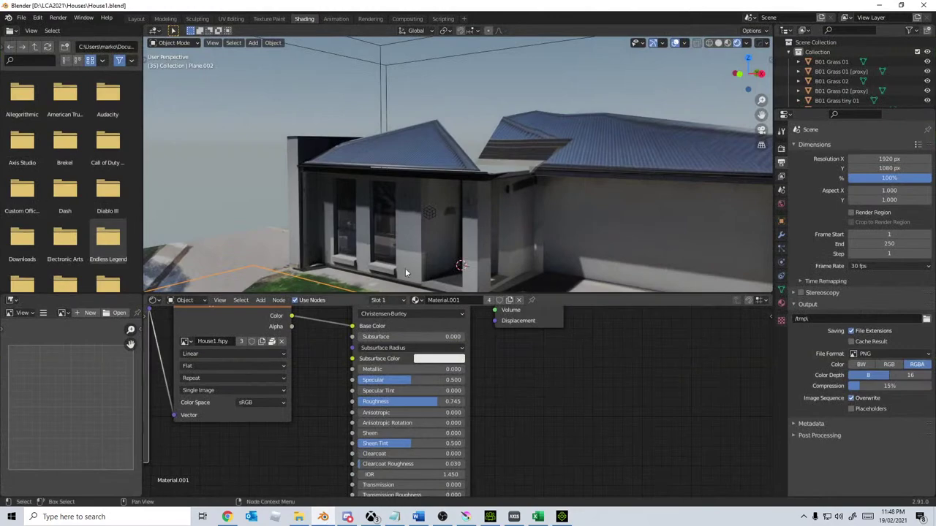
{"action": "middle_click_drag", "start_coordinate": [462, 223], "coordinate": [487, 201]}
{"action": "left_click", "coordinate": [353, 195]}
{"action": "key", "text": "Home"}
{"action": "scroll", "coordinate": [504, 192], "scroll_direction": "up", "scroll_amount": 4}
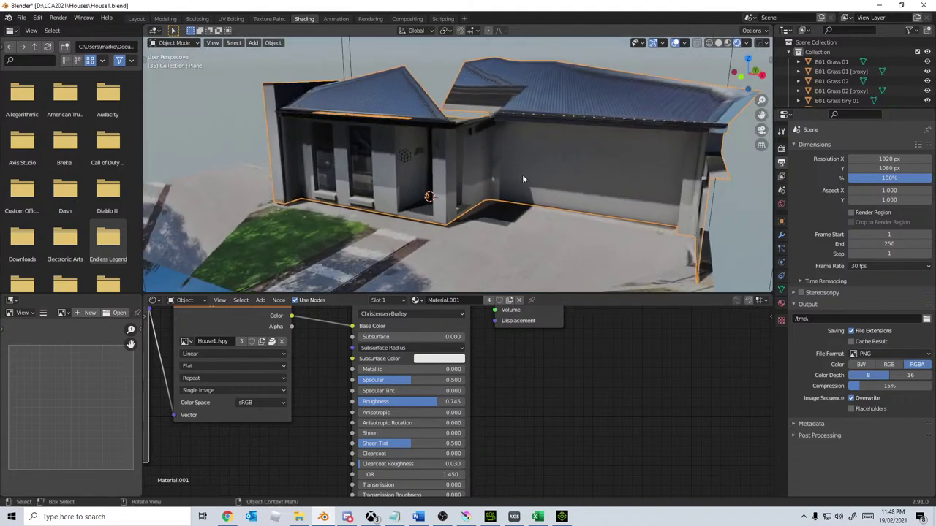
{"action": "key", "text": "KP_0"}
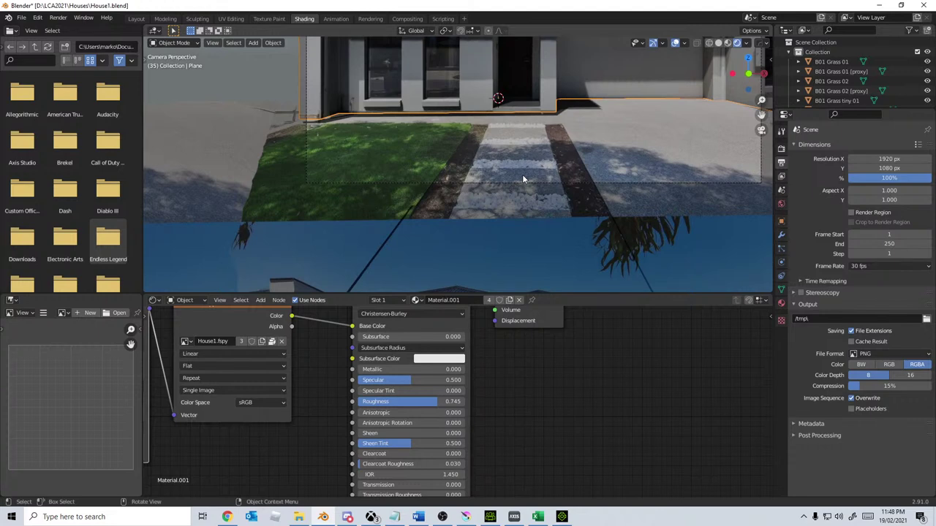
{"action": "key", "text": "Home"}
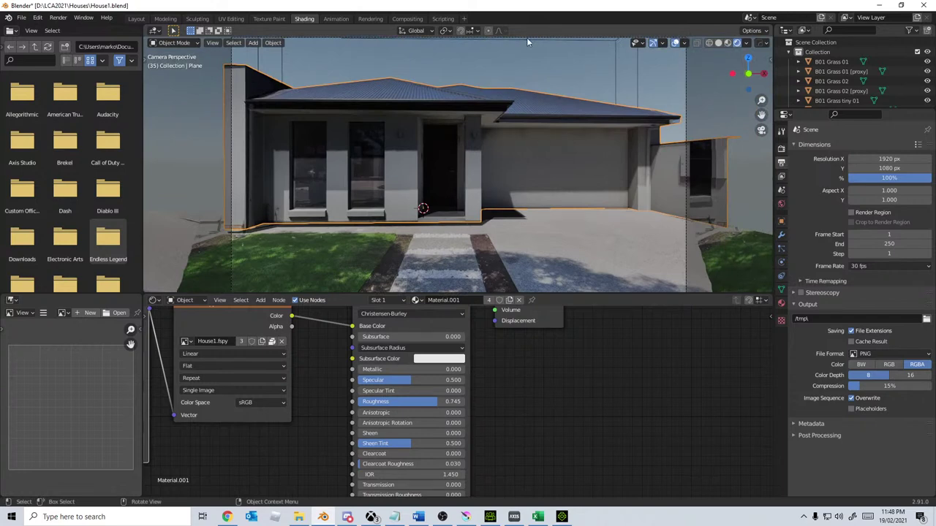
Step: Make the Blender window fullscreen using the F3 command search
{"action": "key", "text": "F3"}
{"action": "type", "text": "u"}
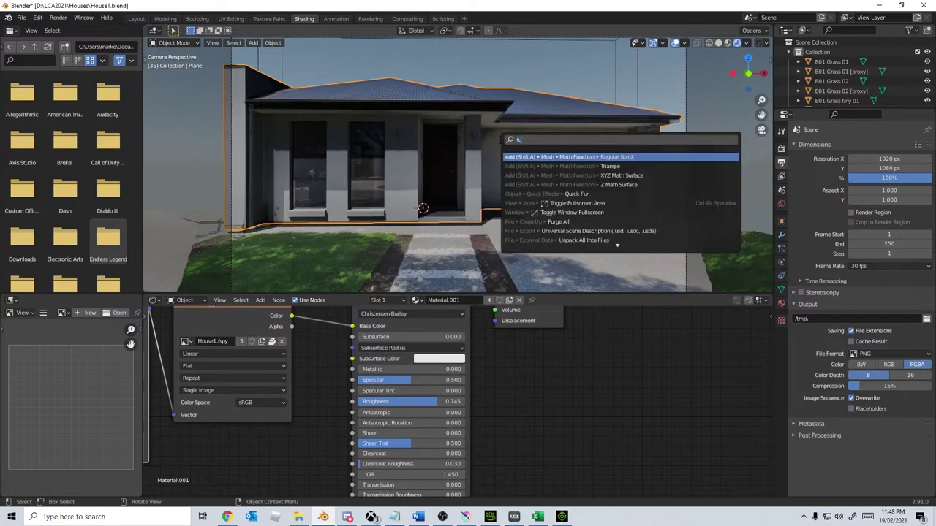
{"action": "type", "text": "ll"}
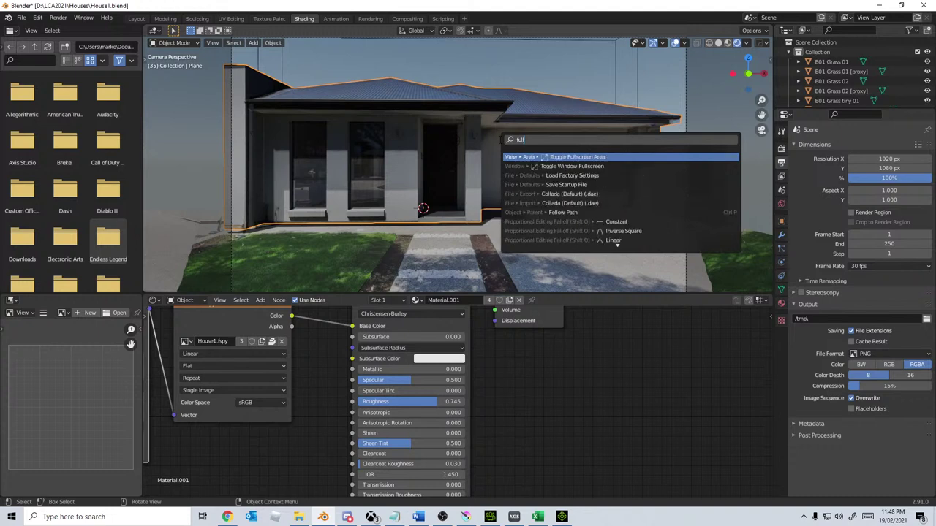
{"action": "key", "text": "Down"}
{"action": "key", "text": "Return"}
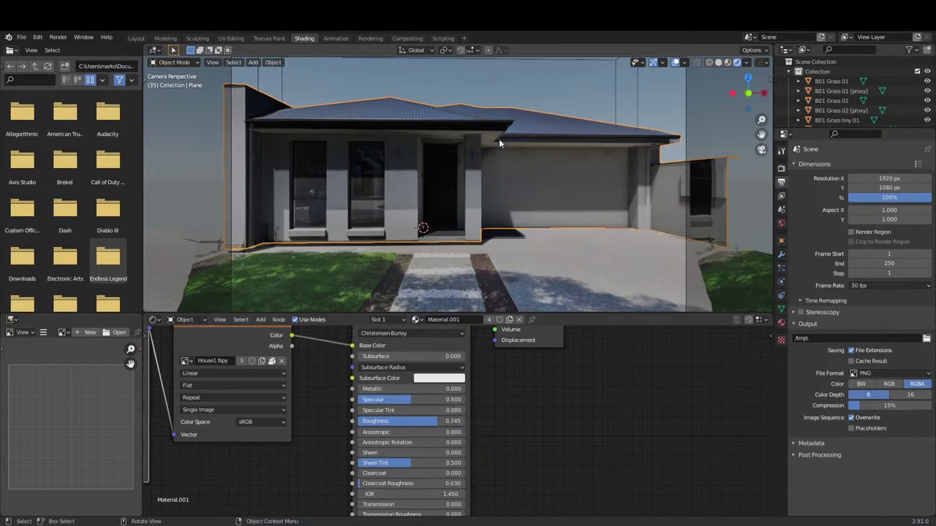
Step: Return to camera view, select the lawn plane Plane.002, and render frame 35 with F12
{"action": "middle_click_drag", "start_coordinate": [488, 212], "coordinate": [400, 253]}
{"action": "middle_click_drag", "start_coordinate": [428, 242], "coordinate": [515, 222]}
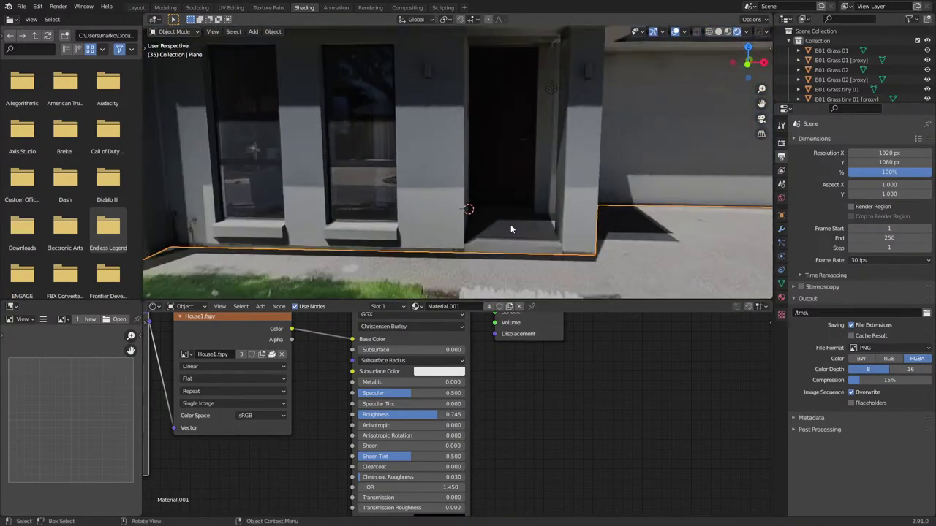
{"action": "key", "text": "KP_0"}
{"action": "scroll", "coordinate": [515, 212], "scroll_direction": "up", "scroll_amount": 2}
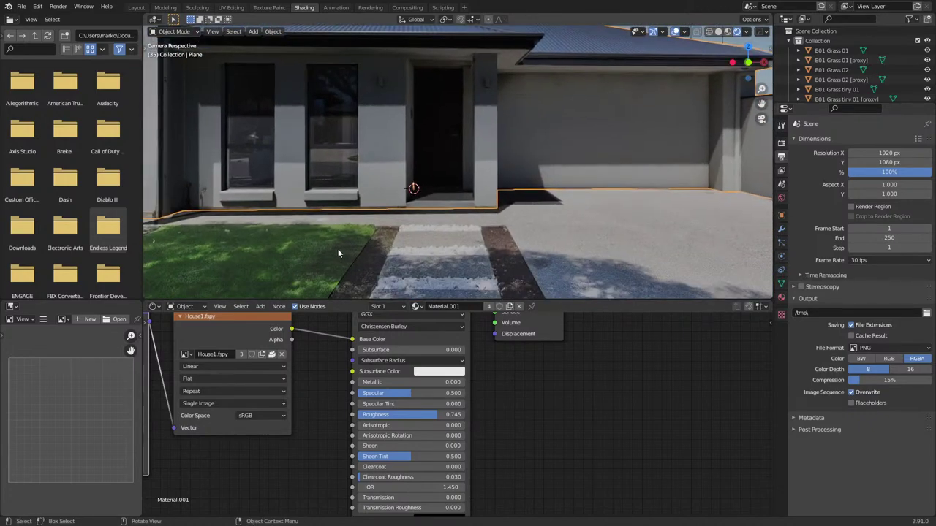
{"action": "middle_click_drag", "start_coordinate": [327, 246], "coordinate": [395, 244]}
{"action": "left_click", "coordinate": [414, 226]}
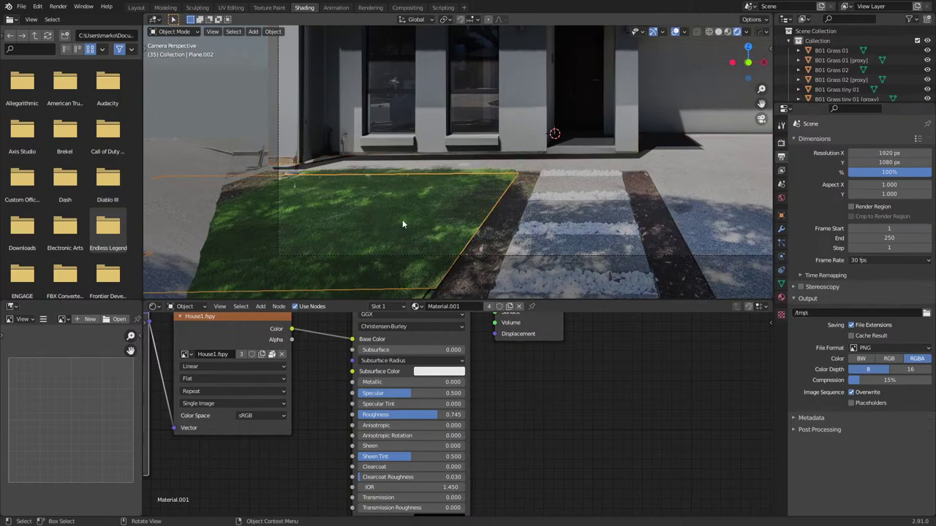
{"action": "key", "text": "F12"}
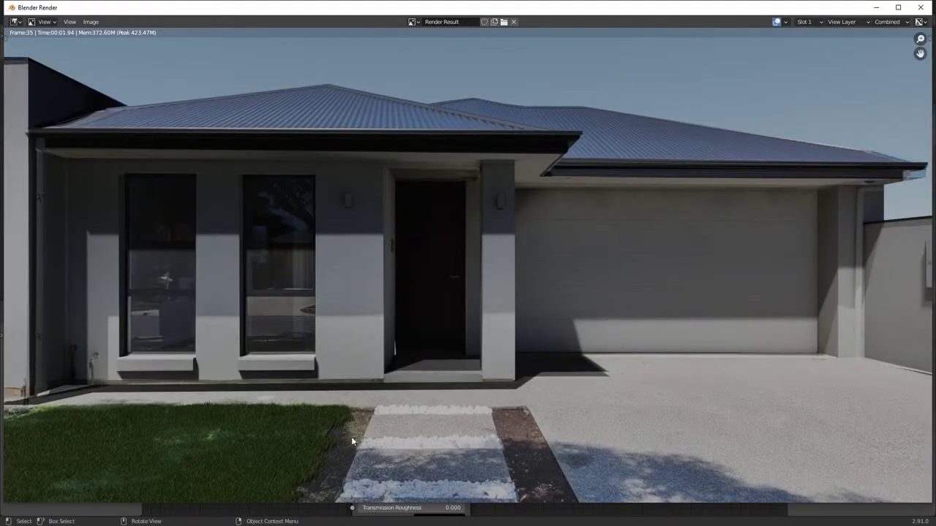
Step: Zoom out so the rendered house image fits the Render window
{"action": "scroll", "coordinate": [343, 444], "scroll_direction": "down", "scroll_amount": 1}
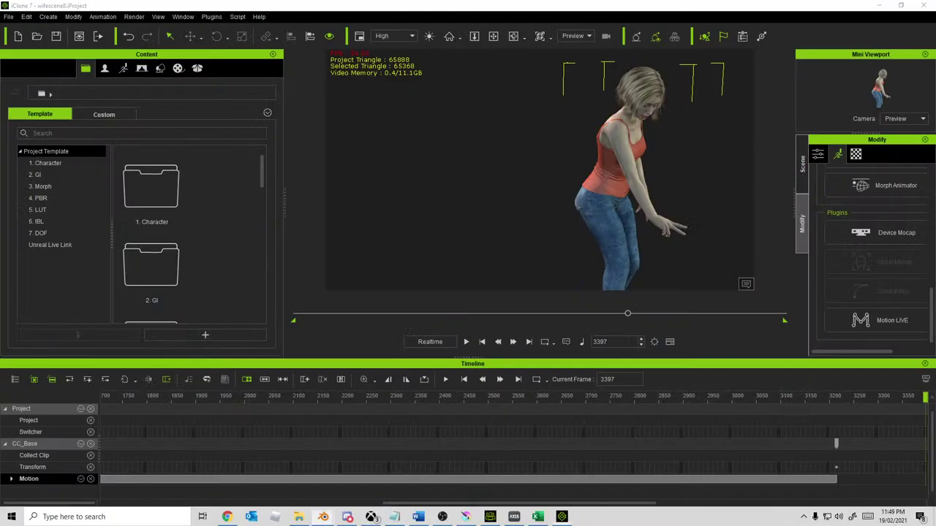
Step: Confirm the Motion LIVE prompt, close Axis Neuron, and switch back to Blender
{"action": "left_click", "coordinate": [442, 291]}
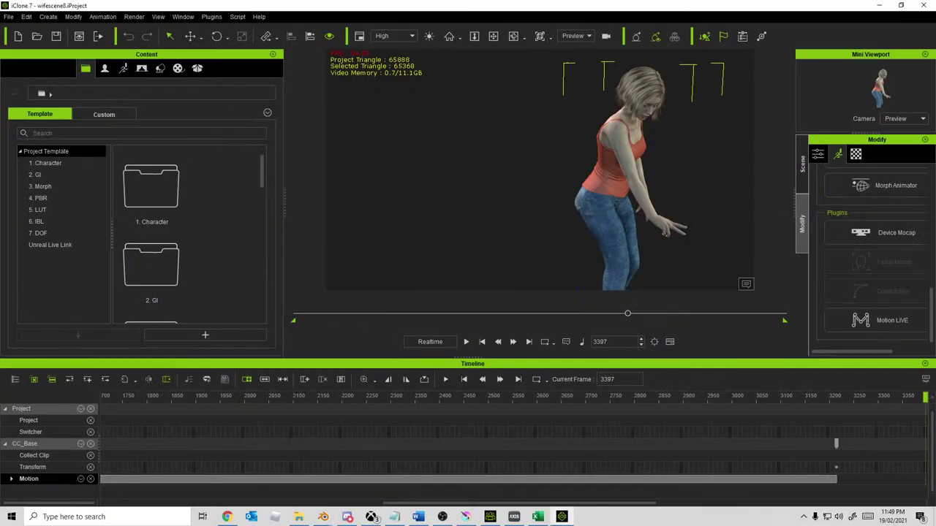
{"action": "key", "text": "alt+Tab"}
{"action": "key", "text": "alt+F4"}
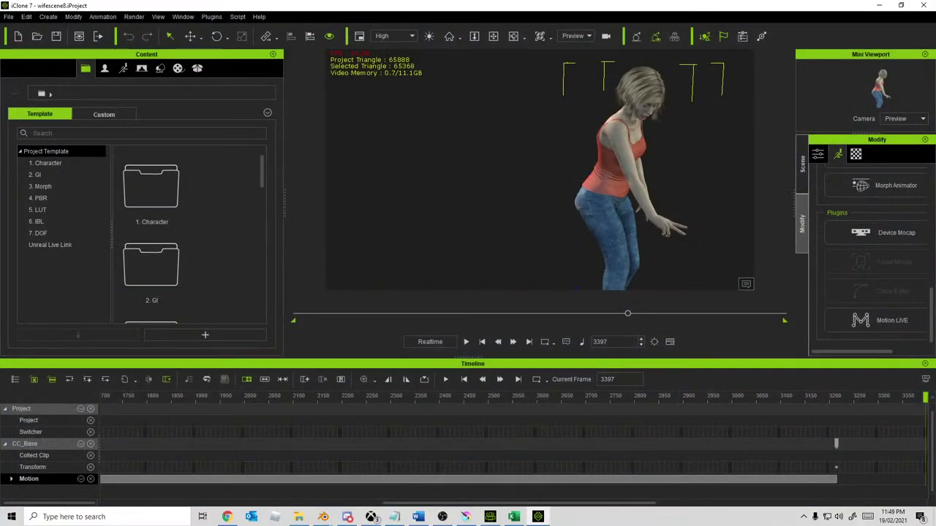
{"action": "key", "text": "alt+Tab"}
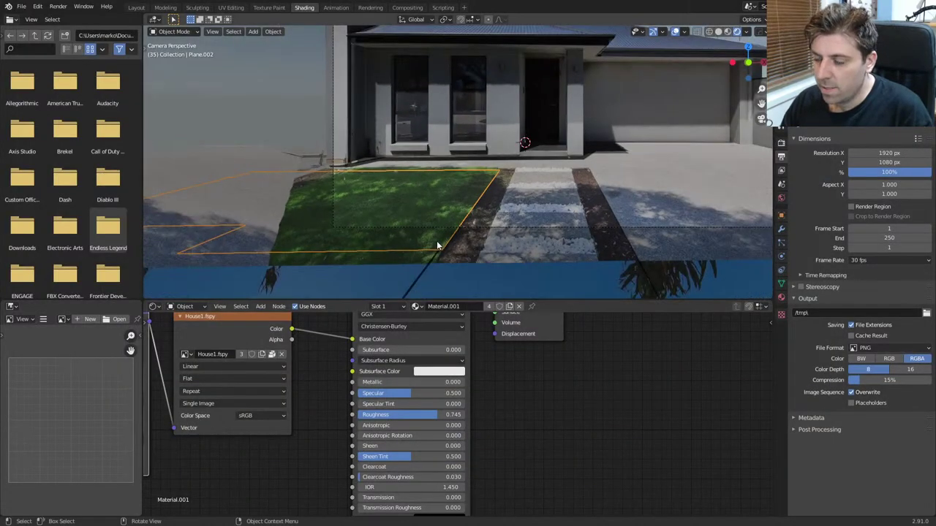
Step: Zoom out on the scene and save House1.blend
{"action": "mouse_move", "coordinate": [437, 232]}
{"action": "middle_mouse_down"}
{"action": "mouse_move", "coordinate": [436, 223]}
{"action": "mouse_move", "coordinate": [428, 243]}
{"action": "middle_mouse_up"}
{"action": "scroll", "coordinate": [436, 223], "scroll_direction": "down", "scroll_amount": 3}
{"action": "key", "text": "ctrl+s"}
Step: Open the House2.blend scene from the File menu
{"action": "left_click", "coordinate": [21, 6]}
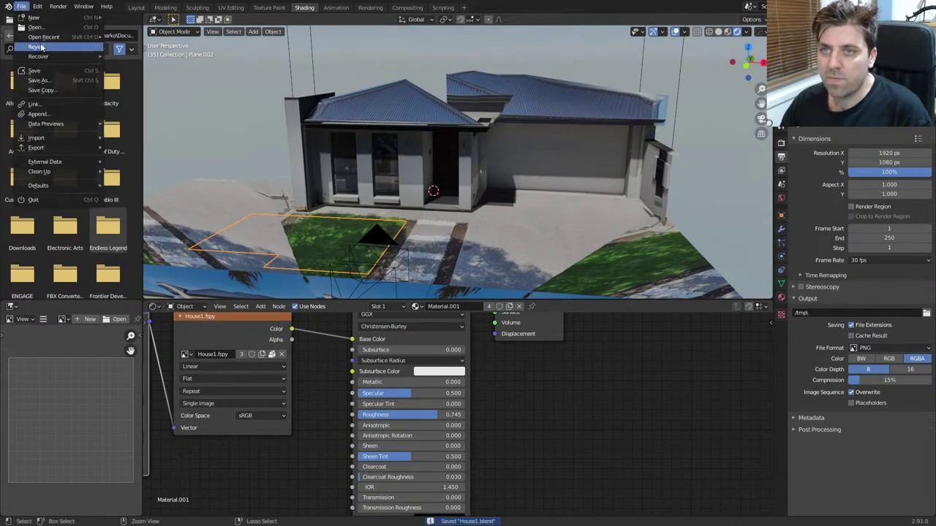
{"action": "mouse_move", "coordinate": [63, 38]}
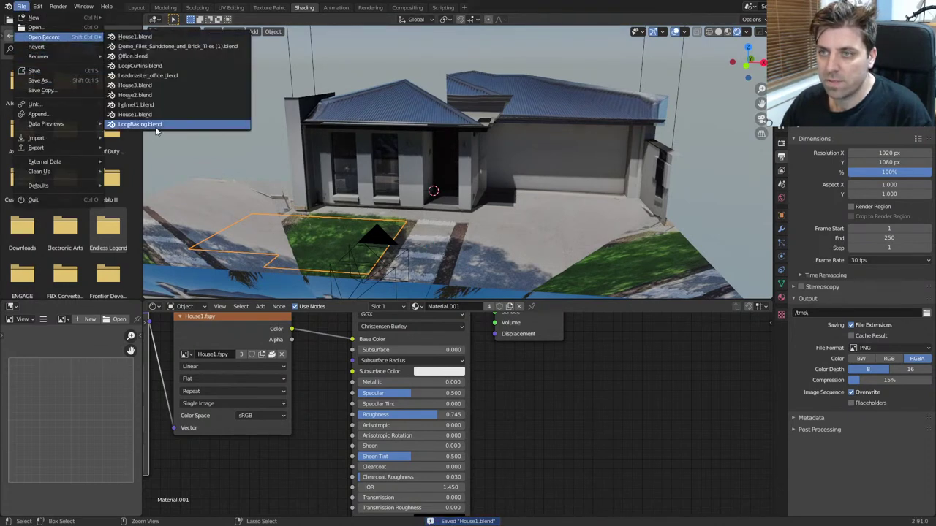
{"action": "left_click", "coordinate": [34, 27]}
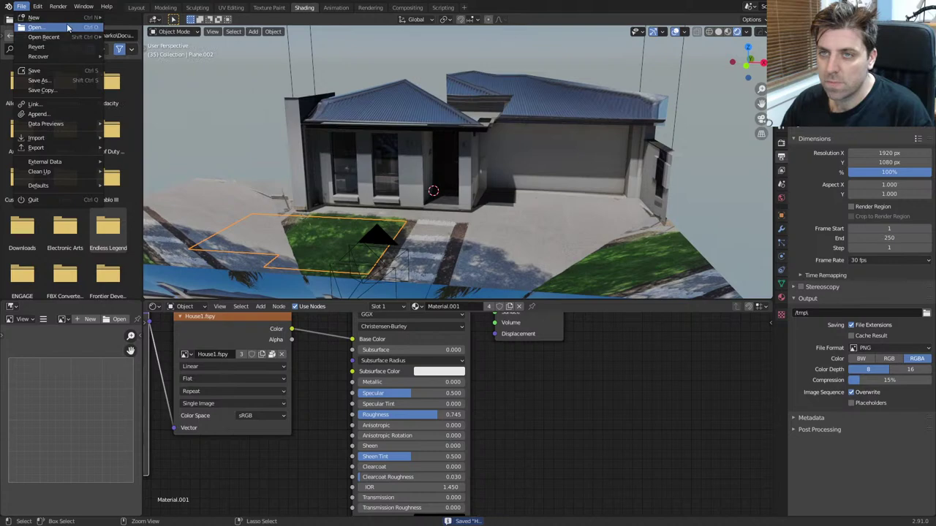
{"action": "double_click", "coordinate": [363, 147]}
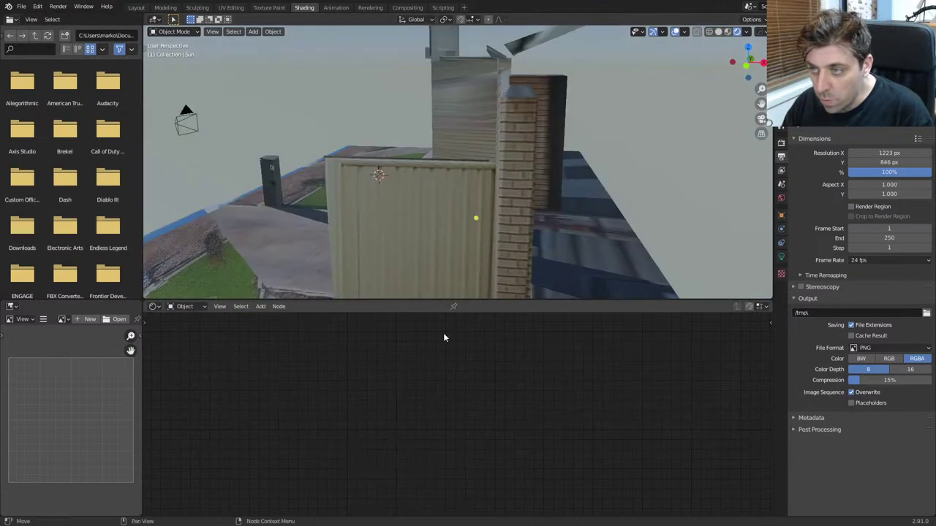
Step: View House2 through the scene camera and select the ground plane in front of the house
{"action": "middle_click_drag", "start_coordinate": [395, 242], "coordinate": [465, 230]}
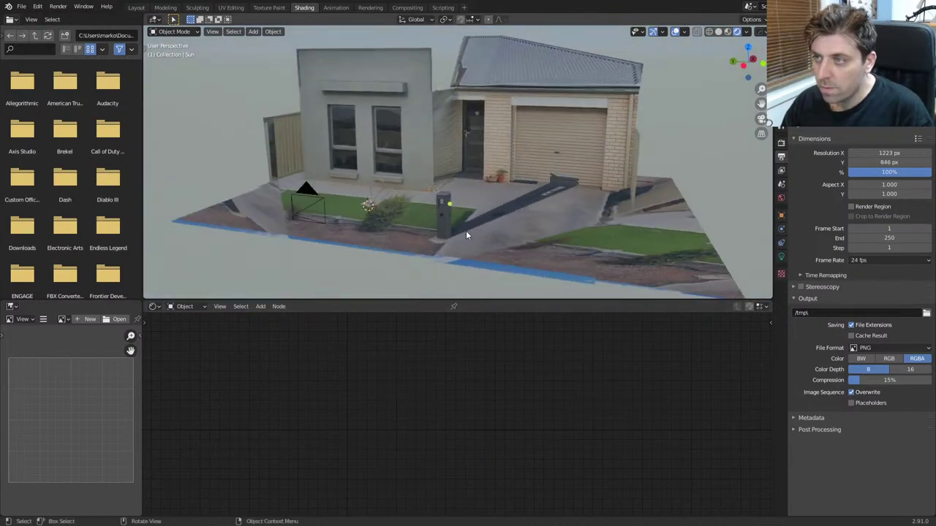
{"action": "key", "text": "KP_0"}
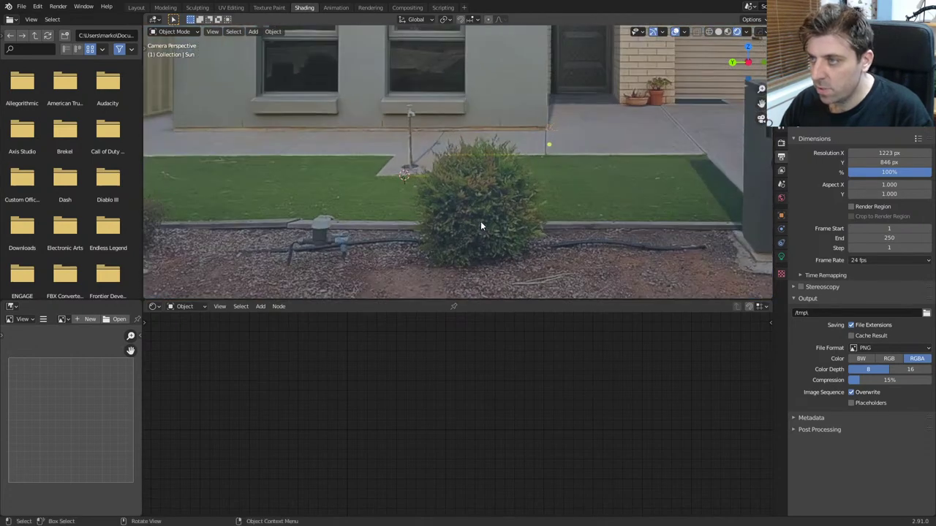
{"action": "middle_click_drag", "start_coordinate": [503, 212], "coordinate": [341, 219]}
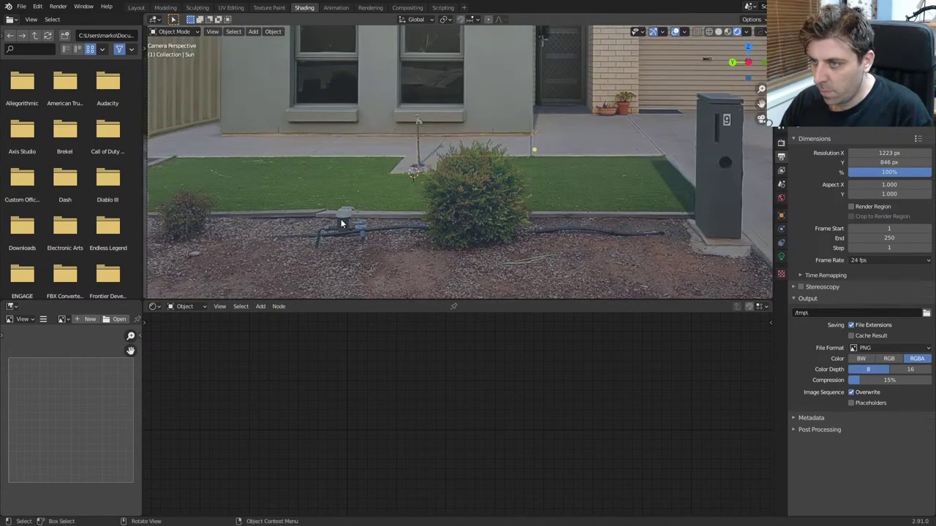
{"action": "middle_click_drag", "start_coordinate": [510, 161], "coordinate": [596, 174]}
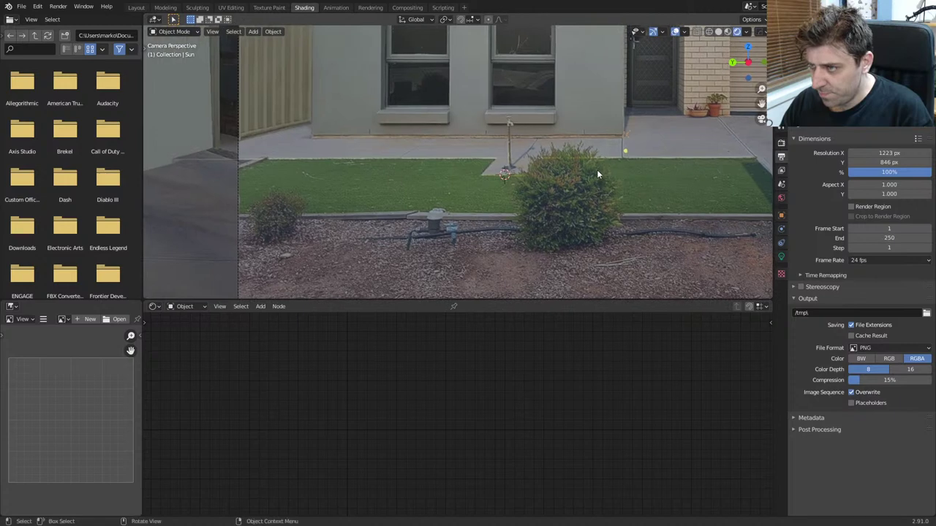
{"action": "left_click", "coordinate": [448, 189]}
Step: Enter Edit Mode on the ground plane, place a trial loop cut, then undo it
{"action": "key", "text": "Tab"}
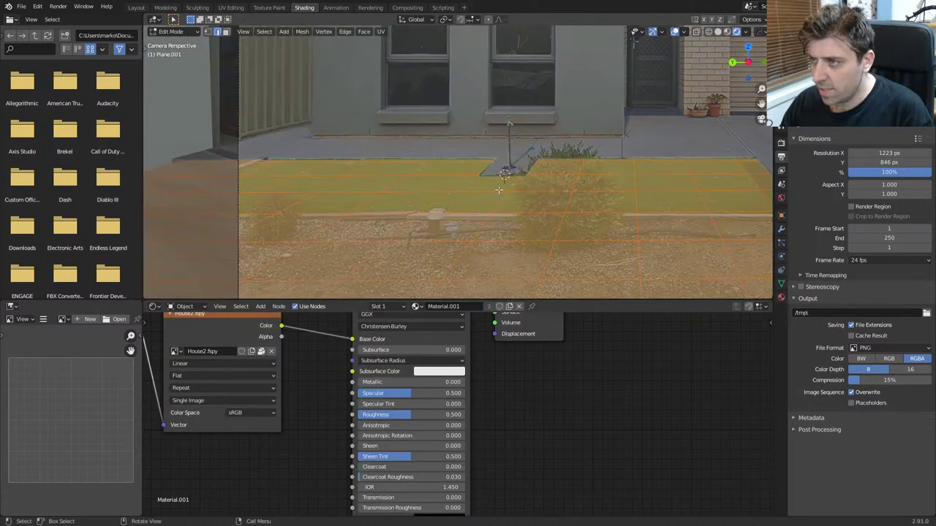
{"action": "middle_click_drag", "start_coordinate": [679, 227], "coordinate": [588, 212]}
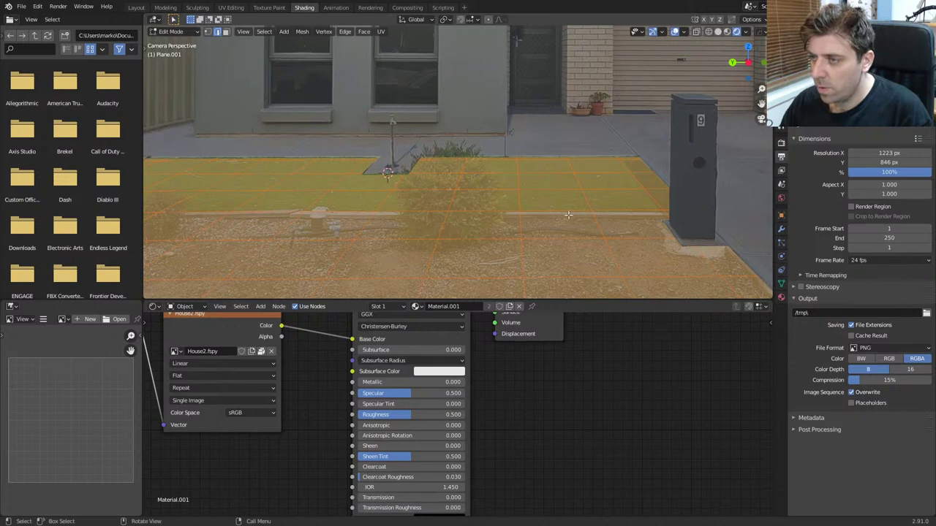
{"action": "key", "text": "ctrl+r"}
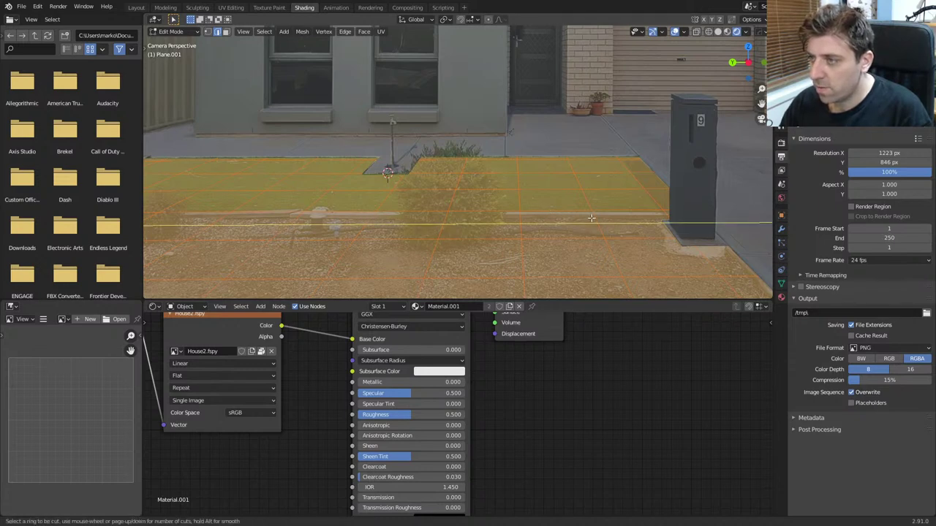
{"action": "left_click", "coordinate": [583, 219]}
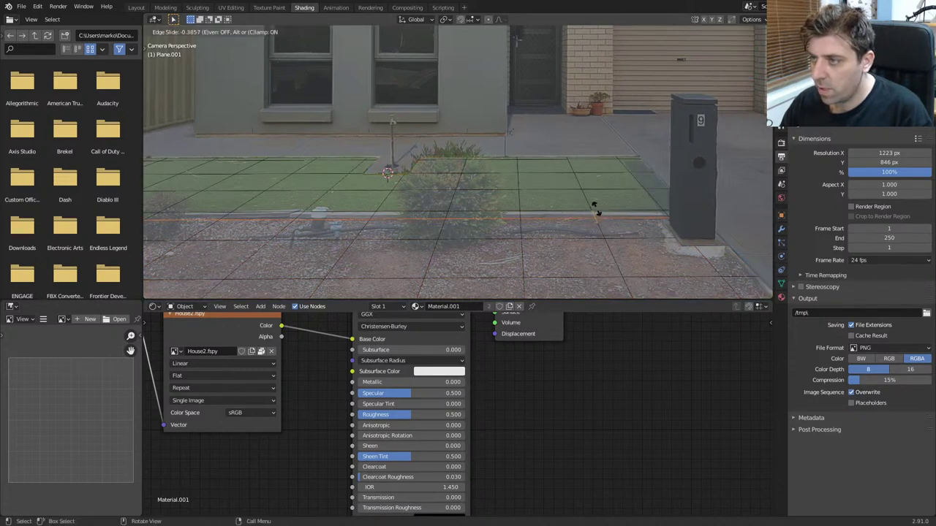
{"action": "left_click", "coordinate": [597, 209]}
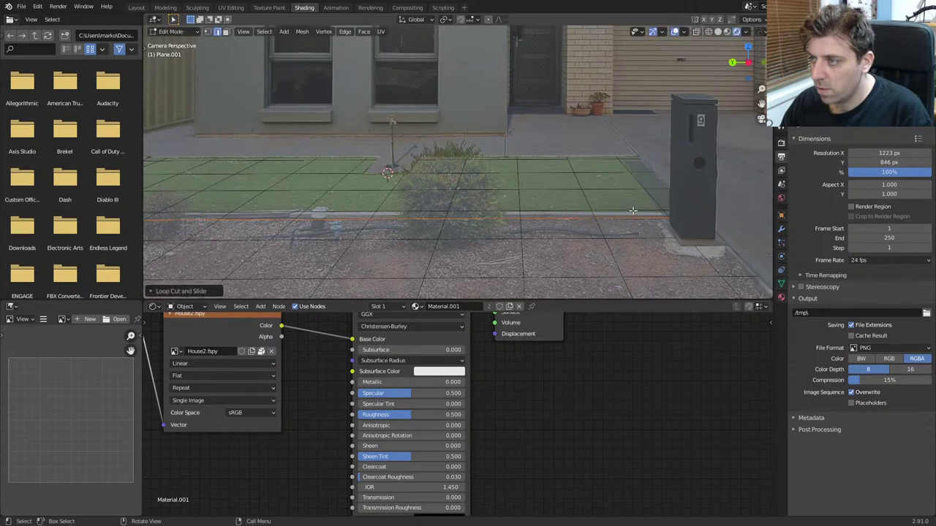
{"action": "key", "text": "ctrl+z"}
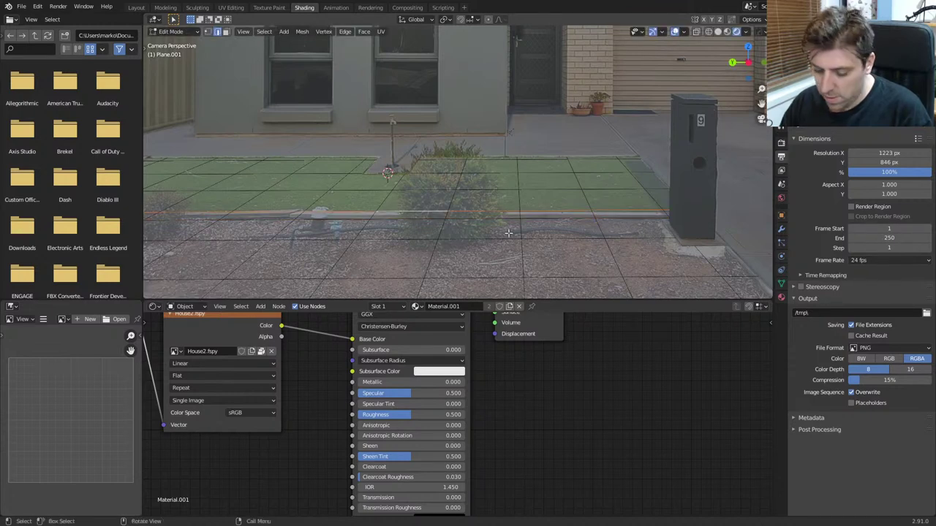
Step: Add two new edge loops across the lawn, leaving both at their default positions
{"action": "middle_click_drag", "start_coordinate": [573, 251], "coordinate": [521, 245], "text": "shift"}
{"action": "scroll", "coordinate": [521, 245], "scroll_direction": "up", "scroll_amount": 2}
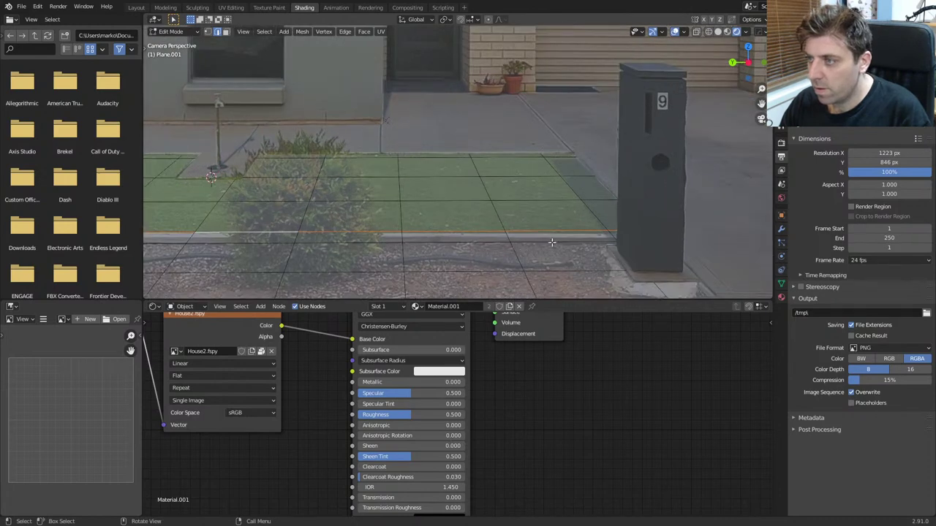
{"action": "key", "text": "ctrl+r"}
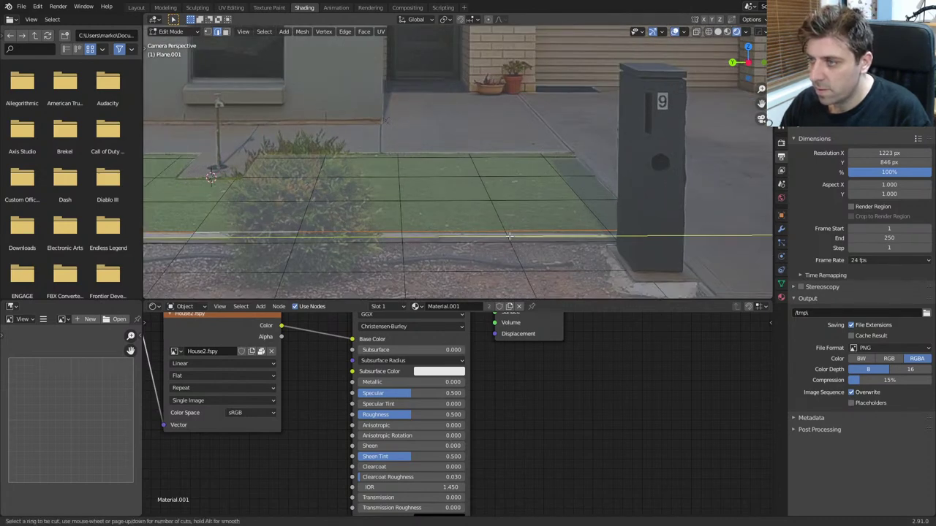
{"action": "left_click", "coordinate": [510, 236]}
{"action": "right_click", "coordinate": [510, 236]}
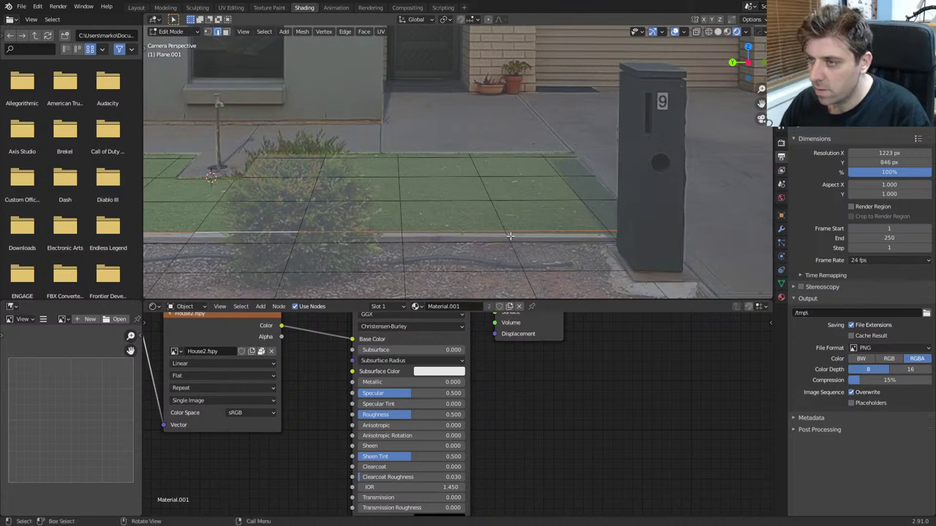
{"action": "key", "text": "ctrl+r"}
{"action": "left_click", "coordinate": [508, 237]}
{"action": "right_click", "coordinate": [508, 237]}
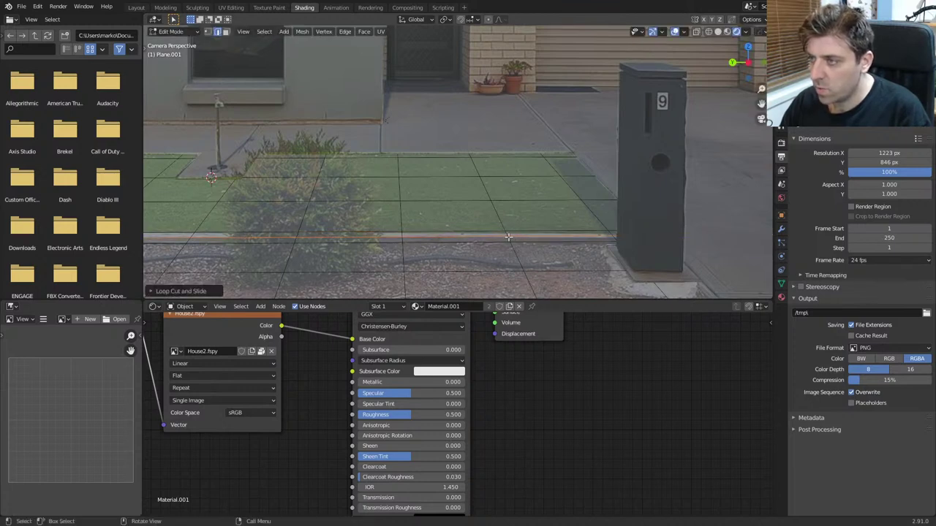
Step: Select the edge beside the mailbox and slide it to the lawn's front edge
{"action": "left_click", "coordinate": [570, 233], "text": "alt"}
{"action": "left_click", "coordinate": [618, 232]}
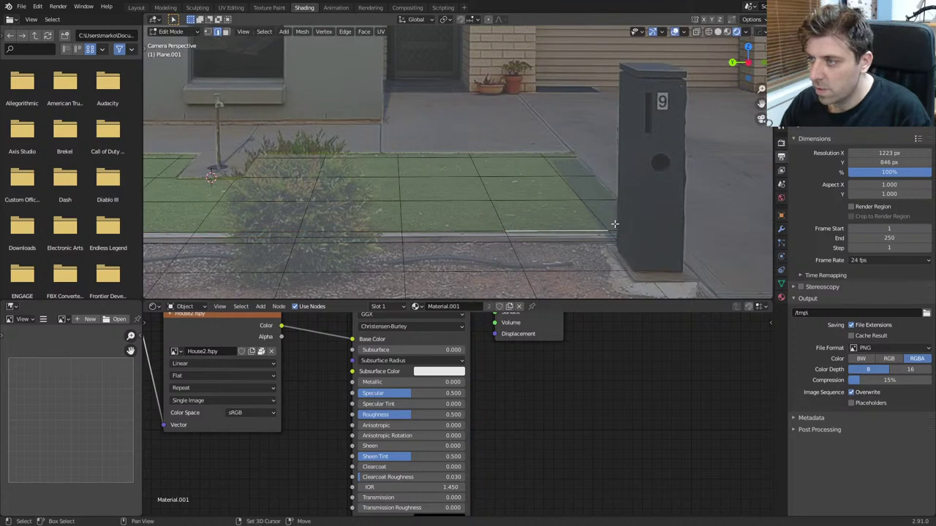
{"action": "left_click", "coordinate": [614, 226], "text": "shift"}
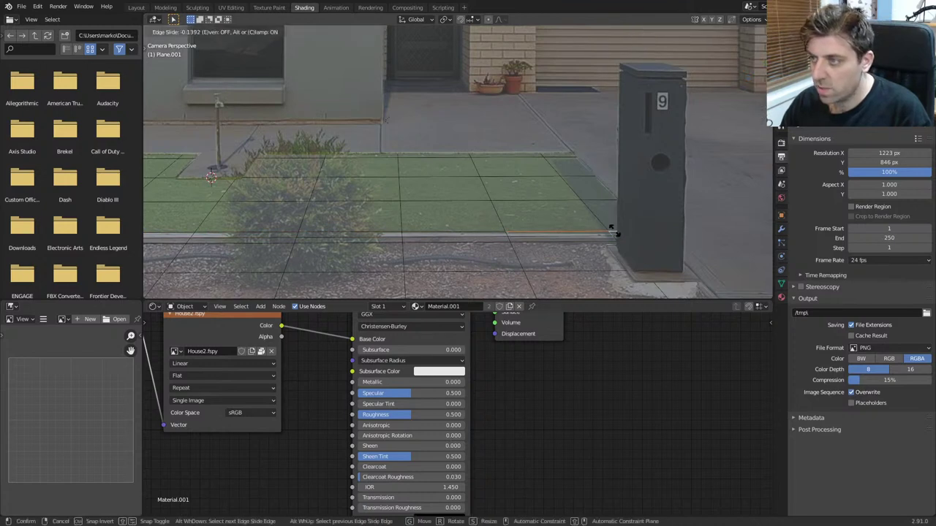
{"action": "left_click", "coordinate": [615, 237], "text": "shift"}
{"action": "key", "text": "g"}
{"action": "key", "text": "g"}
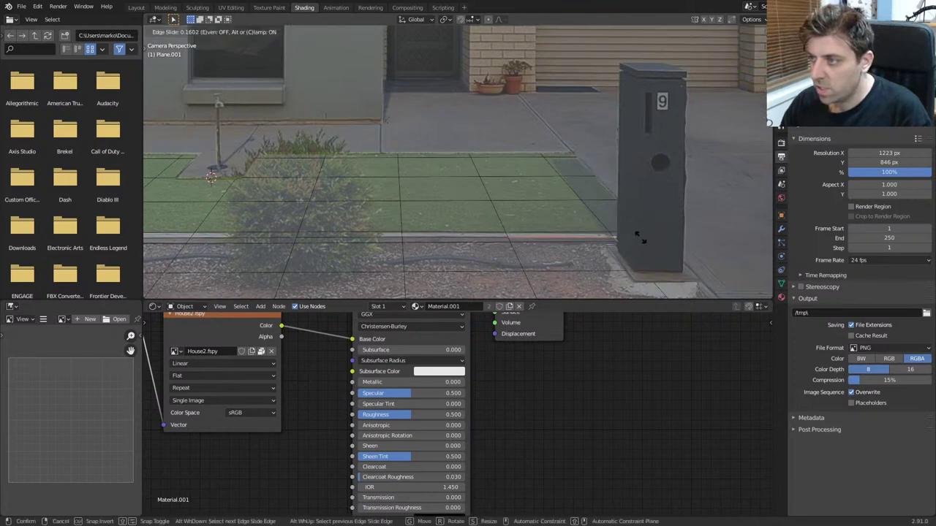
{"action": "left_click", "coordinate": [640, 239]}
{"action": "scroll", "coordinate": [522, 213], "scroll_direction": "down", "scroll_amount": 2}
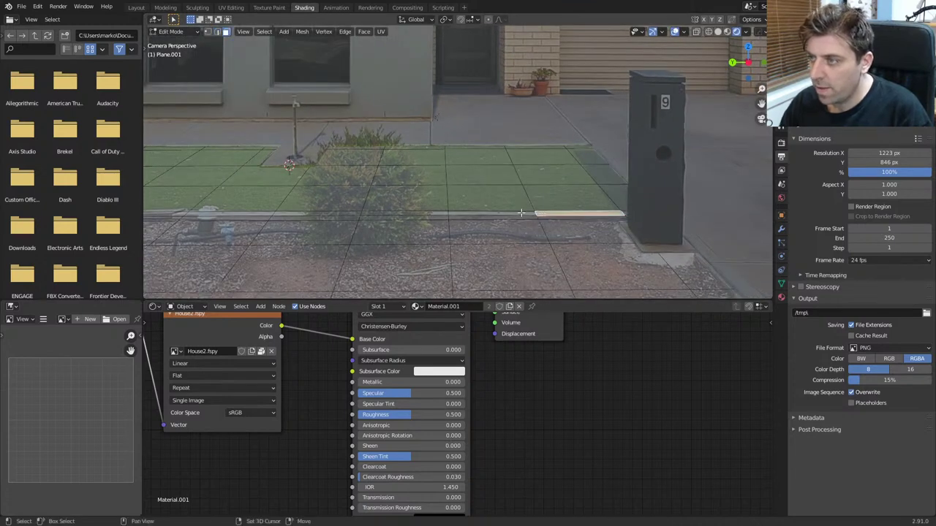
Step: Select the curb loop, try an extrusion and cancel it, then clear the selection
{"action": "left_click", "coordinate": [450, 212], "text": "alt"}
{"action": "left_click", "coordinate": [449, 213], "text": "alt"}
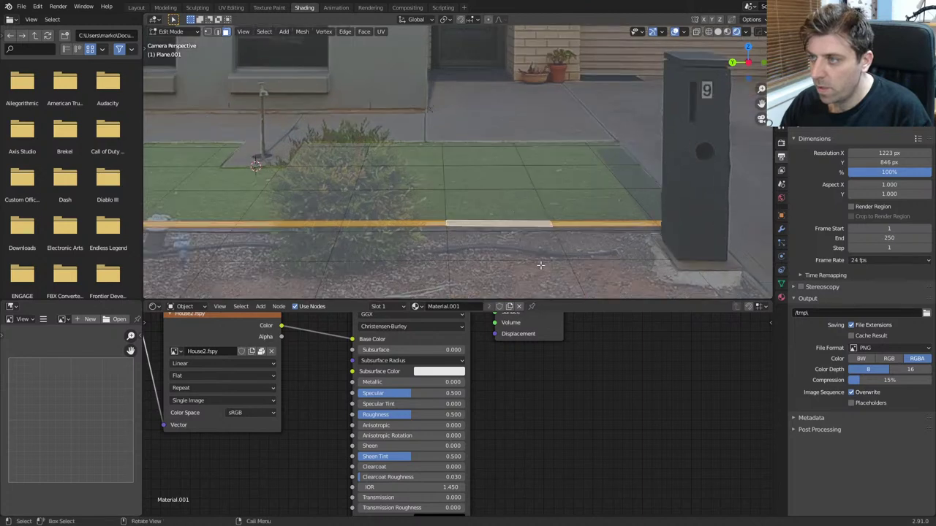
{"action": "scroll", "coordinate": [568, 273], "scroll_direction": "up", "scroll_amount": 2}
{"action": "key", "text": "e"}
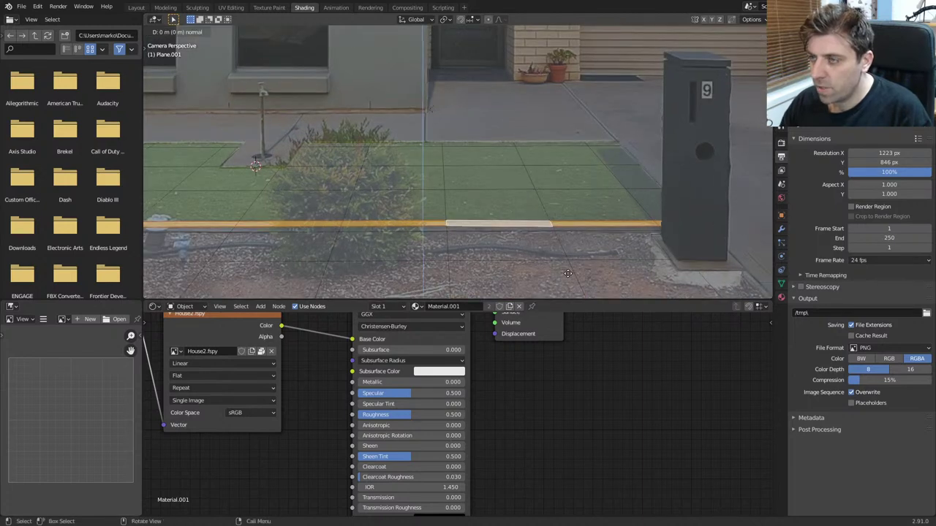
{"action": "right_click", "coordinate": [567, 274]}
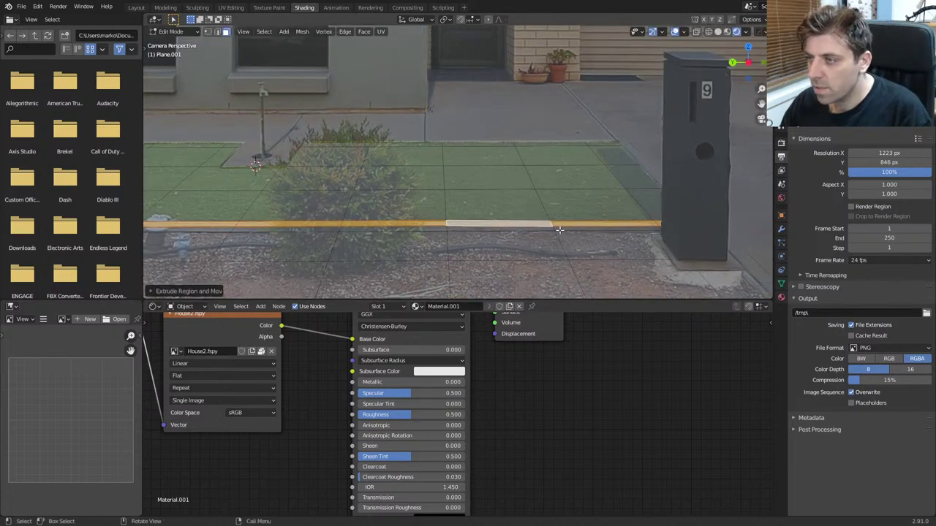
{"action": "left_click", "coordinate": [470, 228], "text": "alt"}
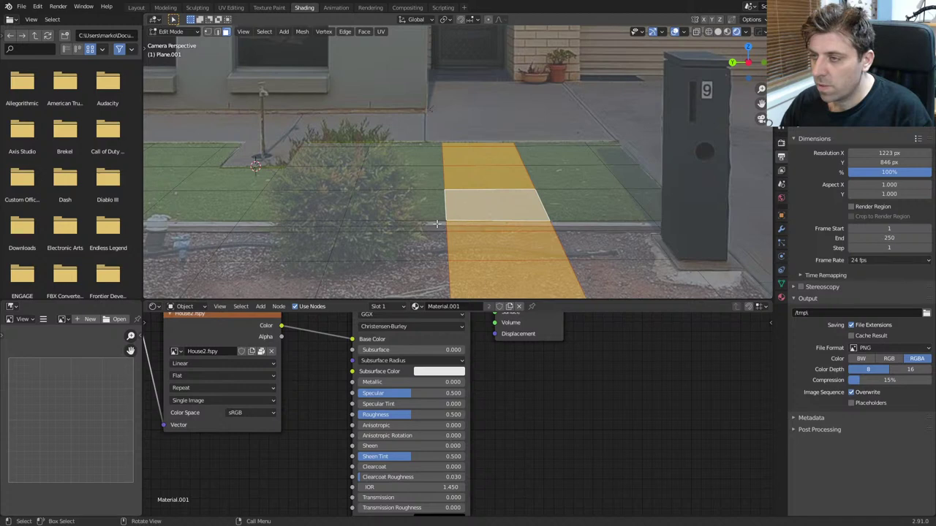
{"action": "key", "text": "alt+a"}
Step: Select the curb edge loops in edge mode and raise them along the Z axis
{"action": "key", "text": "2"}
{"action": "left_click", "coordinate": [470, 223], "text": "alt"}
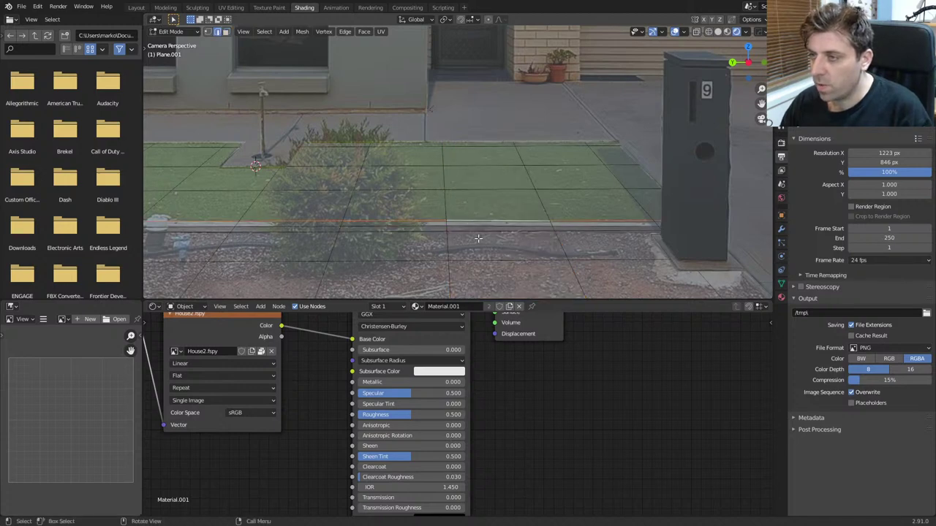
{"action": "left_click", "coordinate": [471, 225], "text": "alt"}
{"action": "scroll", "coordinate": [473, 227], "scroll_direction": "up", "scroll_amount": 2}
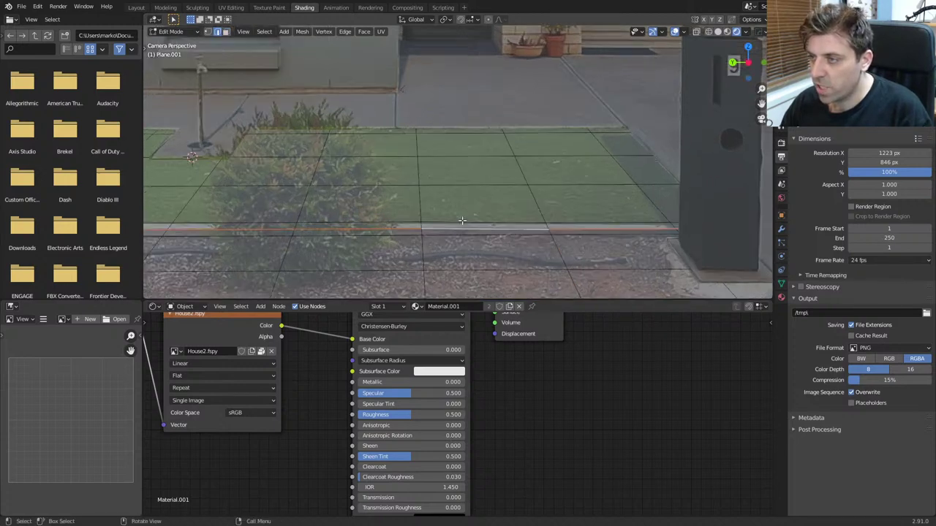
{"action": "scroll", "coordinate": [483, 234], "scroll_direction": "up", "scroll_amount": 2}
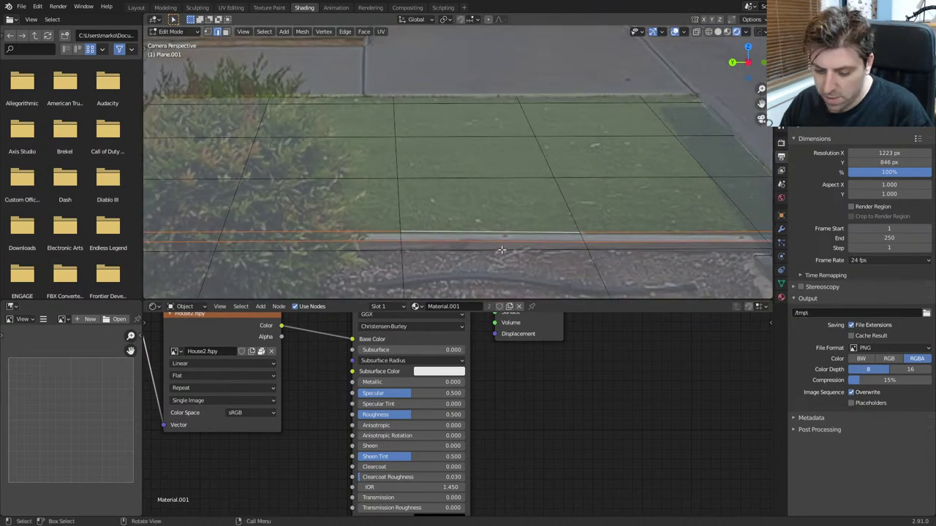
{"action": "key", "text": "g"}
{"action": "key", "text": "y"}
{"action": "key", "text": "z"}
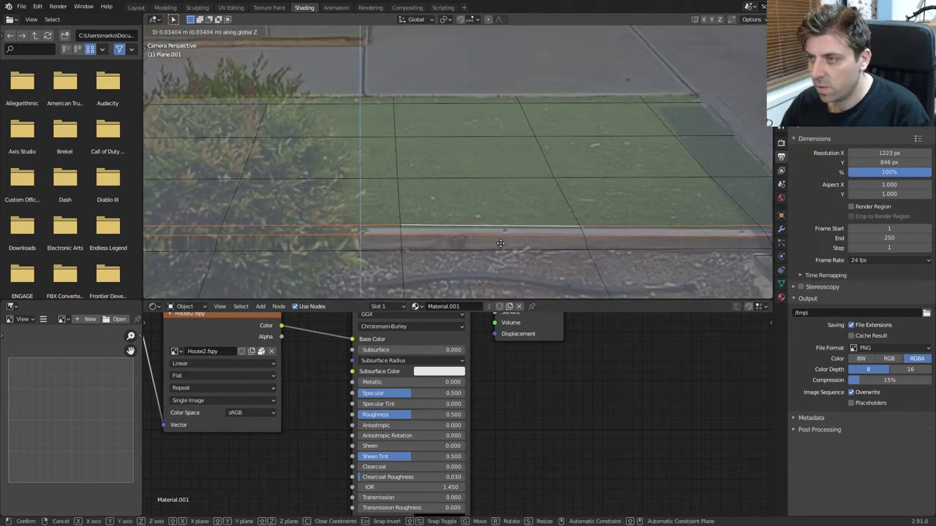
{"action": "left_click", "coordinate": [500, 242]}
Step: Bevel the curb edge loop and lift the bevelled face strip straight up in Z
{"action": "key", "text": "ctrl+b"}
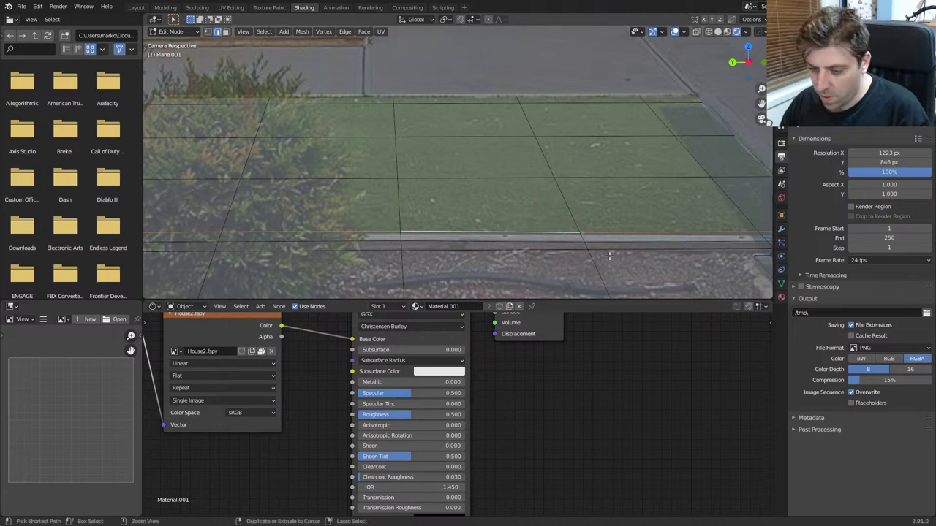
{"action": "left_click", "coordinate": [583, 238]}
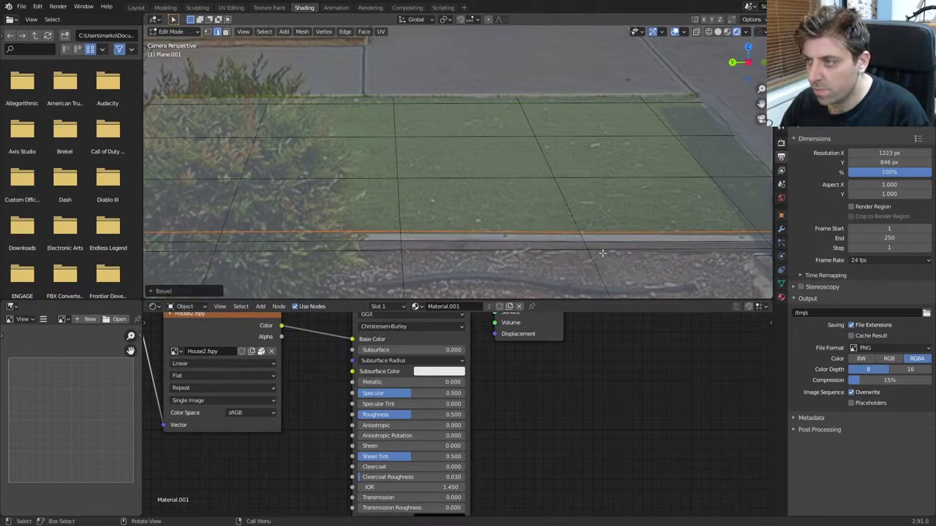
{"action": "key", "text": "3"}
{"action": "left_click", "coordinate": [583, 238], "text": "alt"}
{"action": "key", "text": "g"}
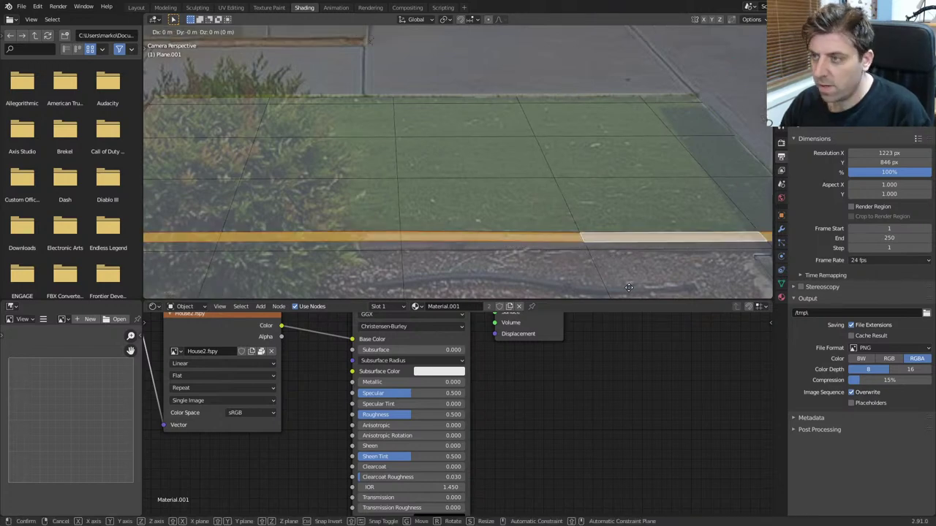
{"action": "key", "text": "z"}
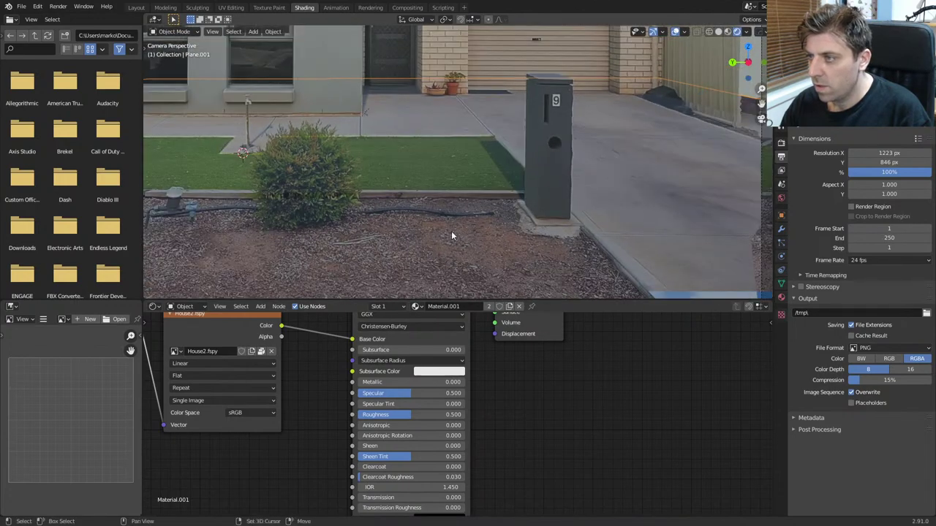
Step: Close in on the bush, save House2.blend, and look down over the garden bed
{"action": "middle_click_drag", "start_coordinate": [451, 231], "coordinate": [541, 227], "text": "shift"}
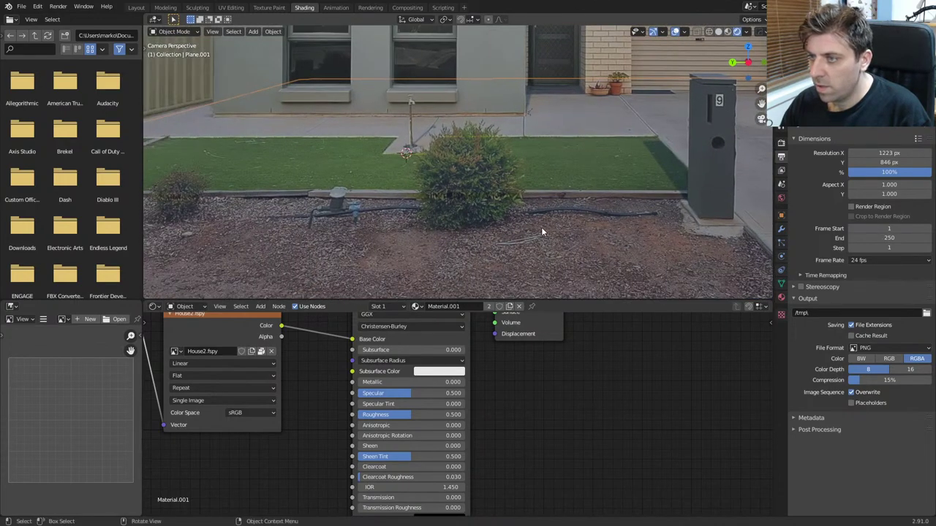
{"action": "scroll", "coordinate": [373, 206], "scroll_direction": "up", "scroll_amount": 3}
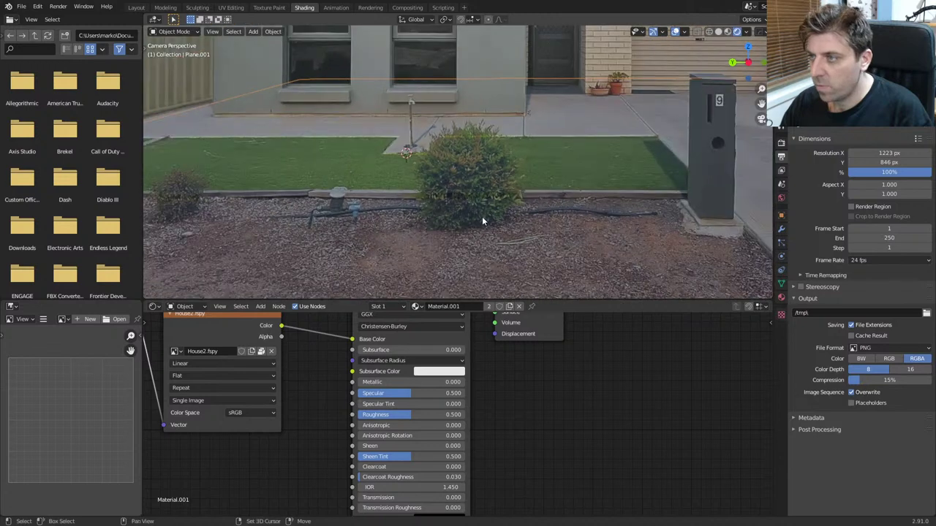
{"action": "middle_click_drag", "start_coordinate": [482, 216], "coordinate": [446, 228], "text": "shift"}
{"action": "scroll", "coordinate": [446, 228], "scroll_direction": "up", "scroll_amount": 2}
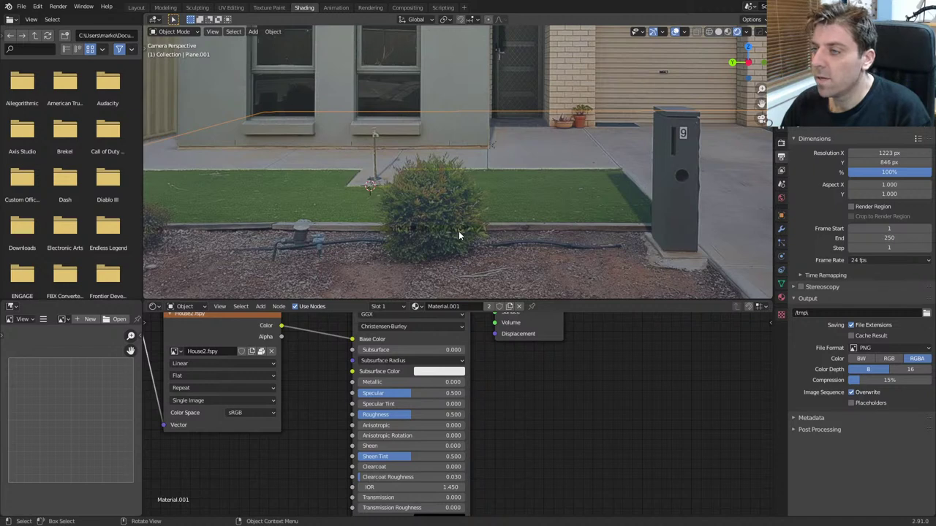
{"action": "key", "text": "ctrl+s"}
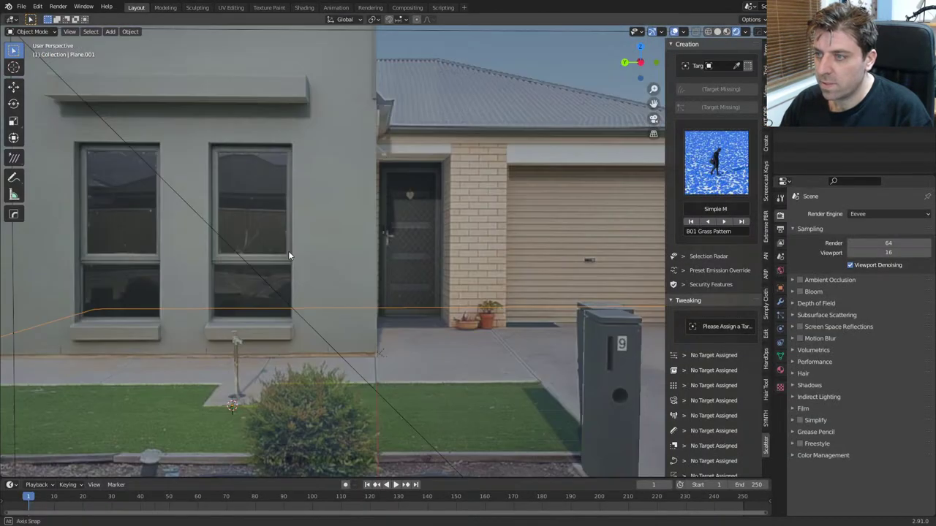
{"action": "middle_click_drag", "start_coordinate": [288, 255], "coordinate": [393, 299]}
Step: Place the 3D cursor on the garden bed and split a new area beside the scene view
{"action": "key", "text": "shift"}
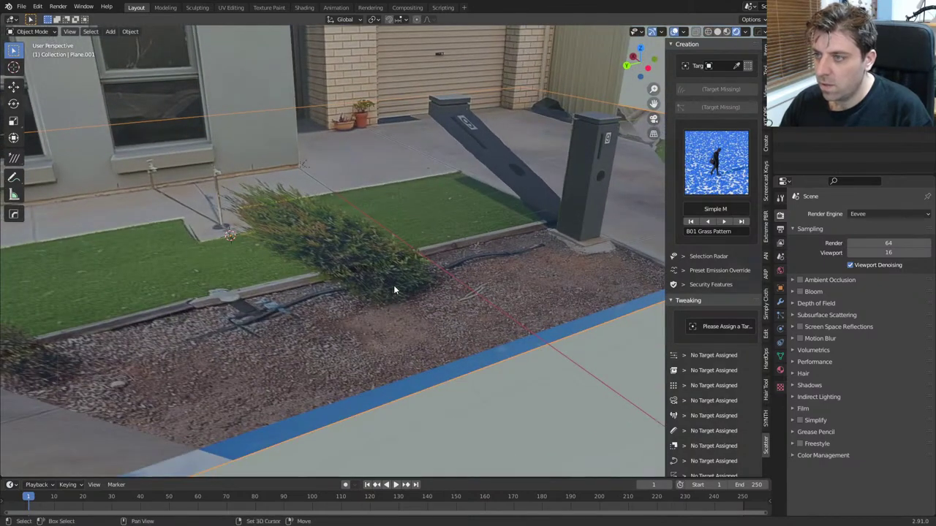
{"action": "right_click", "coordinate": [392, 288], "text": "shift"}
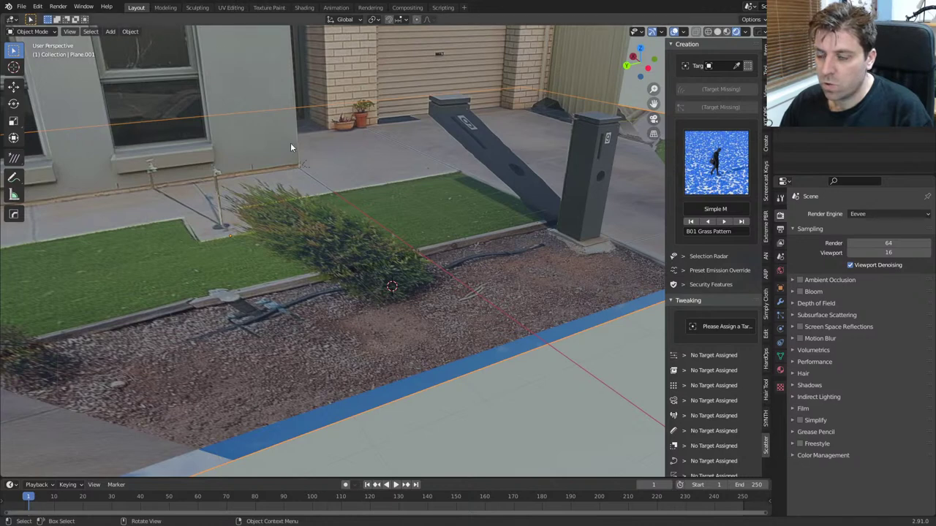
{"action": "left_click", "coordinate": [49, 34]}
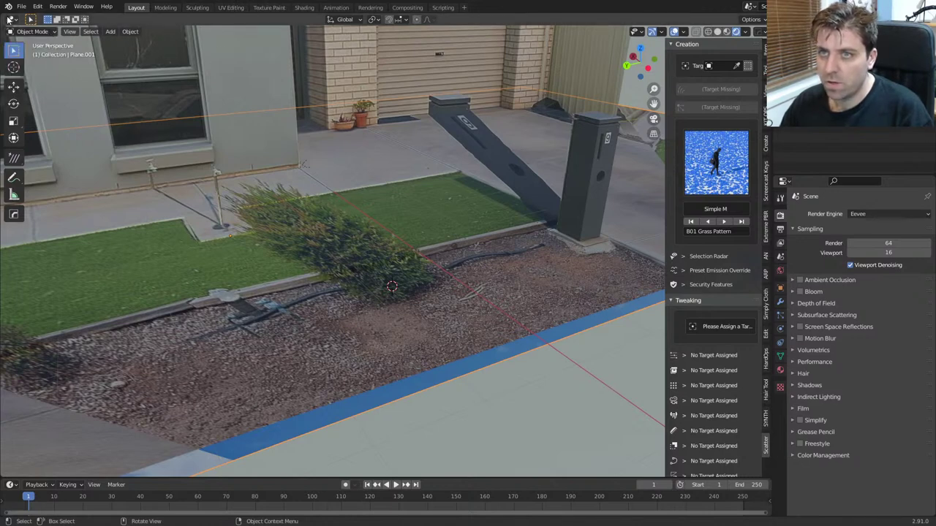
{"action": "left_click_drag", "start_coordinate": [5, 16], "coordinate": [313, 146]}
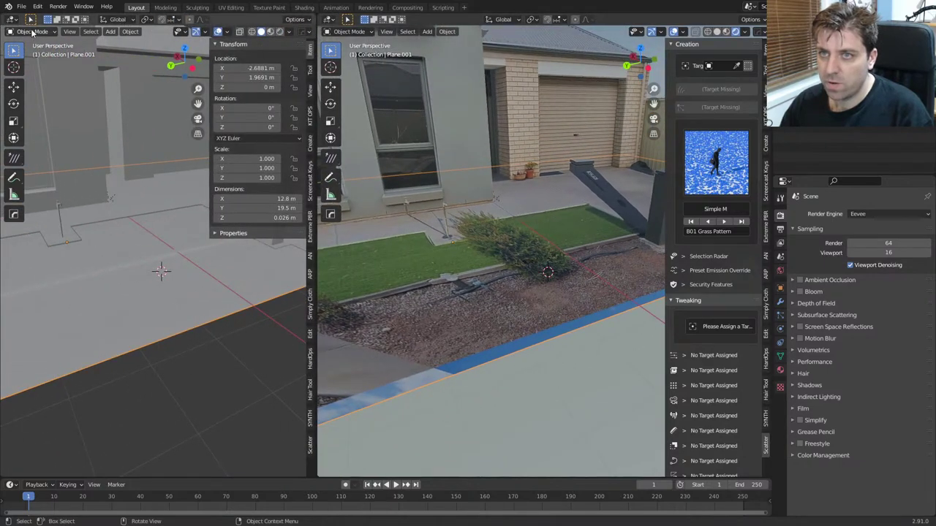
{"action": "left_click", "coordinate": [11, 19]}
Step: Create a new Mtree node tree, load the old oak preset, and enable create_leafs
{"action": "left_click", "coordinate": [65, 111]}
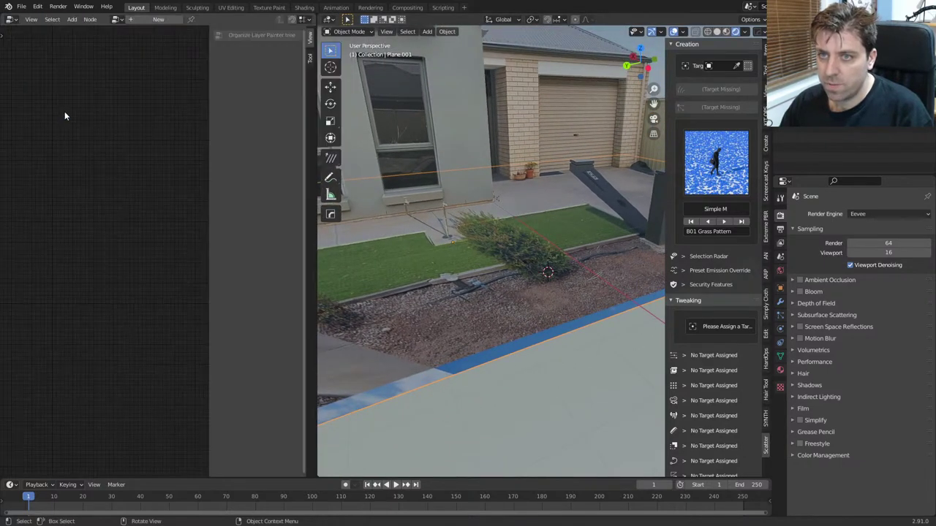
{"action": "left_click", "coordinate": [146, 19]}
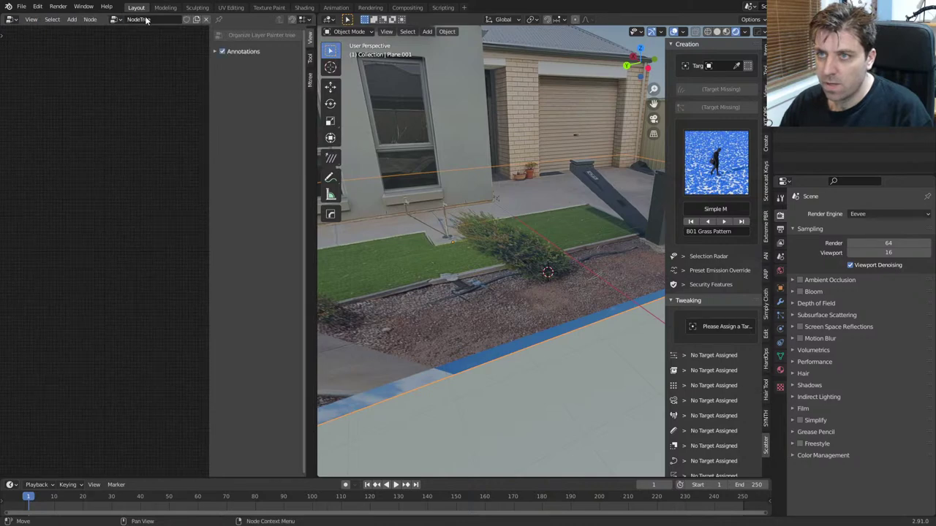
{"action": "left_click", "coordinate": [308, 81]}
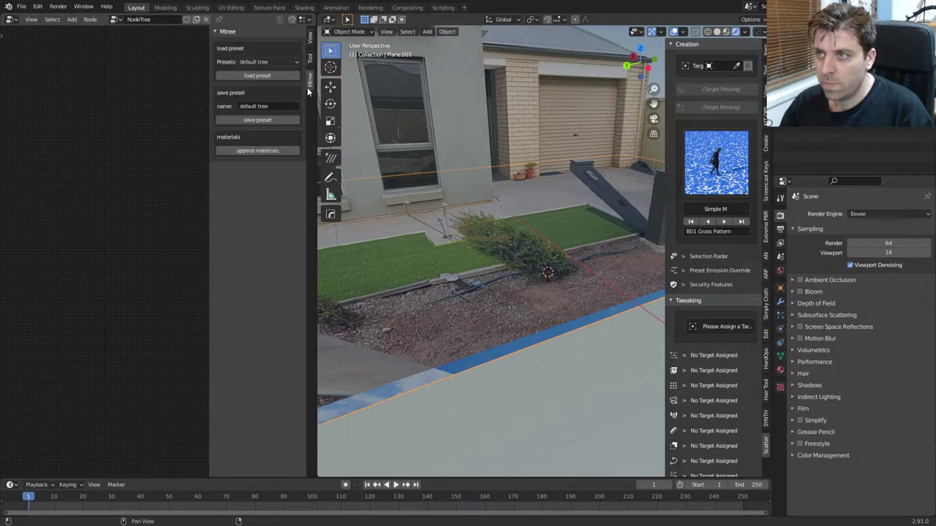
{"action": "left_click", "coordinate": [280, 62]}
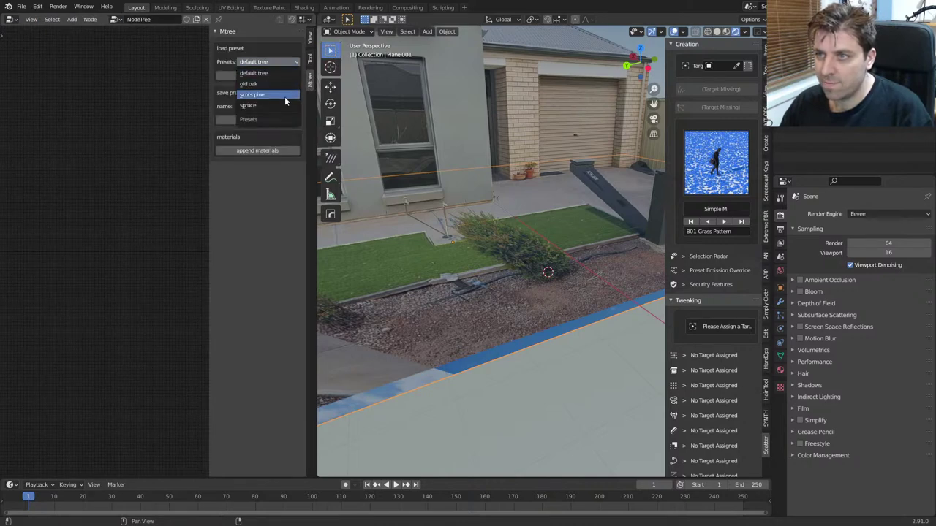
{"action": "left_click", "coordinate": [278, 84]}
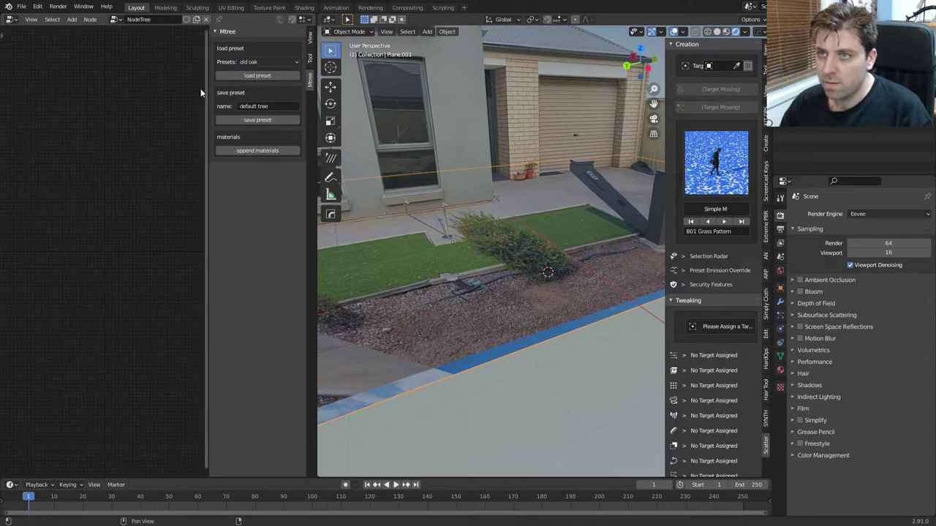
{"action": "left_click", "coordinate": [247, 76]}
{"action": "scroll", "coordinate": [121, 183], "scroll_direction": "up", "scroll_amount": 6}
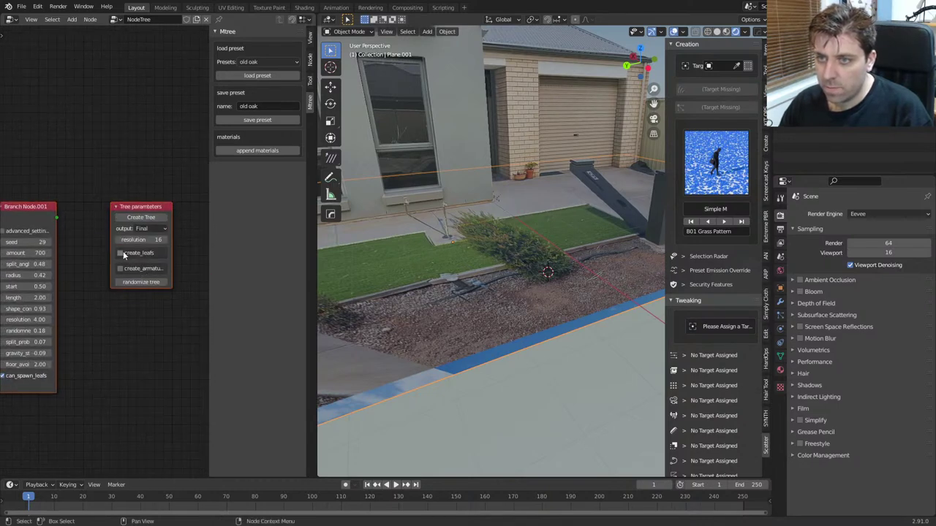
{"action": "left_click", "coordinate": [120, 252]}
Step: Add a Twig Node and execute it to generate a small twig object
{"action": "middle_click_drag", "start_coordinate": [80, 218], "coordinate": [130, 235]}
{"action": "key", "text": "shift+a"}
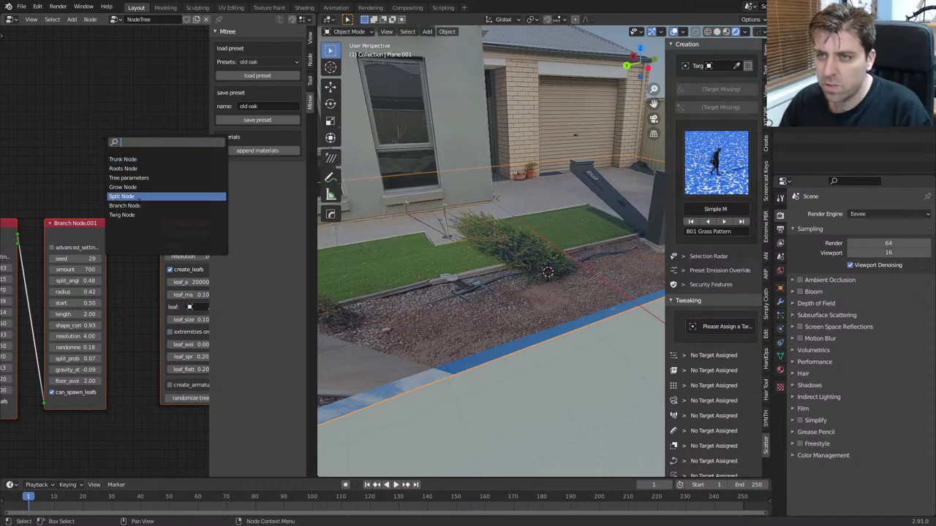
{"action": "left_click", "coordinate": [121, 215]}
{"action": "left_click", "coordinate": [117, 83]}
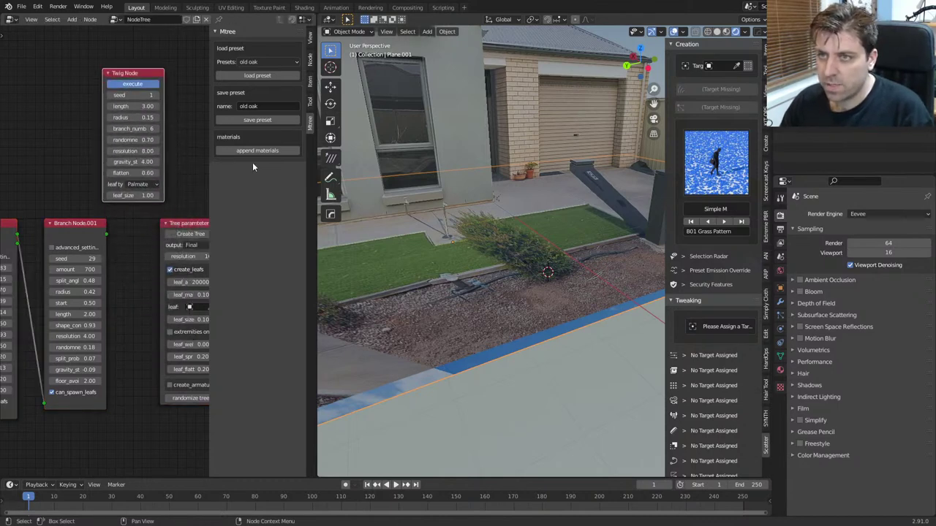
{"action": "middle_click_drag", "start_coordinate": [517, 276], "coordinate": [497, 254]}
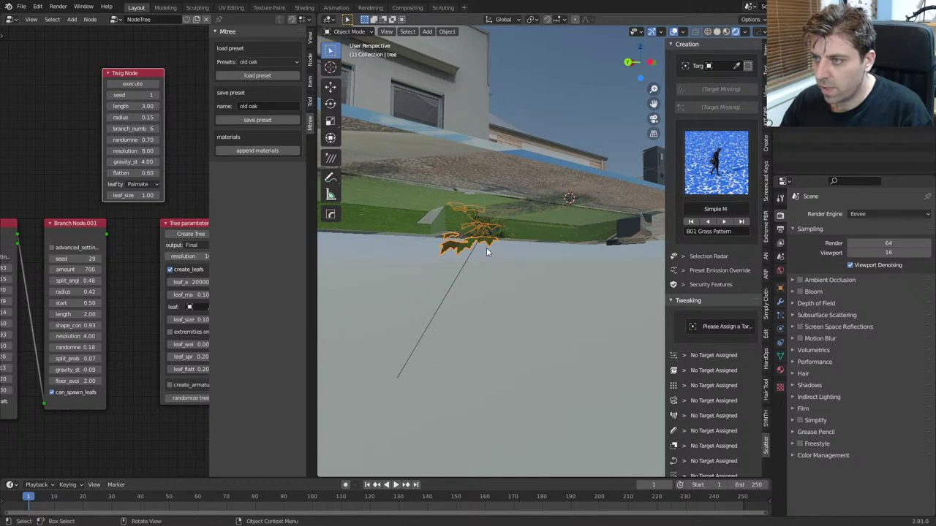
Step: Move the twig aside and generate the full old oak tree over the house
{"action": "key", "text": "g"}
{"action": "left_click", "coordinate": [497, 316]}
{"action": "middle_click_drag", "start_coordinate": [497, 317], "coordinate": [459, 377]}
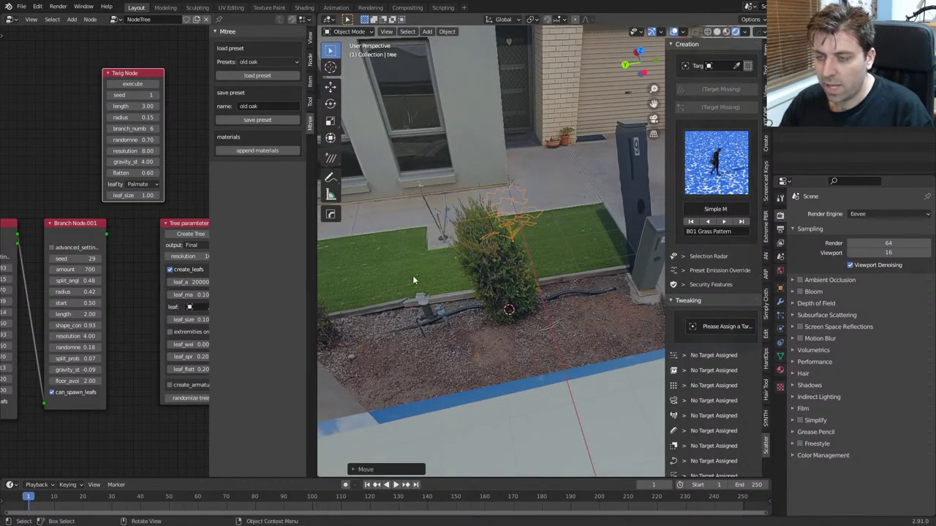
{"action": "middle_click_drag", "start_coordinate": [115, 297], "coordinate": [60, 279]}
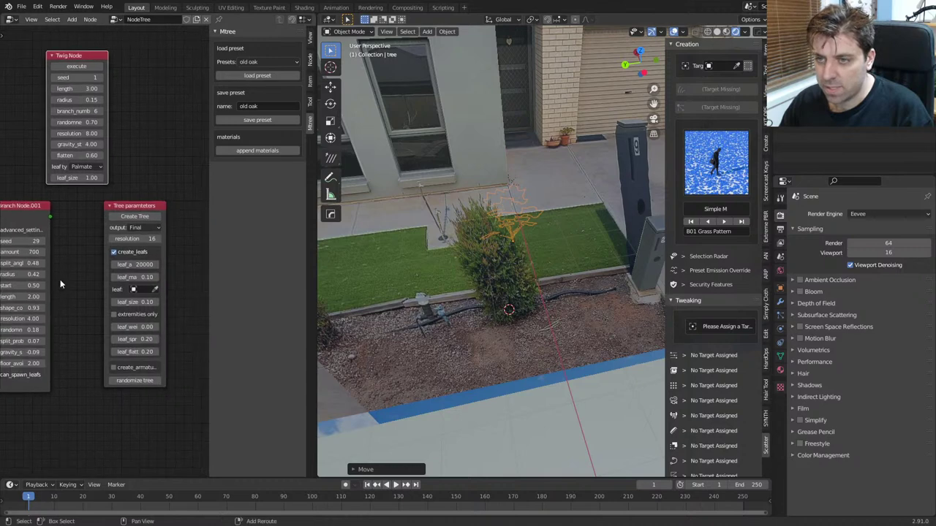
{"action": "left_click", "coordinate": [138, 218]}
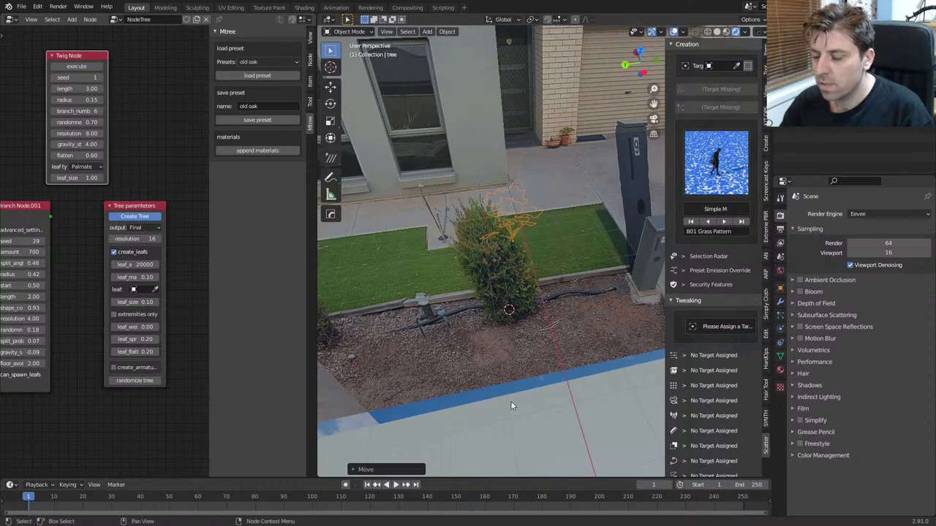
{"action": "scroll", "coordinate": [481, 380], "scroll_direction": "down", "scroll_amount": 6}
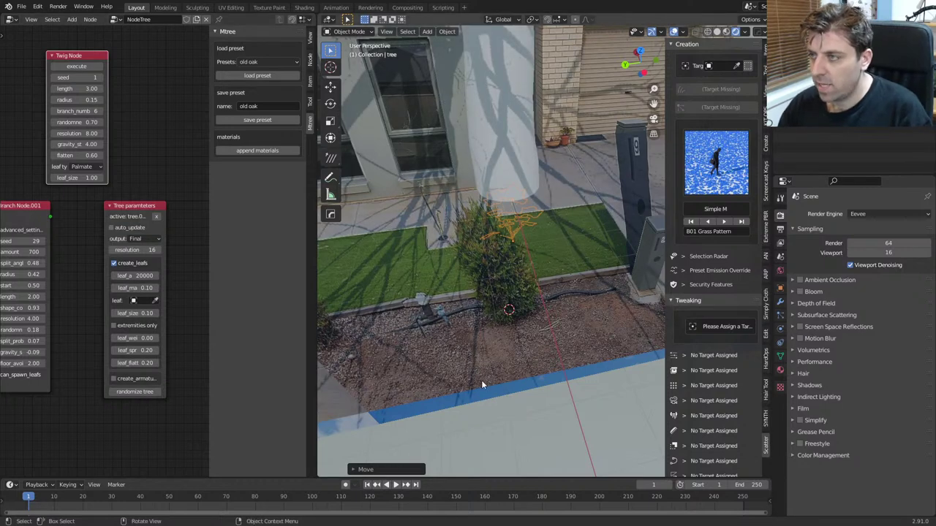
{"action": "middle_click_drag", "start_coordinate": [484, 359], "coordinate": [539, 314]}
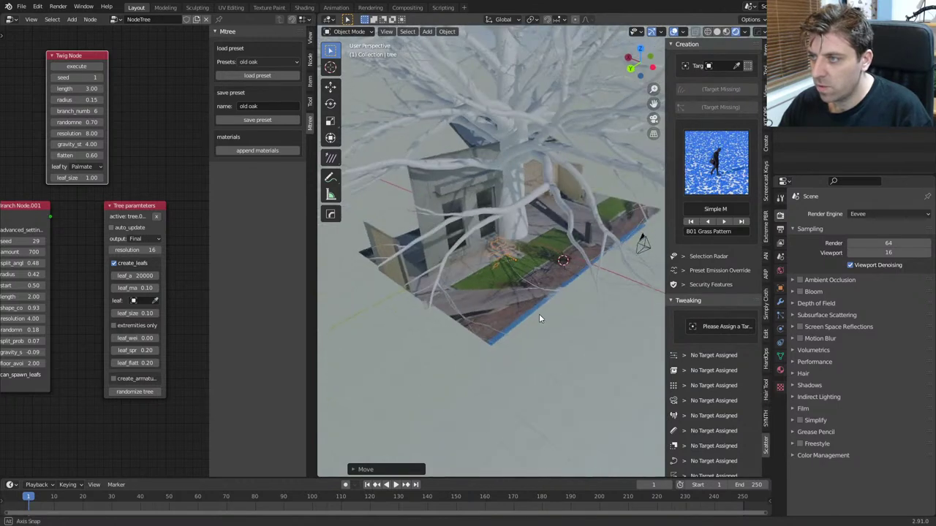
Step: Use the leaf eyedropper to set the twig object named tree as the tree's leaf
{"action": "left_click", "coordinate": [155, 300]}
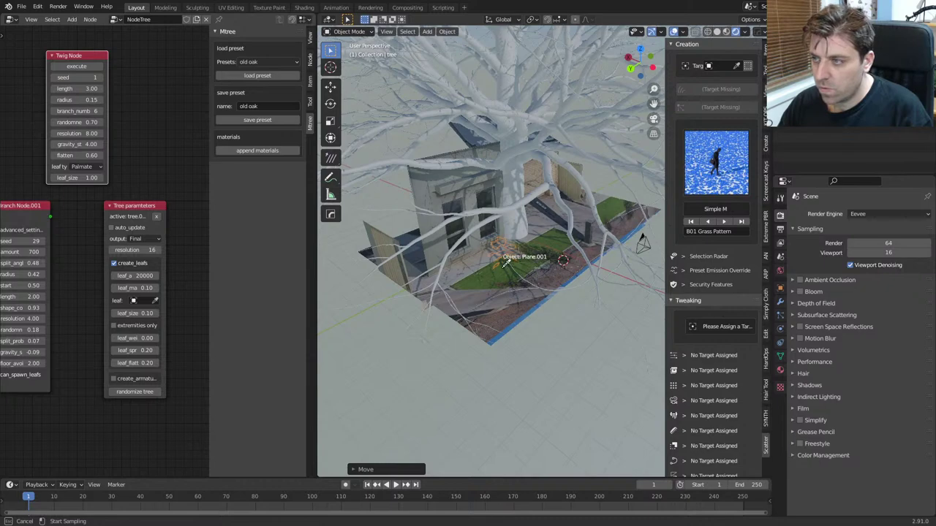
{"action": "left_click", "coordinate": [533, 257]}
{"action": "middle_click_drag", "start_coordinate": [533, 257], "coordinate": [369, 297]}
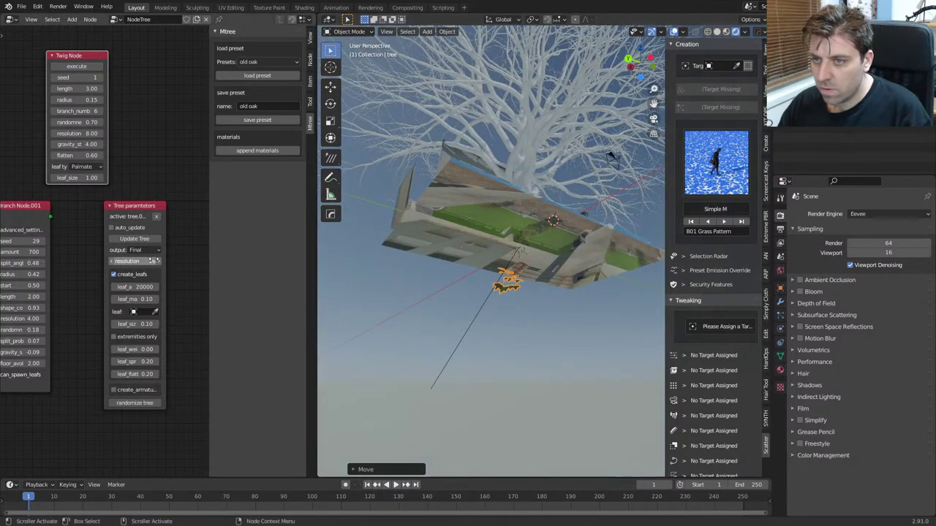
{"action": "left_click", "coordinate": [154, 311]}
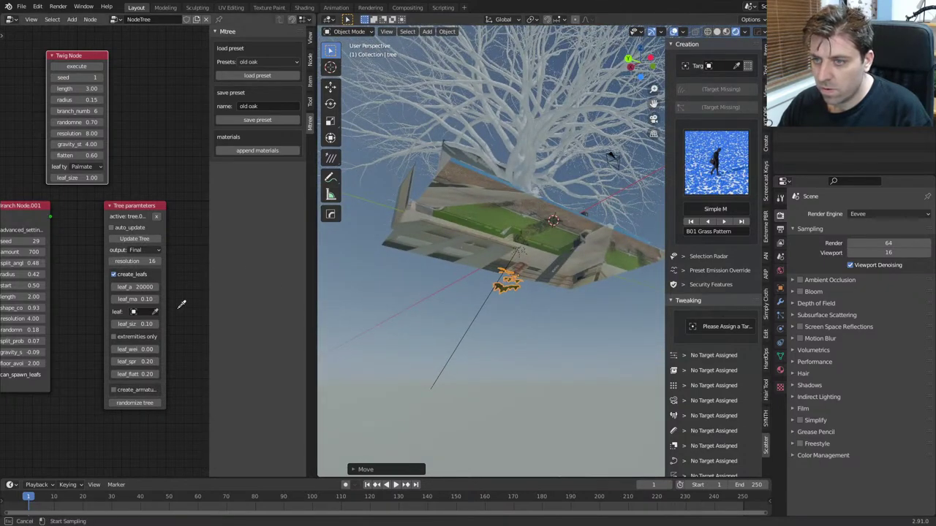
{"action": "left_click", "coordinate": [515, 280]}
{"action": "middle_click_drag", "start_coordinate": [515, 279], "coordinate": [475, 301]}
{"action": "scroll", "coordinate": [551, 326], "scroll_direction": "up", "scroll_amount": 3}
{"action": "middle_click_drag", "start_coordinate": [552, 325], "coordinate": [544, 319]}
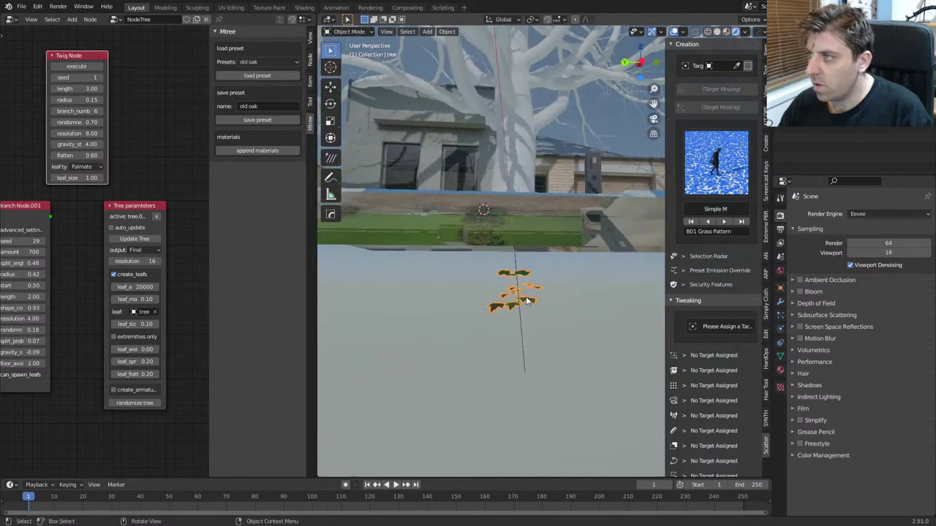
{"action": "middle_click_drag", "start_coordinate": [530, 282], "coordinate": [585, 248]}
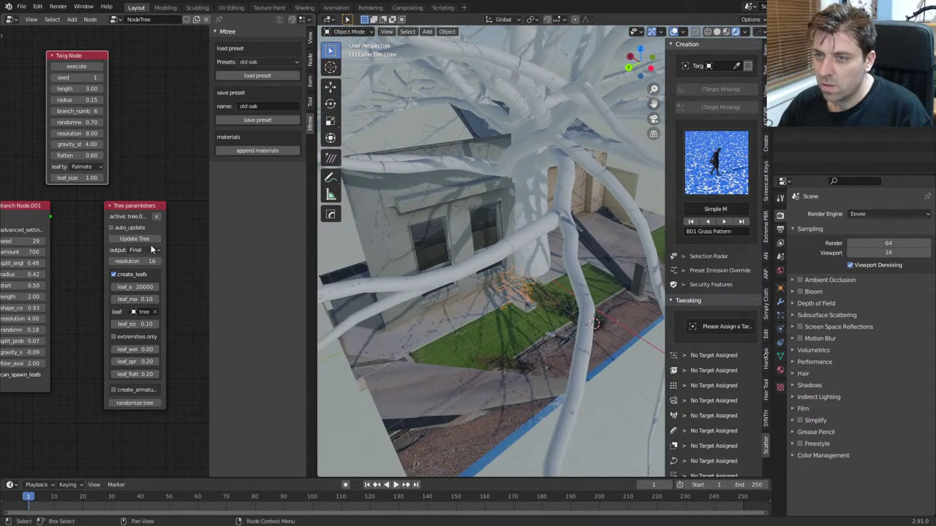
Step: Rebuild the oak with twig leaves, keeping the leaf amount at 20000
{"action": "left_click", "coordinate": [139, 239]}
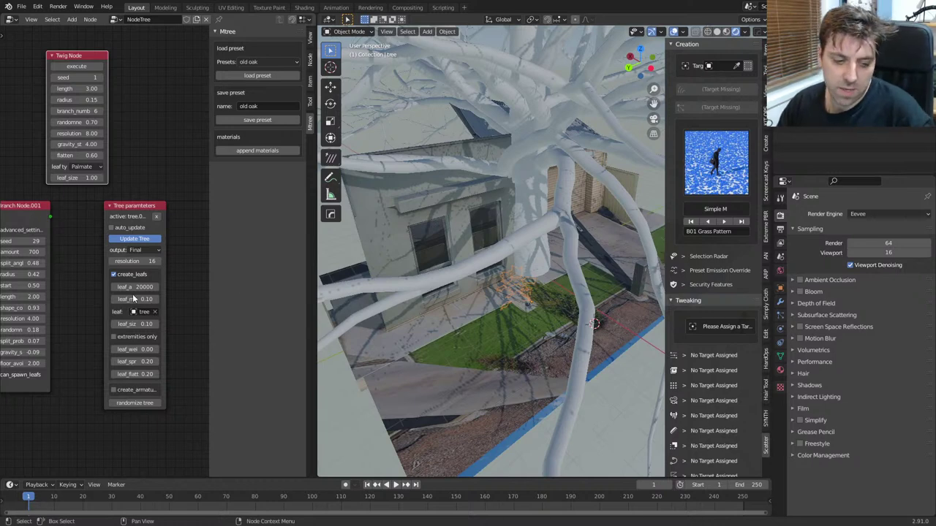
{"action": "scroll", "coordinate": [133, 298], "scroll_direction": "down", "scroll_amount": 2}
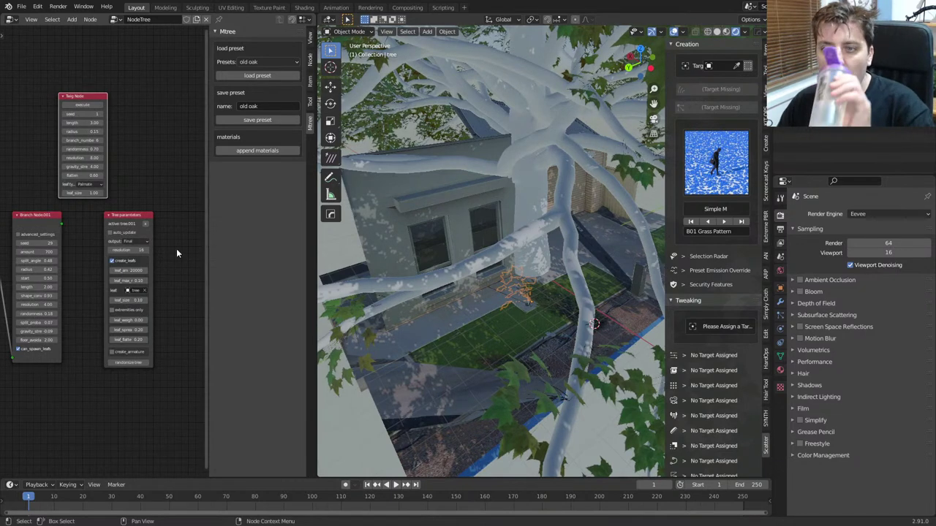
{"action": "left_click", "coordinate": [128, 270]}
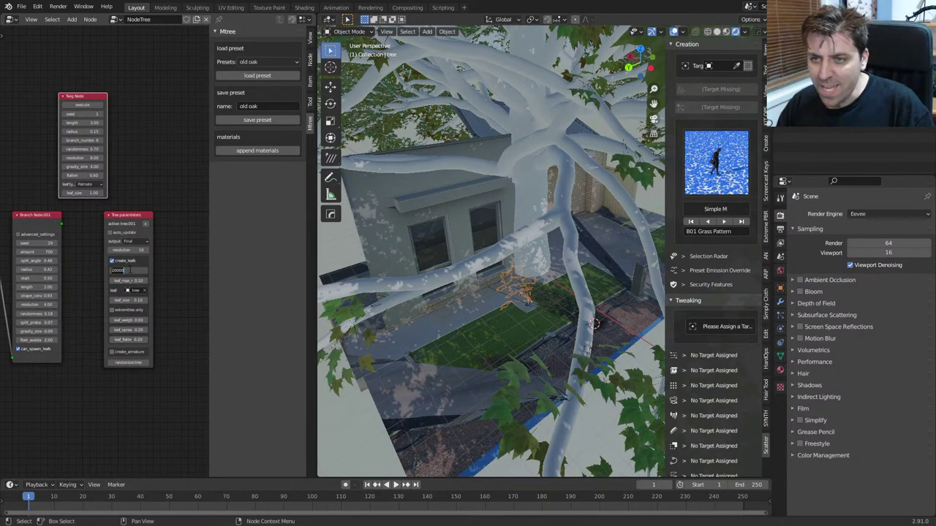
{"action": "key", "text": "Return"}
Step: Pan around the node editor to inspect the Trunk, Branch and Twig nodes
{"action": "middle_click_drag", "start_coordinate": [126, 251], "coordinate": [245, 246]}
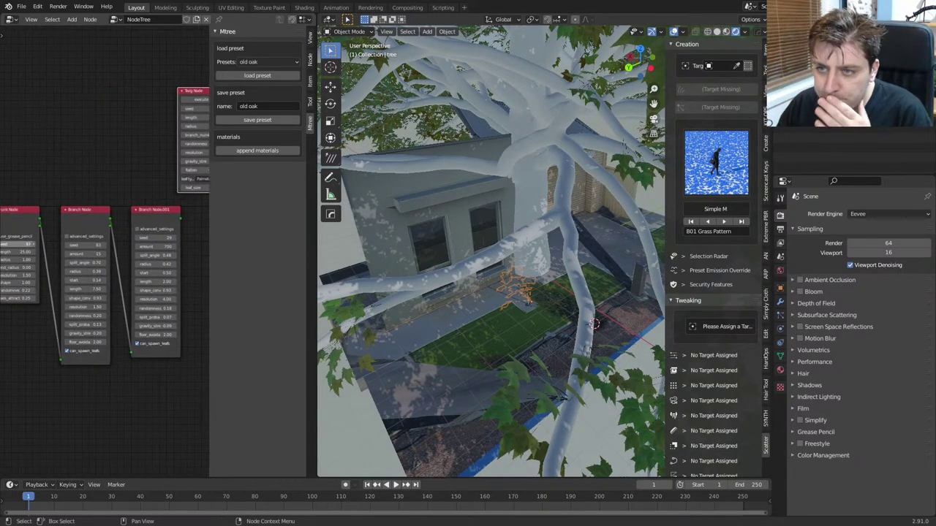
{"action": "scroll", "coordinate": [130, 291], "scroll_direction": "up", "scroll_amount": 1}
{"action": "middle_click_drag", "start_coordinate": [134, 276], "coordinate": [135, 278]}
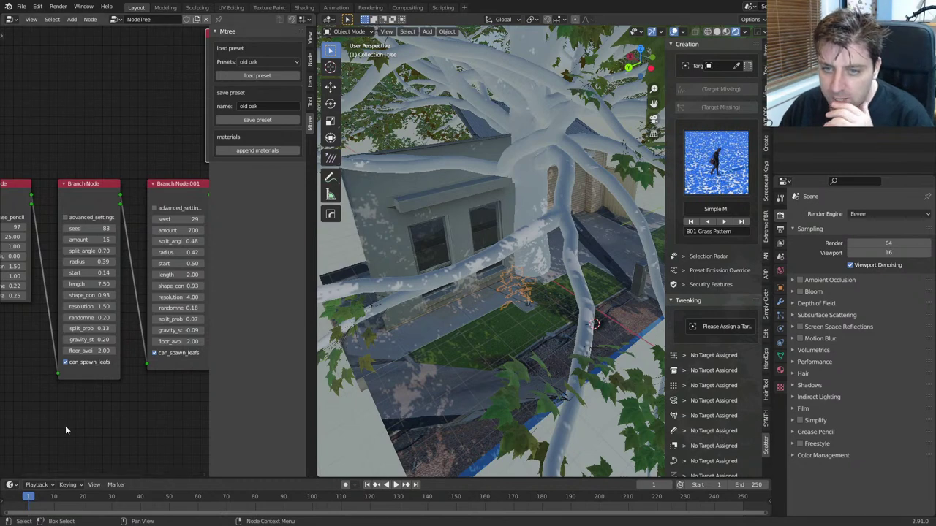
{"action": "middle_click_drag", "start_coordinate": [47, 339], "coordinate": [99, 354]}
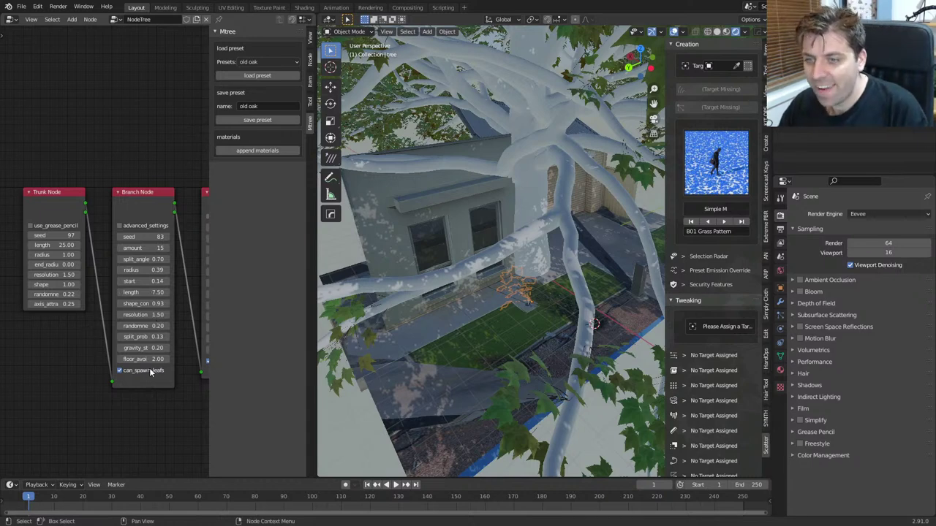
{"action": "middle_click_drag", "start_coordinate": [131, 416], "coordinate": [101, 428]}
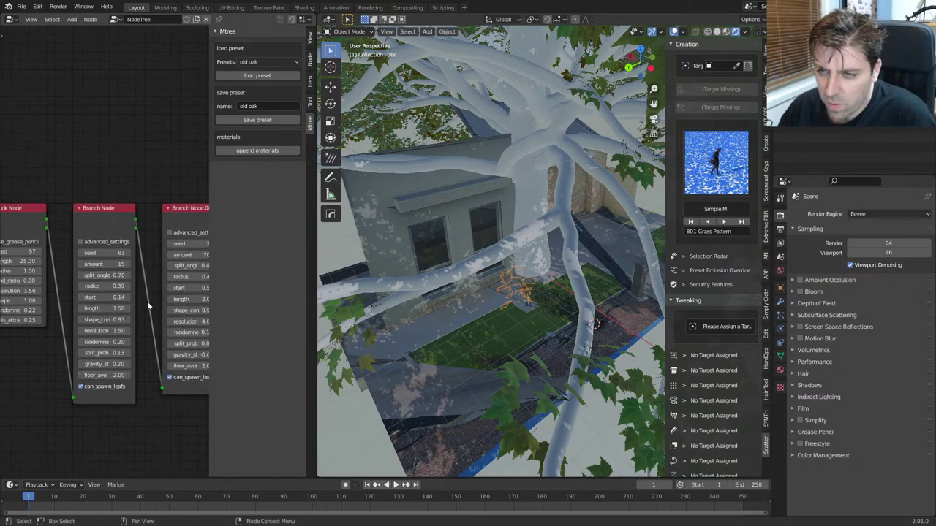
{"action": "middle_click_drag", "start_coordinate": [135, 303], "coordinate": [90, 298]}
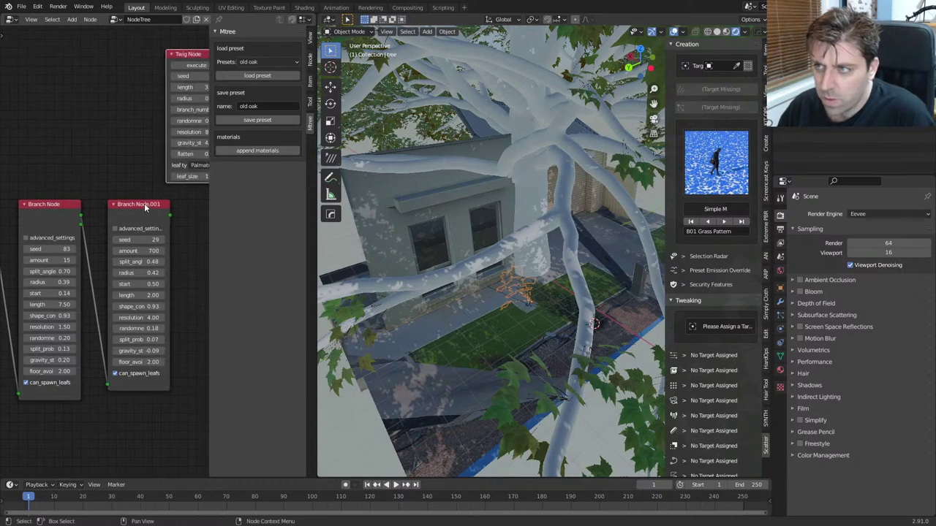
{"action": "middle_click_drag", "start_coordinate": [179, 225], "coordinate": [146, 236]}
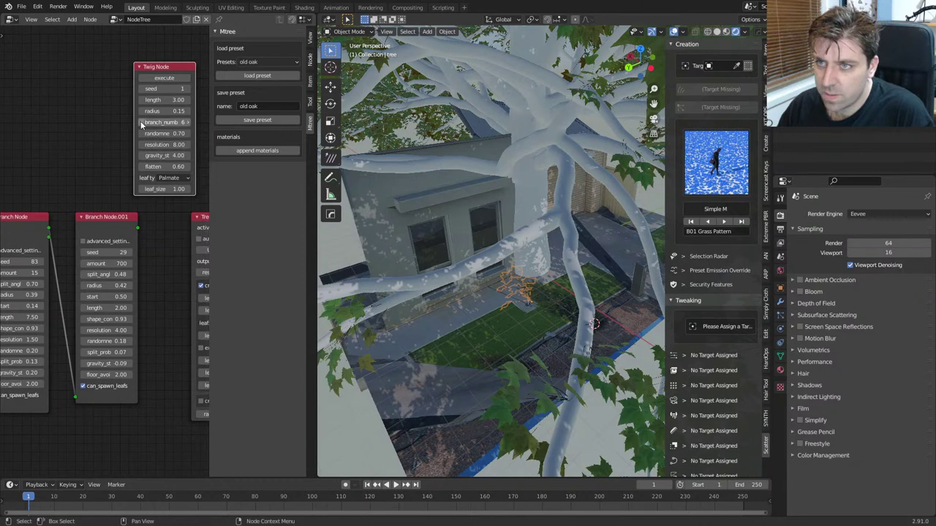
{"action": "middle_click_drag", "start_coordinate": [157, 286], "coordinate": [175, 272]}
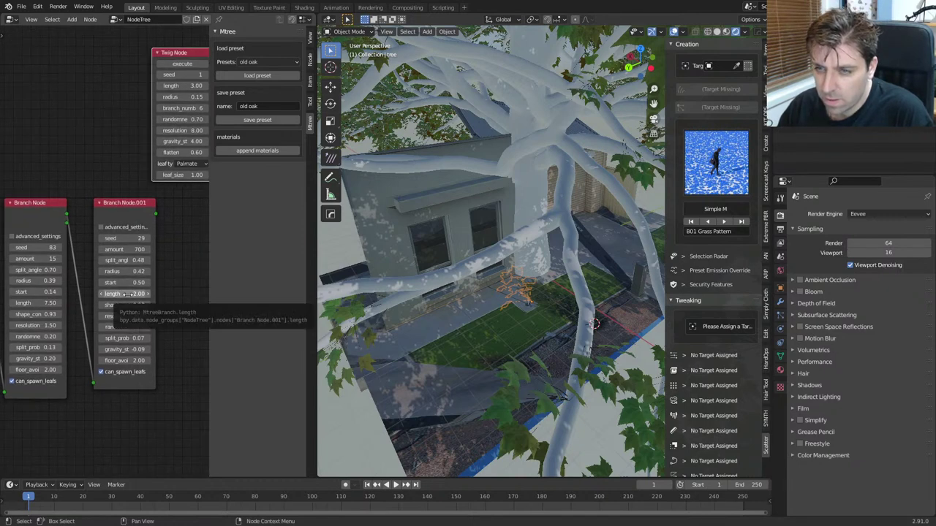
Step: Scale the huge tree down to a much smaller size
{"action": "scroll", "coordinate": [164, 349], "scroll_direction": "down", "scroll_amount": 1}
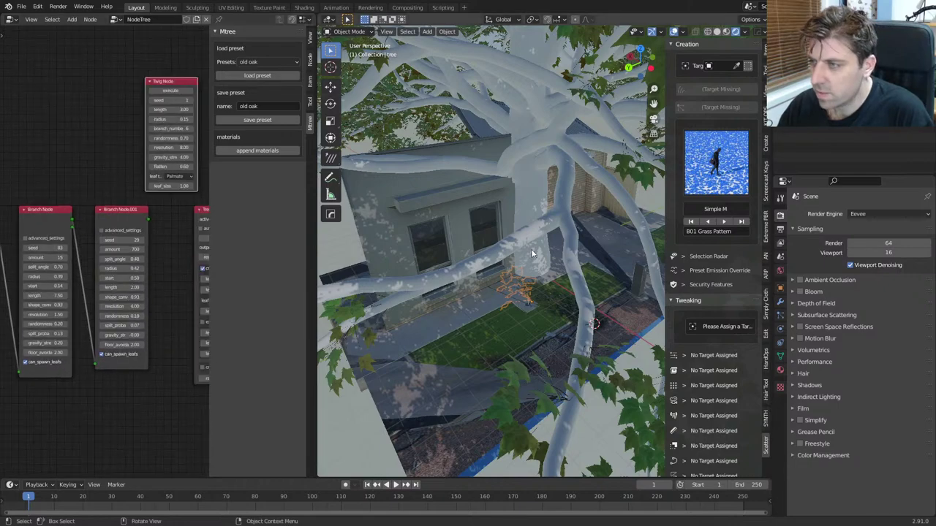
{"action": "scroll", "coordinate": [534, 265], "scroll_direction": "down", "scroll_amount": 6}
{"action": "key", "text": "s"}
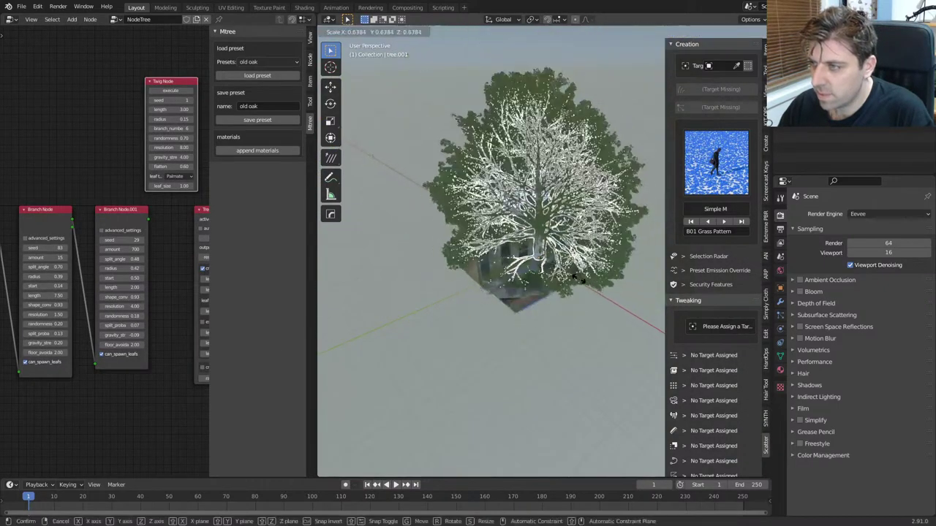
{"action": "right_click", "coordinate": [577, 246]}
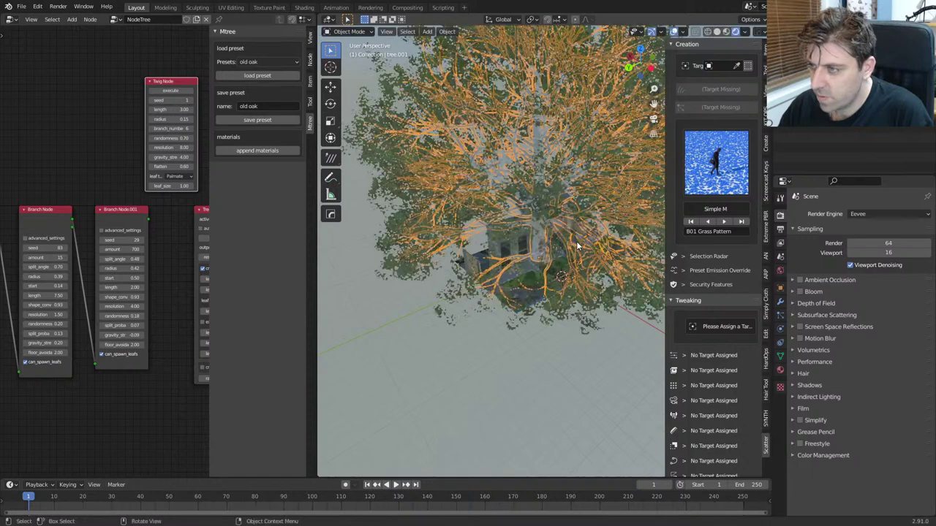
{"action": "key", "text": "s"}
{"action": "left_click", "coordinate": [578, 241]}
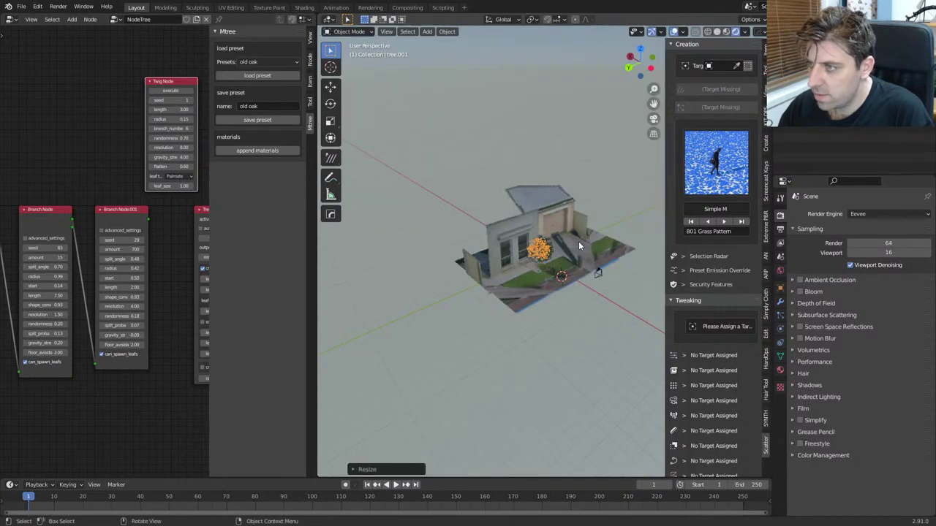
Step: In top view, move the tree into the front garden bed
{"action": "middle_click_drag", "start_coordinate": [578, 241], "coordinate": [531, 256], "text": "shift"}
{"action": "scroll", "coordinate": [523, 260], "scroll_direction": "up", "scroll_amount": 5}
{"action": "key", "text": "KP_7"}
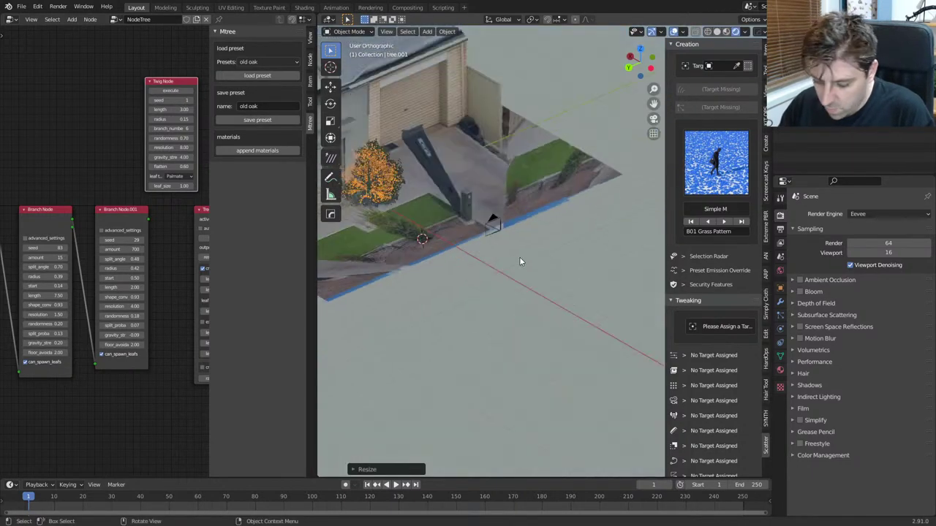
{"action": "scroll", "coordinate": [443, 231], "scroll_direction": "down", "scroll_amount": 4}
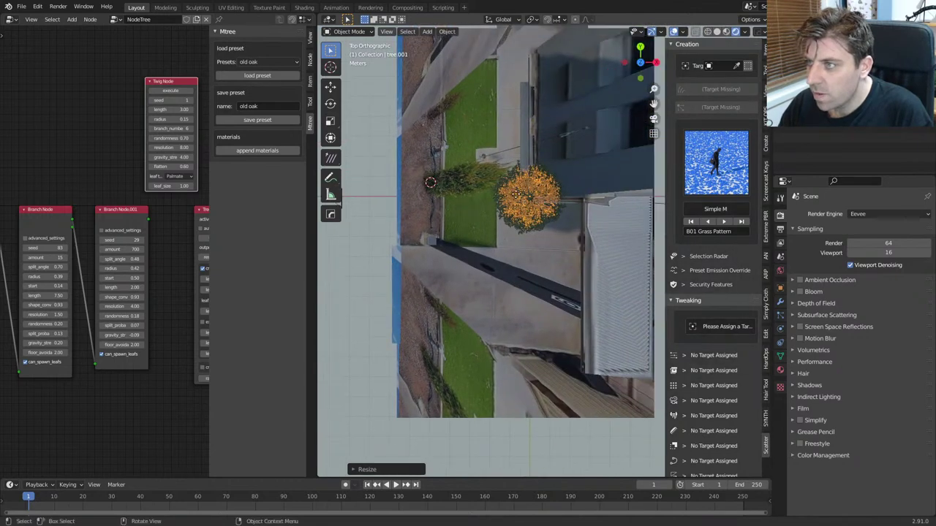
{"action": "key", "text": "g"}
{"action": "left_click", "coordinate": [420, 176]}
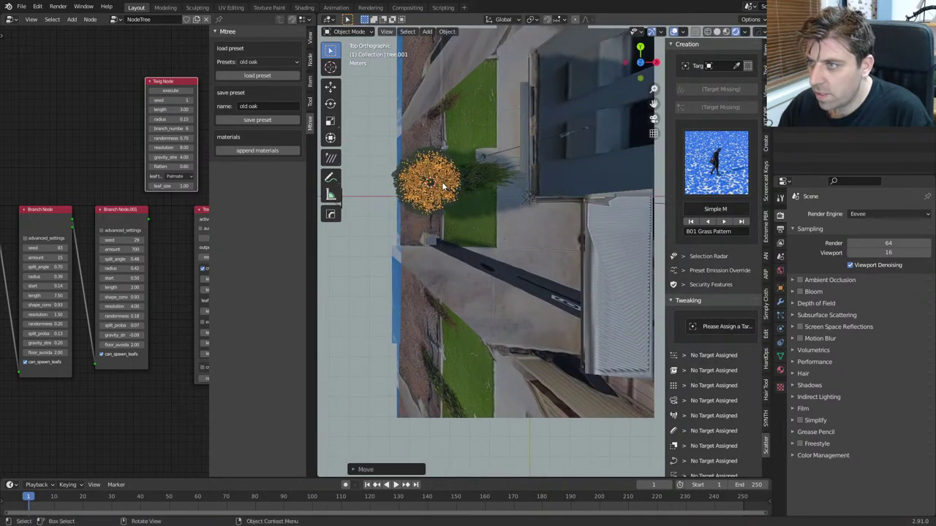
Step: From the camera view, shrink the tree further to bush size
{"action": "middle_click_drag", "start_coordinate": [421, 175], "coordinate": [441, 186]}
{"action": "key", "text": "KP_0"}
{"action": "scroll", "coordinate": [549, 269], "scroll_direction": "up", "scroll_amount": 2}
{"action": "scroll", "coordinate": [585, 281], "scroll_direction": "down", "scroll_amount": 1}
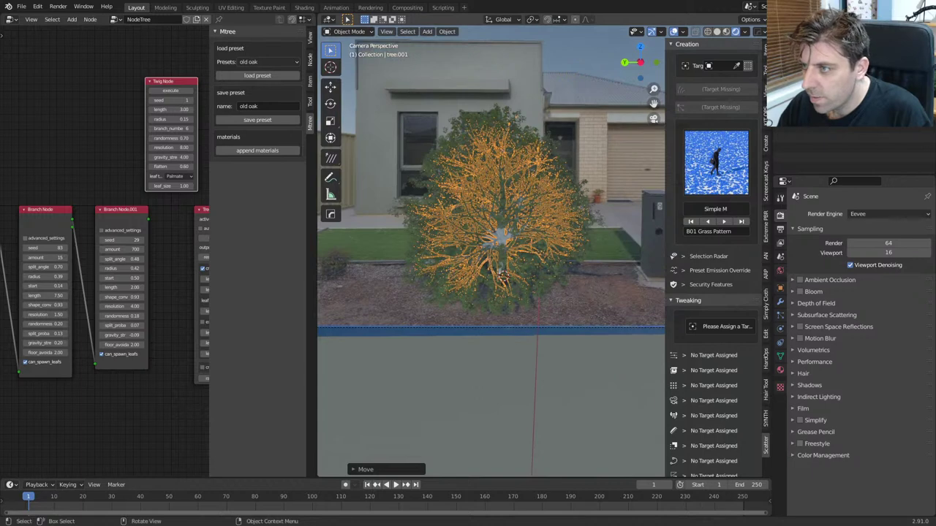
{"action": "key", "text": "s"}
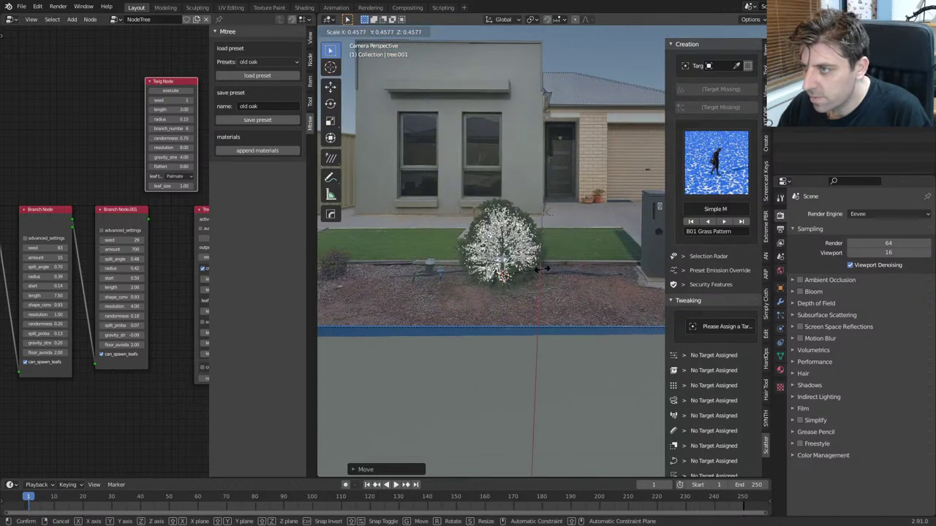
{"action": "left_click", "coordinate": [545, 269]}
Step: Append Mtree's leaf and bark materials to the tree and select the bush
{"action": "scroll", "coordinate": [522, 291], "scroll_direction": "up", "scroll_amount": 2}
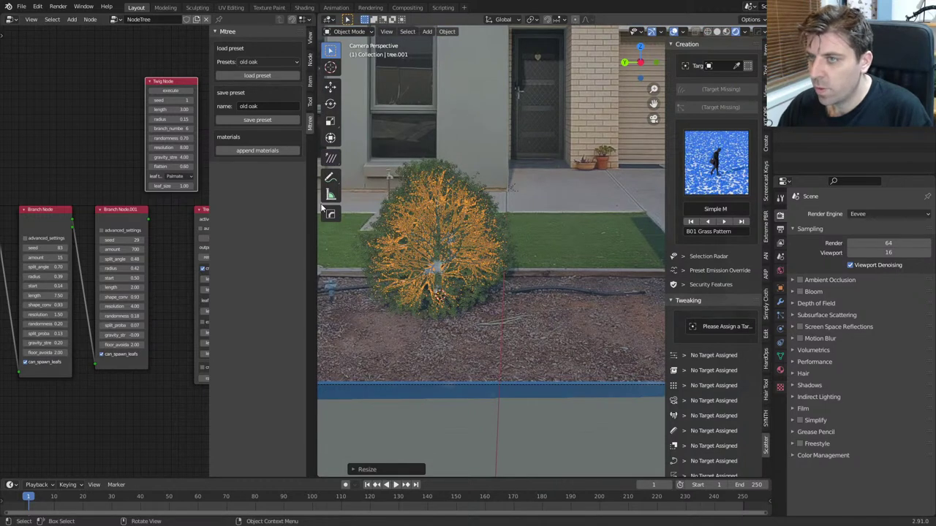
{"action": "left_click", "coordinate": [285, 151]}
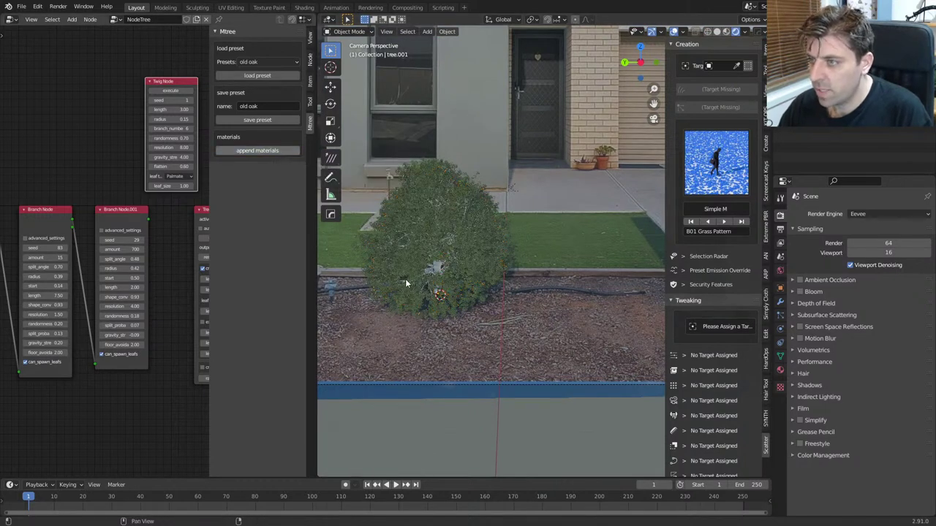
{"action": "left_click", "coordinate": [439, 272]}
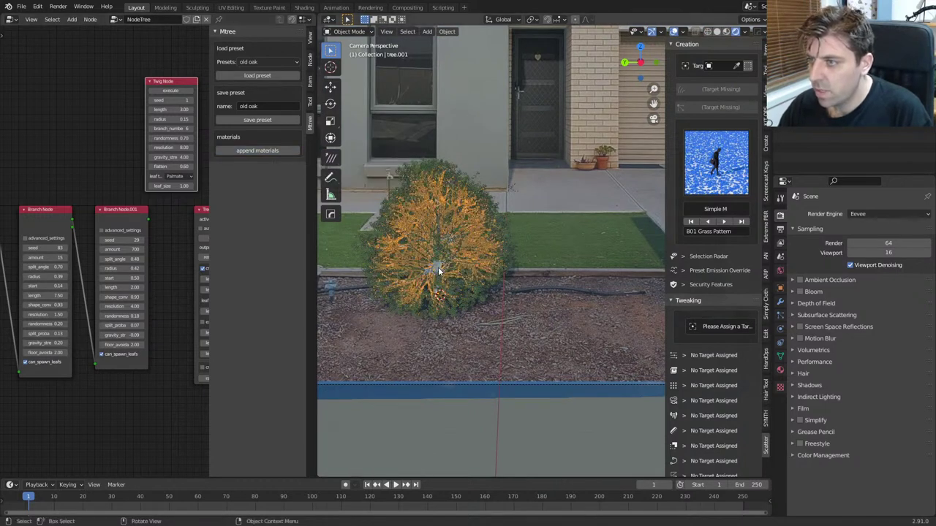
Step: Assign the '0 oak' material to the bush
{"action": "left_click", "coordinate": [780, 369]}
{"action": "left_click", "coordinate": [799, 272]}
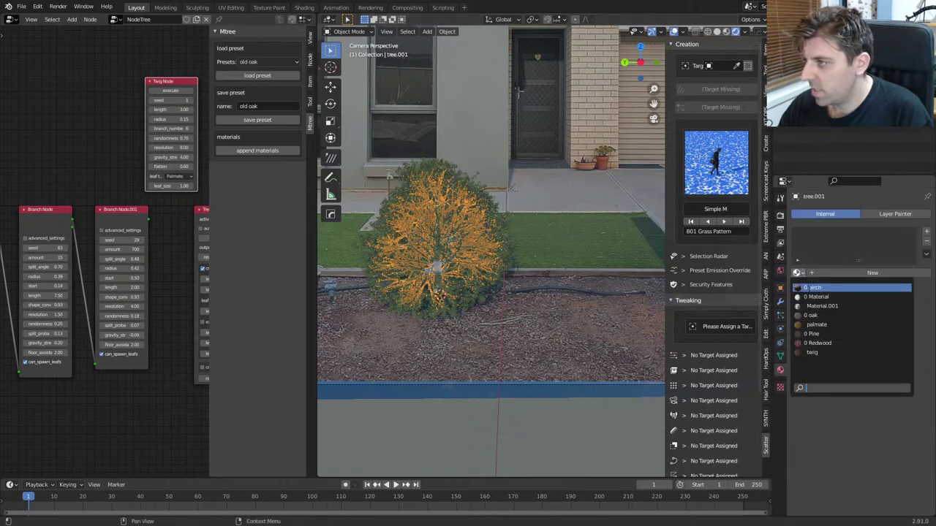
{"action": "left_click", "coordinate": [817, 316]}
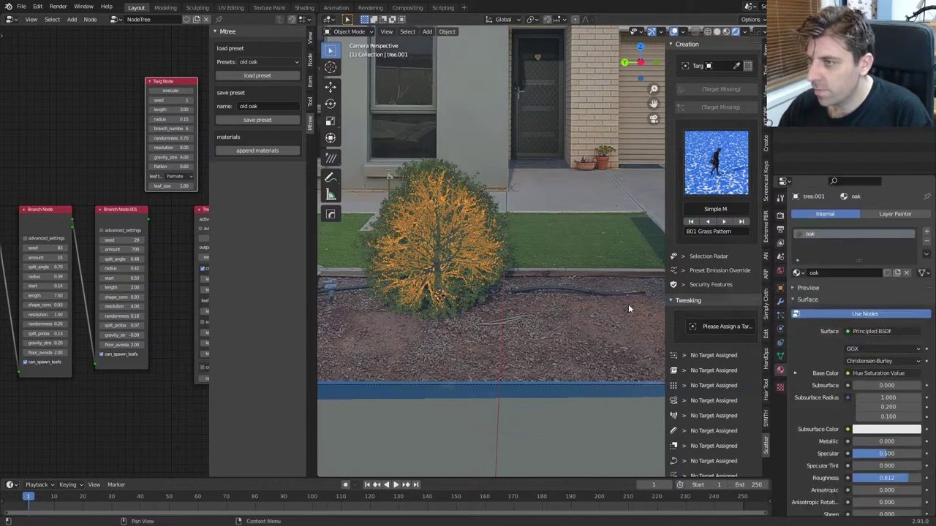
Step: Switch to top view and merge the node editor area into the 3D viewport
{"action": "scroll", "coordinate": [446, 302], "scroll_direction": "up", "scroll_amount": 3}
{"action": "scroll", "coordinate": [488, 300], "scroll_direction": "down", "scroll_amount": 4}
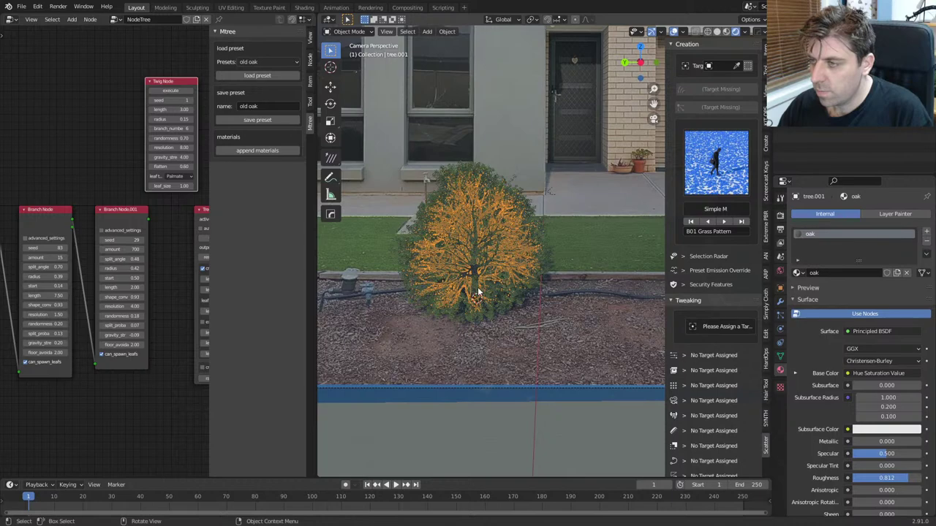
{"action": "scroll", "coordinate": [452, 264], "scroll_direction": "down", "scroll_amount": 5}
{"action": "key", "text": "KP_7"}
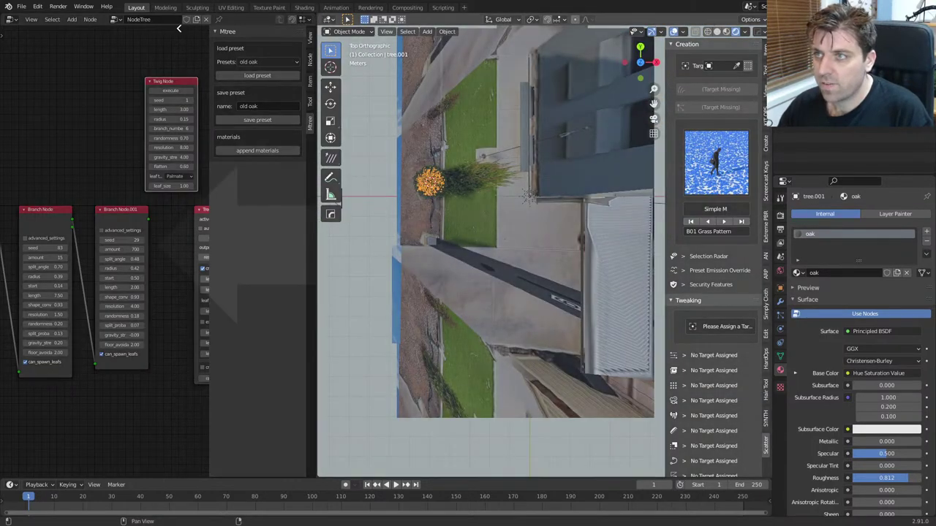
{"action": "left_click_drag", "start_coordinate": [178, 27], "coordinate": [495, 200]}
Step: Render a preview image from the camera view, then close the render window
{"action": "key", "text": "KP_0"}
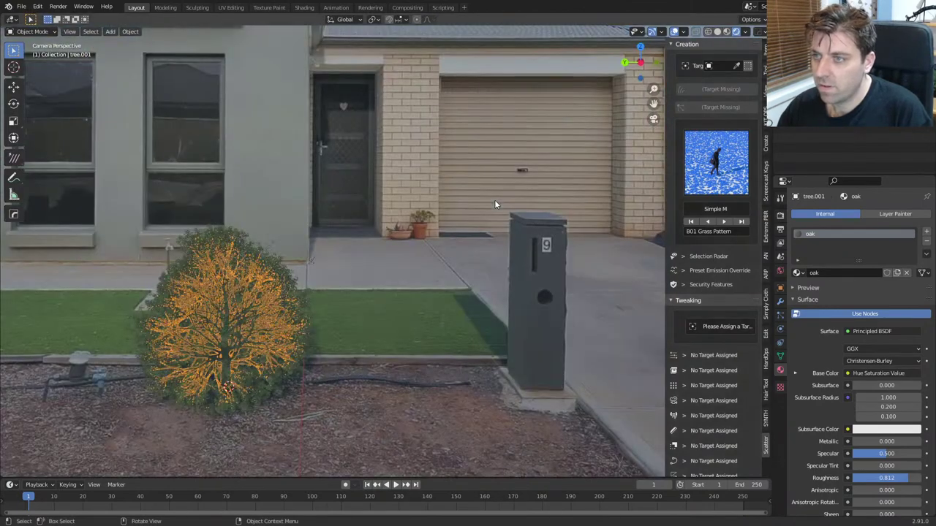
{"action": "key", "text": "F12"}
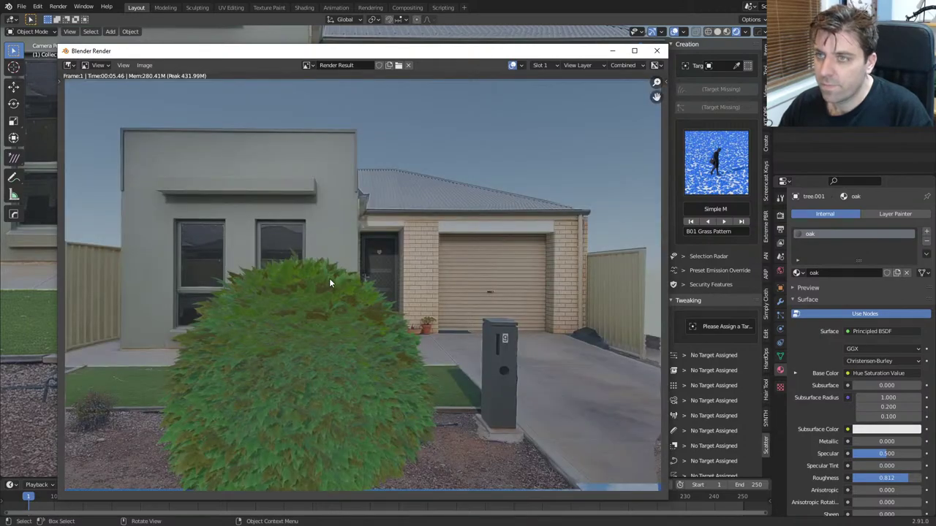
{"action": "scroll", "coordinate": [354, 337], "scroll_direction": "down", "scroll_amount": 1}
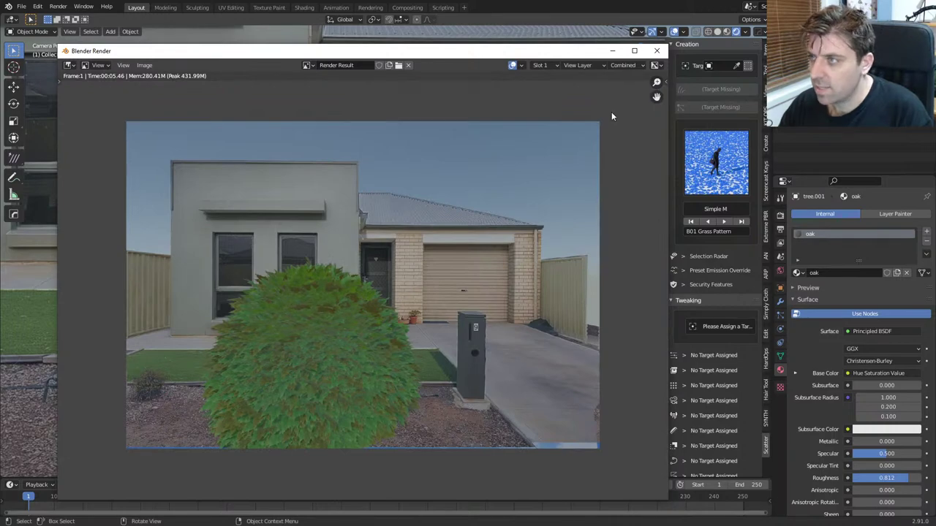
{"action": "left_click", "coordinate": [656, 51]}
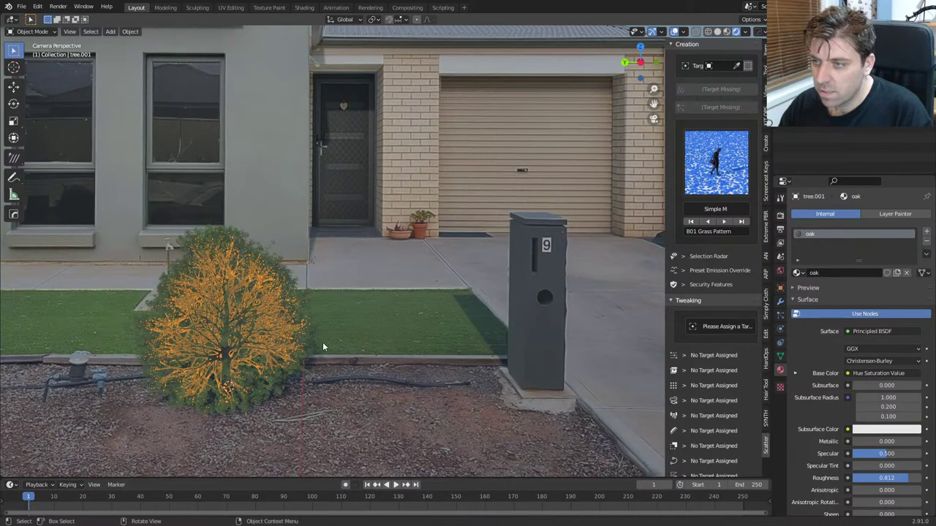
Step: Toggle between top and camera views and orbit the view beside the house
{"action": "key", "text": "KP_0"}
{"action": "key", "text": "KP_7"}
{"action": "scroll", "coordinate": [322, 342], "scroll_direction": "up", "scroll_amount": 1}
{"action": "key", "text": "KP_0"}
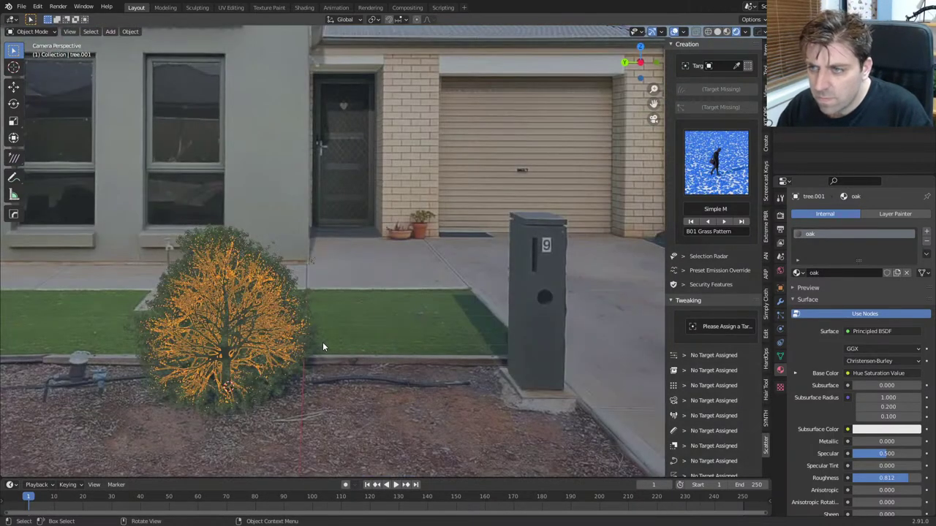
{"action": "scroll", "coordinate": [328, 344], "scroll_direction": "down", "scroll_amount": 3}
{"action": "middle_click_drag", "start_coordinate": [327, 343], "coordinate": [412, 259]}
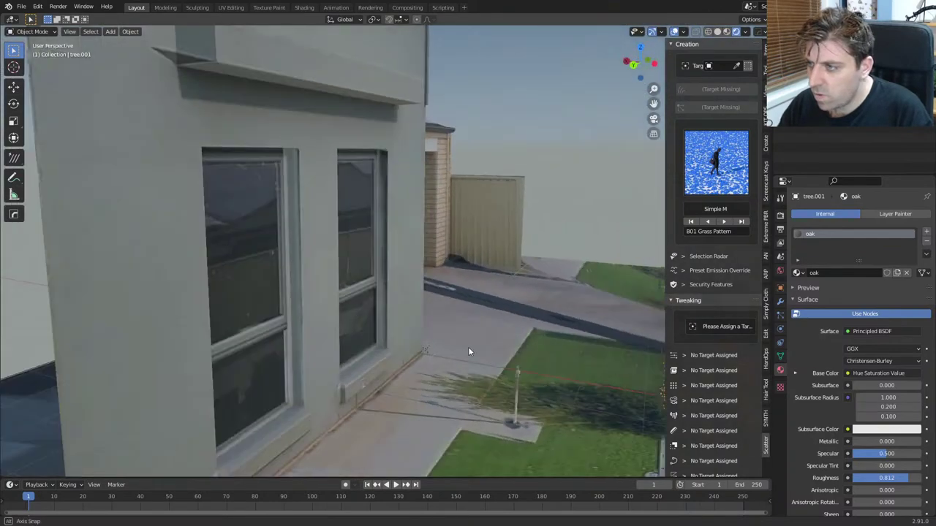
Step: Select the scene camera and look through it
{"action": "left_click", "coordinate": [416, 258]}
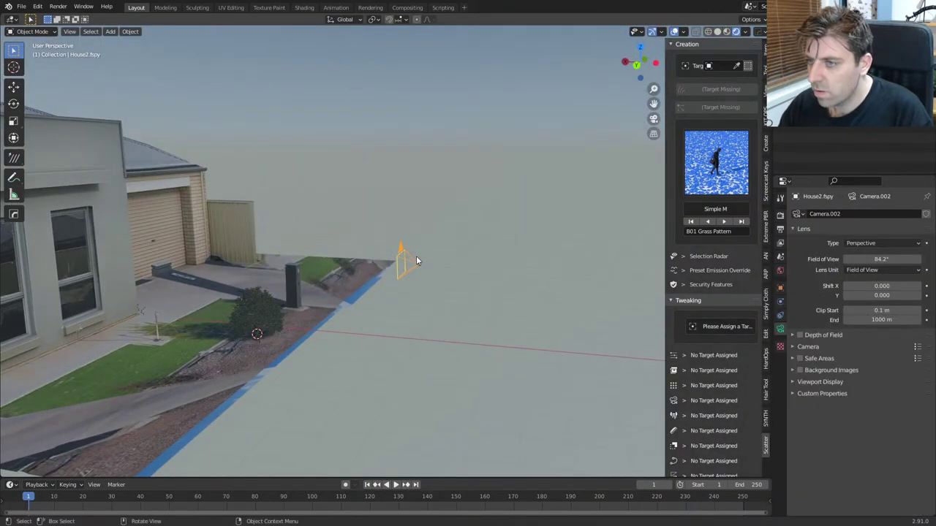
{"action": "key", "text": "ctrl+KP_0"}
{"action": "scroll", "coordinate": [438, 262], "scroll_direction": "up", "scroll_amount": 3}
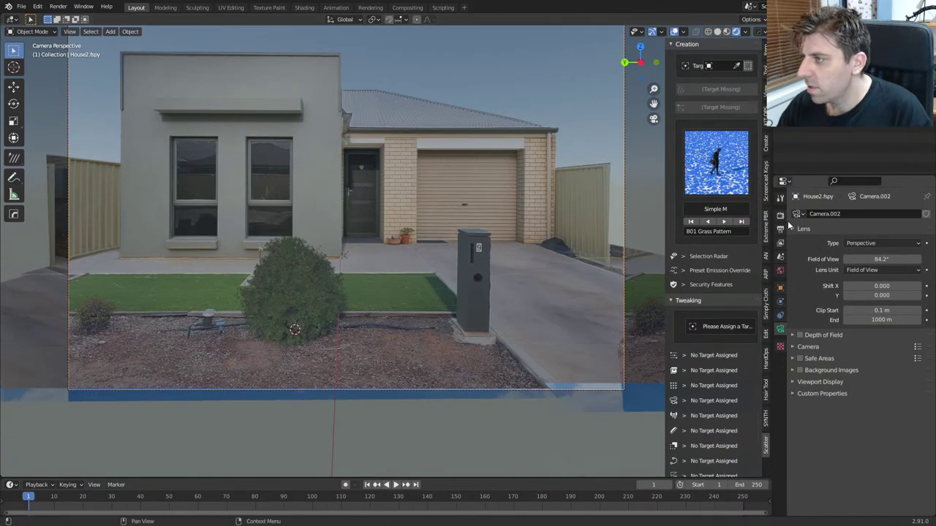
Step: Set the output resolution to 1920 × 1080 pixels
{"action": "left_click", "coordinate": [781, 215]}
{"action": "left_click", "coordinate": [780, 229]}
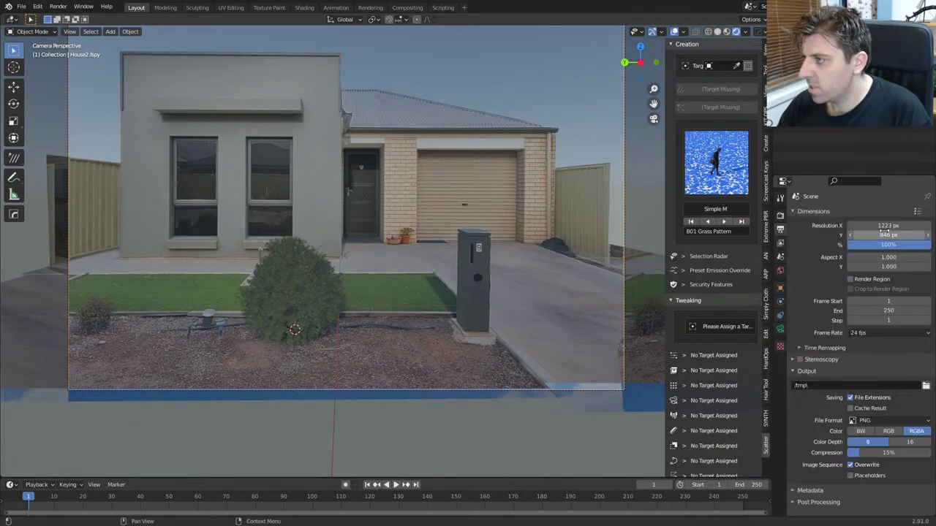
{"action": "left_click", "coordinate": [885, 227]}
{"action": "key", "text": "Tab"}
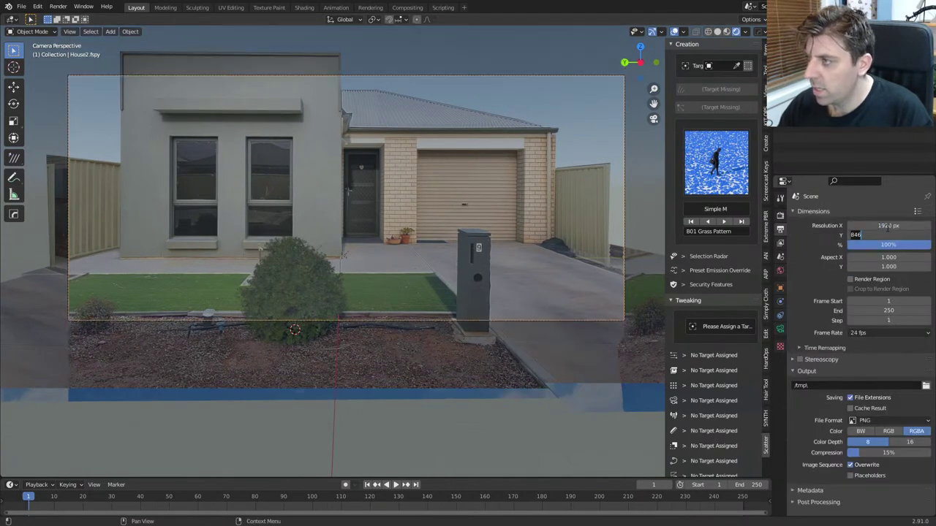
{"action": "type", "text": "1080"}
{"action": "key", "text": "Return"}
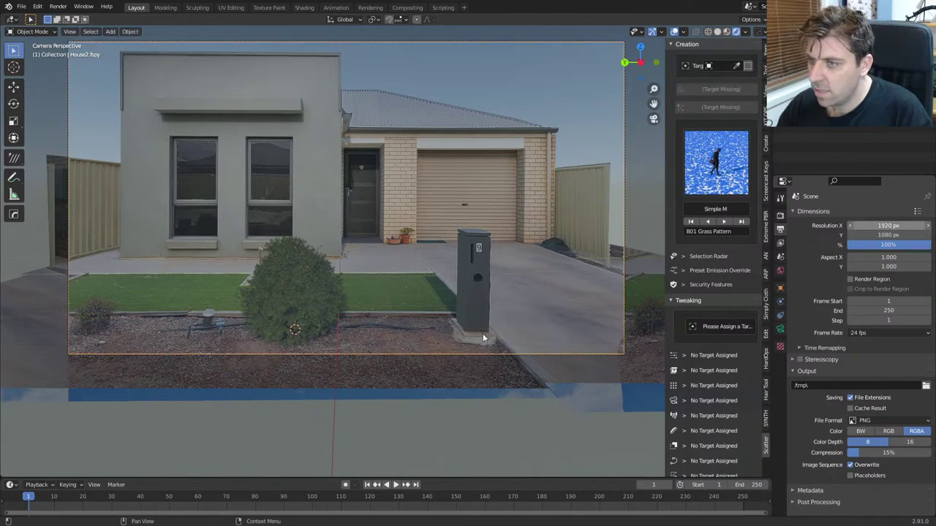
Step: Shift the camera along the X axis, then move it freely to rough in the framing
{"action": "key", "text": "g"}
{"action": "key", "text": "y"}
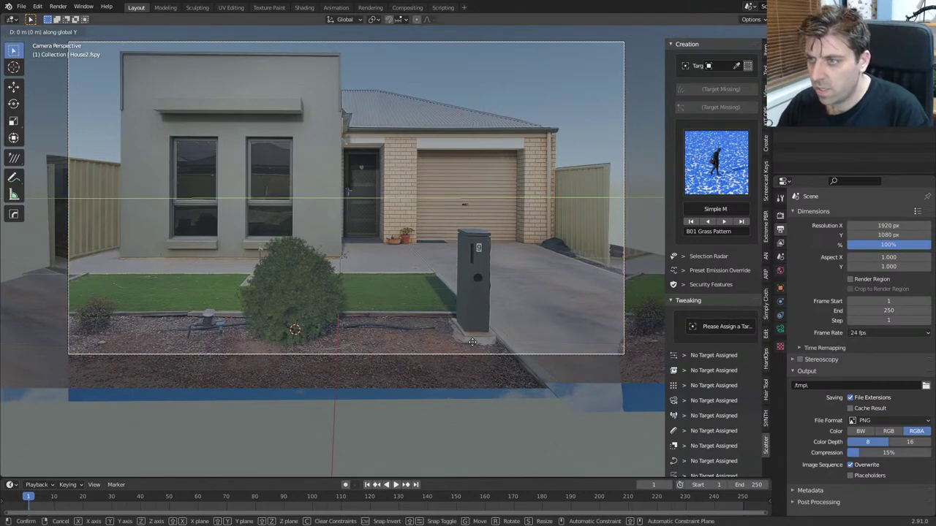
{"action": "key", "text": "x"}
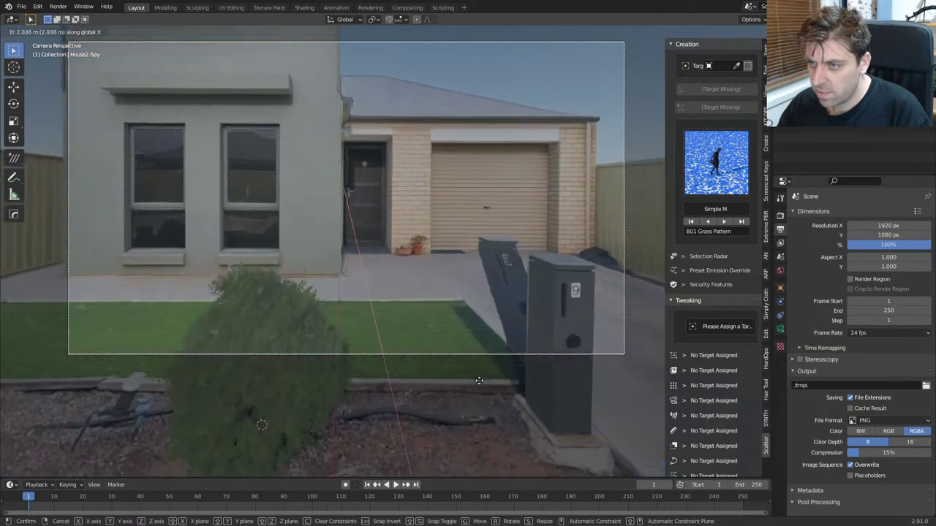
{"action": "left_click", "coordinate": [394, 323]}
{"action": "key", "text": "g"}
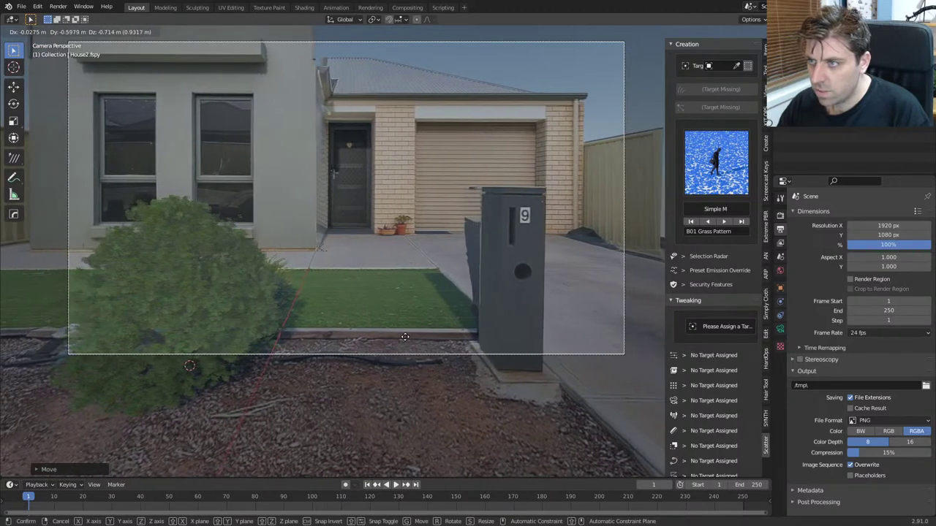
{"action": "left_click", "coordinate": [407, 341]}
Step: Dolly the camera forward along its depth axis and lower it vertically
{"action": "key", "text": "g"}
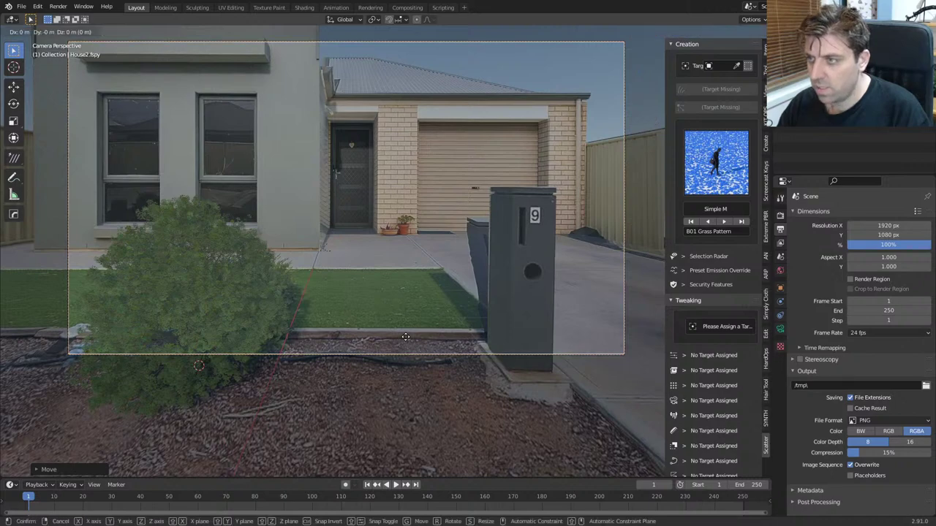
{"action": "key", "text": "z"}
{"action": "key", "text": "z"}
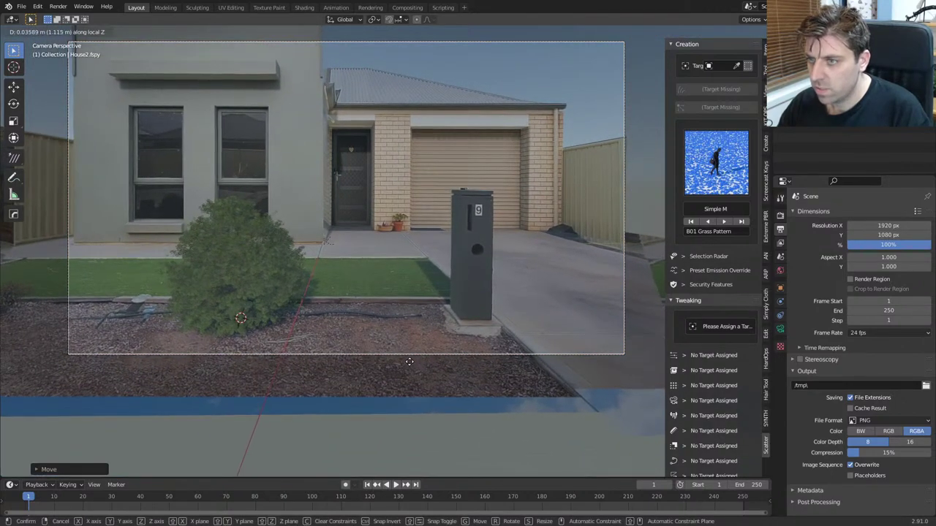
{"action": "left_click", "coordinate": [410, 361]}
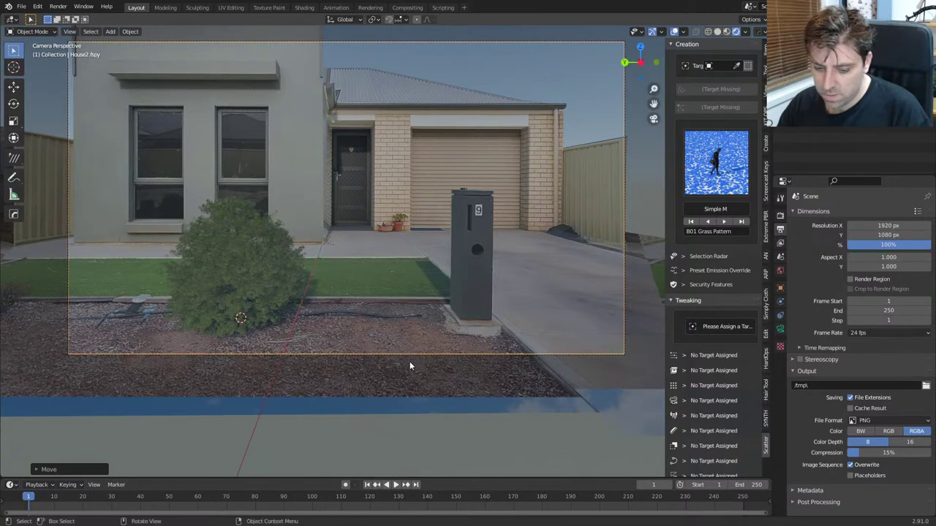
{"action": "key", "text": "g"}
{"action": "key", "text": "z"}
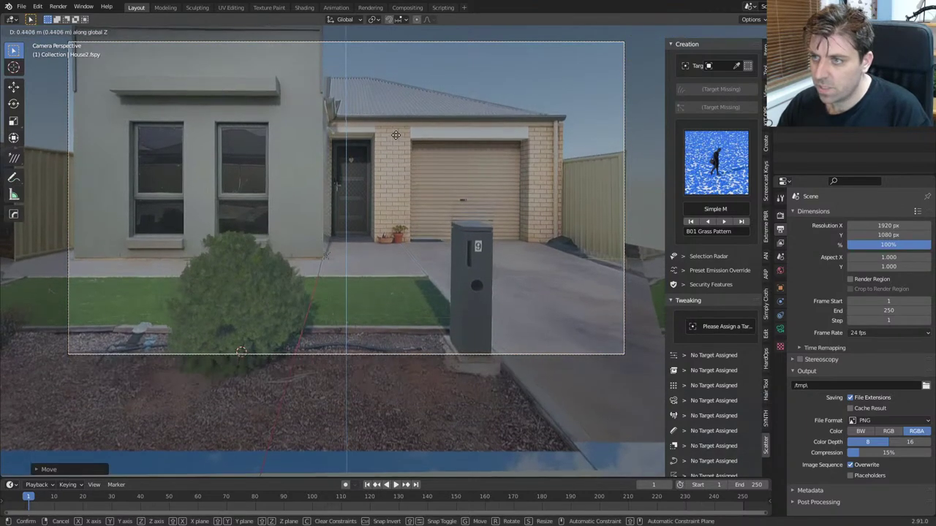
{"action": "left_click", "coordinate": [394, 449]}
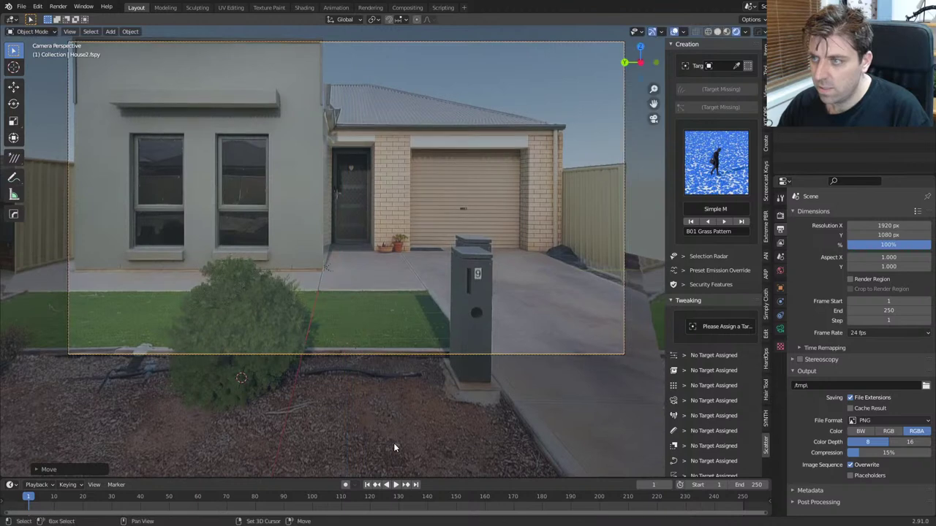
Step: Tilt the camera on its local X axis, then dolly and nudge it into final position
{"action": "key", "text": "r"}
{"action": "key", "text": "x"}
{"action": "key", "text": "x"}
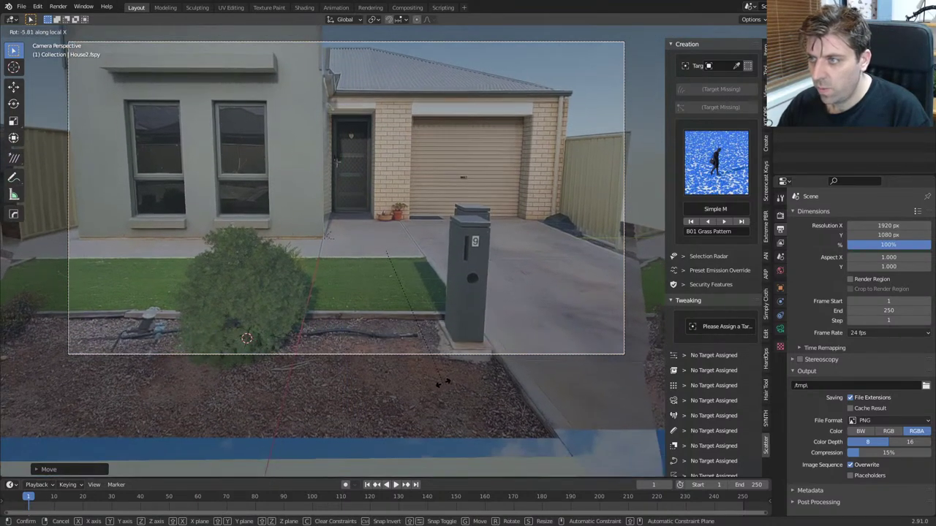
{"action": "left_click", "coordinate": [443, 388]}
{"action": "key", "text": "g"}
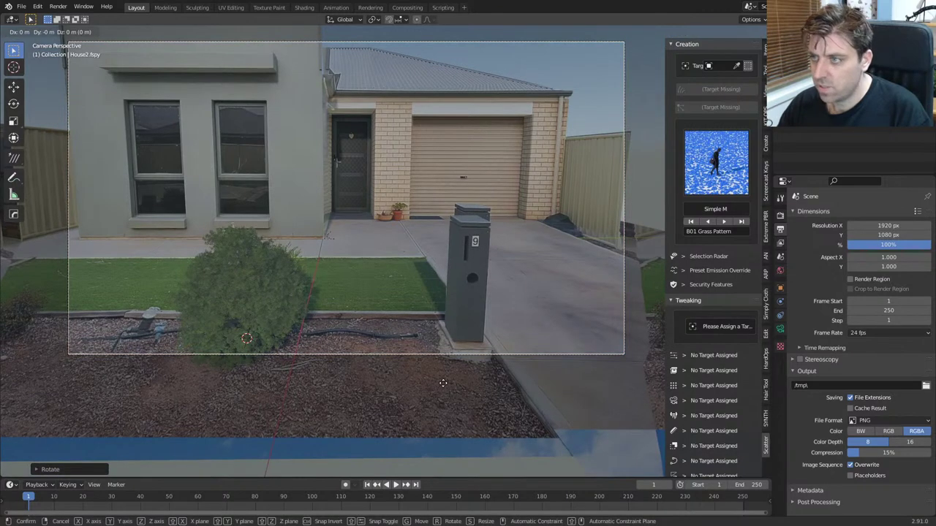
{"action": "key", "text": "z"}
{"action": "key", "text": "z"}
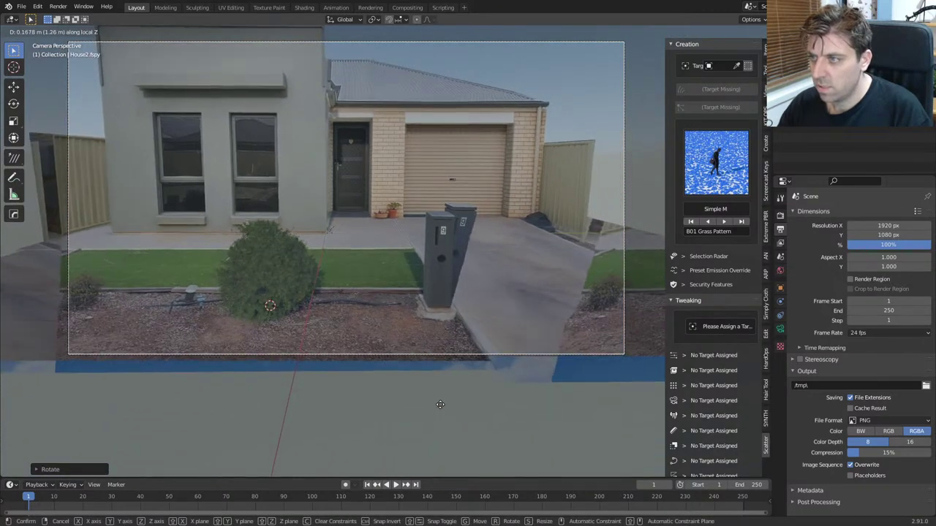
{"action": "left_click", "coordinate": [441, 403]}
{"action": "key", "text": "g"}
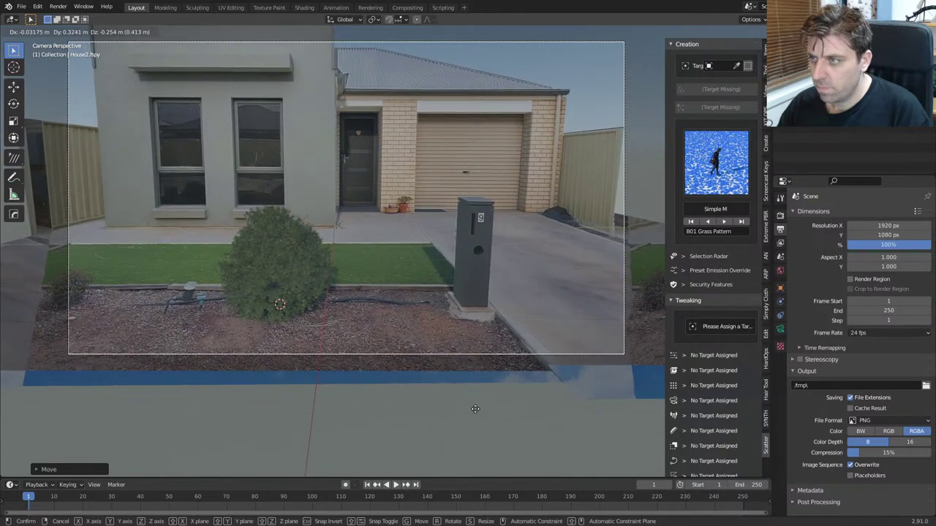
{"action": "left_click", "coordinate": [475, 409]}
Step: Select the bush and leave the camera view to navigate freely
{"action": "left_click", "coordinate": [300, 273]}
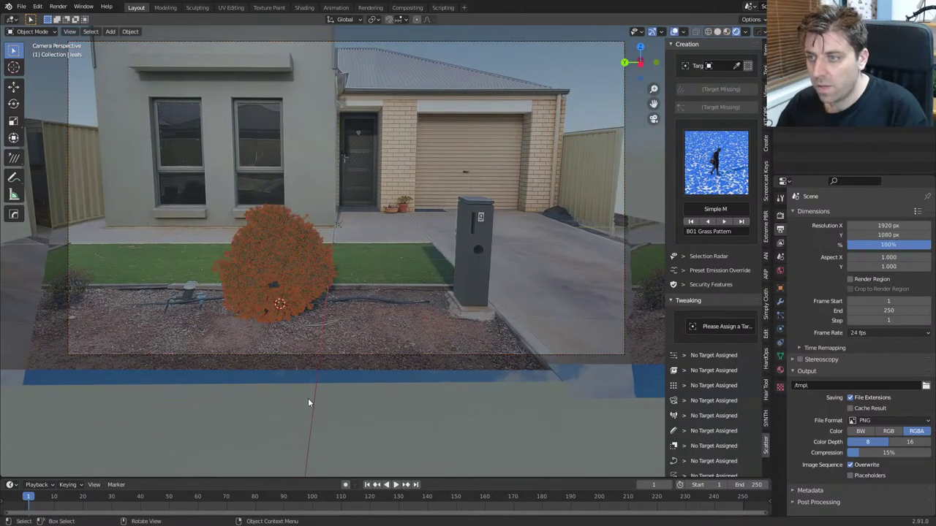
{"action": "middle_click_drag", "start_coordinate": [307, 403], "coordinate": [307, 372]}
{"action": "scroll", "coordinate": [310, 381], "scroll_direction": "down", "scroll_amount": 3}
Step: Shrink the stray leaf plane to a small size and render the current frame
{"action": "middle_click_drag", "start_coordinate": [318, 249], "coordinate": [353, 458], "text": "shift"}
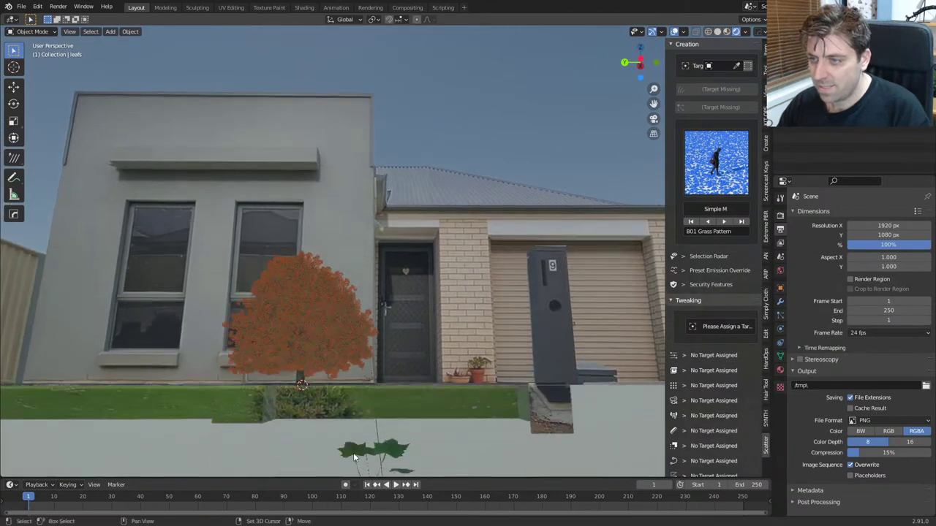
{"action": "left_click", "coordinate": [379, 450]}
{"action": "key", "text": "s"}
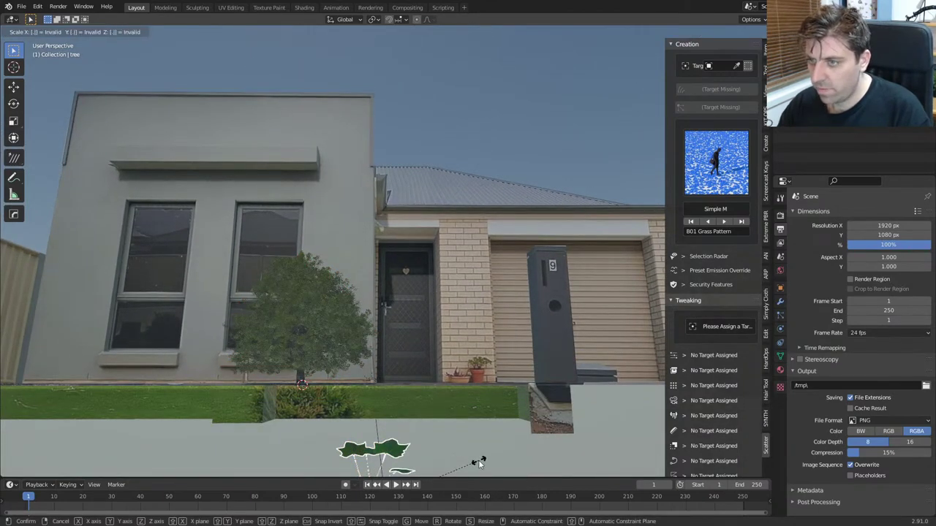
{"action": "left_click", "coordinate": [480, 463]}
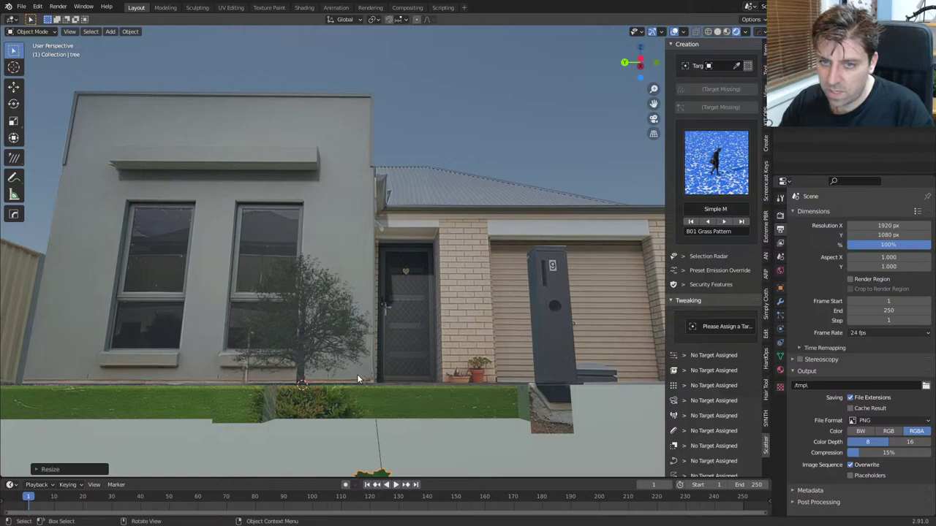
{"action": "key", "text": "F12"}
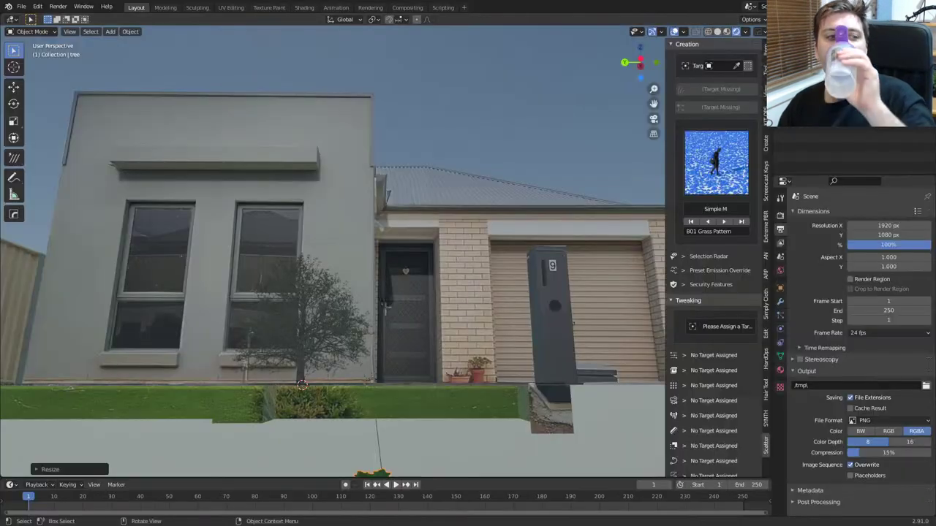
Step: Orbit to the side, view the render of the house front, then close it
{"action": "scroll", "coordinate": [397, 274], "scroll_direction": "down", "scroll_amount": 2}
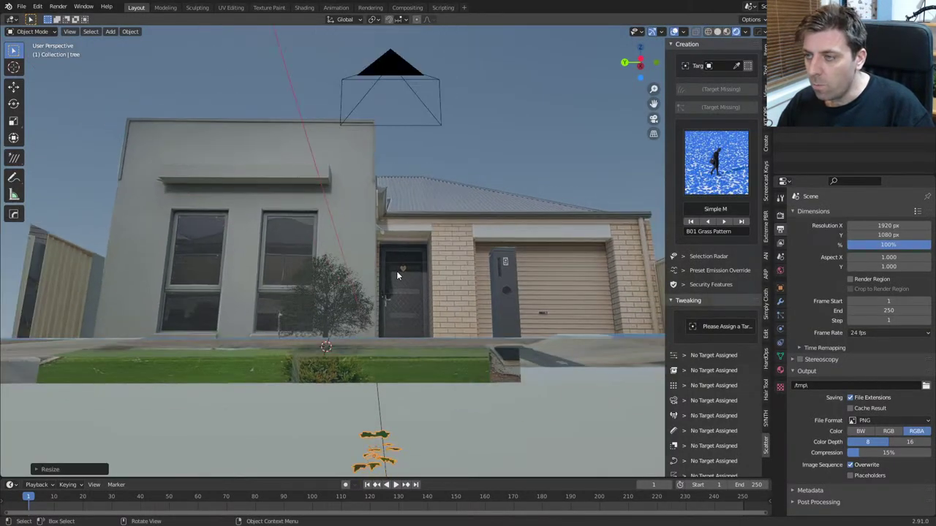
{"action": "middle_click_drag", "start_coordinate": [368, 243], "coordinate": [453, 169]}
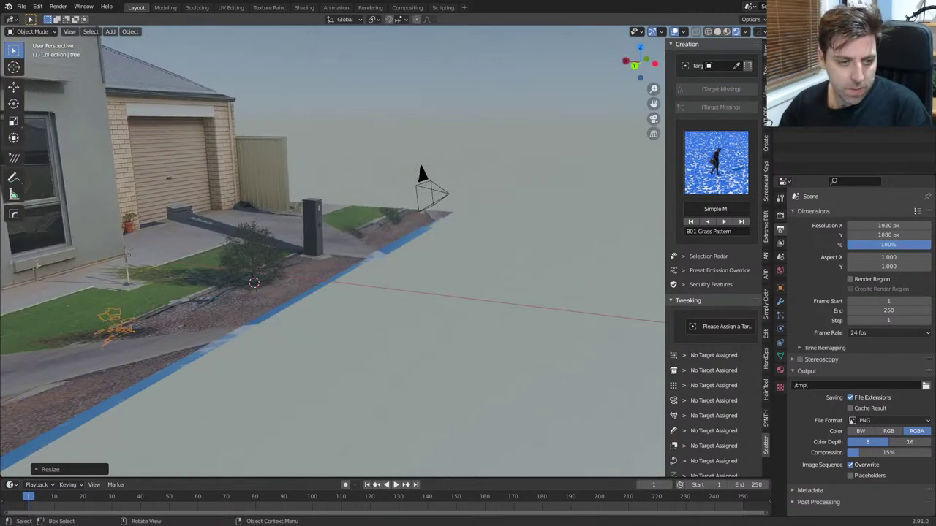
{"action": "key", "text": "F11"}
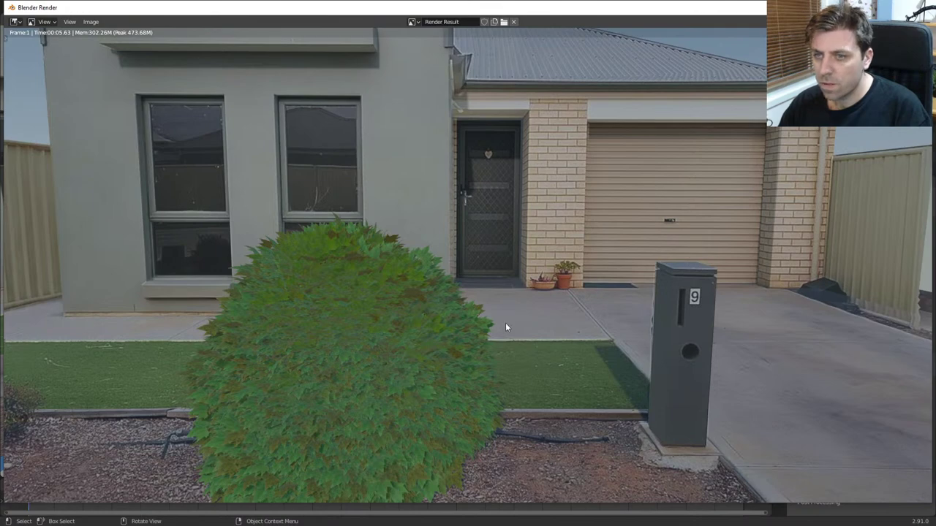
{"action": "key", "text": "Escape"}
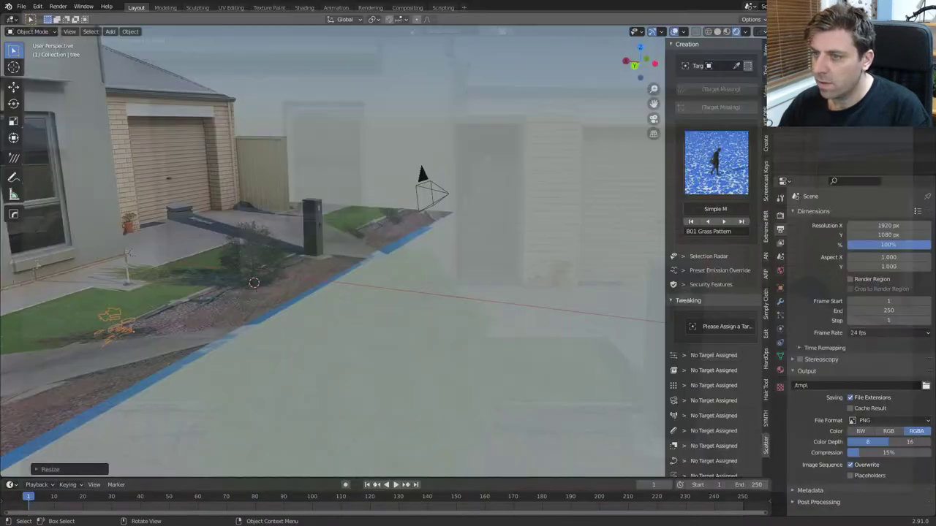
Step: Shrink the small plant object, apply its scale, and render from the camera
{"action": "middle_click_drag", "start_coordinate": [319, 359], "coordinate": [211, 364]}
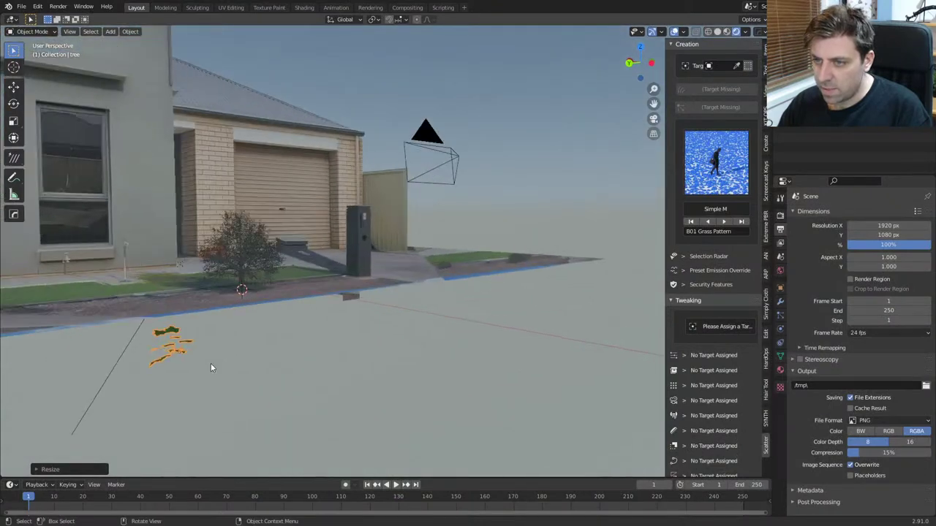
{"action": "key", "text": "s"}
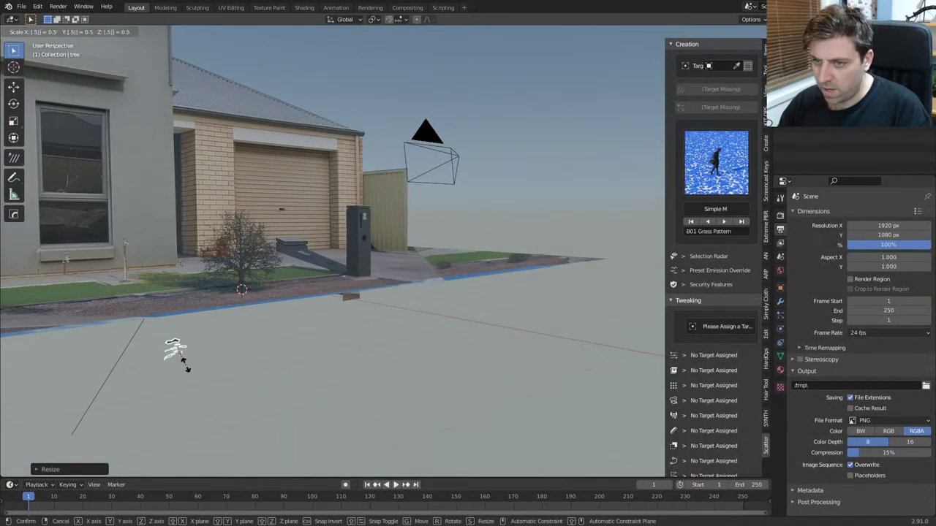
{"action": "left_click", "coordinate": [186, 366]}
{"action": "key", "text": "ctrl+a"}
{"action": "left_click", "coordinate": [185, 365]}
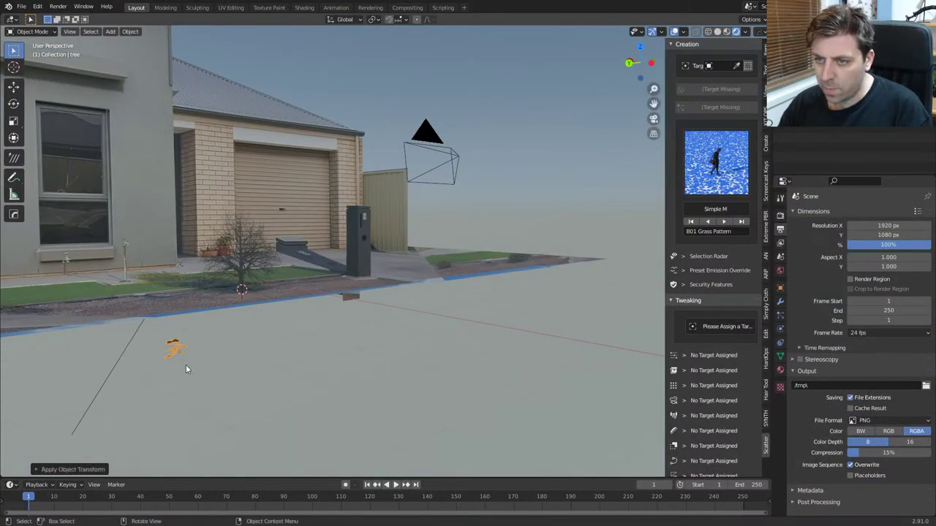
{"action": "key", "text": "KP_0"}
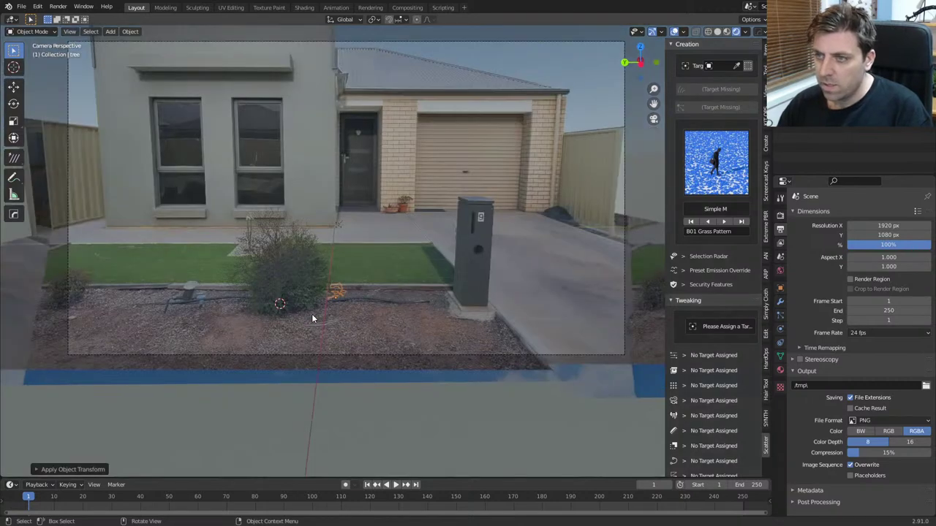
{"action": "key", "text": "F12"}
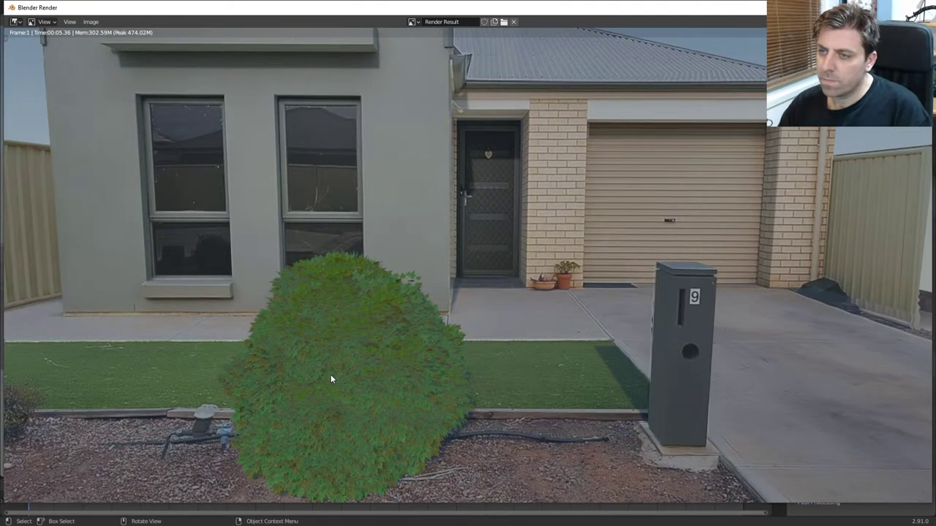
Step: Select the sun lamp and check its shadow settings, leaving contact shadows on
{"action": "key", "text": "Escape"}
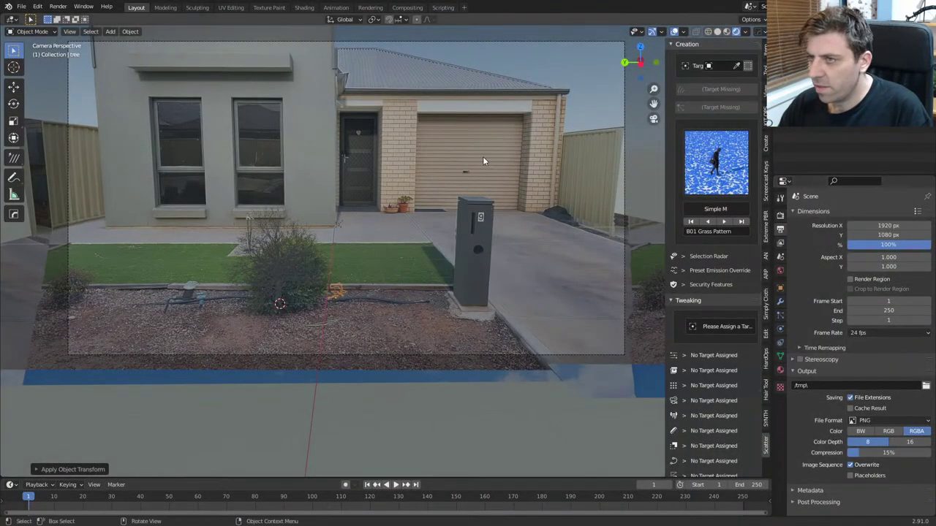
{"action": "scroll", "coordinate": [398, 278], "scroll_direction": "down", "scroll_amount": 5}
{"action": "left_click", "coordinate": [319, 302]}
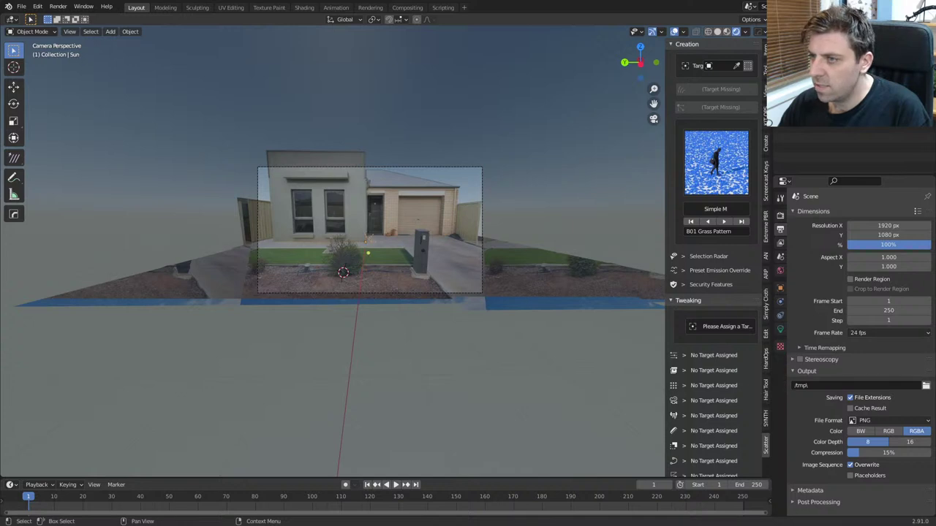
{"action": "scroll", "coordinate": [319, 303], "scroll_direction": "up", "scroll_amount": 5}
{"action": "left_click", "coordinate": [780, 329]}
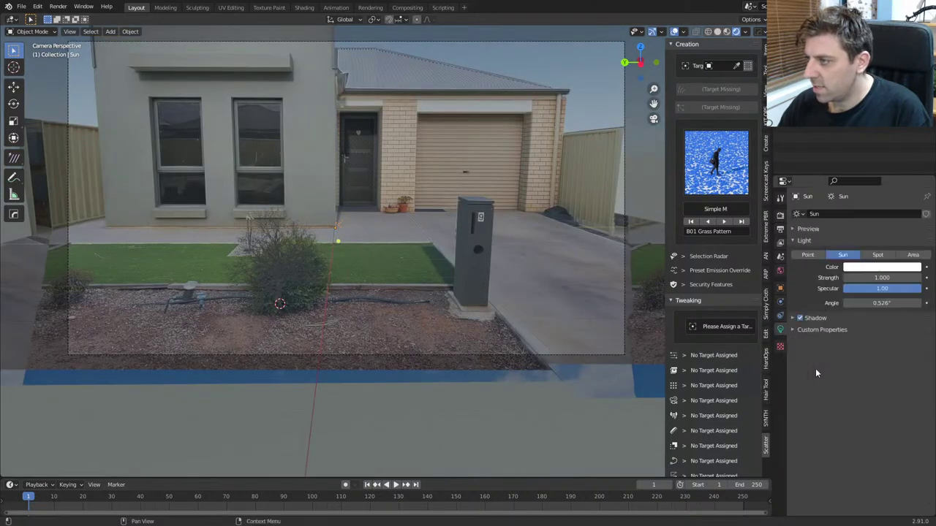
{"action": "left_click", "coordinate": [795, 320]}
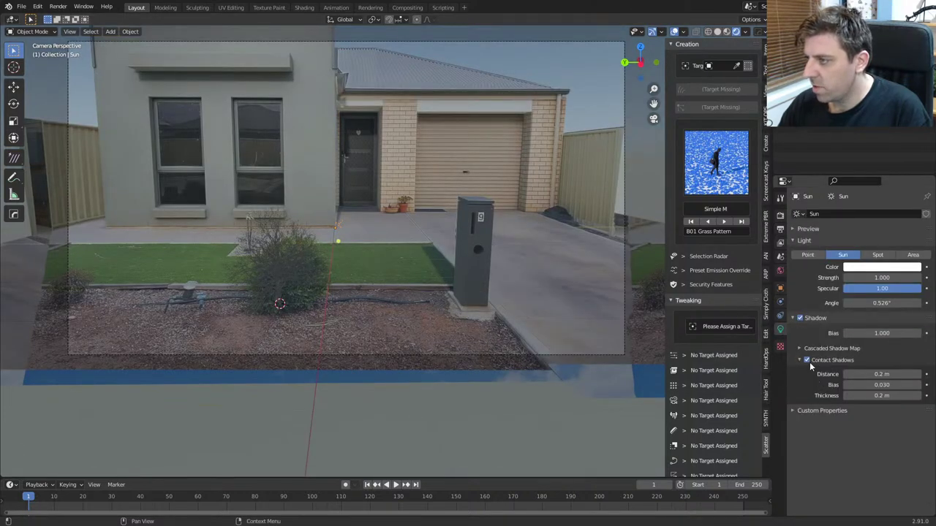
{"action": "left_click", "coordinate": [808, 361]}
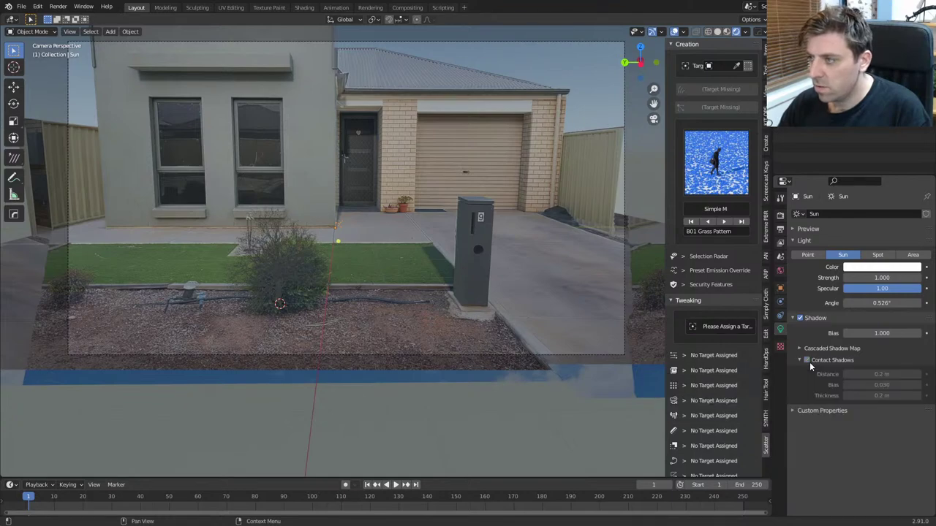
{"action": "left_click", "coordinate": [807, 361]}
Step: Enable Ambient Occlusion and Screen Space Reflections in the Eevee render settings
{"action": "middle_click_drag", "start_coordinate": [401, 312], "coordinate": [253, 351]}
{"action": "key", "text": "KP_0"}
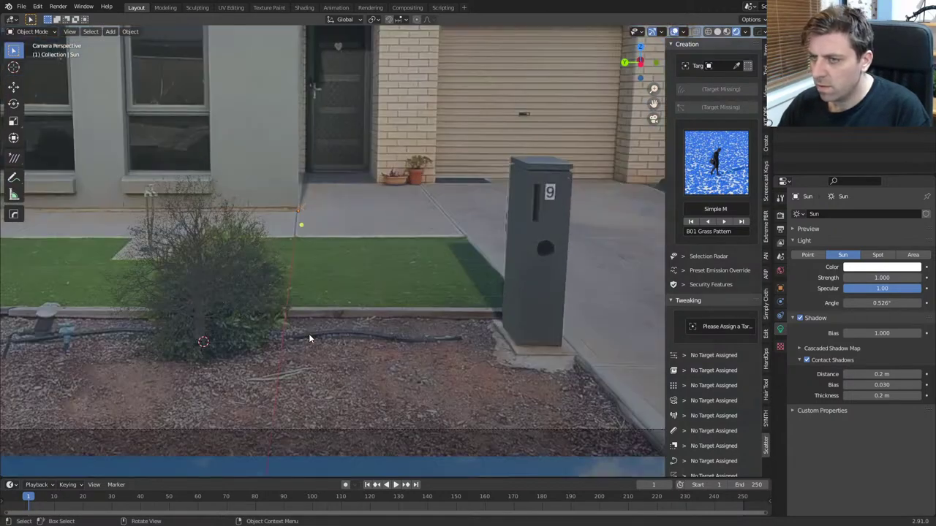
{"action": "middle_click_drag", "start_coordinate": [322, 331], "coordinate": [338, 327], "text": "shift"}
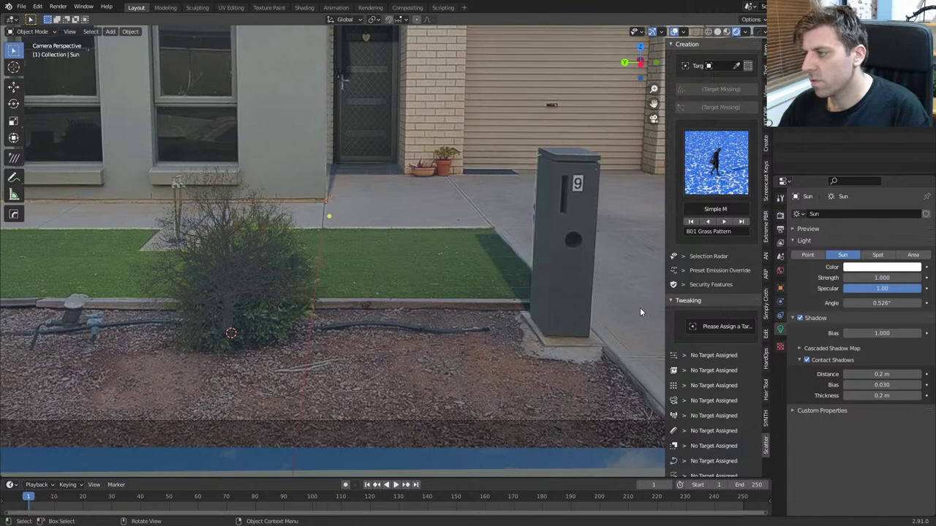
{"action": "left_click", "coordinate": [780, 215]}
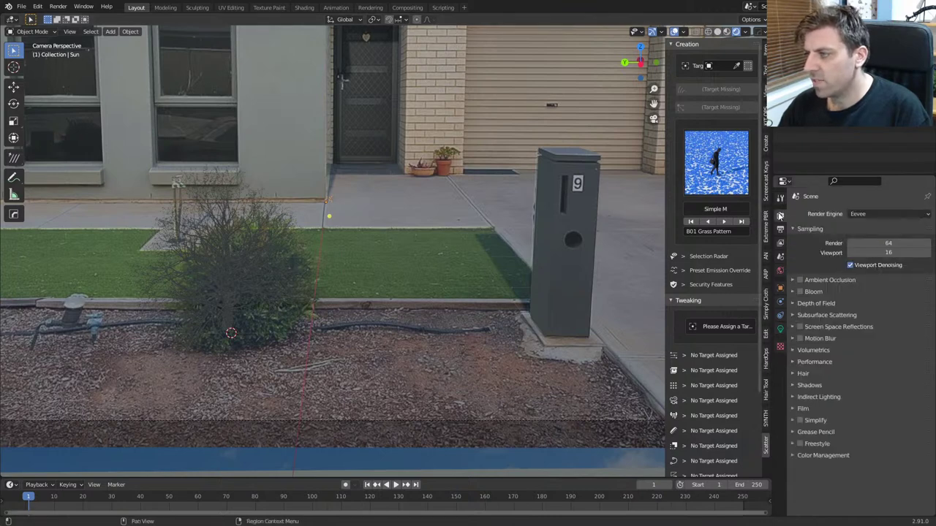
{"action": "left_click", "coordinate": [799, 280]}
{"action": "left_click", "coordinate": [800, 326]}
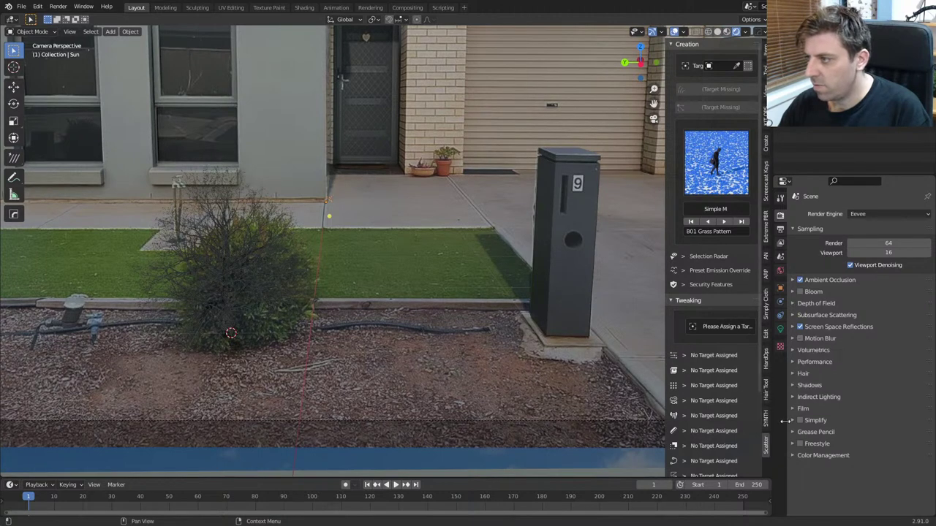
{"action": "left_click", "coordinate": [792, 315]}
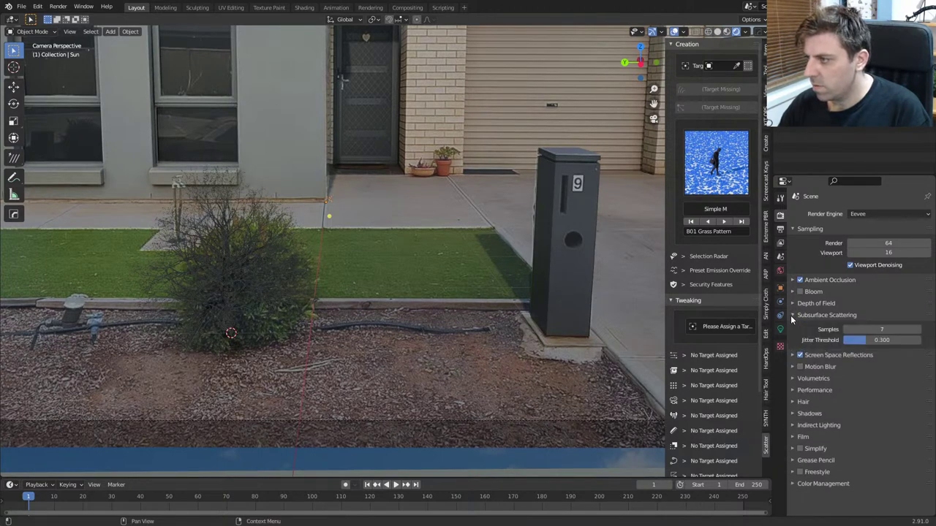
{"action": "left_click", "coordinate": [791, 315]}
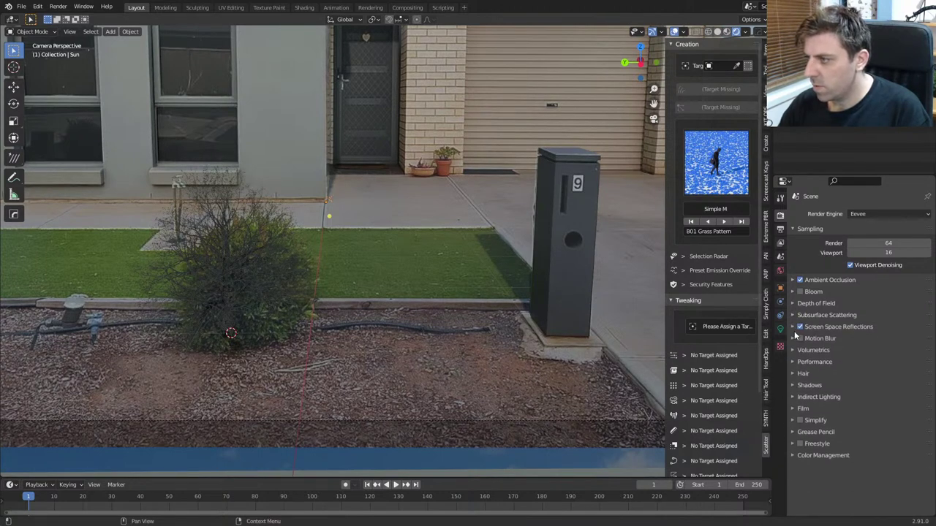
{"action": "left_click", "coordinate": [791, 372]}
{"action": "left_click", "coordinate": [791, 372]}
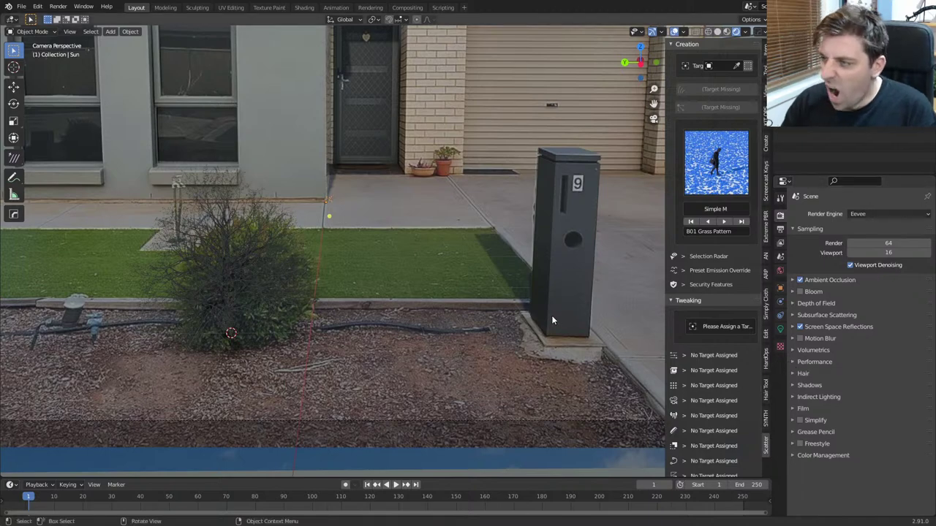
Step: Render a test image from the camera, review it, and close the render window
{"action": "key", "text": "F12"}
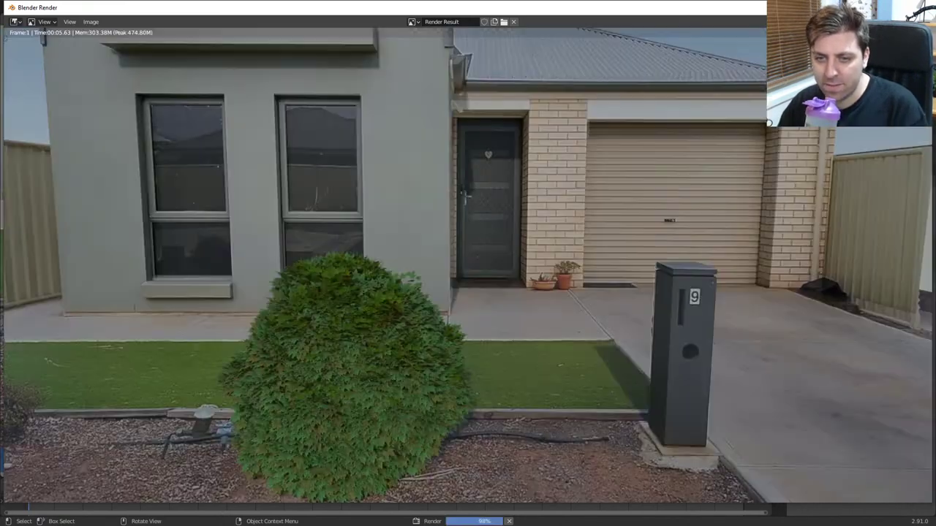
{"action": "scroll", "coordinate": [392, 363], "scroll_direction": "down", "scroll_amount": 1}
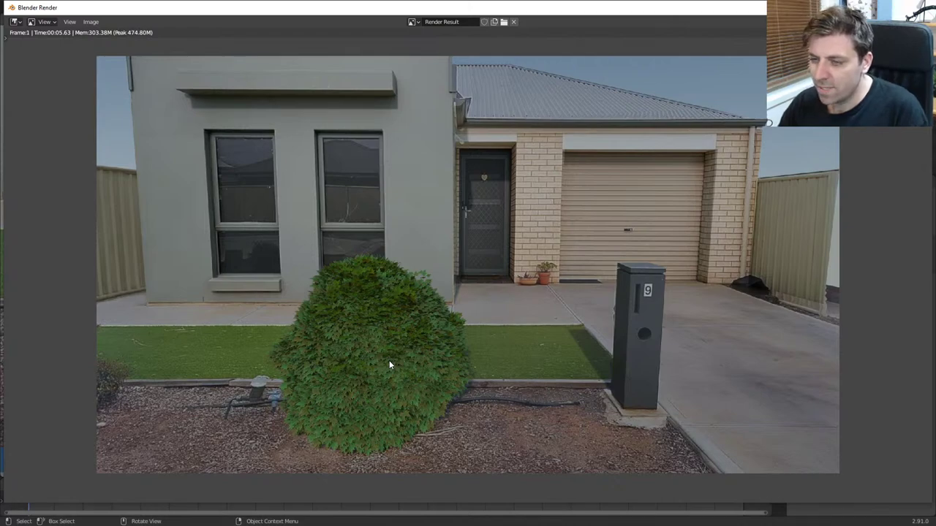
{"action": "scroll", "coordinate": [390, 362], "scroll_direction": "up", "scroll_amount": 1}
{"action": "scroll", "coordinate": [471, 348], "scroll_direction": "down", "scroll_amount": 1}
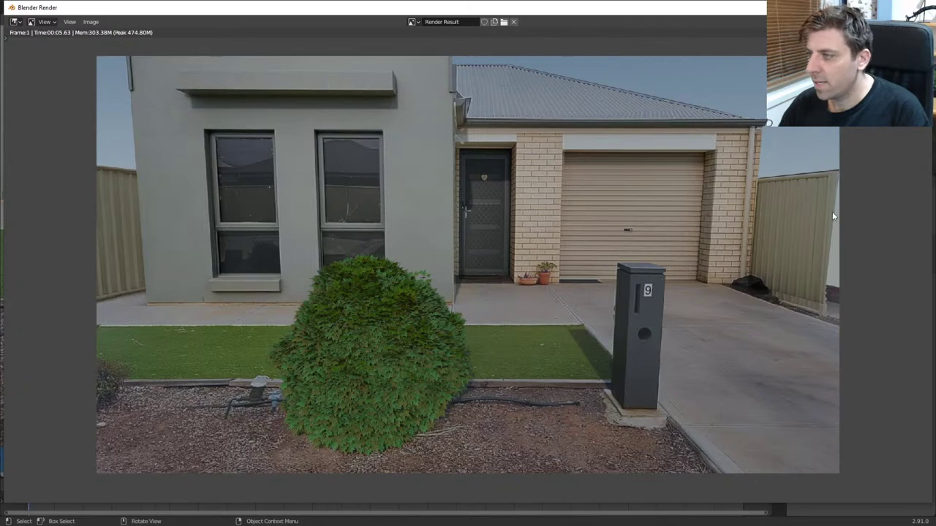
{"action": "key", "text": "Escape"}
{"action": "scroll", "coordinate": [592, 242], "scroll_direction": "down", "scroll_amount": 1}
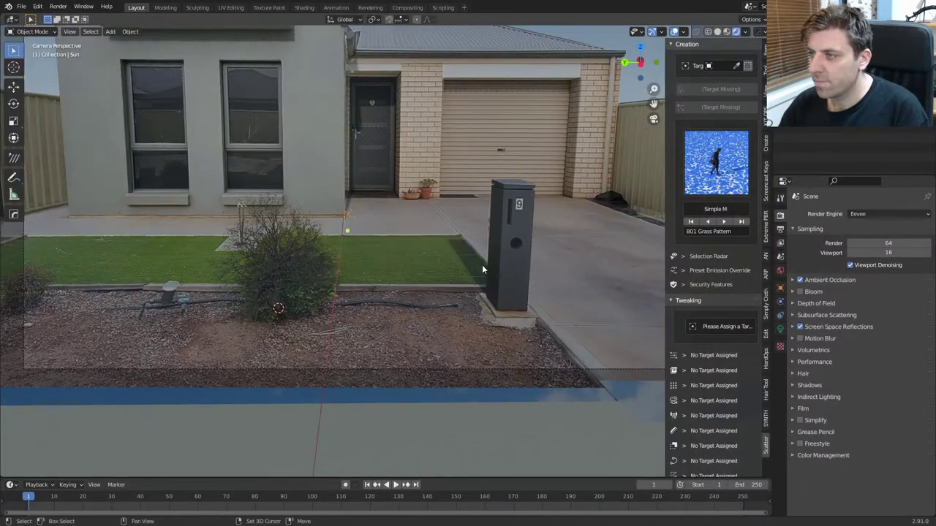
Step: Rotate the House2.fspy camera slightly around the Z axis and reframe the house
{"action": "scroll", "coordinate": [482, 264], "scroll_direction": "up", "scroll_amount": 3}
{"action": "left_click", "coordinate": [570, 217]}
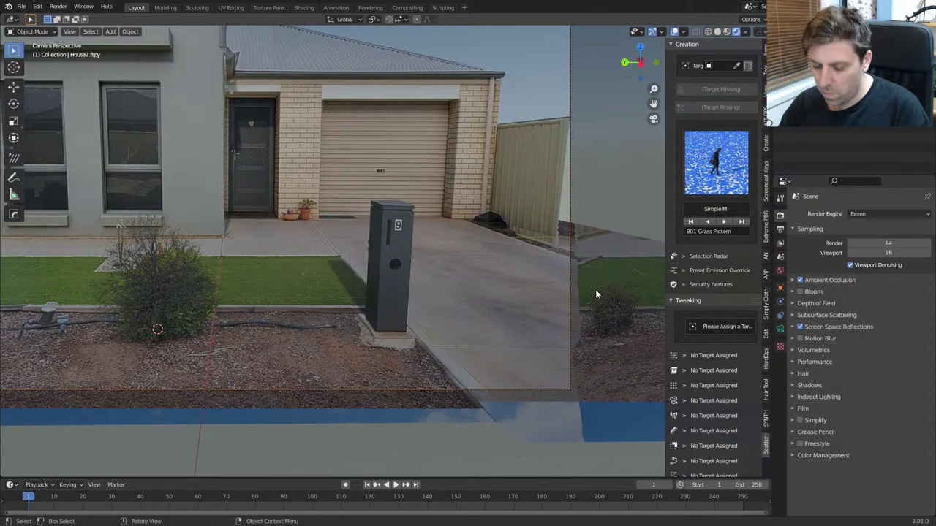
{"action": "key", "text": "r"}
{"action": "key", "text": "z"}
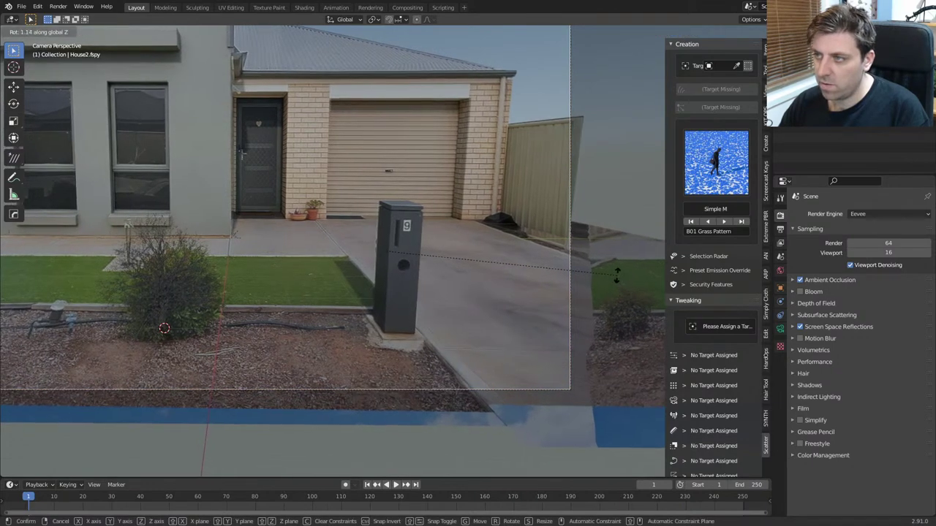
{"action": "left_click", "coordinate": [503, 272]}
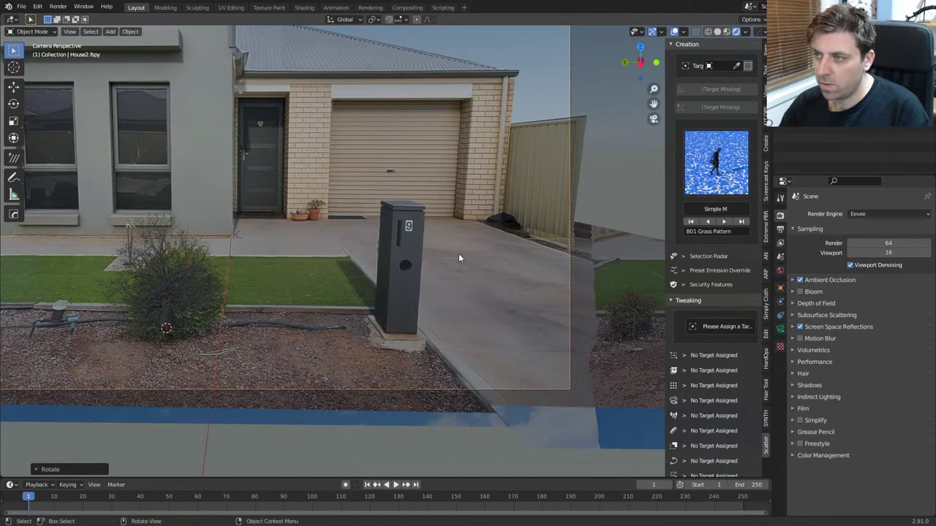
{"action": "middle_click_drag", "start_coordinate": [459, 257], "coordinate": [535, 266], "text": "shift"}
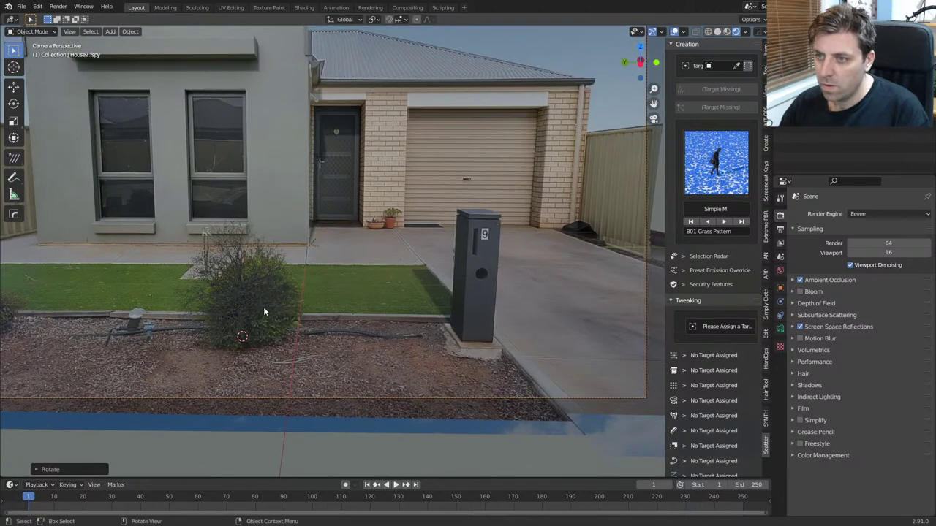
Step: Scale the bush tree.001 down and apply its scale
{"action": "left_click", "coordinate": [239, 316]}
{"action": "key", "text": "KP_Decimal"}
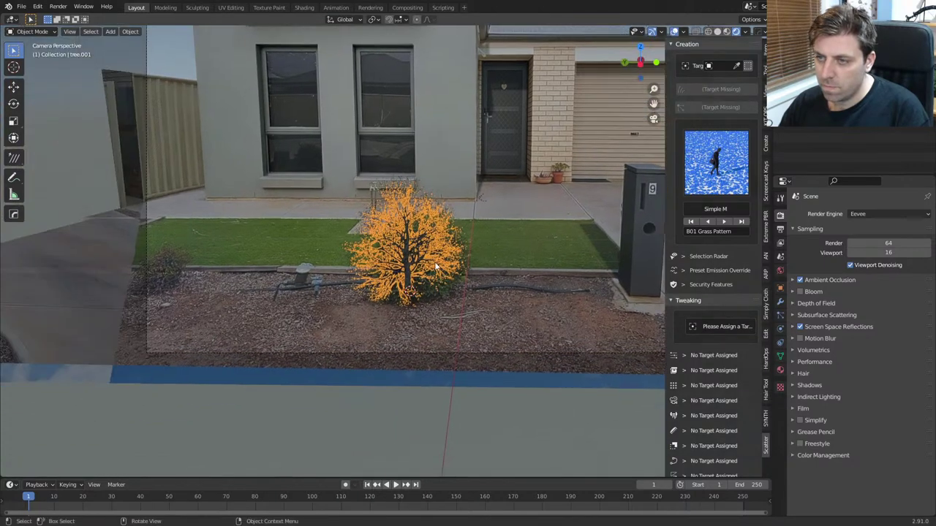
{"action": "key", "text": "s"}
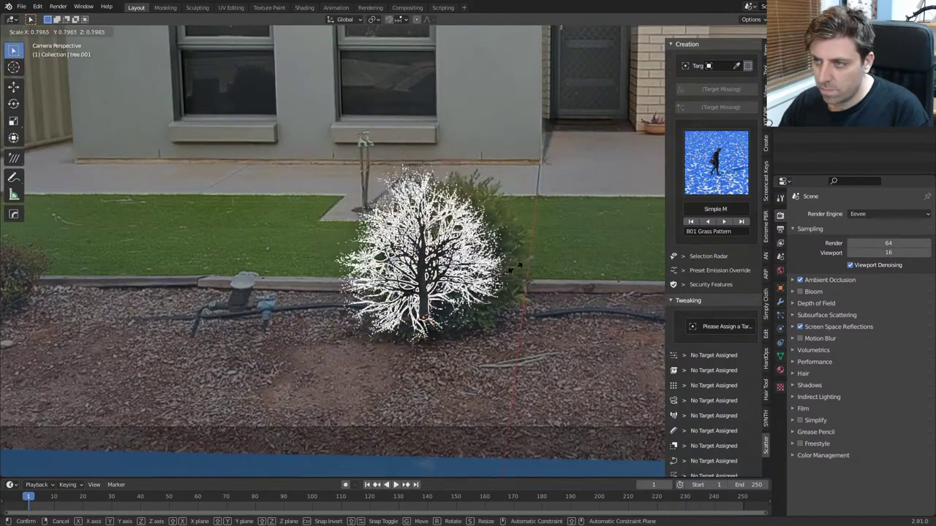
{"action": "left_click", "coordinate": [506, 272]}
{"action": "key", "text": "ctrl+a"}
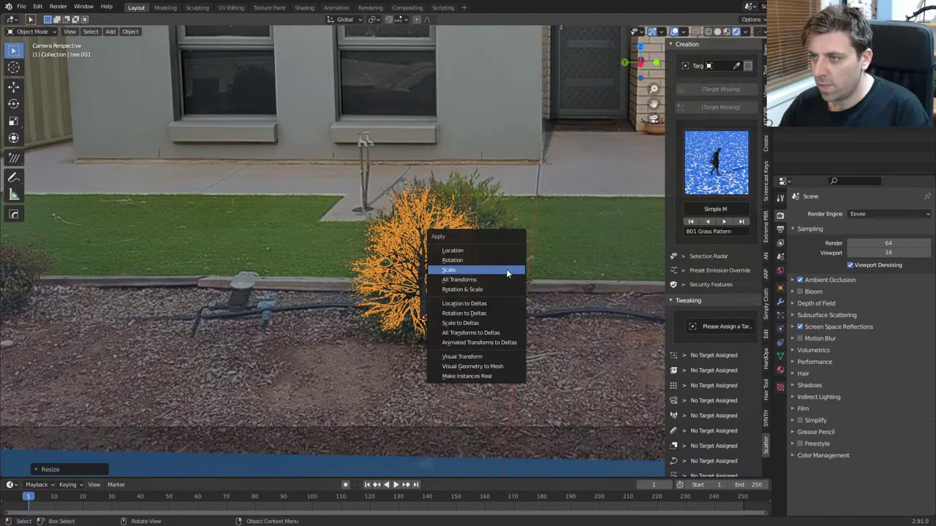
{"action": "left_click", "coordinate": [507, 269]}
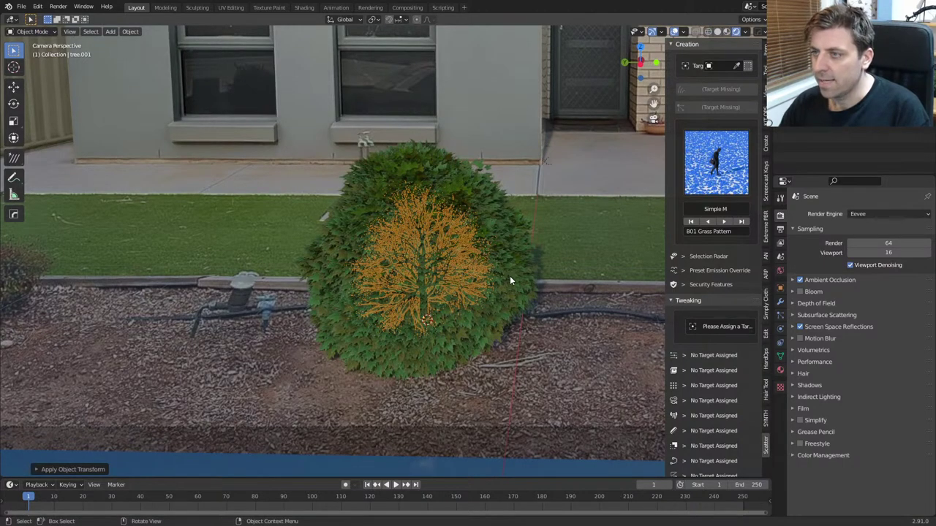
Step: Scale the bush's leafs object down to a smaller size
{"action": "left_click", "coordinate": [510, 275]}
{"action": "scroll", "coordinate": [502, 316], "scroll_direction": "down", "scroll_amount": 2}
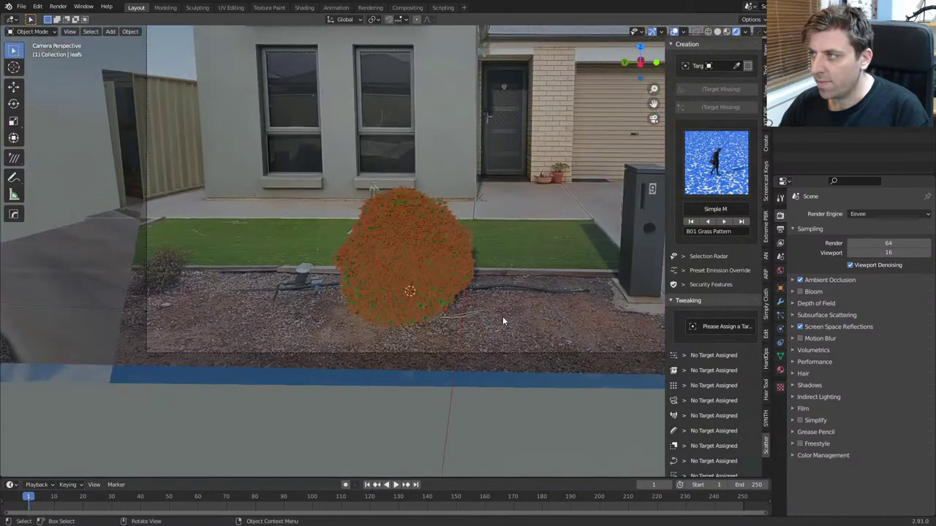
{"action": "key", "text": "s"}
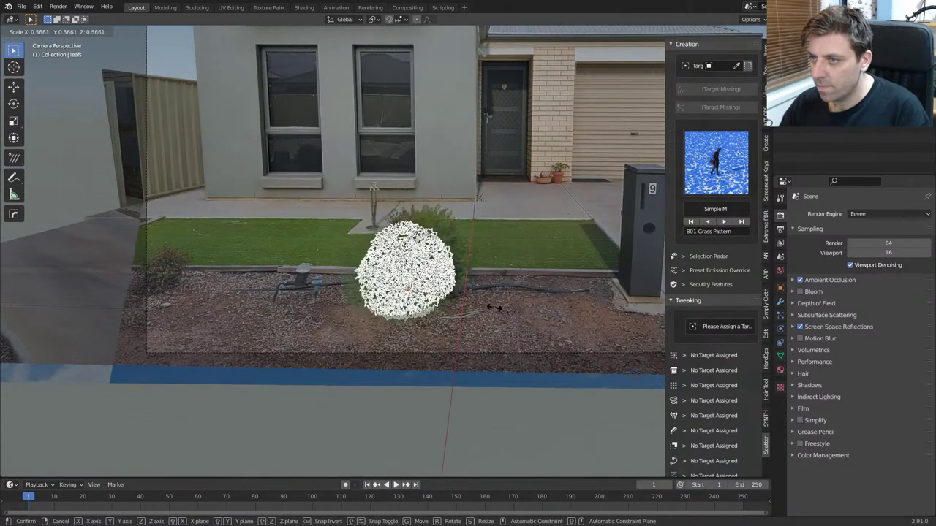
{"action": "left_click", "coordinate": [518, 313]}
{"action": "middle_click_drag", "start_coordinate": [468, 339], "coordinate": [512, 285]}
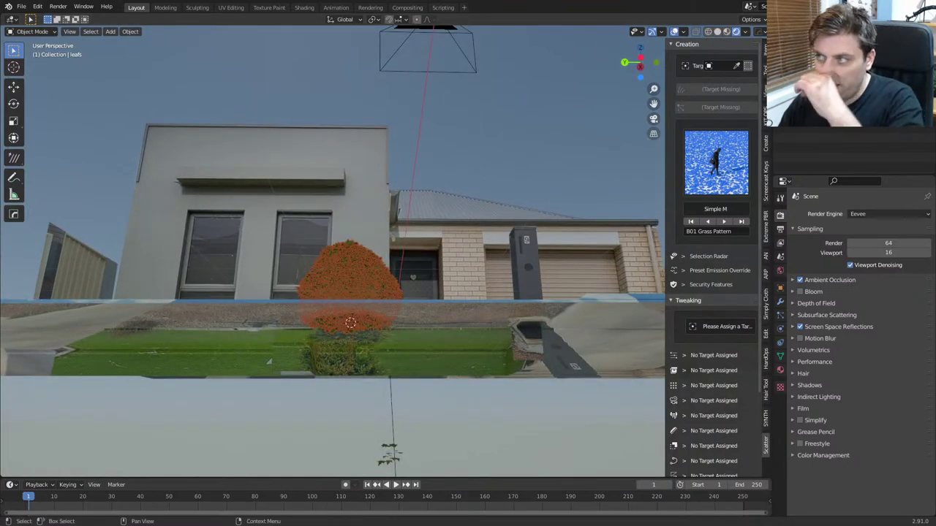
Step: Shrink the small tree object below the house to about 0.26 of its size
{"action": "left_click", "coordinate": [350, 289]}
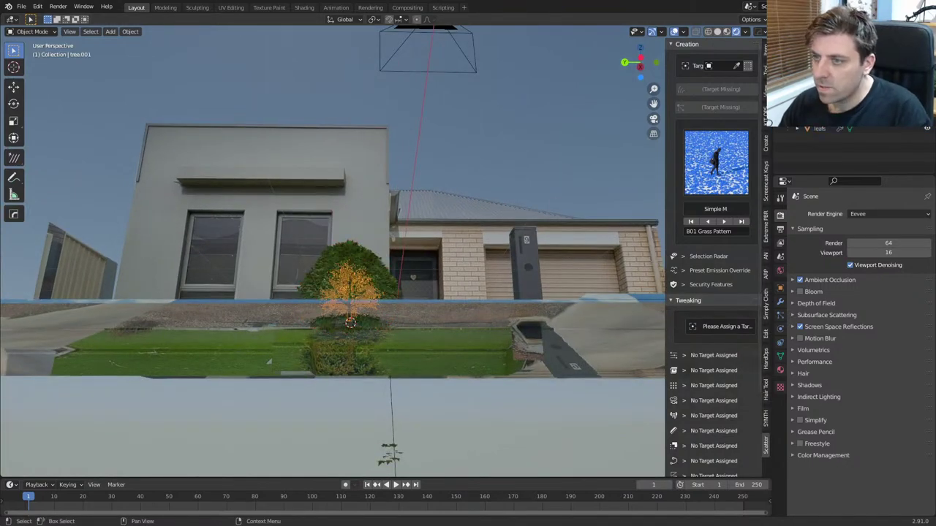
{"action": "left_click", "coordinate": [813, 131]}
{"action": "left_click", "coordinate": [389, 457]}
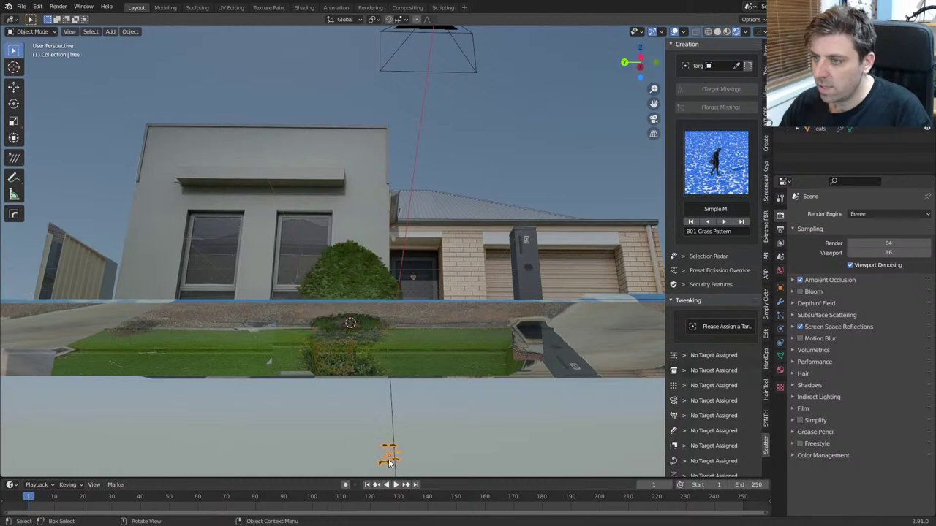
{"action": "middle_click_drag", "start_coordinate": [428, 448], "coordinate": [544, 424]}
{"action": "key", "text": "s"}
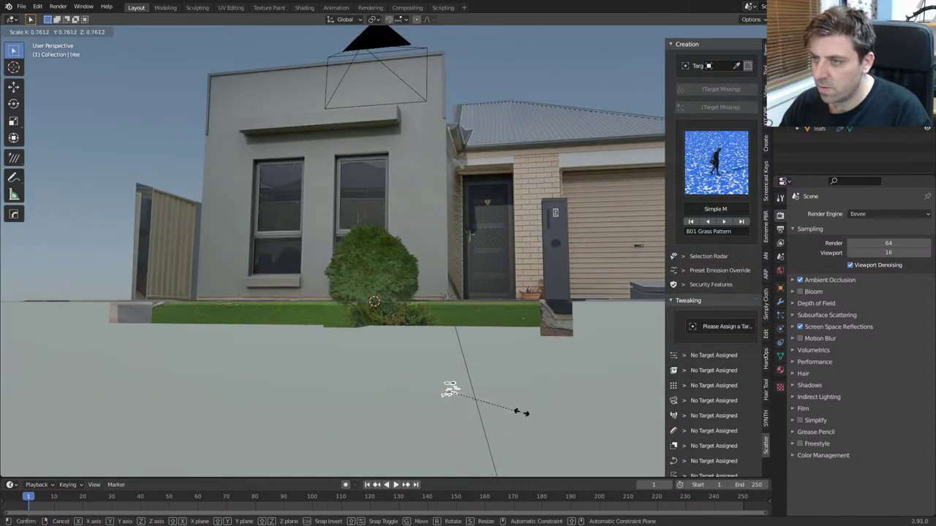
{"action": "left_click", "coordinate": [435, 385]}
{"action": "scroll", "coordinate": [409, 344], "scroll_direction": "up", "scroll_amount": 6}
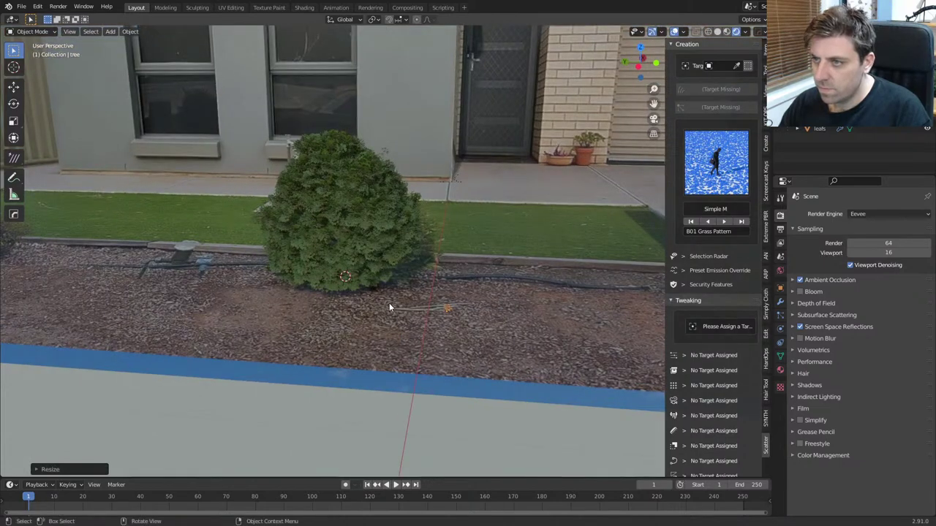
{"action": "scroll", "coordinate": [458, 332], "scroll_direction": "down", "scroll_amount": 2}
{"action": "scroll", "coordinate": [441, 367], "scroll_direction": "down", "scroll_amount": 4}
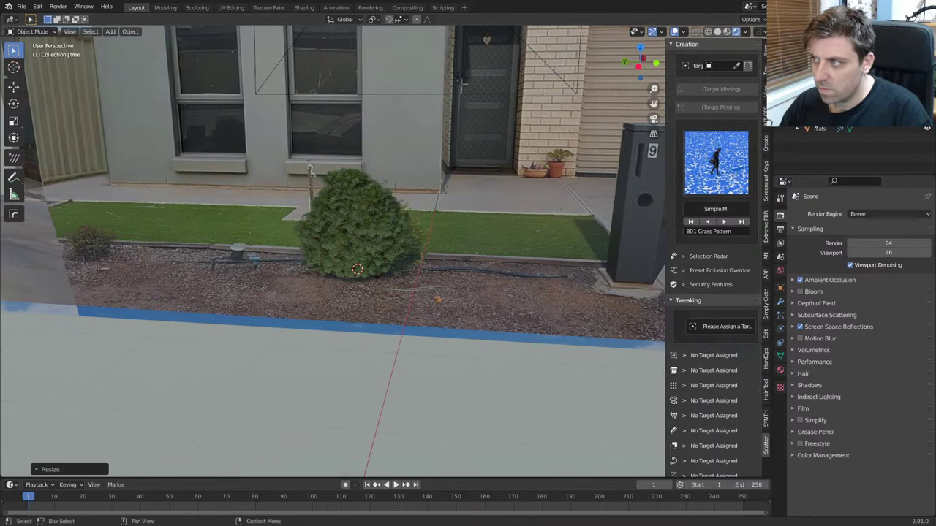
{"action": "left_click", "coordinate": [817, 129]}
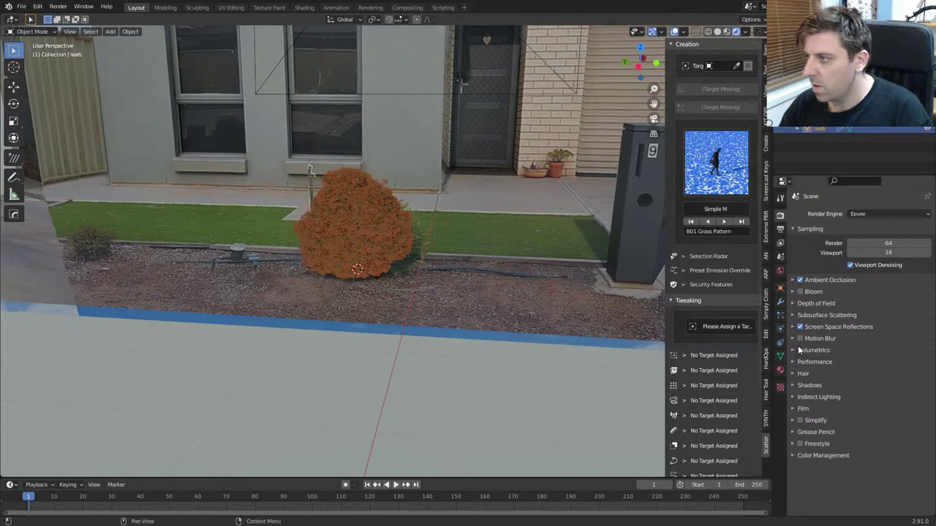
Step: Shorten the leafs hair particle length to about 1 m and render a test image
{"action": "left_click", "coordinate": [780, 302]}
{"action": "left_click", "coordinate": [780, 315]}
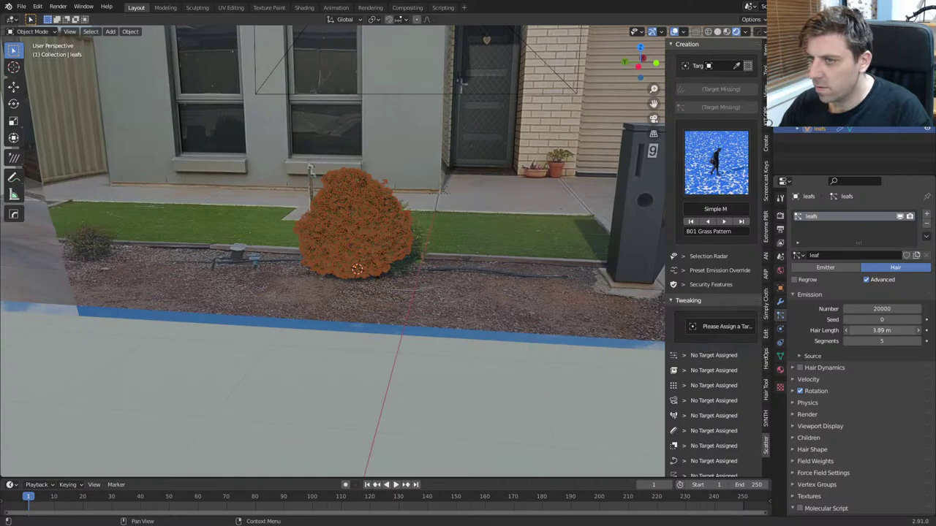
{"action": "left_click_drag", "start_coordinate": [881, 330], "coordinate": [811, 329]}
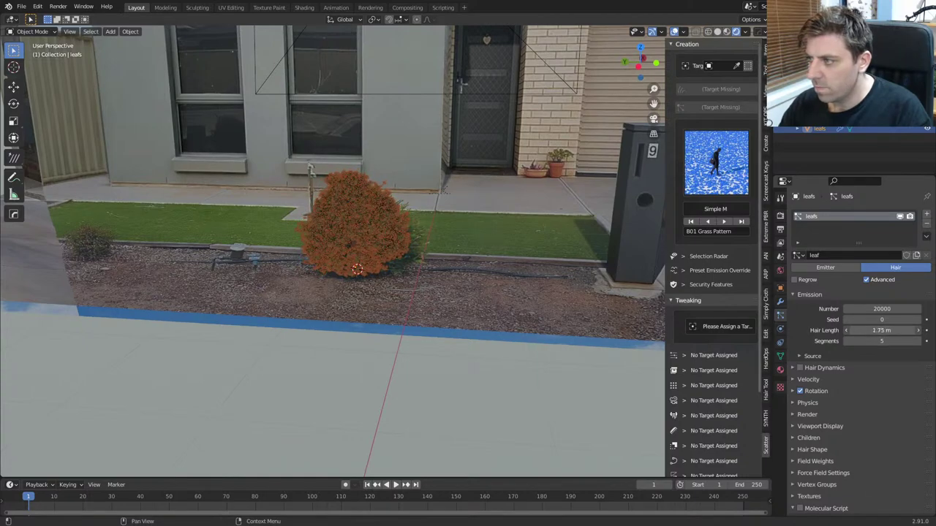
{"action": "scroll", "coordinate": [408, 272], "scroll_direction": "up", "scroll_amount": 6}
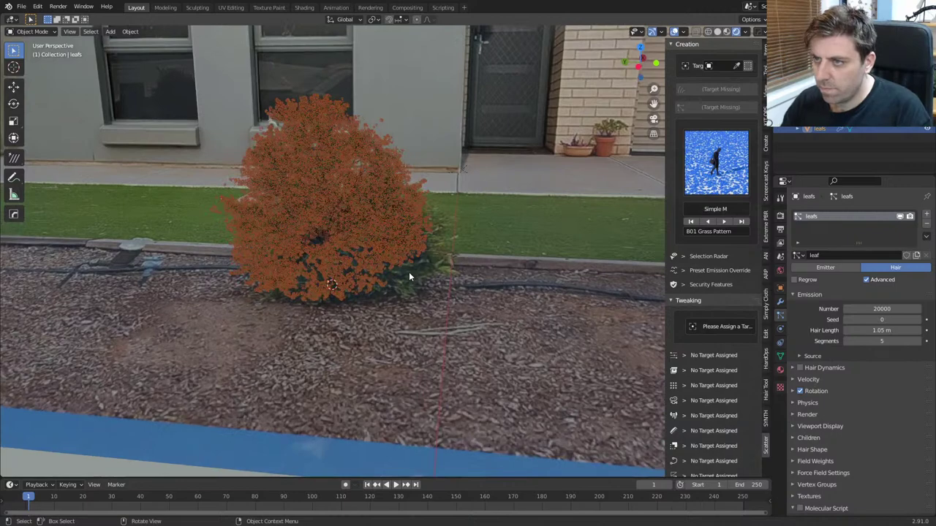
{"action": "key", "text": "F12"}
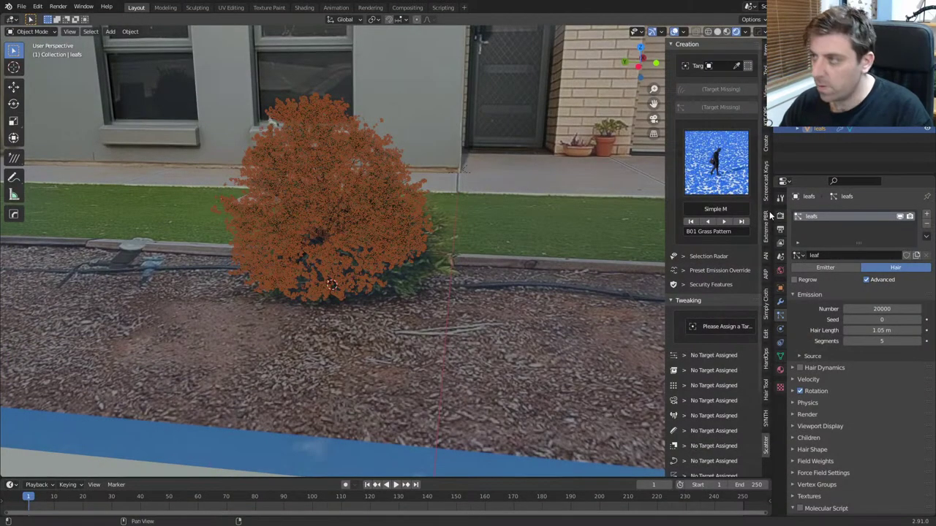
Step: Nudge the tree slightly sideways and scale it up by about 1.06
{"action": "left_click", "coordinate": [349, 277]}
{"action": "left_click", "coordinate": [381, 280]}
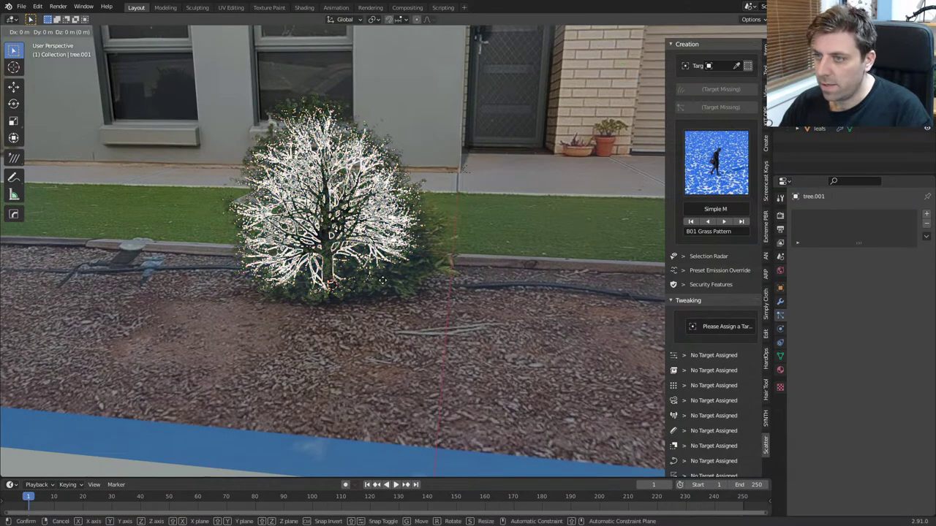
{"action": "left_click", "coordinate": [386, 280]}
{"action": "left_click_drag", "start_coordinate": [386, 280], "coordinate": [416, 275]}
{"action": "middle_click_drag", "start_coordinate": [416, 275], "coordinate": [428, 278]}
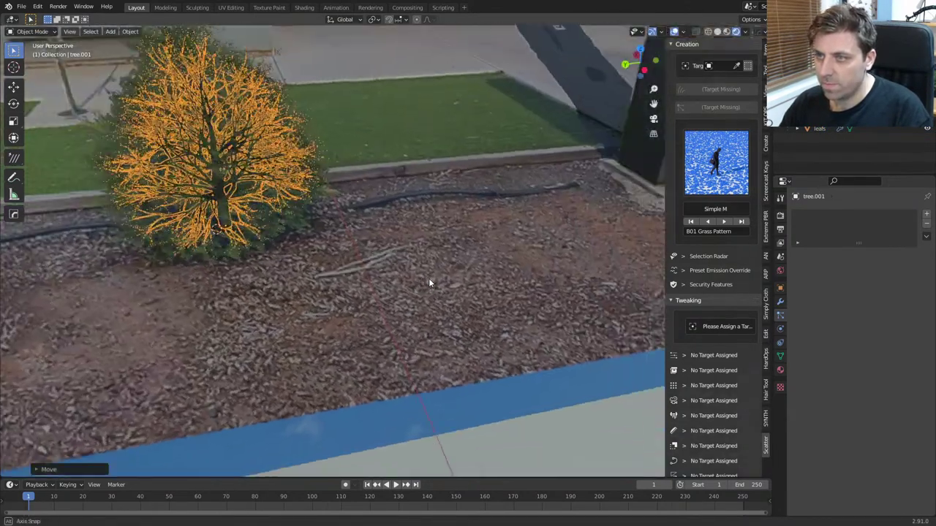
{"action": "key", "text": "s"}
{"action": "left_click", "coordinate": [435, 260]}
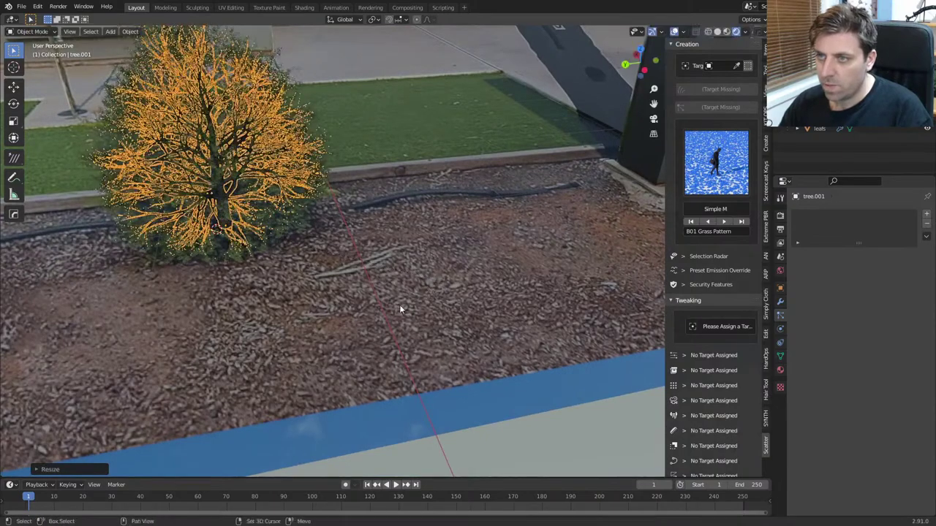
Step: Orbit toward the lawn and select the ground plane Plane.001
{"action": "middle_click_drag", "start_coordinate": [401, 307], "coordinate": [546, 275]}
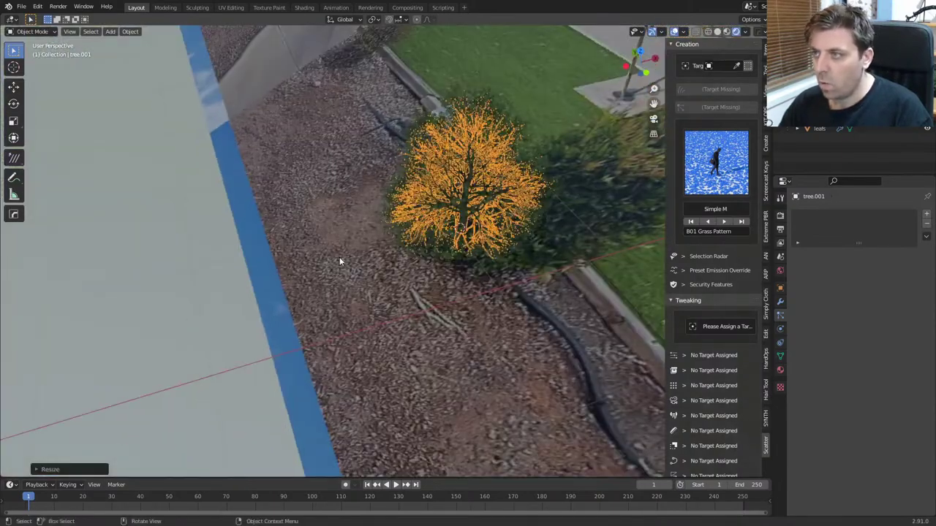
{"action": "middle_click_drag", "start_coordinate": [339, 256], "coordinate": [459, 274]}
{"action": "left_click", "coordinate": [459, 274]}
Step: Add a loop cut across the ground plane and slide it to the lawn edge
{"action": "key", "text": "Tab"}
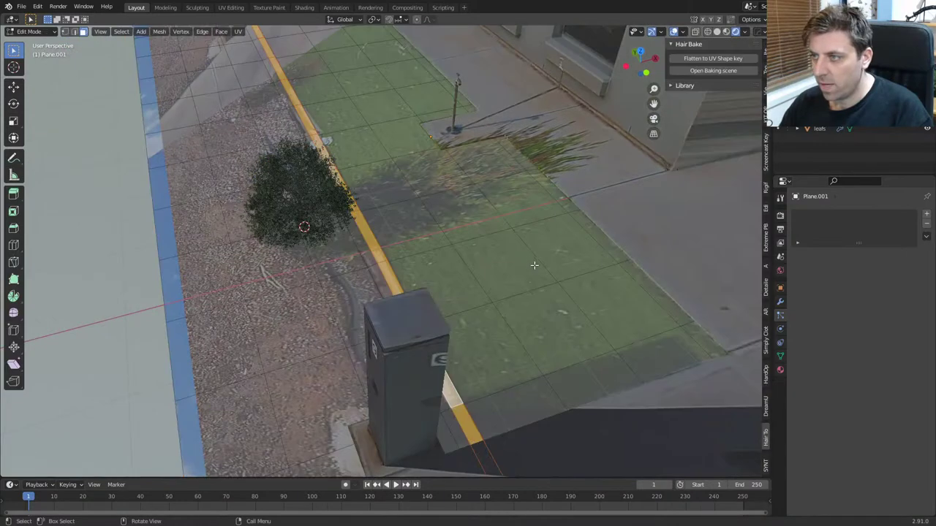
{"action": "left_click", "coordinate": [574, 288]}
{"action": "left_click", "coordinate": [643, 353]}
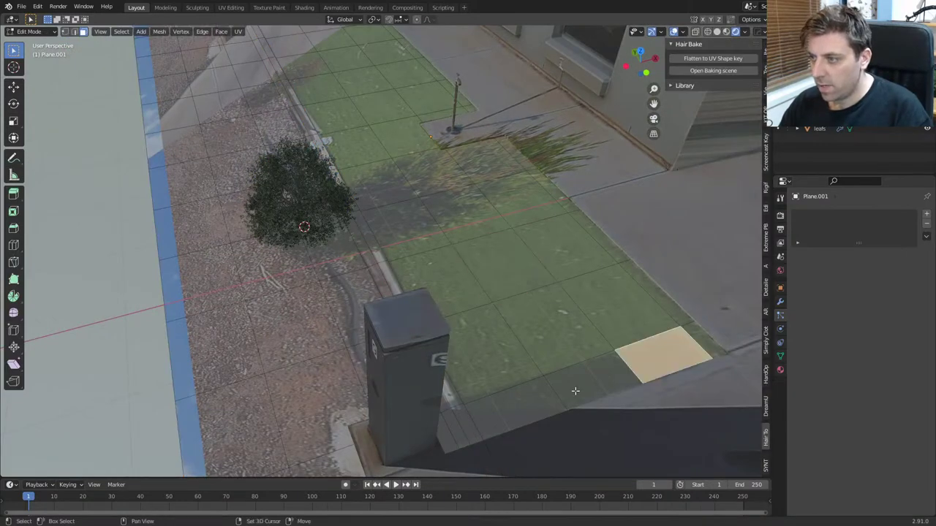
{"action": "left_click", "coordinate": [575, 391], "text": "shift"}
{"action": "key", "text": "ctrl+r"}
{"action": "left_click", "coordinate": [492, 461]}
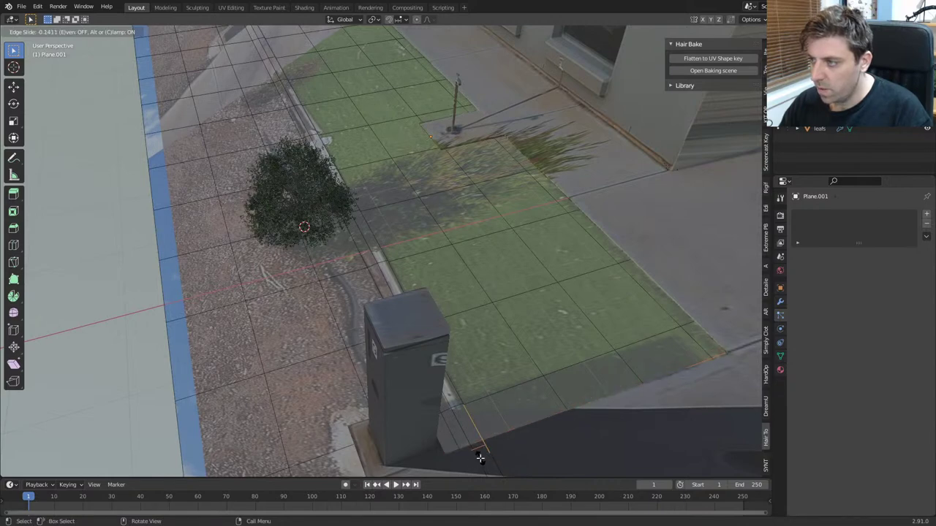
{"action": "left_click", "coordinate": [476, 453]}
{"action": "key", "text": "g"}
{"action": "key", "text": "g"}
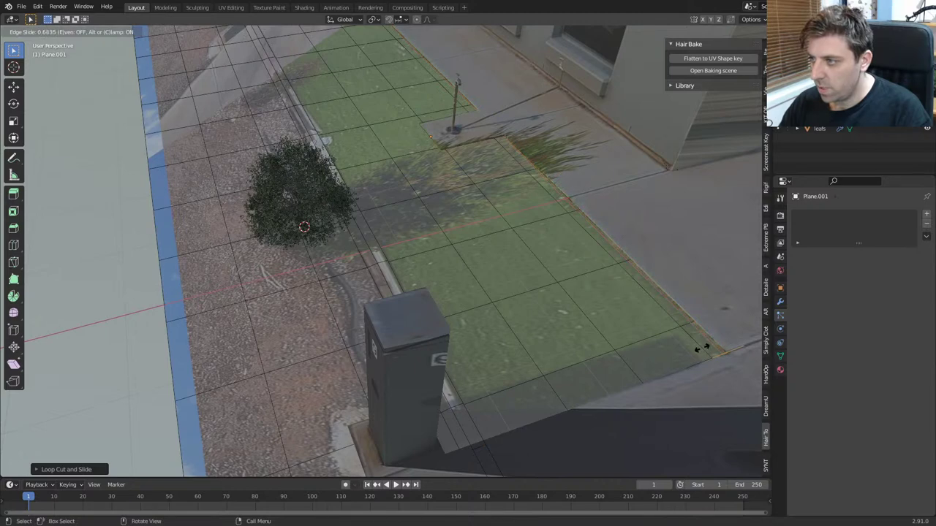
{"action": "left_click", "coordinate": [702, 349]}
Step: Circle-select the lawn strip's faces in face select mode
{"action": "key", "text": "3"}
{"action": "left_click", "coordinate": [700, 347]}
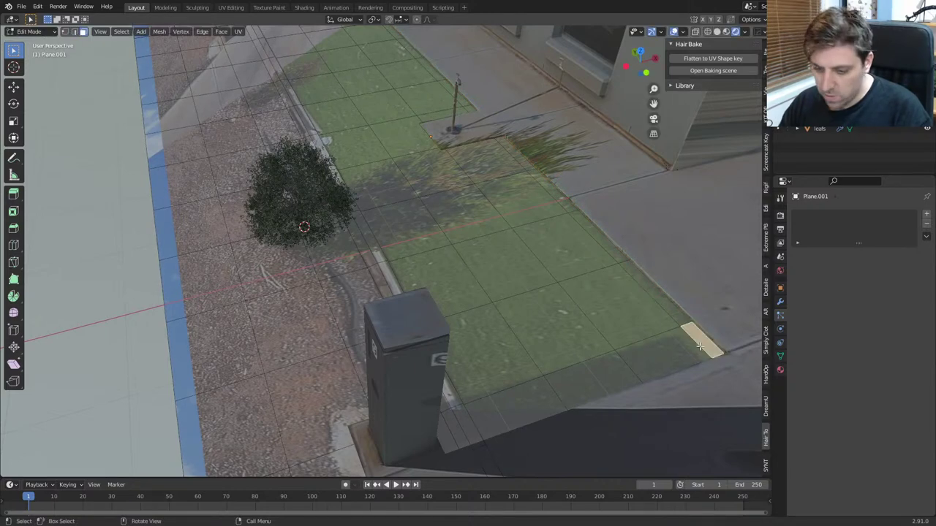
{"action": "key", "text": "c"}
{"action": "left_click_drag", "start_coordinate": [655, 334], "coordinate": [671, 329]}
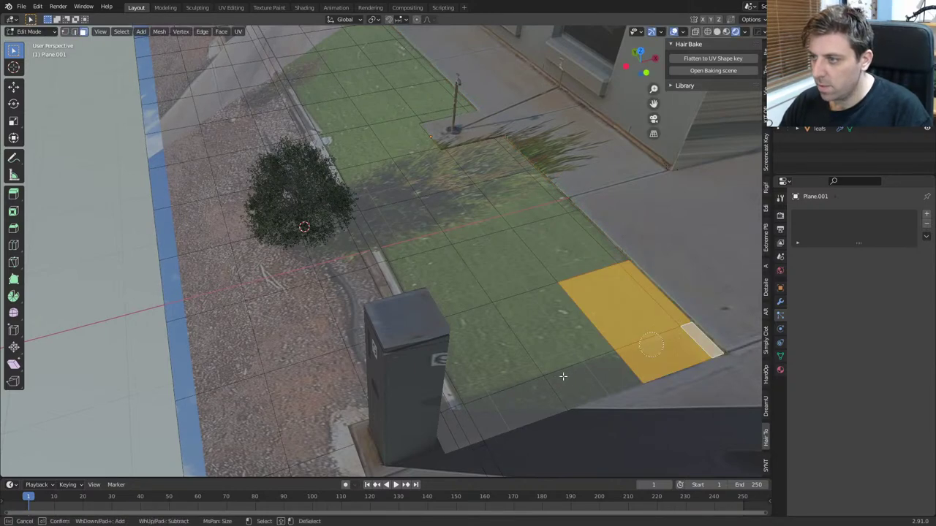
{"action": "mouse_move", "coordinate": [563, 377]}
{"action": "left_mouse_down"}
{"action": "mouse_move", "coordinate": [516, 397]}
{"action": "mouse_move", "coordinate": [458, 278]}
{"action": "mouse_move", "coordinate": [364, 163]}
{"action": "mouse_move", "coordinate": [334, 97]}
{"action": "left_mouse_up"}
{"action": "right_click", "coordinate": [334, 97]}
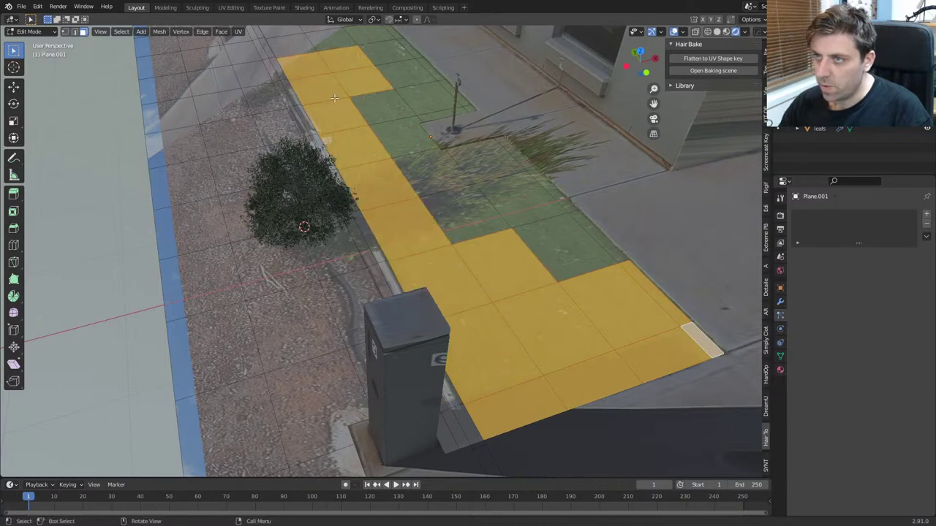
{"action": "middle_click_drag", "start_coordinate": [673, 366], "coordinate": [676, 422]}
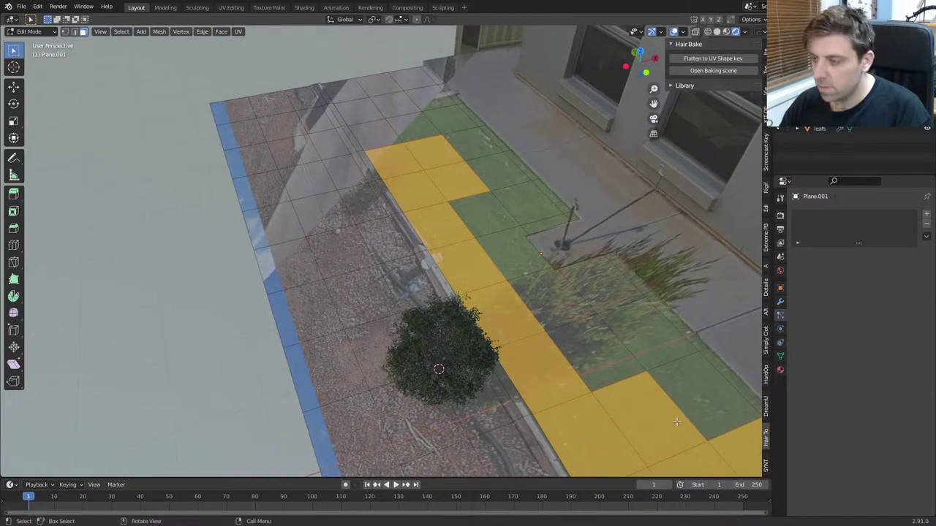
{"action": "key", "text": "c"}
{"action": "mouse_move", "coordinate": [699, 397]}
{"action": "left_mouse_down"}
{"action": "mouse_move", "coordinate": [658, 338]}
{"action": "mouse_move", "coordinate": [613, 314]}
{"action": "mouse_move", "coordinate": [606, 298]}
{"action": "left_mouse_up"}
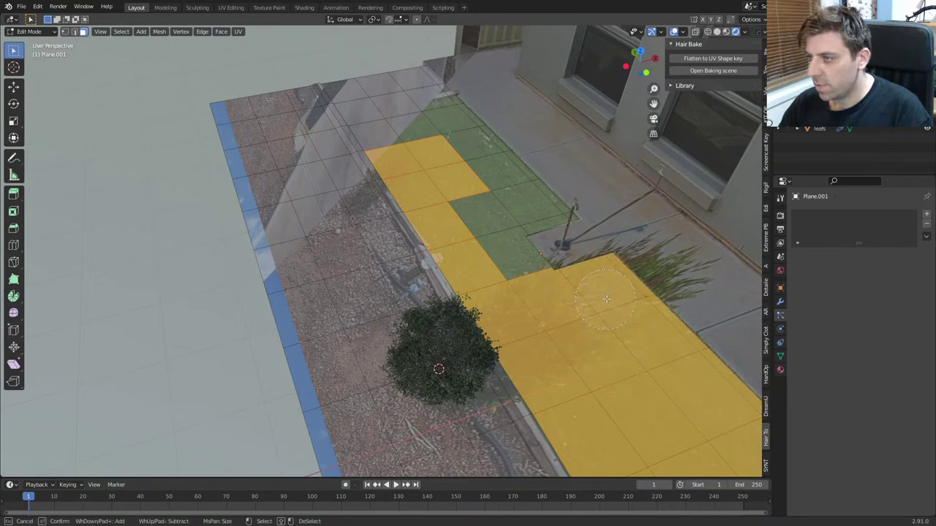
{"action": "mouse_move", "coordinate": [536, 321]}
{"action": "left_mouse_down"}
{"action": "mouse_move", "coordinate": [498, 274]}
{"action": "mouse_move", "coordinate": [482, 229]}
{"action": "mouse_move", "coordinate": [545, 208]}
{"action": "mouse_move", "coordinate": [451, 119]}
{"action": "mouse_move", "coordinate": [396, 131]}
{"action": "mouse_move", "coordinate": [429, 140]}
{"action": "left_mouse_up"}
{"action": "key", "text": "Escape"}
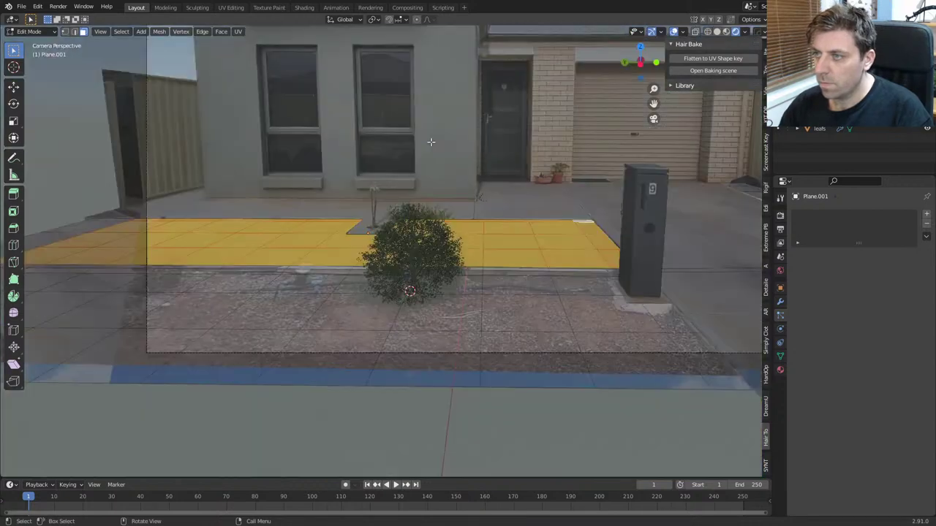
Step: In camera wireframe view, deselect the floor-edge and stray faces, then return to solid shading
{"action": "key", "text": "KP_0"}
{"action": "scroll", "coordinate": [465, 340], "scroll_direction": "up", "scroll_amount": 1}
{"action": "scroll", "coordinate": [465, 339], "scroll_direction": "up", "scroll_amount": 3}
{"action": "key", "text": "z"}
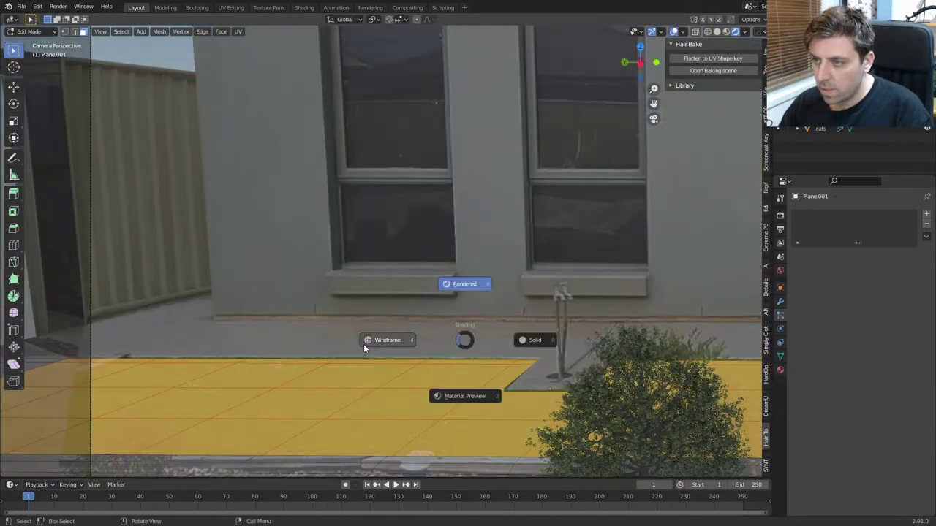
{"action": "left_click", "coordinate": [389, 345]}
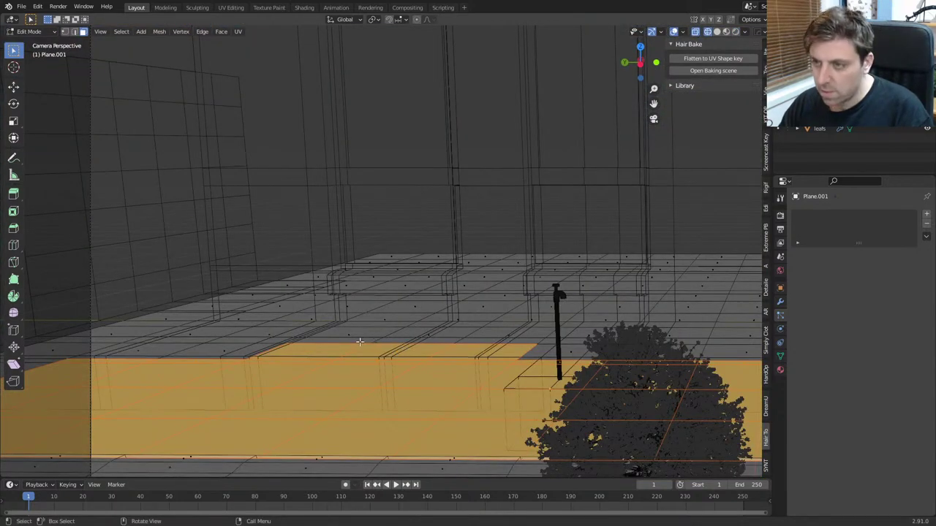
{"action": "key", "text": "c"}
{"action": "middle_click_drag", "start_coordinate": [326, 335], "coordinate": [523, 345]}
{"action": "key", "text": "Escape"}
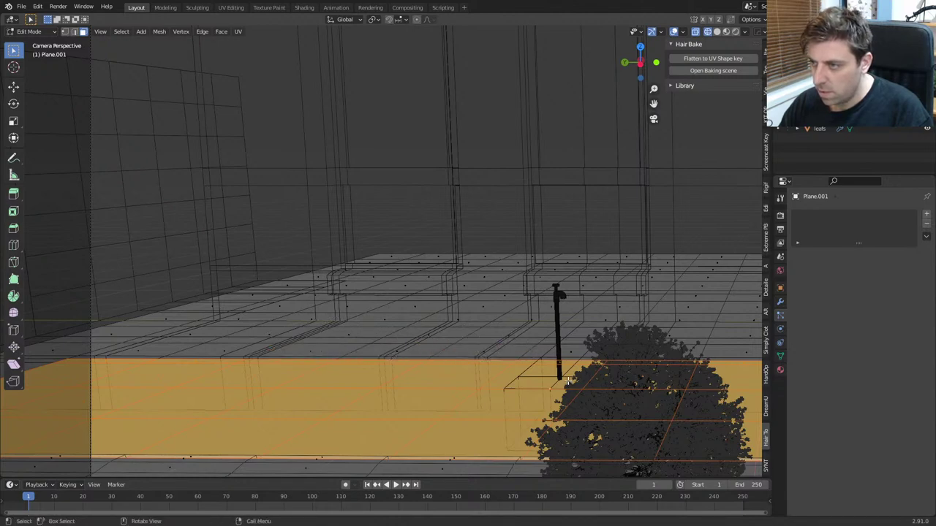
{"action": "key", "text": "c"}
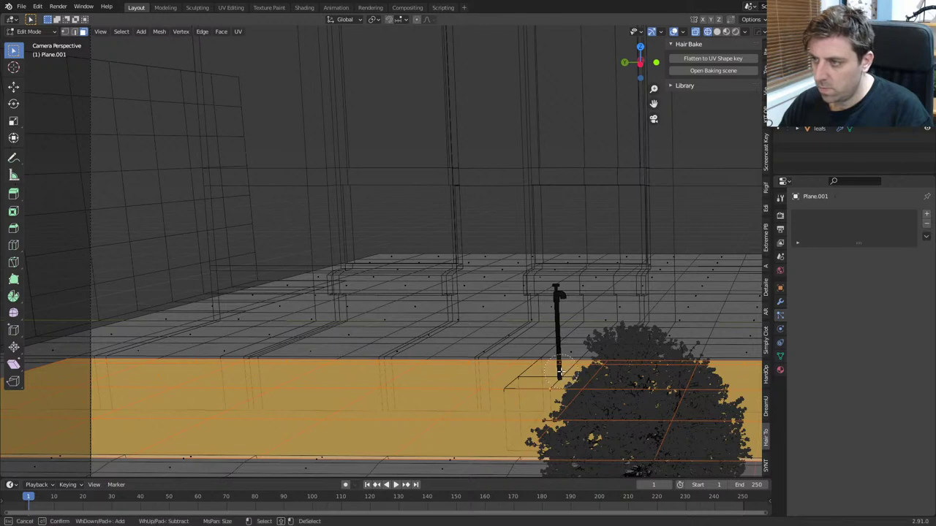
{"action": "middle_click", "coordinate": [566, 371]}
{"action": "key", "text": "Escape"}
{"action": "key", "text": "z"}
{"action": "left_click", "coordinate": [633, 388]}
{"action": "mouse_move", "coordinate": [632, 388]}
{"action": "middle_mouse_down"}
{"action": "mouse_move", "coordinate": [462, 401]}
{"action": "mouse_move", "coordinate": [458, 414]}
{"action": "middle_mouse_up"}
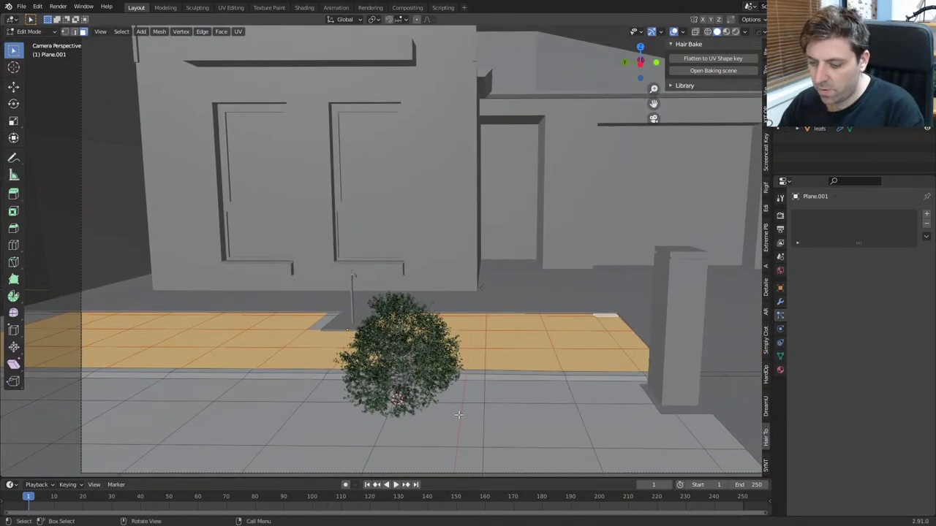
Step: Separate the selected lawn faces into their own object, Plane.002, and return to Object Mode
{"action": "key", "text": "p"}
{"action": "left_click", "coordinate": [459, 413]}
{"action": "scroll", "coordinate": [295, 370], "scroll_direction": "up", "scroll_amount": 2}
{"action": "key", "text": "Tab"}
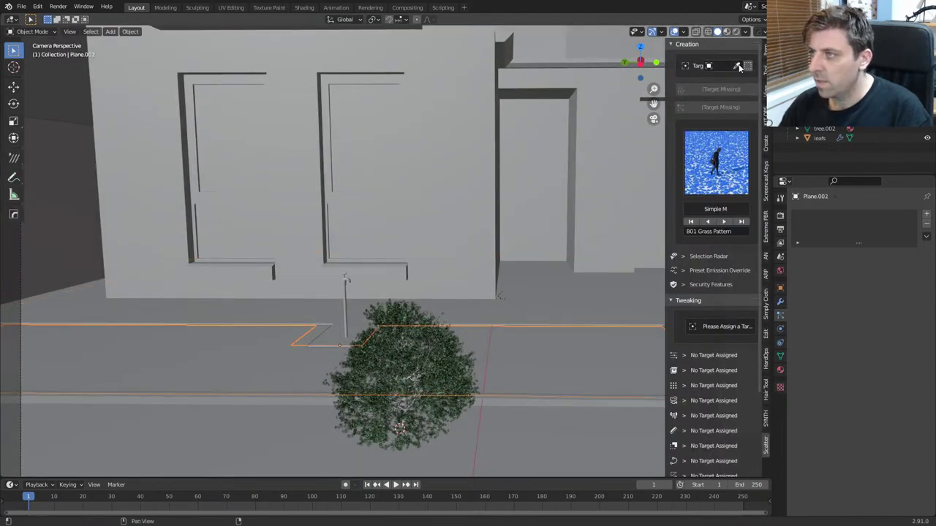
Step: Set Plane.002 as the Scatter target, apply the B01 Aio 05 biome, and render with F12
{"action": "left_click", "coordinate": [739, 66]}
{"action": "left_click", "coordinate": [241, 353]}
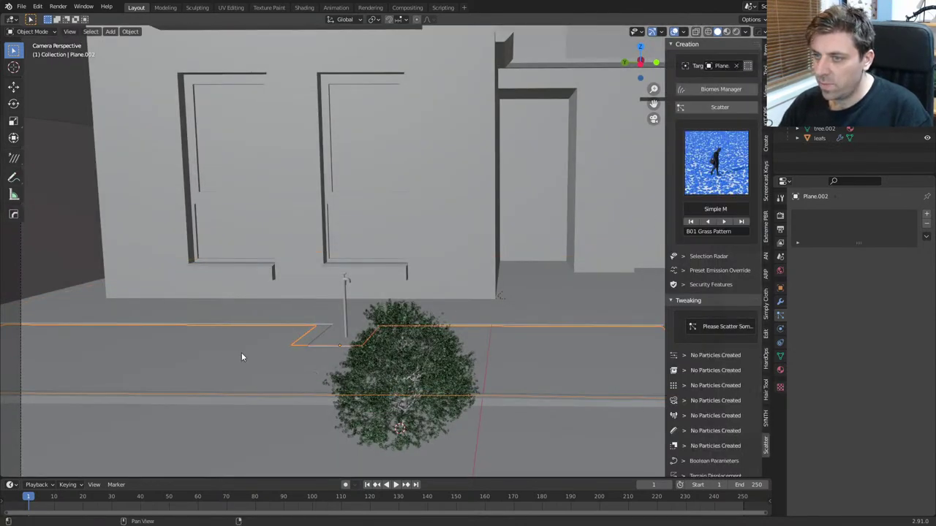
{"action": "left_click", "coordinate": [732, 89]}
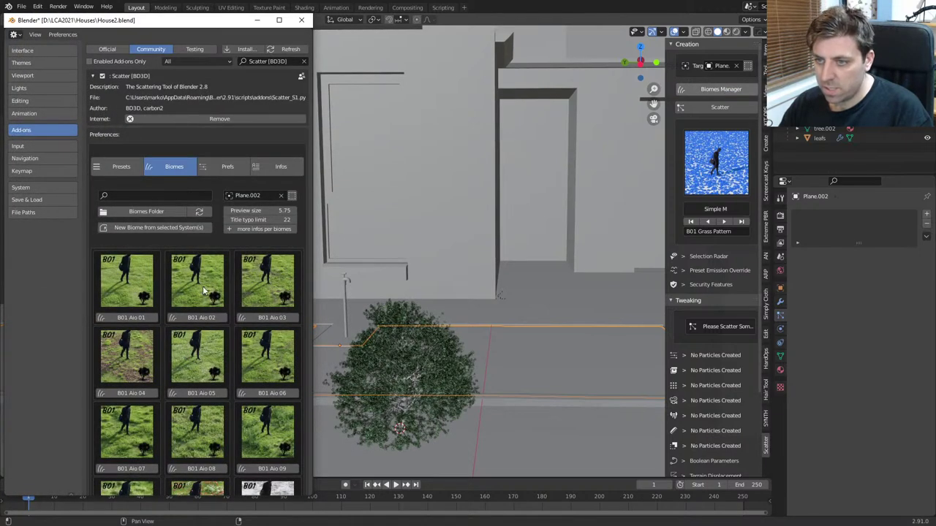
{"action": "left_click", "coordinate": [192, 400]}
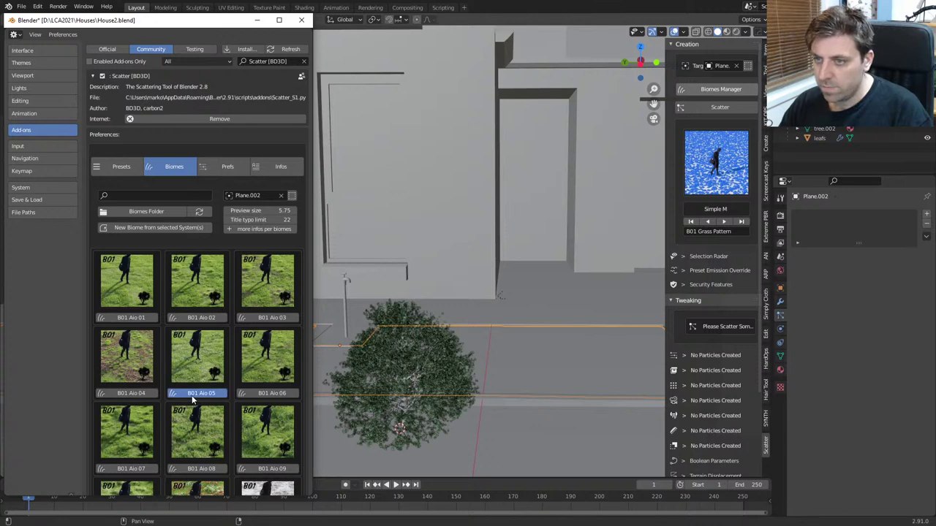
{"action": "left_click", "coordinate": [301, 20]}
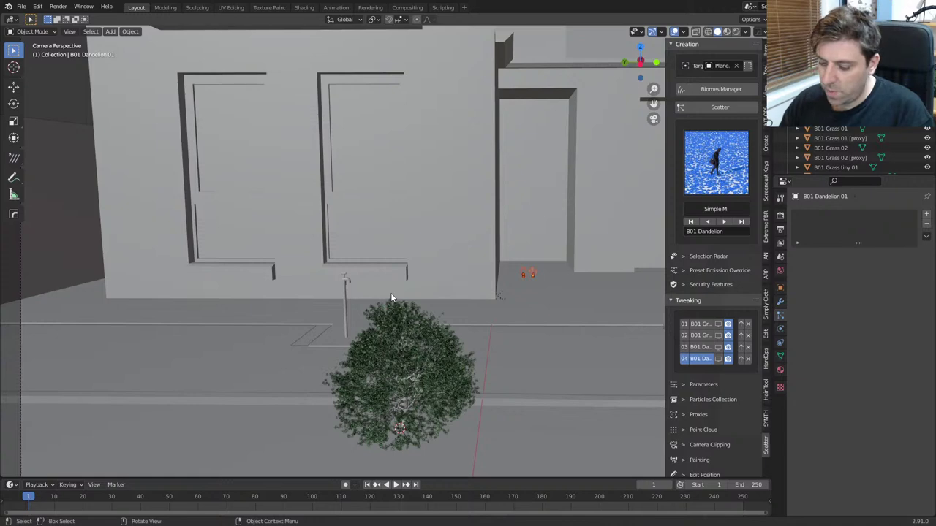
{"action": "key", "text": "F12"}
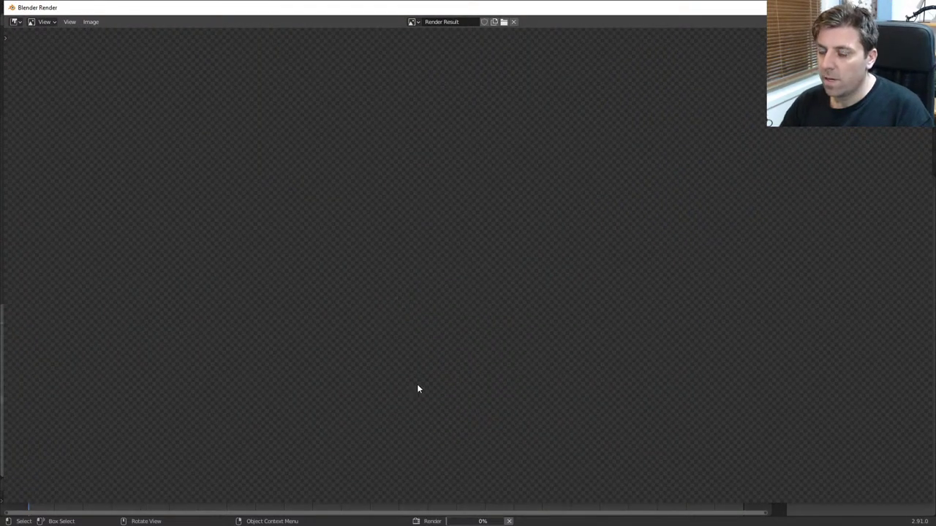
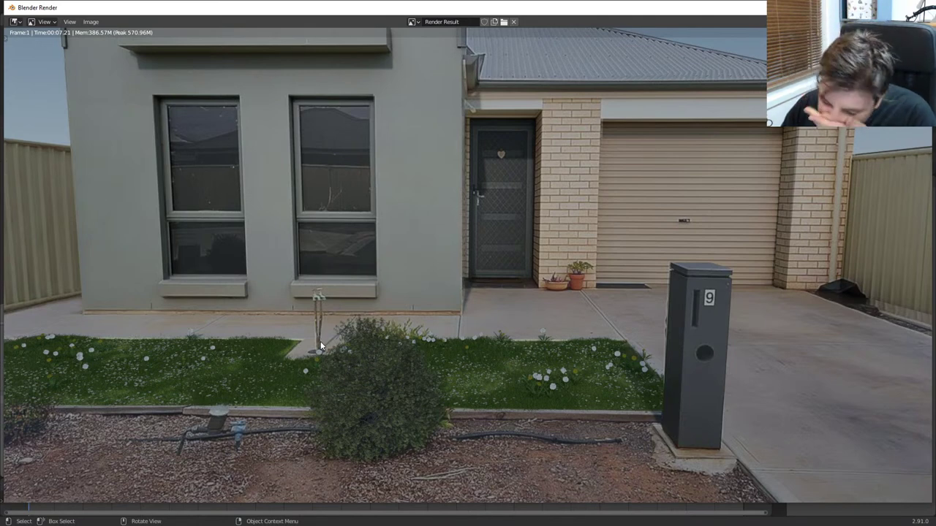
Step: Close the Render Result, orbit around the lawn and path, and switch editing to the ground plane
{"action": "scroll", "coordinate": [320, 345], "scroll_direction": "up", "scroll_amount": 1}
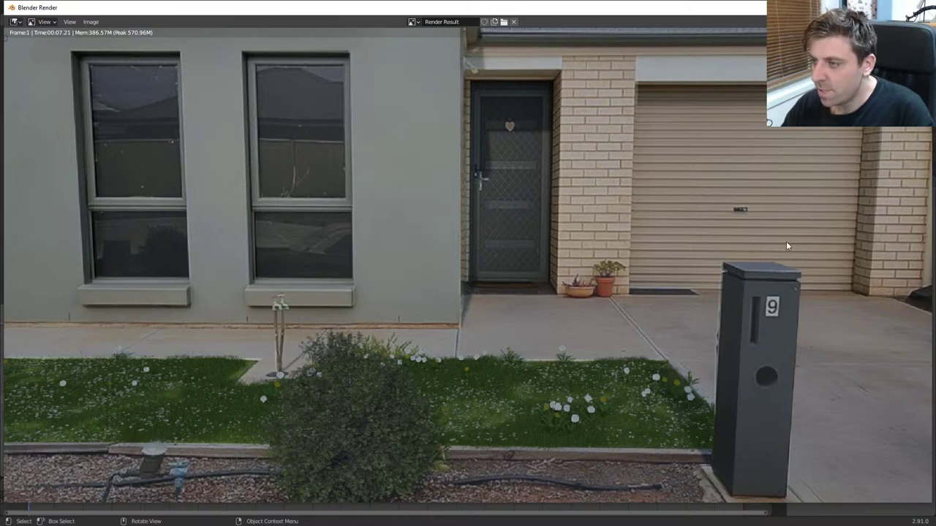
{"action": "key", "text": "Escape"}
{"action": "middle_click_drag", "start_coordinate": [488, 384], "coordinate": [511, 327]}
{"action": "key", "text": "alt+q"}
Step: Circle-select a row of paving faces beside the tap, deselecting the extra ones
{"action": "left_click", "coordinate": [511, 326]}
{"action": "key", "text": "c"}
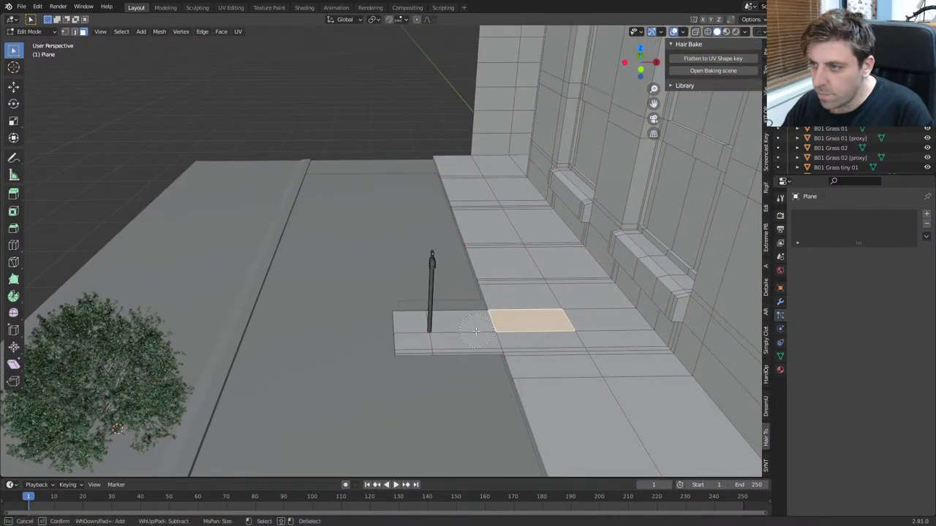
{"action": "mouse_move", "coordinate": [471, 329]}
{"action": "left_mouse_down"}
{"action": "mouse_move", "coordinate": [578, 326]}
{"action": "mouse_move", "coordinate": [554, 313]}
{"action": "left_mouse_up"}
{"action": "right_click", "coordinate": [527, 333]}
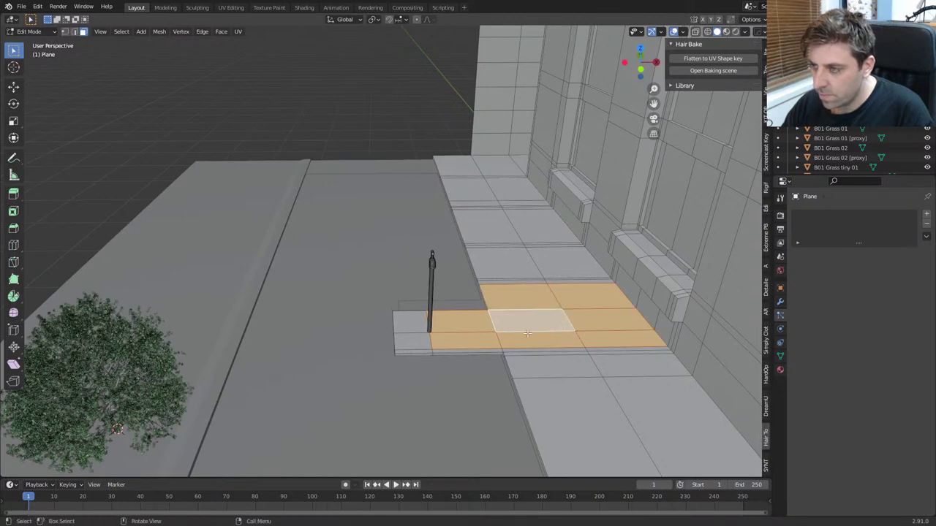
{"action": "mouse_move", "coordinate": [505, 285]}
{"action": "left_mouse_down", "text": "ctrl"}
{"action": "mouse_move", "coordinate": [644, 307]}
{"action": "mouse_move", "coordinate": [585, 343]}
{"action": "left_mouse_up", "text": "ctrl"}
Step: Add the paving and wall faces below the window, then switch to the UV Editing workspace
{"action": "middle_click_drag", "start_coordinate": [465, 357], "coordinate": [519, 340]}
{"action": "key", "text": "c"}
{"action": "left_click", "coordinate": [522, 326]}
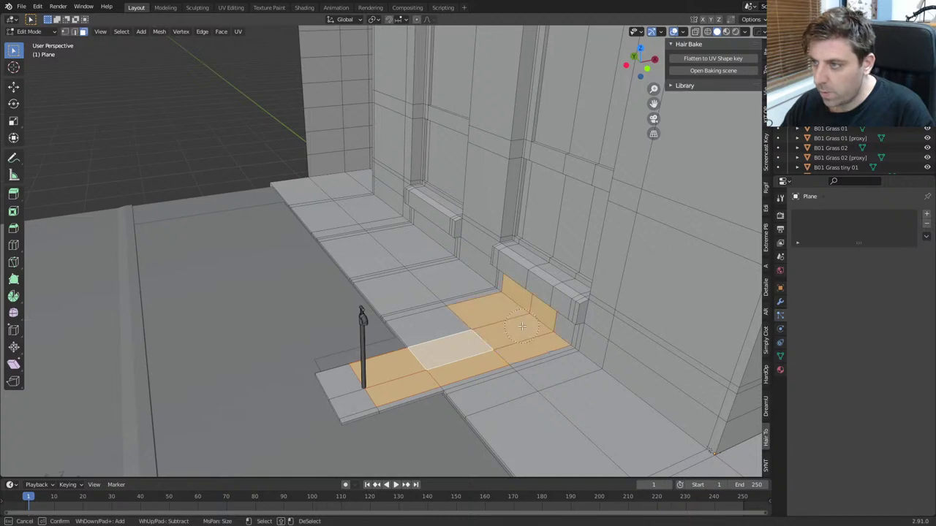
{"action": "mouse_move", "coordinate": [496, 323]}
{"action": "left_mouse_down"}
{"action": "mouse_move", "coordinate": [479, 329]}
{"action": "mouse_move", "coordinate": [539, 327]}
{"action": "left_mouse_up"}
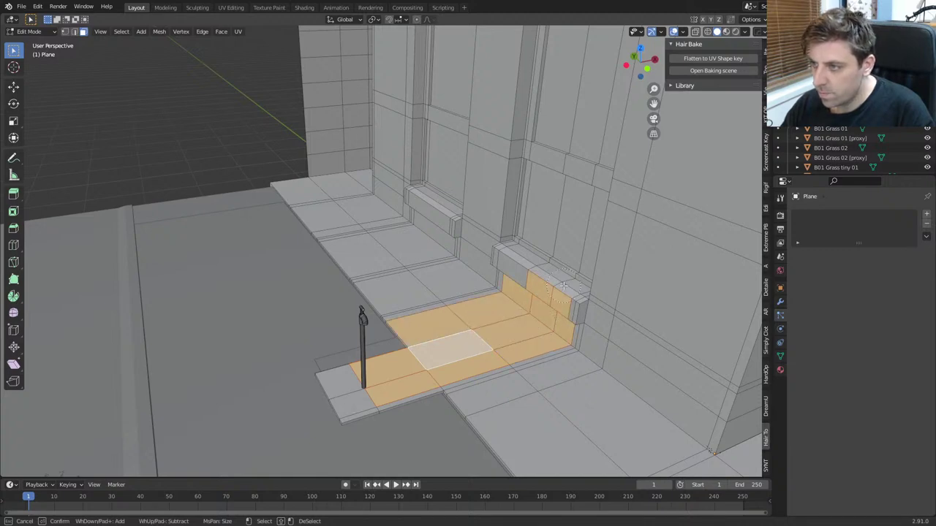
{"action": "middle_click_drag", "start_coordinate": [563, 285], "coordinate": [549, 286]}
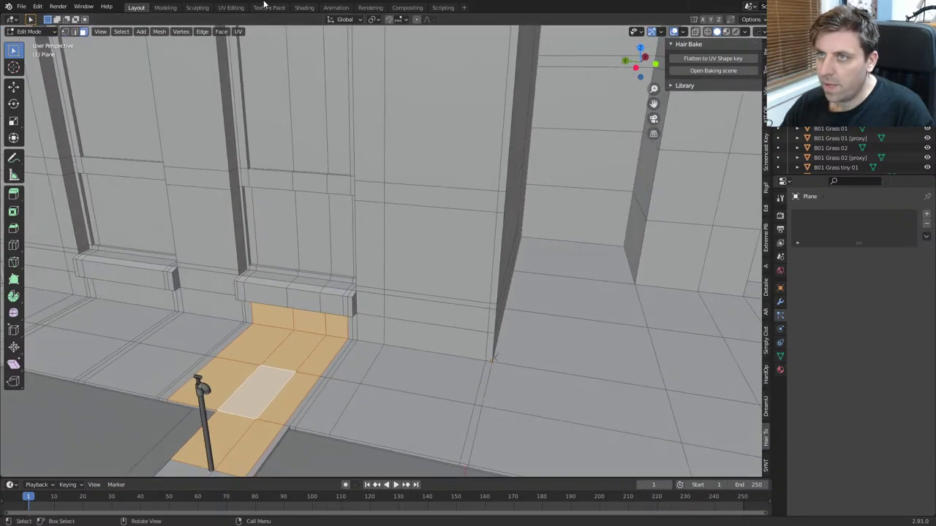
{"action": "left_click", "coordinate": [230, 7]}
Step: Circle-select the paving and wall UVs on the house photo, excluding the two faces nearest the tap
{"action": "key", "text": "Home"}
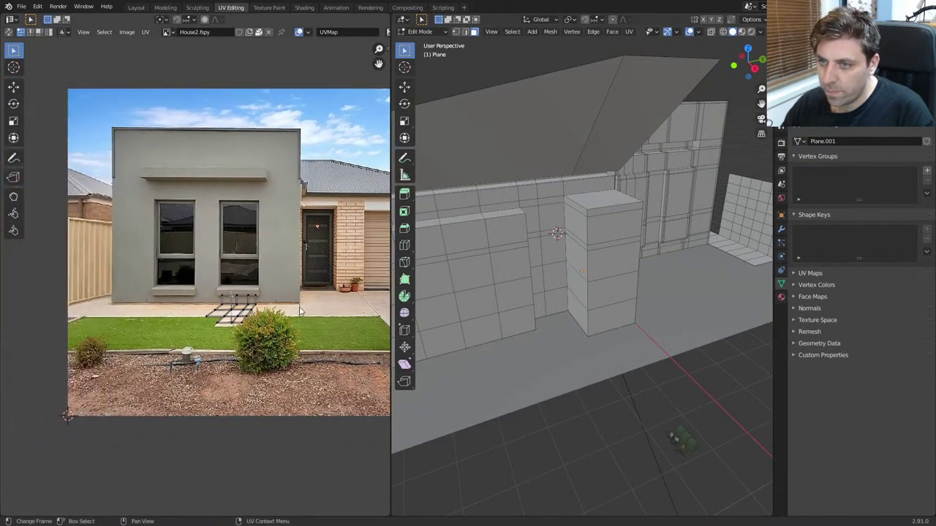
{"action": "scroll", "coordinate": [233, 353], "scroll_direction": "up", "scroll_amount": 6}
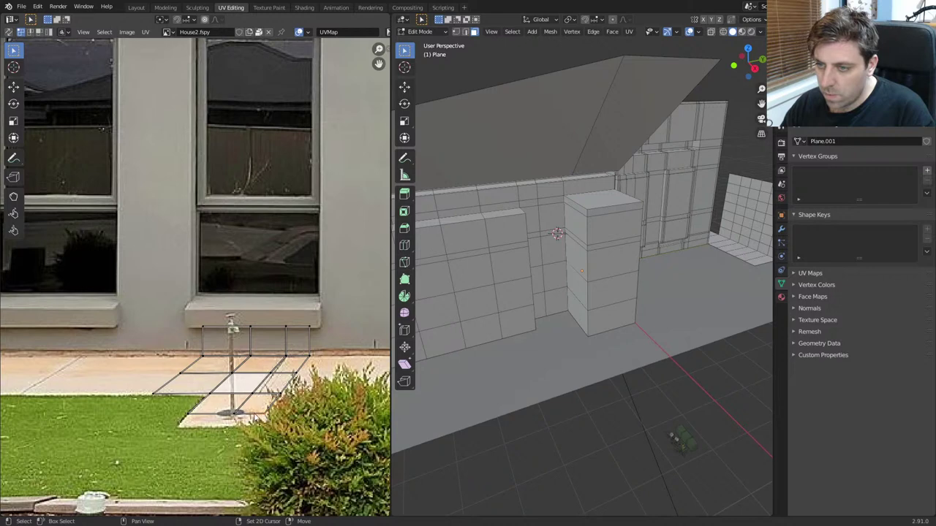
{"action": "key", "text": "c"}
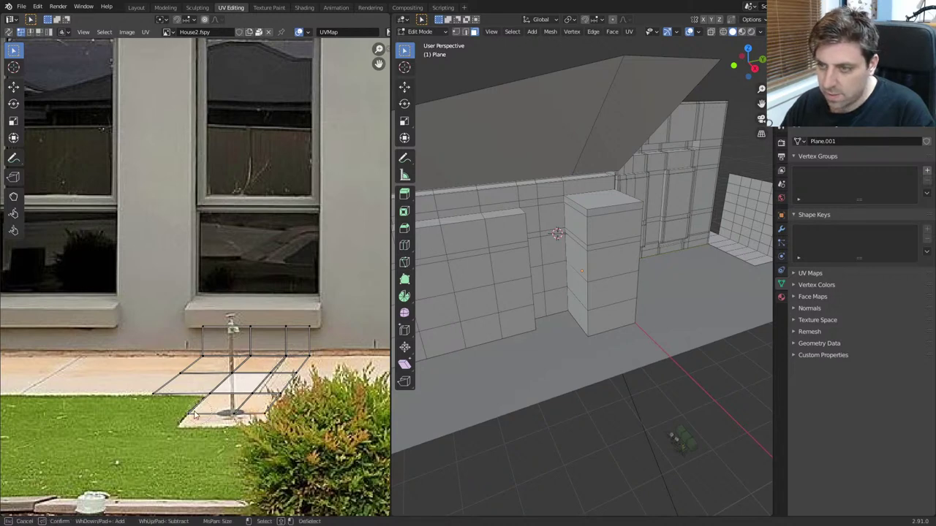
{"action": "mouse_move", "coordinate": [223, 385]}
{"action": "left_mouse_down"}
{"action": "mouse_move", "coordinate": [161, 384]}
{"action": "mouse_move", "coordinate": [189, 377]}
{"action": "left_mouse_up"}
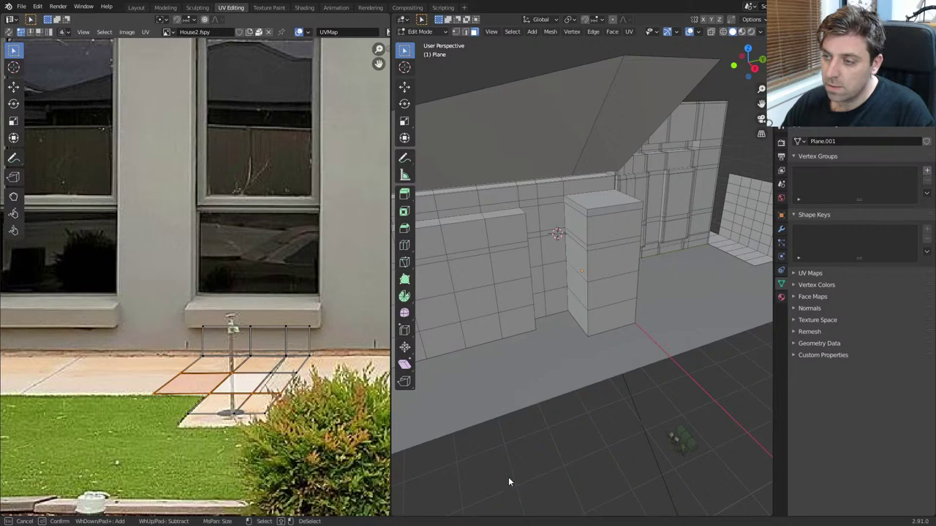
{"action": "left_click_drag", "start_coordinate": [288, 365], "coordinate": [262, 397]}
{"action": "right_click", "coordinate": [261, 397]}
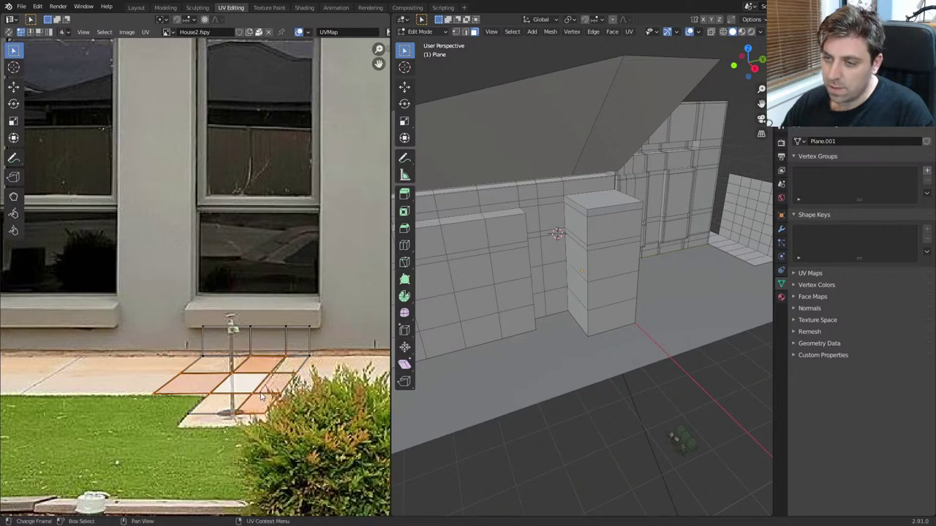
{"action": "middle_click_drag", "start_coordinate": [589, 392], "coordinate": [567, 387]}
{"action": "scroll", "coordinate": [592, 373], "scroll_direction": "up", "scroll_amount": 8}
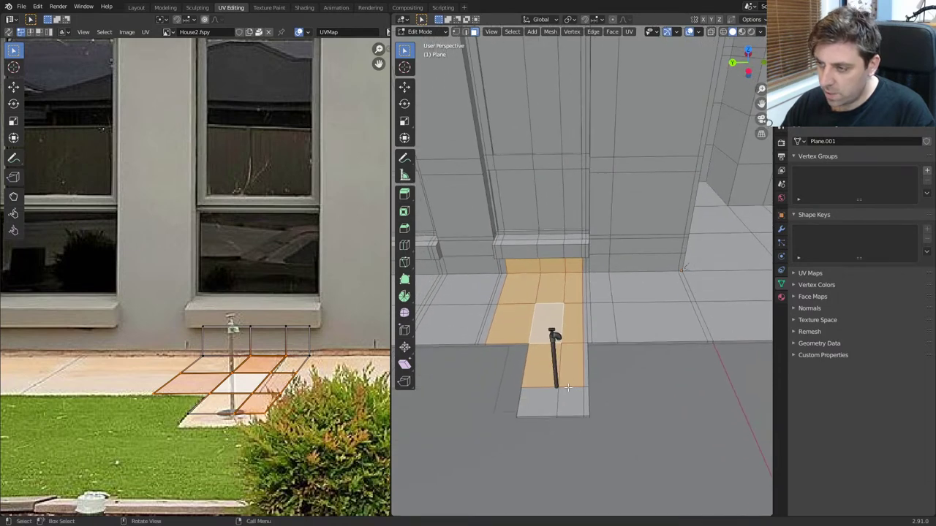
{"action": "left_click", "coordinate": [560, 369], "text": "shift"}
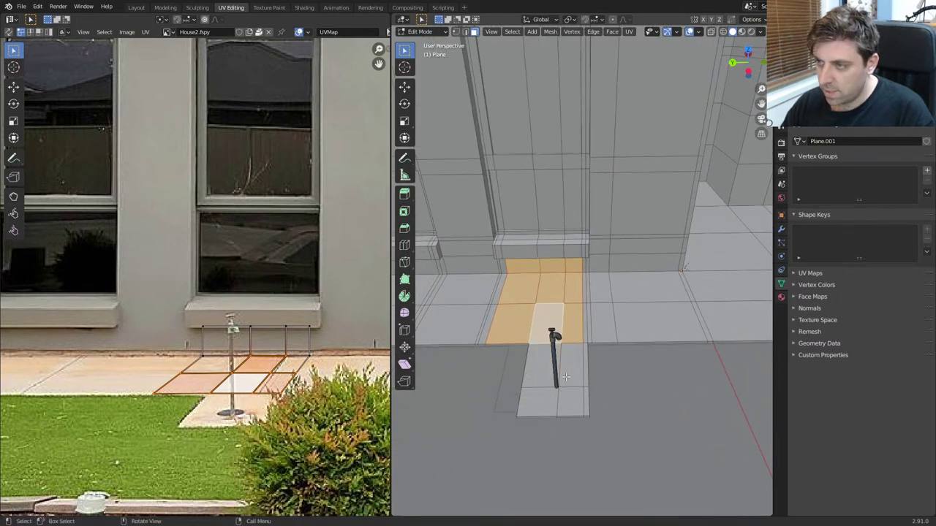
Step: Slide the selected UVs horizontally left onto a tap-free patch, then view through the camera
{"action": "key", "text": "g"}
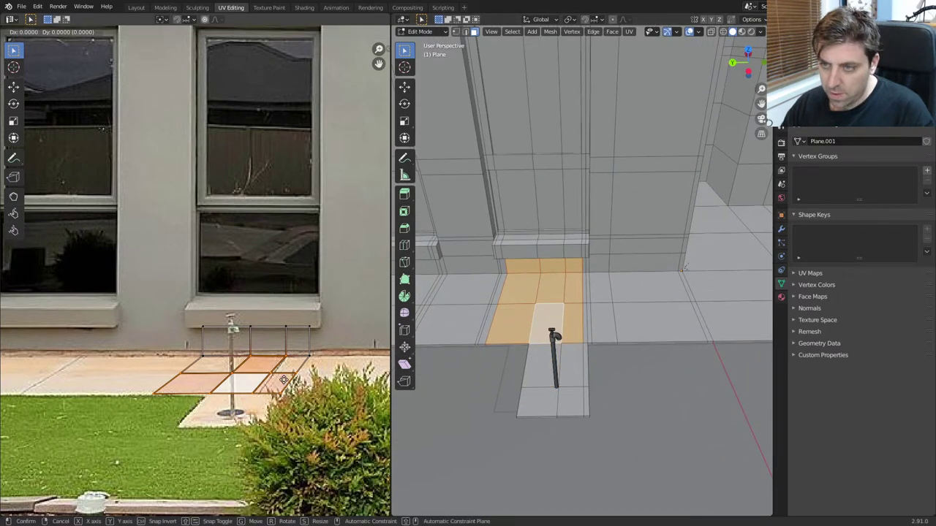
{"action": "key", "text": "x"}
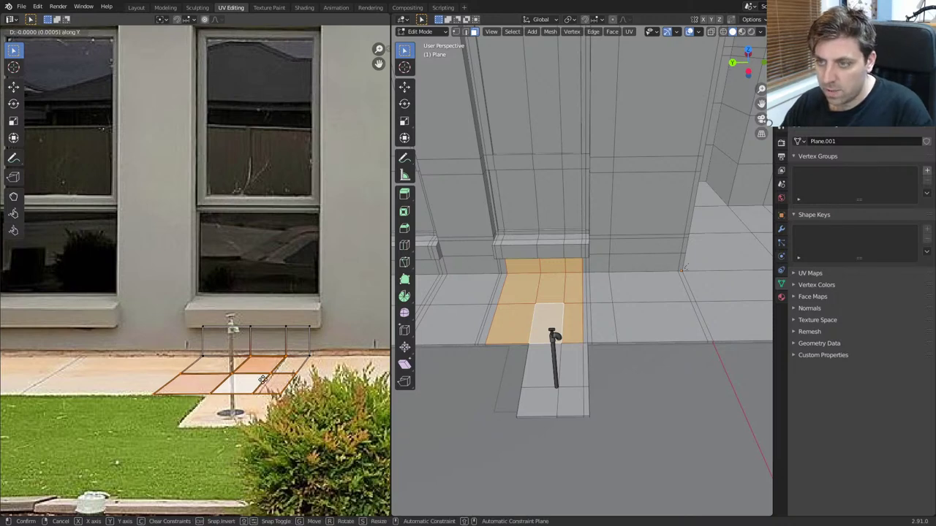
{"action": "key", "text": "Escape"}
{"action": "key", "text": "a"}
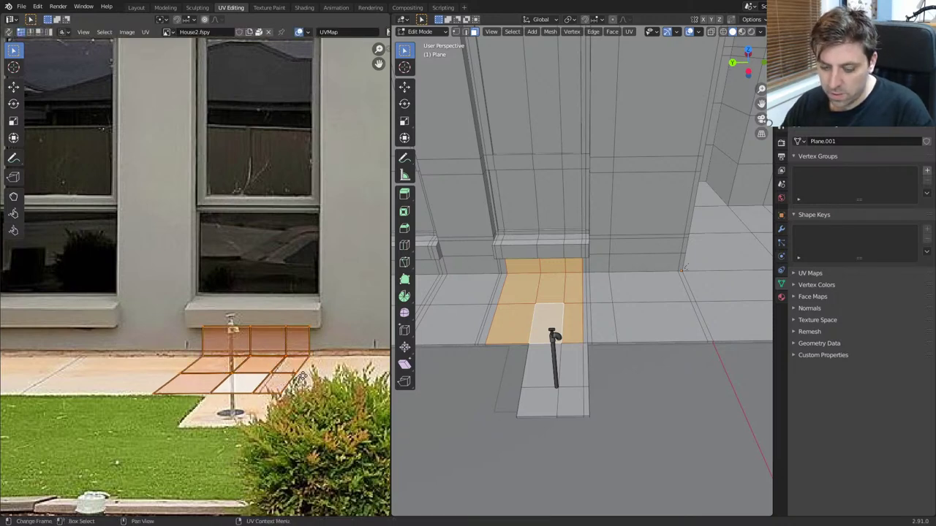
{"action": "key", "text": "g"}
{"action": "key", "text": "x"}
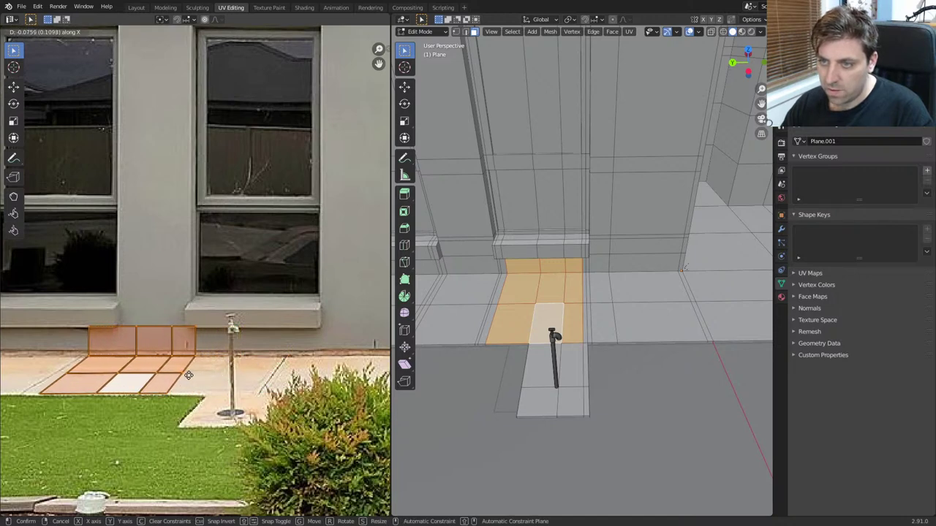
{"action": "left_click", "coordinate": [97, 376]}
{"action": "middle_click_drag", "start_coordinate": [96, 376], "coordinate": [270, 385]}
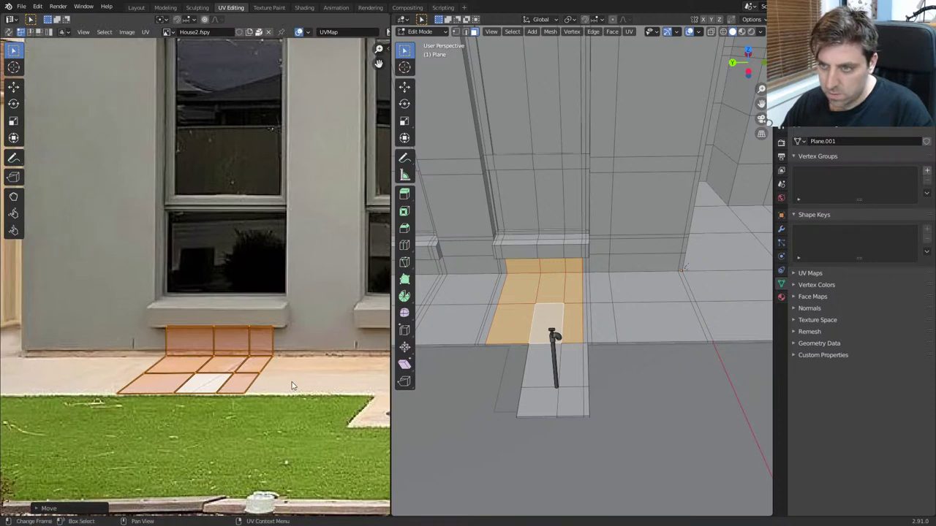
{"action": "middle_click_drag", "start_coordinate": [610, 356], "coordinate": [547, 348], "text": "shift"}
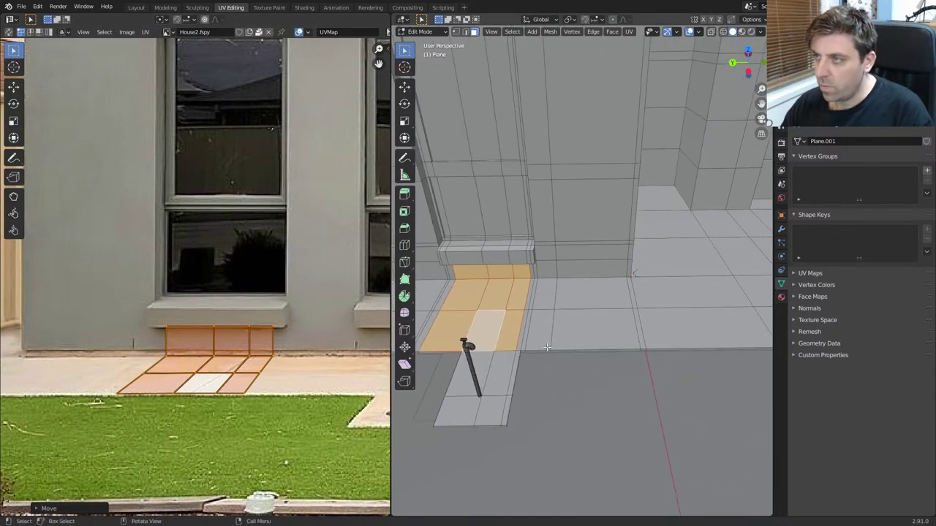
{"action": "key", "text": "KP_0"}
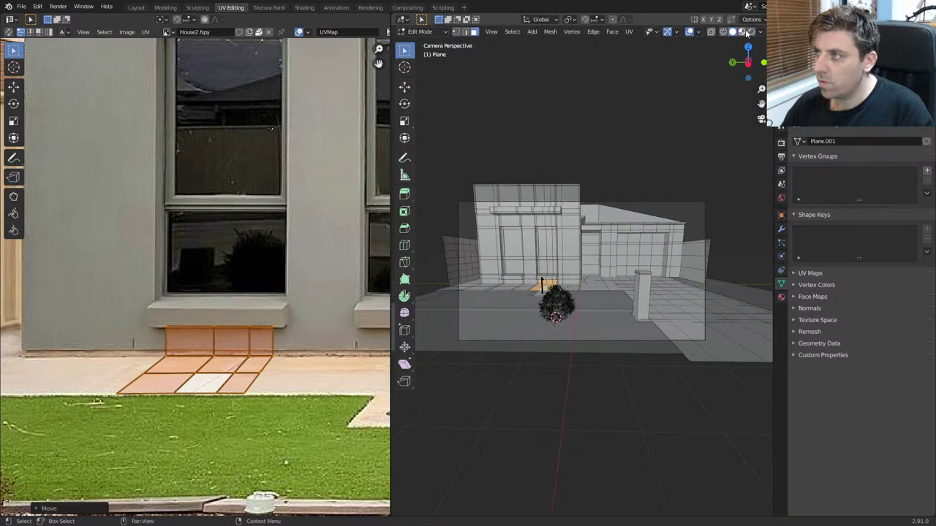
Step: Switch to Material Preview and select only the paving slab beneath the tap
{"action": "left_click", "coordinate": [742, 33]}
{"action": "scroll", "coordinate": [641, 343], "scroll_direction": "up", "scroll_amount": 8}
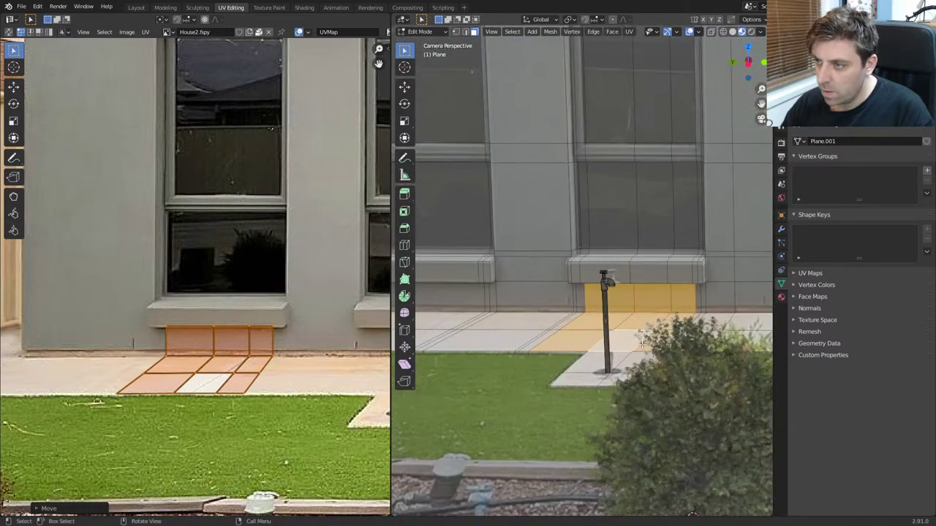
{"action": "key", "text": "Tab"}
{"action": "key", "text": "Tab"}
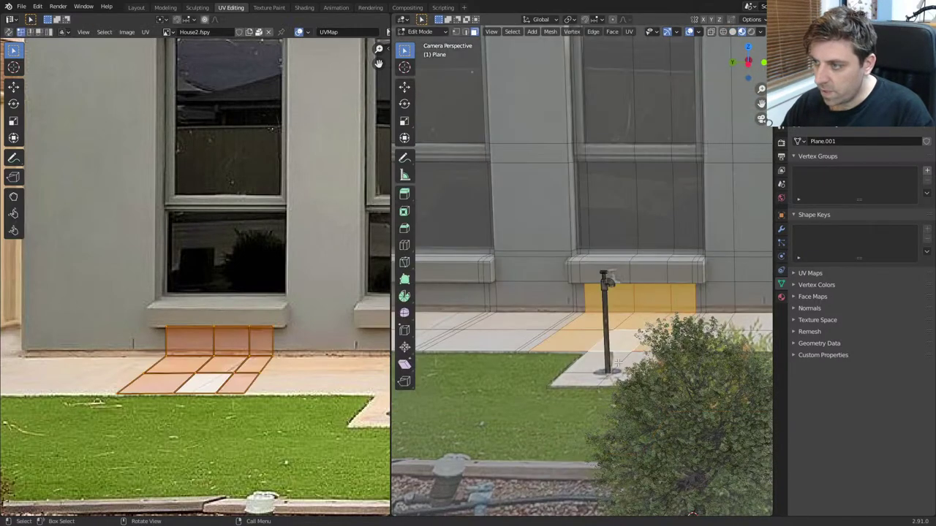
{"action": "key", "text": "alt+a"}
{"action": "left_click", "coordinate": [585, 374]}
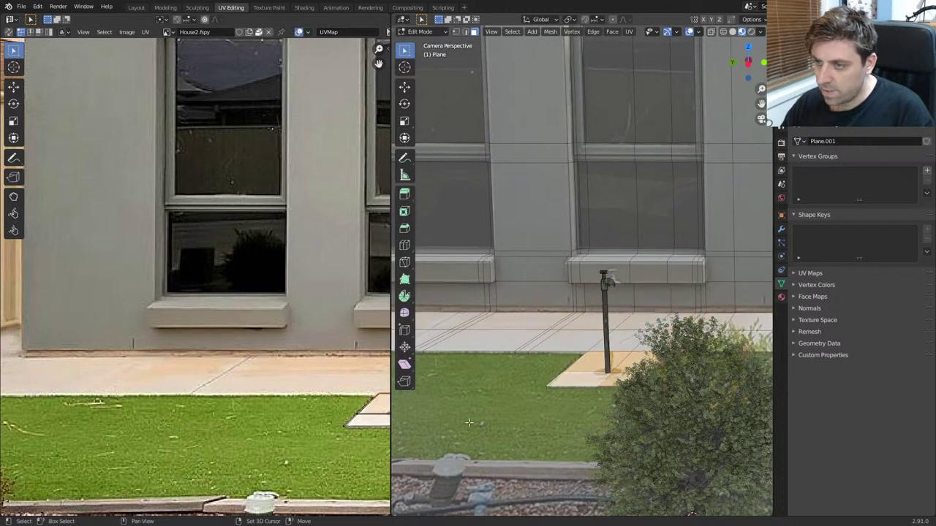
Step: Move the slab's UV island onto clean paving in the photo and return to object mode
{"action": "middle_click_drag", "start_coordinate": [285, 417], "coordinate": [279, 417]}
{"action": "scroll", "coordinate": [280, 417], "scroll_direction": "down", "scroll_amount": 5, "text": "ctrl"}
{"action": "key", "text": "g"}
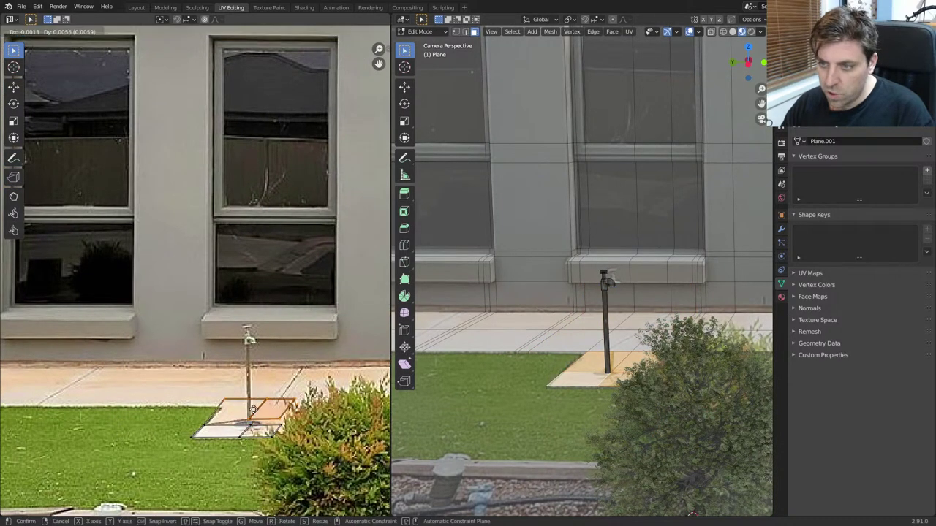
{"action": "right_click", "coordinate": [267, 425]}
{"action": "key", "text": "g"}
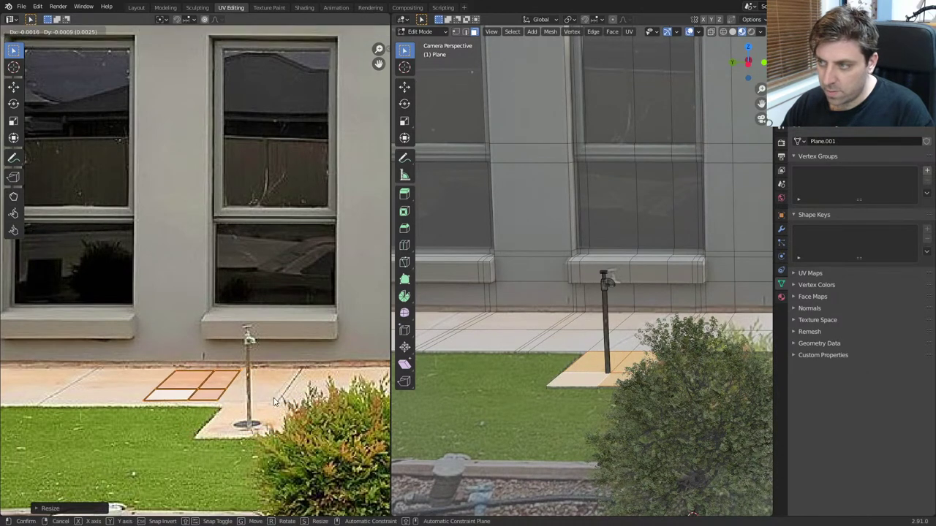
{"action": "left_click", "coordinate": [234, 399]}
{"action": "key", "text": "Tab"}
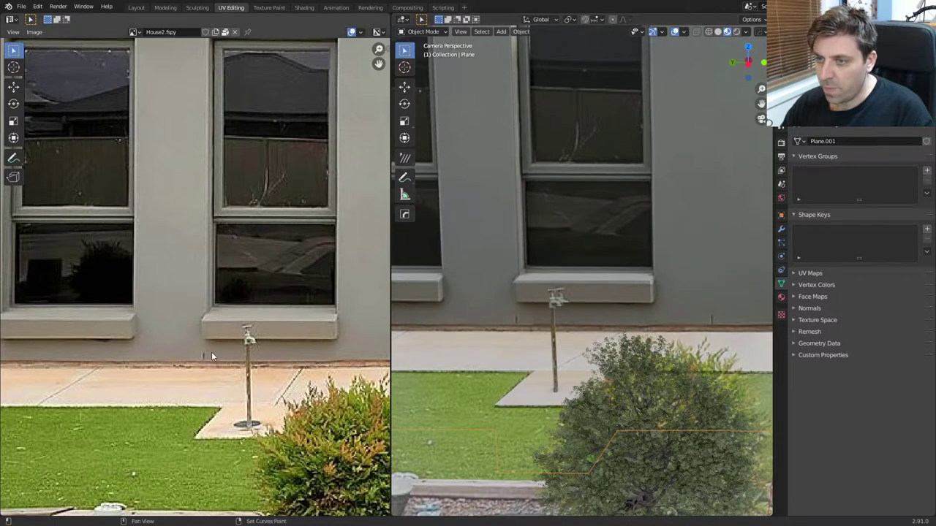
{"action": "scroll", "coordinate": [368, 366], "scroll_direction": "up", "scroll_amount": 1}
{"action": "middle_click_drag", "start_coordinate": [369, 366], "coordinate": [338, 364]}
Step: Select the sill faces and slide their UVs horizontally onto the left window's sill
{"action": "left_click", "coordinate": [611, 297]}
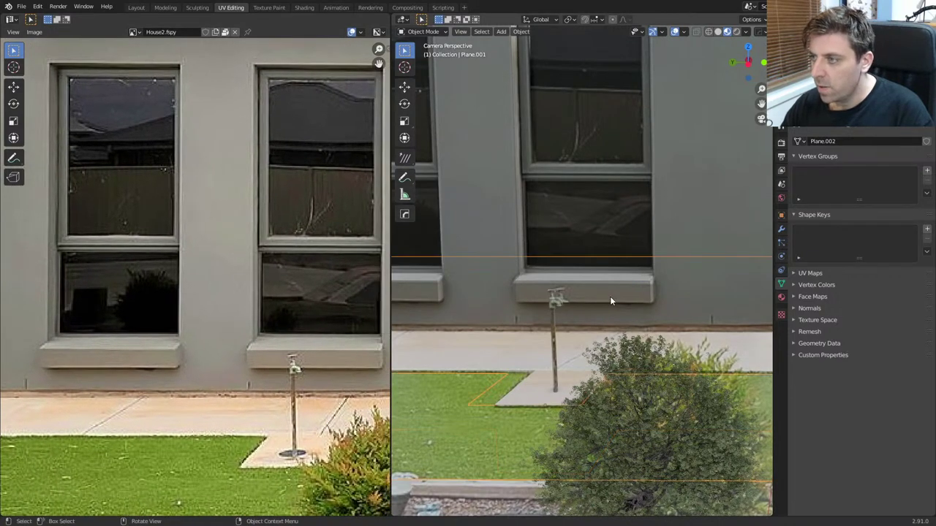
{"action": "key", "text": "Tab"}
{"action": "key", "text": "Tab"}
{"action": "left_click", "coordinate": [613, 291]}
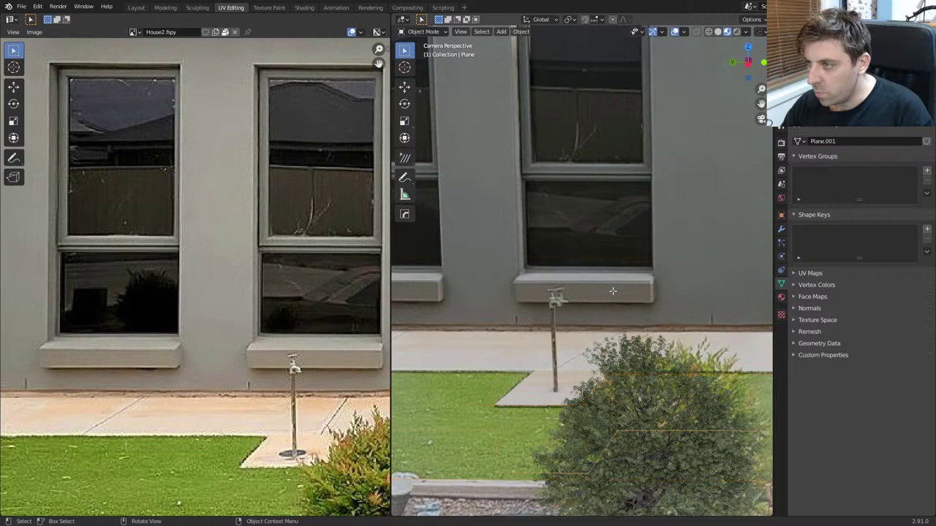
{"action": "key", "text": "Tab"}
{"action": "left_click", "coordinate": [590, 291]}
{"action": "left_click", "coordinate": [537, 289], "text": "shift"}
{"action": "middle_click_drag", "start_coordinate": [537, 289], "coordinate": [650, 302], "text": "shift"}
{"action": "key", "text": "a"}
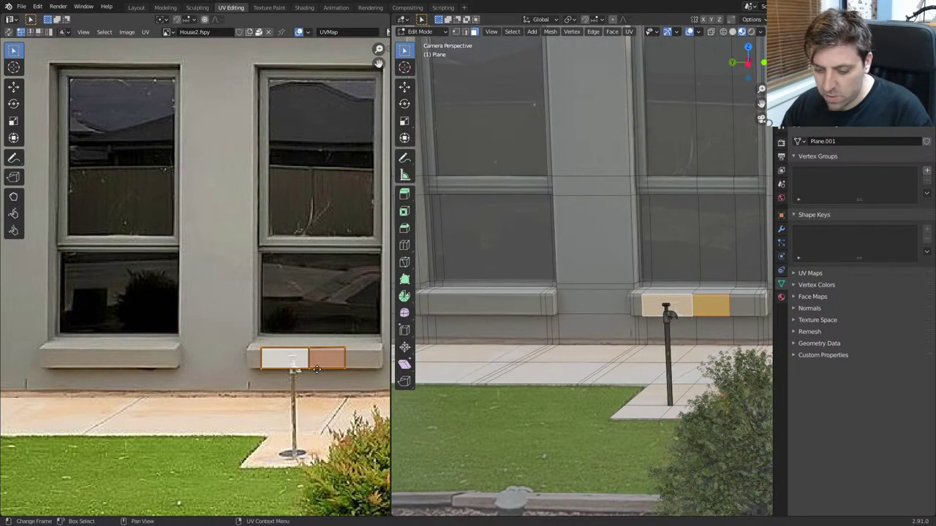
{"action": "key", "text": "g"}
{"action": "key", "text": "x"}
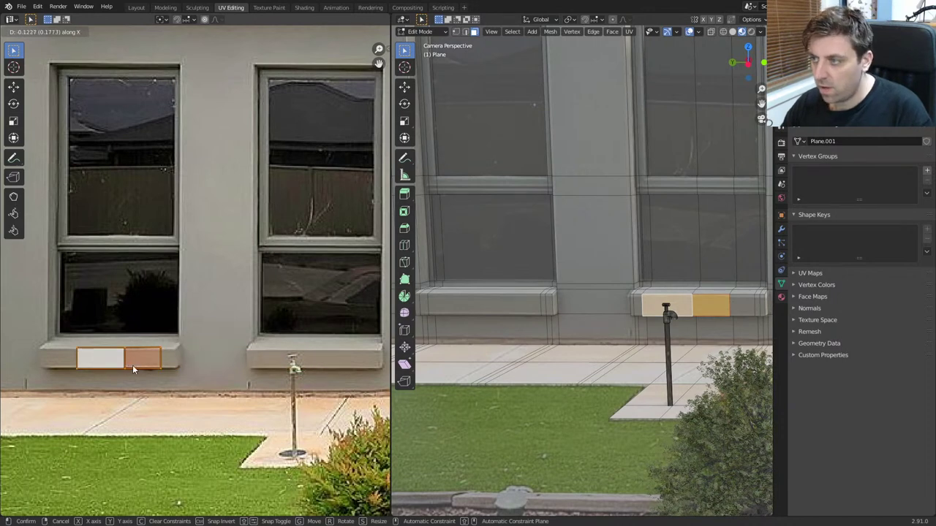
{"action": "left_click", "coordinate": [132, 365]}
Step: Nudge the sill texture patches slightly and toggle edit mode to compare the result
{"action": "key", "text": "Tab"}
{"action": "middle_click_drag", "start_coordinate": [674, 366], "coordinate": [669, 367], "text": "shift"}
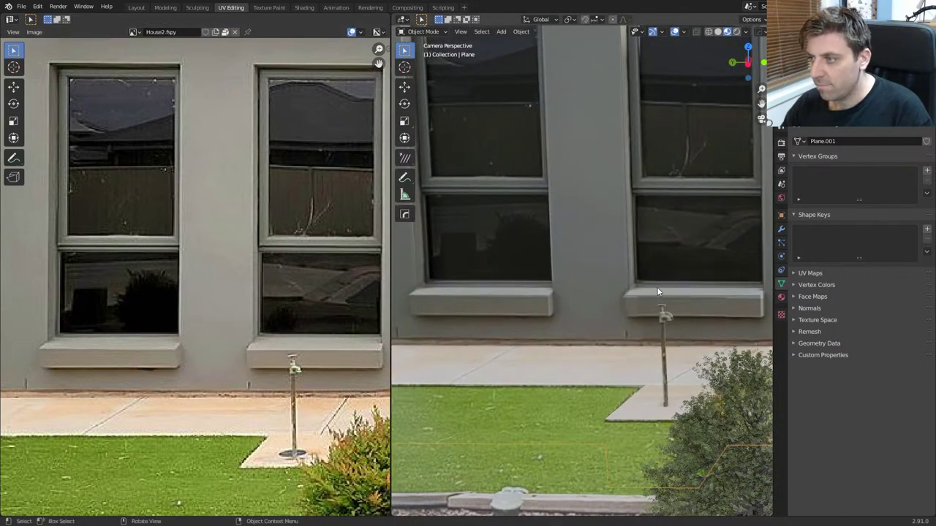
{"action": "key", "text": "Tab"}
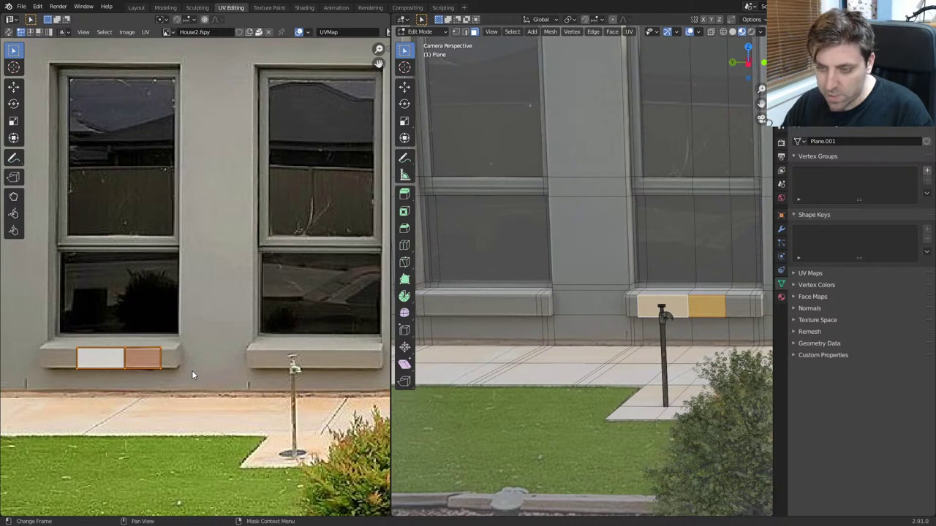
{"action": "key", "text": "g"}
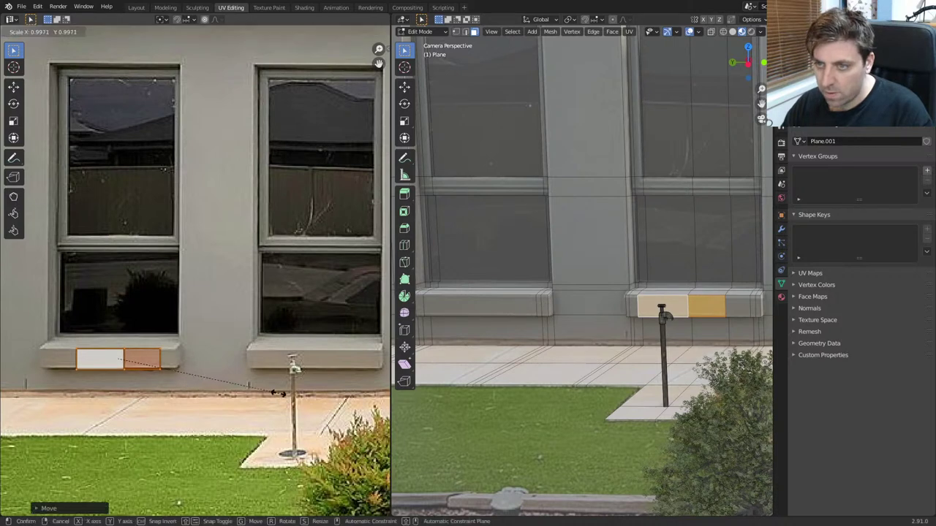
{"action": "left_click", "coordinate": [187, 386]}
{"action": "key", "text": "Tab"}
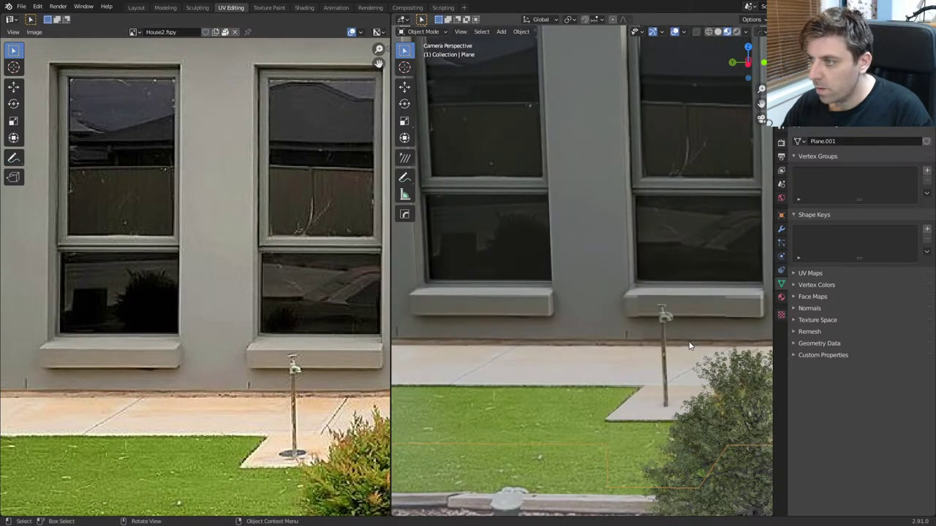
{"action": "key", "text": "Tab"}
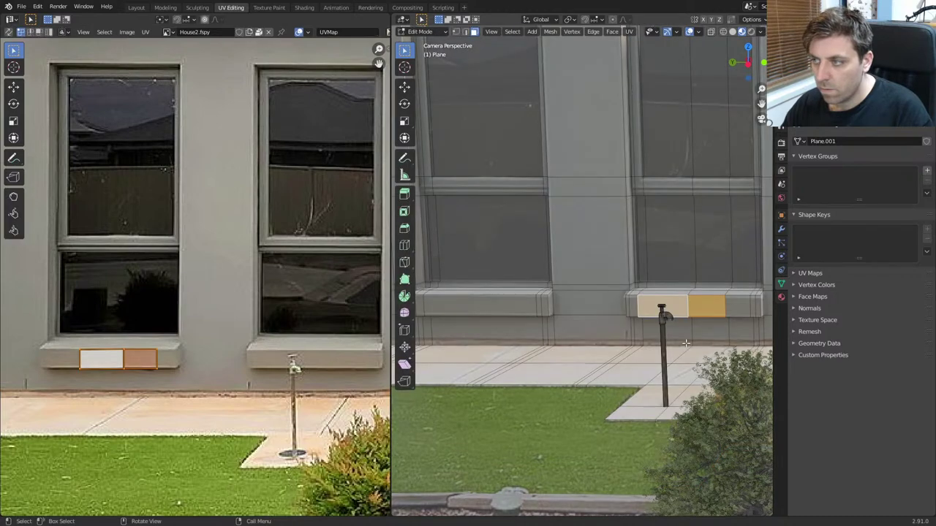
{"action": "key", "text": "Tab"}
{"action": "key", "text": "Tab"}
Step: Move the white sill texture patch upward and check it in object mode
{"action": "scroll", "coordinate": [298, 419], "scroll_direction": "up", "scroll_amount": 6}
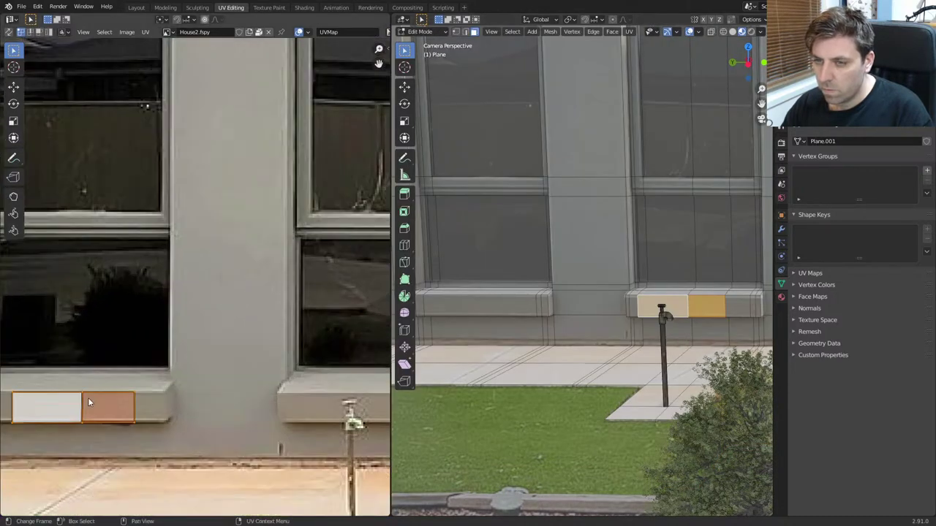
{"action": "middle_click_drag", "start_coordinate": [334, 413], "coordinate": [282, 397]}
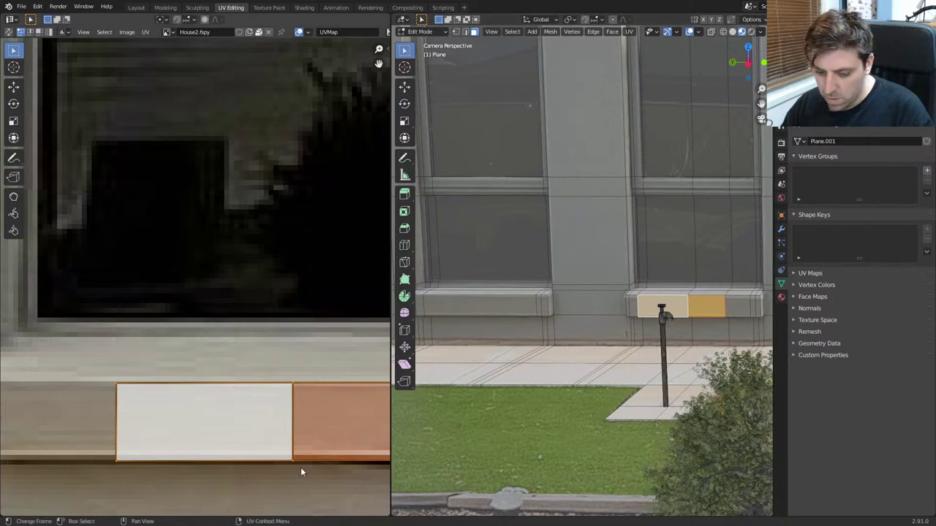
{"action": "key", "text": "g"}
{"action": "left_click", "coordinate": [299, 419]}
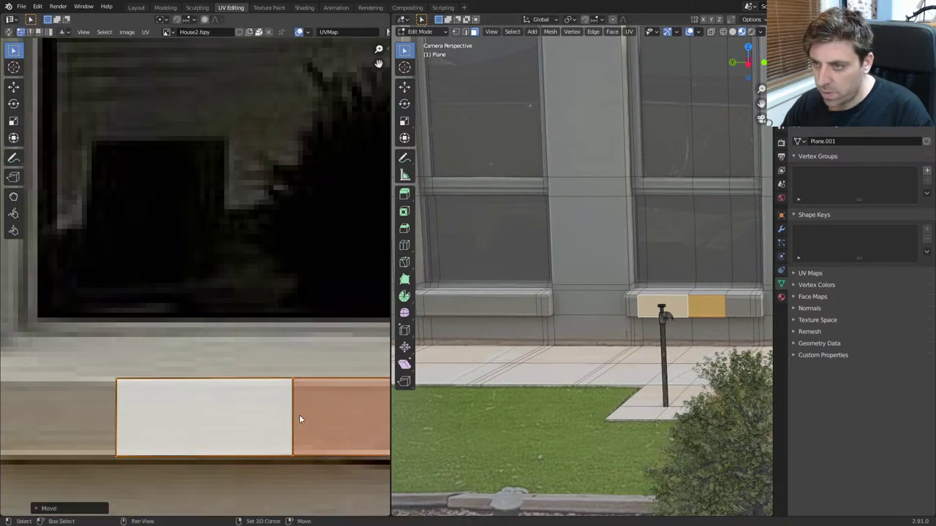
{"action": "key", "text": "Tab"}
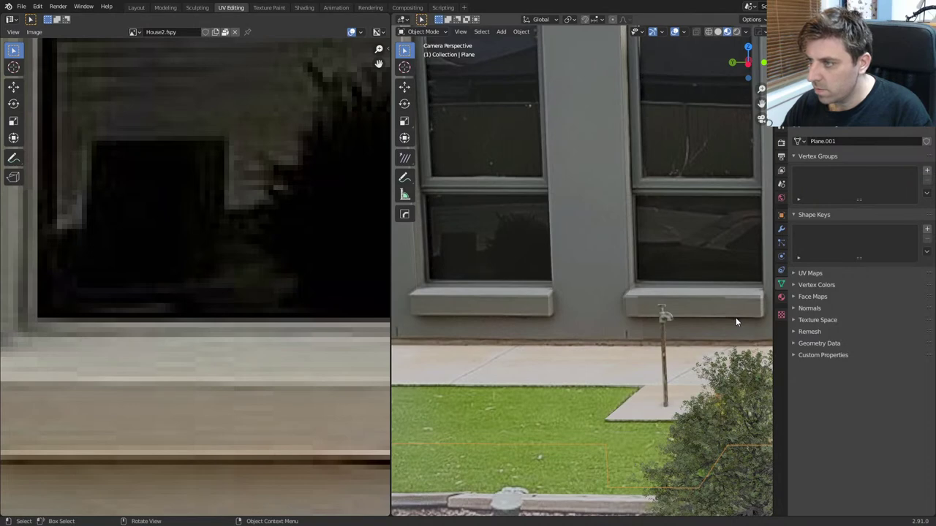
{"action": "key", "text": "Tab"}
{"action": "key", "text": "Tab"}
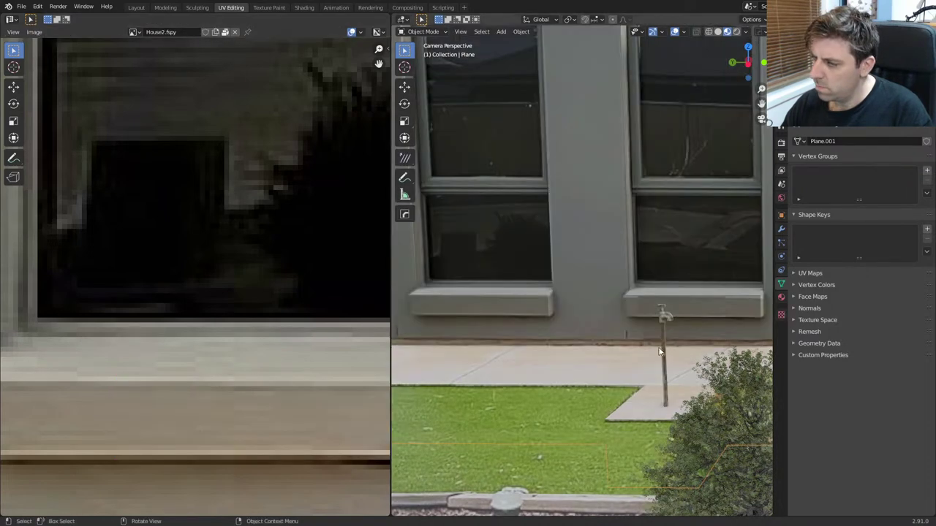
{"action": "key", "text": "Tab"}
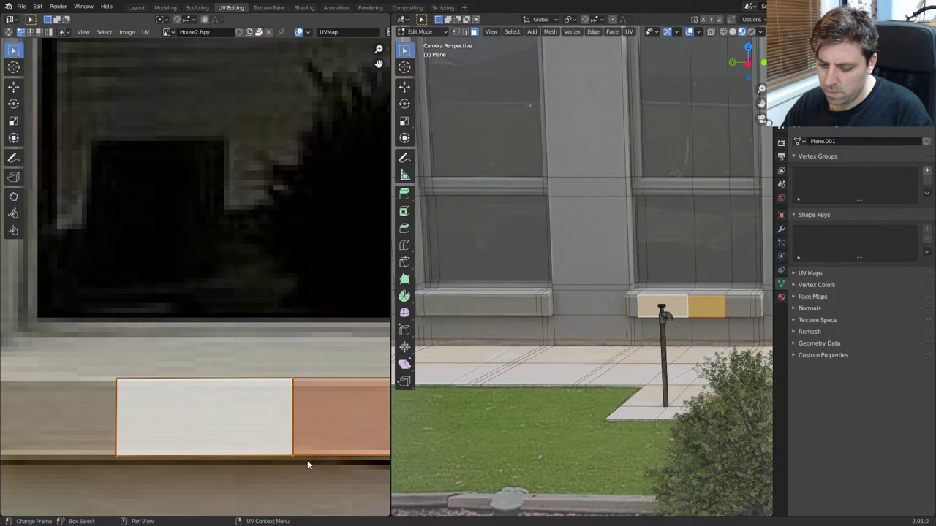
Step: Rotate the sill texture patch 180 degrees
{"action": "key", "text": "r"}
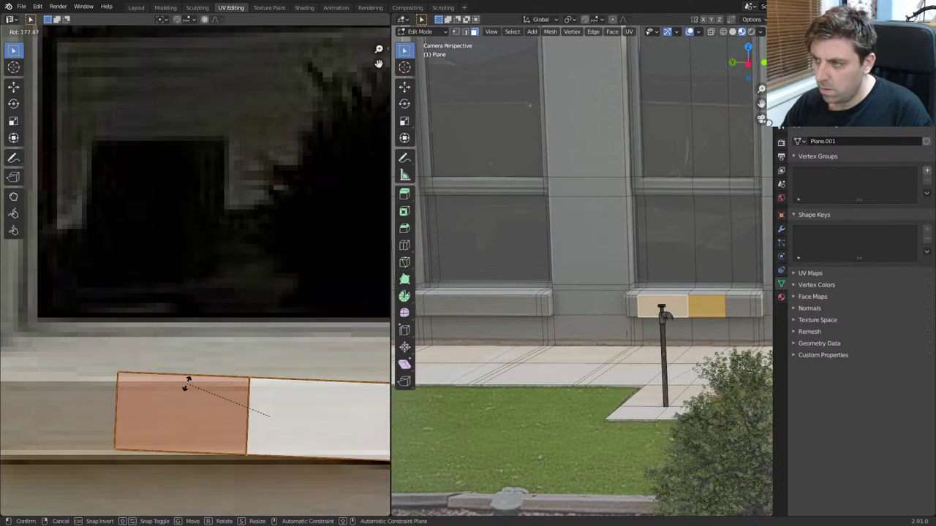
{"action": "left_click", "coordinate": [183, 390]}
{"action": "key", "text": "r"}
{"action": "left_click", "coordinate": [184, 388]}
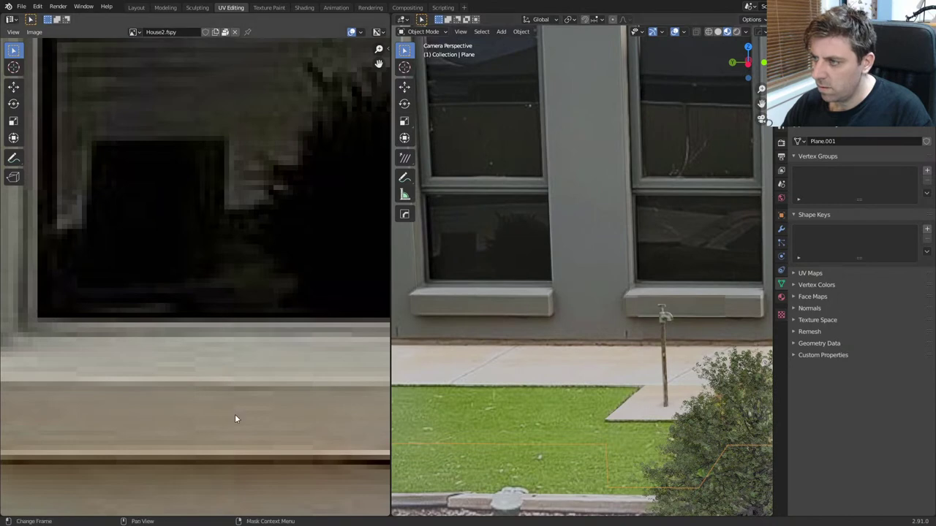
{"action": "type", "text": "r180"}
{"action": "key", "text": "Return"}
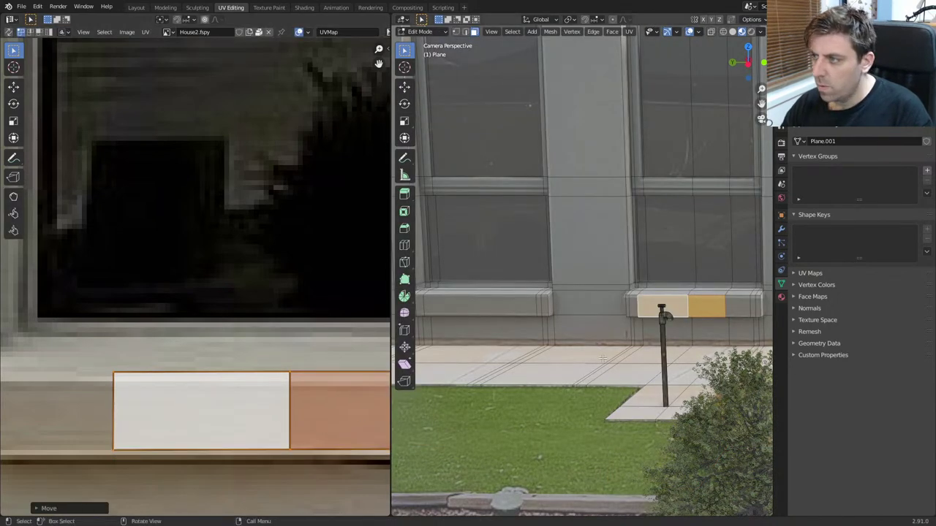
Step: Check the flipped sill in object mode and render the camera view with F12
{"action": "key", "text": "Tab"}
{"action": "scroll", "coordinate": [635, 391], "scroll_direction": "down", "scroll_amount": 6}
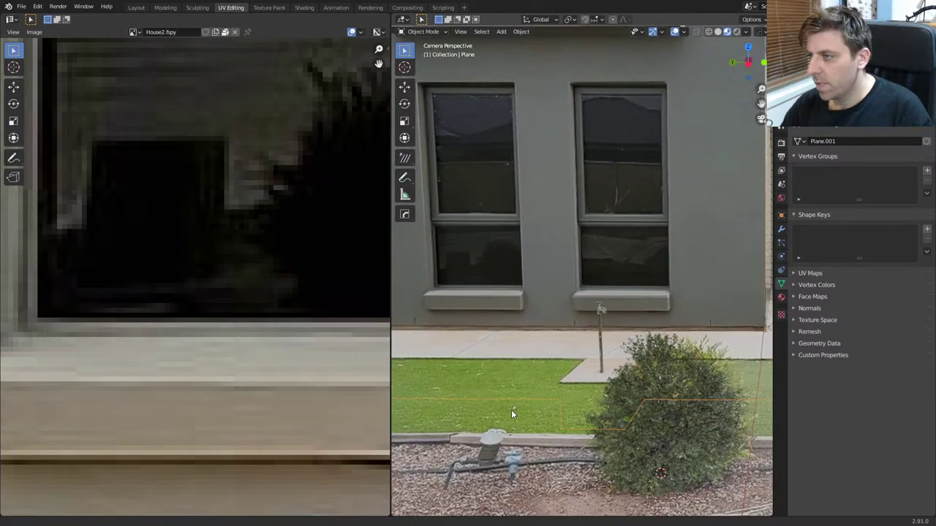
{"action": "scroll", "coordinate": [545, 404], "scroll_direction": "down", "scroll_amount": 2}
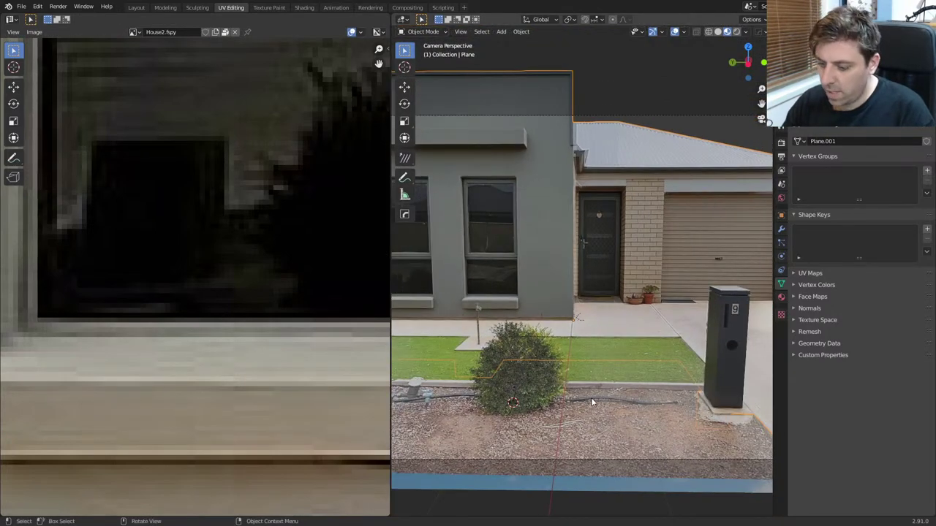
{"action": "key", "text": "F12"}
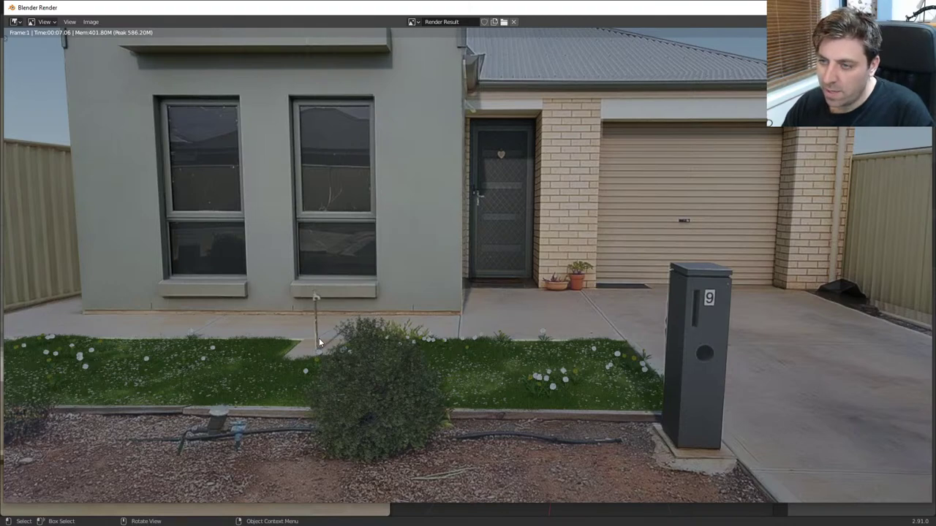
Step: Zoom and pan around the rendered house front and lawn, then close the render window
{"action": "scroll", "coordinate": [326, 348], "scroll_direction": "up", "scroll_amount": 2}
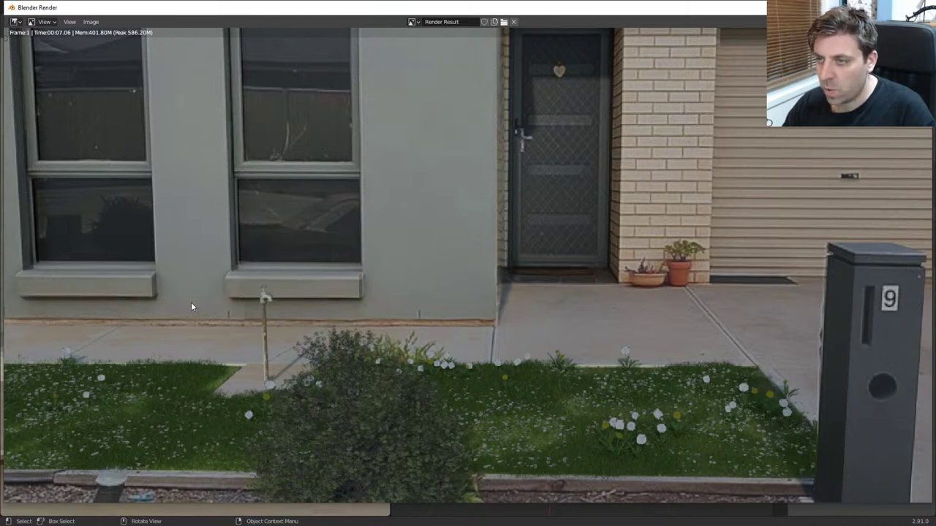
{"action": "scroll", "coordinate": [451, 317], "scroll_direction": "down", "scroll_amount": 2}
{"action": "scroll", "coordinate": [505, 329], "scroll_direction": "right", "scroll_amount": 3, "text": "ctrl"}
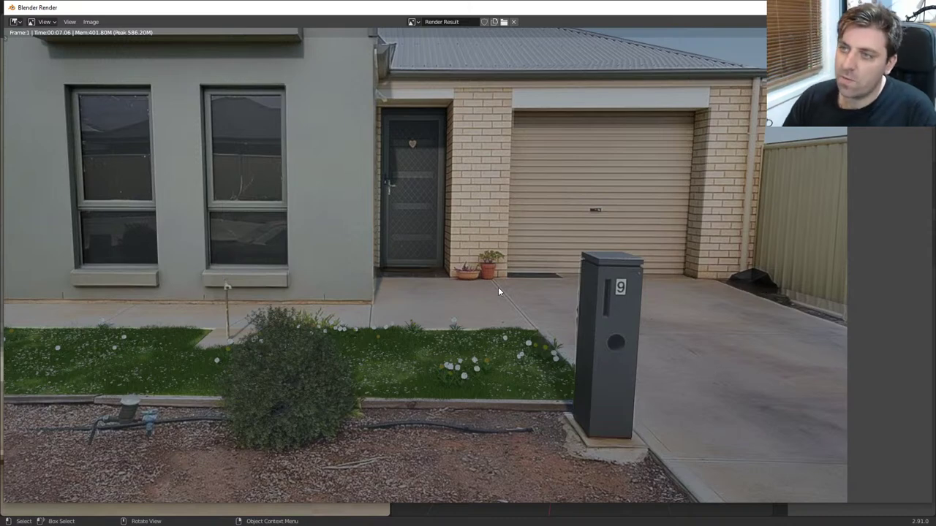
{"action": "scroll", "coordinate": [498, 289], "scroll_direction": "down", "scroll_amount": 2}
{"action": "scroll", "coordinate": [498, 289], "scroll_direction": "up", "scroll_amount": 1}
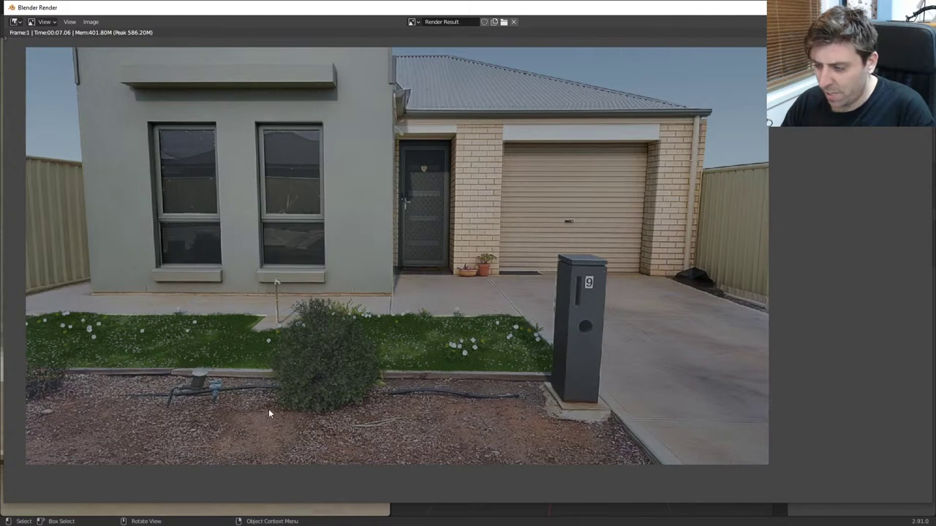
{"action": "scroll", "coordinate": [514, 422], "scroll_direction": "down", "scroll_amount": 2}
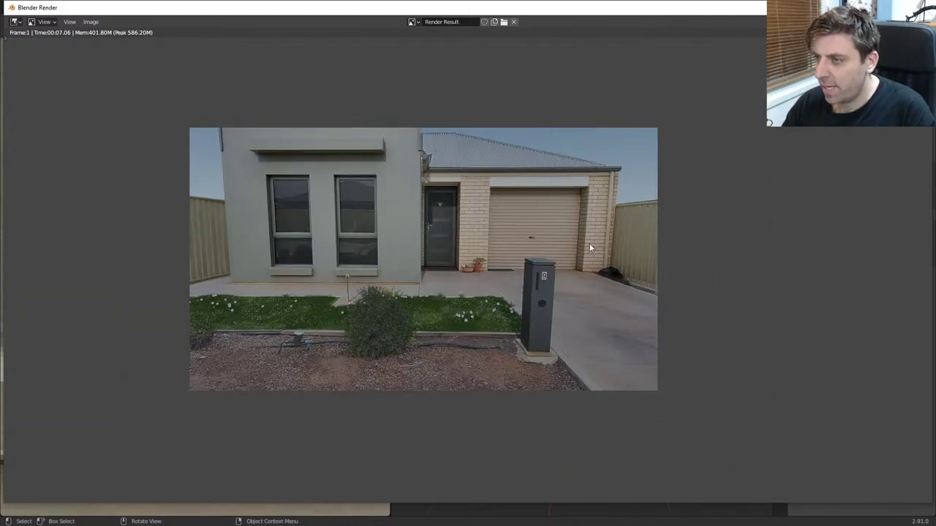
{"action": "key", "text": "Escape"}
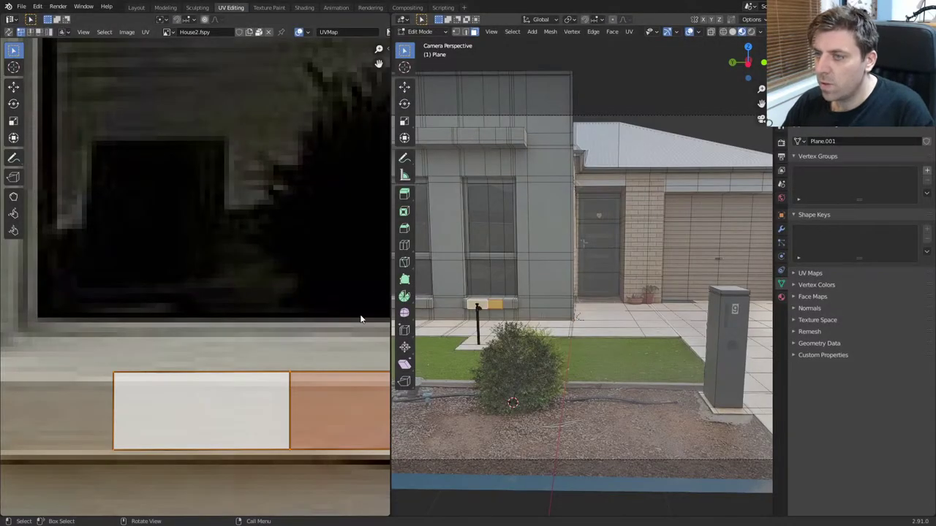
Step: Save House2.blend, then open House3.blend
{"action": "key", "text": "ctrl+s"}
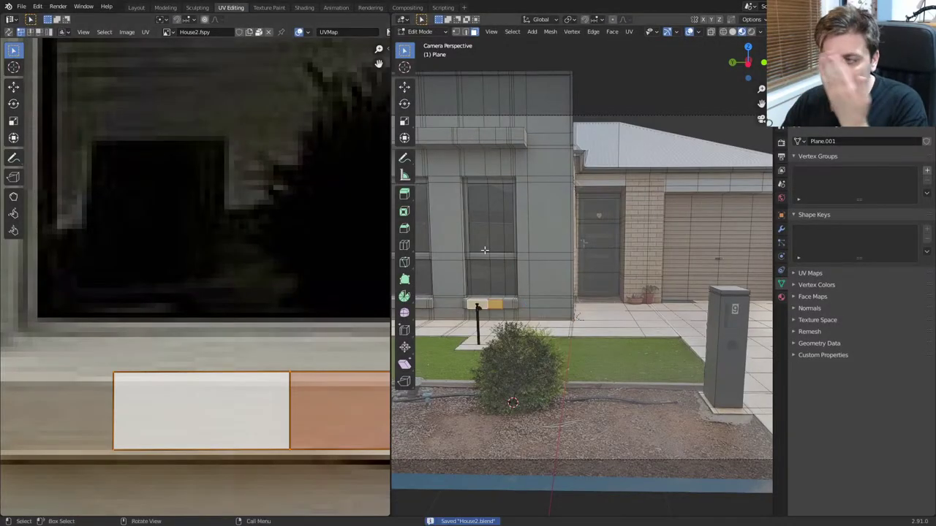
{"action": "left_click", "coordinate": [22, 6]}
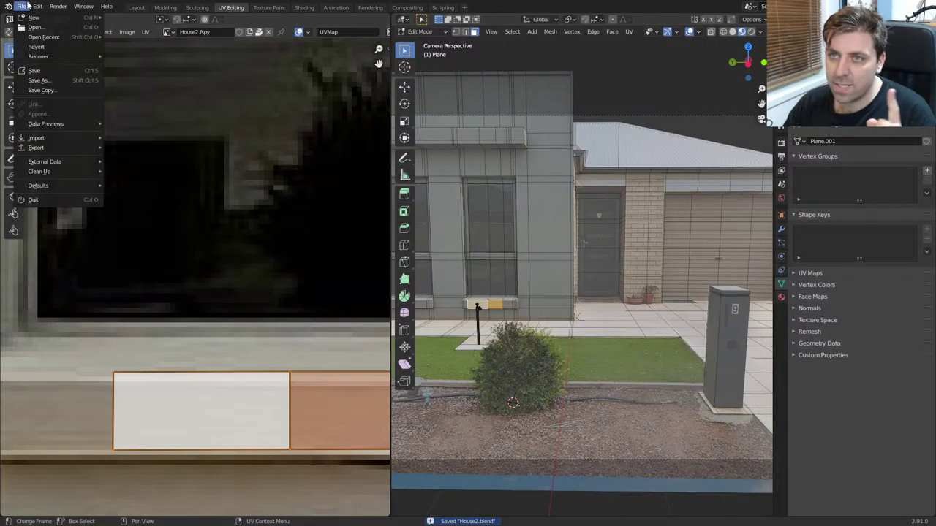
{"action": "left_click", "coordinate": [64, 27]}
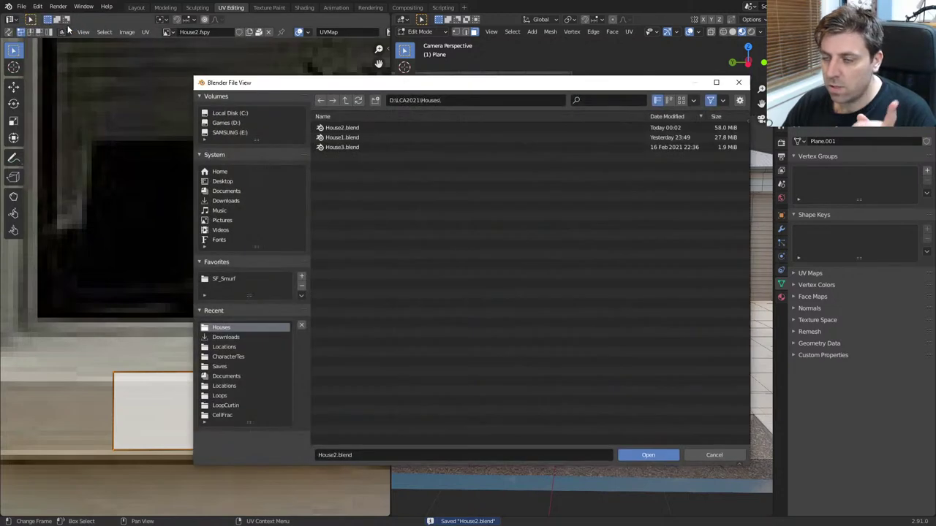
{"action": "left_click", "coordinate": [358, 147]}
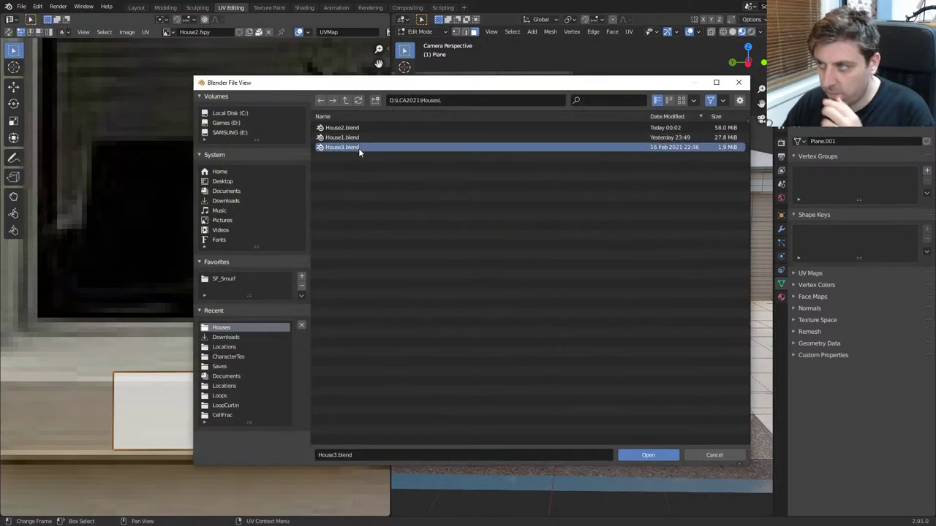
{"action": "left_click", "coordinate": [647, 454]}
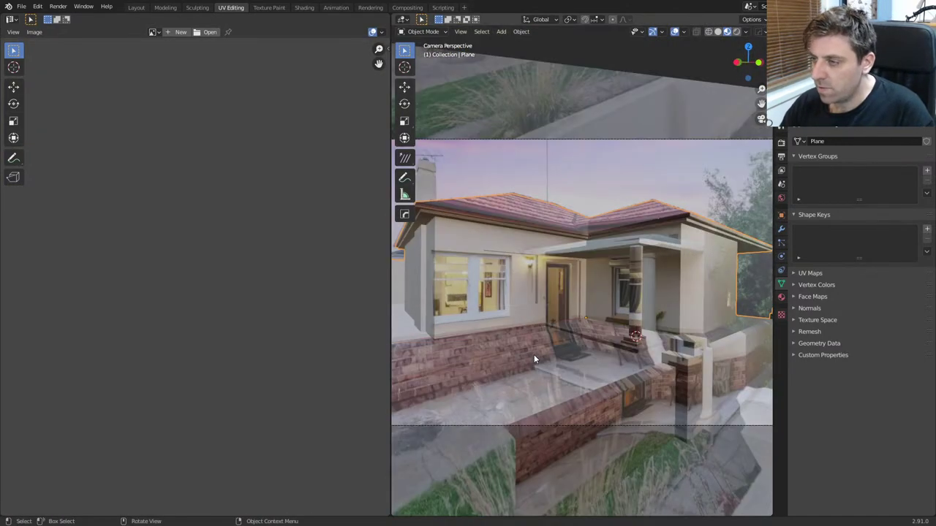
Step: Look through the camera, orbit in to inspect the porch and side of the house, then return to camera view
{"action": "middle_click_drag", "start_coordinate": [534, 354], "coordinate": [598, 322], "text": "shift"}
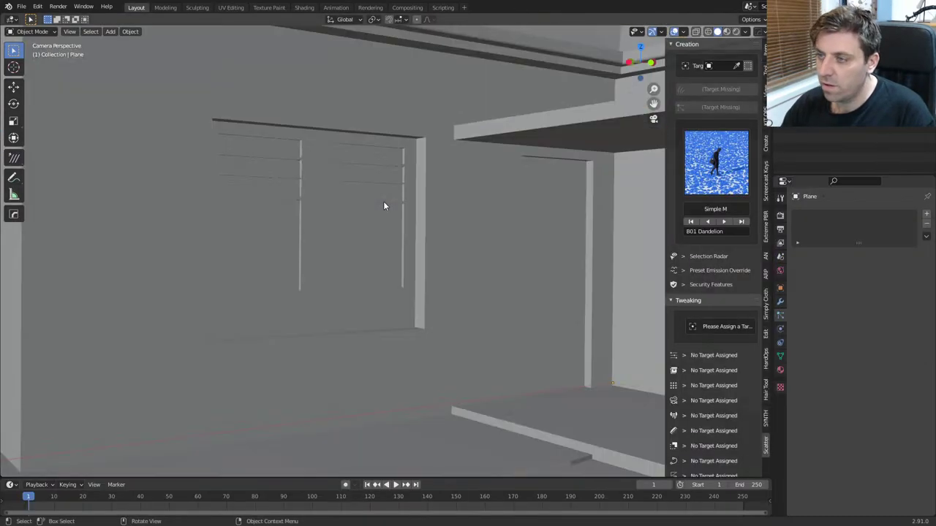
{"action": "key", "text": "grave"}
{"action": "left_click", "coordinate": [468, 204]}
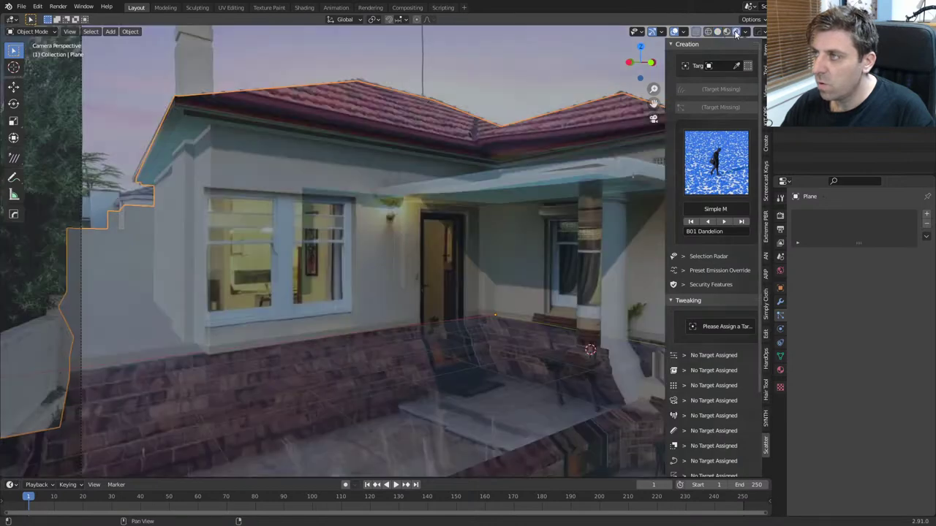
{"action": "scroll", "coordinate": [414, 228], "scroll_direction": "down", "scroll_amount": 4}
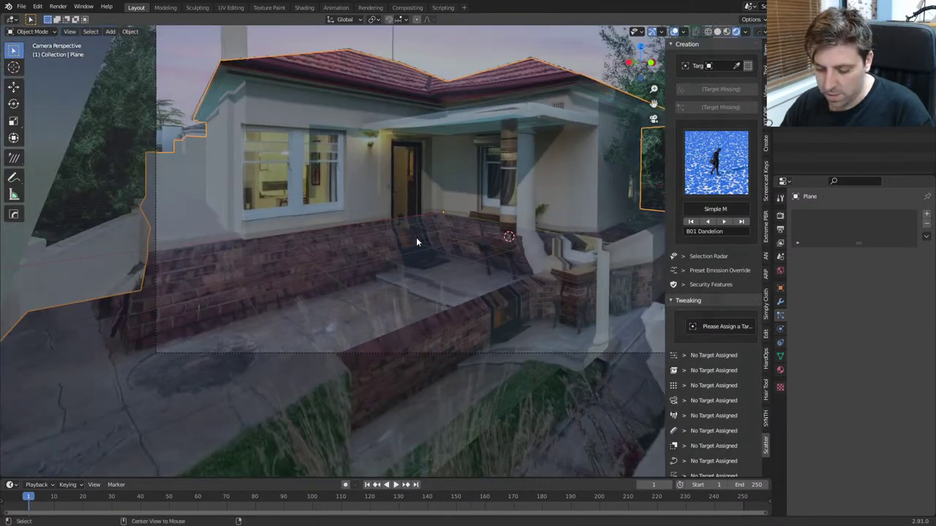
{"action": "scroll", "coordinate": [403, 265], "scroll_direction": "down", "scroll_amount": 4}
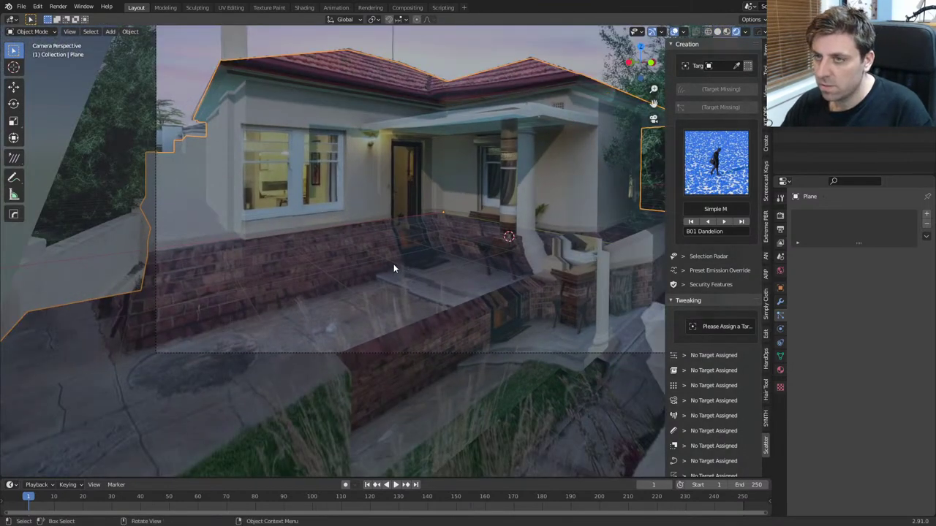
{"action": "middle_click_drag", "start_coordinate": [316, 273], "coordinate": [315, 301]}
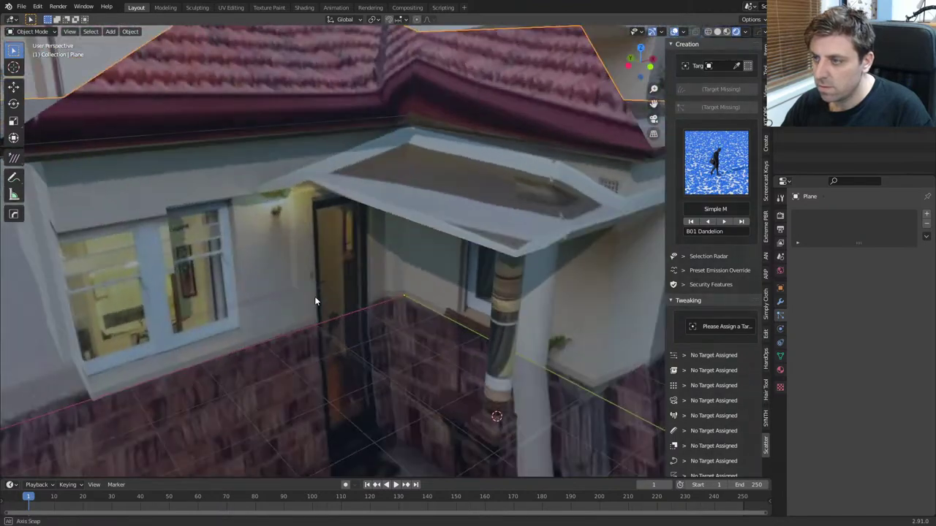
{"action": "scroll", "coordinate": [317, 295], "scroll_direction": "down", "scroll_amount": 6}
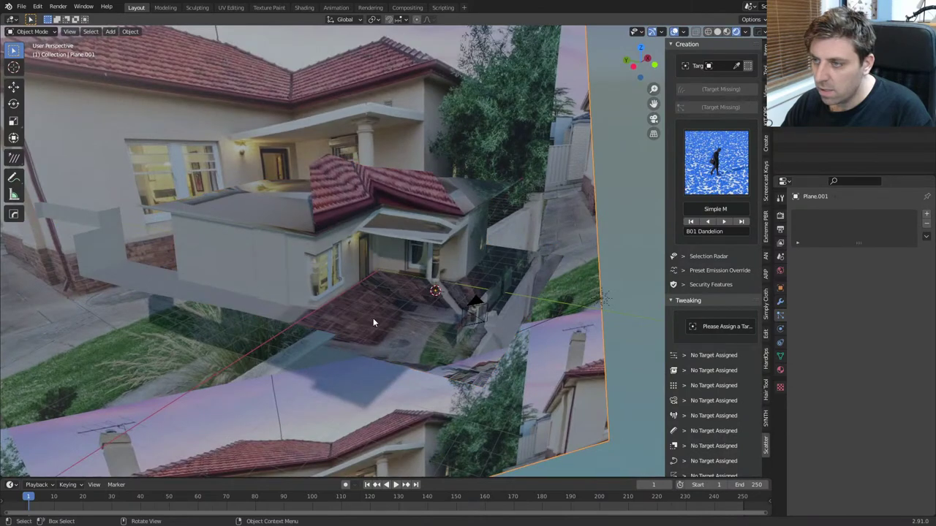
{"action": "middle_click_drag", "start_coordinate": [374, 322], "coordinate": [333, 305]}
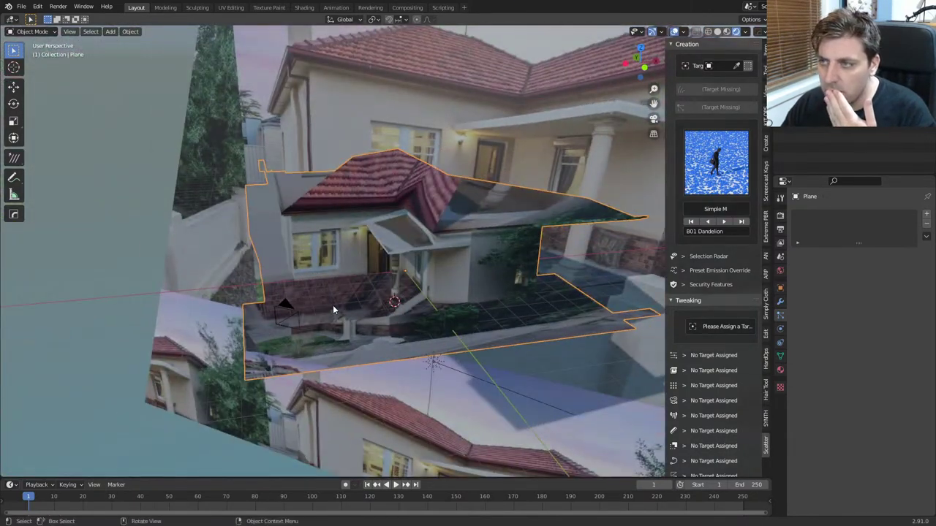
{"action": "key", "text": "KP_0"}
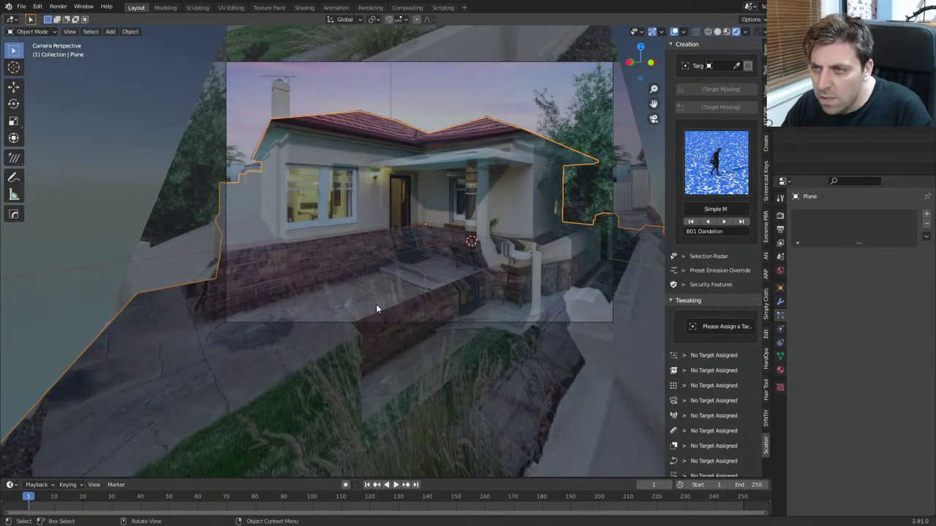
Step: Select the House4.fspy camera to view the 1335×898 px output size, then edit the house mesh
{"action": "left_click", "coordinate": [418, 321]}
{"action": "left_click", "coordinate": [781, 216]}
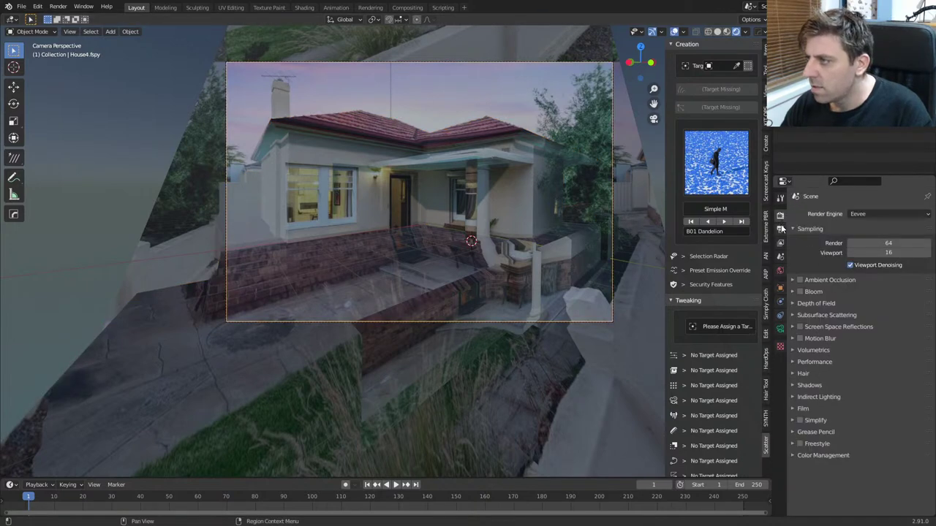
{"action": "left_click", "coordinate": [780, 228]}
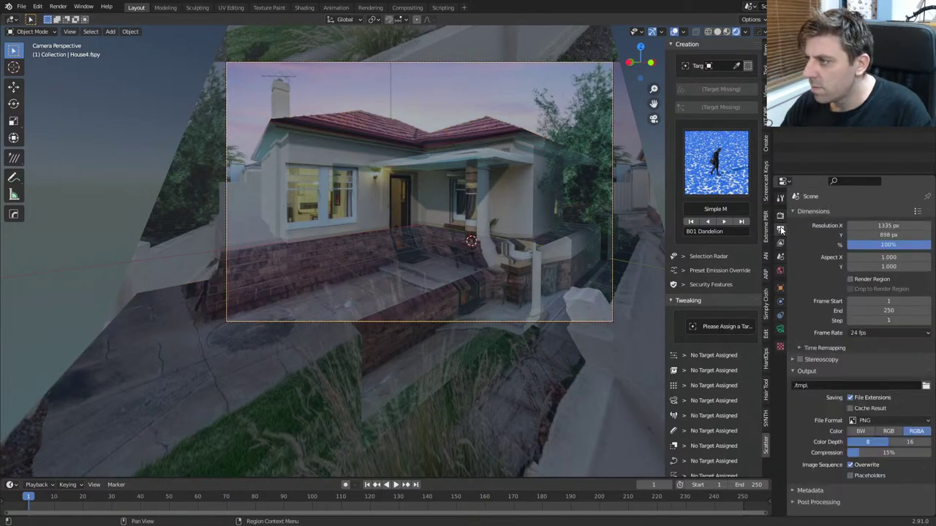
{"action": "left_click", "coordinate": [342, 369]}
{"action": "key", "text": "Tab"}
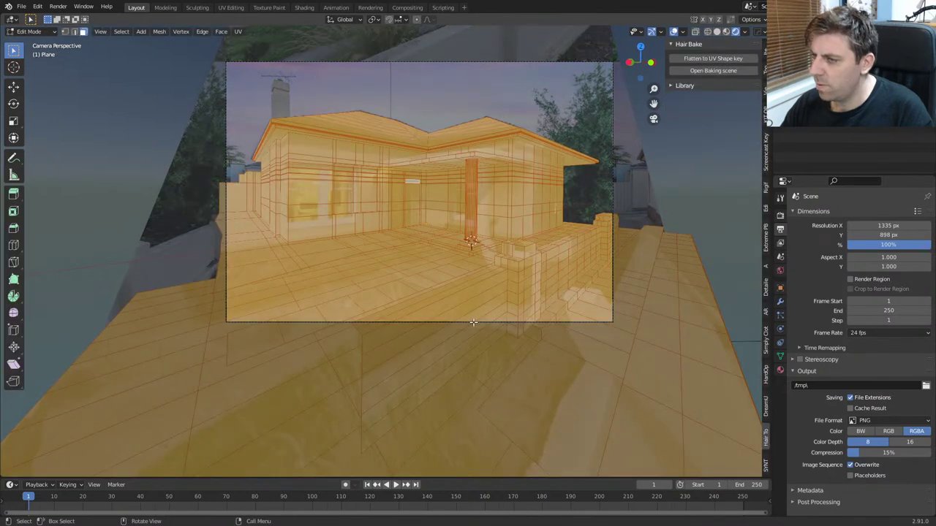
Step: Select all connected house faces and Project From View their UVs, then check the textured house
{"action": "left_click", "coordinate": [372, 239]}
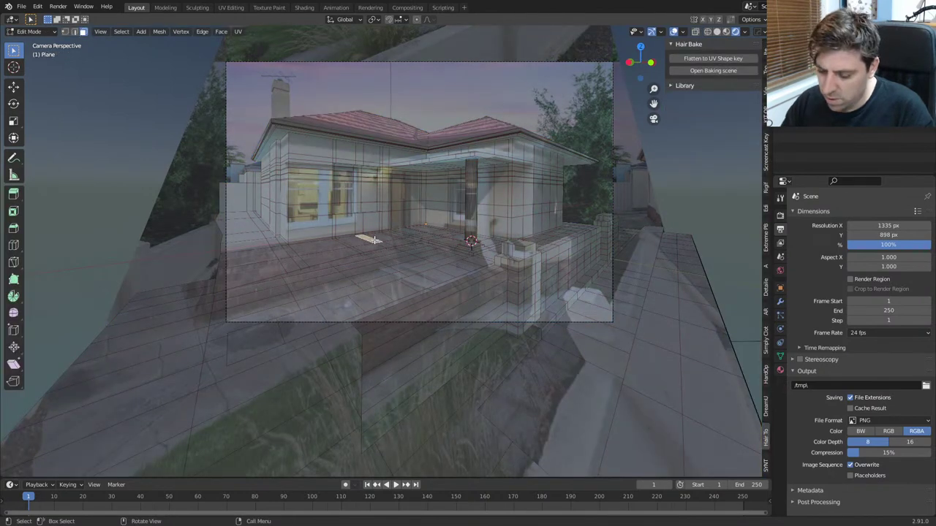
{"action": "key", "text": "ctrl+l"}
{"action": "key", "text": "u"}
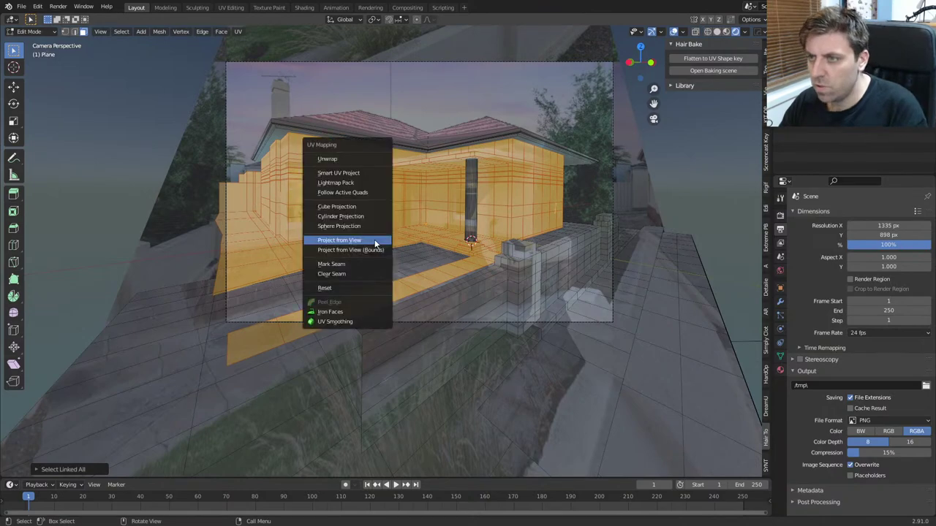
{"action": "left_click", "coordinate": [375, 241]}
{"action": "key", "text": "Tab"}
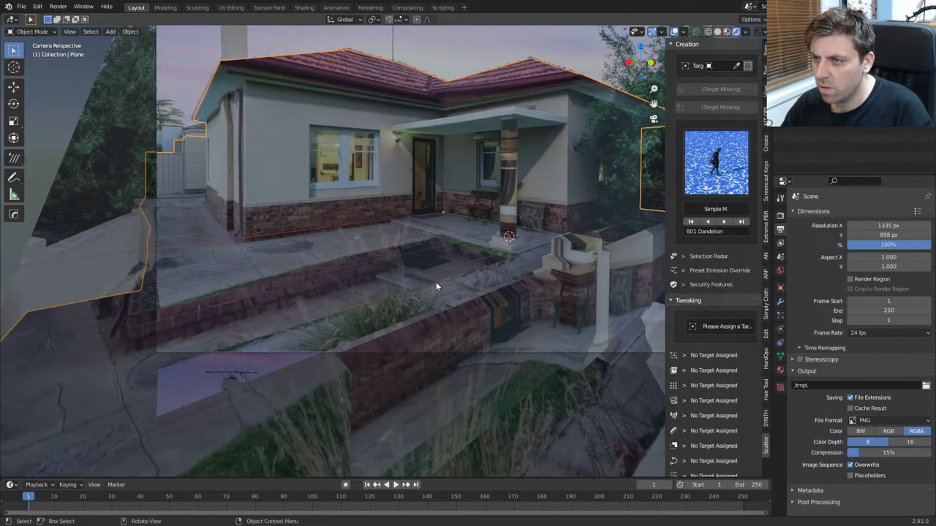
{"action": "scroll", "coordinate": [436, 285], "scroll_direction": "up", "scroll_amount": 2}
Step: Select only the connected front walkway faces and save the scene as House3.blend
{"action": "key", "text": "Tab"}
{"action": "key", "text": "Tab"}
{"action": "key", "text": "Tab"}
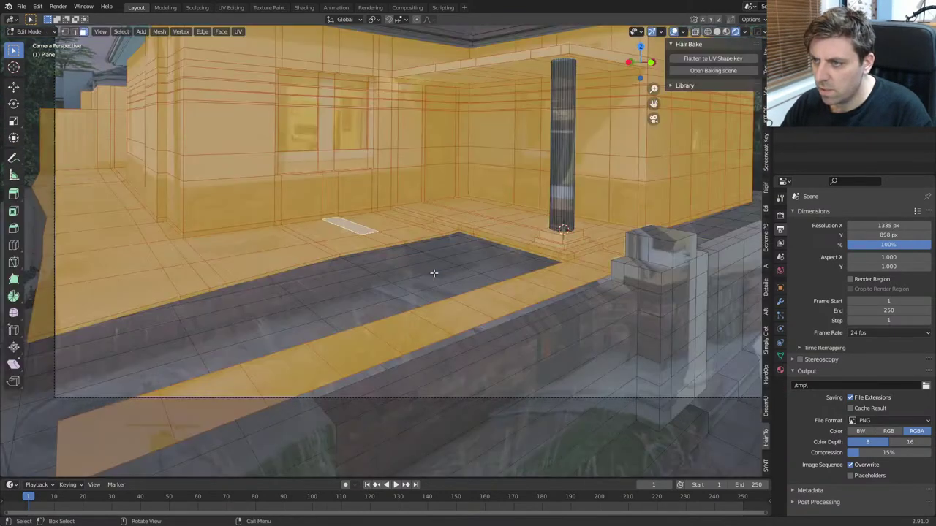
{"action": "key", "text": "alt+a"}
{"action": "scroll", "coordinate": [433, 273], "scroll_direction": "down", "scroll_amount": 3}
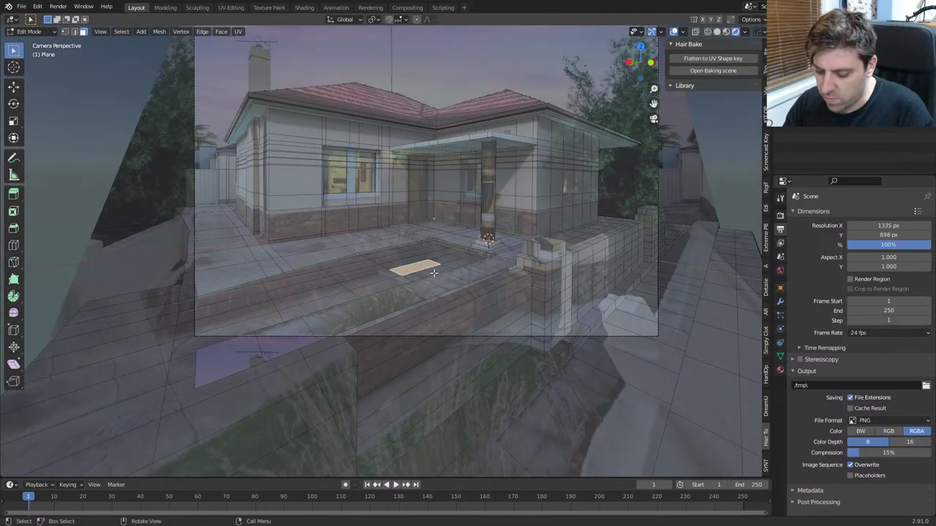
{"action": "left_click", "coordinate": [434, 273]}
{"action": "key", "text": "ctrl+l"}
{"action": "scroll", "coordinate": [434, 272], "scroll_direction": "up", "scroll_amount": 3}
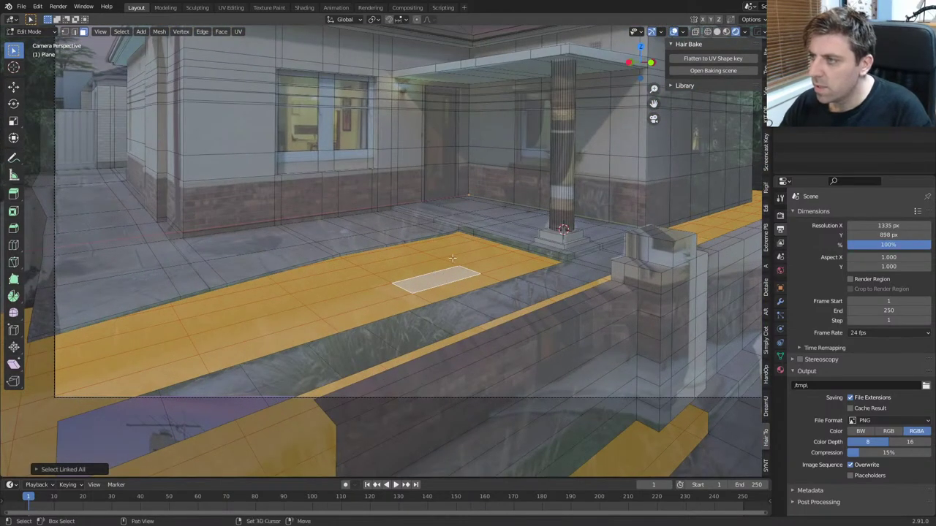
{"action": "middle_click_drag", "start_coordinate": [443, 241], "coordinate": [429, 255], "text": "shift"}
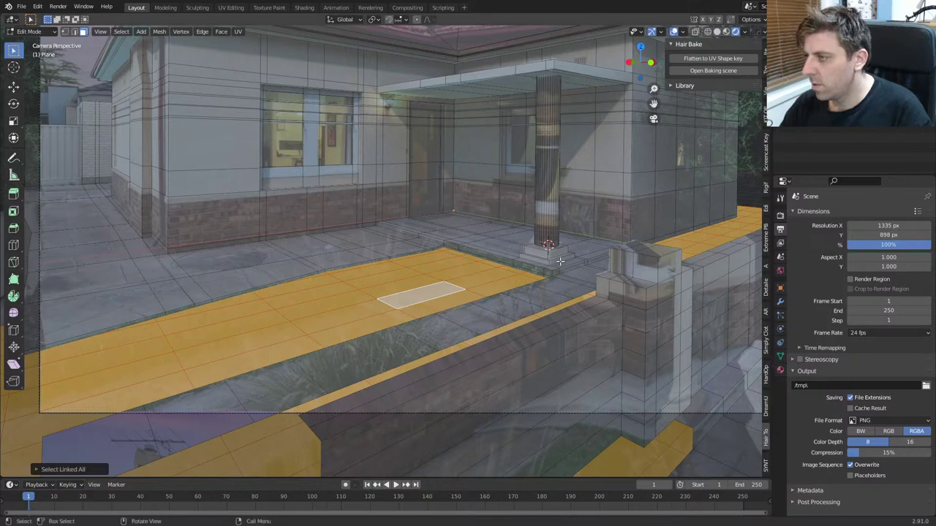
{"action": "key", "text": "ctrl+s"}
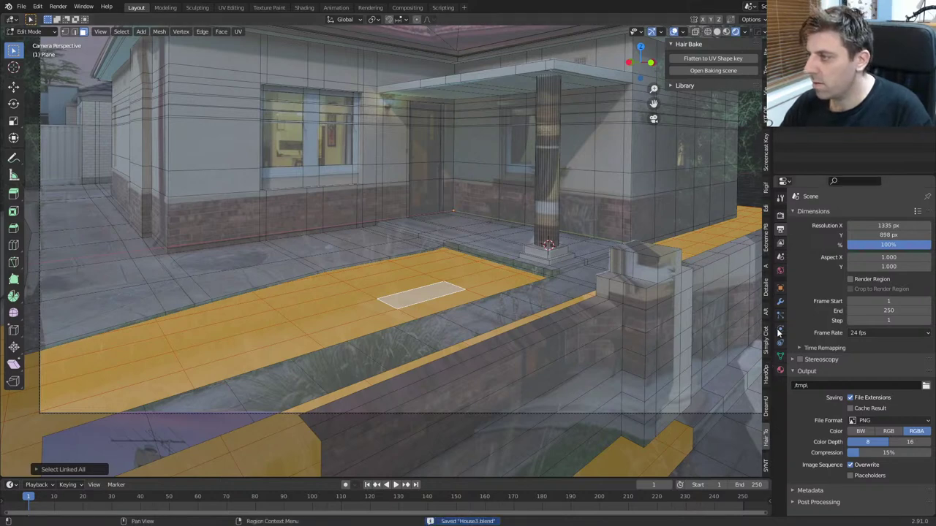
Step: Browse the add-on sidebar panels, from KIT OPS SYNTH through HOps and Auto-Rig Pro to Extreme PBR Evo
{"action": "left_click", "coordinate": [767, 465]}
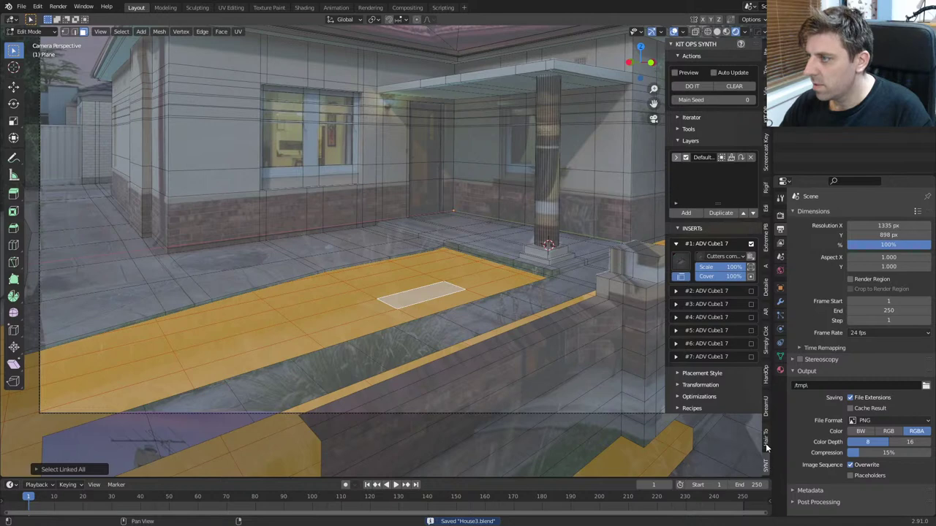
{"action": "left_click", "coordinate": [766, 438]}
{"action": "left_click", "coordinate": [767, 413]}
{"action": "left_click", "coordinate": [769, 378]}
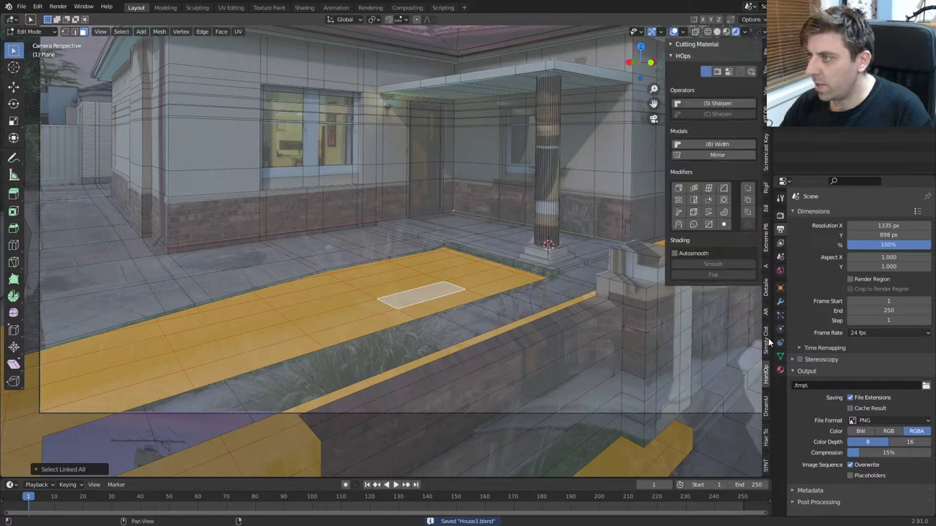
{"action": "left_click", "coordinate": [768, 340]}
{"action": "left_click", "coordinate": [766, 309]}
{"action": "left_click", "coordinate": [767, 292]}
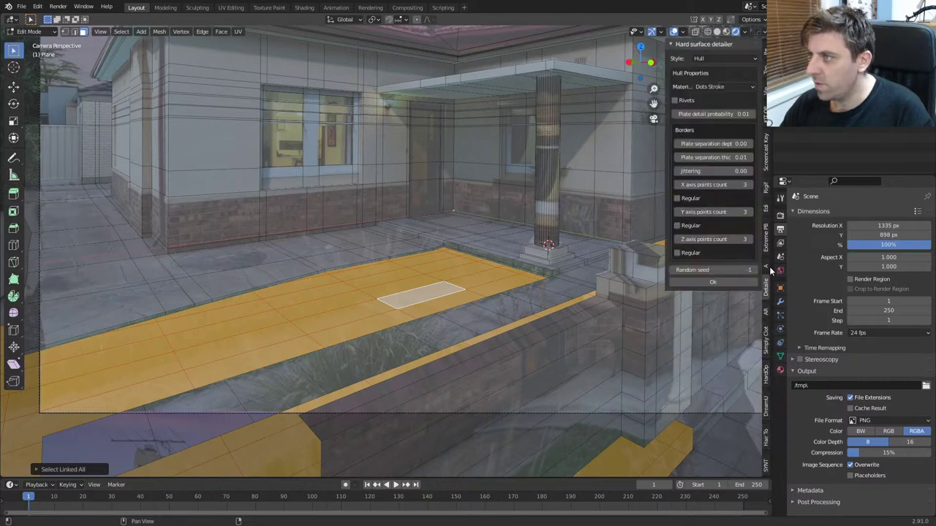
{"action": "left_click", "coordinate": [769, 265]}
{"action": "left_click", "coordinate": [767, 238]}
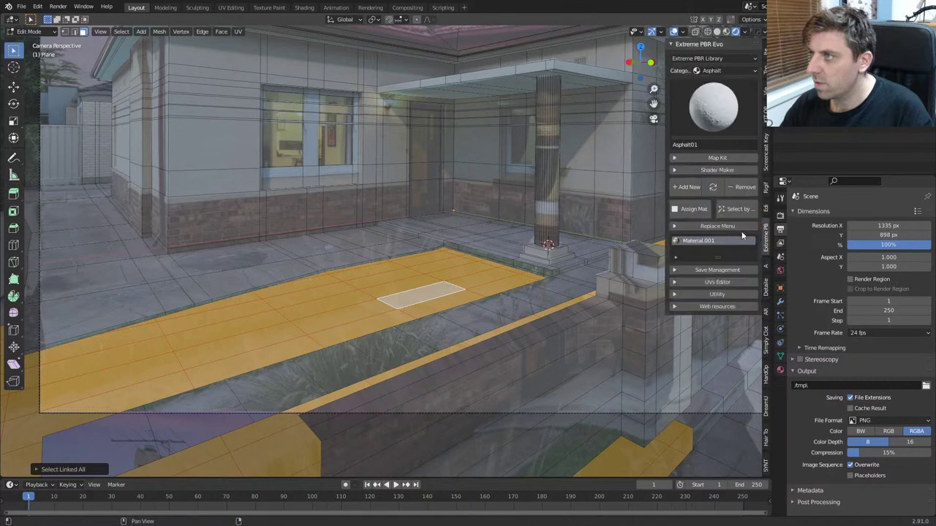
Step: Open Blender's Preferences from the Edit menu, then close the window
{"action": "left_click", "coordinate": [22, 7]}
{"action": "mouse_move", "coordinate": [37, 7]}
{"action": "left_click", "coordinate": [69, 147]}
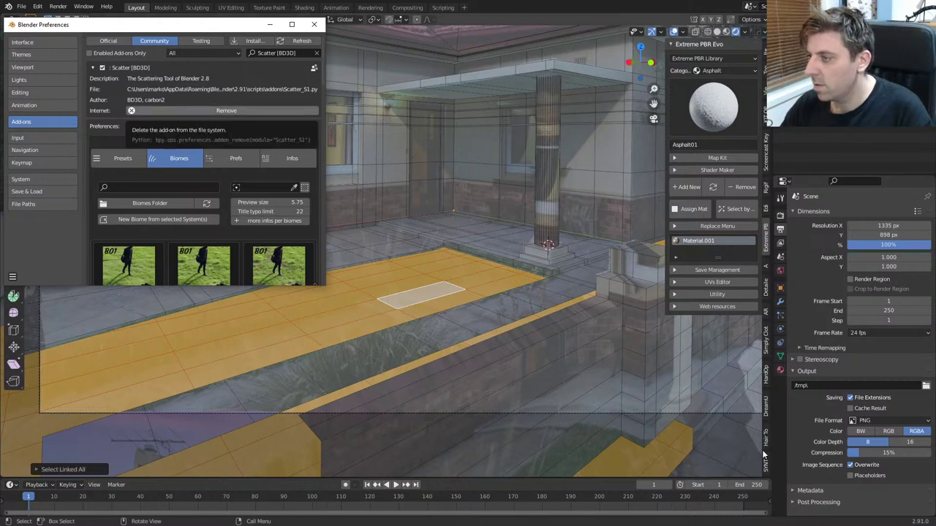
{"action": "left_click", "coordinate": [314, 24]}
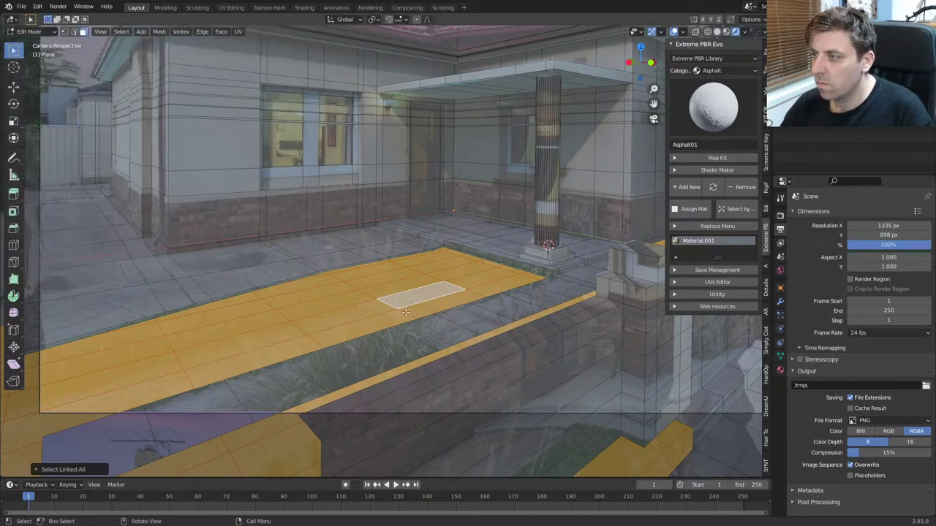
Step: Return to object mode and check the Scatter panel and the house plane's Material.001 settings
{"action": "key", "text": "Tab"}
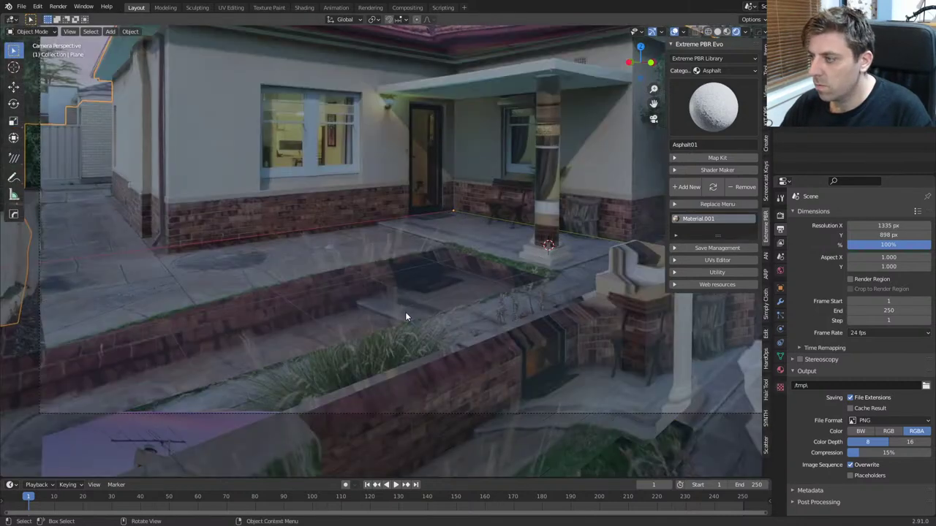
{"action": "left_click", "coordinate": [765, 452]}
{"action": "left_click", "coordinate": [780, 370]}
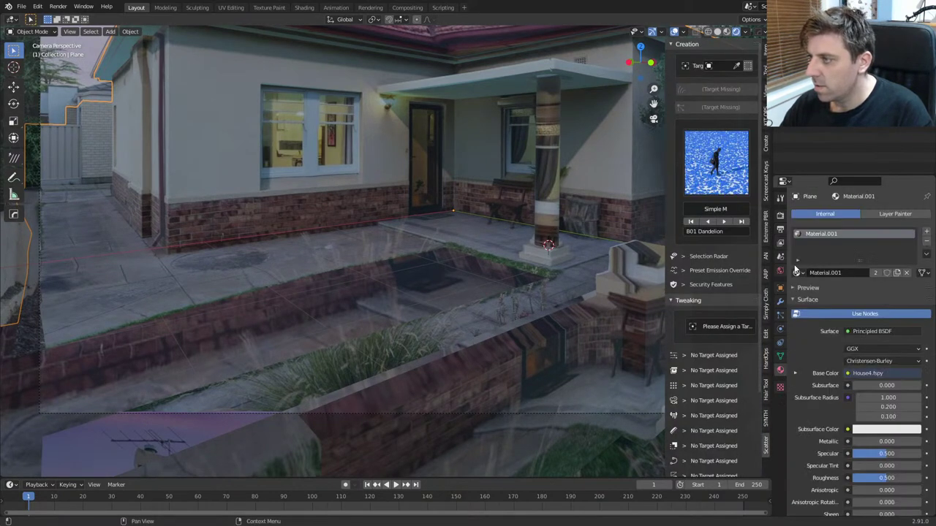
Step: In Edit Mode, select the whole connected walkway floor strip with Ctrl+L
{"action": "key", "text": "Tab"}
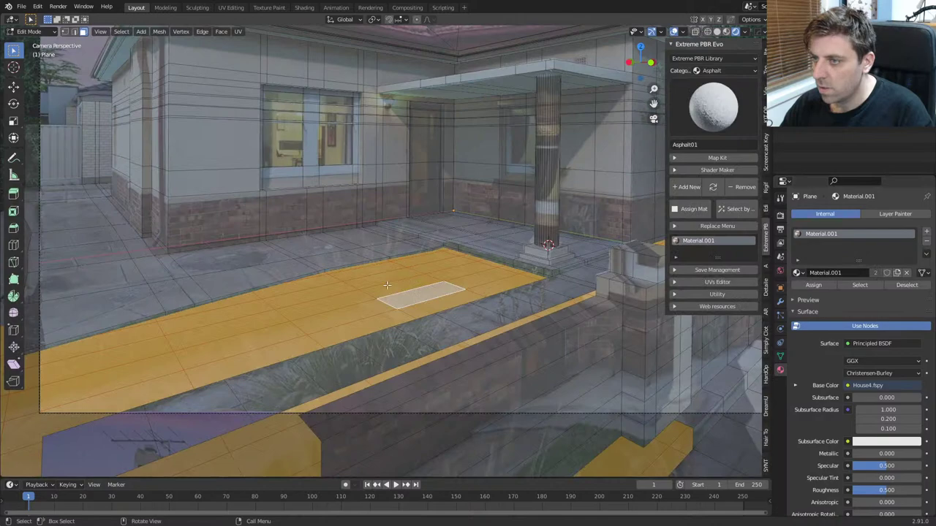
{"action": "key", "text": "a"}
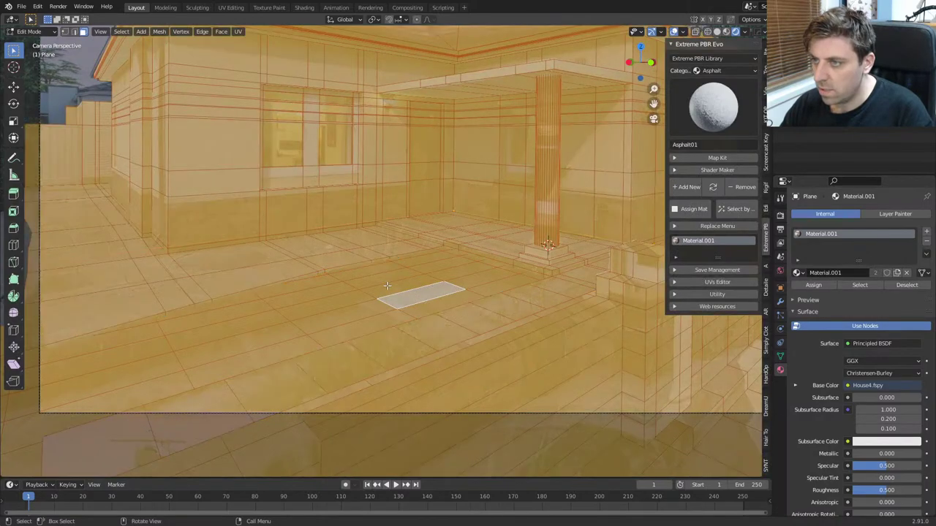
{"action": "left_click", "coordinate": [388, 286]}
{"action": "key", "text": "ctrl+l"}
Step: Separate the walkway into its own object, Plane.002, and remove its photo material
{"action": "key", "text": "p"}
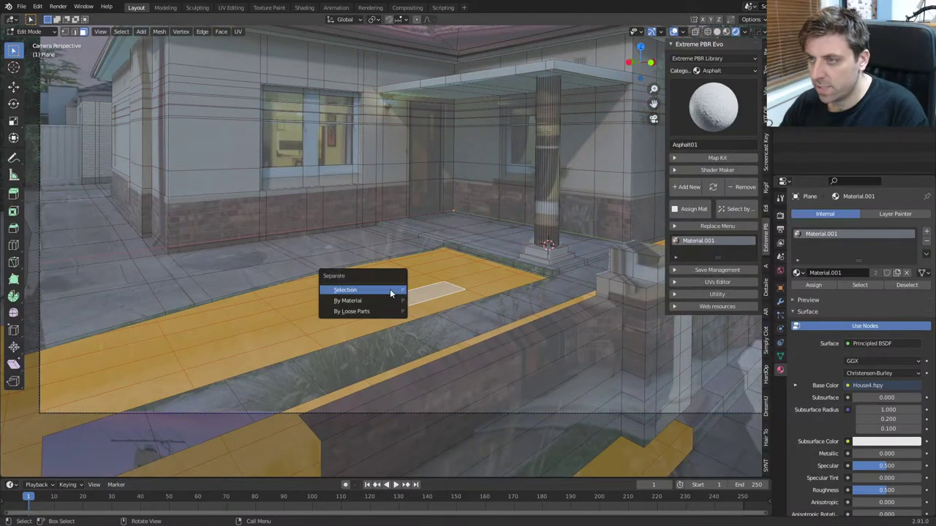
{"action": "left_click", "coordinate": [390, 289]}
{"action": "key", "text": "Tab"}
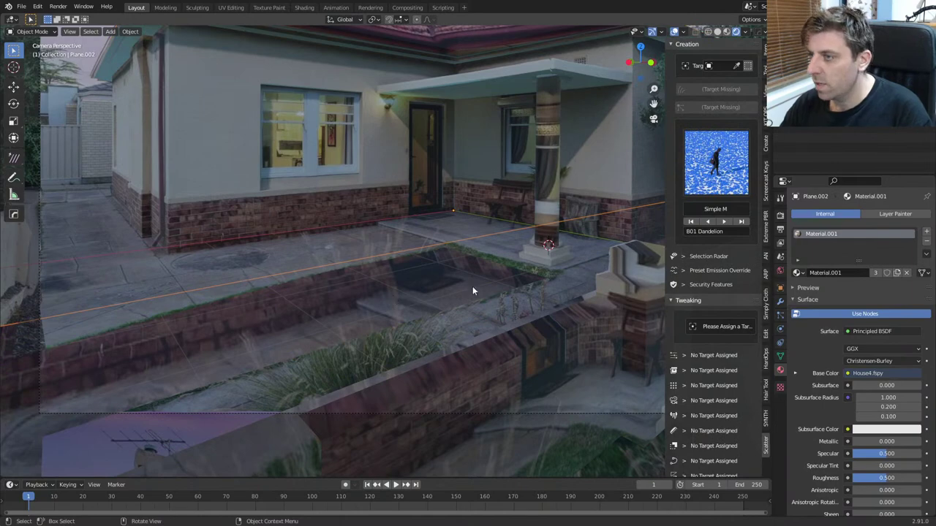
{"action": "left_click", "coordinate": [414, 293]}
{"action": "scroll", "coordinate": [253, 348], "scroll_direction": "down", "scroll_amount": 3}
{"action": "left_click", "coordinate": [306, 314]}
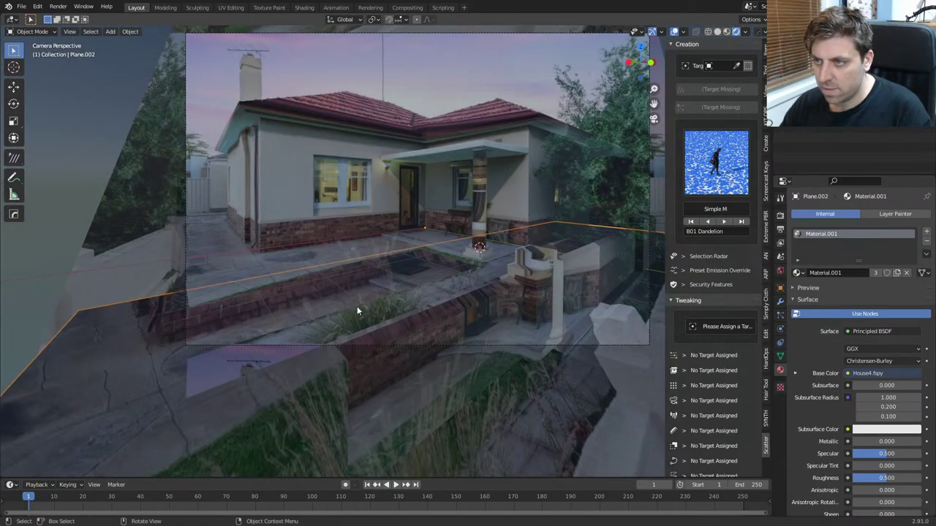
{"action": "scroll", "coordinate": [357, 306], "scroll_direction": "up", "scroll_amount": 4}
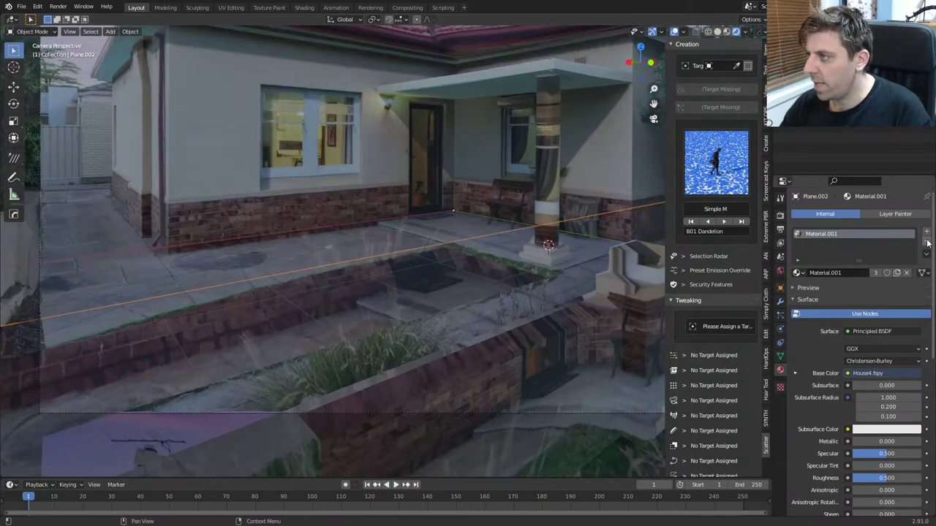
{"action": "left_click", "coordinate": [927, 243]}
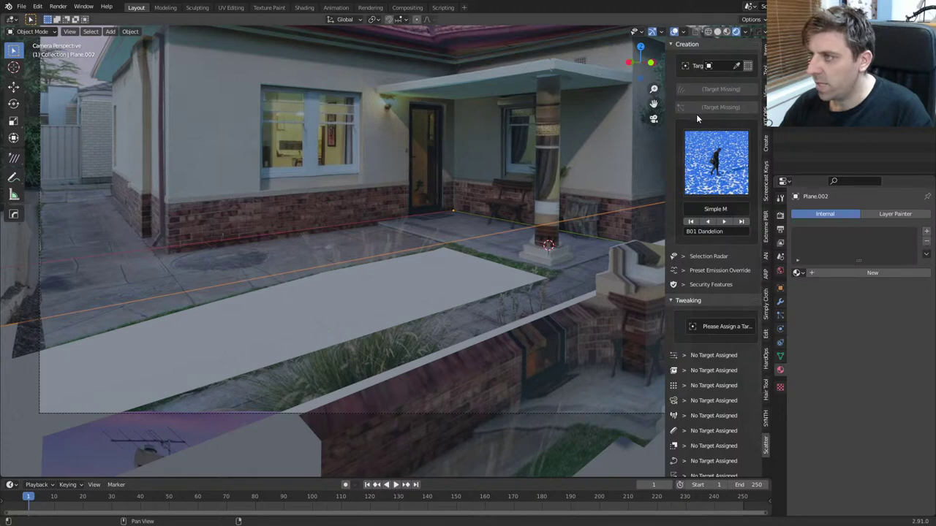
Step: Set the lawn plane as scatter target and apply the B01 Material ground texture
{"action": "left_click", "coordinate": [737, 65]}
{"action": "left_click", "coordinate": [453, 231]}
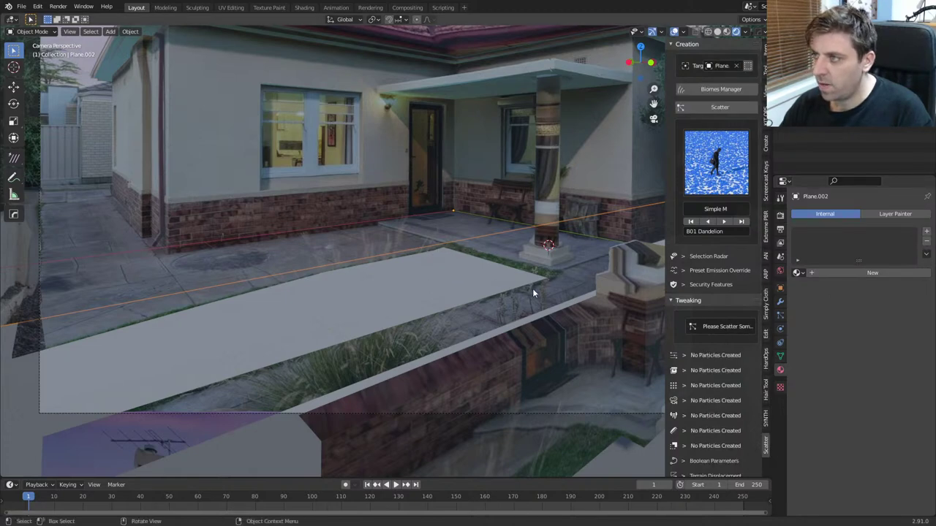
{"action": "left_click", "coordinate": [721, 89]}
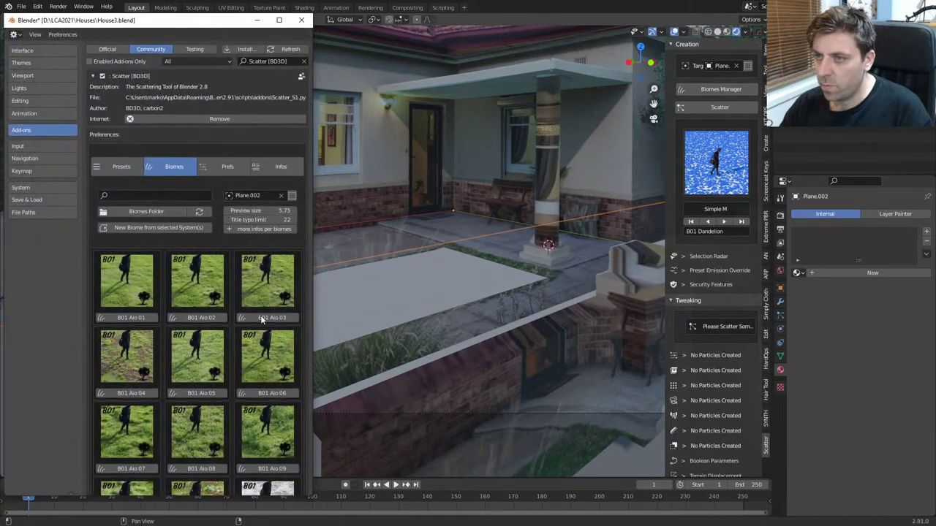
{"action": "scroll", "coordinate": [263, 337], "scroll_direction": "down", "scroll_amount": 10}
{"action": "left_click", "coordinate": [260, 252]}
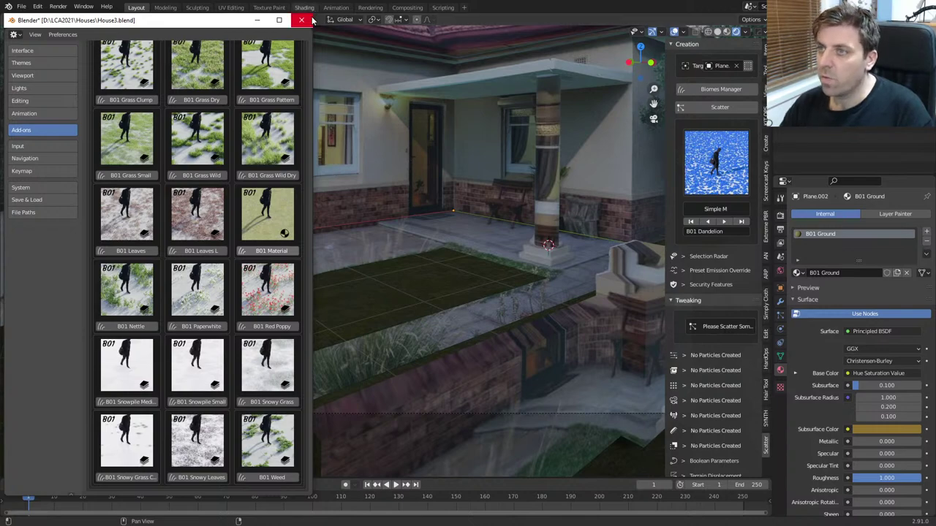
Step: Scatter the B01 Grass Pattern biome on the lawn and close the biome library
{"action": "scroll", "coordinate": [255, 232], "scroll_direction": "up", "scroll_amount": 3}
{"action": "scroll", "coordinate": [257, 232], "scroll_direction": "up", "scroll_amount": 2}
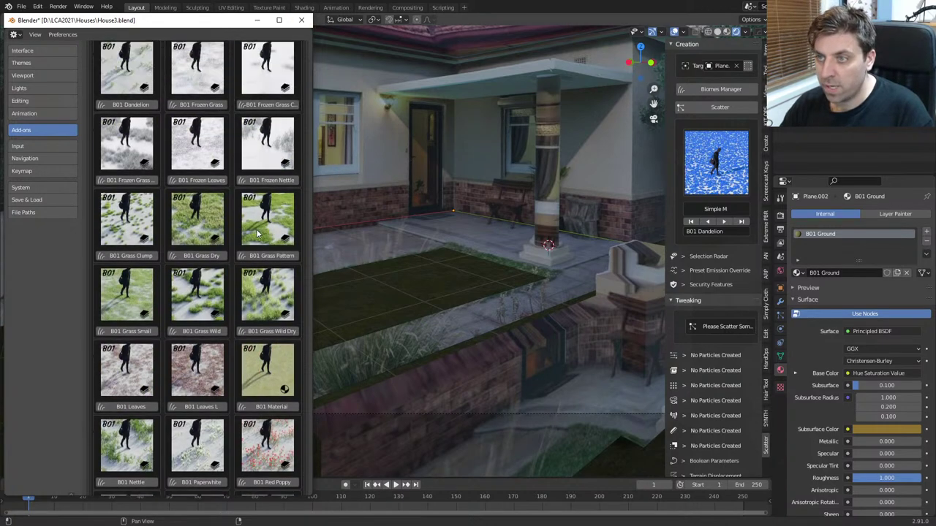
{"action": "scroll", "coordinate": [225, 329], "scroll_direction": "up", "scroll_amount": 2}
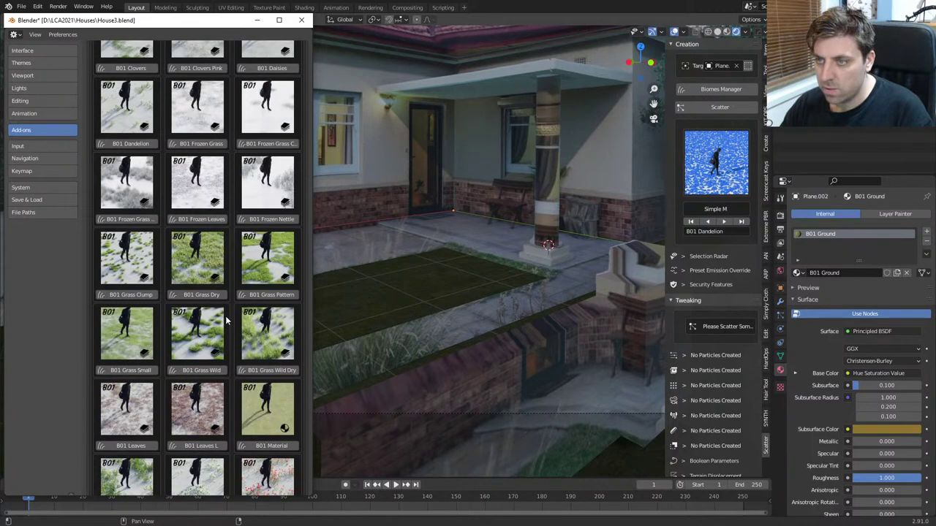
{"action": "left_click", "coordinate": [268, 294]}
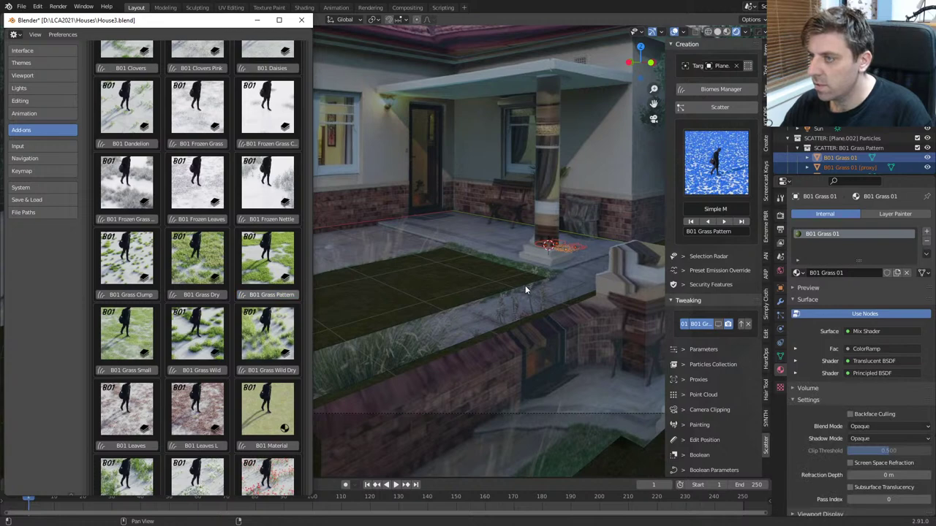
{"action": "left_click", "coordinate": [301, 19]}
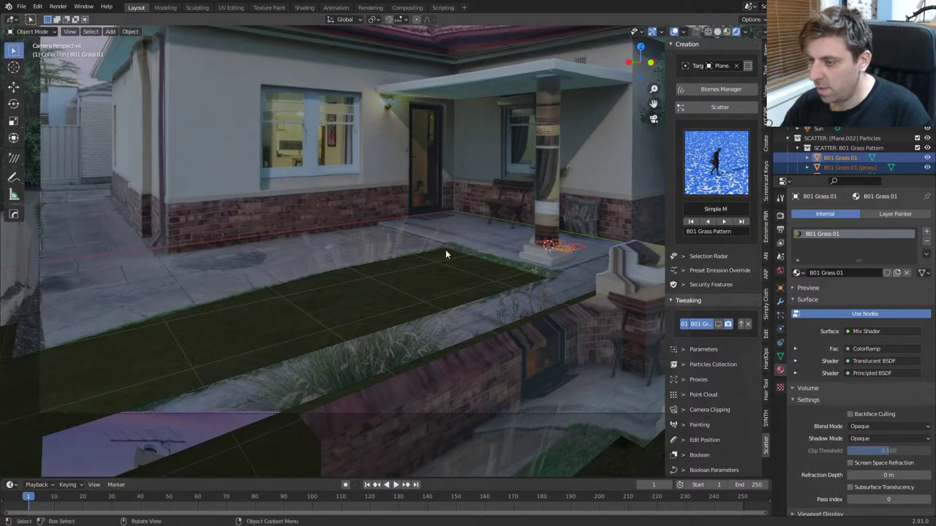
Step: Run an F12 test render, then reopen House3.blend from the taskbar's recent files list
{"action": "key", "text": "F12"}
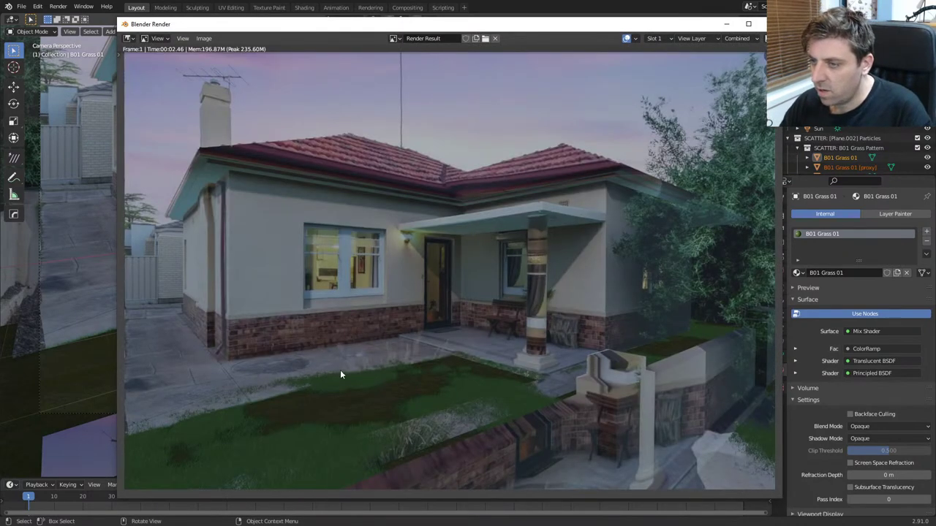
{"action": "key", "text": "Escape"}
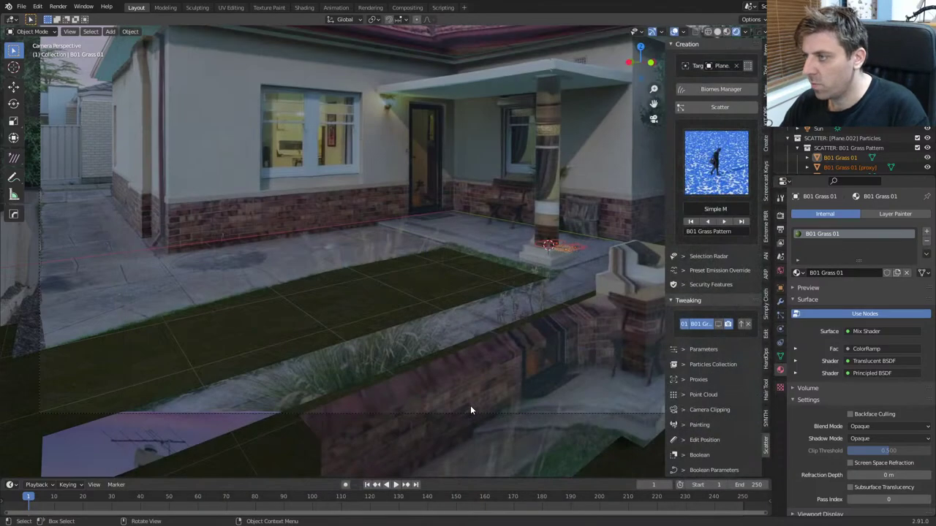
{"action": "key", "text": "super+d"}
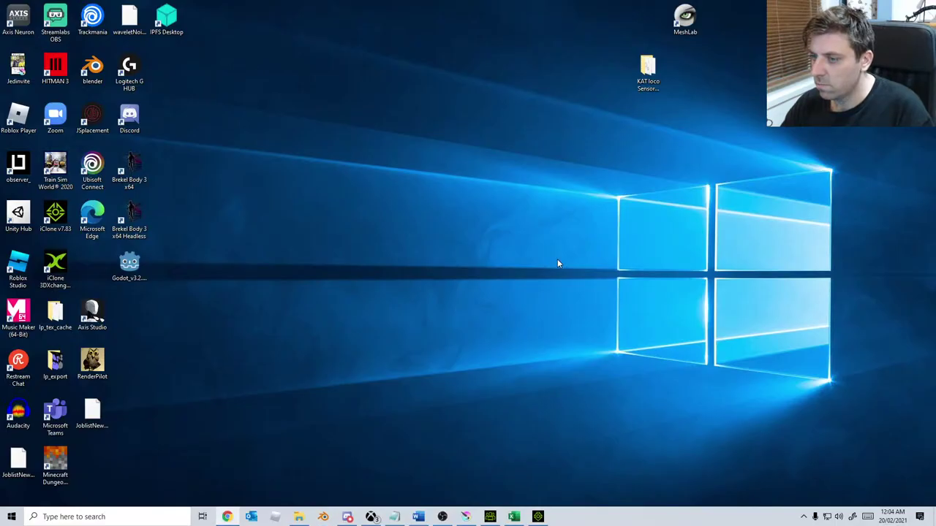
{"action": "right_click", "coordinate": [323, 517]}
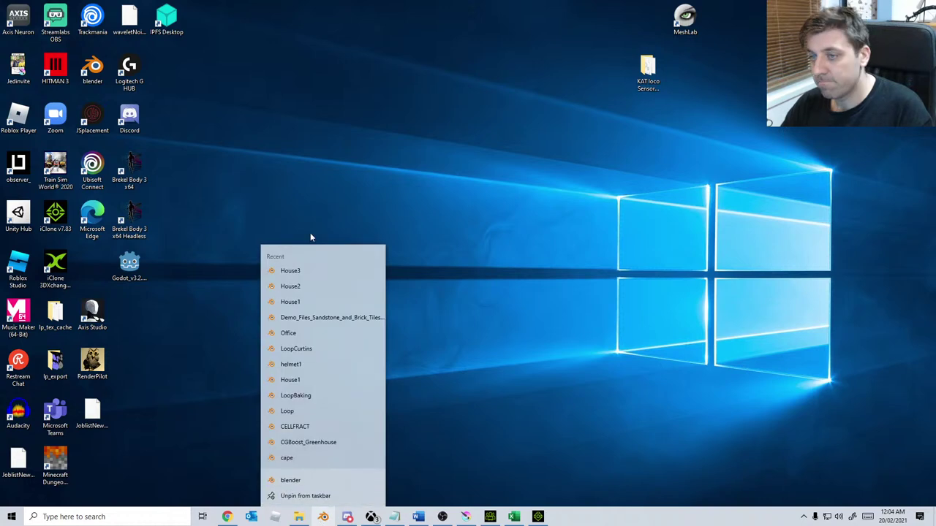
{"action": "left_click", "coordinate": [322, 272]}
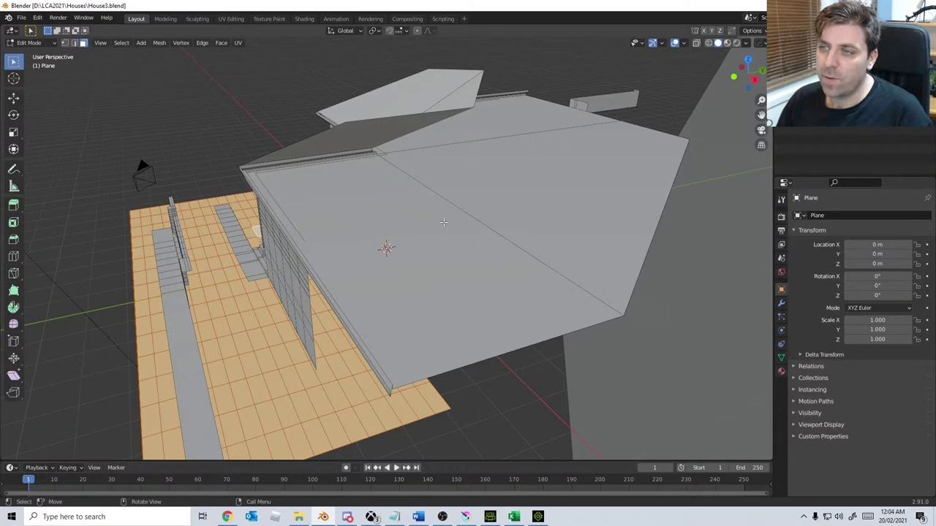
Step: Switch the camera view to solid shading and inspect the floor and stairs
{"action": "key", "text": "KP_0"}
{"action": "key", "text": "z"}
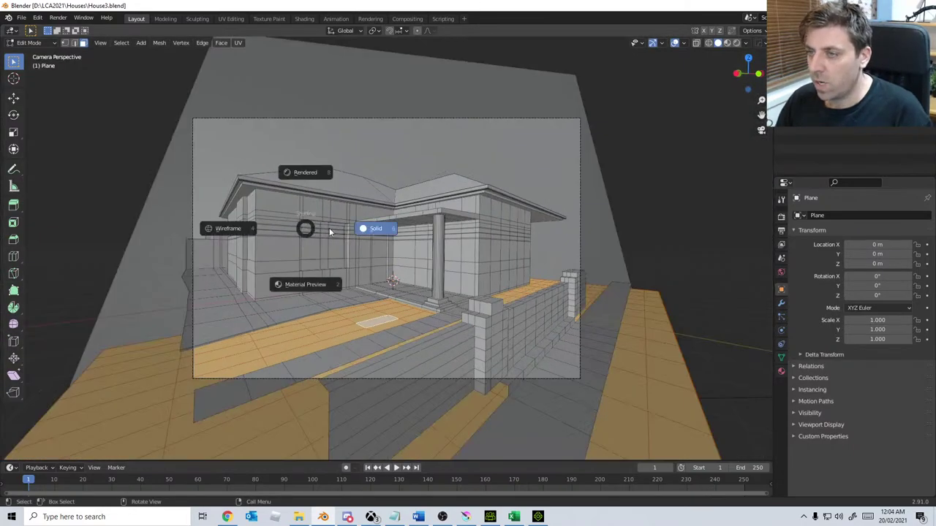
{"action": "left_click", "coordinate": [329, 231]}
{"action": "scroll", "coordinate": [412, 210], "scroll_direction": "up", "scroll_amount": 5}
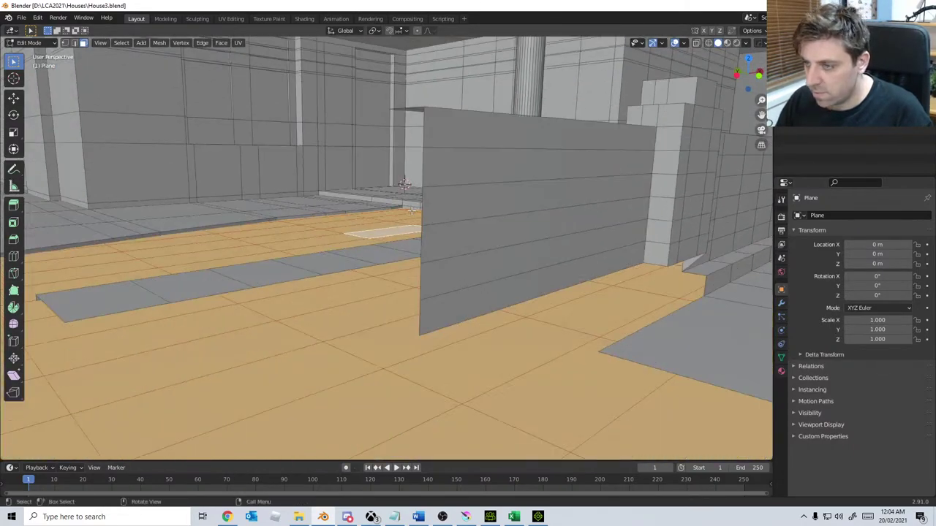
{"action": "scroll", "coordinate": [411, 210], "scroll_direction": "down", "scroll_amount": 4}
{"action": "middle_click_drag", "start_coordinate": [412, 211], "coordinate": [497, 270], "text": "shift"}
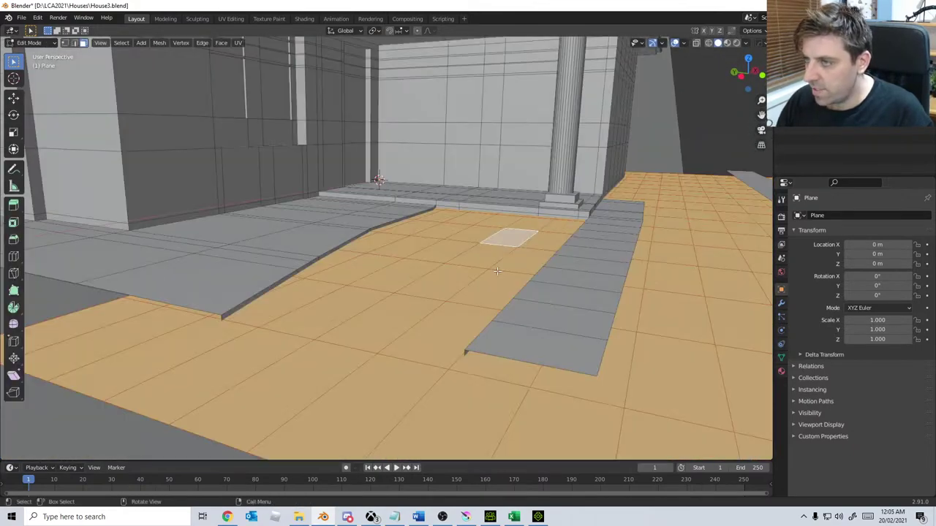
{"action": "key", "text": "KP_0"}
Step: Separate the selected lawn faces into a new object and return to object mode
{"action": "key", "text": "p"}
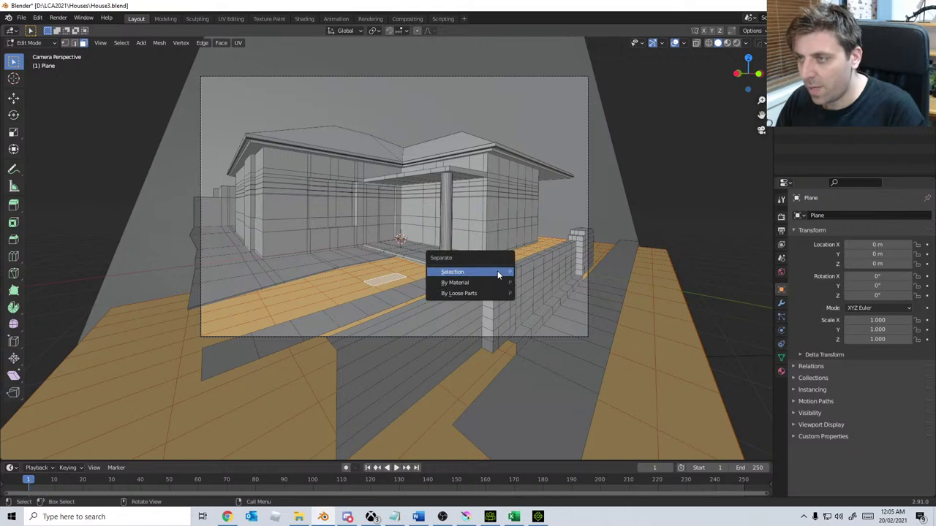
{"action": "left_click", "coordinate": [497, 272]}
{"action": "key", "text": "Tab"}
Step: Select all faces of the main house plane, then select the separated lawn plane Plane.002
{"action": "left_click", "coordinate": [400, 264]}
{"action": "left_click", "coordinate": [419, 292]}
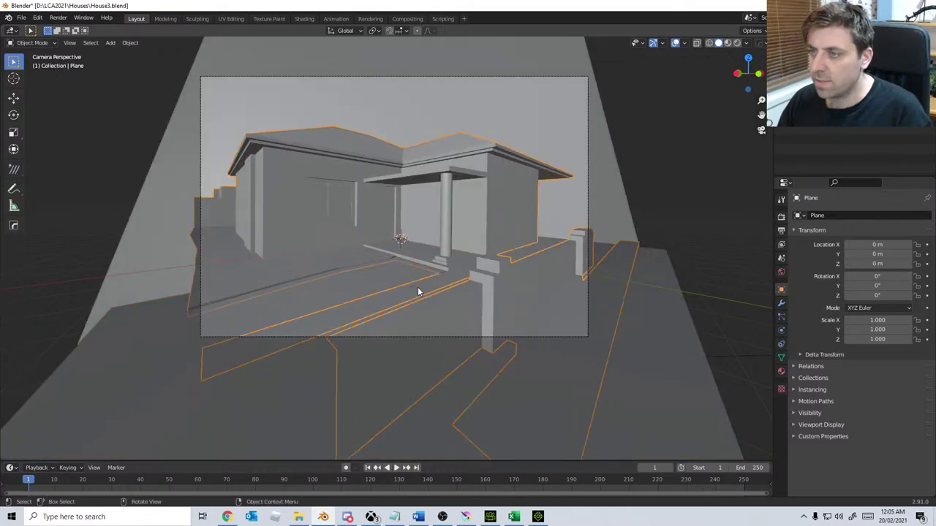
{"action": "key", "text": "Tab"}
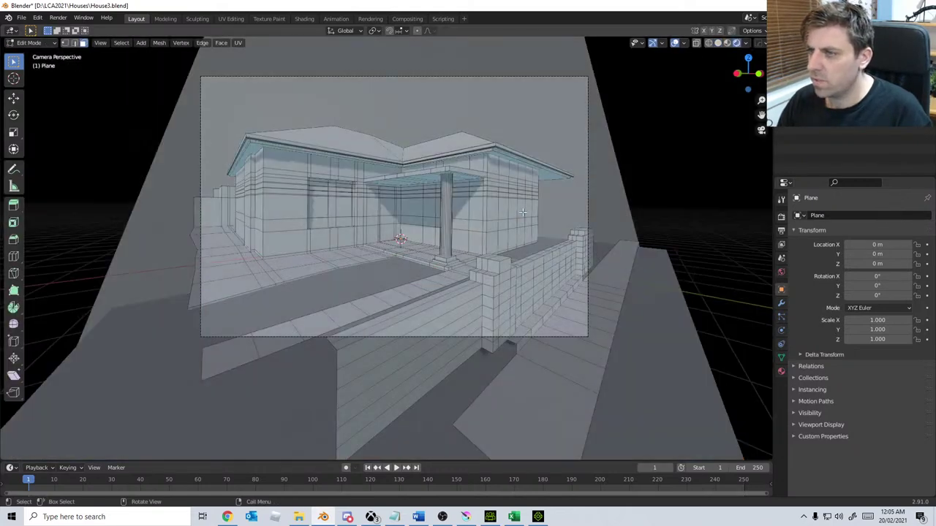
{"action": "scroll", "coordinate": [475, 227], "scroll_direction": "up", "scroll_amount": 3}
{"action": "key", "text": "a"}
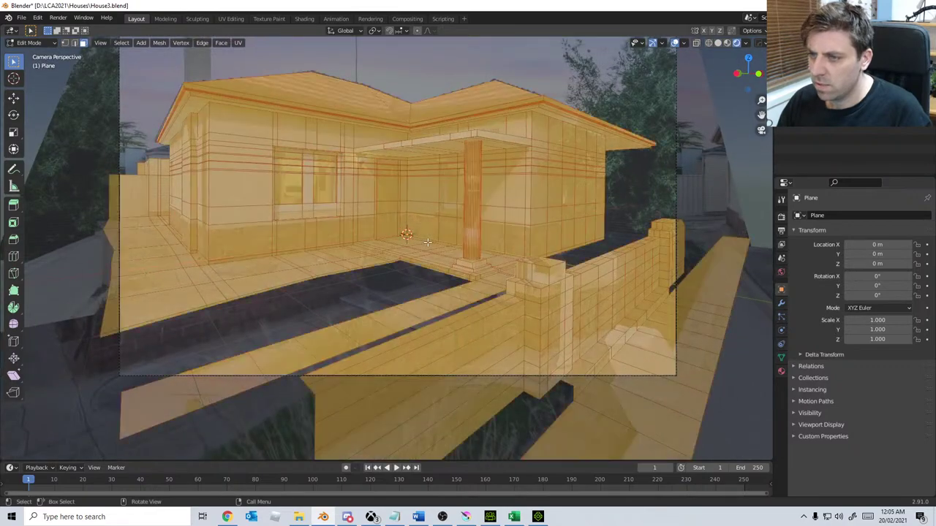
{"action": "key", "text": "Tab"}
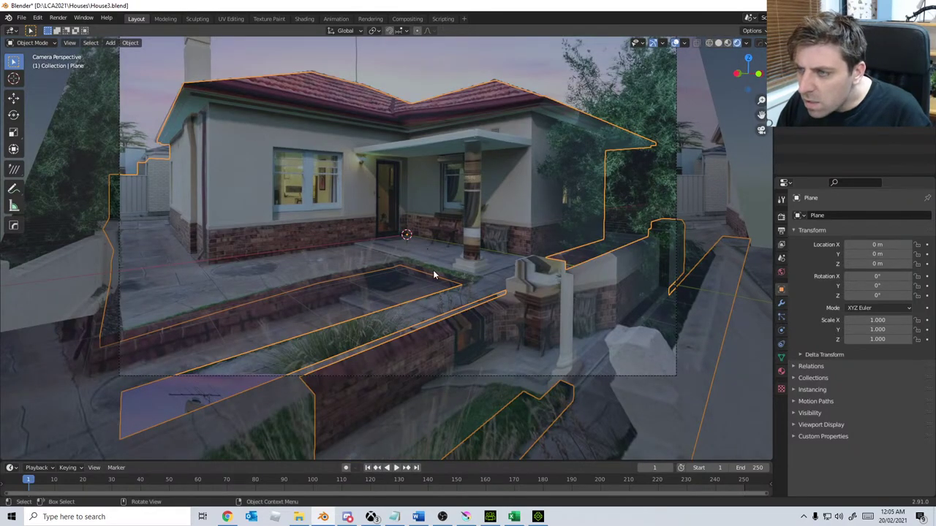
{"action": "left_click", "coordinate": [381, 300]}
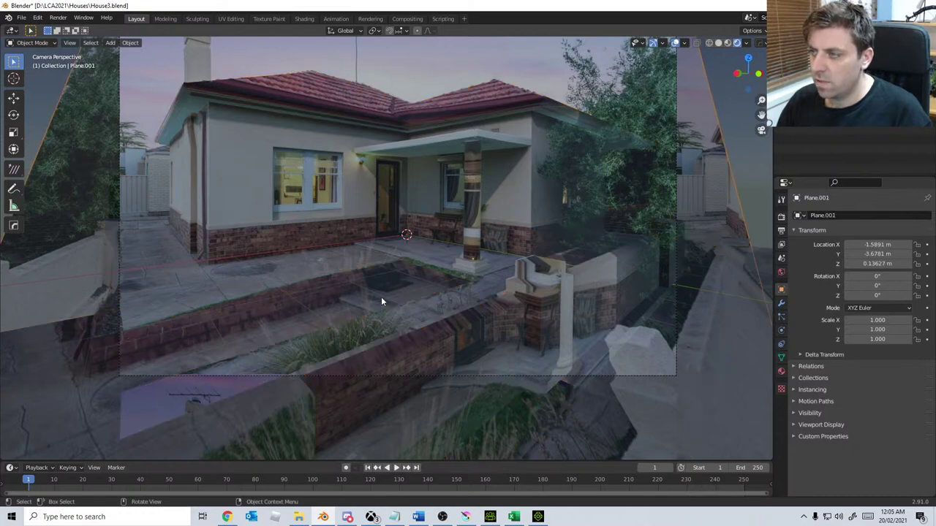
Step: Show Plane.002's Item panel to read its 15.2 m × 6.04 m dimensions, then leave Edit Mode
{"action": "key", "text": "Tab"}
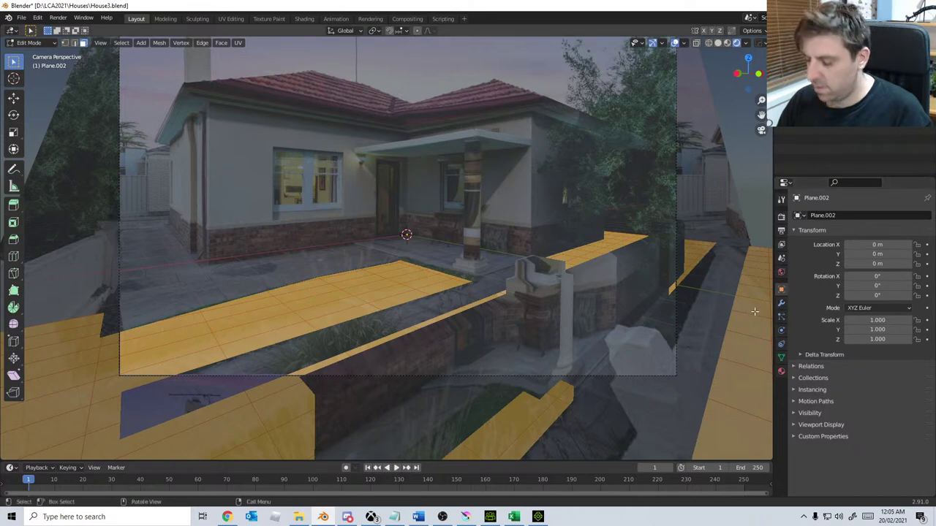
{"action": "key", "text": "n"}
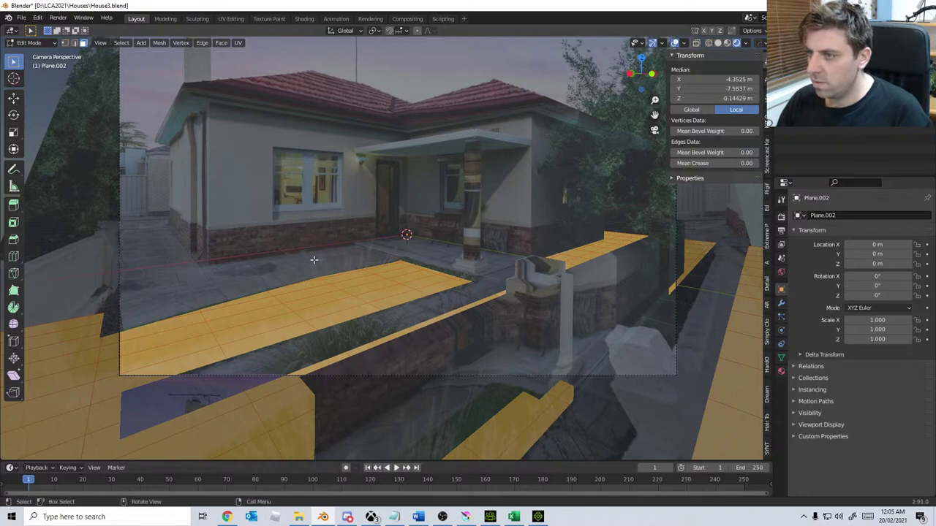
{"action": "key", "text": "Tab"}
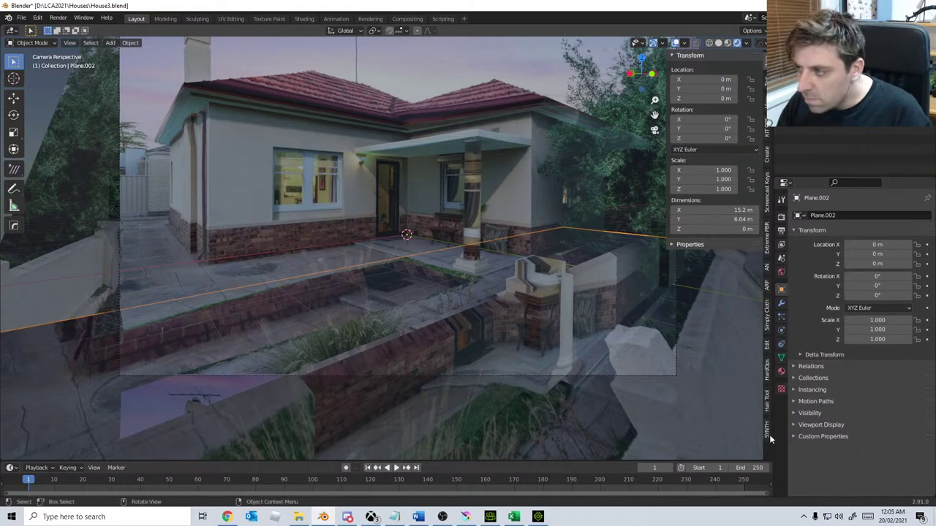
Step: Open and dismiss the add-on preferences, then show the Scatter add-on's creation panel
{"action": "left_click", "coordinate": [37, 17]}
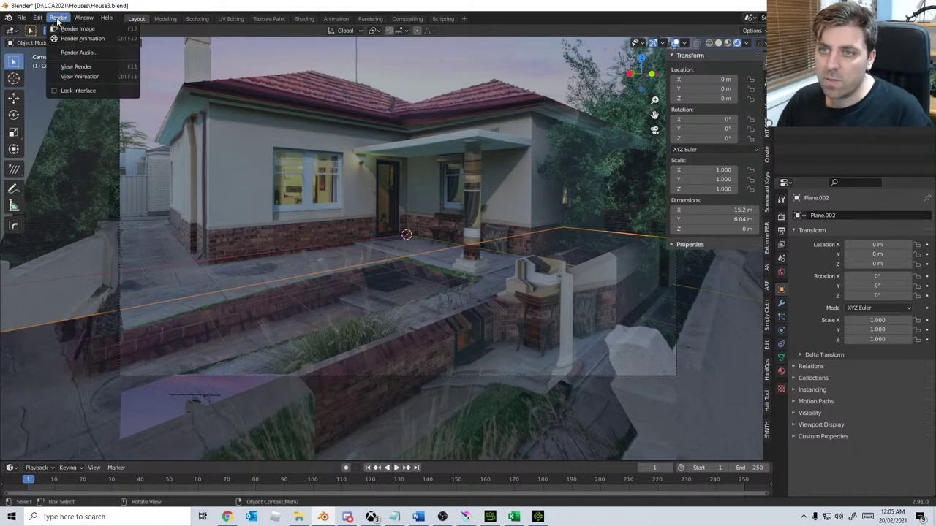
{"action": "left_click", "coordinate": [66, 162]}
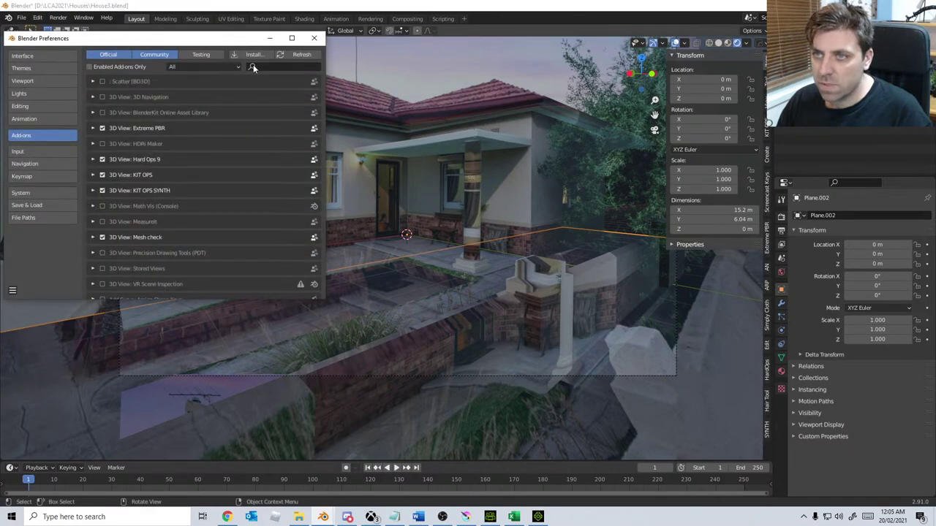
{"action": "left_click", "coordinate": [767, 447]}
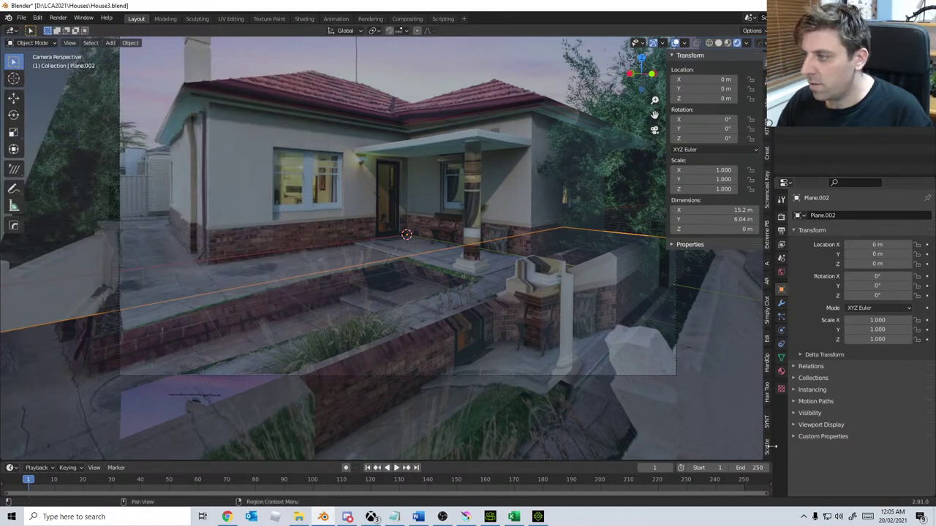
{"action": "left_click", "coordinate": [767, 447]}
Step: Set Plane.002 as scatter target and add the B01 Grass Pattern biome from the library
{"action": "left_click", "coordinate": [737, 77]}
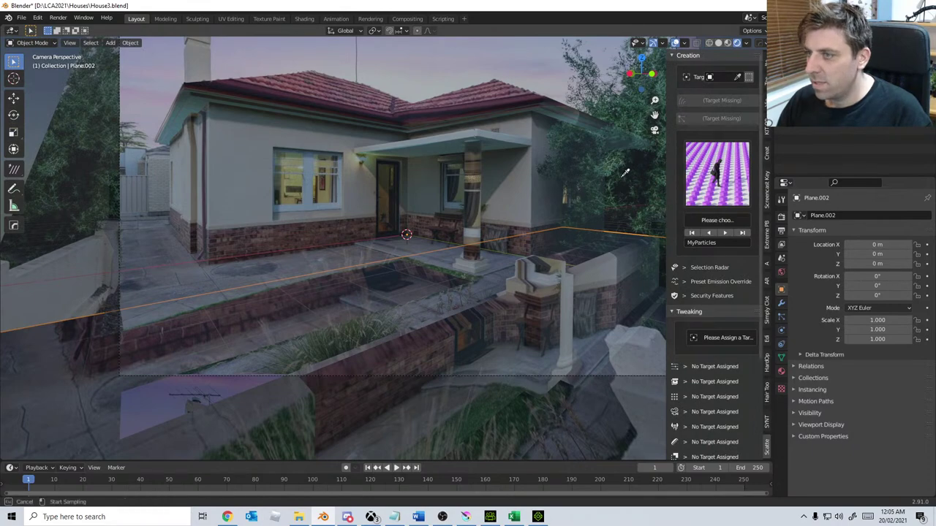
{"action": "left_click", "coordinate": [407, 281]}
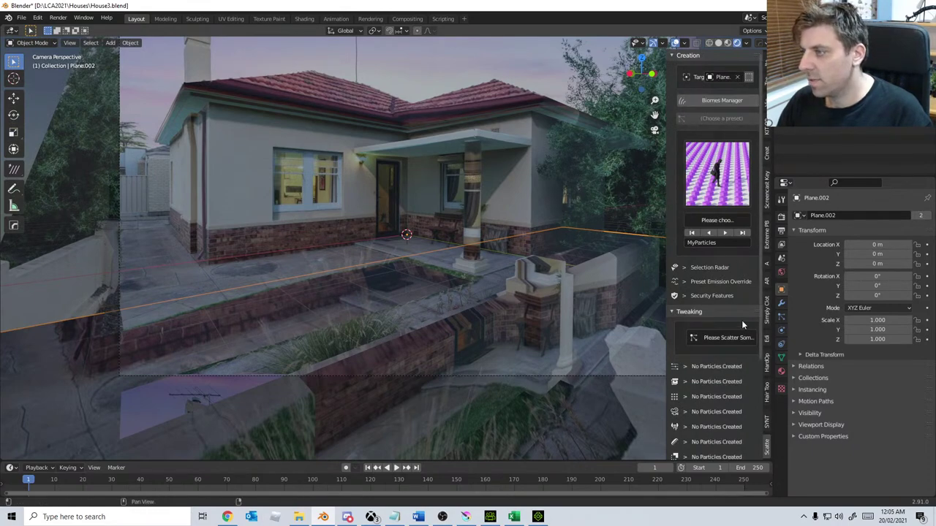
{"action": "left_click", "coordinate": [729, 102]}
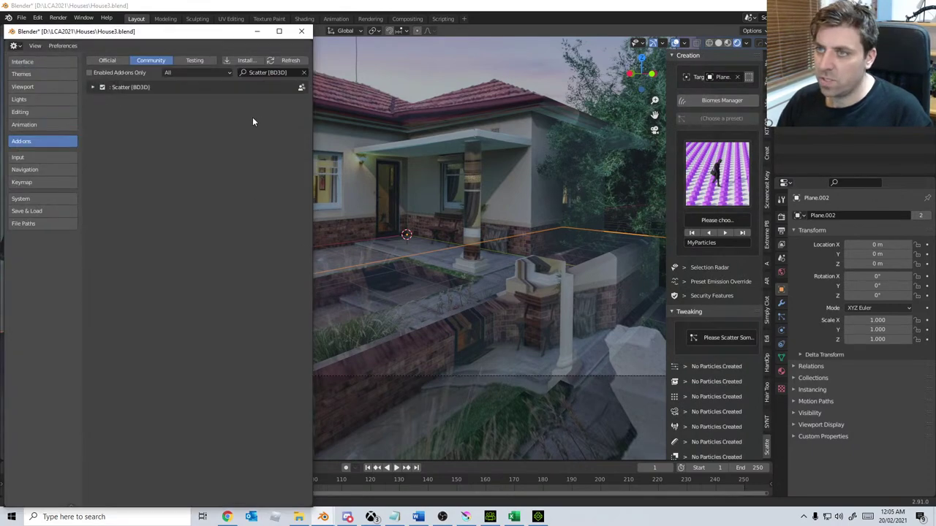
{"action": "left_click", "coordinate": [94, 88]}
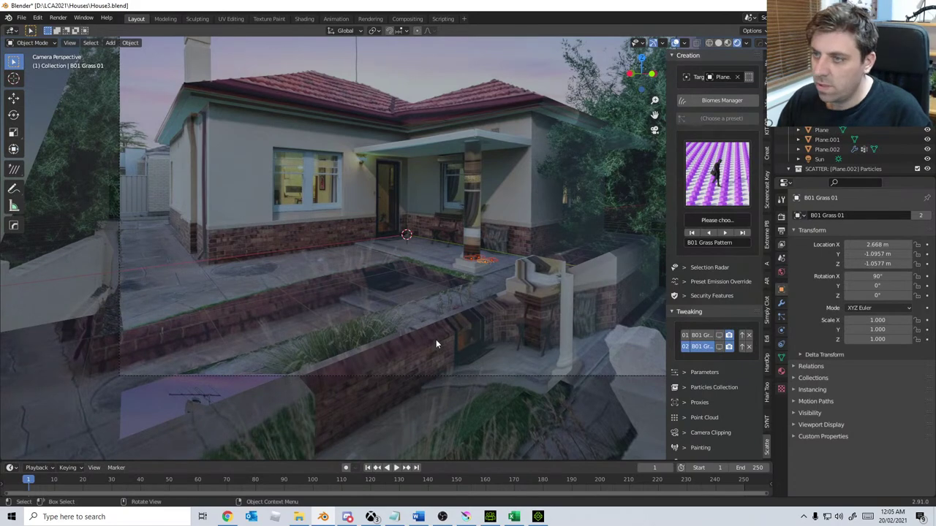
Step: Render an F12 preview and pan across it to inspect the grassy lawn
{"action": "key", "text": "F12"}
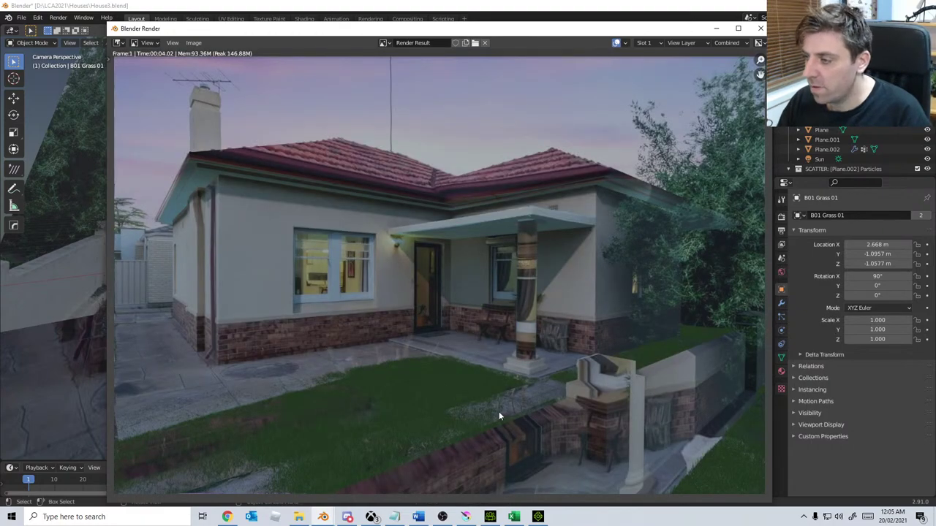
{"action": "middle_click_drag", "start_coordinate": [485, 411], "coordinate": [539, 322]}
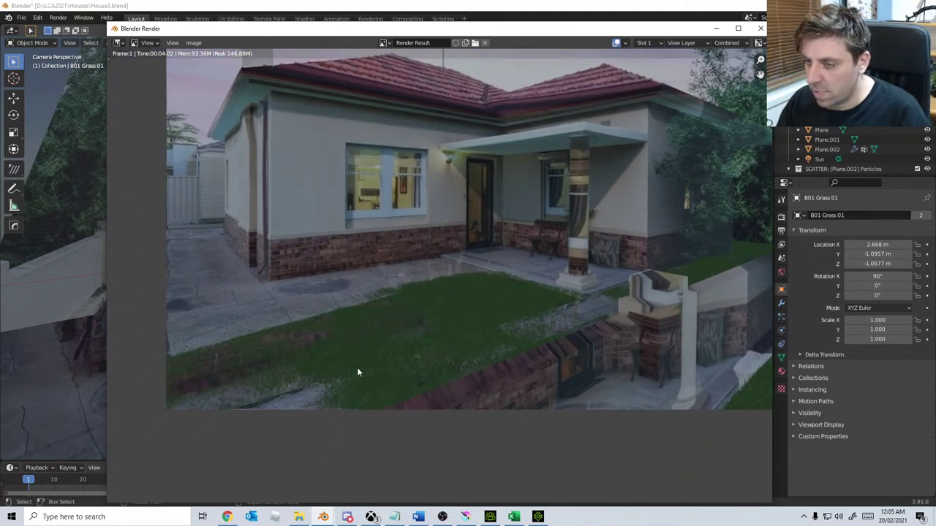
{"action": "key", "text": "Escape"}
Step: Select the lawn plane Plane.002 in Edit Mode and switch to Top view
{"action": "left_click", "coordinate": [413, 284]}
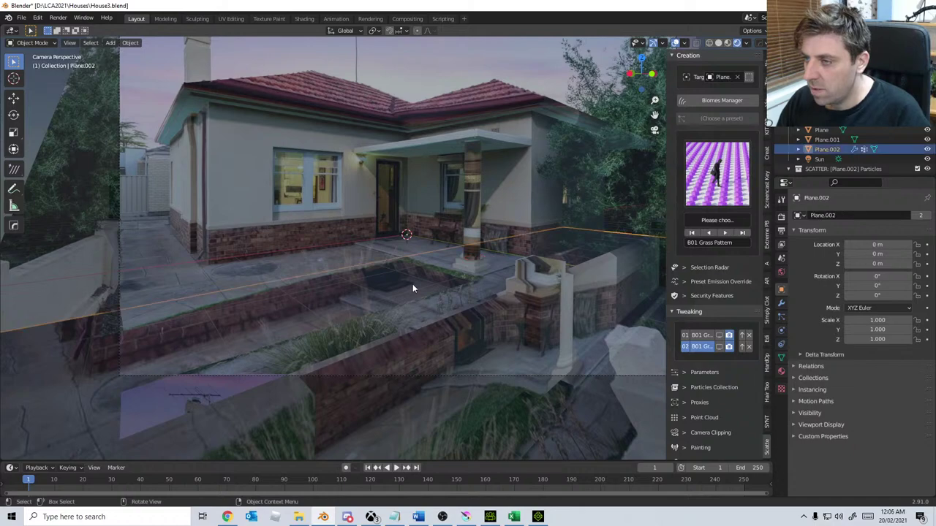
{"action": "key", "text": "Tab"}
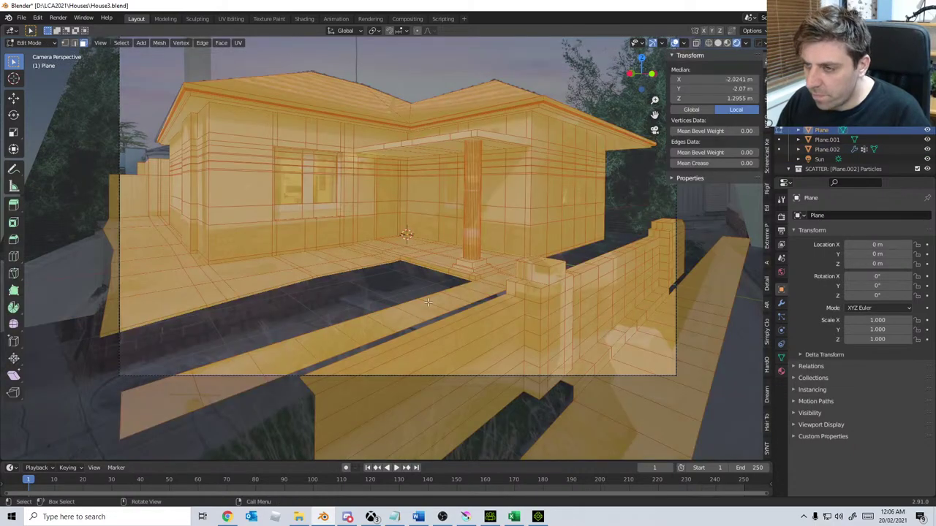
{"action": "key", "text": "Tab"}
{"action": "middle_click_drag", "start_coordinate": [428, 302], "coordinate": [409, 309]}
{"action": "left_click", "coordinate": [368, 298]}
{"action": "key", "text": "Tab"}
{"action": "scroll", "coordinate": [369, 298], "scroll_direction": "up", "scroll_amount": 3}
{"action": "key", "text": "KP_7"}
Step: Select the walkway strip faces and delete them from the lawn
{"action": "left_click", "coordinate": [241, 289]}
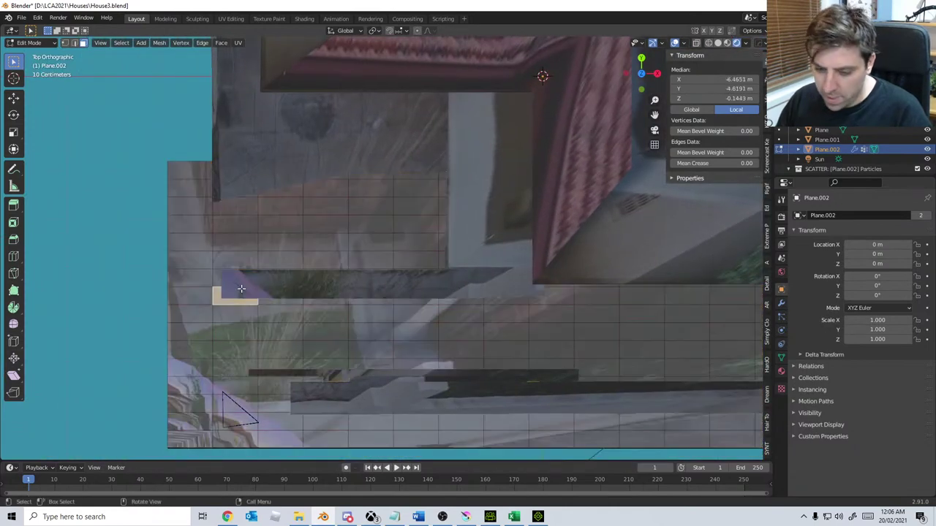
{"action": "mouse_move", "coordinate": [228, 288]}
{"action": "left_mouse_down"}
{"action": "mouse_move", "coordinate": [199, 288]}
{"action": "mouse_move", "coordinate": [509, 282]}
{"action": "left_mouse_up"}
{"action": "key", "text": "x"}
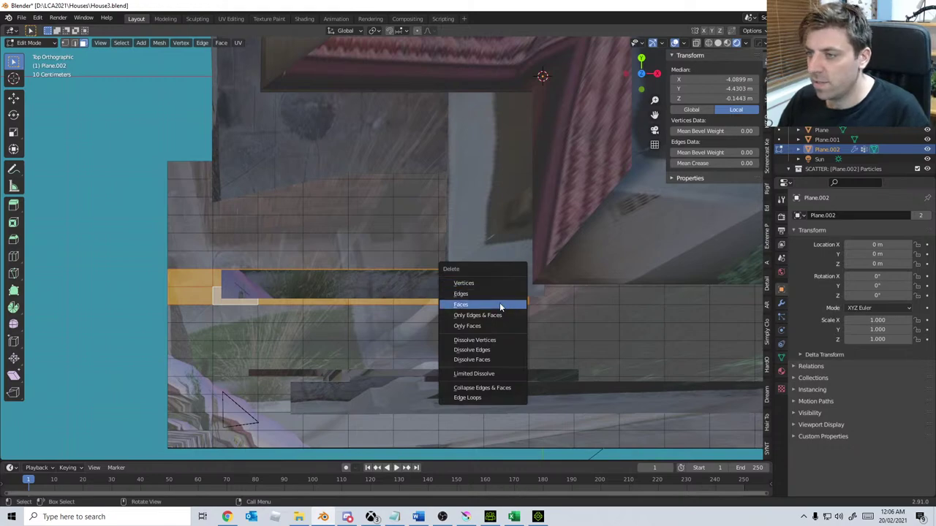
{"action": "left_click", "coordinate": [500, 303]}
{"action": "middle_click_drag", "start_coordinate": [500, 303], "coordinate": [439, 274]}
{"action": "key", "text": "KP_0"}
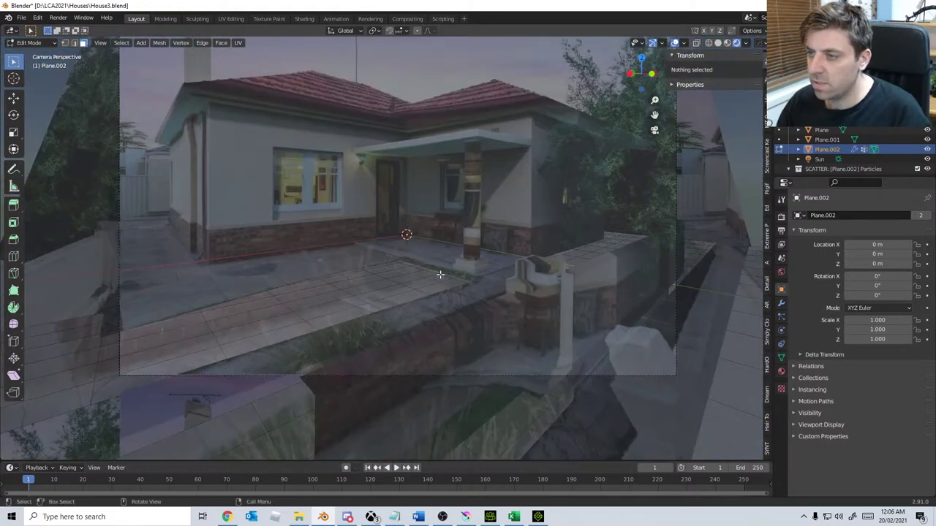
Step: Circle-select the lawn edges along the path near the porch and on the left
{"action": "key", "text": "Tab"}
{"action": "scroll", "coordinate": [406, 324], "scroll_direction": "up", "scroll_amount": 3}
{"action": "key", "text": "Tab"}
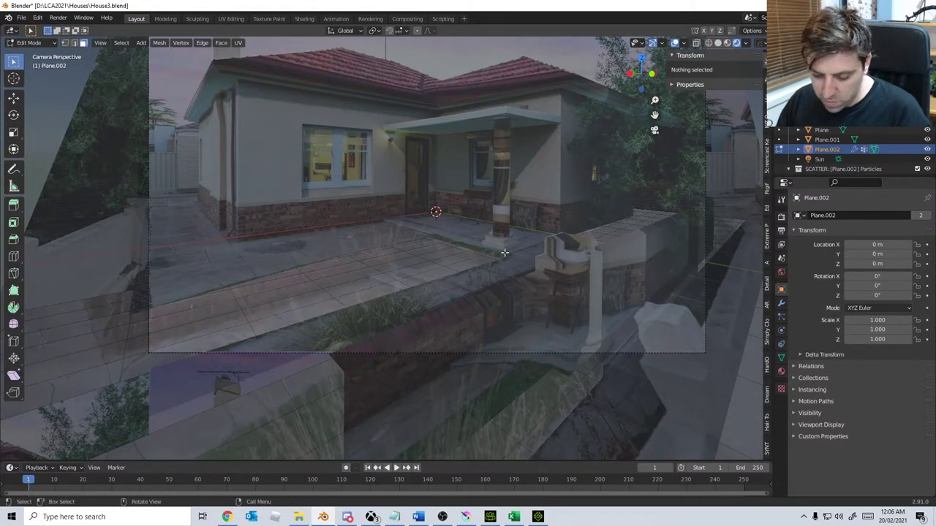
{"action": "key", "text": "c"}
{"action": "mouse_move", "coordinate": [505, 252]}
{"action": "left_mouse_down"}
{"action": "mouse_move", "coordinate": [508, 245]}
{"action": "mouse_move", "coordinate": [471, 233]}
{"action": "mouse_move", "coordinate": [526, 218]}
{"action": "mouse_move", "coordinate": [539, 224]}
{"action": "left_mouse_up"}
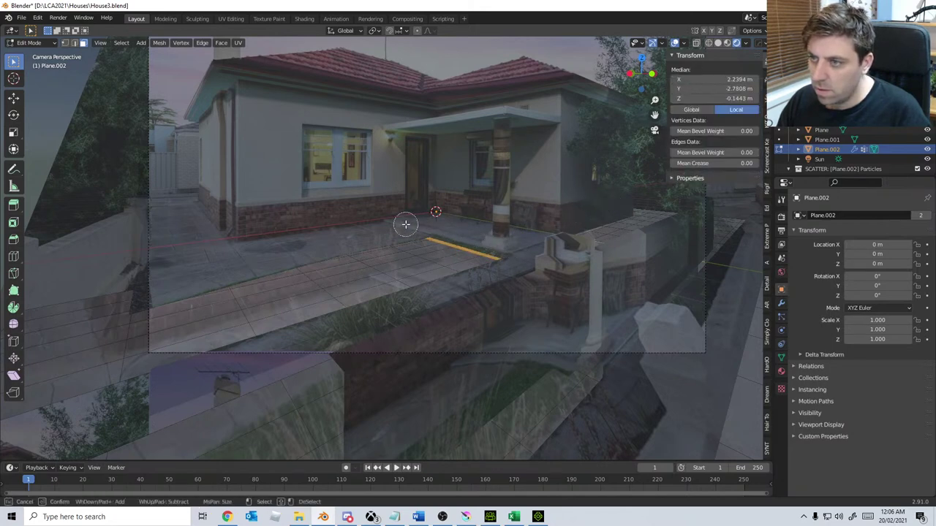
{"action": "left_click_drag", "start_coordinate": [182, 272], "coordinate": [42, 313]}
{"action": "key", "text": "Escape"}
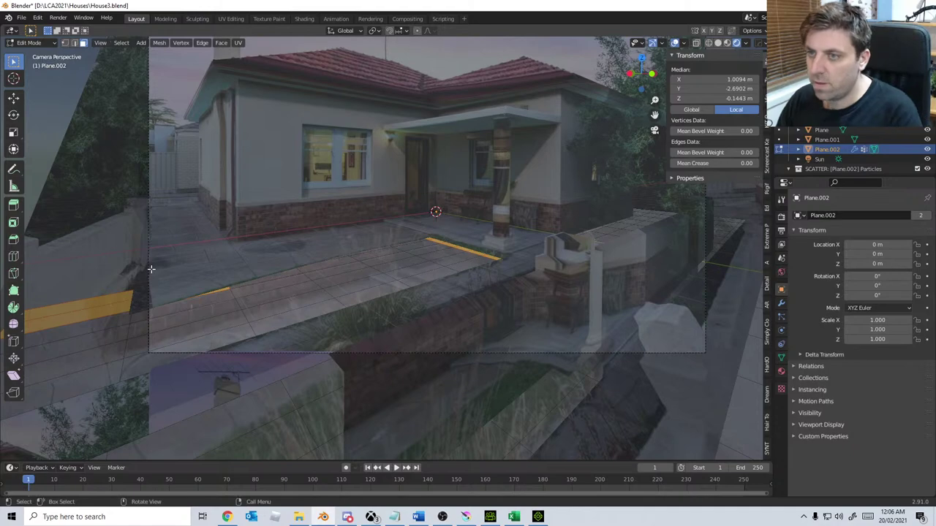
{"action": "right_click", "coordinate": [150, 268]}
{"action": "key", "text": "Escape"}
{"action": "key", "text": "Tab"}
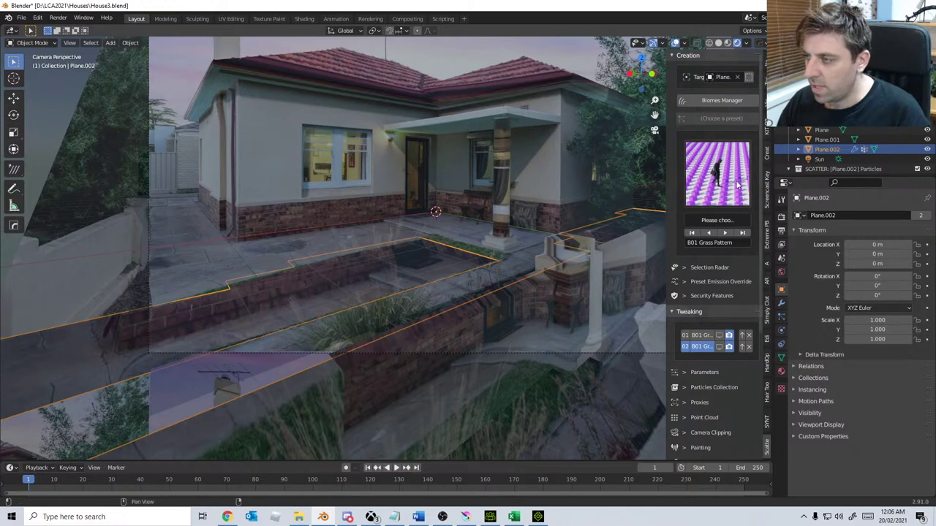
Step: Apply the B01 Material biome to the lawn from the biome browser
{"action": "left_click", "coordinate": [702, 99]}
{"action": "scroll", "coordinate": [251, 324], "scroll_direction": "down", "scroll_amount": 10}
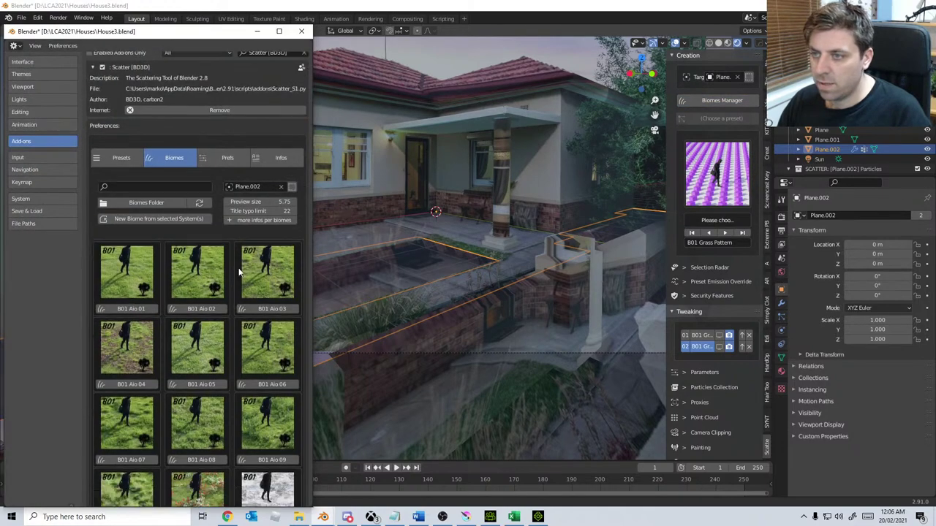
{"action": "scroll", "coordinate": [255, 338], "scroll_direction": "down", "scroll_amount": 4}
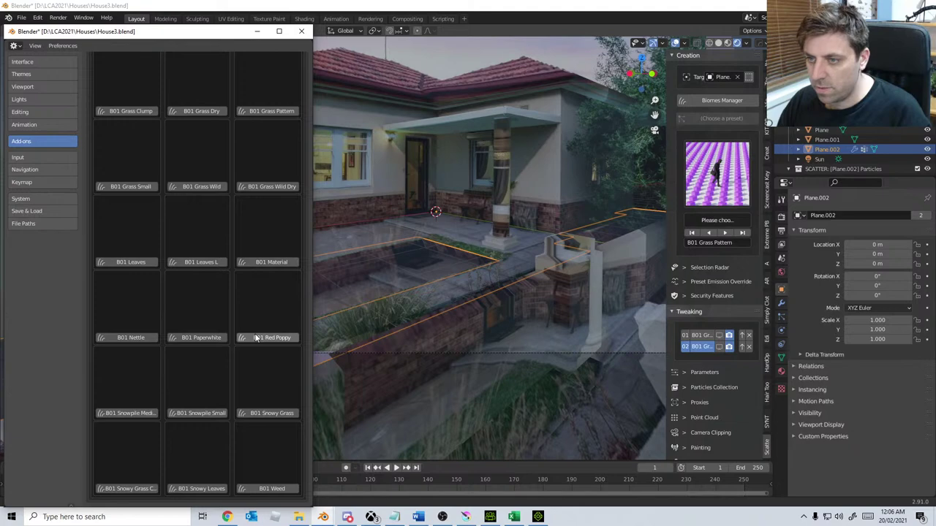
{"action": "left_click", "coordinate": [272, 262]}
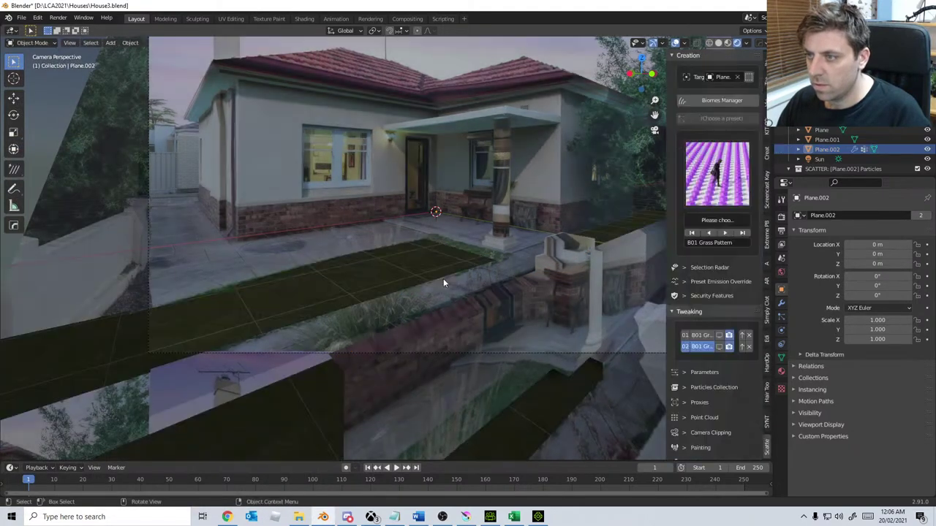
Step: Render an F12 preview and pan the result to inspect the lawn beside the path
{"action": "key", "text": "F12"}
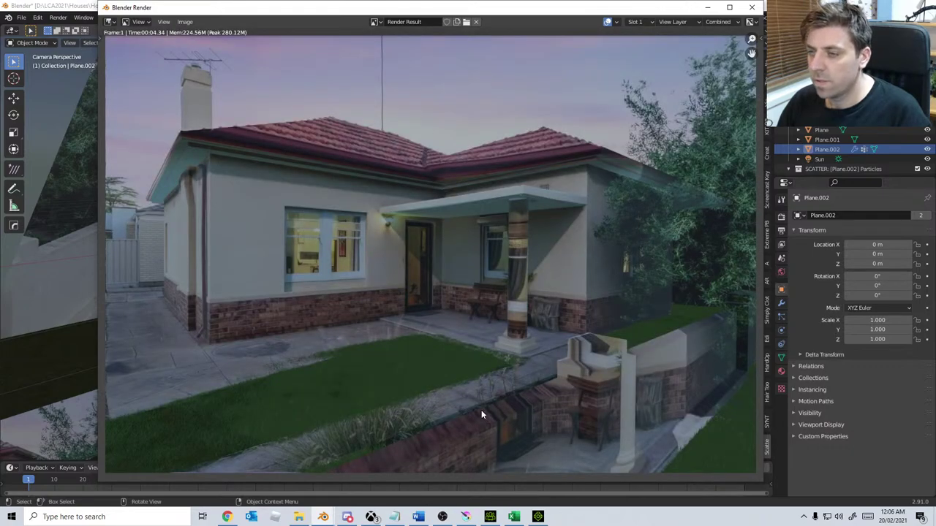
{"action": "middle_click_drag", "start_coordinate": [349, 378], "coordinate": [269, 330]}
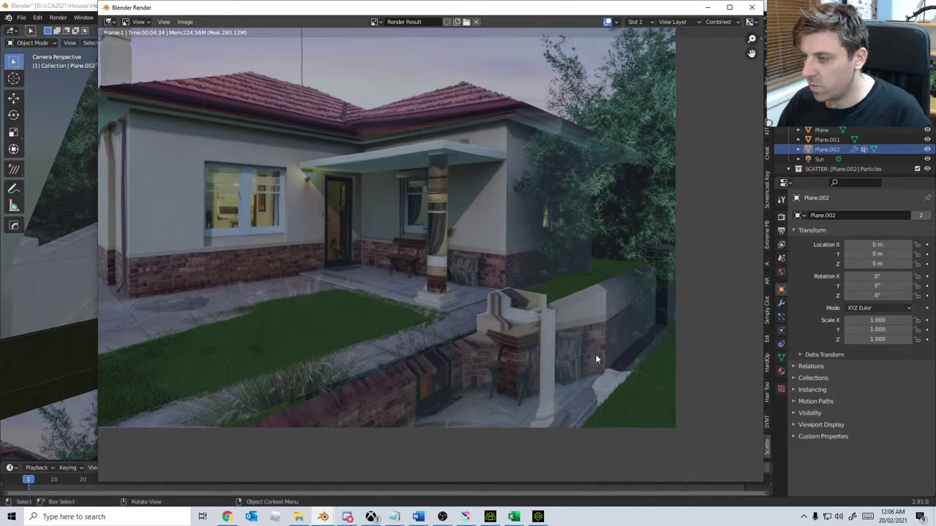
{"action": "key", "text": "Tab"}
{"action": "middle_click_drag", "start_coordinate": [539, 376], "coordinate": [590, 320]}
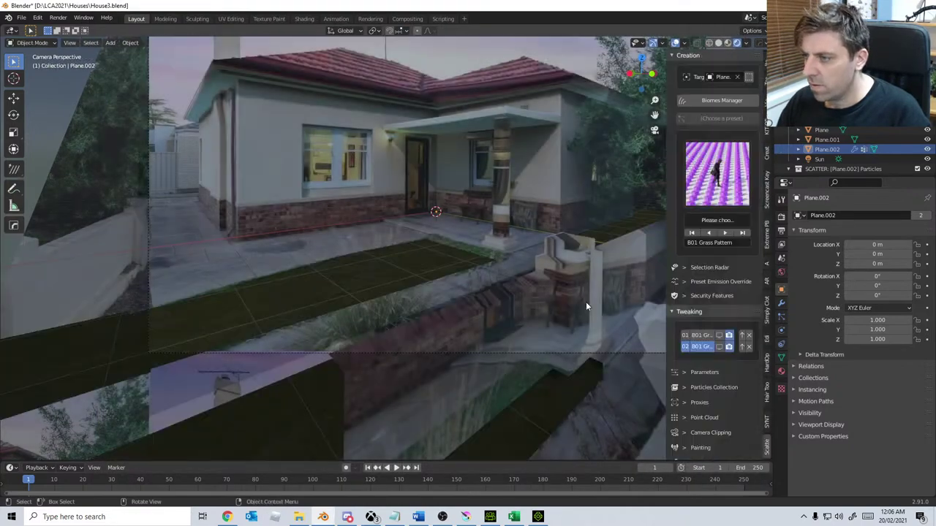
Step: Select the whole house plane and re-project its UVs with Project From View
{"action": "key", "text": "Tab"}
{"action": "left_click", "coordinate": [580, 311]}
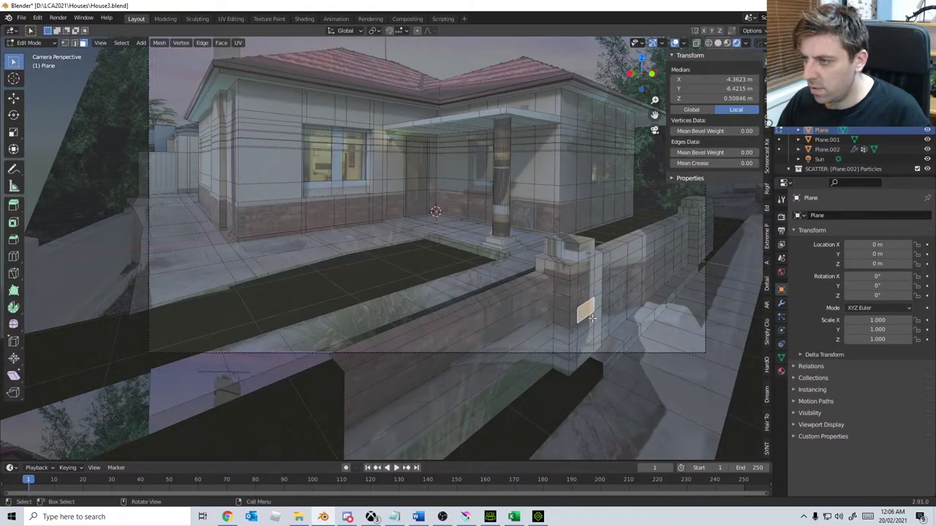
{"action": "key", "text": "a"}
{"action": "key", "text": "u"}
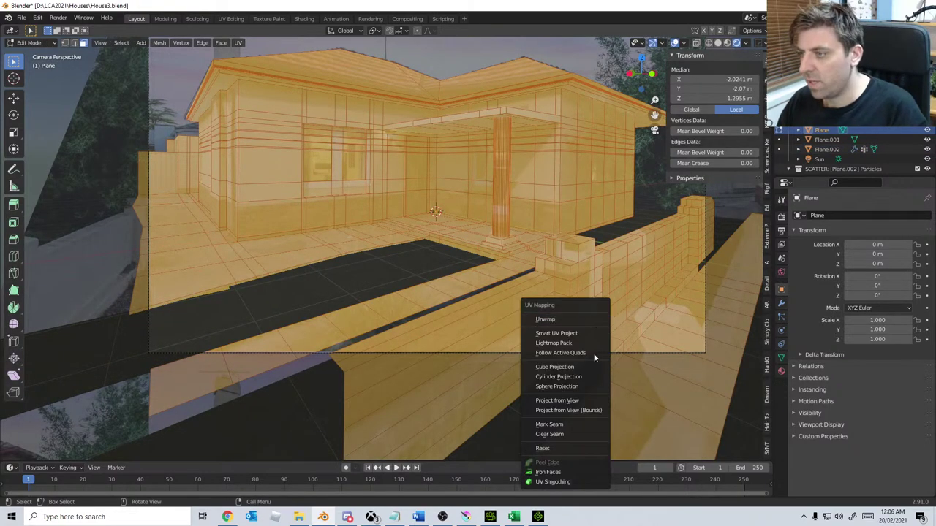
{"action": "left_click", "coordinate": [589, 406]}
{"action": "key", "text": "Tab"}
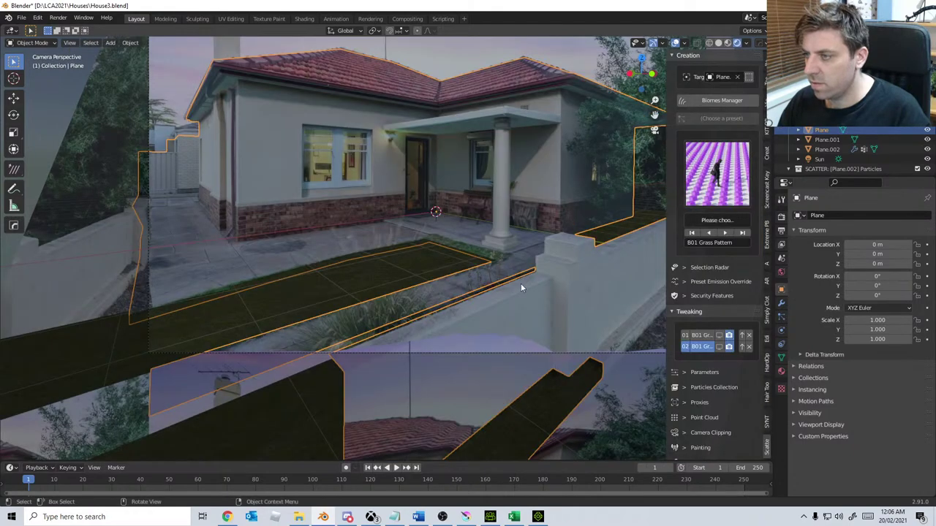
Step: Add six loop cuts across the house plane mesh
{"action": "scroll", "coordinate": [521, 287], "scroll_direction": "down", "scroll_amount": 3, "text": "ctrl"}
{"action": "key", "text": "Tab"}
{"action": "key", "text": "ctrl+r"}
{"action": "scroll", "coordinate": [421, 441], "scroll_direction": "up", "scroll_amount": 5}
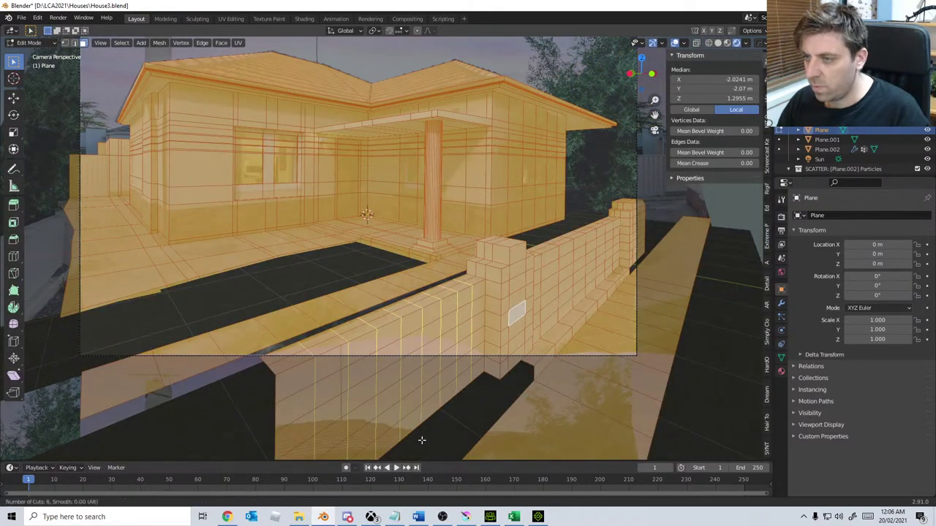
{"action": "left_click", "coordinate": [421, 440]}
{"action": "key", "text": "Tab"}
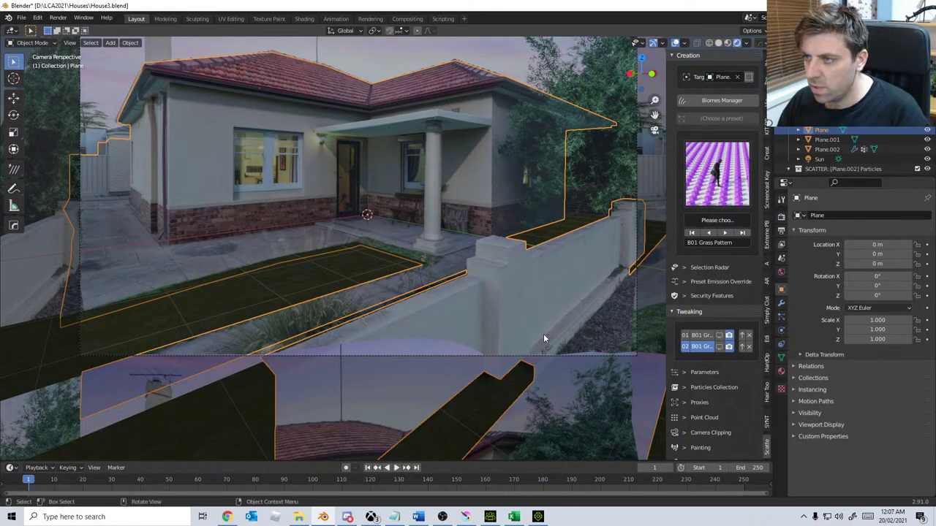
{"action": "key", "text": "Tab"}
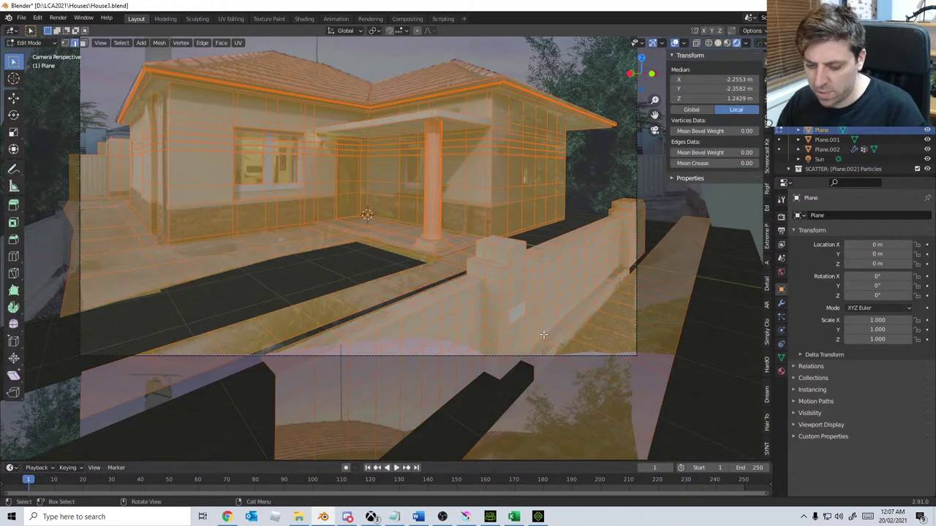
{"action": "right_click", "coordinate": [544, 335]}
{"action": "left_click", "coordinate": [543, 335]}
{"action": "key", "text": "Tab"}
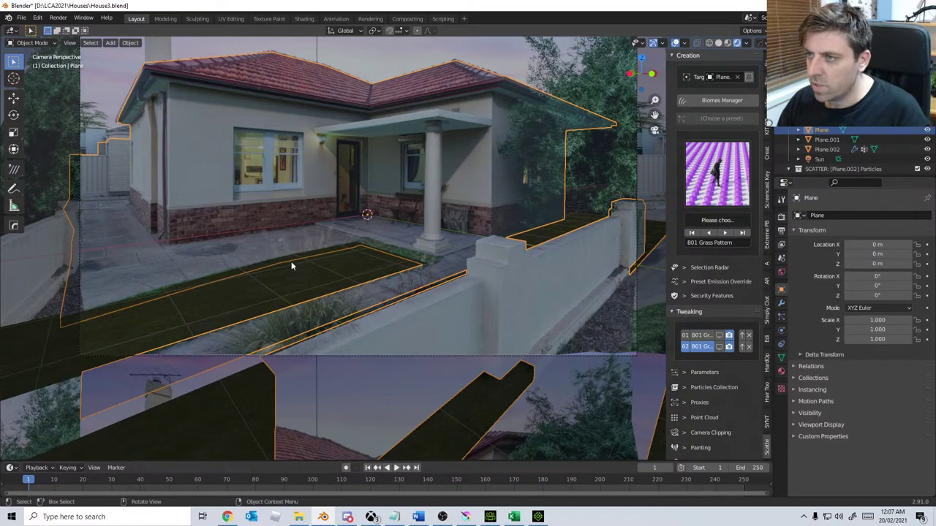
Step: Select the Sun light and orbit to see its position
{"action": "middle_click_drag", "start_coordinate": [291, 265], "coordinate": [324, 316], "text": "shift"}
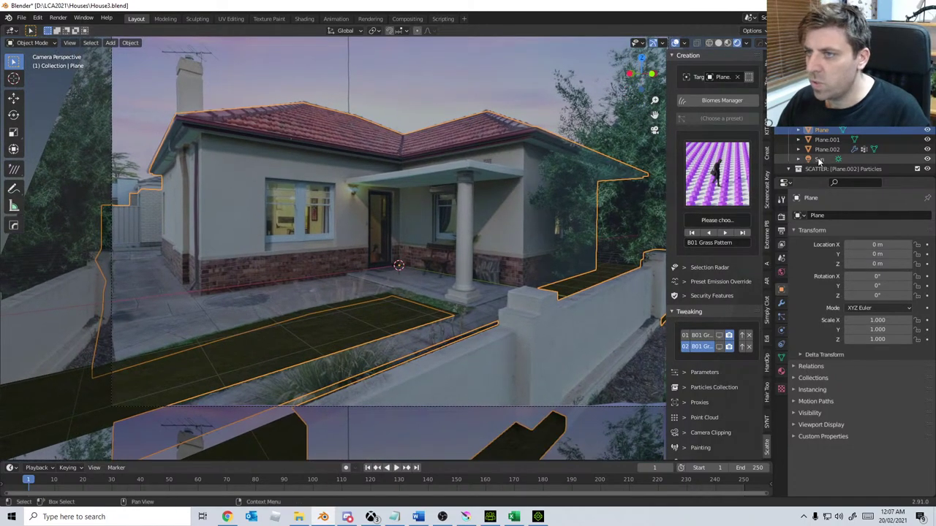
{"action": "left_click", "coordinate": [819, 160]}
{"action": "middle_click_drag", "start_coordinate": [212, 219], "coordinate": [292, 235]}
Step: Turn on Contact Shadows in the Sun's shadow settings
{"action": "left_click", "coordinate": [781, 331]}
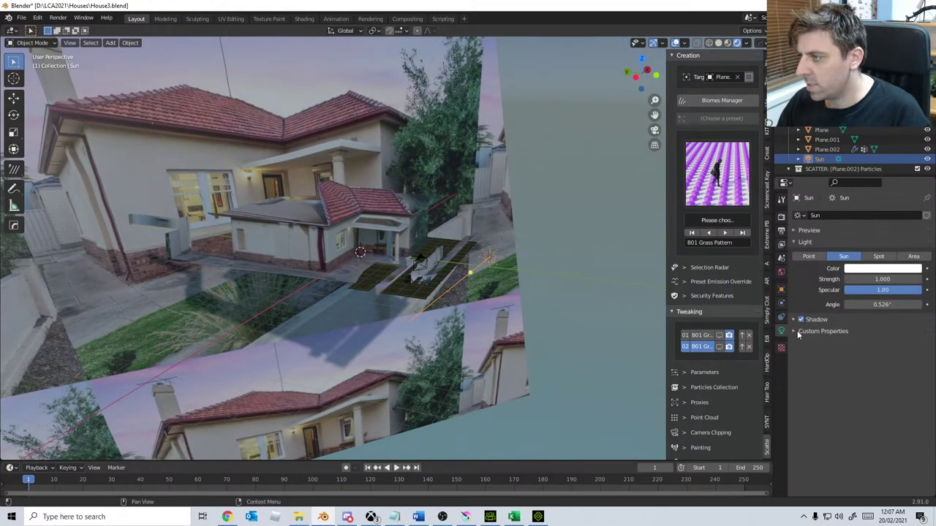
{"action": "left_click", "coordinate": [794, 320]}
{"action": "left_click", "coordinate": [807, 361]}
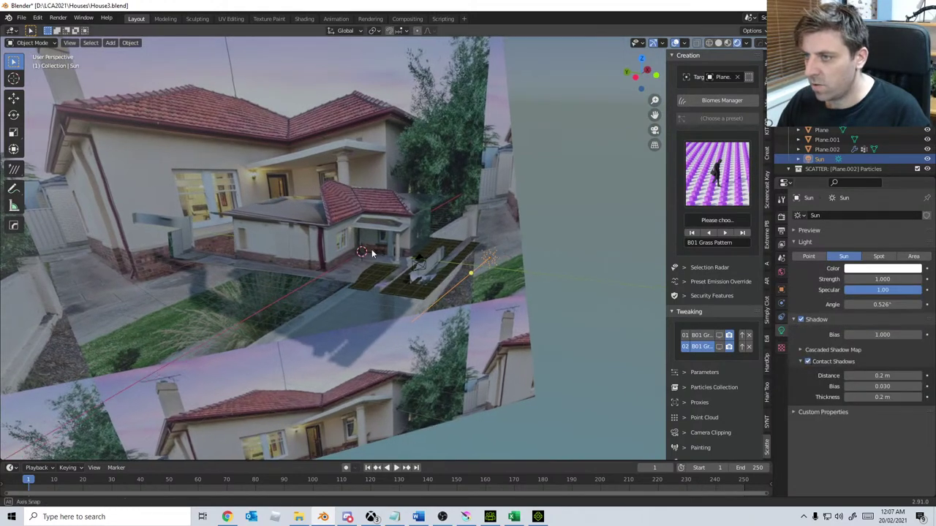
Step: Enable Ambient Occlusion and Screen Space Reflections in the Eevee render settings
{"action": "key", "text": "KP_0"}
{"action": "key", "text": "Home"}
{"action": "left_click", "coordinate": [781, 231]}
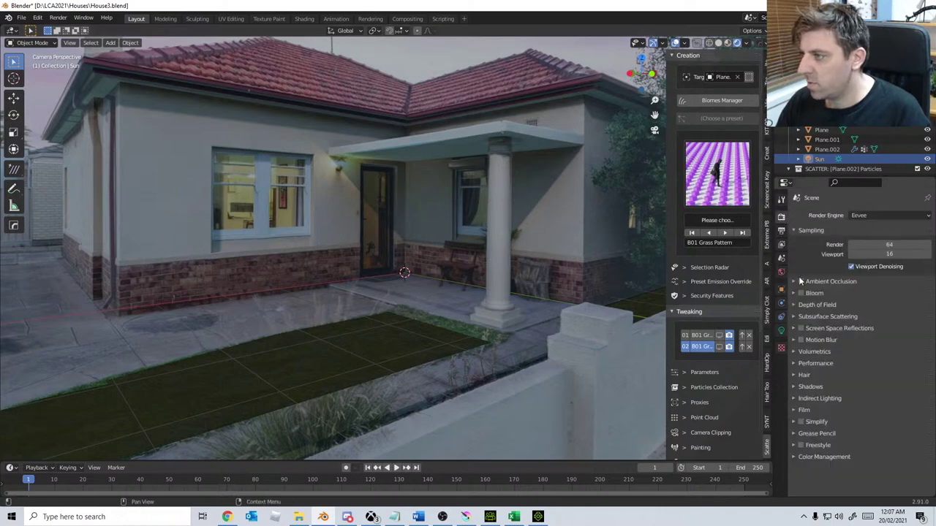
{"action": "left_click", "coordinate": [801, 282]}
{"action": "left_click", "coordinate": [800, 329]}
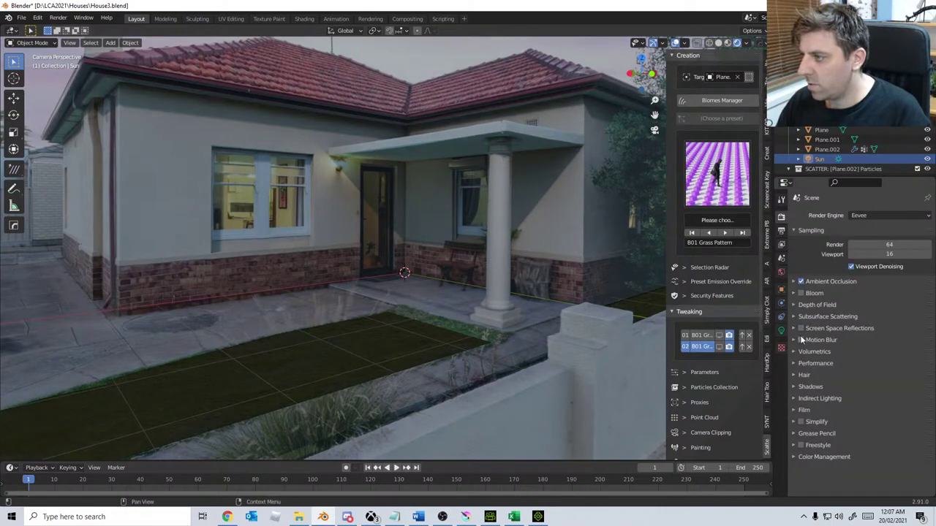
Step: Restore the split two-viewport layout and set the right viewport to Solid shading
{"action": "middle_click_drag", "start_coordinate": [489, 319], "coordinate": [317, 323]}
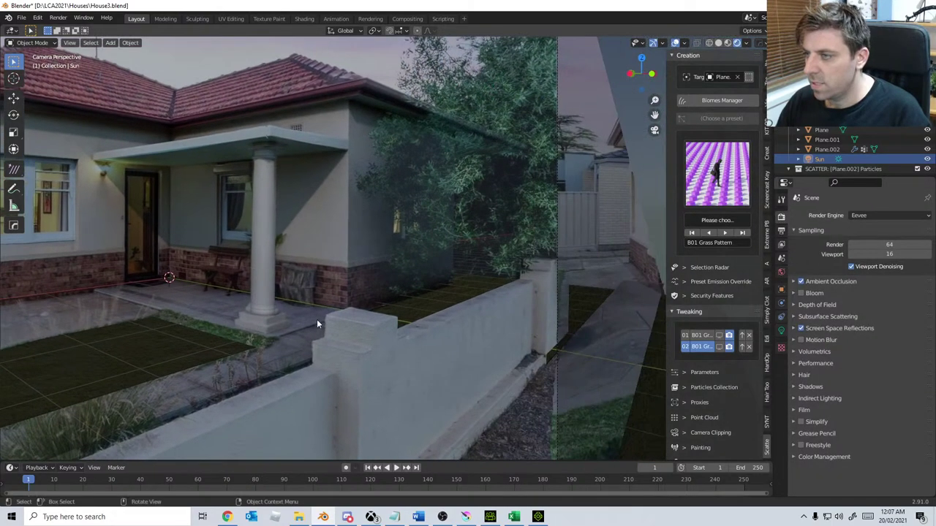
{"action": "middle_click_drag", "start_coordinate": [419, 297], "coordinate": [405, 278]}
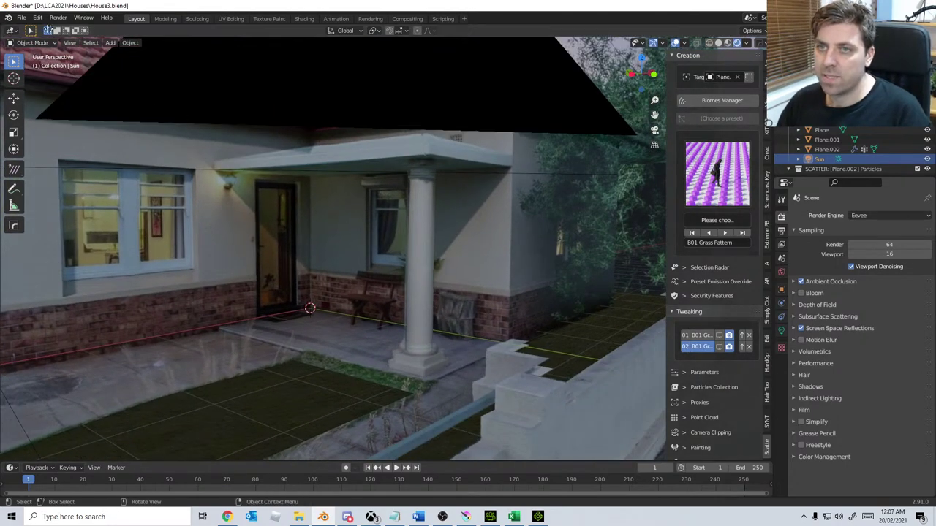
{"action": "key", "text": "ctrl+space"}
{"action": "left_click", "coordinate": [713, 44]}
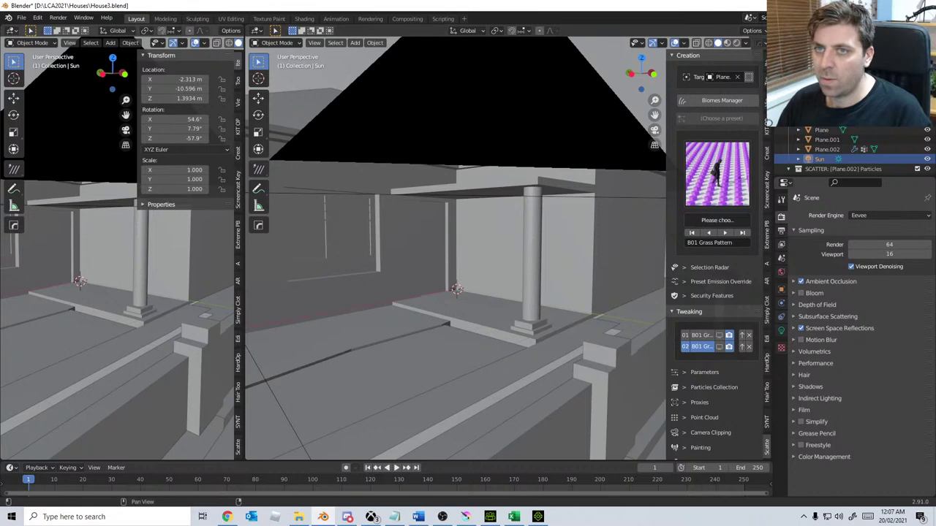
Step: Turn the left area into a widened Mtree node editor and load the default tree preset
{"action": "left_click", "coordinate": [11, 30]}
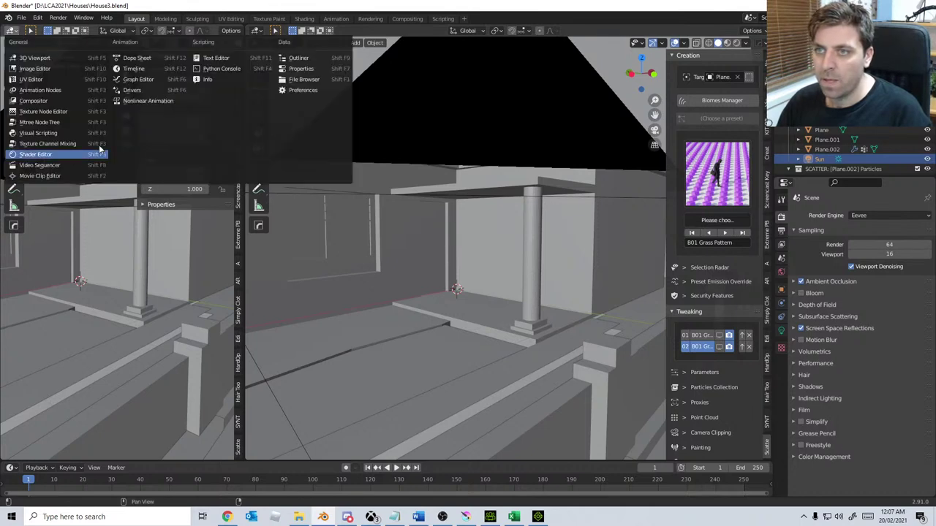
{"action": "left_click", "coordinate": [52, 122]}
{"action": "left_click_drag", "start_coordinate": [247, 243], "coordinate": [428, 241]}
{"action": "left_click", "coordinate": [421, 92]}
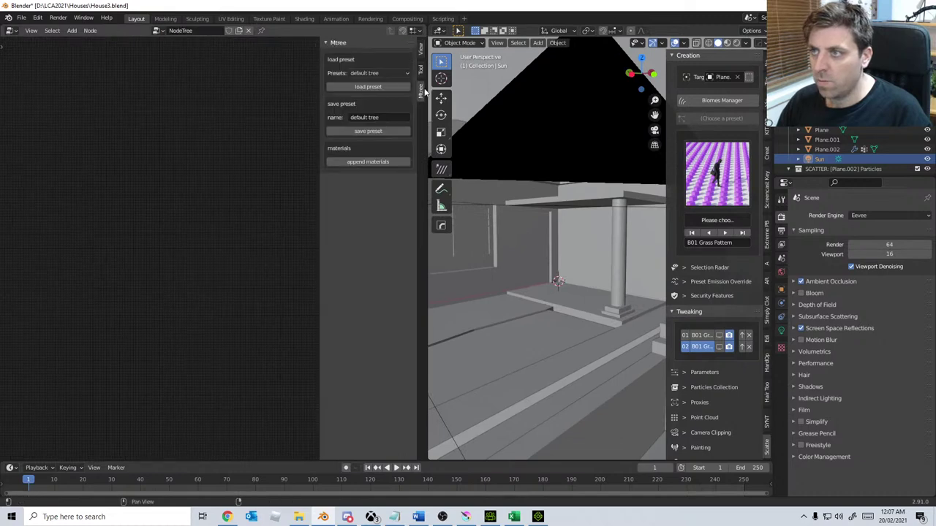
{"action": "left_click", "coordinate": [378, 75]}
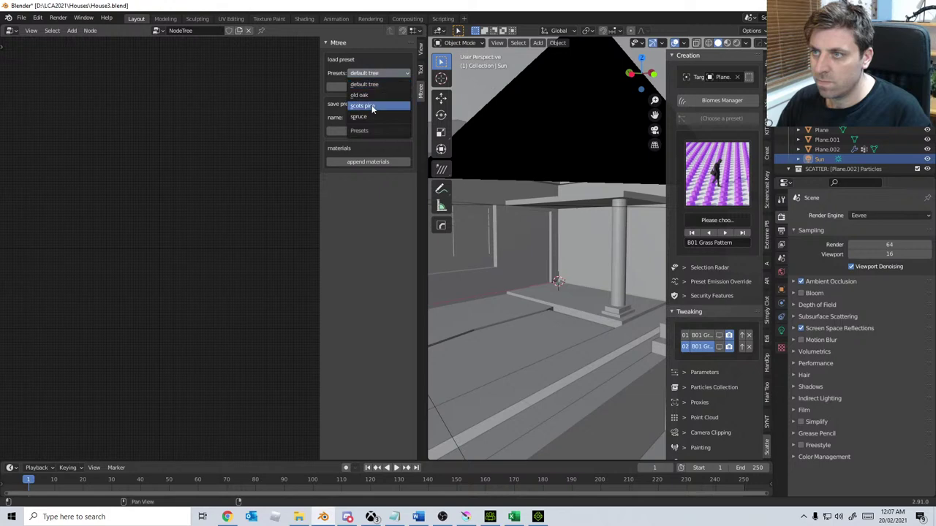
{"action": "left_click", "coordinate": [366, 86]}
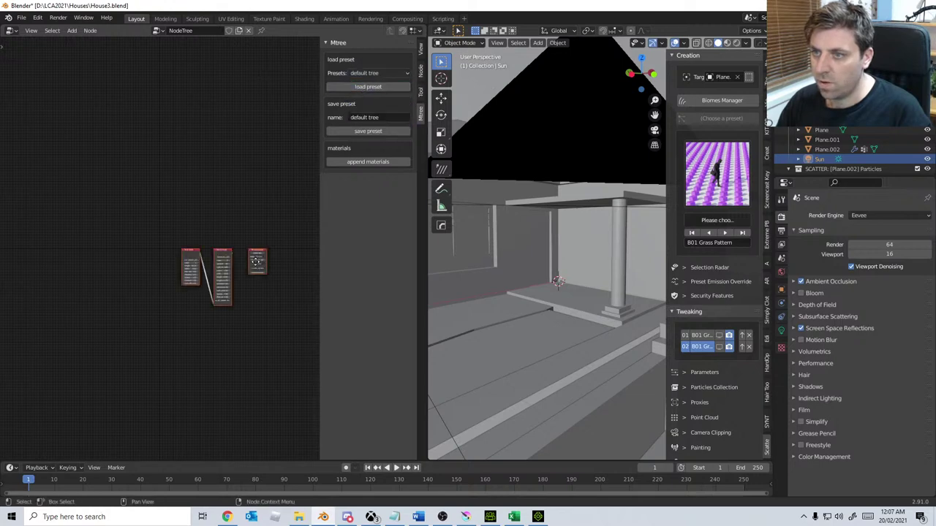
Step: Add a split node to the Mtree node tree
{"action": "key", "text": "shift+a"}
{"action": "type", "text": "split"}
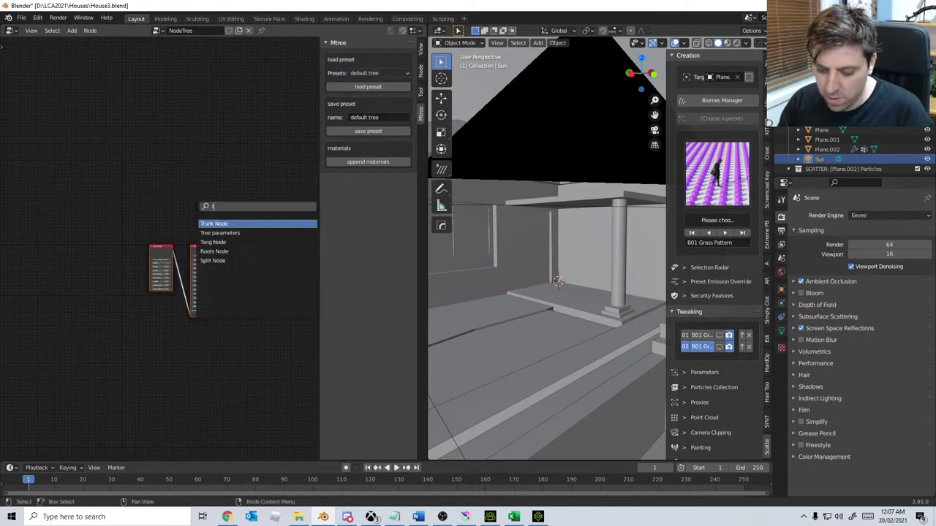
{"action": "key", "text": "Return"}
{"action": "left_click", "coordinate": [203, 171]}
{"action": "scroll", "coordinate": [203, 171], "scroll_direction": "up", "scroll_amount": 4}
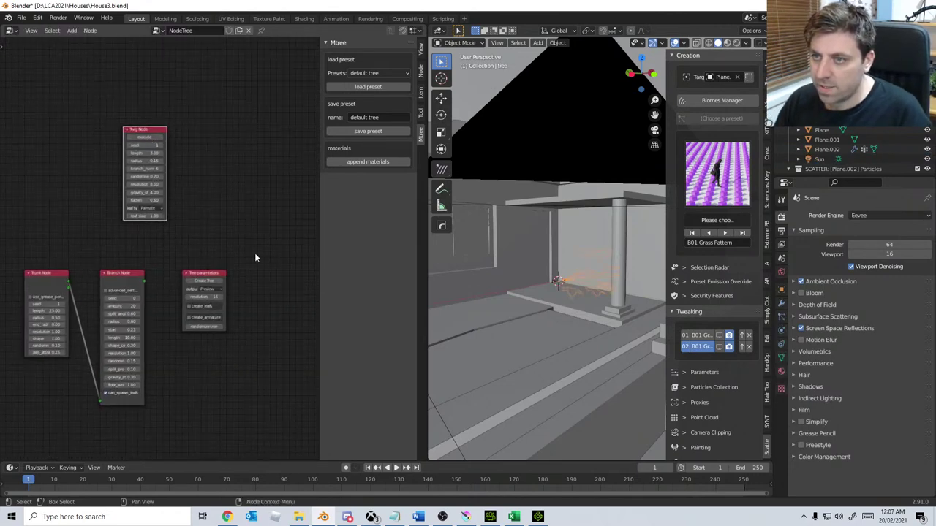
{"action": "scroll", "coordinate": [562, 398], "scroll_direction": "down", "scroll_amount": 5}
Step: Move the new tree object to a new spot near the house
{"action": "middle_click_drag", "start_coordinate": [562, 398], "coordinate": [526, 322]}
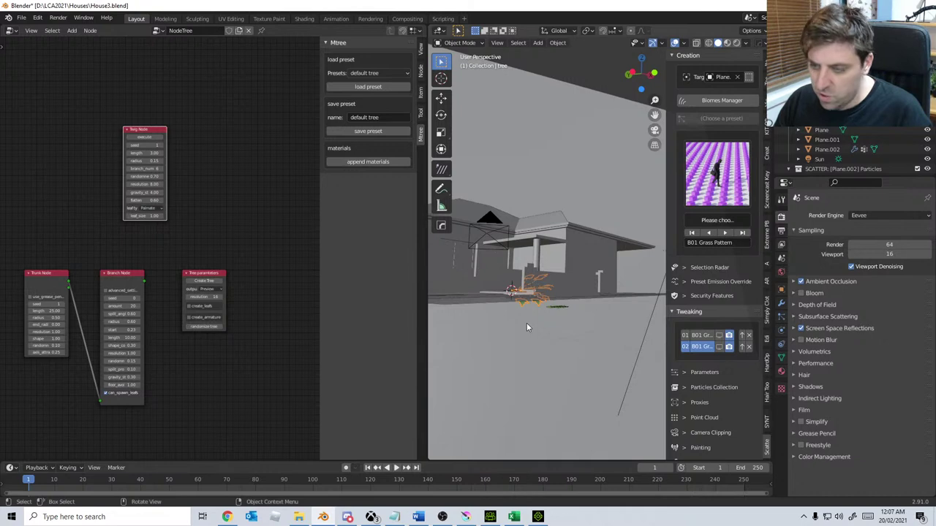
{"action": "key", "text": "g"}
{"action": "left_click", "coordinate": [533, 363]}
{"action": "middle_click_drag", "start_coordinate": [533, 362], "coordinate": [440, 377]}
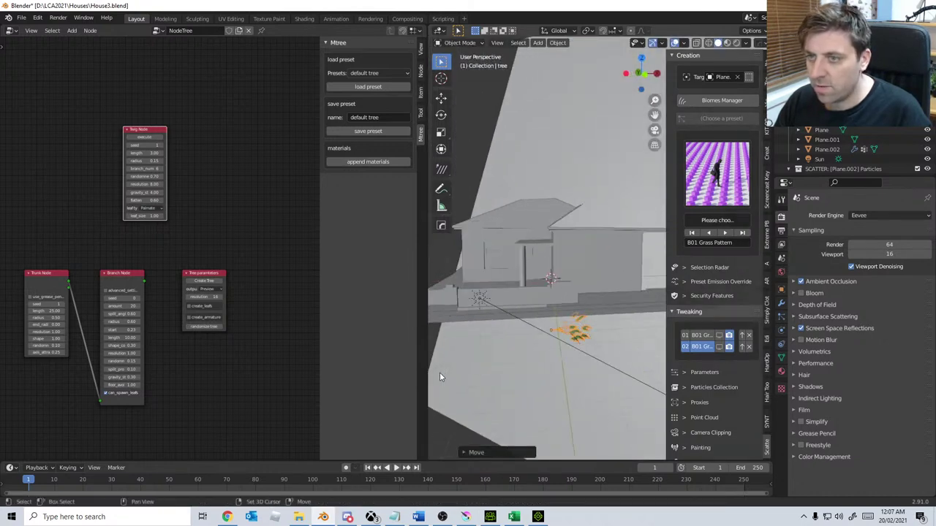
{"action": "middle_click_drag", "start_coordinate": [551, 361], "coordinate": [497, 345]}
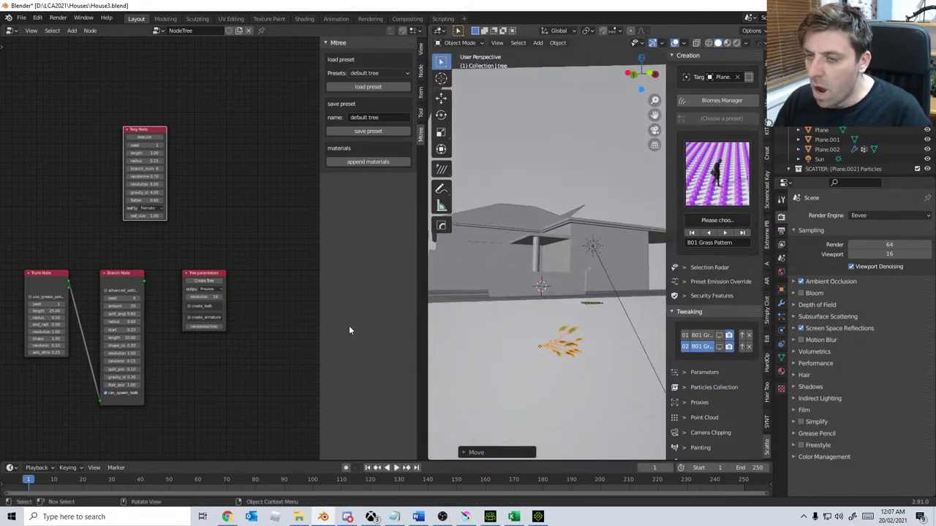
{"action": "scroll", "coordinate": [193, 310], "scroll_direction": "up", "scroll_amount": 1}
Step: Enable create_leafs with the tree as leaf object, generate the tree, and select its trunk
{"action": "left_click", "coordinate": [194, 315]}
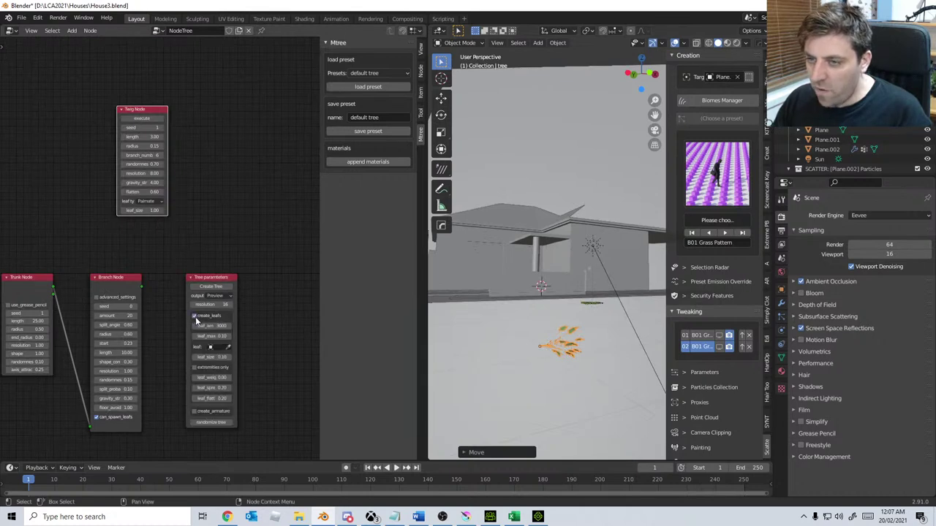
{"action": "left_click", "coordinate": [228, 347]}
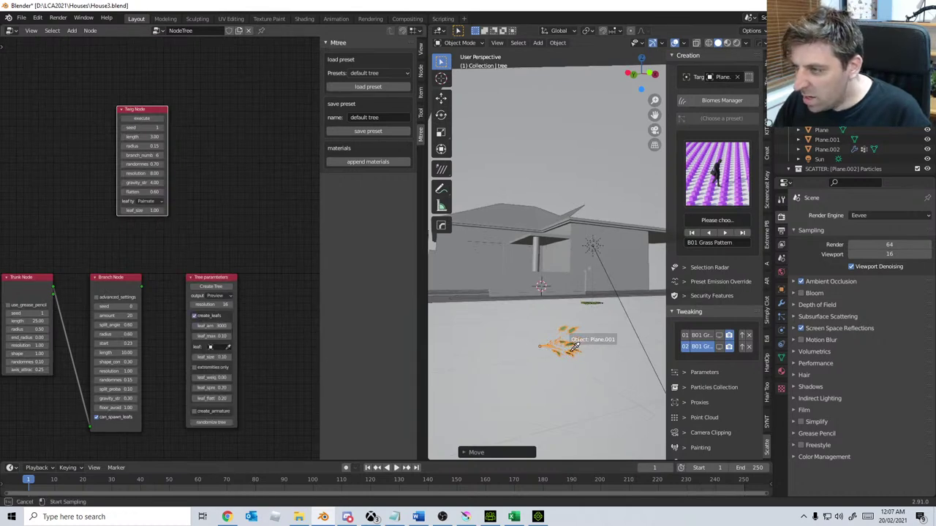
{"action": "left_click", "coordinate": [563, 346]}
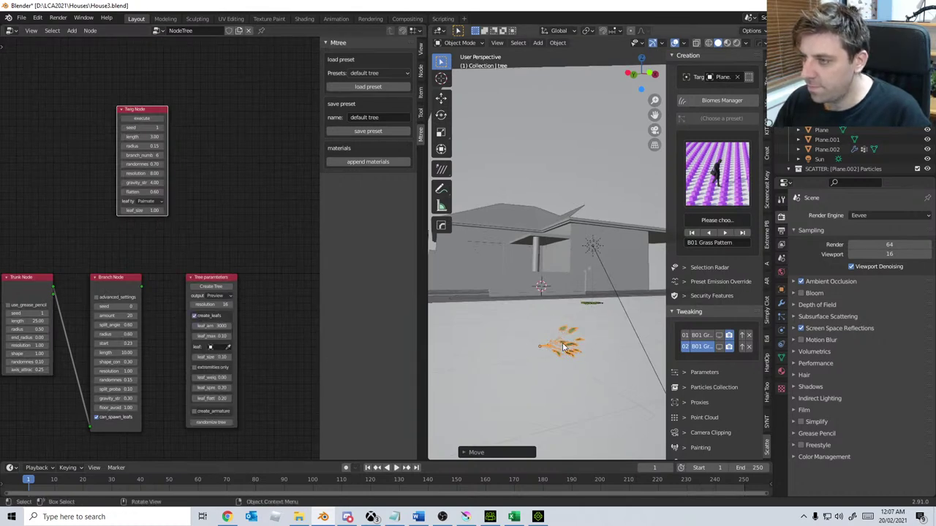
{"action": "scroll", "coordinate": [813, 168], "scroll_direction": "down", "scroll_amount": 3}
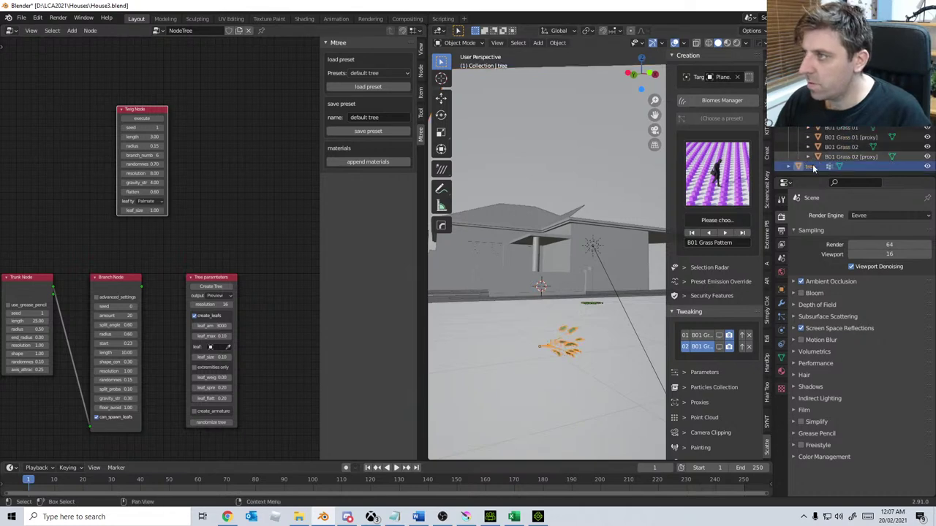
{"action": "left_click", "coordinate": [228, 348]}
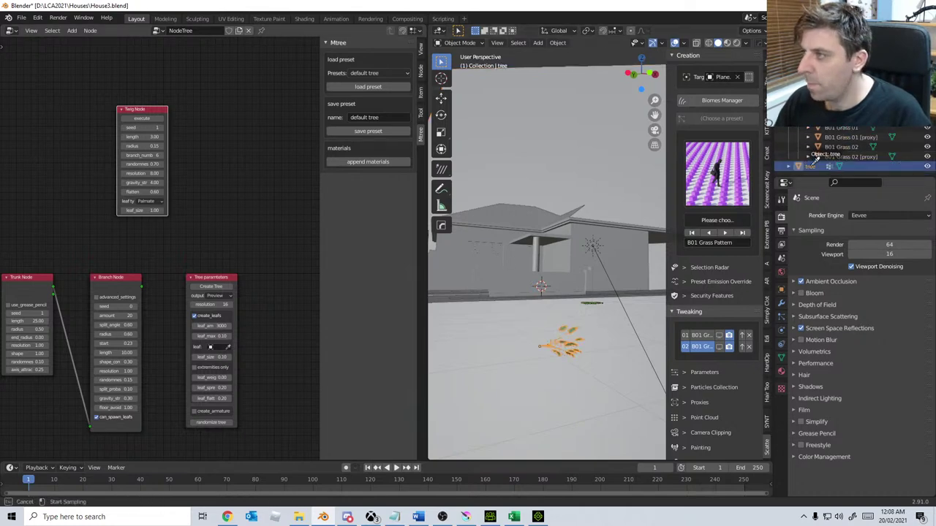
{"action": "left_click", "coordinate": [810, 166]}
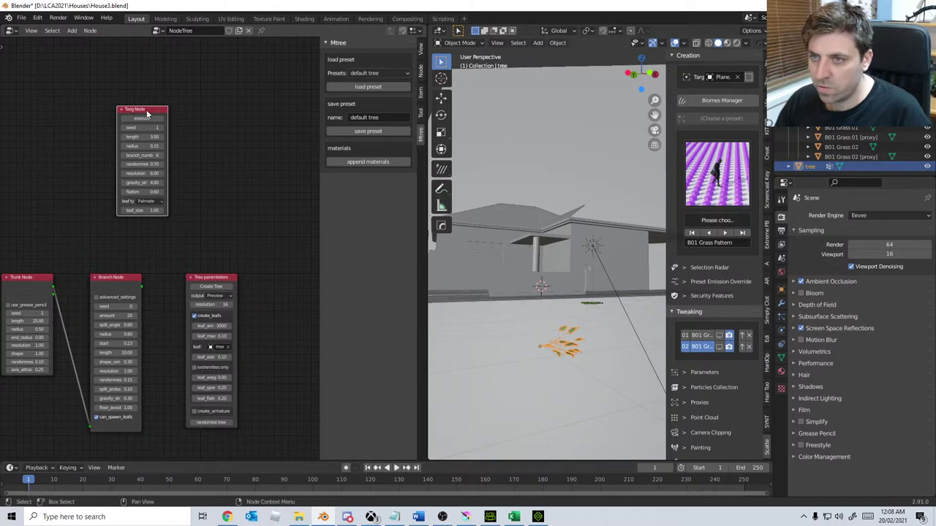
{"action": "left_click", "coordinate": [212, 287]}
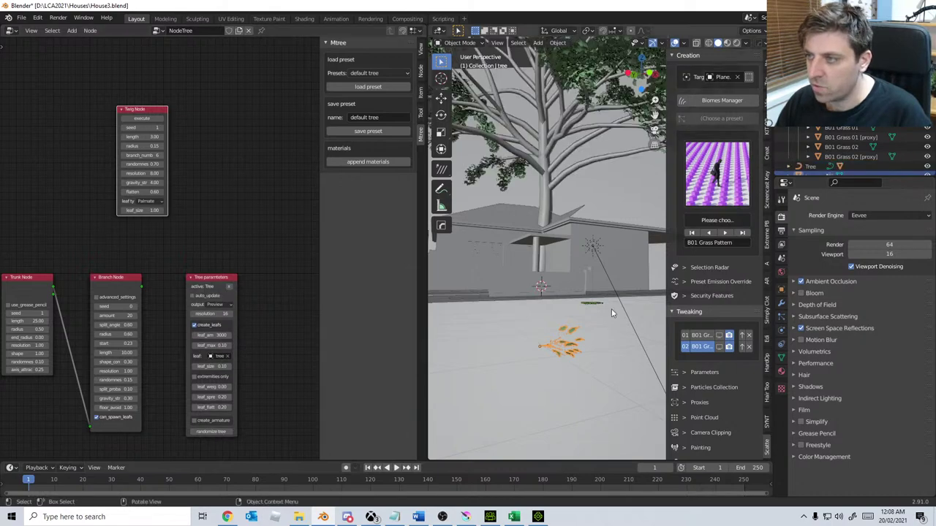
{"action": "middle_click_drag", "start_coordinate": [611, 310], "coordinate": [559, 219]}
{"action": "left_click", "coordinate": [569, 173]}
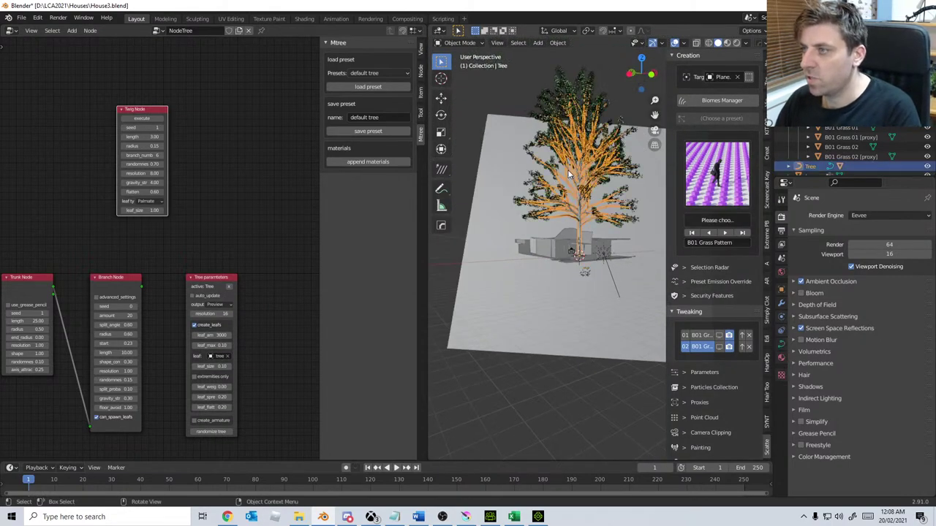
Step: Delete the test tree's trunk, branches and leftover leaves object
{"action": "key", "text": "Delete"}
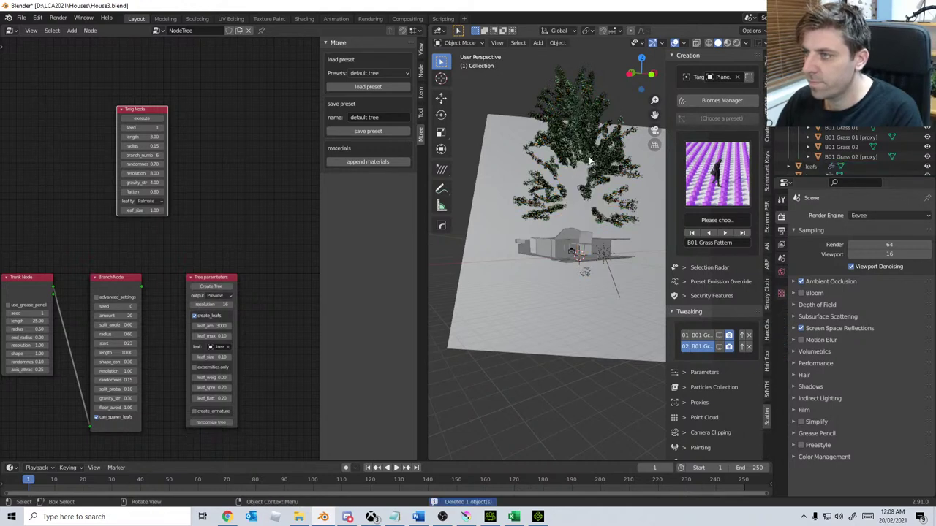
{"action": "left_click", "coordinate": [588, 152]}
{"action": "key", "text": "Delete"}
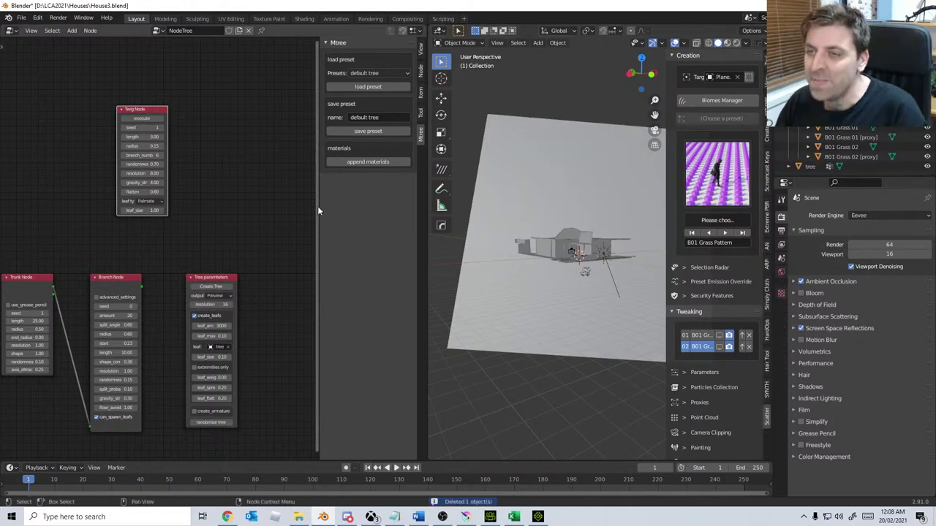
Step: Load the 'old oak' preset, enable leaves with the tree object, and create the tree
{"action": "left_click", "coordinate": [385, 73]}
{"action": "left_click", "coordinate": [385, 95]}
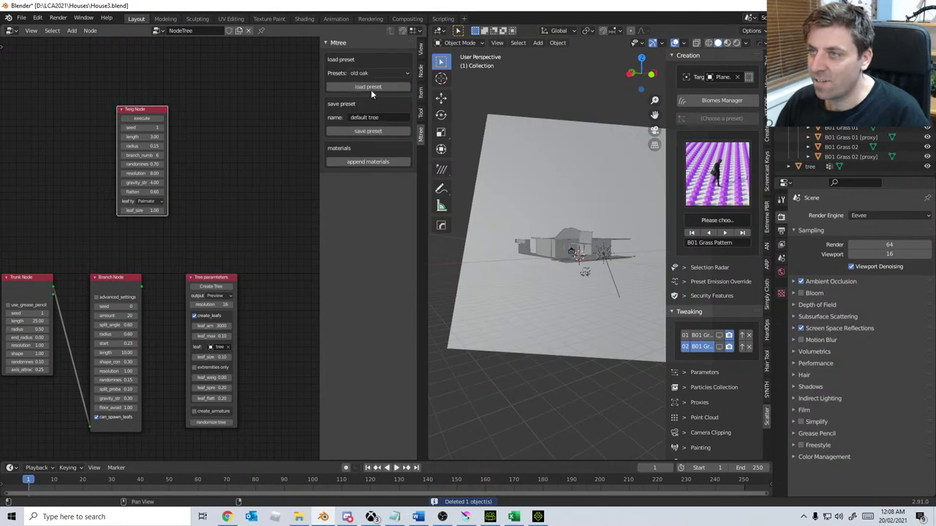
{"action": "left_click", "coordinate": [371, 88]}
{"action": "left_click", "coordinate": [269, 316]}
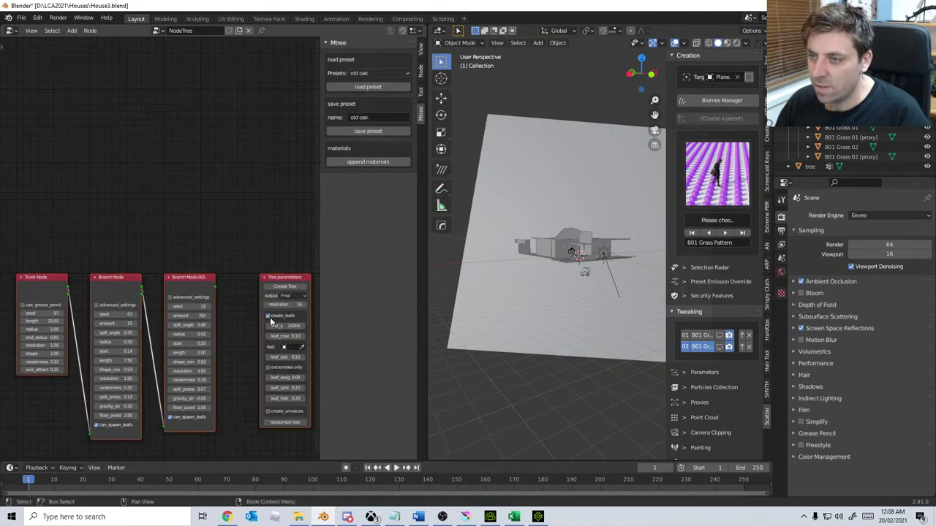
{"action": "scroll", "coordinate": [577, 307], "scroll_direction": "up", "scroll_amount": 4}
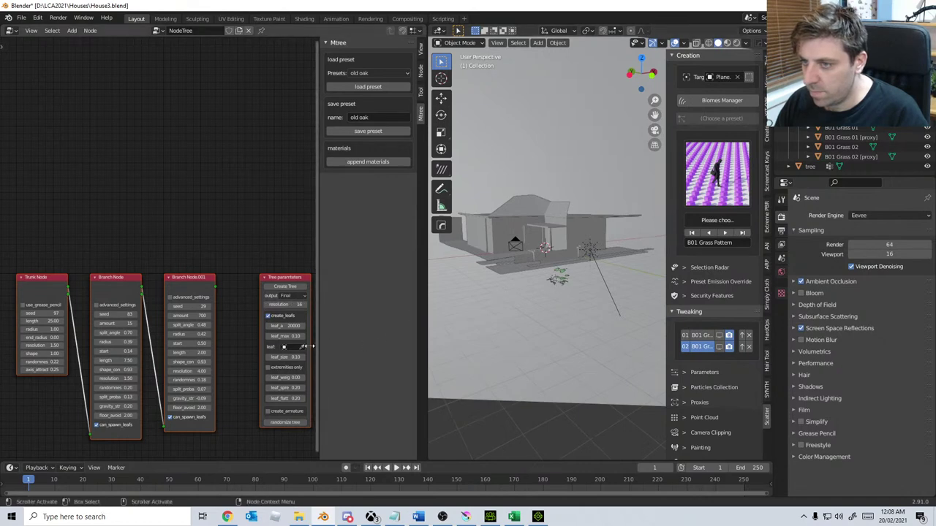
{"action": "left_click", "coordinate": [558, 281]}
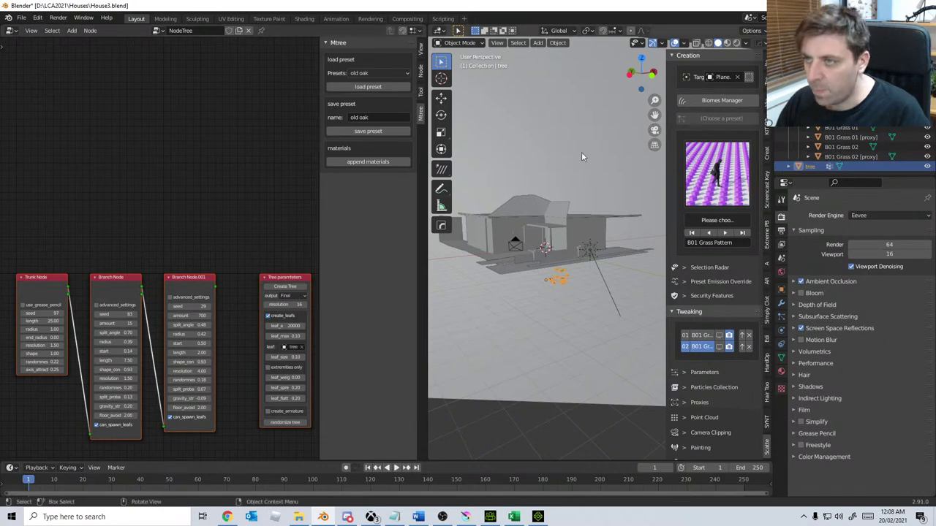
{"action": "left_click", "coordinate": [360, 88]}
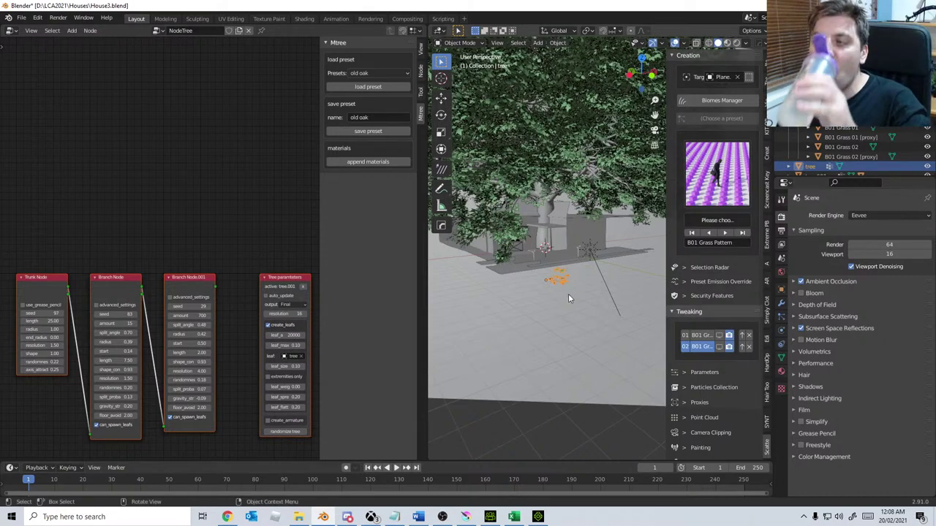
Step: Shrink the oak, move it further right from top view, and shrink it sharply again
{"action": "key", "text": "s"}
{"action": "left_click", "coordinate": [565, 246]}
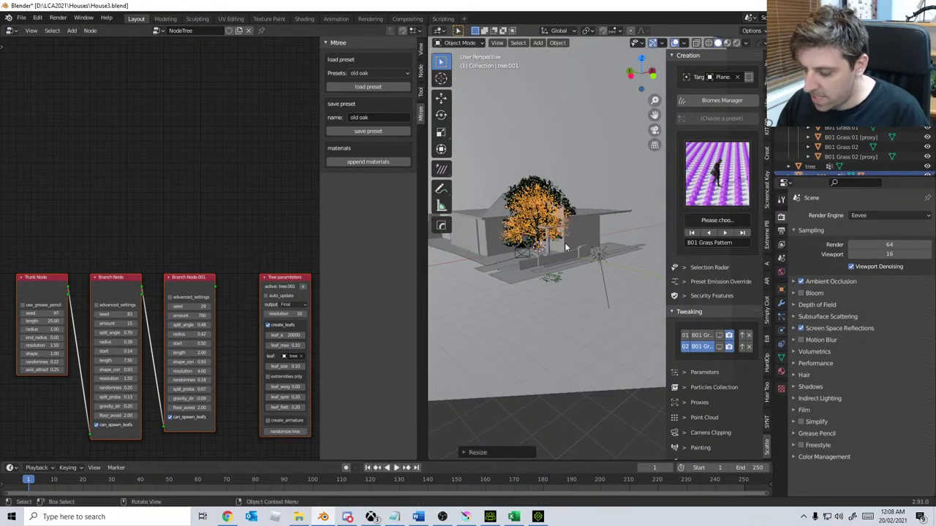
{"action": "key", "text": "KP_7"}
{"action": "key", "text": "g"}
{"action": "left_click", "coordinate": [604, 257]}
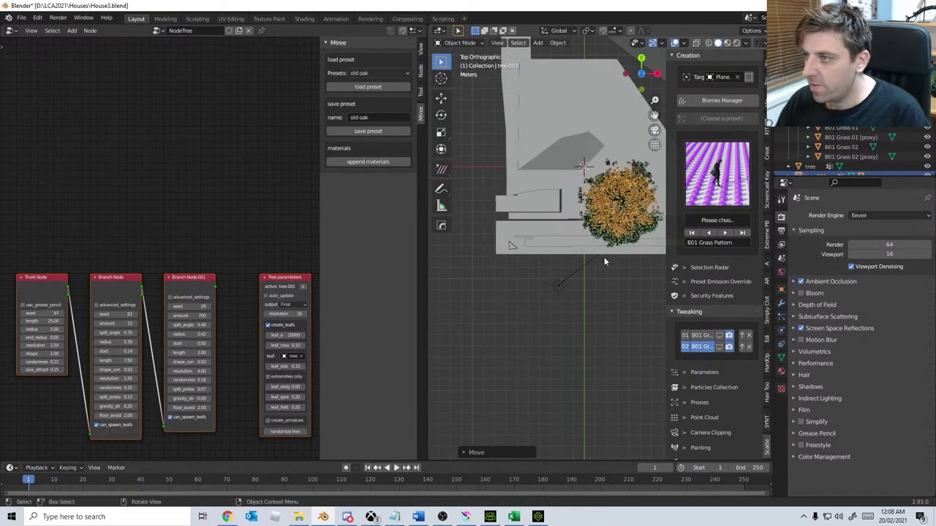
{"action": "middle_click_drag", "start_coordinate": [604, 257], "coordinate": [643, 183]}
{"action": "key", "text": "s"}
{"action": "left_click", "coordinate": [598, 242]}
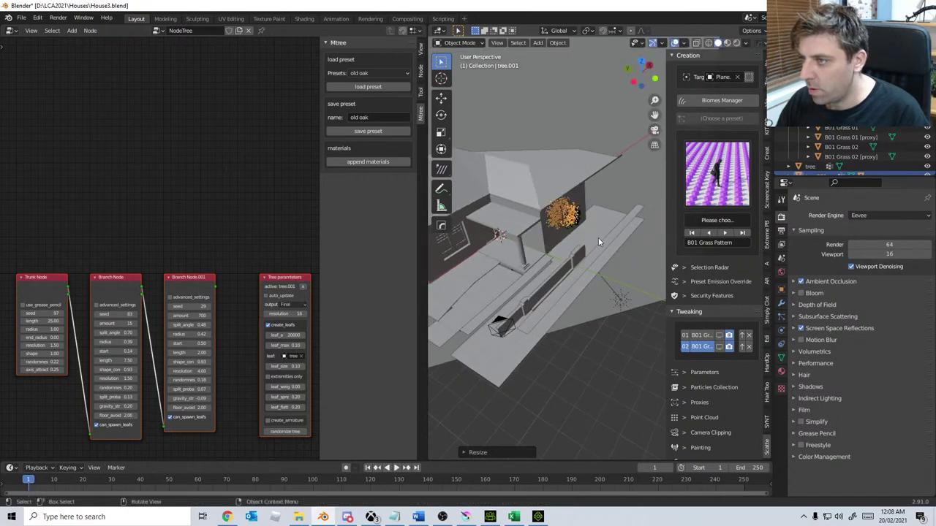
Step: In top wireframe view, move the tree to its new spot and resize it
{"action": "key", "text": "KP_7"}
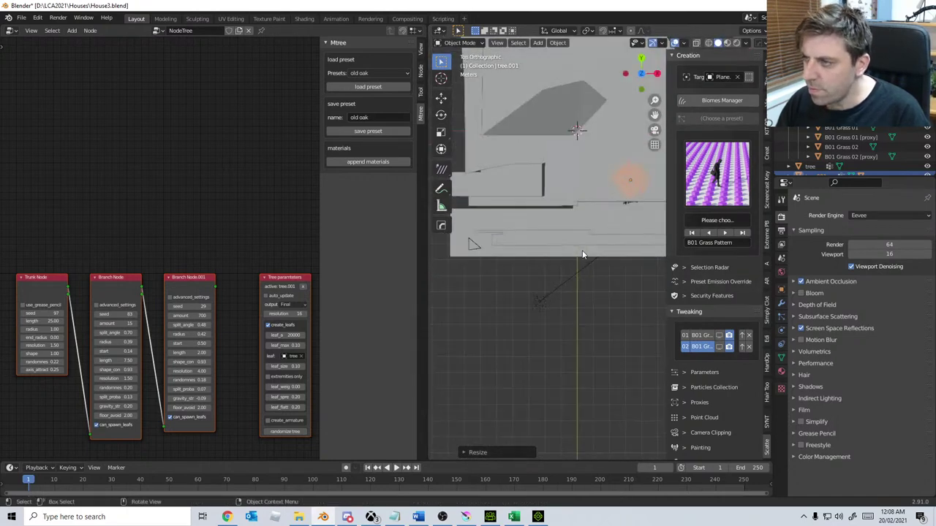
{"action": "key", "text": "z"}
{"action": "left_click", "coordinate": [501, 253]}
{"action": "key", "text": "g"}
{"action": "left_click", "coordinate": [564, 288]}
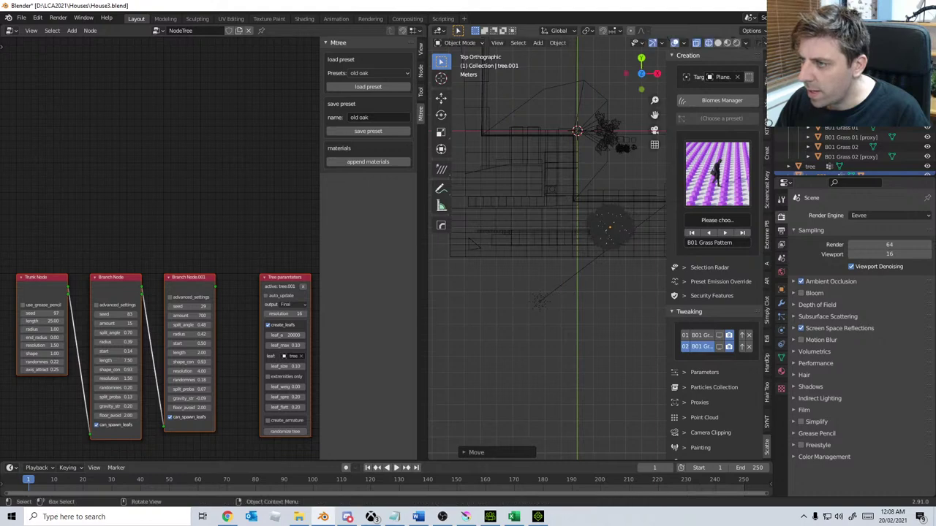
{"action": "key", "text": "s"}
{"action": "left_click", "coordinate": [615, 281]}
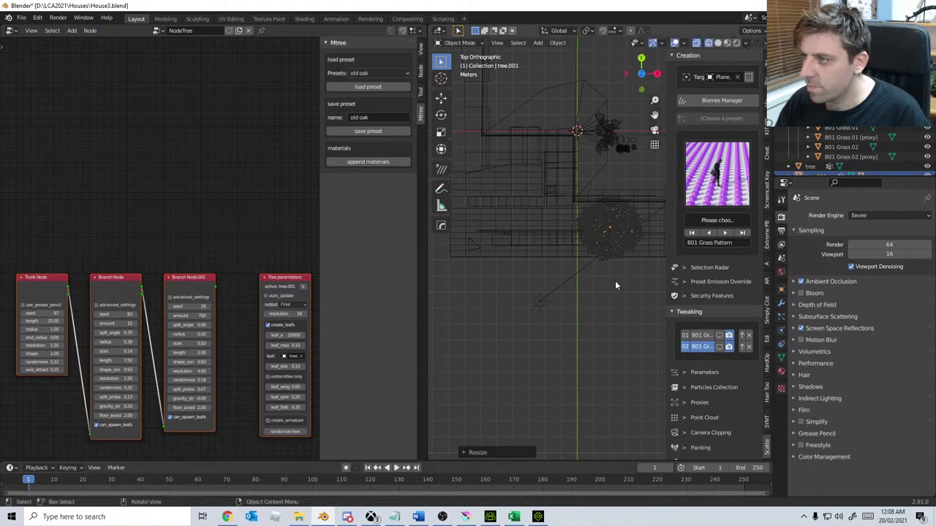
Step: Through the camera in solid shading, enlarge the tree and render the scene
{"action": "key", "text": "KP_0"}
{"action": "key", "text": "shift+z"}
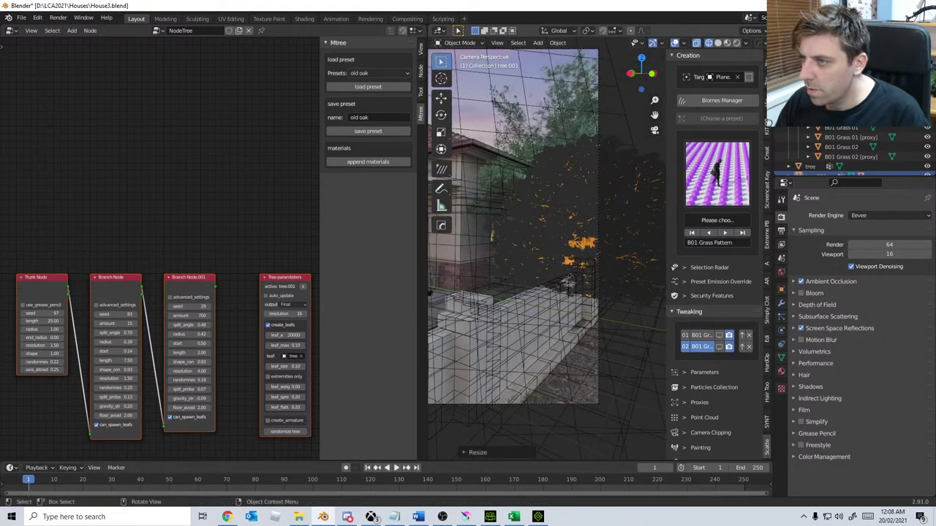
{"action": "key", "text": "s"}
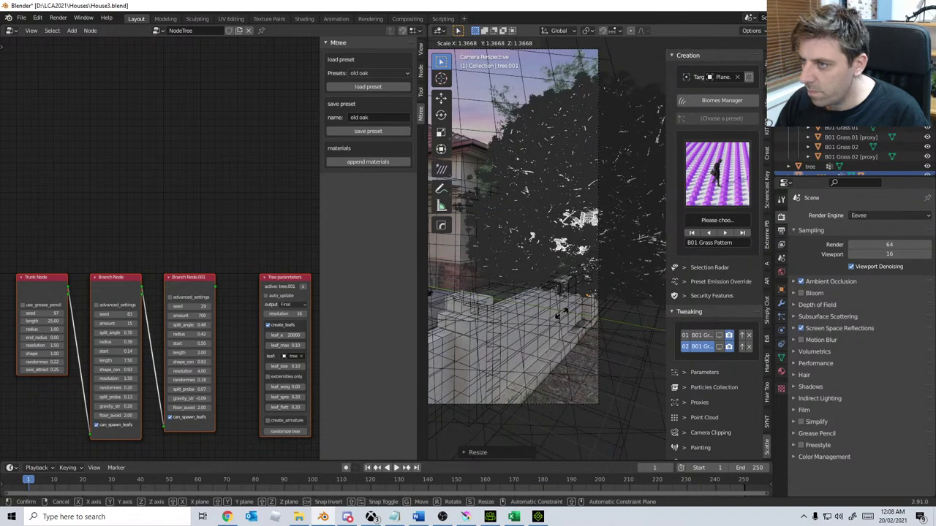
{"action": "left_click", "coordinate": [562, 313]}
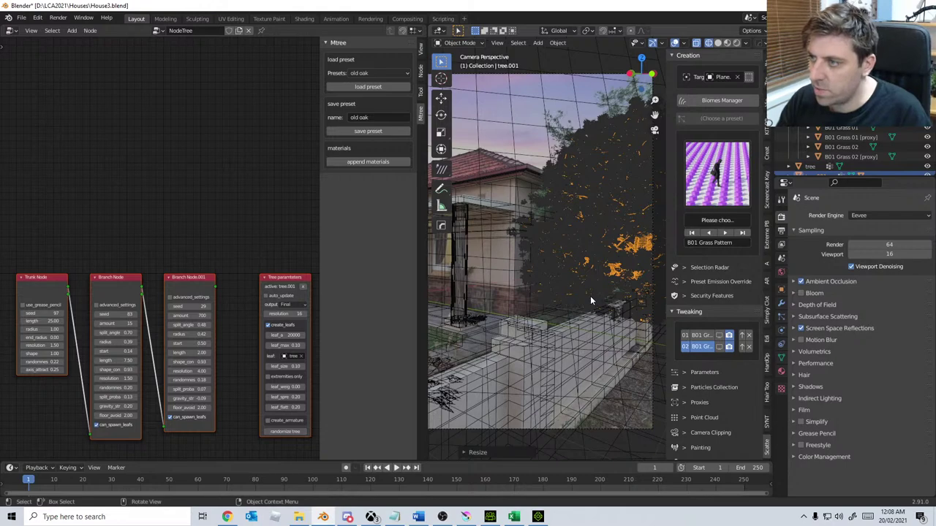
{"action": "key", "text": "F12"}
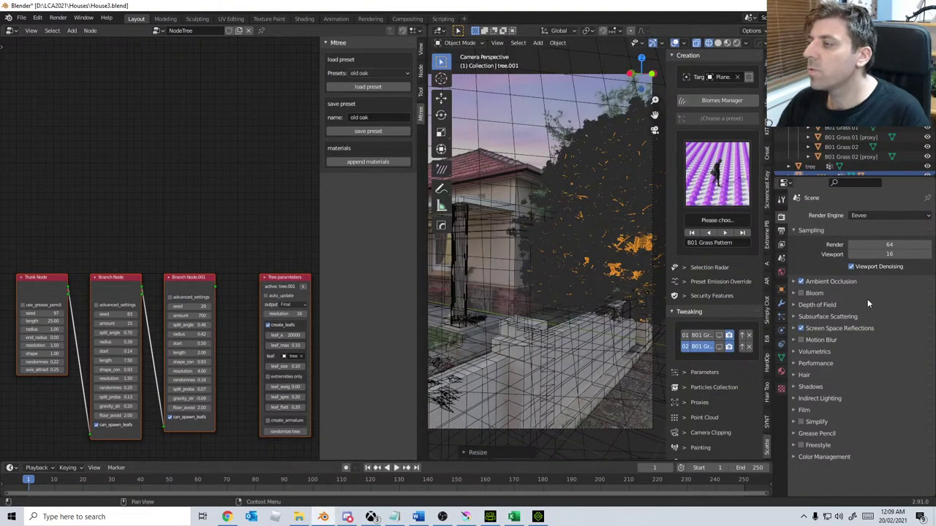
{"action": "left_click", "coordinate": [781, 356]}
Step: Select the tree and bring up its particle system settings
{"action": "left_click", "coordinate": [781, 343]}
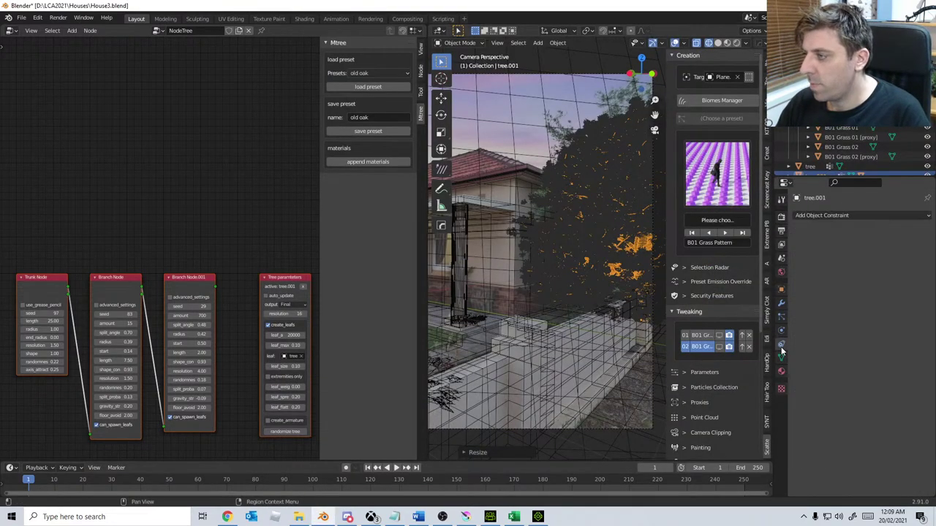
{"action": "left_click", "coordinate": [781, 330]}
{"action": "left_click", "coordinate": [781, 316]}
{"action": "left_click", "coordinate": [781, 303]}
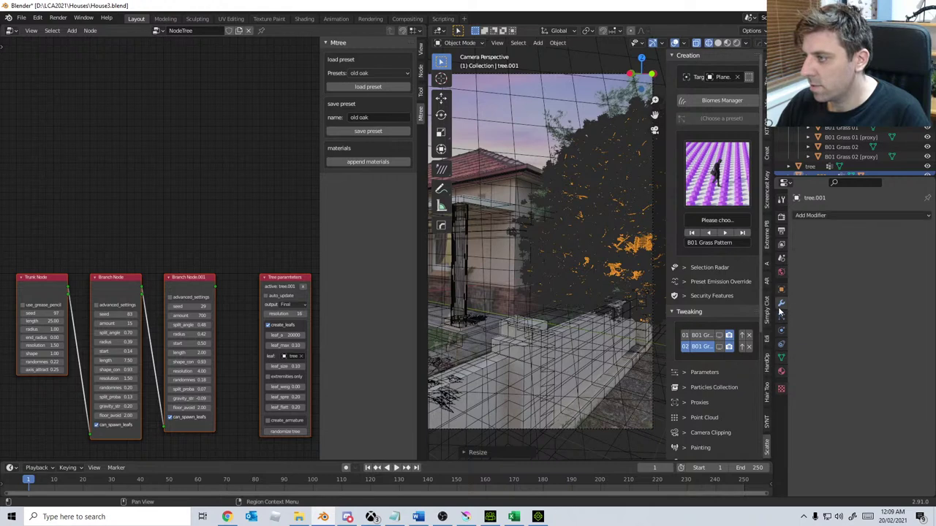
{"action": "left_click", "coordinate": [640, 244]}
{"action": "left_click", "coordinate": [640, 245]}
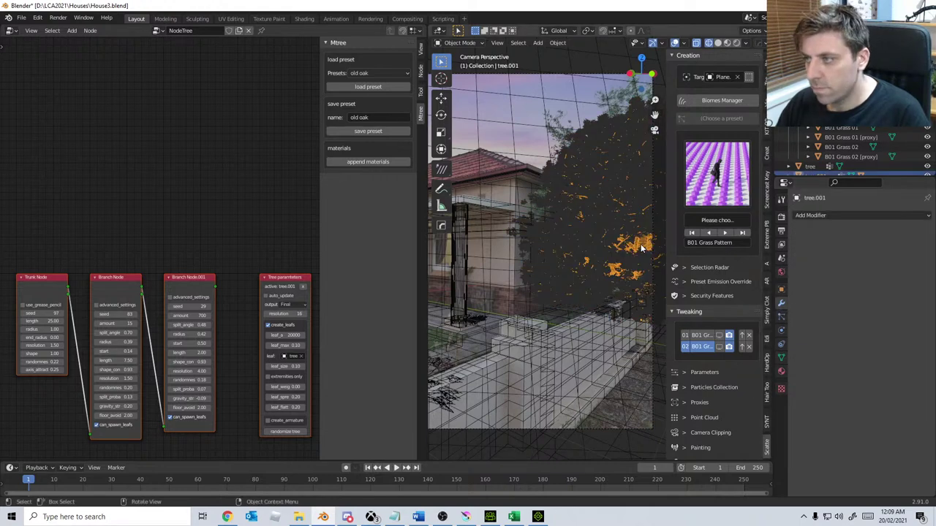
{"action": "left_click", "coordinate": [780, 330]}
{"action": "left_click", "coordinate": [781, 316]}
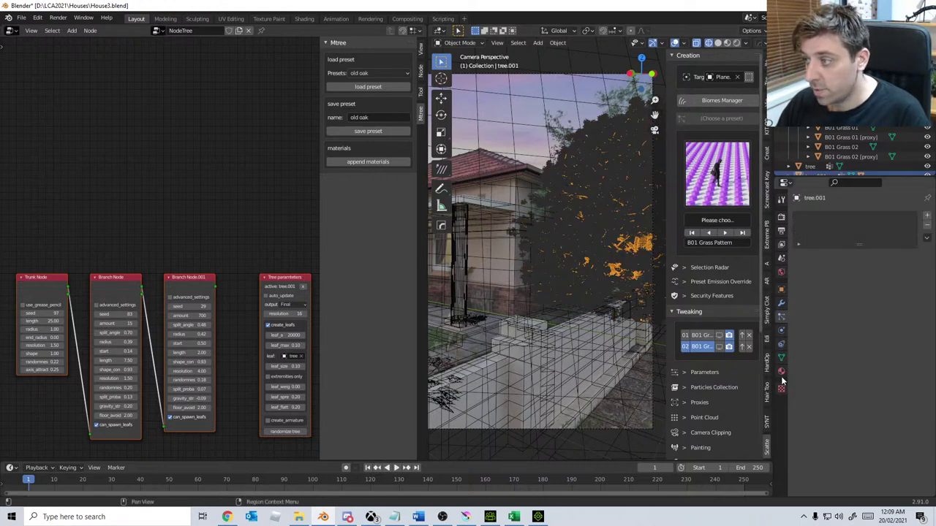
{"action": "scroll", "coordinate": [789, 167], "scroll_direction": "down", "scroll_amount": 1}
Step: Reduce the tree.001 leafs Hair Length to 2, 1, then 0.5 m and save
{"action": "left_click", "coordinate": [789, 167]}
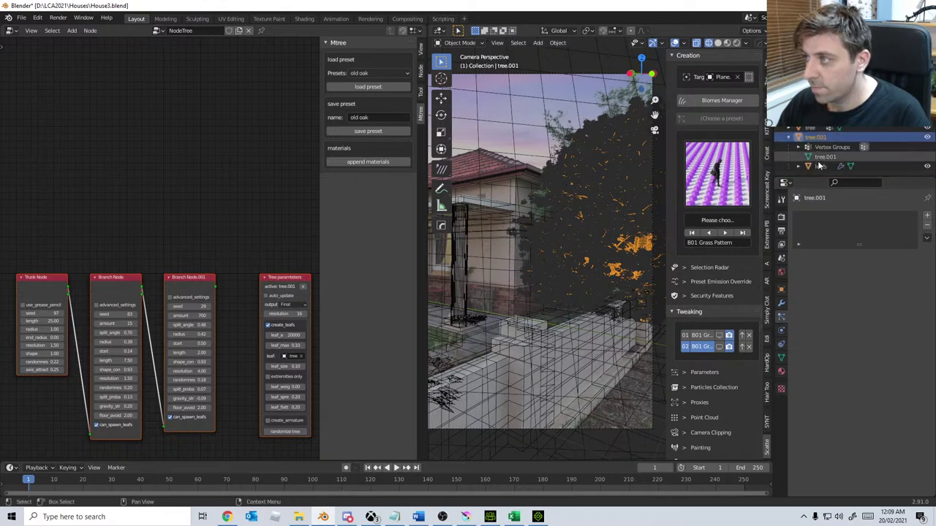
{"action": "left_click", "coordinate": [813, 169]}
{"action": "left_click", "coordinate": [870, 333]}
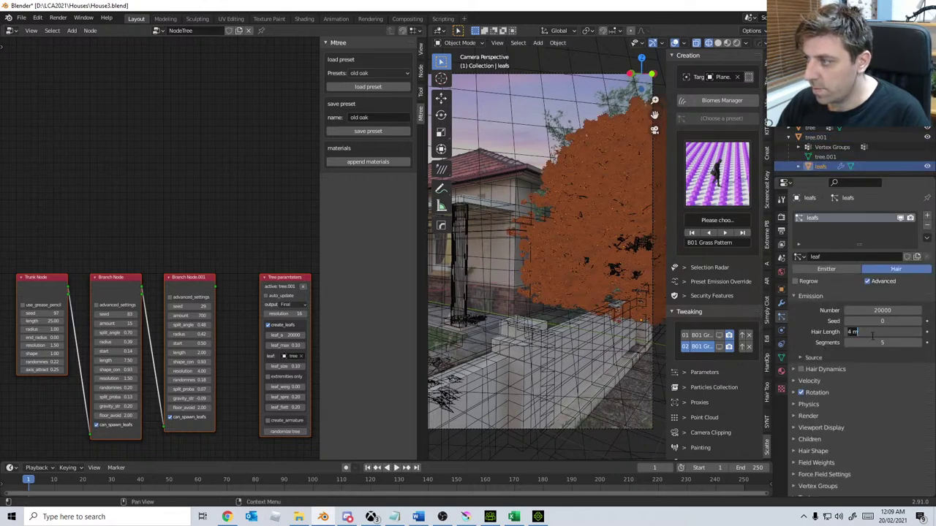
{"action": "type", "text": "2"}
{"action": "key", "text": "Return"}
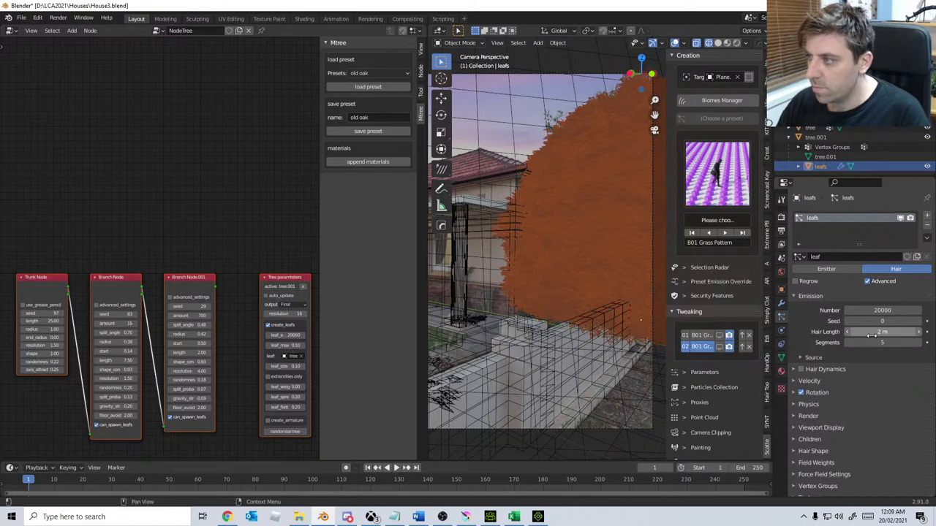
{"action": "left_click", "coordinate": [870, 333]}
{"action": "type", "text": "1"}
{"action": "key", "text": "Return"}
{"action": "left_click", "coordinate": [870, 332]}
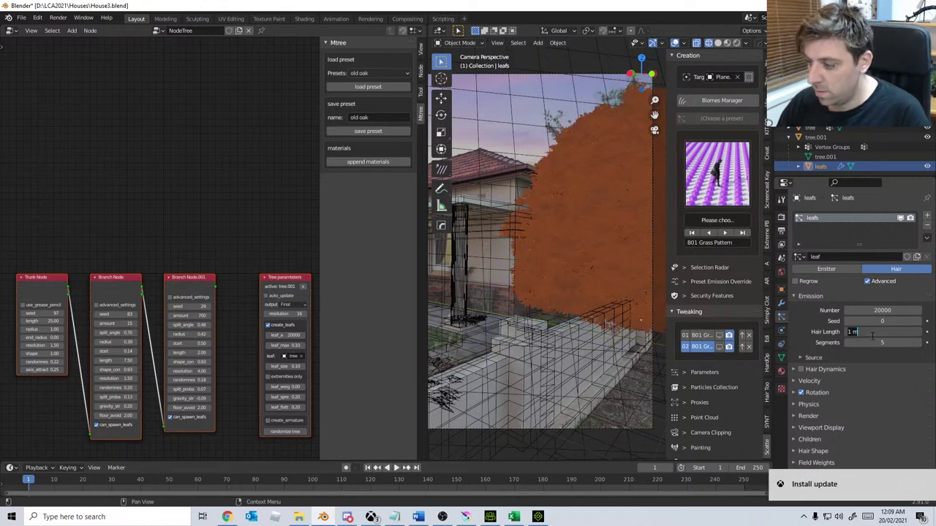
{"action": "type", "text": ".5"}
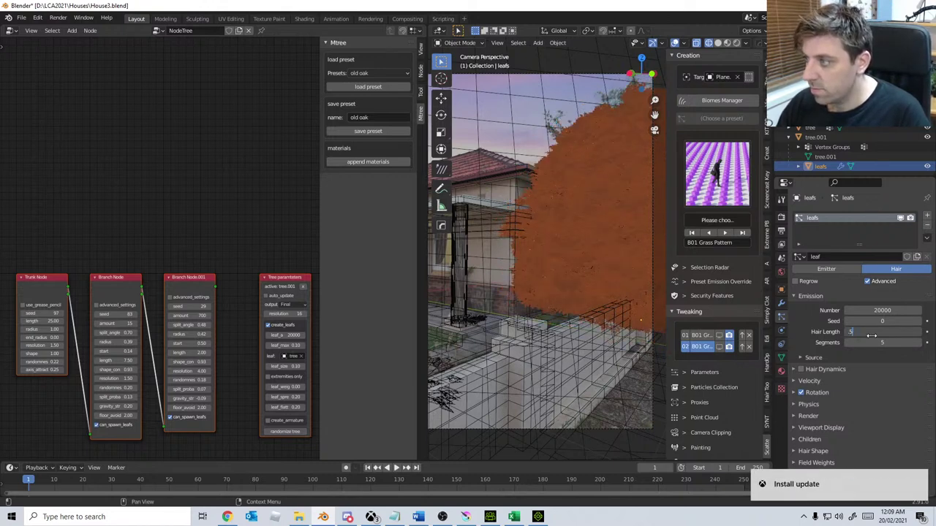
{"action": "key", "text": "Return"}
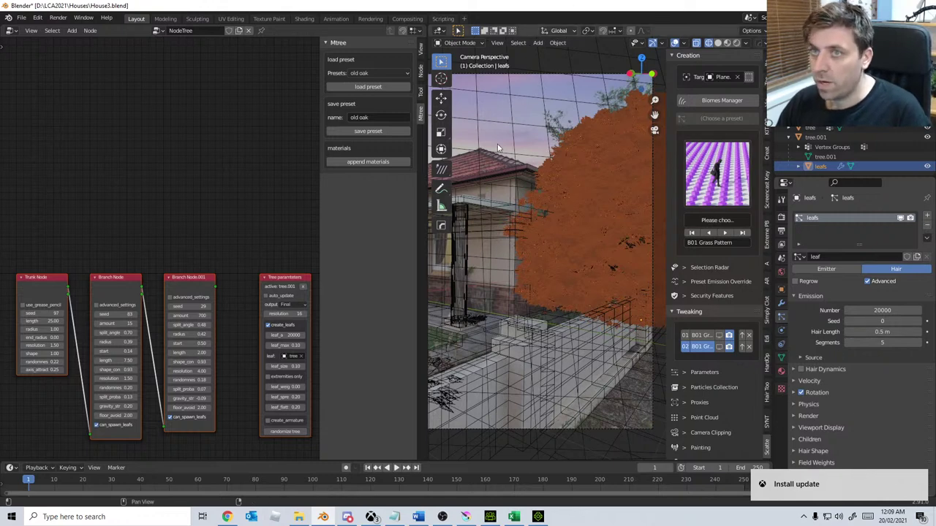
{"action": "key", "text": "ctrl+s"}
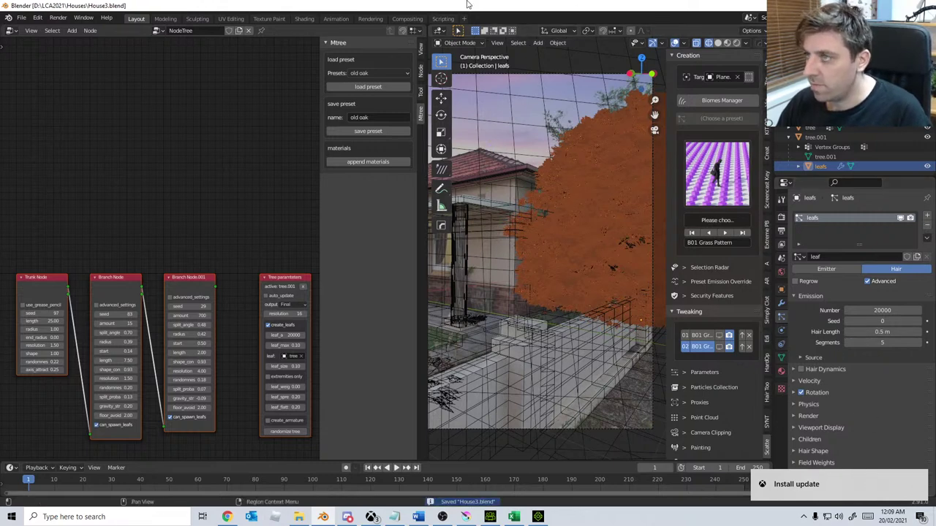
Step: Make the Blender window fullscreen via F3 search, then set Hair Length to 0.1 m
{"action": "key", "text": "F3"}
{"action": "type", "text": "full"}
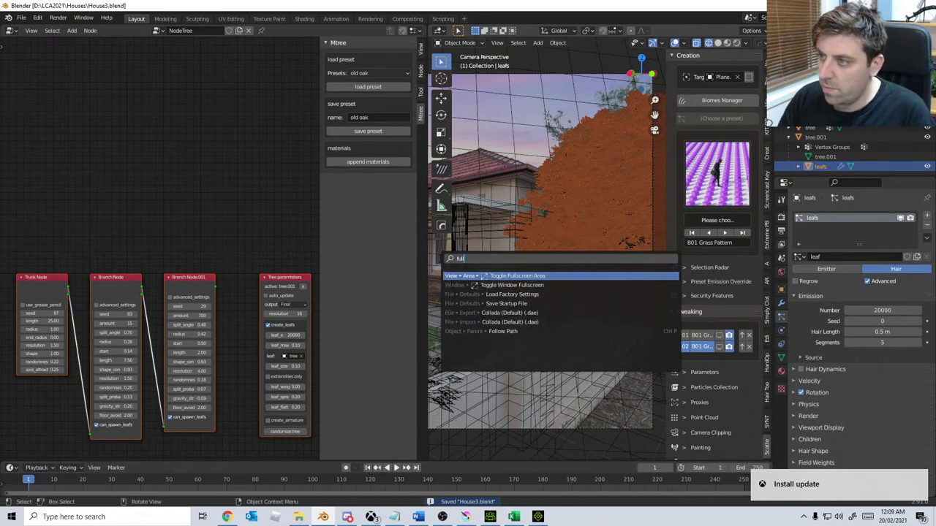
{"action": "key", "text": "Down"}
{"action": "key", "text": "Return"}
{"action": "scroll", "coordinate": [518, 276], "scroll_direction": "up", "scroll_amount": 3}
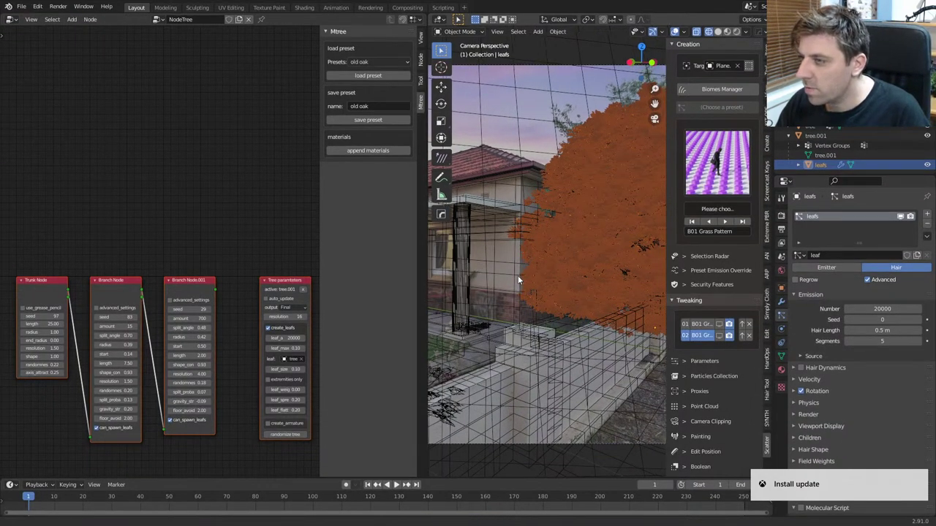
{"action": "left_click", "coordinate": [872, 330]}
{"action": "type", "text": "0.1"}
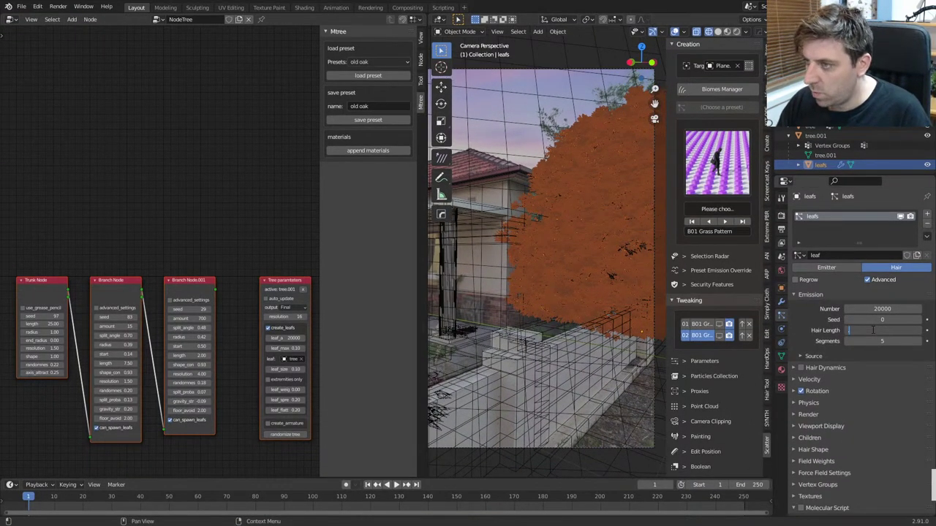
{"action": "key", "text": "Return"}
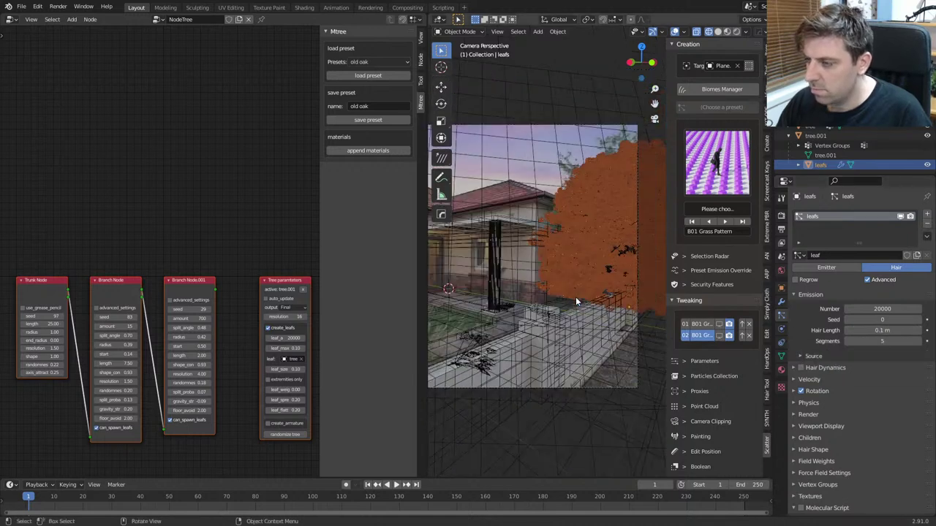
{"action": "middle_click_drag", "start_coordinate": [575, 296], "coordinate": [636, 414]}
Step: Apply the small tree's scale, then return to the camera view in solid shading
{"action": "left_click", "coordinate": [637, 415]}
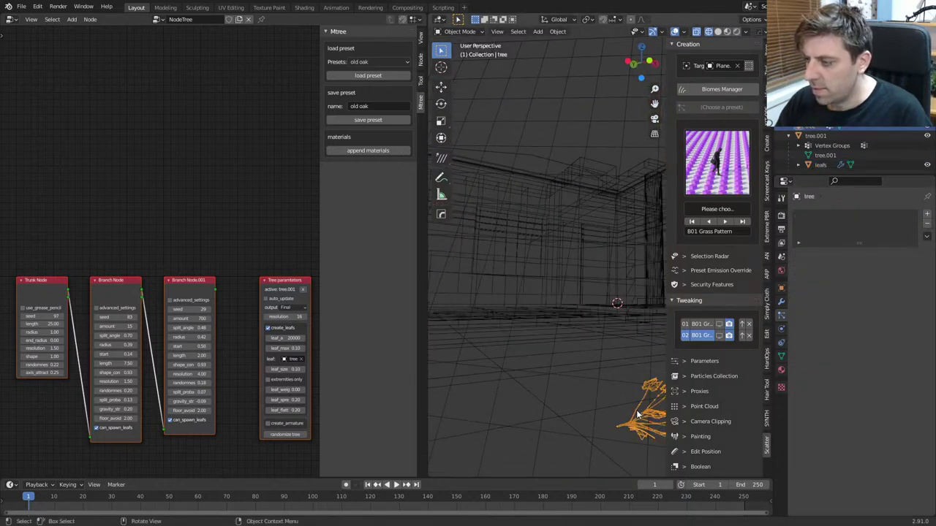
{"action": "key", "text": "s"}
{"action": "left_click", "coordinate": [637, 414]}
{"action": "key", "text": "ctrl+a"}
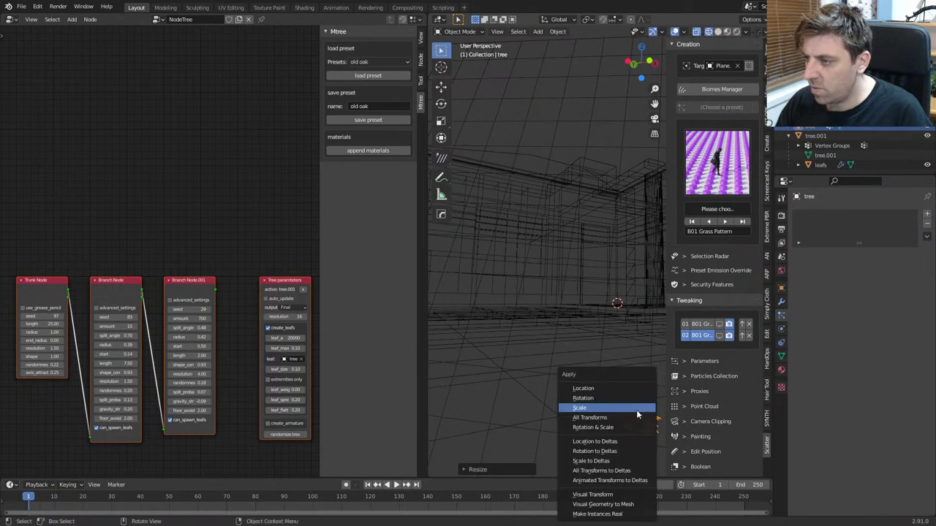
{"action": "left_click", "coordinate": [636, 411]}
{"action": "key", "text": "KP_0"}
{"action": "scroll", "coordinate": [587, 297], "scroll_direction": "up", "scroll_amount": 3}
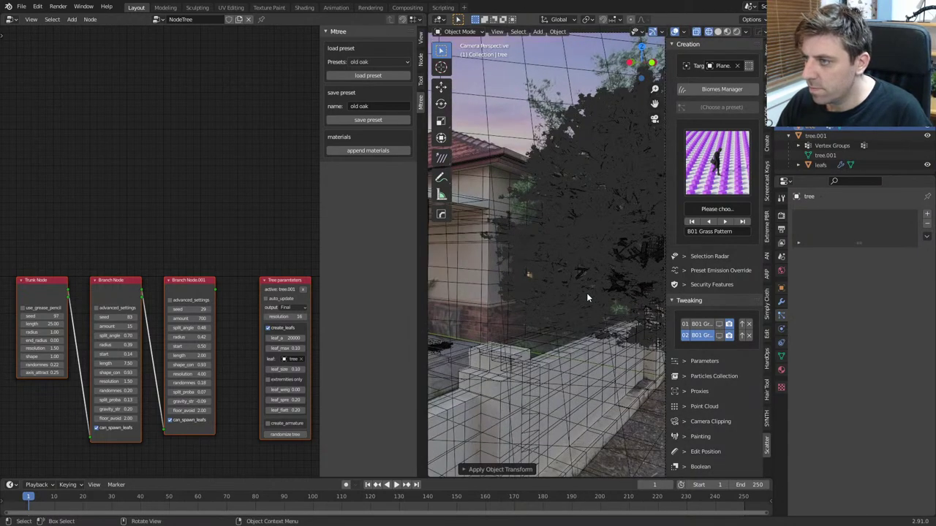
{"action": "key", "text": "z"}
{"action": "left_click", "coordinate": [634, 293]}
Step: Add the Mtree materials to tree.001, briefly adding and removing a particle system
{"action": "left_click", "coordinate": [647, 253]}
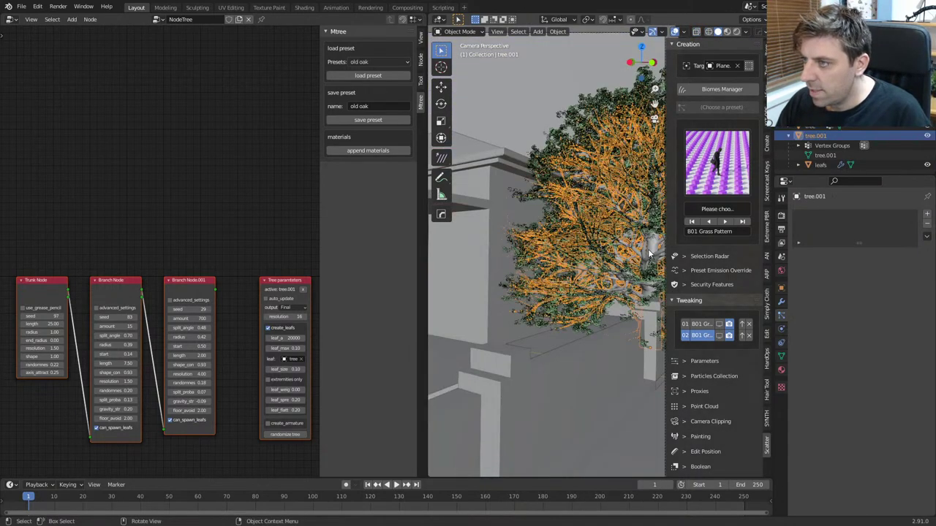
{"action": "left_click", "coordinate": [359, 150]}
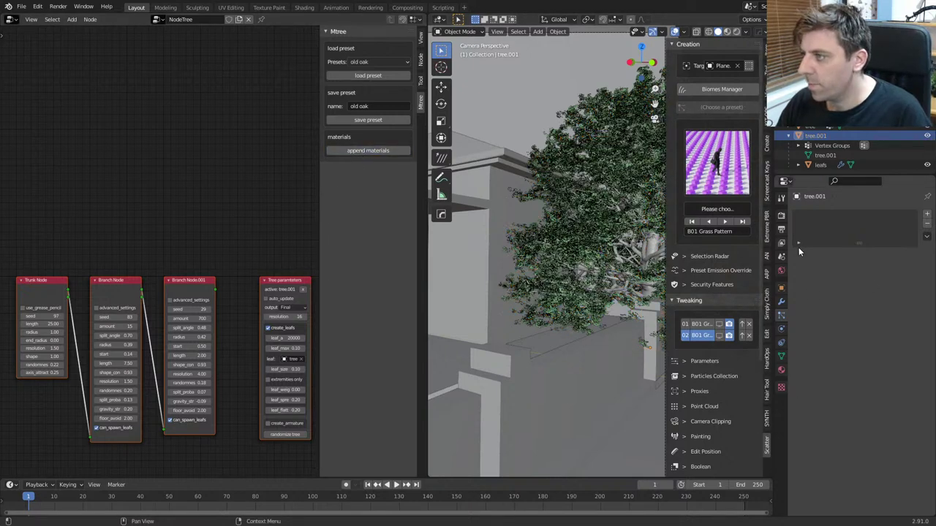
{"action": "left_click", "coordinate": [927, 213]}
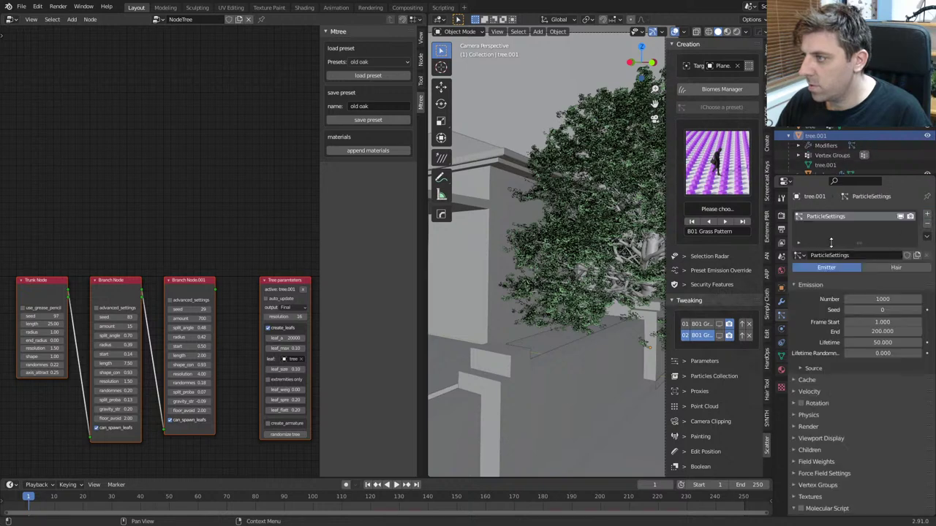
{"action": "left_click", "coordinate": [927, 225]}
Step: Assign the 'oak' material to tree.001 and render the camera view
{"action": "left_click", "coordinate": [780, 388]}
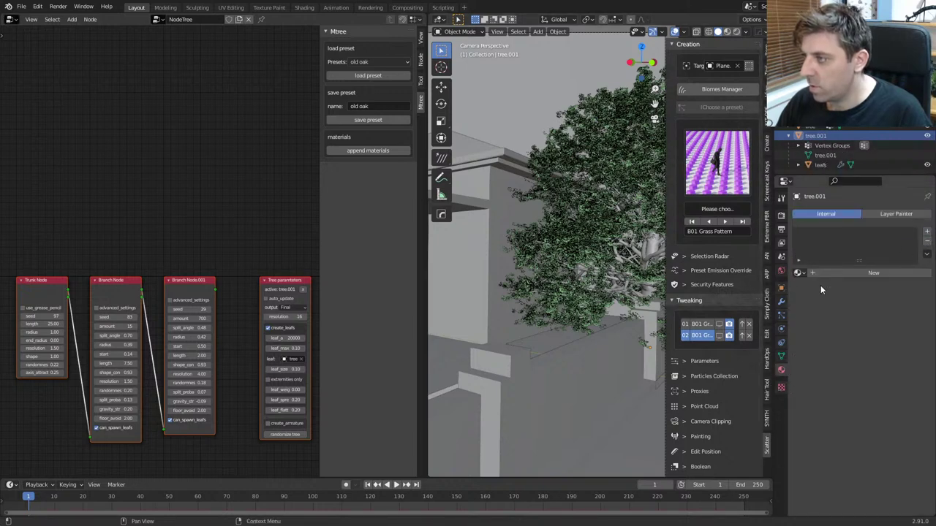
{"action": "left_click", "coordinate": [798, 272]}
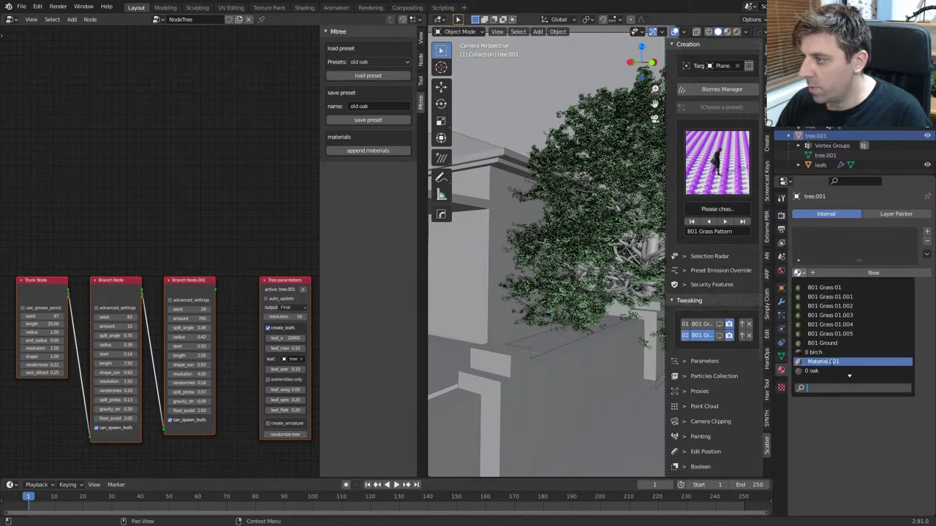
{"action": "left_click", "coordinate": [811, 371]}
{"action": "middle_click_drag", "start_coordinate": [512, 314], "coordinate": [530, 303]}
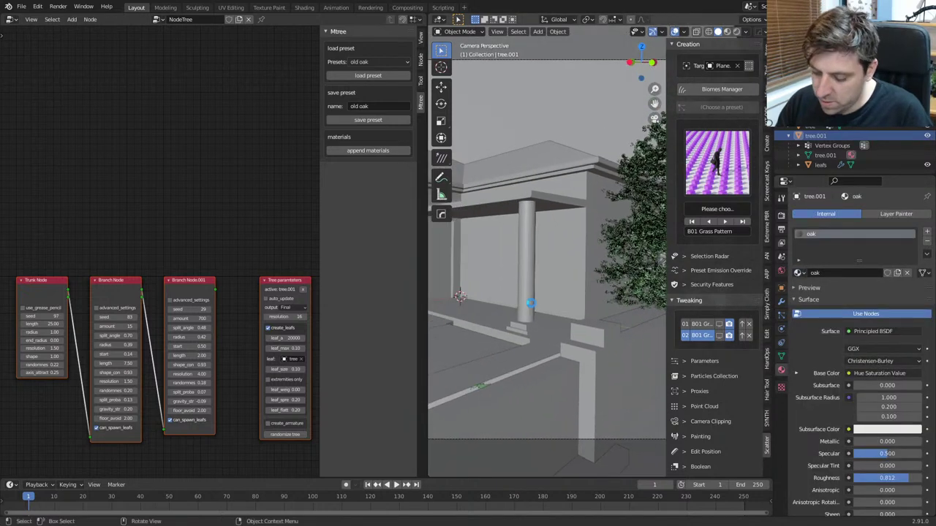
{"action": "key", "text": "F12"}
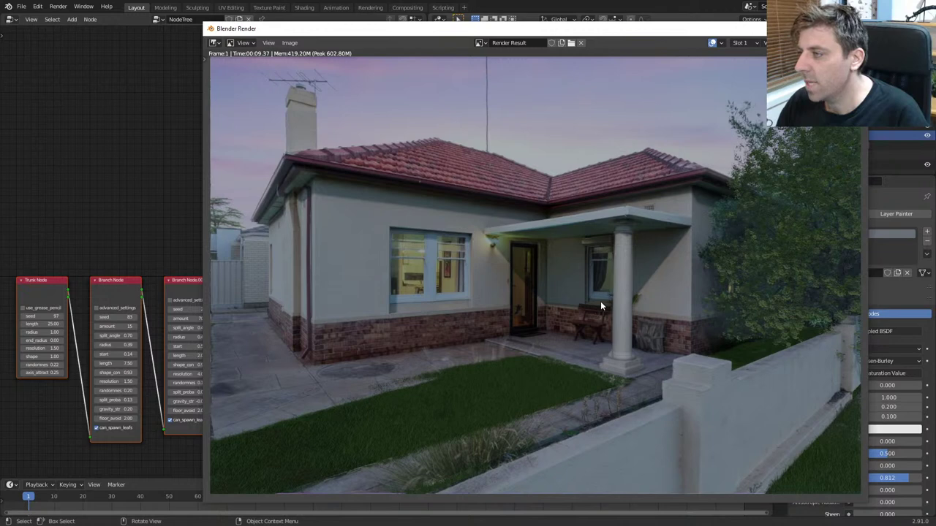
Step: Pan and zoom around the render to inspect the house and front door, then close it
{"action": "middle_click_drag", "start_coordinate": [537, 348], "coordinate": [558, 329]}
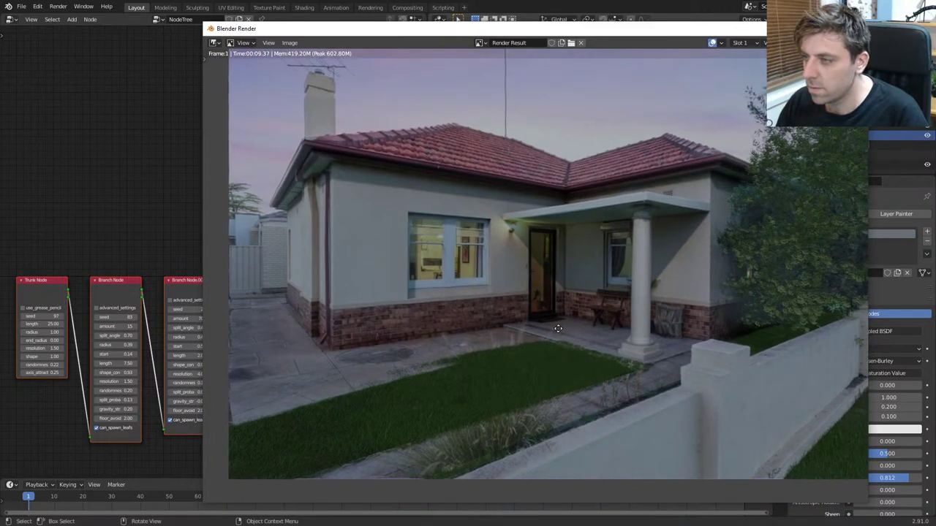
{"action": "scroll", "coordinate": [488, 358], "scroll_direction": "up", "scroll_amount": 6}
{"action": "middle_click_drag", "start_coordinate": [406, 362], "coordinate": [673, 288]}
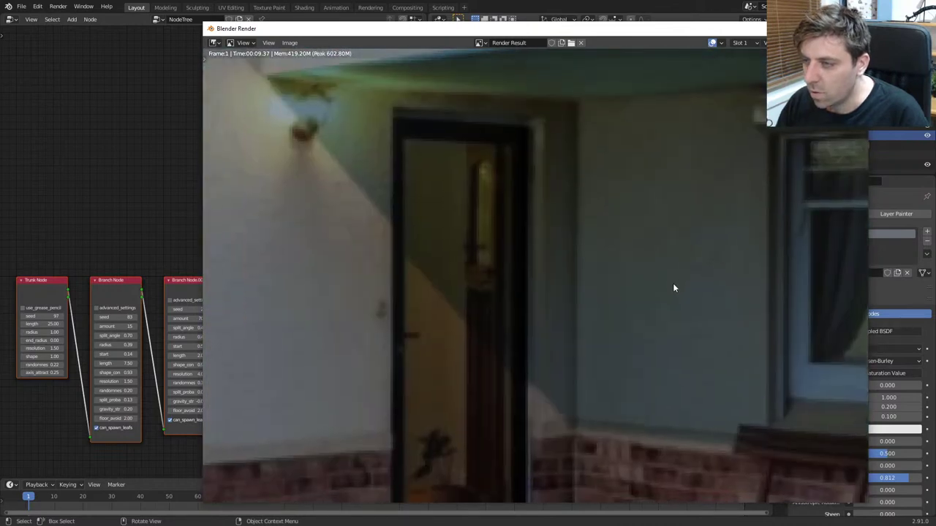
{"action": "scroll", "coordinate": [475, 371], "scroll_direction": "down", "scroll_amount": 6}
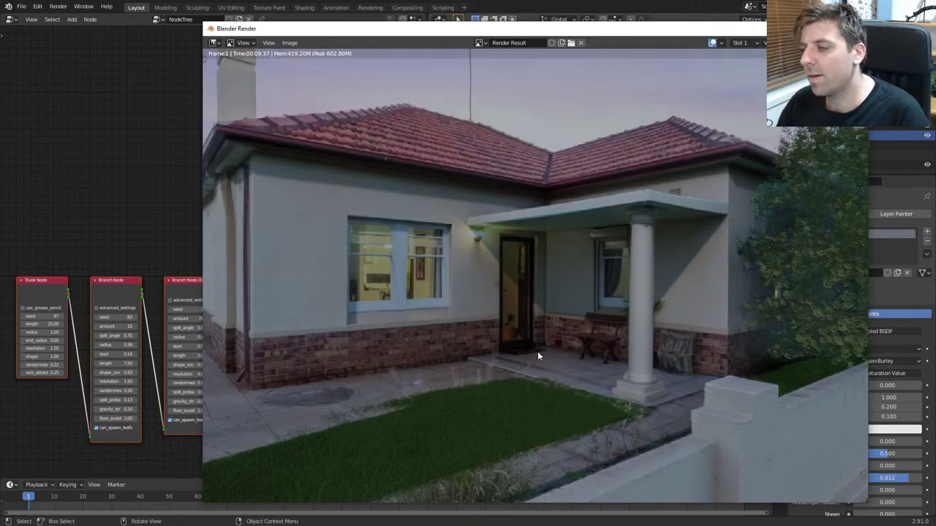
{"action": "scroll", "coordinate": [512, 297], "scroll_direction": "down", "scroll_amount": 1}
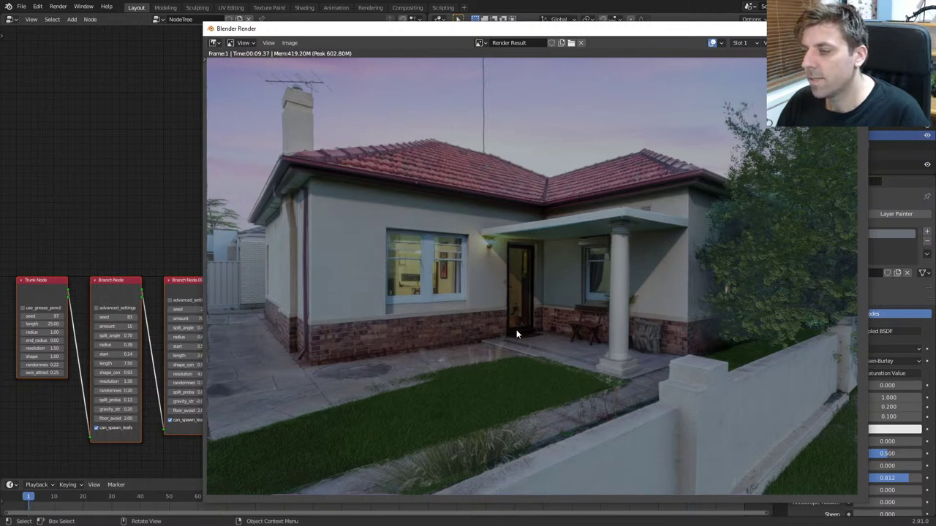
{"action": "scroll", "coordinate": [517, 322], "scroll_direction": "down", "scroll_amount": 2}
{"action": "middle_click_drag", "start_coordinate": [524, 314], "coordinate": [441, 283]}
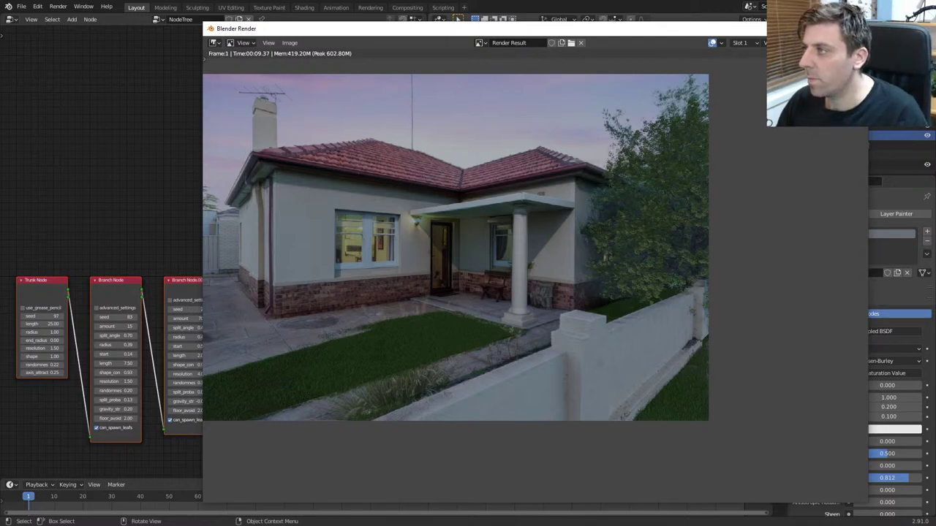
{"action": "key", "text": "Escape"}
Step: Set the output resolution to 1920 x 1080
{"action": "left_click", "coordinate": [781, 213]}
{"action": "left_click", "coordinate": [780, 228]}
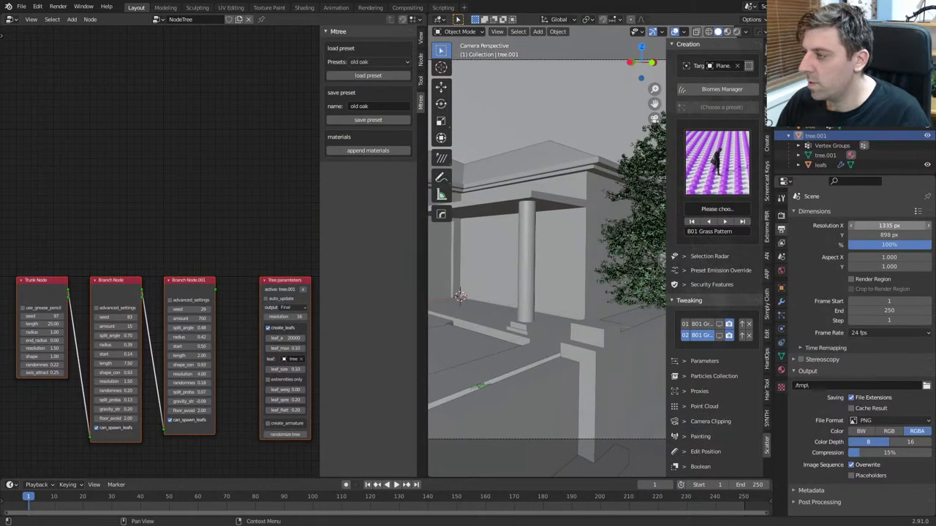
{"action": "left_click", "coordinate": [888, 226]}
{"action": "type", "text": "1920"}
{"action": "key", "text": "Tab"}
{"action": "type", "text": "1080"}
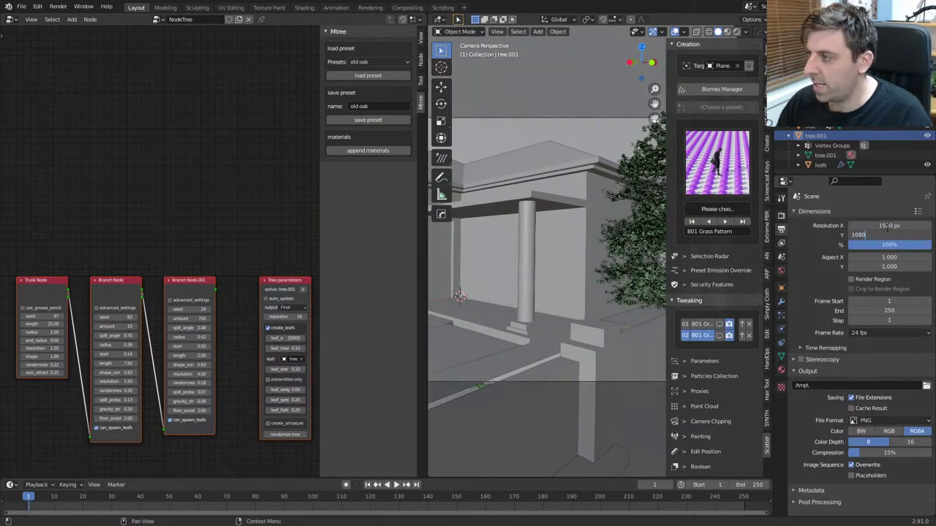
{"action": "key", "text": "Return"}
Step: Close the node editor so the viewport fills the width, in Material Preview shading
{"action": "middle_click_drag", "start_coordinate": [526, 387], "coordinate": [577, 360]}
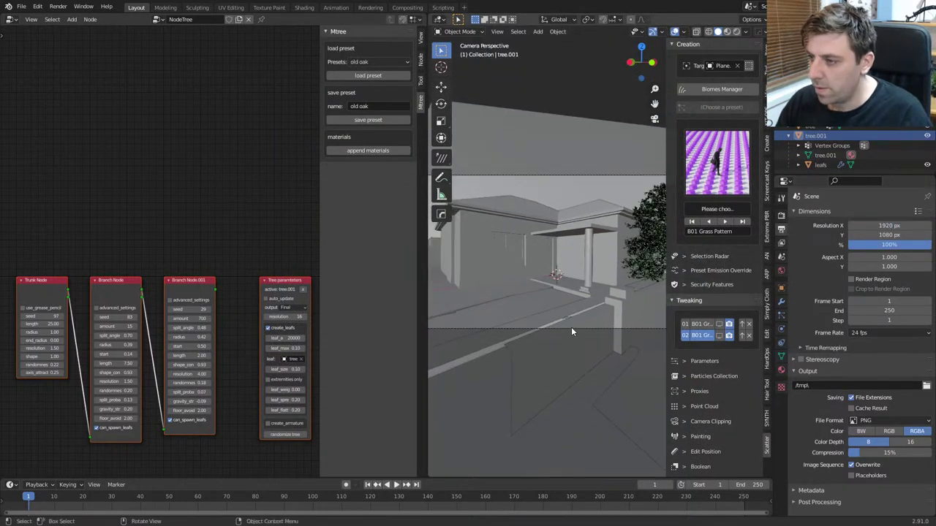
{"action": "left_click", "coordinate": [572, 328]}
{"action": "scroll", "coordinate": [589, 334], "scroll_direction": "down", "scroll_amount": 2}
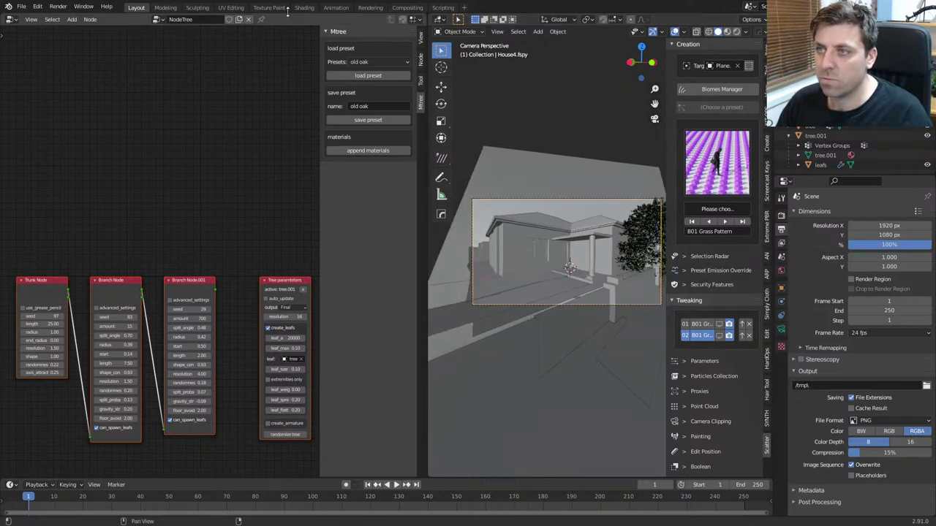
{"action": "left_click_drag", "start_coordinate": [430, 15], "coordinate": [219, 219]}
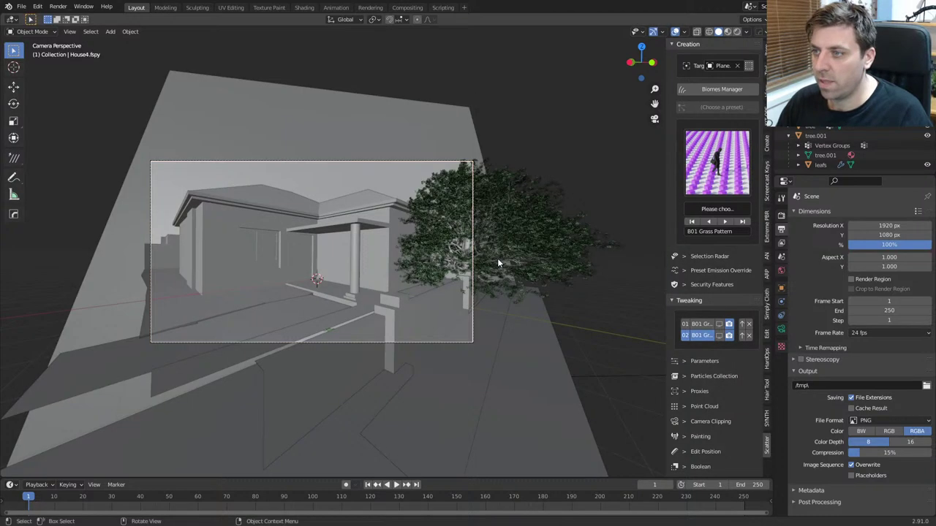
{"action": "left_click", "coordinate": [727, 31]}
{"action": "middle_click_drag", "start_coordinate": [446, 306], "coordinate": [517, 347], "text": "shift"}
{"action": "scroll", "coordinate": [527, 361], "scroll_direction": "up", "scroll_amount": 2}
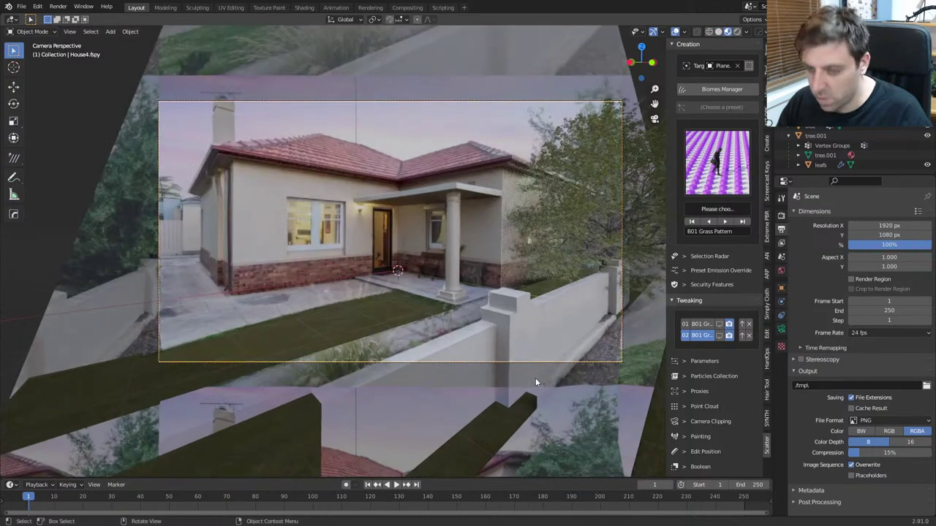
Step: Dolly the camera along Z, move it to reframe the house, and render
{"action": "key", "text": "g"}
{"action": "key", "text": "z"}
{"action": "key", "text": "z"}
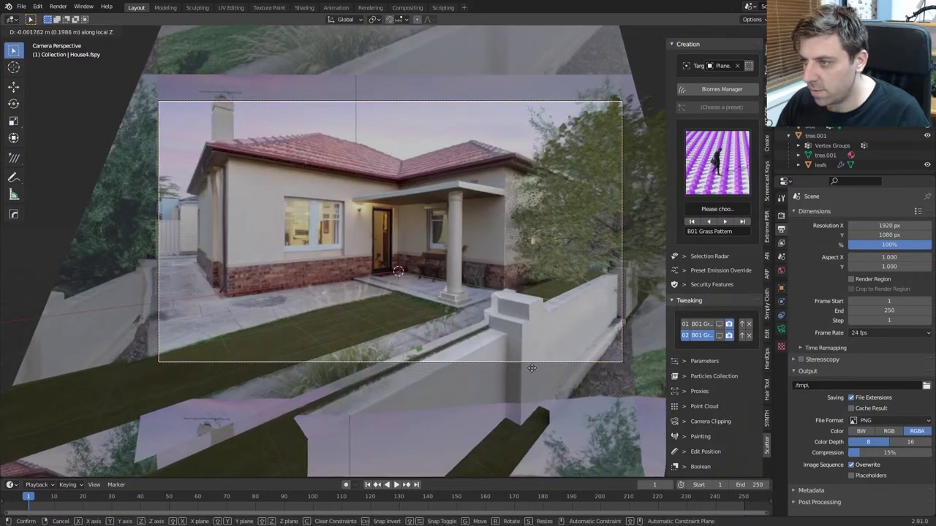
{"action": "left_click", "coordinate": [532, 370]}
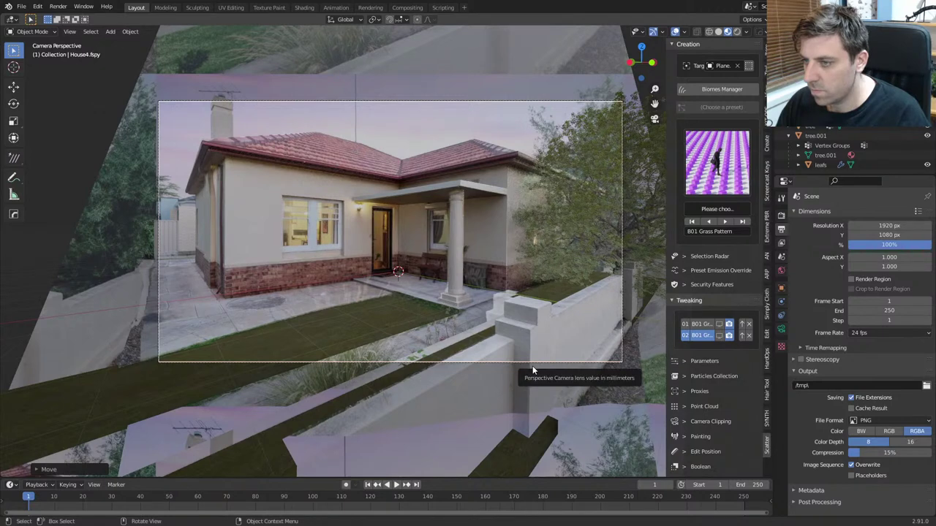
{"action": "left_click", "coordinate": [465, 362]}
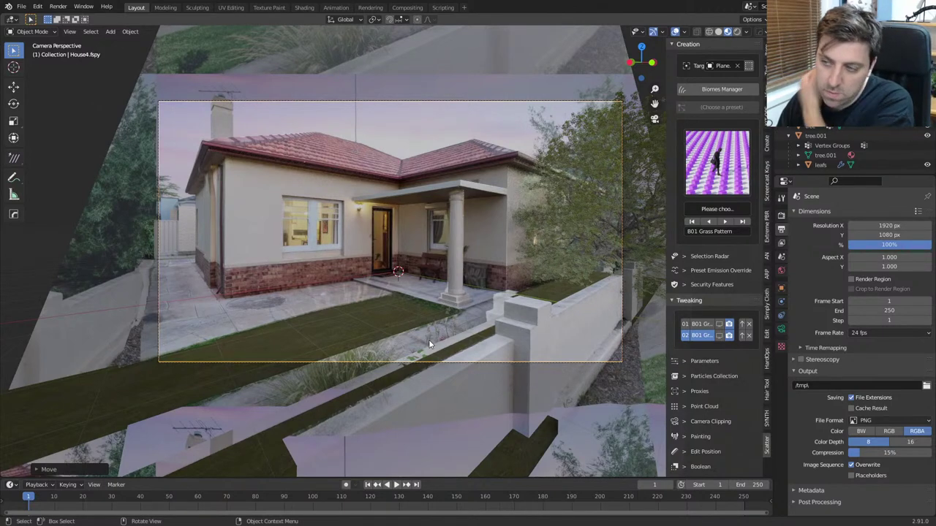
{"action": "key", "text": "g"}
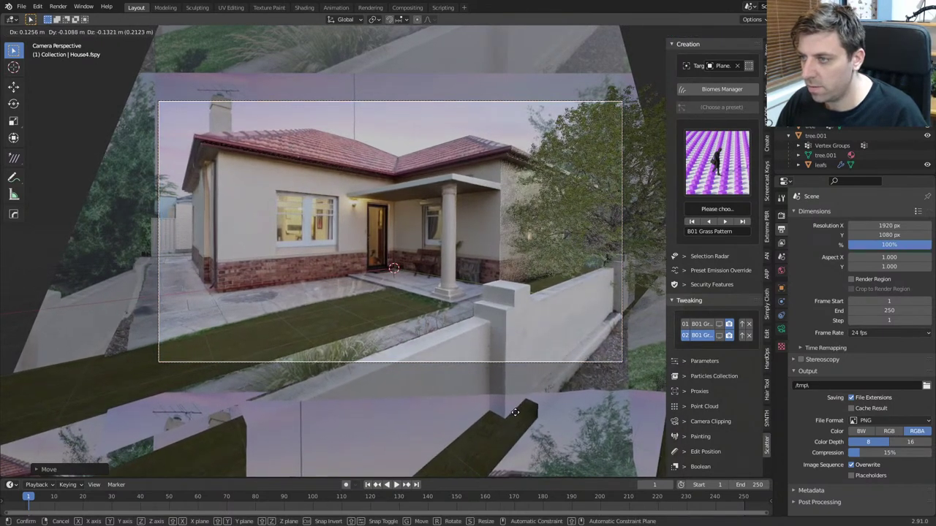
{"action": "left_click", "coordinate": [500, 396]}
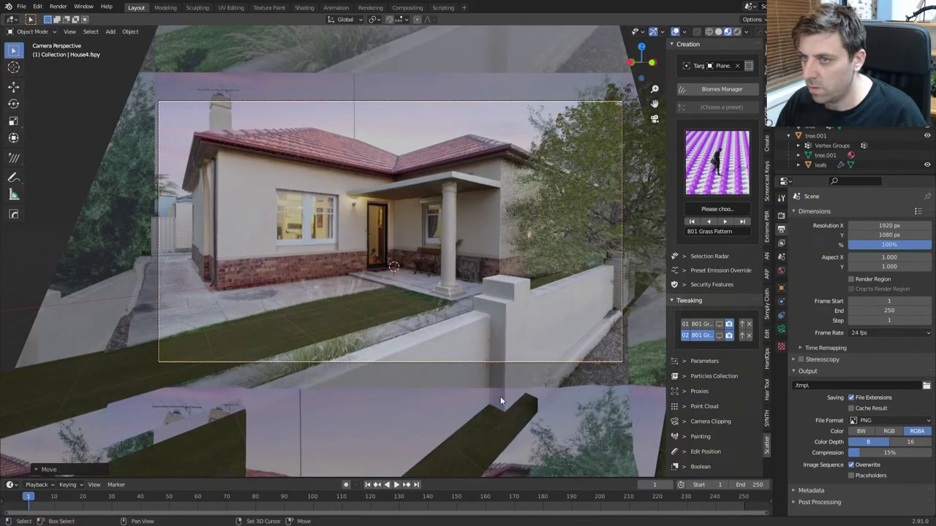
{"action": "key", "text": "F12"}
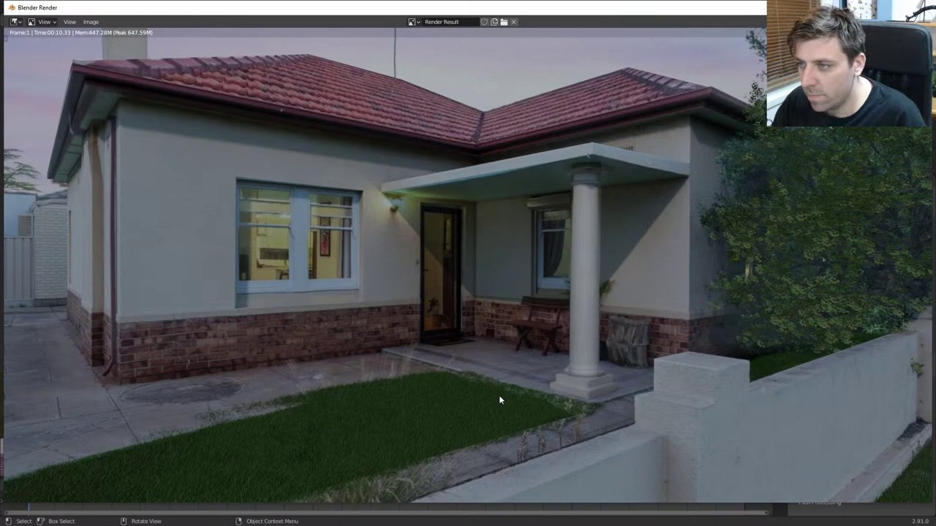
Step: Zoom out of the render, save House3.blend, close the render window and save again
{"action": "scroll", "coordinate": [484, 352], "scroll_direction": "down", "scroll_amount": 2}
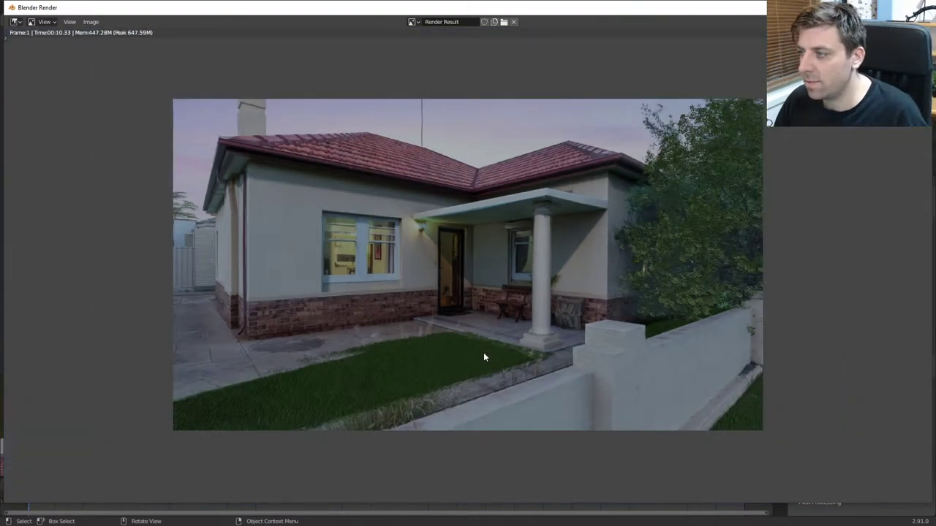
{"action": "key", "text": "ctrl+s"}
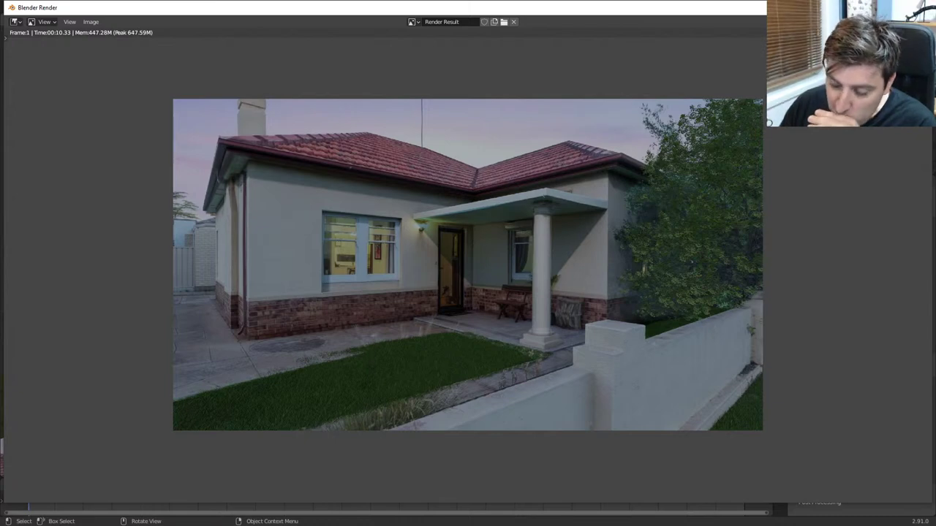
{"action": "key", "text": "Escape"}
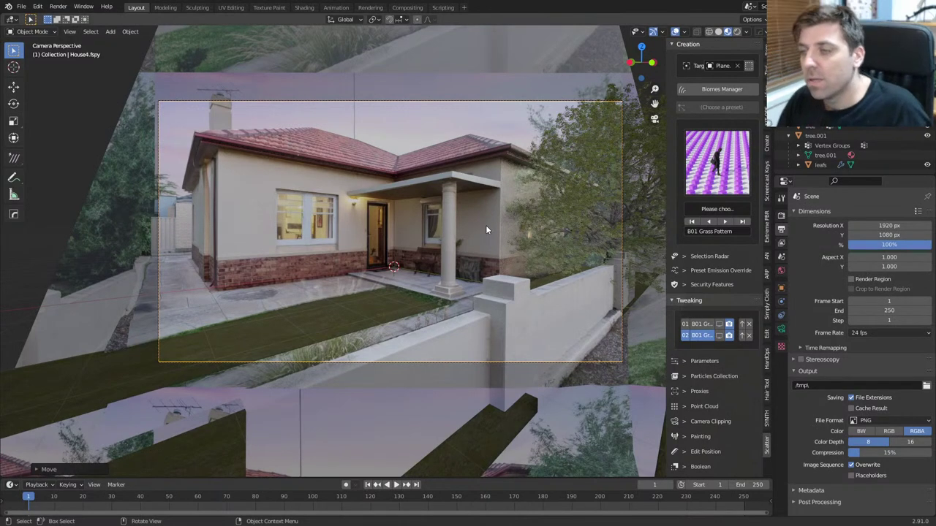
{"action": "key", "text": "ctrl+s"}
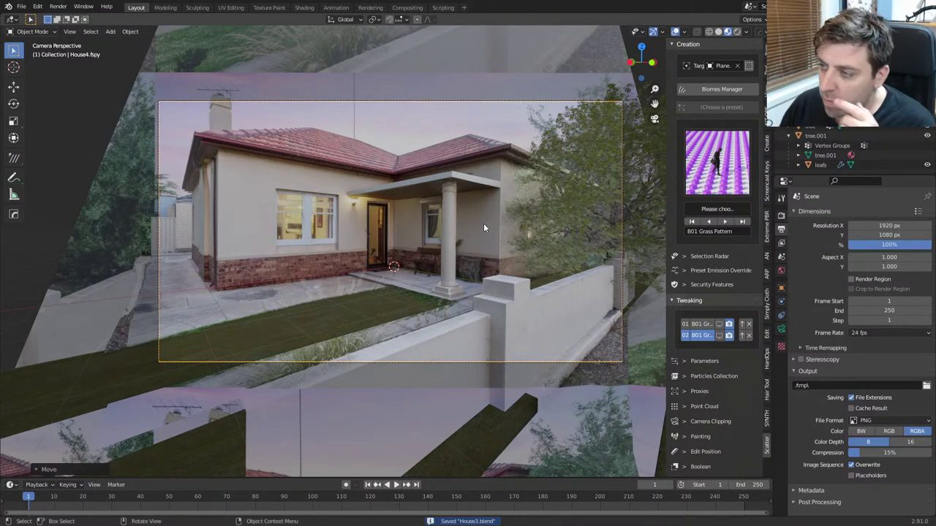
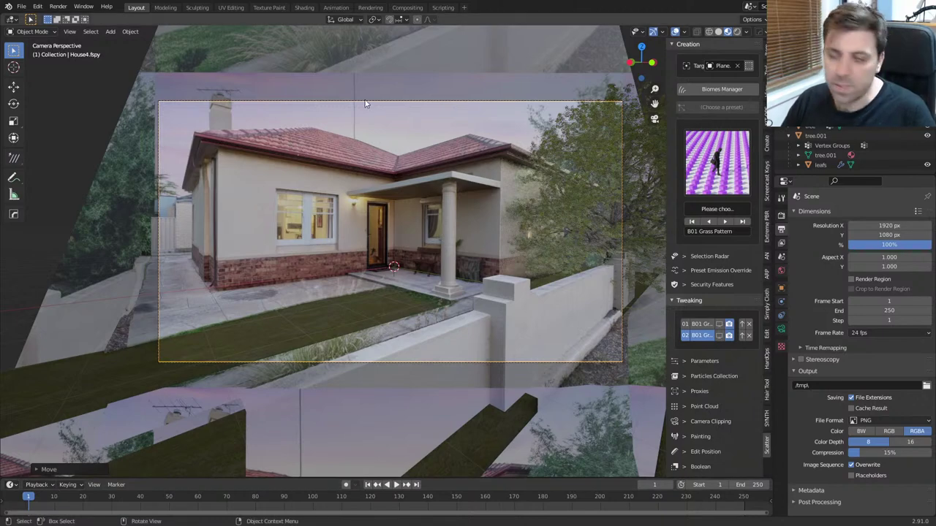
Step: Render the house scene from the camera and close the finished render
{"action": "key", "text": "F12"}
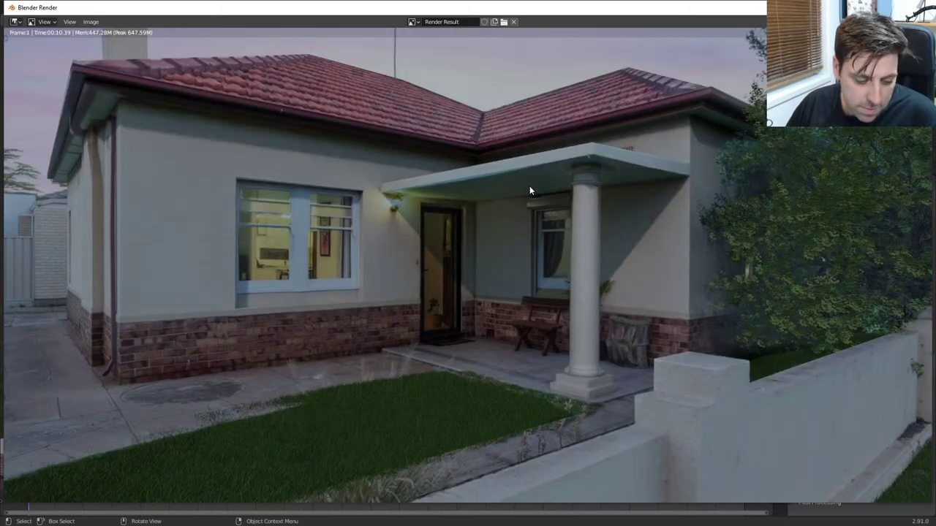
{"action": "scroll", "coordinate": [391, 293], "scroll_direction": "down", "scroll_amount": 2}
{"action": "scroll", "coordinate": [358, 328], "scroll_direction": "up", "scroll_amount": 1}
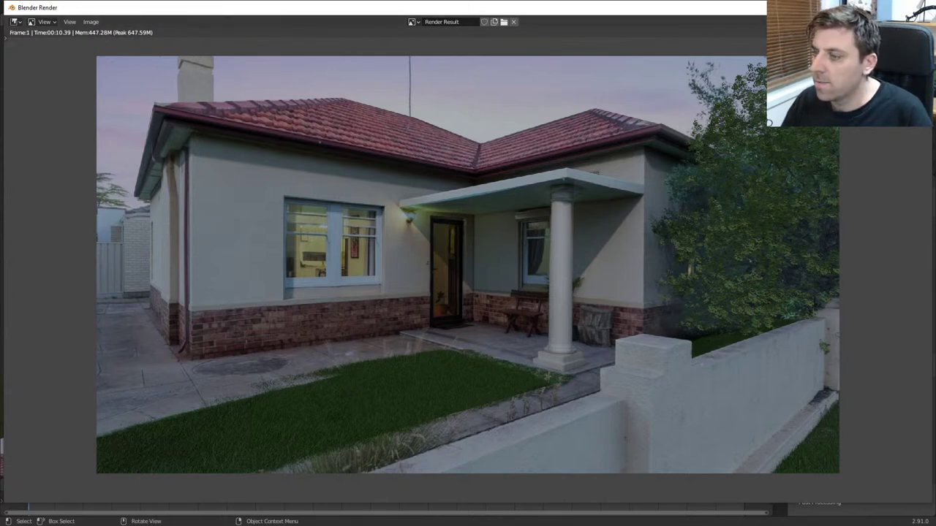
{"action": "key", "text": "Escape"}
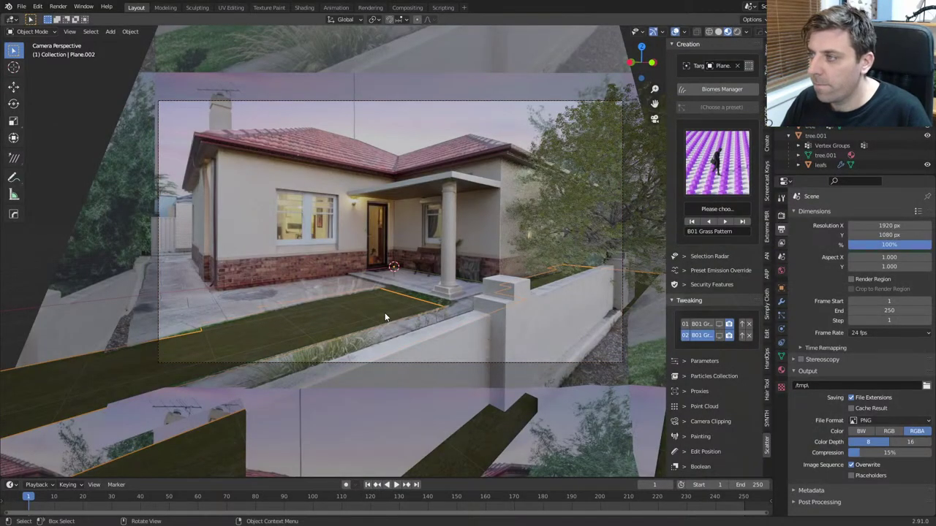
Step: Re-render the camera view, then launch Windows Calculator
{"action": "left_click", "coordinate": [748, 324]}
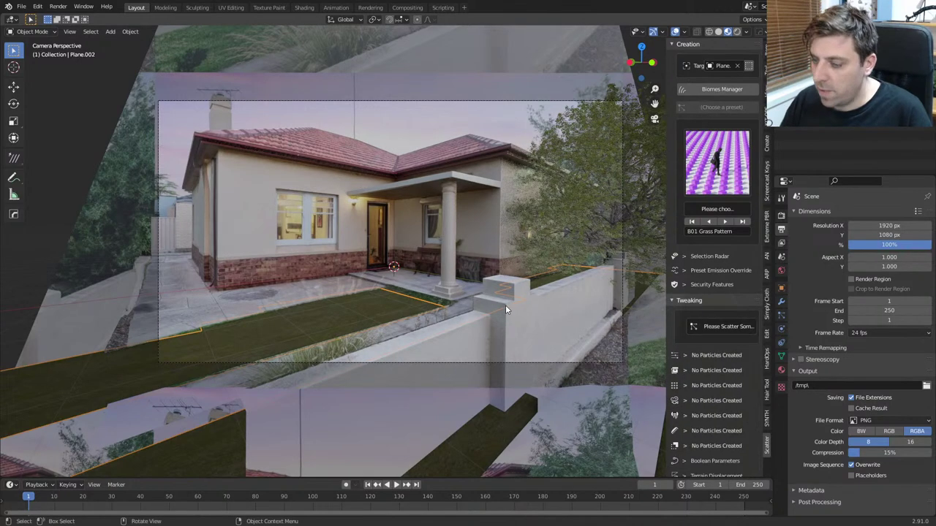
{"action": "key", "text": "F12"}
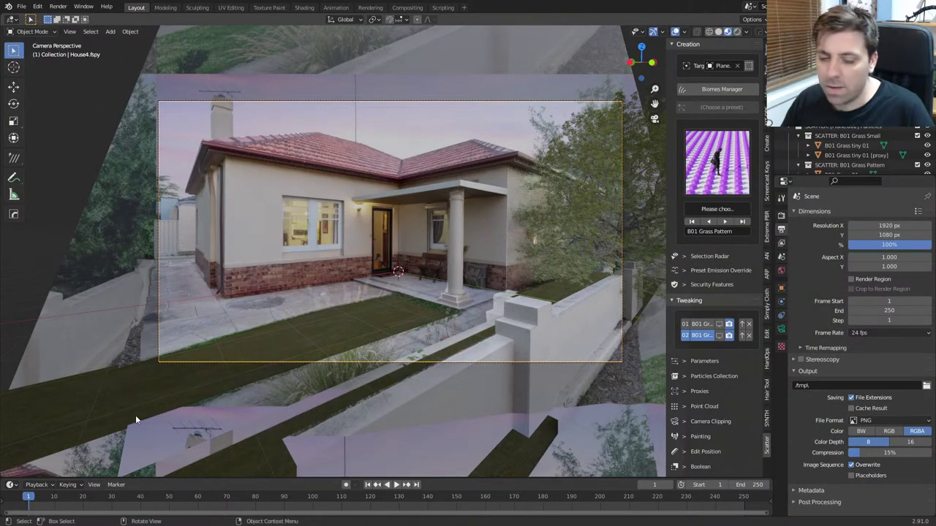
{"action": "key", "text": "XF86Calculator"}
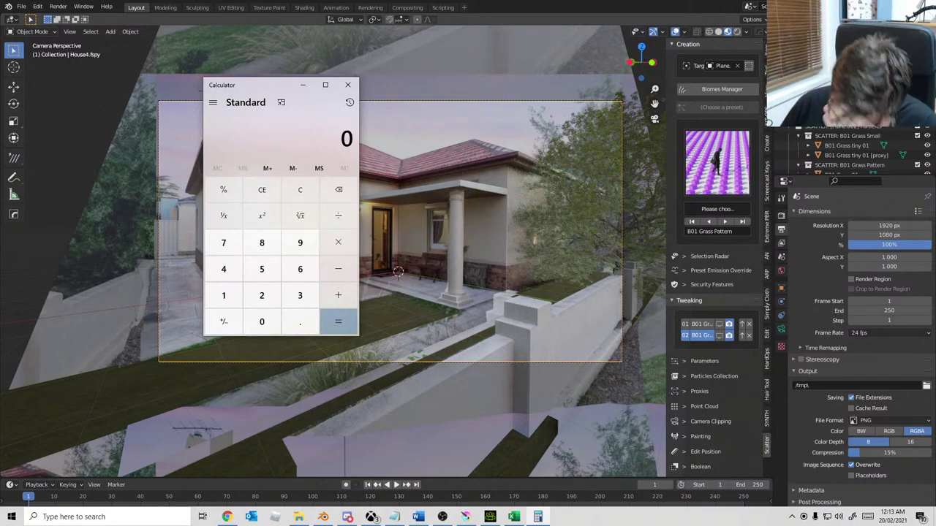
Step: Calculate 4 × 60 × 30 to get 7,200
{"action": "key", "text": "4"}
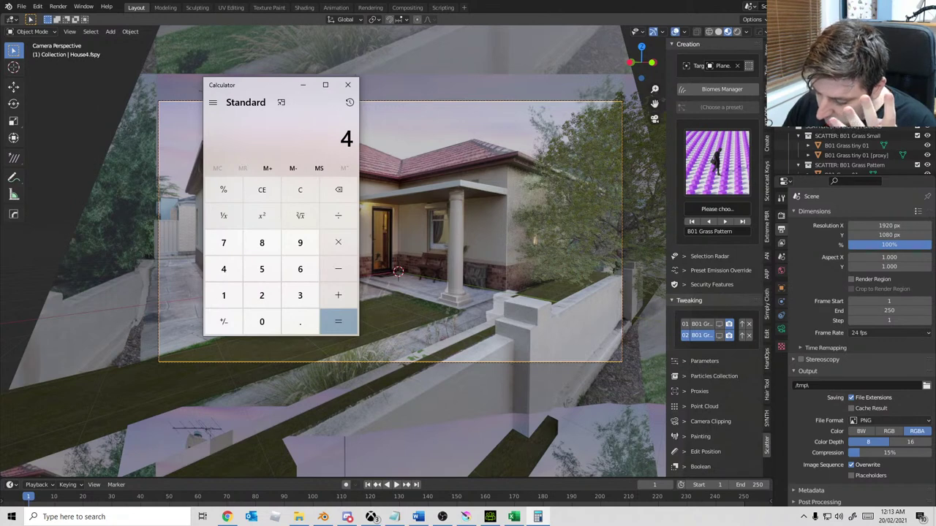
{"action": "type", "text": "60"}
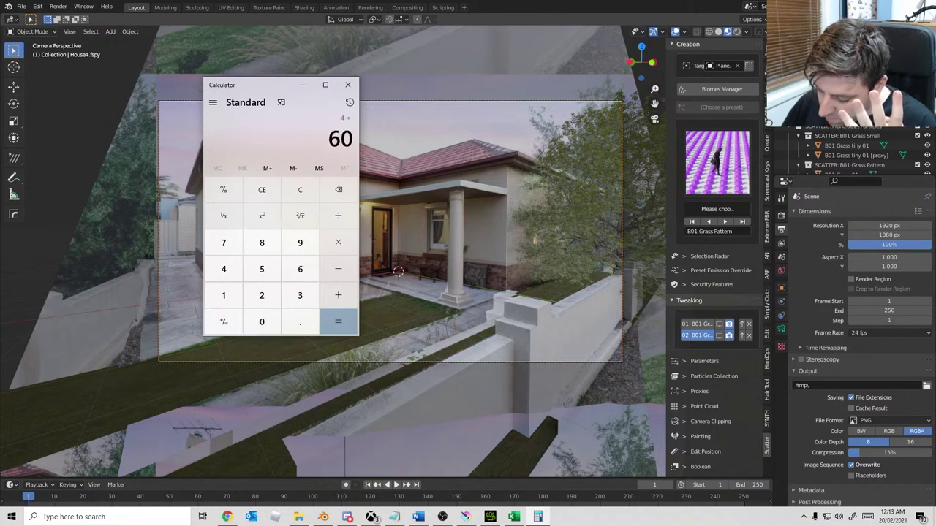
{"action": "key", "text": "asterisk"}
{"action": "type", "text": "30"}
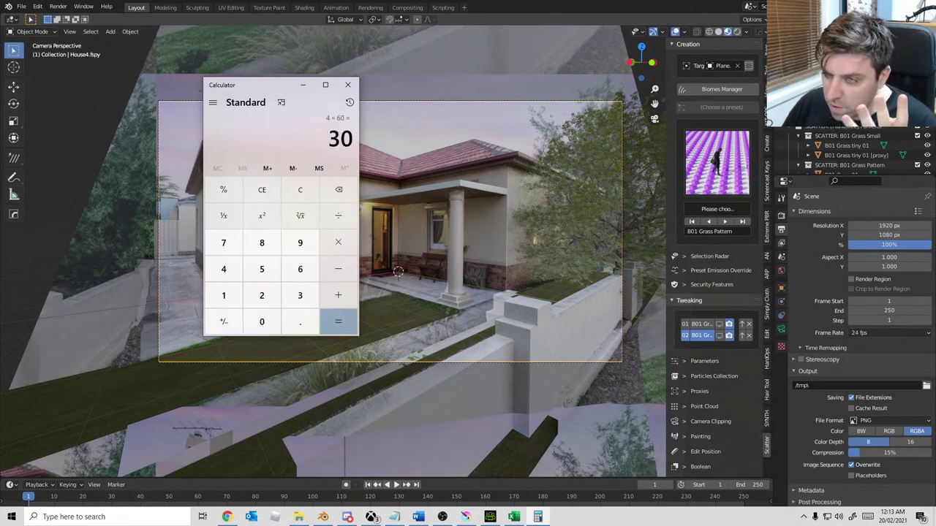
{"action": "key", "text": "Return"}
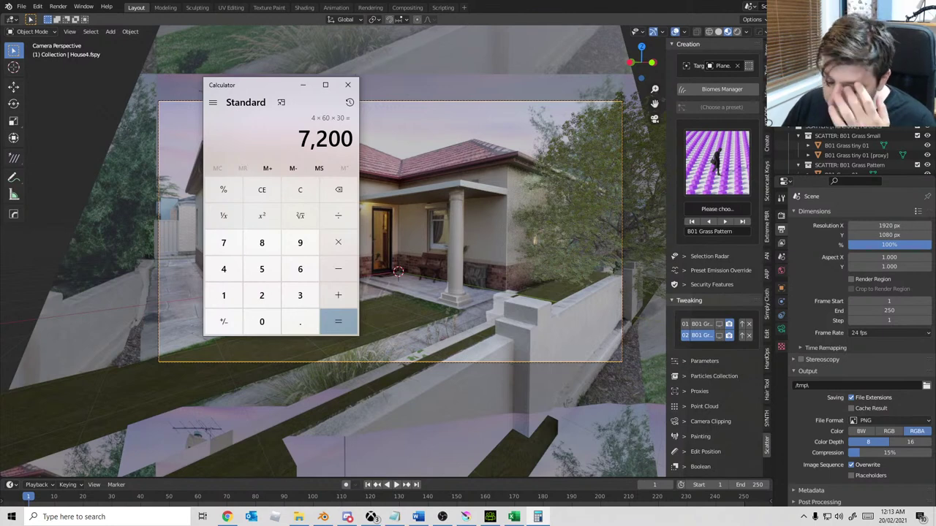
Step: Compute 16000 × 10 ÷ 60 ÷ 60, ending at about 44.44
{"action": "type", "text": "16000"}
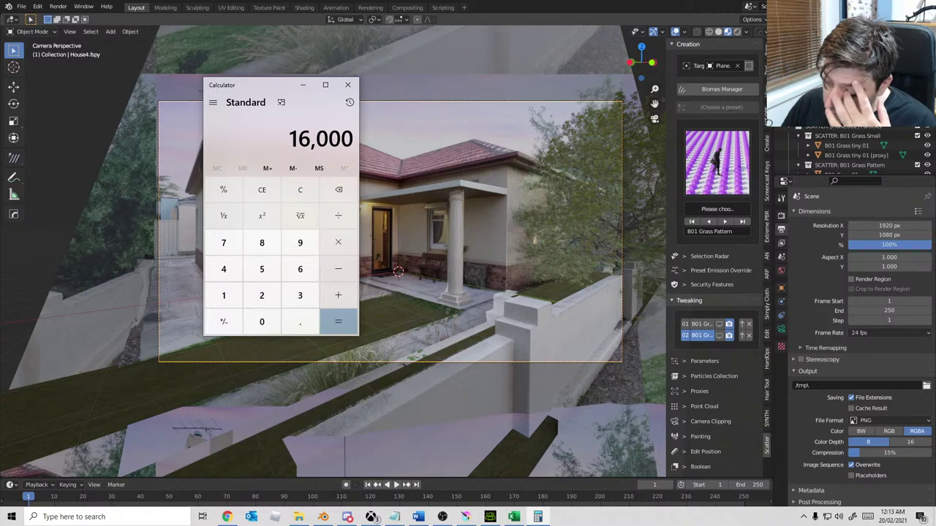
{"action": "type", "text": "*10"}
{"action": "key", "text": "Return"}
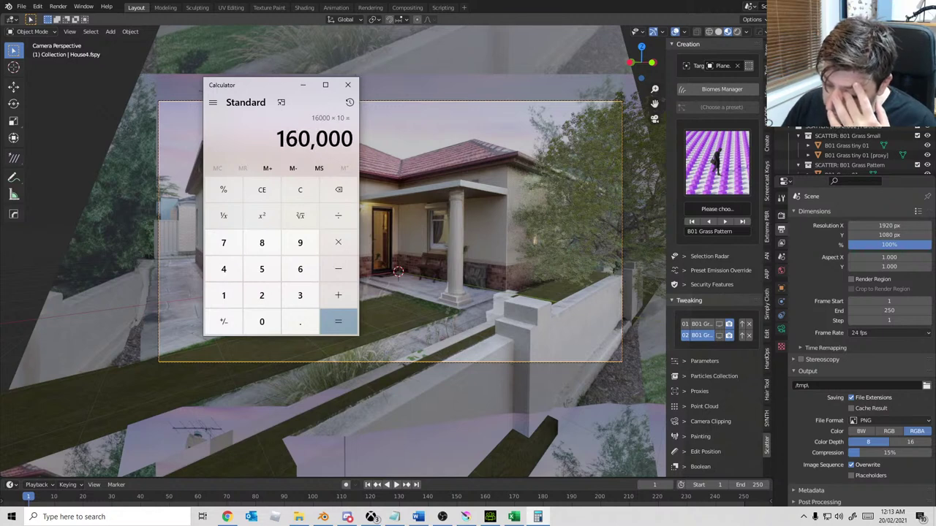
{"action": "type", "text": "+"}
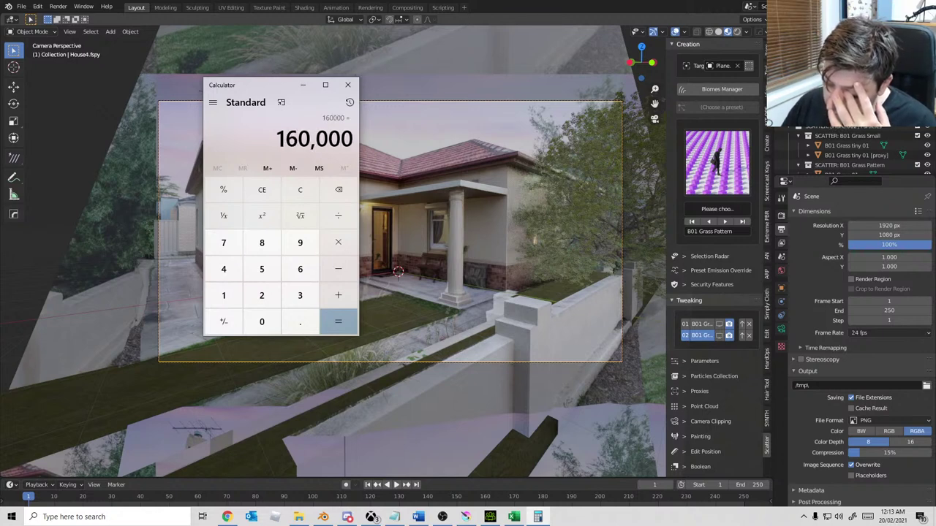
{"action": "type", "text": "/60"}
{"action": "key", "text": "Return"}
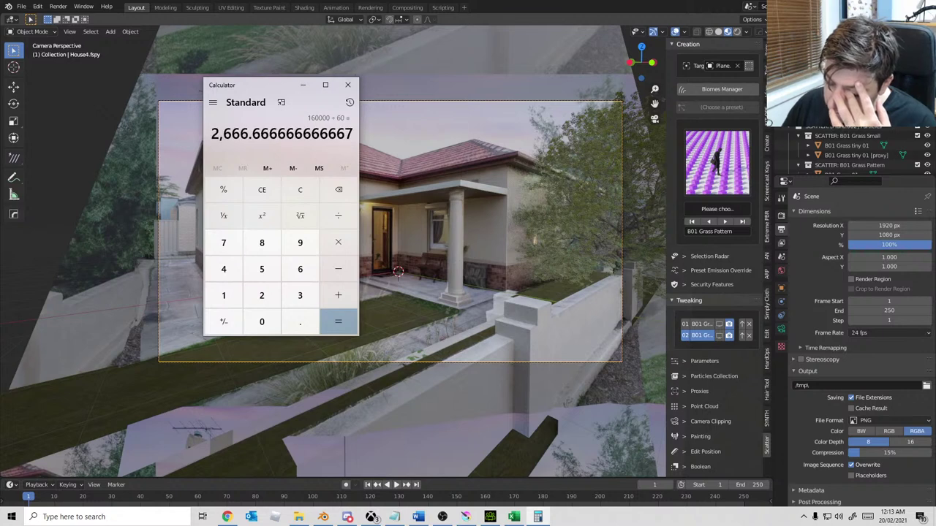
{"action": "type", "text": "/60"}
{"action": "key", "text": "Return"}
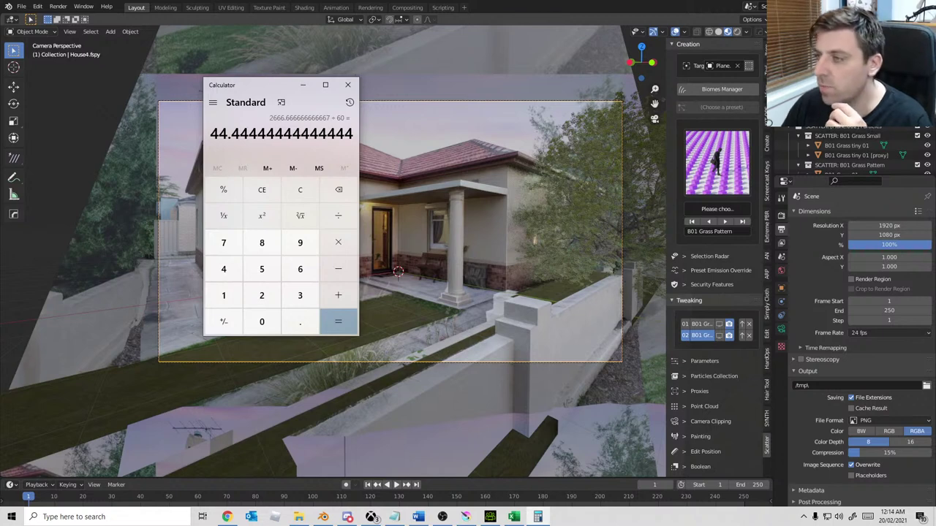
Step: Select the tree's leaves and load the NodeTree generator nodes in a Node Editor
{"action": "left_click", "coordinate": [589, 210]}
{"action": "left_click", "coordinate": [579, 231]}
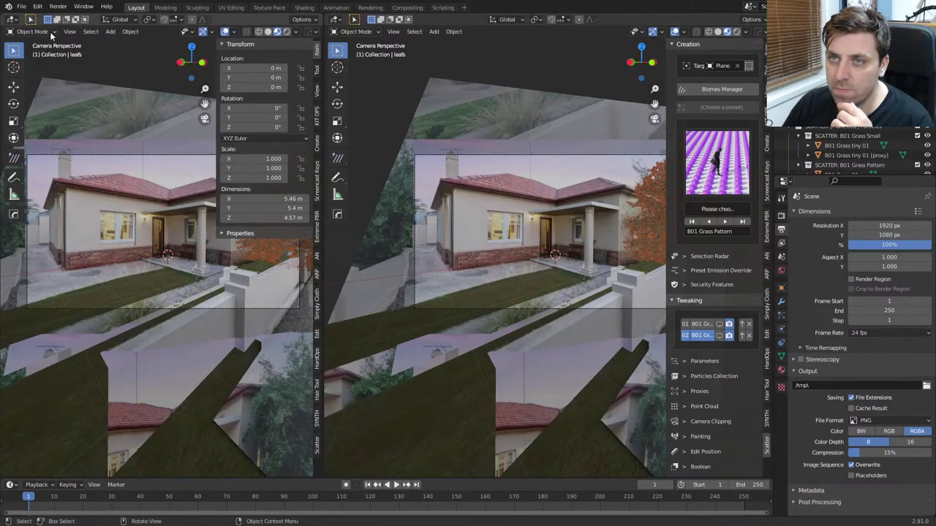
{"action": "left_click", "coordinate": [11, 32]}
{"action": "left_click", "coordinate": [46, 114]}
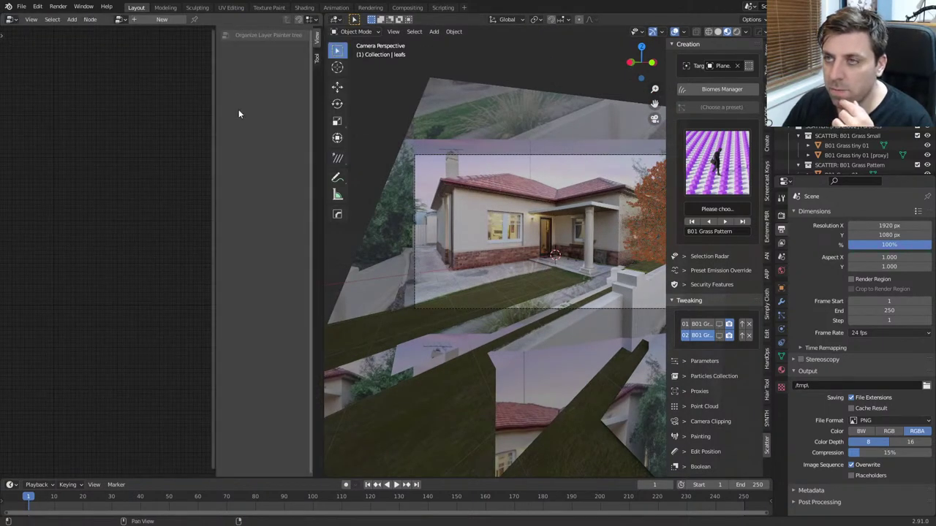
{"action": "left_click", "coordinate": [120, 19]}
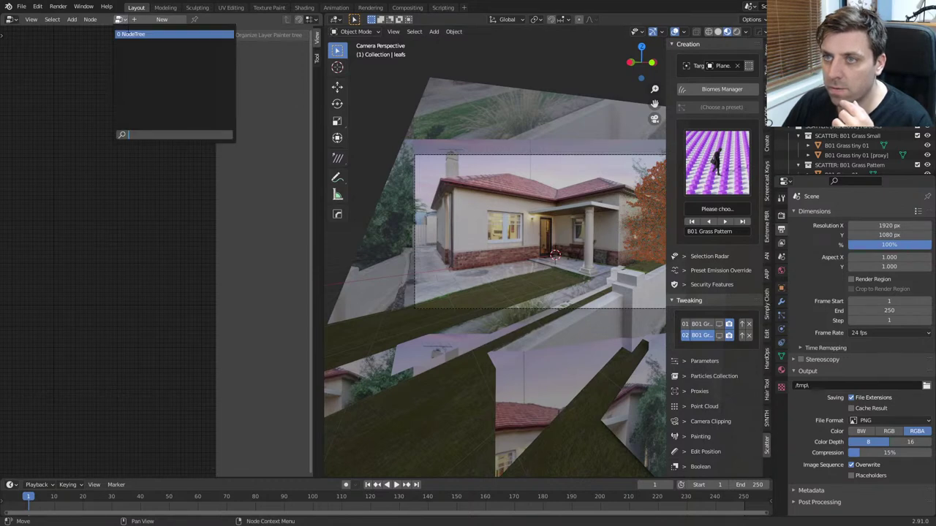
{"action": "left_click", "coordinate": [129, 33]}
Step: Set leaf_amount to 10000 and regenerate the tree with Update Tree
{"action": "scroll", "coordinate": [147, 246], "scroll_direction": "up", "scroll_amount": 5}
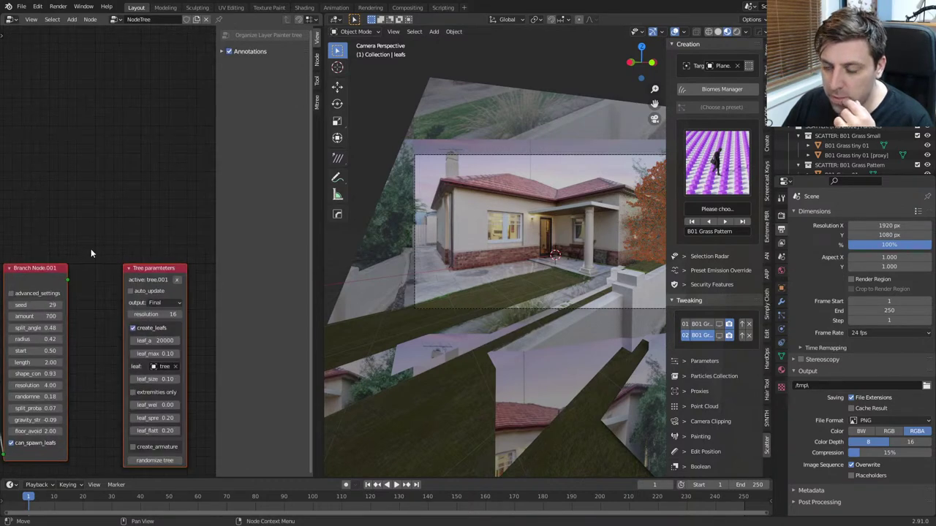
{"action": "middle_click_drag", "start_coordinate": [91, 253], "coordinate": [73, 201]}
{"action": "left_click", "coordinate": [160, 257]}
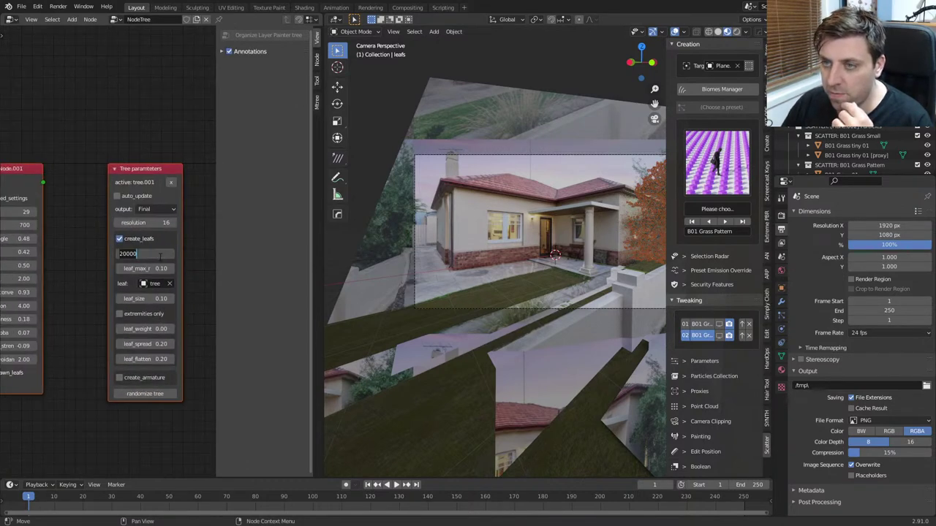
{"action": "key", "text": "BackSpace"}
{"action": "key", "text": "BackSpace"}
{"action": "key", "text": "BackSpace"}
{"action": "key", "text": "BackSpace"}
{"action": "key", "text": "BackSpace"}
{"action": "type", "text": "10000"}
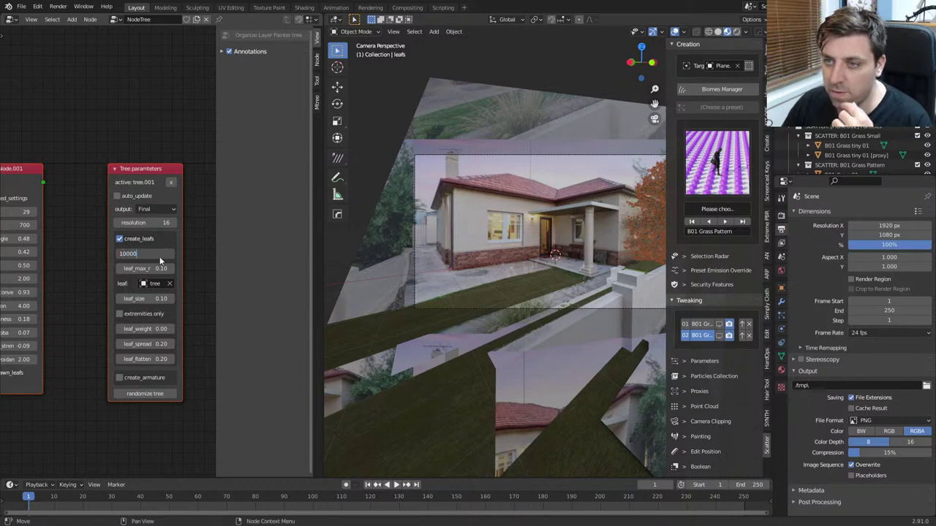
{"action": "key", "text": "Return"}
{"action": "left_click", "coordinate": [161, 210]}
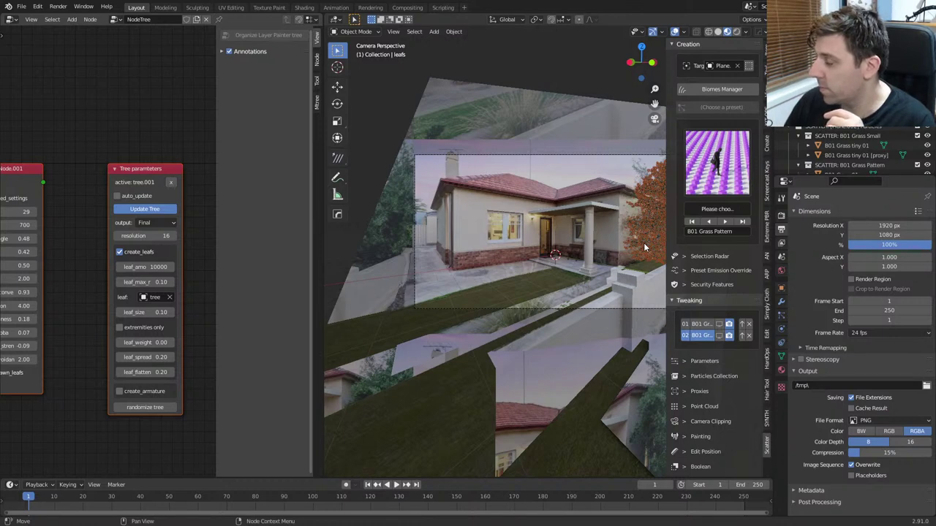
Step: Render the scene again from the camera view
{"action": "middle_click_drag", "start_coordinate": [512, 273], "coordinate": [550, 271]}
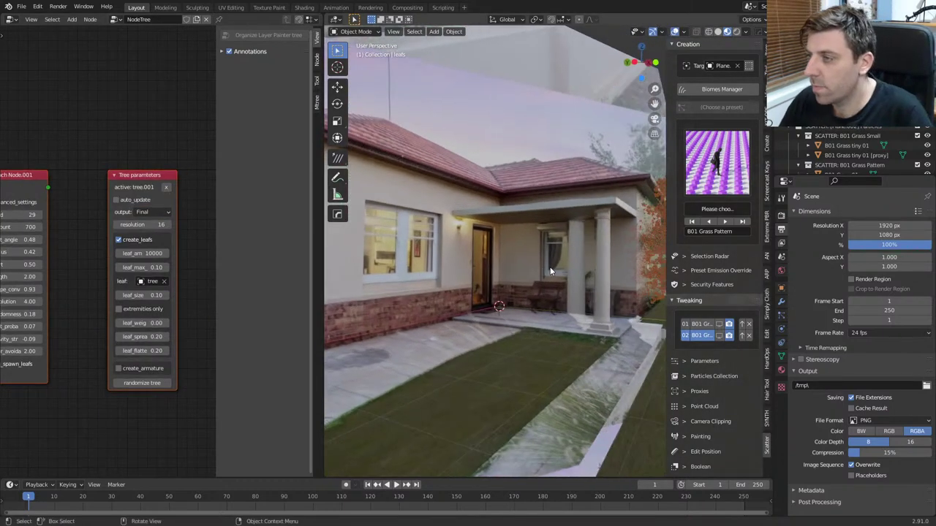
{"action": "key", "text": "KP_0"}
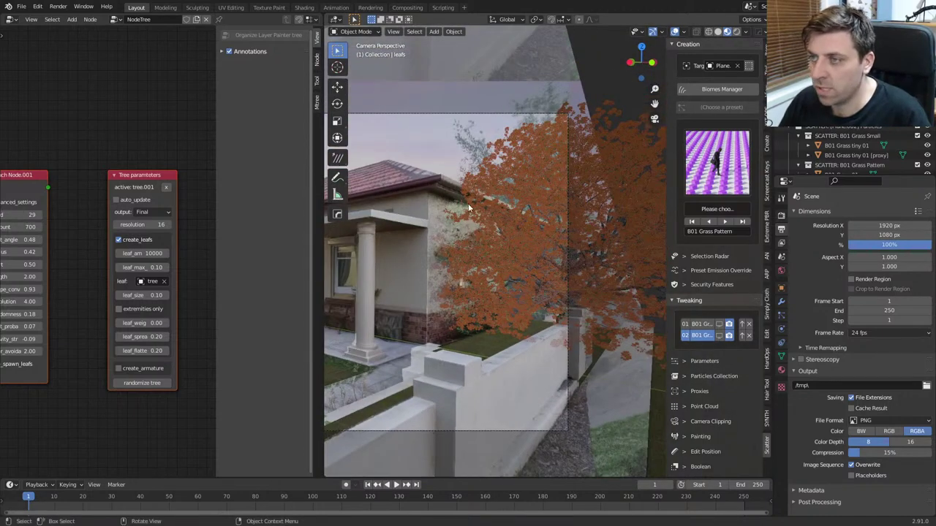
{"action": "key", "text": "F12"}
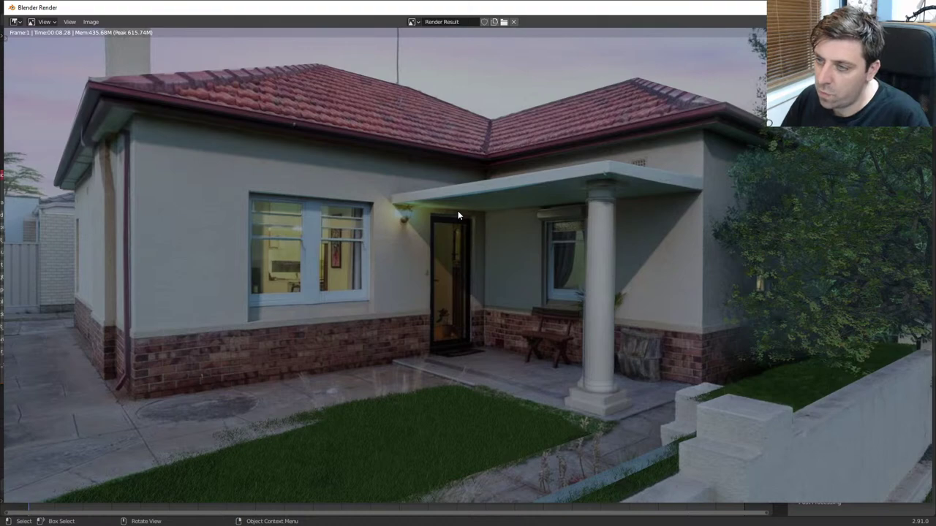
Step: Zoom in and out of the finished Render Result, then close the render window
{"action": "scroll", "coordinate": [455, 214], "scroll_direction": "down", "scroll_amount": 2}
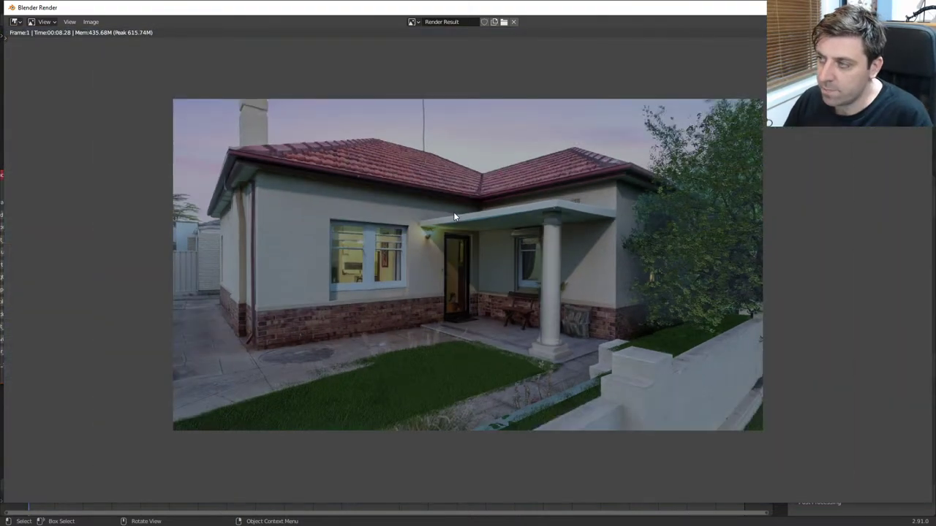
{"action": "scroll", "coordinate": [449, 217], "scroll_direction": "up", "scroll_amount": 1}
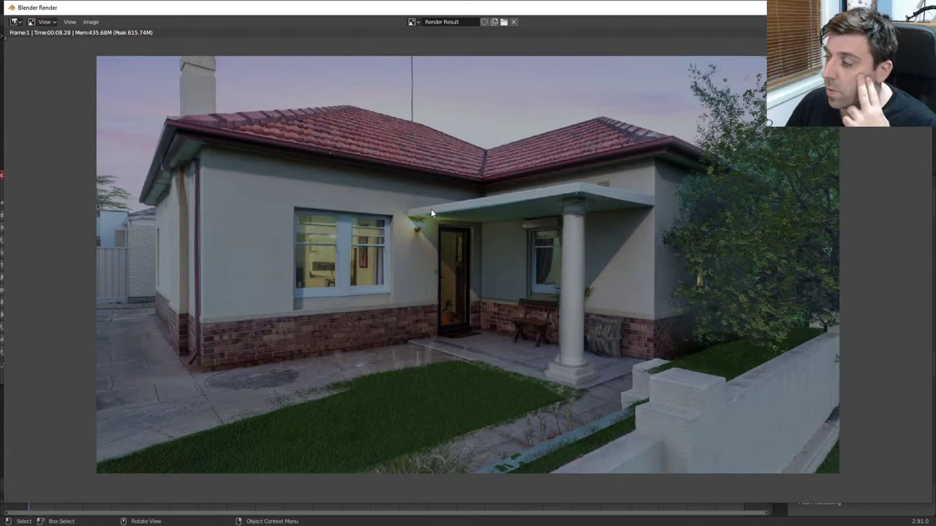
{"action": "scroll", "coordinate": [476, 384], "scroll_direction": "down", "scroll_amount": 1}
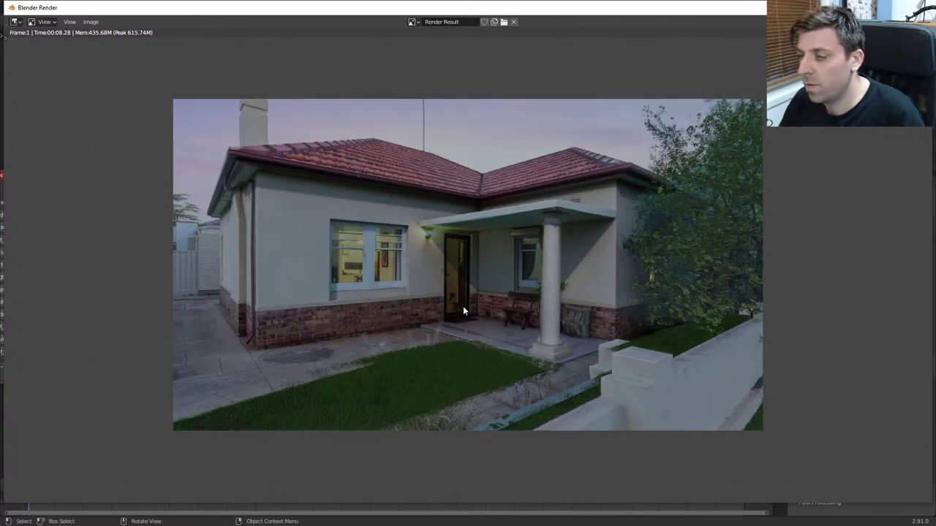
{"action": "key", "text": "Escape"}
Step: Switch the viewport to solid shading, maximize it, and select the tree
{"action": "middle_click_drag", "start_coordinate": [466, 333], "coordinate": [706, 45], "text": "shift"}
{"action": "left_click", "coordinate": [708, 31]}
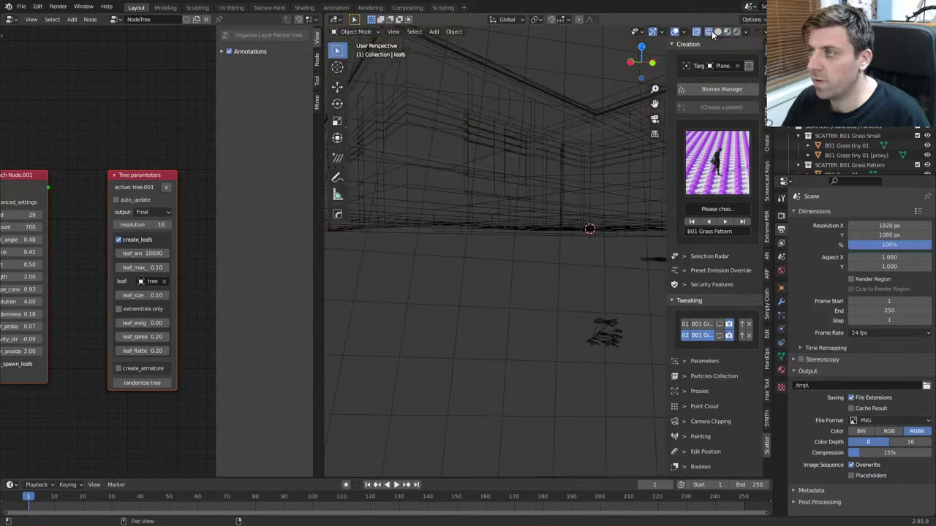
{"action": "left_click", "coordinate": [717, 31]}
{"action": "key", "text": "ctrl+space"}
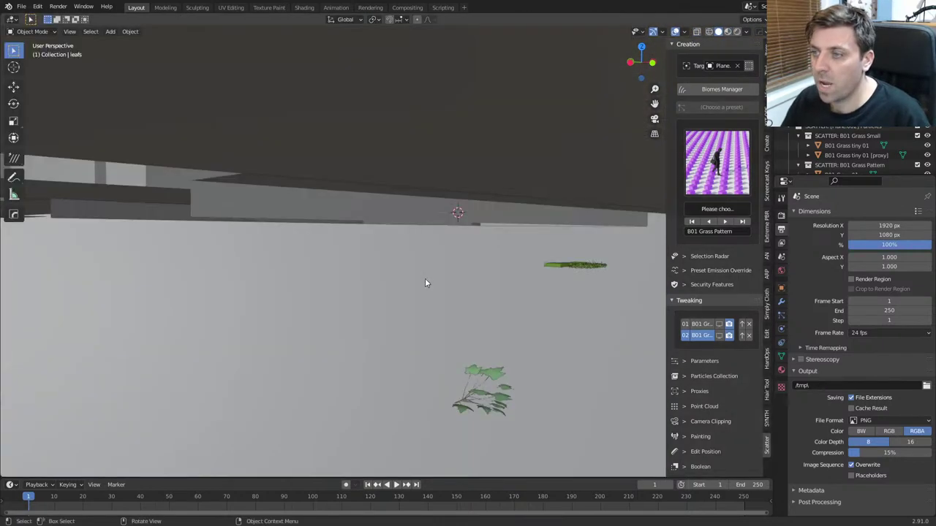
{"action": "left_click", "coordinate": [480, 383]}
{"action": "middle_click_drag", "start_coordinate": [480, 382], "coordinate": [370, 299]}
Step: Inspect the tree's mesh in Edit Mode with X-ray turned on
{"action": "key", "text": "Tab"}
{"action": "middle_click_drag", "start_coordinate": [431, 253], "coordinate": [198, 286]}
{"action": "scroll", "coordinate": [219, 289], "scroll_direction": "up", "scroll_amount": 2}
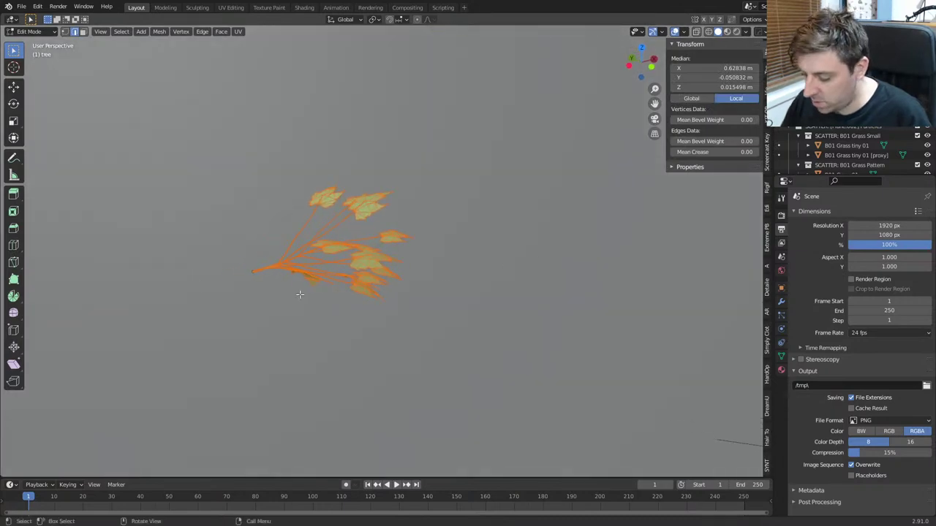
{"action": "scroll", "coordinate": [300, 294], "scroll_direction": "up", "scroll_amount": 2}
{"action": "middle_click_drag", "start_coordinate": [299, 294], "coordinate": [369, 342]}
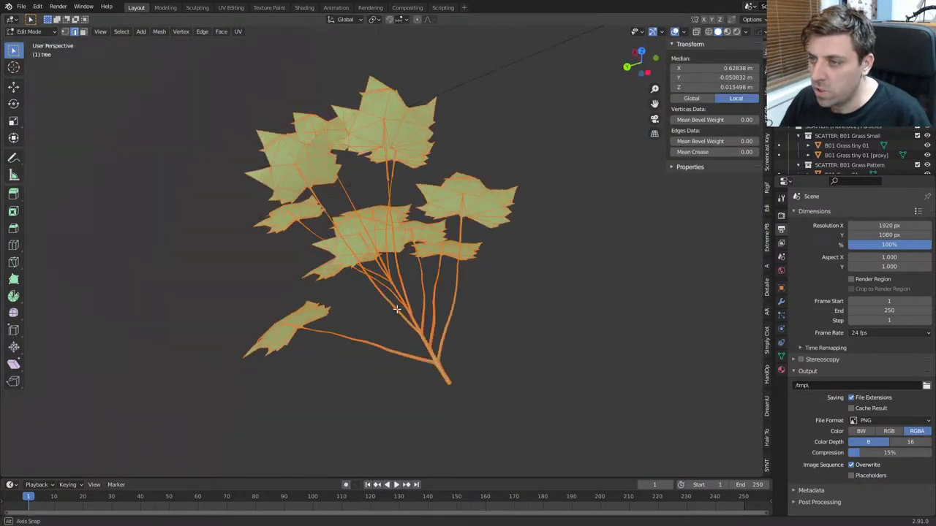
{"action": "scroll", "coordinate": [370, 342], "scroll_direction": "up", "scroll_amount": 4}
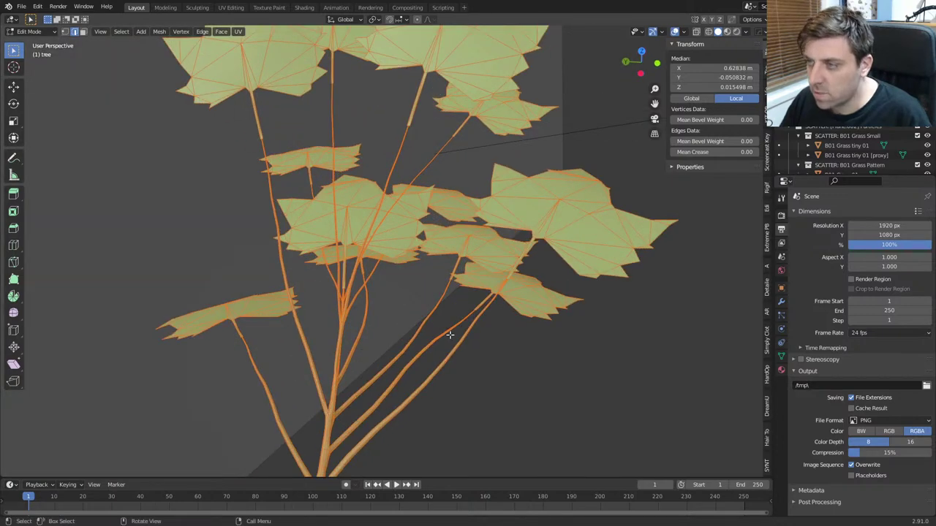
{"action": "scroll", "coordinate": [449, 329], "scroll_direction": "down", "scroll_amount": 5}
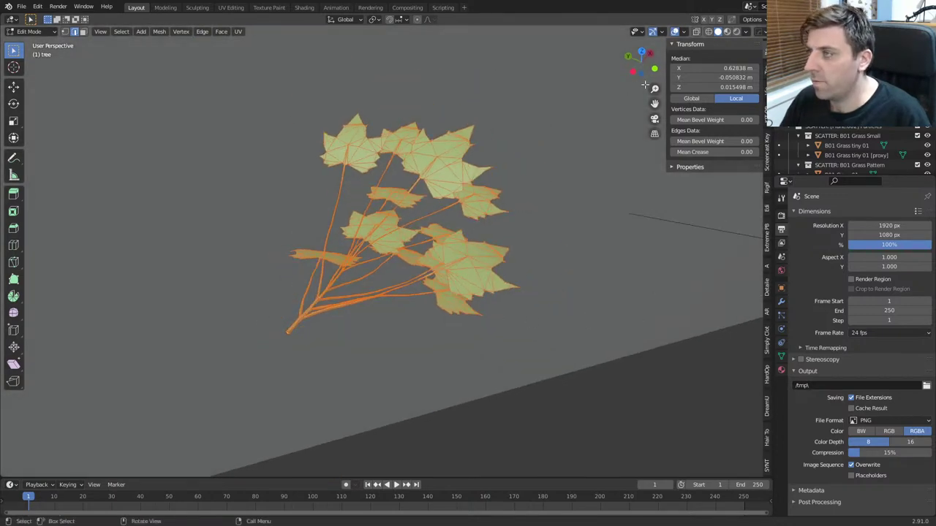
{"action": "left_click", "coordinate": [707, 32]}
{"action": "scroll", "coordinate": [486, 221], "scroll_direction": "up", "scroll_amount": 1}
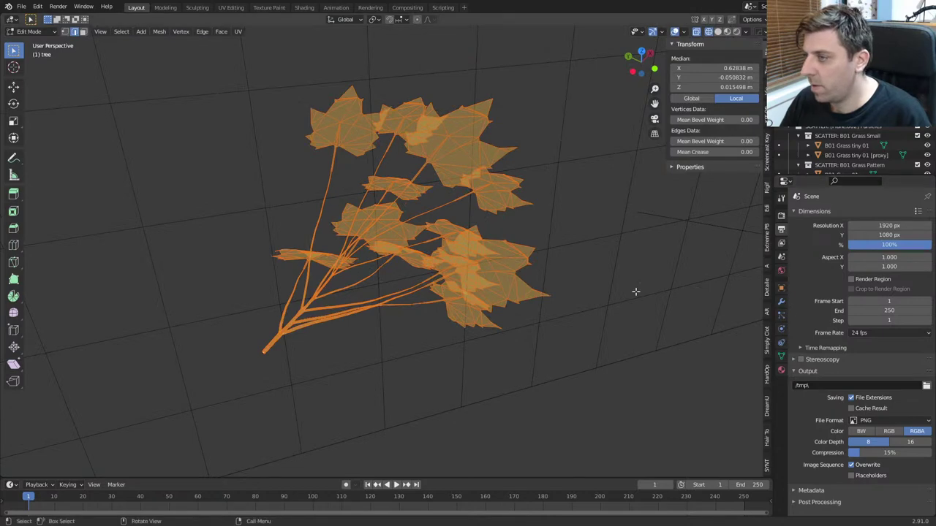
Step: Back in Object Mode, list the available modifiers in the Modifier tab
{"action": "key", "text": "Tab"}
{"action": "left_click", "coordinate": [781, 301]}
{"action": "left_click", "coordinate": [833, 214]}
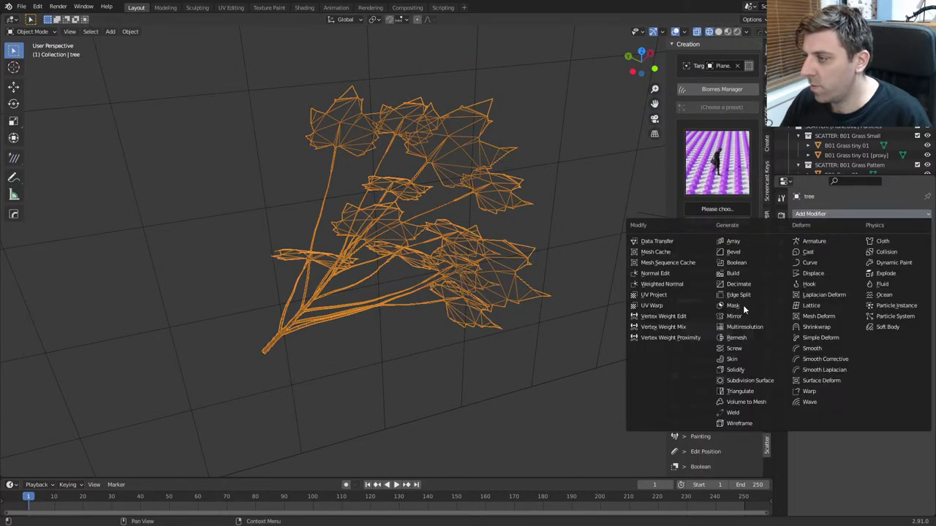
Step: Add a Decimate modifier, lower its ratio toward zero, then remove it
{"action": "left_click", "coordinate": [736, 285]}
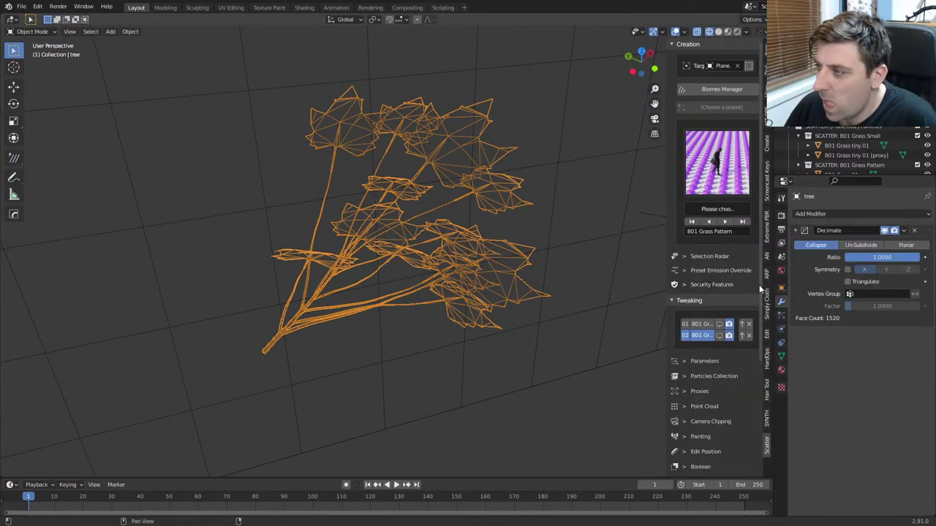
{"action": "left_click_drag", "start_coordinate": [882, 257], "coordinate": [857, 257]}
{"action": "left_click_drag", "start_coordinate": [882, 257], "coordinate": [845, 261]}
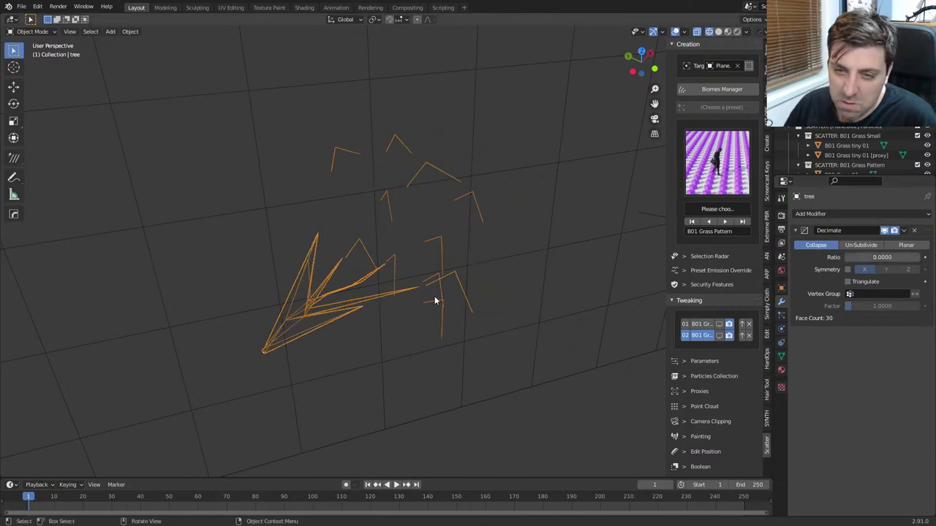
{"action": "left_click", "coordinate": [914, 230]}
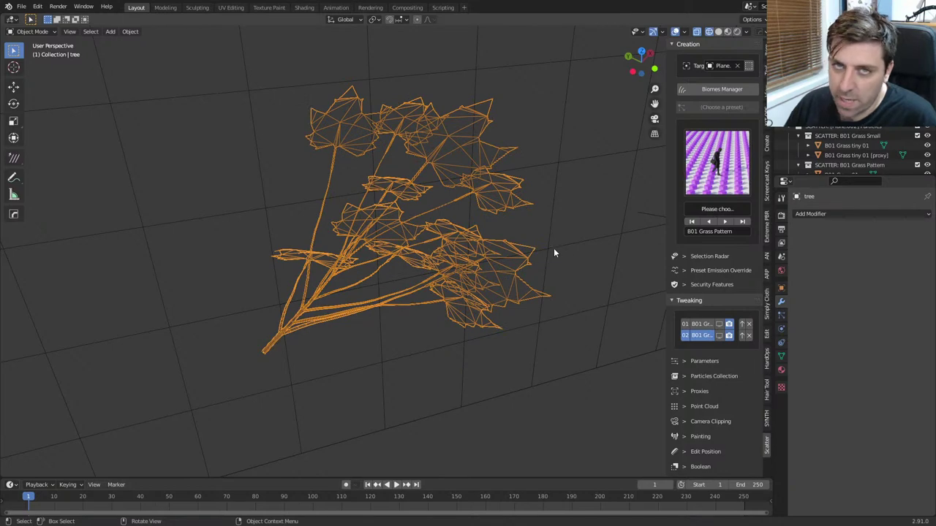
Step: Return to the camera view and save House3.blend
{"action": "key", "text": "KP_Divide"}
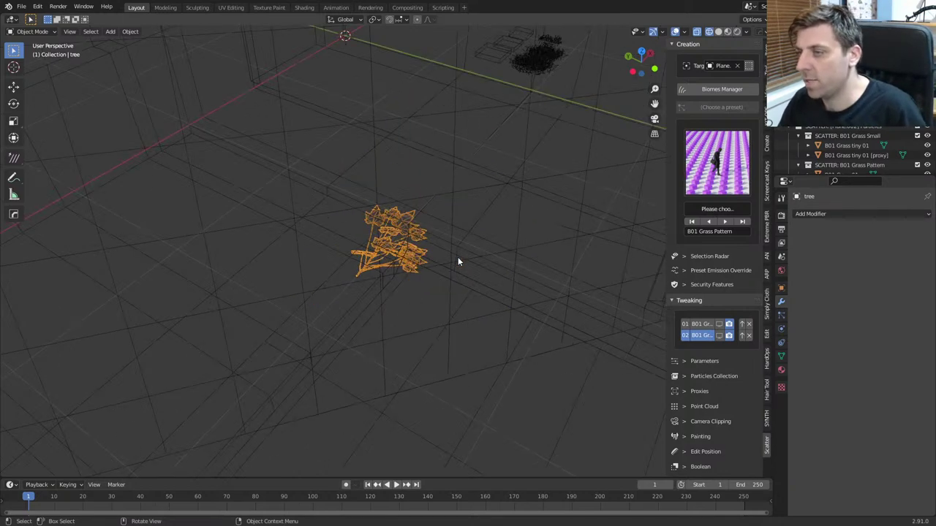
{"action": "key", "text": "KP_0"}
{"action": "key", "text": "ctrl+s"}
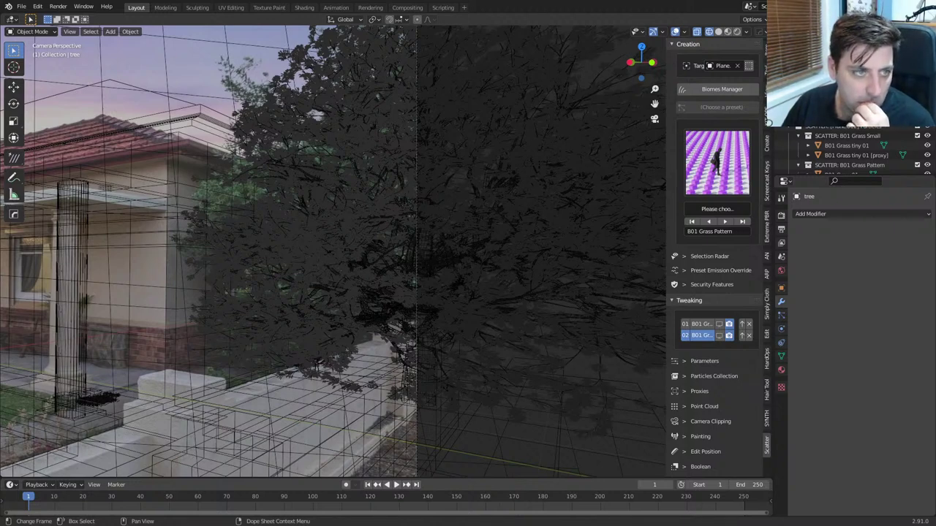
Step: Open Office.blend from recent files and select the seated character's armature
{"action": "left_click", "coordinate": [21, 7]}
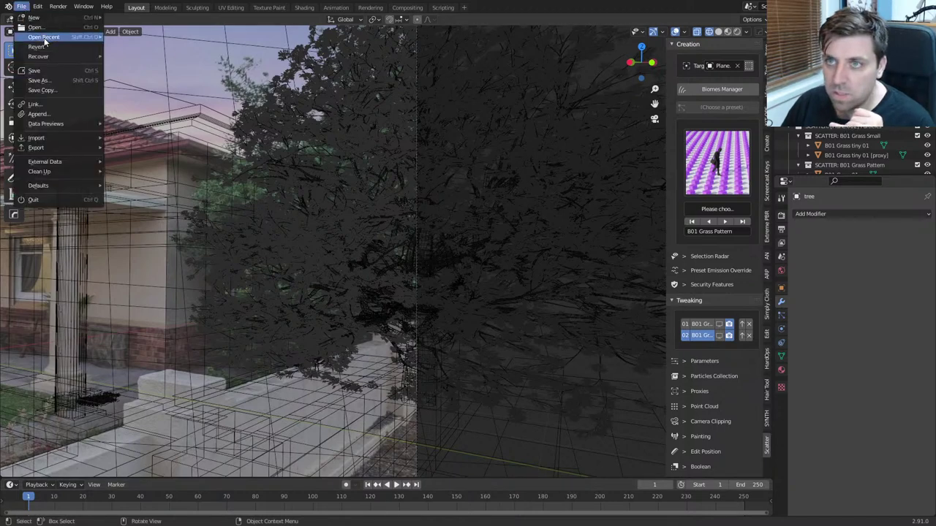
{"action": "mouse_move", "coordinate": [50, 40]}
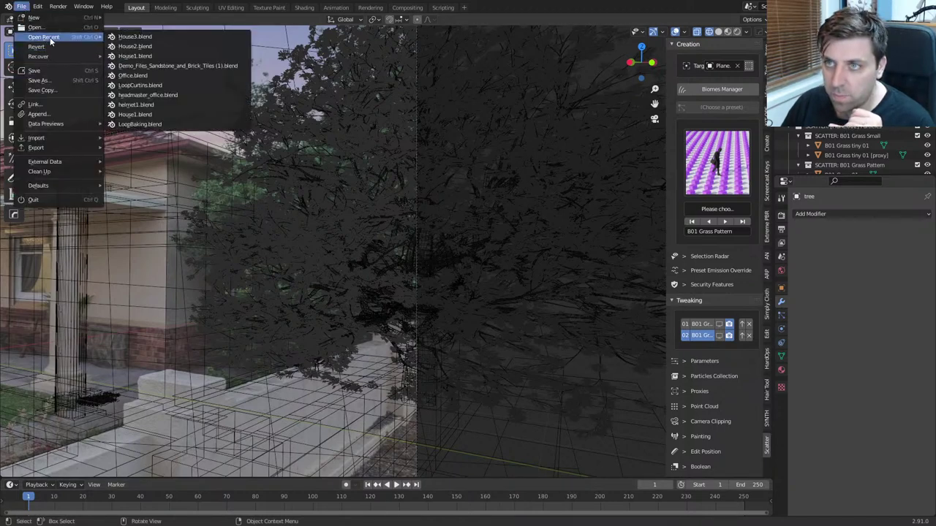
{"action": "left_click", "coordinate": [172, 74]}
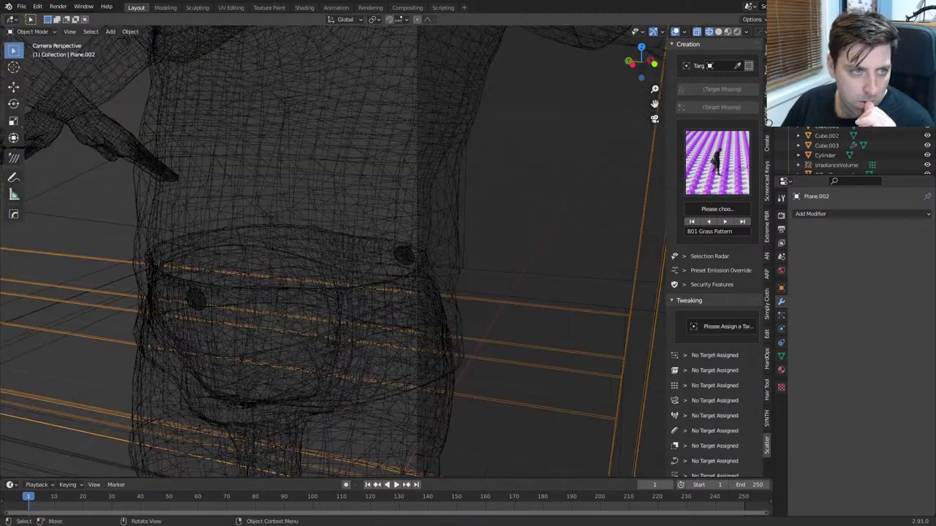
{"action": "middle_click_drag", "start_coordinate": [403, 431], "coordinate": [433, 357]}
{"action": "scroll", "coordinate": [848, 149], "scroll_direction": "up", "scroll_amount": 2}
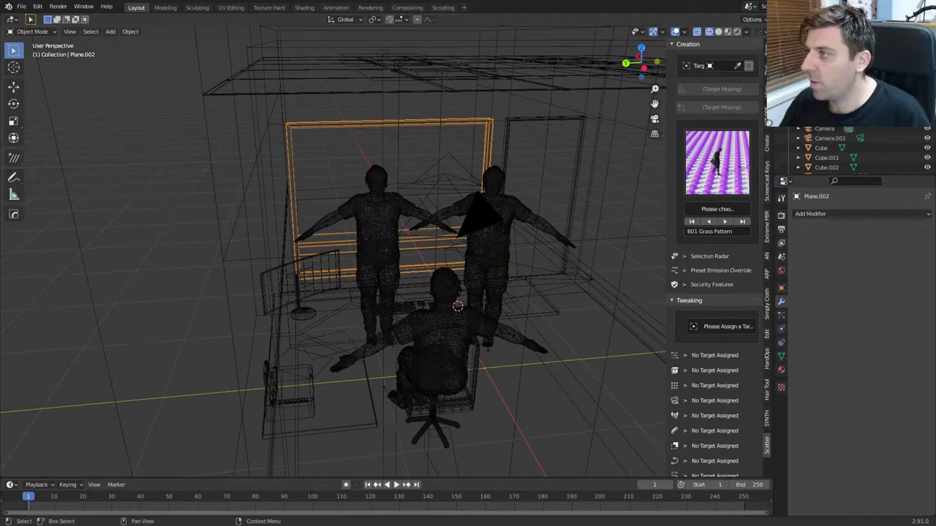
{"action": "left_click", "coordinate": [822, 119]}
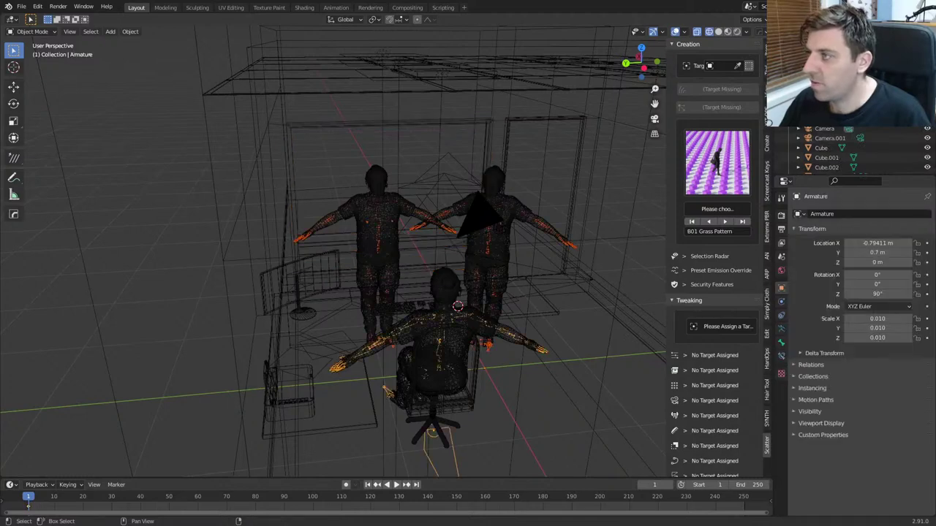
Step: Delete all three character armatures with their full hierarchies, then save Office.blend
{"action": "right_click", "coordinate": [822, 120]}
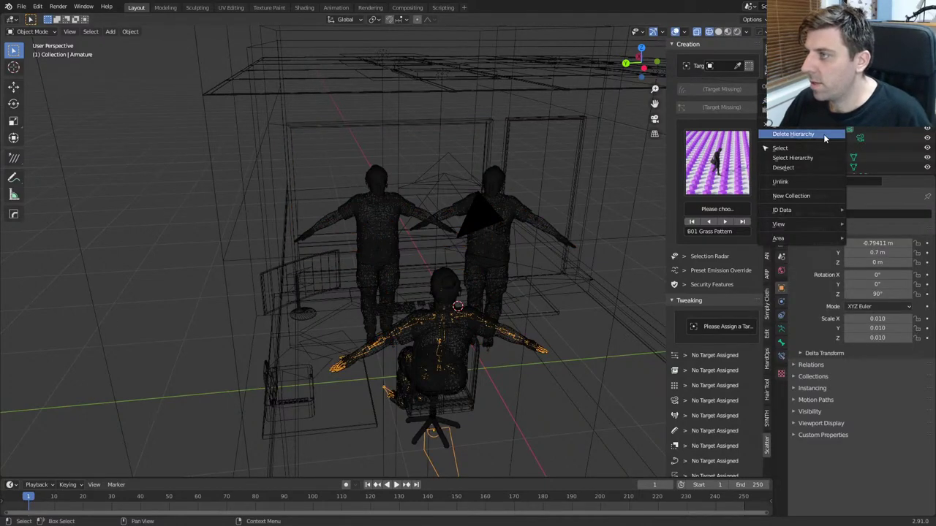
{"action": "left_click", "coordinate": [826, 150]}
{"action": "key", "text": "Delete"}
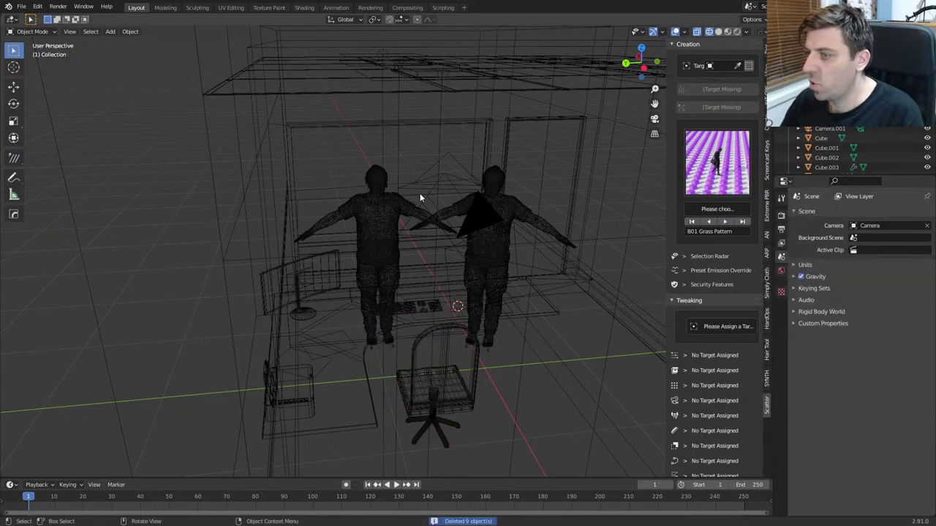
{"action": "right_click", "coordinate": [819, 119]}
{"action": "left_click", "coordinate": [819, 120]}
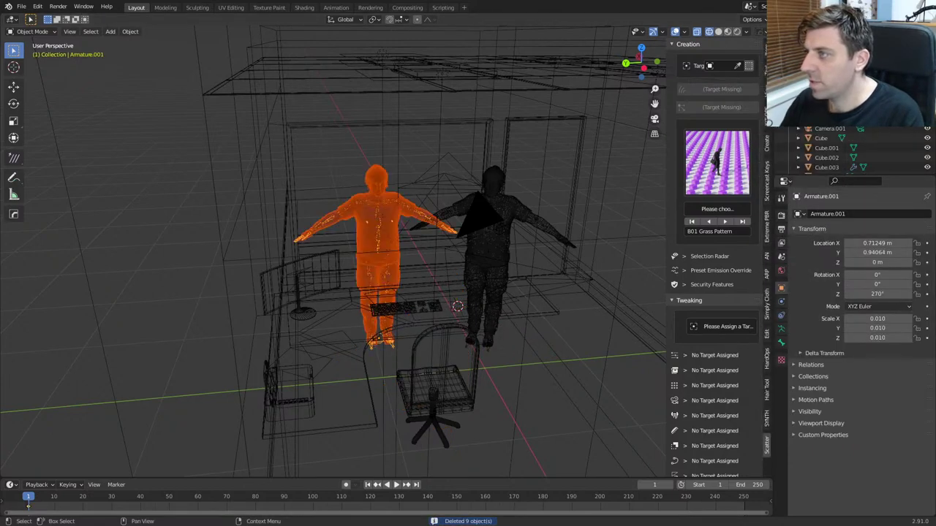
{"action": "key", "text": "Delete"}
{"action": "right_click", "coordinate": [816, 119]}
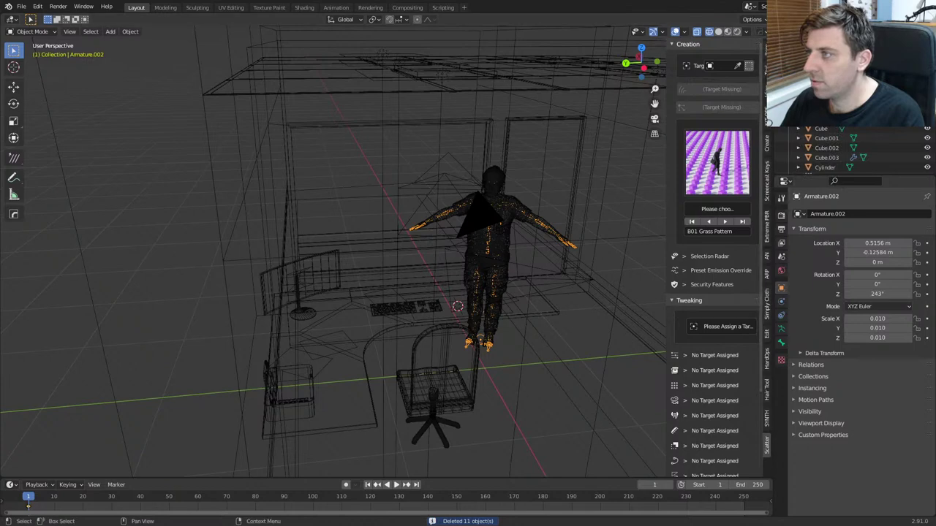
{"action": "left_click", "coordinate": [819, 121]}
{"action": "key", "text": "Delete"}
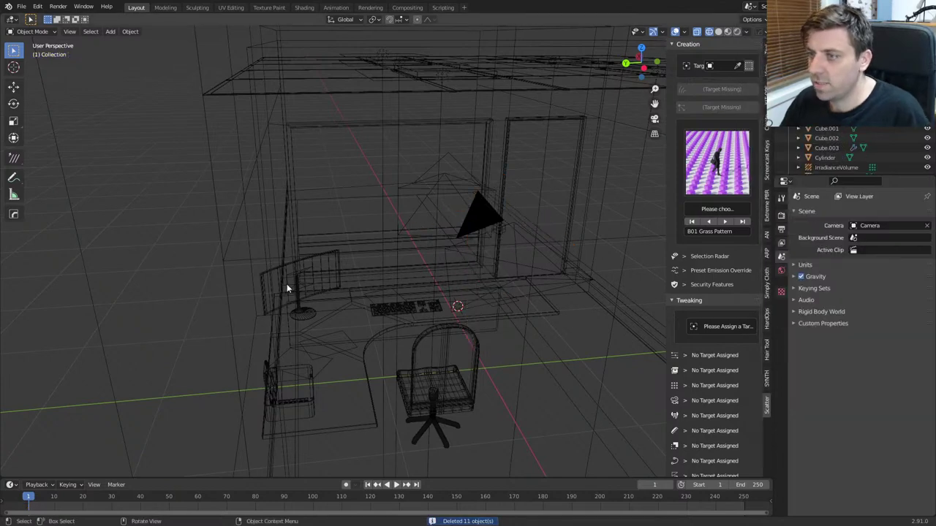
{"action": "key", "text": "ctrl+s"}
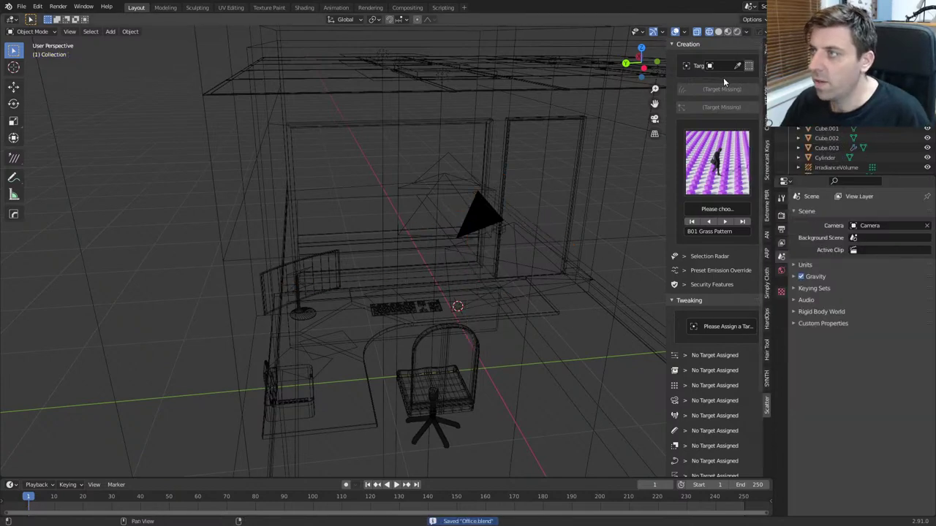
Step: Switch to rendered shading and orbit into the office to view the desk
{"action": "left_click", "coordinate": [736, 31]}
{"action": "scroll", "coordinate": [455, 219], "scroll_direction": "down", "scroll_amount": 6}
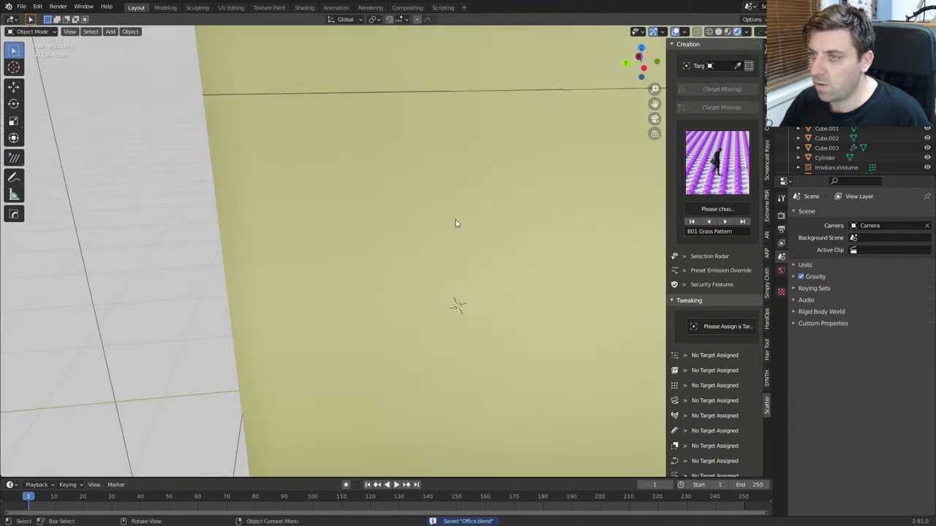
{"action": "middle_click_drag", "start_coordinate": [456, 223], "coordinate": [455, 292]}
{"action": "scroll", "coordinate": [314, 234], "scroll_direction": "up", "scroll_amount": 5}
{"action": "scroll", "coordinate": [455, 293], "scroll_direction": "up", "scroll_amount": 3}
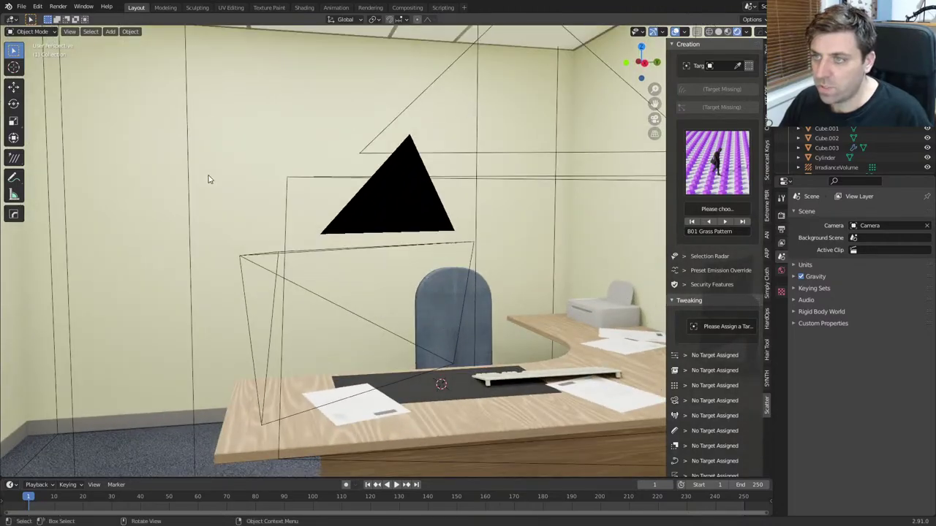
{"action": "middle_click_drag", "start_coordinate": [397, 148], "coordinate": [75, 338]}
Step: Select the black desk object and frame it in a wireframe top view
{"action": "left_click", "coordinate": [517, 321]}
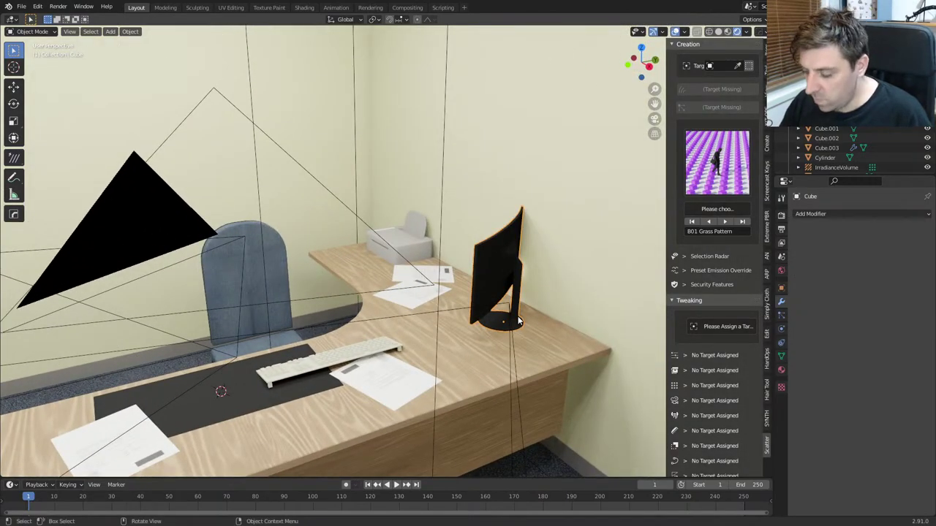
{"action": "key", "text": "KP_7"}
{"action": "key", "text": "z"}
{"action": "left_click", "coordinate": [432, 319]}
{"action": "scroll", "coordinate": [430, 319], "scroll_direction": "down", "scroll_amount": 2}
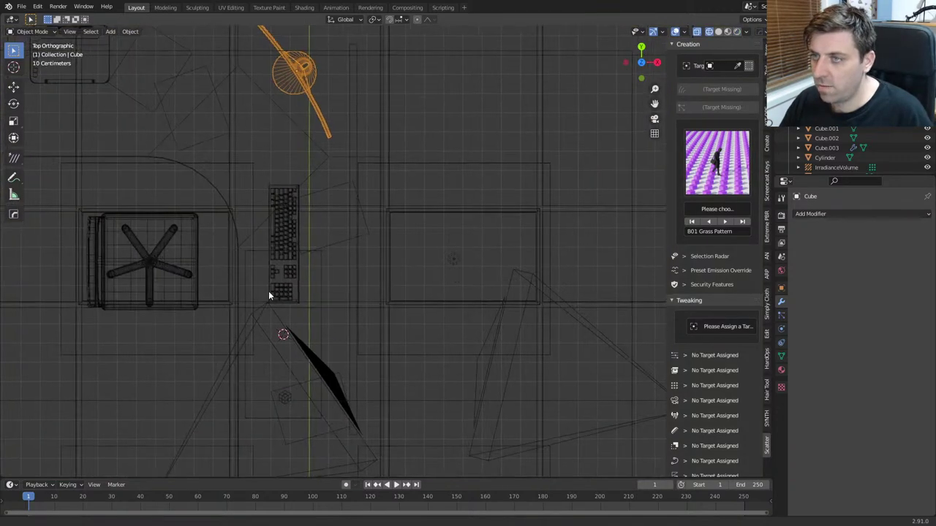
{"action": "middle_click_drag", "start_coordinate": [268, 291], "coordinate": [340, 330], "text": "shift"}
Step: Move and rotate the desk lamp into place, then save Office.blend
{"action": "key", "text": "g"}
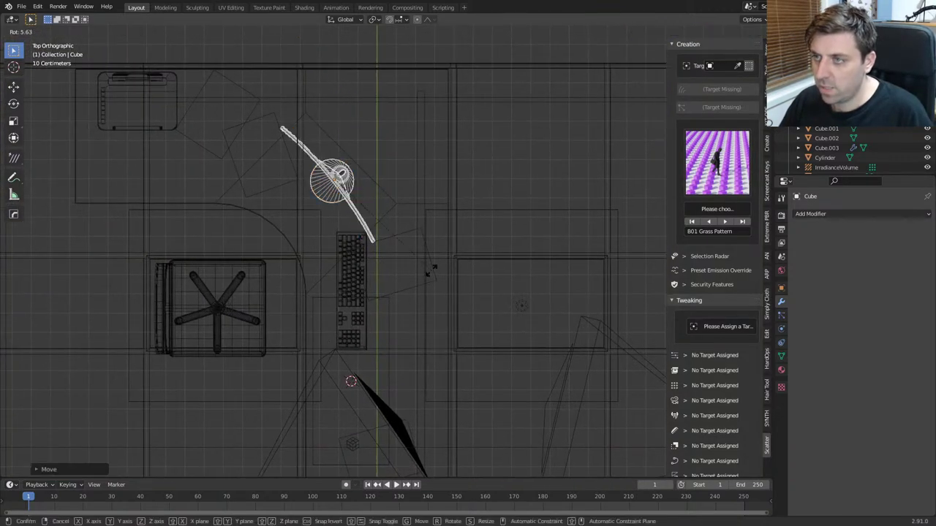
{"action": "left_click", "coordinate": [431, 260]}
{"action": "key", "text": "g"}
{"action": "left_click", "coordinate": [426, 272]}
{"action": "key", "text": "r"}
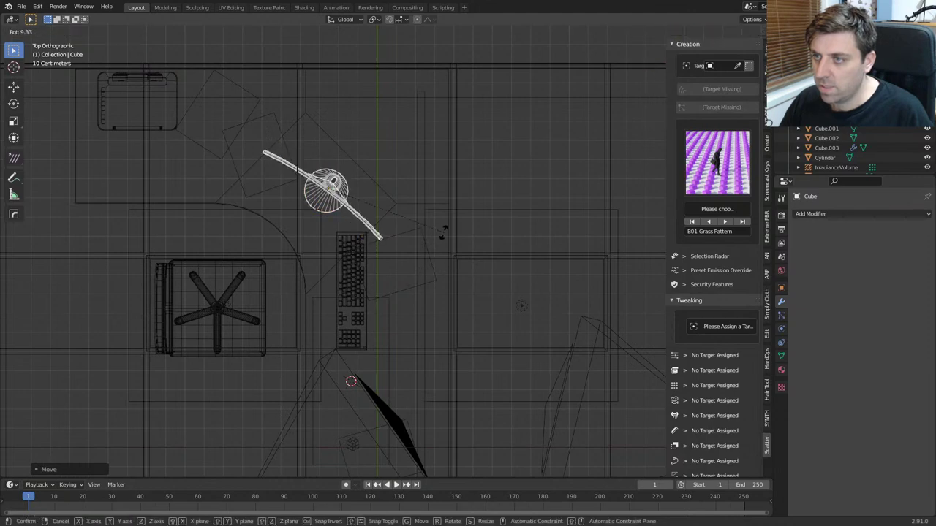
{"action": "left_click", "coordinate": [206, 324]}
{"action": "middle_click_drag", "start_coordinate": [206, 325], "coordinate": [293, 245]}
{"action": "key", "text": "ctrl+s"}
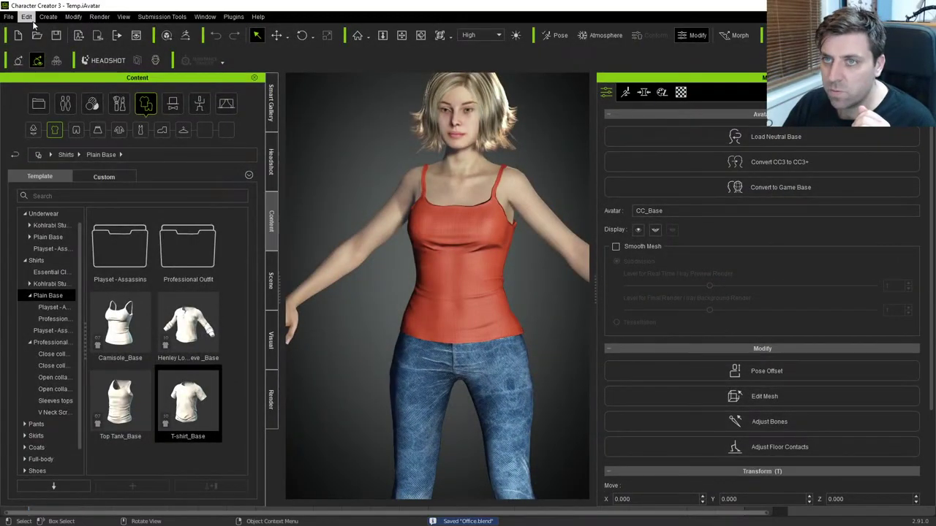
Step: Browse Open Project to the LCA2021 motions folder, then cancel
{"action": "left_click", "coordinate": [8, 16]}
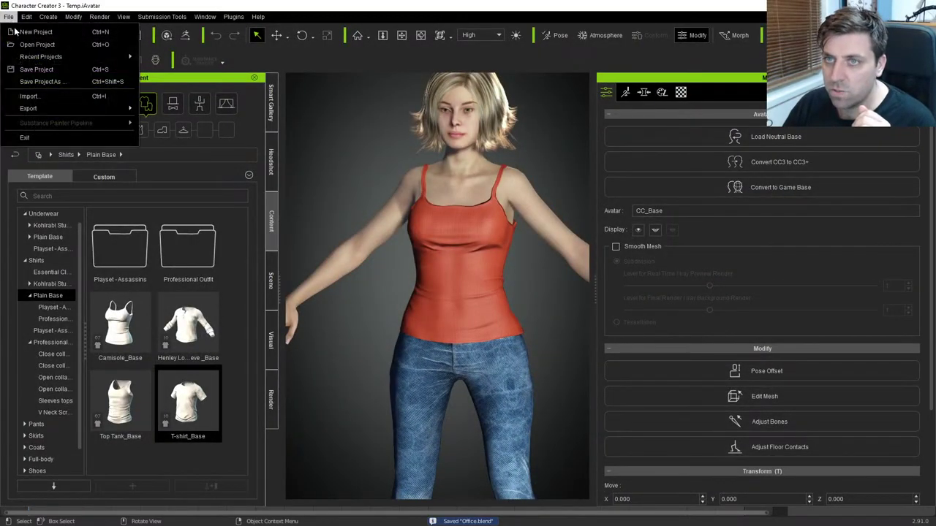
{"action": "left_click", "coordinate": [36, 36]}
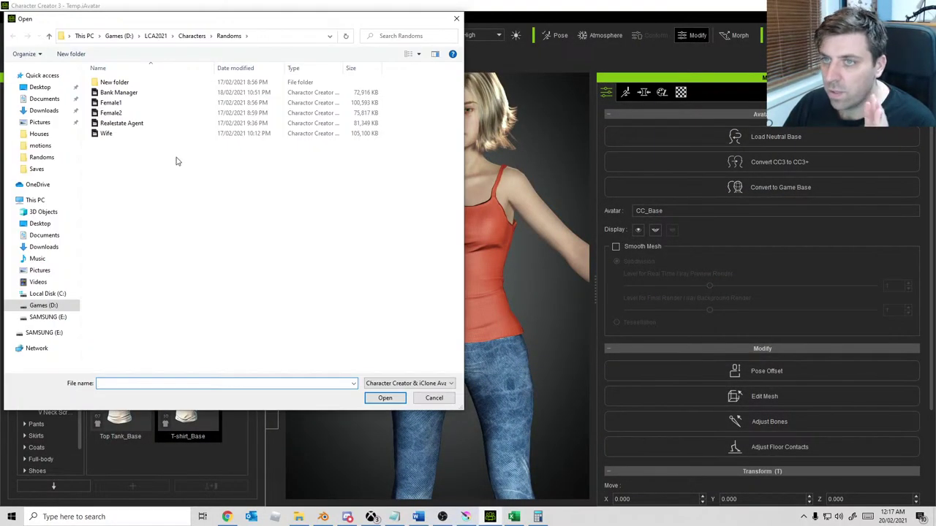
{"action": "left_click", "coordinate": [191, 36]}
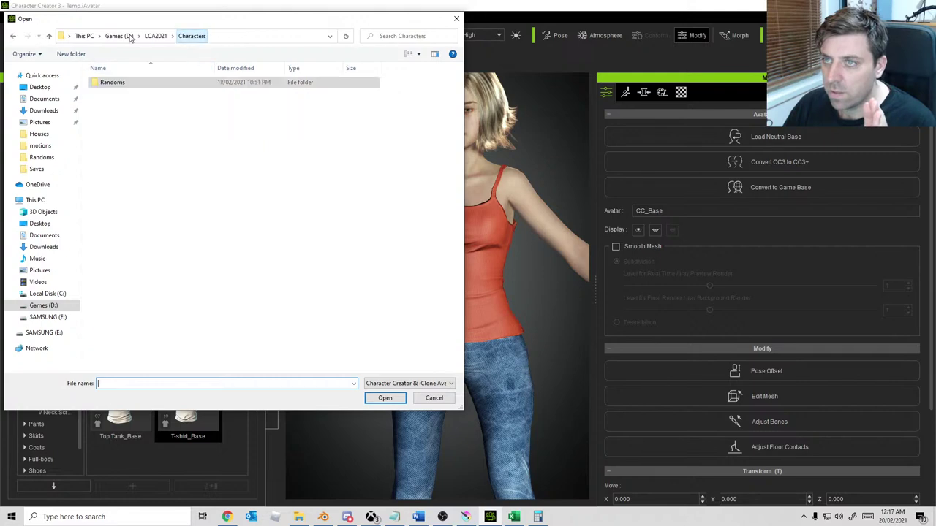
{"action": "left_click", "coordinate": [119, 36]}
{"action": "left_click", "coordinate": [152, 36]}
{"action": "double_click", "coordinate": [122, 206]}
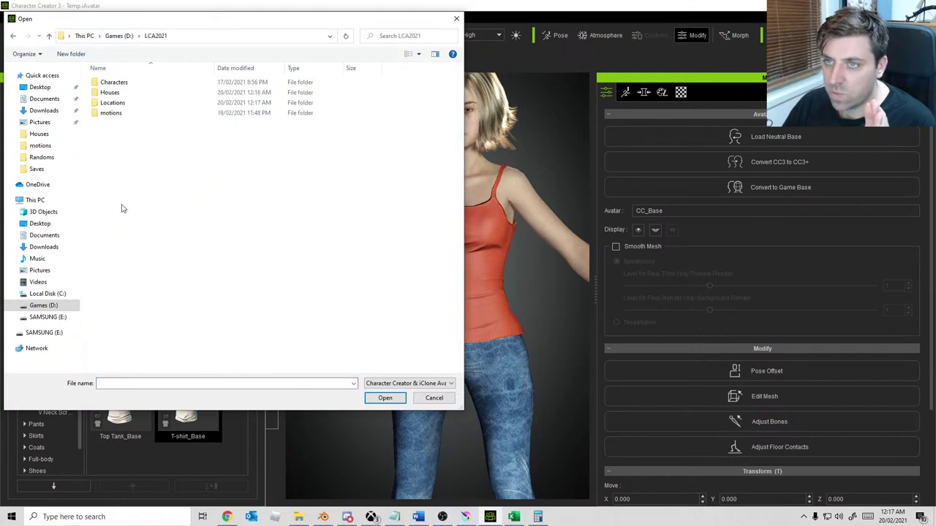
{"action": "double_click", "coordinate": [122, 114]}
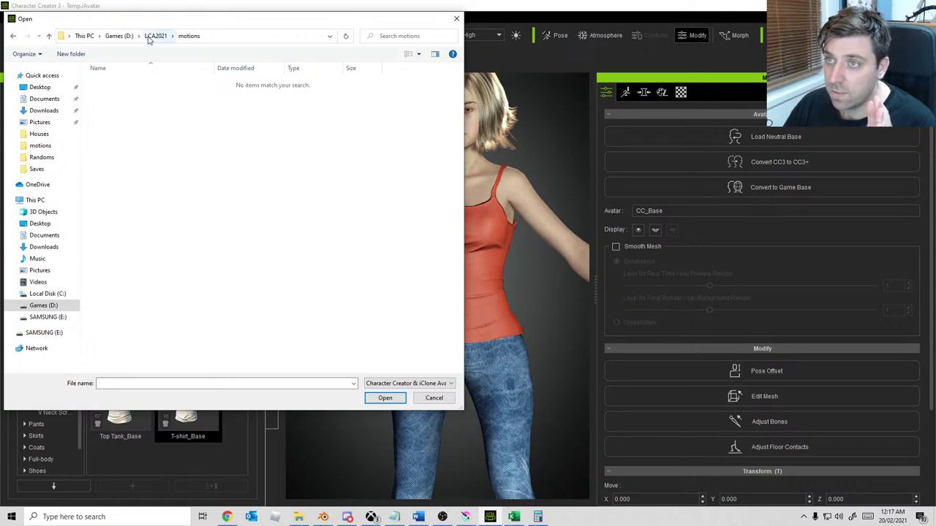
{"action": "left_click", "coordinate": [434, 398]}
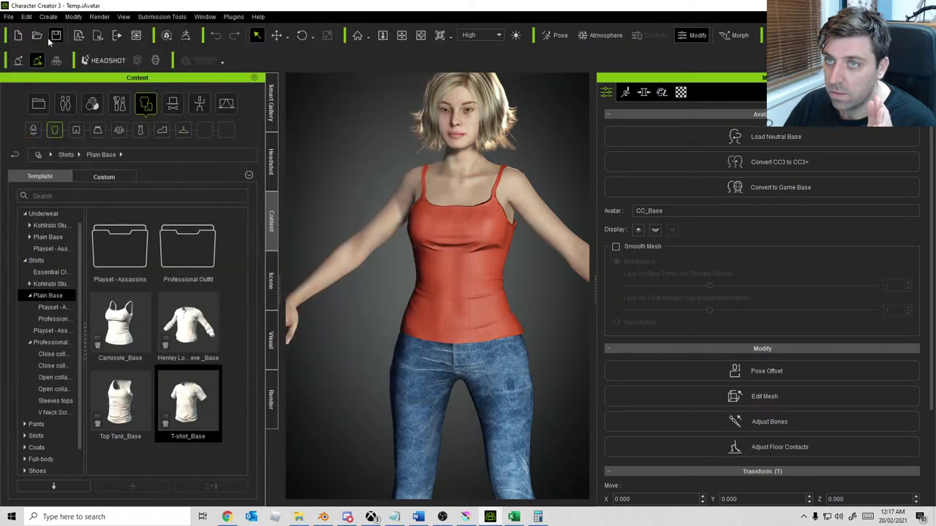
Step: Bring up Save Project As and cancel without saving
{"action": "left_click", "coordinate": [9, 16]}
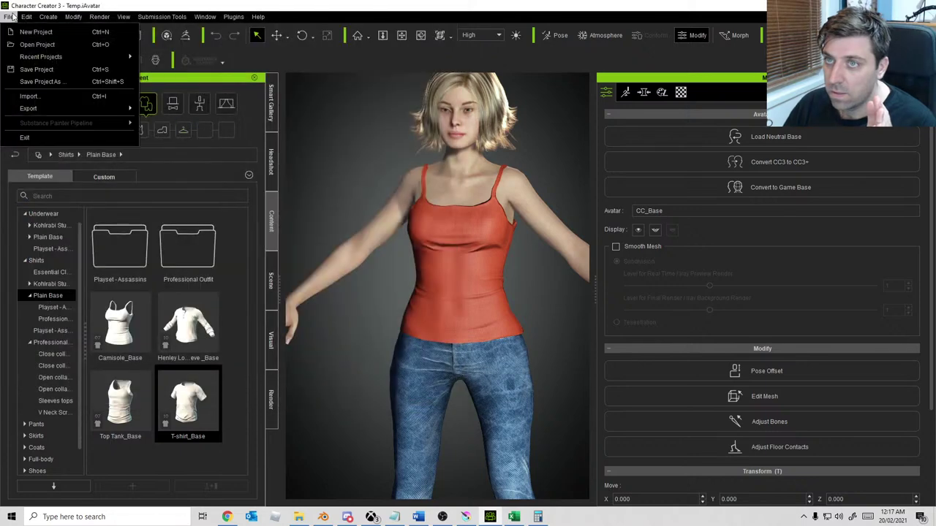
{"action": "left_click", "coordinate": [38, 83]}
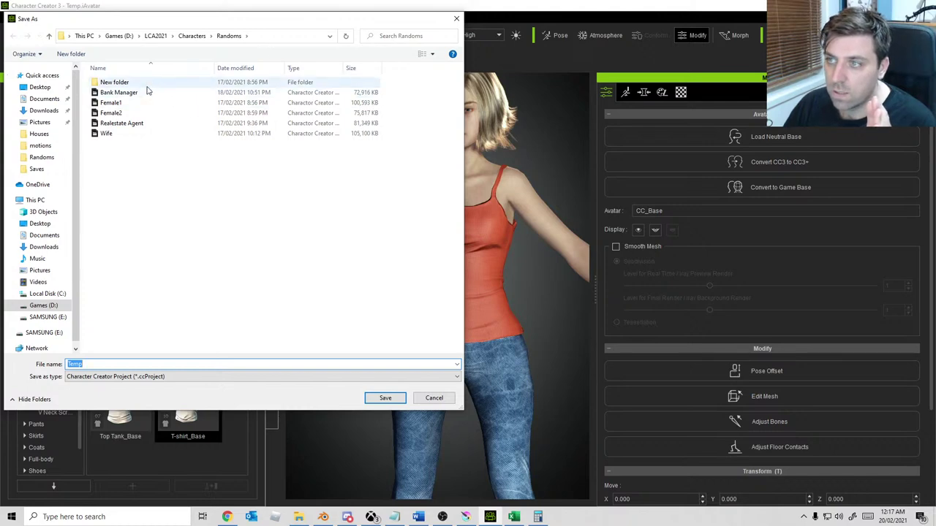
{"action": "left_click", "coordinate": [434, 399]}
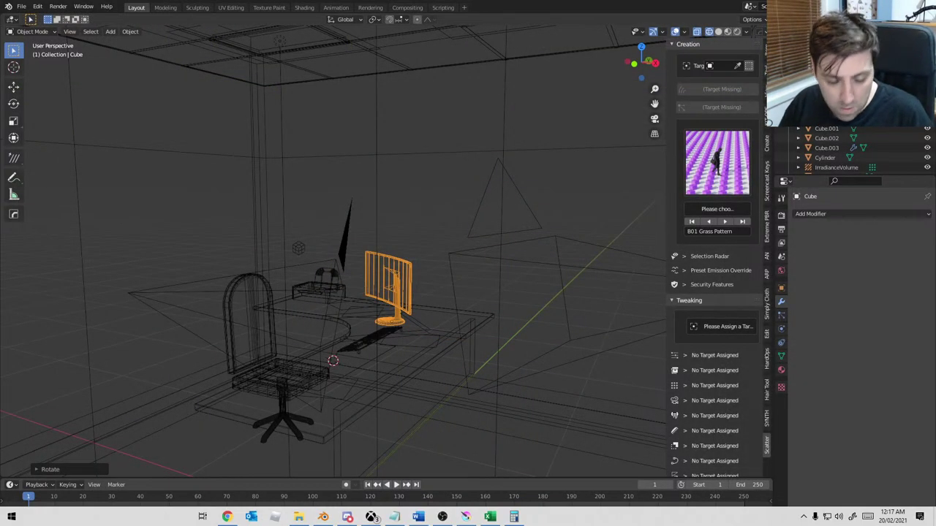
Step: Search Windows for Reallusion, dismiss it, then bring the Notepad list of Canberra clues forward
{"action": "key", "text": "super"}
{"action": "type", "text": "reall"}
{"action": "key", "text": "Return"}
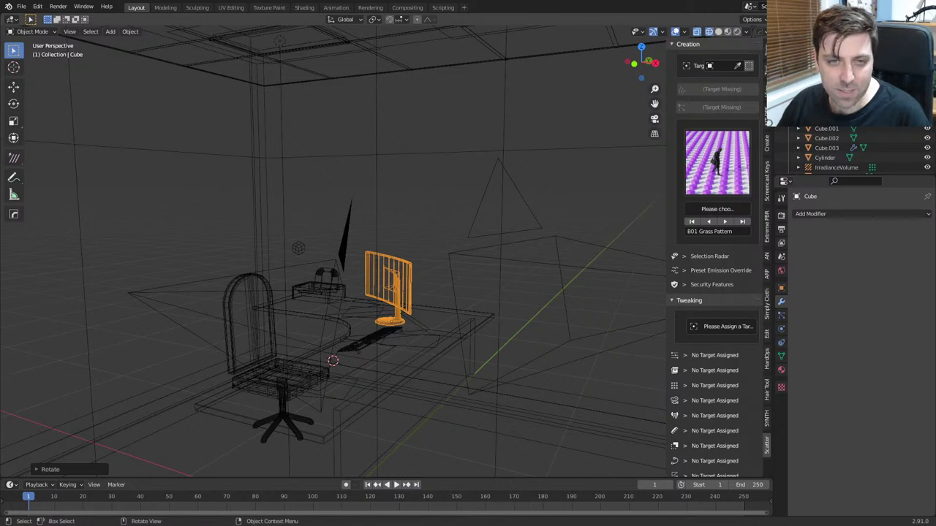
{"action": "key", "text": "alt+Tab"}
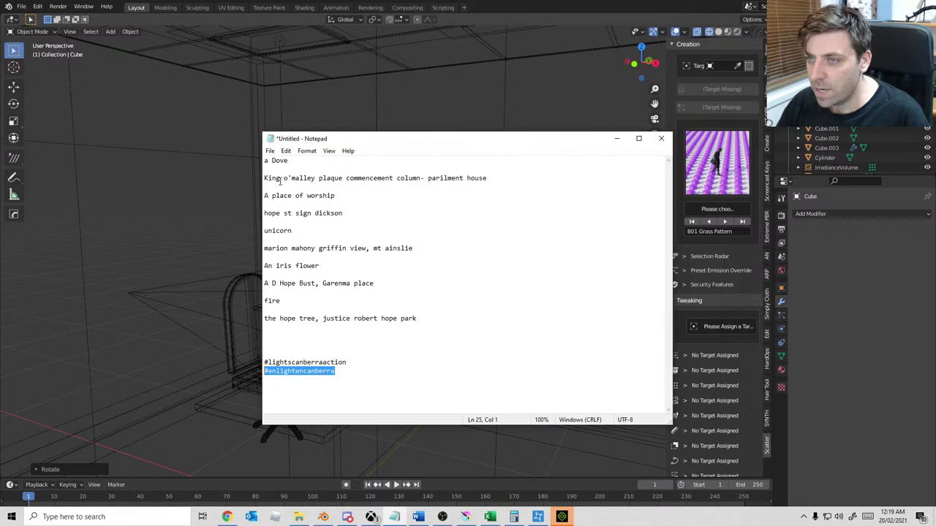
Step: Highlight the King, worship and Hope St sign Dickson notes, then glance at Chrome
{"action": "left_click_drag", "start_coordinate": [280, 181], "coordinate": [450, 187]}
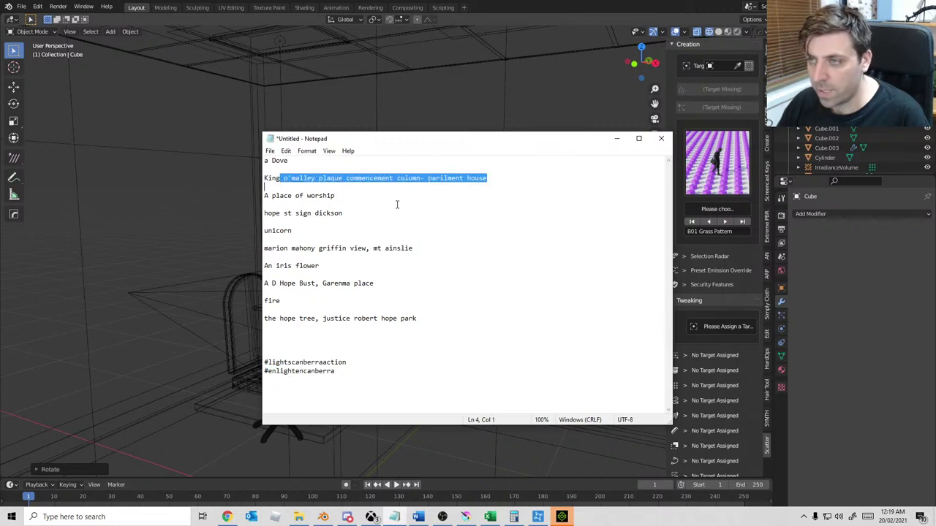
{"action": "double_click", "coordinate": [326, 197]}
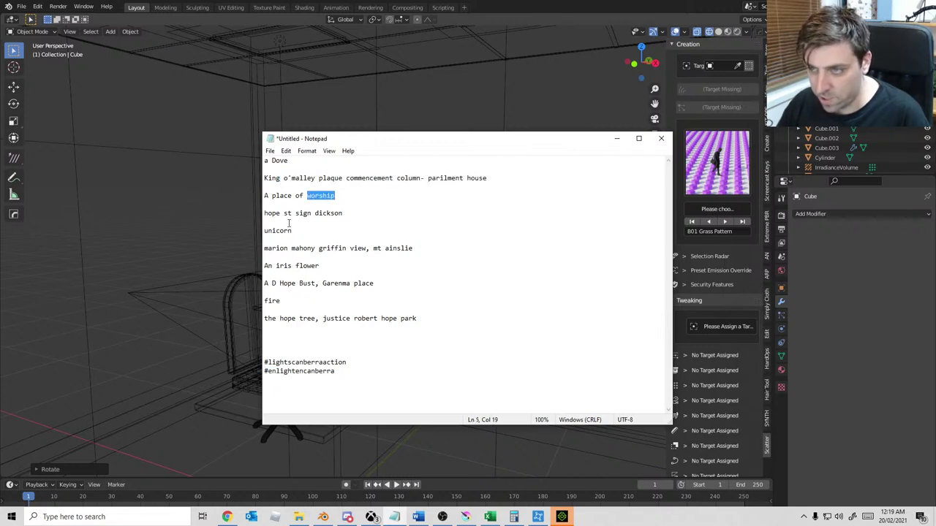
{"action": "left_click_drag", "start_coordinate": [268, 213], "coordinate": [347, 214]}
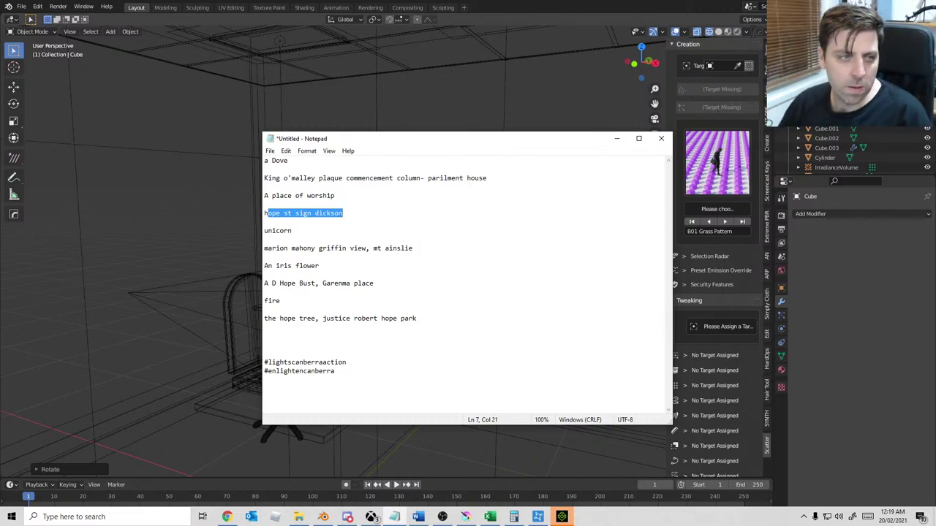
{"action": "key", "text": "alt+Tab"}
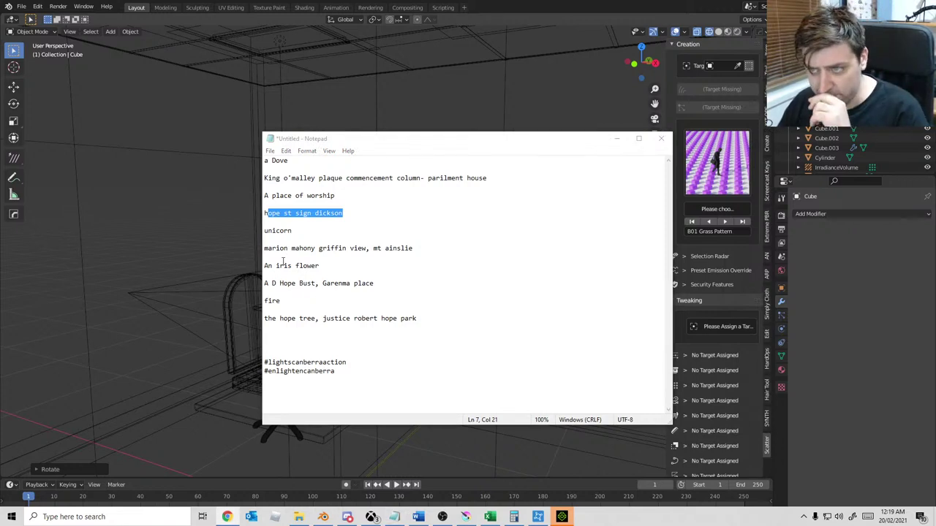
Step: Highlight the Mahony Griffin view, D Hope Bust, fire and Hope Tree notes, then switch to iClone 7
{"action": "left_click_drag", "start_coordinate": [285, 249], "coordinate": [419, 249]}
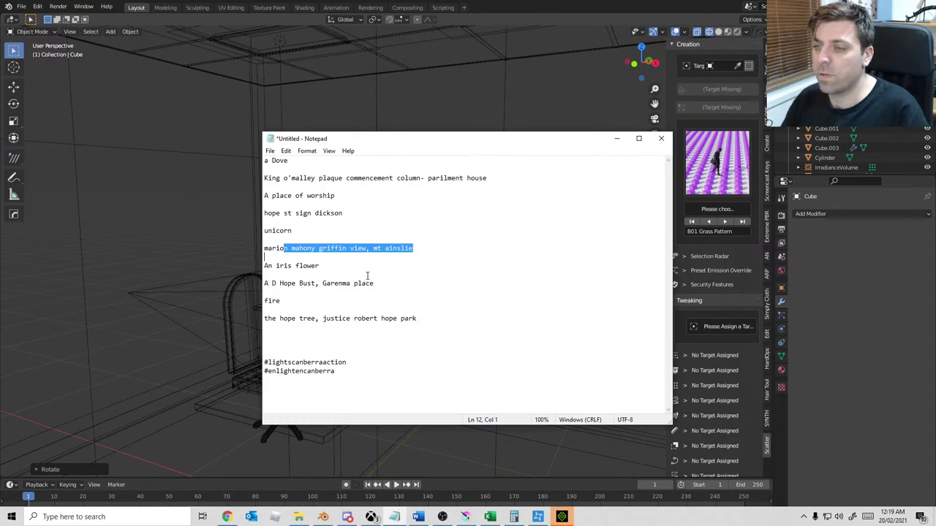
{"action": "left_click_drag", "start_coordinate": [269, 287], "coordinate": [374, 286]}
{"action": "left_click", "coordinate": [272, 302]}
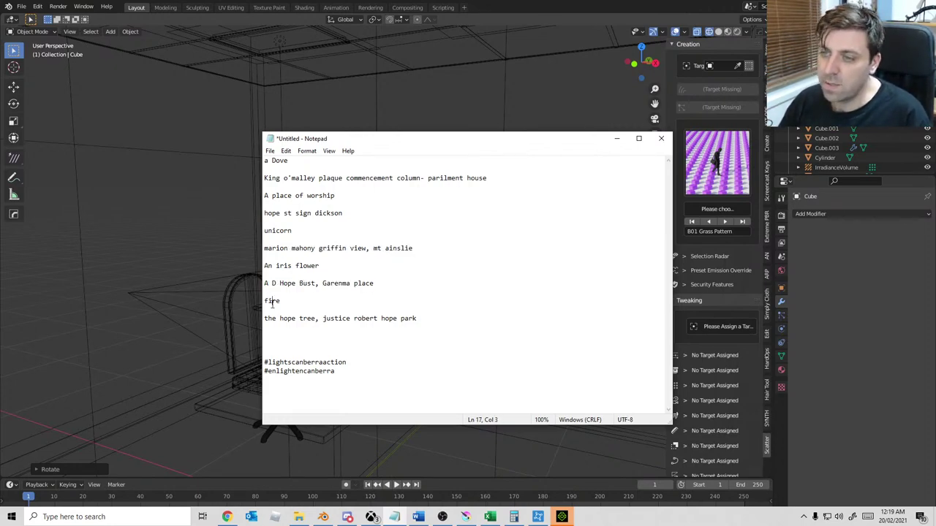
{"action": "double_click", "coordinate": [272, 302]}
{"action": "mouse_move", "coordinate": [275, 319]}
{"action": "left_mouse_down"}
{"action": "mouse_move", "coordinate": [424, 315]}
{"action": "mouse_move", "coordinate": [265, 319]}
{"action": "left_mouse_up"}
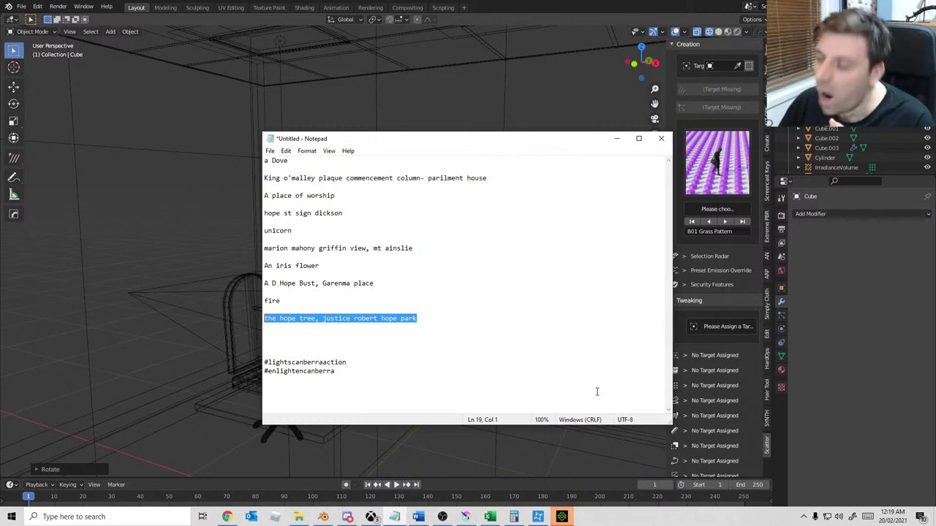
{"action": "left_click", "coordinate": [562, 517]}
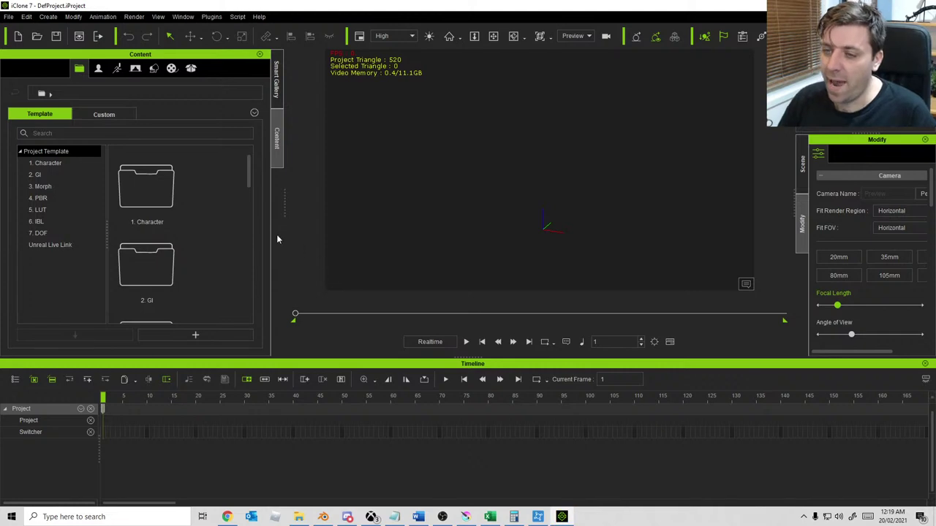
Step: Open the bankmanager project from Games (D:) > LCA2021 > motions
{"action": "left_click", "coordinate": [8, 17]}
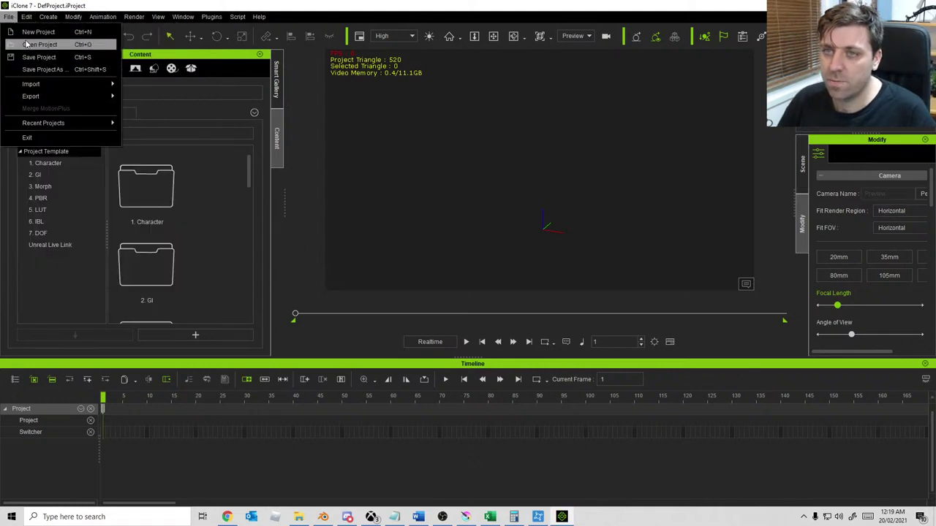
{"action": "left_click", "coordinate": [38, 45]}
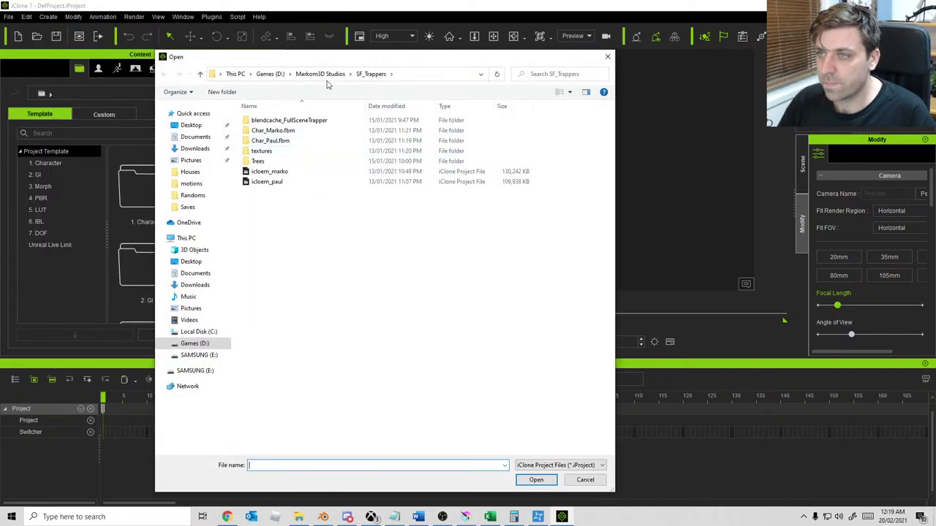
{"action": "left_click", "coordinate": [326, 74]}
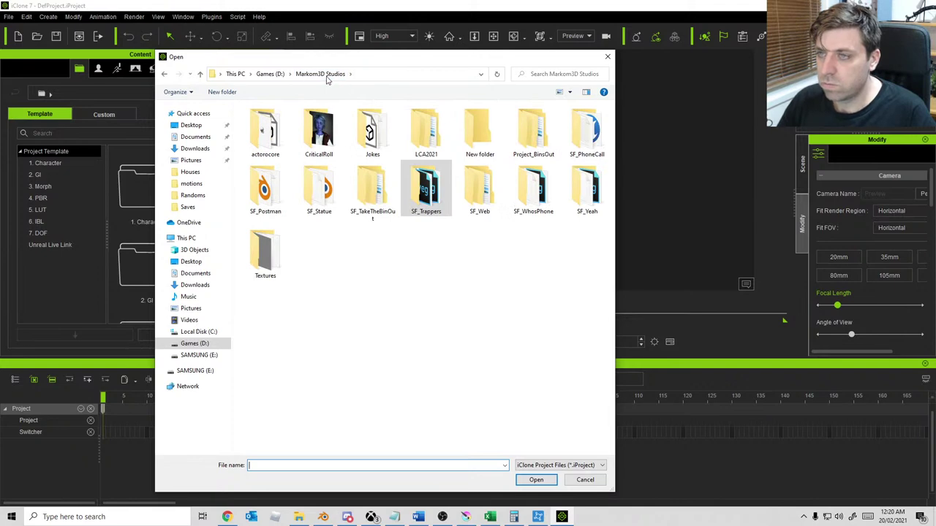
{"action": "left_click", "coordinate": [270, 74]}
{"action": "double_click", "coordinate": [288, 241]}
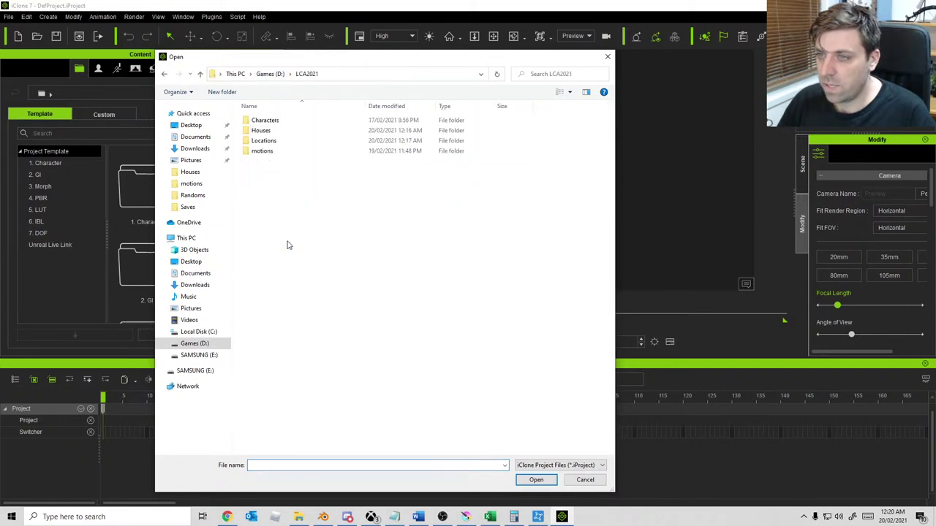
{"action": "double_click", "coordinate": [263, 150]}
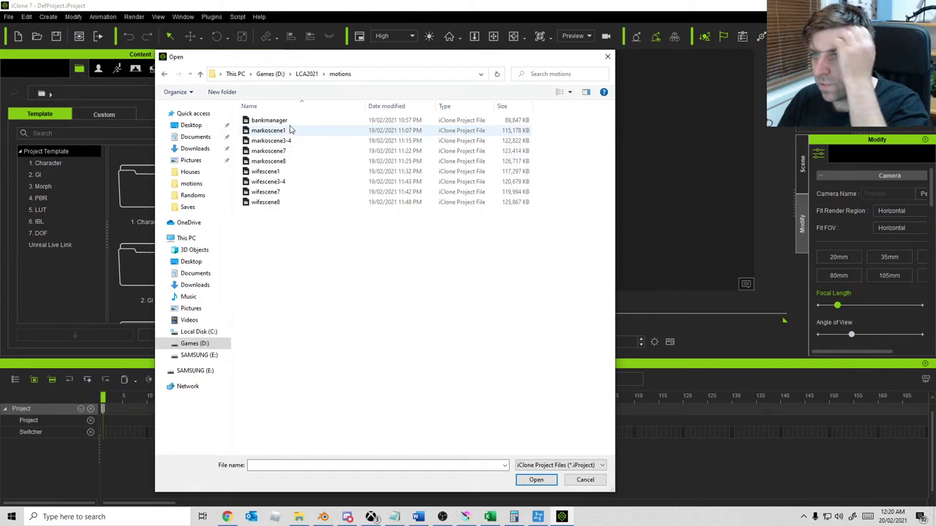
{"action": "double_click", "coordinate": [290, 130]}
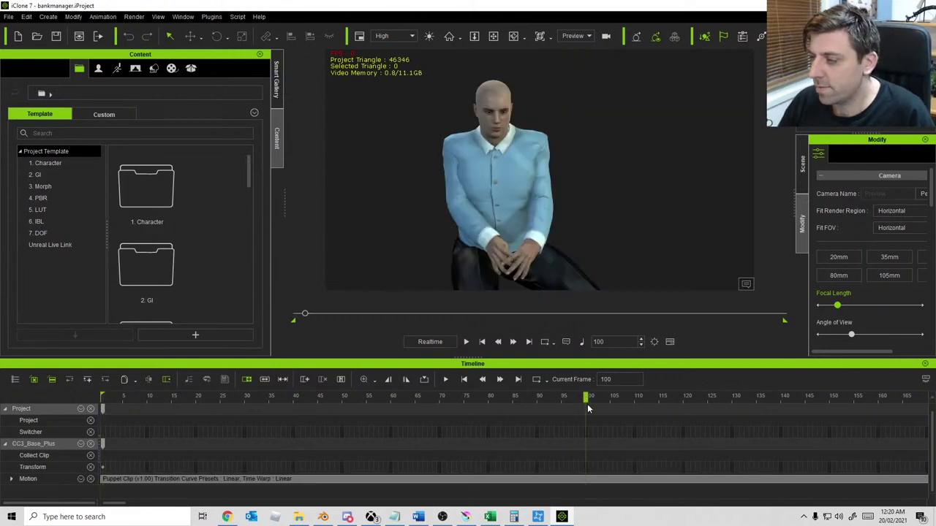
Step: Scrub to the end of the animation around frame 1523 and select the bank manager character
{"action": "left_click", "coordinate": [783, 398]}
{"action": "left_click_drag", "start_coordinate": [783, 398], "coordinate": [778, 399]}
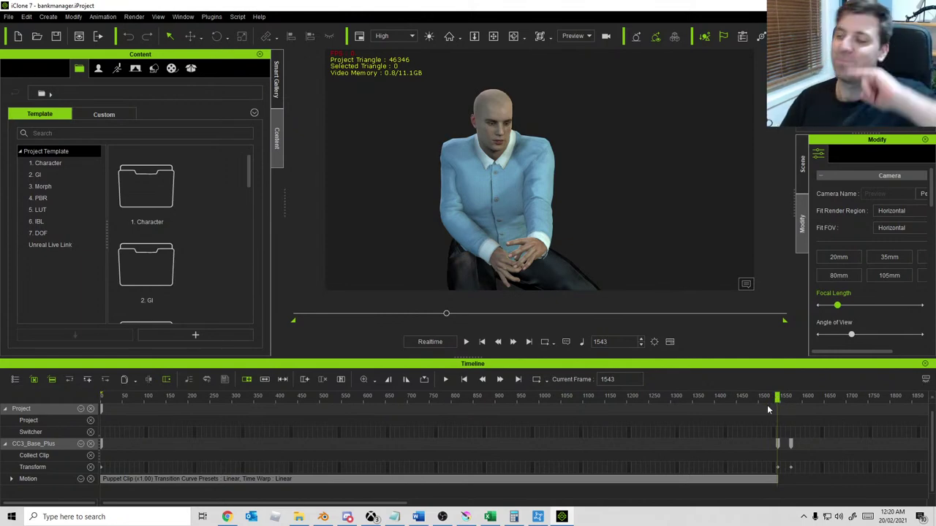
{"action": "mouse_move", "coordinate": [776, 399]}
{"action": "left_mouse_down"}
{"action": "mouse_move", "coordinate": [762, 399]}
{"action": "mouse_move", "coordinate": [777, 401]}
{"action": "left_mouse_up"}
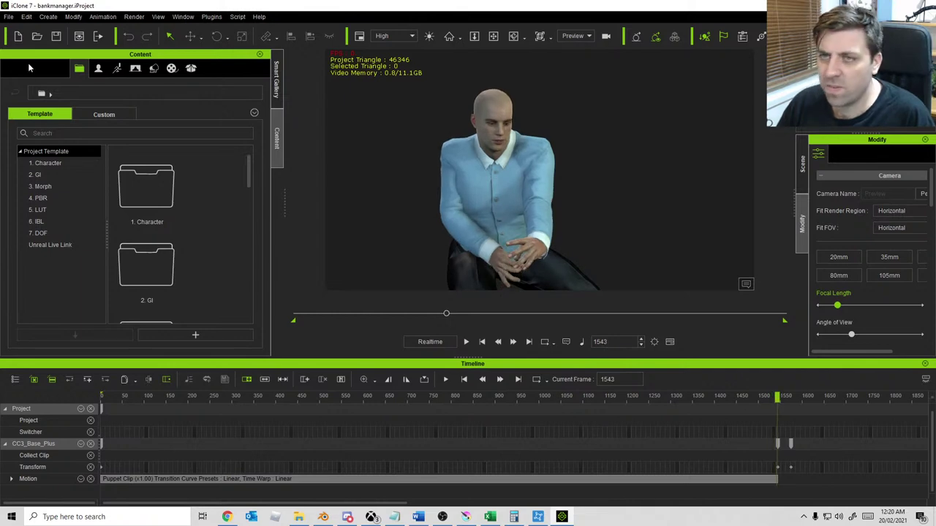
{"action": "left_click", "coordinate": [8, 16]}
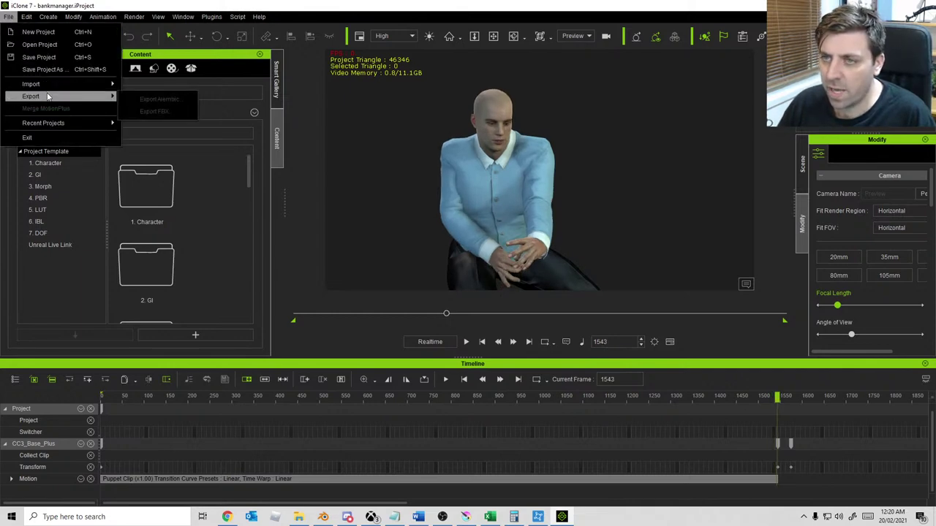
{"action": "left_click", "coordinate": [480, 172]}
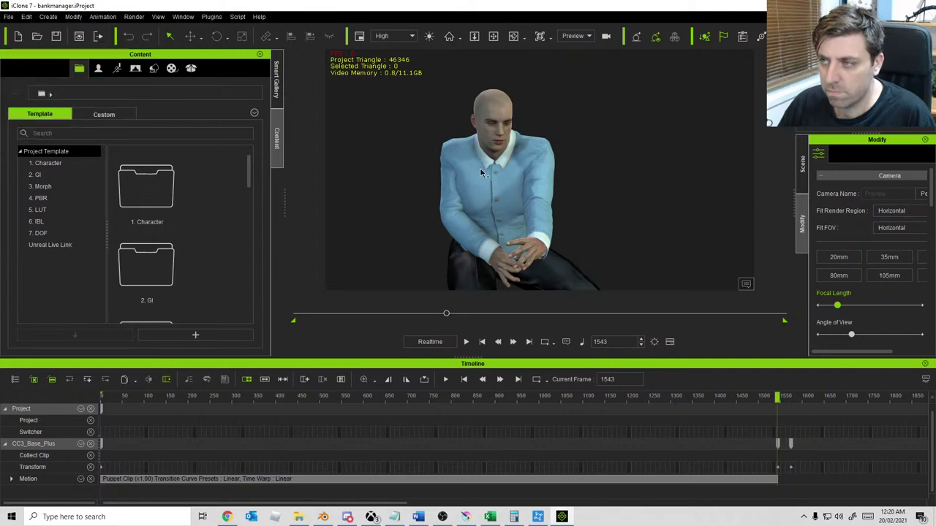
{"action": "left_click", "coordinate": [510, 199]}
Step: Set up an FBX export with the Blender preset covering frames 1 to 1550
{"action": "left_click", "coordinate": [8, 16]}
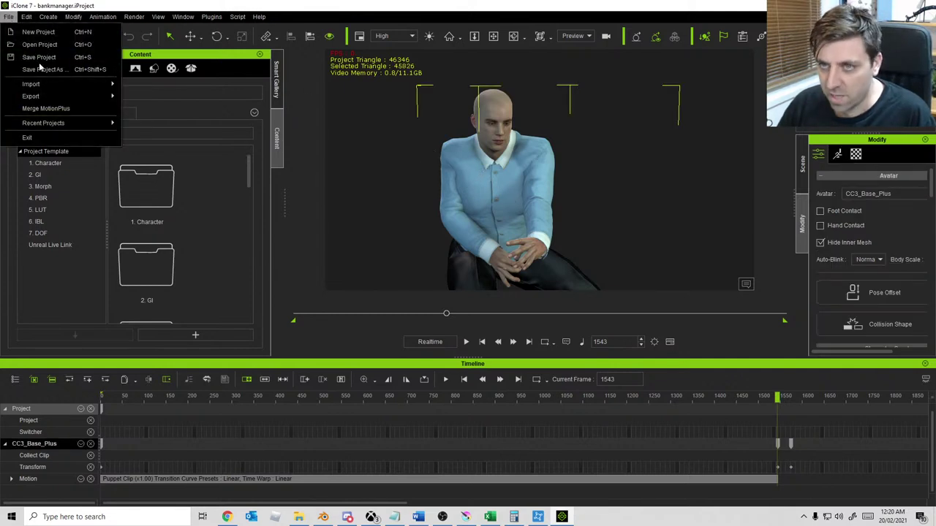
{"action": "mouse_move", "coordinate": [33, 95]}
{"action": "left_click", "coordinate": [170, 111]}
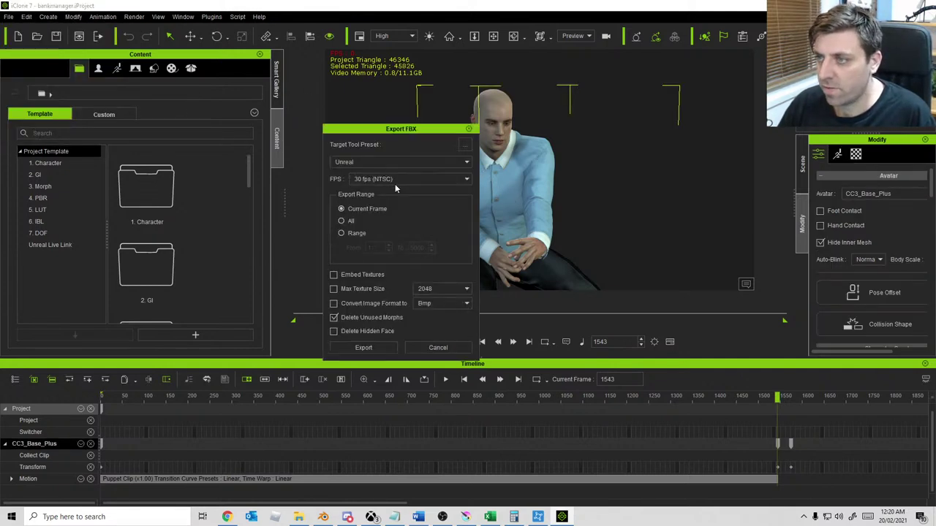
{"action": "left_click", "coordinate": [387, 162]}
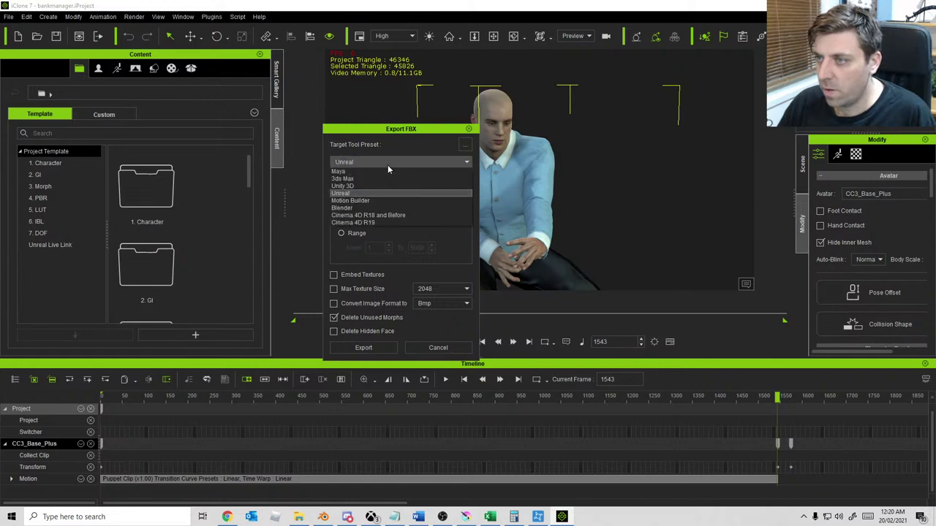
{"action": "left_click", "coordinate": [382, 207]}
{"action": "left_click", "coordinate": [343, 233]}
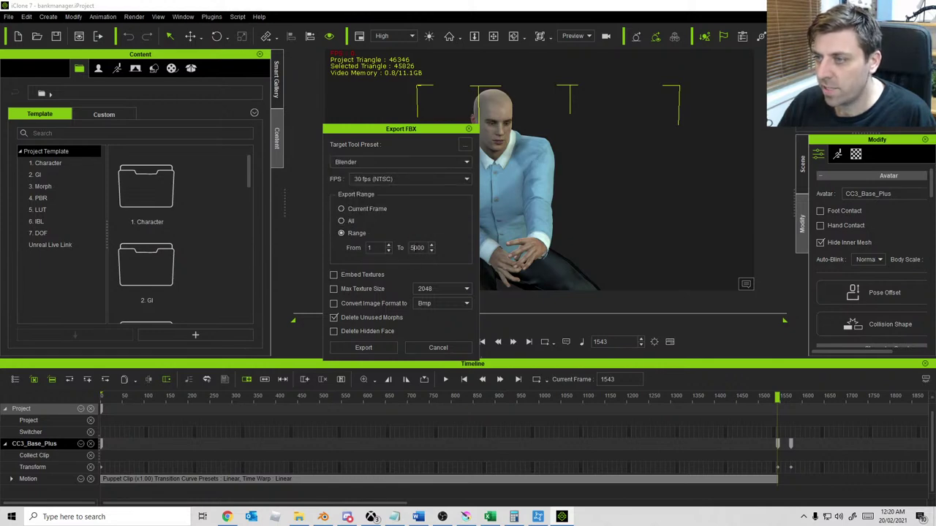
{"action": "double_click", "coordinate": [415, 248]}
{"action": "type", "text": "1550"}
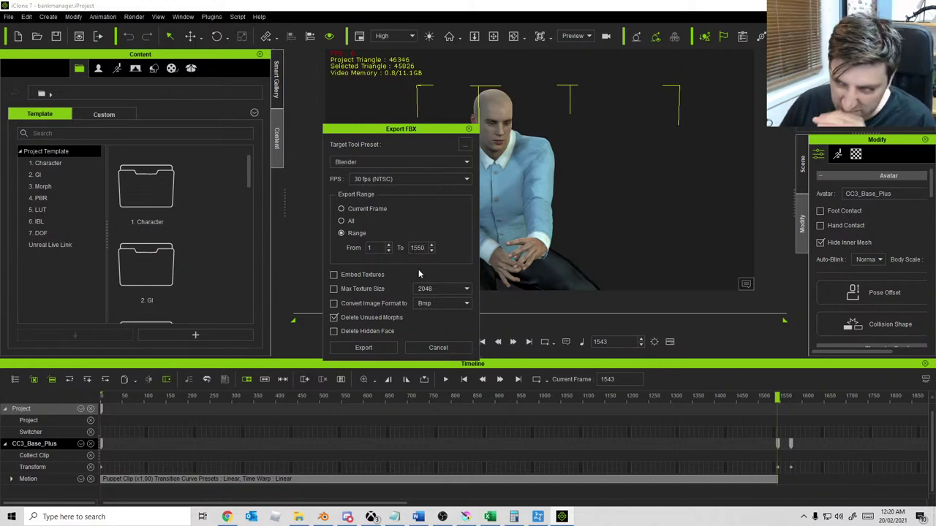
{"action": "left_click", "coordinate": [374, 349]}
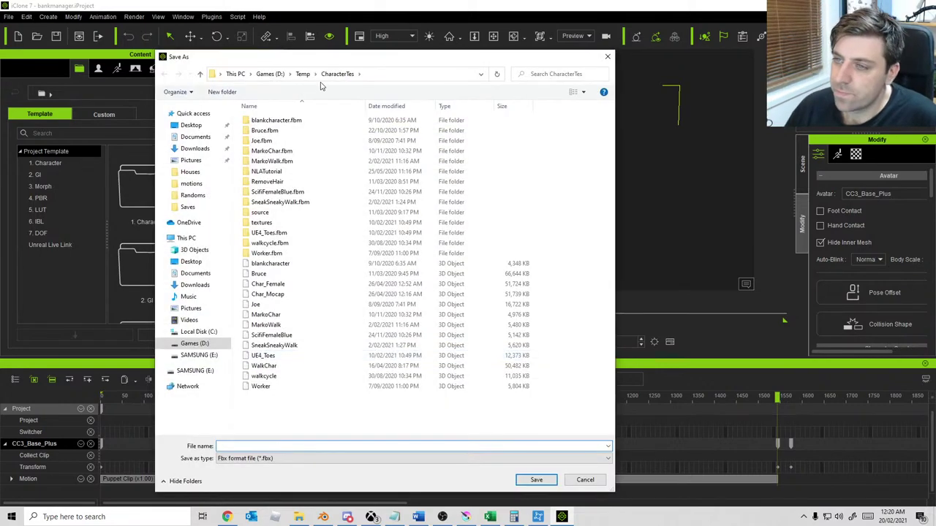
Step: Create a new folder in Games (D:) > LCA2021 and save the FBX export into it
{"action": "left_click", "coordinate": [269, 74]}
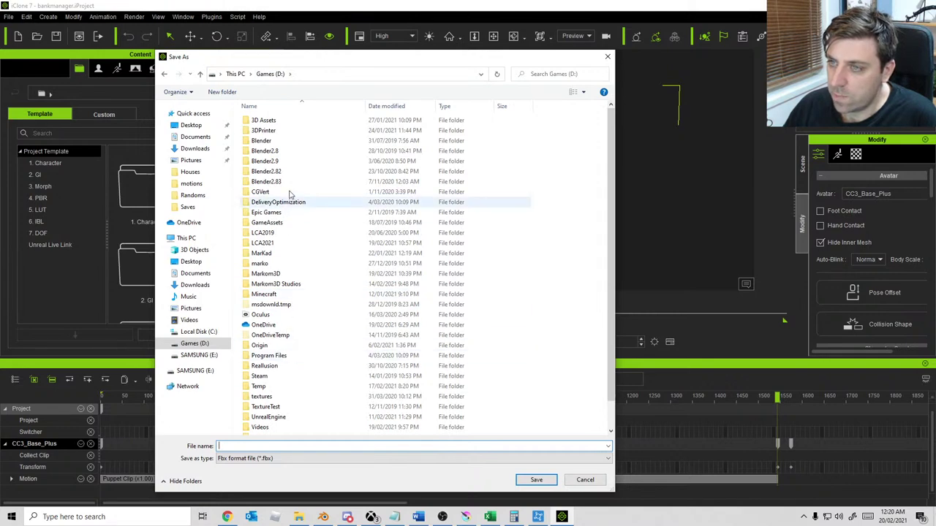
{"action": "double_click", "coordinate": [292, 242]}
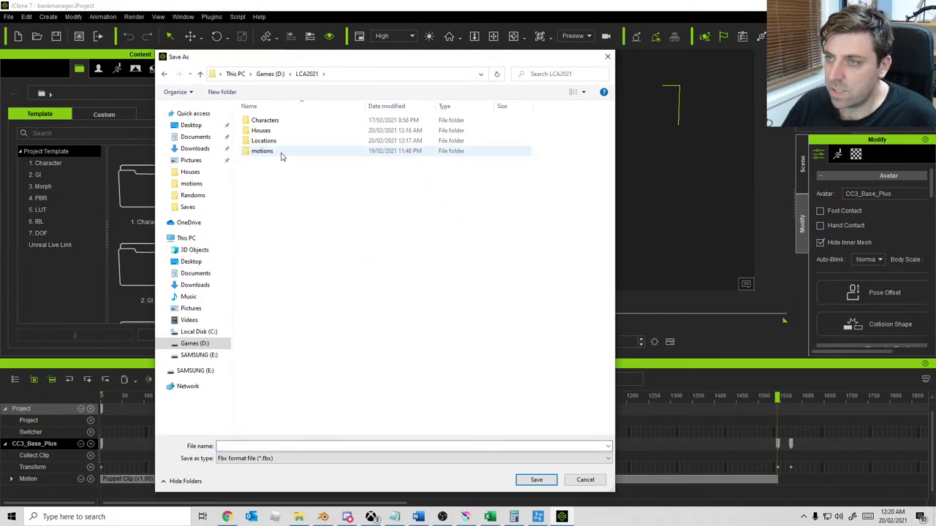
{"action": "right_click", "coordinate": [268, 198]}
{"action": "left_click", "coordinate": [221, 92]}
{"action": "type", "text": "A"}
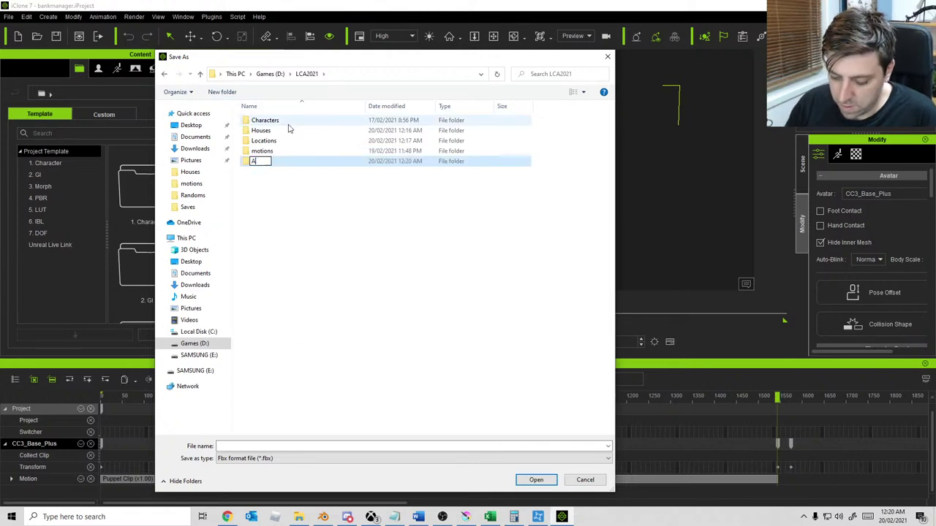
{"action": "type", "text": "nimations"}
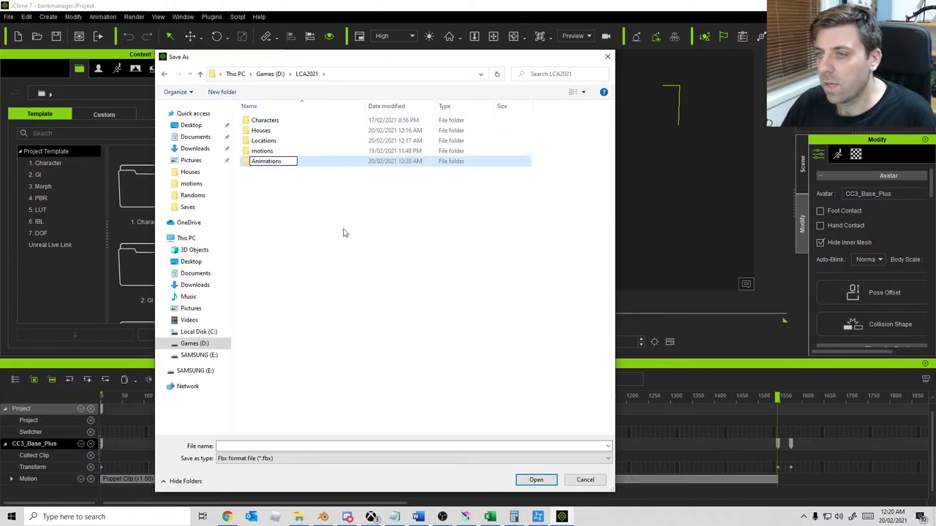
{"action": "key", "text": "Return"}
{"action": "left_click", "coordinate": [560, 310]}
{"action": "double_click", "coordinate": [265, 160]}
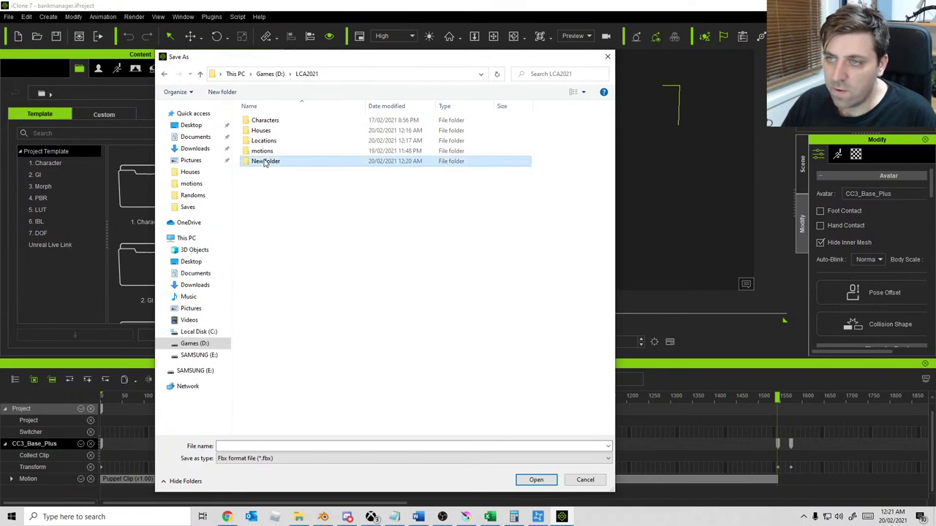
{"action": "left_click", "coordinate": [274, 447]}
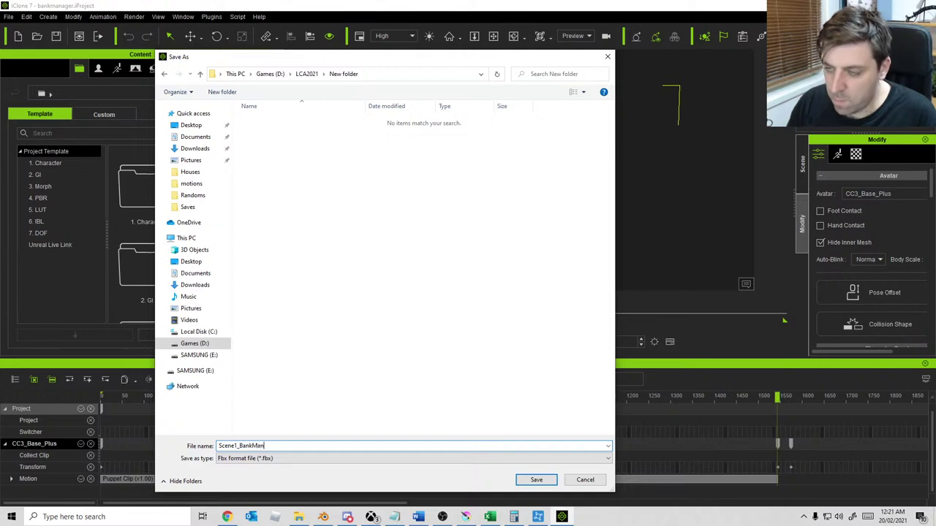
{"action": "left_click", "coordinate": [536, 480]}
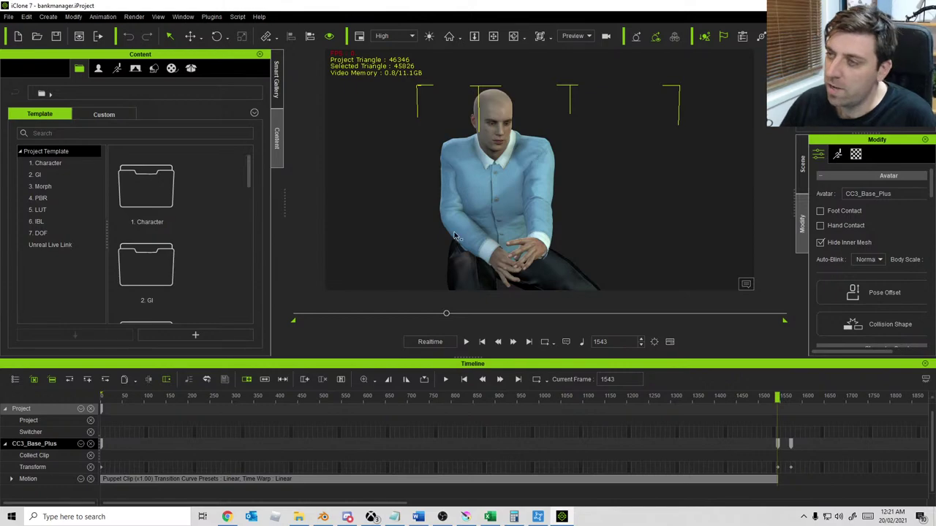
Step: Open the markoscene1 project
{"action": "left_click", "coordinate": [8, 17]}
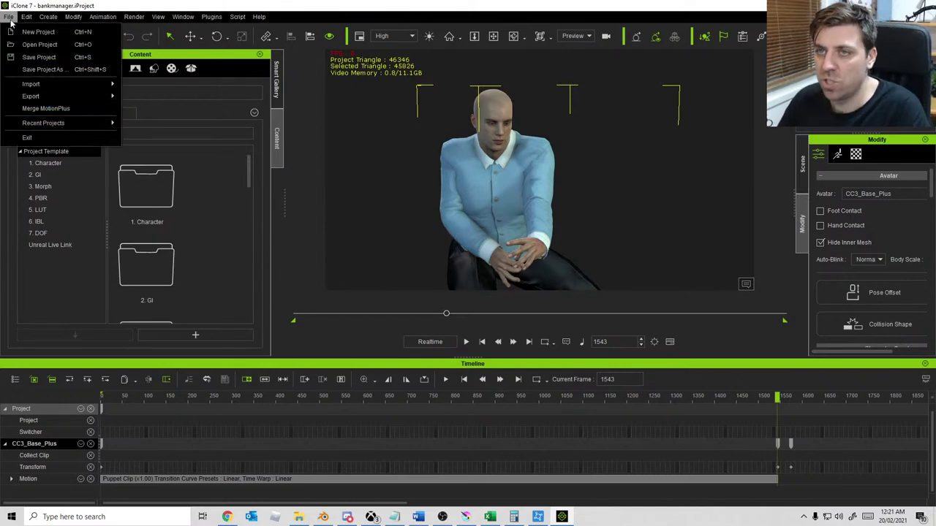
{"action": "left_click", "coordinate": [31, 43]}
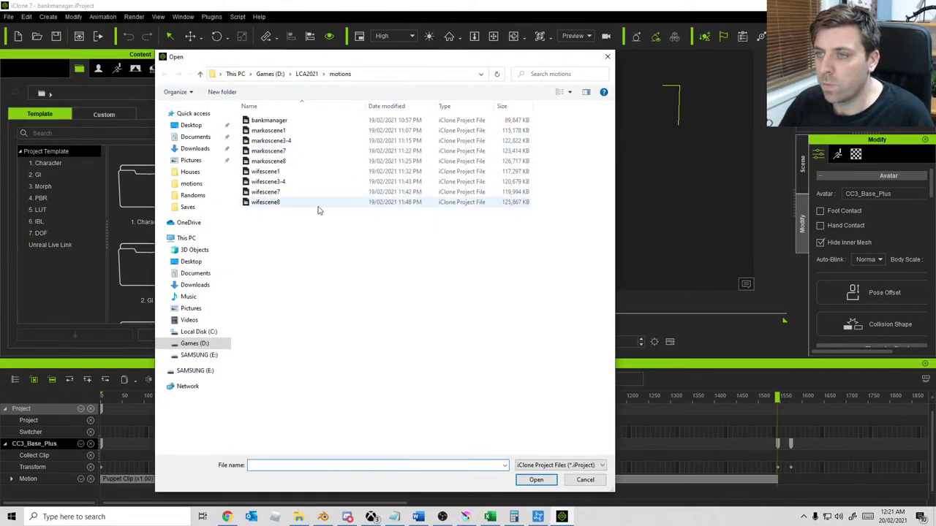
{"action": "double_click", "coordinate": [309, 132]}
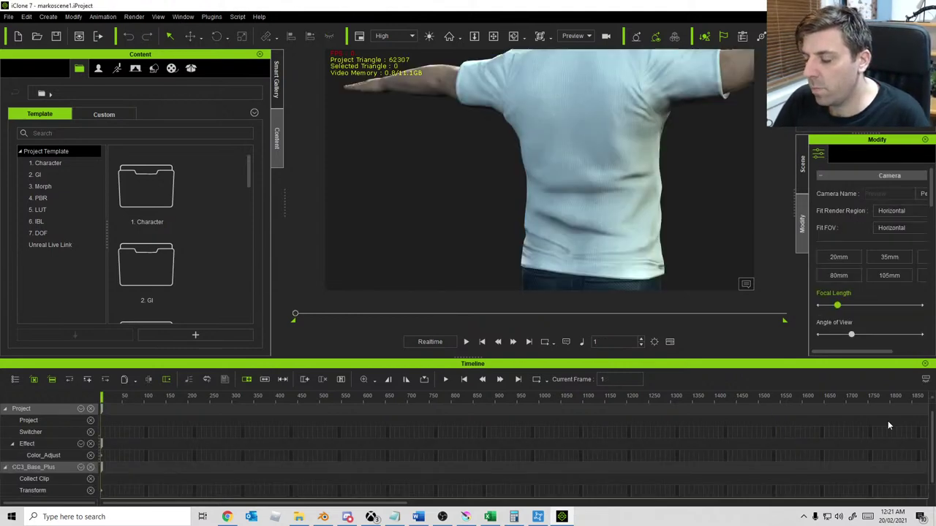
Step: Collapse the Effect track and scrub the timeline from frame 2206 back to frame 1890
{"action": "left_click", "coordinate": [474, 441]}
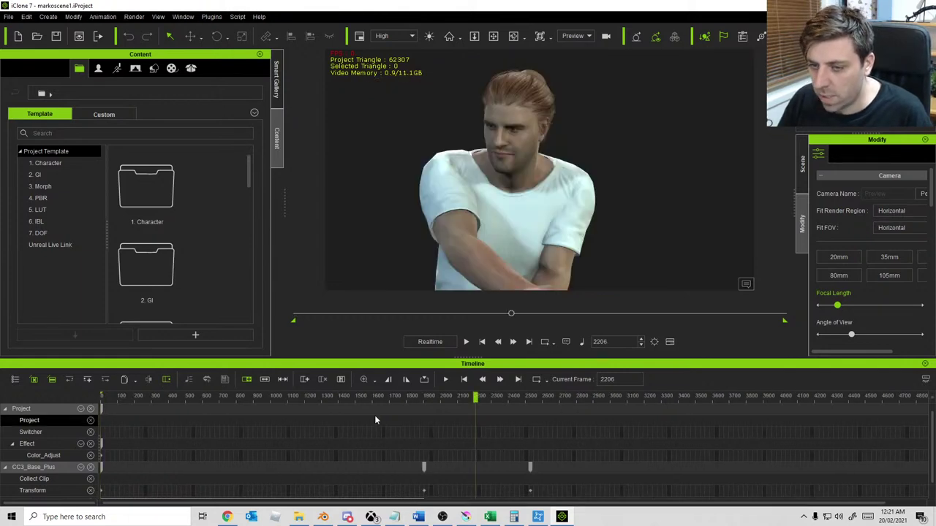
{"action": "left_click", "coordinate": [13, 445]}
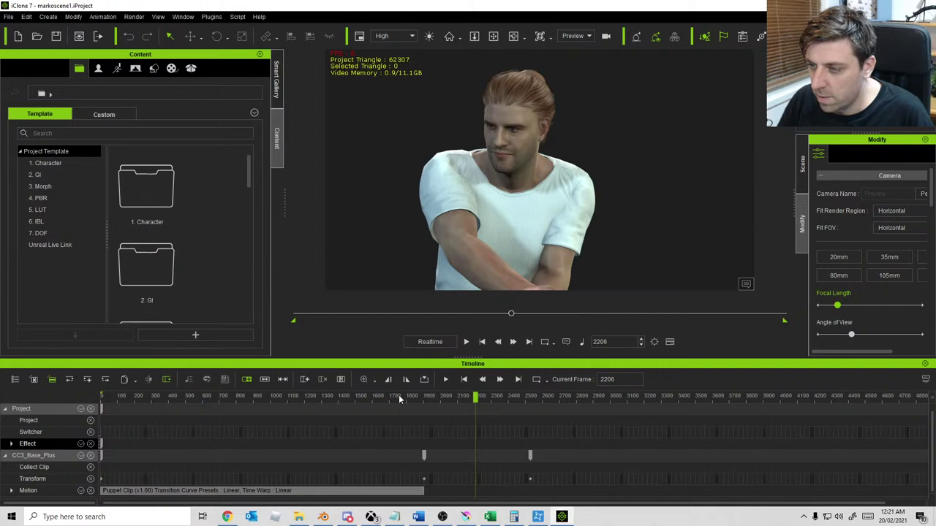
{"action": "left_click", "coordinate": [423, 398]}
{"action": "mouse_move", "coordinate": [425, 401]}
{"action": "left_mouse_down"}
{"action": "mouse_move", "coordinate": [407, 398]}
{"action": "mouse_move", "coordinate": [421, 399]}
{"action": "left_mouse_up"}
{"action": "left_click", "coordinate": [8, 16]}
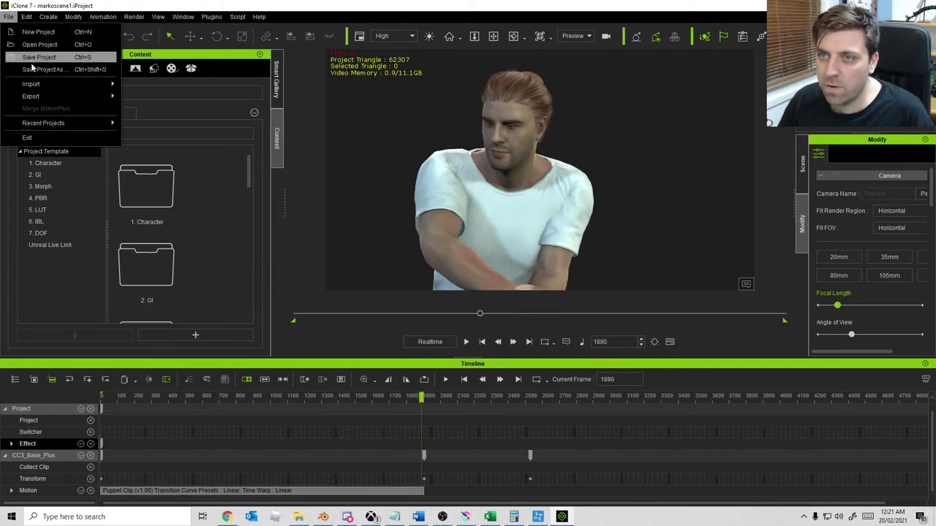
Step: Select the Marko character and set the FBX export range to end at frame 1900
{"action": "mouse_move", "coordinate": [44, 96]}
{"action": "left_click", "coordinate": [560, 182]}
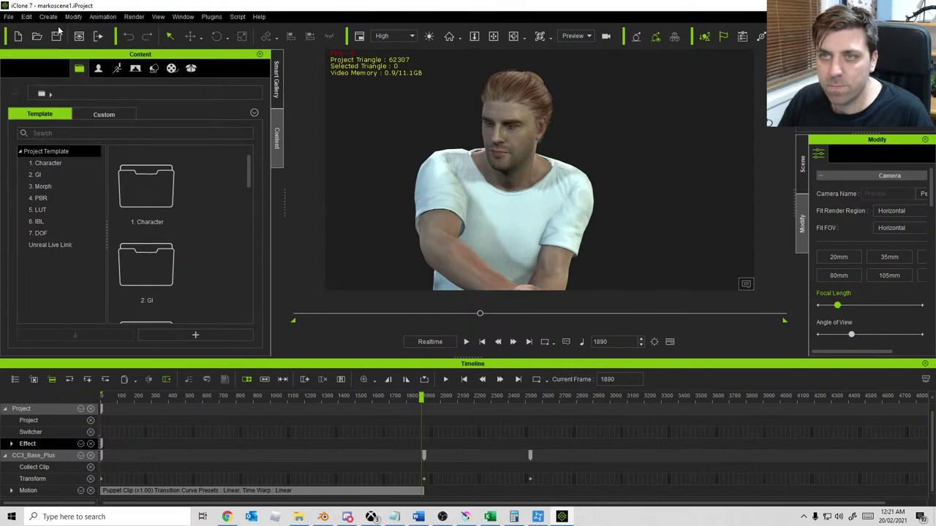
{"action": "left_click", "coordinate": [544, 181]}
{"action": "left_click", "coordinate": [8, 16]}
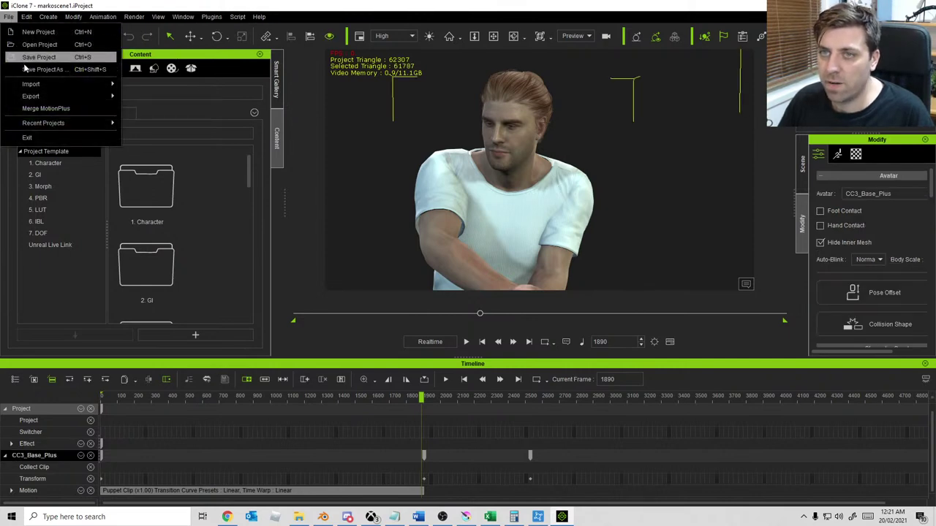
{"action": "mouse_move", "coordinate": [44, 96]}
{"action": "left_click", "coordinate": [175, 112]}
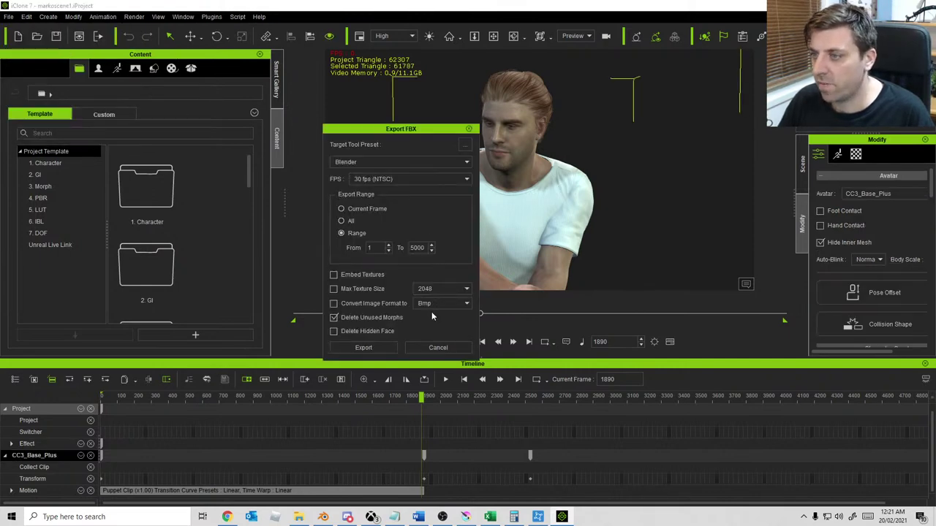
{"action": "double_click", "coordinate": [417, 248]}
{"action": "type", "text": "19"}
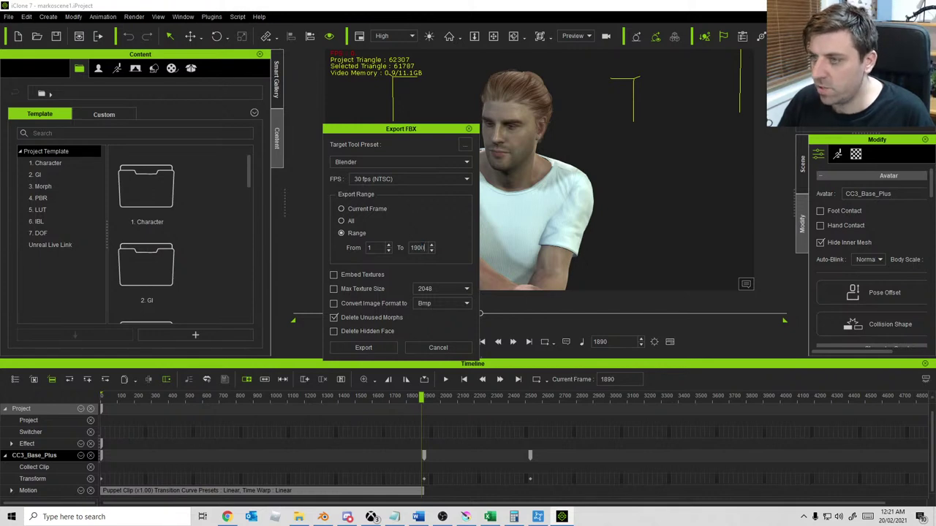
{"action": "type", "text": "00"}
Step: Export the FBX as Scene1_Marko into the New folder
{"action": "left_click", "coordinate": [382, 349]}
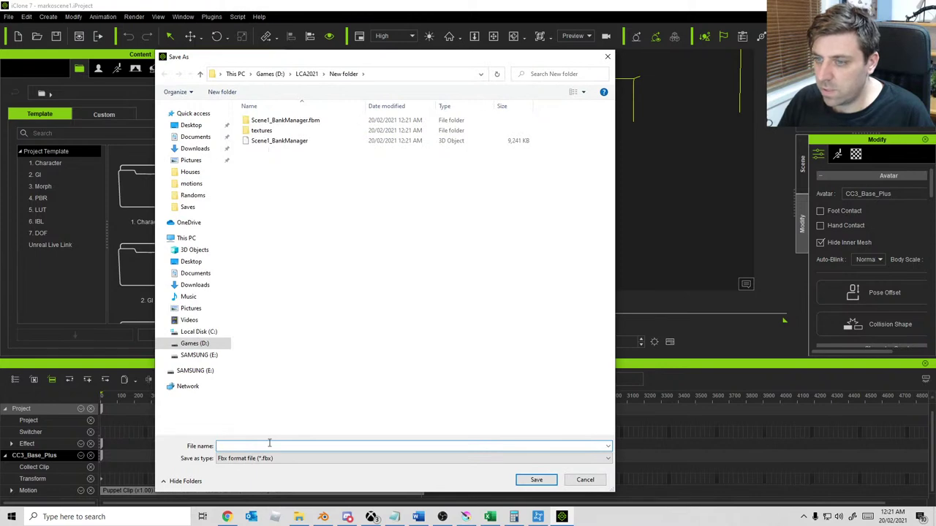
{"action": "type", "text": "Scene1_Marko"}
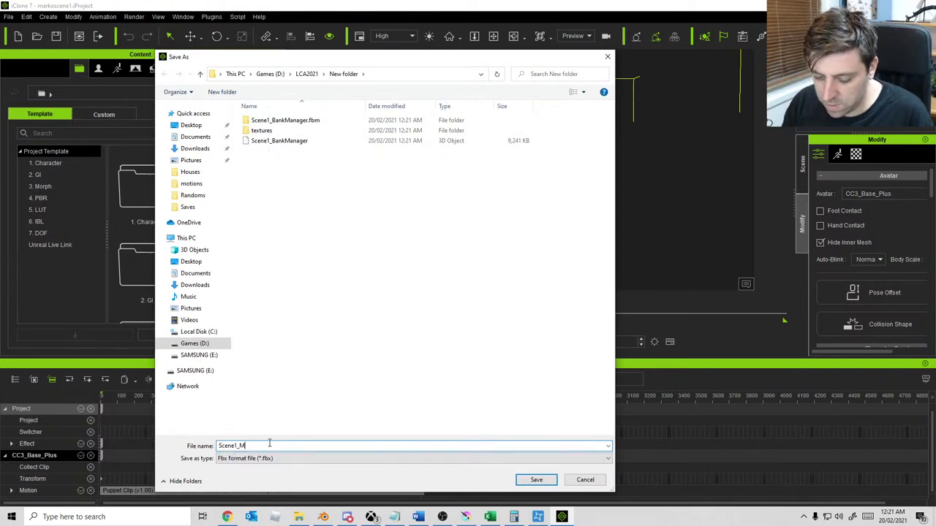
{"action": "left_click", "coordinate": [544, 479]}
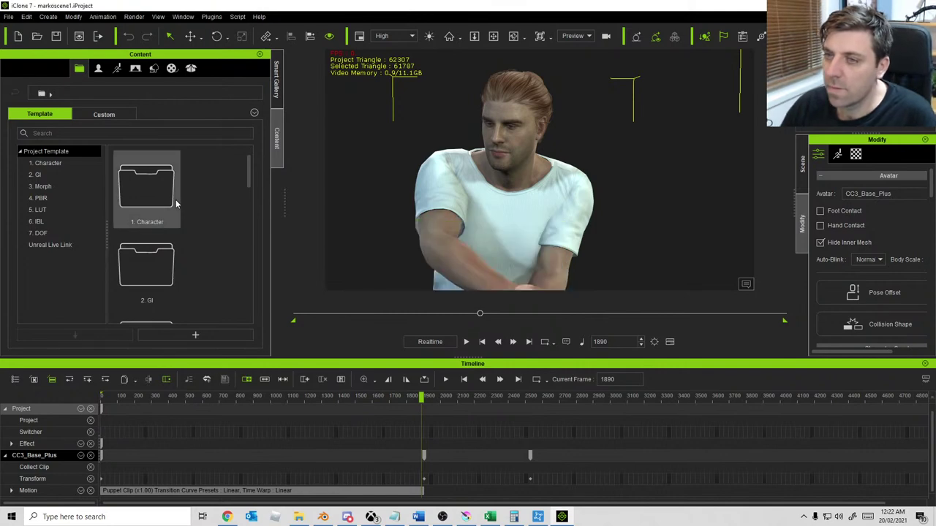
Step: Open the wifescene1 project
{"action": "left_click", "coordinate": [11, 17]}
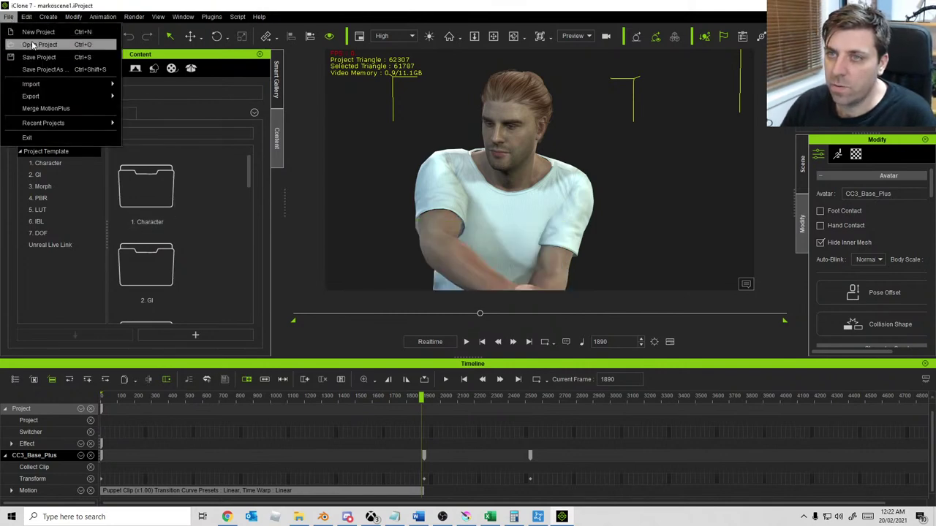
{"action": "left_click", "coordinate": [33, 45]}
{"action": "double_click", "coordinate": [295, 172]}
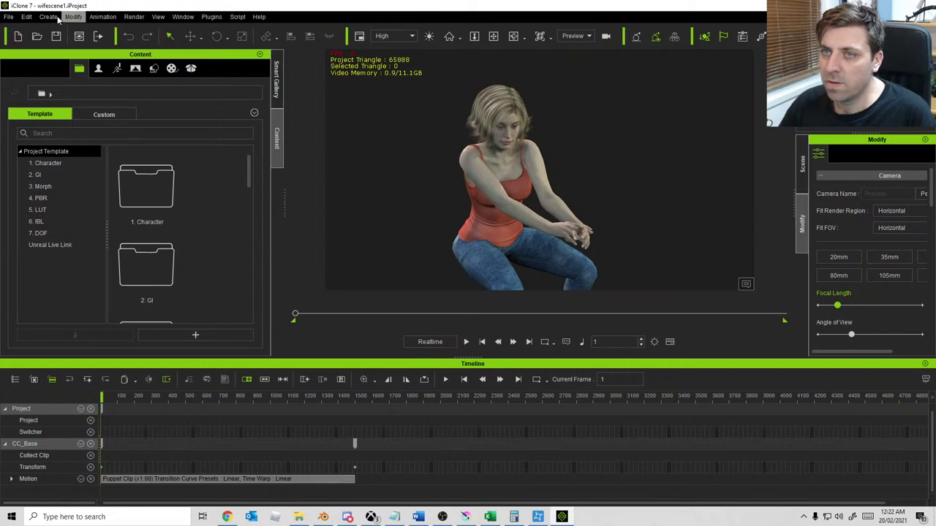
Step: Jump the timeline to frame 1492 and select the CC_Base woman character
{"action": "left_click", "coordinate": [355, 397]}
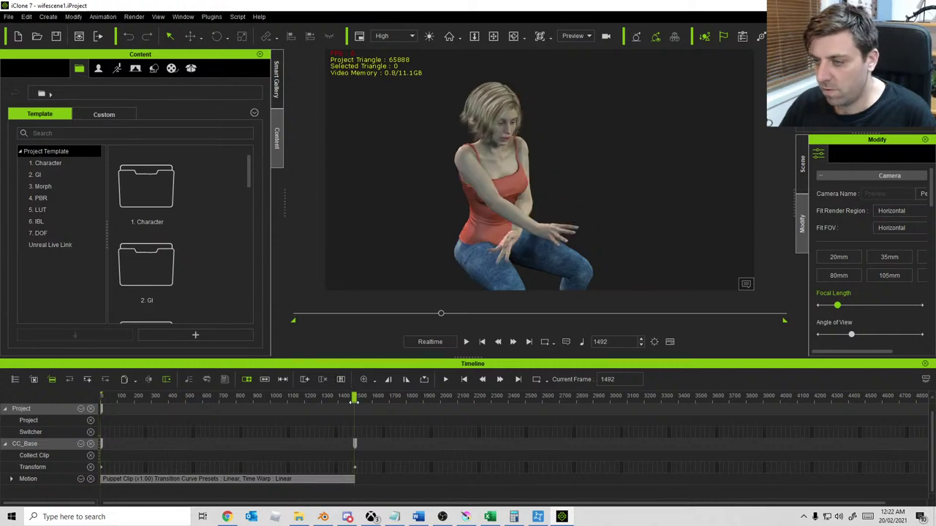
{"action": "left_click", "coordinate": [13, 18]}
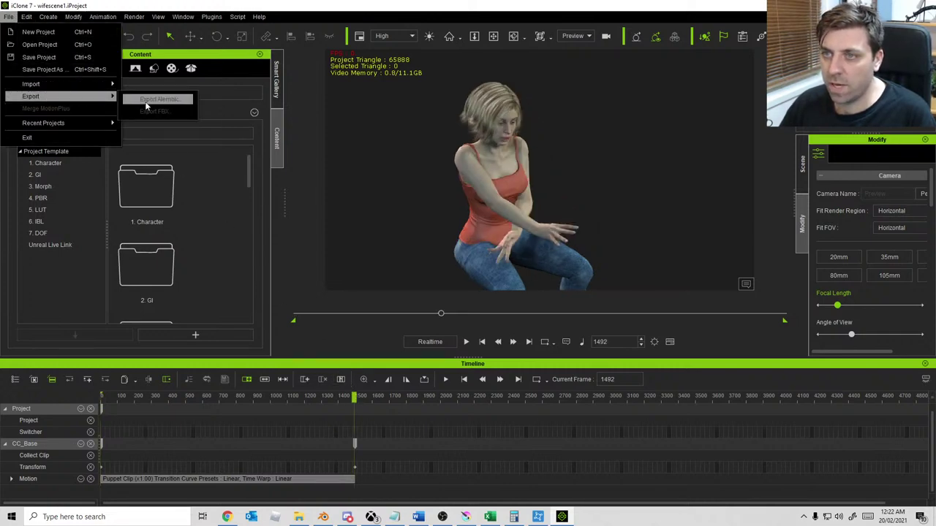
{"action": "left_click", "coordinate": [548, 177]}
{"action": "left_click", "coordinate": [485, 174]}
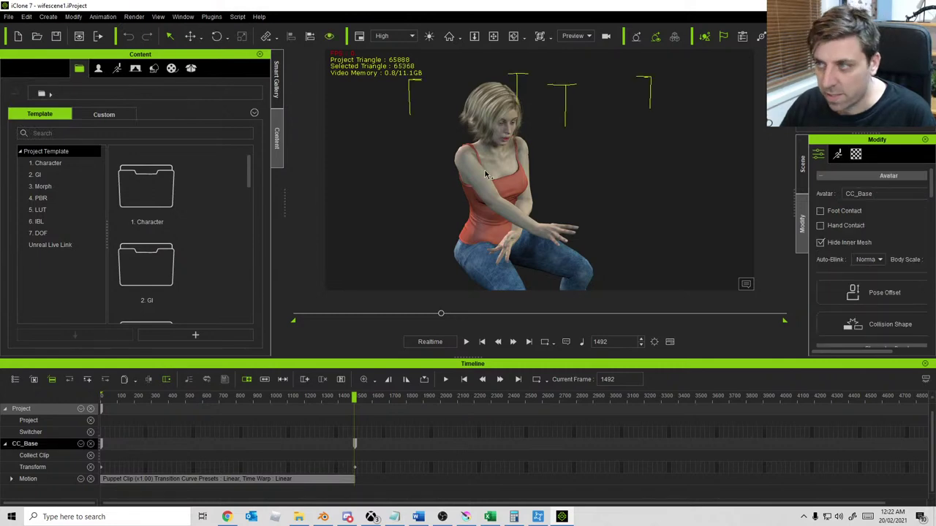
Step: Export the CC_Base woman as a Blender FBX of frames 1 to 1500 named Scene1_Wife
{"action": "left_click", "coordinate": [9, 16]}
{"action": "mouse_move", "coordinate": [74, 95]}
{"action": "left_click", "coordinate": [151, 114]}
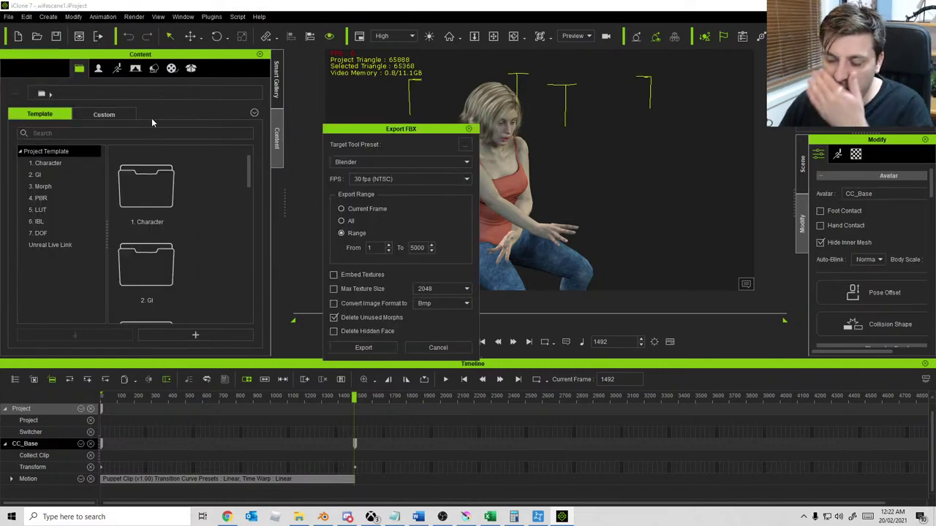
{"action": "double_click", "coordinate": [416, 248]}
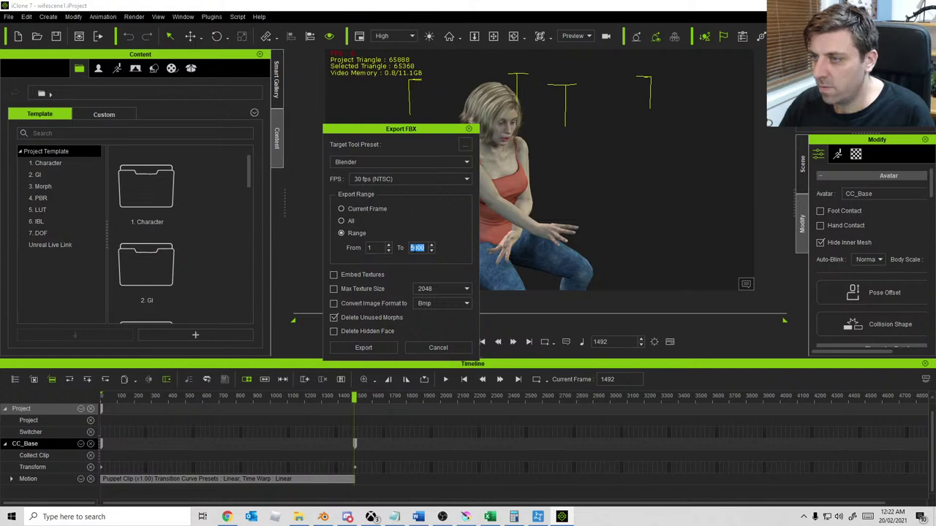
{"action": "type", "text": "1500"}
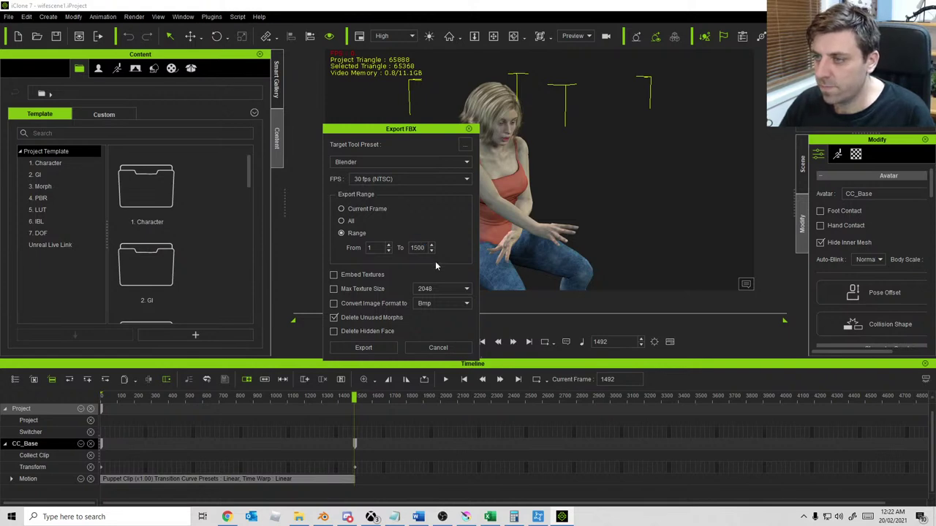
{"action": "left_click", "coordinate": [365, 348]}
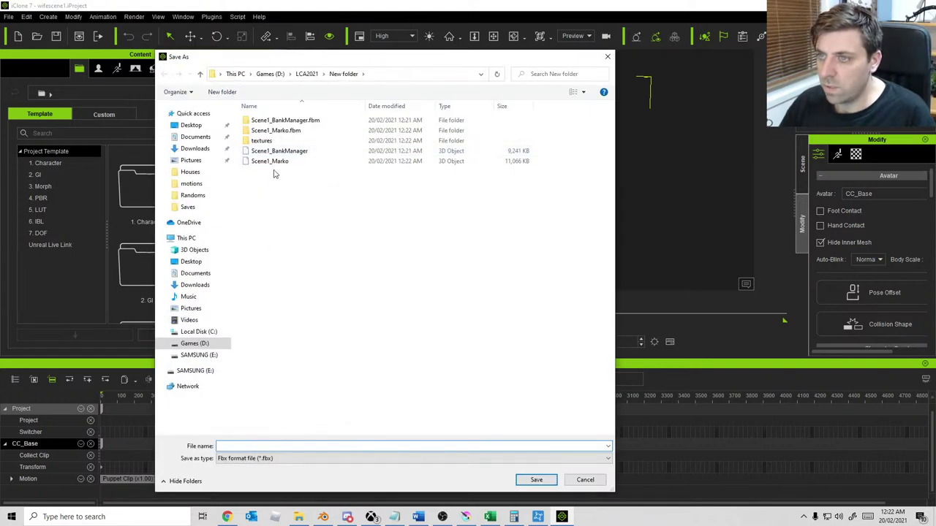
{"action": "type", "text": "Scene"}
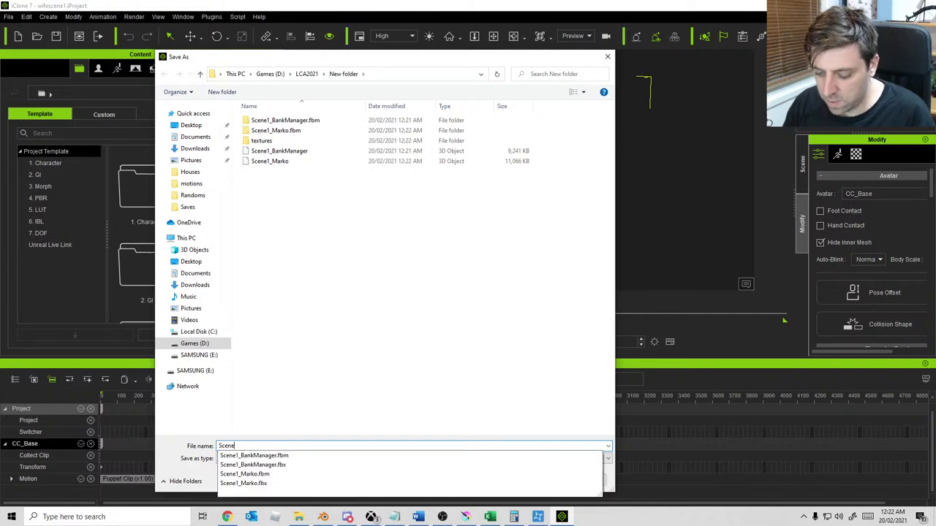
{"action": "type", "text": "1_Wife"}
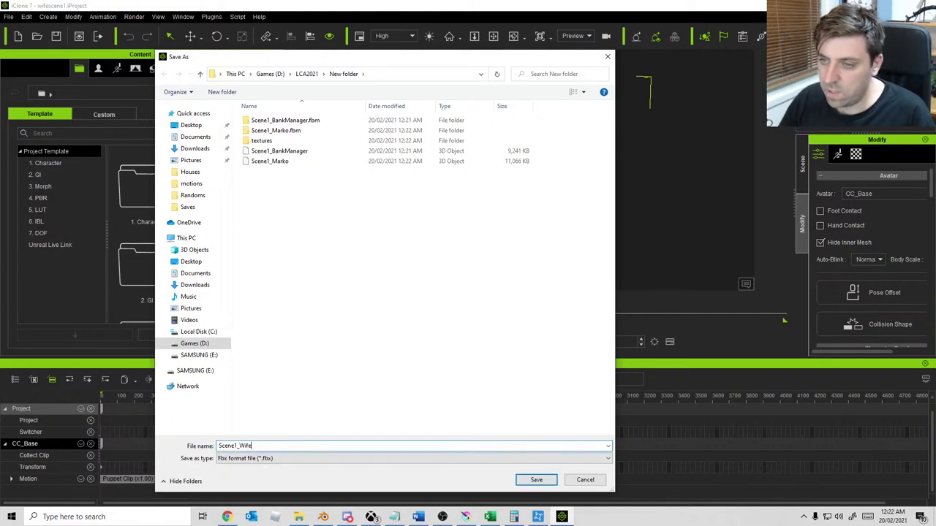
{"action": "left_click", "coordinate": [536, 480]}
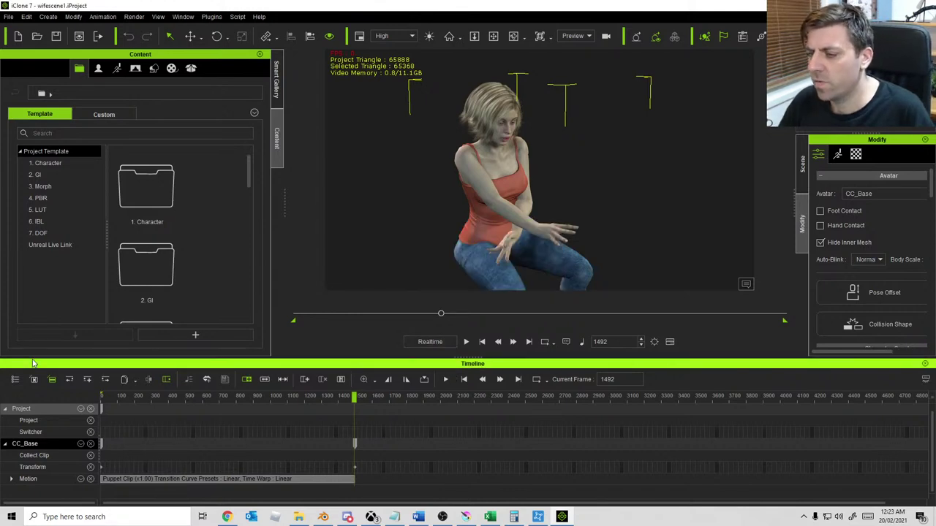
Step: Switch to Blender and browse the FBX import dialog to the LCA2021 folder
{"action": "left_click", "coordinate": [372, 517]}
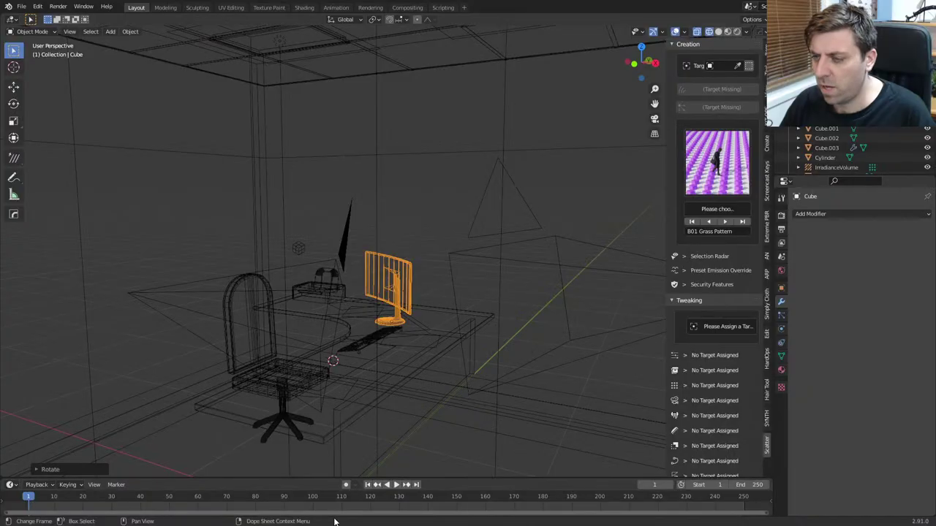
{"action": "left_click", "coordinate": [22, 6]}
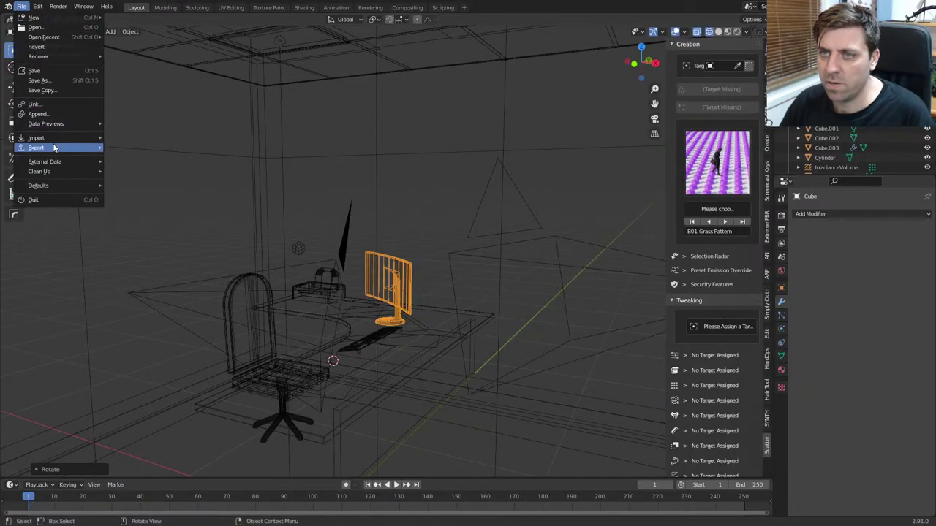
{"action": "mouse_move", "coordinate": [54, 139]}
{"action": "left_click", "coordinate": [149, 158]}
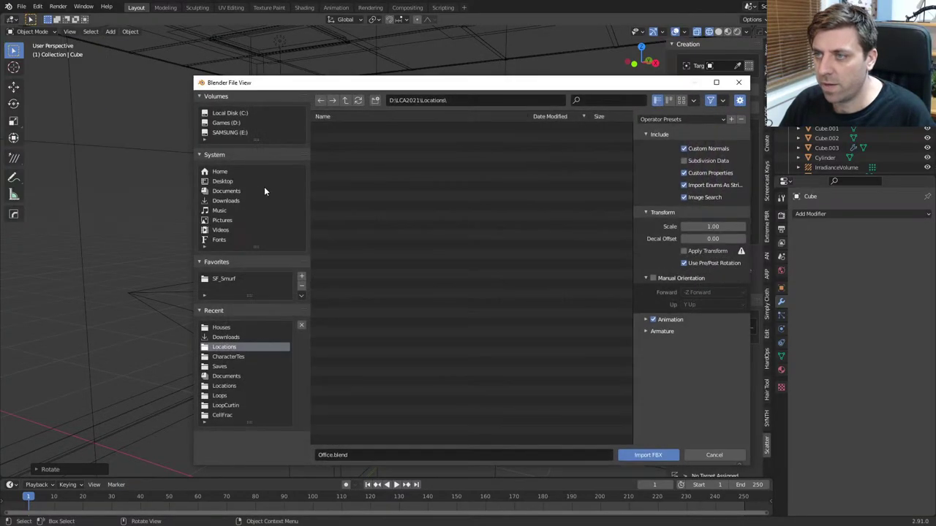
{"action": "left_click", "coordinate": [349, 102]}
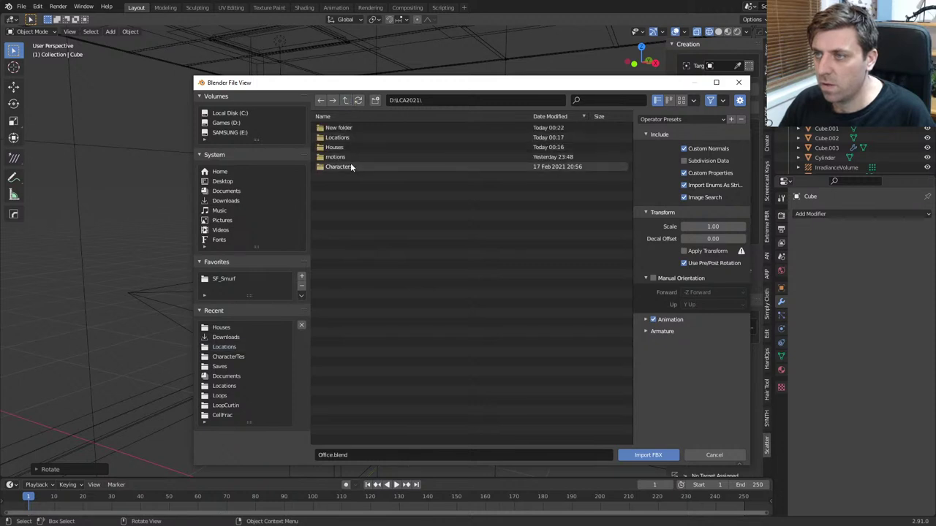
Step: Rename New folder to Animations and choose Scene1_BankManager.fbx inside it
{"action": "left_click", "coordinate": [348, 129]}
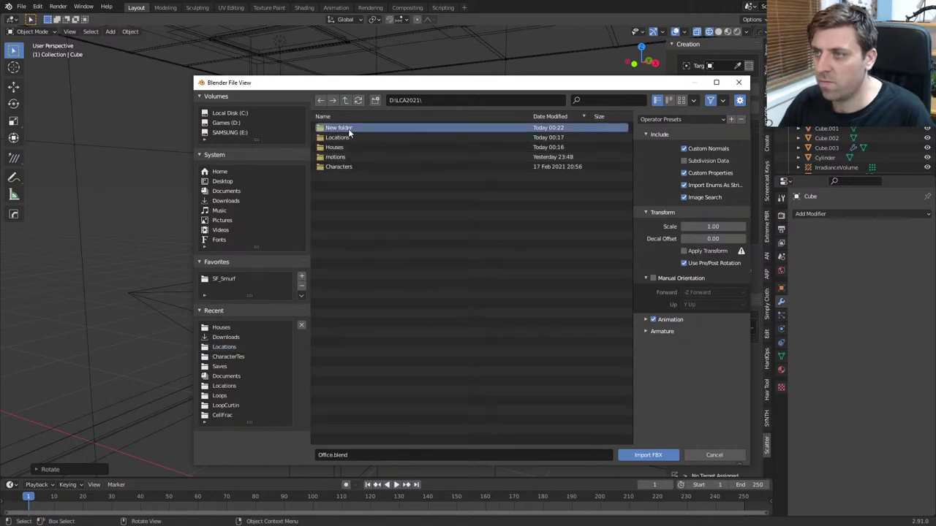
{"action": "left_click", "coordinate": [350, 129], "text": "ctrl"}
{"action": "type", "text": "Ani"}
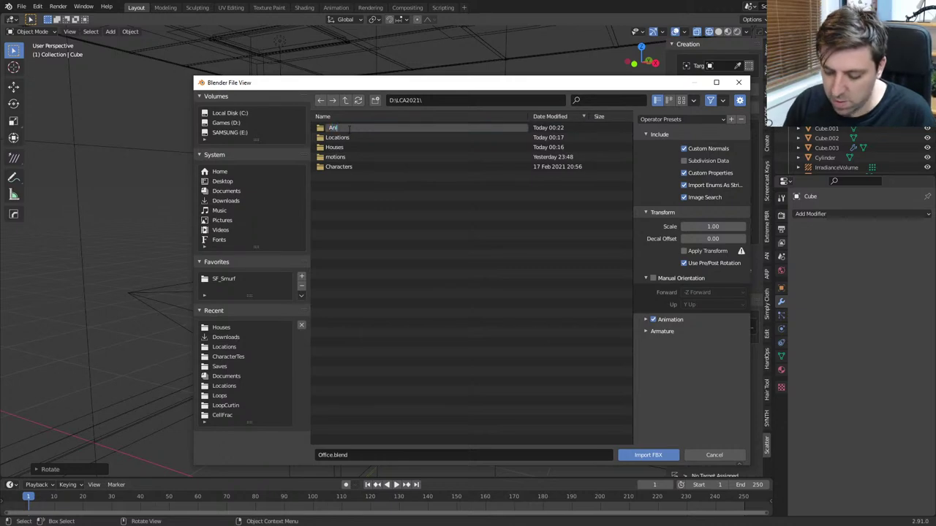
{"action": "type", "text": "mations"}
{"action": "key", "text": "Return"}
{"action": "double_click", "coordinate": [348, 129]}
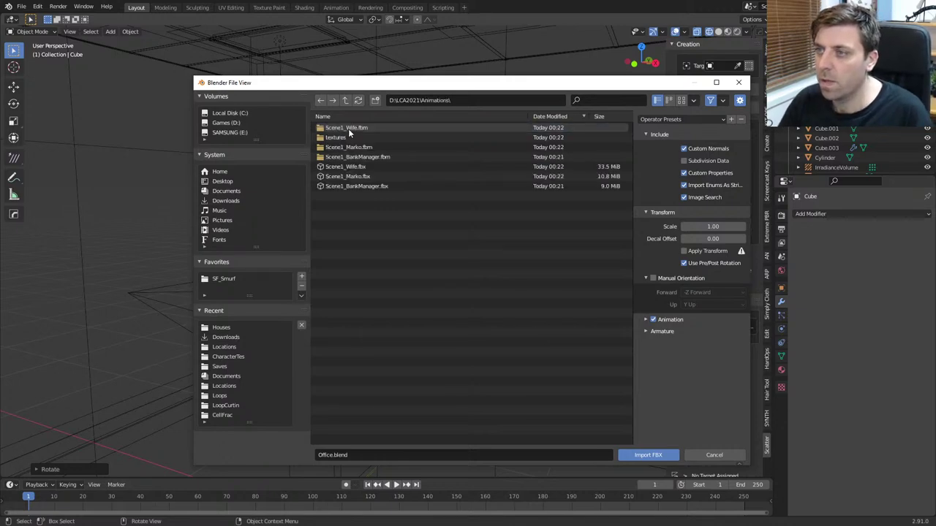
{"action": "double_click", "coordinate": [362, 186]}
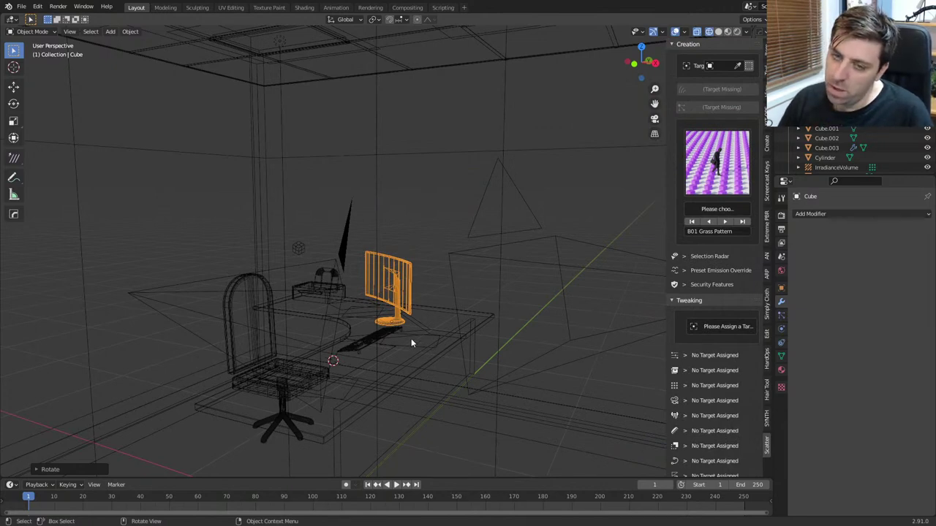
Step: Inspect the imported character's seated pose at frame 5 and select its armature
{"action": "middle_click_drag", "start_coordinate": [411, 339], "coordinate": [117, 522]}
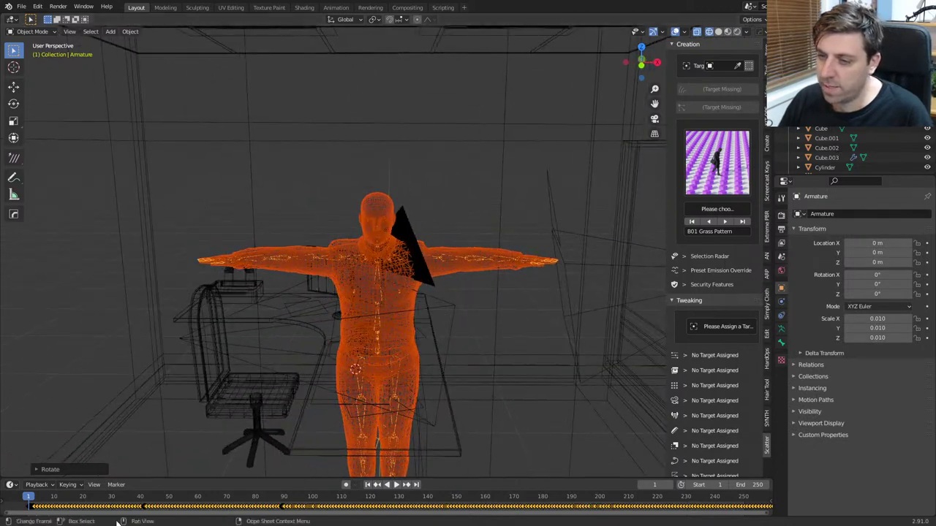
{"action": "left_click_drag", "start_coordinate": [29, 502], "coordinate": [40, 501]}
{"action": "middle_click_drag", "start_coordinate": [241, 439], "coordinate": [267, 409]}
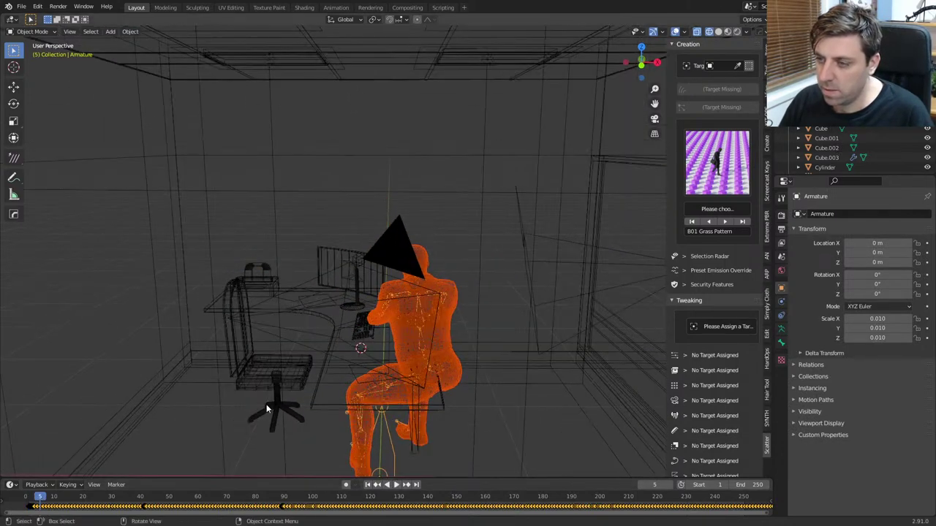
{"action": "scroll", "coordinate": [397, 446], "scroll_direction": "down", "scroll_amount": 2}
{"action": "left_click", "coordinate": [391, 431]}
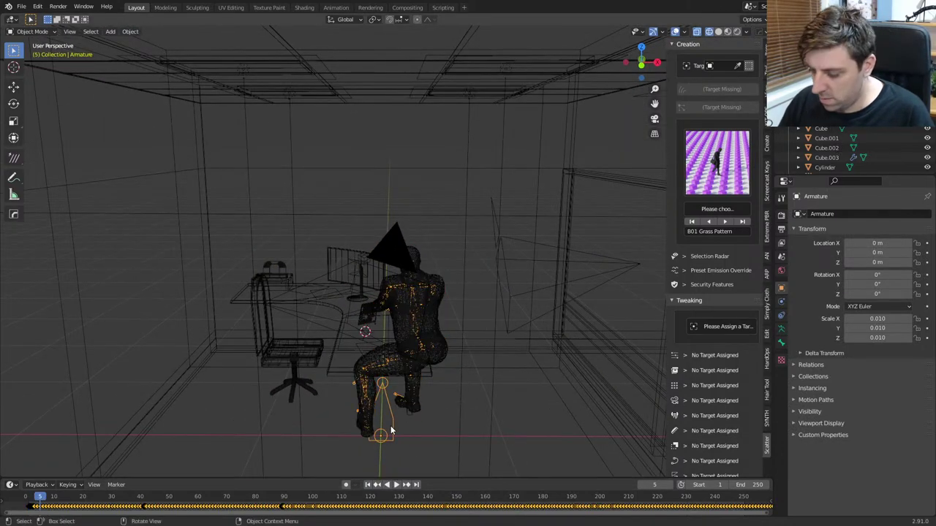
Step: In top view, move the character onto the desk chair, turned about -122° to face the desk
{"action": "key", "text": "KP_7"}
{"action": "key", "text": "g"}
{"action": "left_click", "coordinate": [454, 313]}
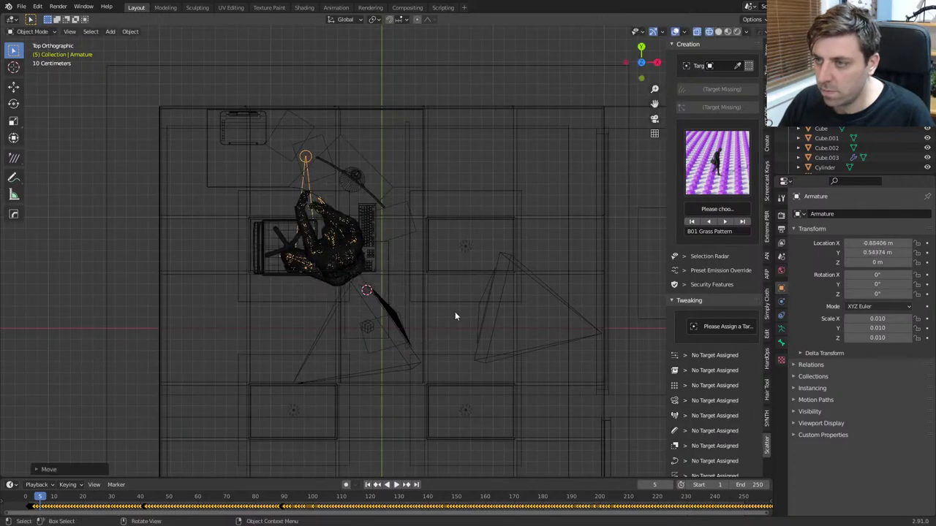
{"action": "key", "text": "r"}
{"action": "left_click", "coordinate": [149, 401]}
{"action": "key", "text": "g"}
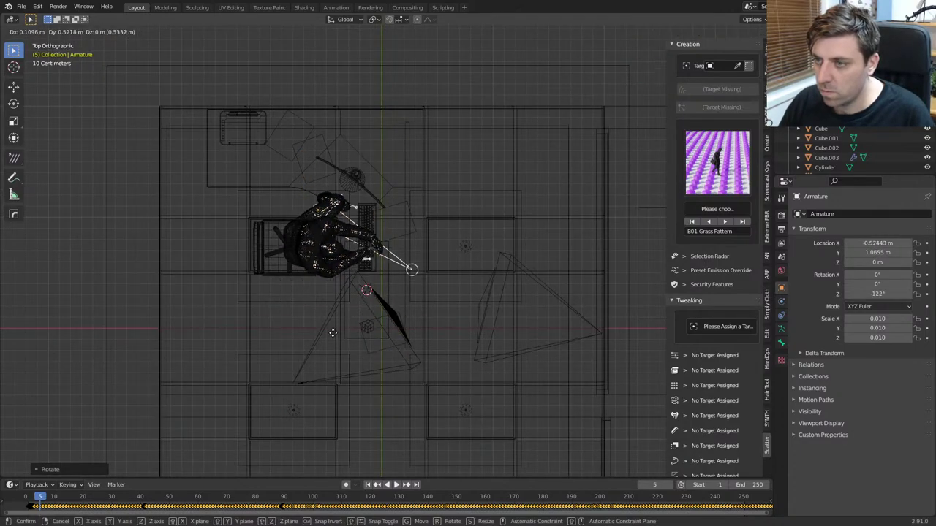
{"action": "left_click", "coordinate": [324, 341]}
{"action": "middle_click_drag", "start_coordinate": [324, 340], "coordinate": [351, 278]}
{"action": "scroll", "coordinate": [354, 287], "scroll_direction": "up", "scroll_amount": 5}
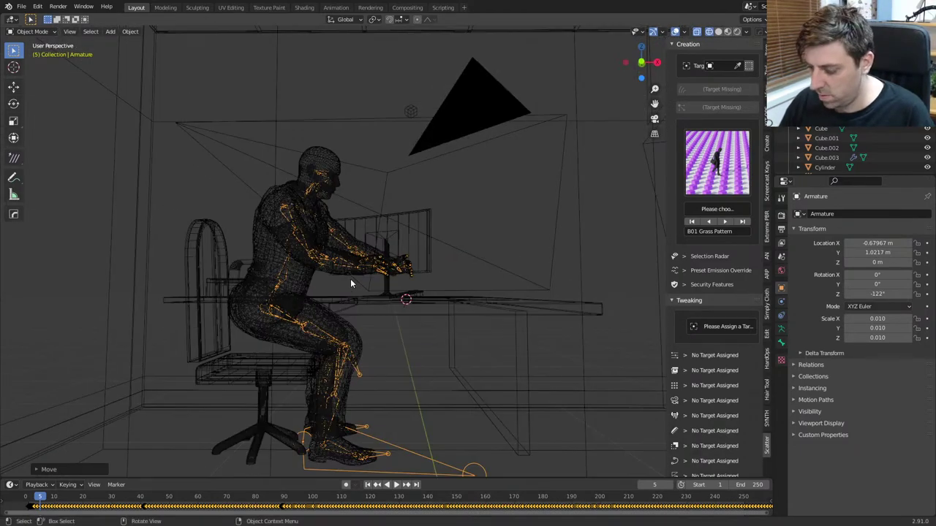
Step: In front view, lower and tilt the character onto the seat, then play the animation to frame 130
{"action": "key", "text": "KP_1"}
{"action": "key", "text": "g"}
{"action": "left_click", "coordinate": [373, 298]}
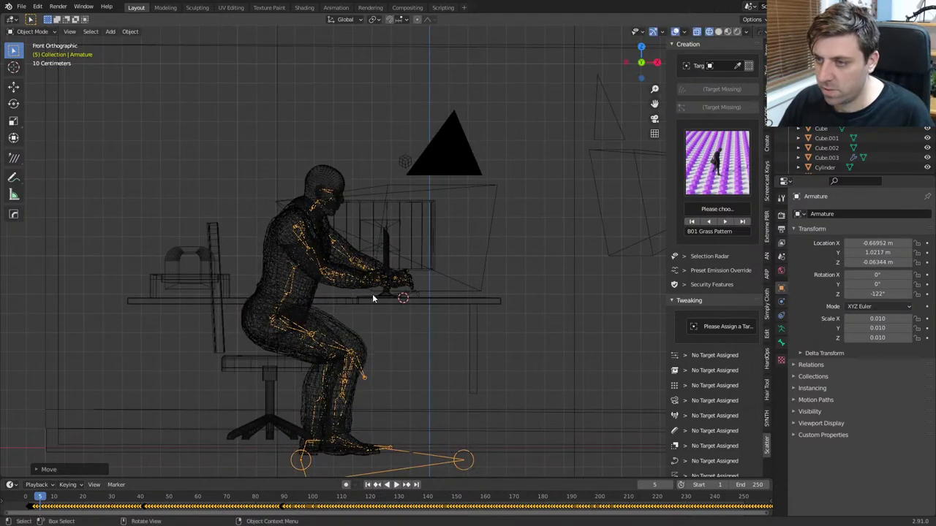
{"action": "key", "text": "r"}
{"action": "left_click", "coordinate": [388, 299]}
{"action": "key", "text": "g"}
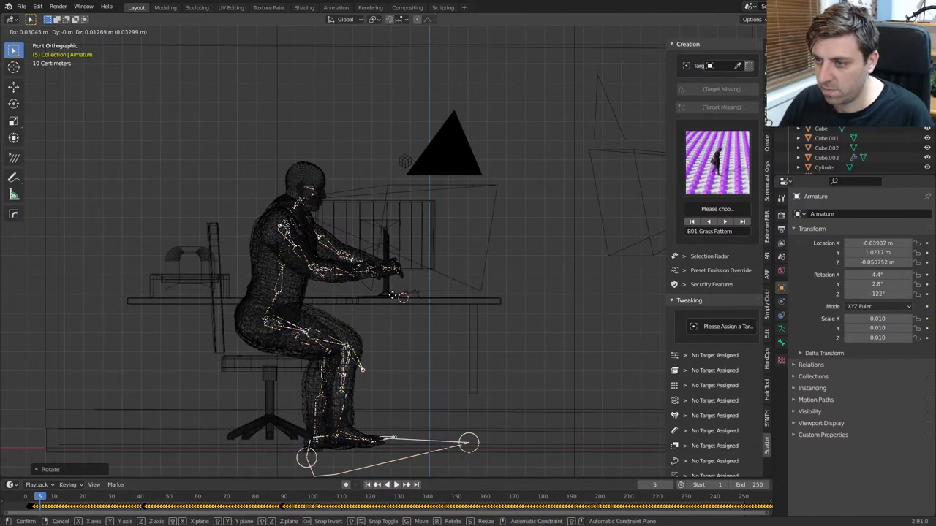
{"action": "left_click", "coordinate": [392, 295]}
{"action": "key", "text": "space"}
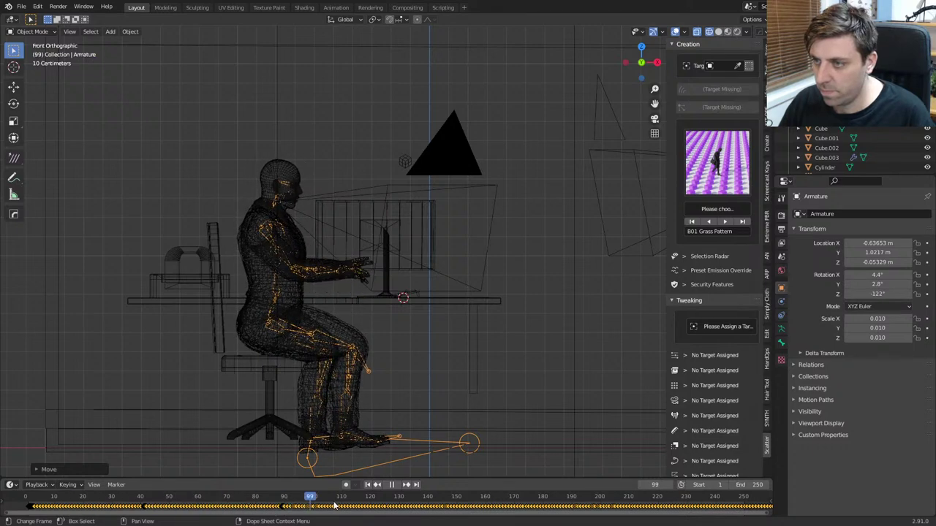
{"action": "key", "text": "space"}
Step: Select the monitor, desk papers, desk plane and the object at the desk's far end
{"action": "left_click", "coordinate": [427, 303]}
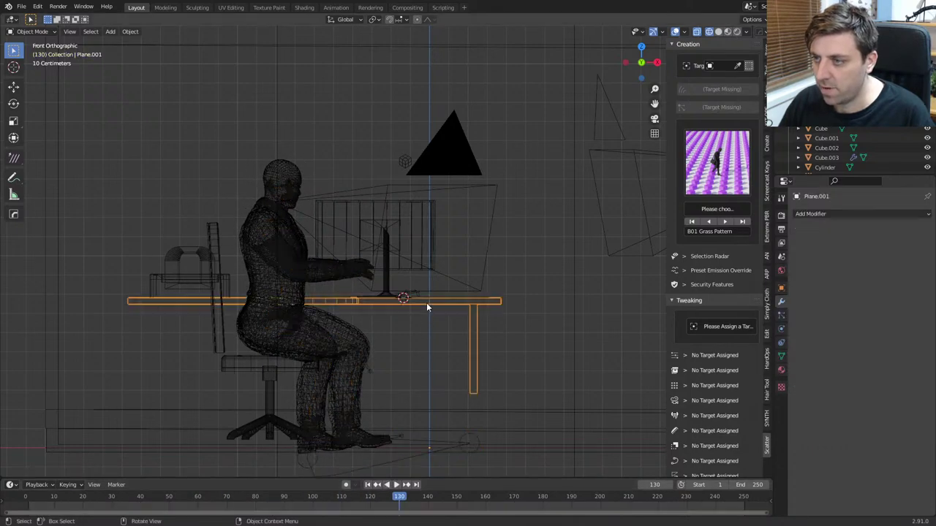
{"action": "left_click", "coordinate": [385, 296], "text": "shift"}
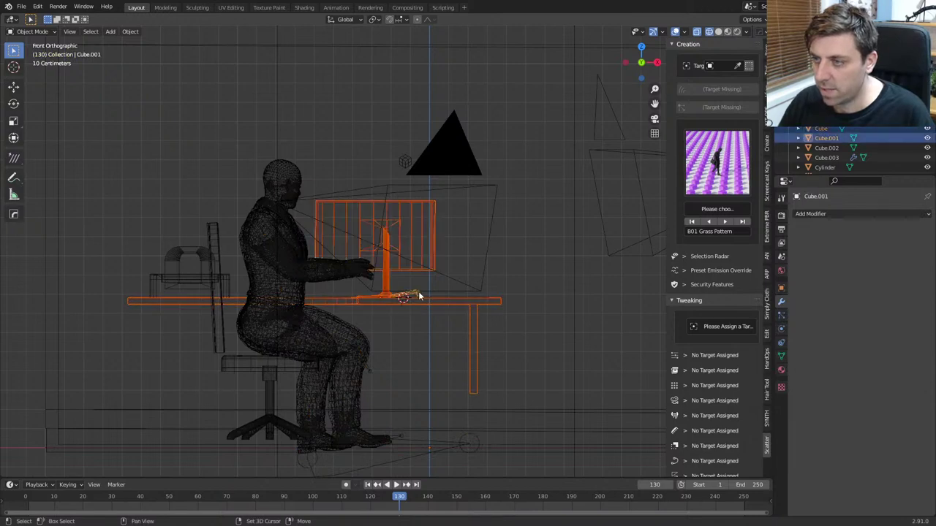
{"action": "middle_click_drag", "start_coordinate": [421, 296], "coordinate": [418, 307]}
{"action": "left_click", "coordinate": [449, 305], "text": "shift"}
{"action": "left_click", "coordinate": [444, 300], "text": "shift"}
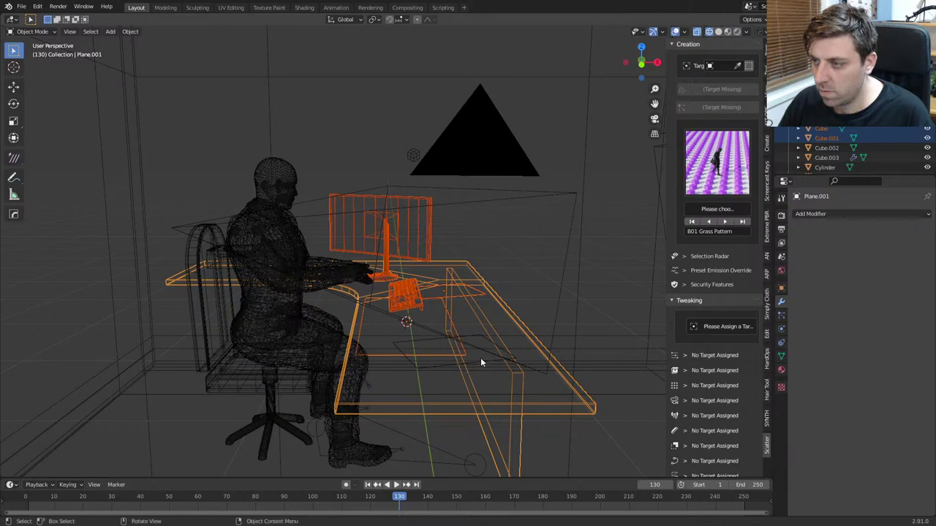
{"action": "left_click", "coordinate": [474, 335], "text": "shift"}
{"action": "left_click", "coordinate": [477, 334], "text": "shift"}
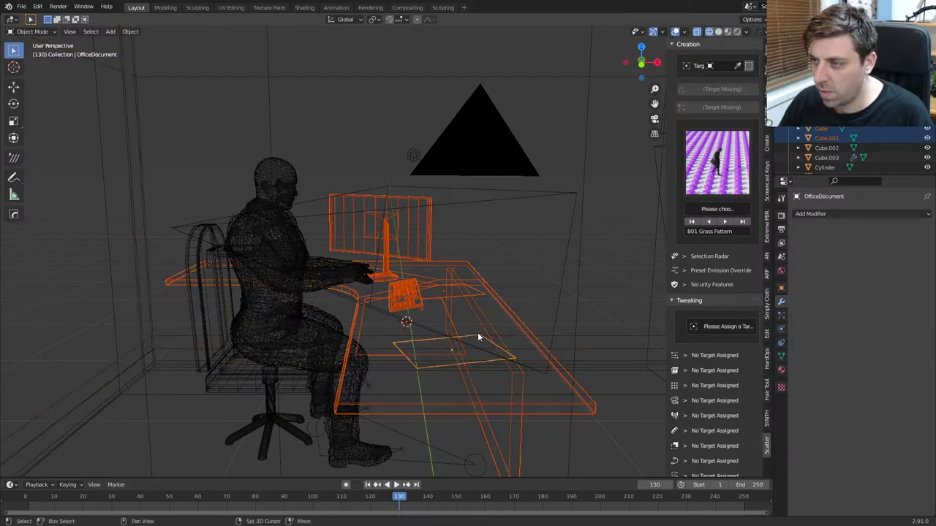
{"action": "middle_click_drag", "start_coordinate": [477, 332], "coordinate": [406, 351]}
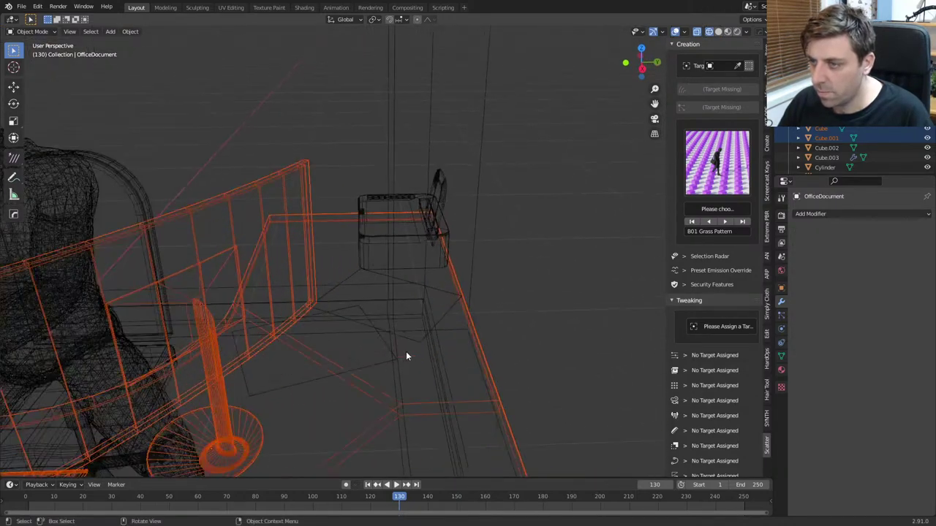
{"action": "left_click", "coordinate": [378, 365], "text": "shift"}
{"action": "left_click", "coordinate": [407, 326], "text": "shift"}
{"action": "left_click", "coordinate": [431, 272], "text": "shift"}
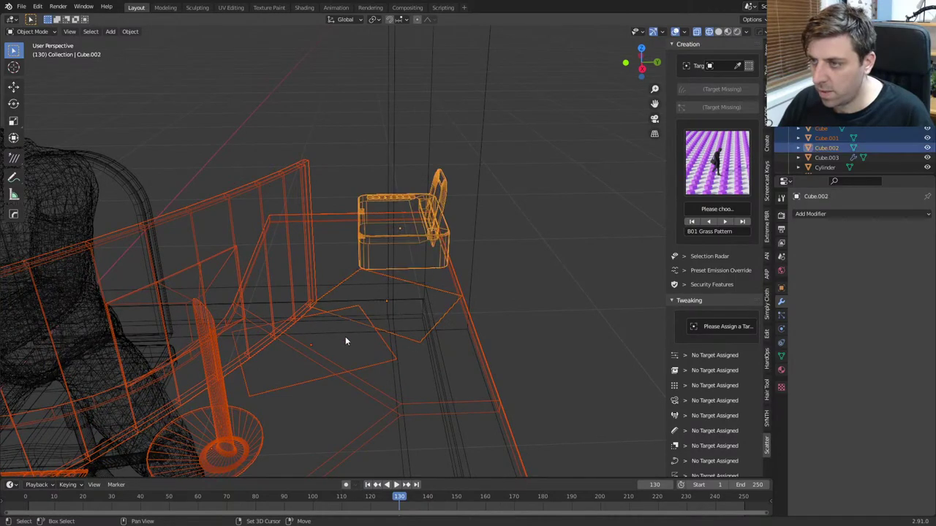
{"action": "mouse_move", "coordinate": [345, 336]}
{"action": "middle_mouse_down"}
{"action": "mouse_move", "coordinate": [310, 345]}
{"action": "mouse_move", "coordinate": [344, 335]}
{"action": "middle_mouse_up"}
Step: In front view, raise the selected desk items slightly along the Z axis
{"action": "key", "text": "KP_0"}
{"action": "key", "text": "KP_1"}
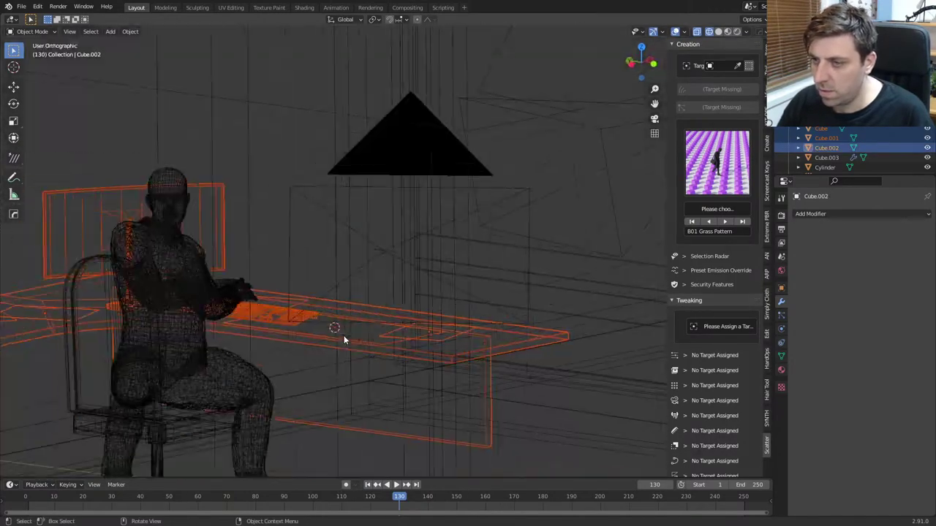
{"action": "key", "text": "g"}
{"action": "key", "text": "z"}
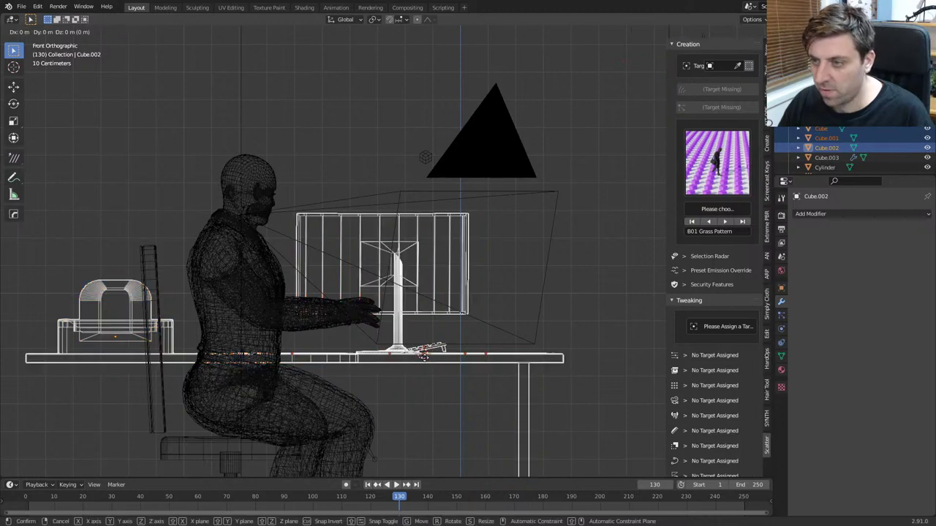
{"action": "left_click", "coordinate": [378, 329]}
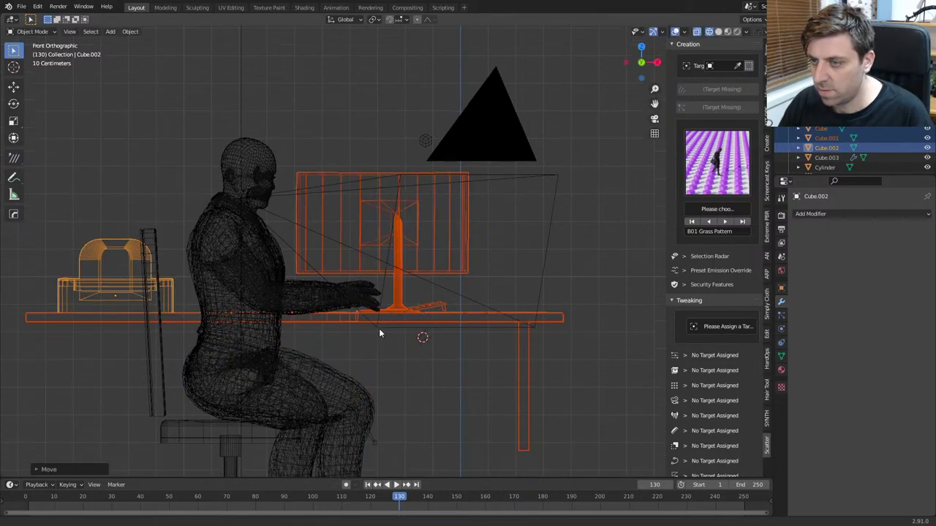
Step: Switch the viewport to solid shading and select only the keyboard
{"action": "scroll", "coordinate": [381, 343], "scroll_direction": "down", "scroll_amount": 2}
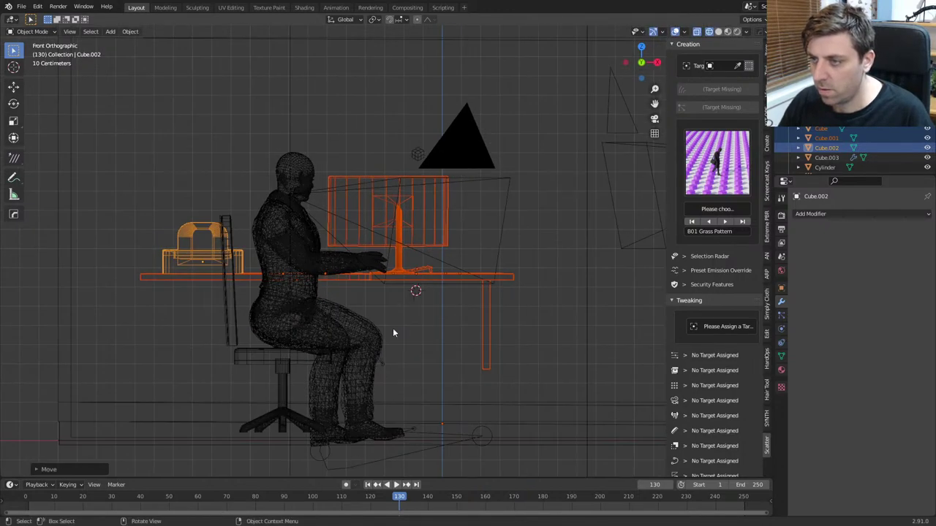
{"action": "middle_click_drag", "start_coordinate": [392, 333], "coordinate": [396, 369]}
{"action": "key", "text": "z"}
{"action": "left_click", "coordinate": [439, 358]}
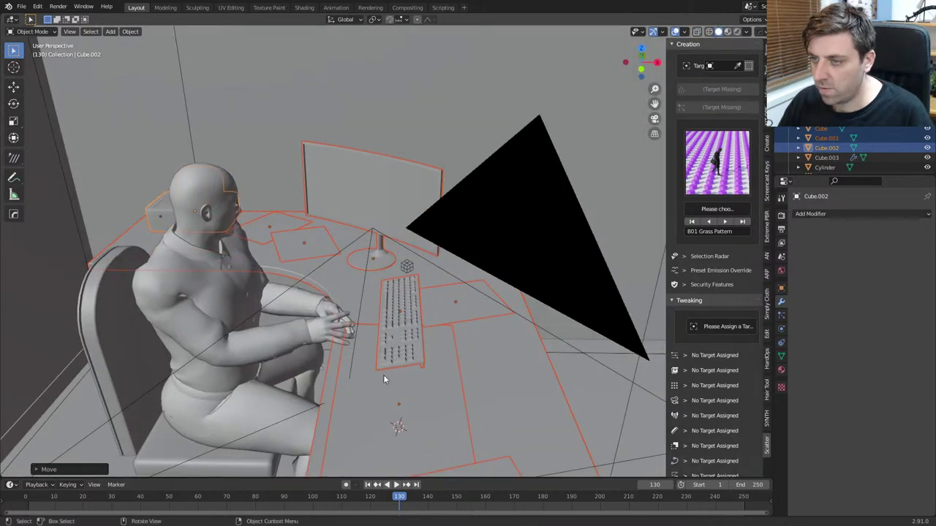
{"action": "left_click", "coordinate": [402, 359]}
{"action": "middle_click_drag", "start_coordinate": [381, 370], "coordinate": [462, 370]}
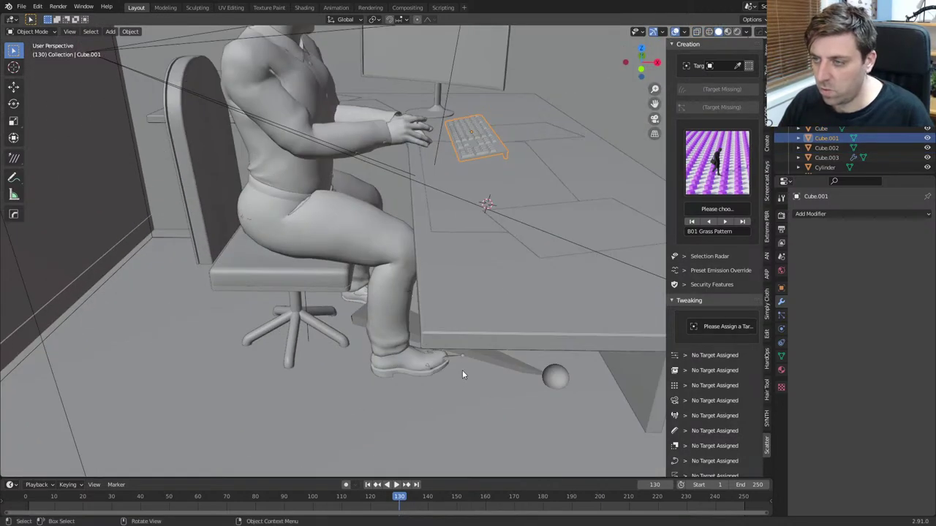
Step: Slide the seated man's rig along the X axis toward the desk
{"action": "left_click", "coordinate": [494, 361]}
{"action": "key", "text": "g"}
{"action": "key", "text": "x"}
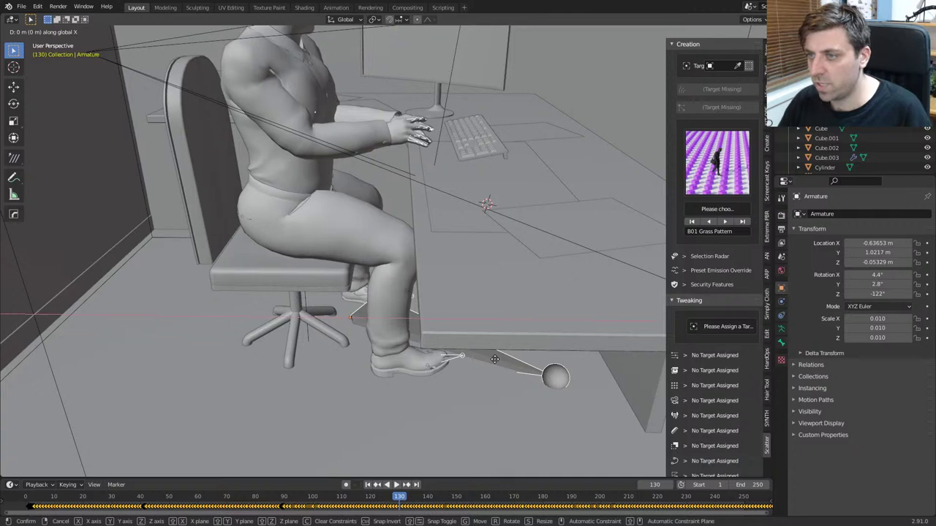
{"action": "left_click", "coordinate": [525, 356]}
Step: Slide the chair seat, back and base along the X axis toward the desk
{"action": "left_click", "coordinate": [264, 283]}
{"action": "left_click", "coordinate": [292, 337], "text": "shift"}
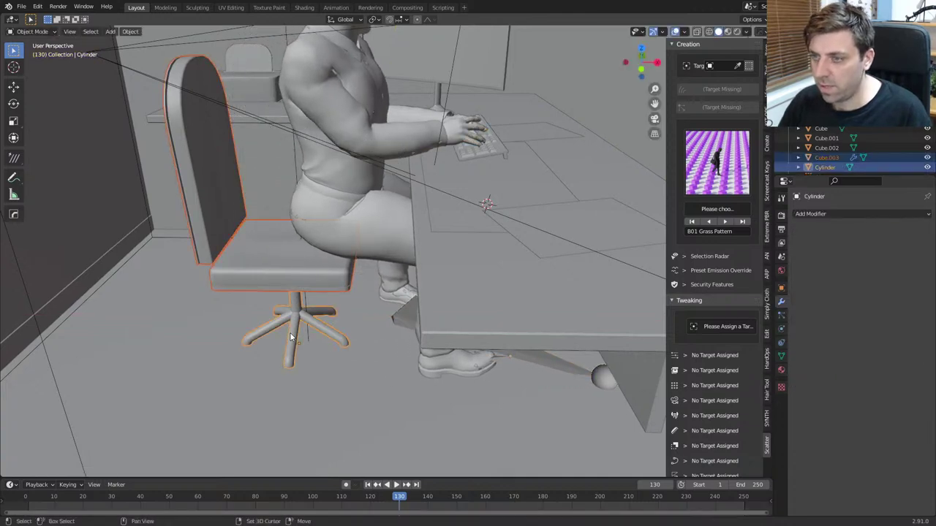
{"action": "key", "text": "g"}
{"action": "key", "text": "x"}
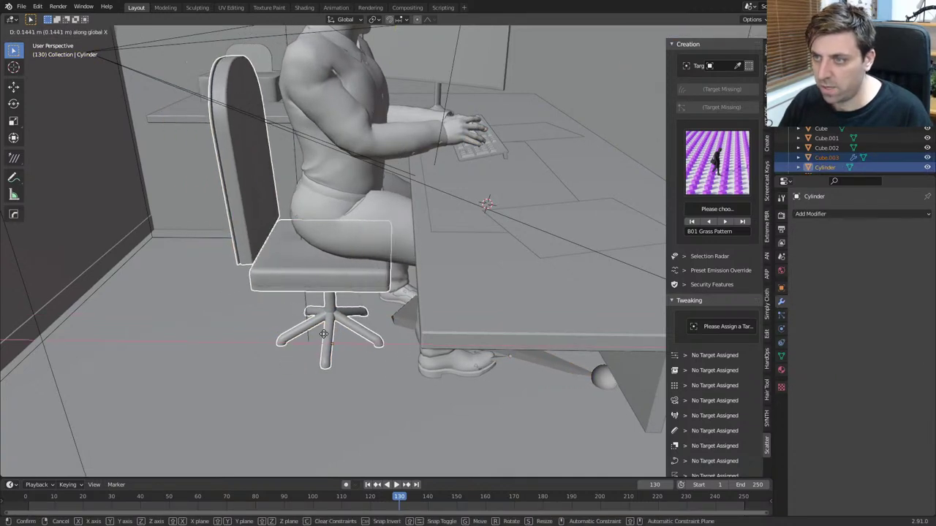
{"action": "left_click", "coordinate": [319, 333]}
{"action": "middle_click_drag", "start_coordinate": [319, 333], "coordinate": [282, 265]}
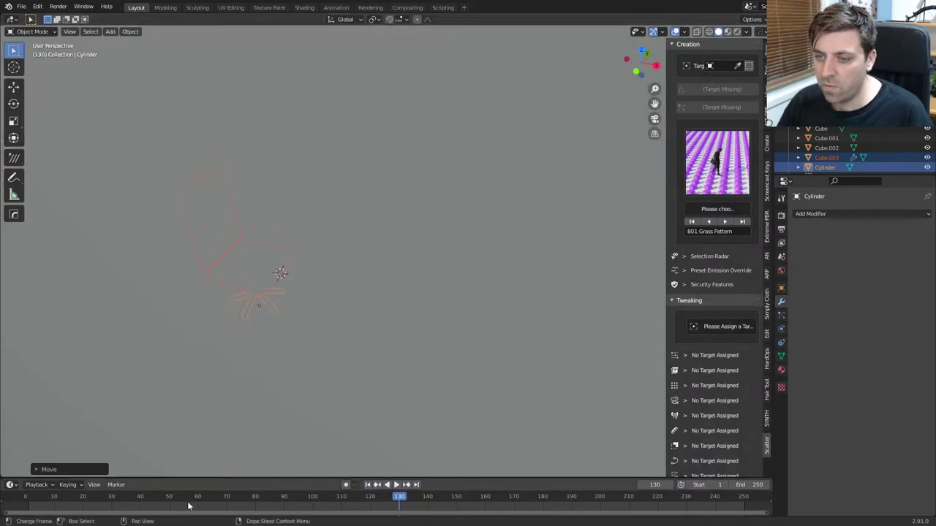
Step: Scrub back to frame 0 and import Scene1_Wife.fbx as an FBX file
{"action": "left_click_drag", "start_coordinate": [183, 504], "coordinate": [25, 504]}
{"action": "left_click", "coordinate": [22, 7]}
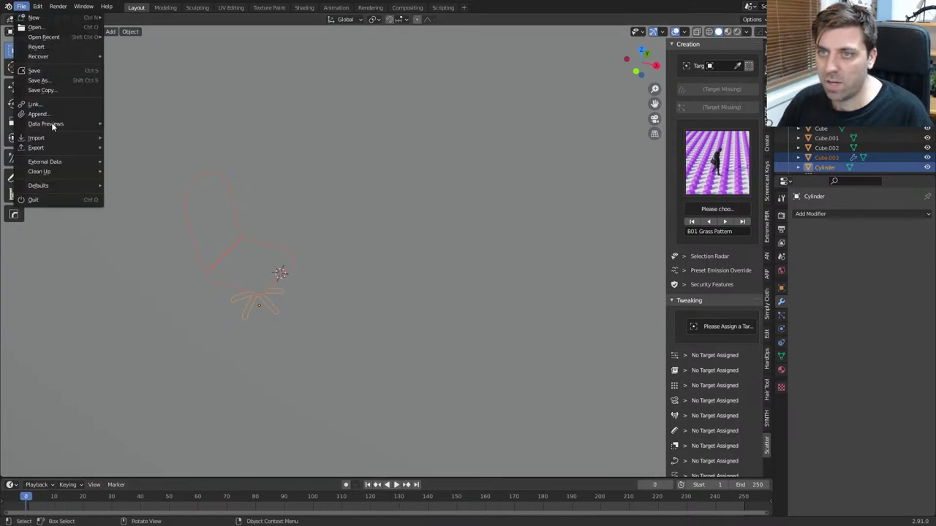
{"action": "mouse_move", "coordinate": [65, 136]}
{"action": "left_click", "coordinate": [146, 156]}
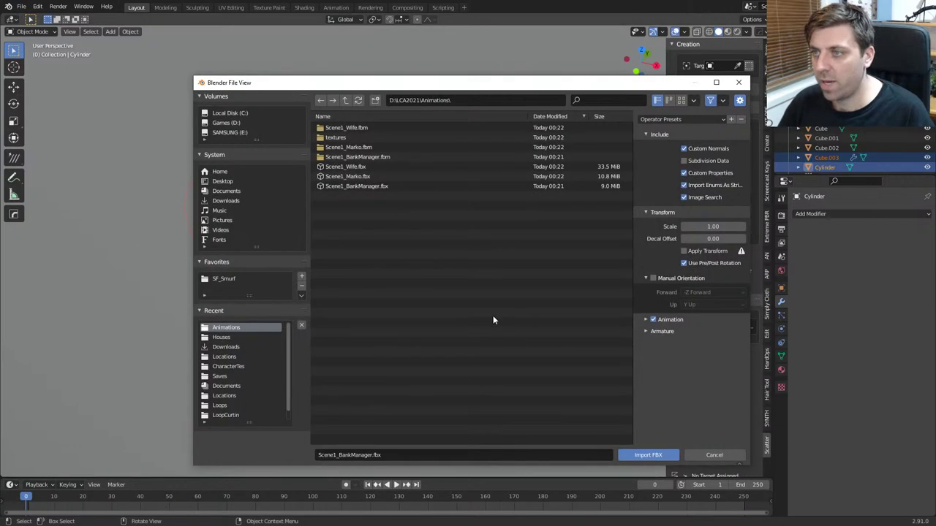
{"action": "double_click", "coordinate": [366, 167]}
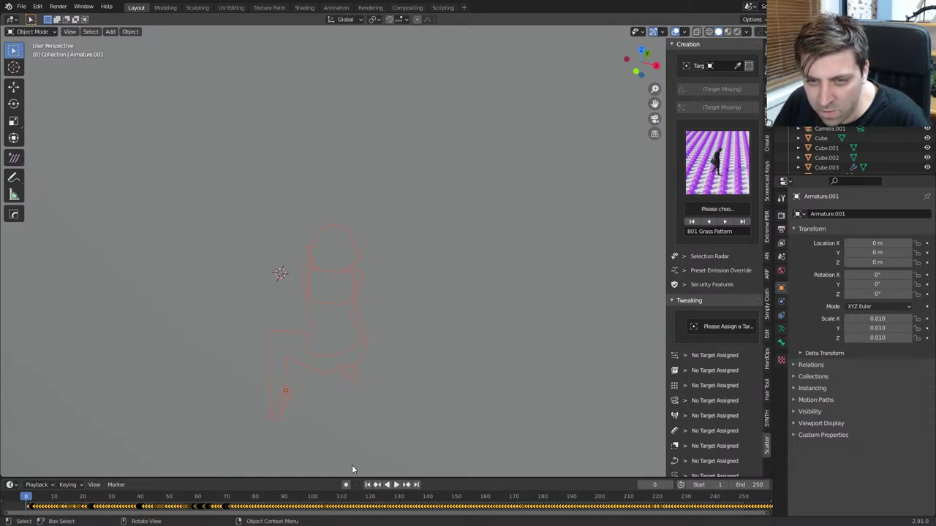
Step: Play the animation to frame 50 and switch to a top-down wireframe view
{"action": "middle_click_drag", "start_coordinate": [367, 348], "coordinate": [395, 329]}
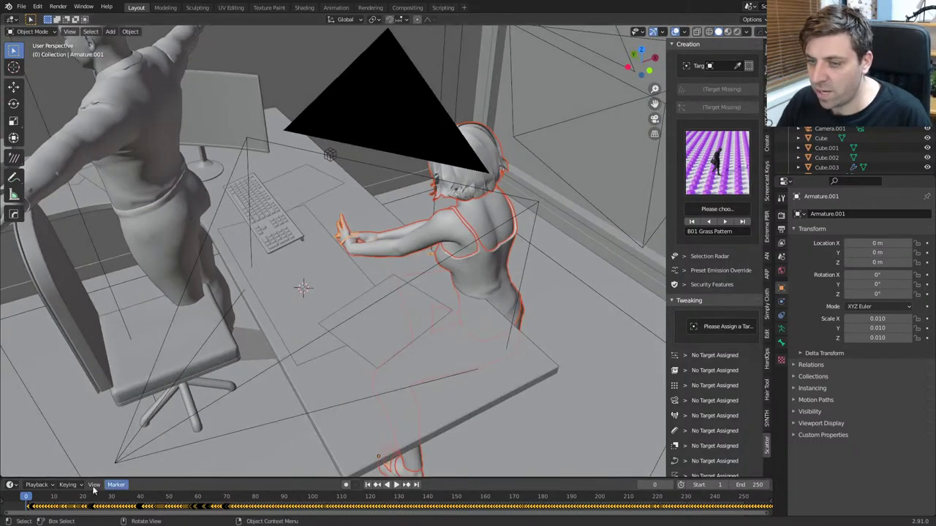
{"action": "key", "text": "space"}
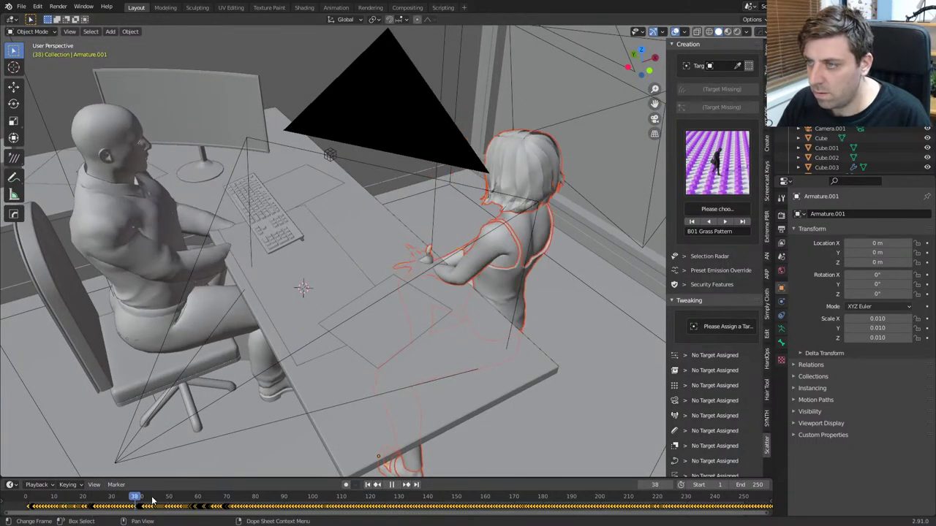
{"action": "key", "text": "space"}
{"action": "middle_click_drag", "start_coordinate": [270, 446], "coordinate": [324, 327]}
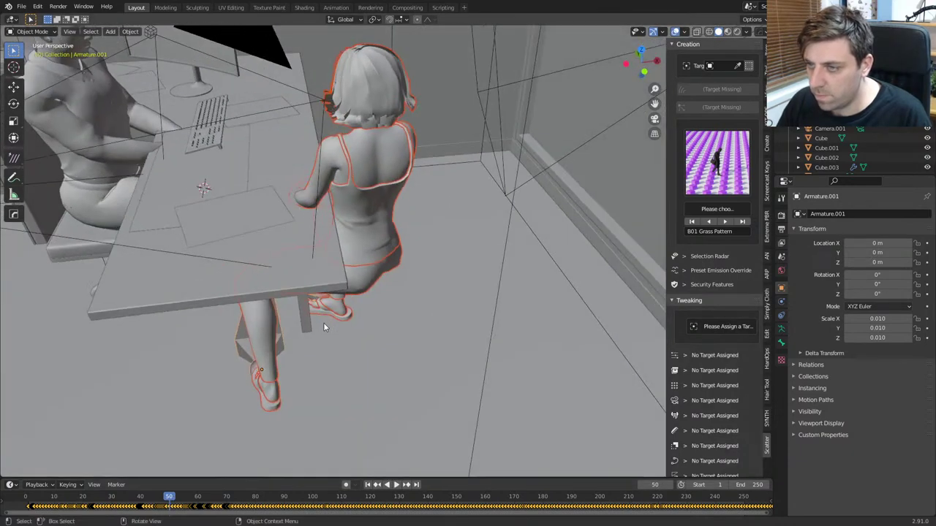
{"action": "key", "text": "z"}
{"action": "left_click", "coordinate": [220, 324]}
{"action": "key", "text": "KP_7"}
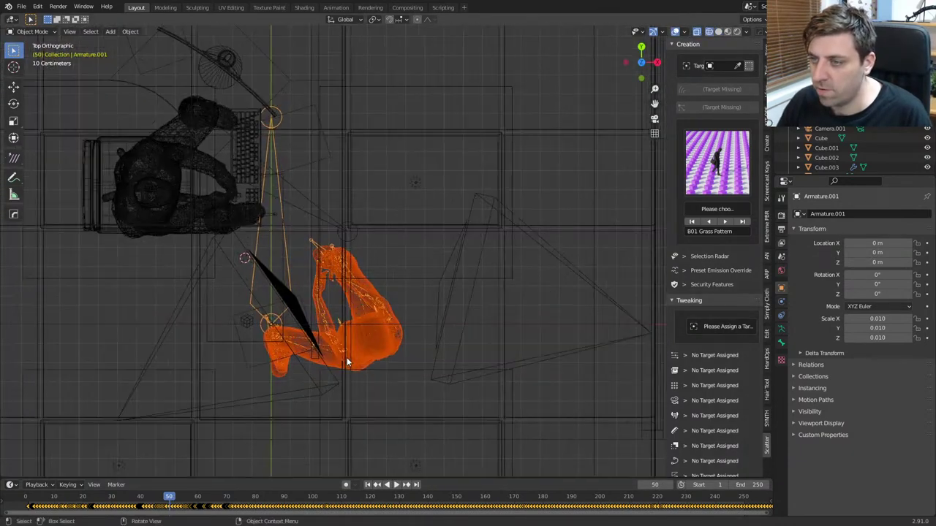
Step: Select the woman's rig Armature.001, move it beside the desk and turn it 48.7°
{"action": "left_click", "coordinate": [295, 311]}
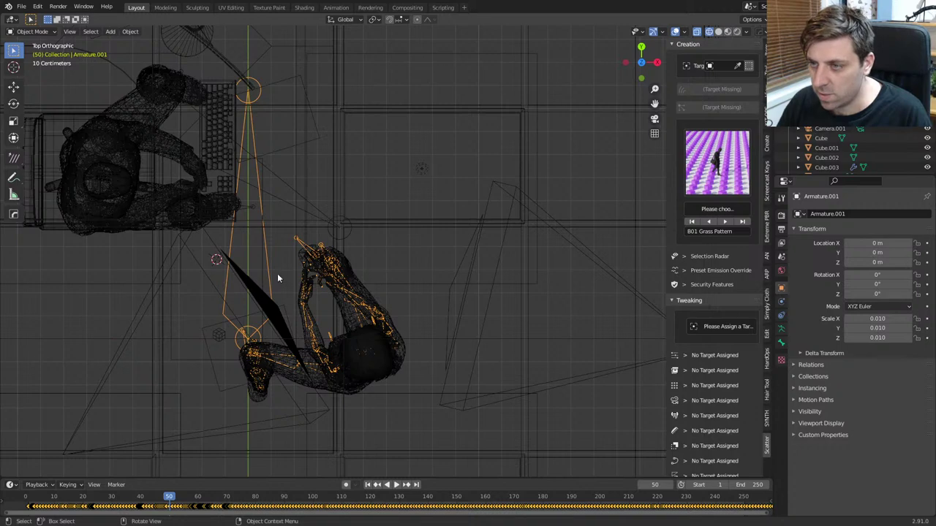
{"action": "left_click", "coordinate": [277, 274]}
{"action": "left_click", "coordinate": [267, 272]}
{"action": "key", "text": "g"}
{"action": "left_click", "coordinate": [390, 370]}
{"action": "key", "text": "r"}
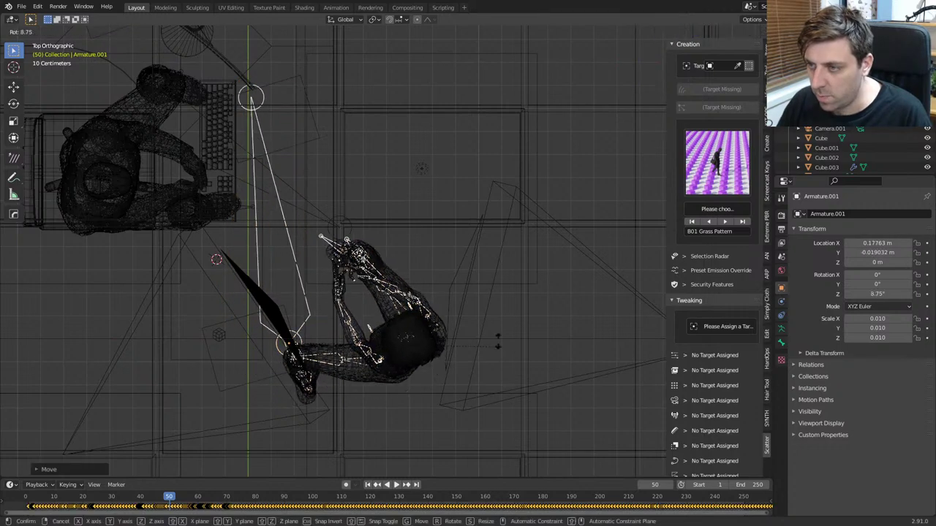
{"action": "left_click", "coordinate": [459, 389]}
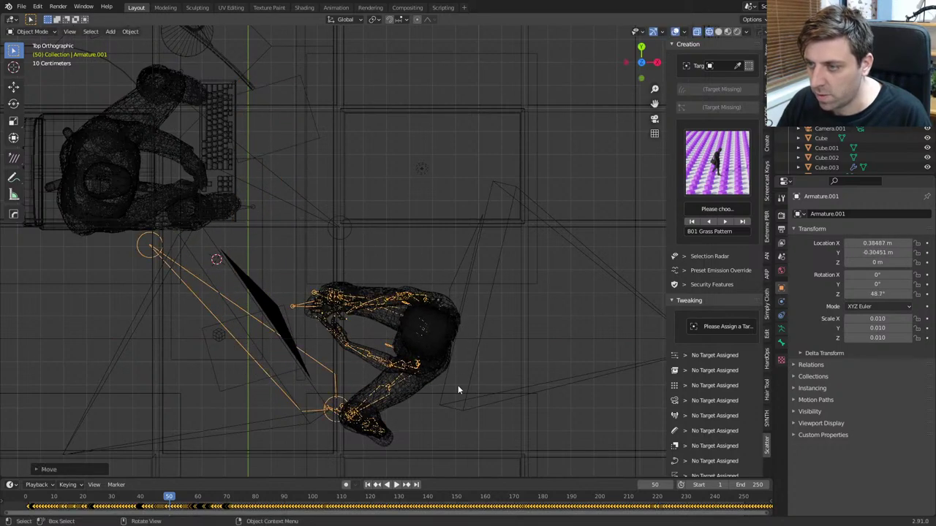
{"action": "middle_click_drag", "start_coordinate": [458, 389], "coordinate": [455, 335], "text": "shift"}
Step: Scrub the animation through frames 93, 104 and 161 to check her legs and feet
{"action": "left_click_drag", "start_coordinate": [169, 500], "coordinate": [324, 506]}
{"action": "middle_click_drag", "start_coordinate": [344, 428], "coordinate": [371, 312]}
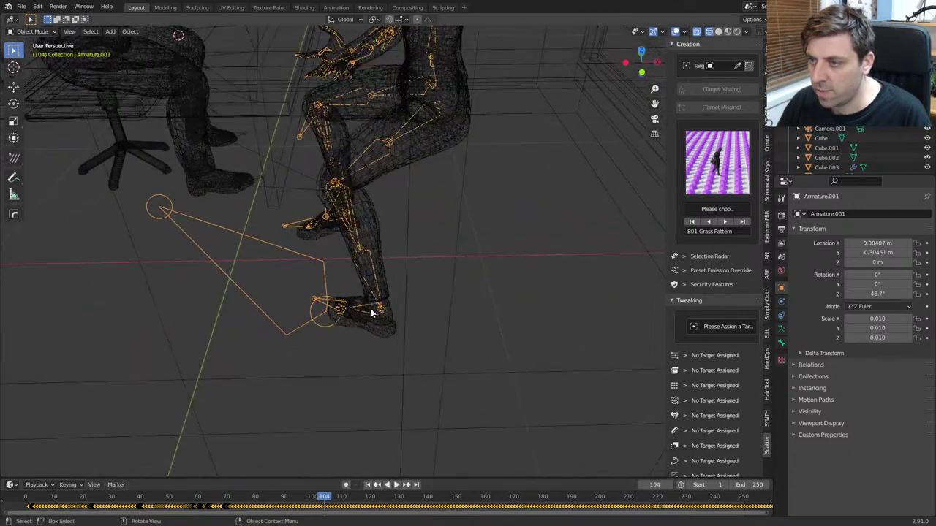
{"action": "middle_click_drag", "start_coordinate": [395, 251], "coordinate": [370, 383]}
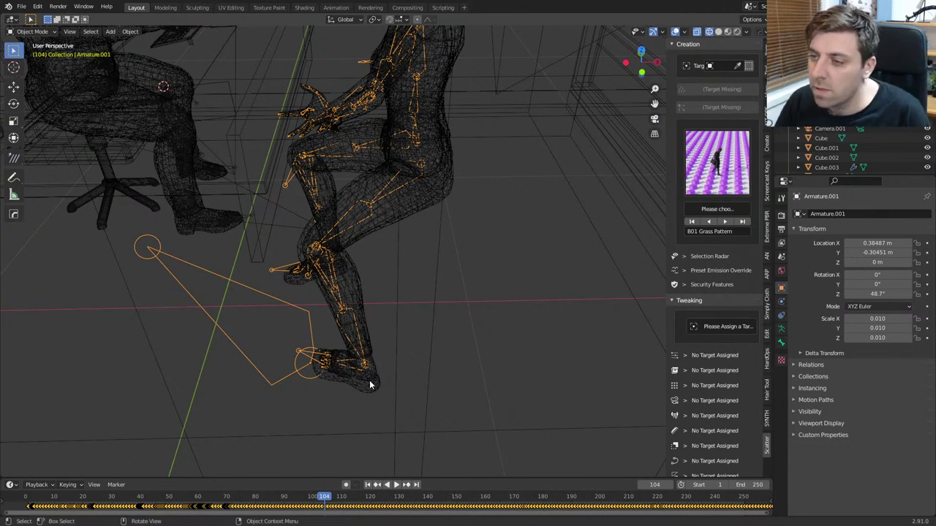
{"action": "left_click_drag", "start_coordinate": [331, 500], "coordinate": [490, 500]}
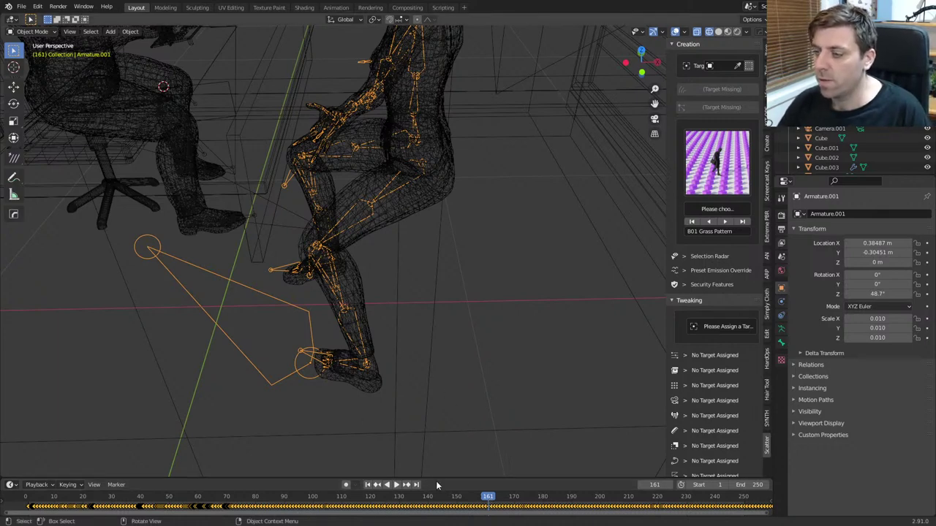
{"action": "scroll", "coordinate": [500, 444], "scroll_direction": "down", "scroll_amount": 5}
{"action": "scroll", "coordinate": [500, 500], "scroll_direction": "down", "scroll_amount": 15}
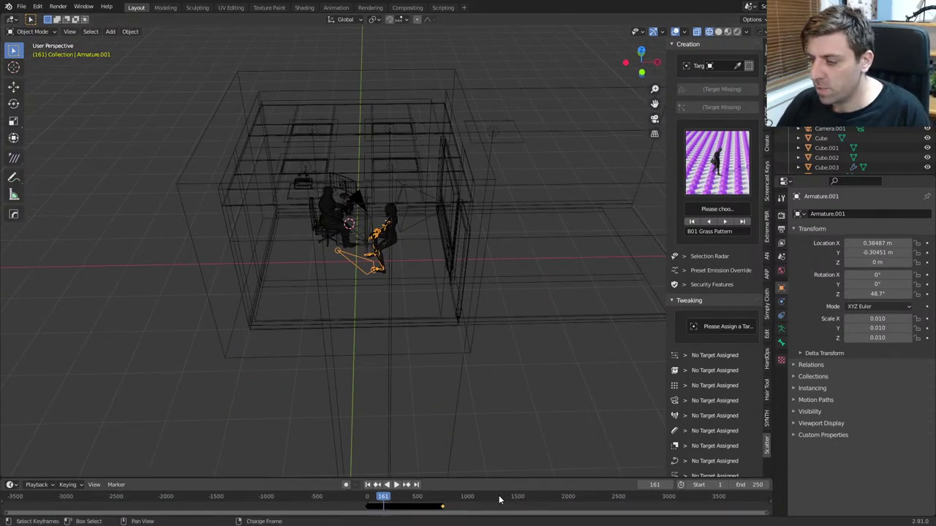
Step: Zoom and orbit close to the woman's armature and set the playhead to frame 475
{"action": "scroll", "coordinate": [499, 499], "scroll_direction": "up", "scroll_amount": 8}
{"action": "left_click_drag", "start_coordinate": [499, 499], "coordinate": [672, 498]}
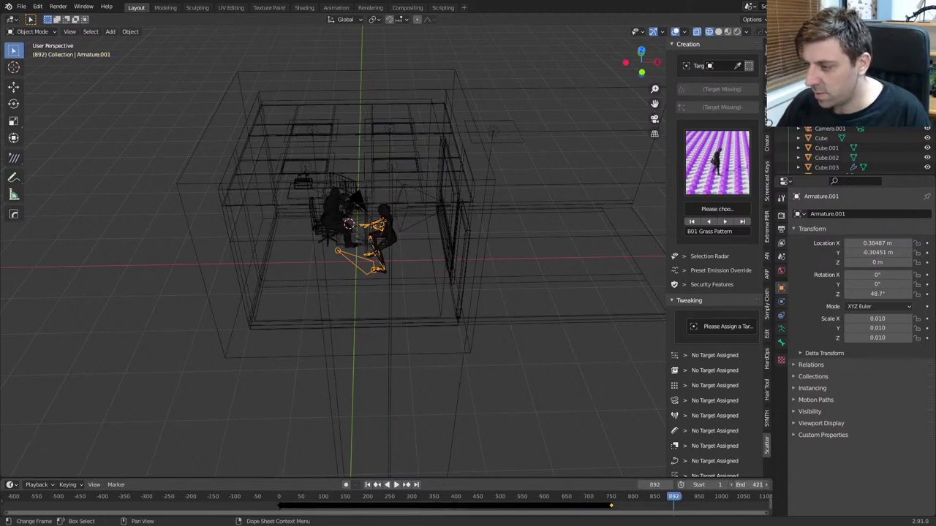
{"action": "scroll", "coordinate": [241, 202], "scroll_direction": "up", "scroll_amount": 10}
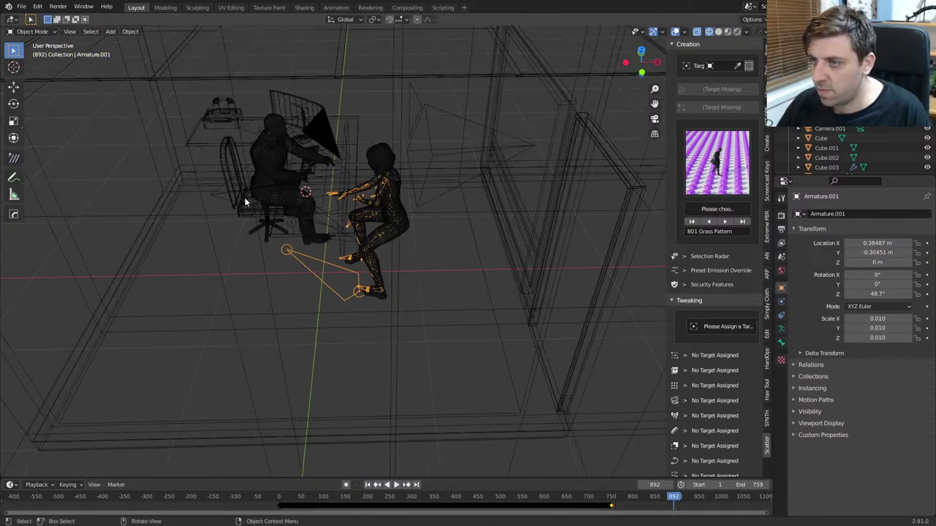
{"action": "middle_click_drag", "start_coordinate": [420, 260], "coordinate": [352, 289]}
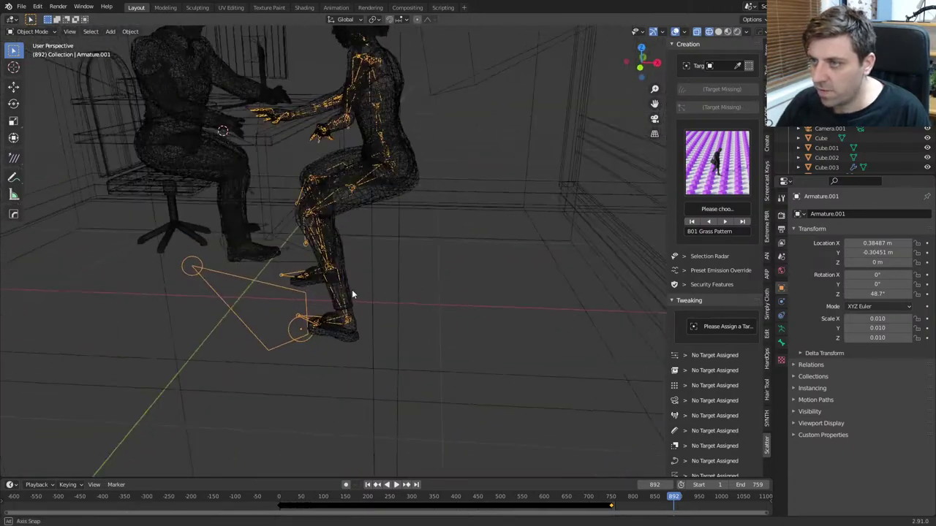
{"action": "left_click_drag", "start_coordinate": [369, 502], "coordinate": [487, 502]}
{"action": "middle_click_drag", "start_coordinate": [497, 278], "coordinate": [375, 270]}
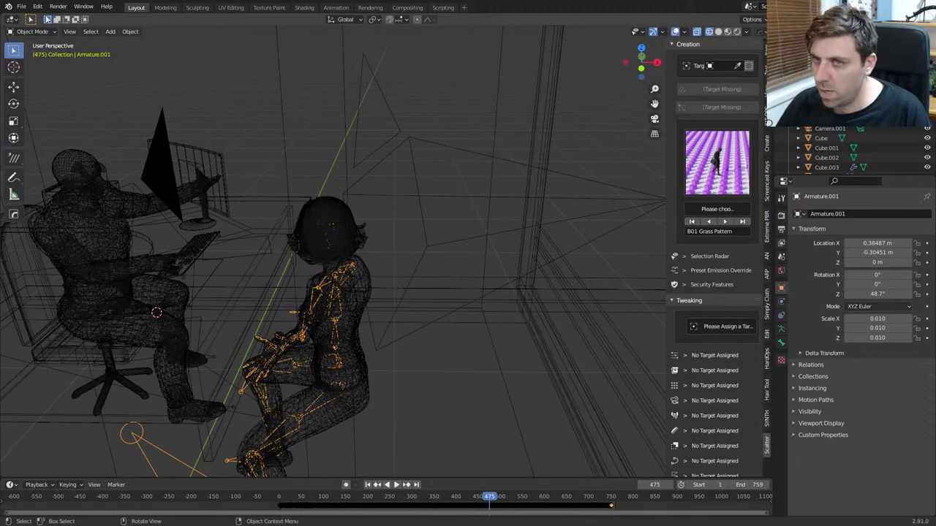
Step: Import another character FBX file into the scene
{"action": "left_click", "coordinate": [21, 7]}
{"action": "mouse_move", "coordinate": [46, 137]}
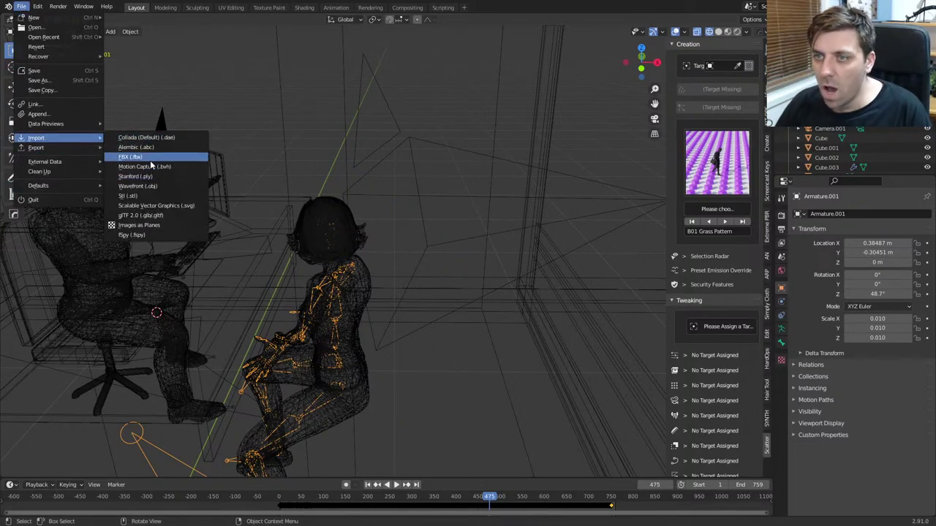
{"action": "left_click", "coordinate": [151, 159]}
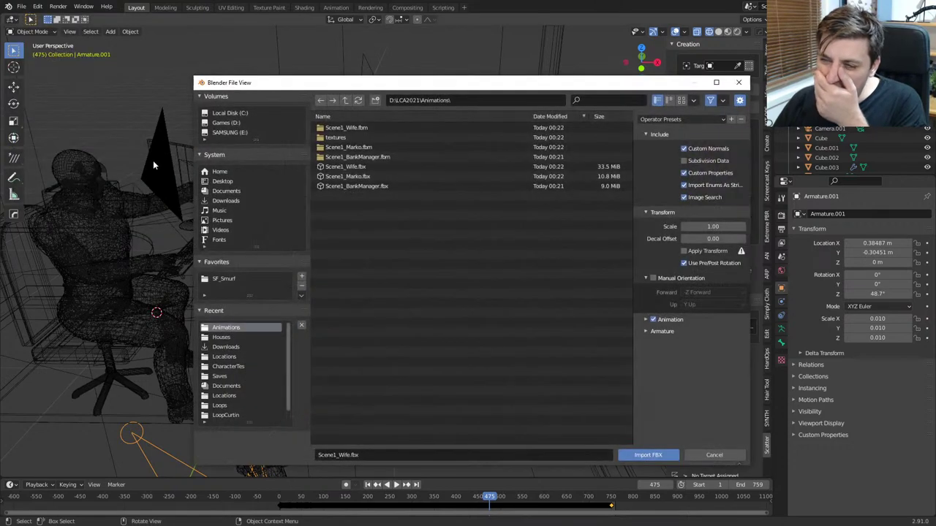
{"action": "double_click", "coordinate": [400, 177]}
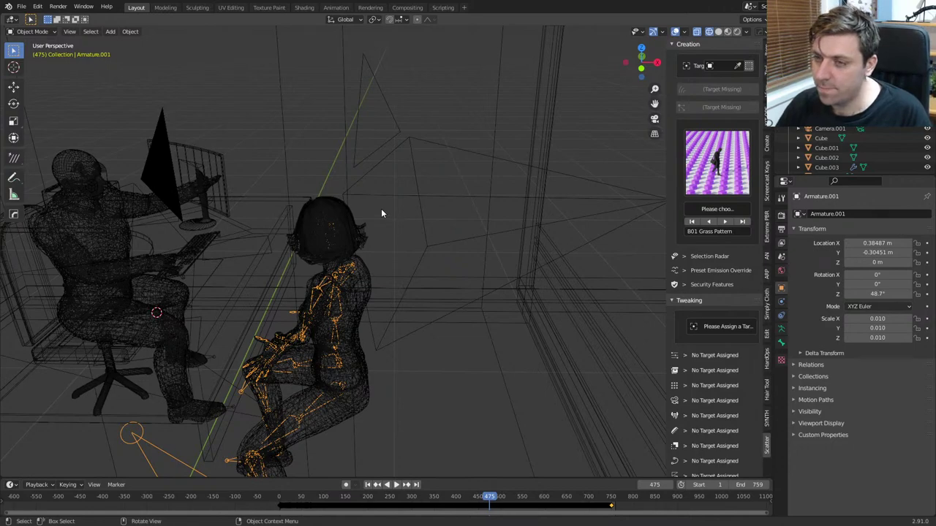
Step: In top view, rotate the new armature 76.4° and place it beside the woman
{"action": "middle_click_drag", "start_coordinate": [313, 362], "coordinate": [278, 334]}
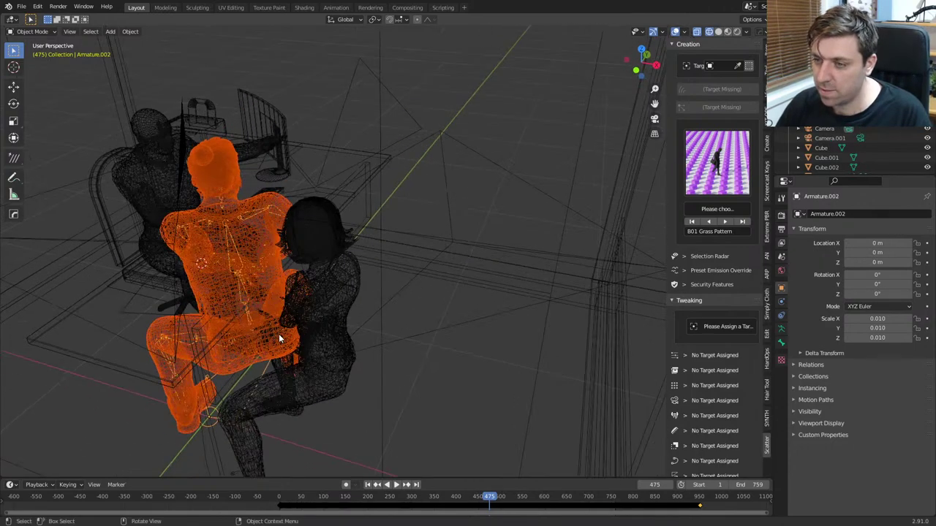
{"action": "key", "text": "KP_7"}
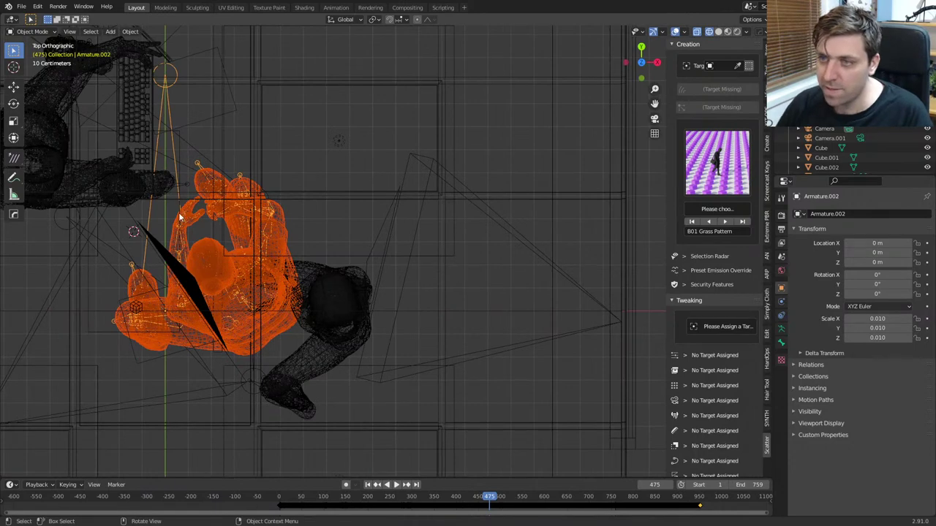
{"action": "left_click", "coordinate": [171, 105]}
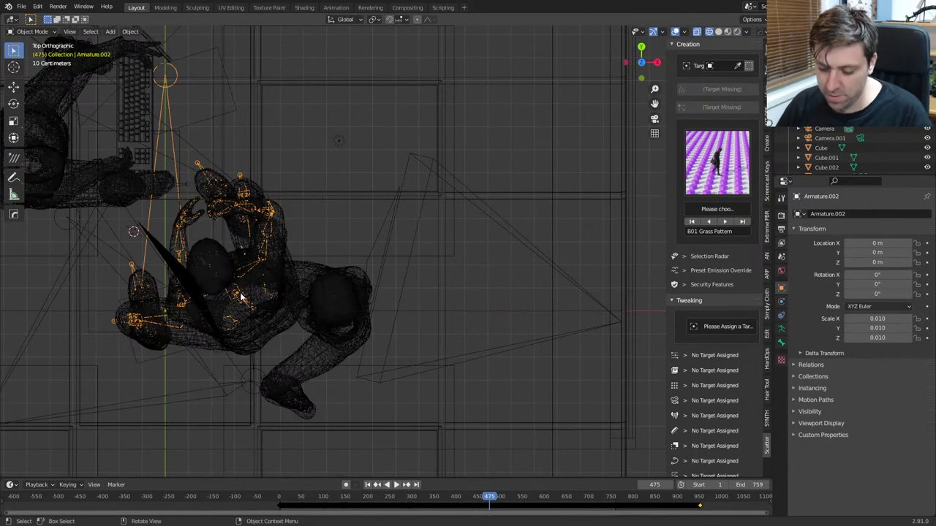
{"action": "key", "text": "g"}
{"action": "left_click", "coordinate": [385, 275]}
{"action": "key", "text": "r"}
{"action": "left_click", "coordinate": [309, 222]}
{"action": "key", "text": "g"}
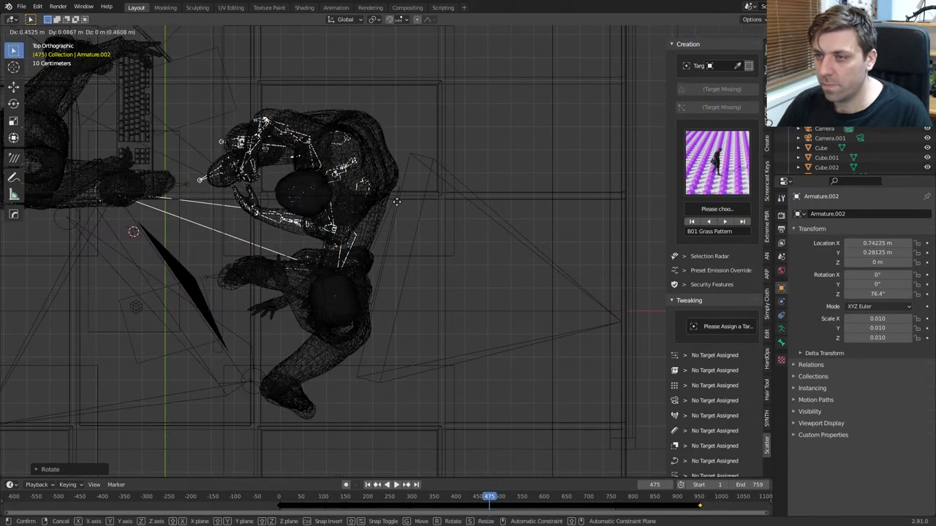
{"action": "left_click", "coordinate": [387, 208]}
Step: Check side and front views and lower the armature onto the seat
{"action": "middle_click_drag", "start_coordinate": [387, 209], "coordinate": [285, 198]}
{"action": "key", "text": "KP_3"}
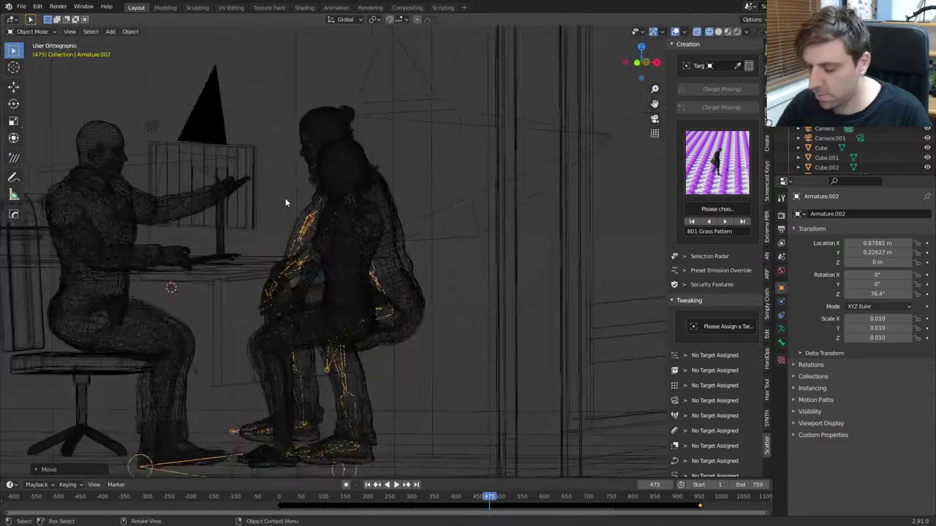
{"action": "key", "text": "KP_1"}
{"action": "scroll", "coordinate": [280, 230], "scroll_direction": "up", "scroll_amount": 2}
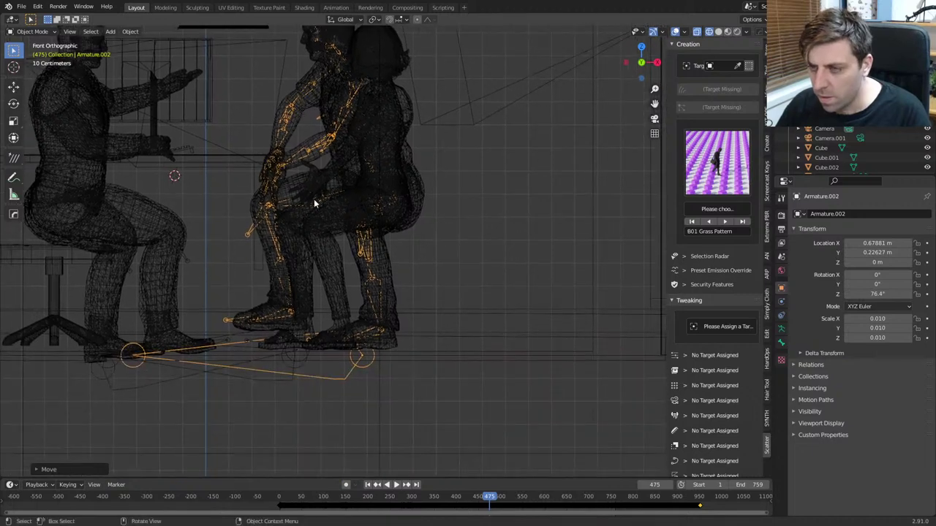
{"action": "key", "text": "g"}
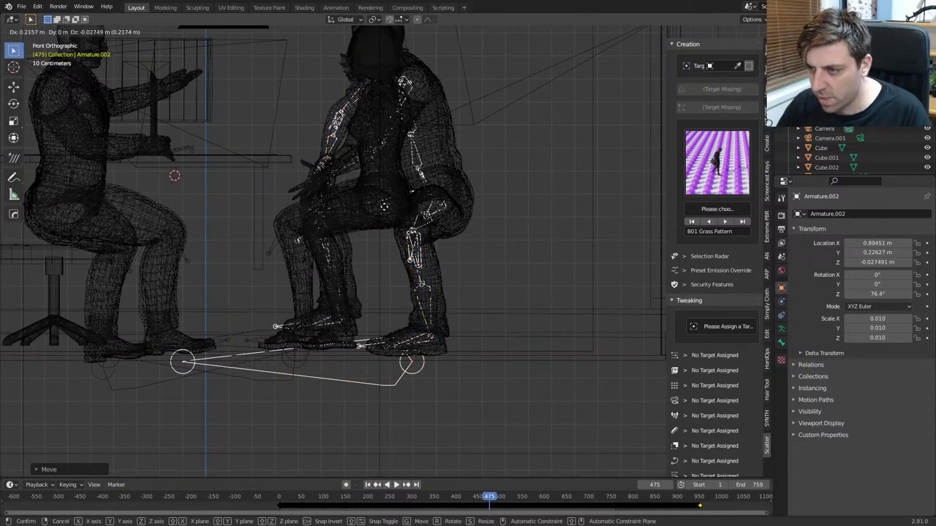
{"action": "left_click", "coordinate": [379, 220]}
Step: Play the animation from about frame 140 to 435 to check the poses
{"action": "left_click", "coordinate": [339, 497]}
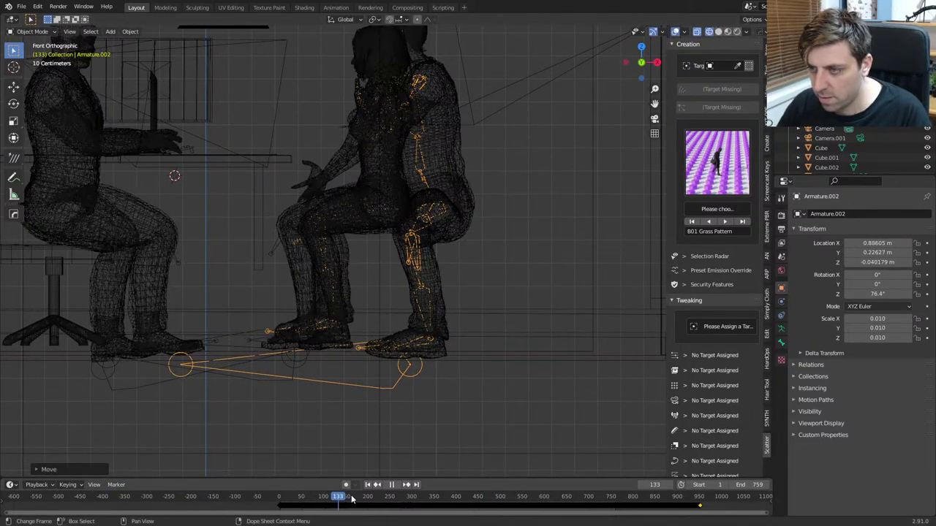
{"action": "key", "text": "space"}
{"action": "left_click_drag", "start_coordinate": [377, 497], "coordinate": [455, 495]}
{"action": "key", "text": "space"}
Step: Select Armature.002 from among the overlapping meshes and switch it to Pose Mode
{"action": "middle_click_drag", "start_coordinate": [344, 292], "coordinate": [427, 335]}
{"action": "left_click", "coordinate": [354, 223]}
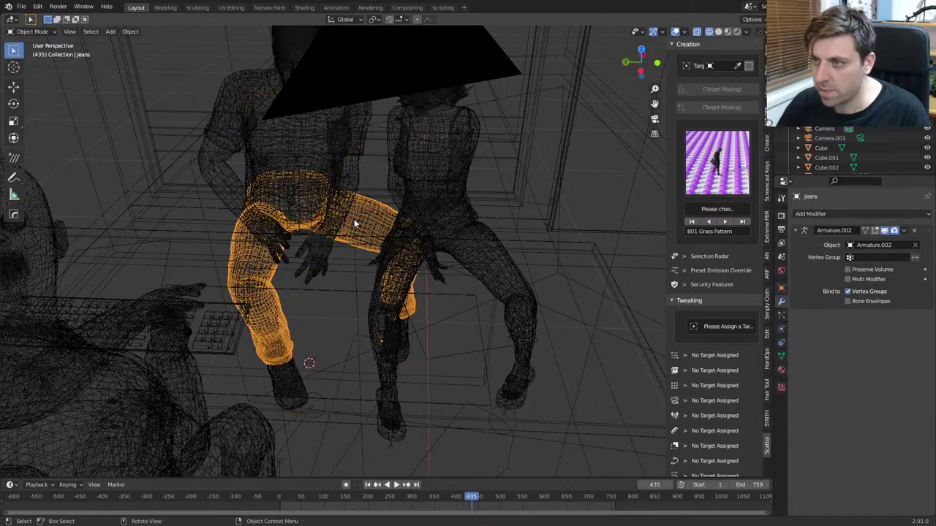
{"action": "left_click", "coordinate": [353, 224]}
{"action": "left_click", "coordinate": [354, 223]}
{"action": "left_click", "coordinate": [351, 221]}
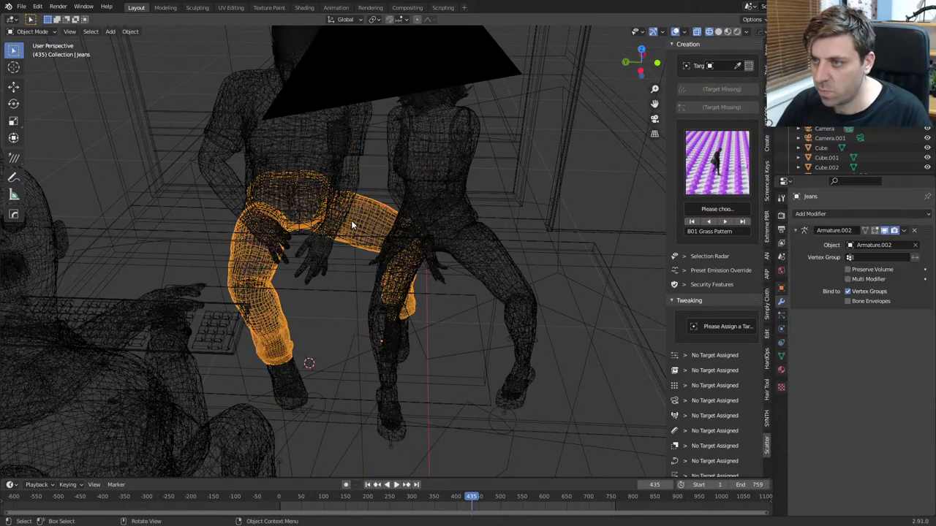
{"action": "left_click", "coordinate": [351, 221]}
{"action": "left_click", "coordinate": [351, 221]}
{"action": "left_click", "coordinate": [351, 221]}
{"action": "left_click", "coordinate": [351, 219]}
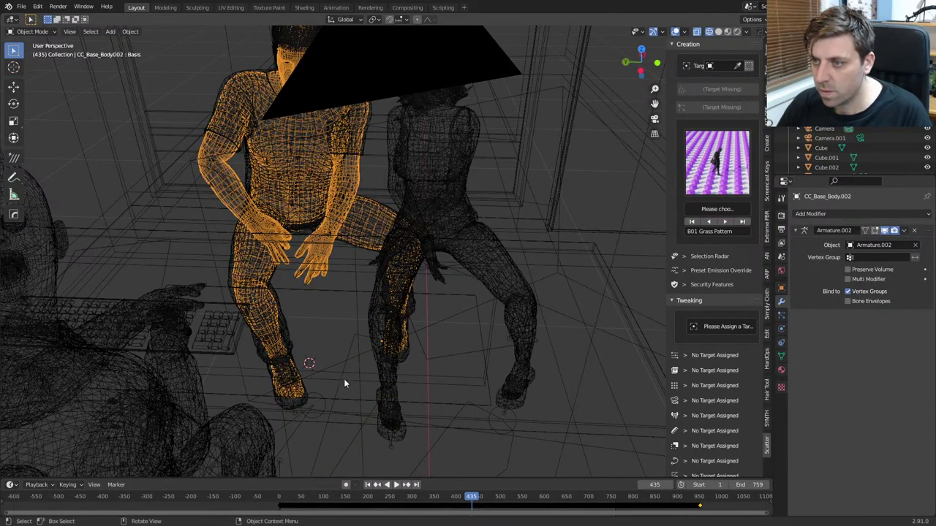
{"action": "left_click", "coordinate": [340, 386]}
{"action": "left_click", "coordinate": [340, 387]}
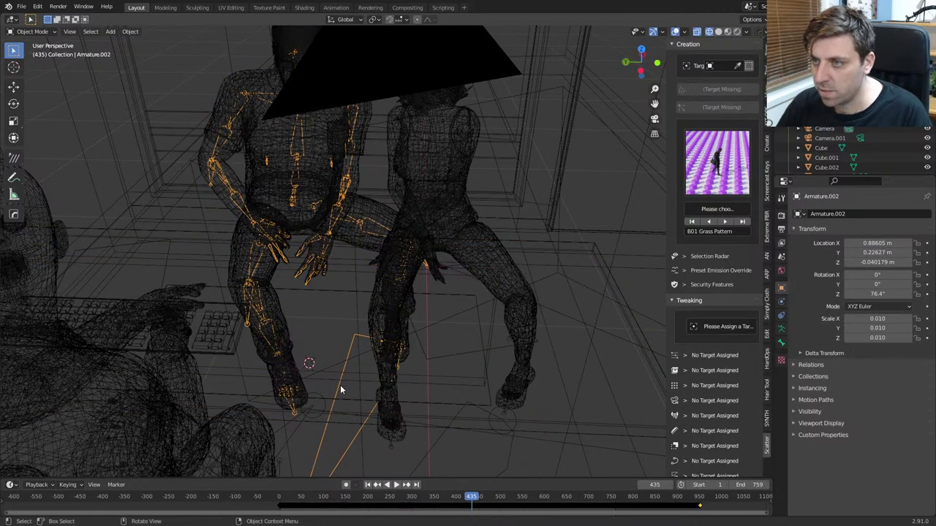
{"action": "left_click", "coordinate": [29, 31]}
{"action": "left_click", "coordinate": [29, 66]}
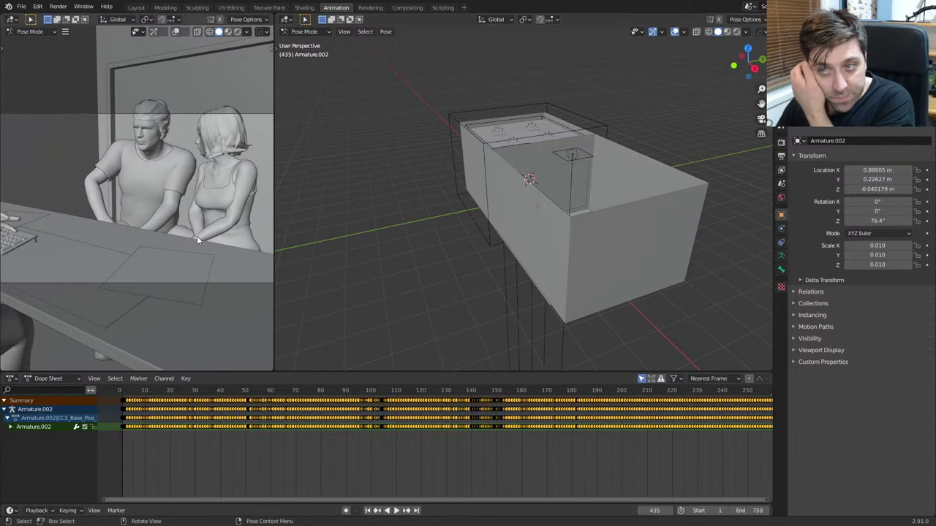
Step: Show the Graph Editor in the left area, use wireframe shading, and select all bones
{"action": "left_click", "coordinate": [12, 20]}
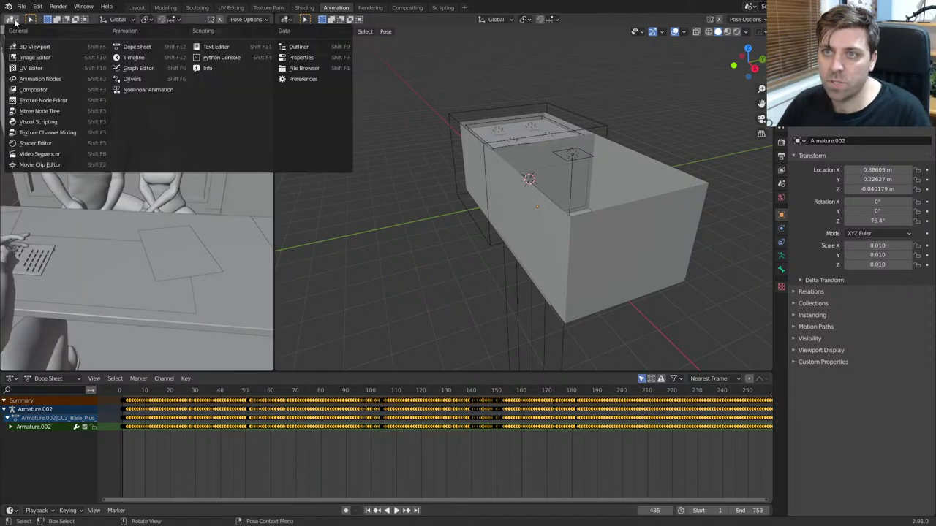
{"action": "left_click", "coordinate": [137, 68]}
{"action": "middle_click_drag", "start_coordinate": [438, 248], "coordinate": [547, 267]}
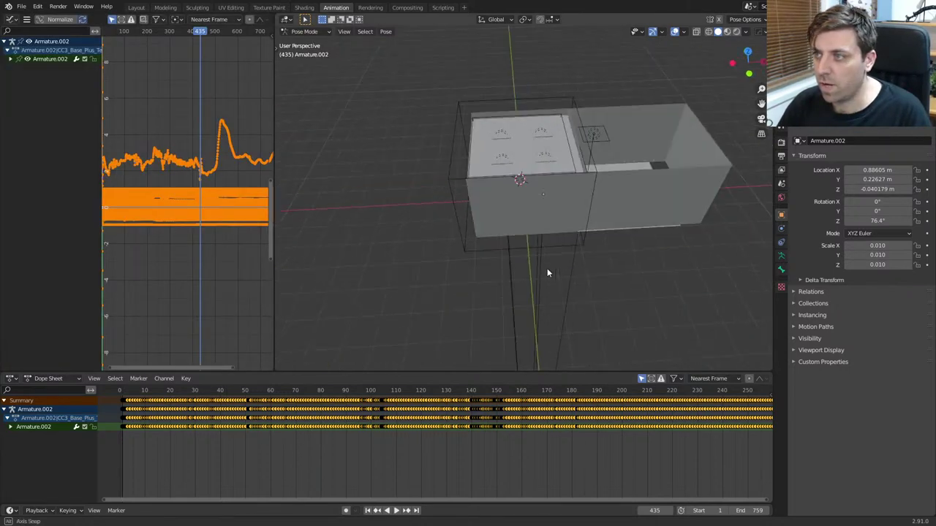
{"action": "scroll", "coordinate": [548, 268], "scroll_direction": "up", "scroll_amount": 8}
{"action": "key", "text": "z"}
{"action": "left_click", "coordinate": [500, 229]}
{"action": "middle_click_drag", "start_coordinate": [500, 230], "coordinate": [594, 265]}
{"action": "scroll", "coordinate": [540, 247], "scroll_direction": "up", "scroll_amount": 8}
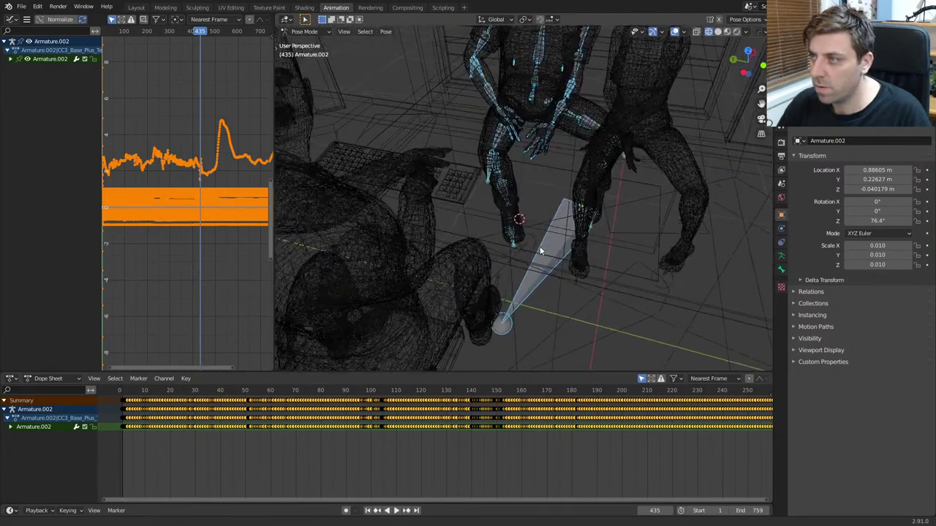
{"action": "left_click", "coordinate": [567, 183]}
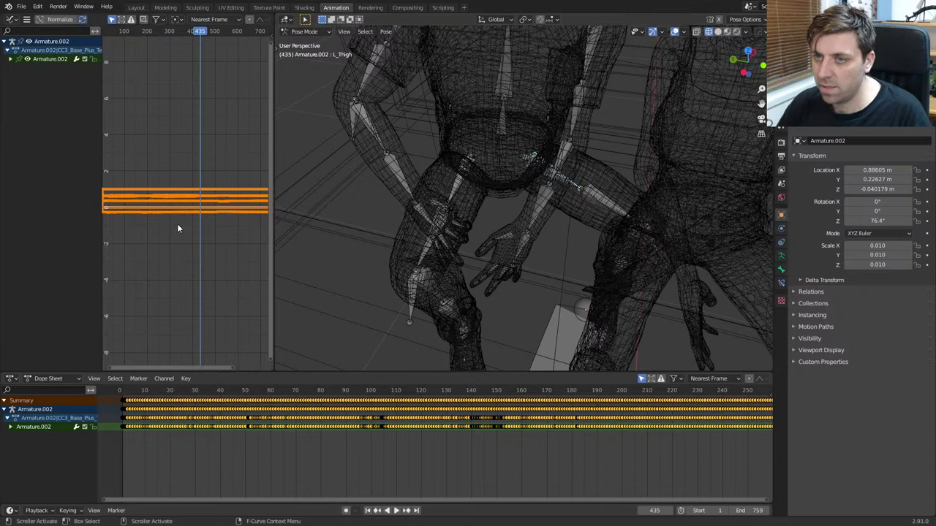
{"action": "left_click", "coordinate": [10, 61]}
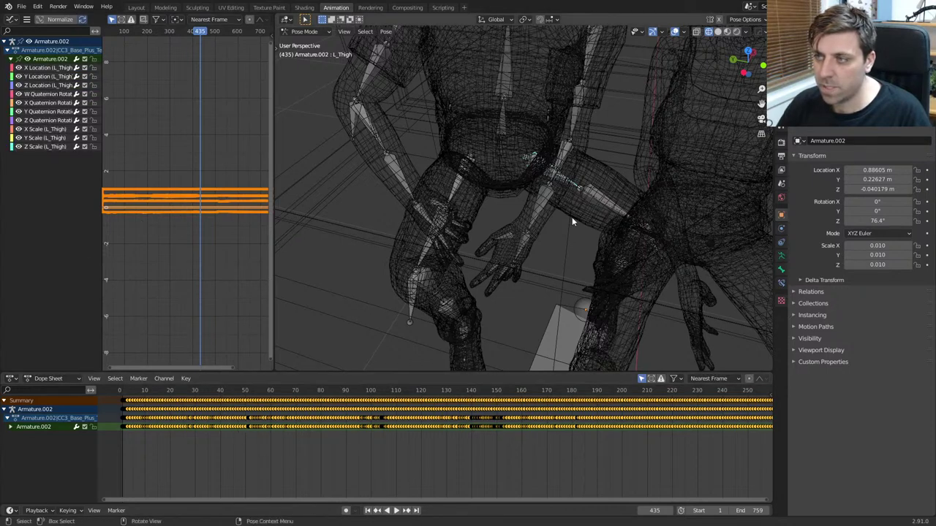
{"action": "key", "text": "a"}
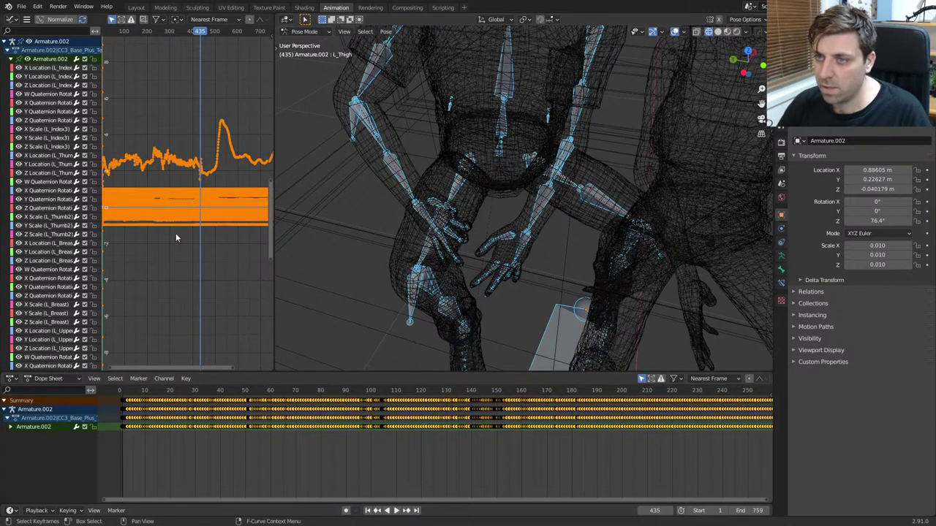
Step: Run Clean Keyframes, then Smooth Keys, then Clean Keyframes again on the curves
{"action": "key", "text": "F3"}
{"action": "type", "text": "clean"}
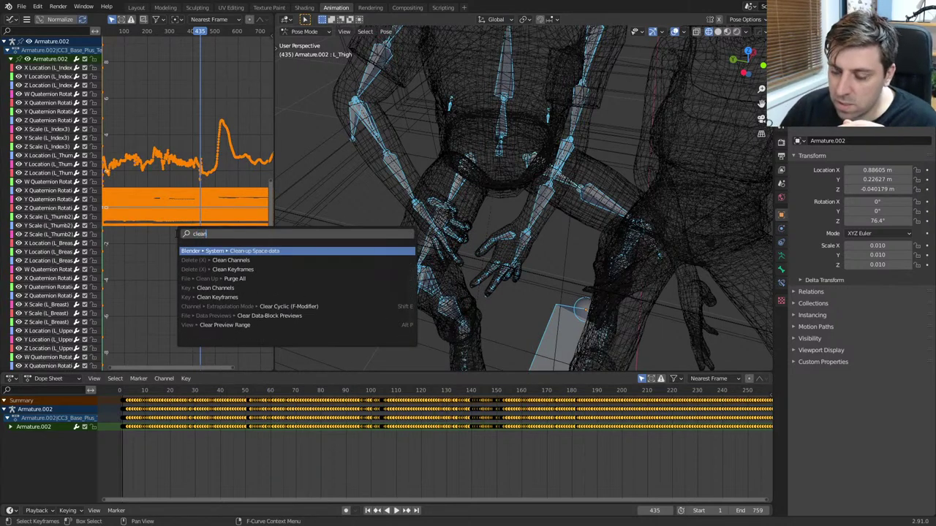
{"action": "key", "text": "Down"}
{"action": "key", "text": "Down"}
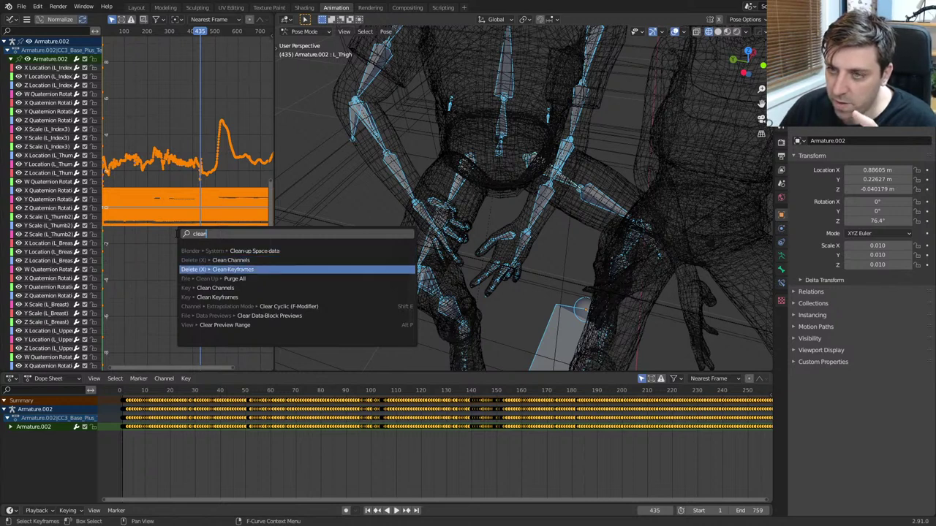
{"action": "key", "text": "Return"}
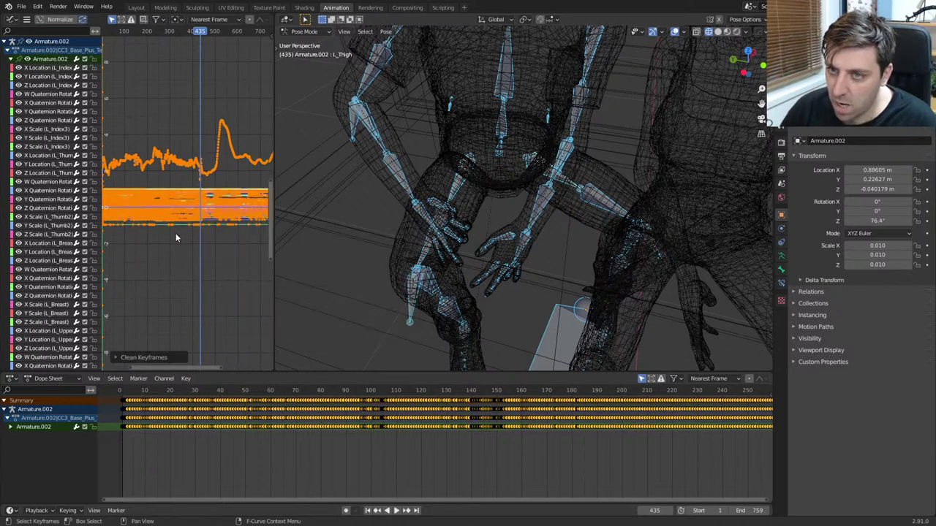
{"action": "key", "text": "F3"}
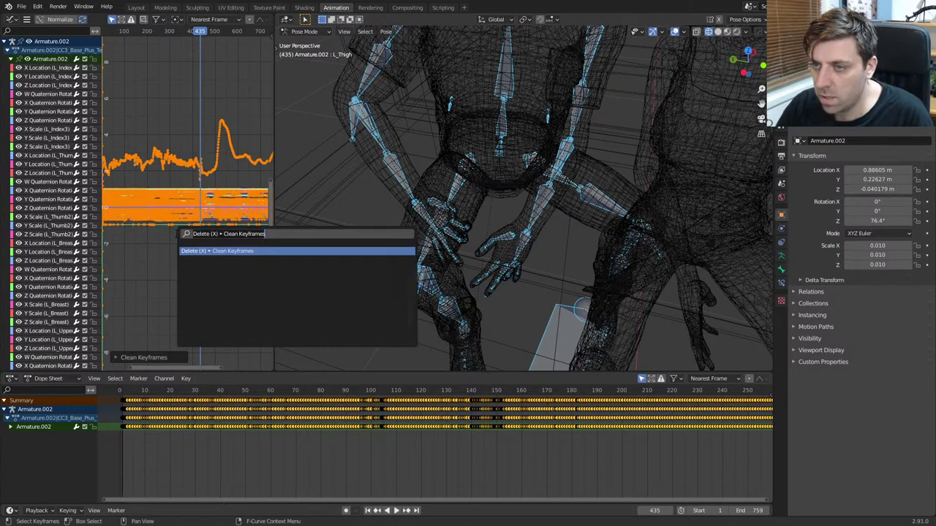
{"action": "type", "text": "smooth"}
{"action": "key", "text": "Return"}
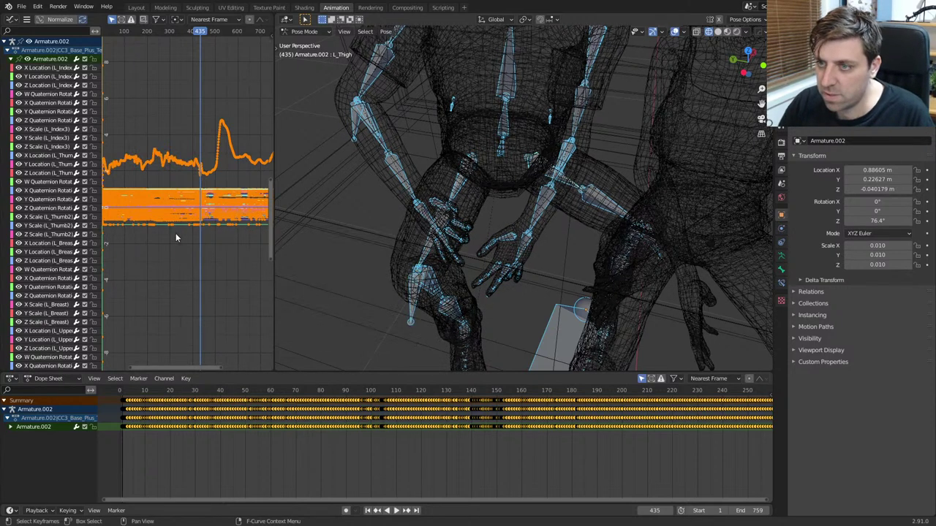
{"action": "key", "text": "F3"}
{"action": "type", "text": "clean"}
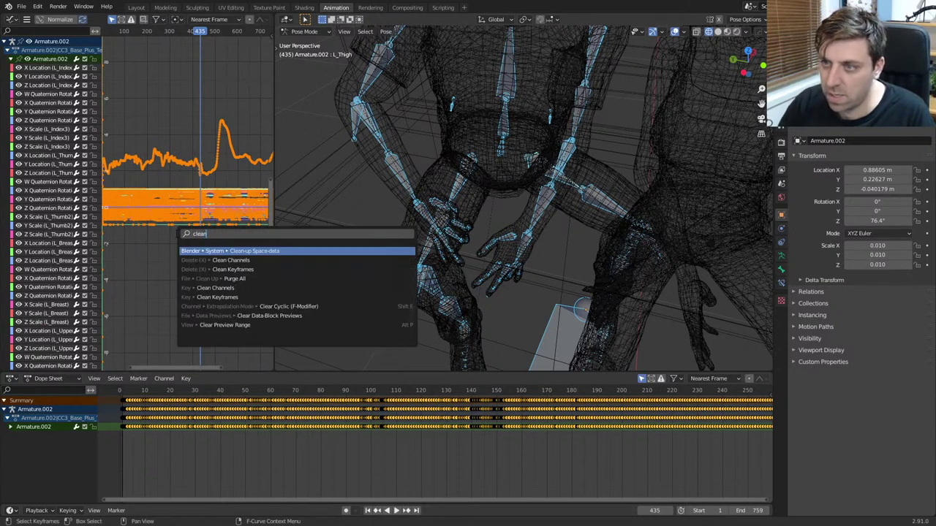
{"action": "key", "text": "Down"}
{"action": "key", "text": "Down"}
{"action": "key", "text": "Return"}
Step: Search for a delete command, then start filtering the channels by name
{"action": "key", "text": "F3"}
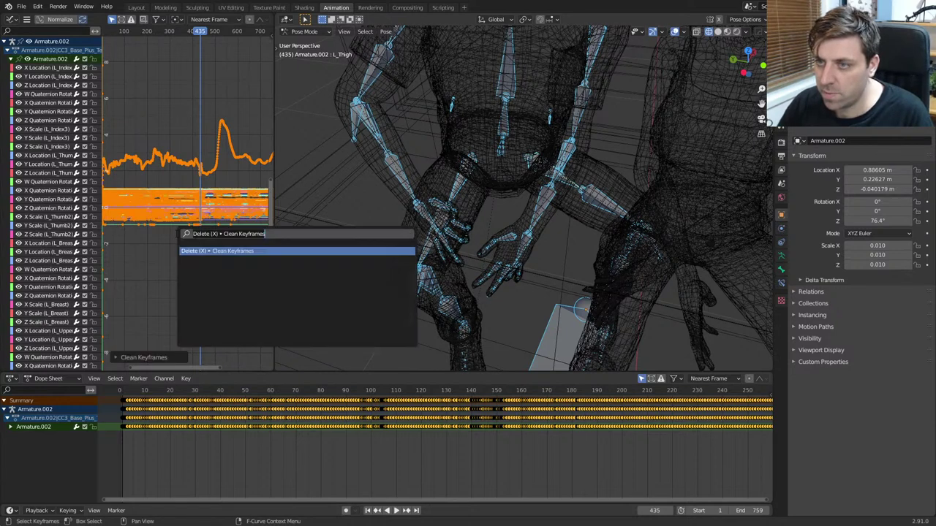
{"action": "type", "text": "dele"}
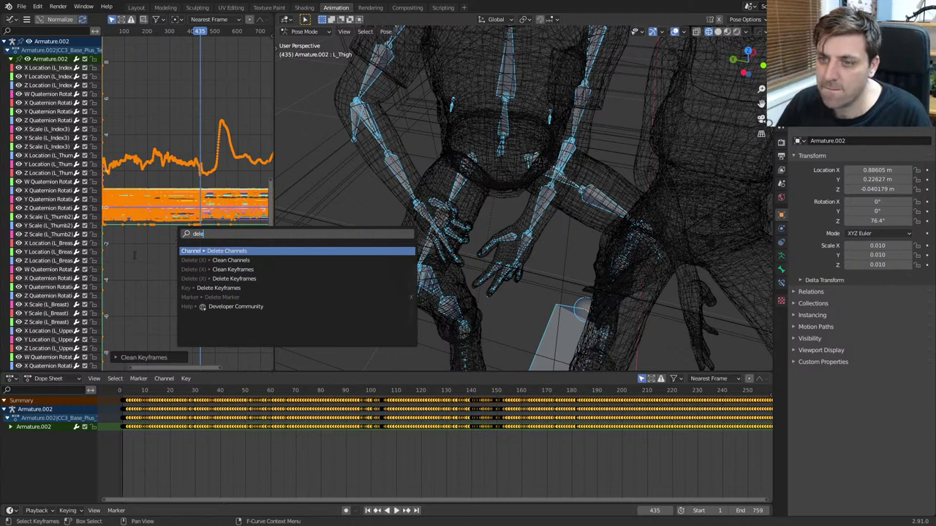
{"action": "left_click", "coordinate": [62, 389]}
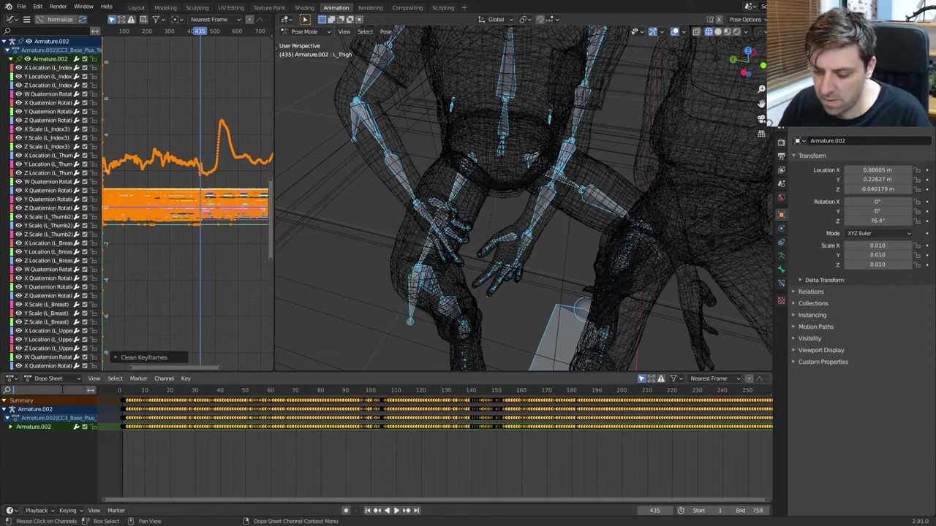
Step: Filter the Graph Editor channels to location curves with 'lo' and fit the curves in view
{"action": "type", "text": "locat"}
{"action": "key", "text": "BackSpace"}
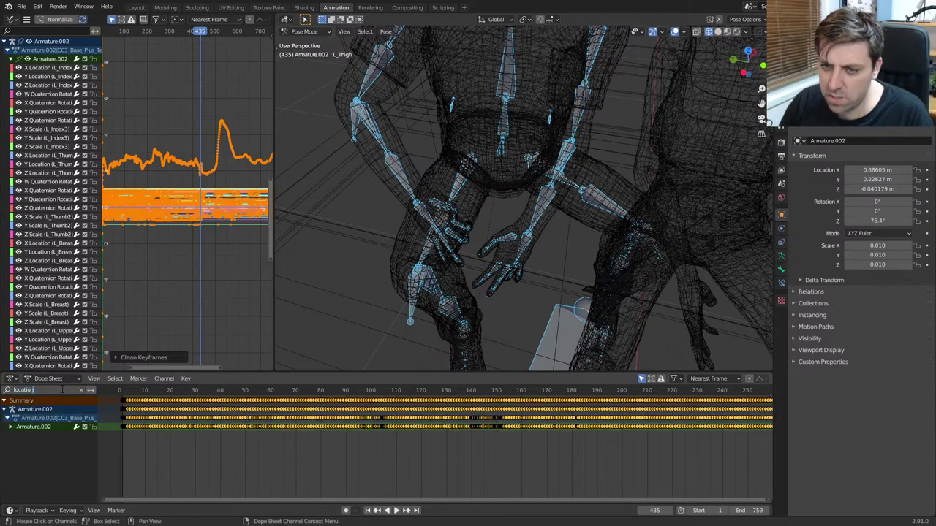
{"action": "left_click", "coordinate": [72, 31]}
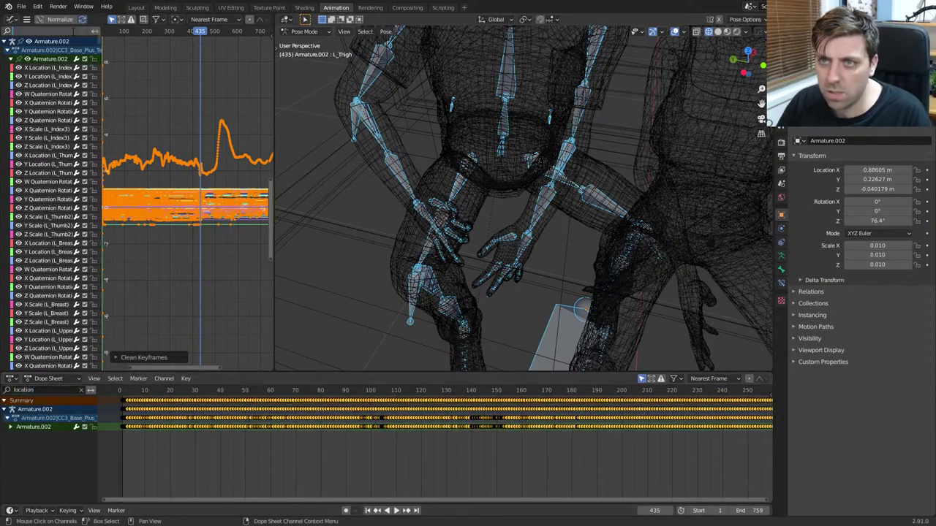
{"action": "type", "text": "loca"}
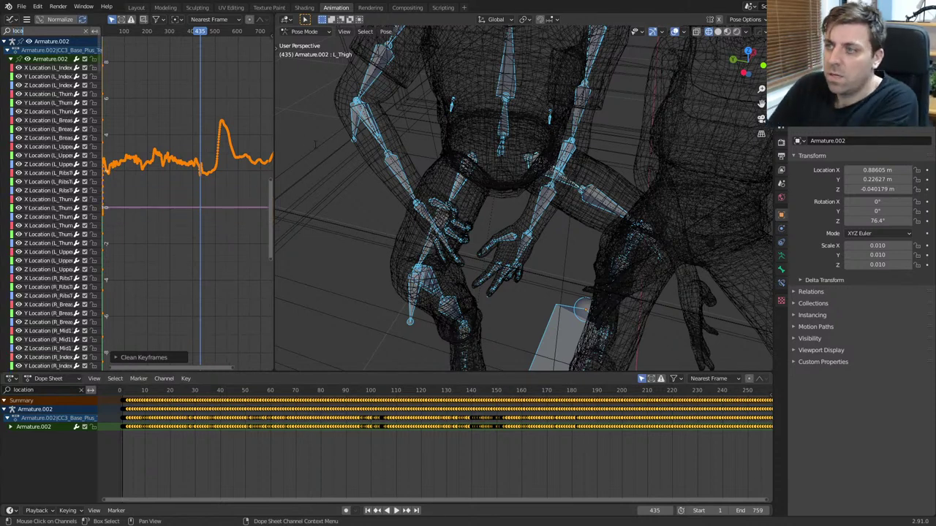
{"action": "key", "text": "Return"}
{"action": "key", "text": "Home"}
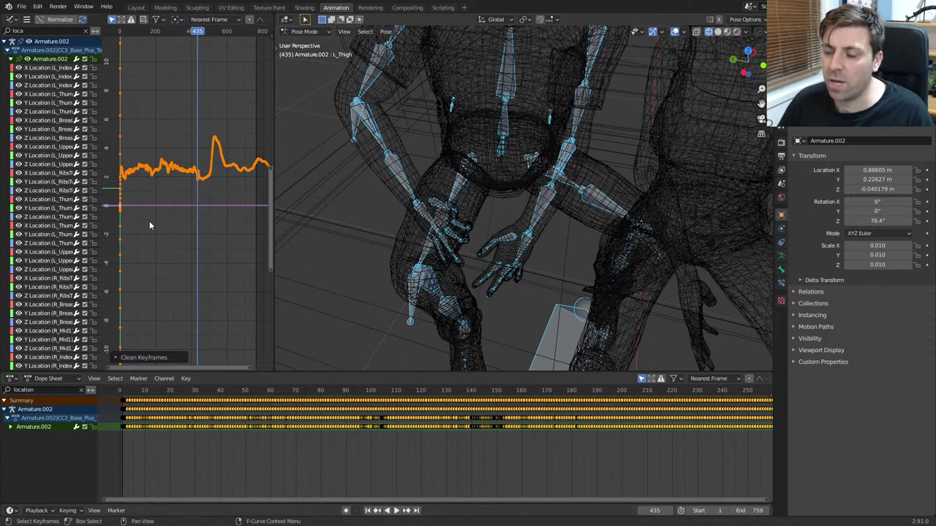
{"action": "scroll", "coordinate": [312, 422], "scroll_direction": "up", "scroll_amount": 6}
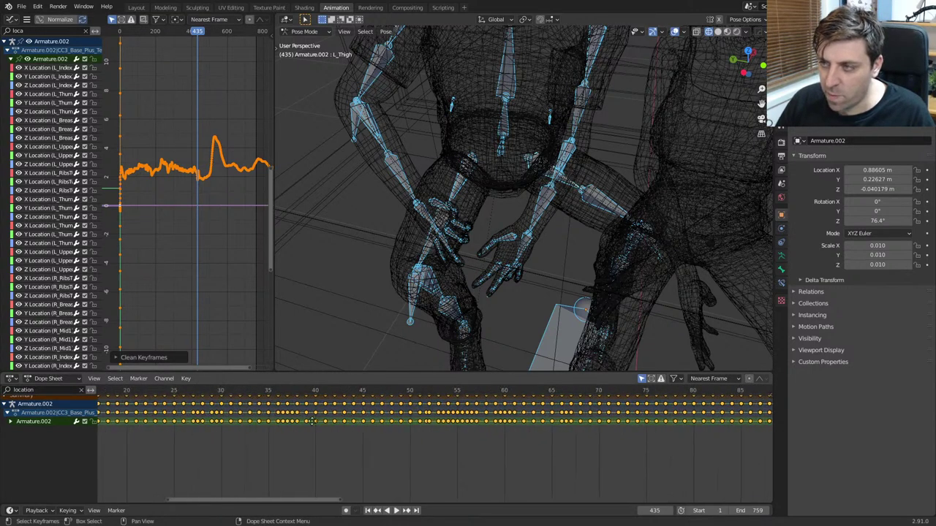
{"action": "scroll", "coordinate": [312, 422], "scroll_direction": "down", "scroll_amount": 8}
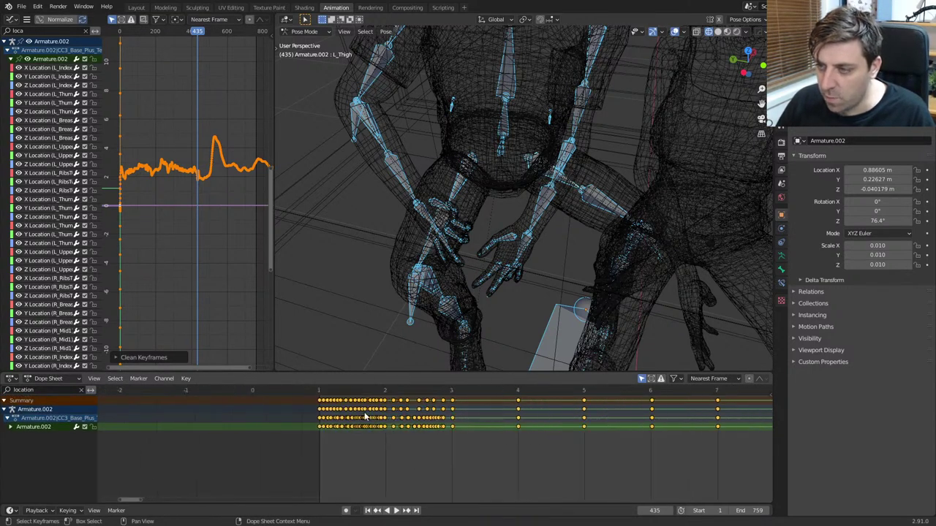
Step: Delete the crowded location keyframes between frames 1 and 3, then select the remaining keys
{"action": "left_click", "coordinate": [319, 406]}
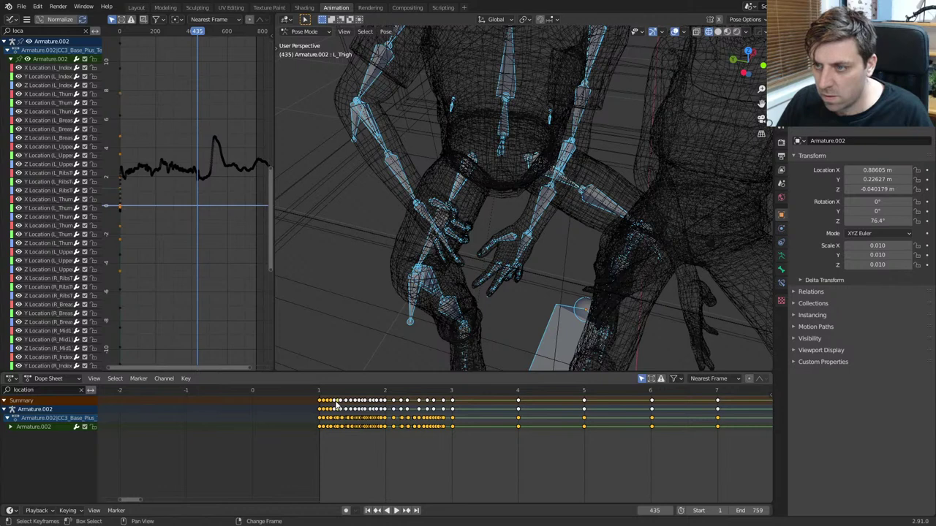
{"action": "left_click_drag", "start_coordinate": [347, 404], "coordinate": [294, 469]}
{"action": "key", "text": "x"}
{"action": "left_click", "coordinate": [283, 465]}
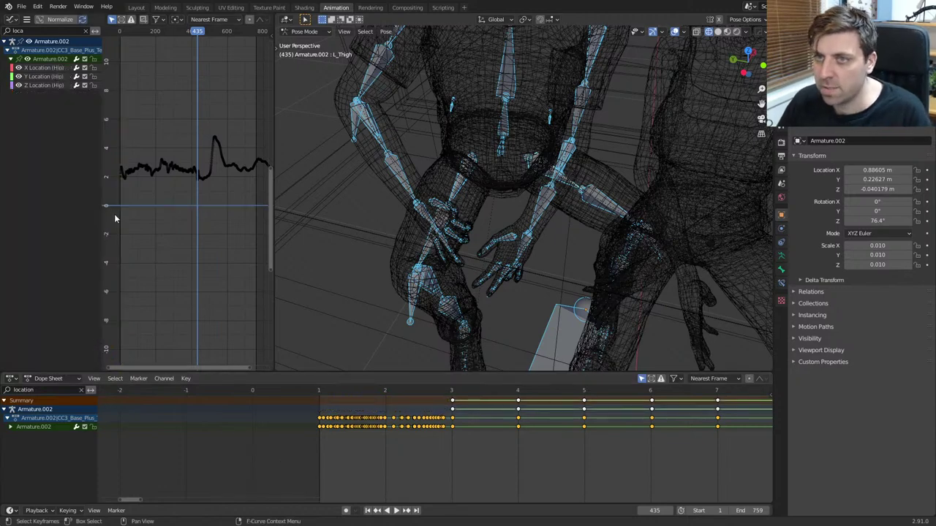
{"action": "key", "text": "a"}
Step: Select the L_Thigh bone and rotate it around the Z axis
{"action": "middle_click_drag", "start_coordinate": [512, 214], "coordinate": [548, 211]}
{"action": "left_click", "coordinate": [547, 206]}
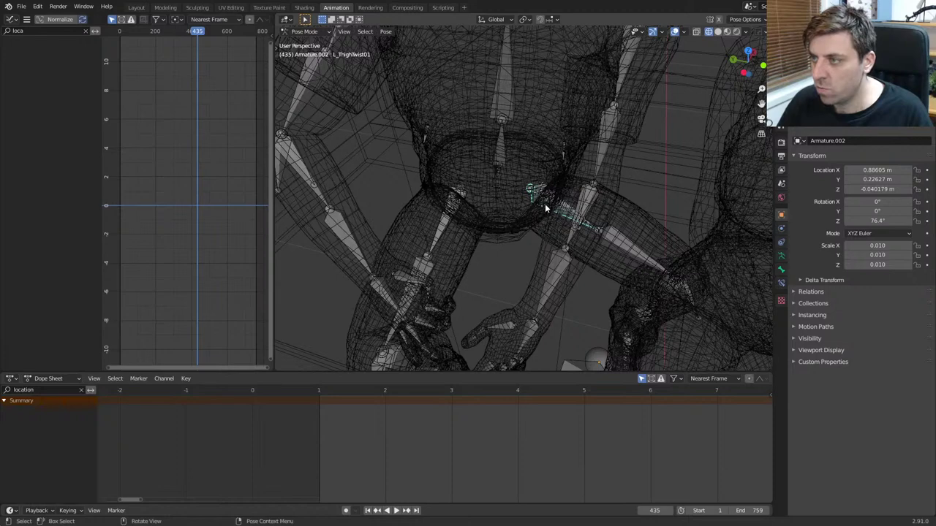
{"action": "left_click", "coordinate": [545, 203]}
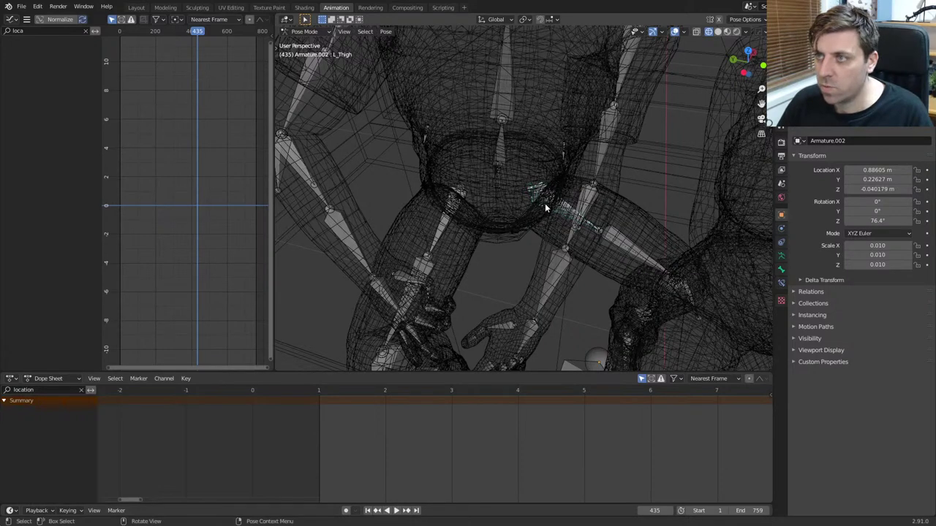
{"action": "key", "text": "r"}
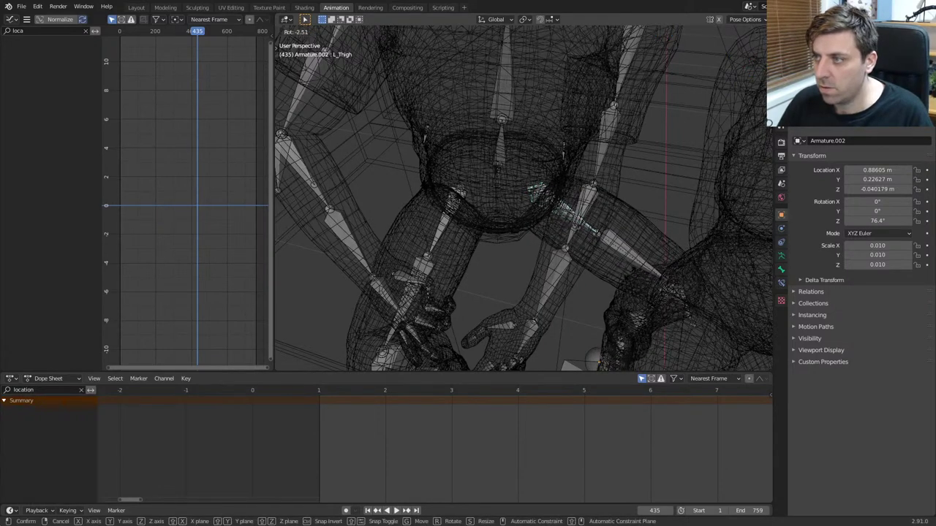
{"action": "key", "text": "z"}
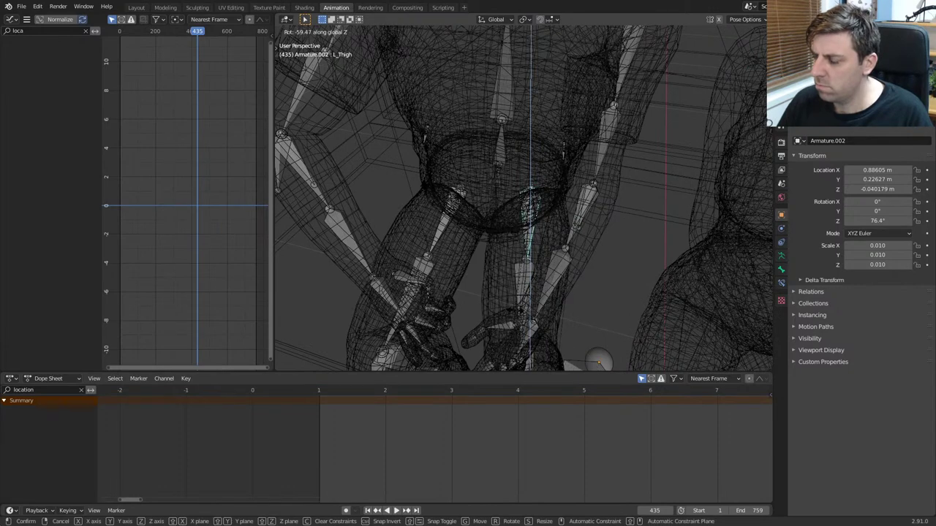
{"action": "left_click", "coordinate": [515, 310]}
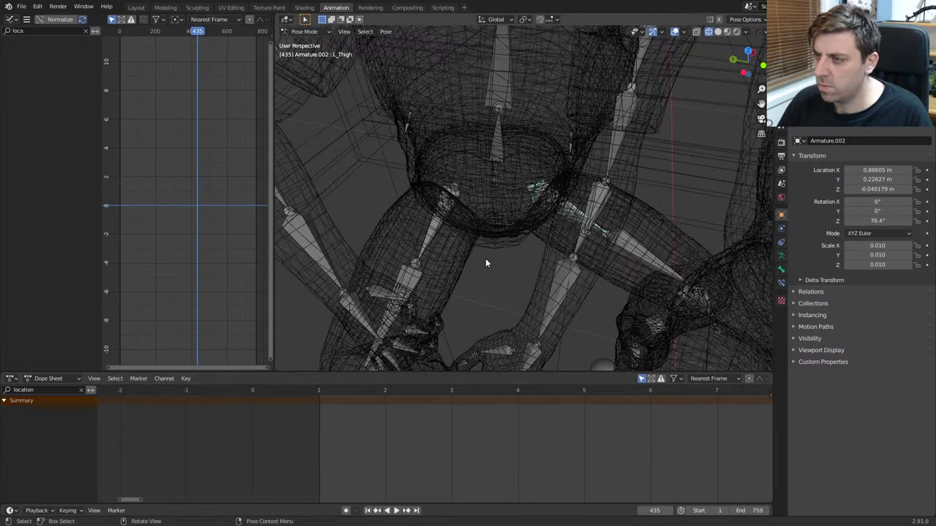
Step: Replay the animation from the start to check the legs, then view from top orthographic
{"action": "key", "text": "shift+Left"}
{"action": "key", "text": "space"}
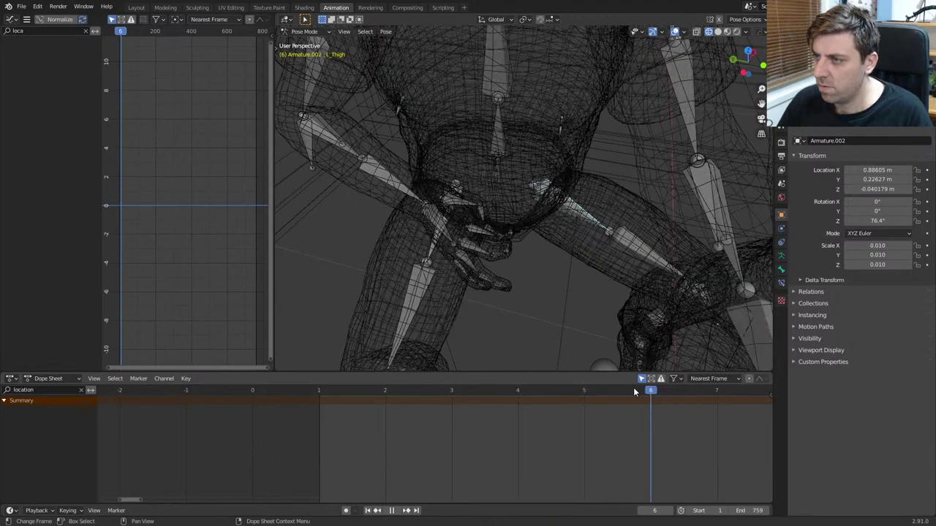
{"action": "key", "text": "space"}
{"action": "middle_click_drag", "start_coordinate": [532, 273], "coordinate": [510, 256]}
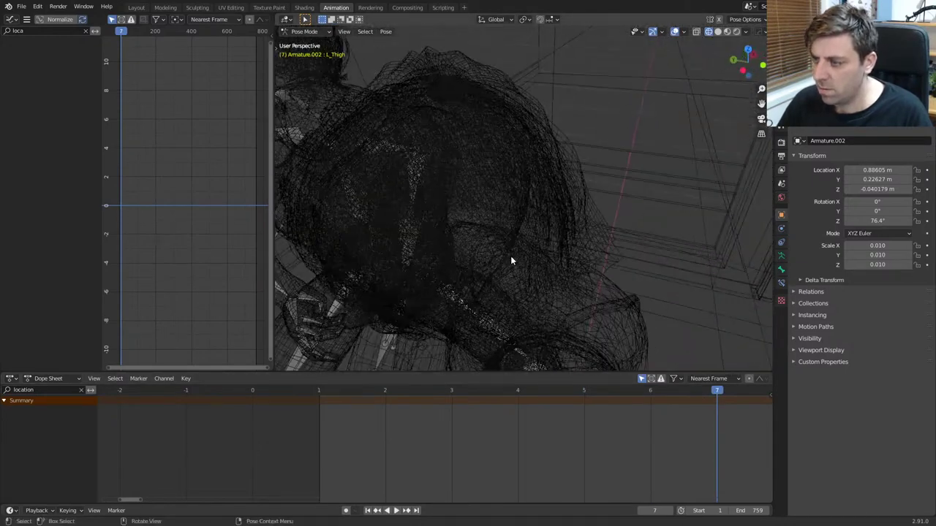
{"action": "key", "text": "KP_5"}
{"action": "key", "text": "KP_7"}
{"action": "scroll", "coordinate": [574, 406], "scroll_direction": "down", "scroll_amount": 10}
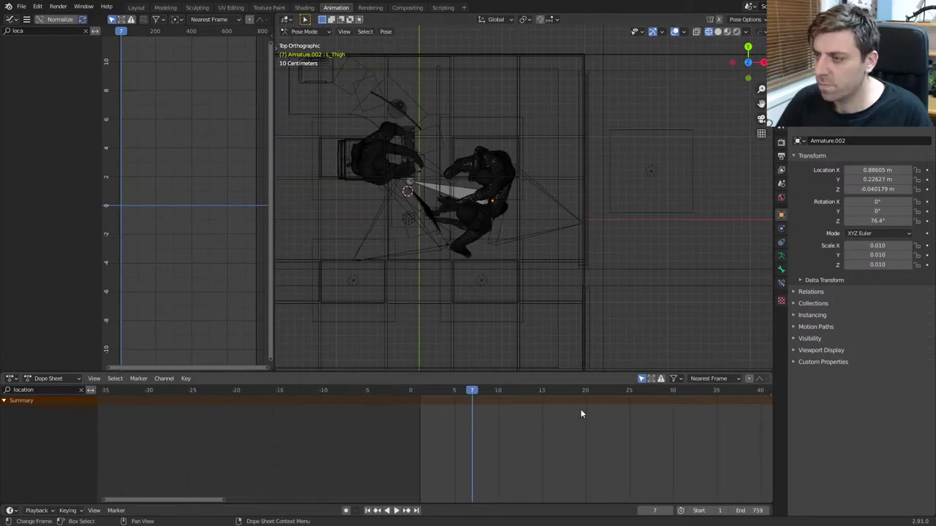
Step: Select all bones, clear the channel filter, and pick the left thigh twist bone
{"action": "key", "text": "a"}
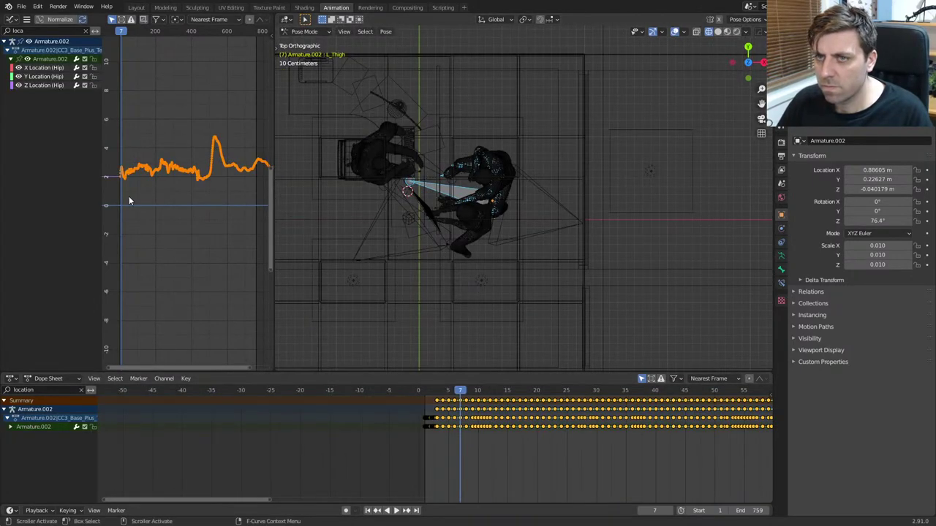
{"action": "left_click", "coordinate": [85, 31]}
{"action": "scroll", "coordinate": [443, 256], "scroll_direction": "up", "scroll_amount": 5}
{"action": "middle_click_drag", "start_coordinate": [437, 253], "coordinate": [520, 110]}
{"action": "left_click", "coordinate": [520, 109]}
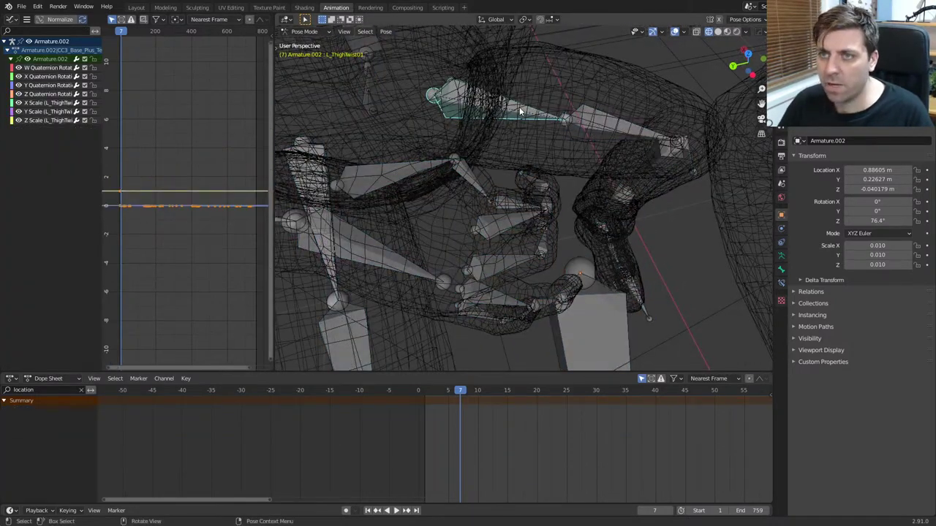
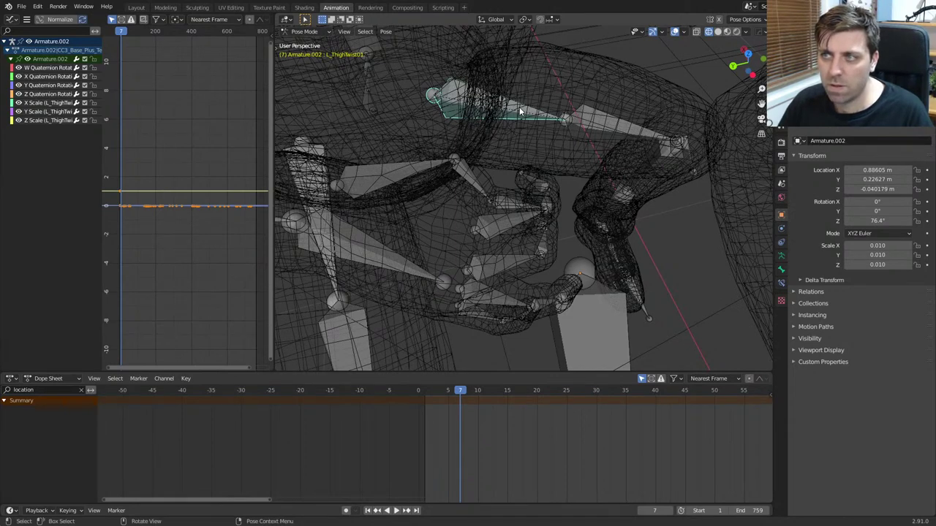
Step: Select the L_Thigh bone and hide its scale curves in the Graph Editor
{"action": "left_click", "coordinate": [519, 107]}
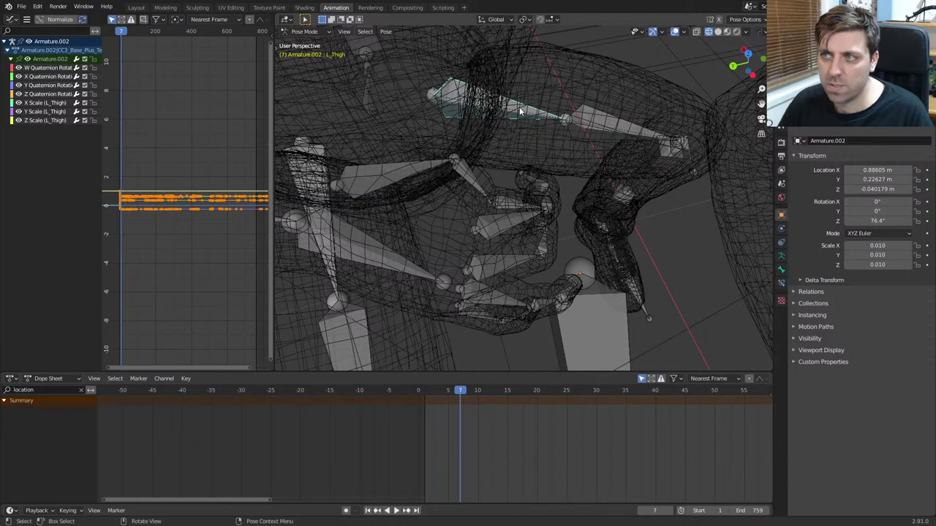
{"action": "left_click", "coordinate": [18, 120]}
{"action": "left_click", "coordinate": [19, 104]}
{"action": "middle_click_drag", "start_coordinate": [203, 231], "coordinate": [227, 232], "text": "ctrl"}
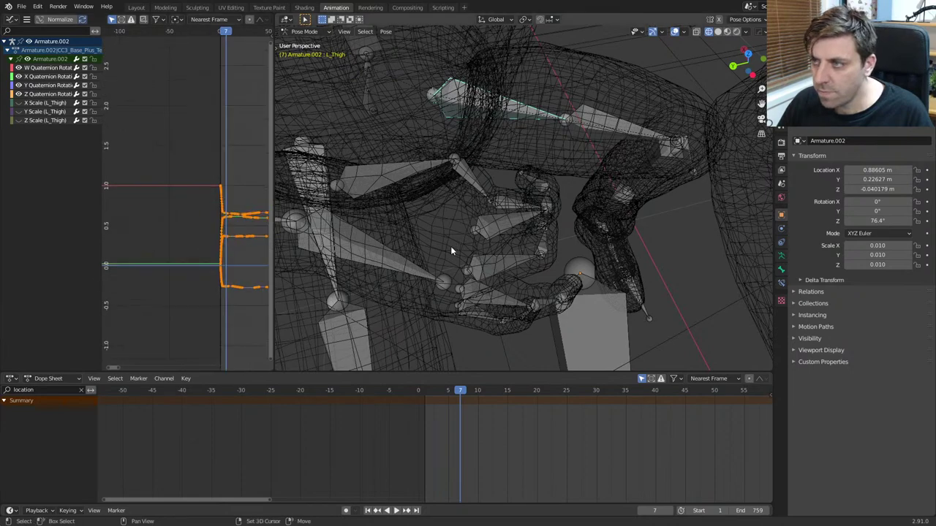
{"action": "scroll", "coordinate": [451, 245], "scroll_direction": "up", "scroll_amount": 2}
Step: At frame 10, rotate L_Thigh about Z, then refine the rotation in front ortho view
{"action": "left_click_drag", "start_coordinate": [462, 392], "coordinate": [476, 392]}
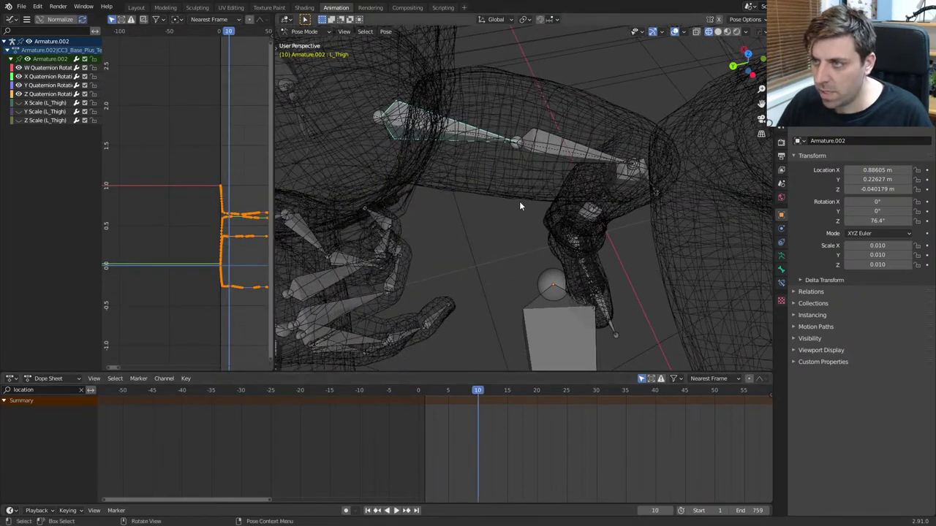
{"action": "key", "text": "r"}
{"action": "key", "text": "z"}
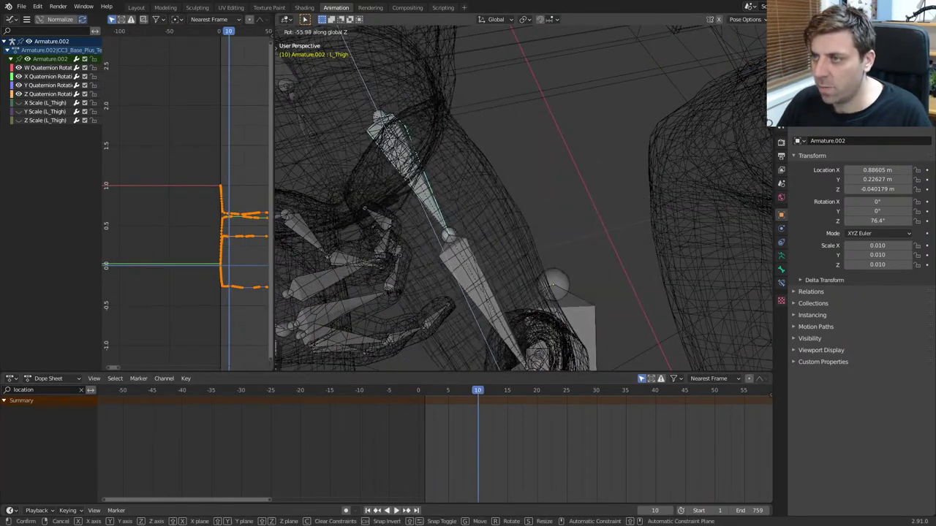
{"action": "left_click", "coordinate": [398, 245]}
{"action": "middle_click_drag", "start_coordinate": [399, 245], "coordinate": [509, 200]}
{"action": "key", "text": "KP_1"}
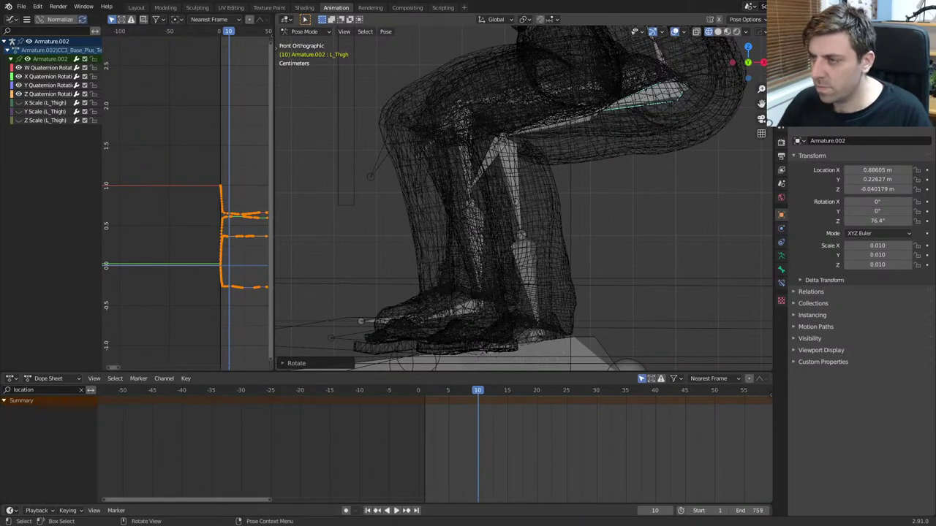
{"action": "key", "text": "r"}
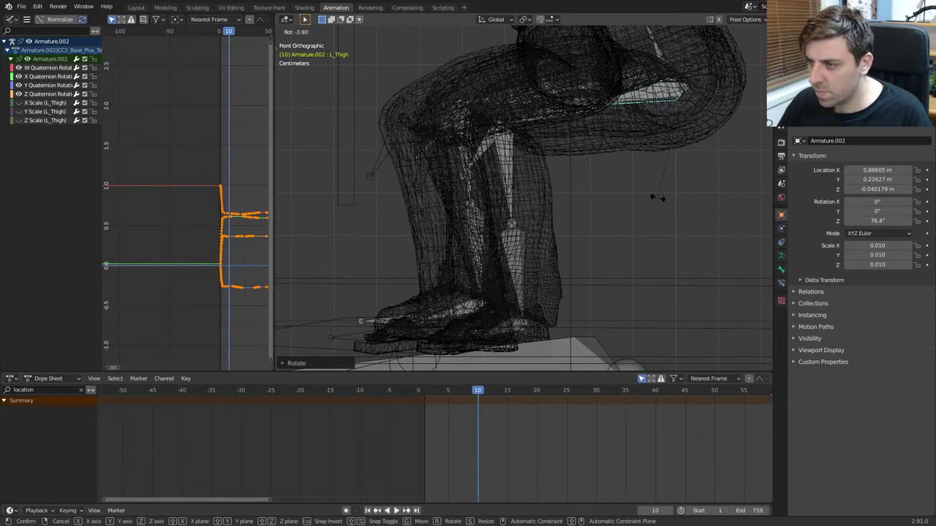
{"action": "left_click", "coordinate": [658, 198]}
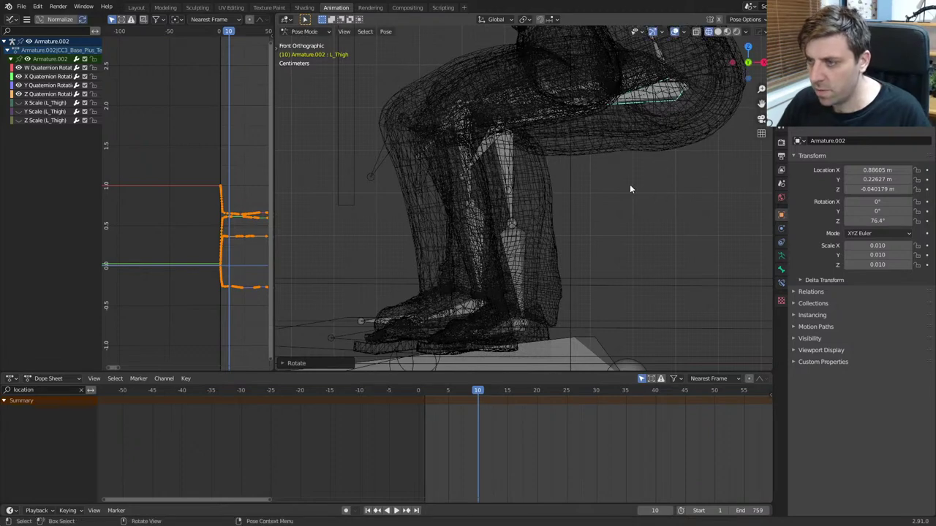
Step: Insert a Rotation keyframe for L_Thigh at frame 10
{"action": "key", "text": "i"}
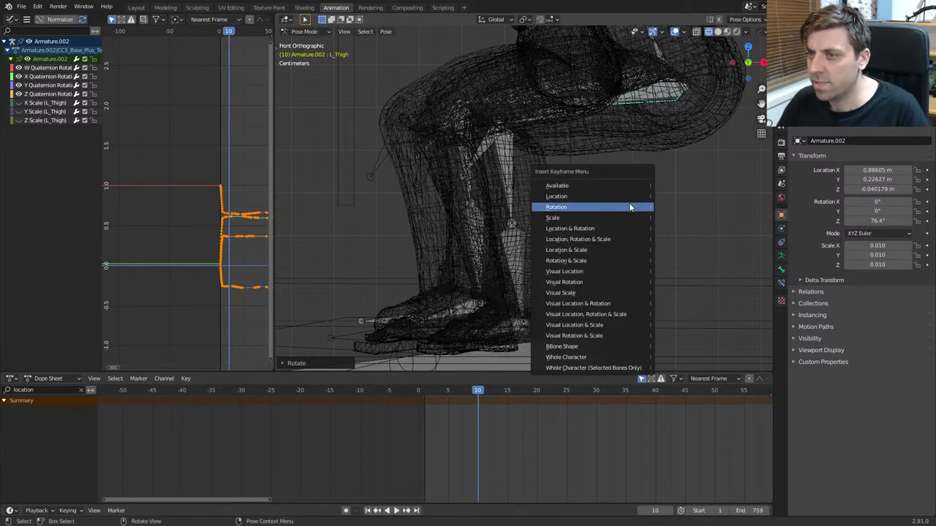
{"action": "left_click", "coordinate": [629, 205]}
{"action": "scroll", "coordinate": [190, 219], "scroll_direction": "up", "scroll_amount": 3}
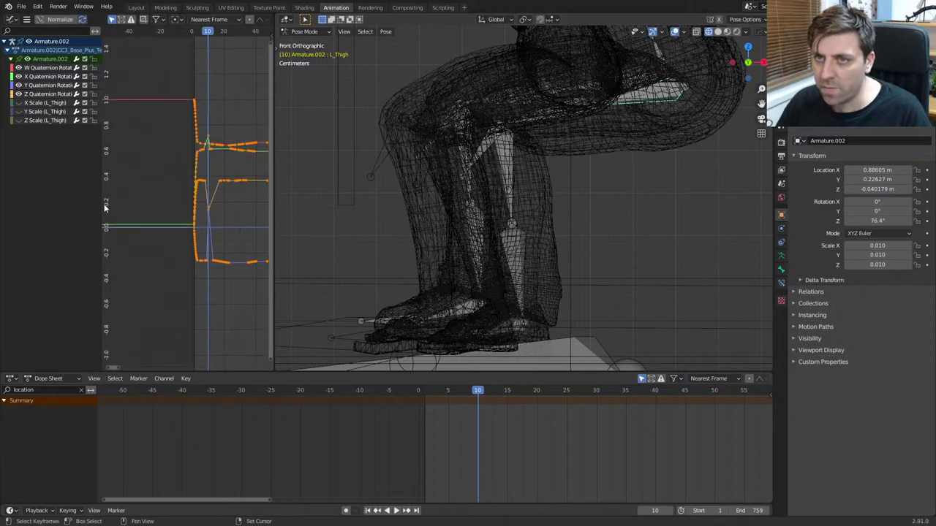
{"action": "scroll", "coordinate": [140, 184], "scroll_direction": "up", "scroll_amount": 2}
{"action": "middle_click_drag", "start_coordinate": [188, 181], "coordinate": [165, 184]}
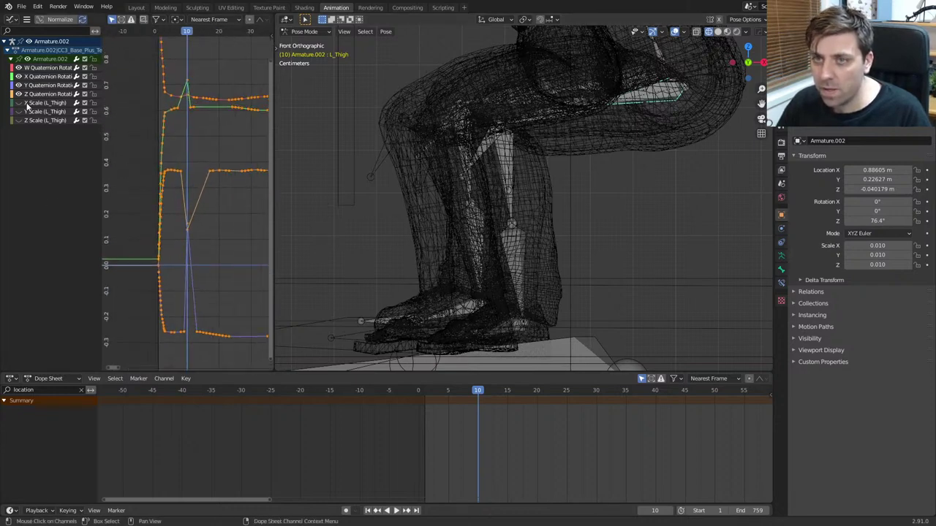
Step: Isolate the W Quaternion curve and move its keys level along the value axis
{"action": "left_click", "coordinate": [18, 94]}
{"action": "left_click", "coordinate": [18, 84]}
{"action": "left_click", "coordinate": [19, 76]}
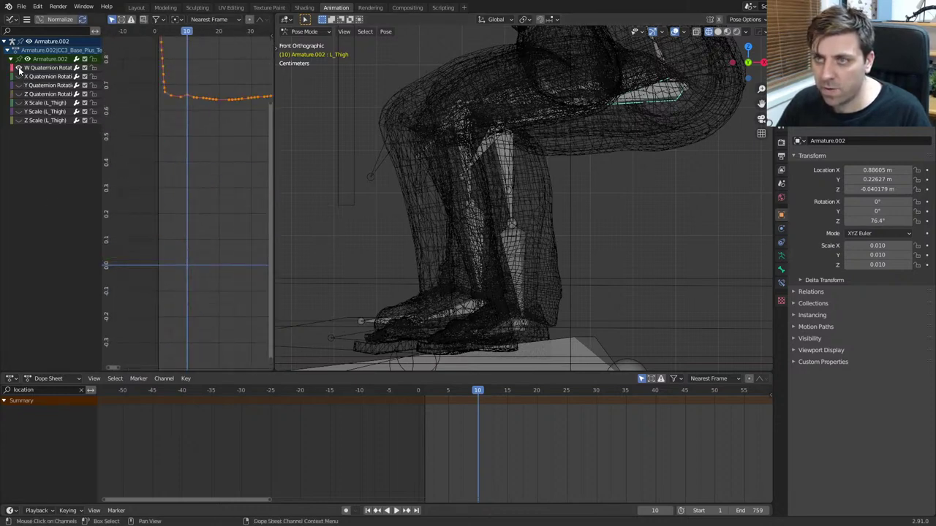
{"action": "middle_click_drag", "start_coordinate": [152, 104], "coordinate": [149, 207]}
{"action": "scroll", "coordinate": [177, 201], "scroll_direction": "up", "scroll_amount": 1}
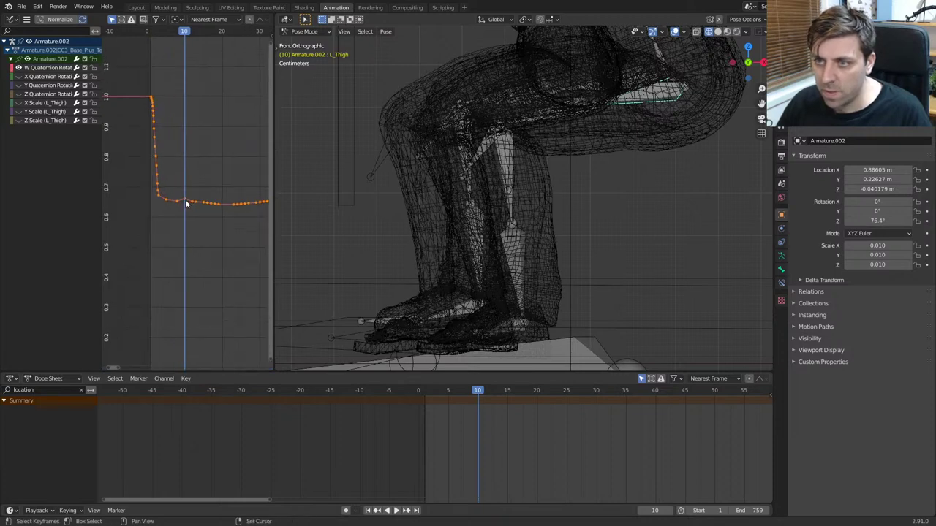
{"action": "scroll", "coordinate": [198, 229], "scroll_direction": "up", "scroll_amount": 1}
{"action": "key", "text": "g"}
{"action": "key", "text": "y"}
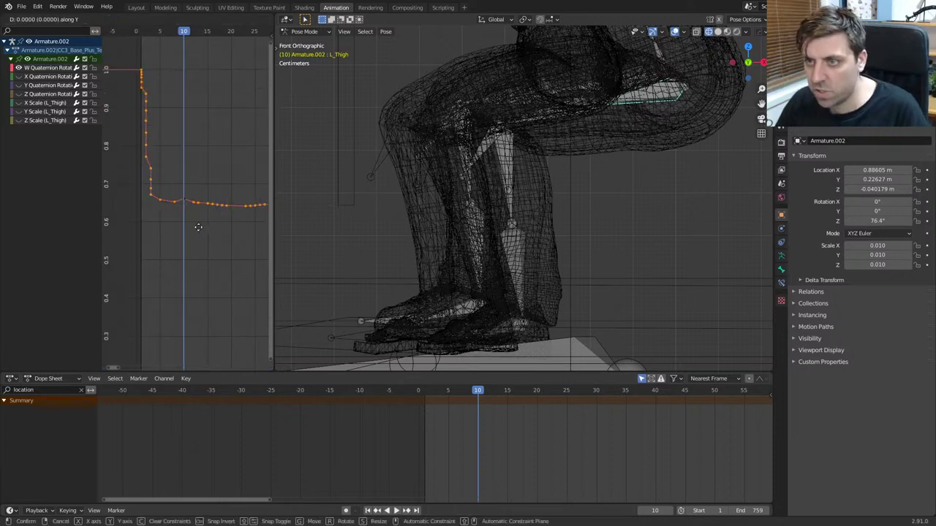
{"action": "left_click", "coordinate": [199, 227]}
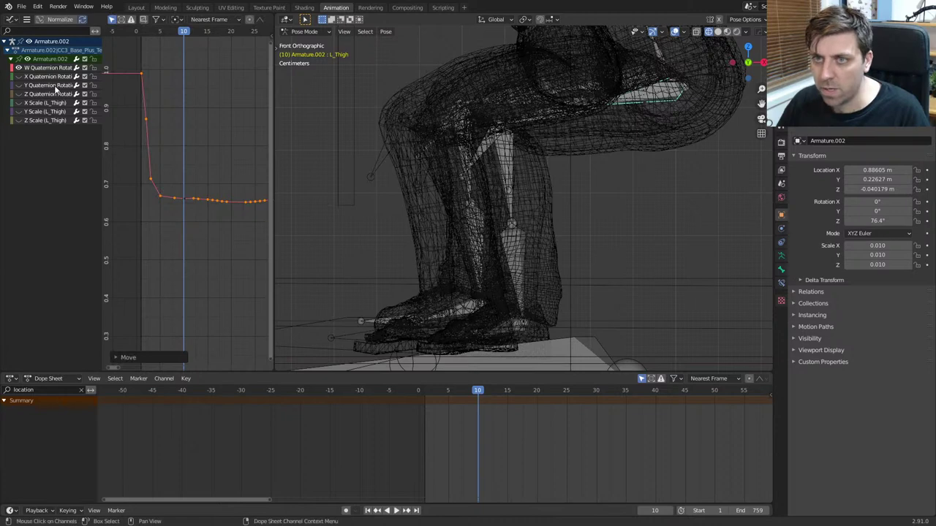
Step: Show the X Quaternion curve, move its keys level in value, then hide it
{"action": "left_click", "coordinate": [19, 76]}
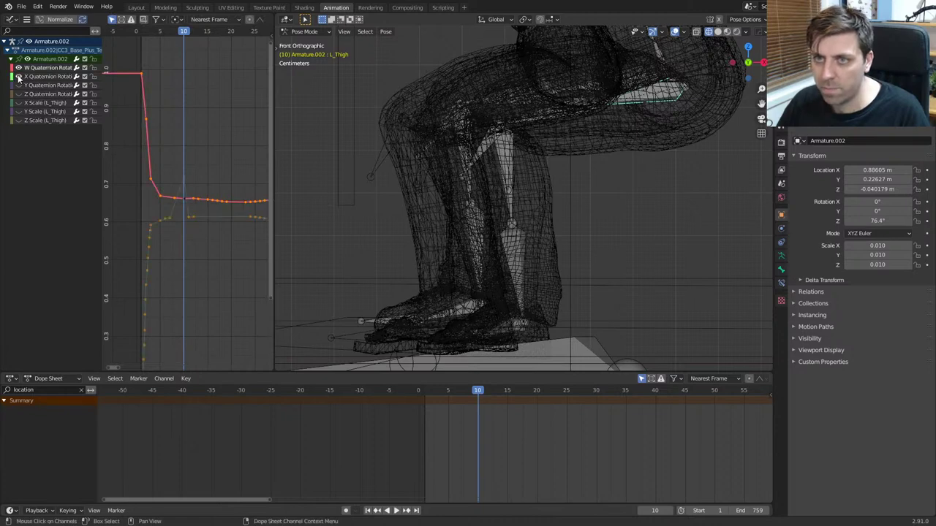
{"action": "left_click", "coordinate": [169, 221]}
{"action": "key", "text": "g"}
{"action": "key", "text": "y"}
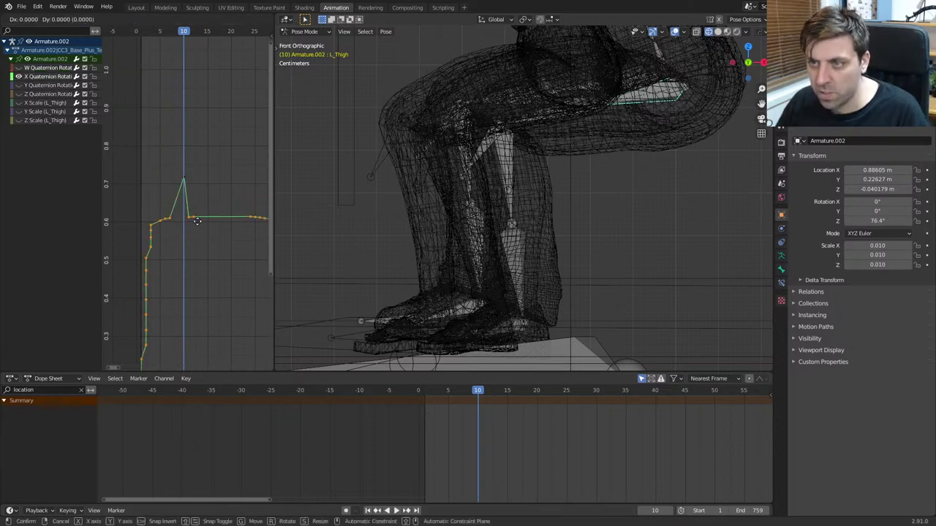
{"action": "left_click", "coordinate": [203, 180]}
{"action": "left_click", "coordinate": [20, 76]}
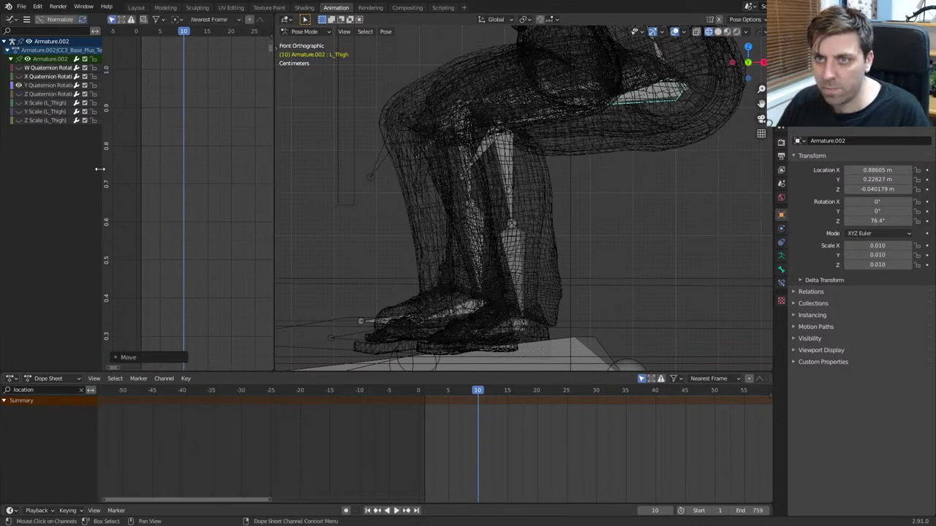
Step: Frame the Y Quaternion curve and move its keys level in value
{"action": "key", "text": "Home"}
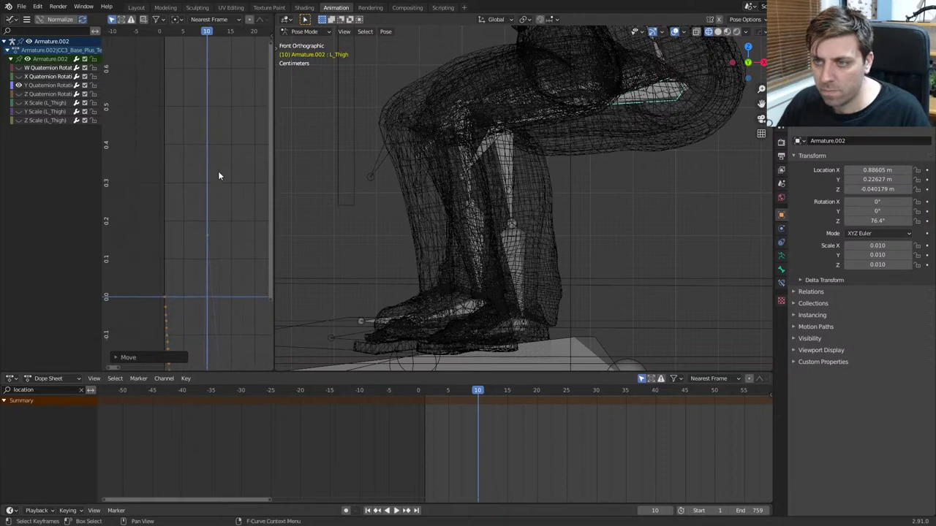
{"action": "scroll", "coordinate": [228, 311], "scroll_direction": "up", "scroll_amount": 2}
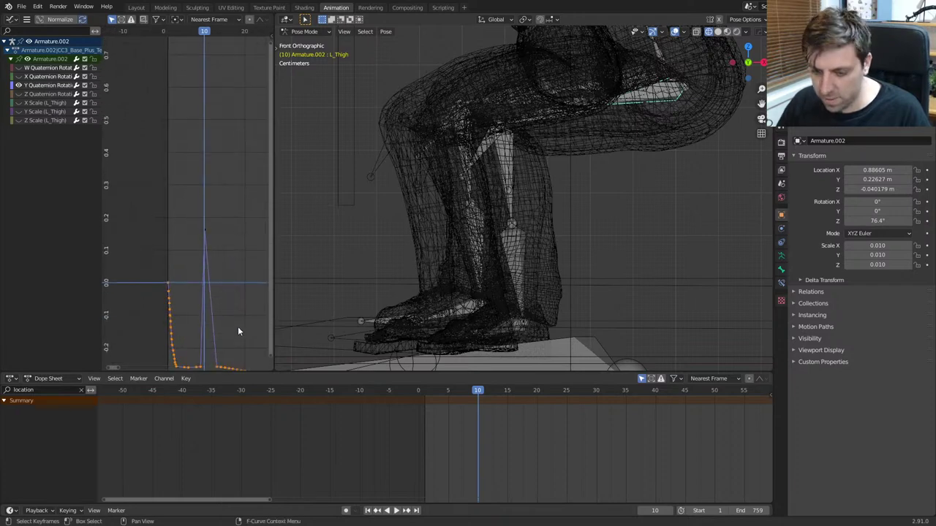
{"action": "key", "text": "g"}
{"action": "key", "text": "y"}
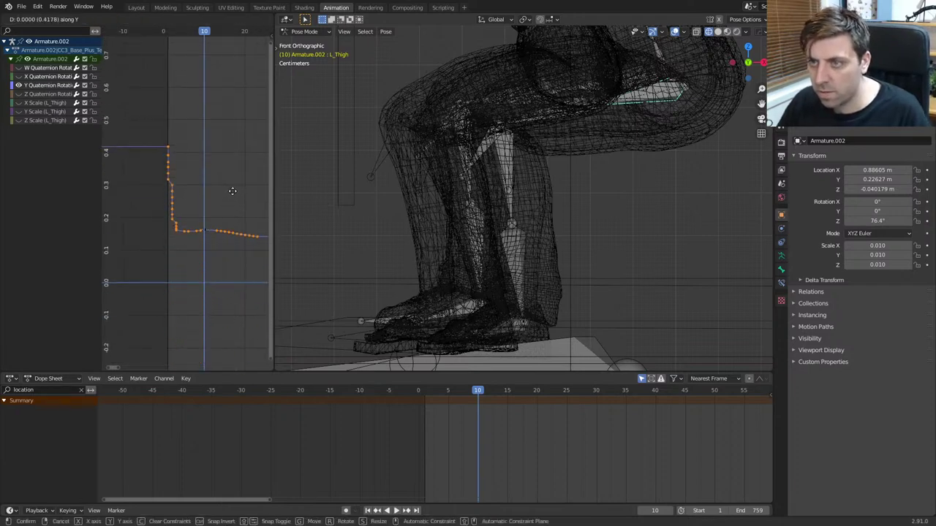
{"action": "left_click", "coordinate": [233, 190]}
Step: Move the Z Quaternion keys down in value, then show all quaternion curves again
{"action": "left_click", "coordinate": [45, 94]}
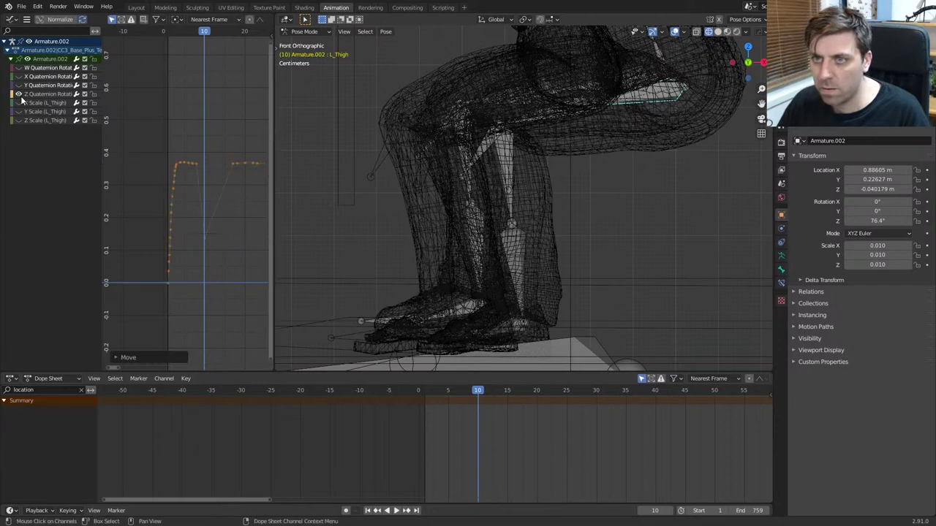
{"action": "left_click", "coordinate": [204, 240]}
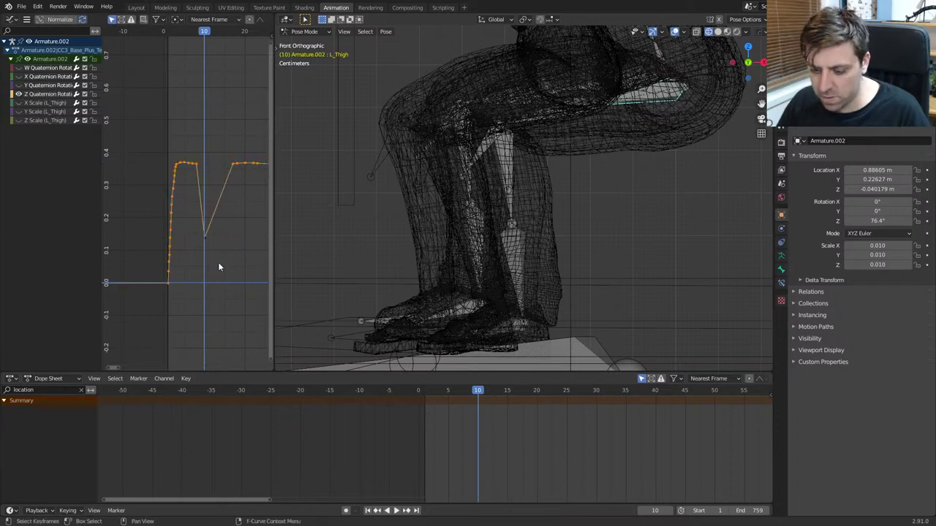
{"action": "key", "text": "g"}
{"action": "key", "text": "y"}
{"action": "left_click", "coordinate": [224, 341]}
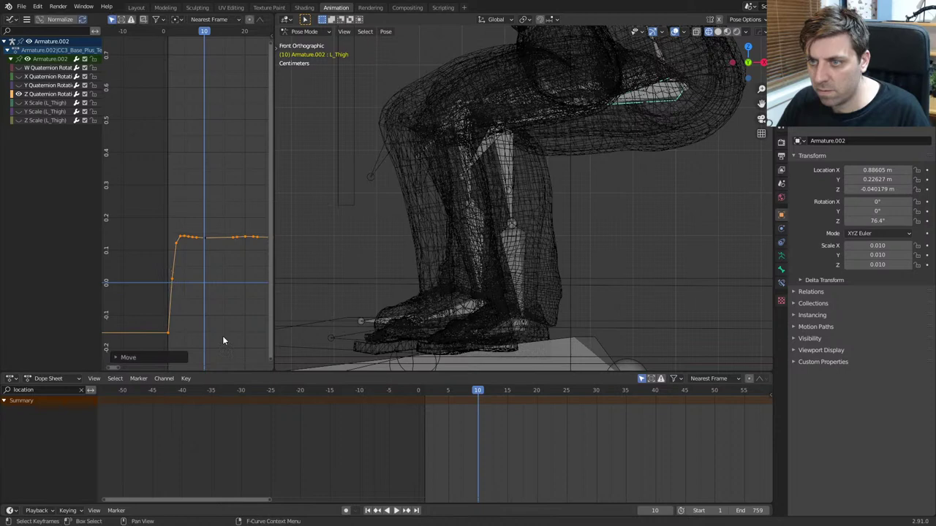
{"action": "scroll", "coordinate": [181, 266], "scroll_direction": "up", "scroll_amount": 1}
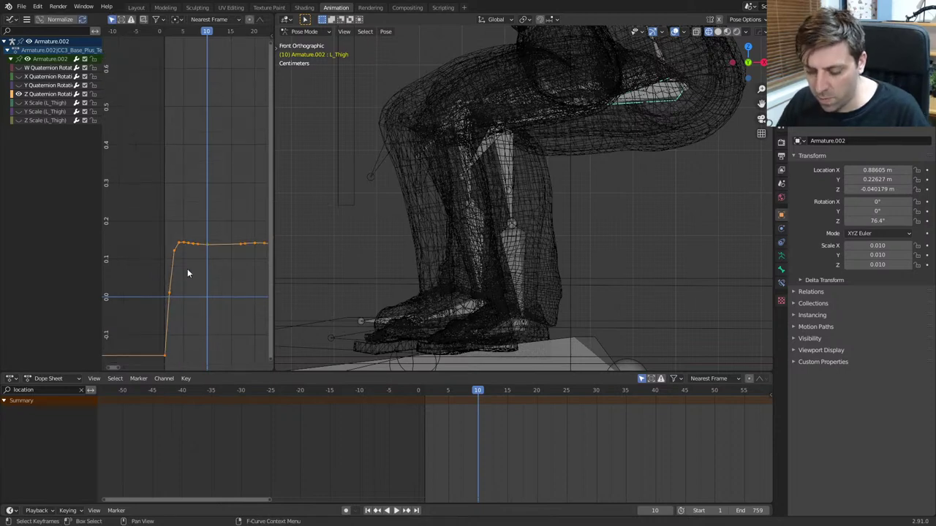
{"action": "left_click", "coordinate": [19, 85]}
{"action": "left_click", "coordinate": [19, 77]}
{"action": "left_click", "coordinate": [19, 67]}
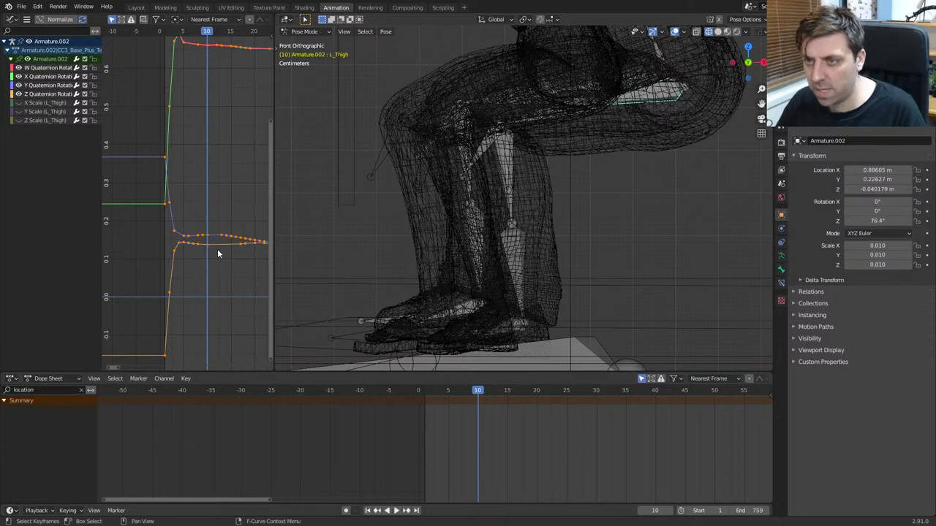
Step: Try Bezier interpolation on the keys, undo it, and reframe the graph
{"action": "key", "text": "t"}
{"action": "left_click", "coordinate": [55, 286]}
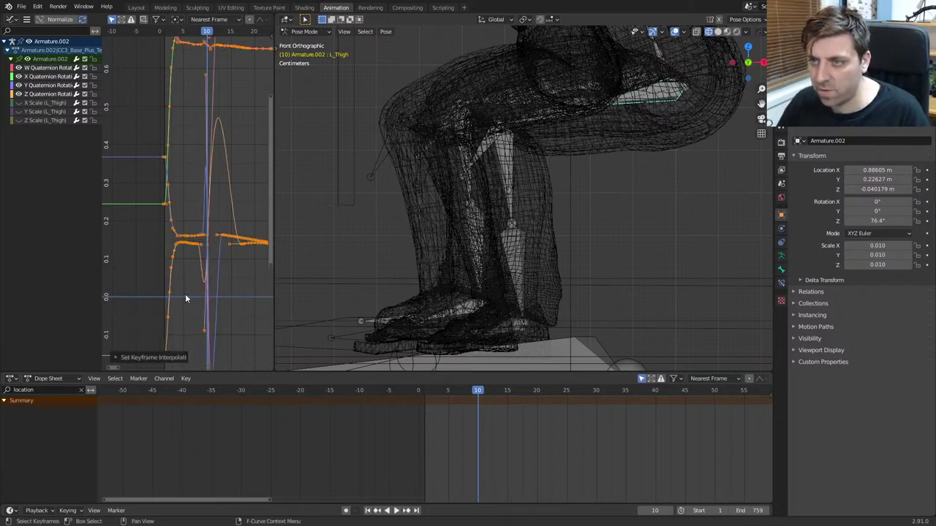
{"action": "scroll", "coordinate": [207, 243], "scroll_direction": "up", "scroll_amount": 1}
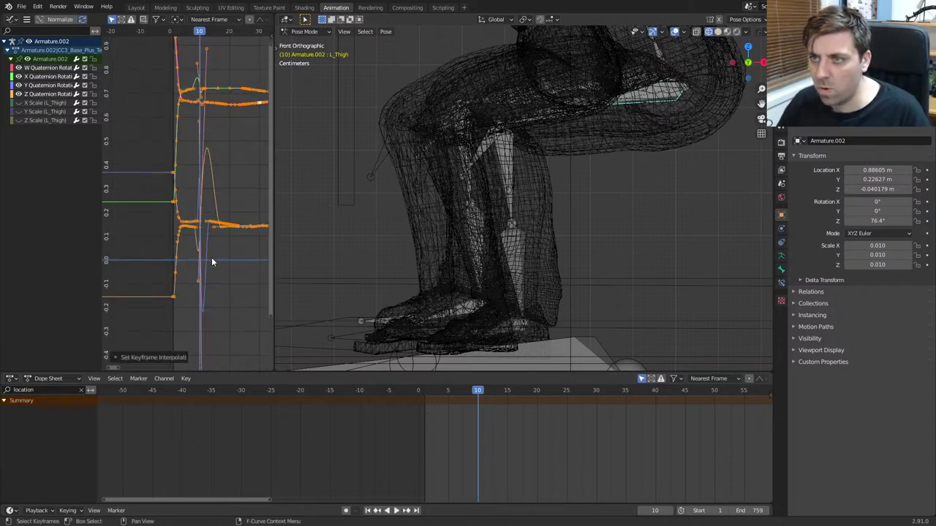
{"action": "scroll", "coordinate": [213, 260], "scroll_direction": "up", "scroll_amount": 1}
{"action": "key", "text": "ctrl+z"}
{"action": "key", "text": "Home"}
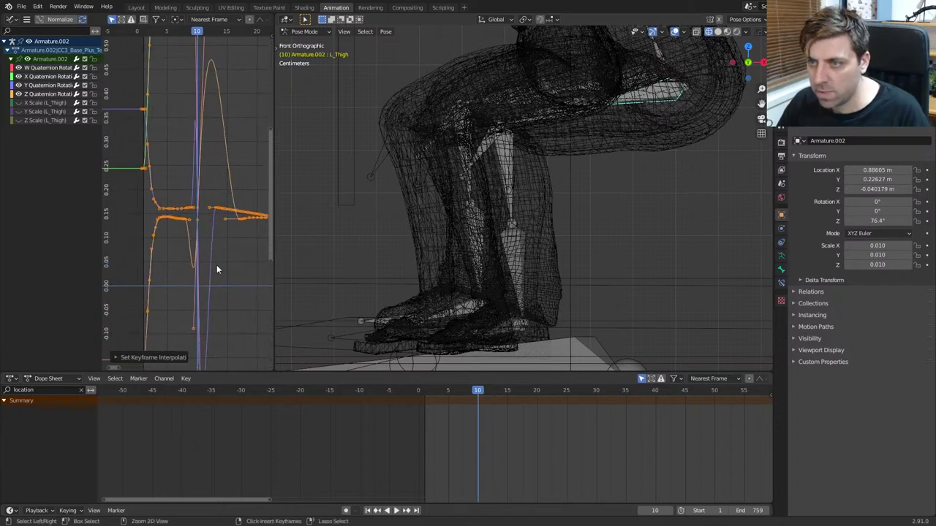
{"action": "scroll", "coordinate": [209, 239], "scroll_direction": "up", "scroll_amount": 2}
Step: Select the orange rotation curve, hide X Quaternion, and set its keys to Bezier
{"action": "left_click", "coordinate": [203, 237]}
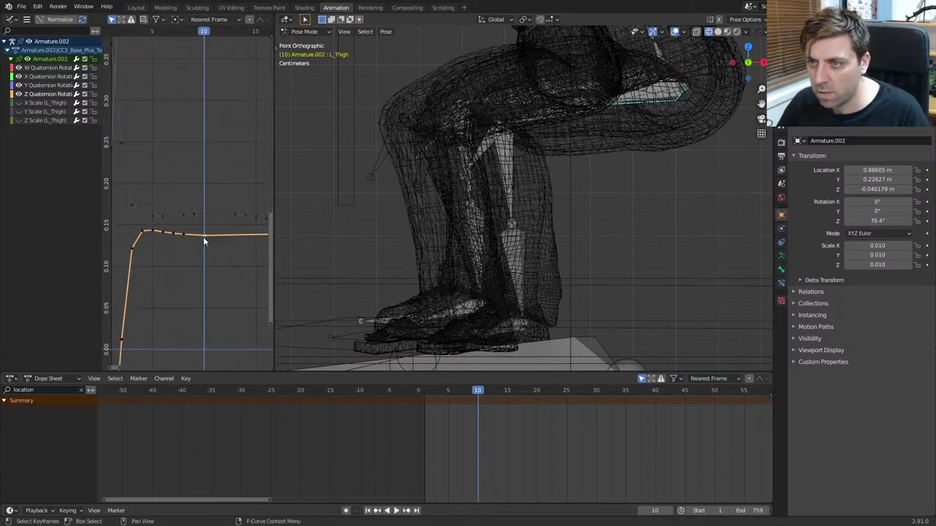
{"action": "left_click", "coordinate": [18, 77]}
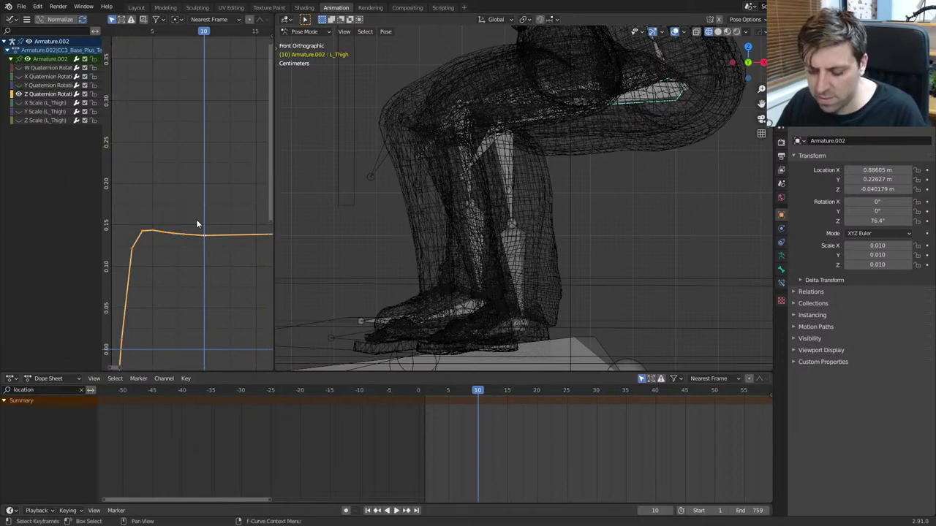
{"action": "key", "text": "t"}
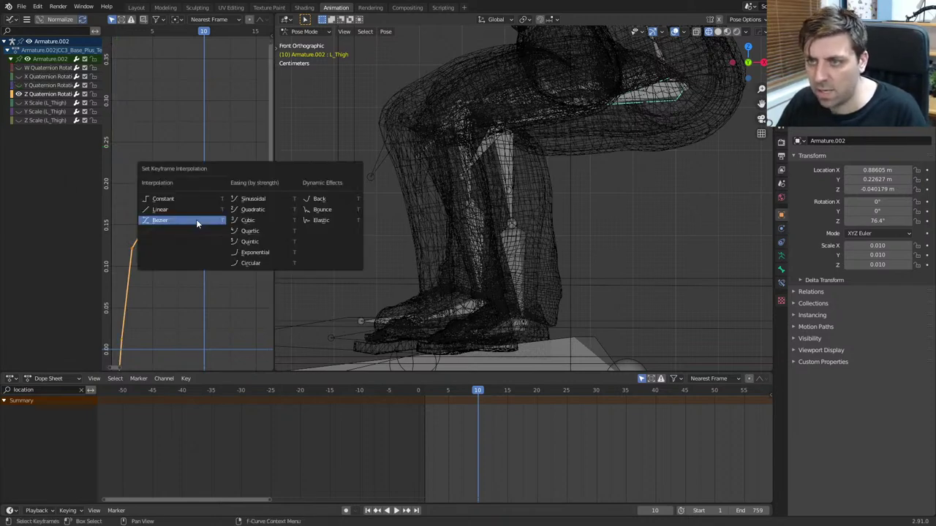
{"action": "left_click", "coordinate": [196, 219]}
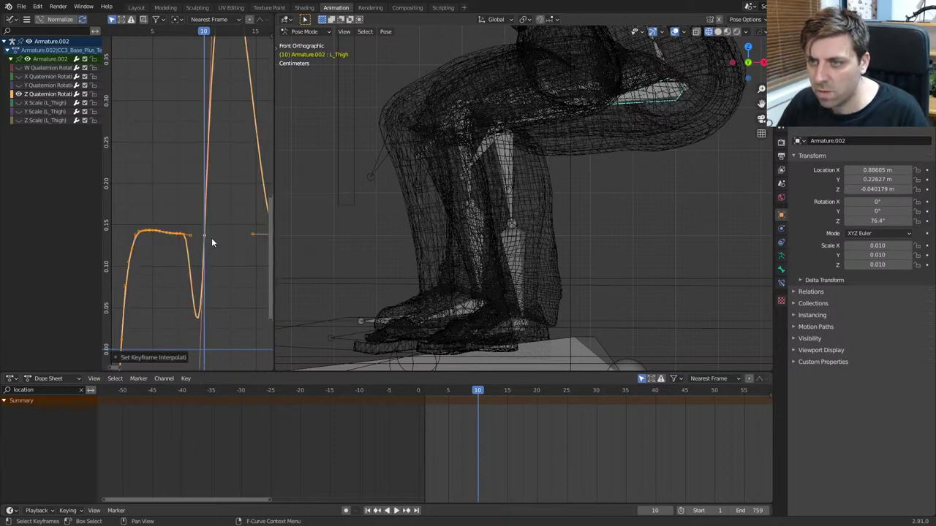
Step: Shrink and rotate the frame-10 key's handles to flatten the spike
{"action": "left_click", "coordinate": [211, 239]}
{"action": "key", "text": "s"}
{"action": "left_click", "coordinate": [248, 305]}
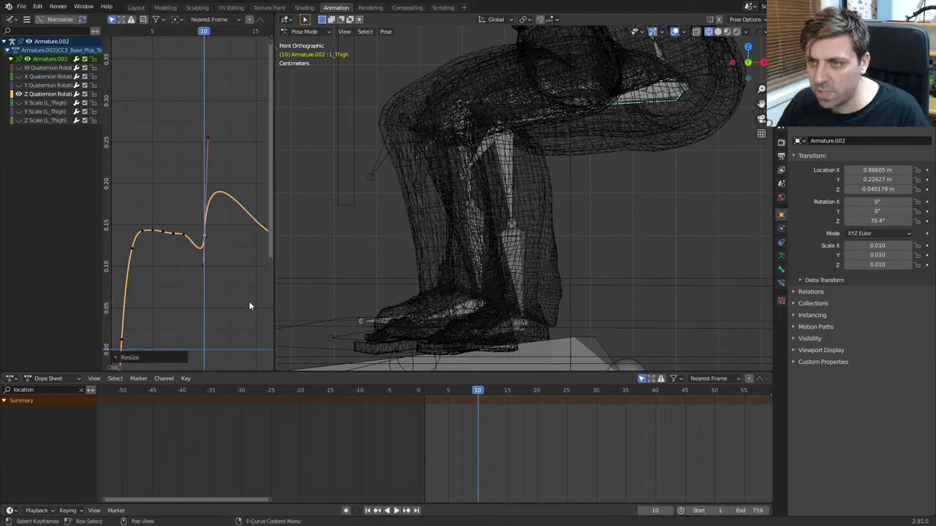
{"action": "key", "text": "s"}
{"action": "left_click", "coordinate": [214, 255]}
{"action": "scroll", "coordinate": [246, 292], "scroll_direction": "up", "scroll_amount": 2}
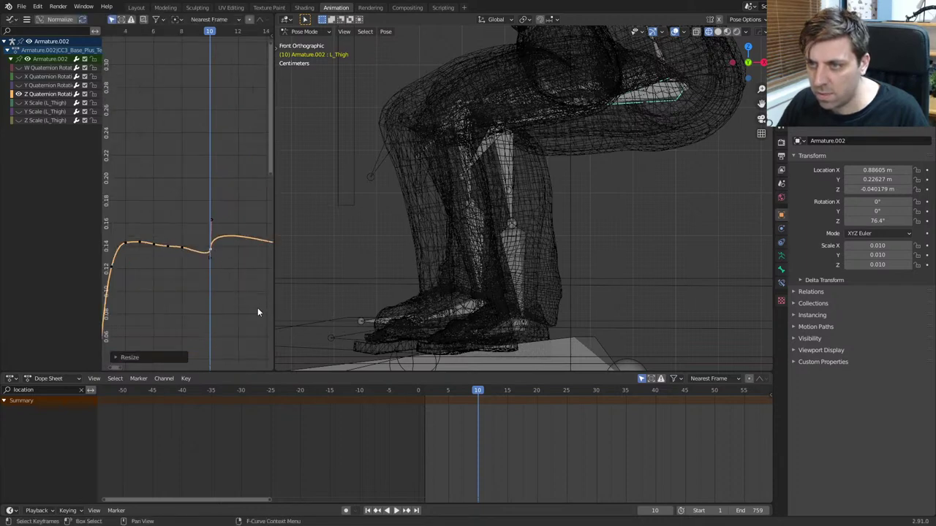
{"action": "key", "text": "r"}
{"action": "left_click", "coordinate": [116, 335]}
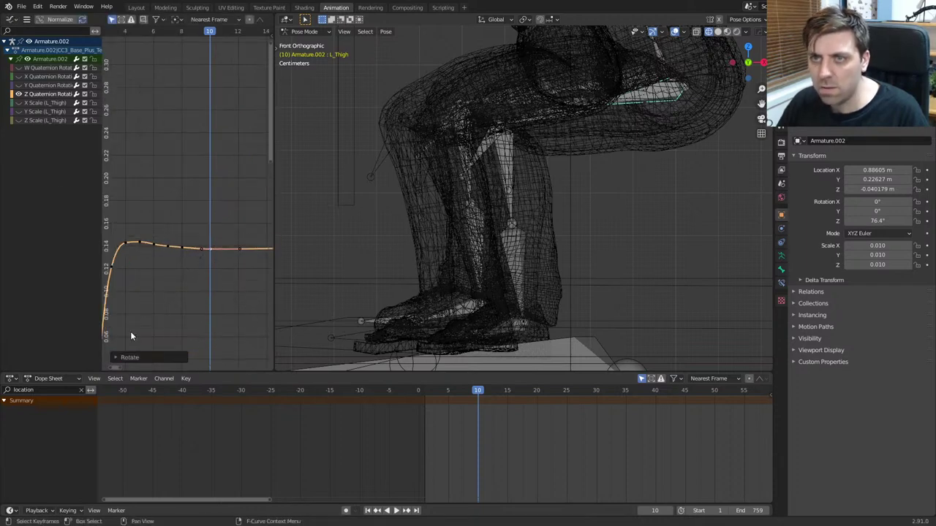
Step: Hide Z Quaternion, show W and X, and set the Y Quaternion keys to Bézier
{"action": "left_click", "coordinate": [21, 94]}
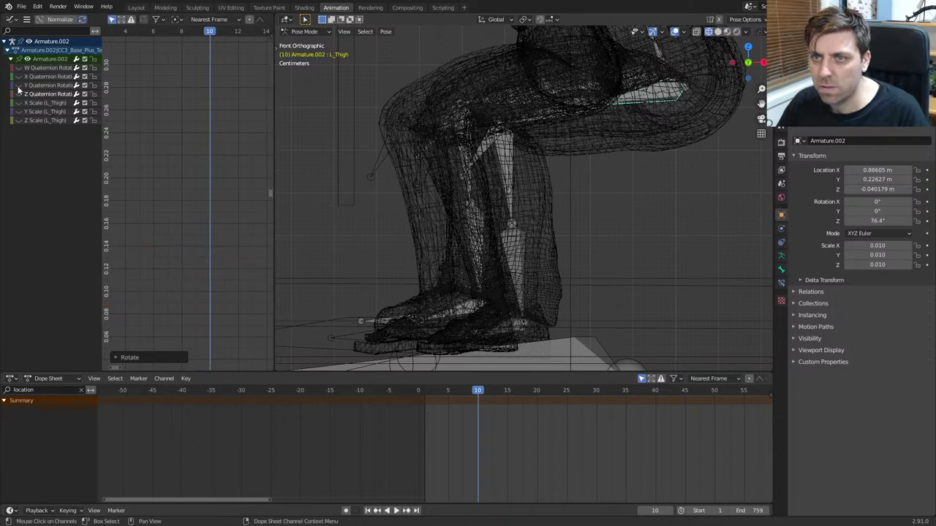
{"action": "left_click", "coordinate": [211, 223]}
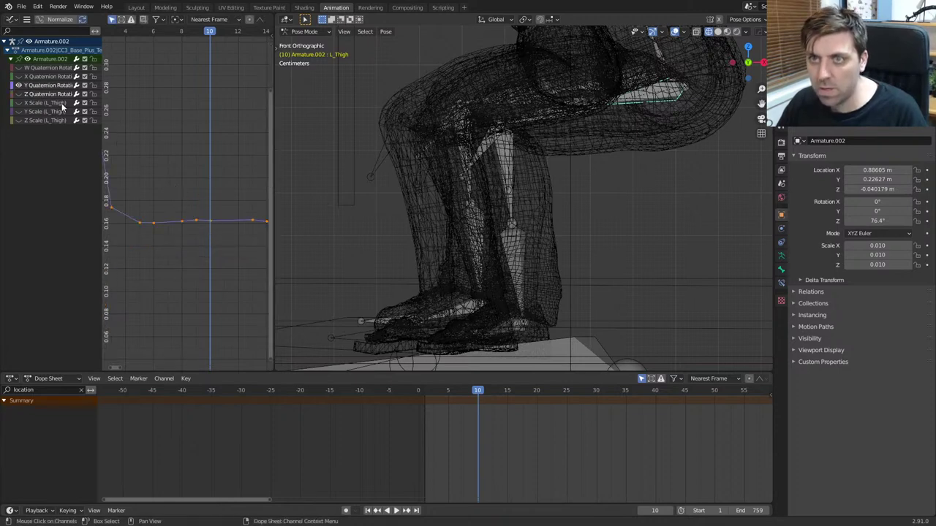
{"action": "left_click_drag", "start_coordinate": [19, 67], "coordinate": [18, 76]}
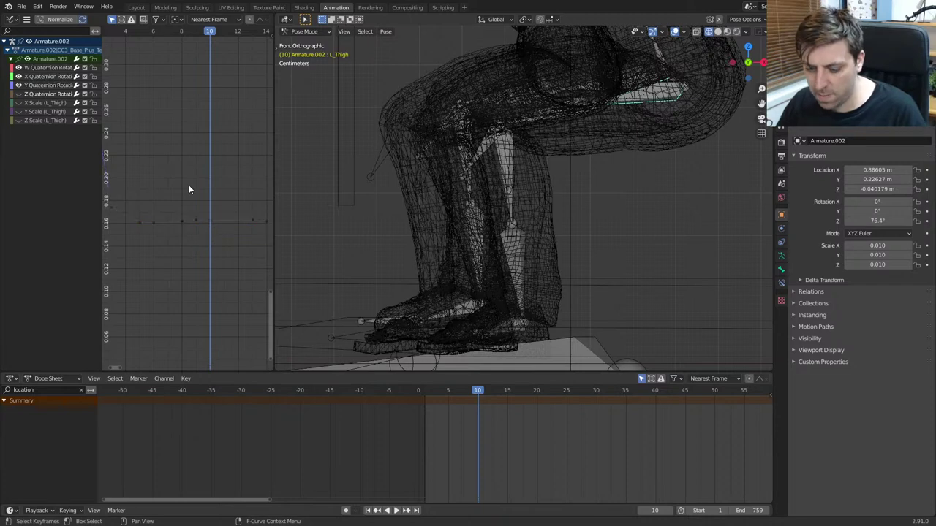
{"action": "key", "text": "t"}
{"action": "left_click", "coordinate": [188, 185]}
{"action": "scroll", "coordinate": [203, 247], "scroll_direction": "up", "scroll_amount": 1}
{"action": "left_click", "coordinate": [219, 227]}
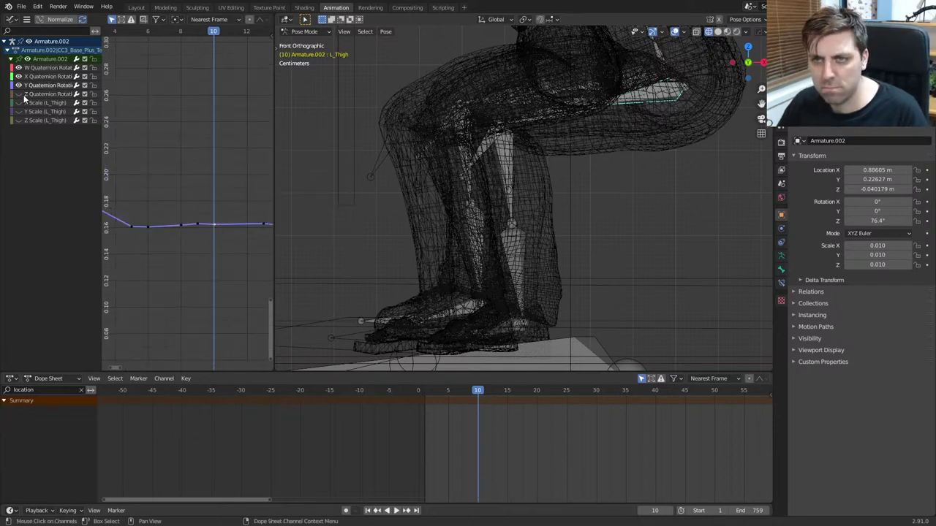
{"action": "key", "text": "t"}
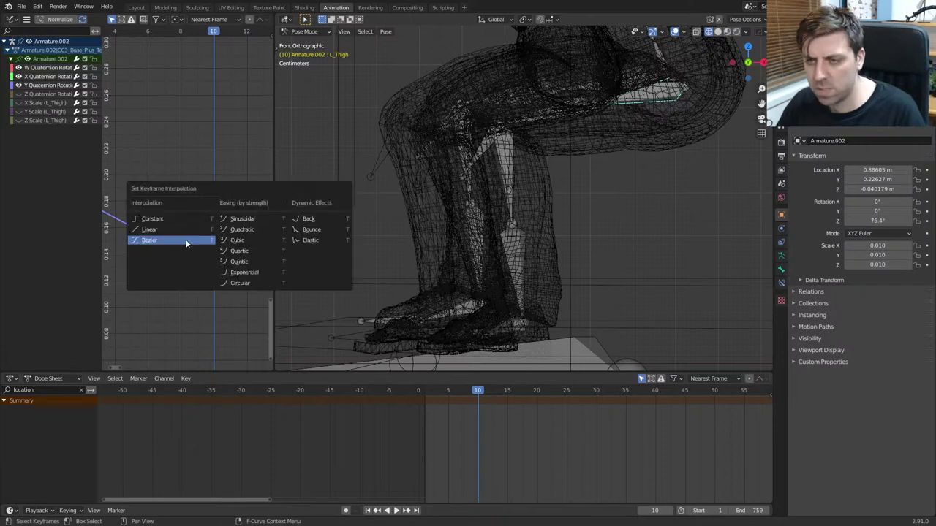
{"action": "left_click", "coordinate": [186, 241]}
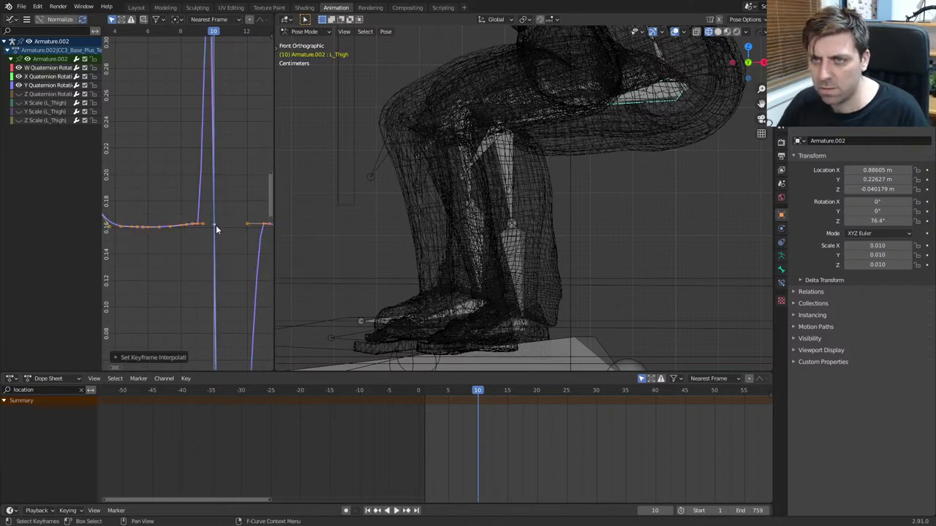
Step: Rotate and shrink the Y Quaternion frame-10 key's handles to level the curve
{"action": "left_click", "coordinate": [216, 225]}
{"action": "key", "text": "r"}
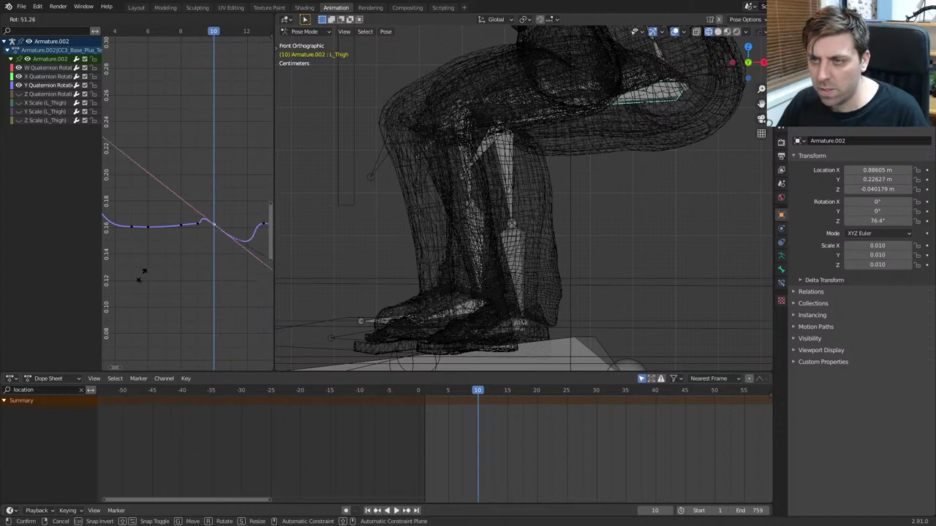
{"action": "left_click", "coordinate": [197, 209]}
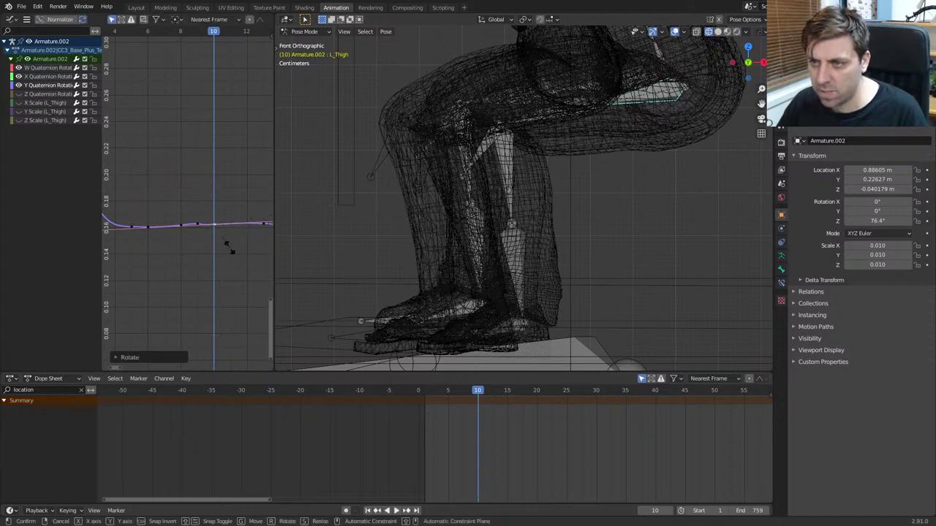
{"action": "key", "text": "s"}
{"action": "left_click", "coordinate": [179, 293]}
{"action": "key", "text": "s"}
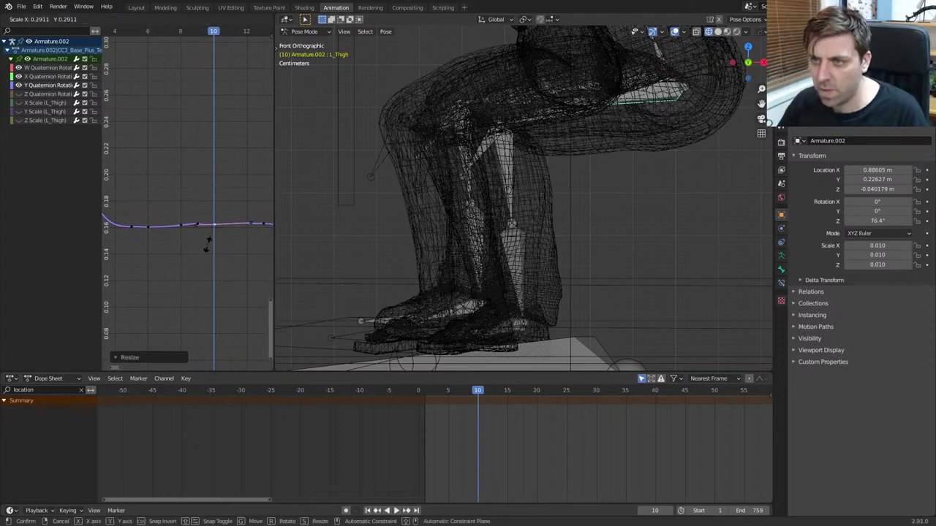
{"action": "left_click", "coordinate": [234, 256]}
{"action": "key", "text": "r"}
{"action": "left_click", "coordinate": [242, 272]}
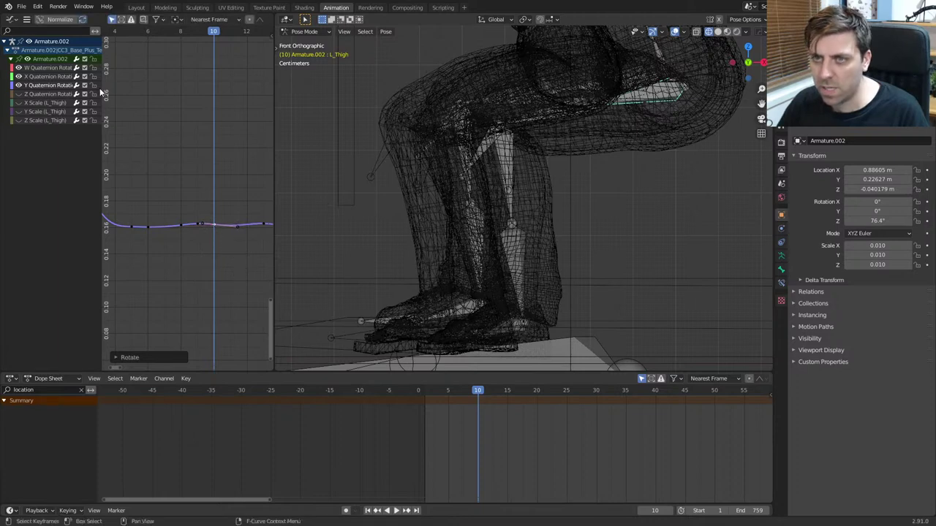
Step: Hide Y Quaternion, then shrink and flatten the X Quaternion spiking key's handles
{"action": "left_click", "coordinate": [18, 85]}
{"action": "scroll", "coordinate": [191, 265], "scroll_direction": "down", "scroll_amount": 2}
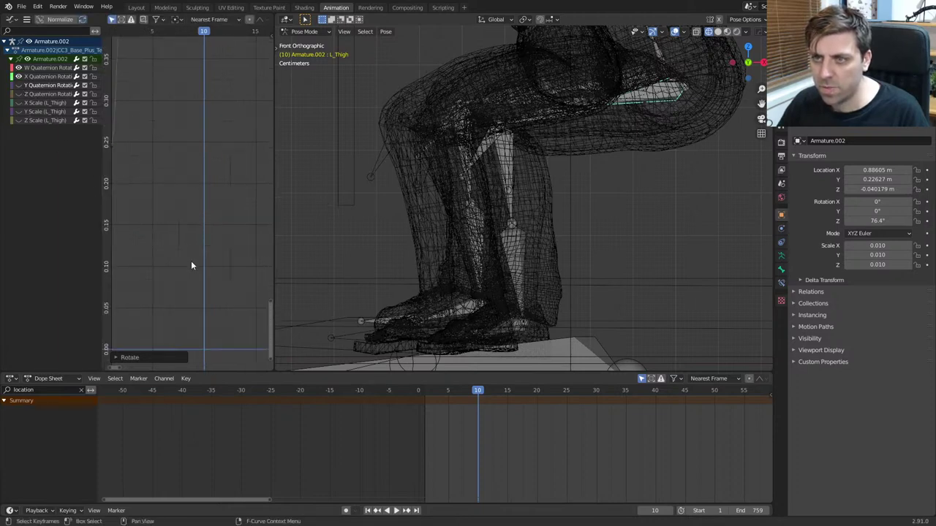
{"action": "scroll", "coordinate": [198, 285], "scroll_direction": "down", "scroll_amount": 3}
{"action": "scroll", "coordinate": [205, 271], "scroll_direction": "up", "scroll_amount": 6, "text": "shift"}
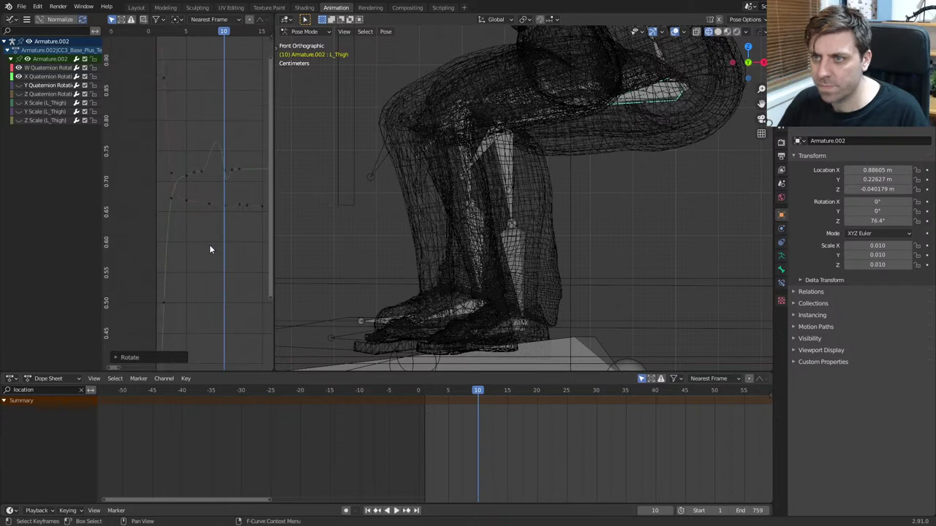
{"action": "left_click", "coordinate": [222, 168]}
{"action": "key", "text": "KP_Decimal"}
{"action": "key", "text": "s"}
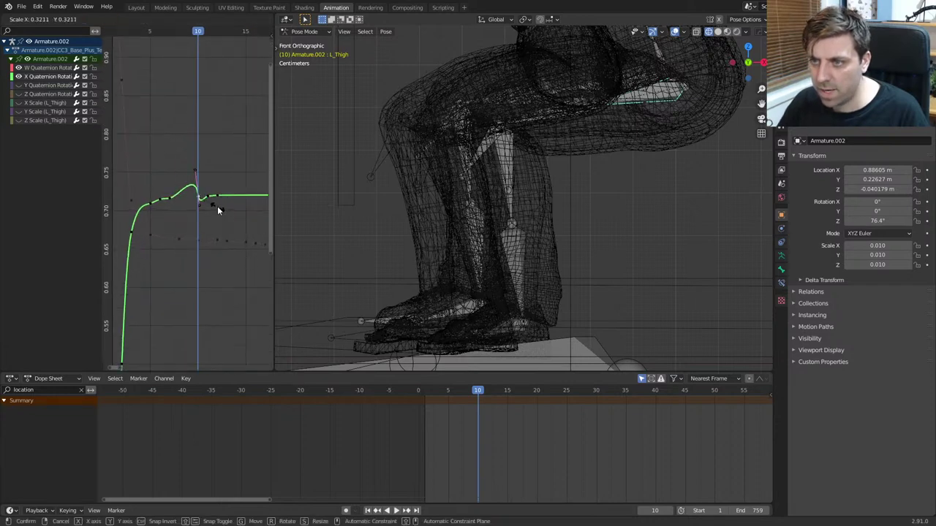
{"action": "left_click", "coordinate": [217, 206]}
{"action": "key", "text": "r"}
{"action": "left_click", "coordinate": [198, 197]}
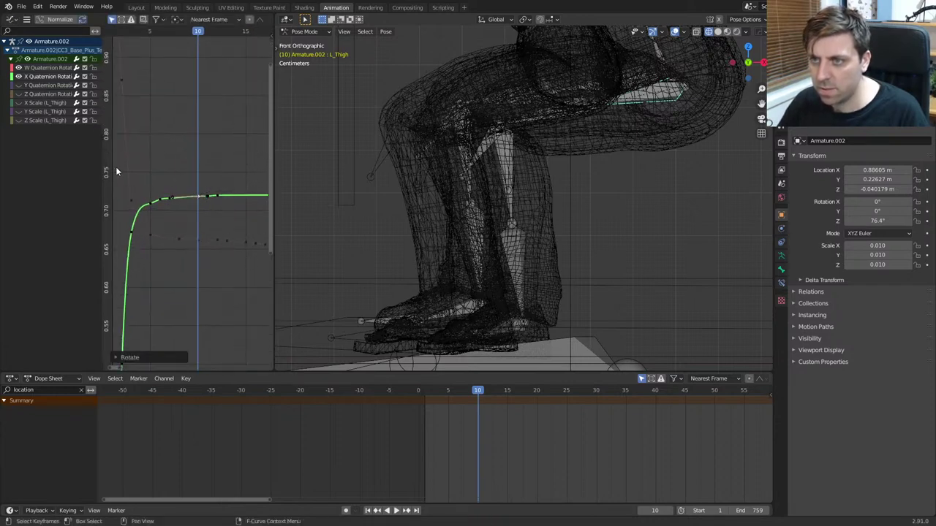
Step: Rotate the W Quaternion key's handles flat, lock the channel, and scrub back to check
{"action": "left_click", "coordinate": [201, 240]}
{"action": "key", "text": "r"}
{"action": "left_click", "coordinate": [175, 268]}
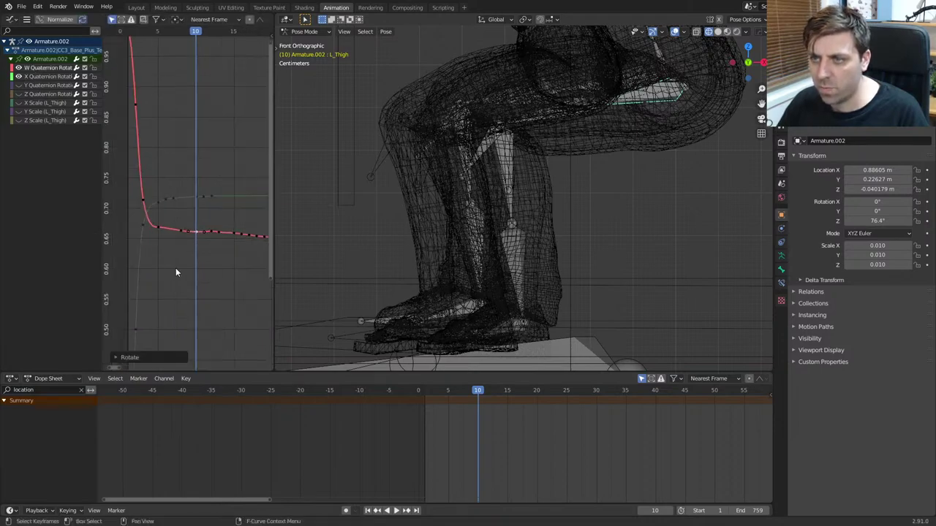
{"action": "key", "text": "Tab"}
{"action": "middle_click_drag", "start_coordinate": [292, 263], "coordinate": [527, 238]}
{"action": "left_click_drag", "start_coordinate": [457, 389], "coordinate": [447, 393]}
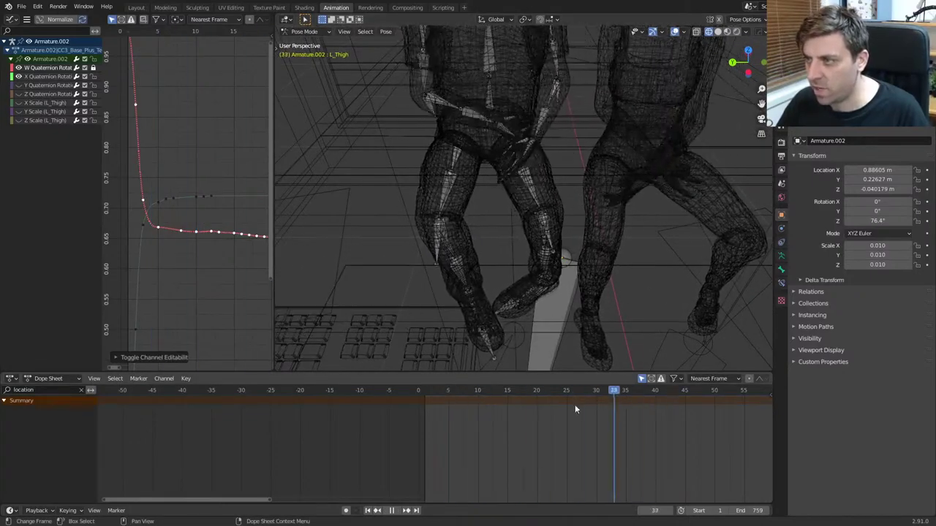
Step: Stop playback at frame 33, select the left foot bone, and rotate it about Z
{"action": "key", "text": "space"}
{"action": "scroll", "coordinate": [540, 265], "scroll_direction": "up", "scroll_amount": 2}
{"action": "middle_click_drag", "start_coordinate": [541, 270], "coordinate": [476, 256]}
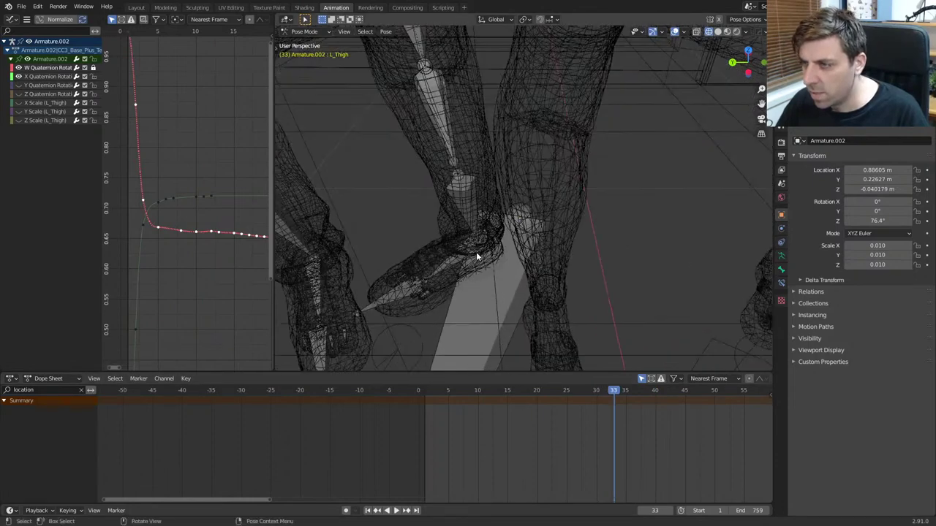
{"action": "left_click", "coordinate": [465, 258]}
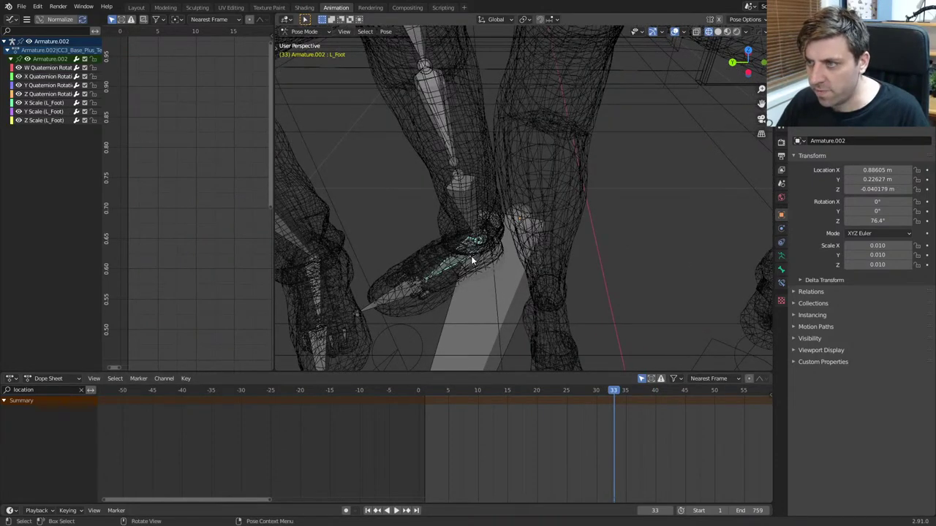
{"action": "key", "text": "r"}
{"action": "key", "text": "z"}
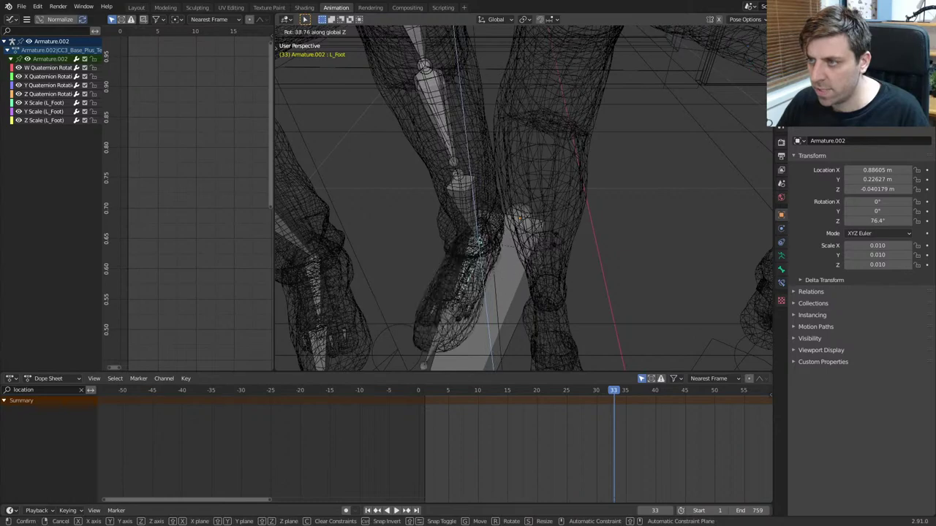
{"action": "left_click", "coordinate": [497, 228]}
Step: In solid shading, rotate the foot about Z again, then return to wireframe
{"action": "mouse_move", "coordinate": [497, 228]}
{"action": "middle_mouse_down"}
{"action": "mouse_move", "coordinate": [398, 198]}
{"action": "mouse_move", "coordinate": [577, 271]}
{"action": "middle_mouse_up"}
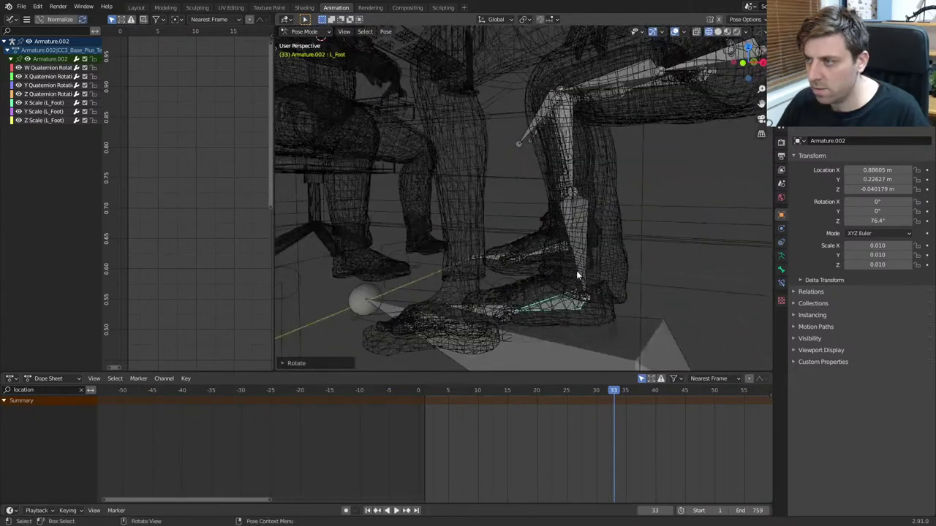
{"action": "key", "text": "z"}
{"action": "left_click", "coordinate": [646, 279]}
{"action": "mouse_move", "coordinate": [646, 279]}
{"action": "middle_mouse_down"}
{"action": "mouse_move", "coordinate": [513, 213]}
{"action": "mouse_move", "coordinate": [420, 233]}
{"action": "mouse_move", "coordinate": [322, 224]}
{"action": "mouse_move", "coordinate": [721, 215]}
{"action": "mouse_move", "coordinate": [713, 241]}
{"action": "mouse_move", "coordinate": [522, 222]}
{"action": "mouse_move", "coordinate": [553, 191]}
{"action": "mouse_move", "coordinate": [564, 222]}
{"action": "mouse_move", "coordinate": [472, 219]}
{"action": "mouse_move", "coordinate": [311, 257]}
{"action": "mouse_move", "coordinate": [292, 288]}
{"action": "mouse_move", "coordinate": [288, 255]}
{"action": "mouse_move", "coordinate": [591, 301]}
{"action": "middle_mouse_up"}
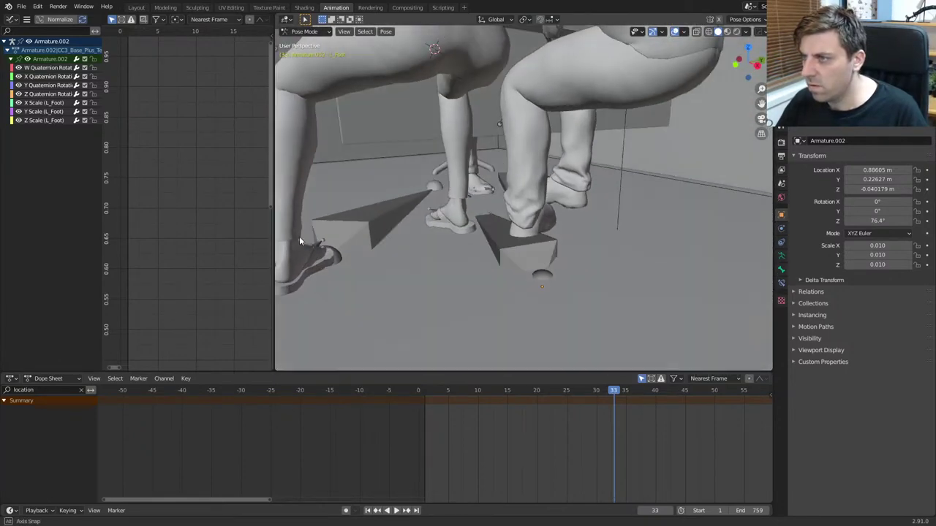
{"action": "key", "text": "r"}
{"action": "key", "text": "z"}
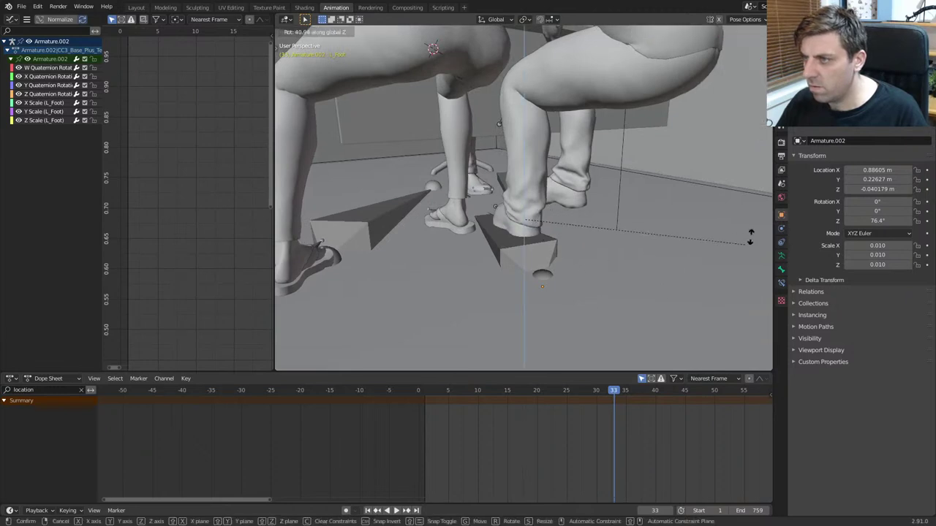
{"action": "left_click", "coordinate": [606, 192]}
{"action": "key", "text": "shift+z"}
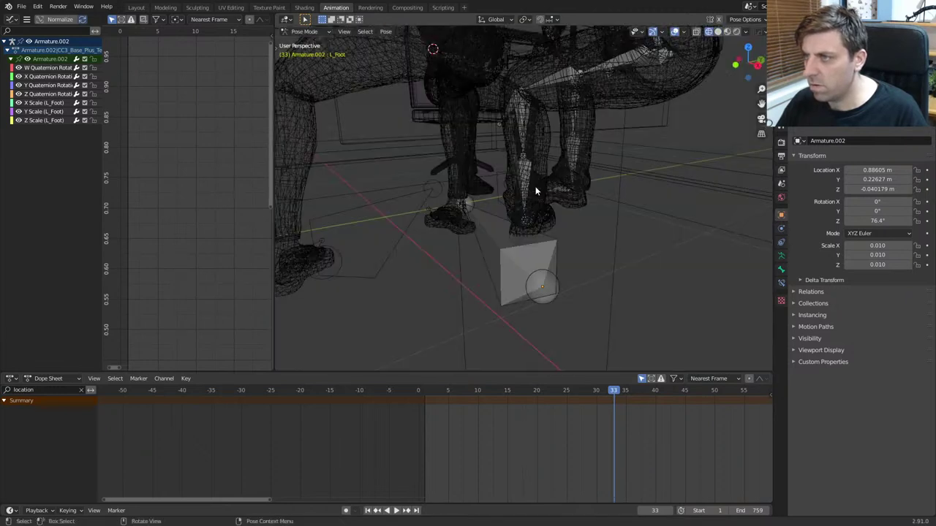
Step: Select the left calf bone and rotate it about the Z axis
{"action": "left_click", "coordinate": [529, 127]}
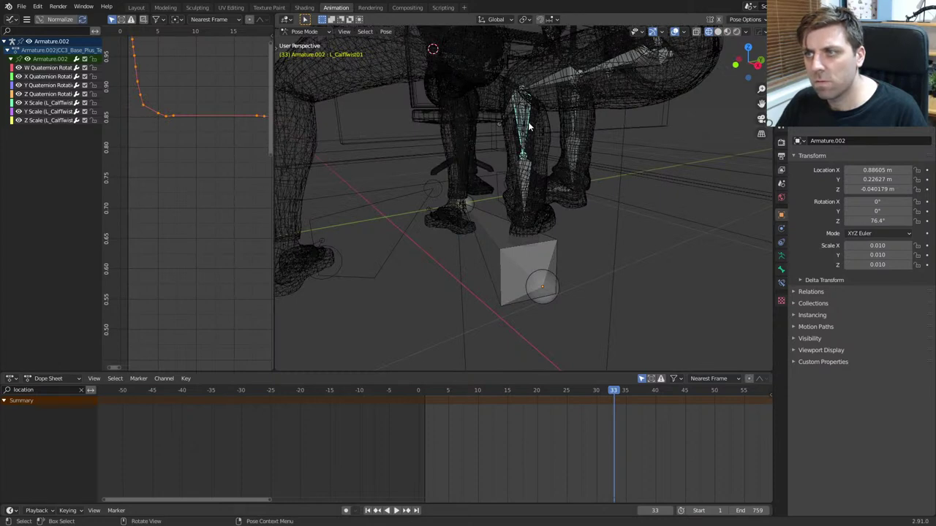
{"action": "left_click", "coordinate": [520, 126]}
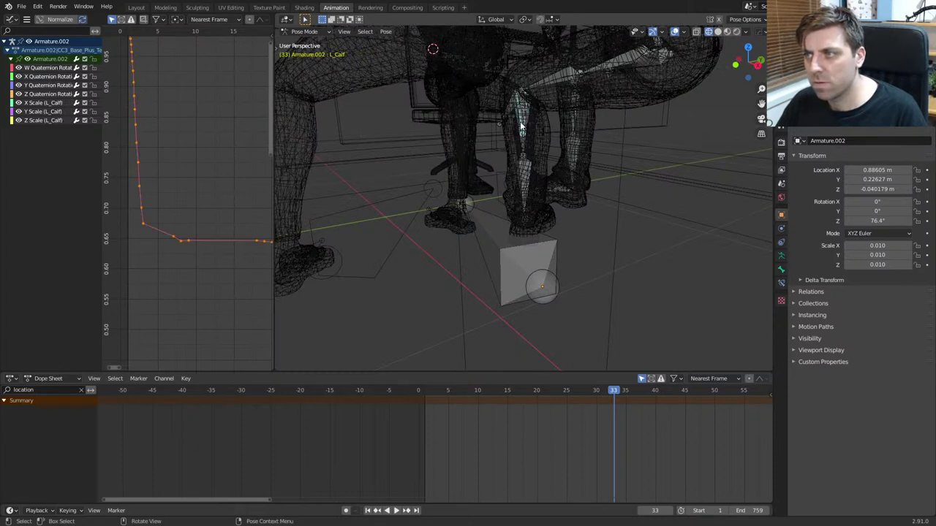
{"action": "key", "text": "r"}
{"action": "key", "text": "z"}
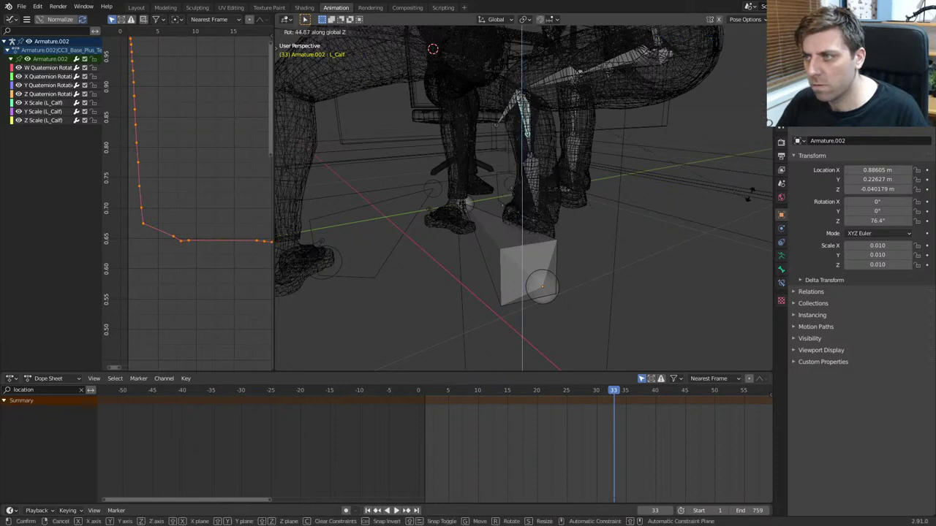
{"action": "left_click", "coordinate": [551, 231]}
Step: Select the left foot and rotate it at frame 11
{"action": "middle_click_drag", "start_coordinate": [550, 231], "coordinate": [589, 286]}
{"action": "left_click", "coordinate": [504, 281]}
{"action": "scroll", "coordinate": [548, 293], "scroll_direction": "up", "scroll_amount": 3}
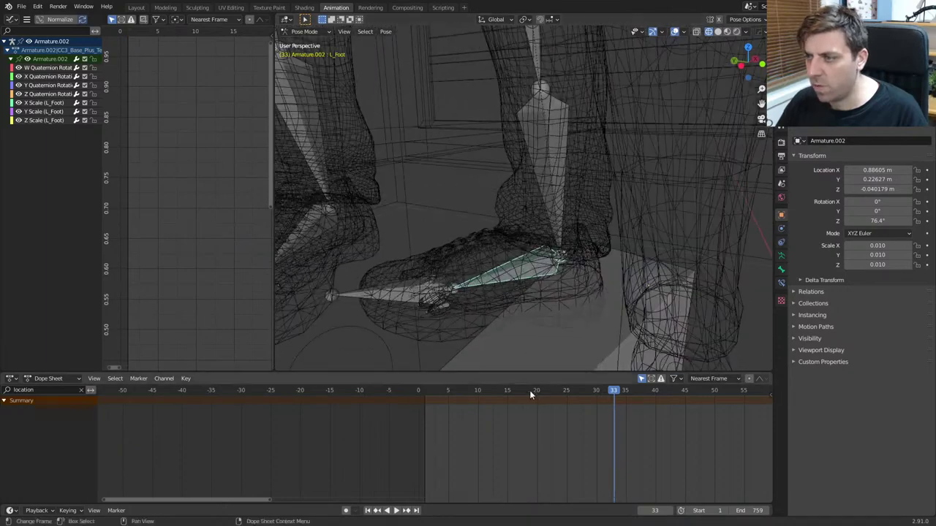
{"action": "left_click", "coordinate": [483, 391]}
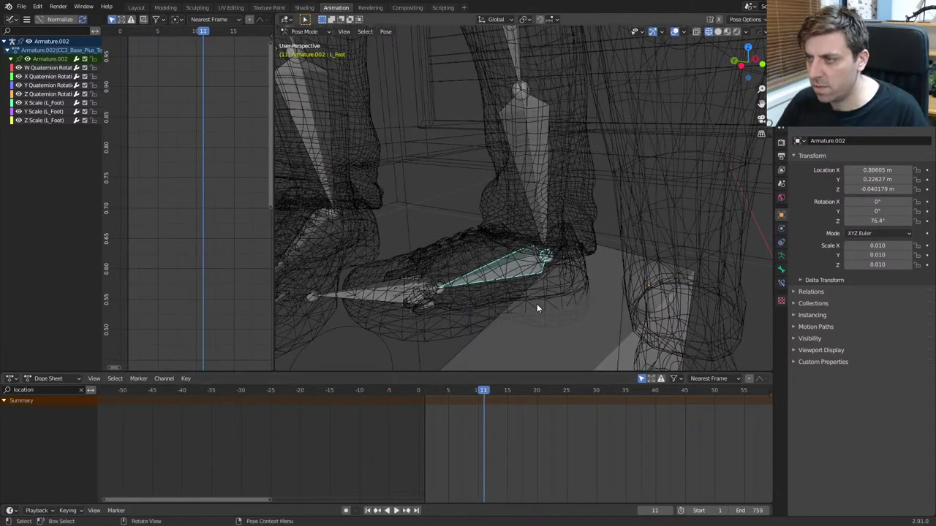
{"action": "key", "text": "r"}
{"action": "left_click", "coordinate": [591, 299]}
{"action": "middle_click_drag", "start_coordinate": [591, 299], "coordinate": [614, 290]}
{"action": "mouse_move", "coordinate": [497, 395]}
{"action": "left_mouse_down"}
{"action": "mouse_move", "coordinate": [475, 393]}
{"action": "mouse_move", "coordinate": [486, 397]}
{"action": "left_mouse_up"}
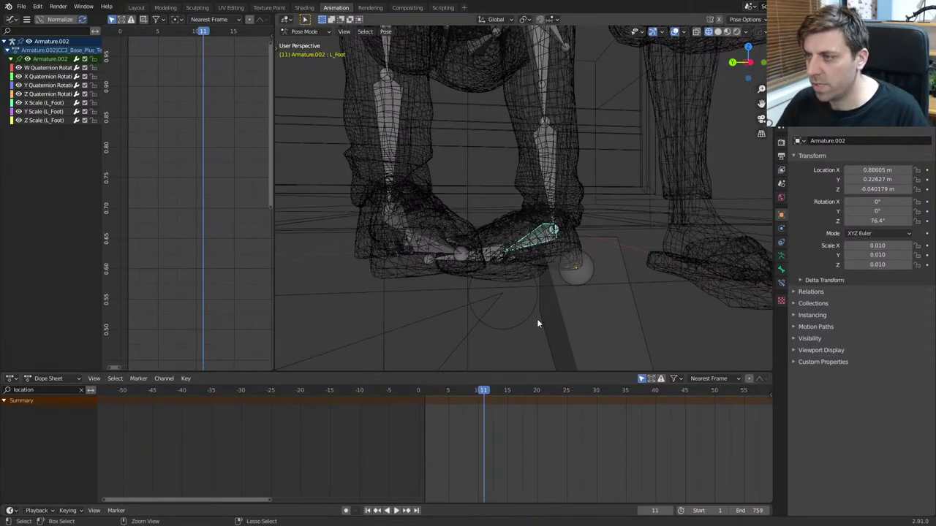
Step: At frame 33, rotate the foot about global Z and key its rotation
{"action": "key", "text": "Up"}
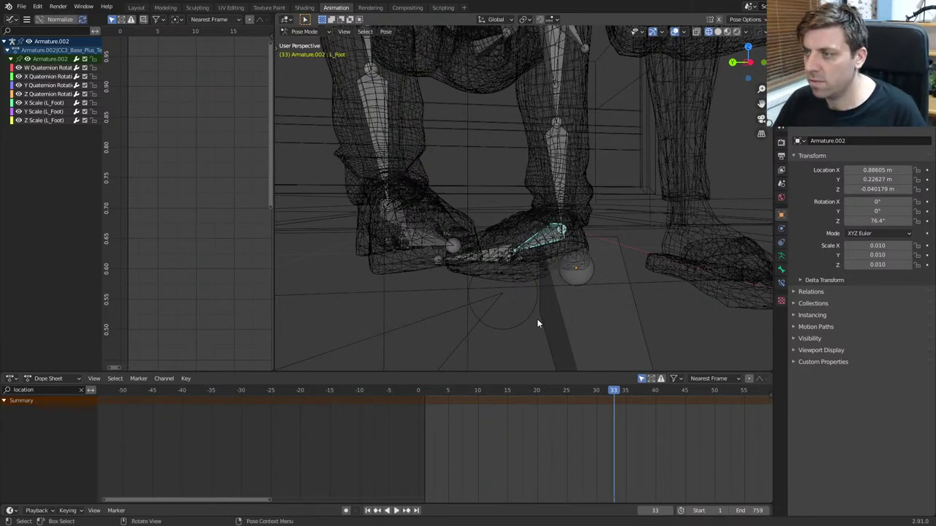
{"action": "middle_click_drag", "start_coordinate": [537, 324], "coordinate": [556, 304]}
{"action": "key", "text": "r"}
{"action": "key", "text": "z"}
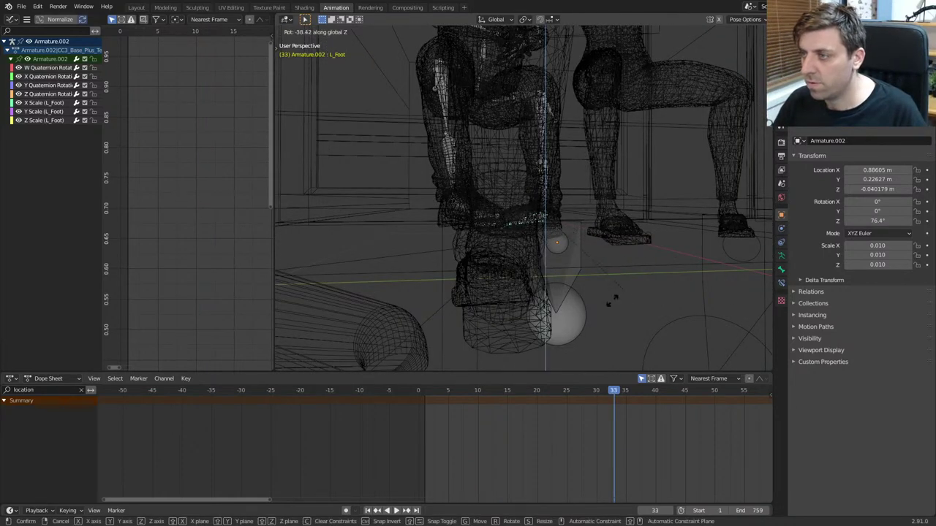
{"action": "left_click", "coordinate": [599, 343]}
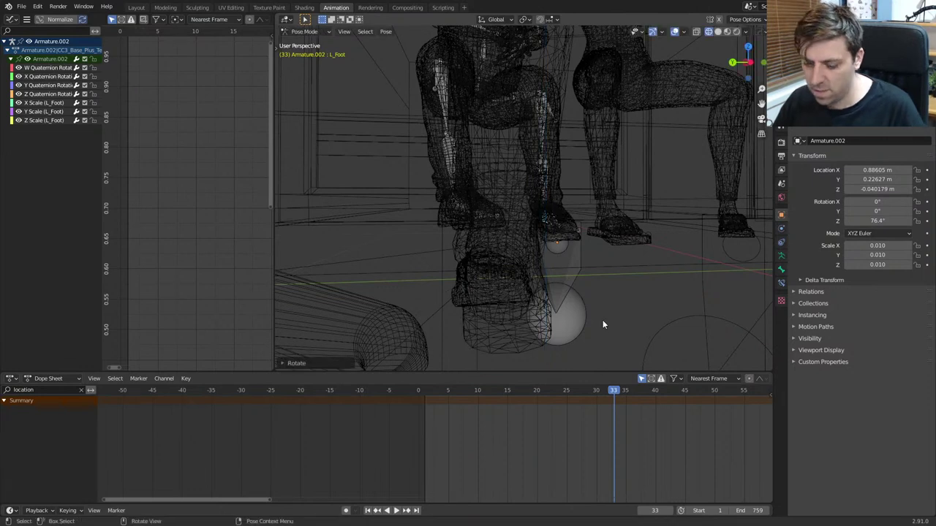
{"action": "key", "text": "i"}
{"action": "left_click", "coordinate": [603, 322]}
Step: Filter the Graph Editor channels by 'scal' and delete all the bones' scale keyframes
{"action": "key", "text": "Home"}
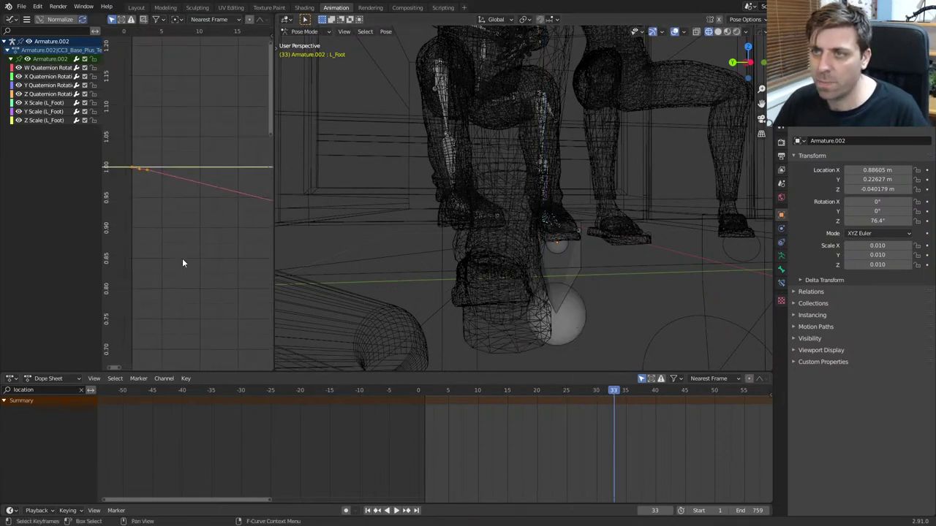
{"action": "scroll", "coordinate": [206, 227], "scroll_direction": "down", "scroll_amount": 5}
{"action": "middle_click_drag", "start_coordinate": [204, 231], "coordinate": [214, 151]}
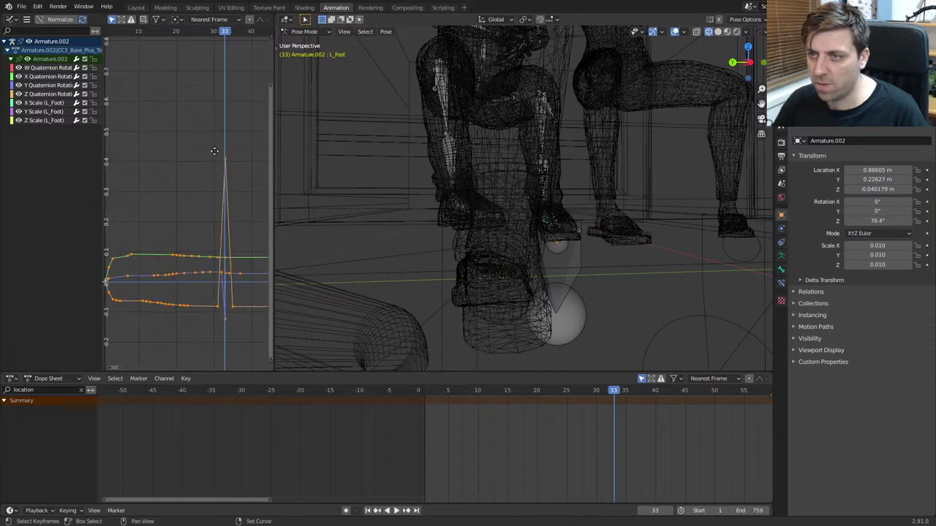
{"action": "scroll", "coordinate": [196, 198], "scroll_direction": "down", "scroll_amount": 9}
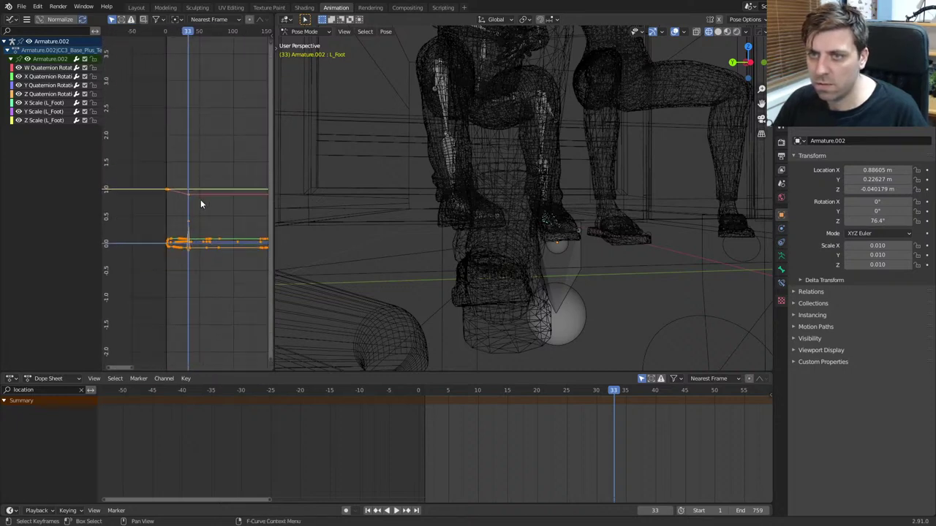
{"action": "left_click", "coordinate": [47, 105]}
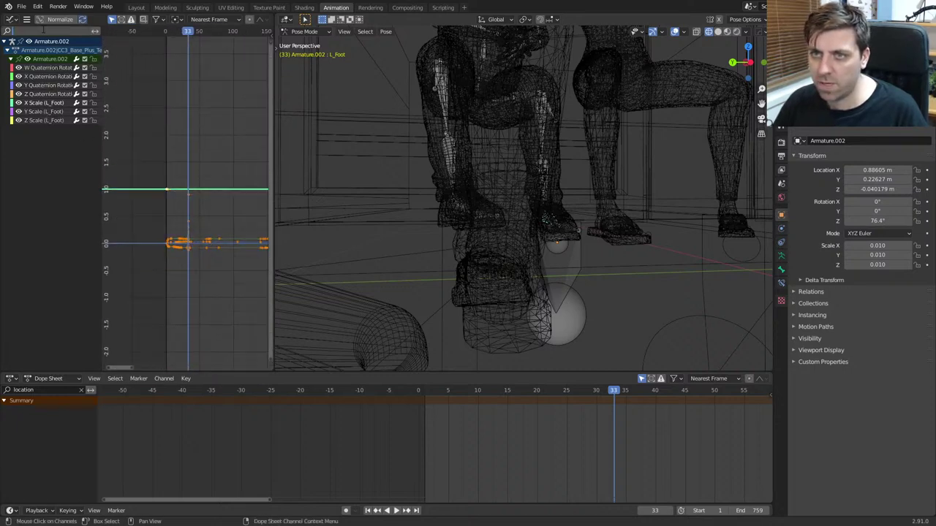
{"action": "type", "text": "a"}
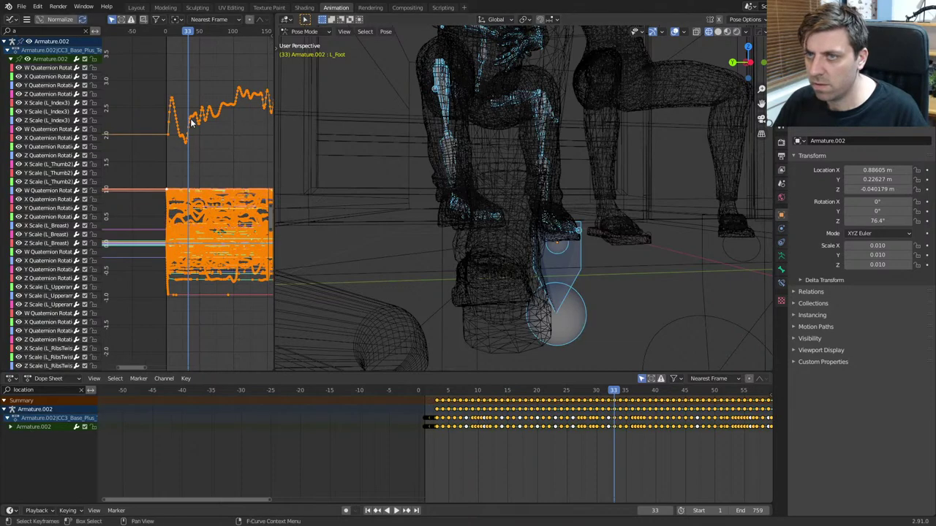
{"action": "type", "text": "sc"}
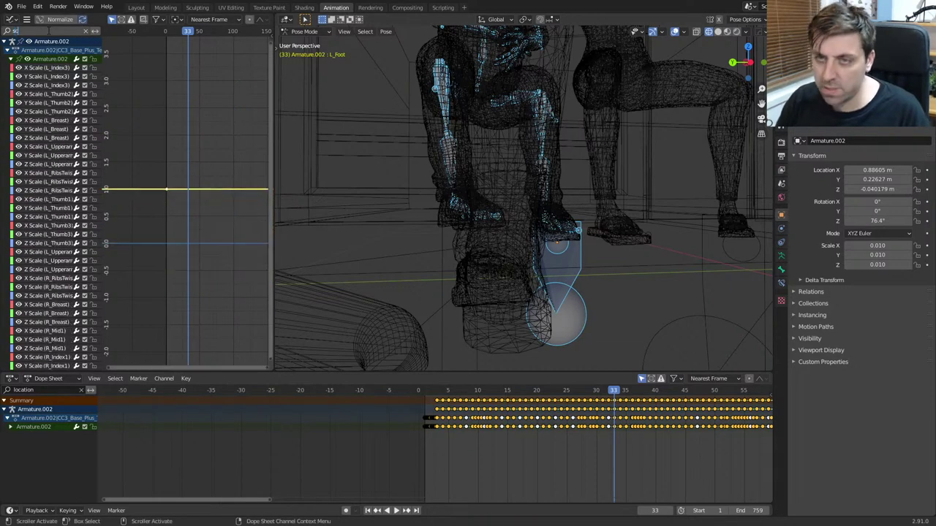
{"action": "type", "text": "a"}
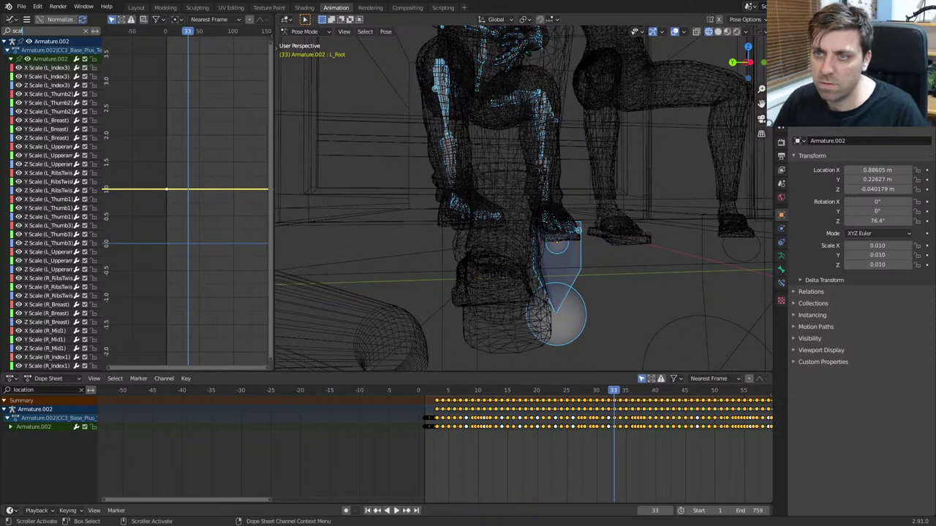
{"action": "type", "text": "ll"}
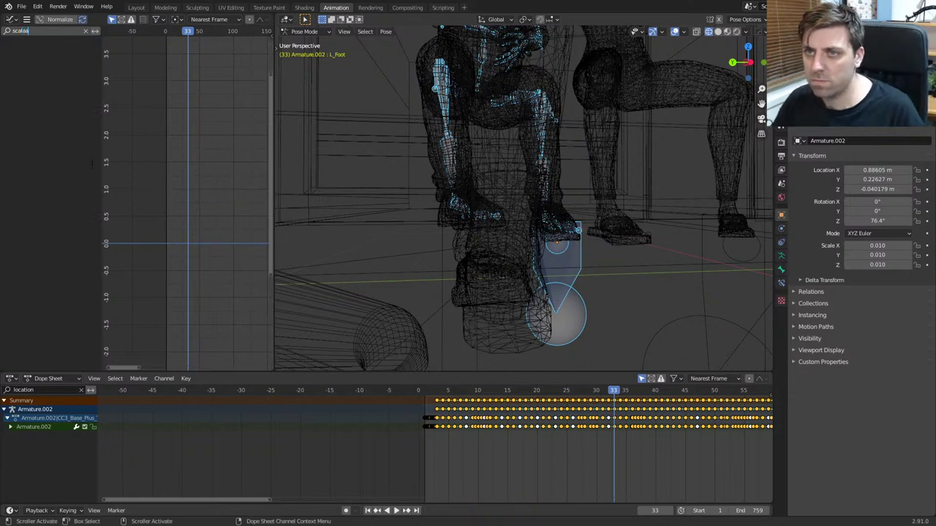
{"action": "key", "text": "Return"}
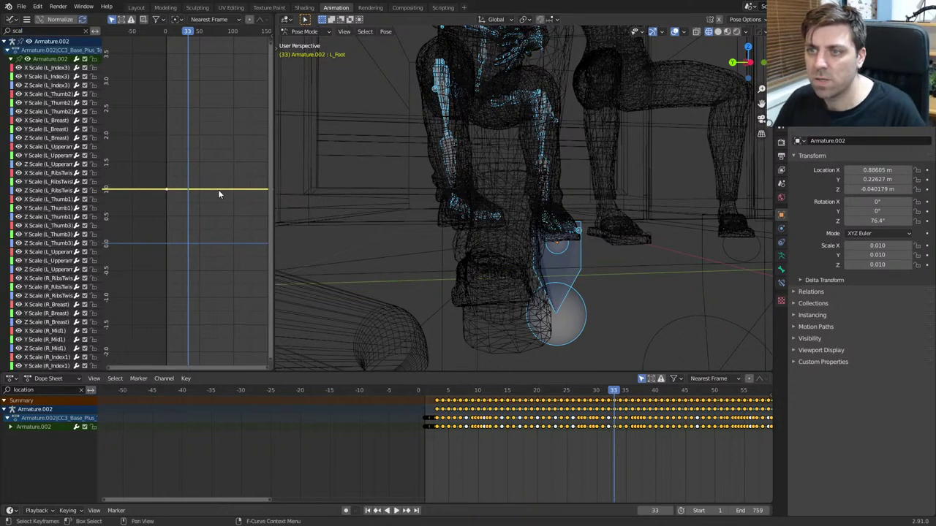
{"action": "key", "text": "x"}
{"action": "left_click", "coordinate": [218, 192]}
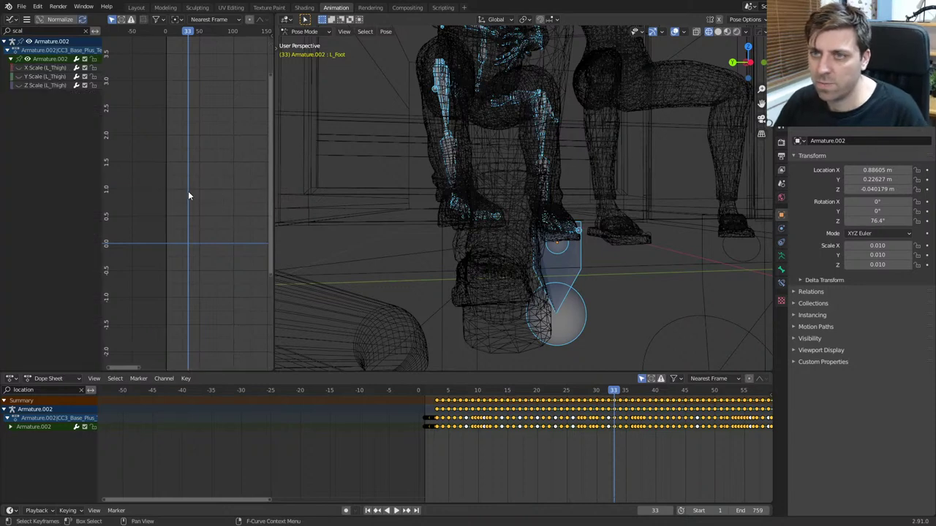
{"action": "key", "text": "ctrl+z"}
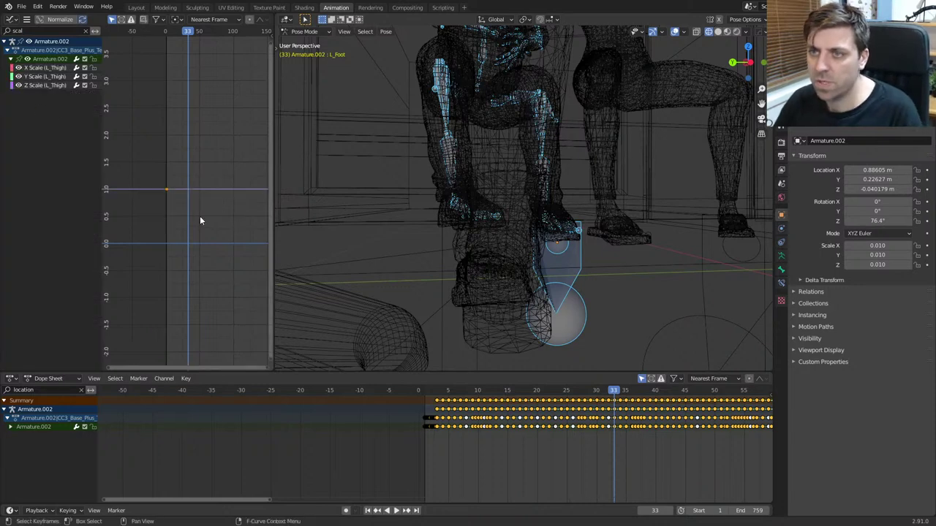
{"action": "key", "text": "x"}
{"action": "left_click", "coordinate": [200, 215]}
Step: Reselect the L_Foot bone, clear the channel filter and frame all its curves
{"action": "middle_click_drag", "start_coordinate": [290, 223], "coordinate": [344, 270]}
{"action": "key", "text": "alt+a"}
{"action": "left_click", "coordinate": [533, 261]}
{"action": "left_click", "coordinate": [533, 260]}
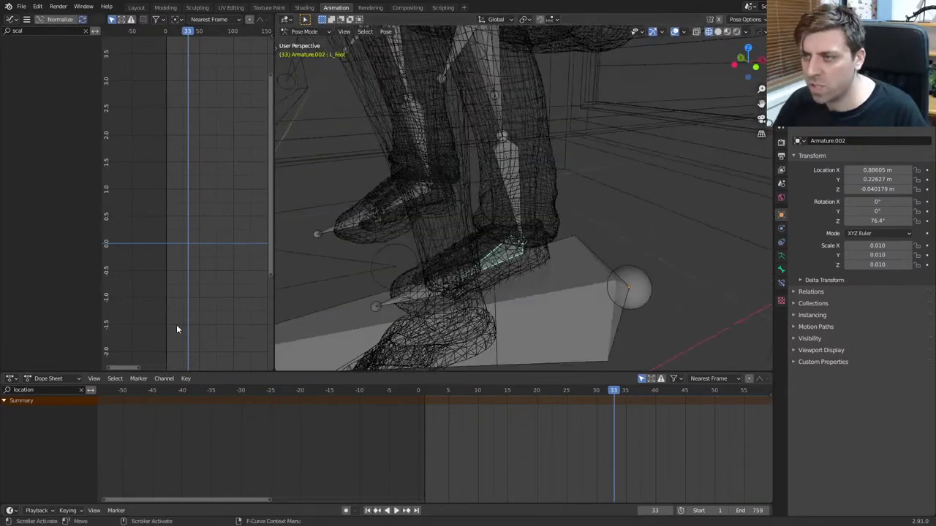
{"action": "left_click", "coordinate": [86, 31]}
{"action": "key", "text": "Home"}
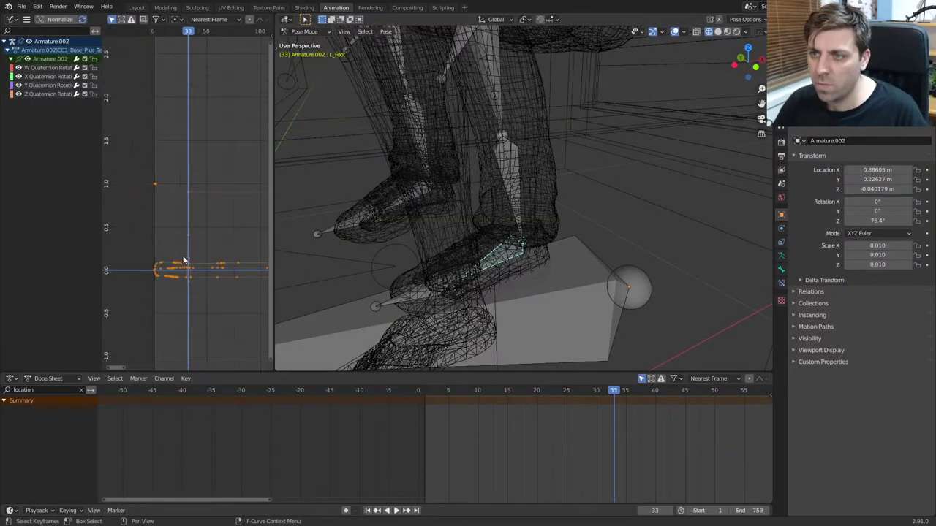
{"action": "scroll", "coordinate": [183, 260], "scroll_direction": "up", "scroll_amount": 4}
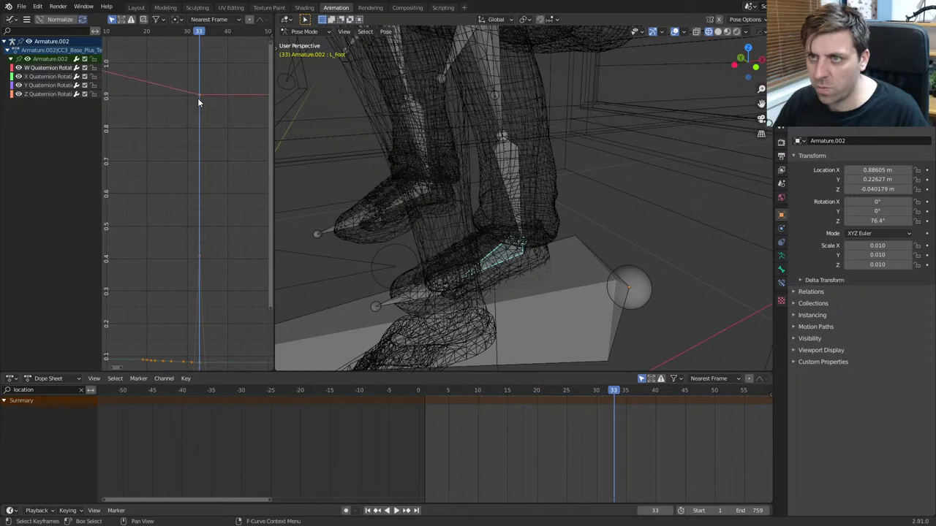
{"action": "middle_click_drag", "start_coordinate": [197, 98], "coordinate": [239, 264]}
{"action": "key", "text": "Home"}
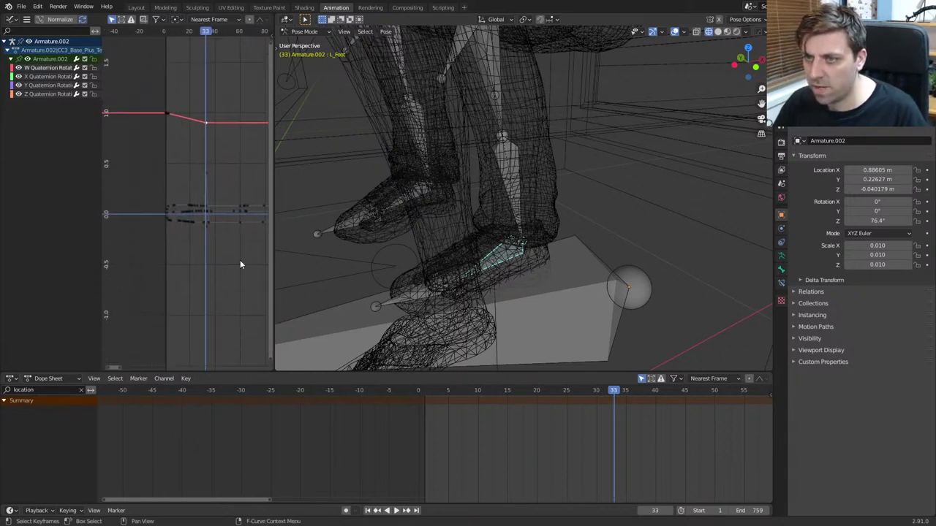
{"action": "scroll", "coordinate": [239, 265], "scroll_direction": "up", "scroll_amount": 6}
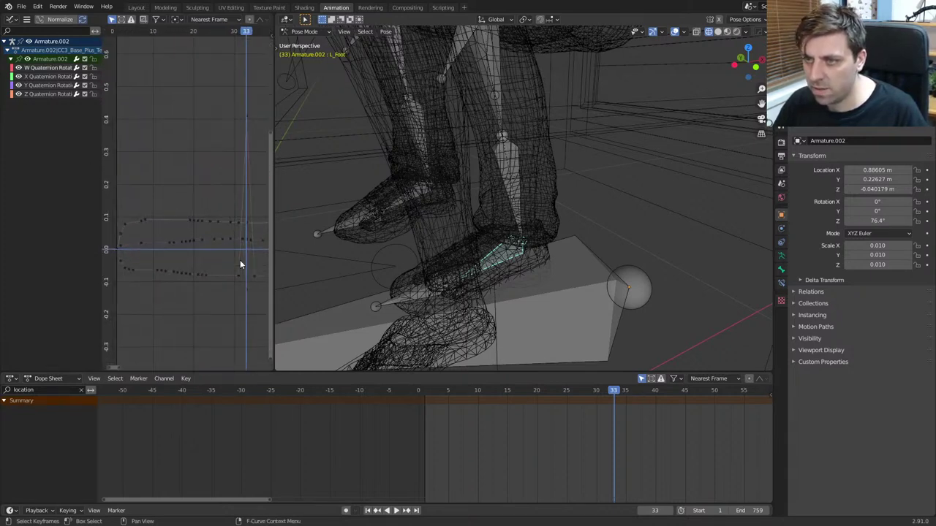
Step: Raise the Z Quaternion curve's keys level with its frame-33 spike
{"action": "left_click", "coordinate": [17, 94]}
{"action": "scroll", "coordinate": [224, 259], "scroll_direction": "down", "scroll_amount": 2}
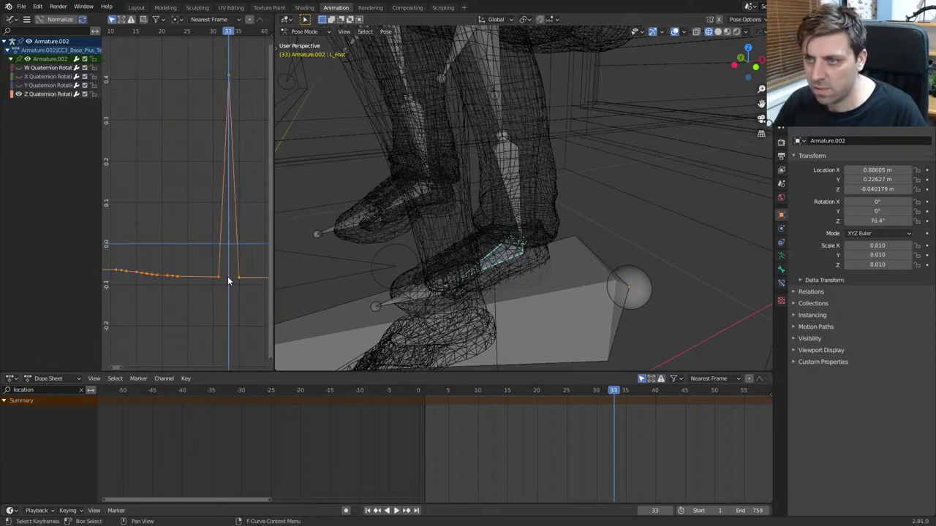
{"action": "middle_click_drag", "start_coordinate": [221, 248], "coordinate": [217, 263]}
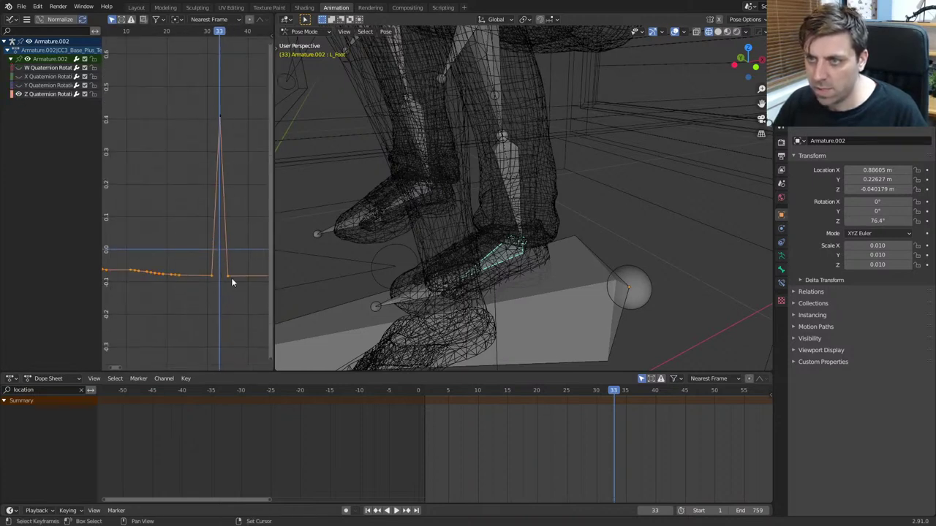
{"action": "key", "text": "g"}
{"action": "key", "text": "y"}
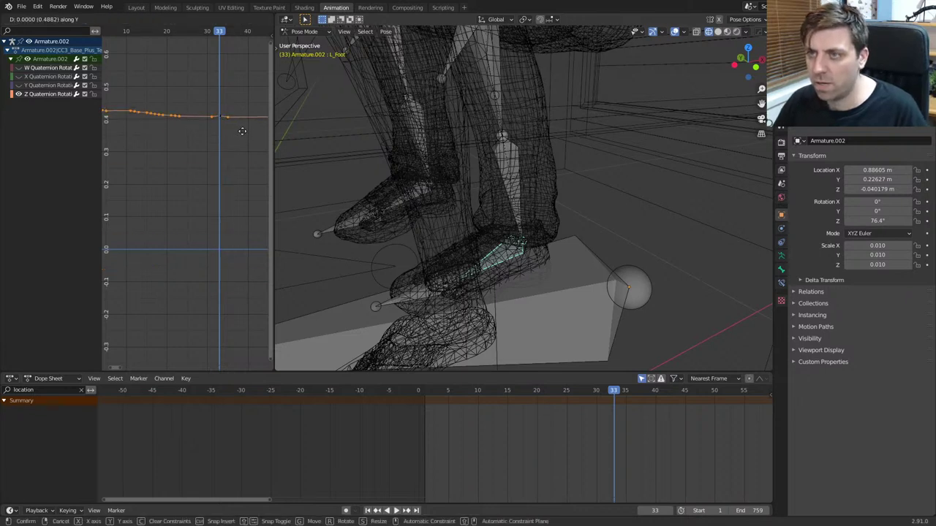
{"action": "left_click", "coordinate": [242, 131]}
Step: Lower all Y Quaternion keys to match the dip so the curve runs flat
{"action": "left_click", "coordinate": [19, 94]}
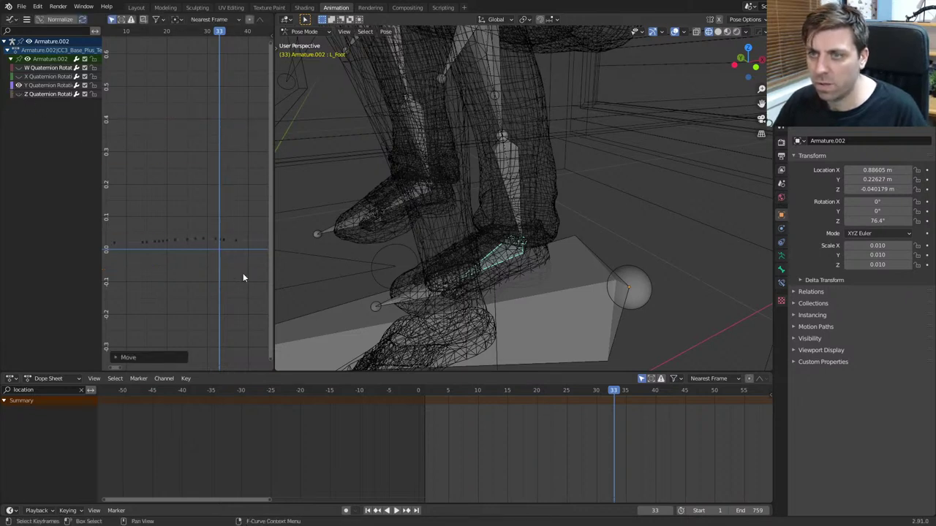
{"action": "key", "text": "a"}
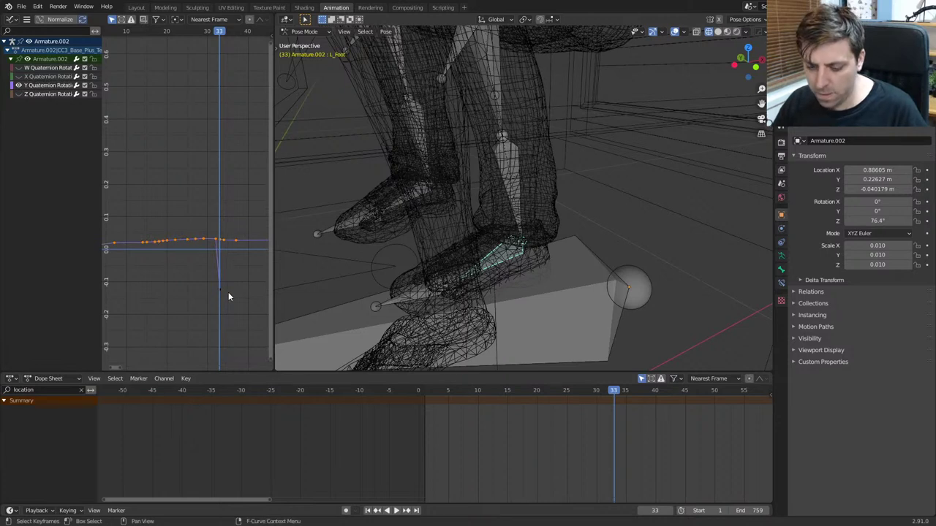
{"action": "key", "text": "g"}
{"action": "key", "text": "y"}
{"action": "left_click", "coordinate": [204, 256]}
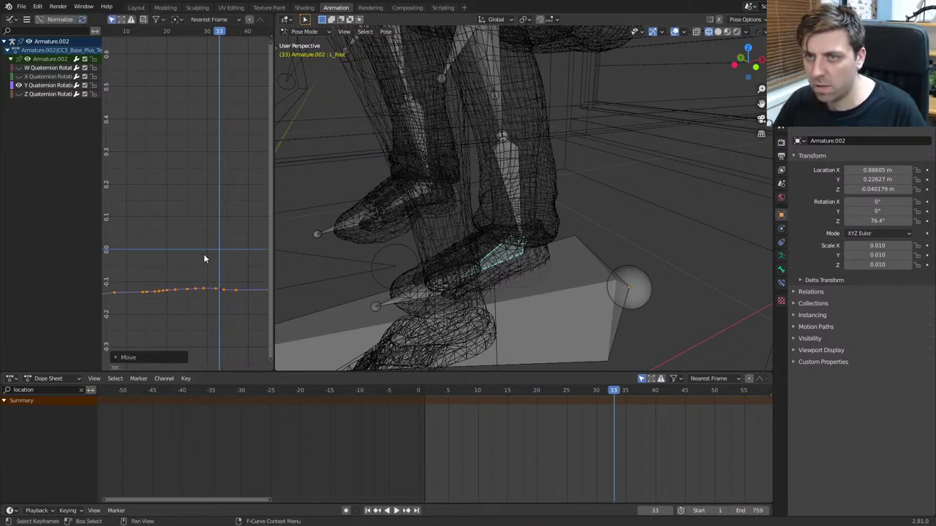
{"action": "left_click", "coordinate": [19, 76], "text": "ctrl"}
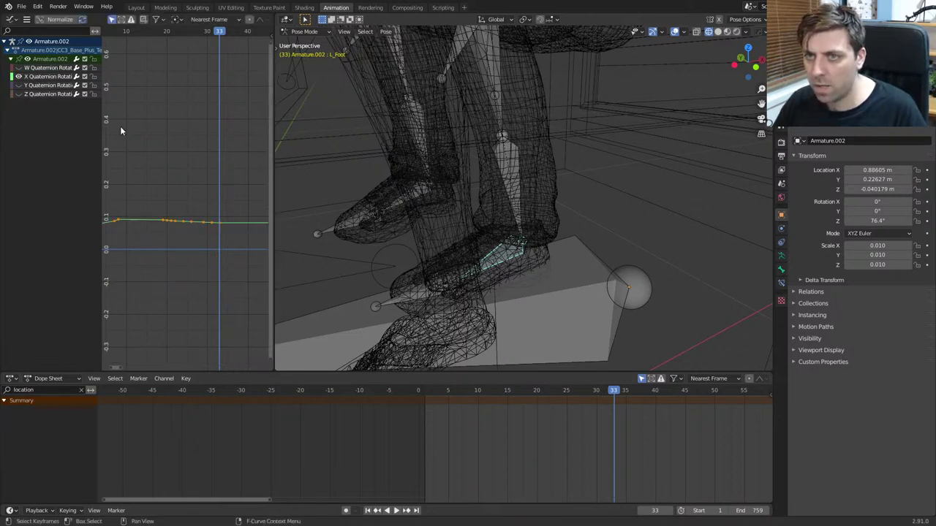
{"action": "key", "text": "Tab"}
{"action": "middle_click_drag", "start_coordinate": [412, 316], "coordinate": [485, 313]}
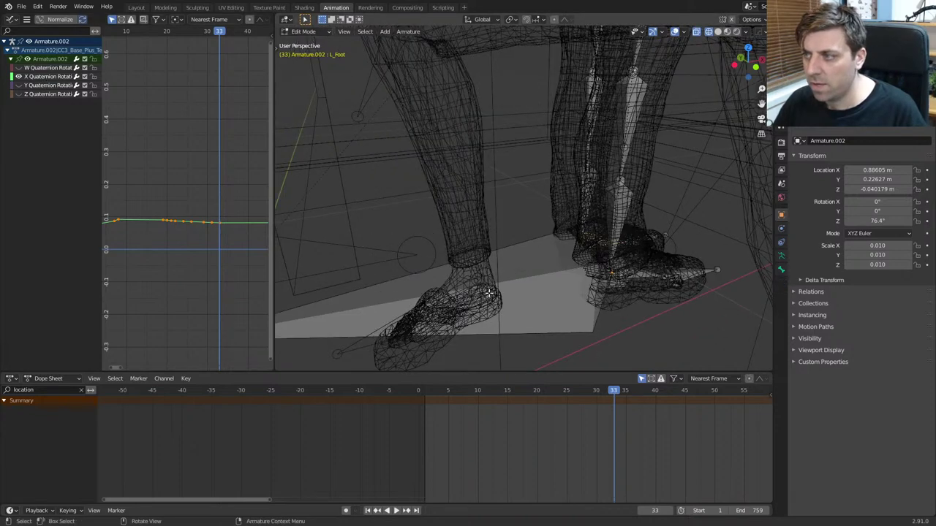
Step: Back in pose mode, play the animation from near the start and again from frame 34
{"action": "key", "text": "Tab"}
{"action": "left_click", "coordinate": [437, 385]}
{"action": "key", "text": "space"}
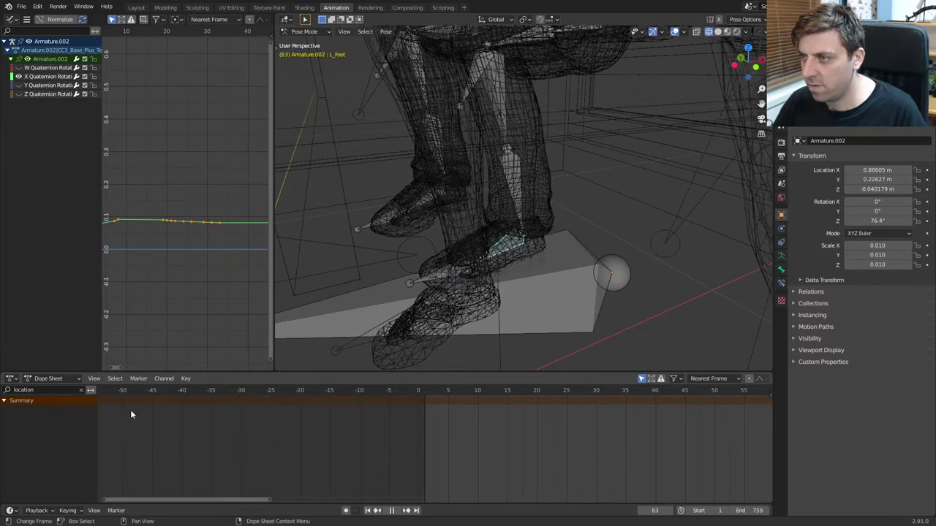
{"action": "key", "text": "space"}
{"action": "middle_click_drag", "start_coordinate": [366, 358], "coordinate": [570, 325]}
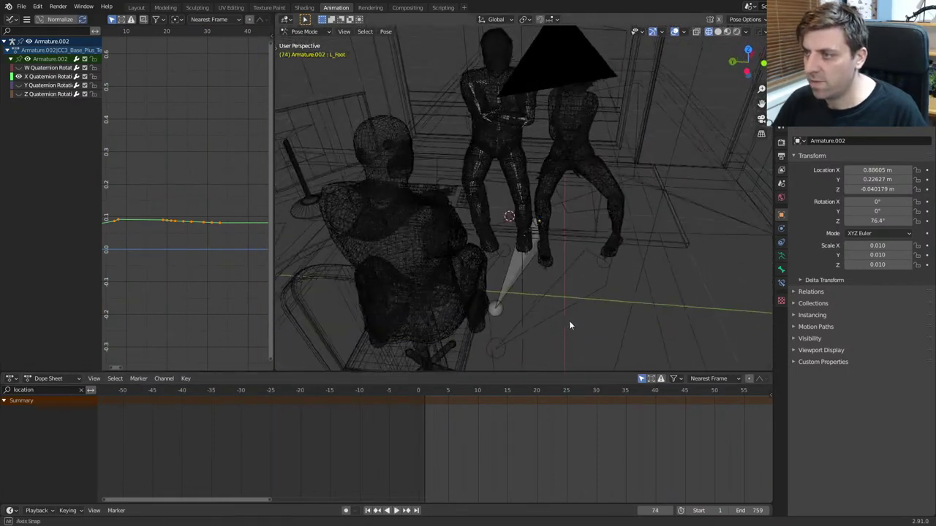
{"action": "left_click", "coordinate": [618, 391]}
{"action": "key", "text": "space"}
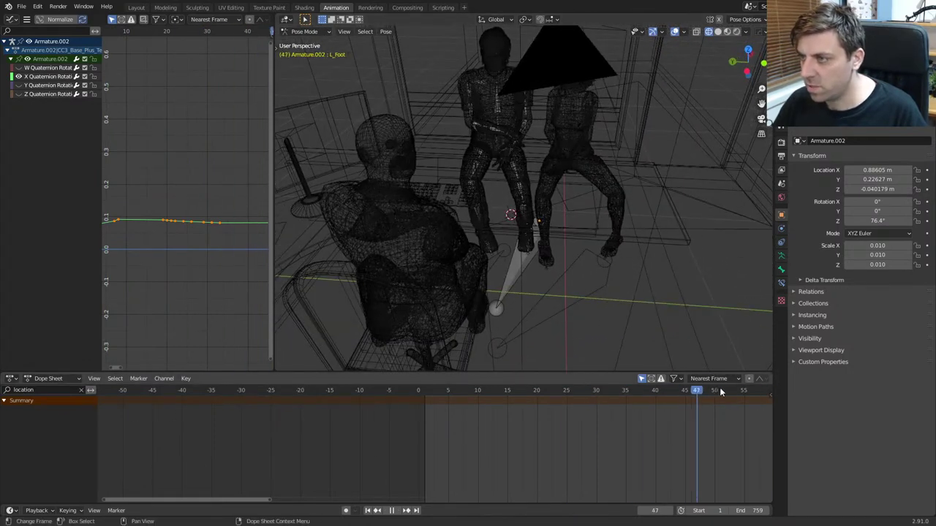
{"action": "key", "text": "space"}
Step: Switch the viewport to solid shading and orbit down to a low angle on the feet
{"action": "key", "text": "z"}
{"action": "left_click", "coordinate": [654, 292]}
{"action": "scroll", "coordinate": [578, 300], "scroll_direction": "up", "scroll_amount": 5}
{"action": "scroll", "coordinate": [541, 292], "scroll_direction": "up", "scroll_amount": 3}
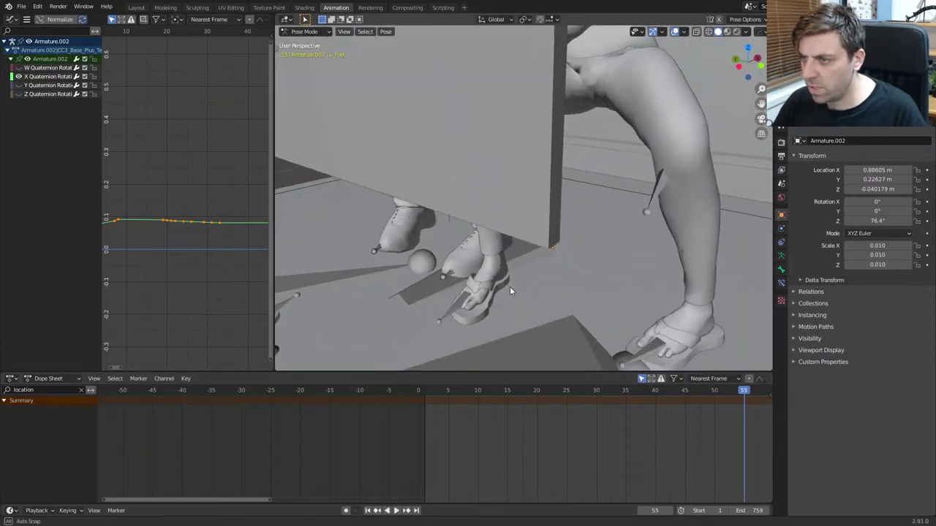
{"action": "middle_click_drag", "start_coordinate": [510, 291], "coordinate": [477, 257]}
{"action": "middle_click_drag", "start_coordinate": [620, 254], "coordinate": [601, 267]}
{"action": "scroll", "coordinate": [683, 406], "scroll_direction": "down", "scroll_amount": 3}
{"action": "scroll", "coordinate": [683, 411], "scroll_direction": "down", "scroll_amount": 5}
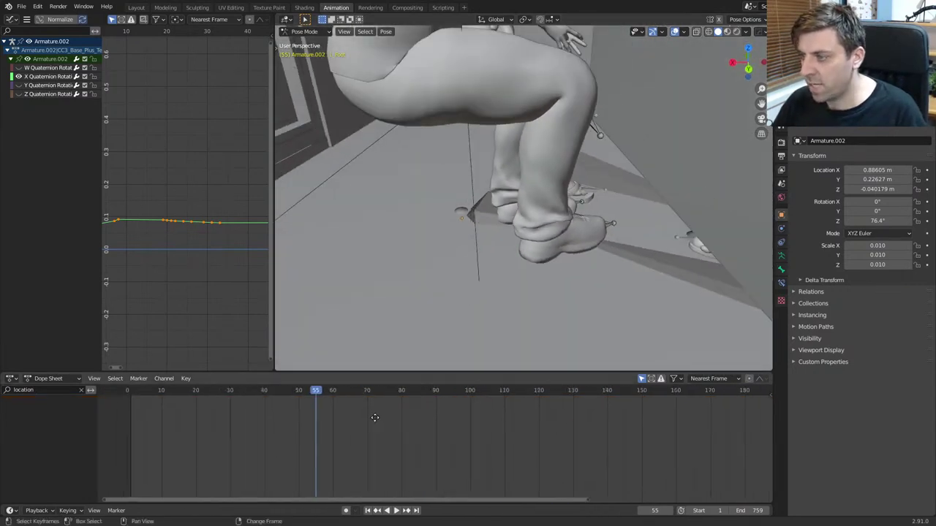
Step: Play the animation through to frame 361, then switch to Material Preview shading
{"action": "key", "text": "space"}
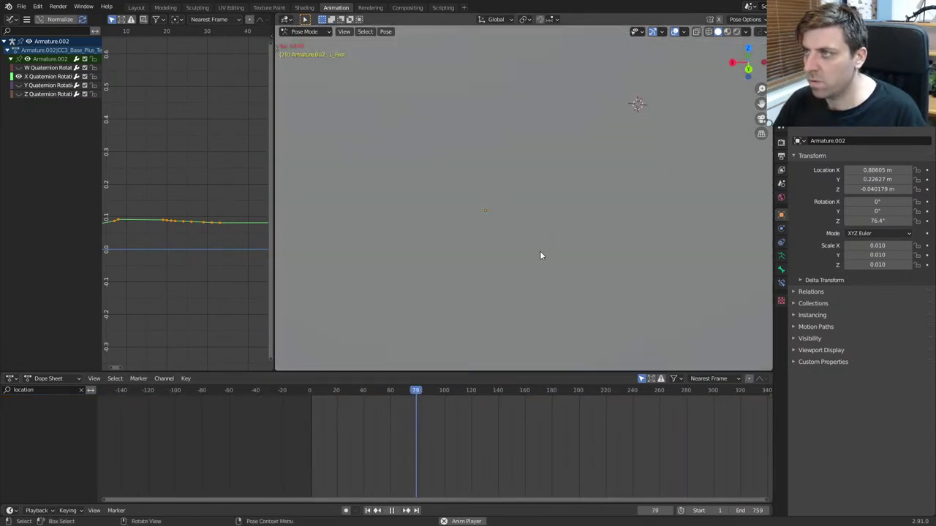
{"action": "mouse_move", "coordinate": [515, 265]}
{"action": "middle_mouse_down"}
{"action": "mouse_move", "coordinate": [384, 245]}
{"action": "mouse_move", "coordinate": [471, 293]}
{"action": "mouse_move", "coordinate": [507, 276]}
{"action": "middle_mouse_up"}
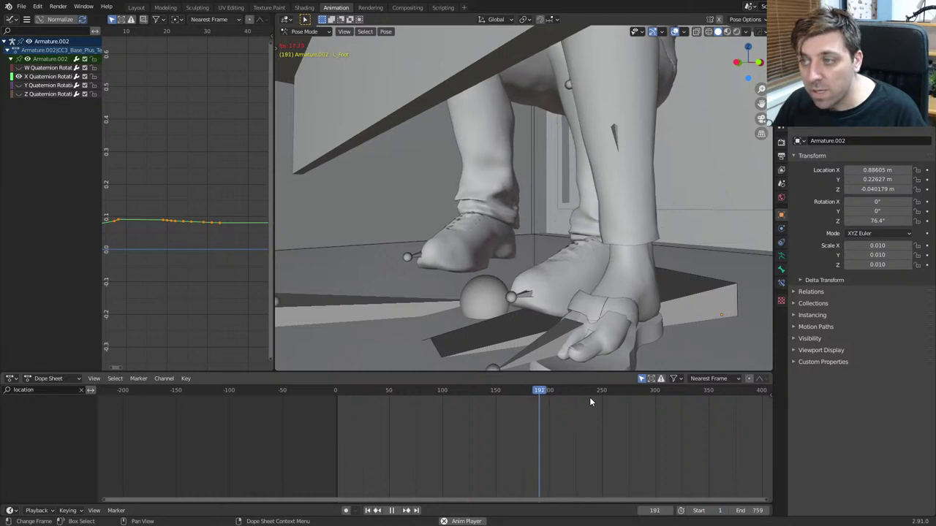
{"action": "scroll", "coordinate": [398, 411], "scroll_direction": "down", "scroll_amount": 2}
{"action": "scroll", "coordinate": [486, 408], "scroll_direction": "down", "scroll_amount": 3}
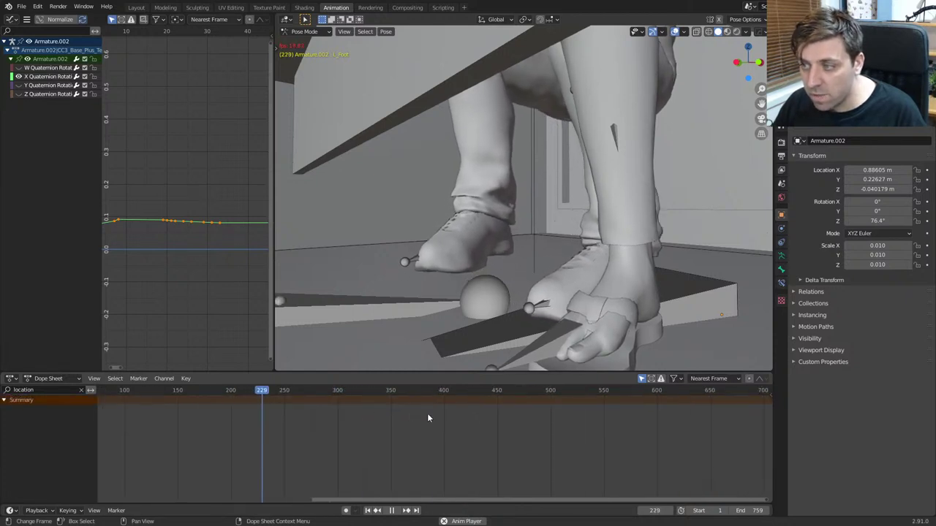
{"action": "key", "text": "Home"}
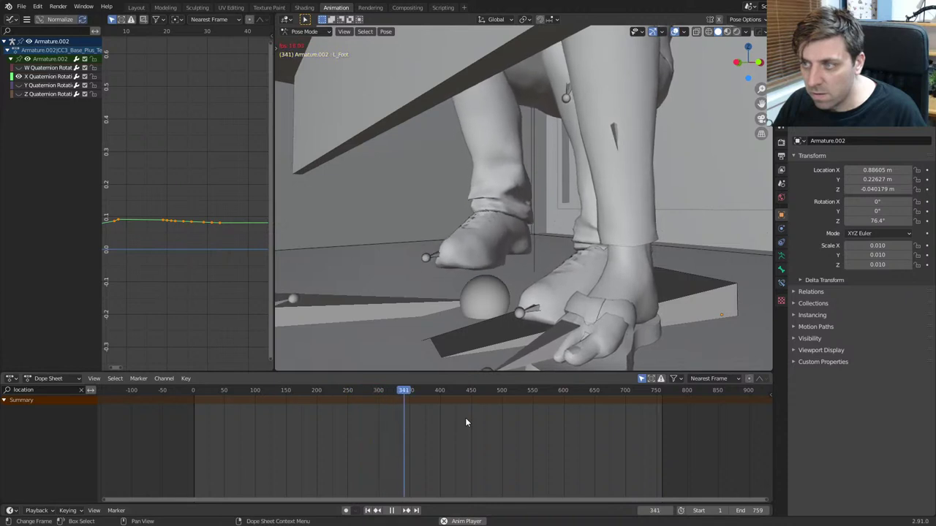
{"action": "key", "text": "space"}
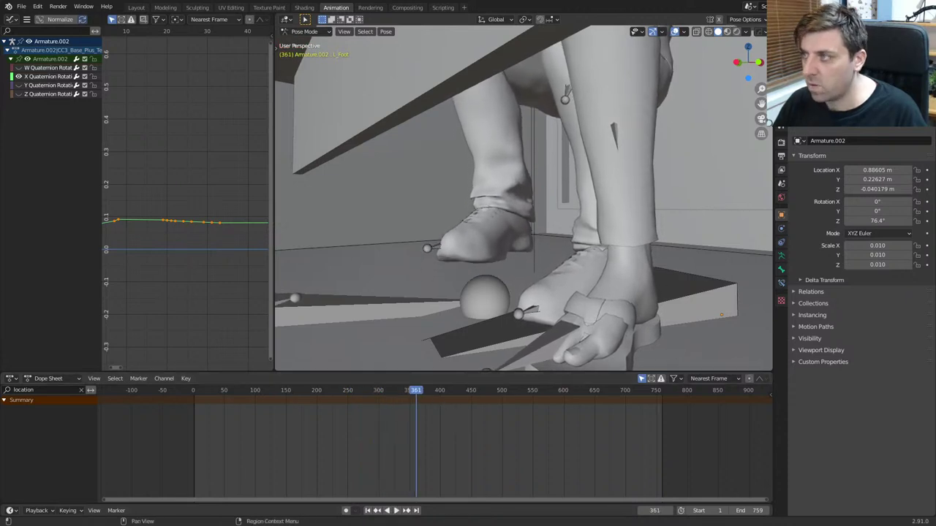
{"action": "left_click", "coordinate": [736, 31]}
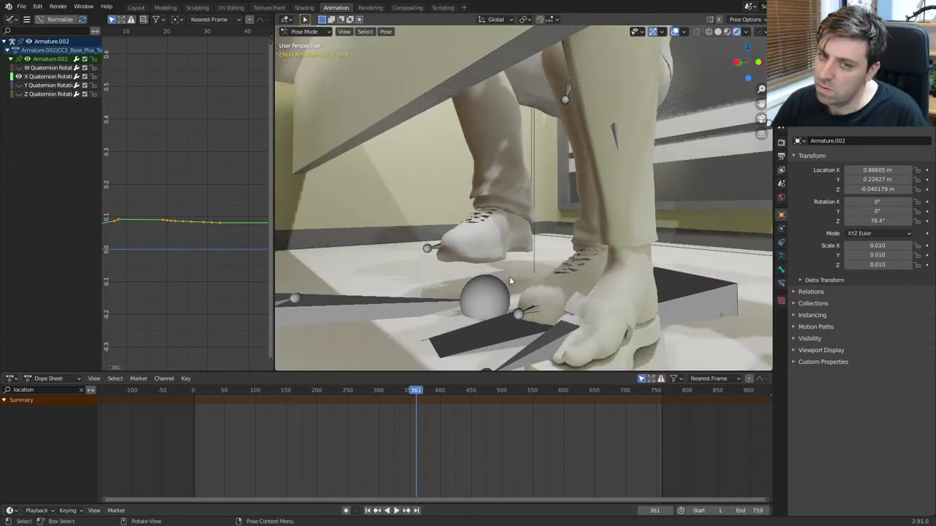
Step: Orbit onto the sneakers, play in reverse and stop at frame 324
{"action": "scroll", "coordinate": [509, 281], "scroll_direction": "up", "scroll_amount": 3}
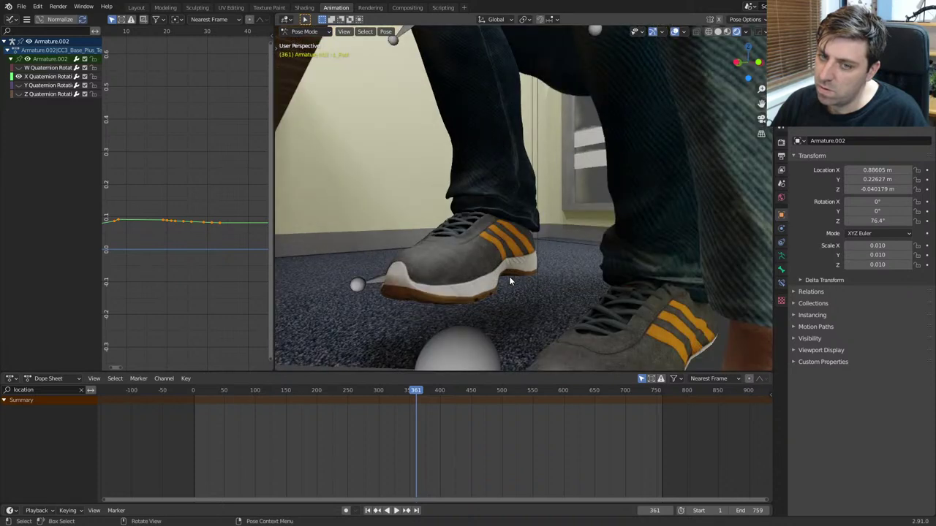
{"action": "middle_click_drag", "start_coordinate": [501, 283], "coordinate": [431, 160]}
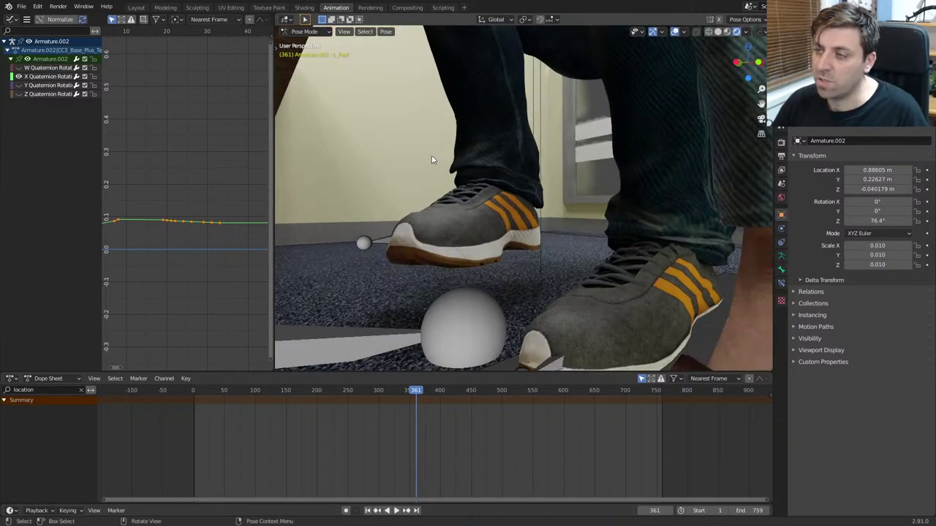
{"action": "middle_click_drag", "start_coordinate": [485, 181], "coordinate": [506, 221]}
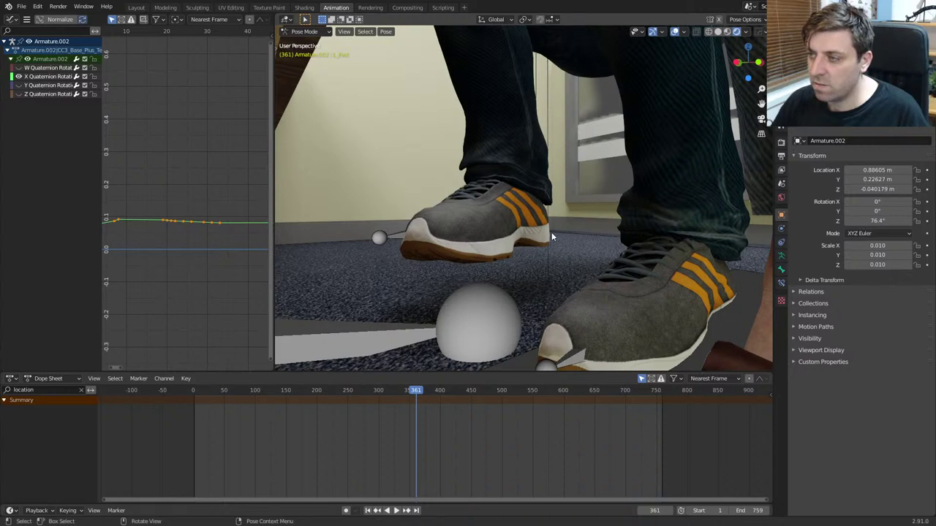
{"action": "key", "text": "shift+ctrl+space"}
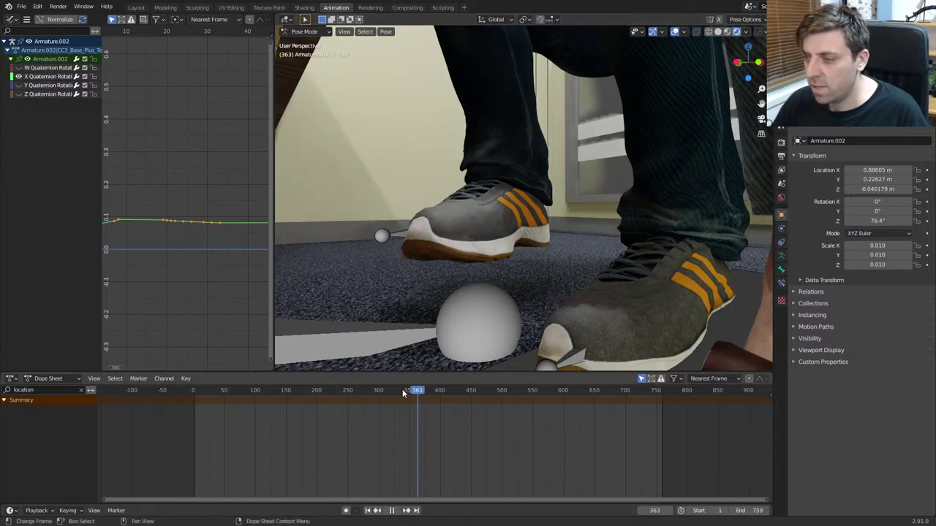
{"action": "left_click", "coordinate": [394, 393]}
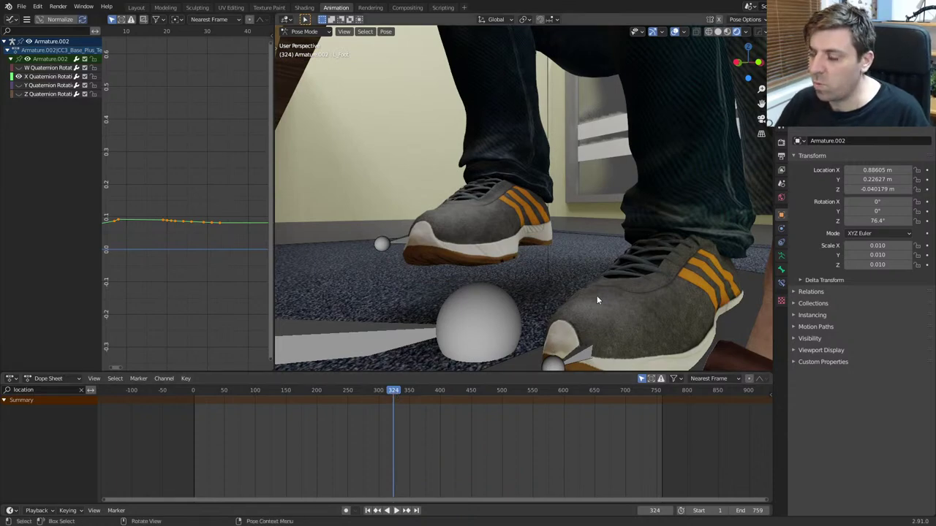
Step: Orbit to face both seated characters in wireframe shading and deselect the bone
{"action": "scroll", "coordinate": [600, 294], "scroll_direction": "down", "scroll_amount": 8}
{"action": "middle_click_drag", "start_coordinate": [610, 286], "coordinate": [518, 285]}
{"action": "middle_click_drag", "start_coordinate": [510, 188], "coordinate": [649, 299]}
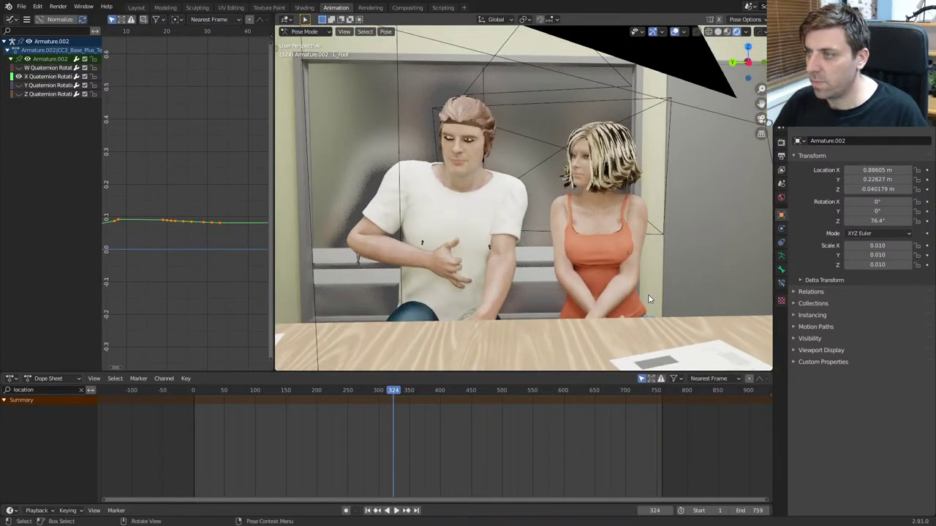
{"action": "key", "text": "shift+z"}
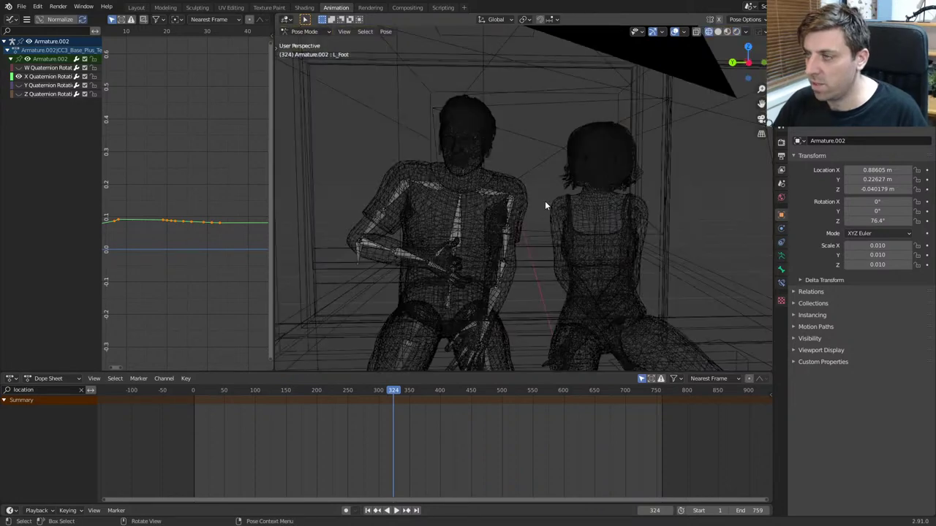
{"action": "middle_click_drag", "start_coordinate": [548, 204], "coordinate": [558, 235]}
{"action": "left_click", "coordinate": [577, 229]}
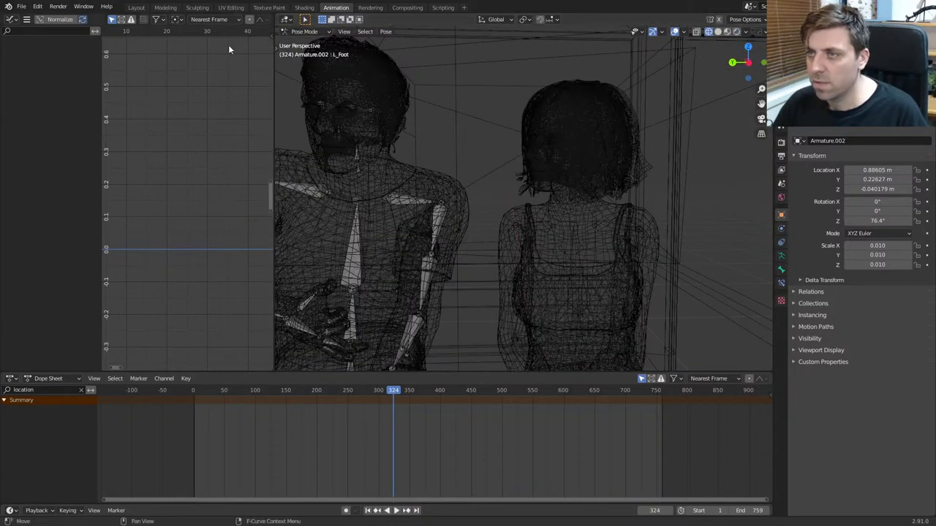
Step: Select the right thigh bone and check the leg pose from the front in solid shading
{"action": "scroll", "coordinate": [340, 239], "scroll_direction": "up", "scroll_amount": 3}
{"action": "middle_click_drag", "start_coordinate": [340, 239], "coordinate": [459, 147]}
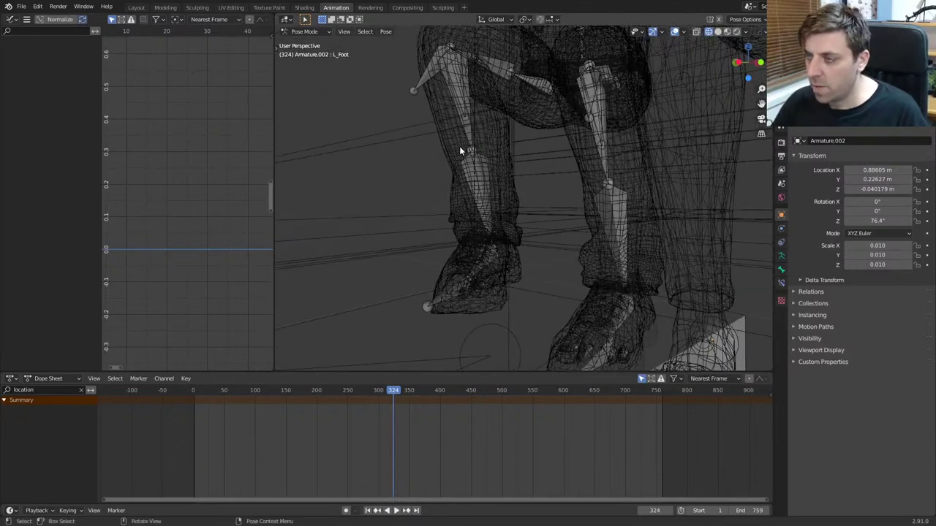
{"action": "left_click", "coordinate": [541, 85]}
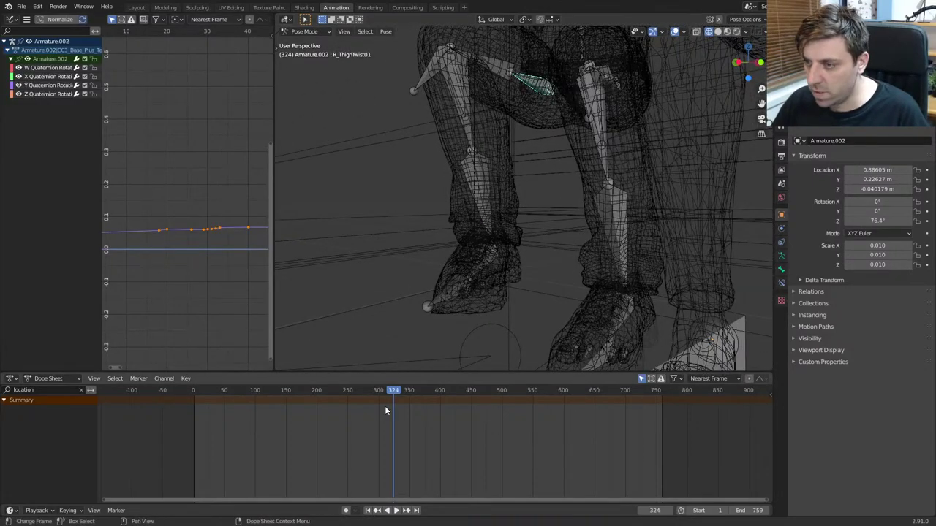
{"action": "left_click_drag", "start_coordinate": [392, 391], "coordinate": [398, 392]}
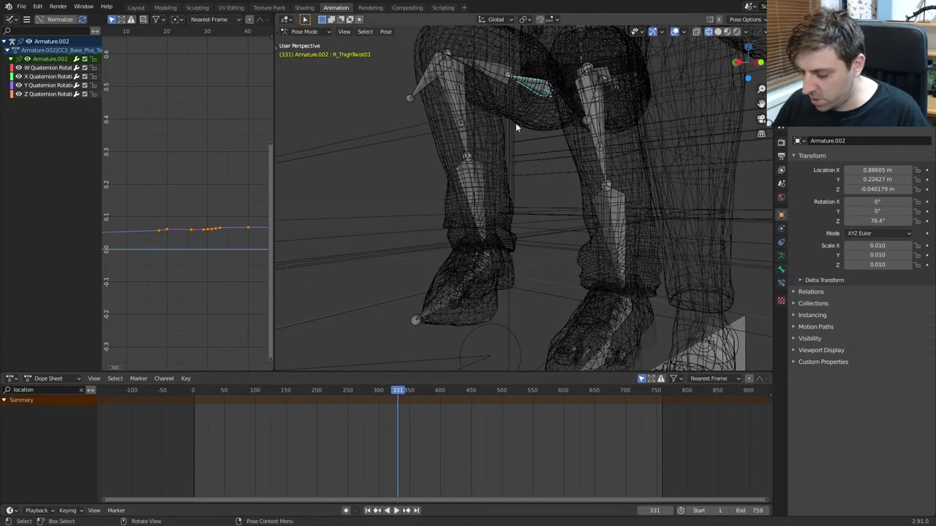
{"action": "key", "text": "KP_1"}
{"action": "scroll", "coordinate": [515, 128], "scroll_direction": "up", "scroll_amount": 3}
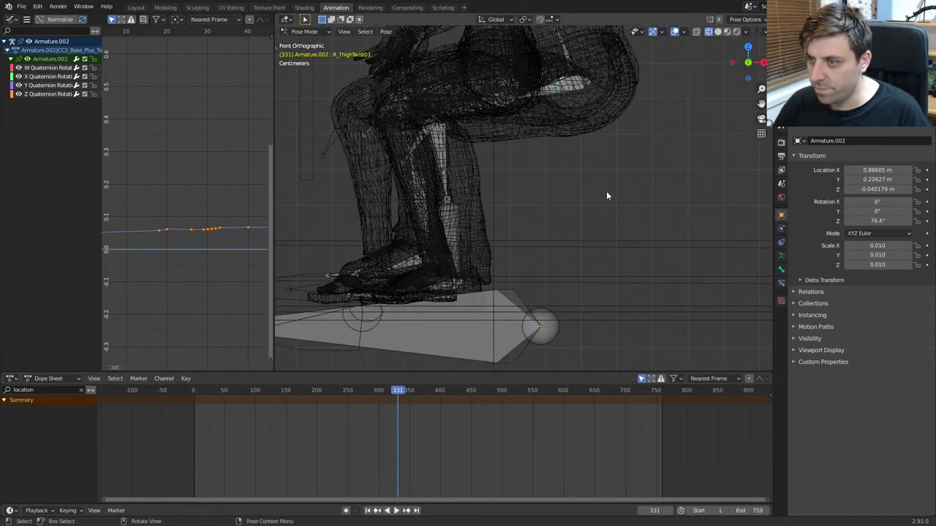
{"action": "middle_click_drag", "start_coordinate": [587, 210], "coordinate": [651, 254]}
{"action": "key", "text": "z"}
{"action": "left_click", "coordinate": [685, 250]}
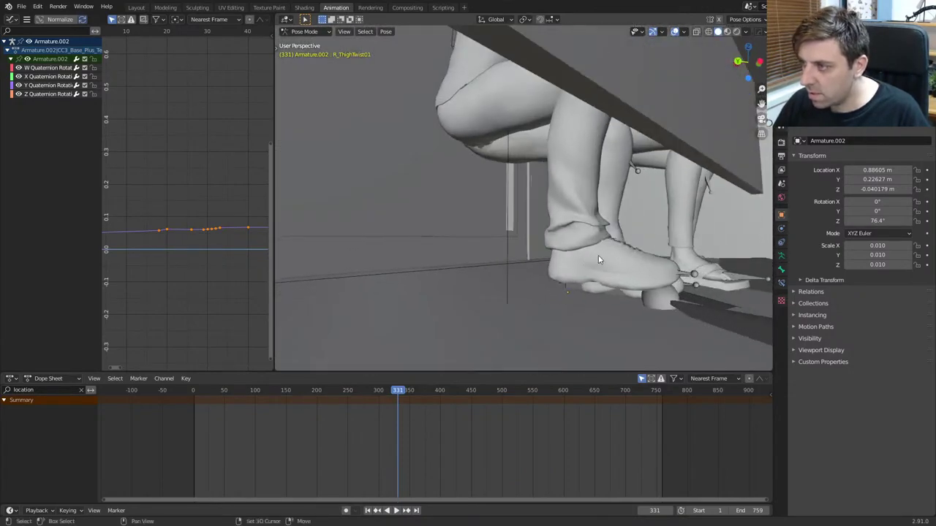
Step: Try a local-X rotation of the thigh, cancel it, and change the shading mode
{"action": "key", "text": "r"}
{"action": "key", "text": "x"}
{"action": "key", "text": "x"}
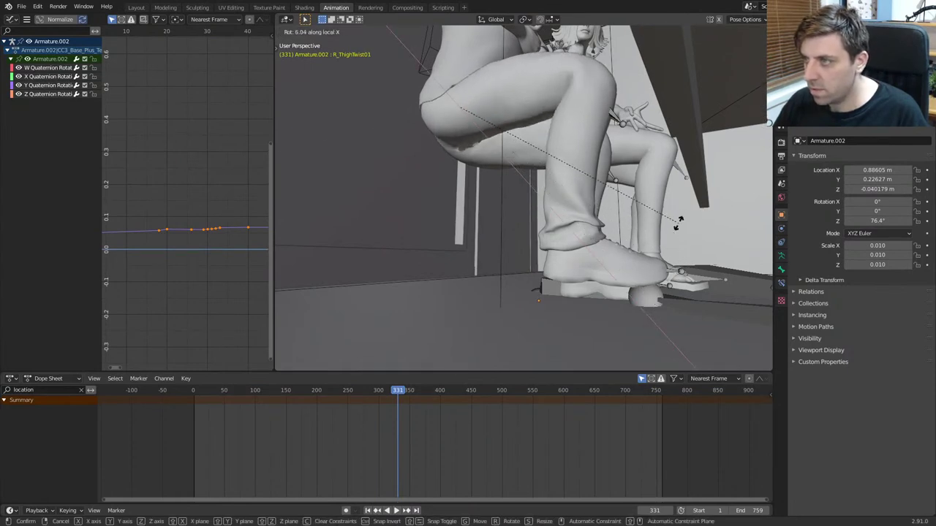
{"action": "right_click", "coordinate": [640, 308]}
{"action": "key", "text": "z"}
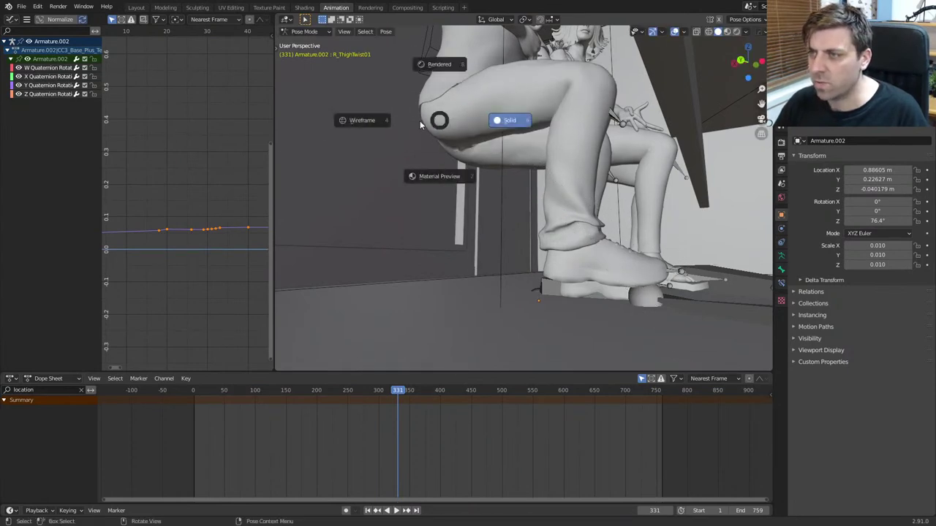
{"action": "left_click", "coordinate": [484, 113]}
Step: Rotate the R_Thigh bone along its local X axis and insert a rotation keyframe
{"action": "key", "text": "z"}
{"action": "left_click", "coordinate": [535, 105]}
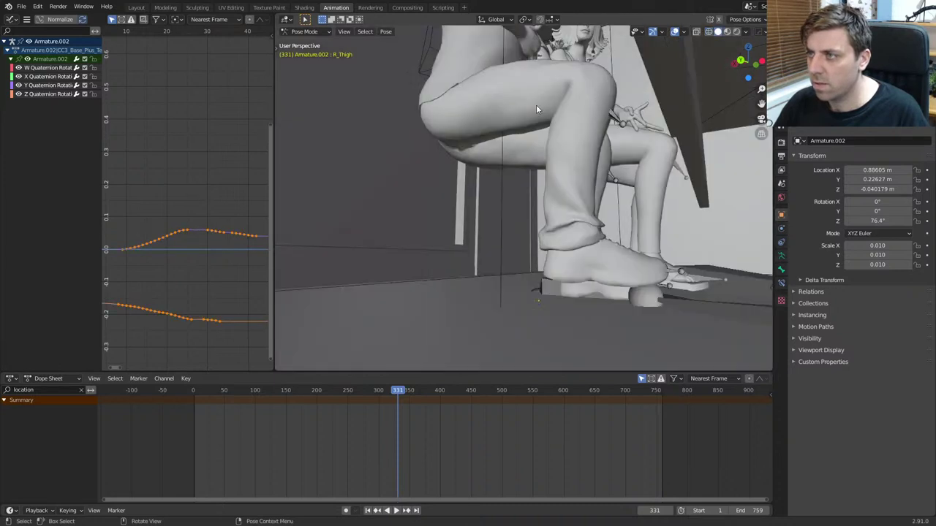
{"action": "key", "text": "r"}
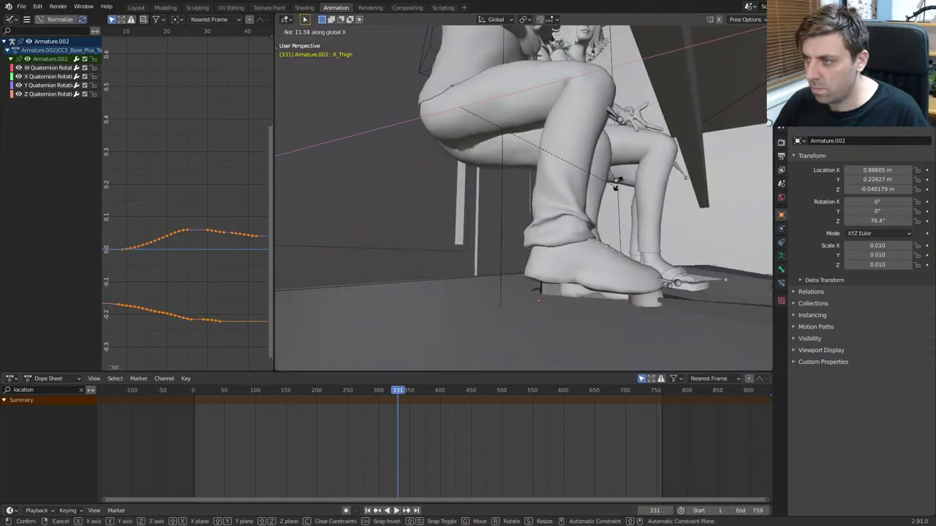
{"action": "key", "text": "z"}
{"action": "key", "text": "x"}
{"action": "key", "text": "x"}
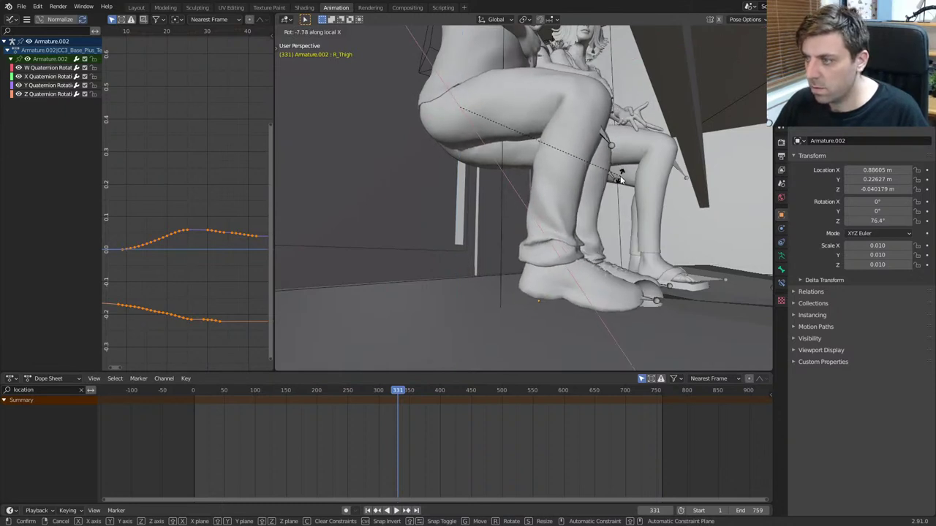
{"action": "key", "text": "Return"}
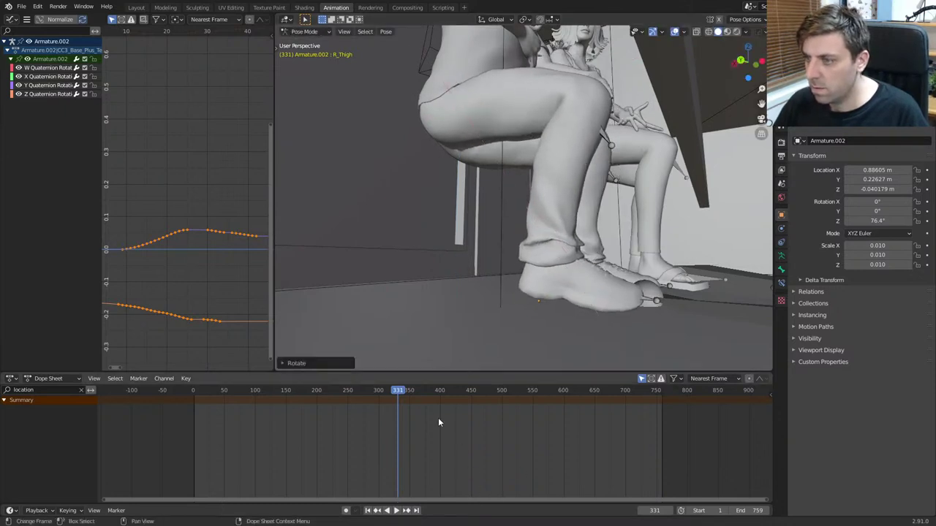
{"action": "key", "text": "i"}
{"action": "left_click", "coordinate": [522, 259]}
{"action": "key", "text": "Home"}
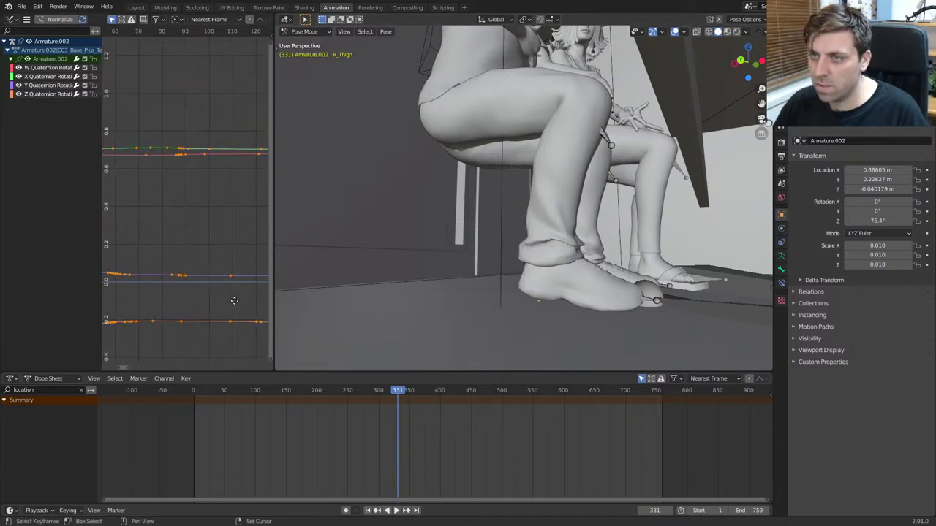
Step: Zoom the graph to frame 331 and level the spiking and dipping keys of the X curve
{"action": "mouse_move", "coordinate": [234, 300]}
{"action": "middle_mouse_down"}
{"action": "mouse_move", "coordinate": [204, 307]}
{"action": "mouse_move", "coordinate": [183, 283]}
{"action": "mouse_move", "coordinate": [117, 334]}
{"action": "mouse_move", "coordinate": [237, 348]}
{"action": "middle_mouse_up"}
{"action": "middle_click_drag", "start_coordinate": [245, 286], "coordinate": [149, 237], "text": "ctrl"}
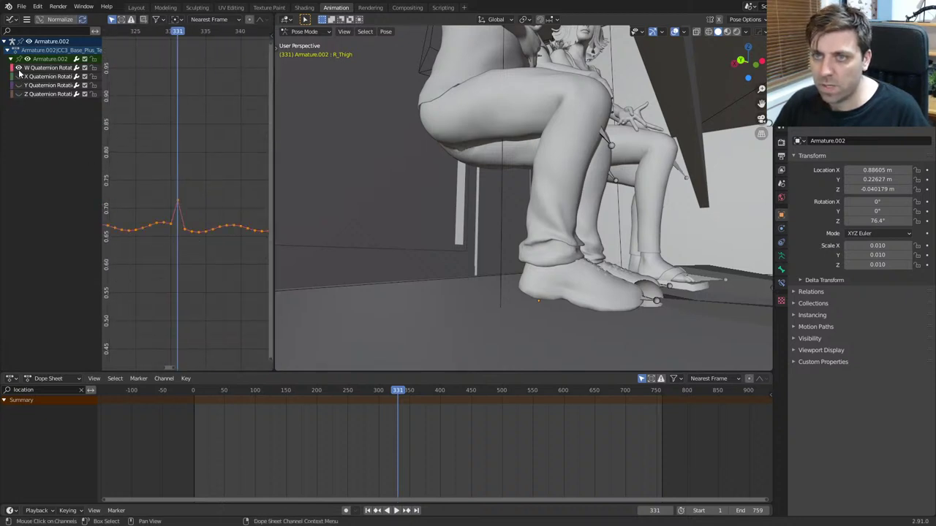
{"action": "scroll", "coordinate": [165, 234], "scroll_direction": "up", "scroll_amount": 1}
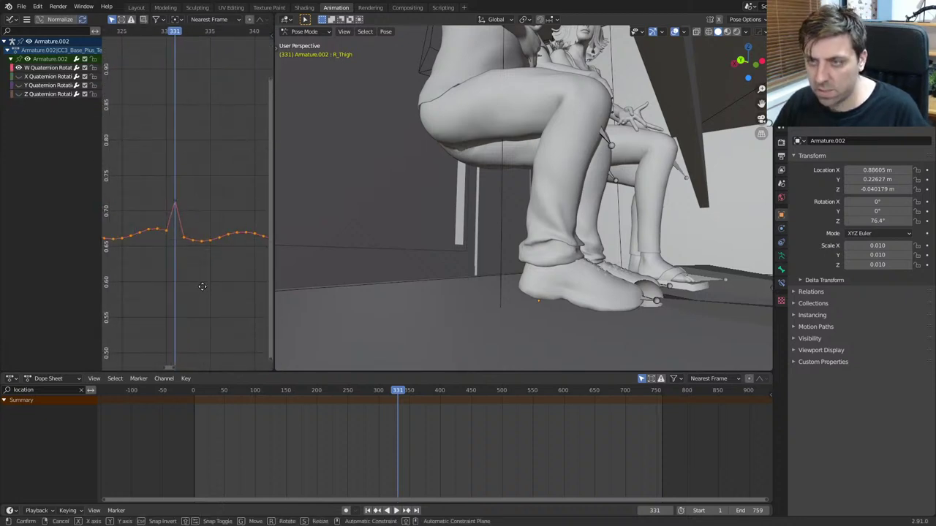
{"action": "key", "text": "y"}
{"action": "left_click", "coordinate": [209, 257]}
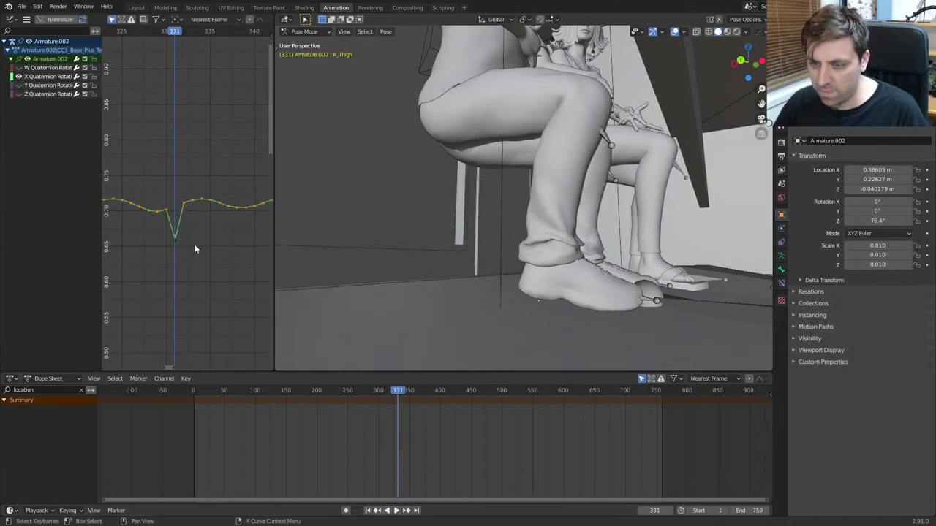
{"action": "key", "text": "g"}
{"action": "key", "text": "y"}
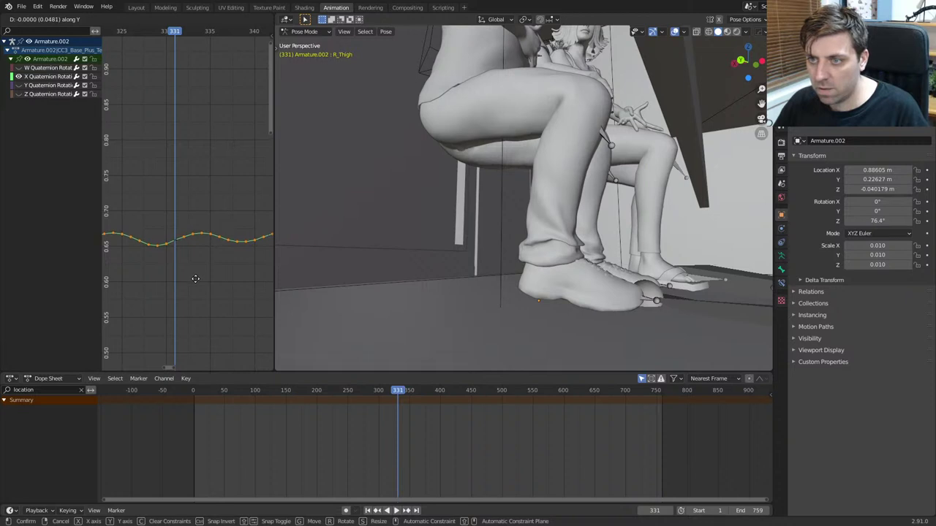
{"action": "left_click", "coordinate": [195, 279]}
Step: Raise the remaining selected keys vertically to flatten the last spike
{"action": "scroll", "coordinate": [182, 199], "scroll_direction": "down", "scroll_amount": 12, "text": "shift"}
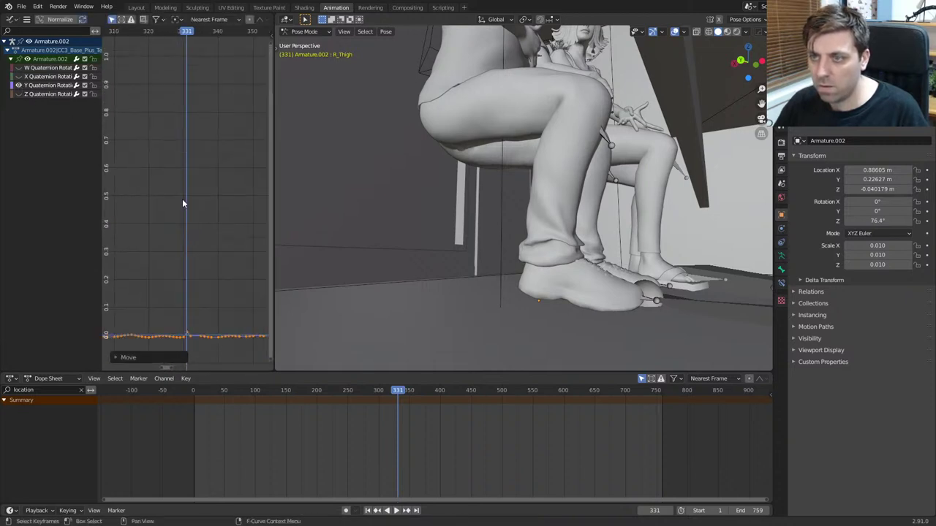
{"action": "scroll", "coordinate": [193, 214], "scroll_direction": "up", "scroll_amount": 1}
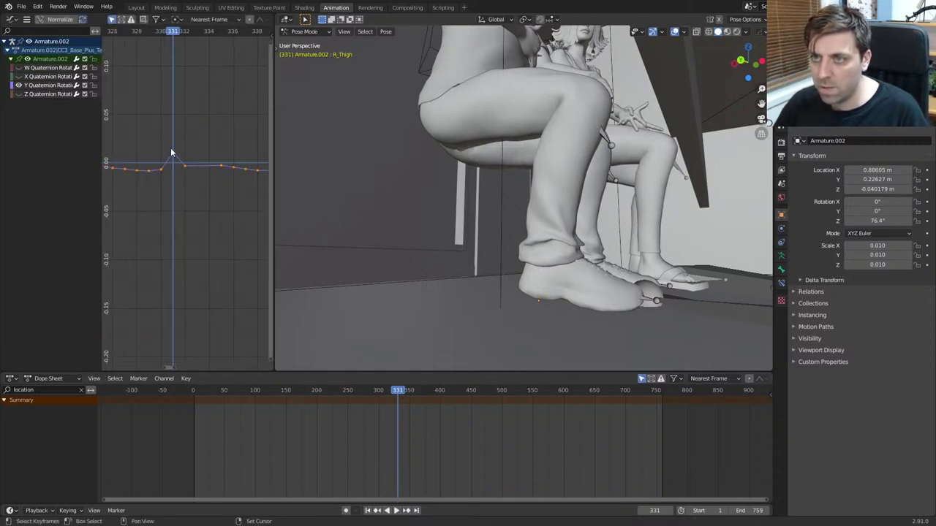
{"action": "key", "text": "g"}
{"action": "key", "text": "y"}
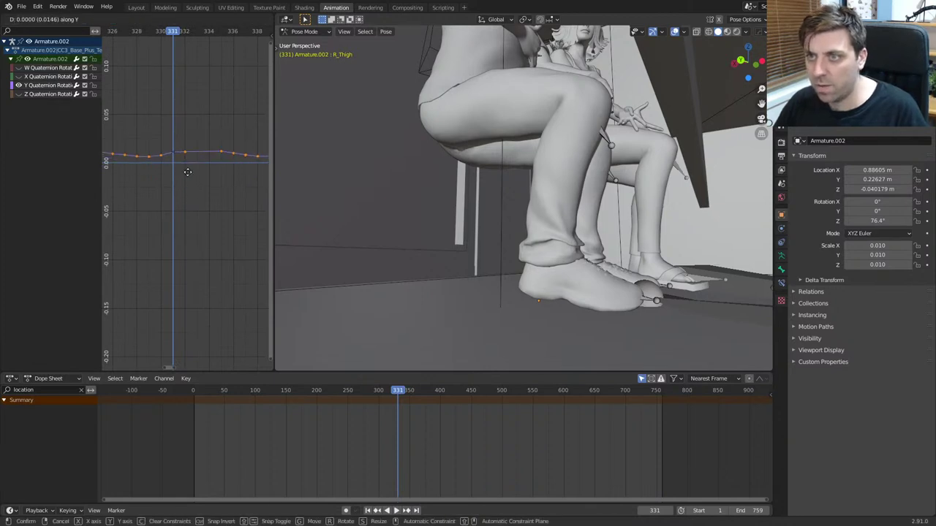
{"action": "left_click", "coordinate": [190, 170]}
Step: Show the Z Quaternion curve, then scrub and play the animation to check the feet
{"action": "left_click", "coordinate": [19, 94]}
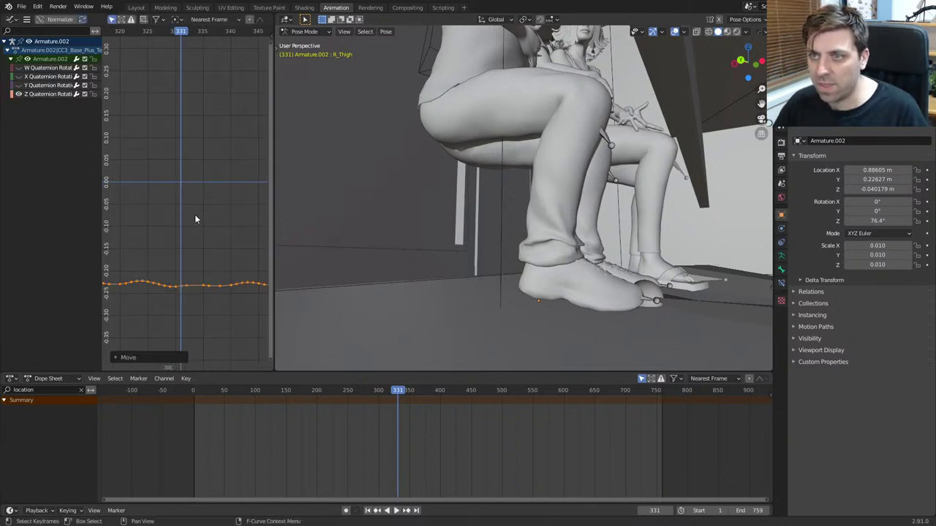
{"action": "scroll", "coordinate": [193, 210], "scroll_direction": "down", "scroll_amount": 3}
{"action": "scroll", "coordinate": [203, 229], "scroll_direction": "up", "scroll_amount": 2}
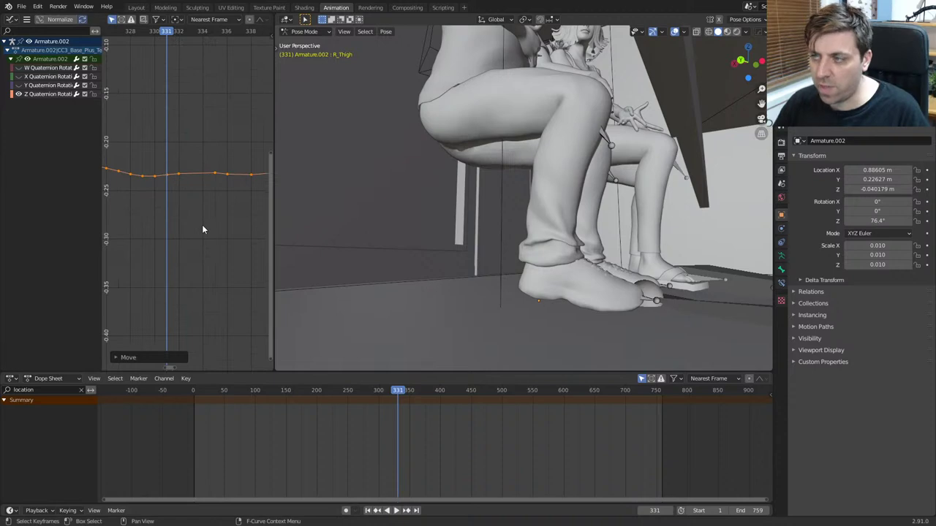
{"action": "middle_click_drag", "start_coordinate": [512, 242], "coordinate": [457, 324]}
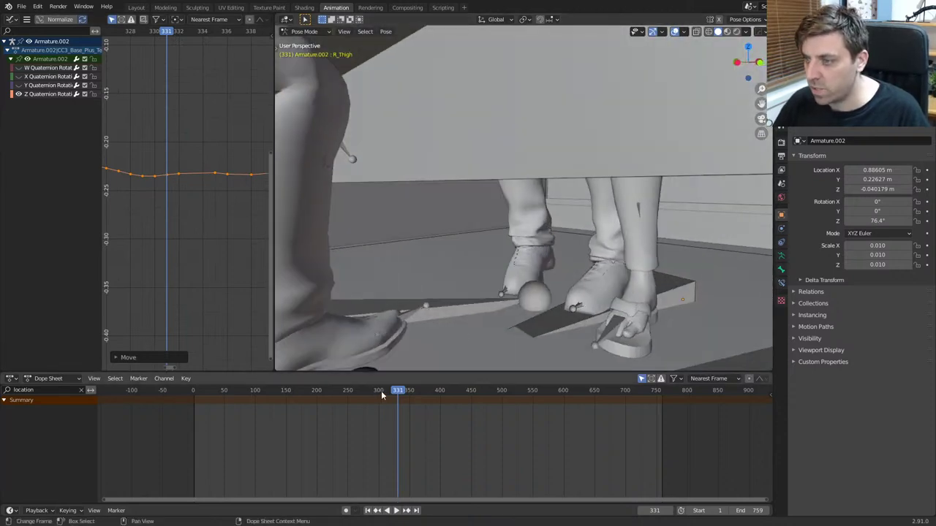
{"action": "left_click_drag", "start_coordinate": [381, 390], "coordinate": [464, 396]}
{"action": "key", "text": "space"}
{"action": "key", "text": "space"}
{"action": "scroll", "coordinate": [565, 320], "scroll_direction": "down", "scroll_amount": 5}
Step: Review the characters' poses around frame 457 and switch to wireframe shading
{"action": "middle_click_drag", "start_coordinate": [565, 320], "coordinate": [504, 351]}
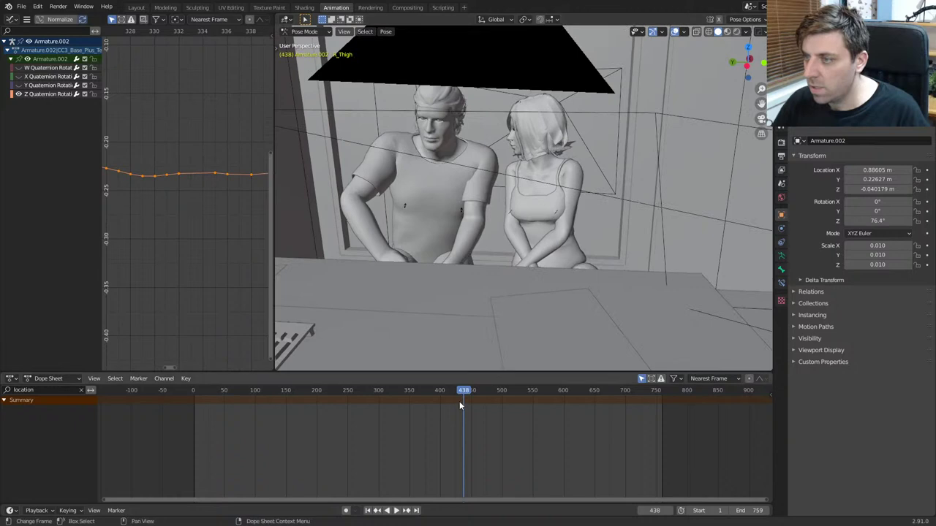
{"action": "left_click_drag", "start_coordinate": [459, 395], "coordinate": [481, 393]}
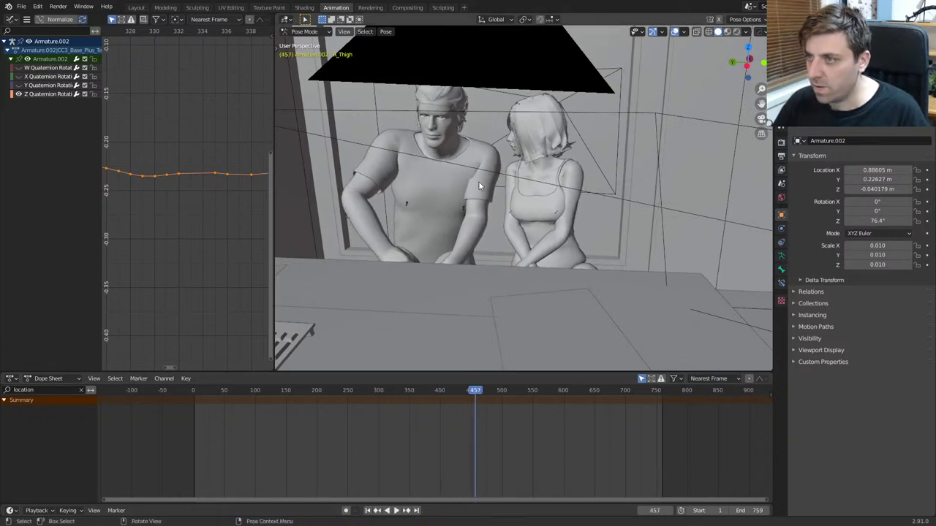
{"action": "middle_click_drag", "start_coordinate": [421, 183], "coordinate": [443, 176]}
{"action": "middle_click_drag", "start_coordinate": [320, 157], "coordinate": [432, 164]}
{"action": "key", "text": "z"}
{"action": "left_click", "coordinate": [395, 163]}
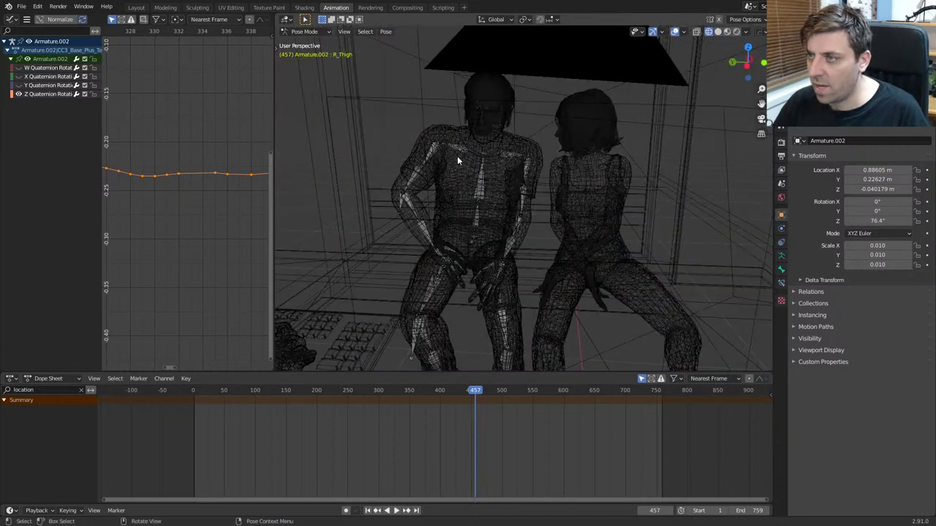
Step: Select the man's R_Clavicle bone, try moving it, then abandon the move
{"action": "left_click", "coordinate": [457, 149]}
{"action": "scroll", "coordinate": [469, 170], "scroll_direction": "up", "scroll_amount": 4}
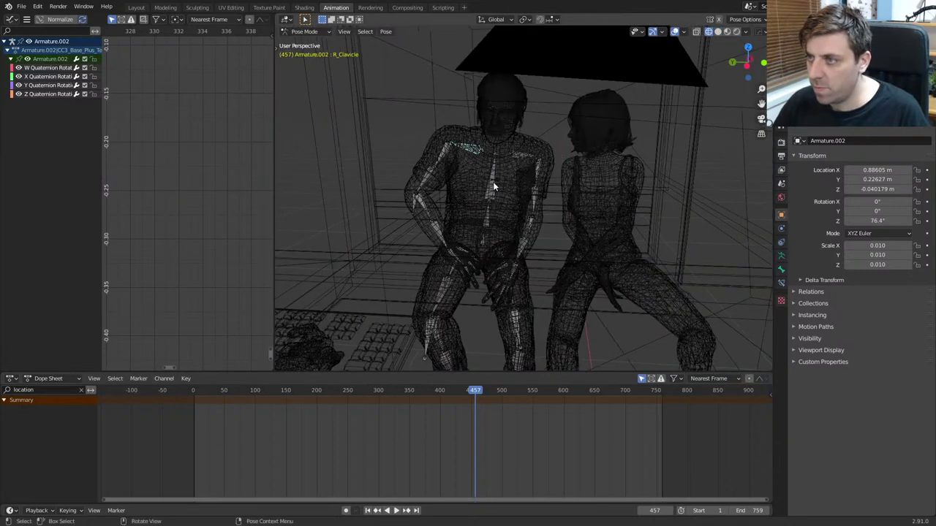
{"action": "key", "text": "z"}
{"action": "left_click", "coordinate": [559, 185]}
{"action": "middle_click_drag", "start_coordinate": [478, 170], "coordinate": [493, 190]}
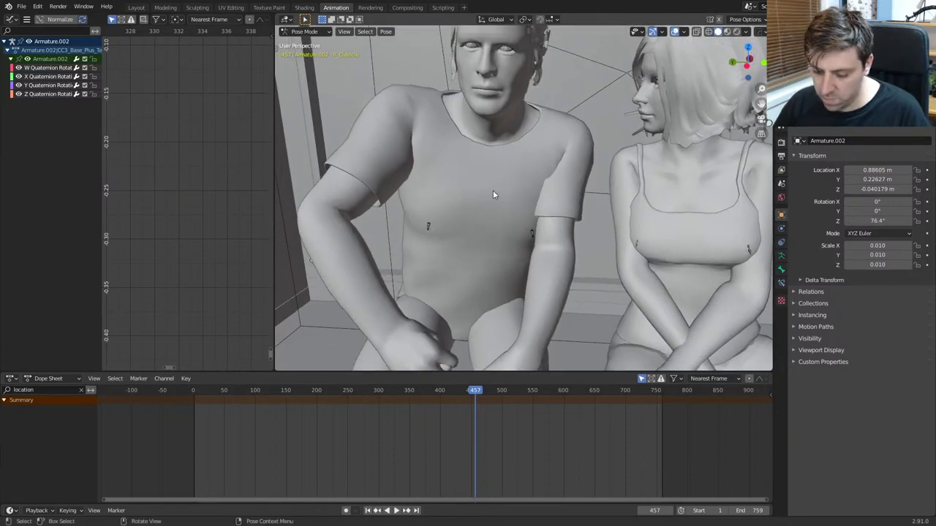
{"action": "key", "text": "g"}
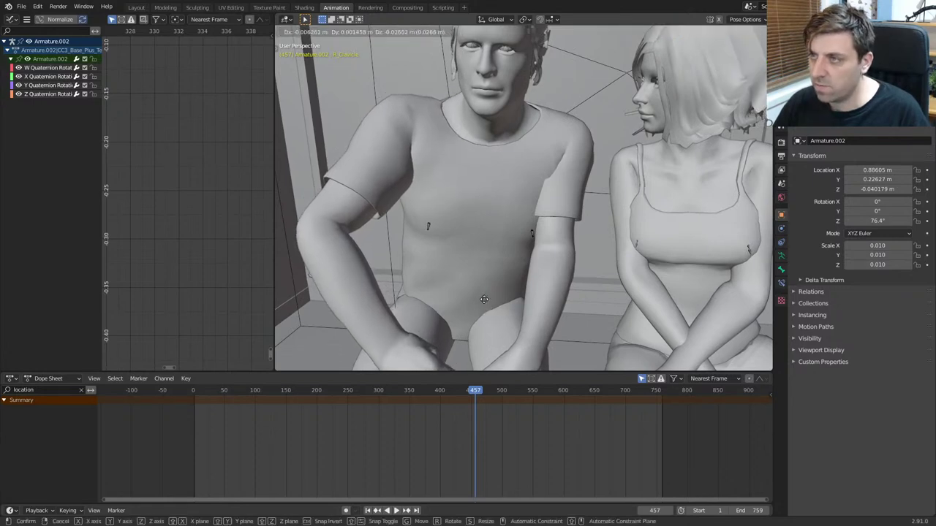
{"action": "left_click", "coordinate": [484, 299]}
{"action": "middle_click_drag", "start_coordinate": [462, 217], "coordinate": [477, 227]}
{"action": "key", "text": "z"}
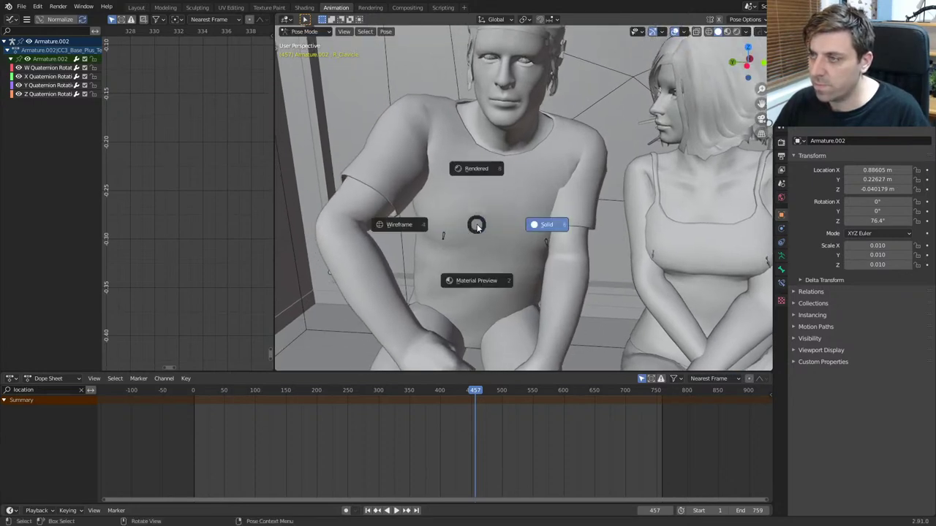
{"action": "key", "text": "4"}
Step: Rotate the R_Clavicle to lower the right shoulder, refining it after a solid-shading check
{"action": "key", "text": "r"}
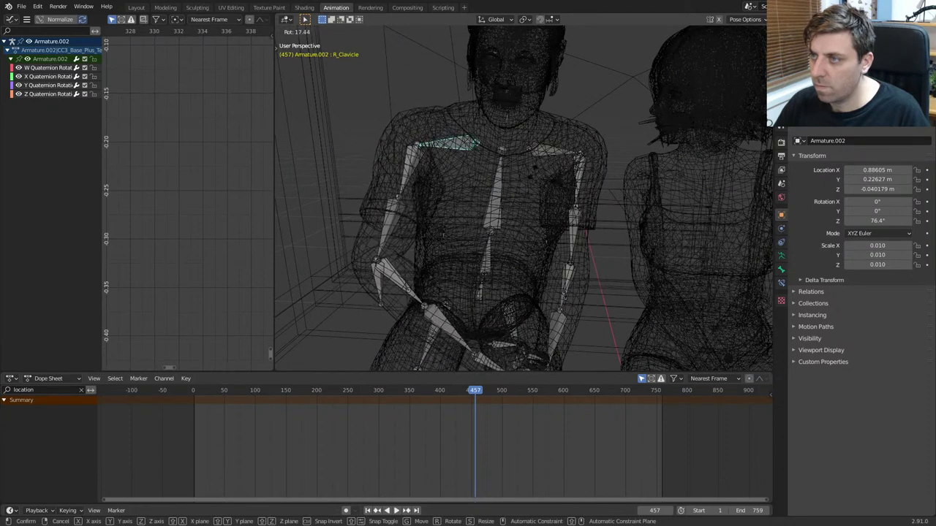
{"action": "left_click", "coordinate": [535, 170]}
{"action": "key", "text": "z"}
{"action": "left_click", "coordinate": [544, 200]}
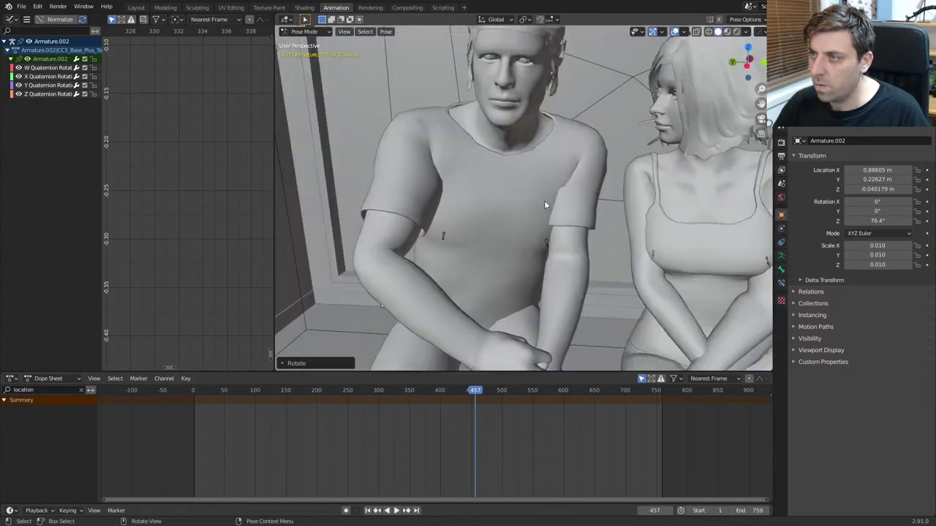
{"action": "key", "text": "ctrl+z"}
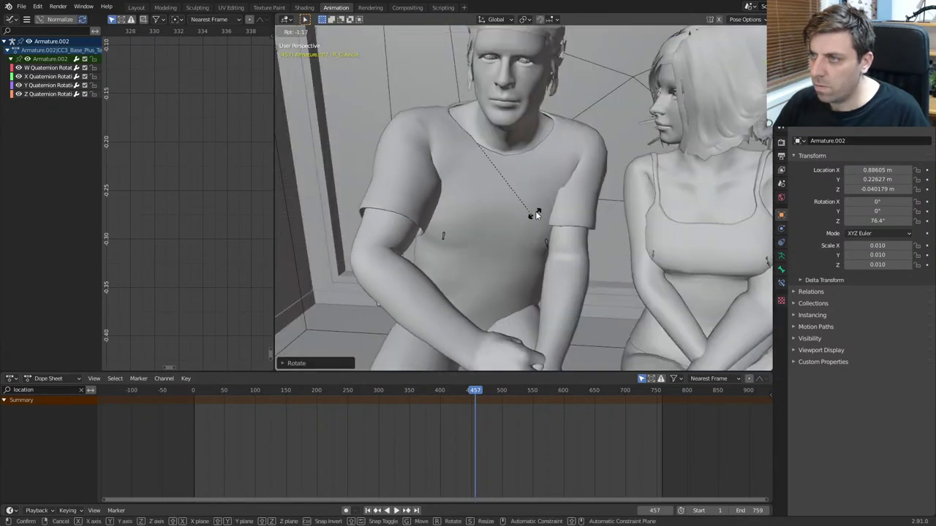
{"action": "key", "text": "r"}
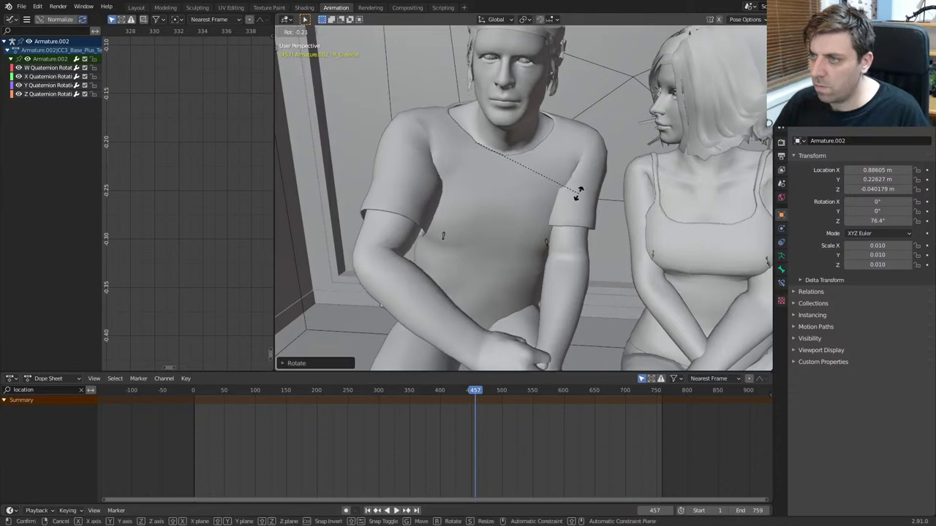
{"action": "left_click", "coordinate": [577, 194]}
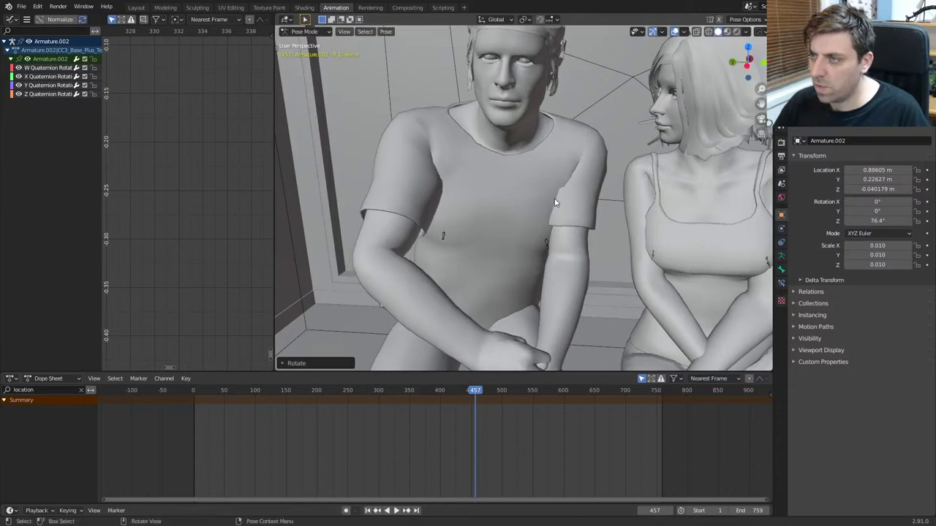
{"action": "key", "text": "z"}
{"action": "left_click", "coordinate": [370, 209]}
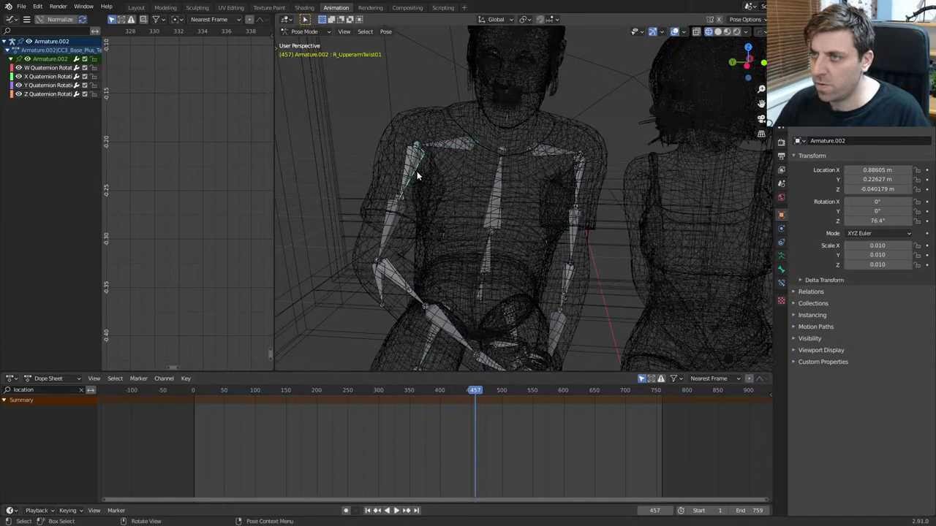
Step: Select the man's R_Upperarm bone and rotate it in solid shading
{"action": "left_click", "coordinate": [417, 171]}
{"action": "left_click", "coordinate": [439, 173]}
{"action": "key", "text": "z"}
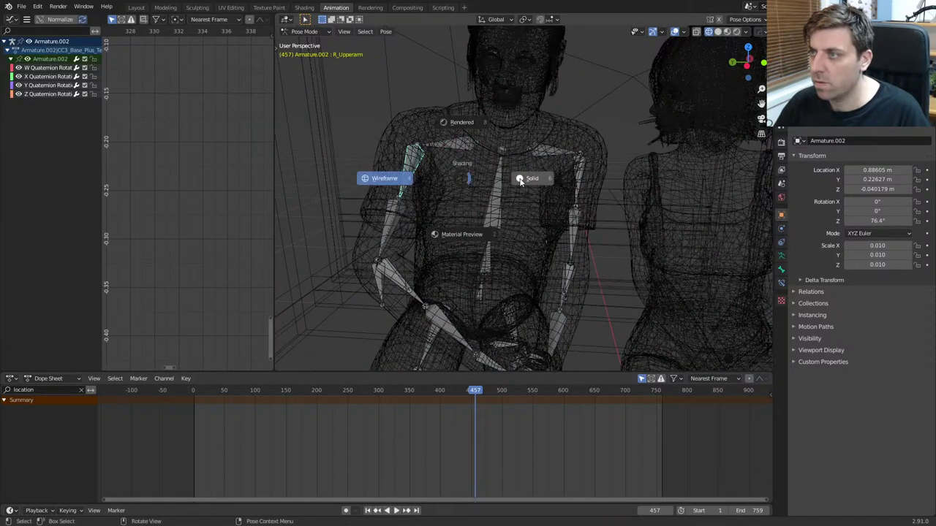
{"action": "left_click", "coordinate": [533, 180]}
{"action": "key", "text": "t"}
{"action": "key", "text": "t"}
{"action": "key", "text": "r"}
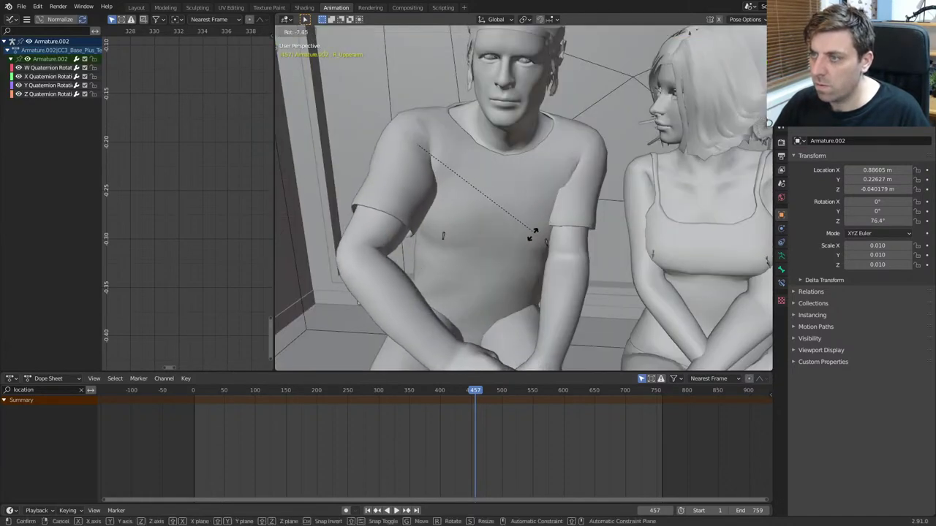
{"action": "left_click", "coordinate": [514, 247]}
Step: Rotate the right upper arm again, inspect it from several angles, and return to wireframe
{"action": "middle_click_drag", "start_coordinate": [514, 247], "coordinate": [676, 248]}
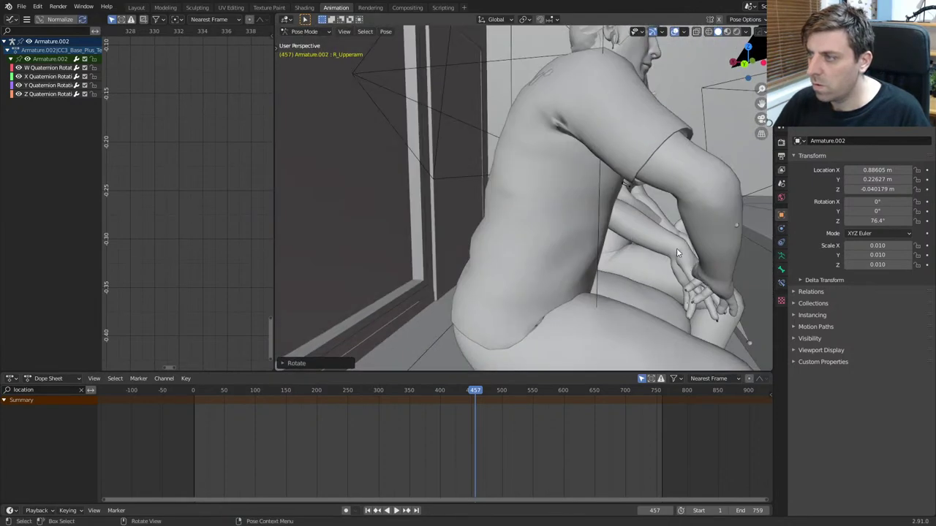
{"action": "key", "text": "r"}
{"action": "left_click", "coordinate": [644, 285]}
{"action": "middle_click_drag", "start_coordinate": [643, 285], "coordinate": [506, 274]}
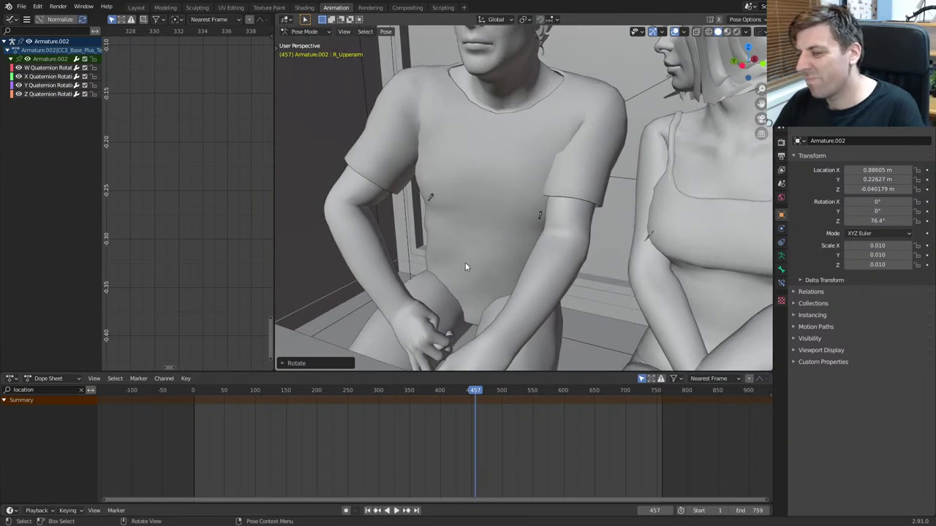
{"action": "mouse_move", "coordinate": [474, 224]}
{"action": "middle_mouse_down"}
{"action": "mouse_move", "coordinate": [453, 174]}
{"action": "mouse_move", "coordinate": [492, 186]}
{"action": "mouse_move", "coordinate": [514, 240]}
{"action": "mouse_move", "coordinate": [568, 264]}
{"action": "mouse_move", "coordinate": [572, 279]}
{"action": "mouse_move", "coordinate": [541, 227]}
{"action": "middle_mouse_up"}
{"action": "key", "text": "shift+z"}
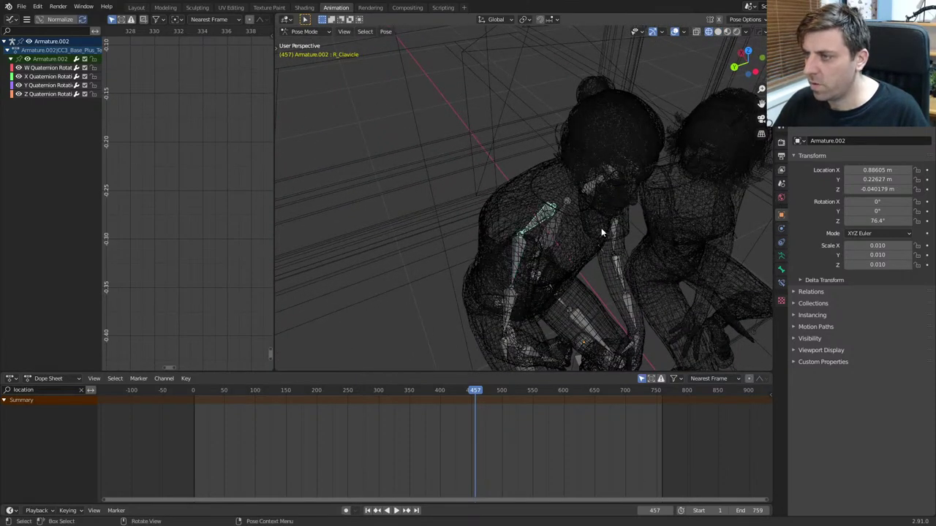
Step: Select the man's right clavicle bone and insert a rotation keyframe for it
{"action": "left_click", "coordinate": [601, 227]}
{"action": "key", "text": "z"}
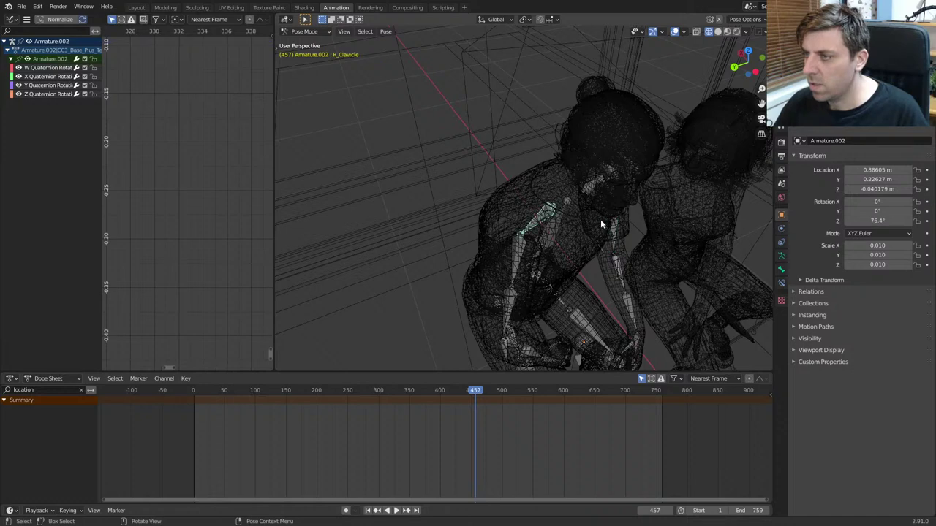
{"action": "middle_click_drag", "start_coordinate": [555, 230], "coordinate": [524, 220]}
{"action": "left_click", "coordinate": [513, 205]}
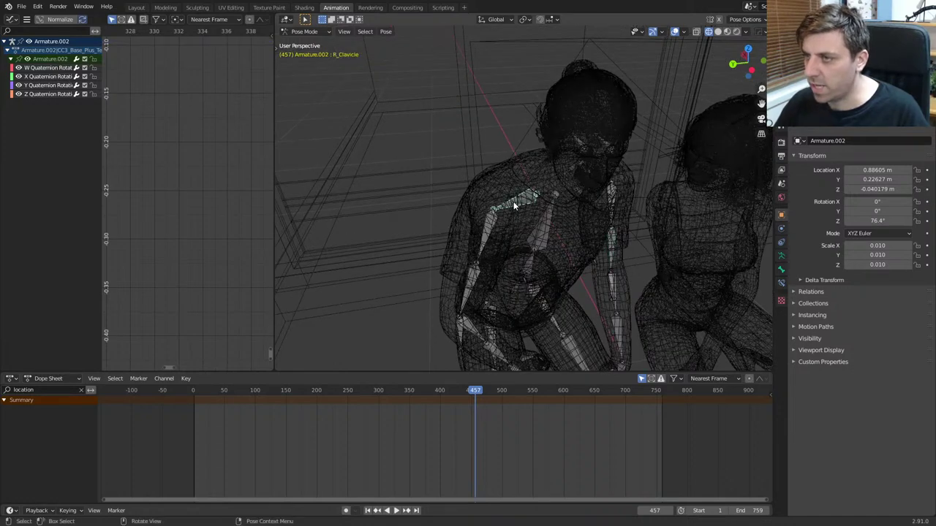
{"action": "key", "text": "i"}
{"action": "left_click", "coordinate": [513, 201]}
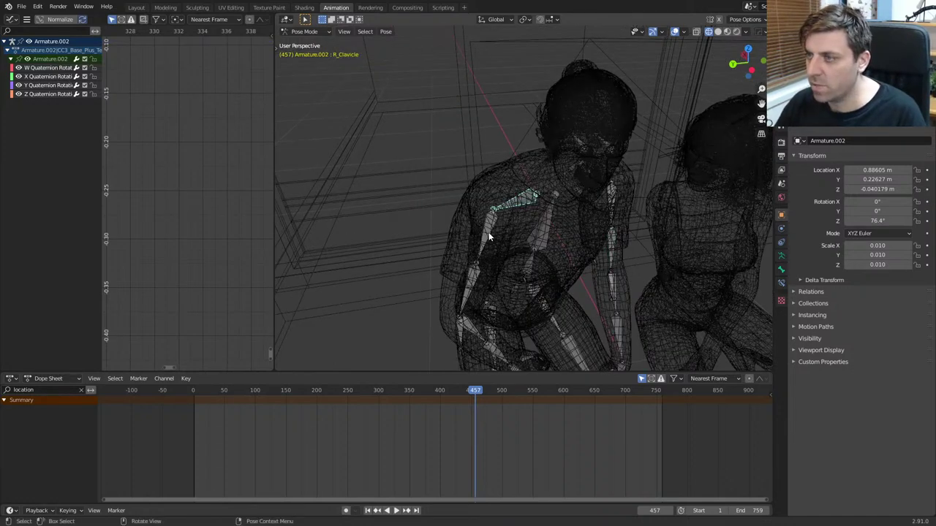
{"action": "key", "text": "i"}
{"action": "left_click", "coordinate": [488, 231]}
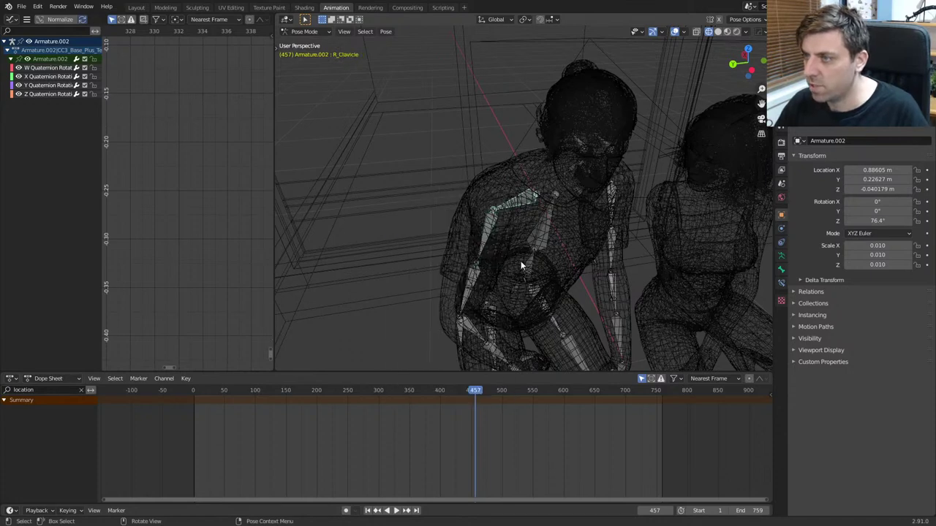
Step: From the top view in wireframe shading, rotate the selected clavicle bone
{"action": "key", "text": "KP_1"}
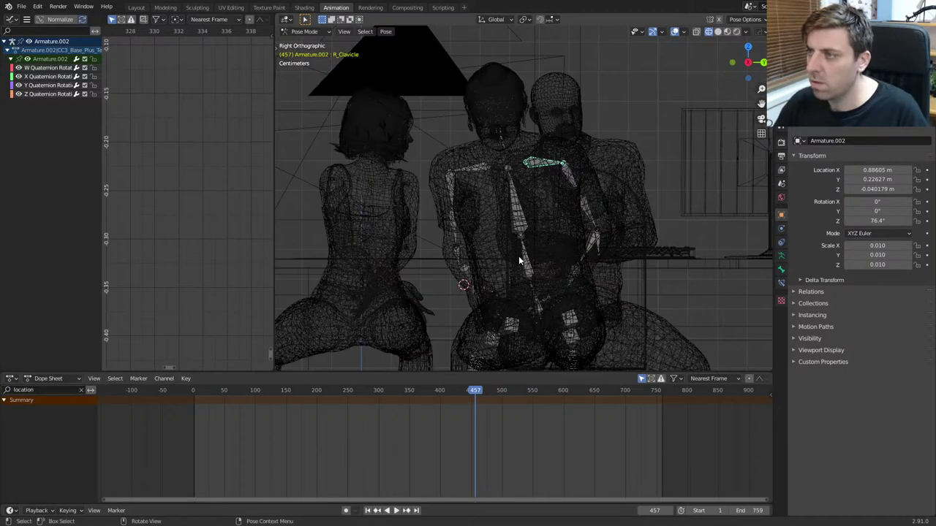
{"action": "key", "text": "KP_7"}
{"action": "key", "text": "z"}
{"action": "key", "text": "z"}
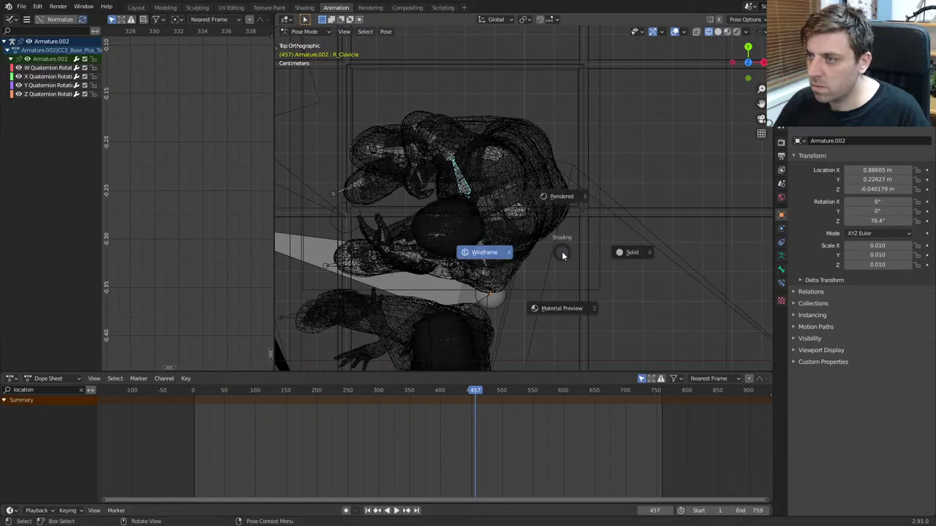
{"action": "left_click", "coordinate": [585, 255]}
{"action": "key", "text": "z"}
{"action": "left_click", "coordinate": [438, 247]}
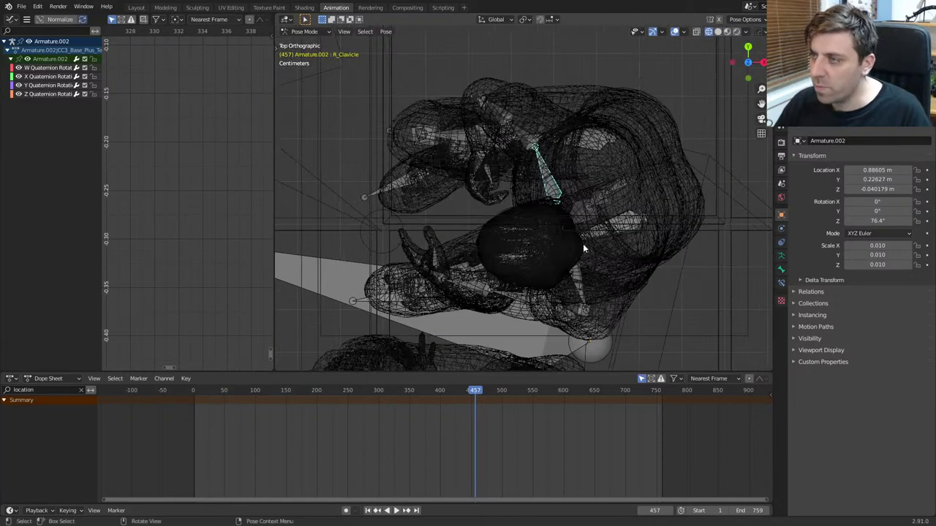
{"action": "key", "text": "r"}
{"action": "left_click", "coordinate": [530, 236]}
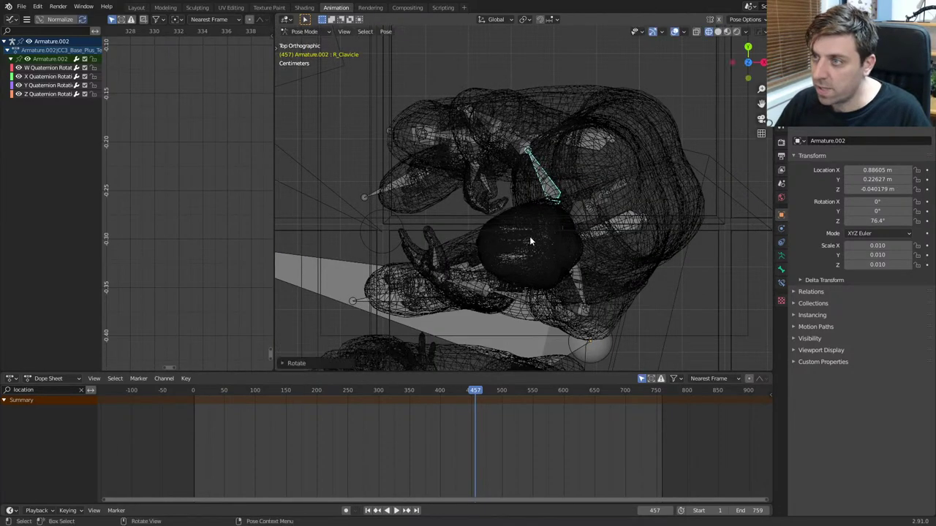
Step: In solid shading, rotate the clavicle bone about the global Z axis
{"action": "middle_click_drag", "start_coordinate": [529, 236], "coordinate": [530, 176]}
{"action": "key", "text": "z"}
{"action": "left_click", "coordinate": [591, 180]}
{"action": "middle_click_drag", "start_coordinate": [591, 180], "coordinate": [559, 204]}
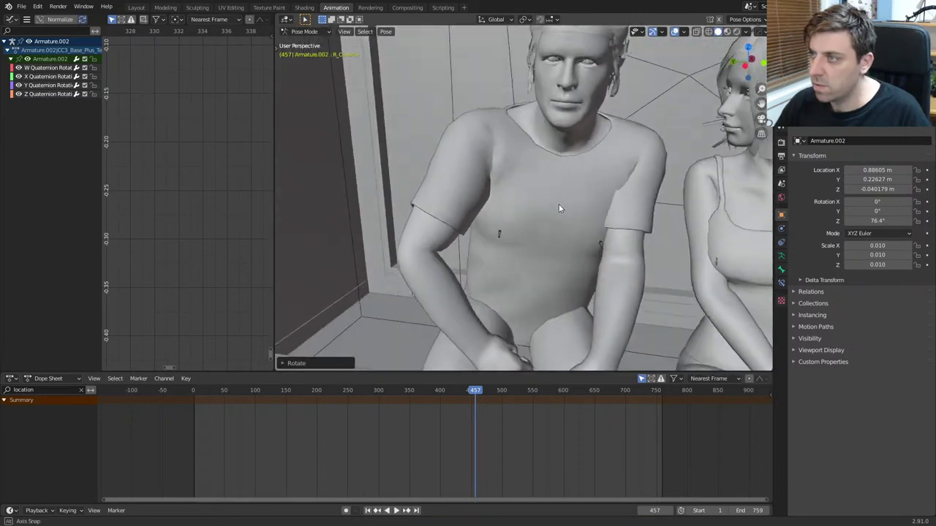
{"action": "key", "text": "r"}
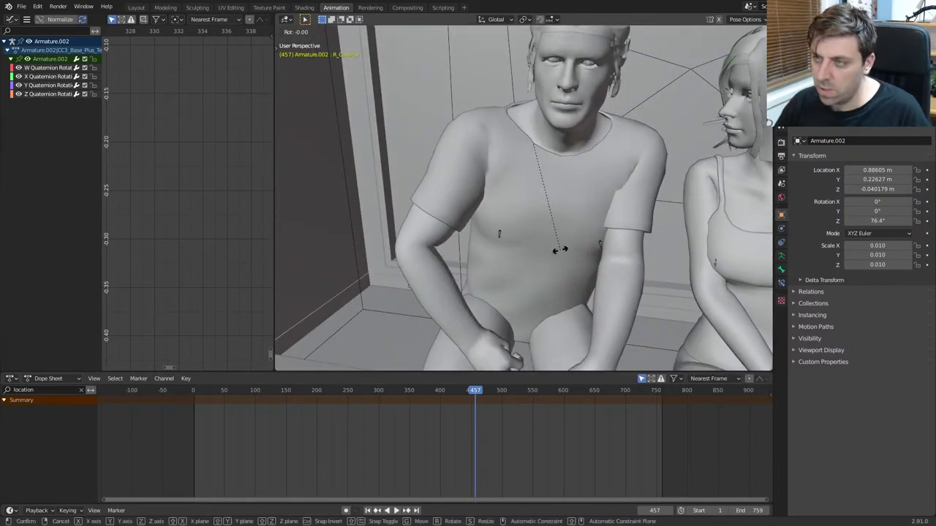
{"action": "key", "text": "z"}
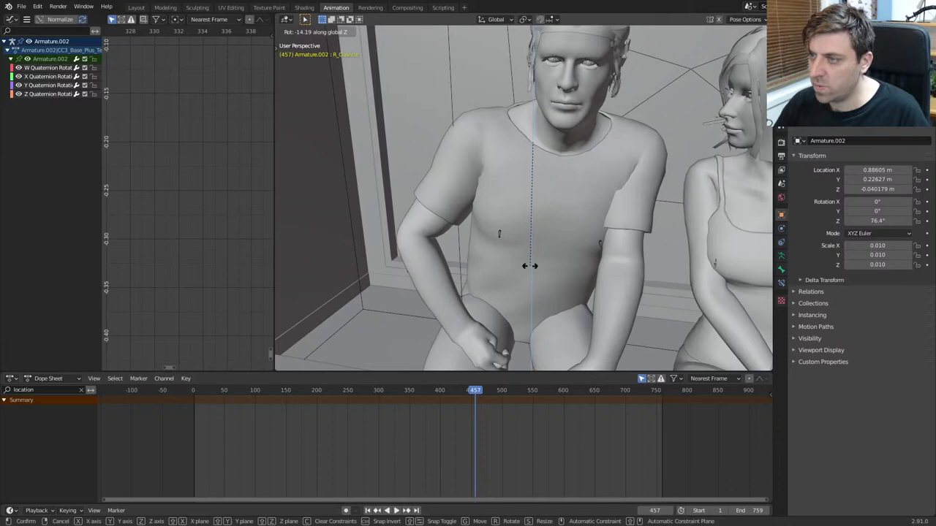
{"action": "left_click", "coordinate": [492, 291]}
{"action": "mouse_move", "coordinate": [492, 291]}
{"action": "middle_mouse_down"}
{"action": "mouse_move", "coordinate": [510, 292]}
{"action": "mouse_move", "coordinate": [487, 281]}
{"action": "mouse_move", "coordinate": [535, 290]}
{"action": "mouse_move", "coordinate": [432, 301]}
{"action": "mouse_move", "coordinate": [439, 311]}
{"action": "mouse_move", "coordinate": [427, 337]}
{"action": "mouse_move", "coordinate": [348, 301]}
{"action": "mouse_move", "coordinate": [345, 317]}
{"action": "middle_mouse_up"}
Step: Rotate the selected bones once more and leave the viewport in wireframe
{"action": "key", "text": "z"}
{"action": "left_click", "coordinate": [480, 221]}
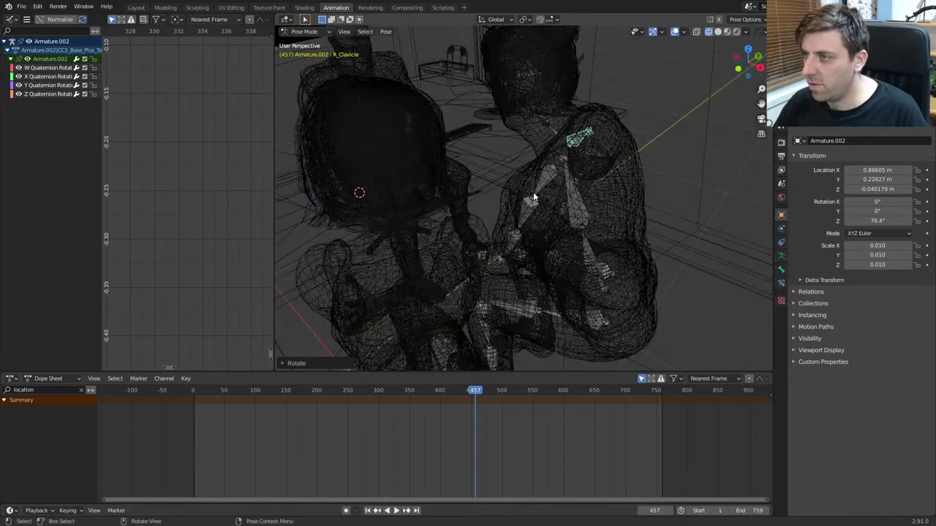
{"action": "mouse_move", "coordinate": [547, 175]}
{"action": "middle_mouse_down"}
{"action": "mouse_move", "coordinate": [565, 183]}
{"action": "mouse_move", "coordinate": [558, 186]}
{"action": "middle_mouse_up"}
{"action": "key", "text": "z"}
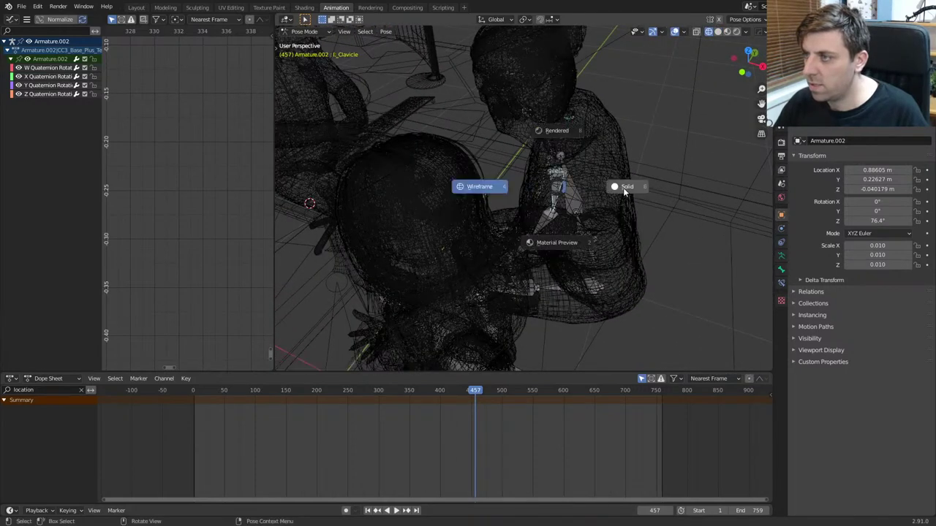
{"action": "left_click", "coordinate": [615, 184]}
{"action": "mouse_move", "coordinate": [614, 185]}
{"action": "middle_mouse_down"}
{"action": "mouse_move", "coordinate": [572, 219]}
{"action": "mouse_move", "coordinate": [565, 255]}
{"action": "mouse_move", "coordinate": [406, 211]}
{"action": "middle_mouse_up"}
{"action": "key", "text": "r"}
{"action": "left_click", "coordinate": [568, 257]}
{"action": "key", "text": "z"}
{"action": "left_click", "coordinate": [511, 188]}
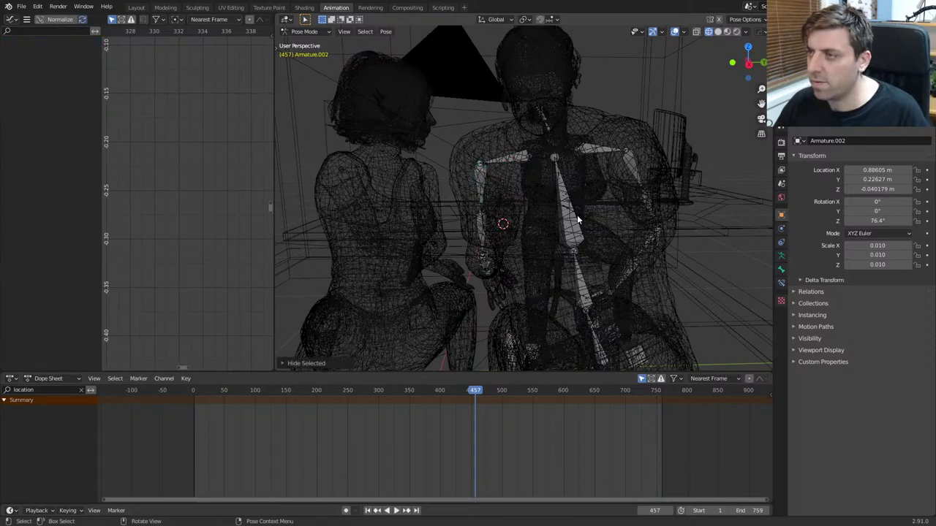
Step: Rotate the man's L_Upperarm bone and check the pose in solid shading
{"action": "left_click", "coordinate": [481, 193]}
{"action": "key", "text": "r"}
{"action": "left_click", "coordinate": [475, 292]}
{"action": "mouse_move", "coordinate": [475, 293]}
{"action": "middle_mouse_down"}
{"action": "mouse_move", "coordinate": [560, 268]}
{"action": "mouse_move", "coordinate": [593, 309]}
{"action": "mouse_move", "coordinate": [589, 320]}
{"action": "mouse_move", "coordinate": [675, 335]}
{"action": "mouse_move", "coordinate": [658, 330]}
{"action": "mouse_move", "coordinate": [644, 340]}
{"action": "mouse_move", "coordinate": [580, 270]}
{"action": "mouse_move", "coordinate": [522, 309]}
{"action": "mouse_move", "coordinate": [532, 265]}
{"action": "middle_mouse_up"}
{"action": "key", "text": "z"}
{"action": "left_click", "coordinate": [665, 326]}
{"action": "scroll", "coordinate": [637, 345], "scroll_direction": "down", "scroll_amount": 8}
{"action": "scroll", "coordinate": [529, 211], "scroll_direction": "up", "scroll_amount": 3}
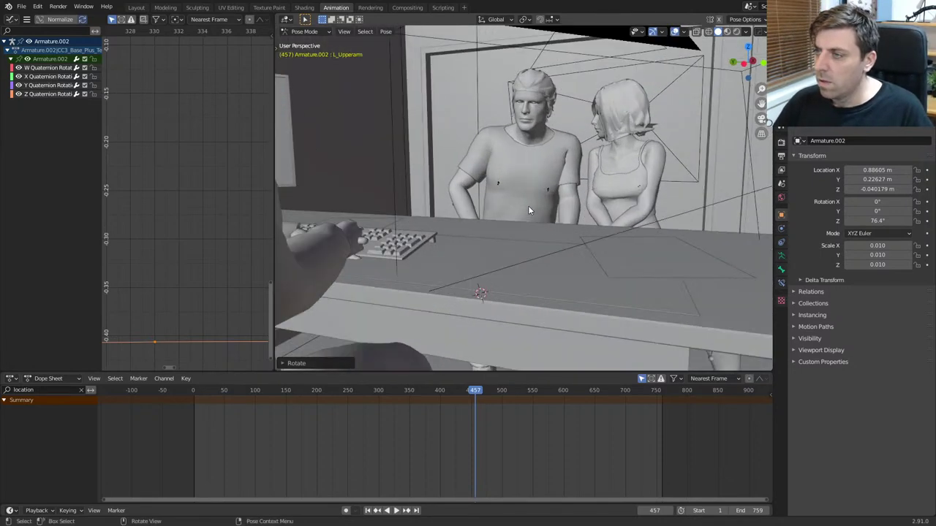
Step: In wireframe, keyframe L_Upperarm with L_Clavicle, then select R_Clavicle and fit its curves
{"action": "key", "text": "z"}
{"action": "left_click", "coordinate": [574, 164]}
{"action": "left_click", "coordinate": [553, 152], "text": "shift"}
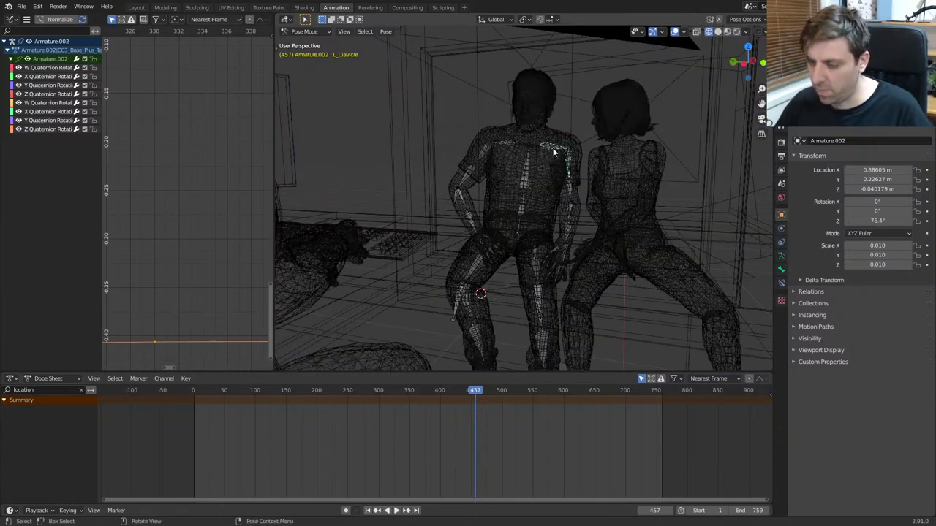
{"action": "key", "text": "i"}
{"action": "left_click", "coordinate": [553, 149]}
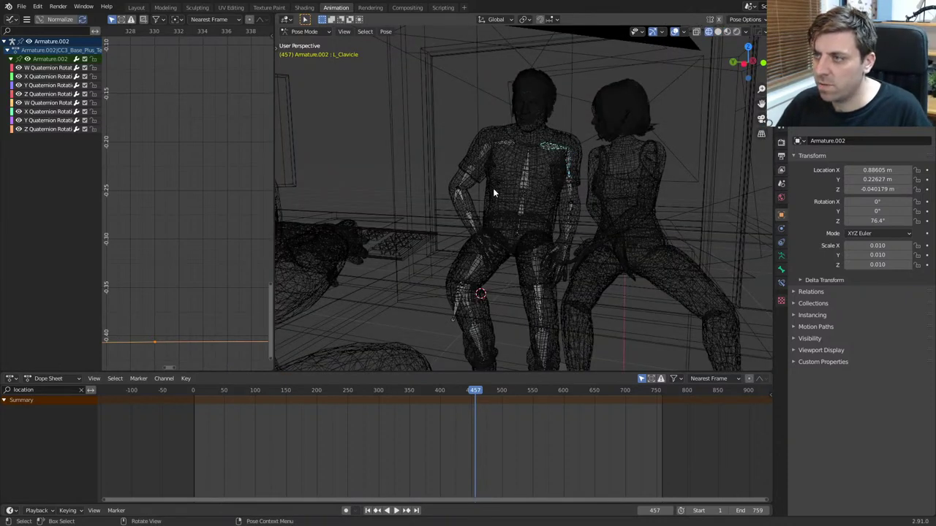
{"action": "left_click", "coordinate": [506, 144]}
{"action": "key", "text": "Home"}
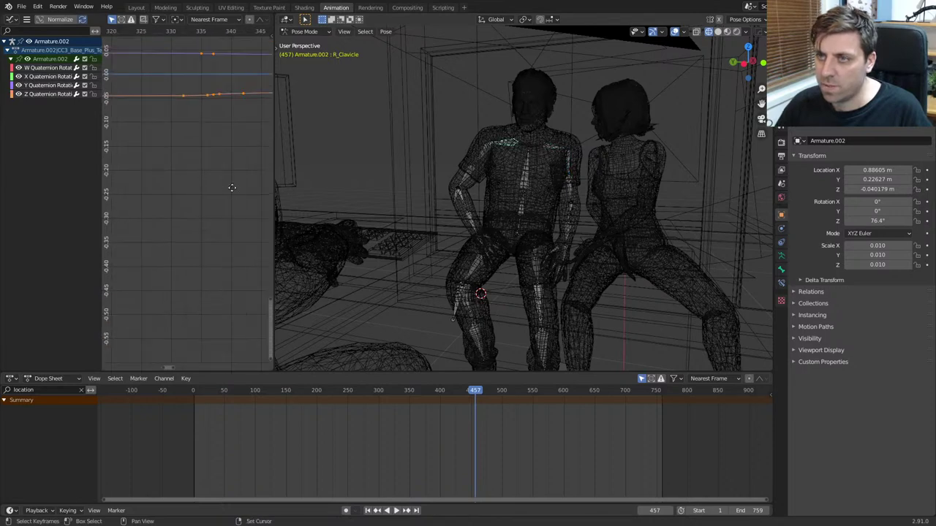
Step: Select the clavicle and upper arm bones and isolate the W Quaternion curve near frame 457
{"action": "left_click", "coordinate": [554, 151], "text": "shift"}
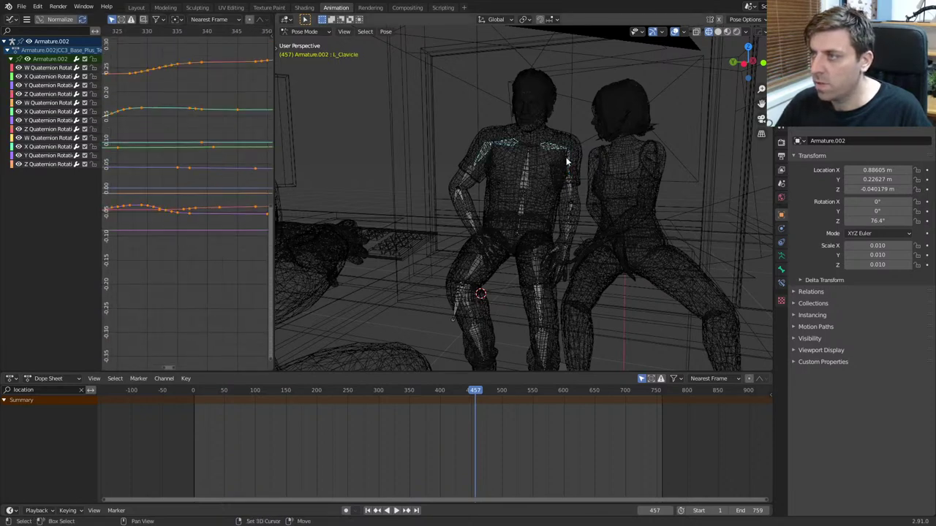
{"action": "key", "text": "shift+bracketright"}
{"action": "key", "text": "Home"}
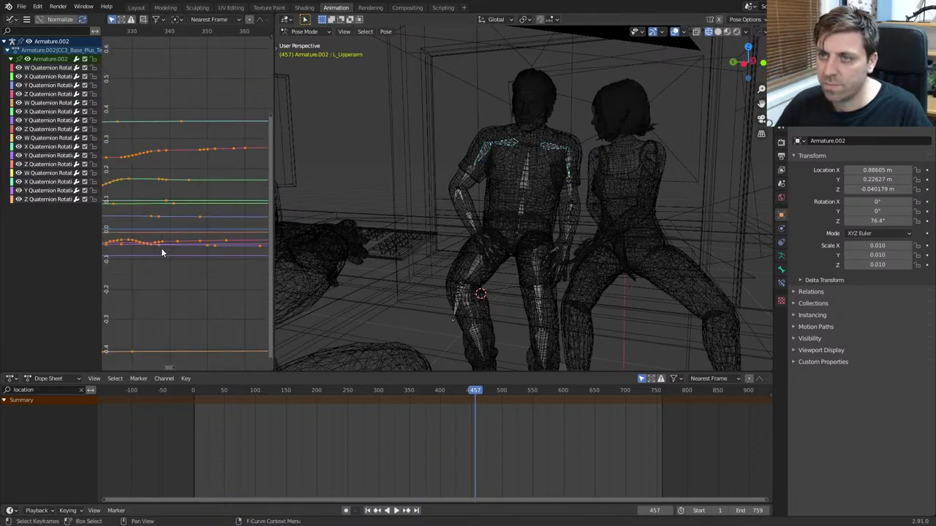
{"action": "middle_click_drag", "start_coordinate": [189, 232], "coordinate": [215, 184]}
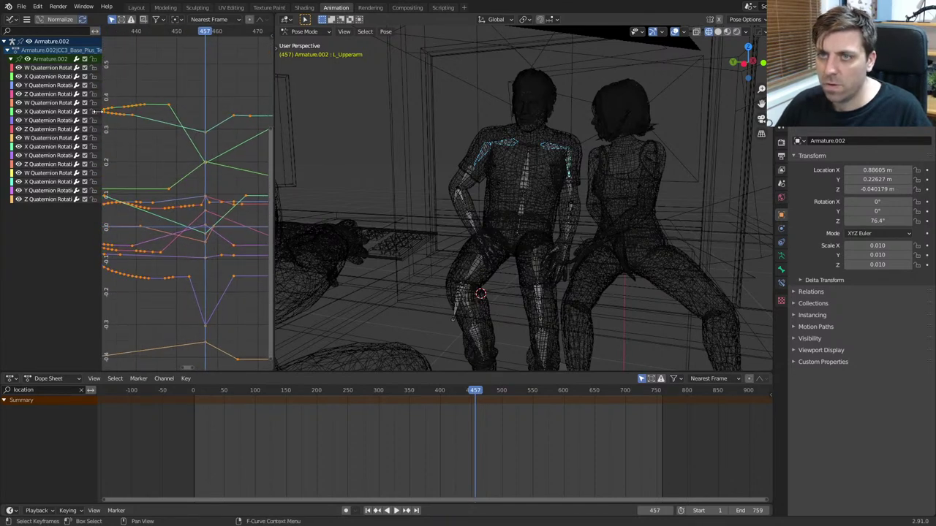
{"action": "left_click_drag", "start_coordinate": [25, 70], "coordinate": [27, 104]}
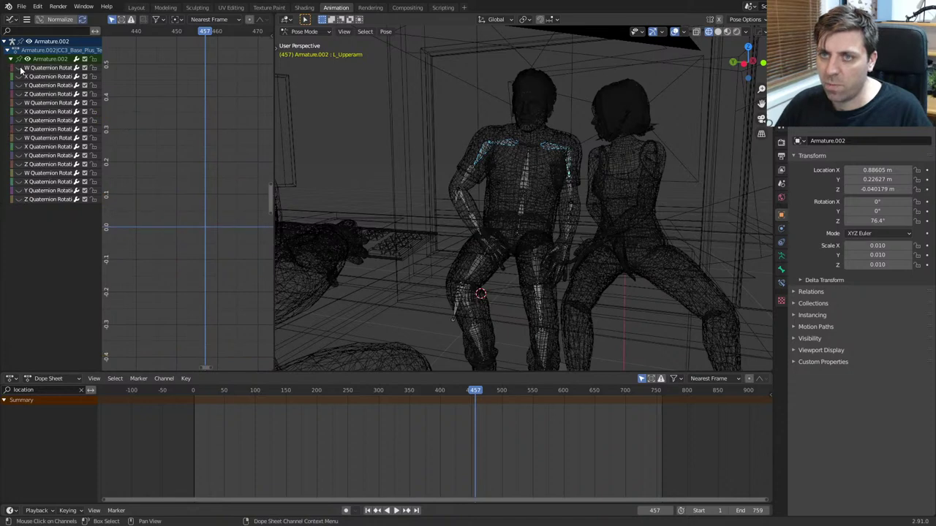
{"action": "left_click", "coordinate": [18, 67]}
{"action": "middle_click_drag", "start_coordinate": [139, 230], "coordinate": [193, 191]}
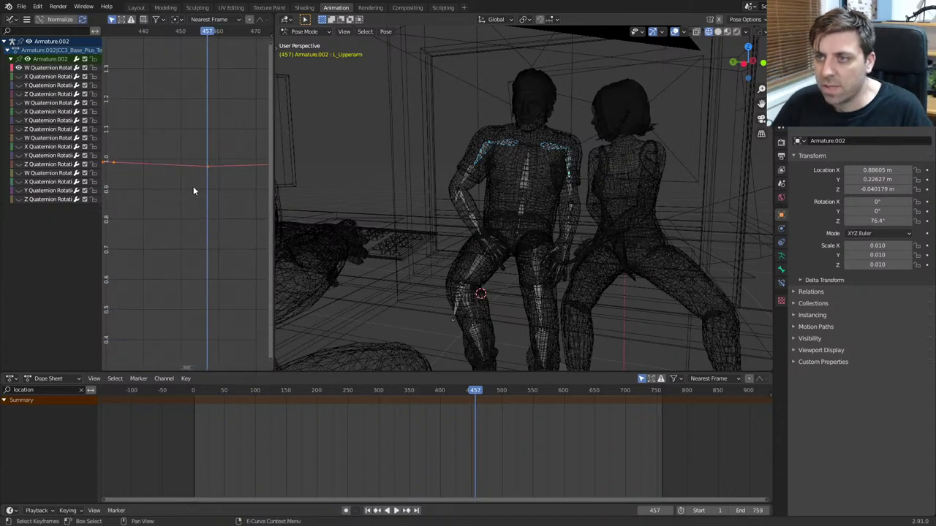
Step: Flatten the frame-457 spikes on the W and X Quaternion rotation curves
{"action": "key", "text": "g"}
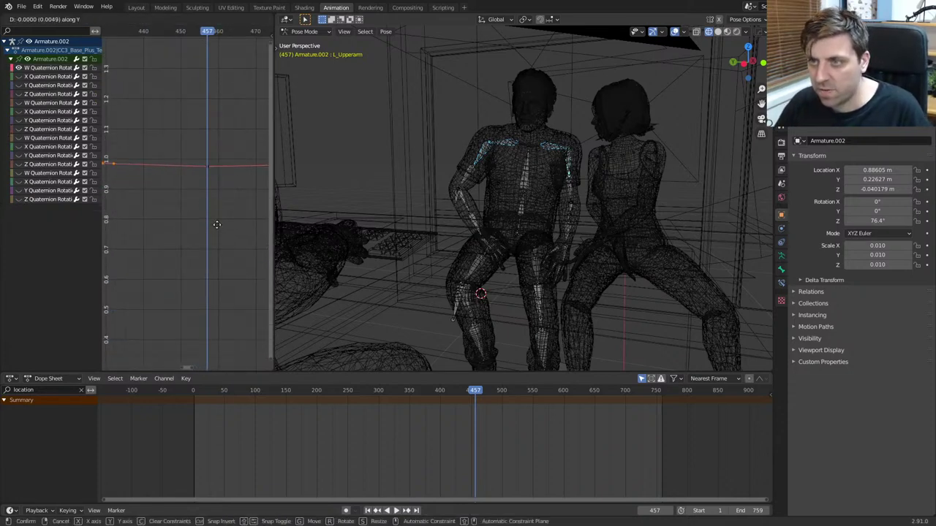
{"action": "left_click", "coordinate": [218, 241]}
{"action": "left_click", "coordinate": [19, 76]}
{"action": "scroll", "coordinate": [229, 146], "scroll_direction": "down", "scroll_amount": 3}
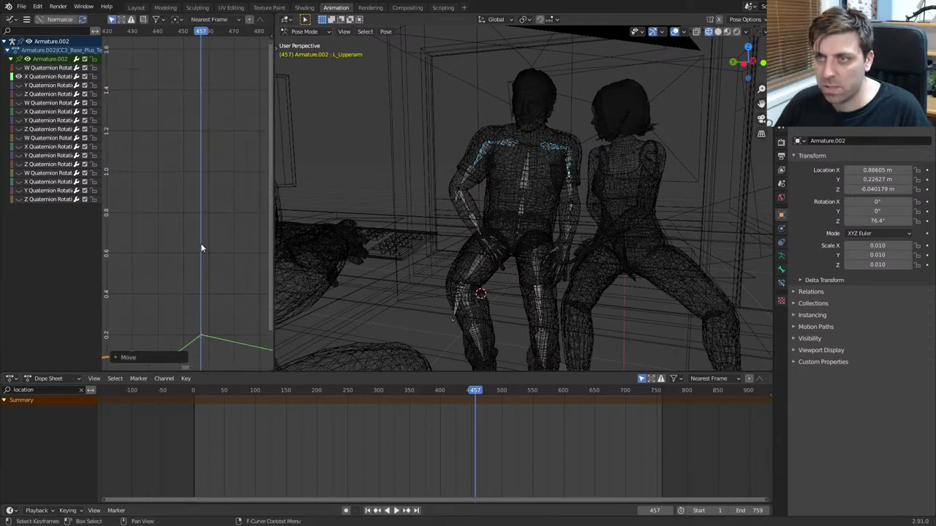
{"action": "scroll", "coordinate": [228, 146], "scroll_direction": "up", "scroll_amount": 2}
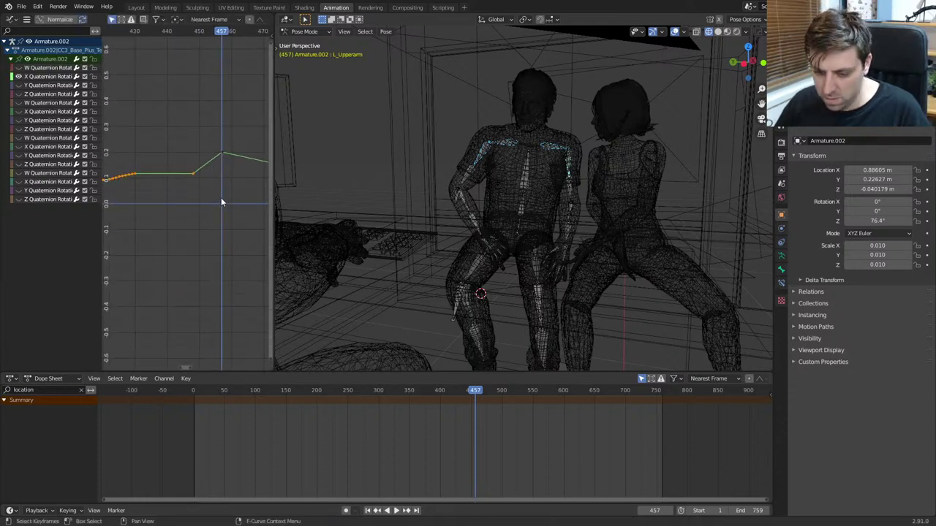
{"action": "key", "text": "g"}
{"action": "left_click", "coordinate": [222, 176]}
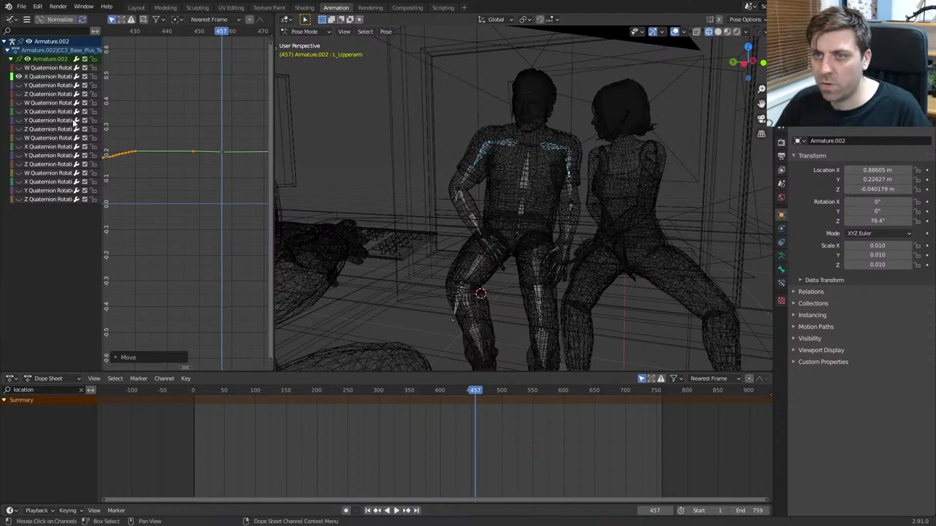
Step: Raise the spike keys to flatten the Y and Z Quaternion rotation curves
{"action": "left_click", "coordinate": [19, 85]}
{"action": "key", "text": "Home"}
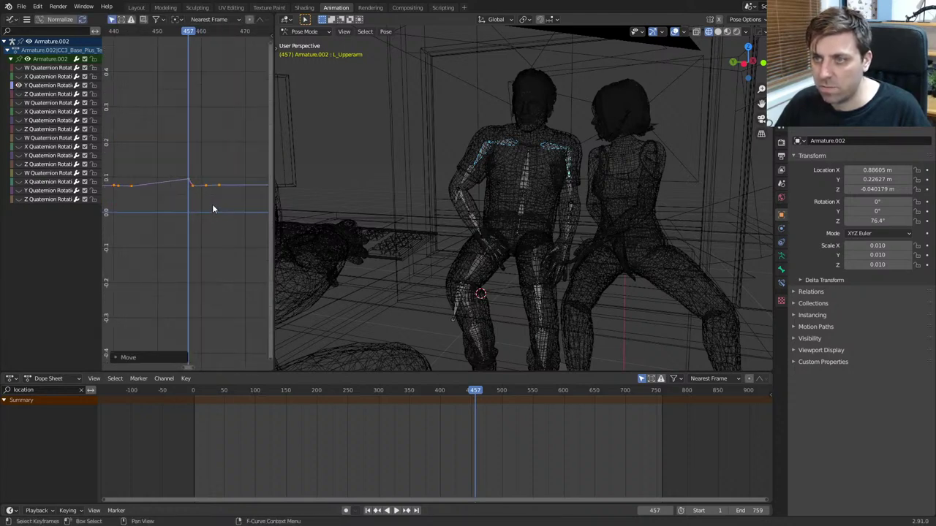
{"action": "key", "text": "g"}
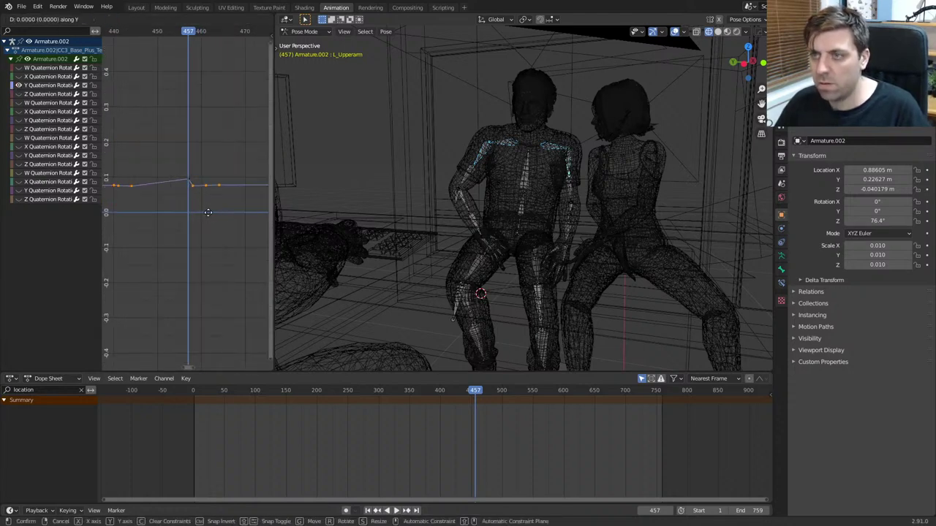
{"action": "left_click", "coordinate": [217, 139]}
{"action": "left_click", "coordinate": [18, 93]}
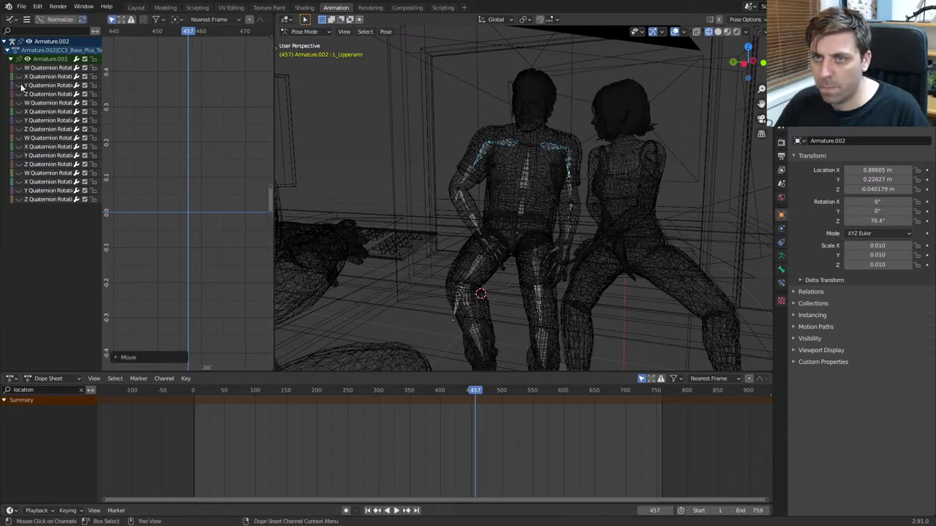
{"action": "key", "text": "Home"}
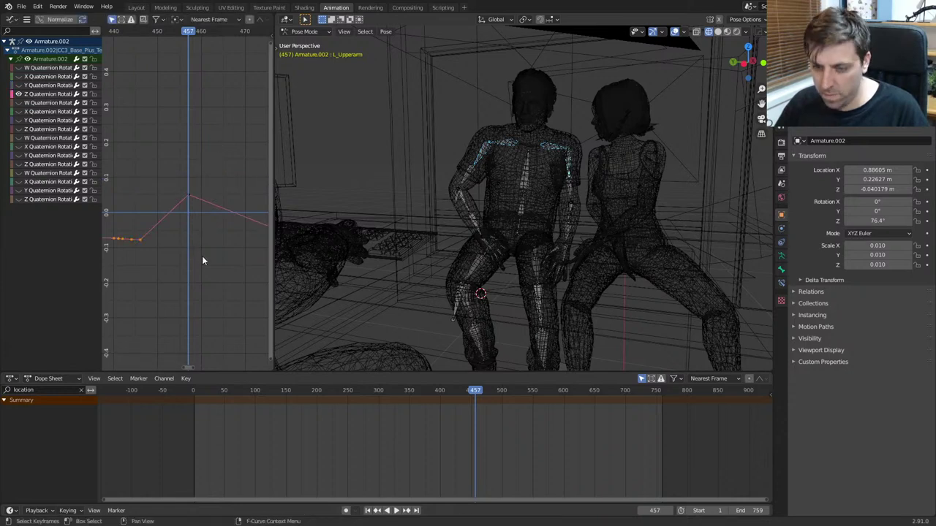
{"action": "key", "text": "g"}
{"action": "left_click", "coordinate": [204, 216]}
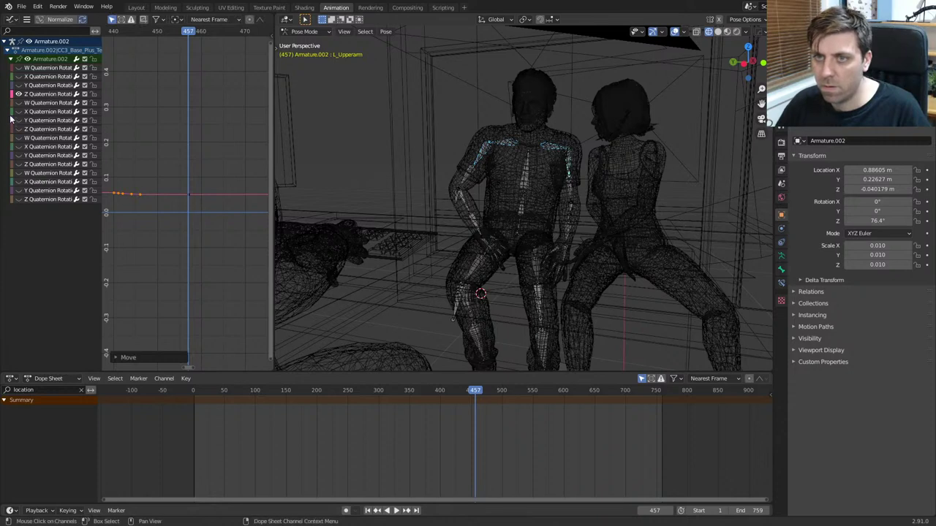
Step: Flatten the spike on the next W Quaternion curve, moving keys on values only
{"action": "left_click", "coordinate": [18, 102]}
{"action": "key", "text": "Home"}
{"action": "scroll", "coordinate": [199, 212], "scroll_direction": "down", "scroll_amount": 5}
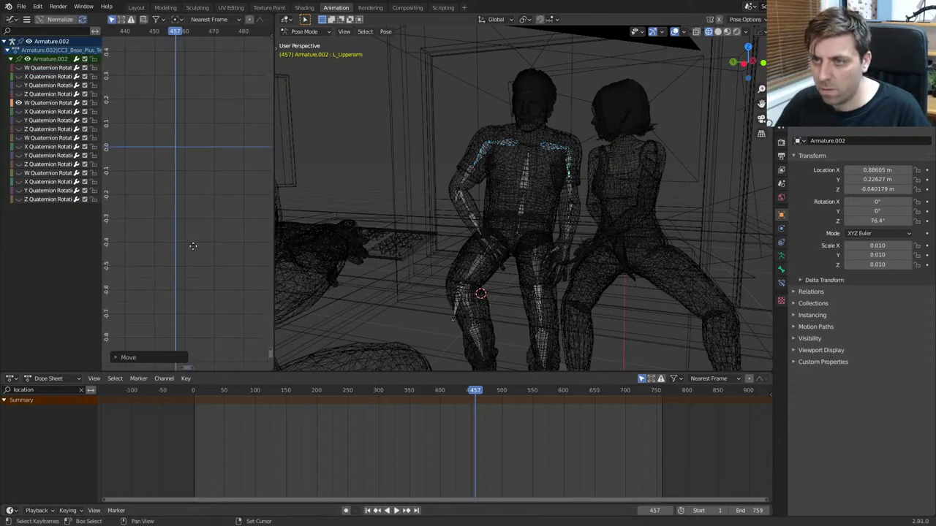
{"action": "scroll", "coordinate": [199, 227], "scroll_direction": "up", "scroll_amount": 5}
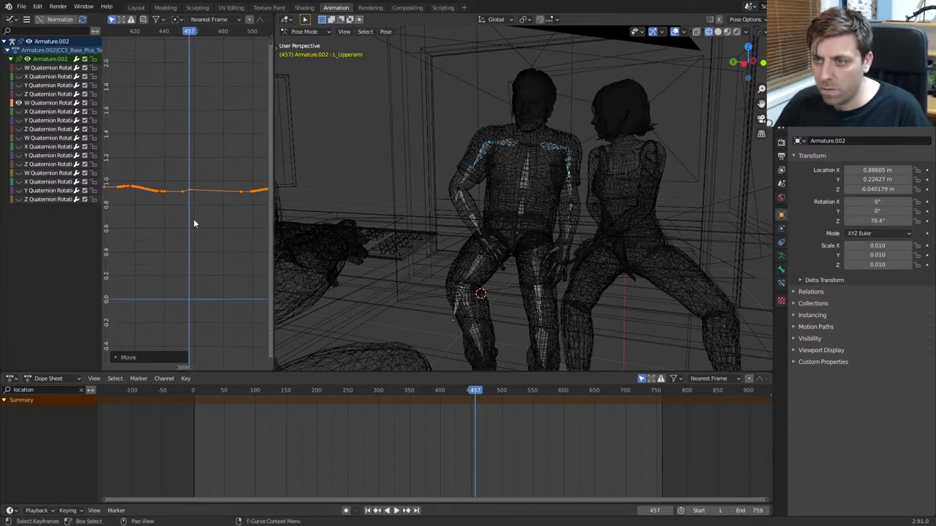
{"action": "key", "text": "g"}
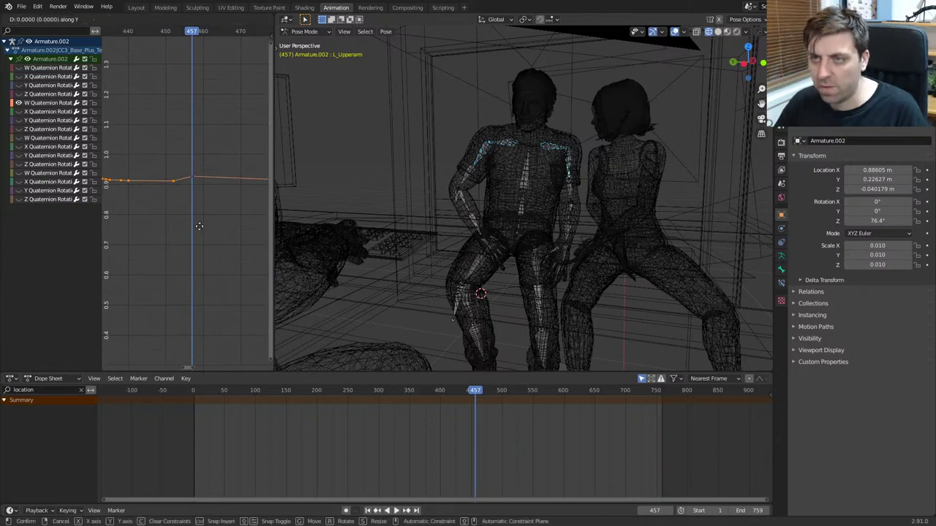
{"action": "left_click", "coordinate": [204, 188]}
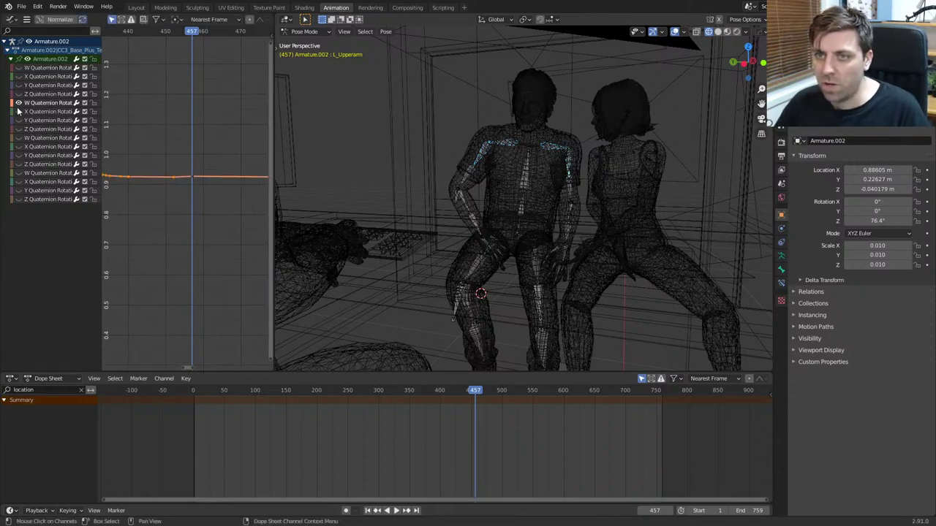
{"action": "middle_click_drag", "start_coordinate": [192, 365], "coordinate": [182, 274]}
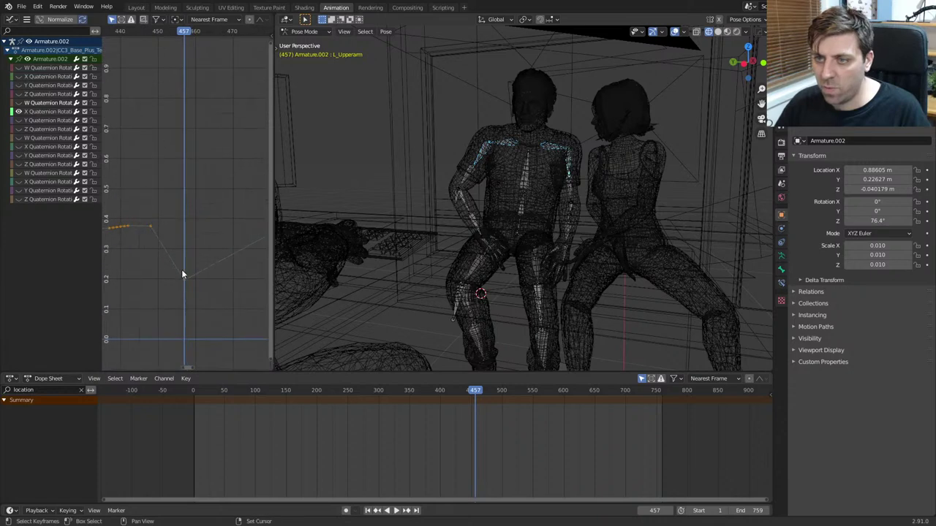
{"action": "key", "text": "g"}
{"action": "key", "text": "y"}
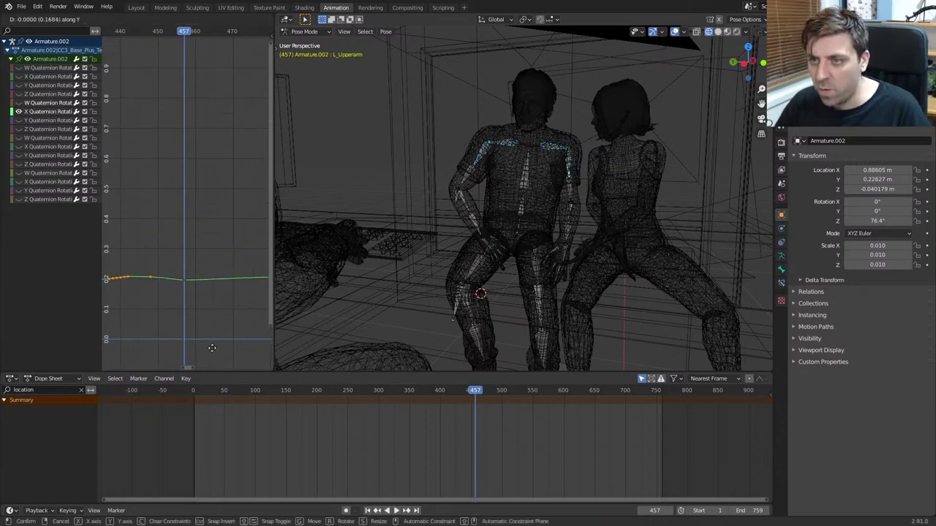
{"action": "left_click", "coordinate": [213, 354]}
Step: Level the spike key near frame 457 on the Y Quaternion curve
{"action": "left_click", "coordinate": [48, 120]}
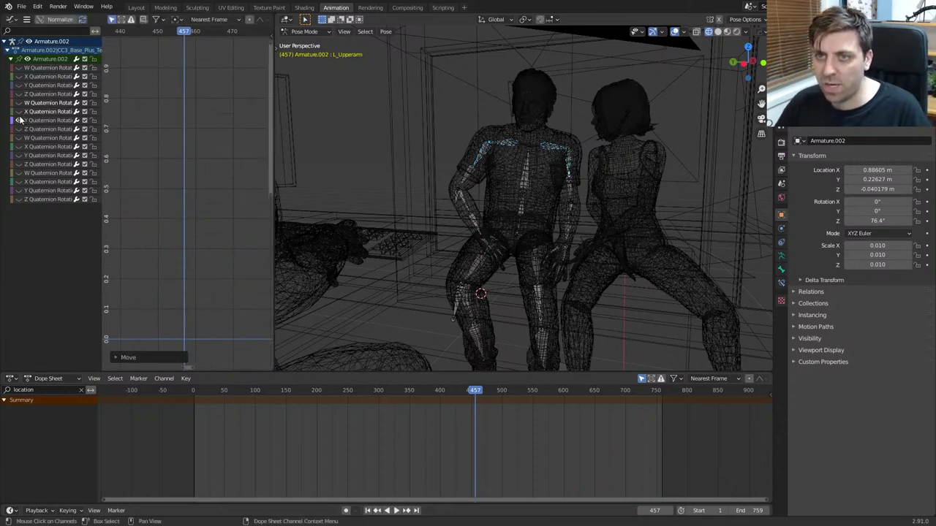
{"action": "scroll", "coordinate": [198, 263], "scroll_direction": "down", "scroll_amount": 4}
{"action": "middle_click_drag", "start_coordinate": [197, 260], "coordinate": [197, 215]}
{"action": "scroll", "coordinate": [192, 250], "scroll_direction": "up", "scroll_amount": 3}
{"action": "left_click", "coordinate": [192, 250]}
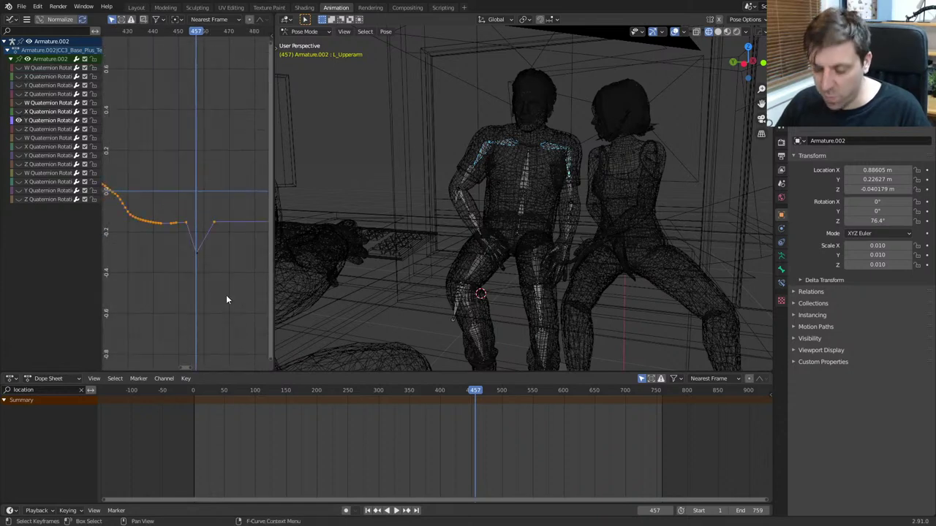
{"action": "key", "text": "g"}
{"action": "key", "text": "y"}
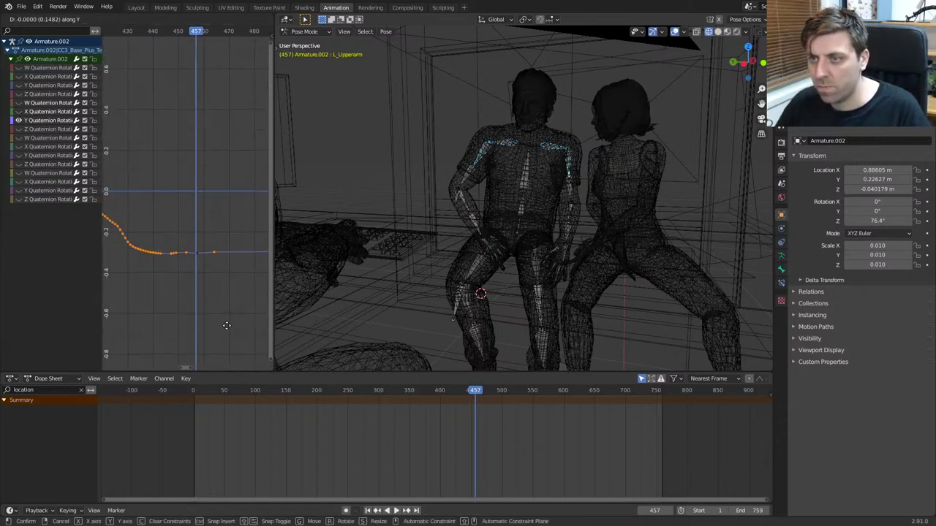
{"action": "left_click", "coordinate": [227, 326]}
Step: Flatten the keys around the frame-457 spike on the Z Quaternion curve
{"action": "left_click", "coordinate": [47, 128]}
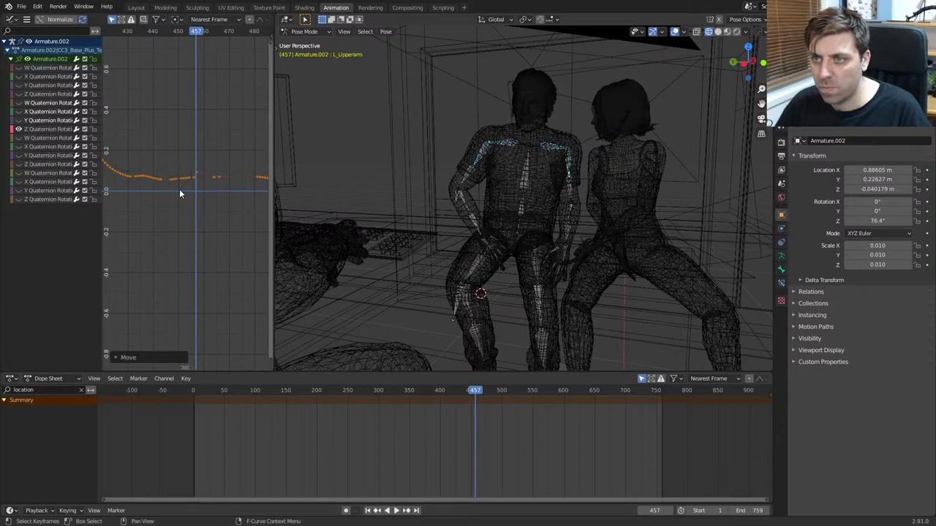
{"action": "middle_click_drag", "start_coordinate": [195, 177], "coordinate": [198, 187]}
{"action": "left_click", "coordinate": [198, 199]}
{"action": "scroll", "coordinate": [202, 212], "scroll_direction": "up", "scroll_amount": 1}
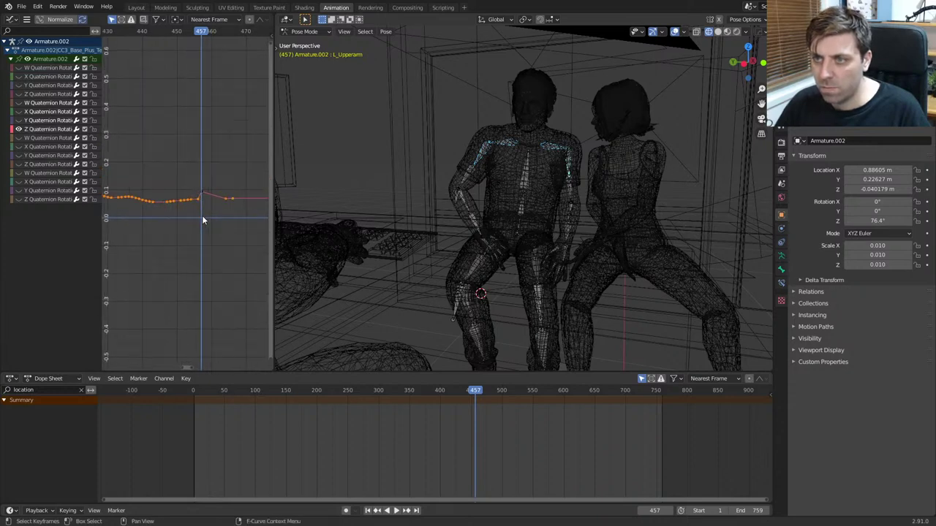
{"action": "key", "text": "g"}
{"action": "key", "text": "y"}
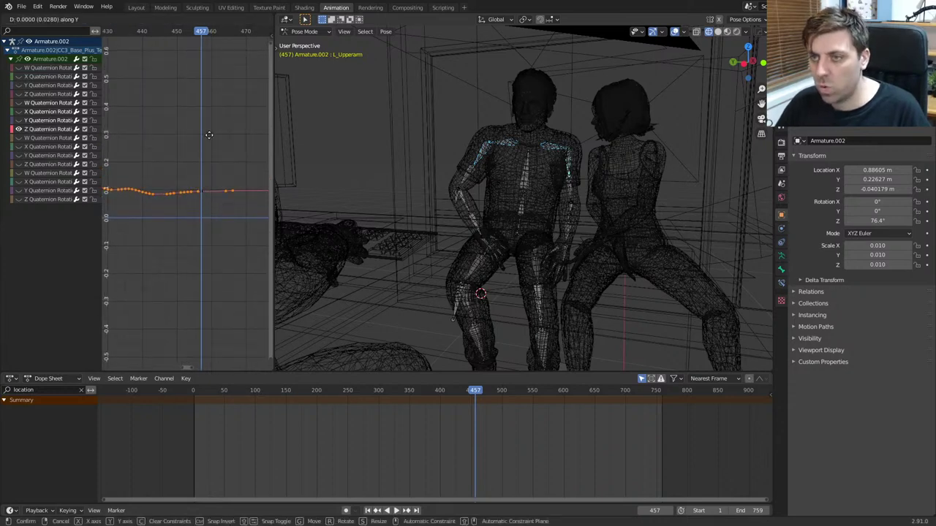
{"action": "left_click", "coordinate": [208, 135]}
{"action": "left_click", "coordinate": [22, 137]}
Step: Flatten the X Quaternion dip near frame 457 by moving its keys in value only
{"action": "scroll", "coordinate": [196, 288], "scroll_direction": "down", "scroll_amount": 5}
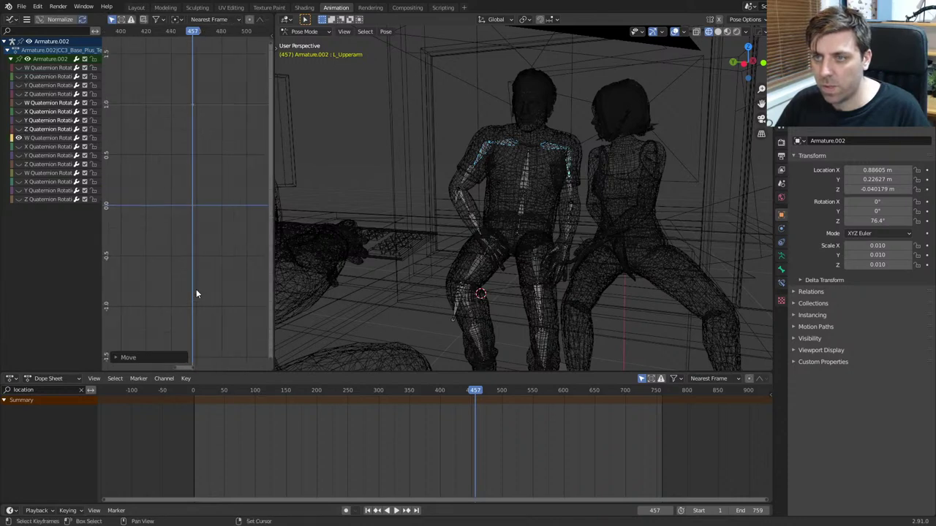
{"action": "scroll", "coordinate": [192, 176], "scroll_direction": "down", "scroll_amount": 4}
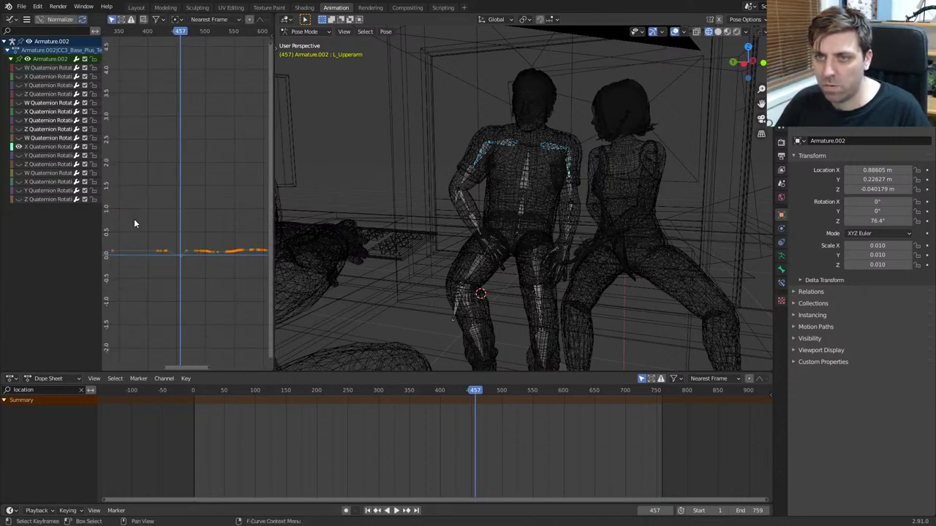
{"action": "scroll", "coordinate": [195, 171], "scroll_direction": "up", "scroll_amount": 3}
{"action": "left_click", "coordinate": [205, 181]}
{"action": "scroll", "coordinate": [204, 220], "scroll_direction": "up", "scroll_amount": 2}
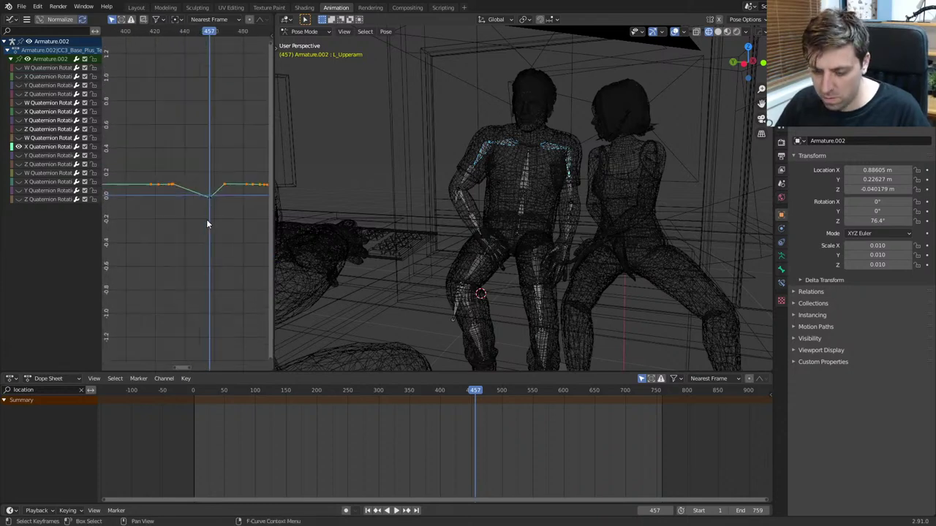
{"action": "key", "text": "g"}
{"action": "key", "text": "y"}
{"action": "left_click", "coordinate": [210, 358]}
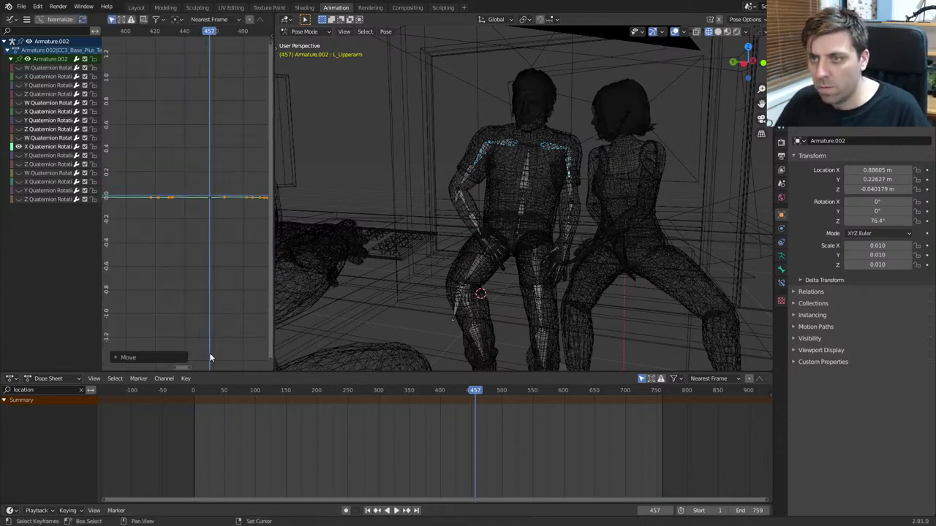
Step: Level the Y and Z Quaternion keys around frame 457
{"action": "key", "text": "KP_Decimal"}
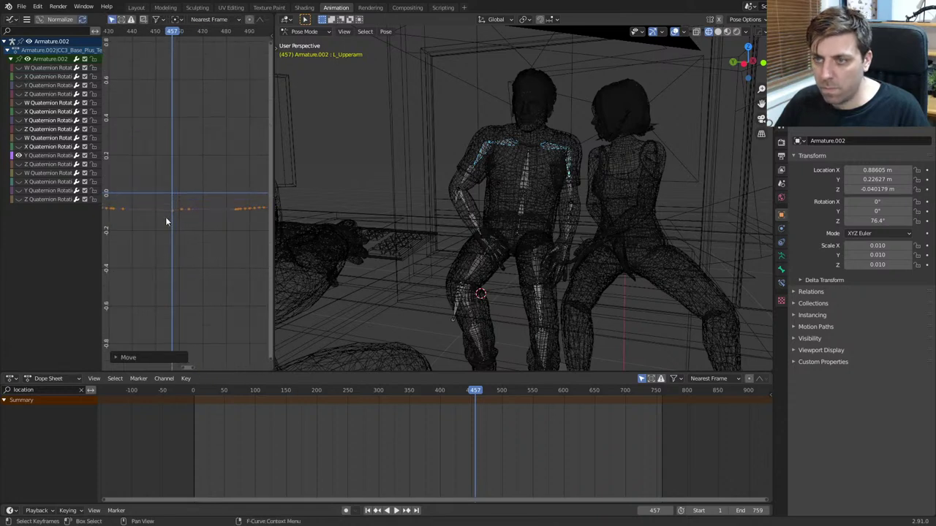
{"action": "left_click", "coordinate": [165, 214]}
{"action": "key", "text": "g"}
{"action": "key", "text": "y"}
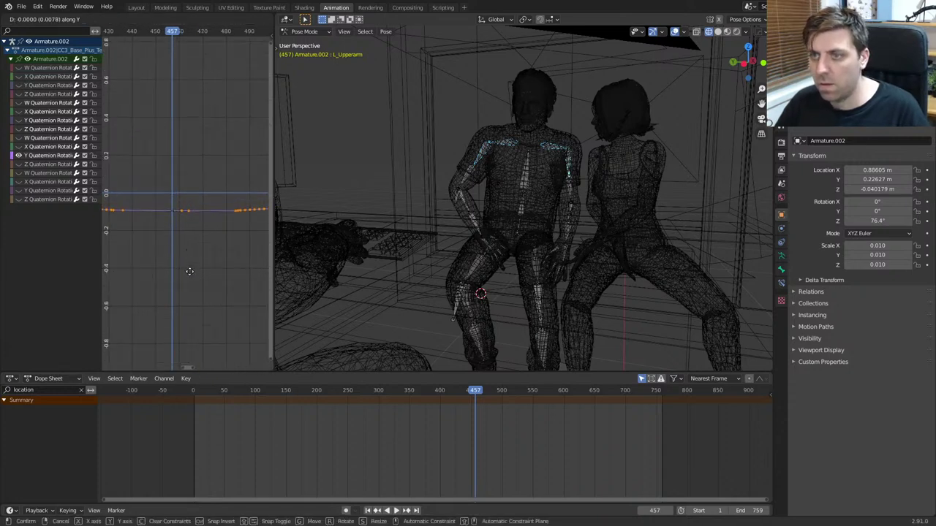
{"action": "left_click", "coordinate": [189, 255]}
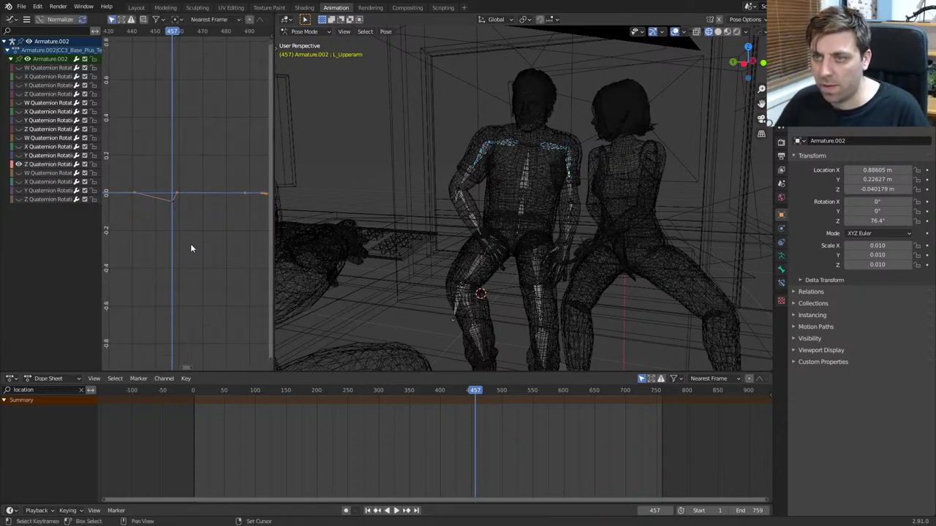
{"action": "key", "text": "g"}
{"action": "key", "text": "y"}
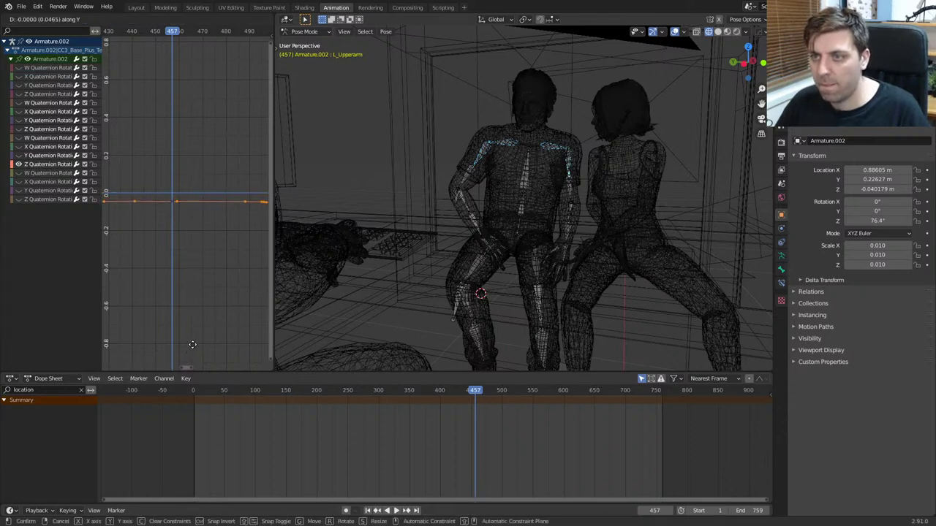
{"action": "left_click", "coordinate": [192, 345]}
Step: Show the W curve, abandon its move, and level the X Quaternion dip again
{"action": "left_click", "coordinate": [18, 173]}
{"action": "scroll", "coordinate": [194, 216], "scroll_direction": "down", "scroll_amount": 5}
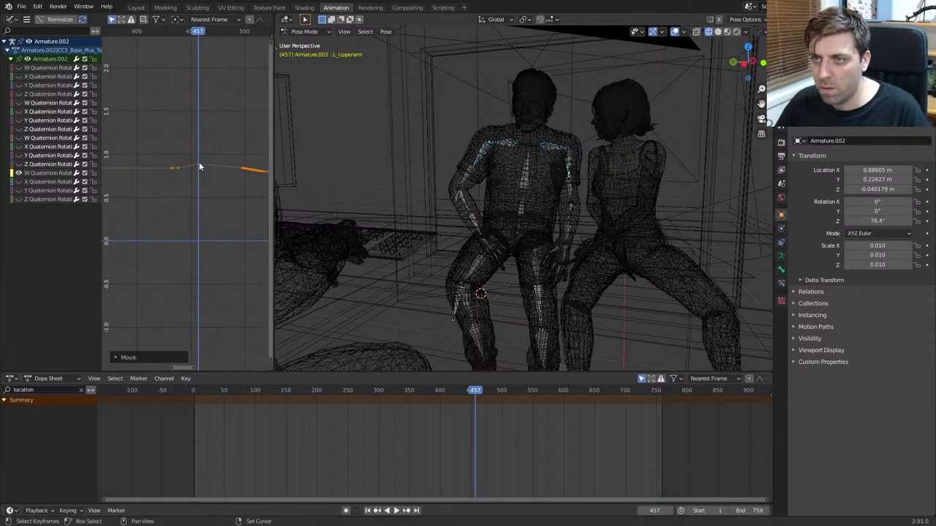
{"action": "scroll", "coordinate": [199, 175], "scroll_direction": "up", "scroll_amount": 3}
{"action": "key", "text": "g"}
{"action": "key", "text": "y"}
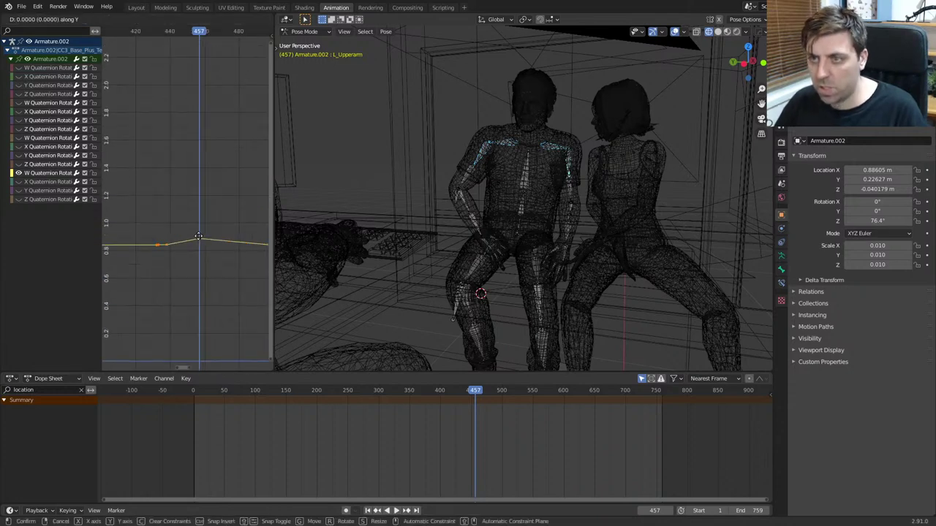
{"action": "right_click", "coordinate": [200, 177]}
{"action": "left_click", "coordinate": [22, 182]}
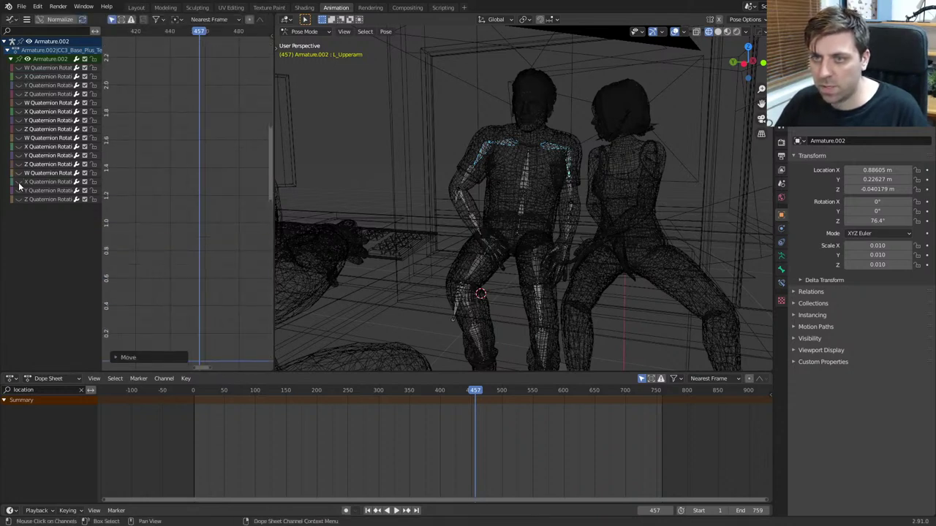
{"action": "key", "text": "g"}
{"action": "key", "text": "y"}
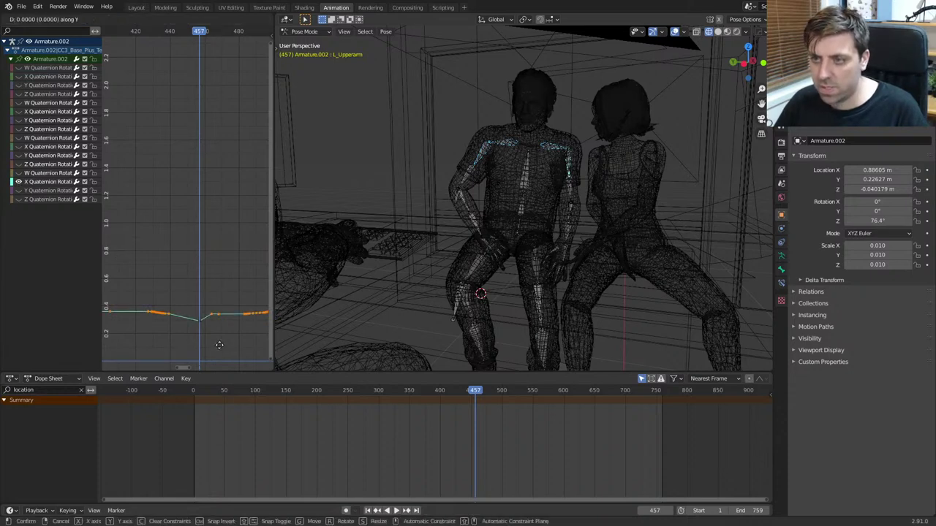
{"action": "left_click", "coordinate": [218, 87]}
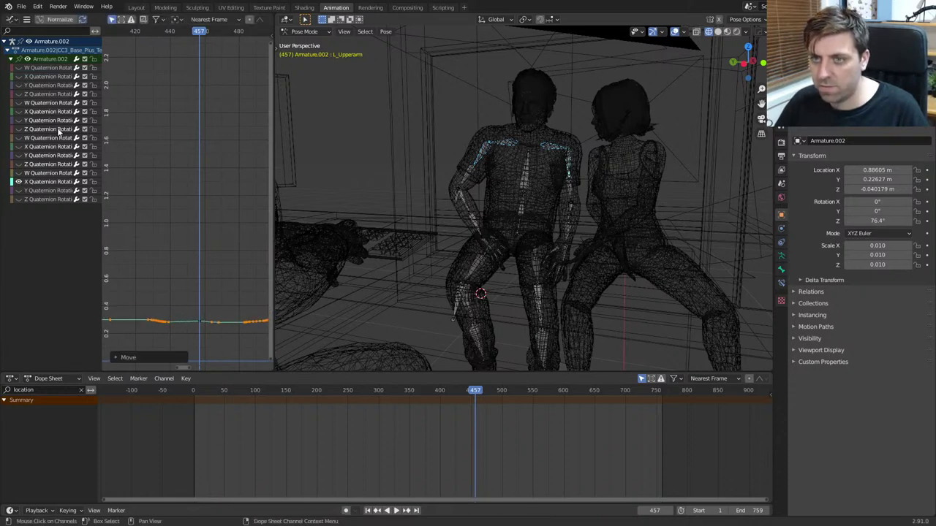
Step: Flatten the Y Quaternion curve by leveling its key at frame 457
{"action": "left_click", "coordinate": [19, 190]}
{"action": "key", "text": "Home"}
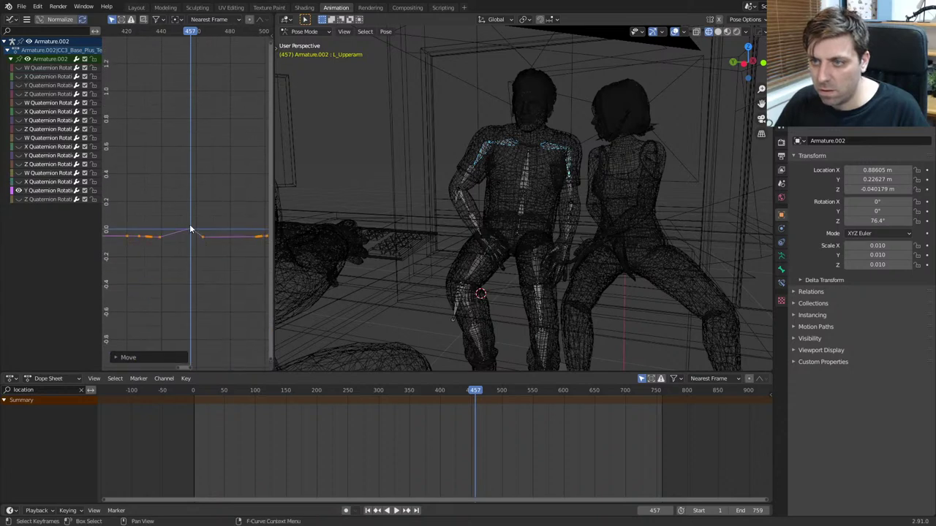
{"action": "left_click", "coordinate": [190, 230]}
{"action": "key", "text": "g"}
{"action": "key", "text": "y"}
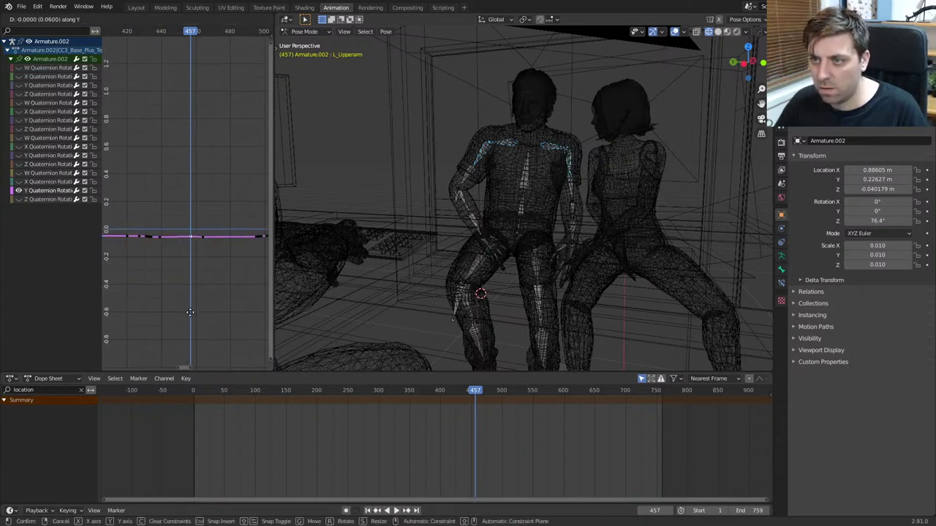
{"action": "left_click", "coordinate": [196, 254]}
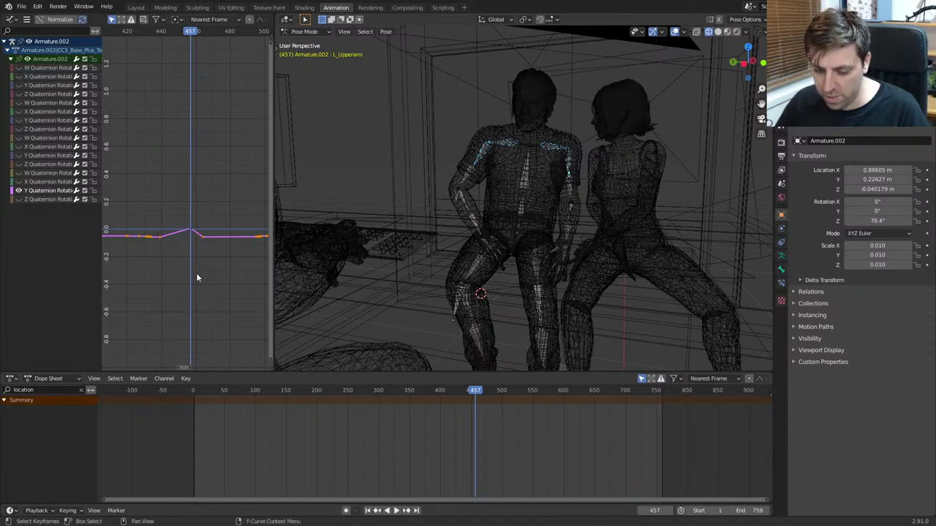
{"action": "key", "text": "g"}
{"action": "key", "text": "y"}
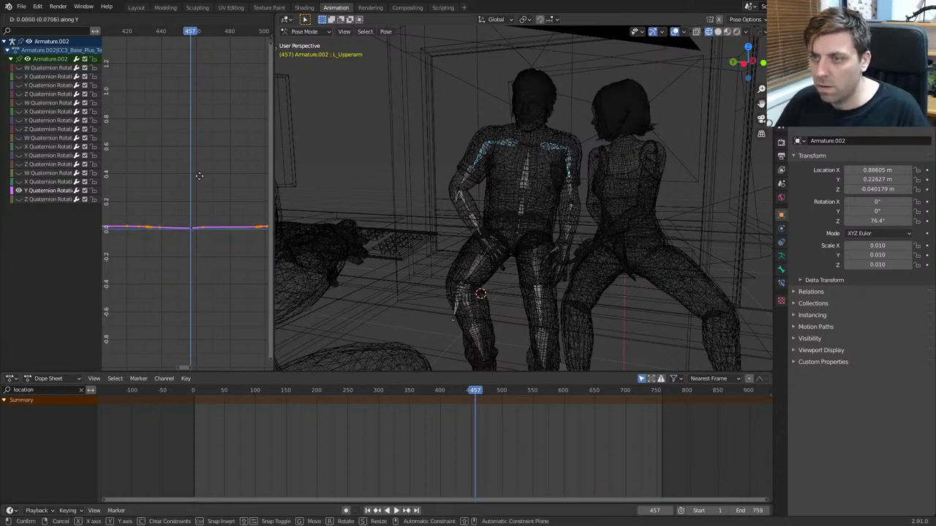
{"action": "left_click", "coordinate": [201, 190]}
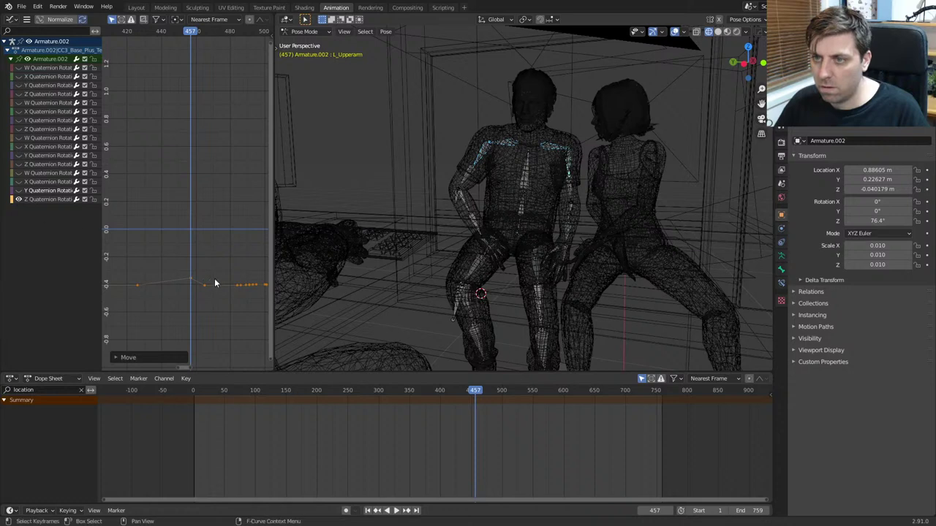
Step: Level the Z Quaternion keys and switch the viewport to solid shading
{"action": "left_click", "coordinate": [194, 289]}
{"action": "key", "text": "g"}
{"action": "key", "text": "y"}
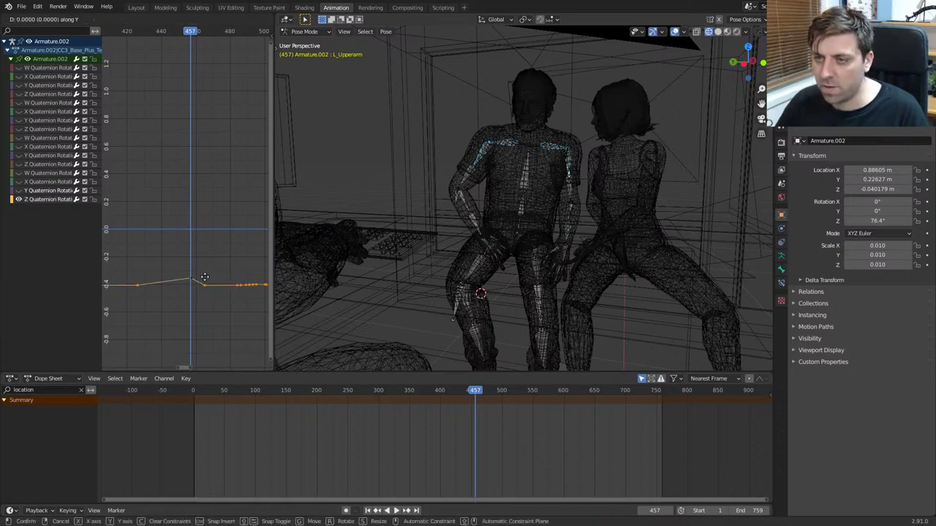
{"action": "left_click", "coordinate": [224, 211]}
{"action": "key", "text": "z"}
{"action": "left_click", "coordinate": [476, 242]}
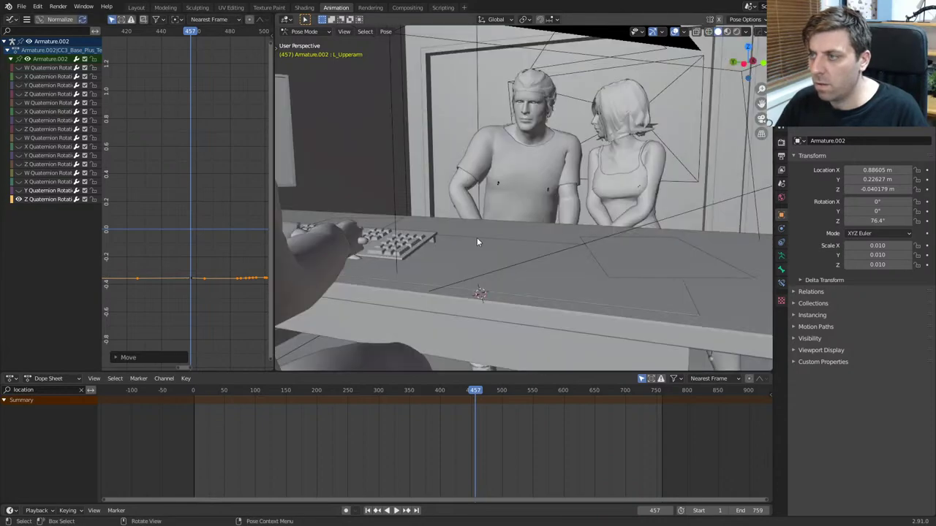
{"action": "mouse_move", "coordinate": [477, 242]}
{"action": "middle_mouse_down"}
{"action": "mouse_move", "coordinate": [497, 243]}
{"action": "mouse_move", "coordinate": [517, 265]}
{"action": "mouse_move", "coordinate": [425, 313]}
{"action": "mouse_move", "coordinate": [439, 243]}
{"action": "mouse_move", "coordinate": [410, 220]}
{"action": "middle_mouse_up"}
Step: In Object Mode, move the man's armature along global Y and frame it in solid view
{"action": "key", "text": "shift+z"}
{"action": "left_click", "coordinate": [438, 242]}
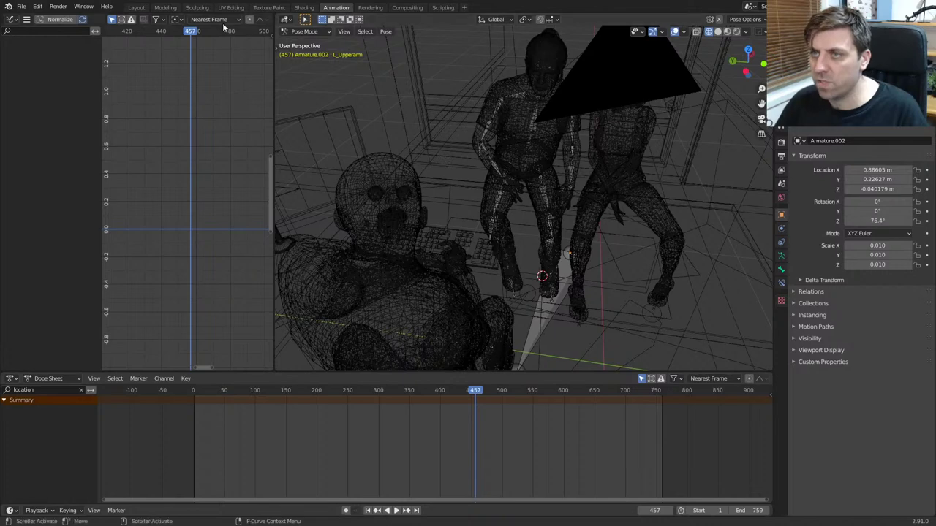
{"action": "key", "text": "ctrl+Tab"}
{"action": "middle_click_drag", "start_coordinate": [468, 263], "coordinate": [499, 312]}
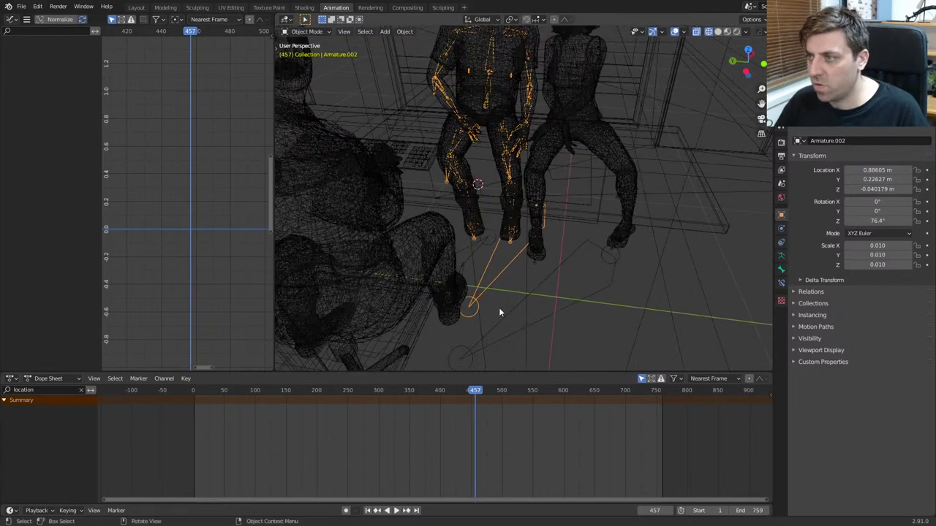
{"action": "key", "text": "g"}
{"action": "key", "text": "y"}
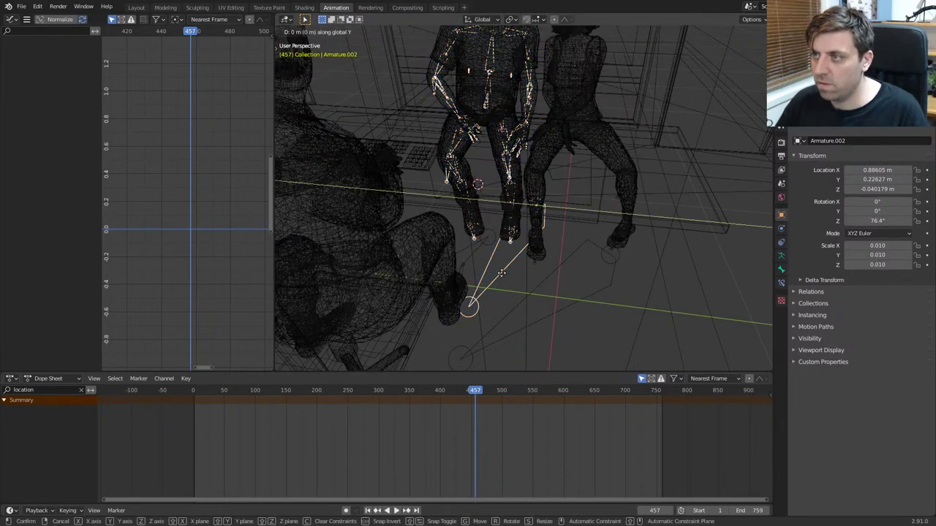
{"action": "left_click", "coordinate": [475, 269]}
{"action": "key", "text": "z"}
{"action": "left_click", "coordinate": [545, 269]}
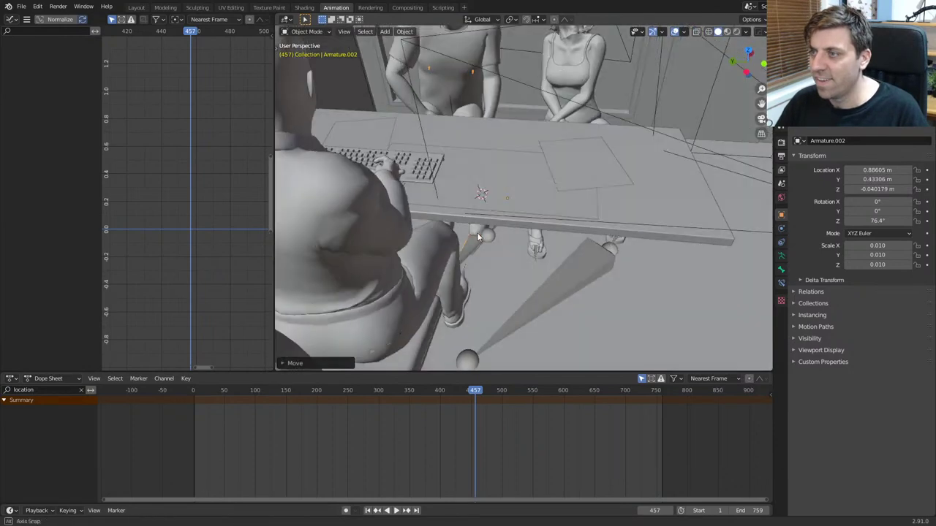
{"action": "key", "text": "KP_Decimal"}
{"action": "scroll", "coordinate": [468, 219], "scroll_direction": "down", "scroll_amount": 5}
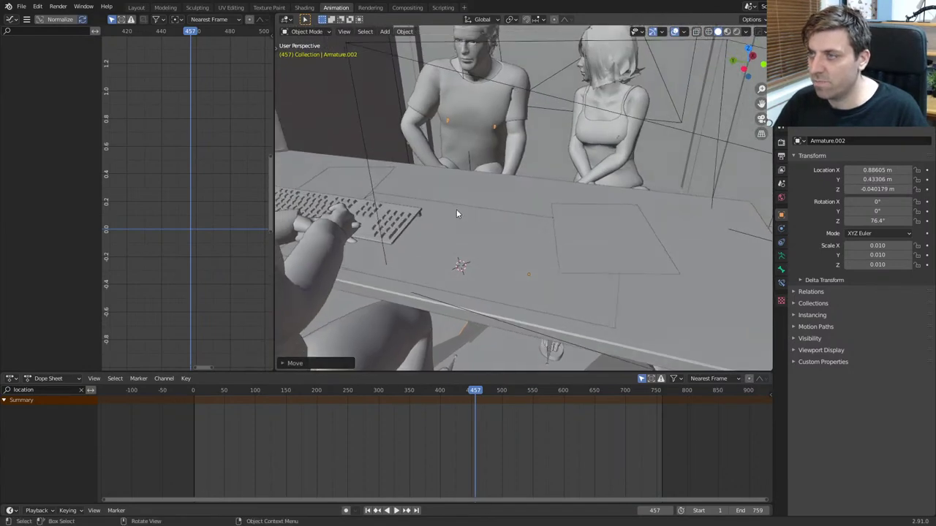
Step: Tilt the scene camera upward from camera view, then play and scrub the animation
{"action": "key", "text": "KP_0"}
{"action": "left_click", "coordinate": [582, 347]}
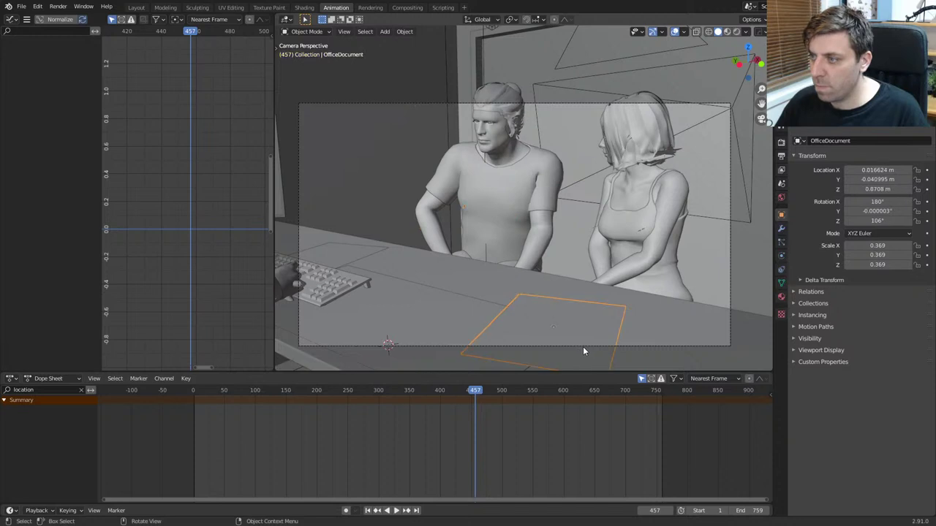
{"action": "left_click", "coordinate": [683, 353]}
{"action": "key", "text": "r"}
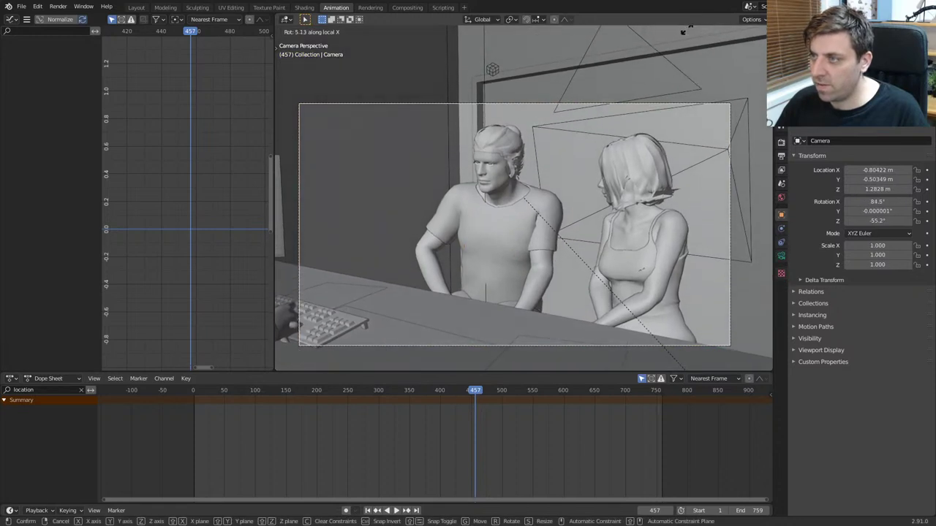
{"action": "left_click", "coordinate": [690, 226]}
{"action": "key", "text": "space"}
{"action": "left_click_drag", "start_coordinate": [424, 390], "coordinate": [608, 396]}
Step: Turn the camera to -60.3° about Z, then orbit out to a wireframe perspective view
{"action": "key", "text": "r"}
{"action": "key", "text": "z"}
{"action": "key", "text": "Return"}
{"action": "mouse_move", "coordinate": [608, 243]}
{"action": "middle_mouse_down"}
{"action": "mouse_move", "coordinate": [641, 239]}
{"action": "mouse_move", "coordinate": [622, 221]}
{"action": "mouse_move", "coordinate": [568, 204]}
{"action": "middle_mouse_up"}
{"action": "key", "text": "z"}
{"action": "left_click", "coordinate": [512, 179]}
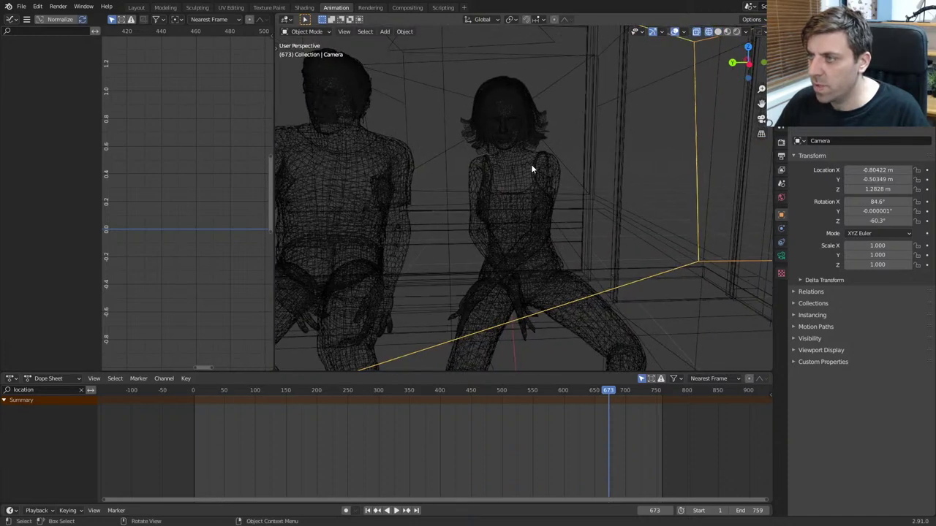
Step: Put the woman's armature in Pose Mode, select all her curves and run Clean Keyframes
{"action": "left_click", "coordinate": [543, 170]}
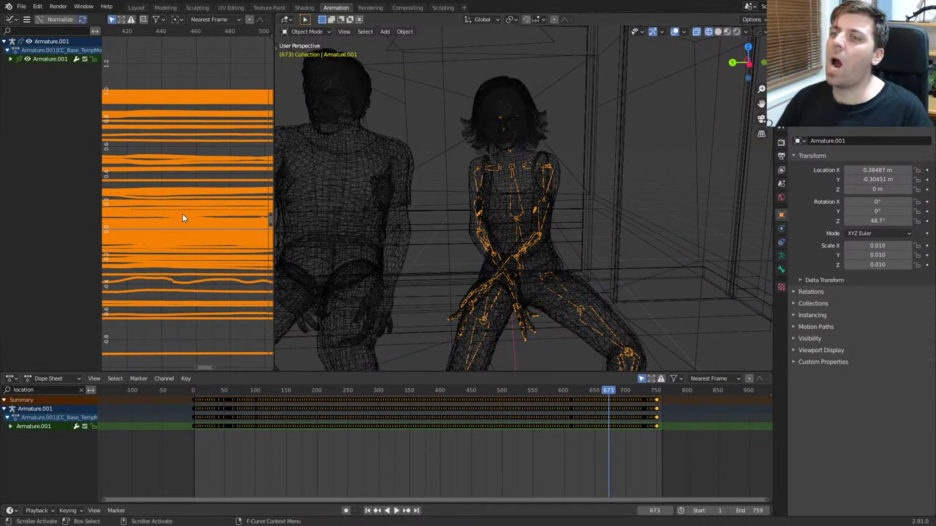
{"action": "key", "text": "Tab"}
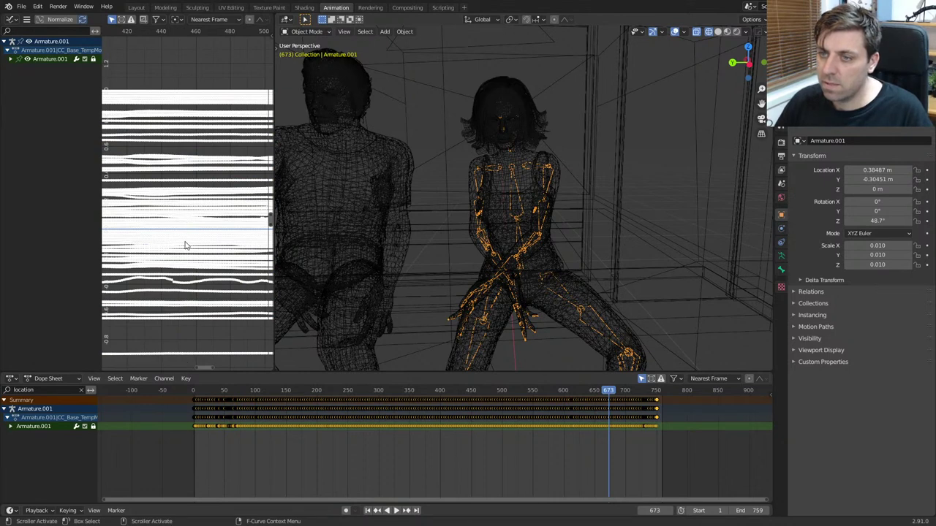
{"action": "right_click", "coordinate": [191, 171]}
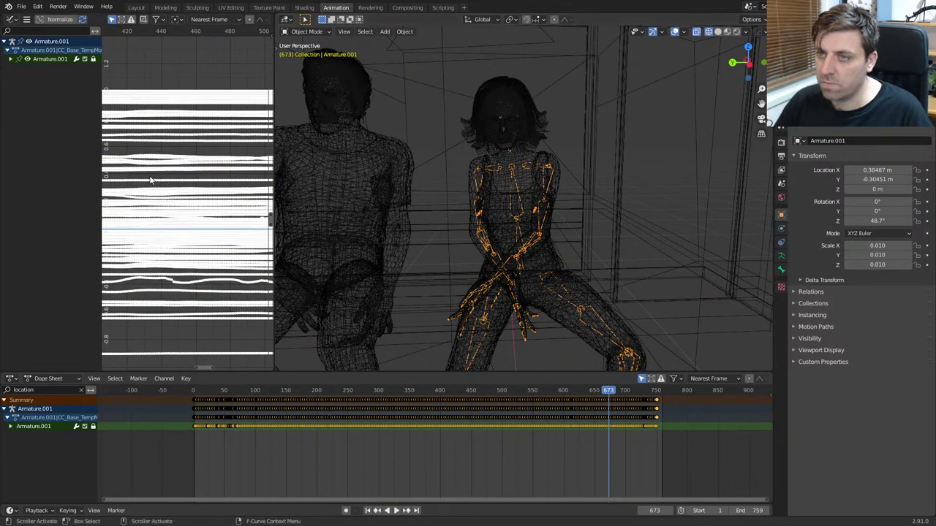
{"action": "key", "text": "Tab"}
{"action": "key", "text": "alt+a"}
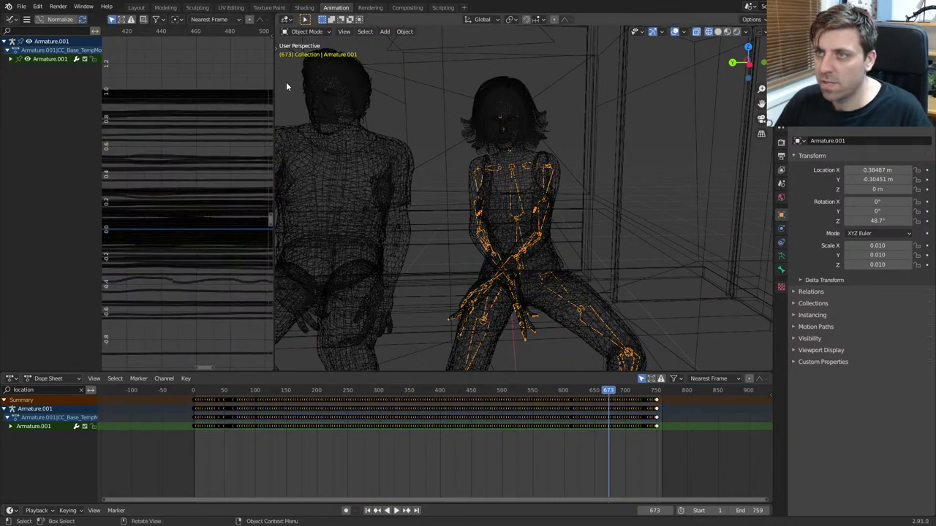
{"action": "left_click", "coordinate": [307, 31]}
{"action": "left_click", "coordinate": [307, 64]}
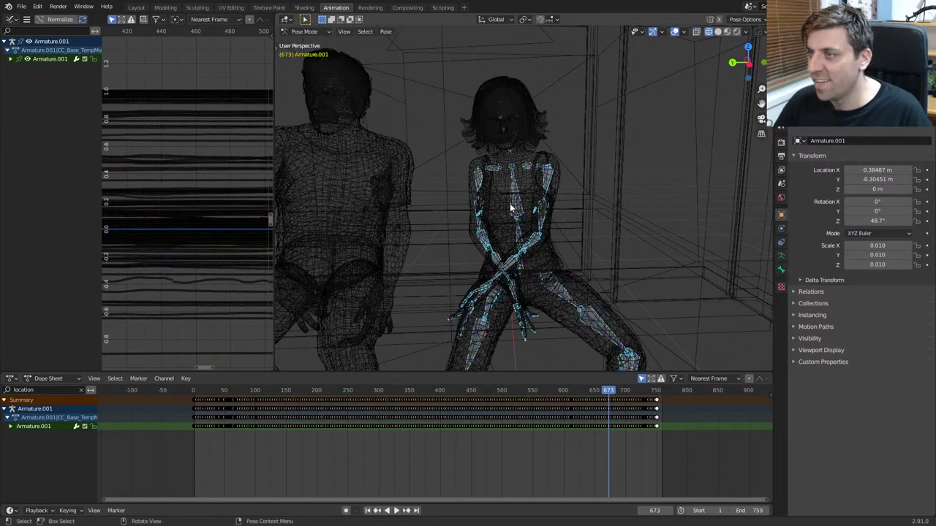
{"action": "key", "text": "a"}
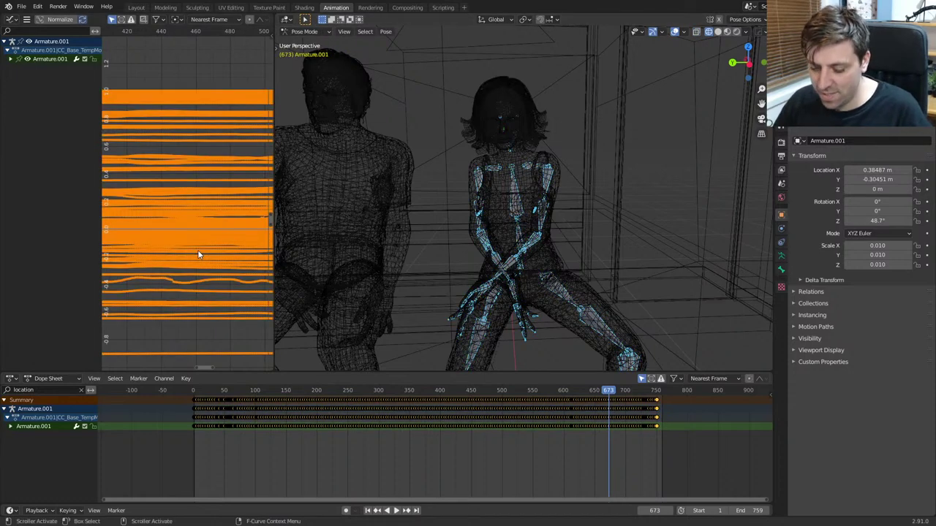
{"action": "key", "text": "F3"}
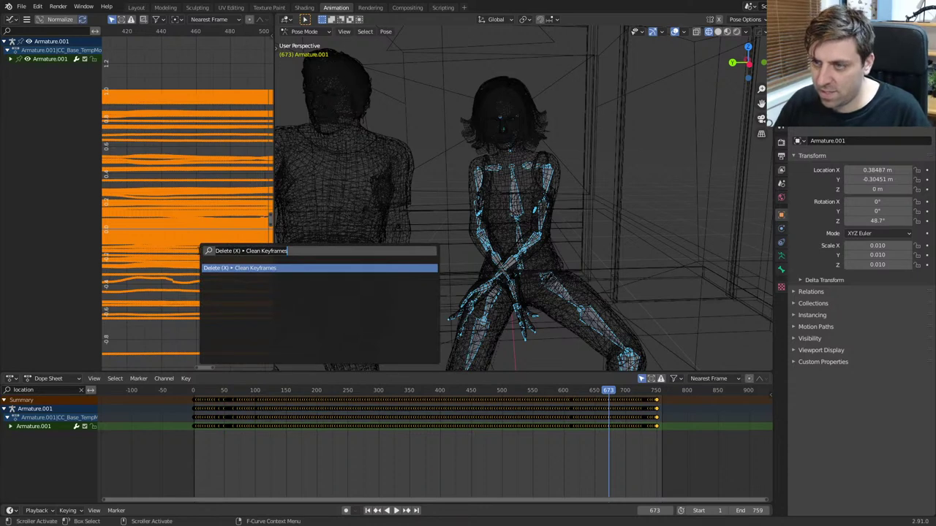
{"action": "key", "text": "Return"}
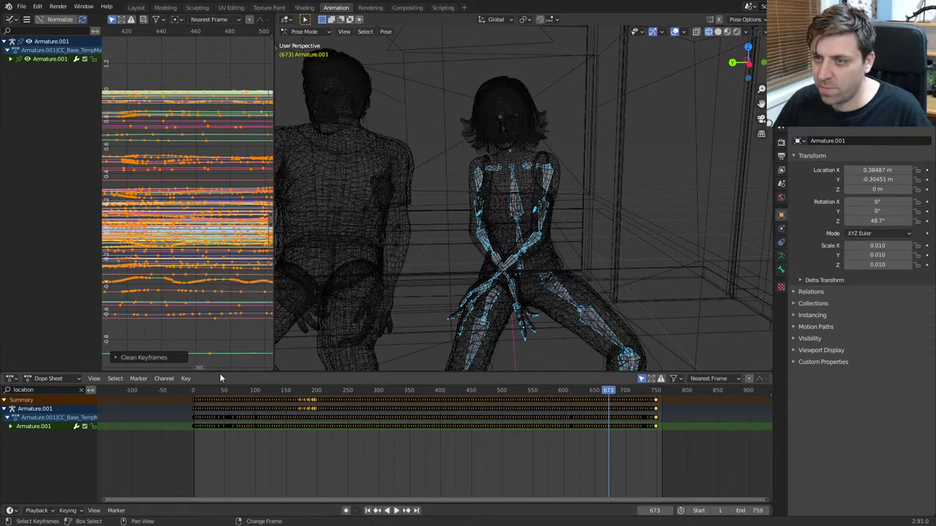
Step: Delete the armature's keyframes on frames 1 and 2 in the Dope Sheet
{"action": "middle_click_drag", "start_coordinate": [262, 408], "coordinate": [377, 414]}
{"action": "scroll", "coordinate": [377, 413], "scroll_direction": "up", "scroll_amount": 3}
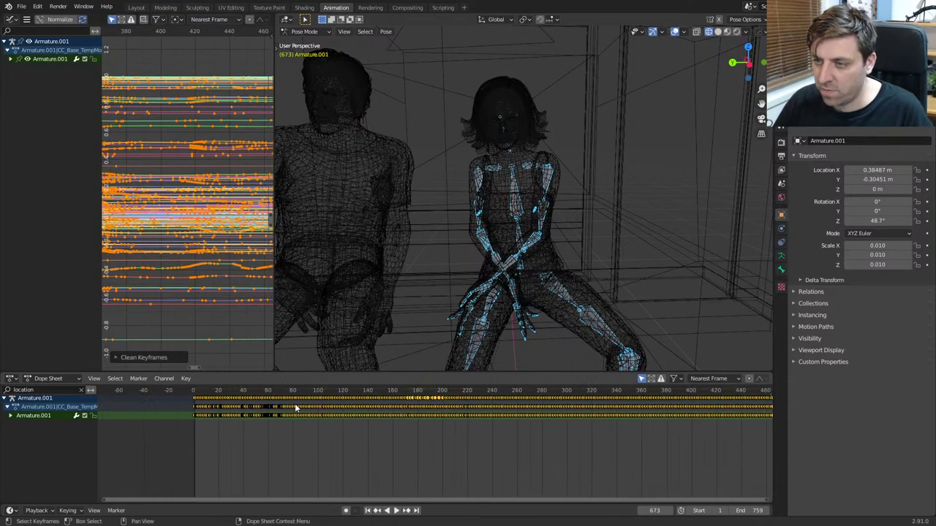
{"action": "scroll", "coordinate": [413, 439], "scroll_direction": "up", "scroll_amount": 3, "text": "ctrl"}
{"action": "scroll", "coordinate": [396, 432], "scroll_direction": "up", "scroll_amount": 2}
{"action": "scroll", "coordinate": [449, 432], "scroll_direction": "up", "scroll_amount": 8}
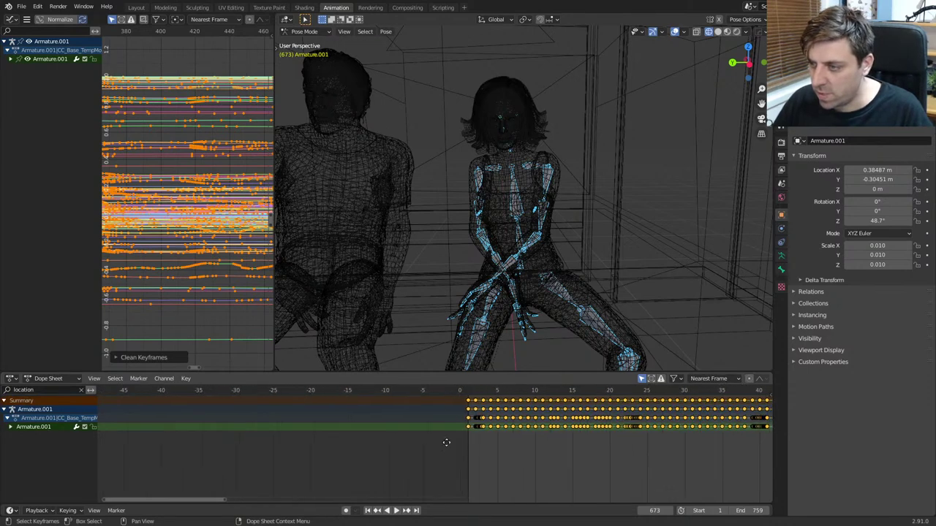
{"action": "scroll", "coordinate": [449, 427], "scroll_direction": "up", "scroll_amount": 3}
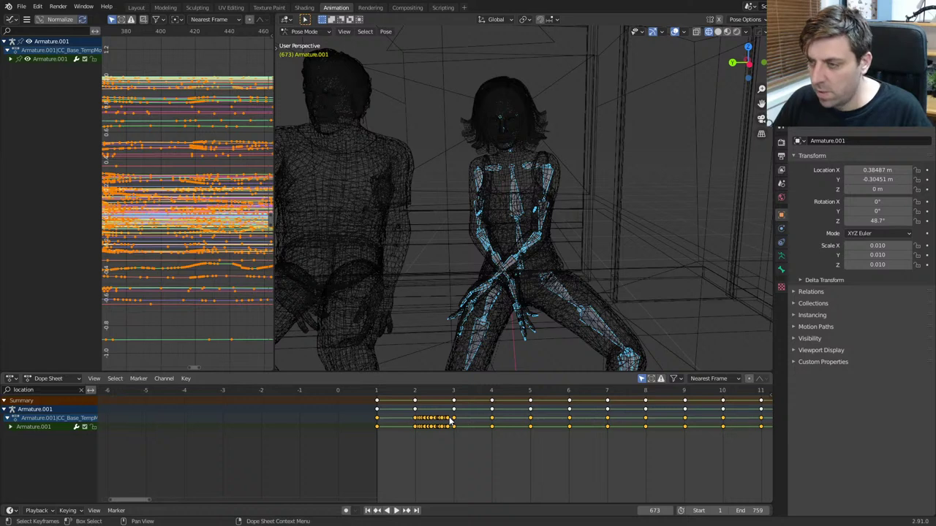
{"action": "left_click_drag", "start_coordinate": [448, 395], "coordinate": [345, 449]}
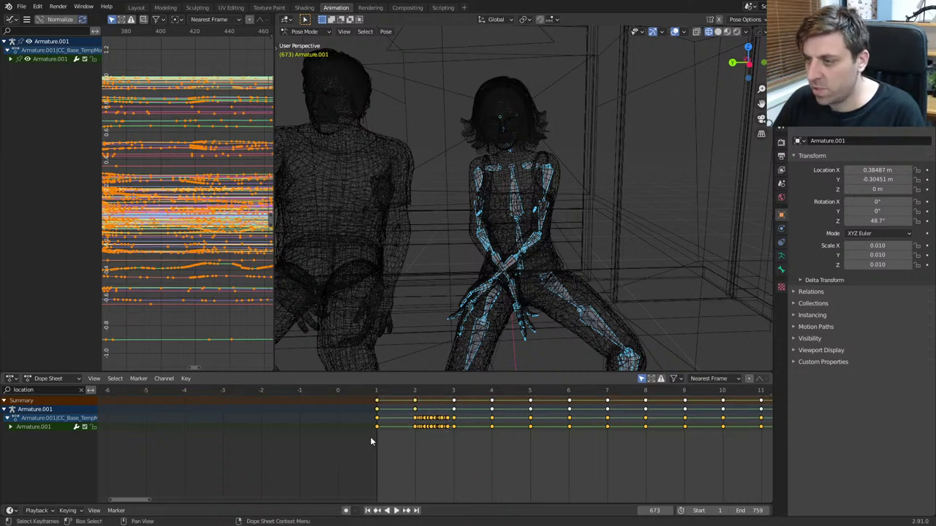
{"action": "key", "text": "x"}
{"action": "left_click", "coordinate": [370, 438]}
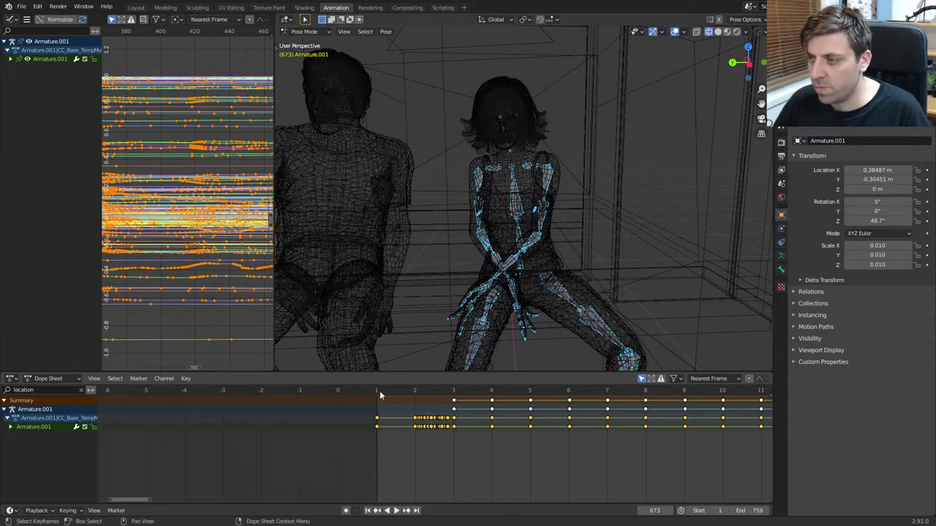
Step: Play from frame 1, then delete the remaining early keyframes in the Graph Editor
{"action": "left_click", "coordinate": [378, 395]}
{"action": "key", "text": "space"}
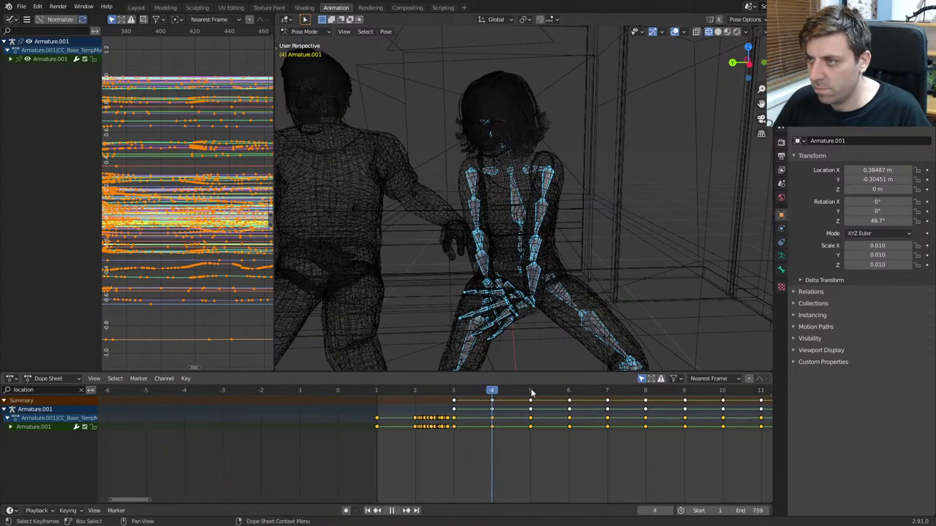
{"action": "key", "text": "space"}
{"action": "key", "text": "Home"}
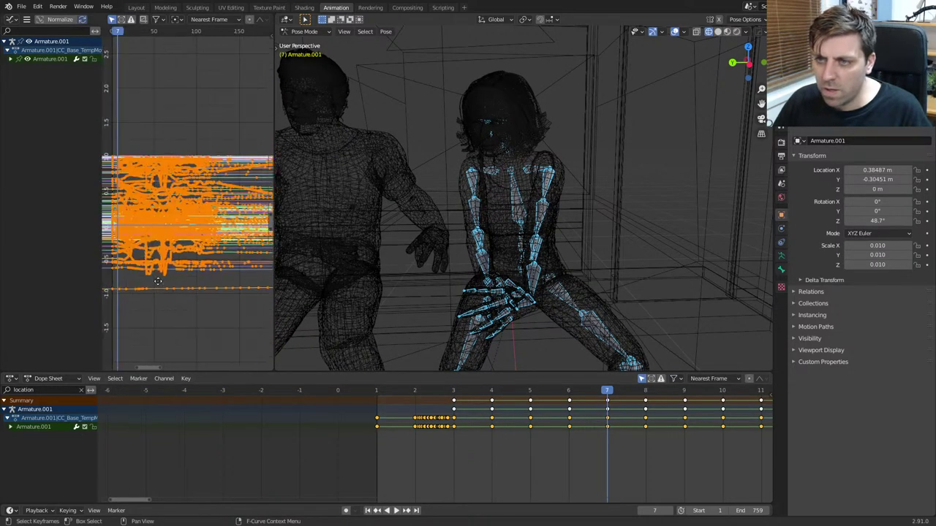
{"action": "scroll", "coordinate": [186, 170], "scroll_direction": "up", "scroll_amount": 3}
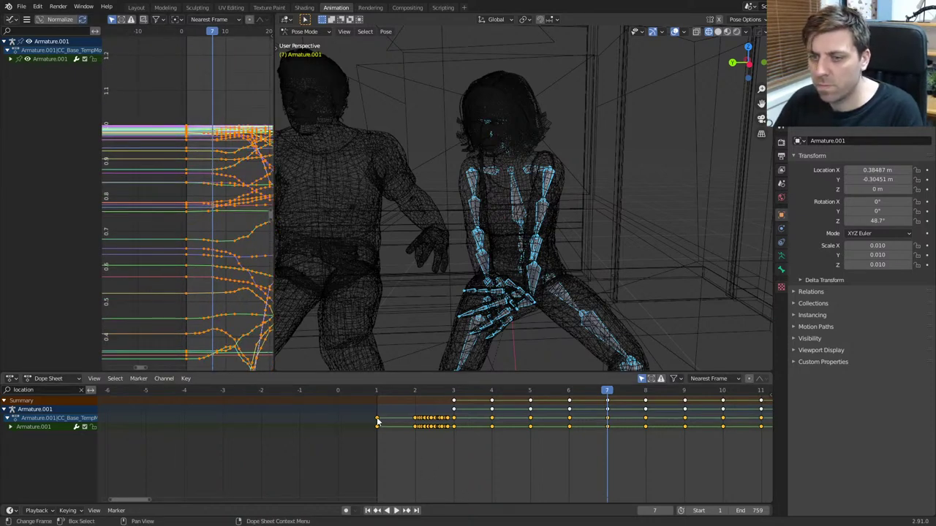
{"action": "left_click", "coordinate": [187, 131]}
{"action": "scroll", "coordinate": [187, 139], "scroll_direction": "down", "scroll_amount": 4}
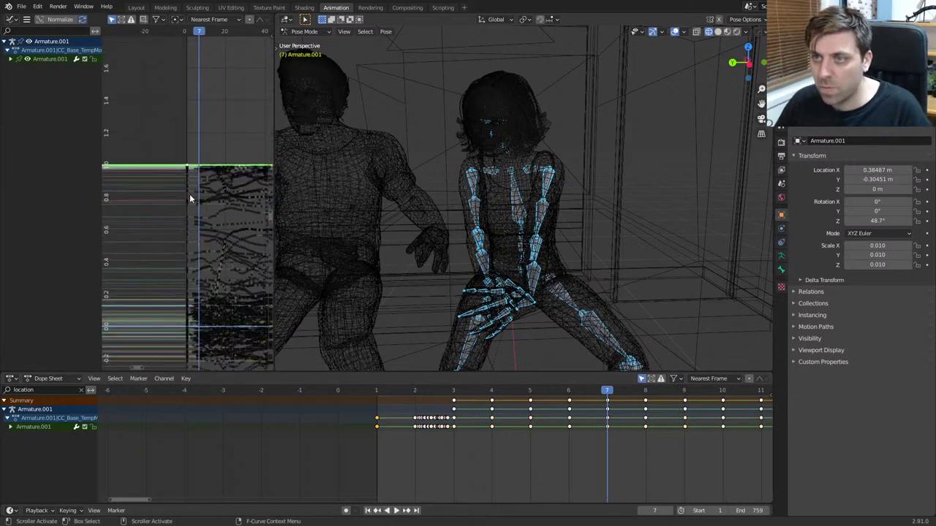
{"action": "scroll", "coordinate": [180, 212], "scroll_direction": "down", "scroll_amount": 2}
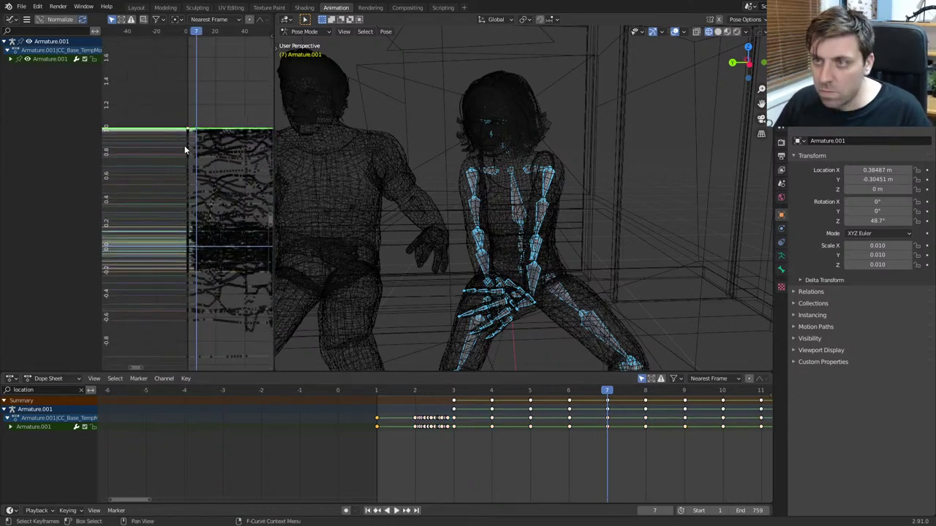
{"action": "left_click_drag", "start_coordinate": [191, 118], "coordinate": [154, 359]}
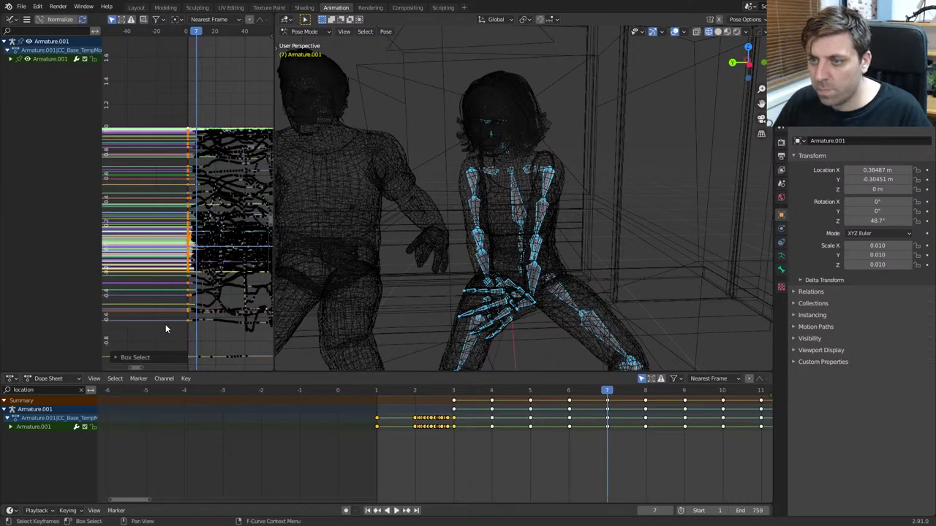
{"action": "right_click", "coordinate": [165, 319]}
{"action": "left_click", "coordinate": [166, 322]}
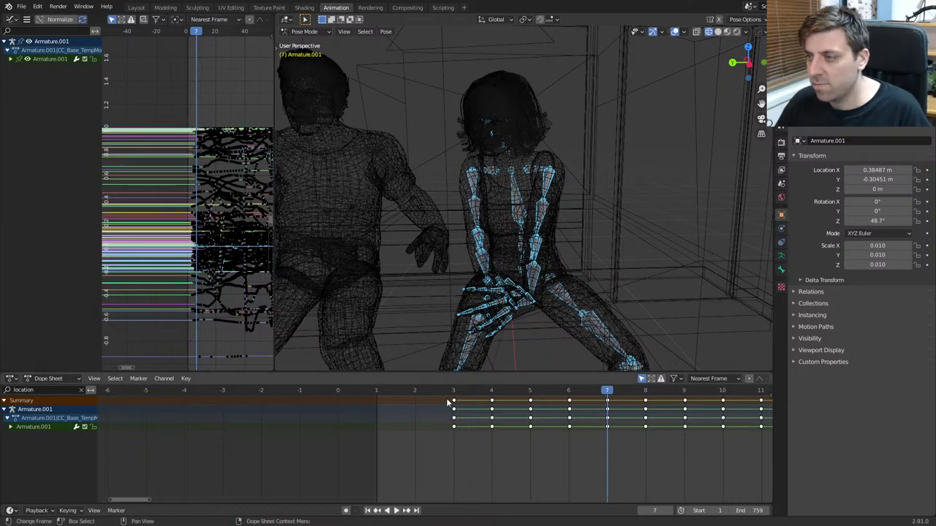
Step: Scrub through the first frames and switch the viewport to Material Preview
{"action": "left_click_drag", "start_coordinate": [430, 396], "coordinate": [721, 392]}
{"action": "key", "text": "z"}
{"action": "left_click", "coordinate": [631, 325]}
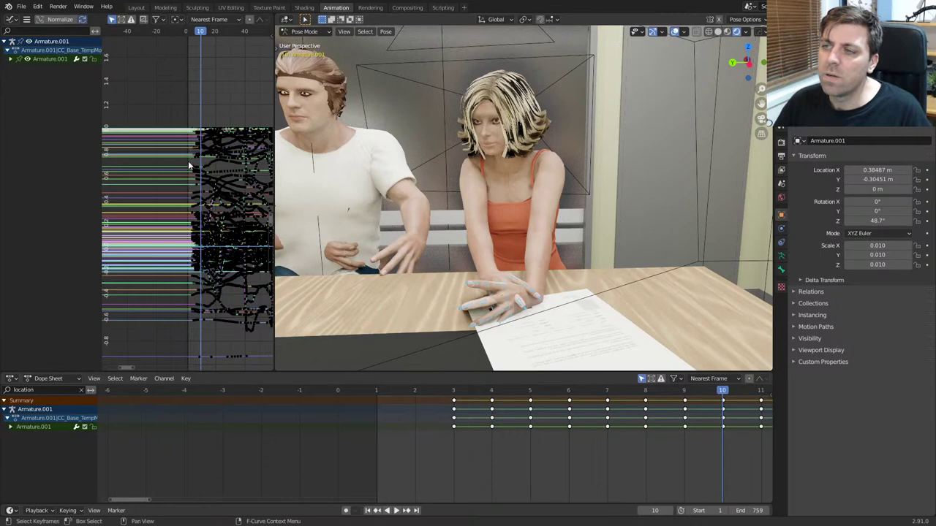
Step: Play the cleaned animation and stop at frame 100
{"action": "scroll", "coordinate": [603, 307], "scroll_direction": "down", "scroll_amount": 5}
{"action": "scroll", "coordinate": [544, 320], "scroll_direction": "up", "scroll_amount": 5}
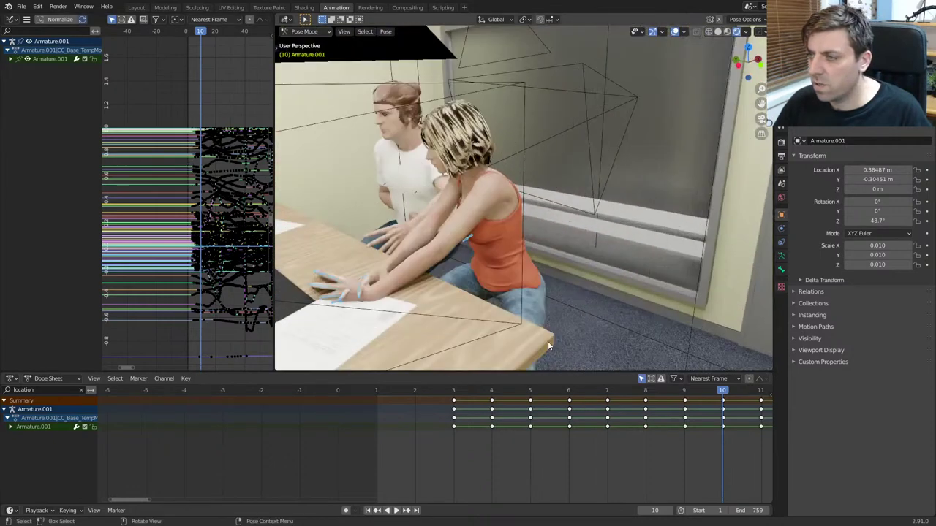
{"action": "scroll", "coordinate": [481, 396], "scroll_direction": "down", "scroll_amount": 10}
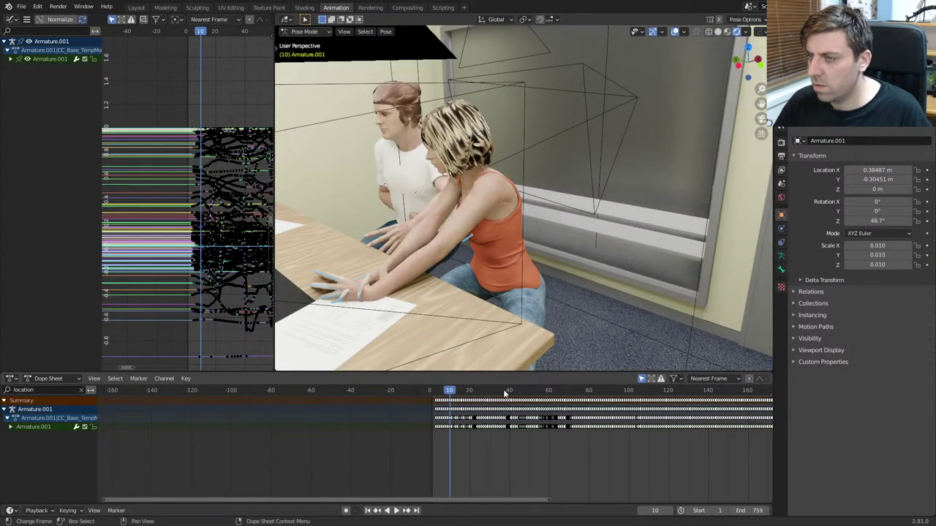
{"action": "key", "text": "space"}
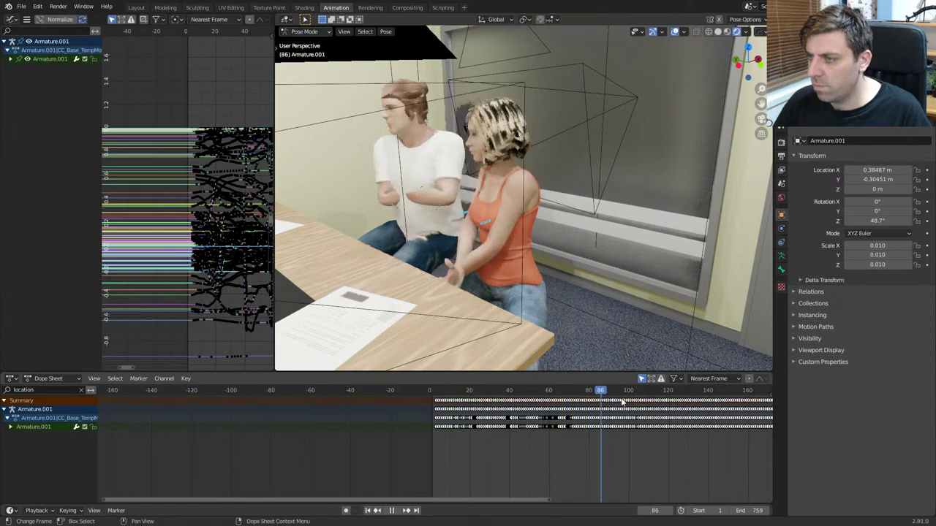
{"action": "key", "text": "space"}
Step: Orbit to face the woman, switch to wireframe, and return the armature to Object Mode
{"action": "scroll", "coordinate": [516, 252], "scroll_direction": "up", "scroll_amount": 5}
{"action": "middle_click_drag", "start_coordinate": [516, 252], "coordinate": [560, 251]}
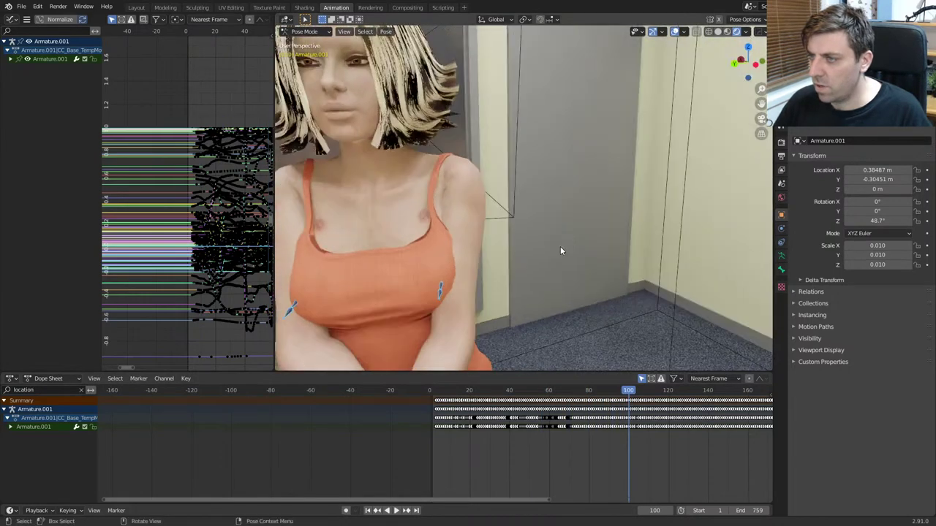
{"action": "key", "text": "z"}
{"action": "left_click", "coordinate": [474, 252]}
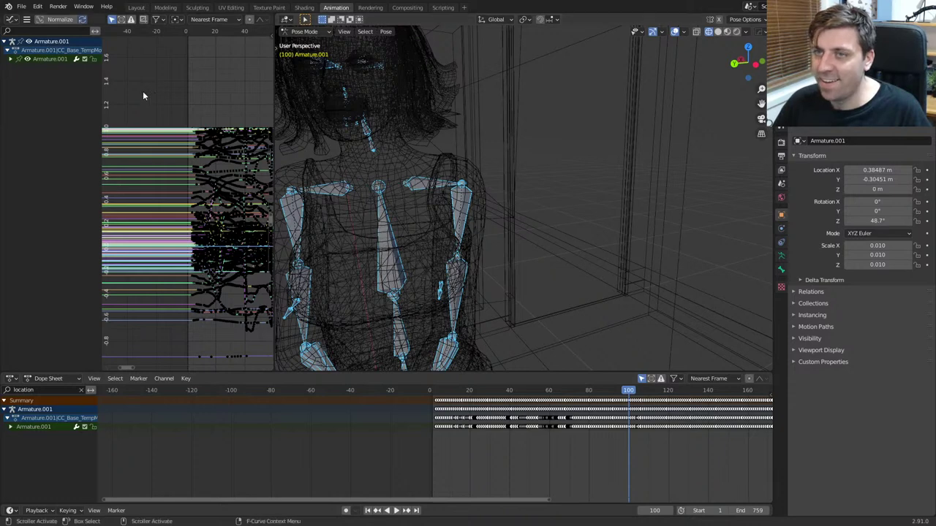
{"action": "left_click", "coordinate": [299, 32]}
{"action": "left_click", "coordinate": [308, 42]}
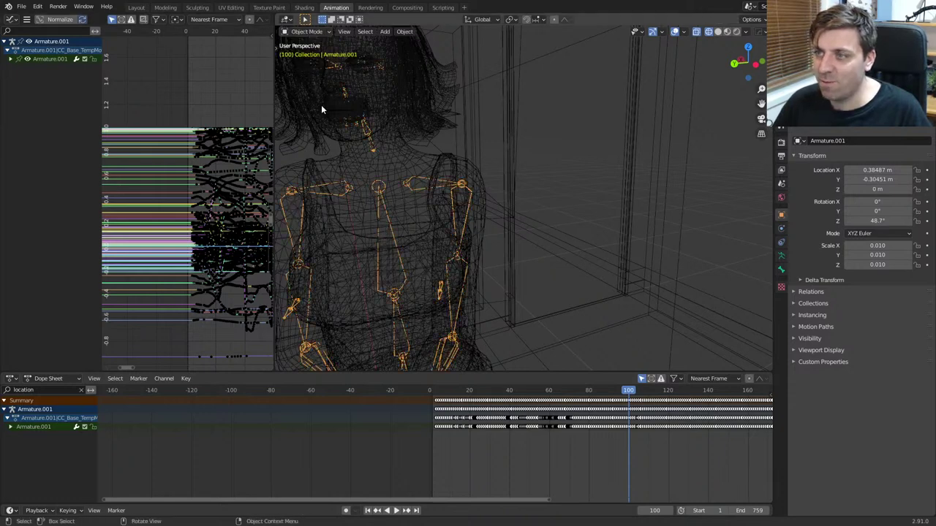
Step: Select the woman's body mesh, toggle Blender out of fullscreen via 'ful', and switch to iClone 7
{"action": "left_click", "coordinate": [356, 243]}
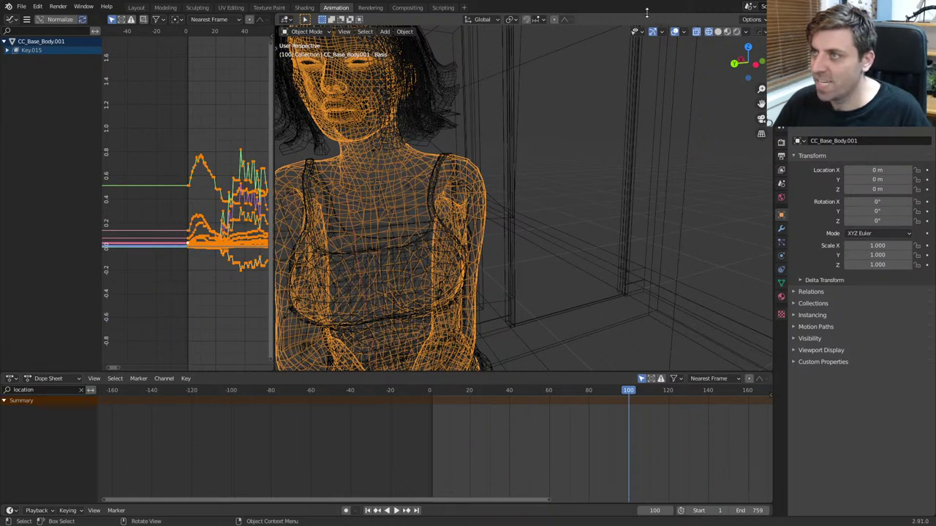
{"action": "key", "text": "F3"}
{"action": "type", "text": "full"}
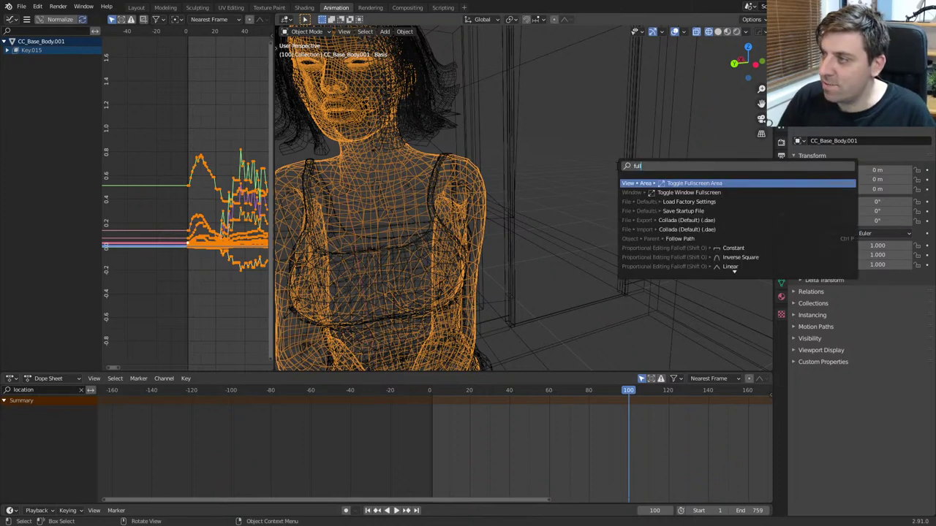
{"action": "key", "text": "Down"}
{"action": "key", "text": "Return"}
{"action": "key", "text": "alt+Tab"}
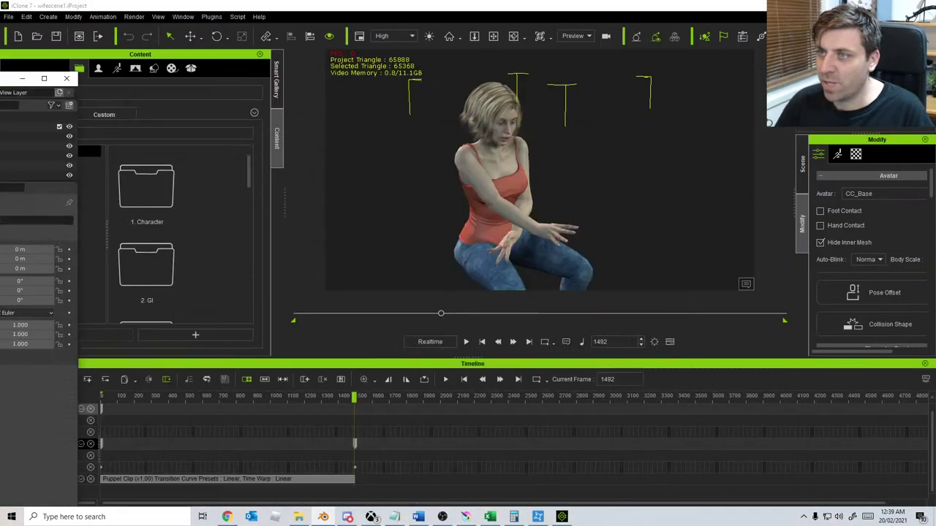
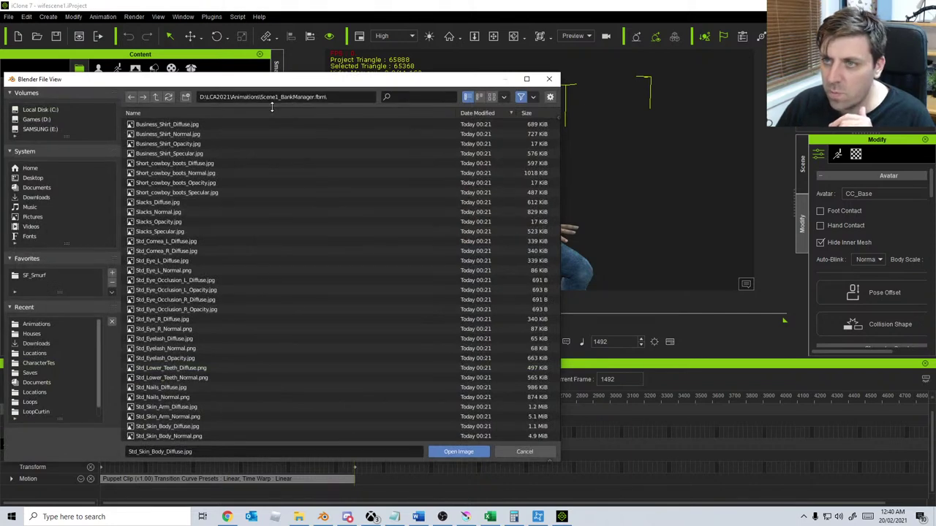
Step: Browse up into Scene1_Wife.fbm and load Std_Skin_Body_Diffuse.jpg as the woman's skin image
{"action": "left_click", "coordinate": [155, 97]}
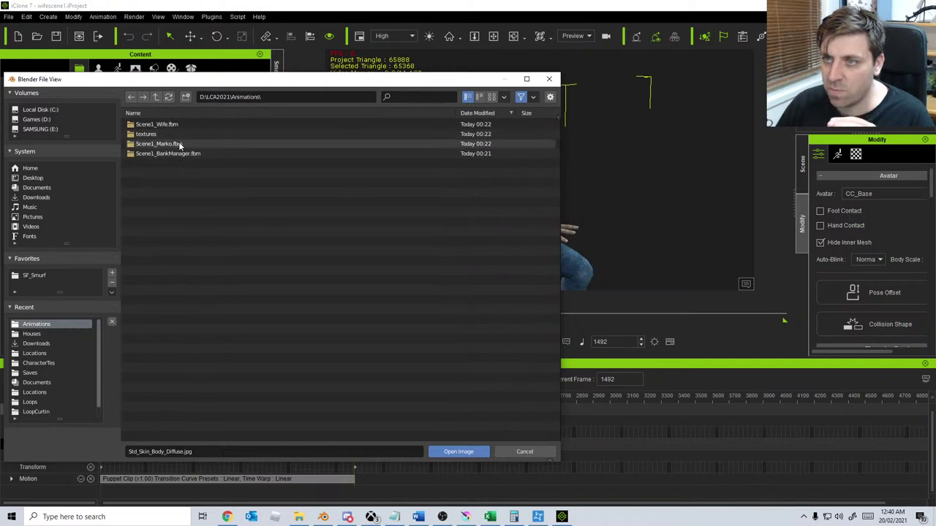
{"action": "left_click", "coordinate": [179, 126]}
{"action": "double_click", "coordinate": [178, 125]}
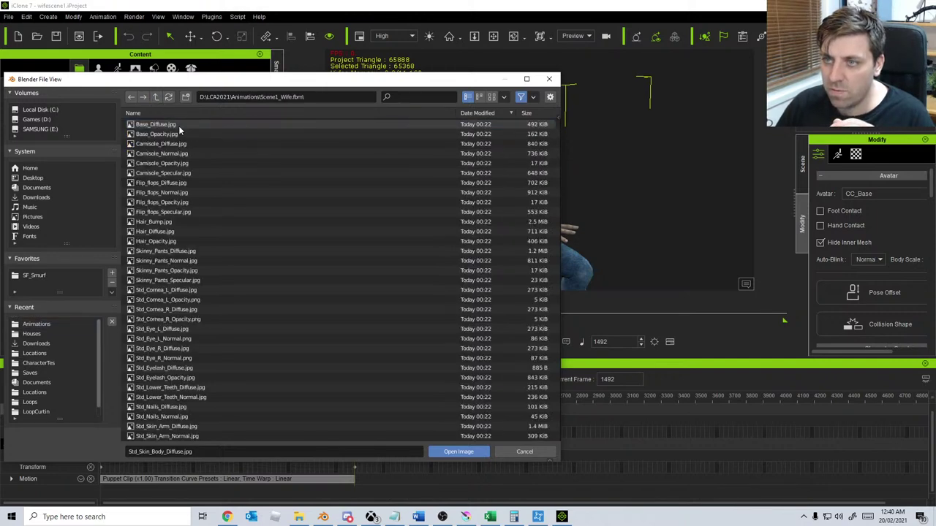
{"action": "double_click", "coordinate": [179, 126]}
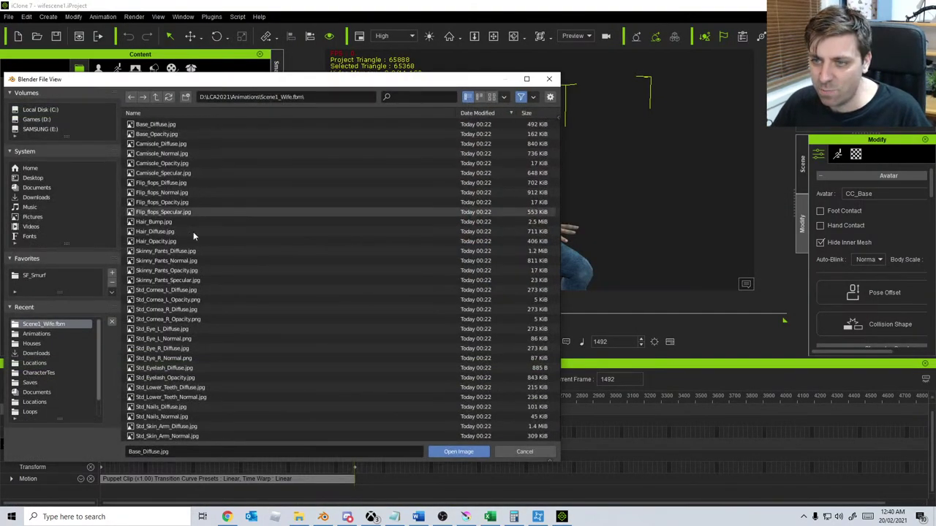
{"action": "scroll", "coordinate": [201, 350], "scroll_direction": "down", "scroll_amount": 5}
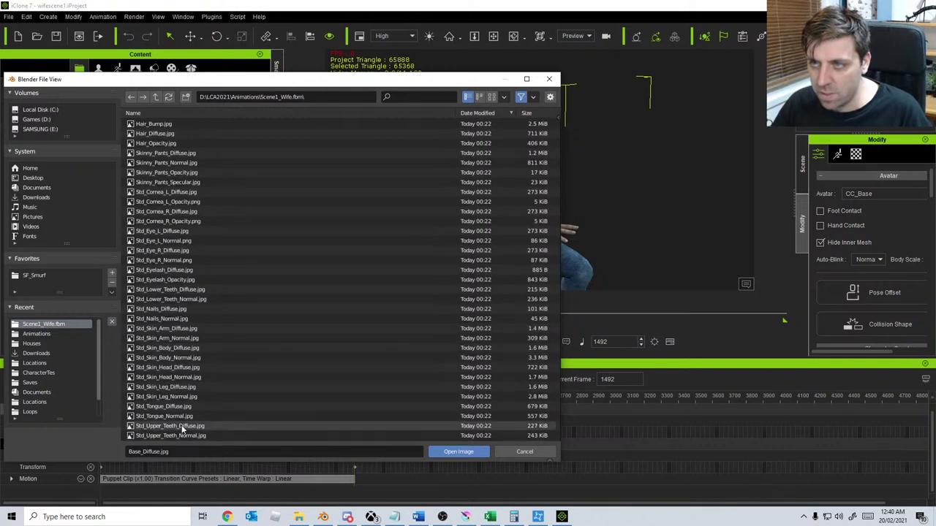
{"action": "double_click", "coordinate": [175, 348]}
Step: Toggle the Blender window to fullscreen using the F3 search for 'full'
{"action": "key", "text": "alt+Tab"}
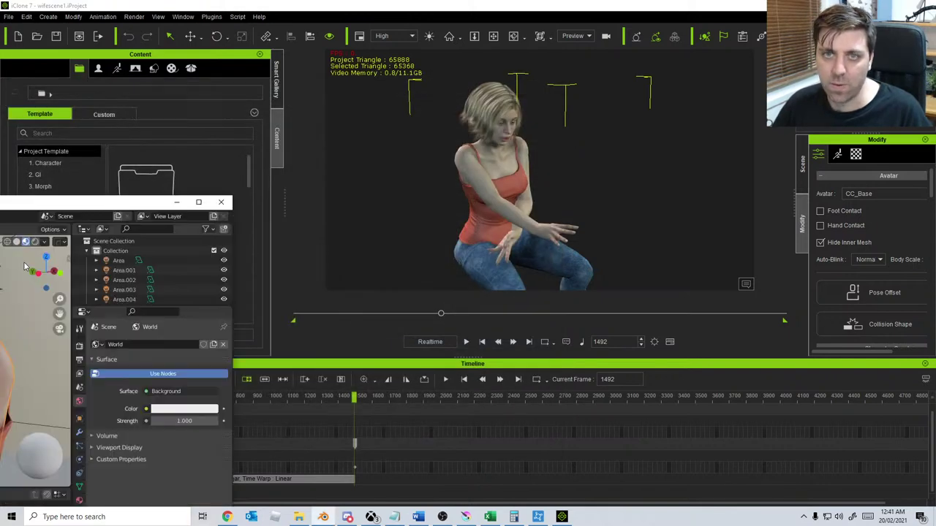
{"action": "key", "text": "F3"}
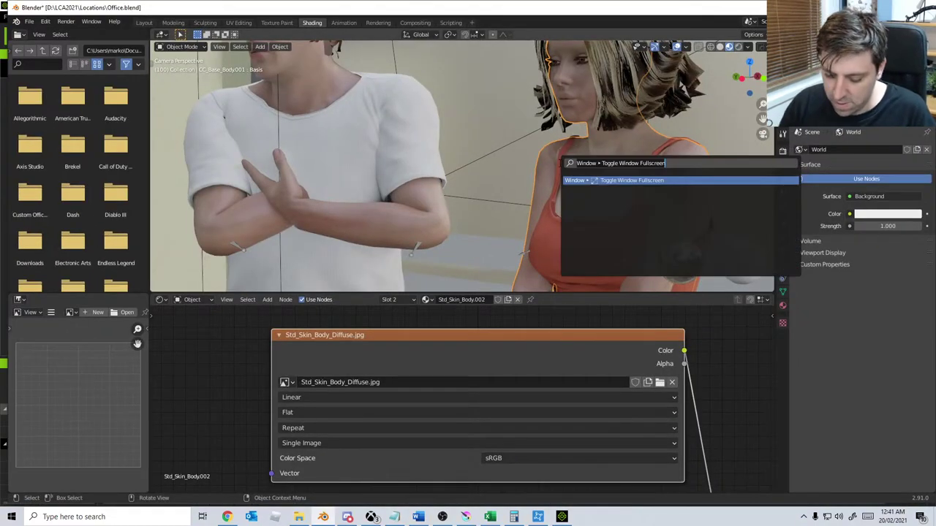
{"action": "type", "text": "full"}
{"action": "key", "text": "Return"}
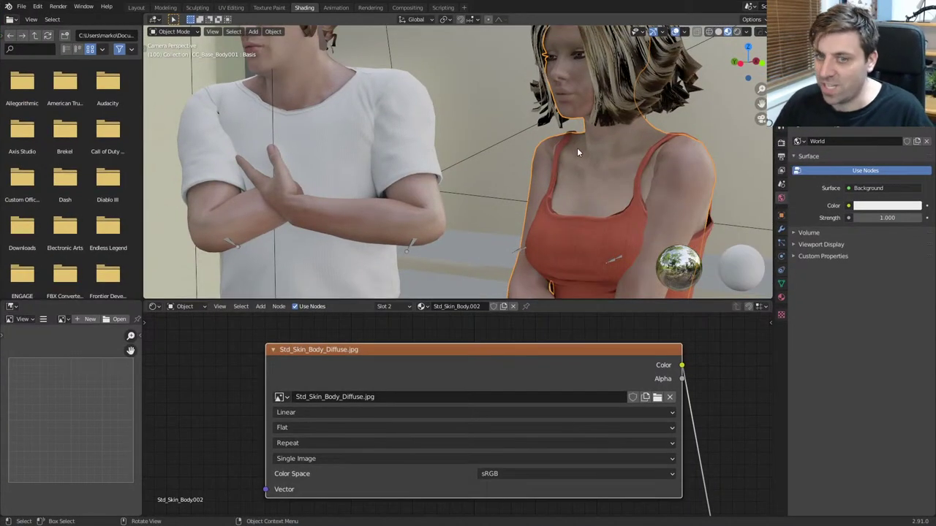
Step: Orbit and zoom toward the two characters and select the man's hair
{"action": "scroll", "coordinate": [596, 234], "scroll_direction": "down", "scroll_amount": 3}
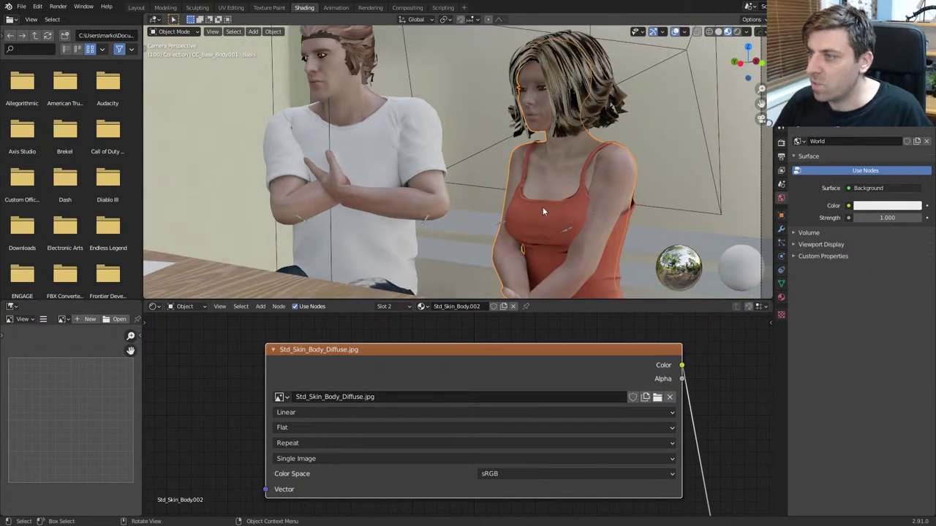
{"action": "scroll", "coordinate": [543, 208], "scroll_direction": "up", "scroll_amount": 2}
{"action": "middle_click_drag", "start_coordinate": [423, 213], "coordinate": [327, 97]}
{"action": "scroll", "coordinate": [429, 145], "scroll_direction": "up", "scroll_amount": 3}
{"action": "left_click", "coordinate": [328, 97]}
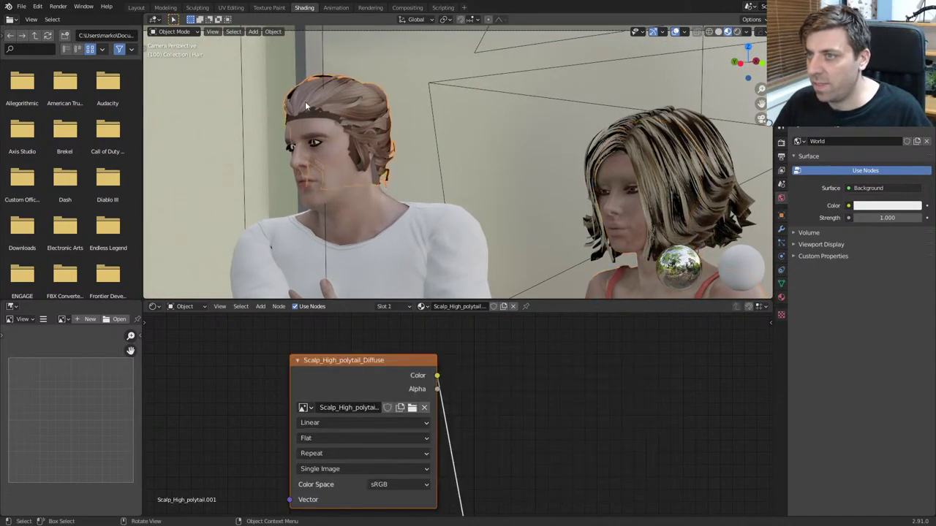
Step: Set the scalp hair material's Blend Mode and Shadow Mode to Alpha Hashed
{"action": "left_click", "coordinate": [781, 142]}
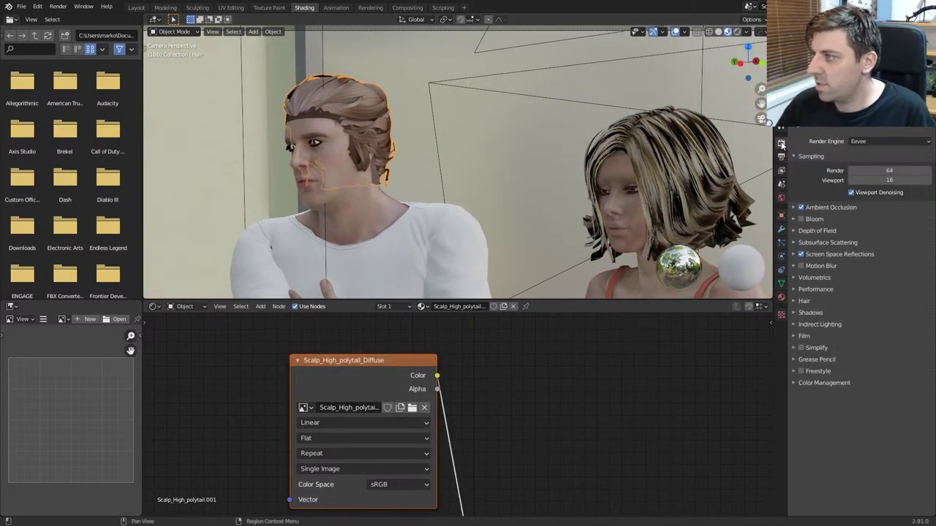
{"action": "left_click", "coordinate": [781, 297]}
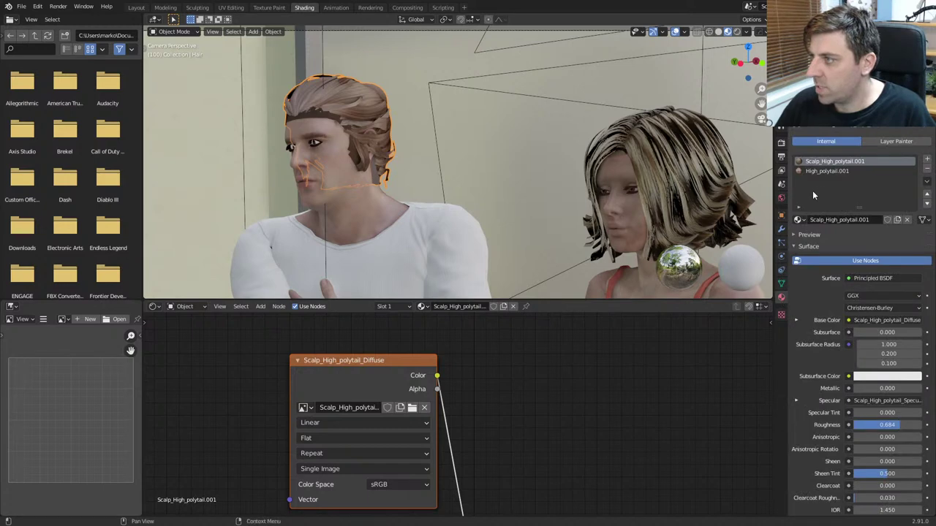
{"action": "scroll", "coordinate": [836, 387], "scroll_direction": "down", "scroll_amount": 8}
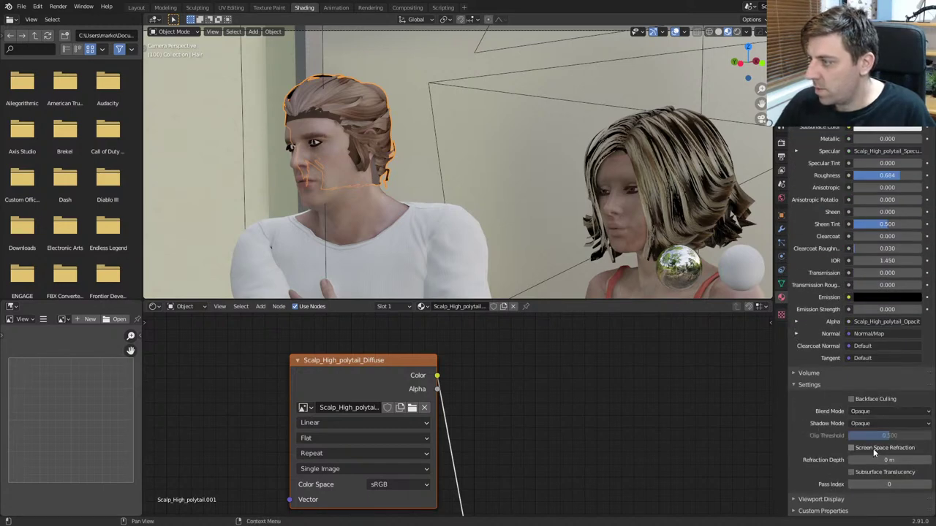
{"action": "left_click", "coordinate": [888, 412]}
{"action": "left_click", "coordinate": [891, 444]}
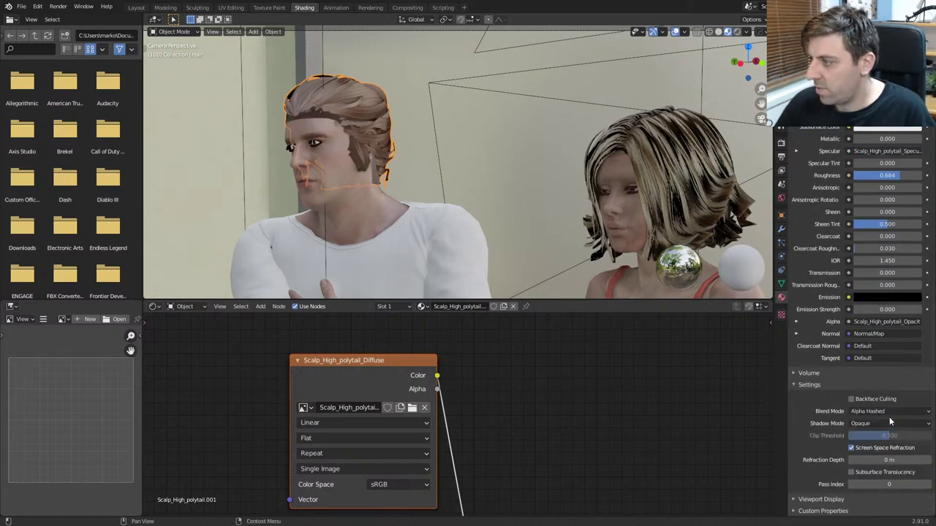
{"action": "left_click", "coordinate": [888, 424]}
{"action": "left_click", "coordinate": [881, 466]}
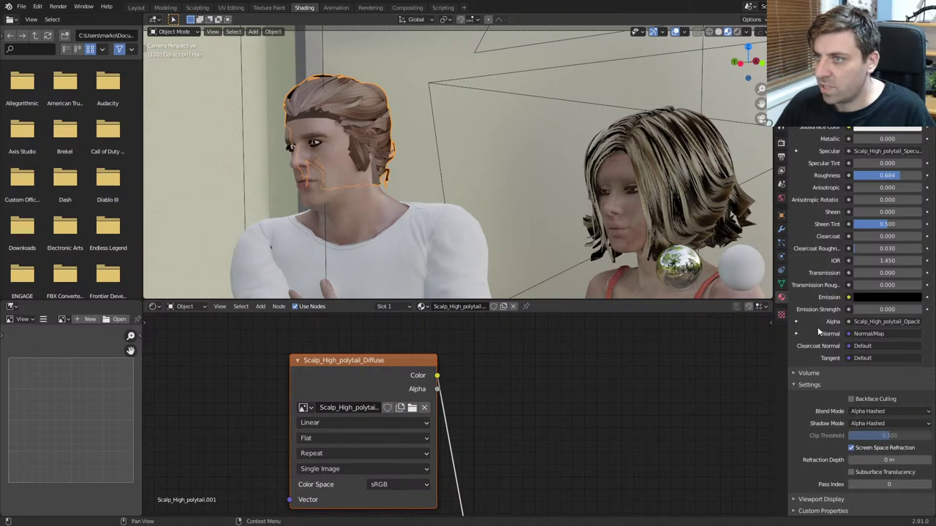
Step: Give the High_polytail.001 material Alpha Hashed blending and shadows
{"action": "scroll", "coordinate": [852, 337], "scroll_direction": "up", "scroll_amount": 8}
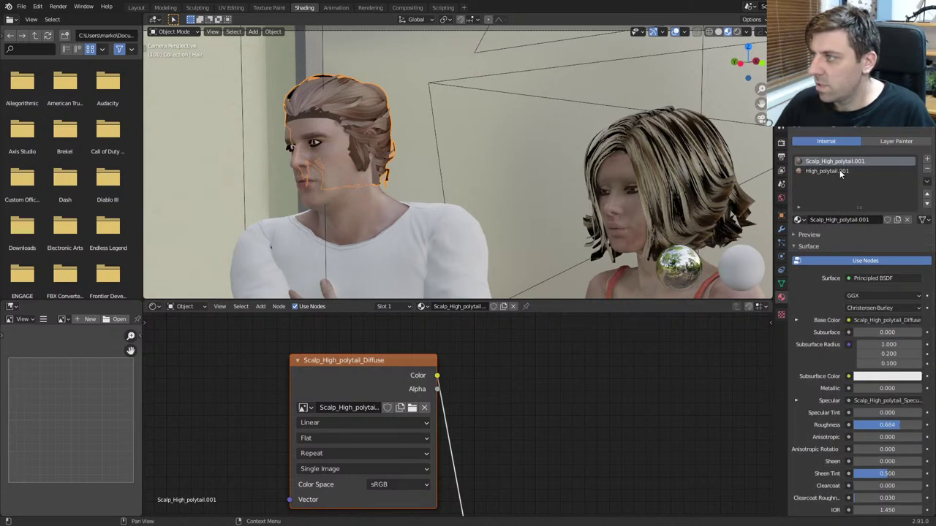
{"action": "left_click", "coordinate": [839, 168]}
{"action": "scroll", "coordinate": [870, 395], "scroll_direction": "down", "scroll_amount": 8}
{"action": "left_click", "coordinate": [870, 410]}
{"action": "left_click", "coordinate": [881, 455]}
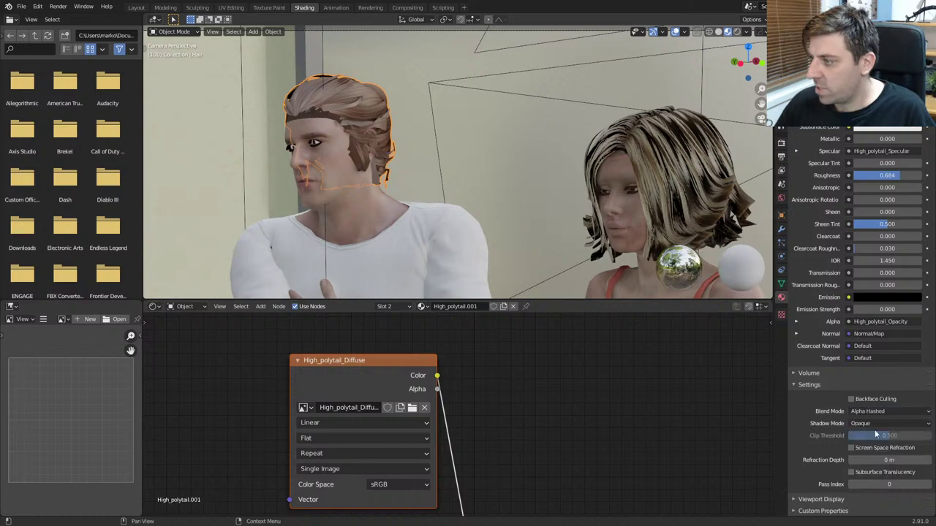
{"action": "left_click", "coordinate": [878, 423]}
{"action": "left_click", "coordinate": [881, 465]}
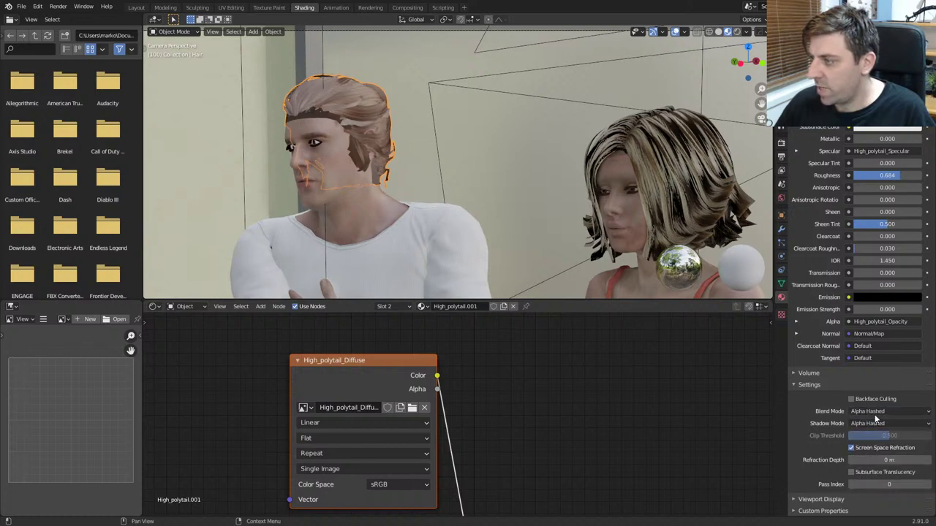
Step: Try Alpha Blend on the hair, then revert to Alpha Hashed with subsurface translucency off
{"action": "left_click", "coordinate": [876, 412]}
{"action": "left_click", "coordinate": [881, 453]}
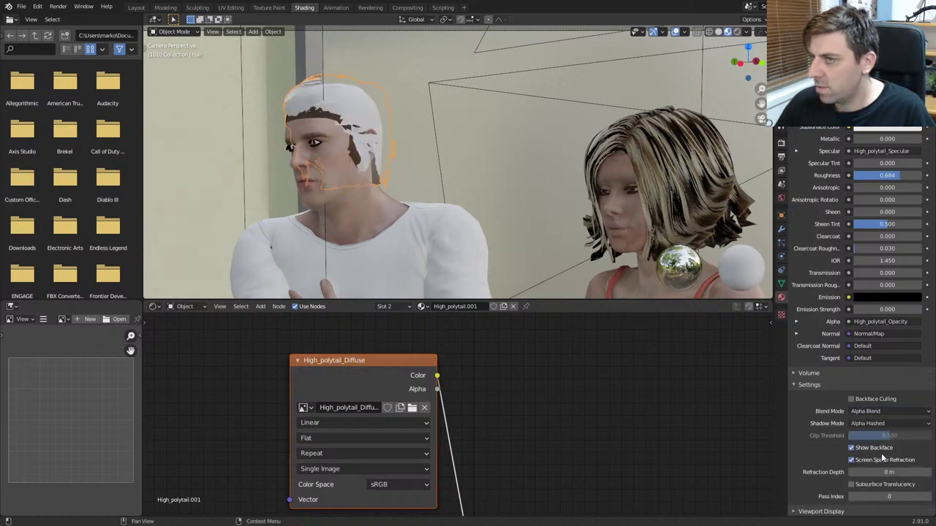
{"action": "left_click", "coordinate": [881, 411]}
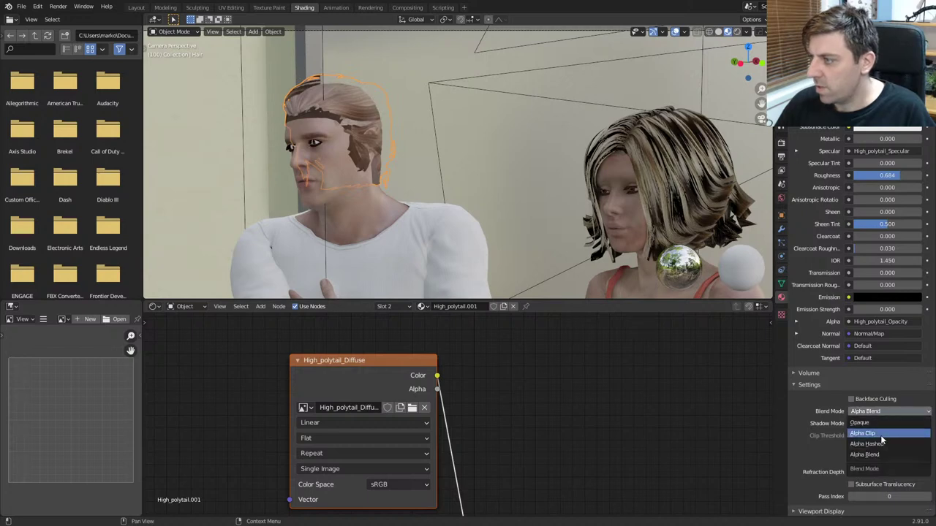
{"action": "left_click", "coordinate": [883, 444]}
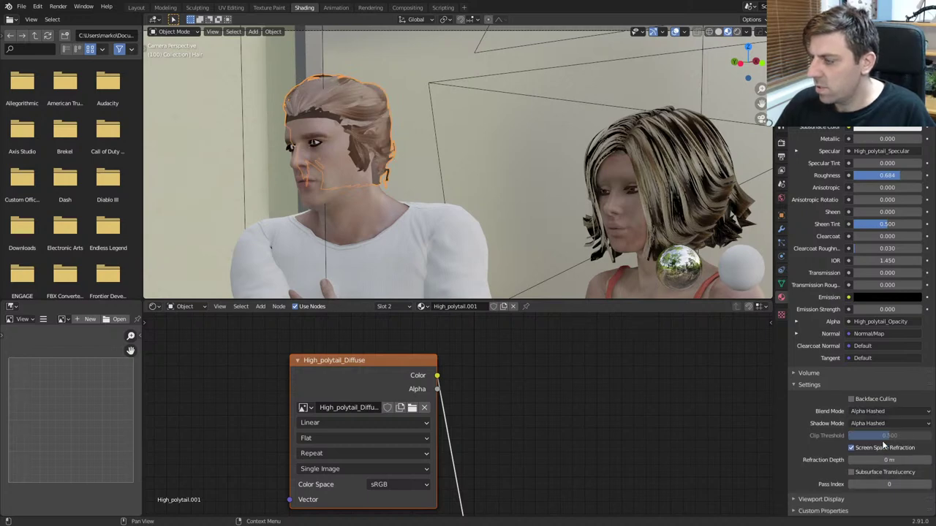
{"action": "left_click", "coordinate": [852, 472]}
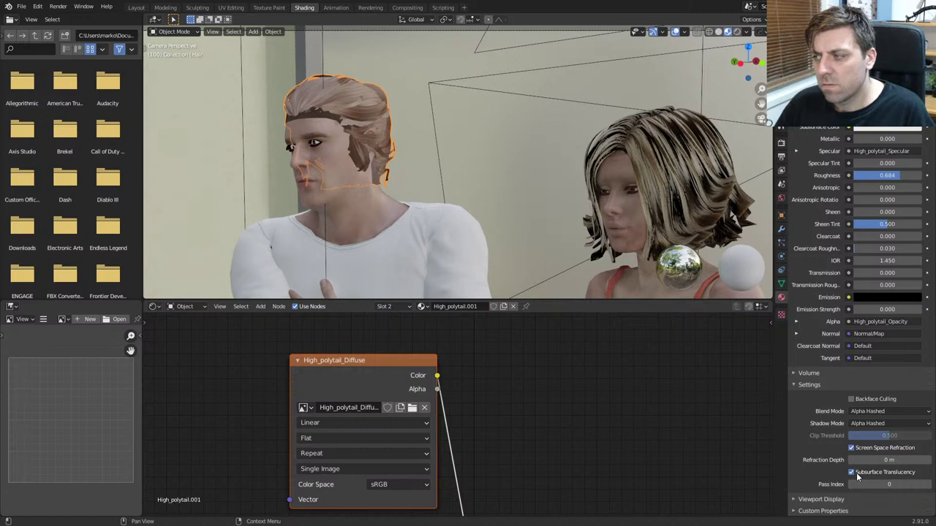
{"action": "left_click", "coordinate": [852, 472]}
Step: Connect the opacity texture Color to BSDF Alpha in both High_polytail.001 and Scalp_High_polytail.001
{"action": "scroll", "coordinate": [658, 380], "scroll_direction": "down", "scroll_amount": 5, "text": "shift"}
{"action": "scroll", "coordinate": [658, 379], "scroll_direction": "right", "scroll_amount": 6, "text": "ctrl"}
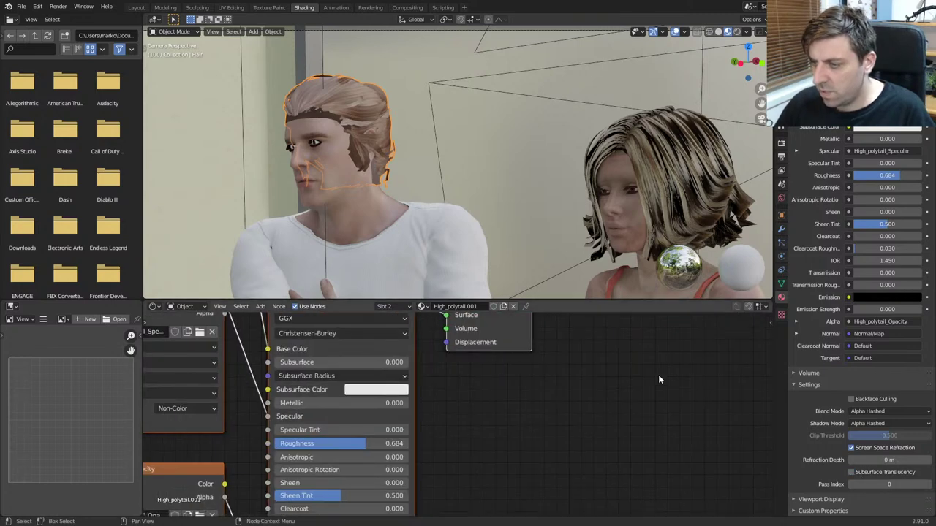
{"action": "scroll", "coordinate": [574, 355], "scroll_direction": "down", "scroll_amount": 5, "text": "shift"}
{"action": "scroll", "coordinate": [574, 355], "scroll_direction": "left", "scroll_amount": 4, "text": "ctrl"}
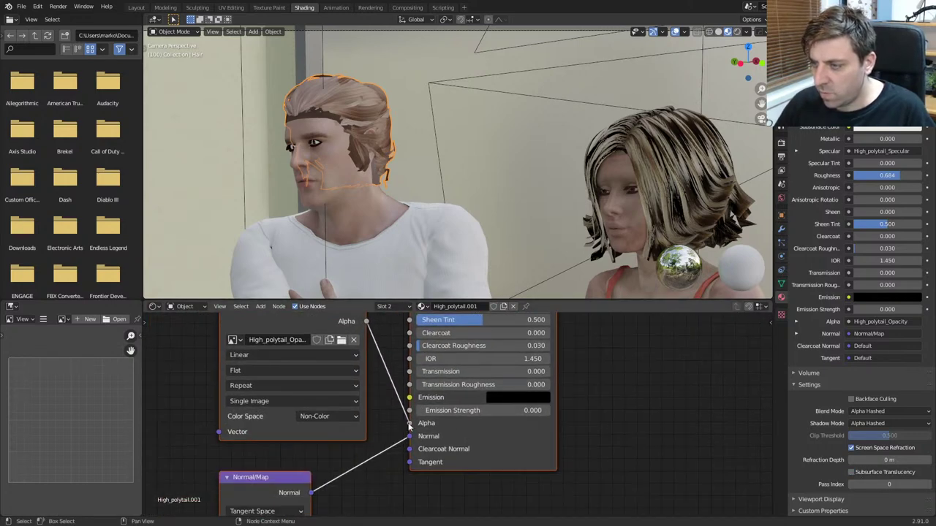
{"action": "scroll", "coordinate": [395, 383], "scroll_direction": "up", "scroll_amount": 3, "text": "shift"}
{"action": "left_click_drag", "start_coordinate": [376, 356], "coordinate": [419, 470]}
{"action": "scroll", "coordinate": [886, 254], "scroll_direction": "up", "scroll_amount": 8}
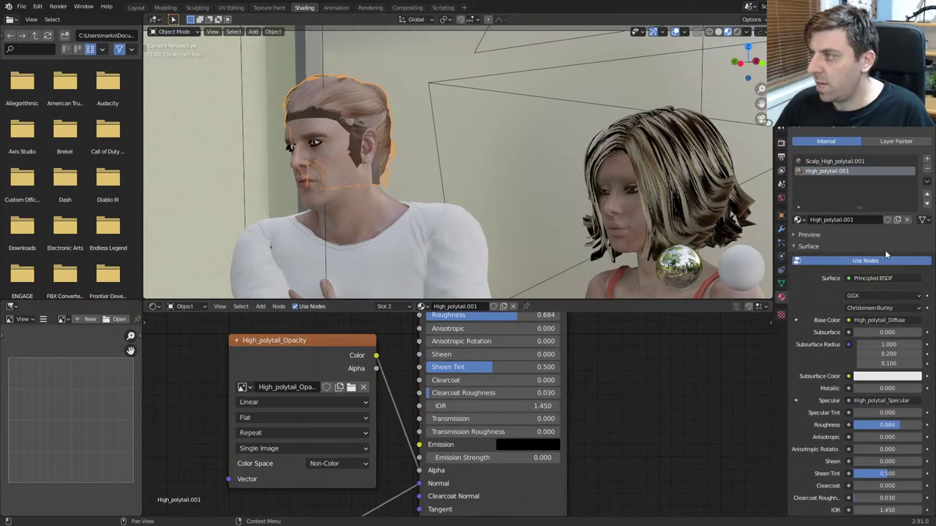
{"action": "left_click", "coordinate": [834, 162]}
{"action": "left_click_drag", "start_coordinate": [375, 357], "coordinate": [420, 472]}
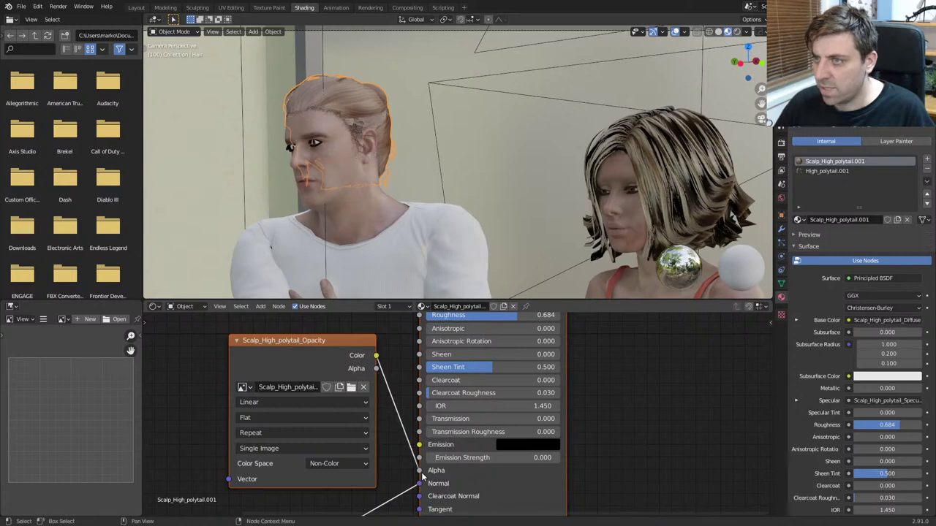
{"action": "middle_click_drag", "start_coordinate": [446, 241], "coordinate": [395, 188]}
{"action": "scroll", "coordinate": [395, 188], "scroll_direction": "up", "scroll_amount": 5}
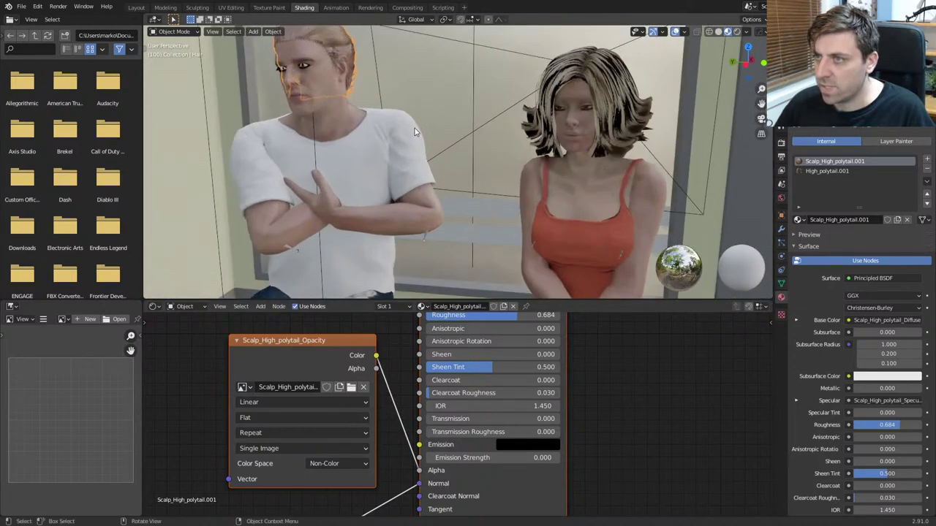
Step: Delete the man's tearline and eye occlusion objects
{"action": "middle_click_drag", "start_coordinate": [395, 187], "coordinate": [446, 169]}
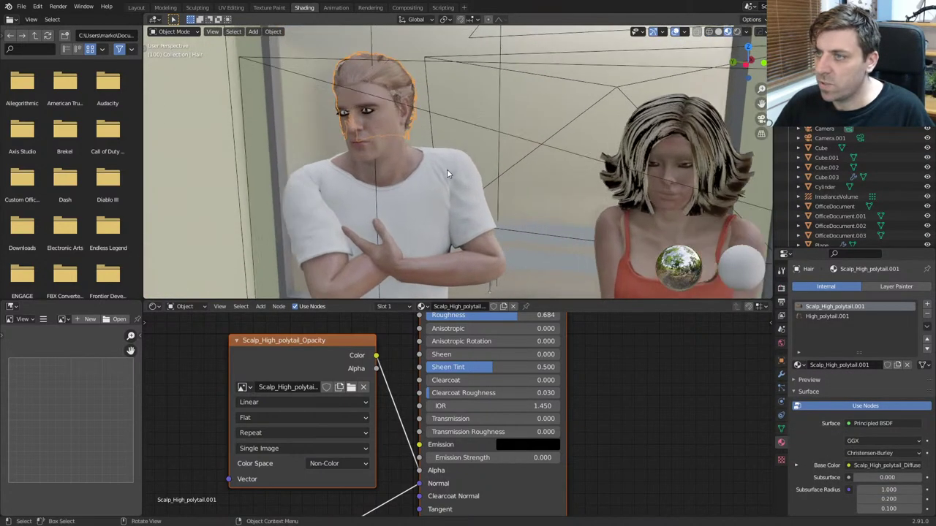
{"action": "scroll", "coordinate": [347, 98], "scroll_direction": "up", "scroll_amount": 3}
{"action": "left_click", "coordinate": [341, 96]}
{"action": "left_click", "coordinate": [340, 97]}
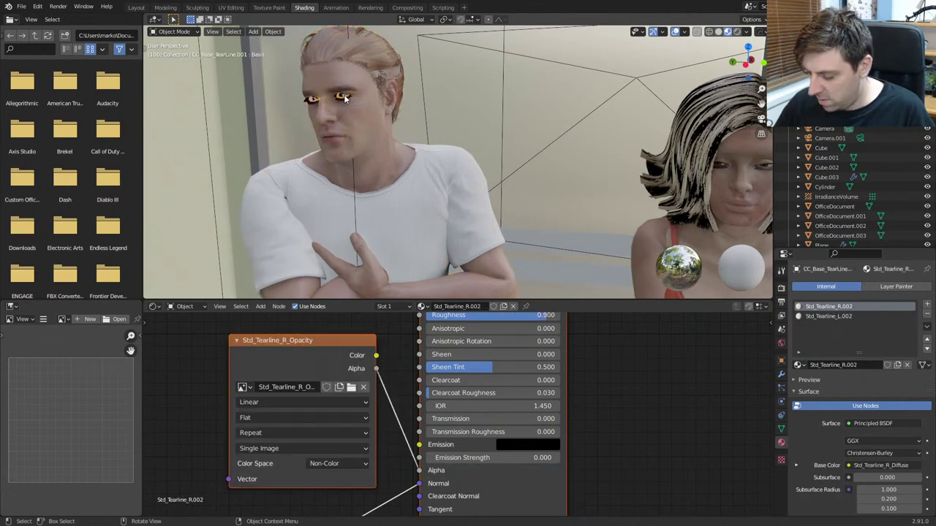
{"action": "key", "text": "KP_Decimal"}
{"action": "key", "text": "Delete"}
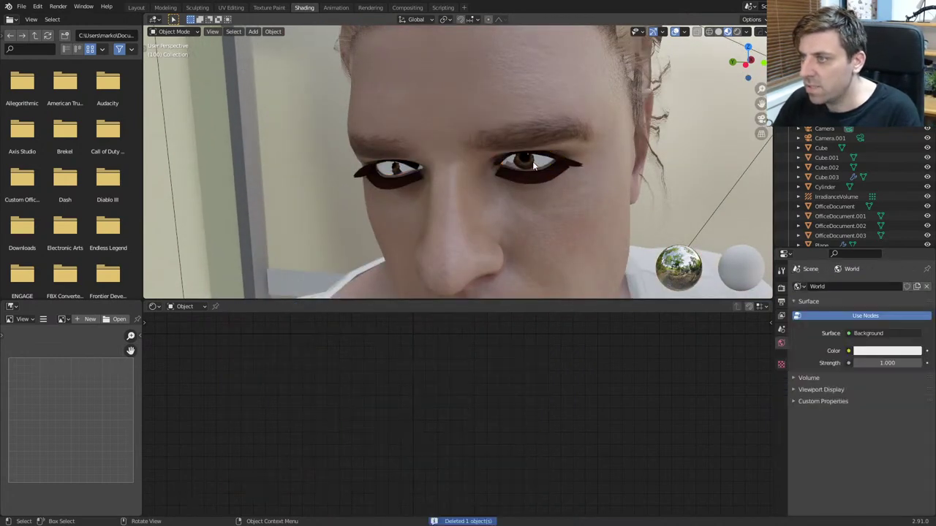
{"action": "left_click", "coordinate": [538, 165]}
{"action": "key", "text": "Delete"}
Step: Link Std_Eyelash_Opacity's colour into the BSDF Alpha of the Std_Eyelash.003 material
{"action": "left_click", "coordinate": [538, 166]}
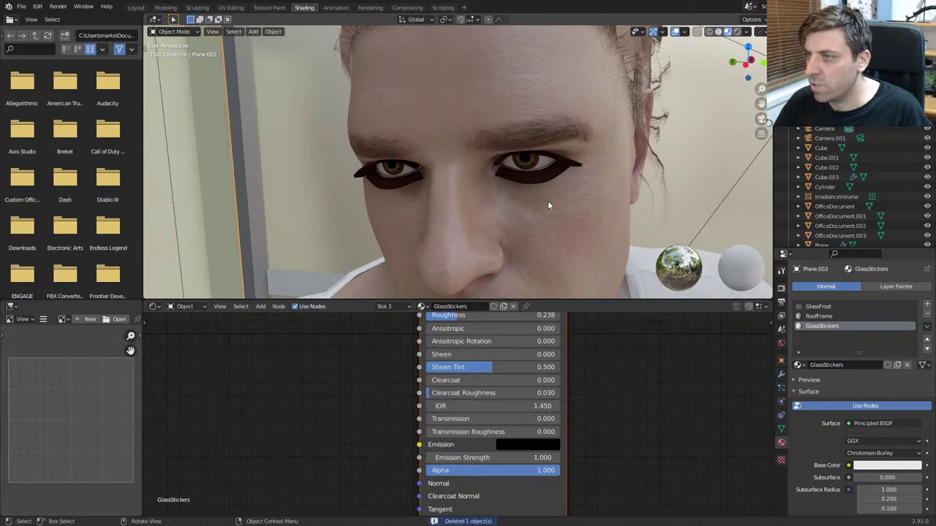
{"action": "middle_click_drag", "start_coordinate": [548, 200], "coordinate": [513, 139]}
{"action": "scroll", "coordinate": [854, 343], "scroll_direction": "down", "scroll_amount": 1}
{"action": "left_click", "coordinate": [843, 344]}
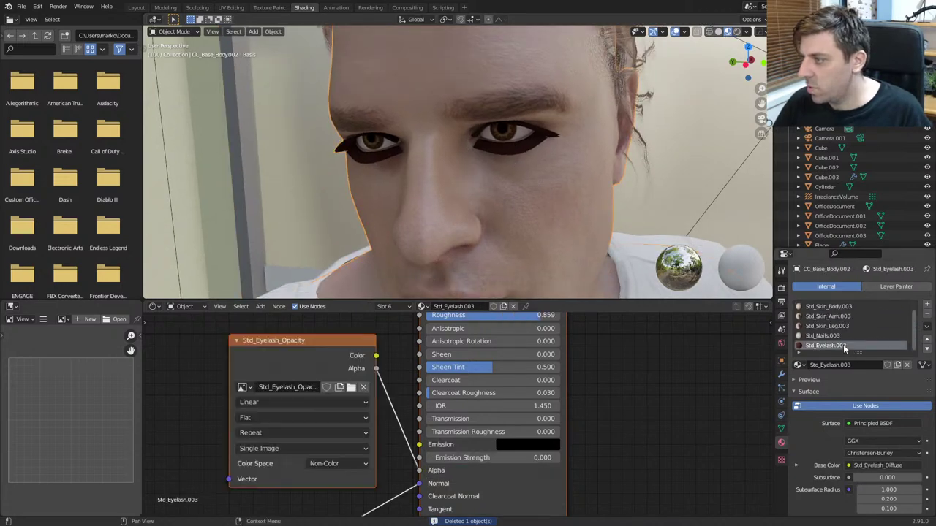
{"action": "middle_click_drag", "start_coordinate": [381, 432], "coordinate": [381, 398]}
{"action": "left_click_drag", "start_coordinate": [376, 332], "coordinate": [419, 434]}
Step: Set the eyelash material's Blend and Shadow Mode to Alpha Hashed, then leave the face close-up
{"action": "scroll", "coordinate": [879, 429], "scroll_direction": "down", "scroll_amount": 8}
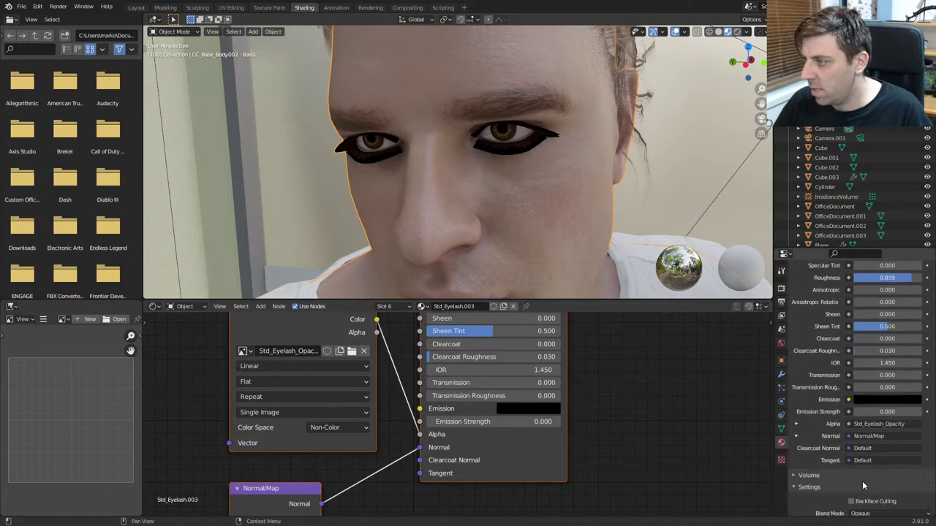
{"action": "scroll", "coordinate": [879, 429], "scroll_direction": "down", "scroll_amount": 5}
{"action": "left_click", "coordinate": [887, 411]}
{"action": "left_click", "coordinate": [877, 444]}
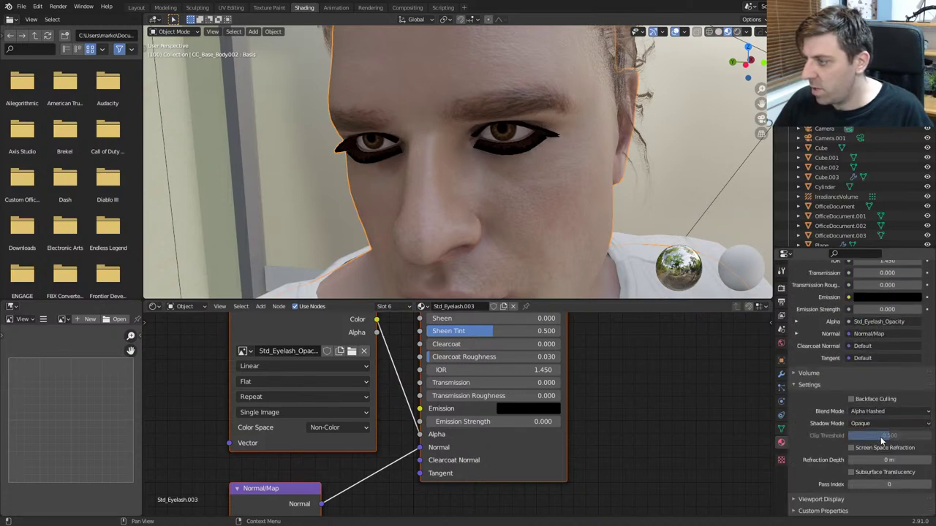
{"action": "left_click", "coordinate": [887, 423]}
{"action": "key", "text": "KP_Divide"}
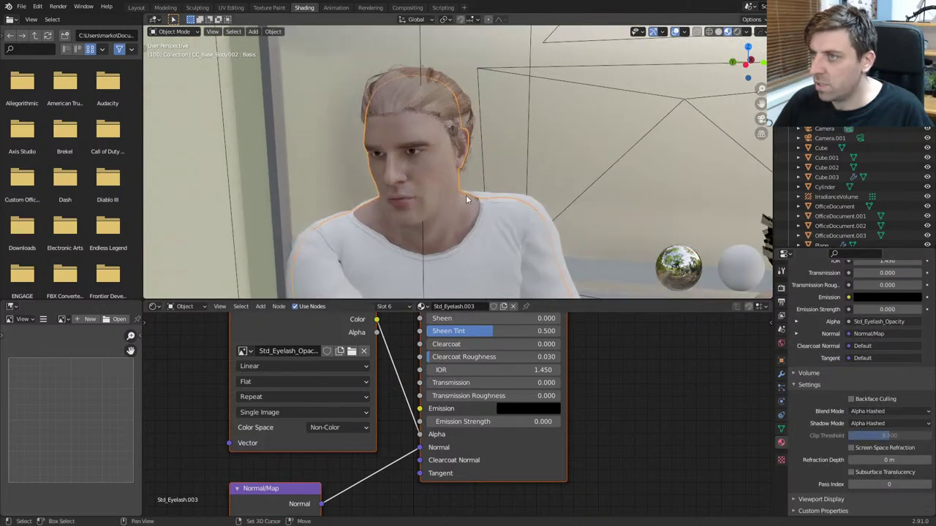
{"action": "left_click", "coordinate": [492, 171]}
{"action": "middle_click_drag", "start_coordinate": [492, 168], "coordinate": [322, 146]}
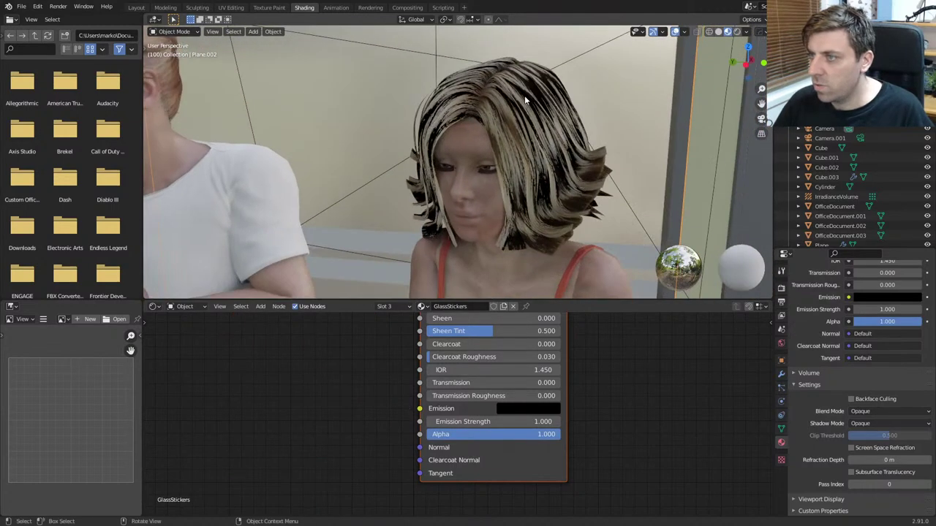
Step: Link the woman's Hair opacity map to Alpha and set Alpha Hashed blending and shadows
{"action": "left_click", "coordinate": [428, 220]}
{"action": "left_click_drag", "start_coordinate": [378, 323], "coordinate": [420, 435]}
{"action": "left_click", "coordinate": [888, 411]}
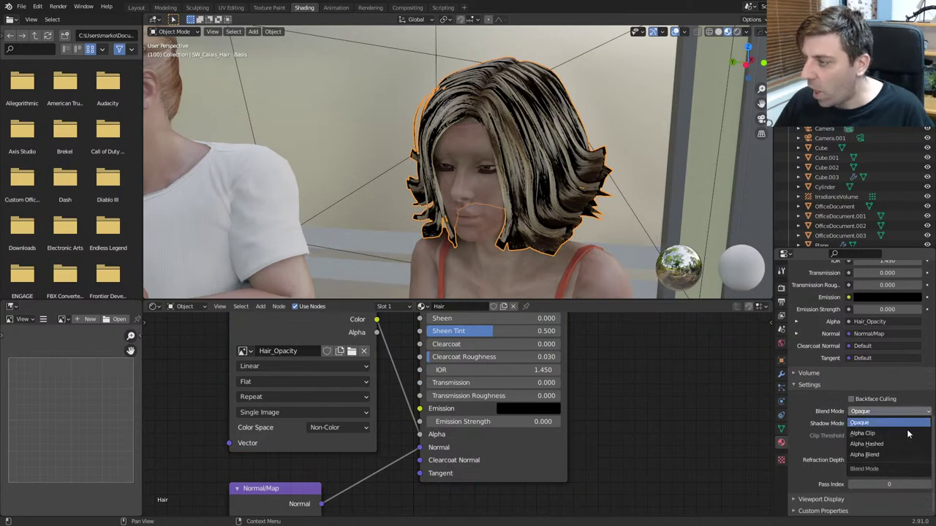
{"action": "left_click", "coordinate": [901, 429]}
{"action": "left_click", "coordinate": [900, 425]}
{"action": "left_click", "coordinate": [895, 424]}
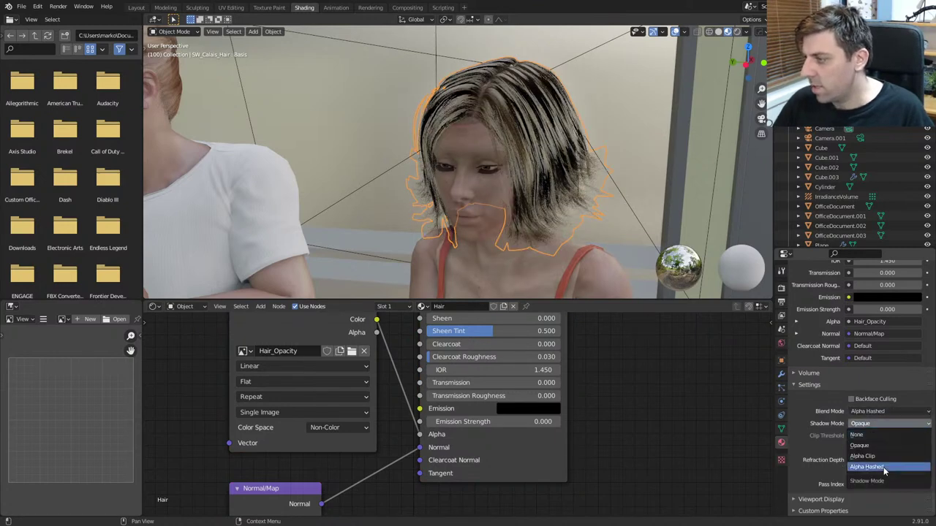
{"action": "left_click", "coordinate": [886, 469]}
{"action": "scroll", "coordinate": [877, 382], "scroll_direction": "up", "scroll_amount": 15}
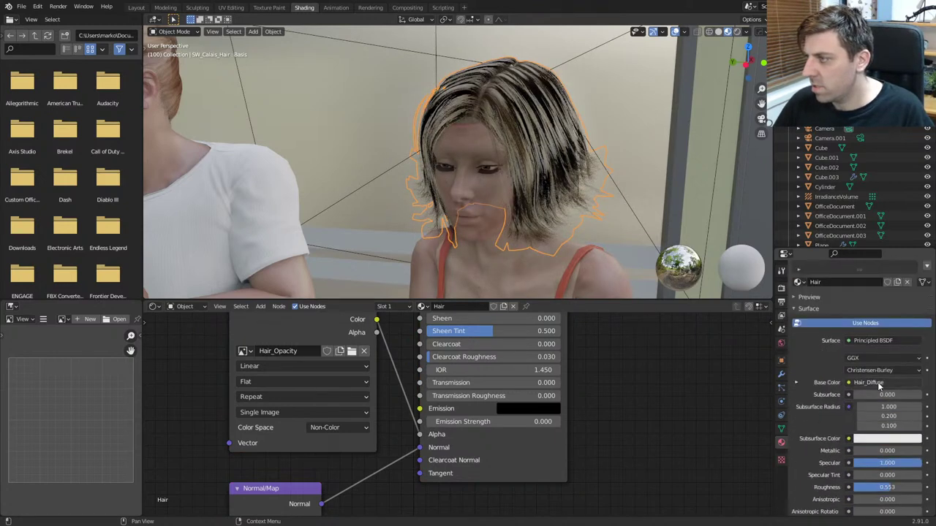
Step: Give the Base hair material Alpha Hashed blending and shadows and link its opacity map to Alpha
{"action": "left_click", "coordinate": [841, 316]}
{"action": "scroll", "coordinate": [823, 443], "scroll_direction": "down", "scroll_amount": 15}
{"action": "left_click", "coordinate": [888, 411]}
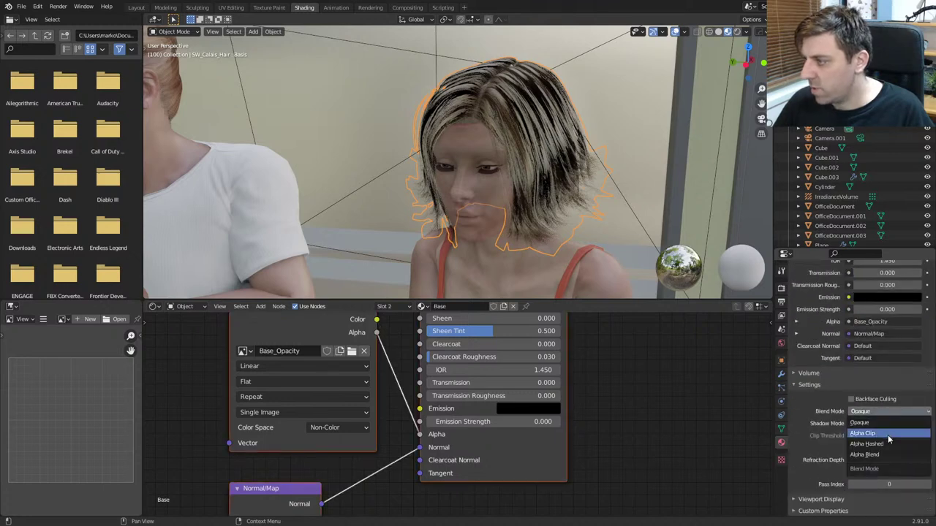
{"action": "left_click", "coordinate": [886, 438]}
{"action": "left_click", "coordinate": [885, 422]}
{"action": "left_click", "coordinate": [886, 466]}
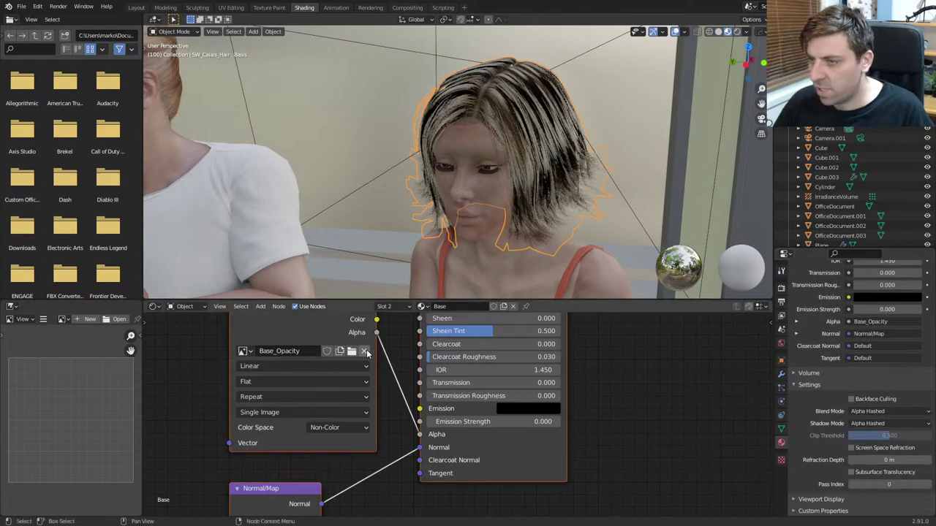
{"action": "left_click_drag", "start_coordinate": [377, 321], "coordinate": [420, 438]}
{"action": "left_click_drag", "start_coordinate": [422, 439], "coordinate": [421, 436]}
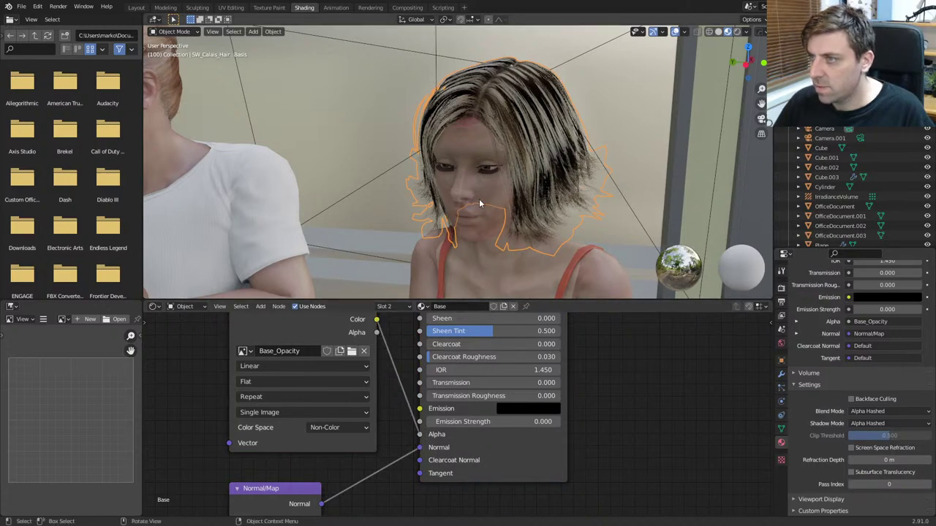
{"action": "middle_click_drag", "start_coordinate": [244, 335], "coordinate": [365, 372]}
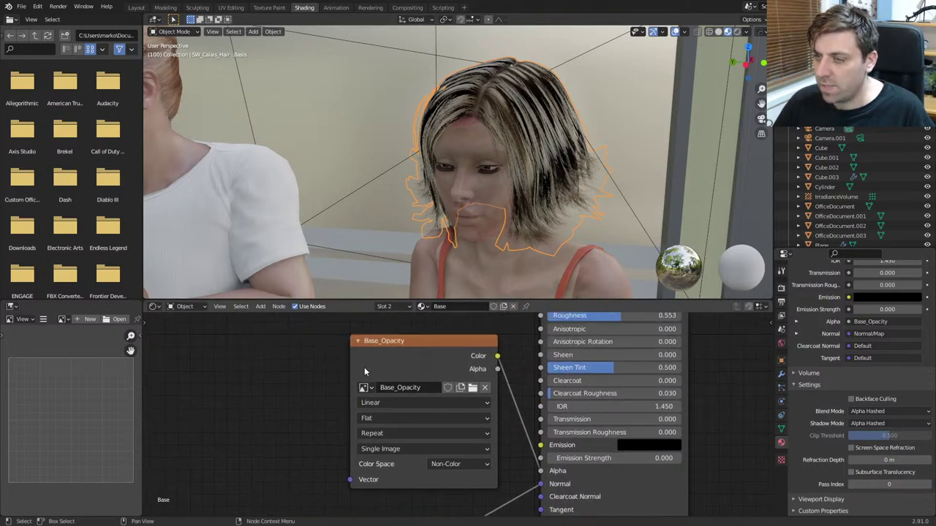
{"action": "left_click_drag", "start_coordinate": [350, 364], "coordinate": [203, 368]}
Step: Load Base_Opacity.jpg and Base_Diffuse.jpg into the Base material's opacity and colour image nodes
{"action": "left_click", "coordinate": [462, 387]}
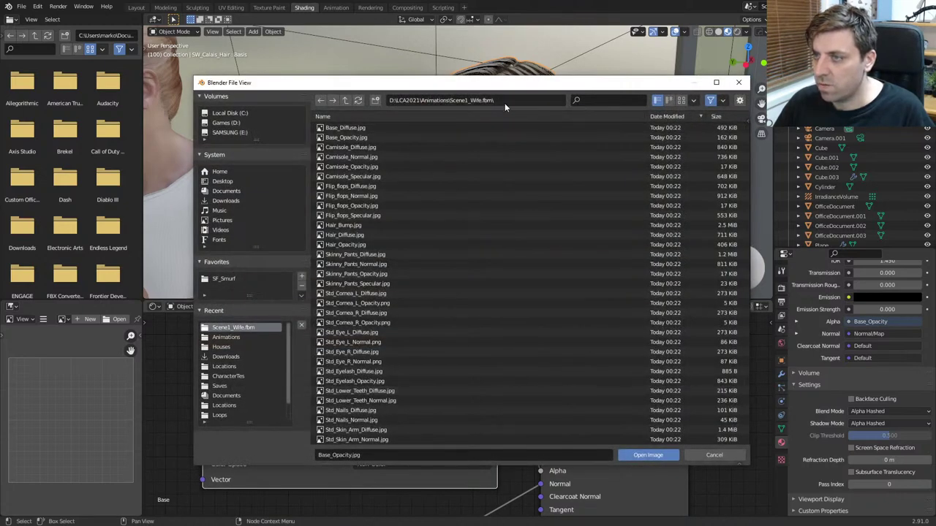
{"action": "double_click", "coordinate": [445, 138]}
{"action": "scroll", "coordinate": [515, 381], "scroll_direction": "up", "scroll_amount": 5, "text": "shift"}
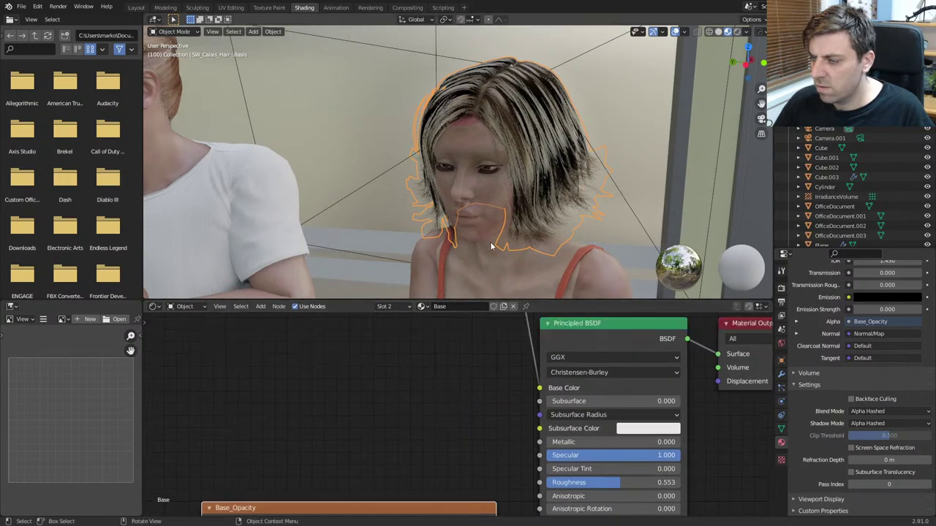
{"action": "scroll", "coordinate": [475, 380], "scroll_direction": "up", "scroll_amount": 5, "text": "shift"}
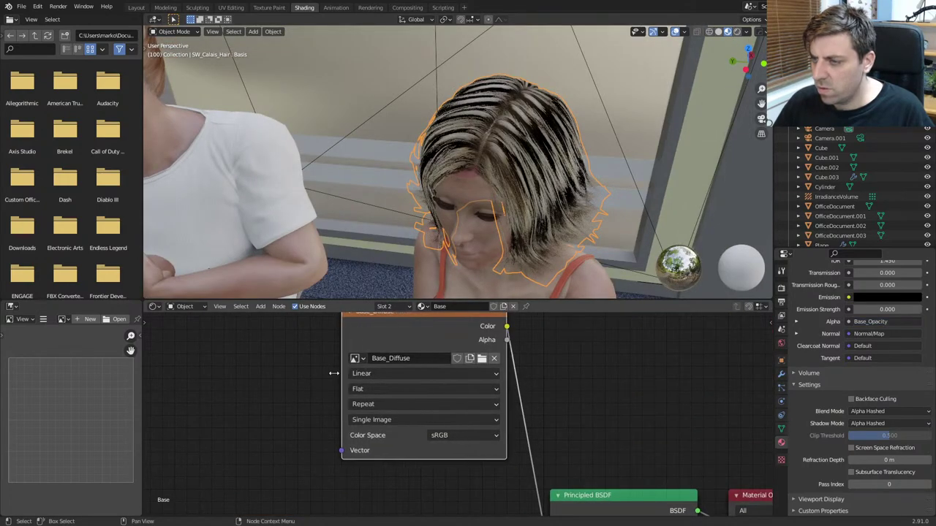
{"action": "left_click", "coordinate": [481, 359]}
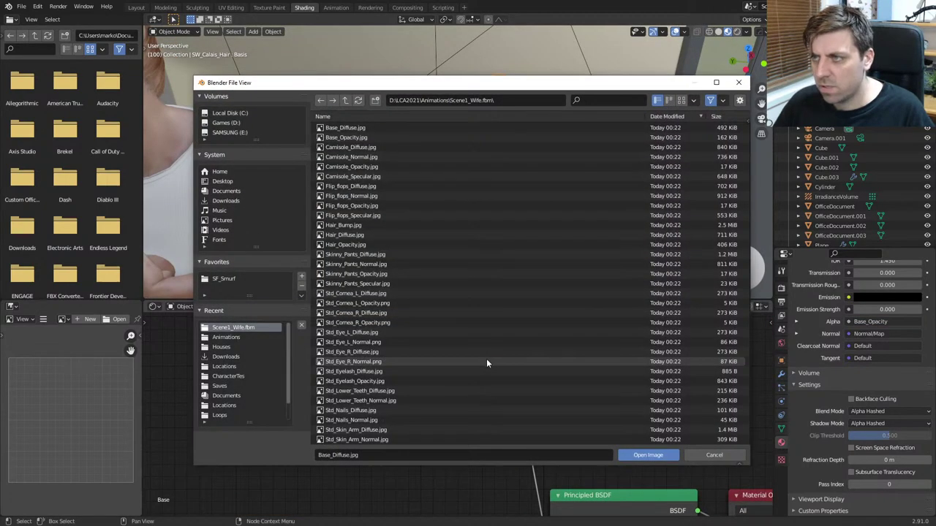
{"action": "double_click", "coordinate": [485, 127]}
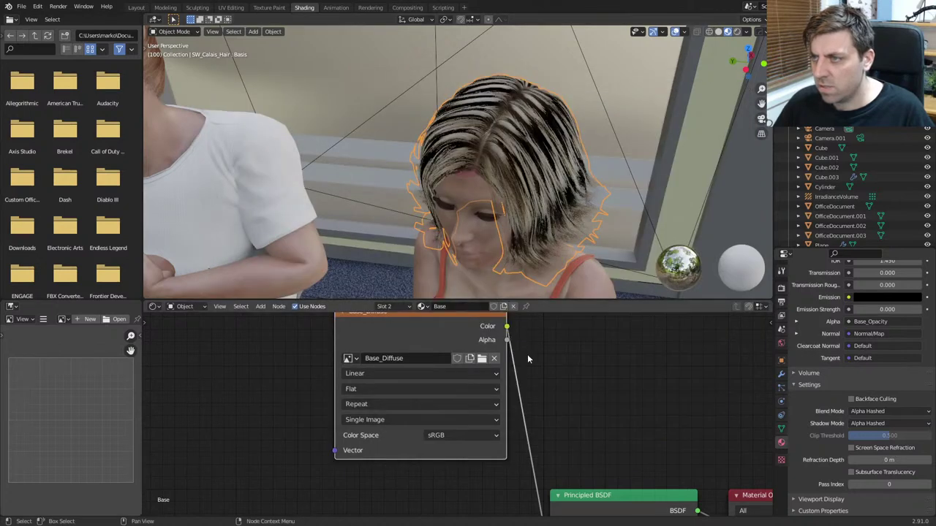
{"action": "scroll", "coordinate": [839, 377], "scroll_direction": "up", "scroll_amount": 6}
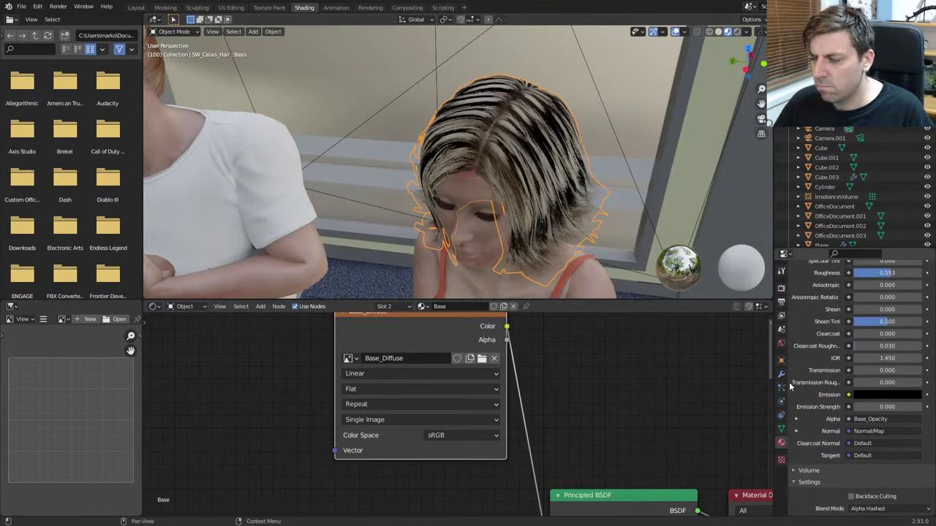
{"action": "scroll", "coordinate": [840, 377], "scroll_direction": "up", "scroll_amount": 5}
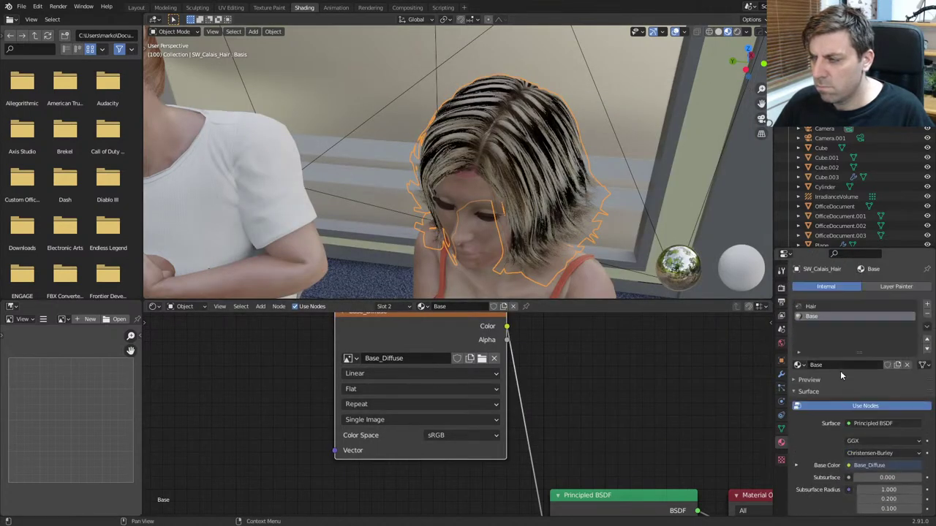
Step: Compare the Hair and Base materials and inspect the Hair_Opacity node setup
{"action": "left_click", "coordinate": [819, 307]}
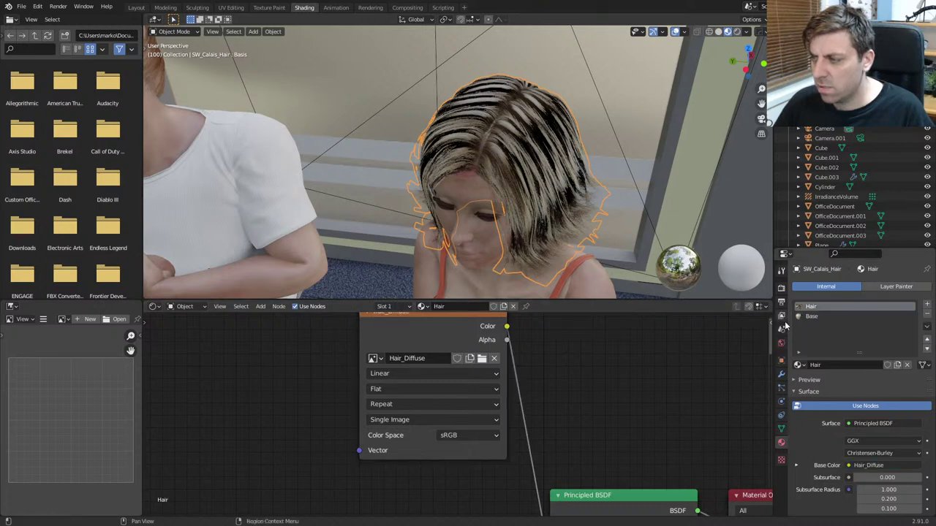
{"action": "left_click", "coordinate": [817, 317]}
{"action": "left_click", "coordinate": [823, 307]}
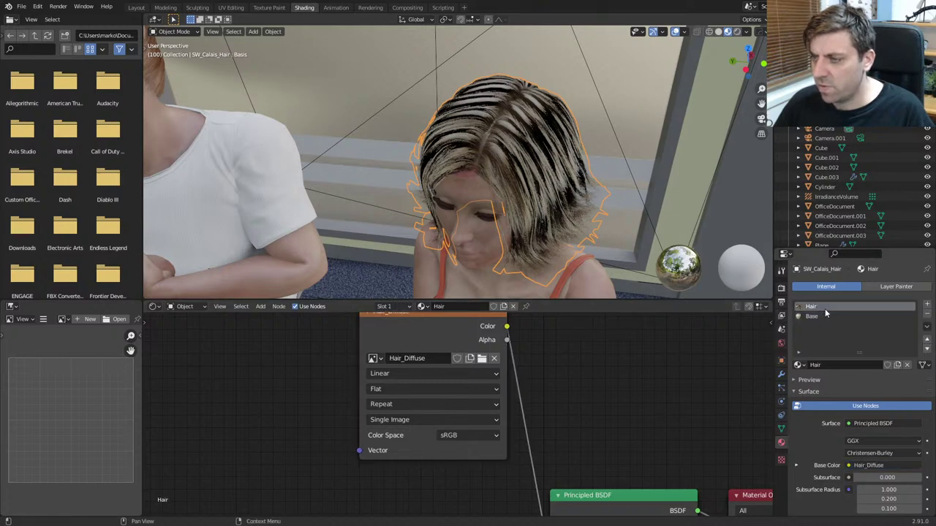
{"action": "middle_click_drag", "start_coordinate": [585, 454], "coordinate": [557, 231]}
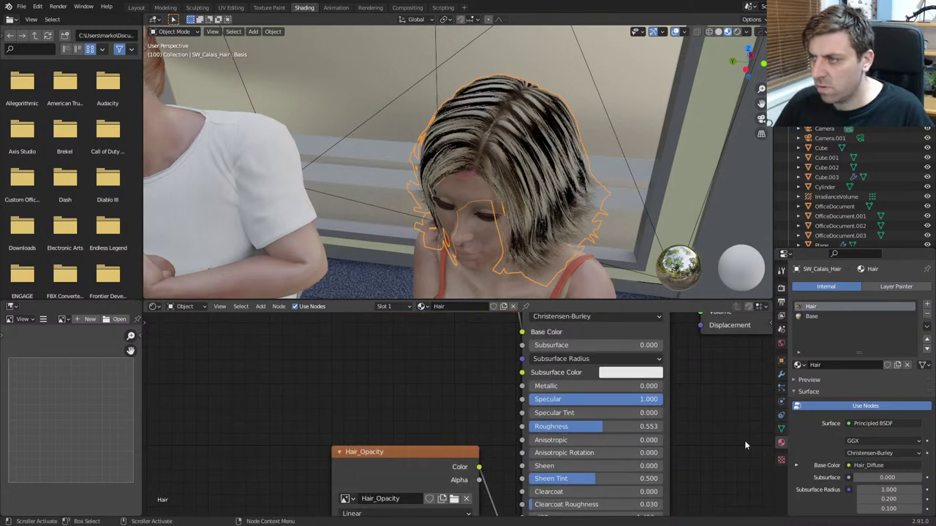
{"action": "middle_click_drag", "start_coordinate": [728, 422], "coordinate": [560, 516]}
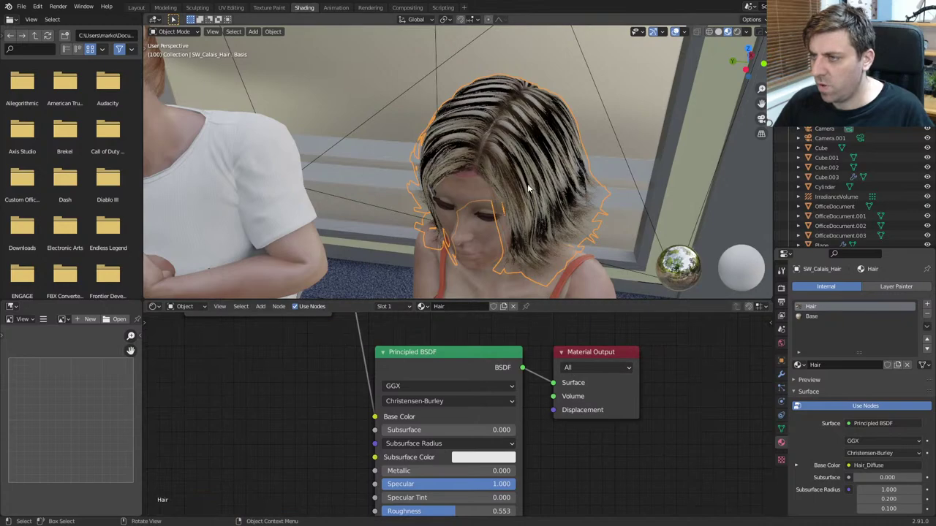
{"action": "scroll", "coordinate": [527, 184], "scroll_direction": "up", "scroll_amount": 5}
Step: Select the woman's body and open her Std_Skin_Head.002 material's image texture node
{"action": "left_click", "coordinate": [530, 186]}
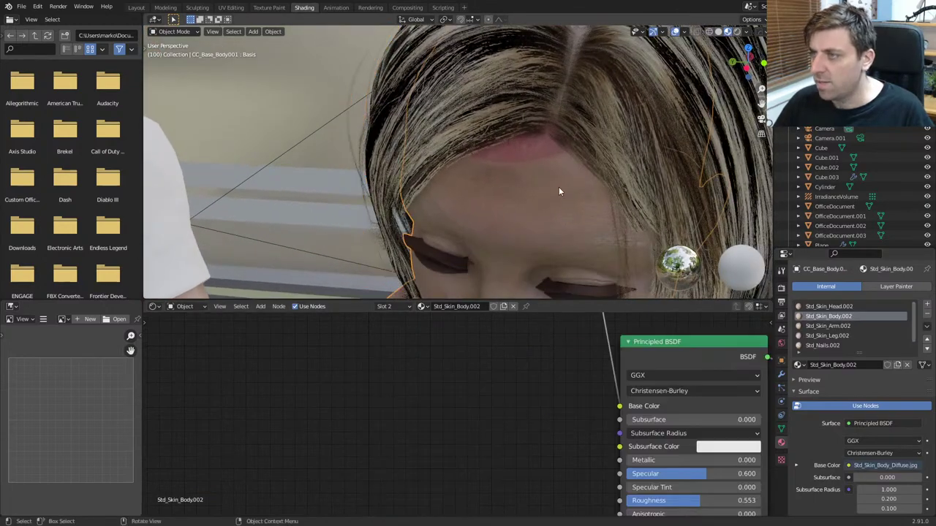
{"action": "scroll", "coordinate": [558, 190], "scroll_direction": "down", "scroll_amount": 4}
{"action": "middle_click_drag", "start_coordinate": [552, 215], "coordinate": [527, 165]}
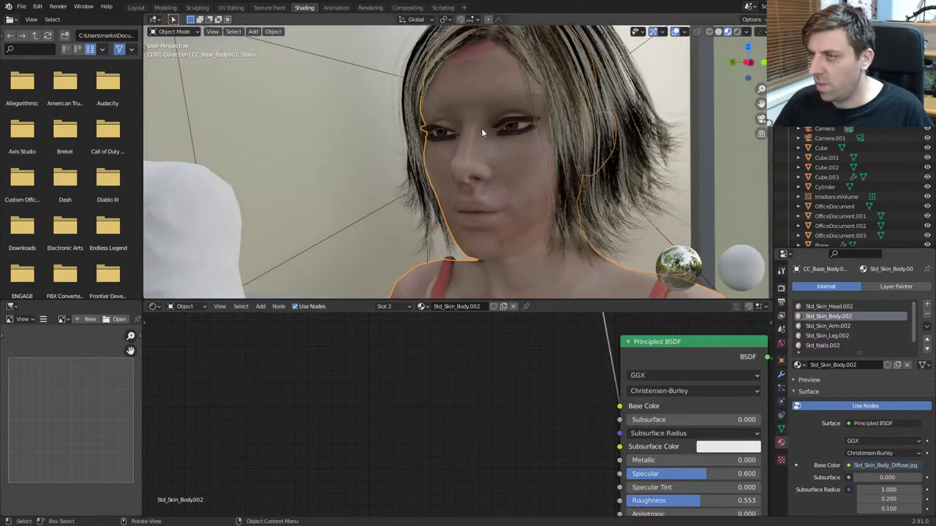
{"action": "left_click", "coordinate": [829, 307]}
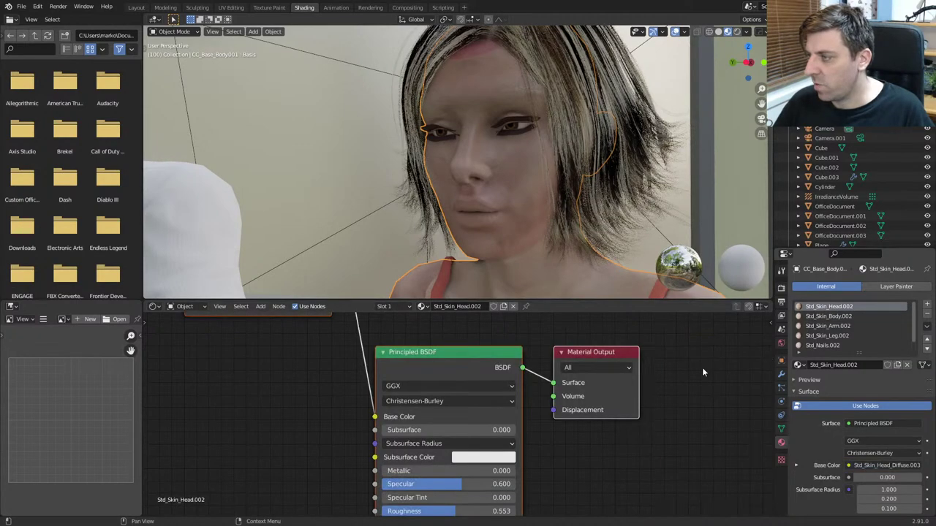
{"action": "middle_click_drag", "start_coordinate": [344, 322], "coordinate": [481, 392]}
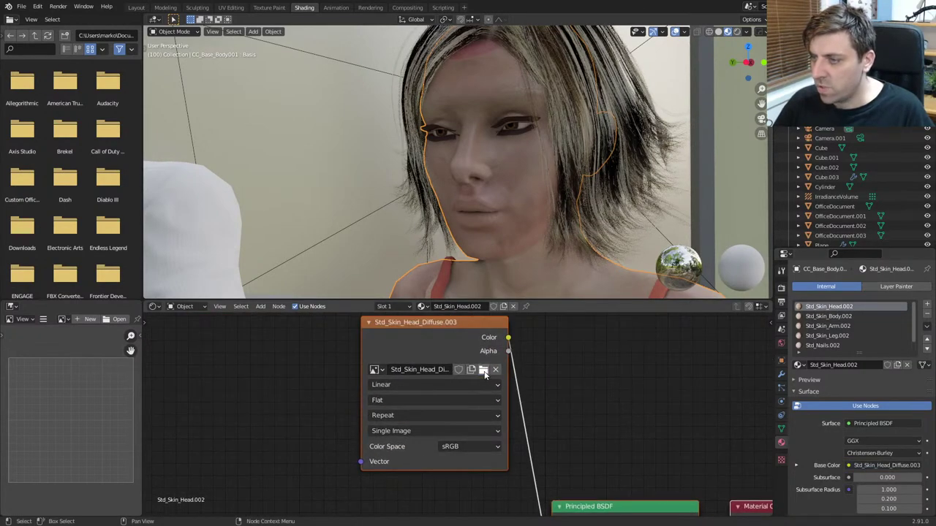
Step: Load Std_Skin_Head_Diffuse.jpg from Scene1_Wife.fbm into the head's colour image node
{"action": "left_click", "coordinate": [483, 369]}
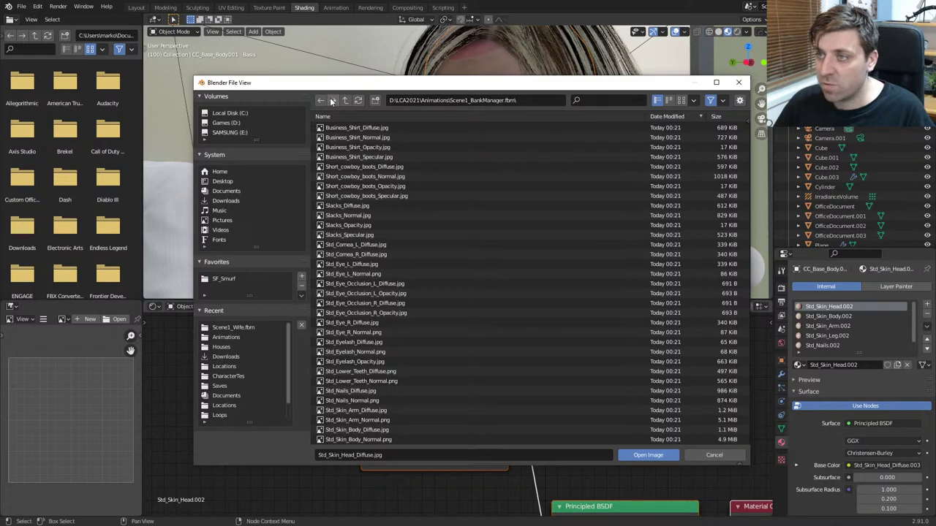
{"action": "left_click", "coordinate": [538, 103]}
{"action": "left_click", "coordinate": [345, 101]}
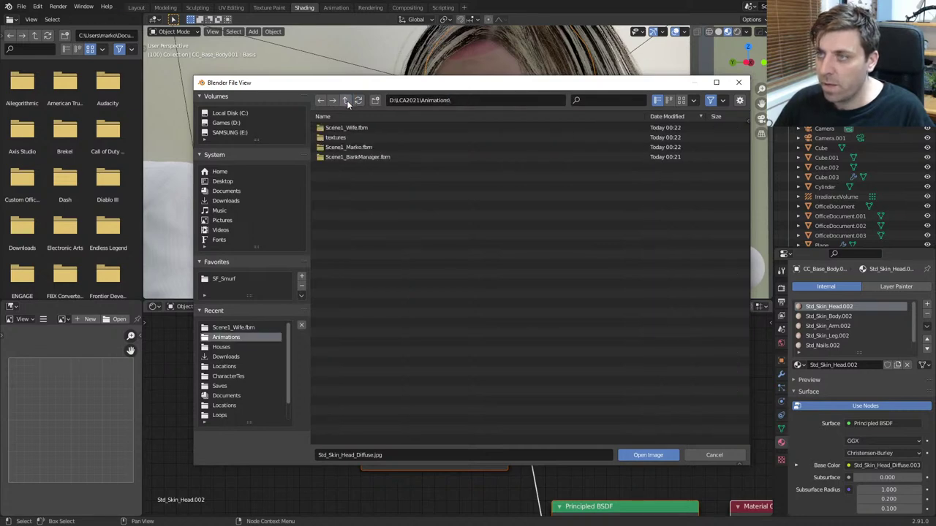
{"action": "double_click", "coordinate": [357, 127]}
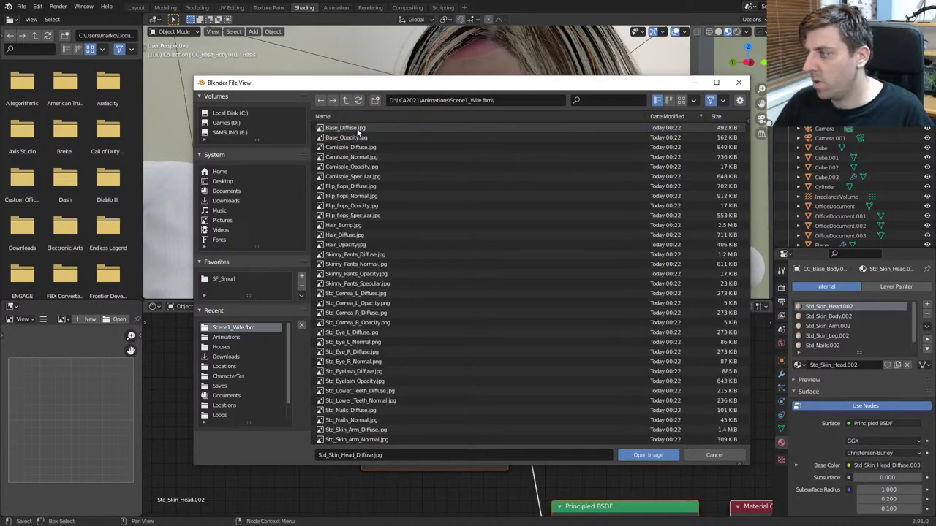
{"action": "scroll", "coordinate": [380, 271], "scroll_direction": "down", "scroll_amount": 5}
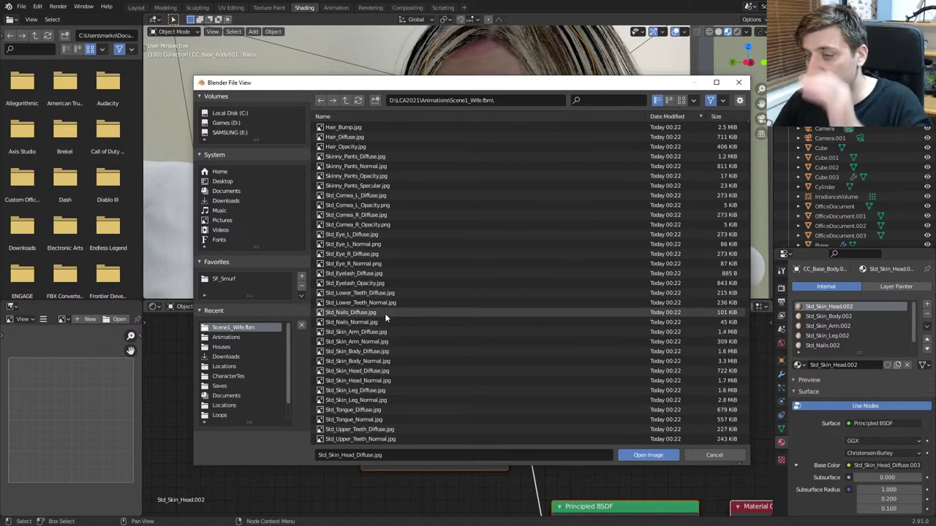
{"action": "double_click", "coordinate": [392, 370]}
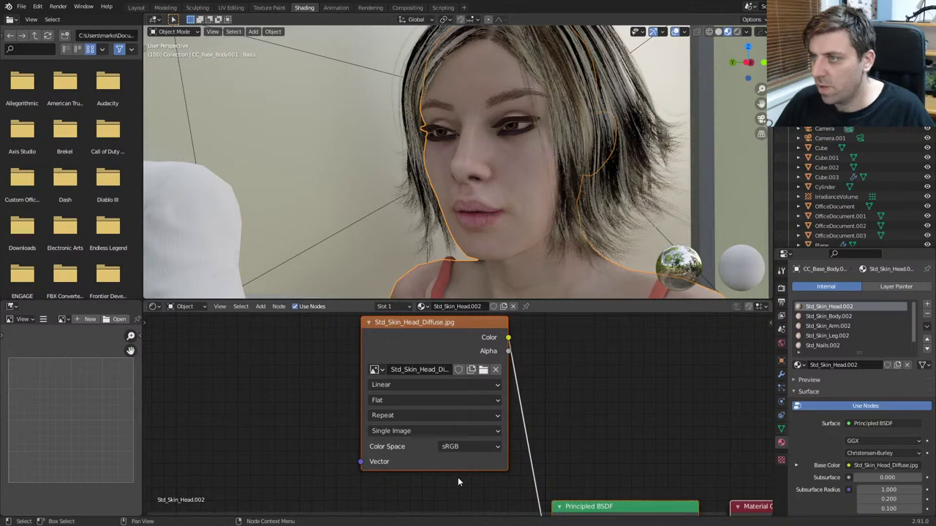
Step: Load Std_Skin_Head_Normal.jpg into the head's normal image node, then select the hair
{"action": "scroll", "coordinate": [438, 479], "scroll_direction": "down", "scroll_amount": 2}
{"action": "middle_click_drag", "start_coordinate": [392, 480], "coordinate": [368, 349]}
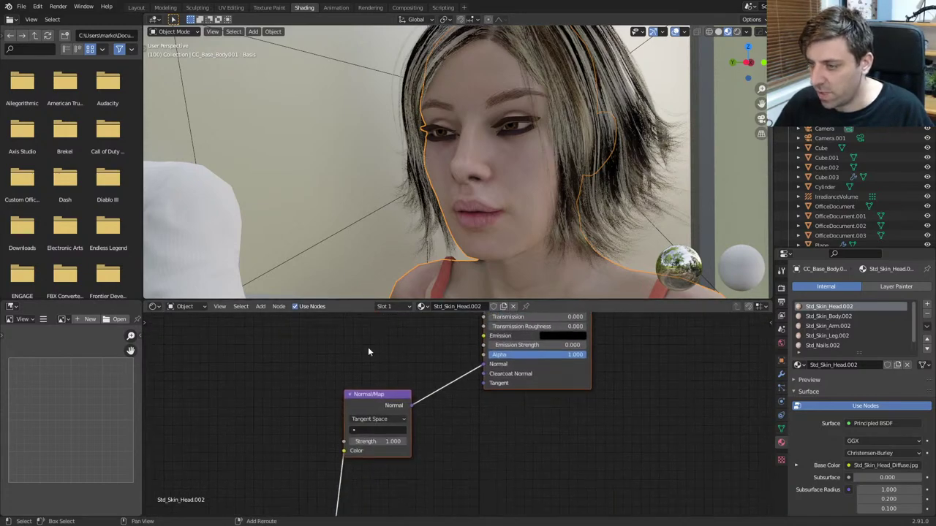
{"action": "middle_click_drag", "start_coordinate": [400, 398], "coordinate": [430, 454]}
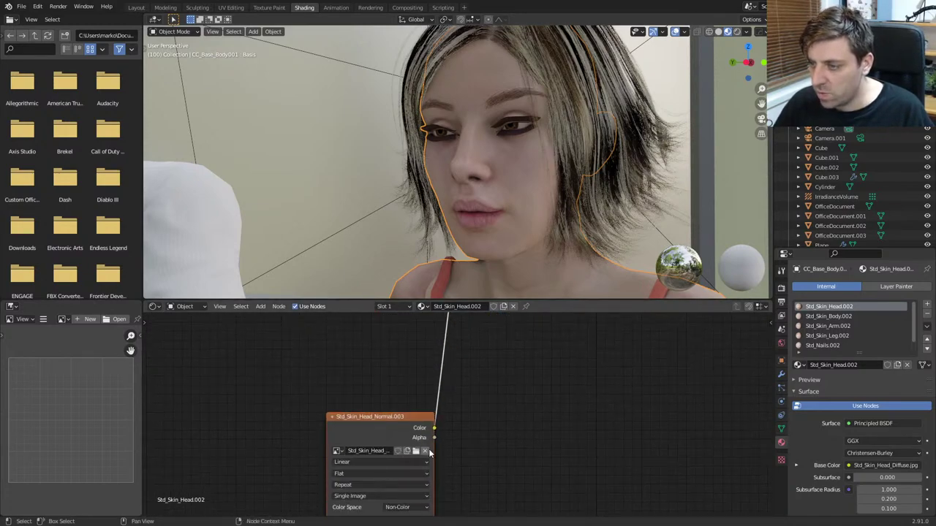
{"action": "left_click", "coordinate": [416, 451]}
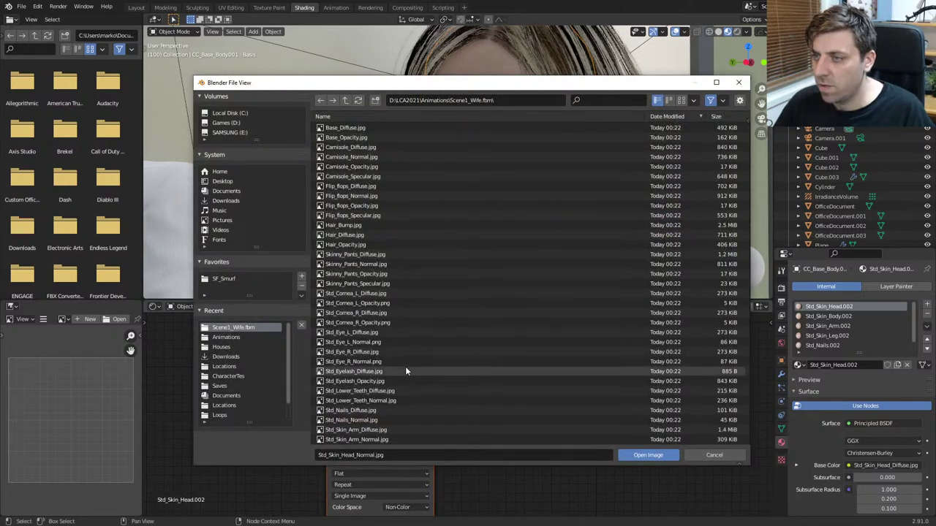
{"action": "scroll", "coordinate": [407, 329], "scroll_direction": "down", "scroll_amount": 5}
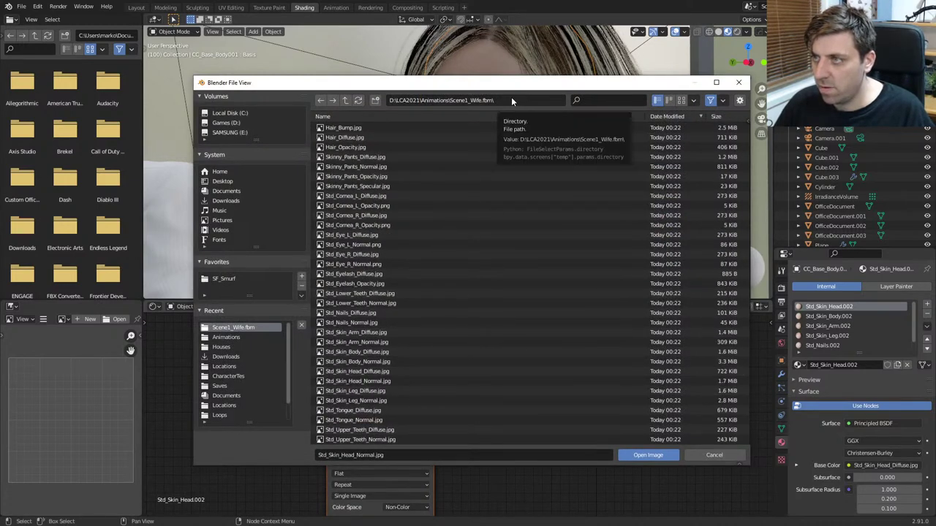
{"action": "double_click", "coordinate": [406, 381]}
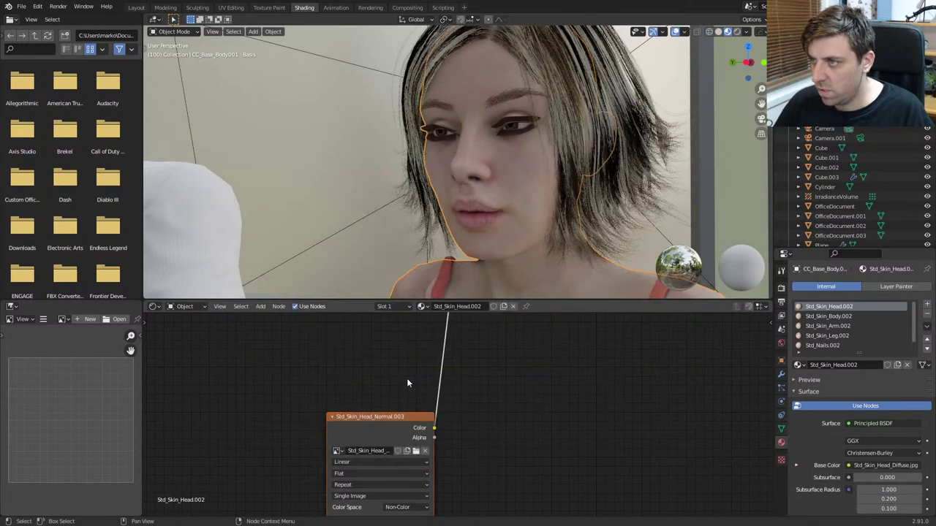
{"action": "left_click", "coordinate": [525, 100]}
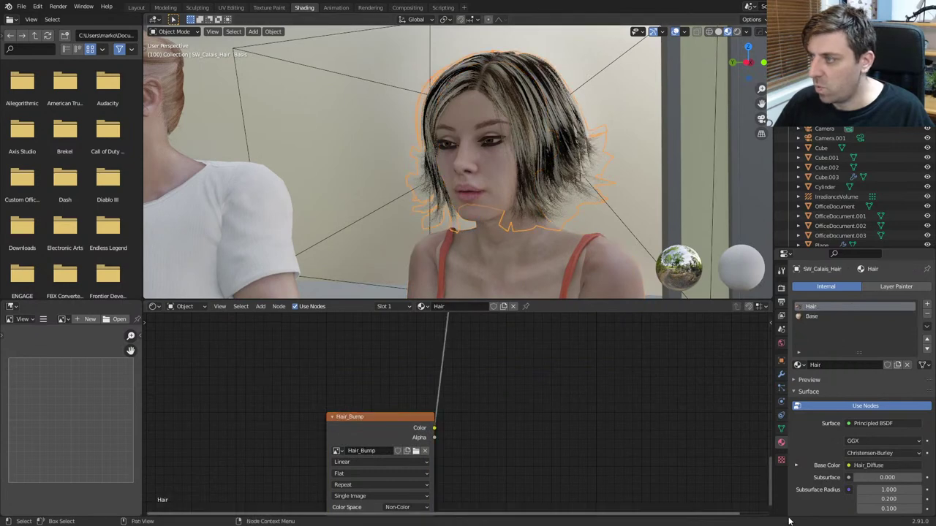
Step: Tidy the Hair node tree and enable Screen Space Refraction on the Hair material
{"action": "left_click_drag", "start_coordinate": [388, 416], "coordinate": [404, 381]}
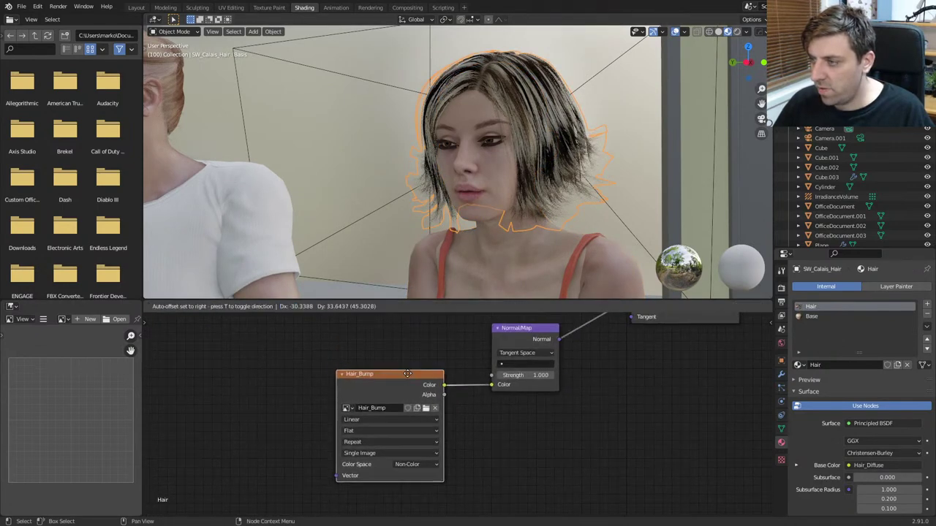
{"action": "middle_click_drag", "start_coordinate": [663, 372], "coordinate": [622, 423]}
{"action": "middle_click_drag", "start_coordinate": [596, 368], "coordinate": [587, 438]}
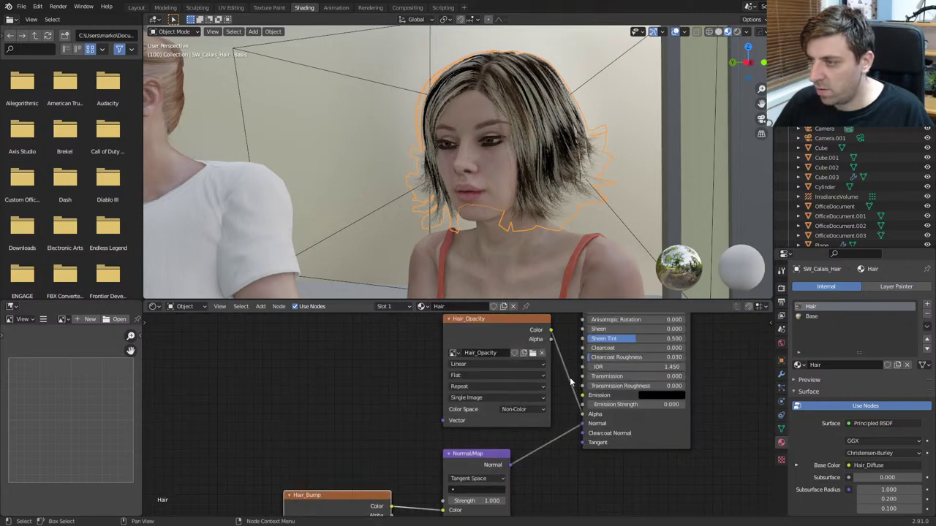
{"action": "left_click_drag", "start_coordinate": [518, 326], "coordinate": [476, 324]}
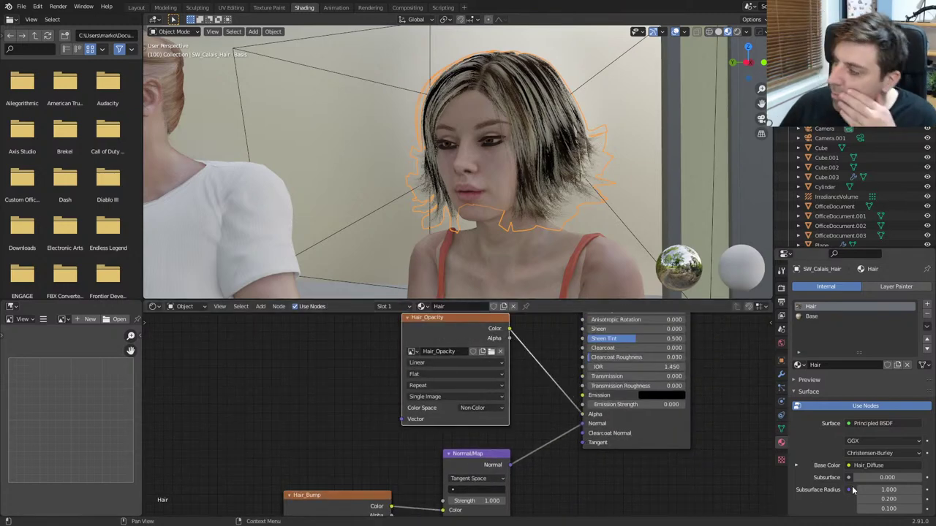
{"action": "scroll", "coordinate": [840, 465], "scroll_direction": "down", "scroll_amount": 15}
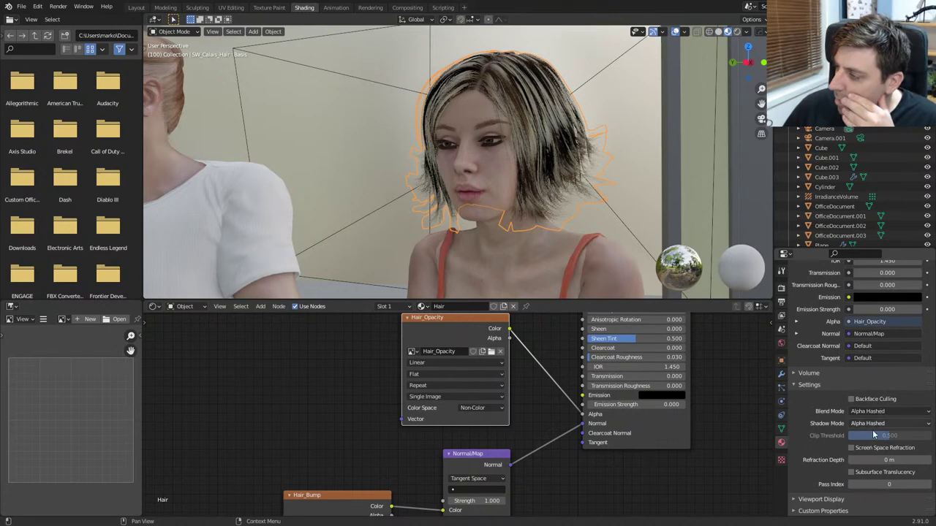
{"action": "left_click", "coordinate": [871, 449]}
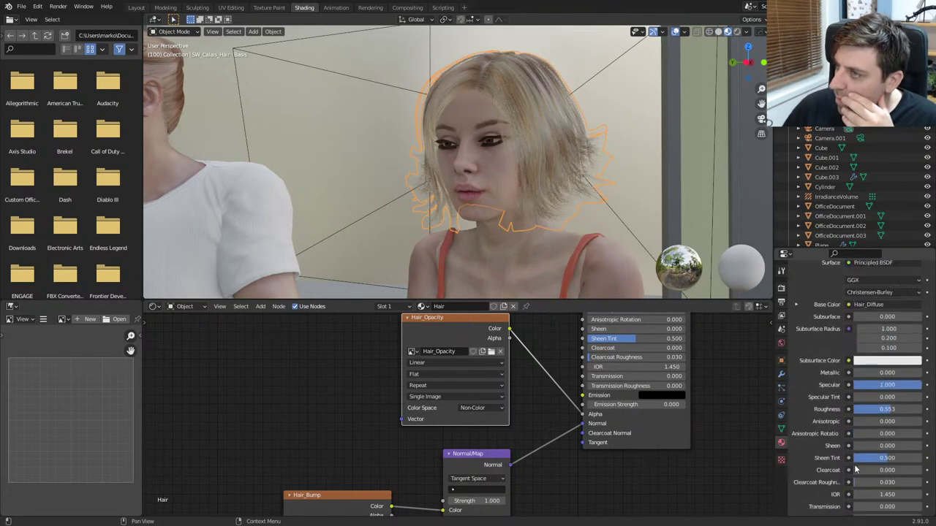
Step: Check the hair's Base material settings, then orbit to the woman and select her body
{"action": "scroll", "coordinate": [867, 457], "scroll_direction": "up", "scroll_amount": 15}
{"action": "left_click", "coordinate": [821, 316]}
{"action": "scroll", "coordinate": [867, 452], "scroll_direction": "down", "scroll_amount": 15}
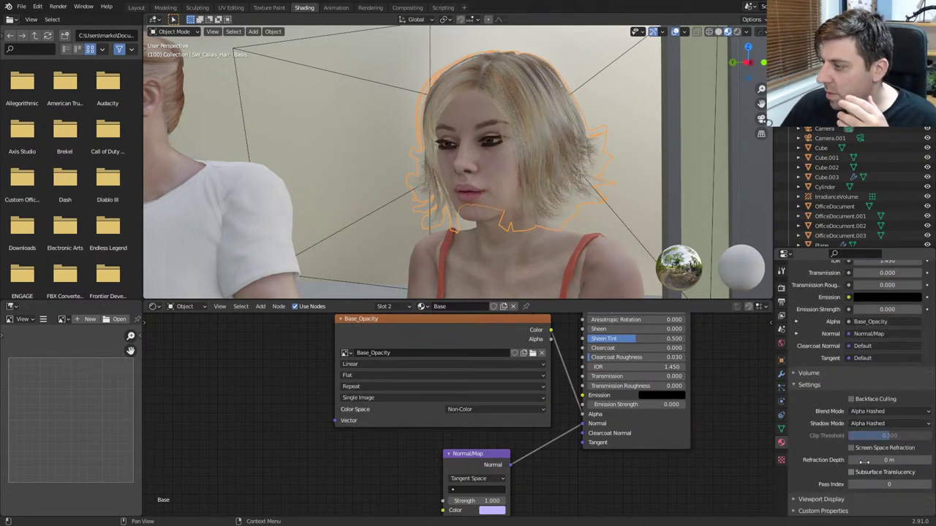
{"action": "scroll", "coordinate": [514, 206], "scroll_direction": "up", "scroll_amount": 3}
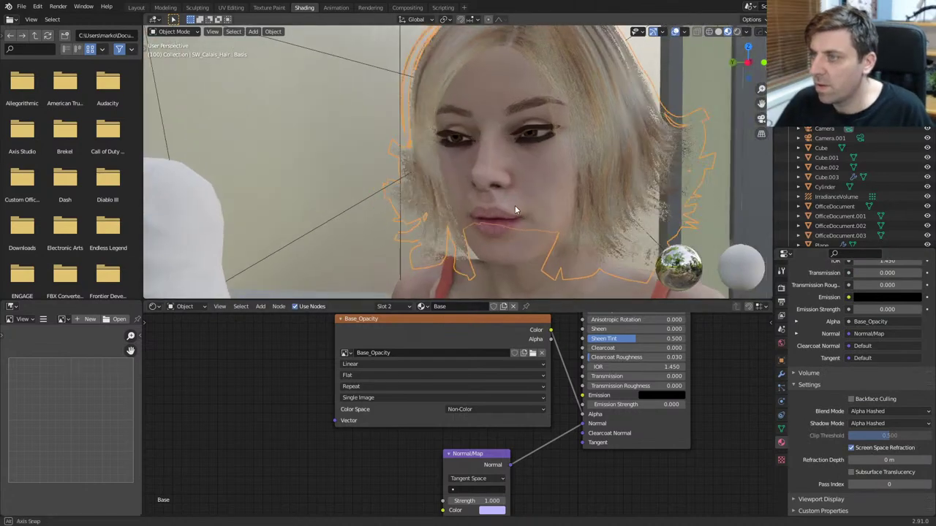
{"action": "middle_click_drag", "start_coordinate": [514, 205], "coordinate": [538, 151]}
{"action": "scroll", "coordinate": [867, 409], "scroll_direction": "up", "scroll_amount": 10}
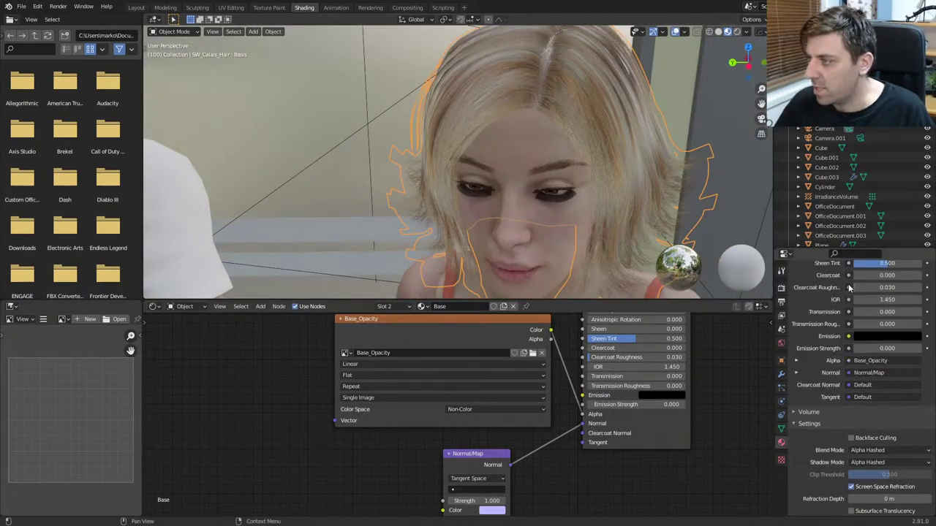
{"action": "left_click", "coordinate": [538, 155]}
Step: Link Std_Eyelash.002's opacity map to Alpha and set blend and shadow modes to Alpha Hashed
{"action": "scroll", "coordinate": [834, 308], "scroll_direction": "up", "scroll_amount": 2}
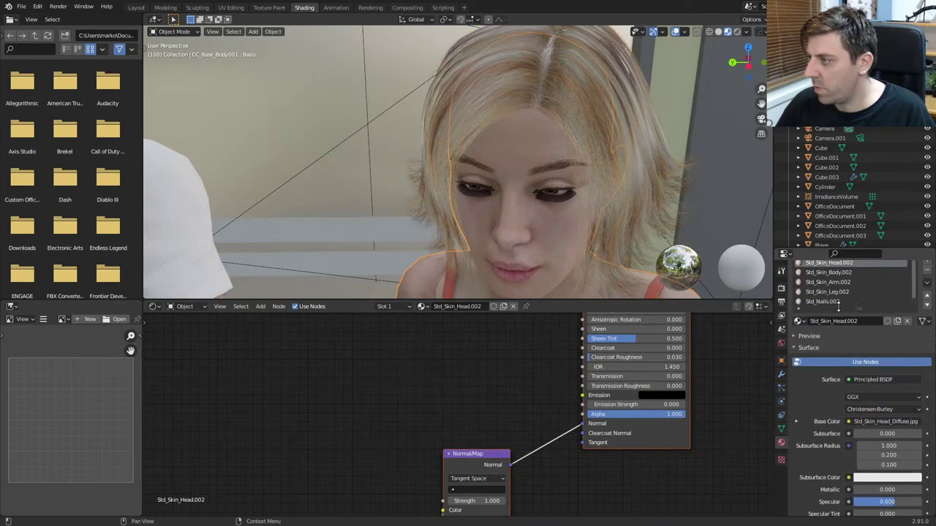
{"action": "left_click", "coordinate": [832, 301]}
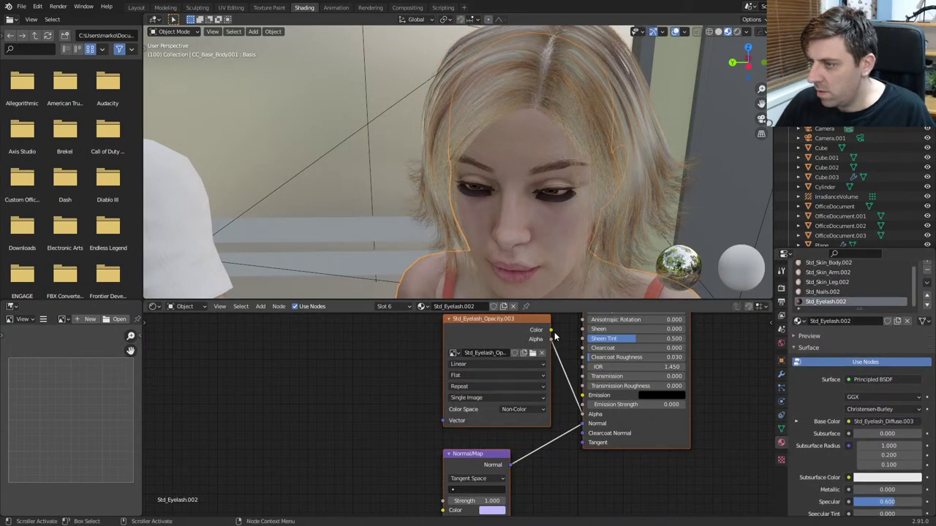
{"action": "left_click_drag", "start_coordinate": [550, 340], "coordinate": [583, 414]}
{"action": "scroll", "coordinate": [870, 409], "scroll_direction": "down", "scroll_amount": 8}
{"action": "left_click", "coordinate": [886, 411]}
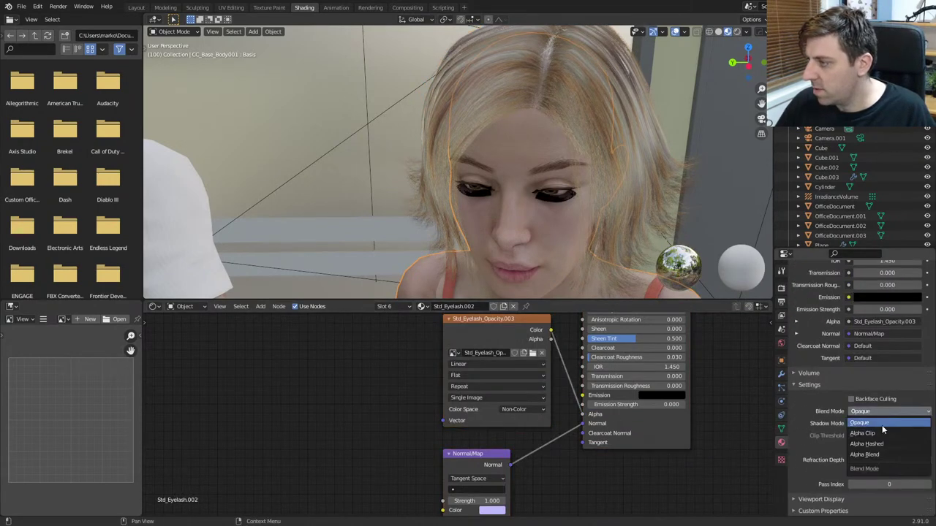
{"action": "left_click", "coordinate": [866, 444]}
{"action": "left_click", "coordinate": [888, 423]}
{"action": "left_click", "coordinate": [888, 471]}
Step: Orbit around the seated pair and select the bald man's head to show his materials
{"action": "middle_click_drag", "start_coordinate": [563, 205], "coordinate": [536, 214]}
{"action": "scroll", "coordinate": [538, 216], "scroll_direction": "up", "scroll_amount": 5}
{"action": "scroll", "coordinate": [540, 219], "scroll_direction": "down", "scroll_amount": 4}
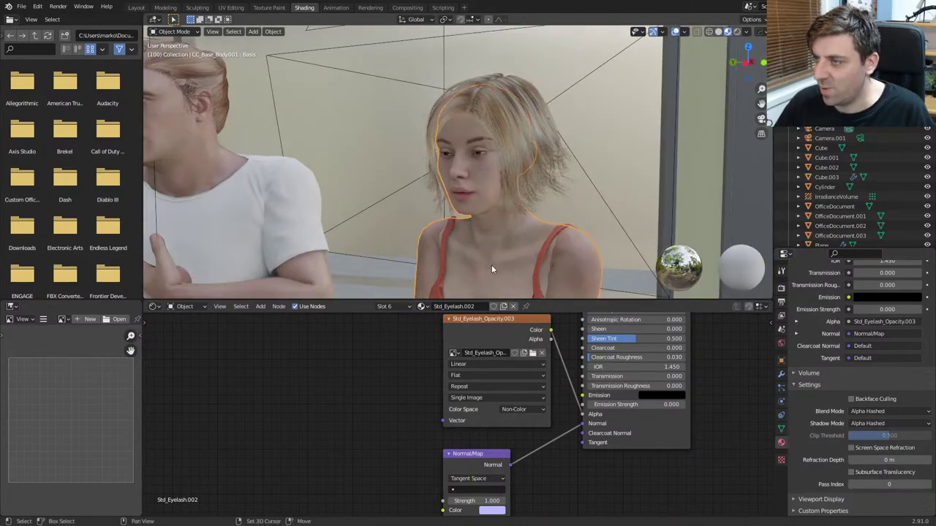
{"action": "scroll", "coordinate": [491, 265], "scroll_direction": "down", "scroll_amount": 3}
{"action": "middle_click_drag", "start_coordinate": [527, 148], "coordinate": [579, 185]}
{"action": "scroll", "coordinate": [588, 181], "scroll_direction": "up", "scroll_amount": 3}
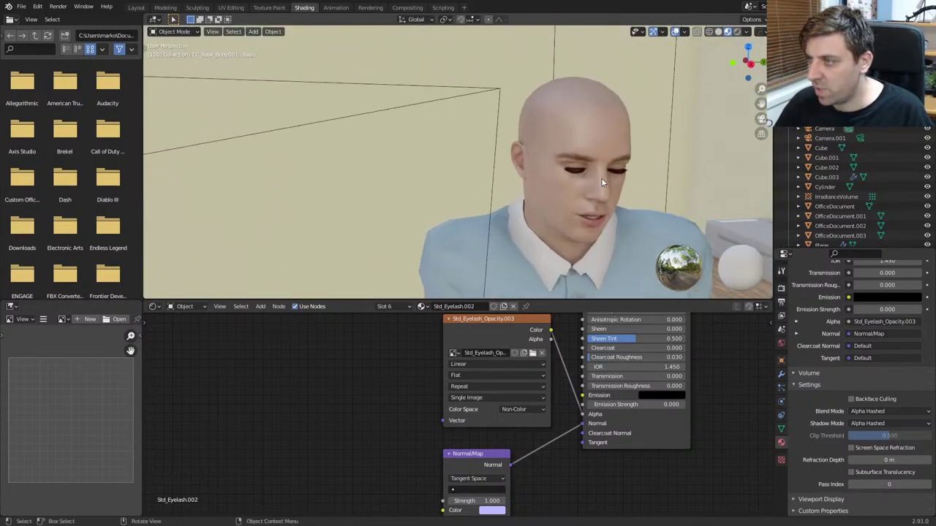
{"action": "left_click", "coordinate": [581, 170]}
{"action": "middle_click_drag", "start_coordinate": [662, 446], "coordinate": [574, 410]}
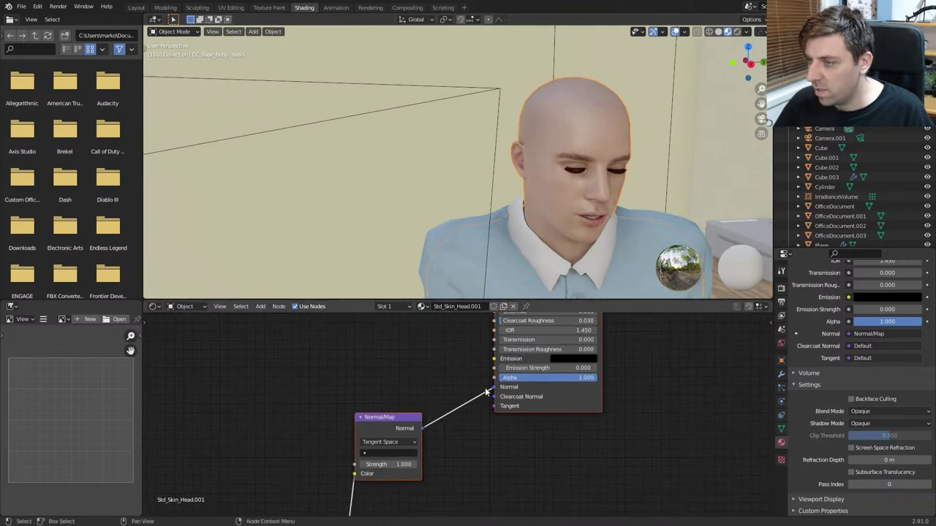
{"action": "scroll", "coordinate": [842, 338], "scroll_direction": "up", "scroll_amount": 10}
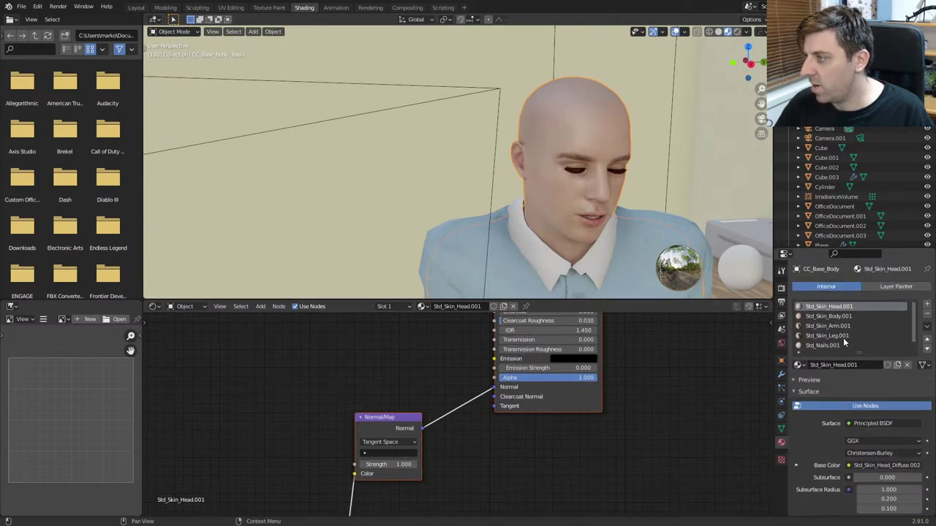
{"action": "scroll", "coordinate": [843, 341], "scroll_direction": "down", "scroll_amount": 2}
Step: Set Std_Eyelash.001 blend and shadow modes to Alpha Hashed and link its opacity texture to Alpha
{"action": "left_click", "coordinate": [840, 345]}
{"action": "scroll", "coordinate": [861, 508], "scroll_direction": "down", "scroll_amount": 15}
{"action": "left_click", "coordinate": [884, 411]}
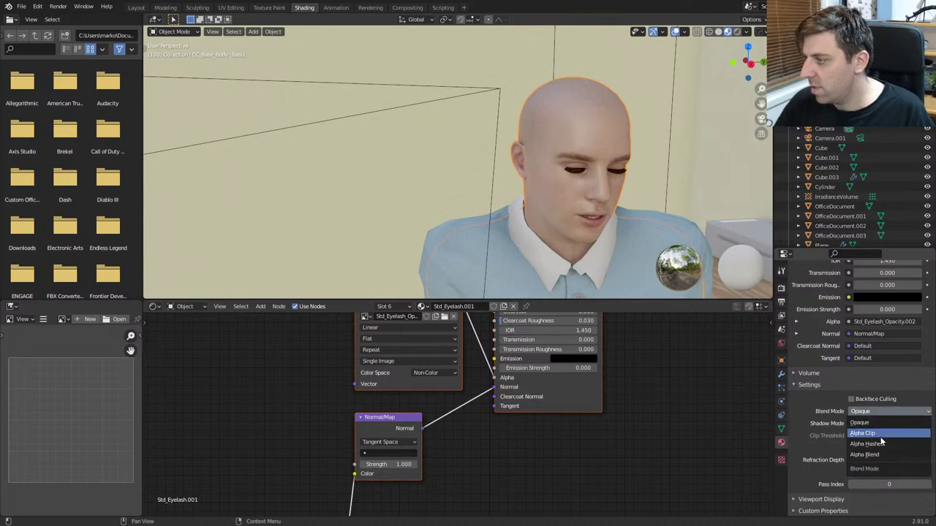
{"action": "left_click", "coordinate": [878, 435]}
{"action": "left_click", "coordinate": [884, 423]}
{"action": "left_click", "coordinate": [877, 454]}
{"action": "middle_click_drag", "start_coordinate": [603, 414], "coordinate": [613, 462]}
{"action": "left_click_drag", "start_coordinate": [473, 342], "coordinate": [505, 426]}
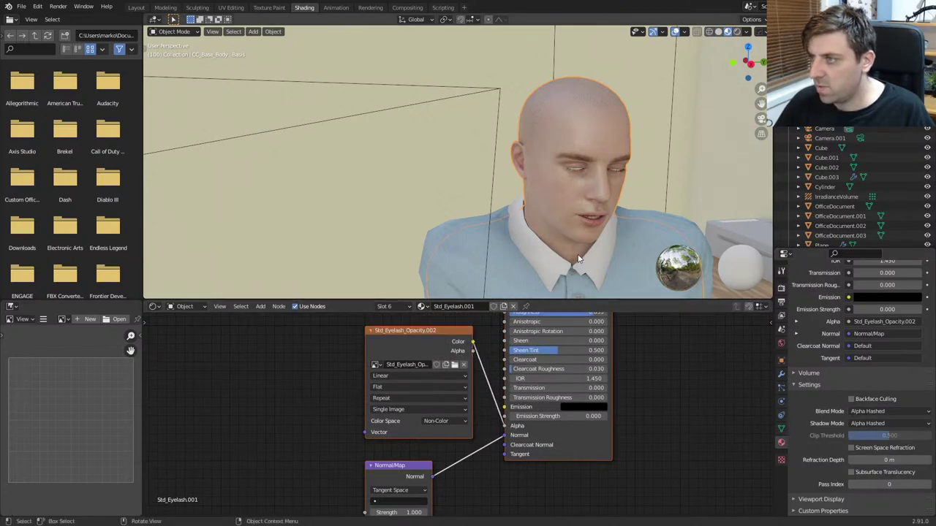
{"action": "middle_click_drag", "start_coordinate": [344, 219], "coordinate": [310, 242]}
Step: Back in Layout, look through the scene camera with Rendered viewport shading
{"action": "left_click", "coordinate": [136, 7]}
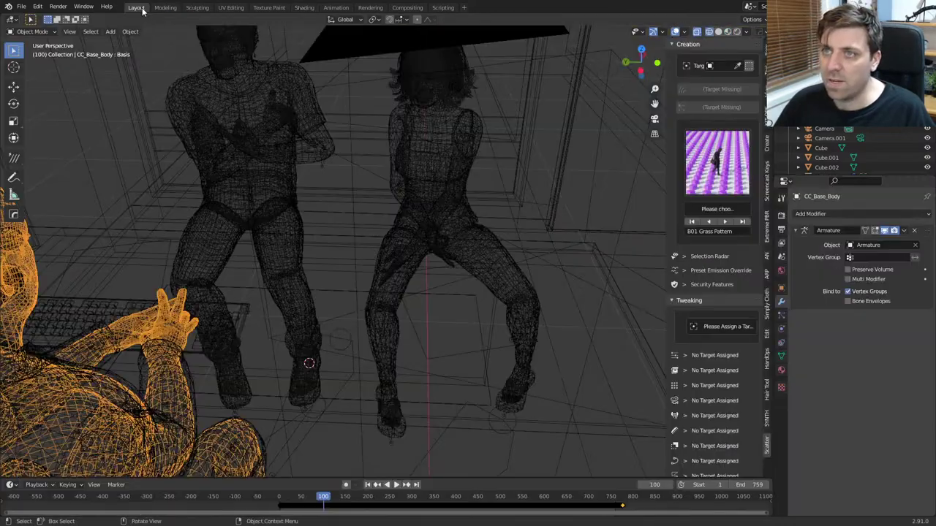
{"action": "key", "text": "KP_0"}
{"action": "key", "text": "z"}
{"action": "left_click", "coordinate": [439, 222]}
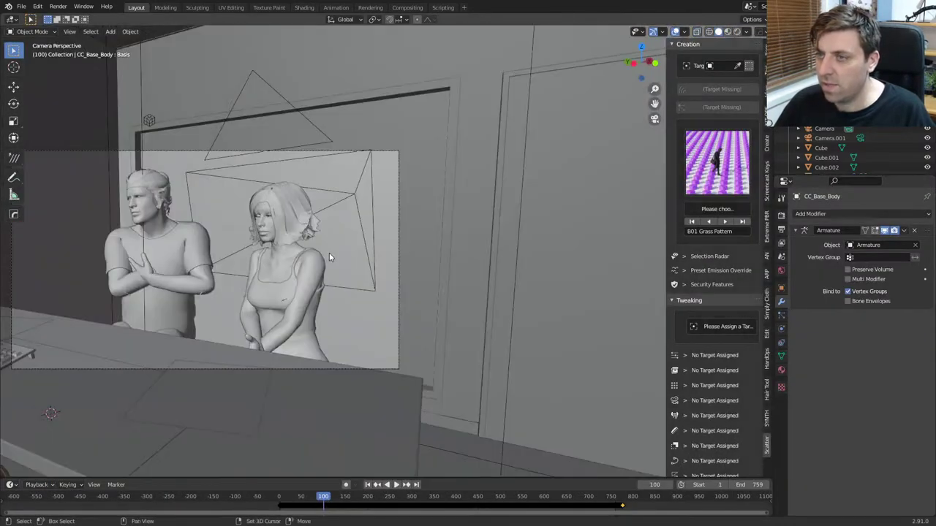
{"action": "mouse_move", "coordinate": [328, 257]}
{"action": "middle_mouse_down", "text": "shift"}
{"action": "mouse_move", "coordinate": [407, 372]}
{"action": "mouse_move", "coordinate": [556, 410]}
{"action": "middle_mouse_up", "text": "shift"}
{"action": "scroll", "coordinate": [469, 411], "scroll_direction": "up", "scroll_amount": 2}
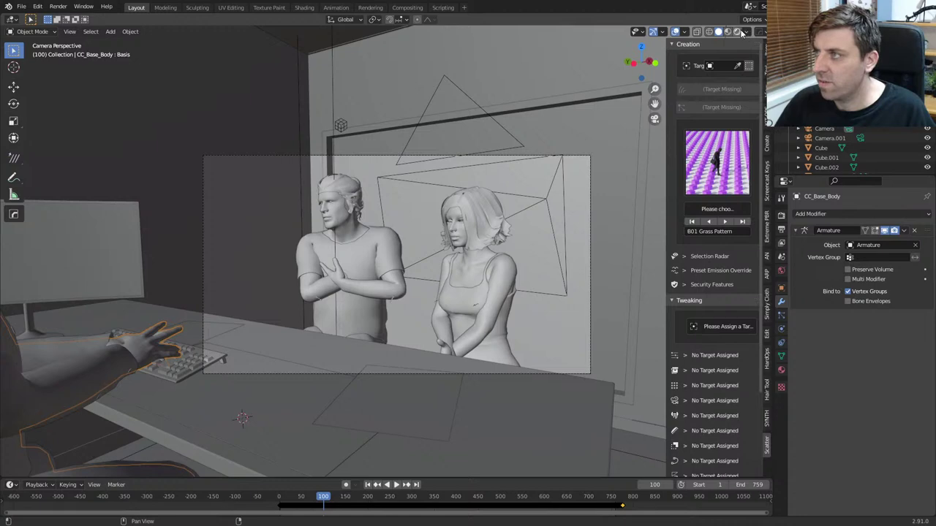
{"action": "key", "text": "z"}
{"action": "scroll", "coordinate": [469, 411], "scroll_direction": "up", "scroll_amount": 3}
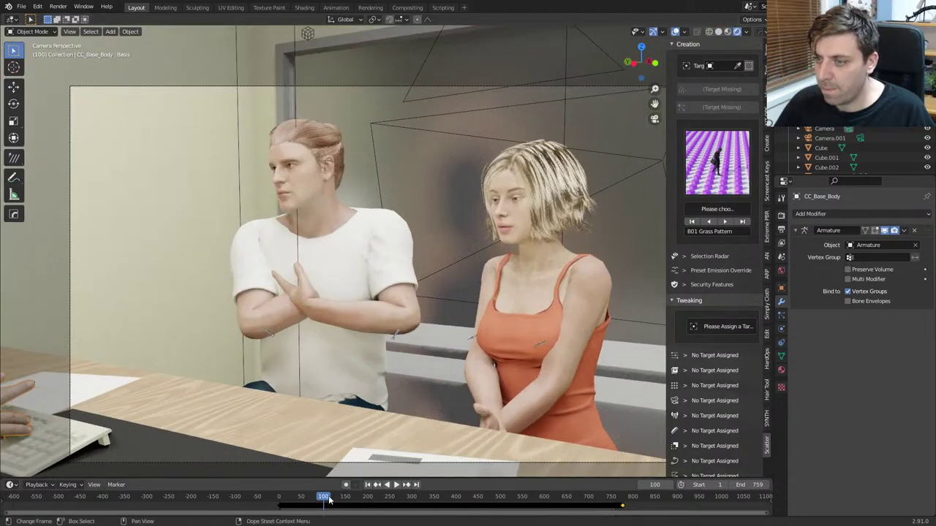
Step: Play the animation to frame 307, then select and orbit in on the woman's hair
{"action": "key", "text": "space"}
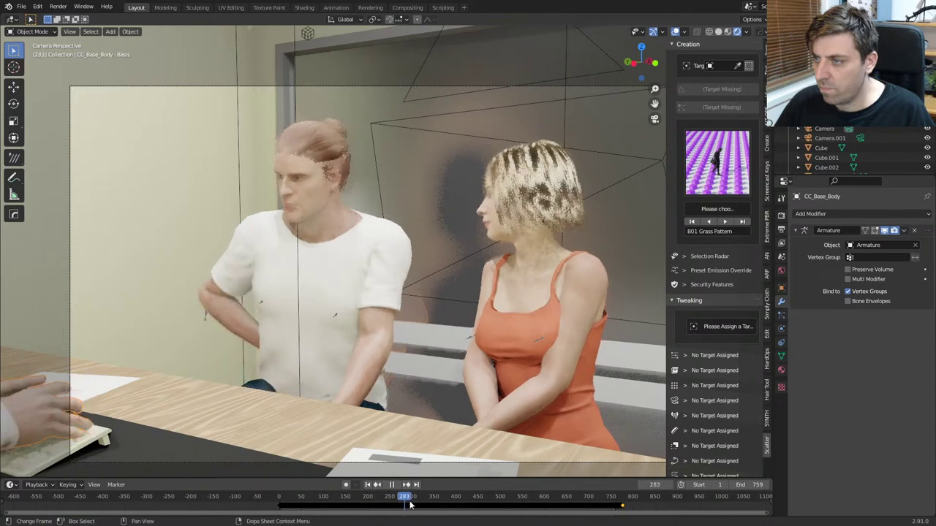
{"action": "key", "text": "space"}
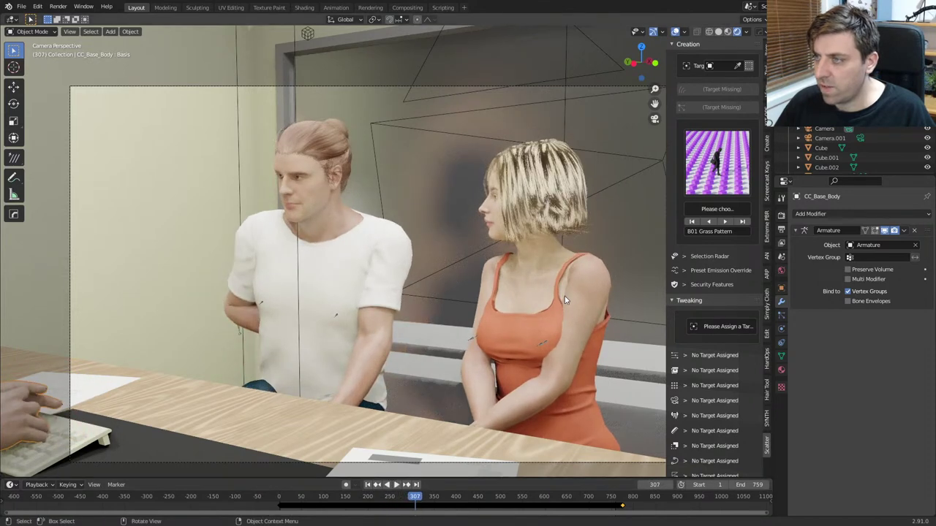
{"action": "left_click", "coordinate": [536, 167]}
{"action": "middle_click_drag", "start_coordinate": [537, 175], "coordinate": [372, 329]}
{"action": "scroll", "coordinate": [578, 257], "scroll_direction": "up", "scroll_amount": 3}
{"action": "scroll", "coordinate": [368, 326], "scroll_direction": "up", "scroll_amount": 4}
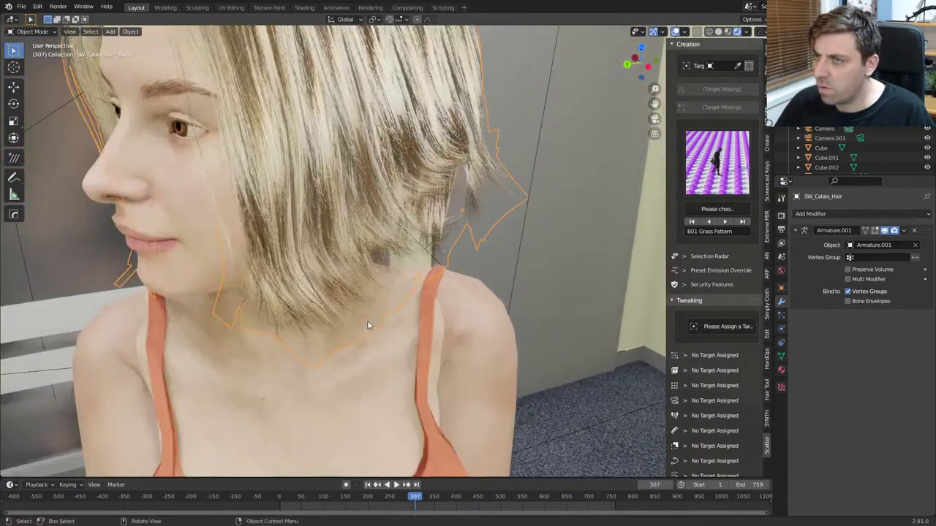
{"action": "key", "text": "KP_0"}
Step: Render frame 307 with F12 and inspect the result in the Render window
{"action": "key", "text": "F12"}
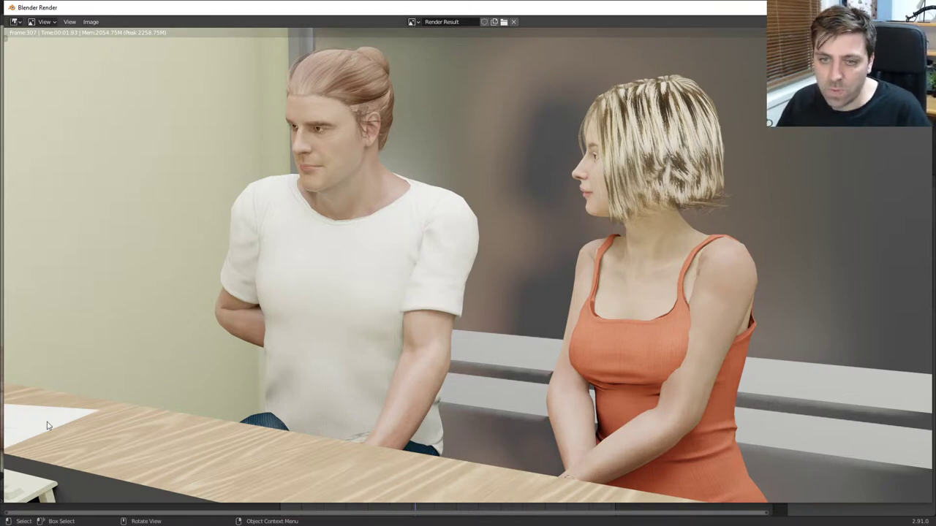
{"action": "scroll", "coordinate": [351, 331], "scroll_direction": "down", "scroll_amount": 2}
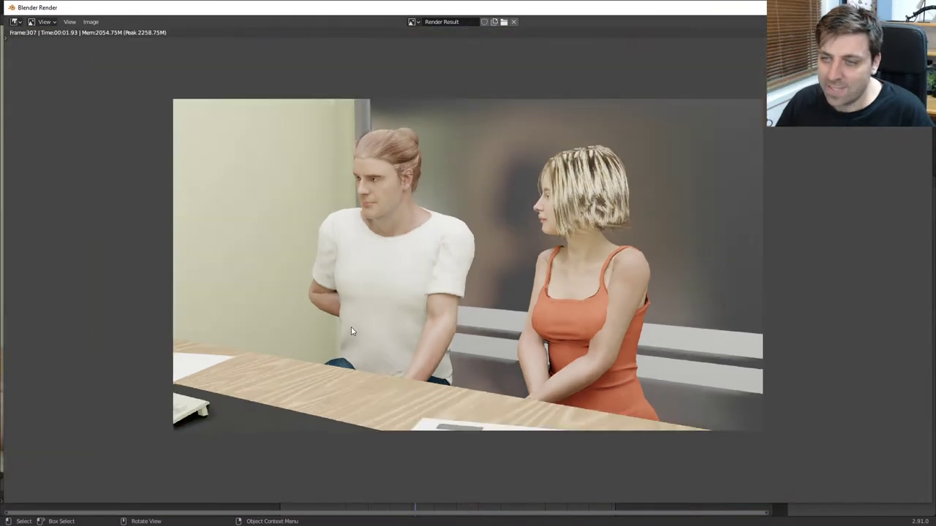
{"action": "middle_click_drag", "start_coordinate": [403, 294], "coordinate": [472, 290]}
{"action": "scroll", "coordinate": [410, 292], "scroll_direction": "up", "scroll_amount": 3}
{"action": "scroll", "coordinate": [409, 292], "scroll_direction": "down", "scroll_amount": 3}
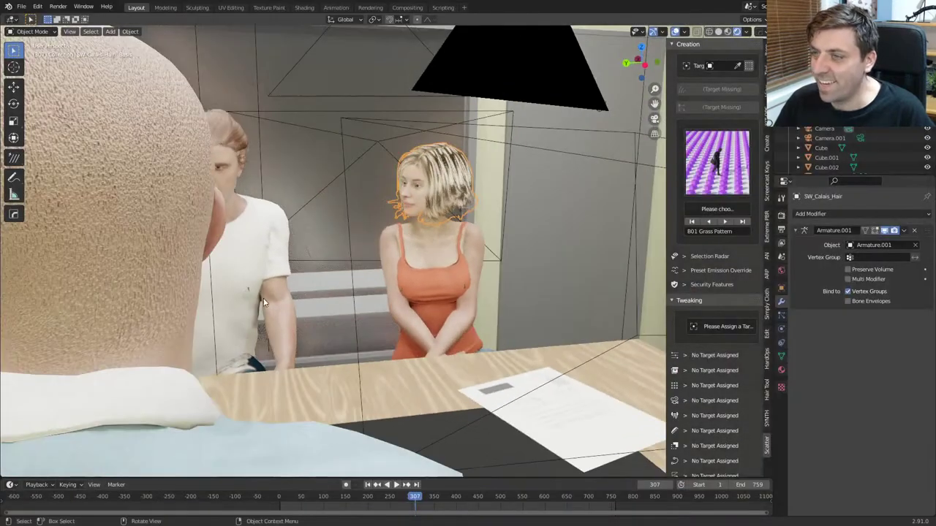
Step: Orbit the viewport to a frontal view of the pair in Solid shading
{"action": "middle_click_drag", "start_coordinate": [265, 302], "coordinate": [441, 309]}
{"action": "middle_click_drag", "start_coordinate": [520, 223], "coordinate": [466, 254], "text": "shift"}
{"action": "scroll", "coordinate": [466, 254], "scroll_direction": "up", "scroll_amount": 4}
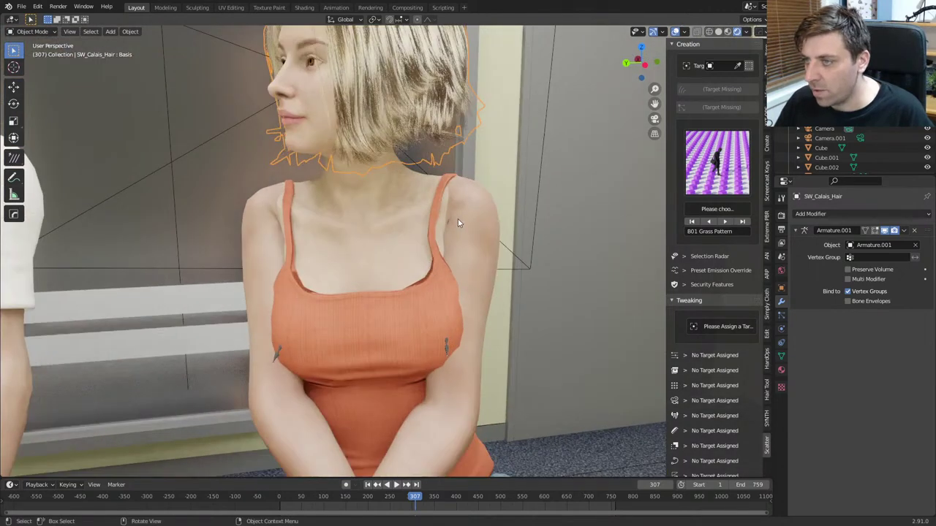
{"action": "key", "text": "z"}
{"action": "left_click", "coordinate": [515, 221]}
Step: Load Std_Skin_Arm_Diffuse.jpg from Scene1_Wife.fbm into the woman's Std_Skin_Arm.002 texture node
{"action": "left_click", "coordinate": [480, 249]}
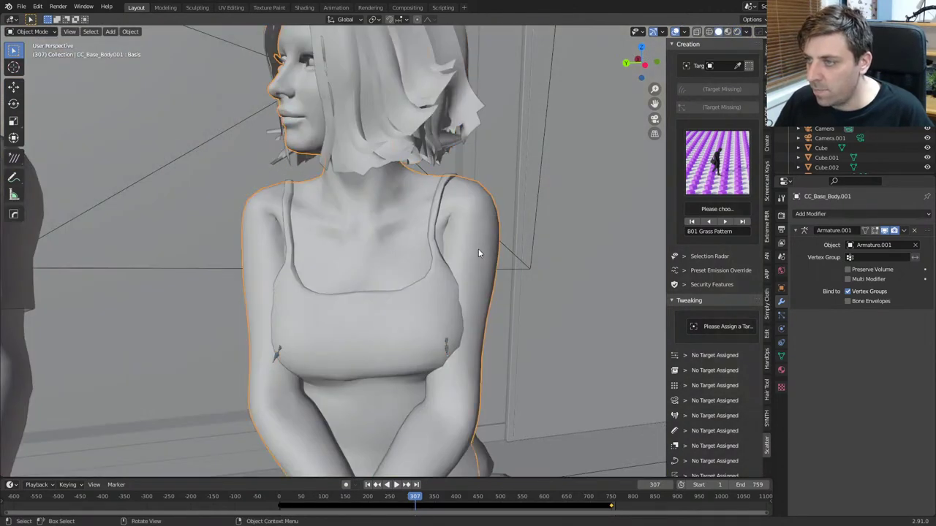
{"action": "left_click", "coordinate": [781, 369]}
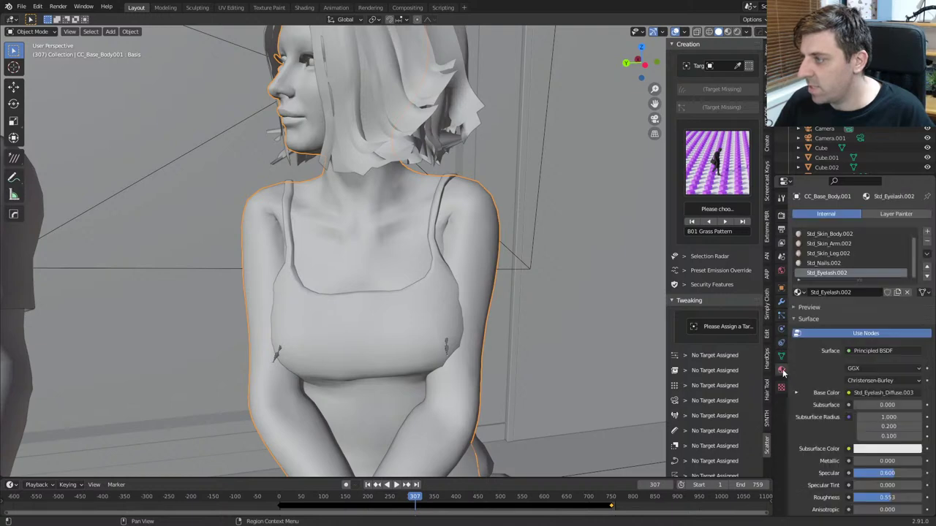
{"action": "left_click", "coordinate": [844, 253]}
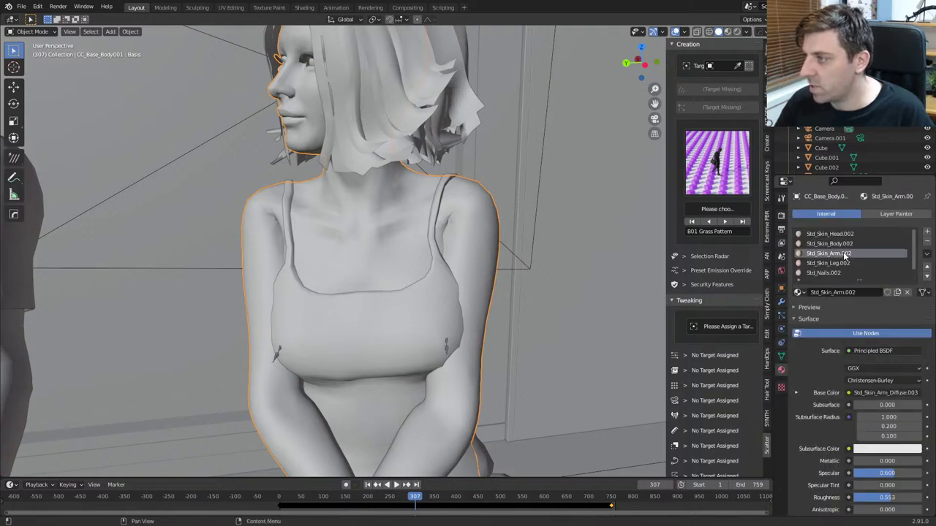
{"action": "left_click", "coordinate": [304, 7]}
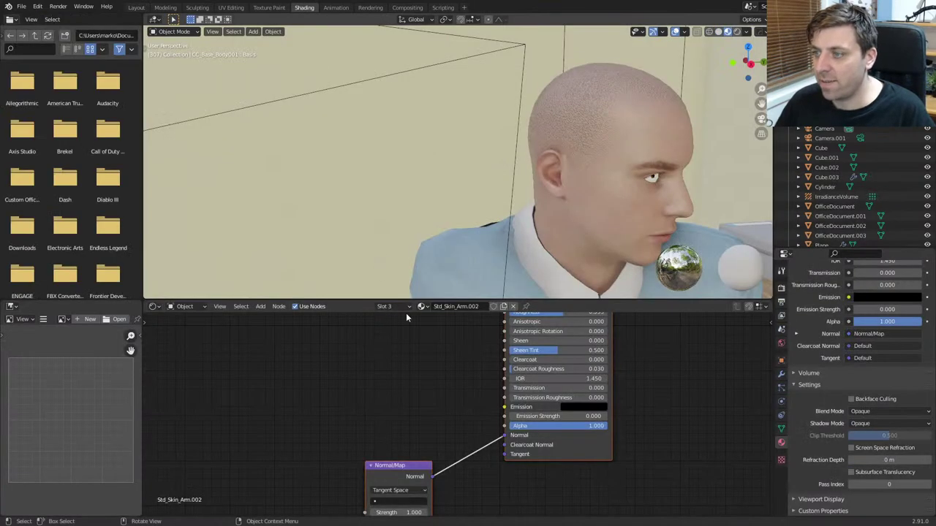
{"action": "scroll", "coordinate": [427, 325], "scroll_direction": "down", "scroll_amount": 2}
{"action": "middle_click_drag", "start_coordinate": [427, 324], "coordinate": [432, 423]}
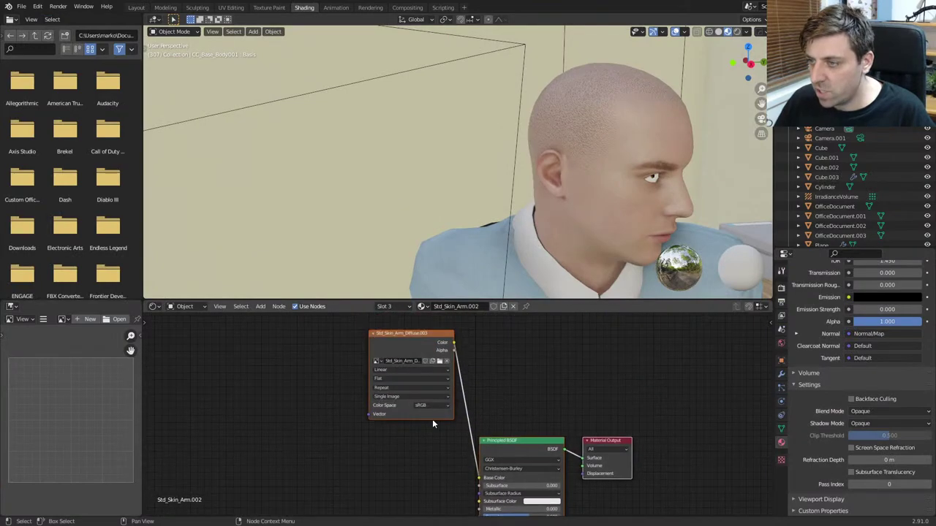
{"action": "left_click", "coordinate": [440, 362]}
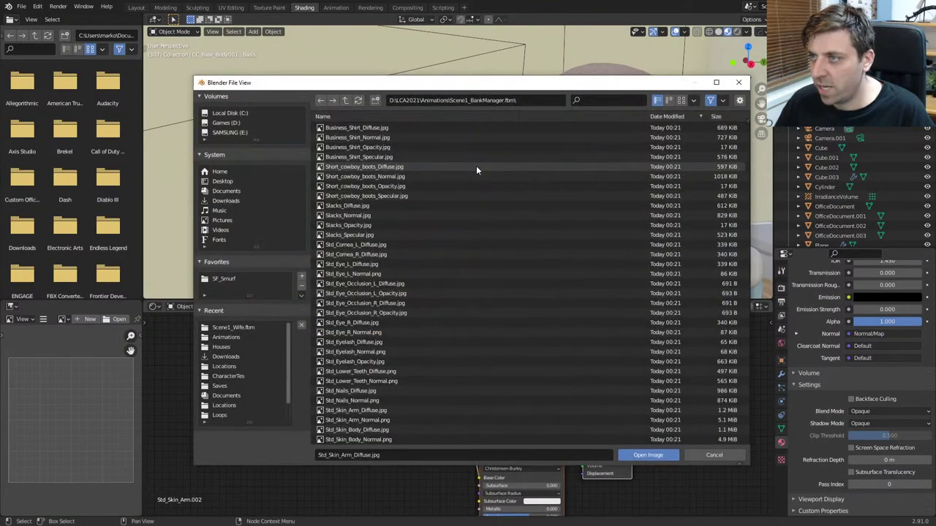
{"action": "left_click", "coordinate": [343, 103]}
{"action": "double_click", "coordinate": [352, 126]}
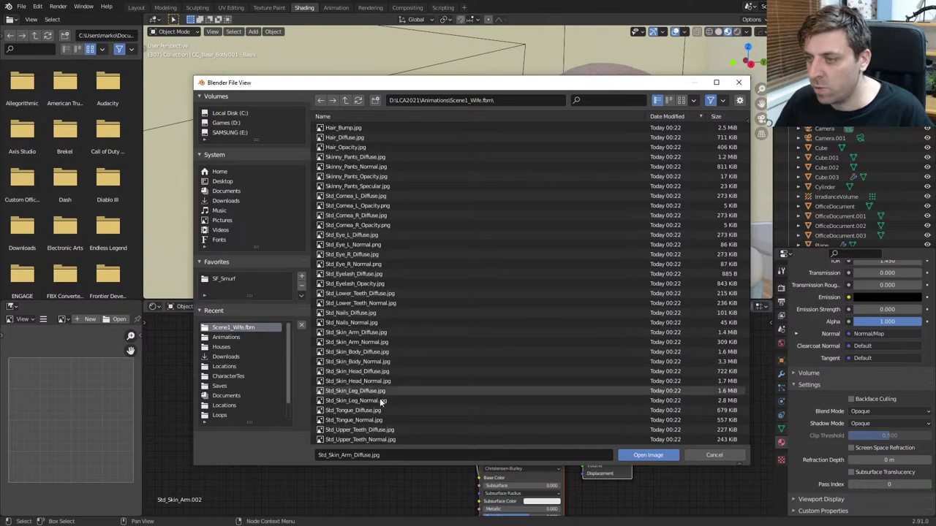
{"action": "double_click", "coordinate": [385, 332]}
Step: Reload the arm normal-map image, then bring up the Std_Skin_Leg.002 material's nodes
{"action": "scroll", "coordinate": [561, 455], "scroll_direction": "up", "scroll_amount": 3}
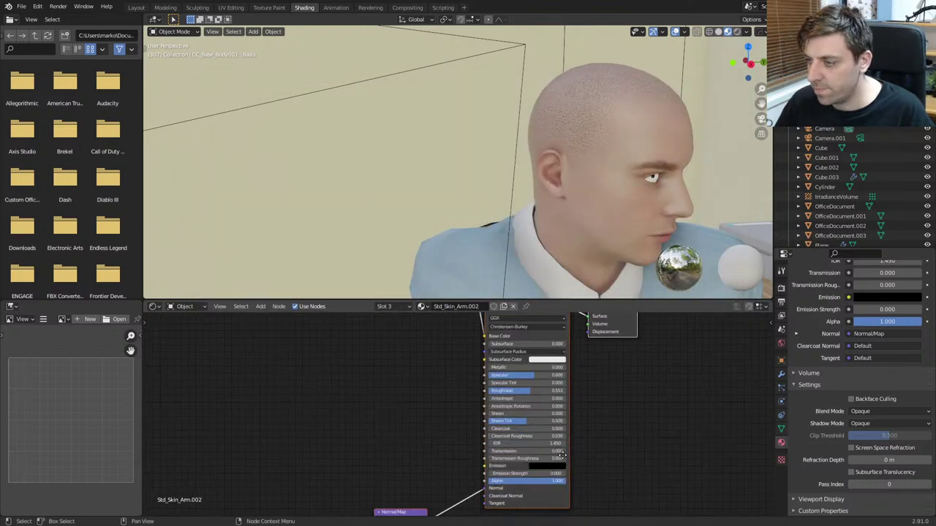
{"action": "middle_click_drag", "start_coordinate": [561, 455], "coordinate": [462, 326]}
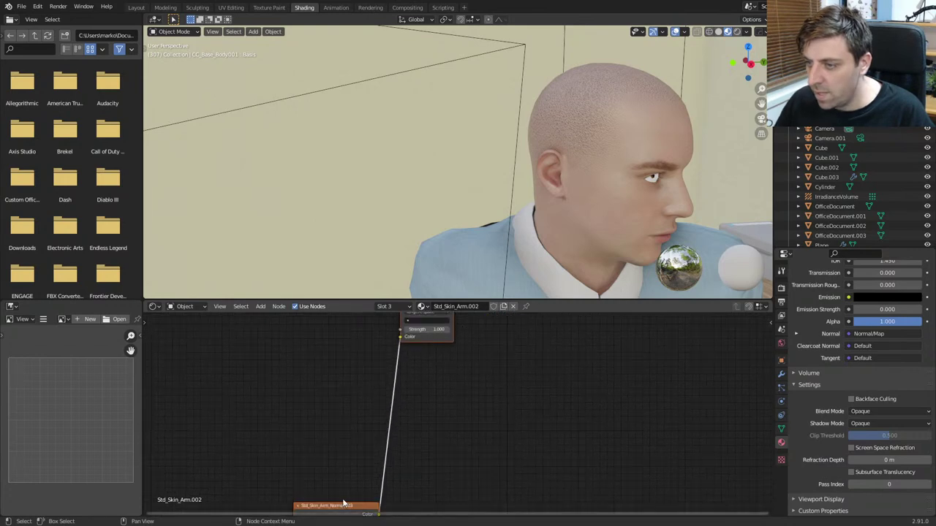
{"action": "left_click_drag", "start_coordinate": [343, 504], "coordinate": [330, 340]}
{"action": "left_click", "coordinate": [352, 365]}
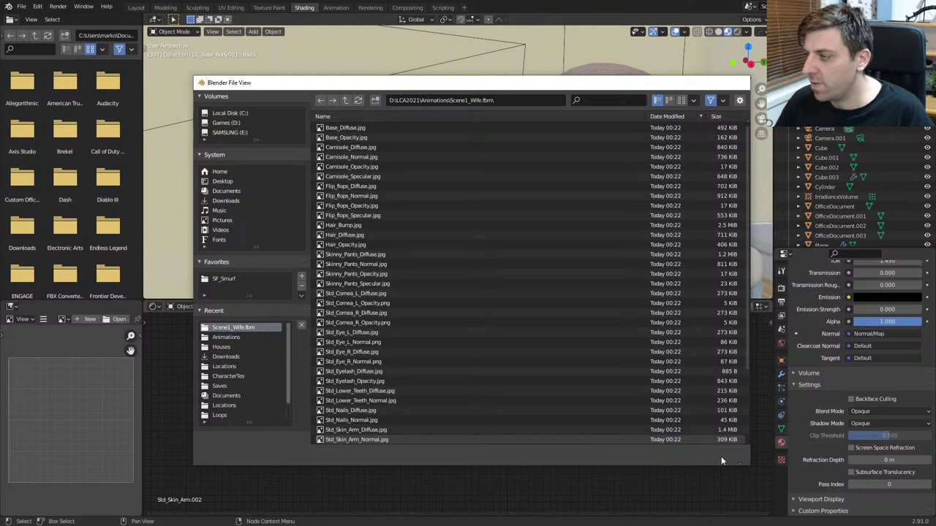
{"action": "key", "text": "Return"}
{"action": "scroll", "coordinate": [833, 344], "scroll_direction": "up", "scroll_amount": 8}
{"action": "left_click", "coordinate": [827, 330]}
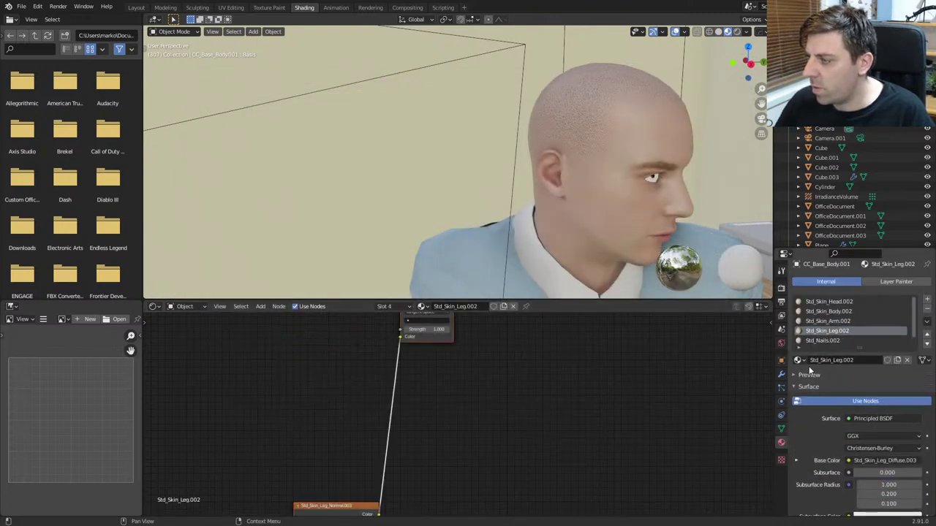
{"action": "middle_click_drag", "start_coordinate": [579, 440], "coordinate": [531, 409]}
Step: Delete the eye-occlusion mesh over the man's eye and return to Layout
{"action": "middle_click_drag", "start_coordinate": [578, 212], "coordinate": [552, 175]}
{"action": "left_click", "coordinate": [558, 172]}
{"action": "key", "text": "Delete"}
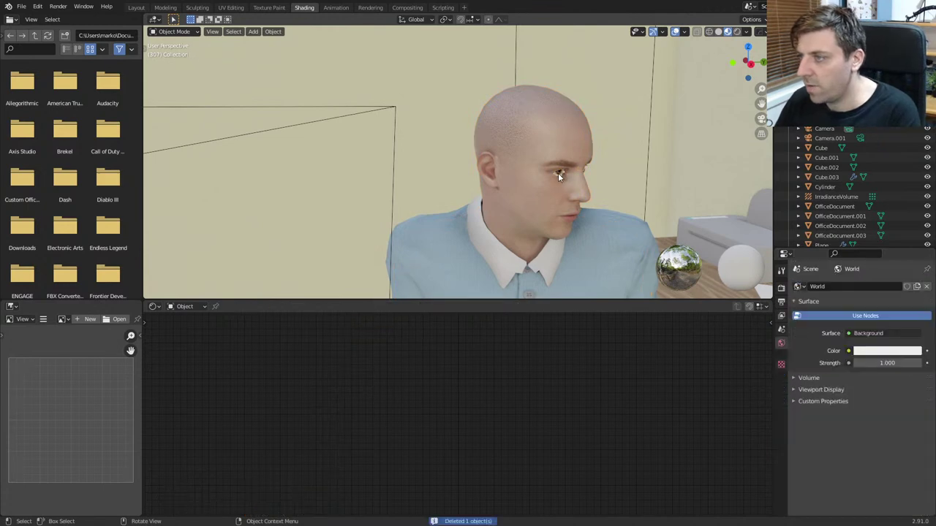
{"action": "key", "text": "ctrl+z"}
{"action": "key", "text": "Delete"}
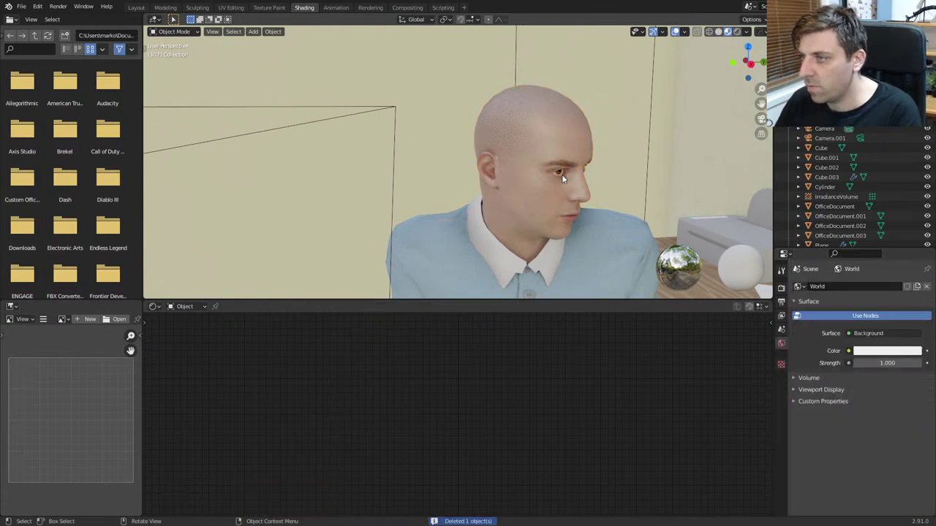
{"action": "mouse_move", "coordinate": [562, 176]}
{"action": "middle_mouse_down"}
{"action": "mouse_move", "coordinate": [571, 232]}
{"action": "mouse_move", "coordinate": [535, 121]}
{"action": "mouse_move", "coordinate": [545, 276]}
{"action": "mouse_move", "coordinate": [495, 195]}
{"action": "mouse_move", "coordinate": [663, 200]}
{"action": "mouse_move", "coordinate": [536, 215]}
{"action": "mouse_move", "coordinate": [543, 221]}
{"action": "mouse_move", "coordinate": [583, 225]}
{"action": "mouse_move", "coordinate": [542, 168]}
{"action": "mouse_move", "coordinate": [492, 211]}
{"action": "mouse_move", "coordinate": [403, 97]}
{"action": "middle_mouse_up"}
{"action": "left_click", "coordinate": [138, 8]}
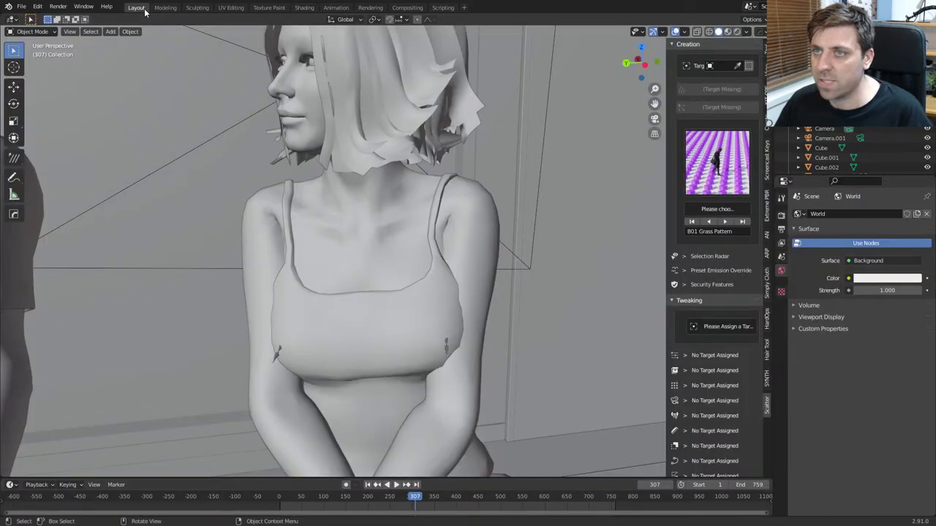
Step: In the Animation workspace, select the woman's armature and enter Pose Mode
{"action": "left_click", "coordinate": [335, 7]}
{"action": "scroll", "coordinate": [398, 180], "scroll_direction": "up", "scroll_amount": 5}
{"action": "mouse_move", "coordinate": [398, 181]}
{"action": "middle_mouse_down"}
{"action": "mouse_move", "coordinate": [503, 217]}
{"action": "mouse_move", "coordinate": [485, 209]}
{"action": "middle_mouse_up"}
{"action": "key", "text": "shift+z"}
{"action": "left_click", "coordinate": [613, 280]}
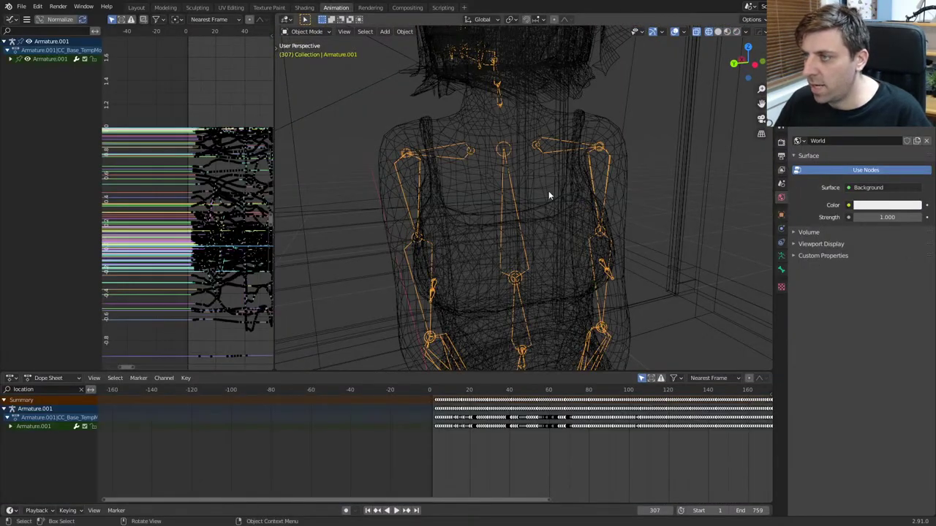
{"action": "left_click", "coordinate": [301, 31]}
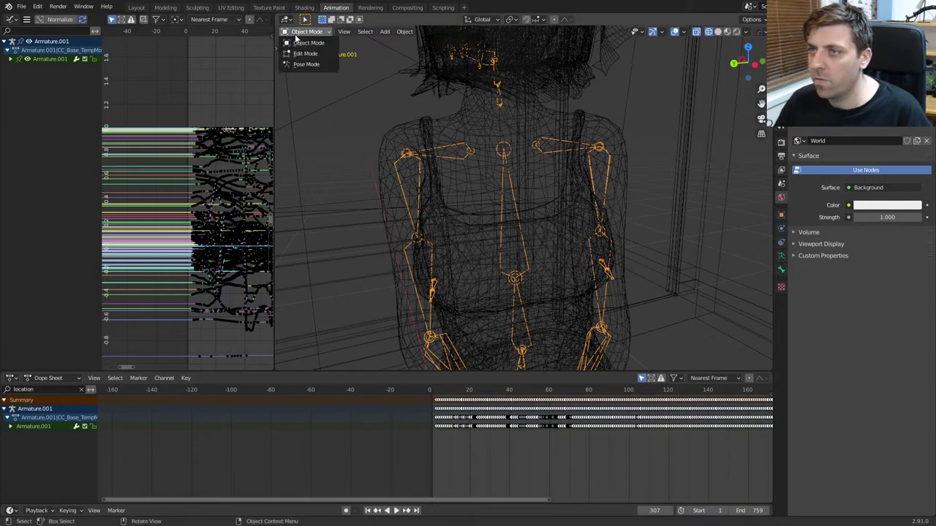
{"action": "left_click", "coordinate": [307, 65]}
Step: Select the left clavicle, cancel a trial move, and hide an upper-arm twist bone
{"action": "left_click", "coordinate": [609, 197]}
{"action": "scroll", "coordinate": [553, 206], "scroll_direction": "up", "scroll_amount": 3}
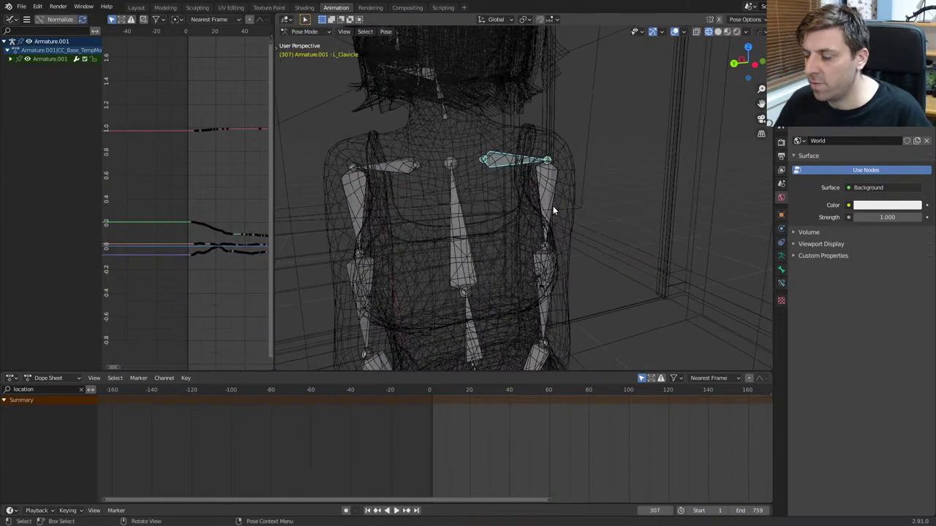
{"action": "key", "text": "z"}
{"action": "scroll", "coordinate": [609, 216], "scroll_direction": "up", "scroll_amount": 2}
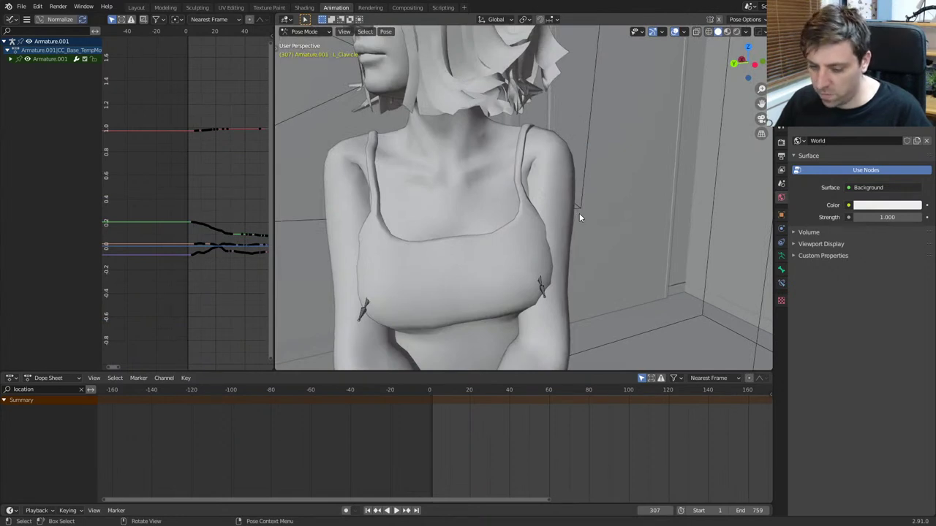
{"action": "key", "text": "g"}
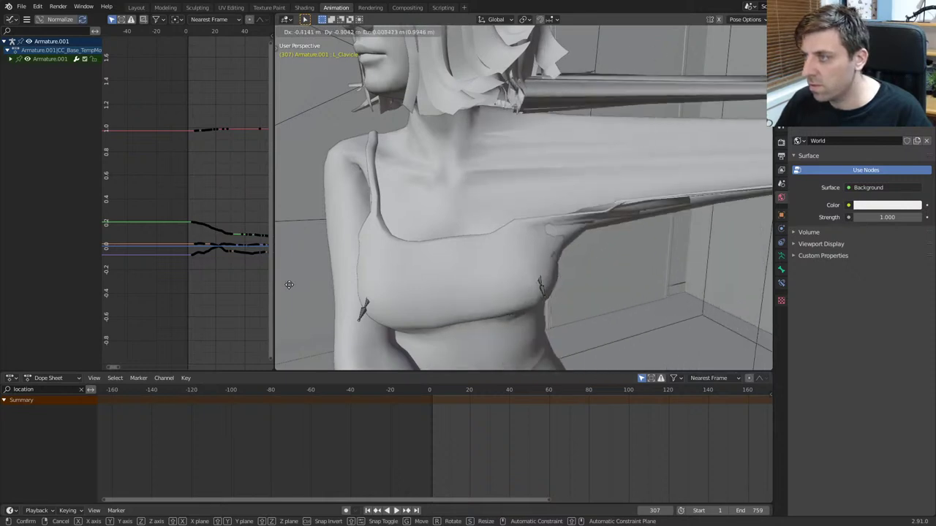
{"action": "key", "text": "Escape"}
{"action": "key", "text": "z"}
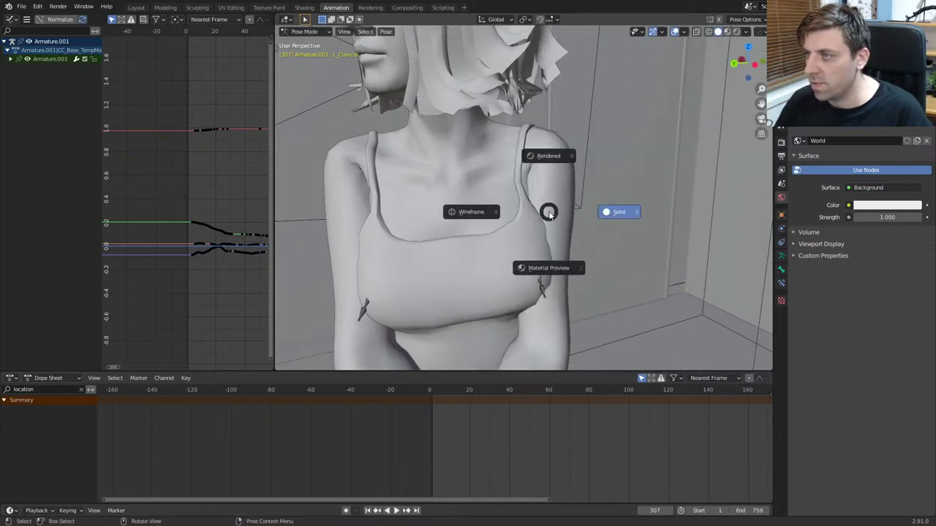
{"action": "left_click", "coordinate": [530, 205]}
{"action": "left_click", "coordinate": [548, 197]}
{"action": "key", "text": "shift+z"}
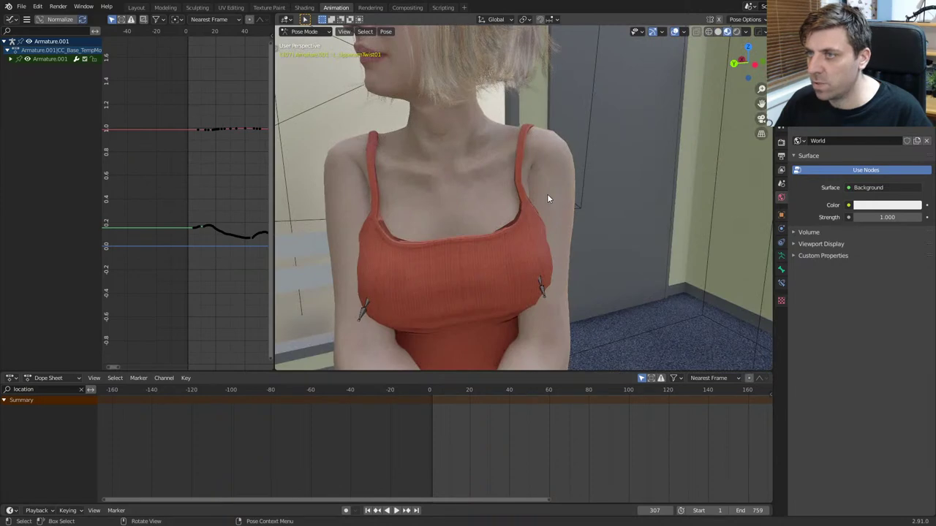
{"action": "key", "text": "h"}
Step: Rotate an arm bone and the upper-arm bone to straighten the arm
{"action": "left_click", "coordinate": [560, 229]}
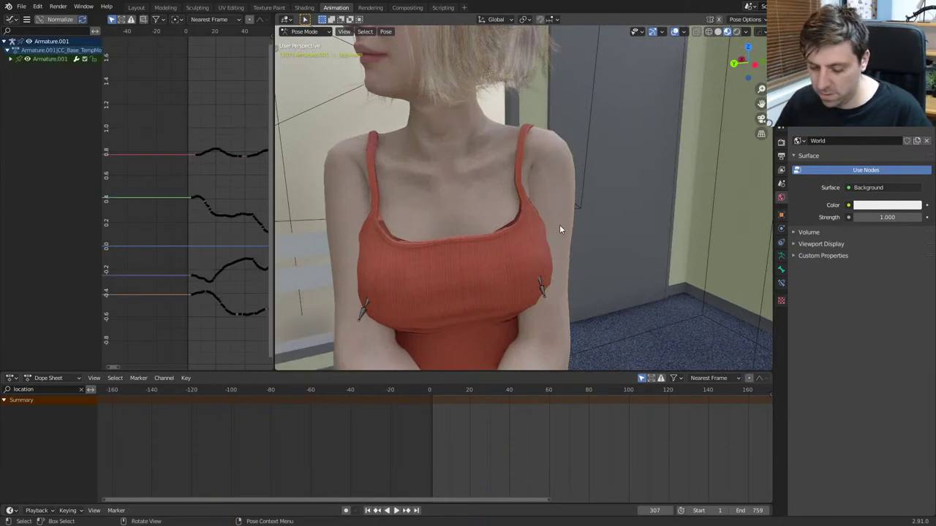
{"action": "key", "text": "r"}
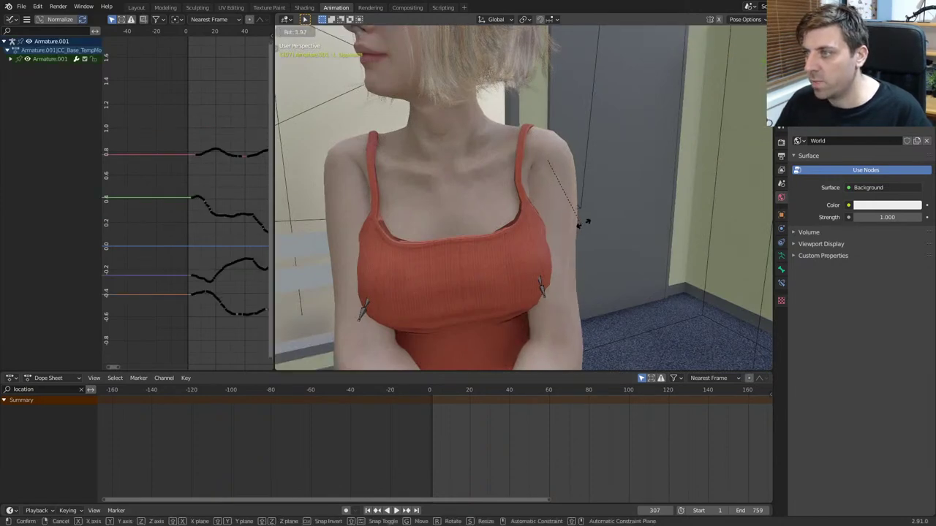
{"action": "left_click", "coordinate": [596, 218]}
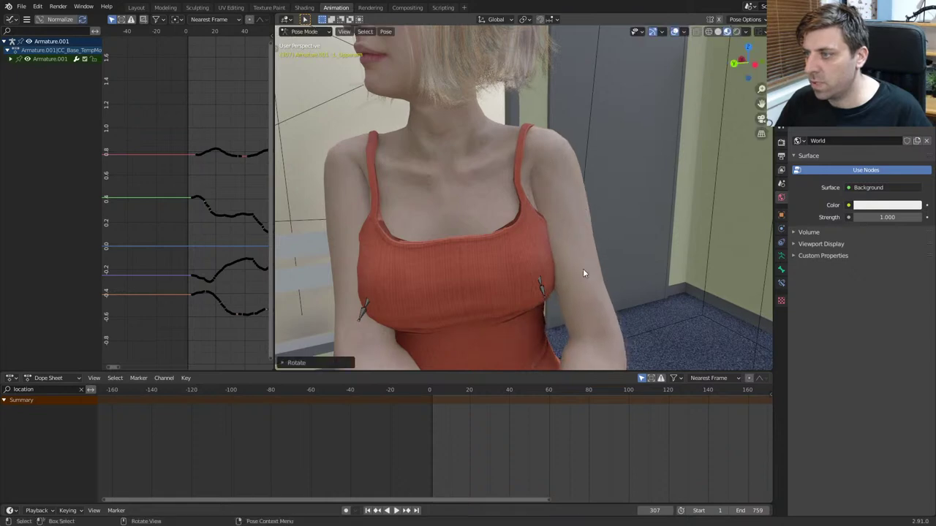
{"action": "key", "text": "z"}
{"action": "left_click", "coordinate": [335, 229]}
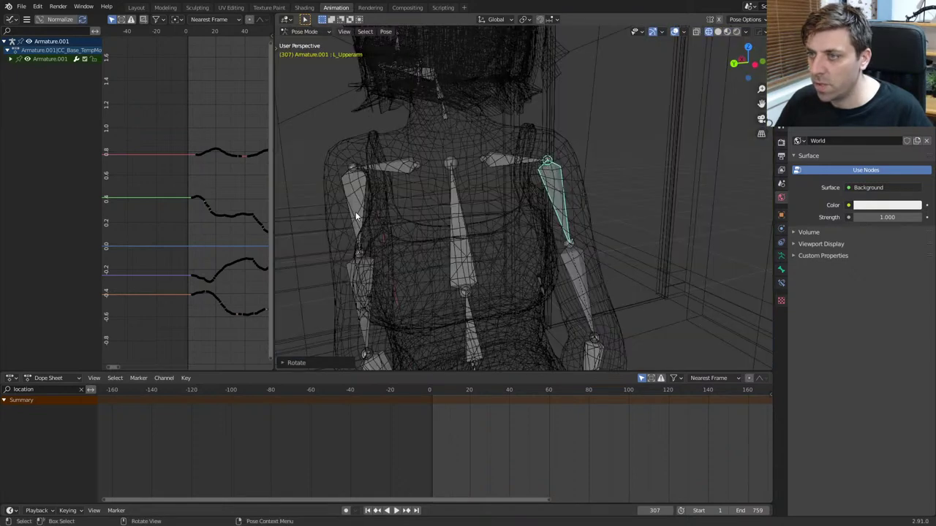
{"action": "left_click", "coordinate": [355, 212]}
{"action": "key", "text": "z"}
{"action": "left_click", "coordinate": [426, 212]}
{"action": "key", "text": "r"}
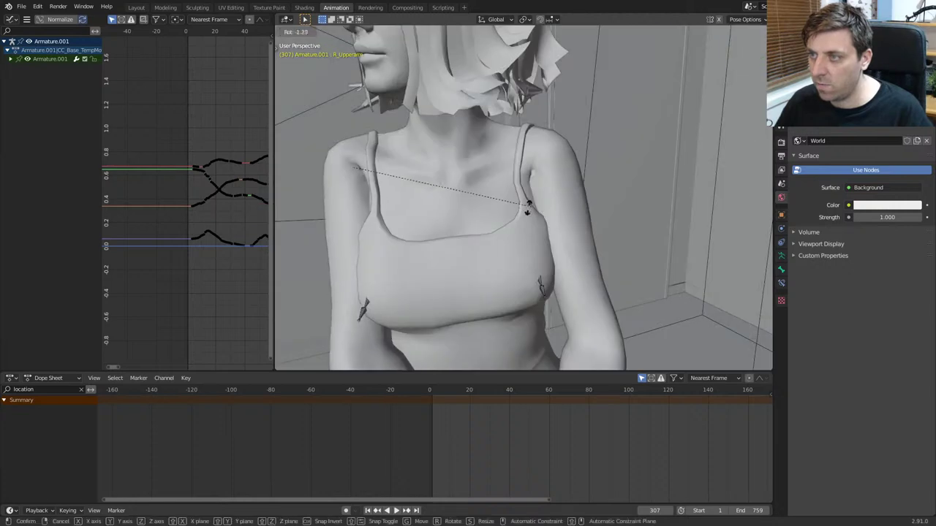
{"action": "left_click", "coordinate": [470, 224]}
Step: Rotate the R_Clavicle bone, abandon a twist-bone rotation, and select R_Upperarm
{"action": "middle_click_drag", "start_coordinate": [470, 224], "coordinate": [592, 169]}
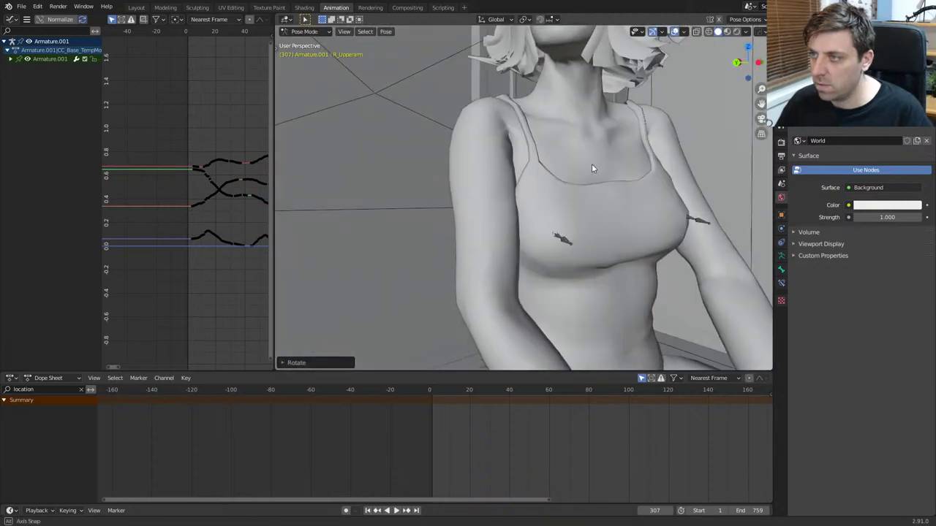
{"action": "key", "text": "z"}
{"action": "left_click", "coordinate": [495, 171]}
{"action": "left_click", "coordinate": [530, 131]}
{"action": "key", "text": "r"}
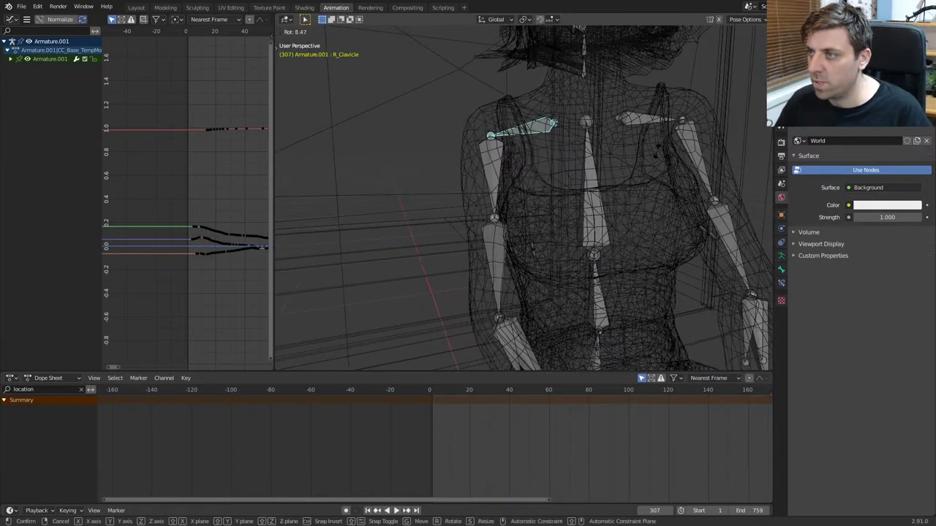
{"action": "left_click", "coordinate": [530, 188]}
{"action": "left_click", "coordinate": [498, 175]}
{"action": "key", "text": "r"}
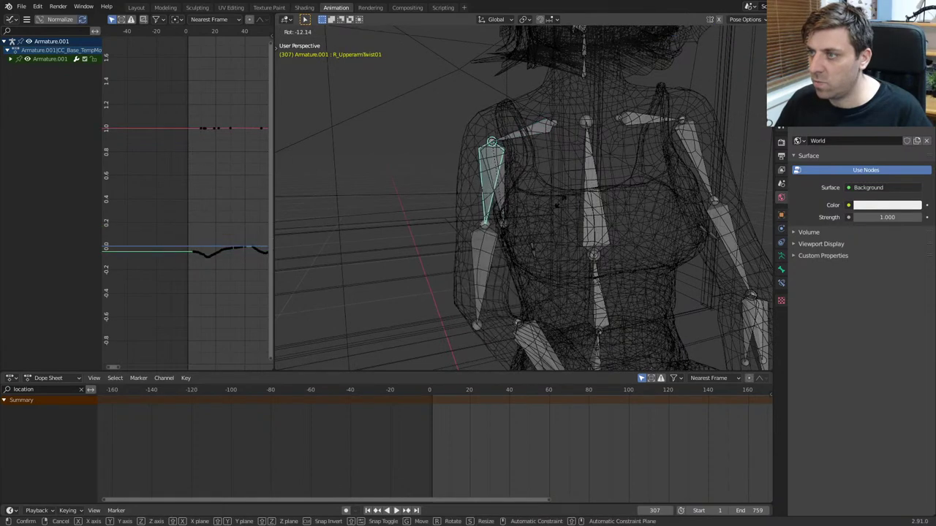
{"action": "right_click", "coordinate": [515, 180]}
{"action": "left_click", "coordinate": [519, 188]}
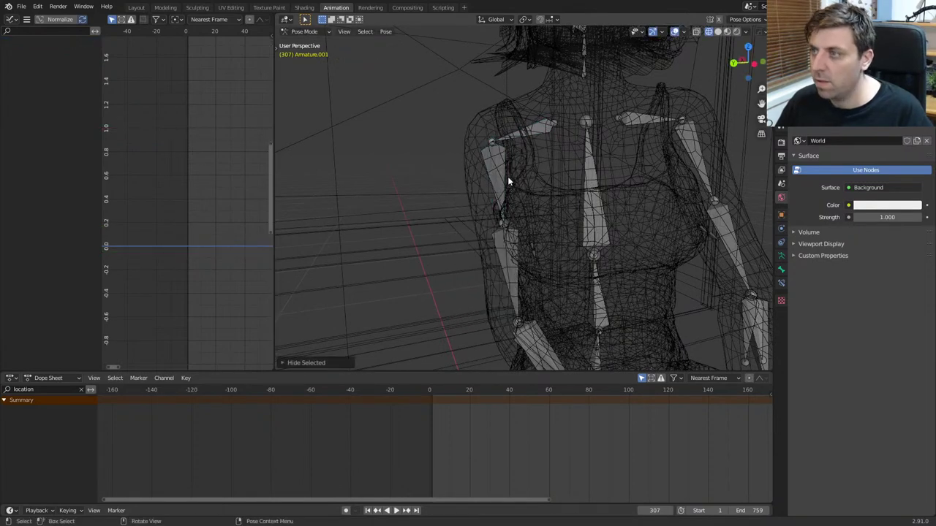
{"action": "left_click", "coordinate": [505, 178]}
Step: Rotate the R_Upperarm bone, then rotate the L_Clavicle bone into place
{"action": "key", "text": "r"}
{"action": "key", "text": "Return"}
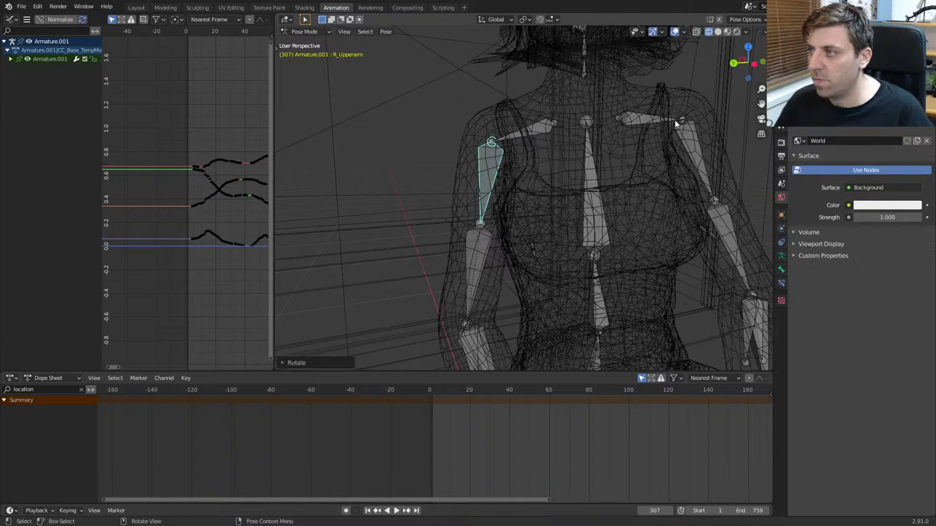
{"action": "left_click", "coordinate": [690, 132]}
{"action": "key", "text": "r"}
{"action": "left_click", "coordinate": [696, 155]}
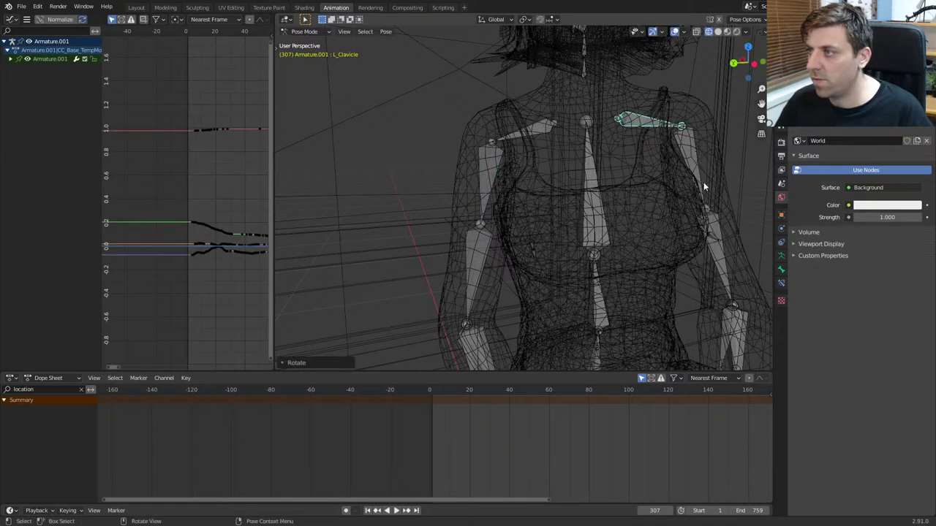
Step: Rotate the L_Upperarm bone down while viewing the rig in wireframe
{"action": "left_click", "coordinate": [704, 186]}
{"action": "key", "text": "shift+z"}
{"action": "scroll", "coordinate": [702, 234], "scroll_direction": "down", "scroll_amount": 4}
{"action": "mouse_move", "coordinate": [674, 239]}
{"action": "middle_mouse_down"}
{"action": "mouse_move", "coordinate": [652, 256]}
{"action": "mouse_move", "coordinate": [539, 251]}
{"action": "middle_mouse_up"}
{"action": "key", "text": "z"}
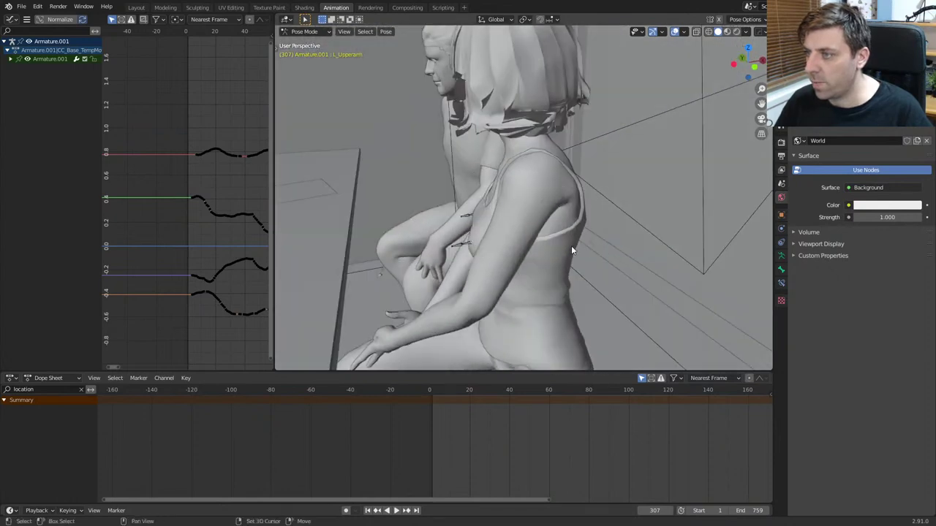
{"action": "key", "text": "z"}
{"action": "left_click", "coordinate": [532, 195]}
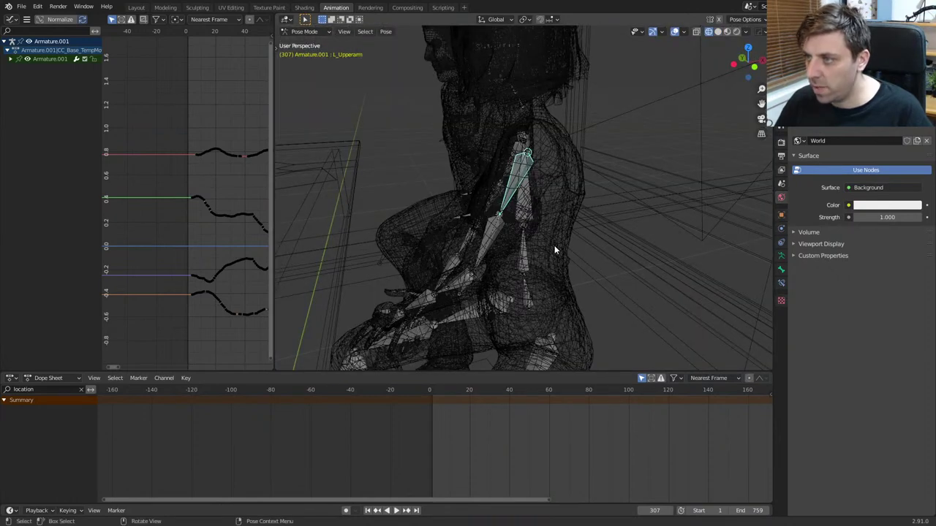
{"action": "key", "text": "r"}
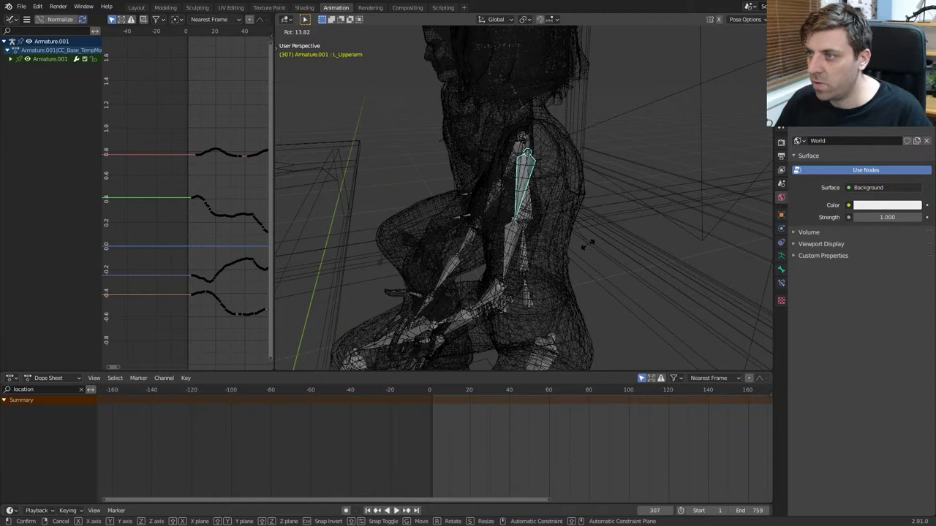
{"action": "left_click", "coordinate": [575, 245]}
Step: Back in solid shading, rotate the left upper arm a bit further
{"action": "key", "text": "z"}
{"action": "left_click", "coordinate": [643, 246]}
{"action": "scroll", "coordinate": [662, 246], "scroll_direction": "up", "scroll_amount": 2}
{"action": "key", "text": "r"}
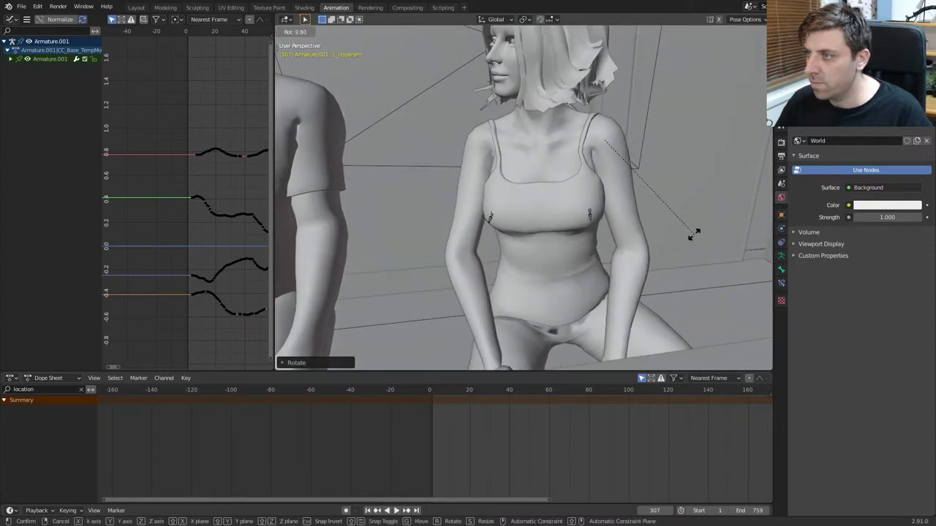
{"action": "left_click", "coordinate": [690, 233]}
{"action": "middle_click_drag", "start_coordinate": [691, 234], "coordinate": [605, 226]}
Step: Rotate the right upper arm a further 13.96 along its local Y axis
{"action": "left_click", "coordinate": [594, 226]}
{"action": "key", "text": "z"}
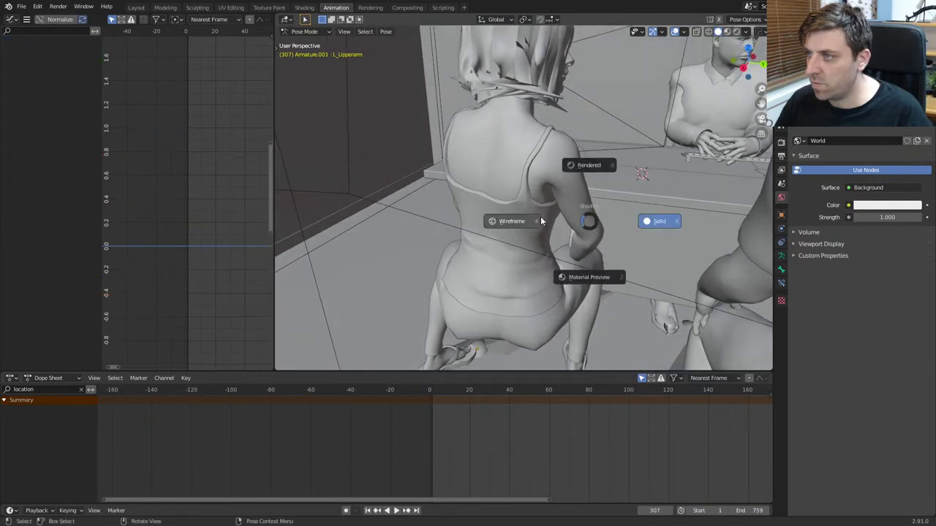
{"action": "left_click", "coordinate": [566, 183]}
{"action": "key", "text": "shift+z"}
{"action": "mouse_move", "coordinate": [596, 200]}
{"action": "middle_mouse_down"}
{"action": "mouse_move", "coordinate": [641, 215]}
{"action": "mouse_move", "coordinate": [627, 232]}
{"action": "mouse_move", "coordinate": [564, 240]}
{"action": "mouse_move", "coordinate": [472, 218]}
{"action": "mouse_move", "coordinate": [309, 223]}
{"action": "mouse_move", "coordinate": [391, 265]}
{"action": "middle_mouse_up"}
{"action": "key", "text": "r"}
{"action": "key", "text": "y"}
{"action": "key", "text": "y"}
{"action": "left_click", "coordinate": [618, 235]}
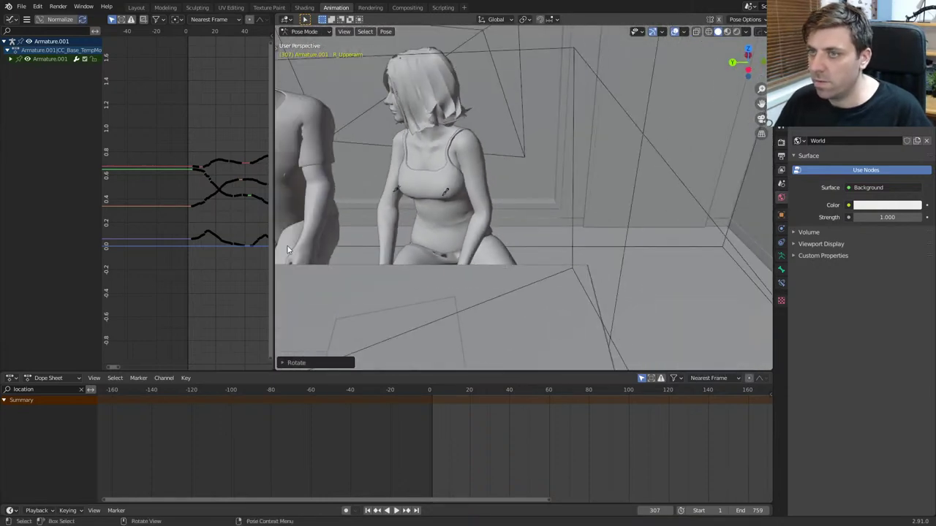
Step: Insert a Rotation keyframe at frame 307 on both clavicles and upper arms
{"action": "scroll", "coordinate": [439, 249], "scroll_direction": "down", "scroll_amount": 3}
{"action": "middle_click_drag", "start_coordinate": [444, 246], "coordinate": [449, 224]}
{"action": "key", "text": "shift+z"}
{"action": "scroll", "coordinate": [439, 234], "scroll_direction": "up", "scroll_amount": 6}
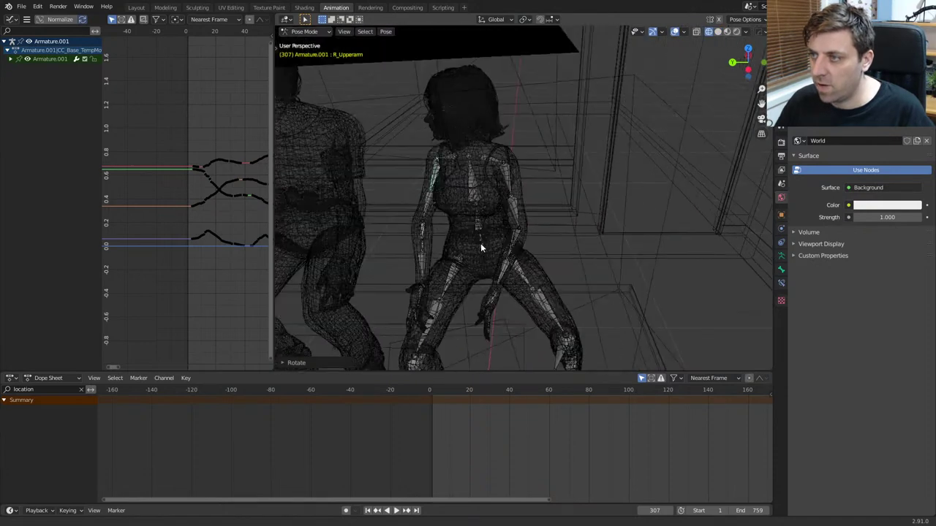
{"action": "left_click", "coordinate": [694, 158], "text": "shift"}
{"action": "left_click", "coordinate": [727, 233], "text": "shift"}
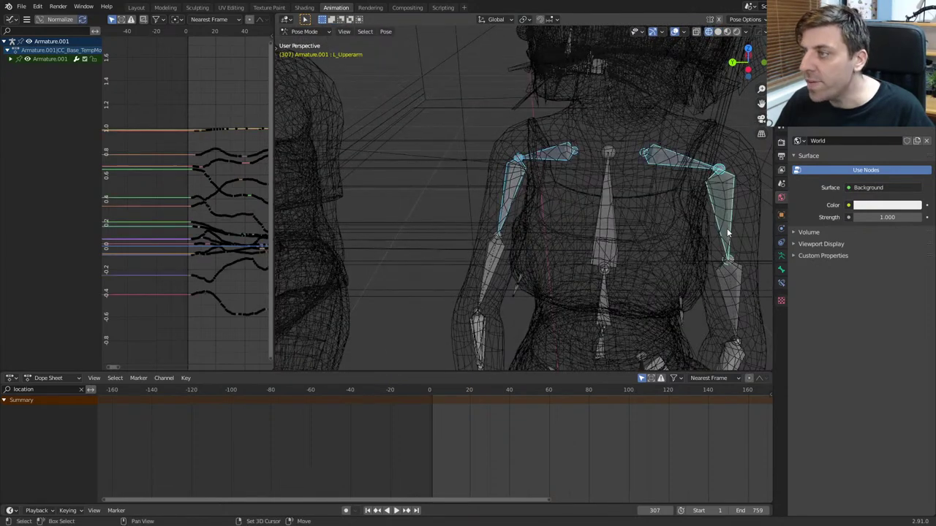
{"action": "key", "text": "i"}
{"action": "left_click", "coordinate": [727, 229]}
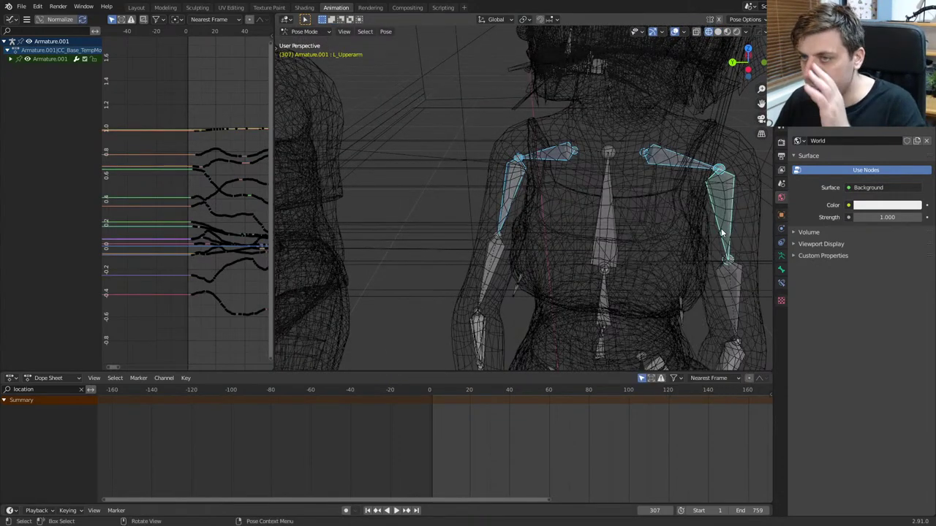
{"action": "left_click", "coordinate": [11, 59]}
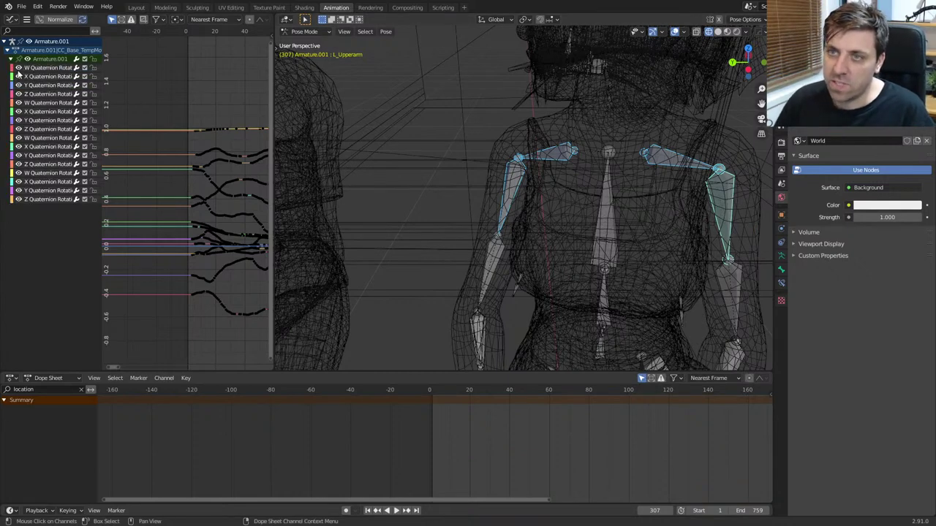
Step: Isolate the quaternion channels and level the X Quaternion spike at frame 307
{"action": "left_click_drag", "start_coordinate": [19, 199], "coordinate": [18, 67]}
{"action": "left_click", "coordinate": [18, 67]}
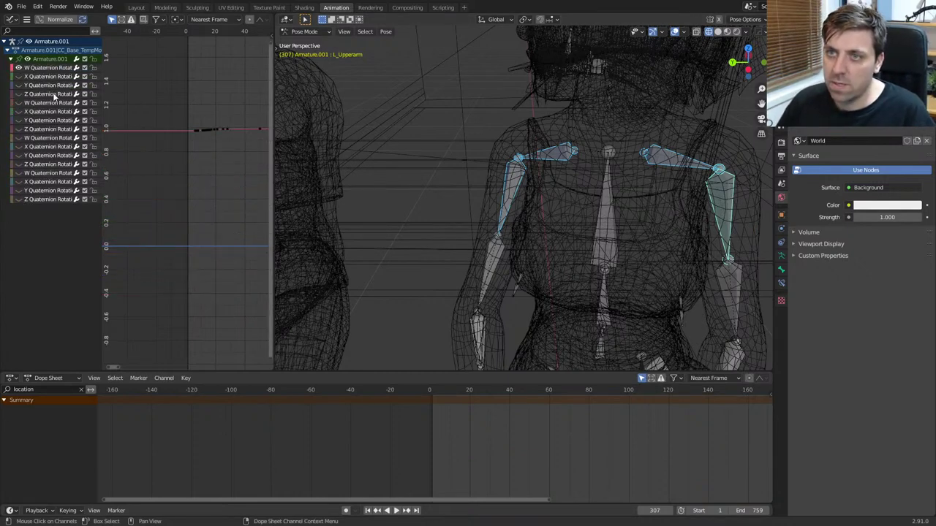
{"action": "key", "text": "Home"}
{"action": "scroll", "coordinate": [218, 193], "scroll_direction": "down", "scroll_amount": 3}
{"action": "scroll", "coordinate": [212, 201], "scroll_direction": "down", "scroll_amount": 6, "text": "ctrl"}
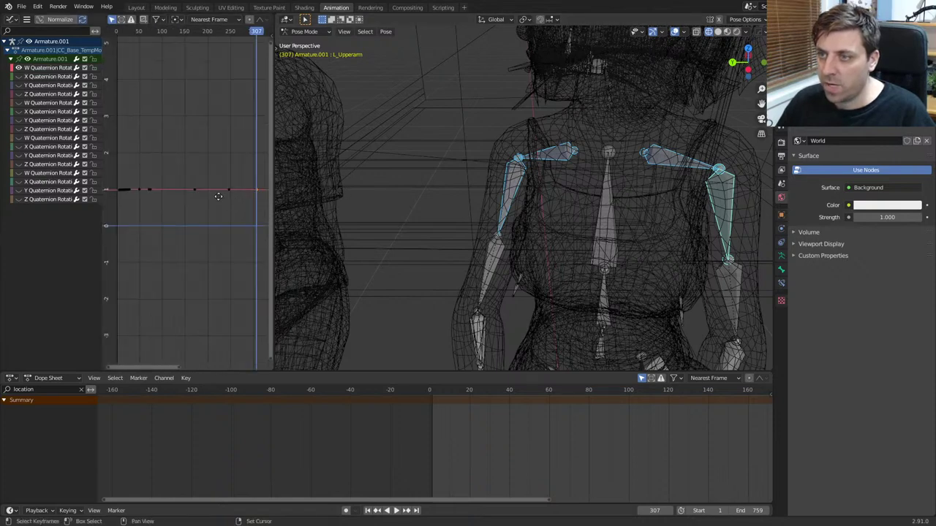
{"action": "scroll", "coordinate": [204, 215], "scroll_direction": "up", "scroll_amount": 3}
{"action": "left_click", "coordinate": [19, 68]}
{"action": "left_click", "coordinate": [18, 76]}
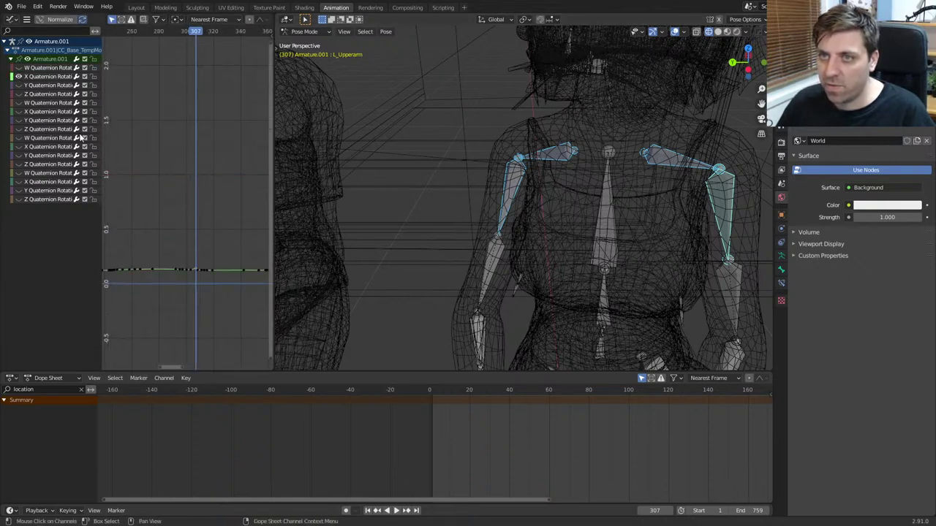
{"action": "scroll", "coordinate": [174, 179], "scroll_direction": "up", "scroll_amount": 4}
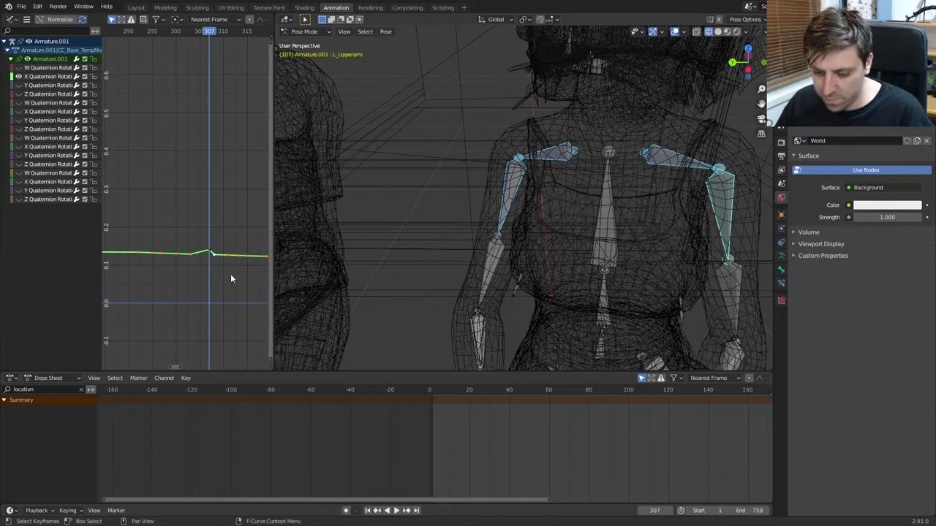
{"action": "key", "text": "g"}
{"action": "key", "text": "y"}
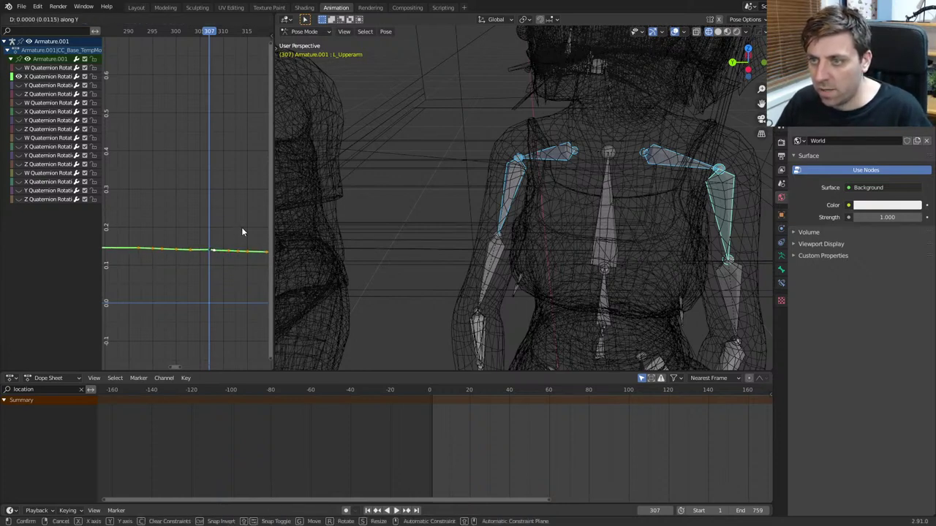
{"action": "left_click", "coordinate": [243, 231]}
Step: Level the frame-307 keys on the Y and Z Quaternion curves
{"action": "left_click", "coordinate": [18, 76]}
{"action": "left_click", "coordinate": [19, 85]}
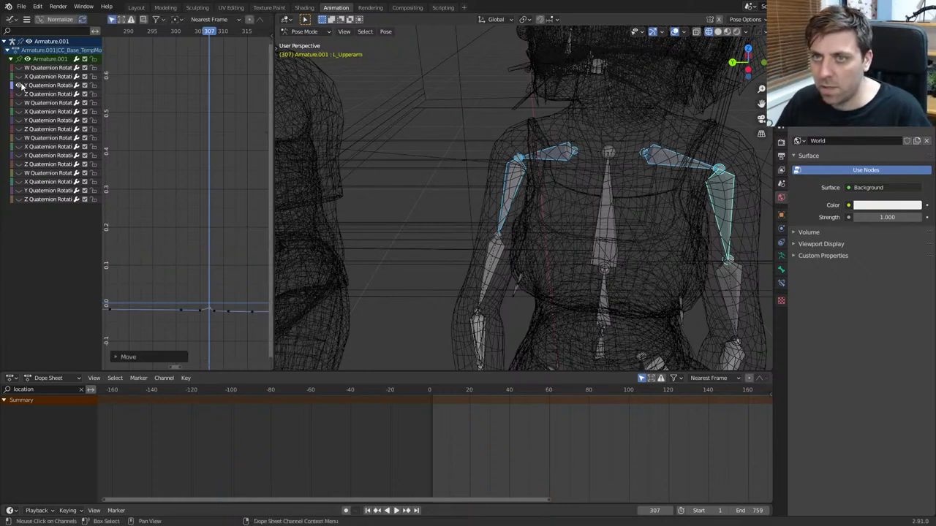
{"action": "key", "text": "a"}
{"action": "left_click", "coordinate": [212, 318]}
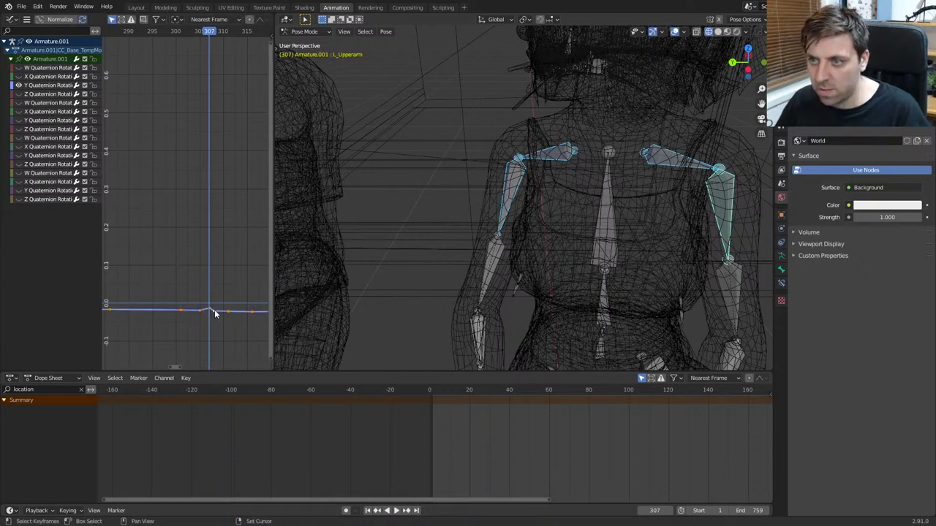
{"action": "scroll", "coordinate": [214, 309], "scroll_direction": "up", "scroll_amount": 3}
{"action": "middle_click_drag", "start_coordinate": [215, 309], "coordinate": [195, 291]}
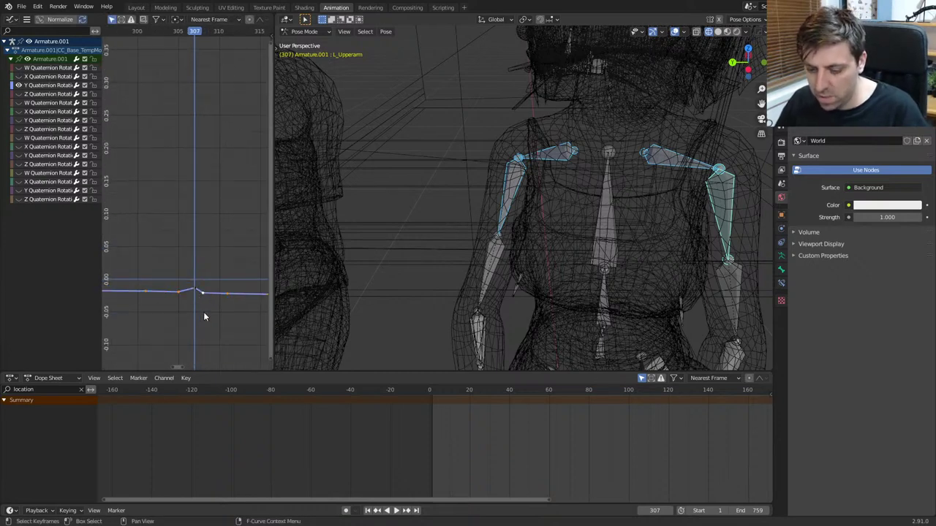
{"action": "key", "text": "h"}
{"action": "key", "text": "alt+h"}
{"action": "key", "text": "g"}
{"action": "key", "text": "y"}
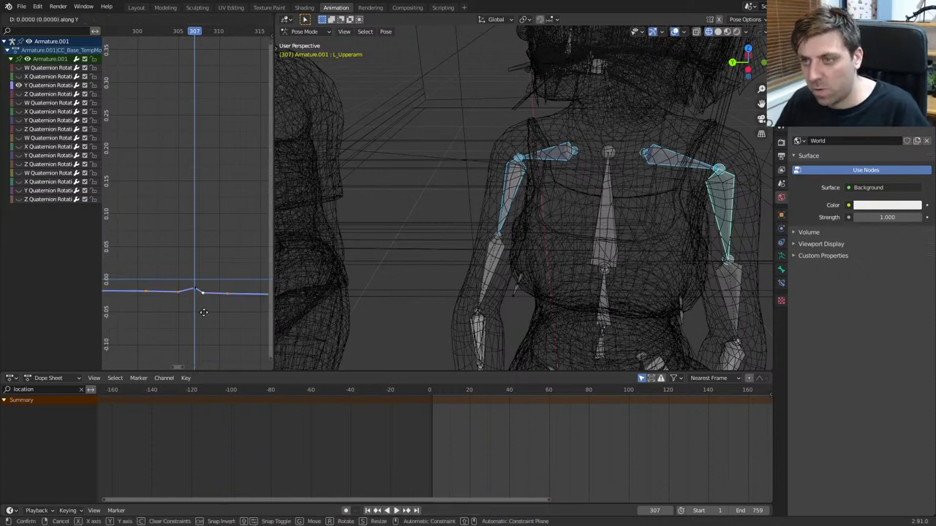
{"action": "left_click", "coordinate": [204, 273]}
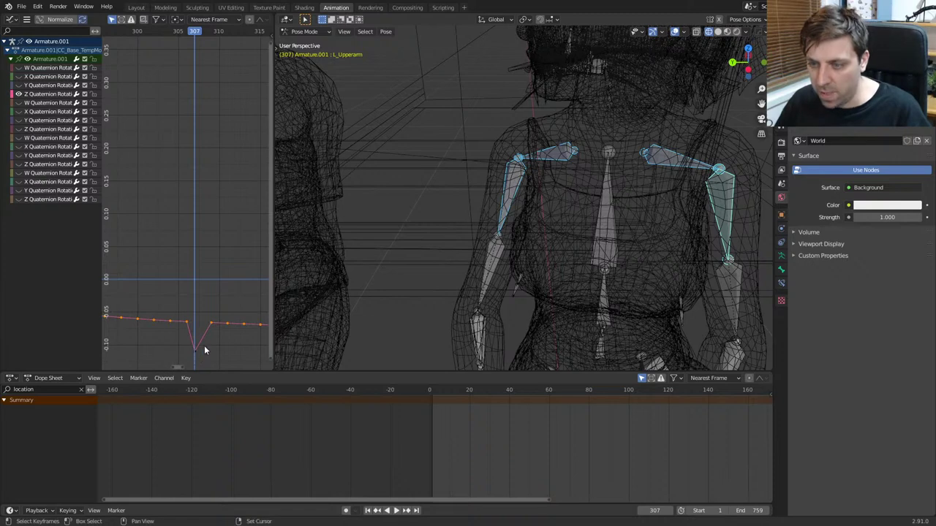
{"action": "key", "text": "g"}
{"action": "key", "text": "y"}
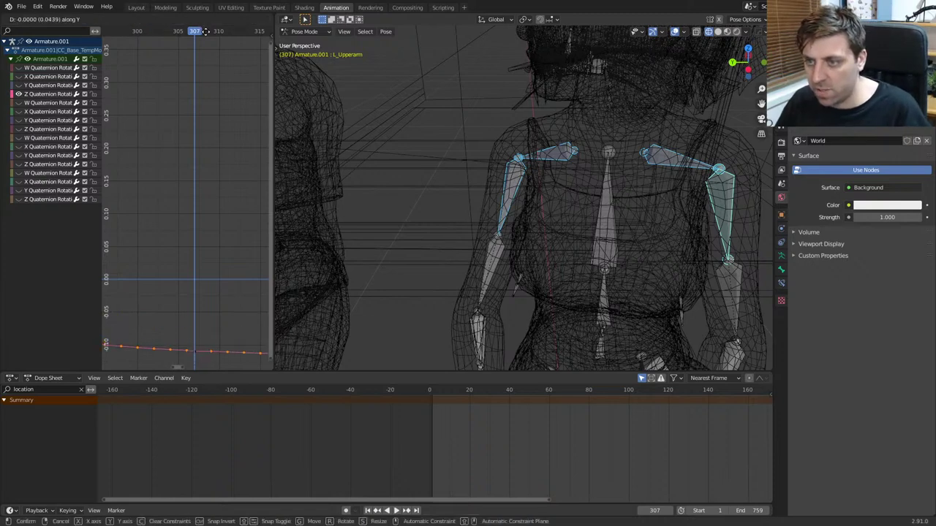
{"action": "left_click", "coordinate": [206, 30]}
Step: Flatten the W Quaternion peak at frame 307
{"action": "left_click", "coordinate": [48, 103]}
{"action": "key", "text": "shift+h"}
{"action": "key", "text": "Home"}
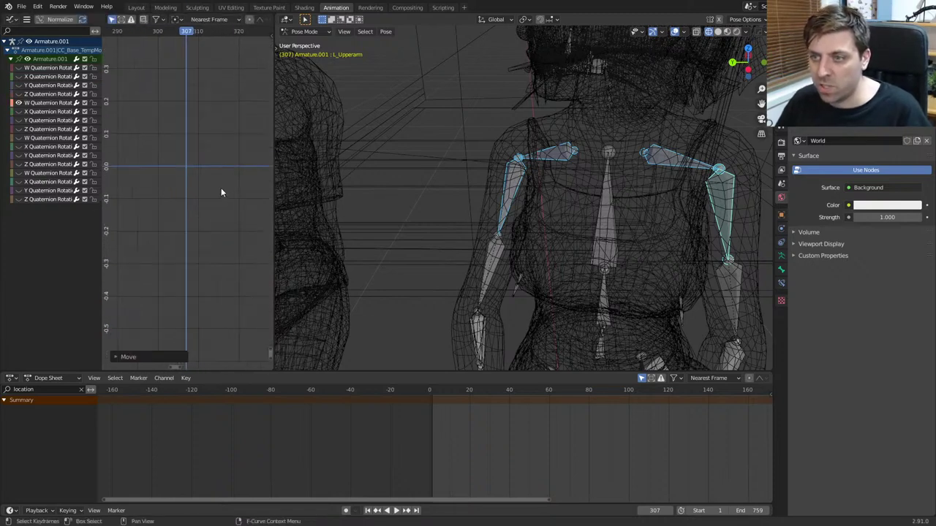
{"action": "middle_click_drag", "start_coordinate": [221, 192], "coordinate": [208, 228], "text": "ctrl"}
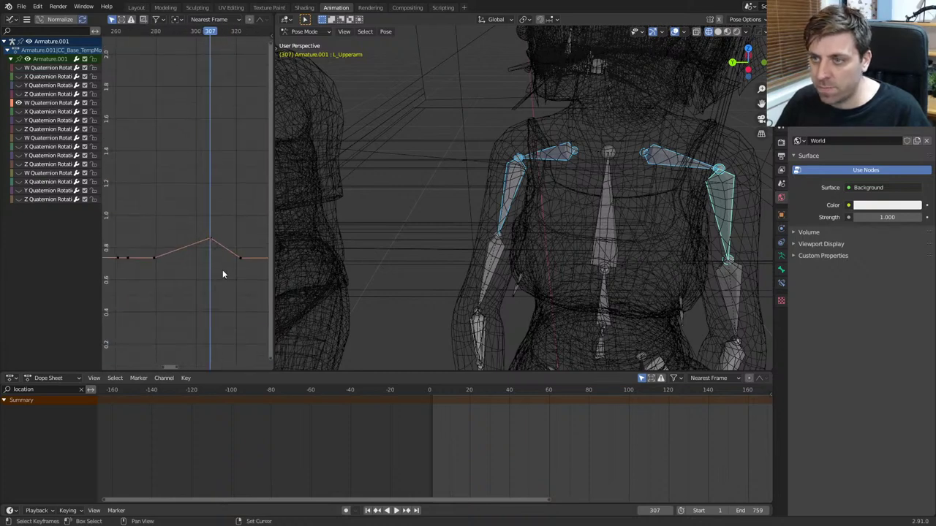
{"action": "middle_click_drag", "start_coordinate": [222, 274], "coordinate": [203, 274], "text": "ctrl"}
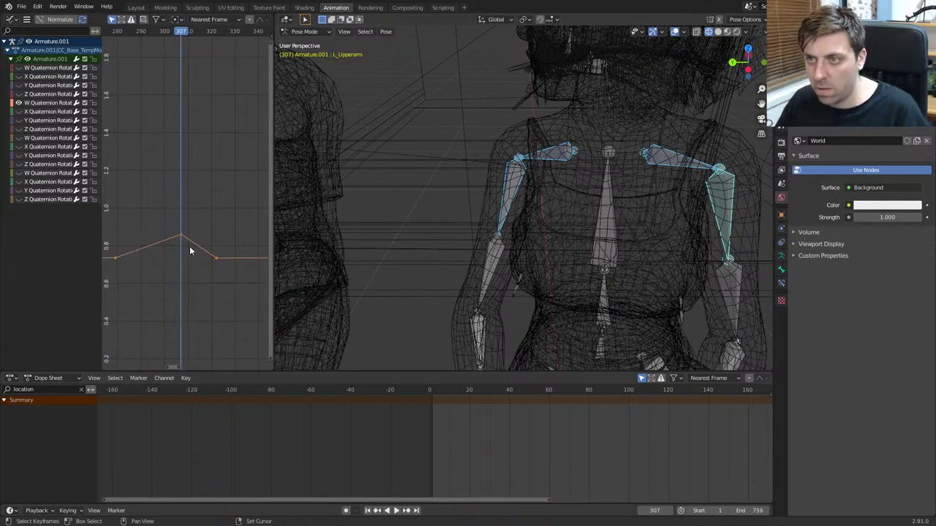
{"action": "key", "text": "g"}
{"action": "key", "text": "y"}
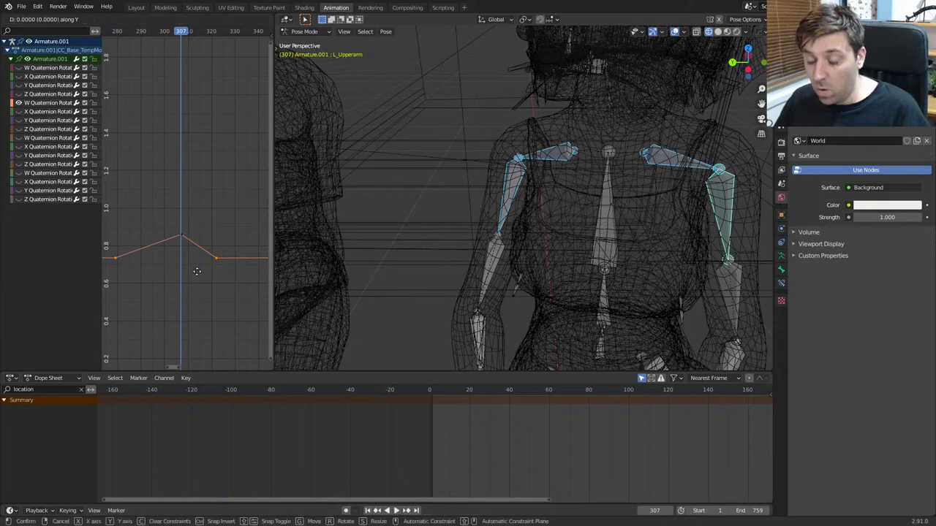
{"action": "left_click", "coordinate": [210, 34]}
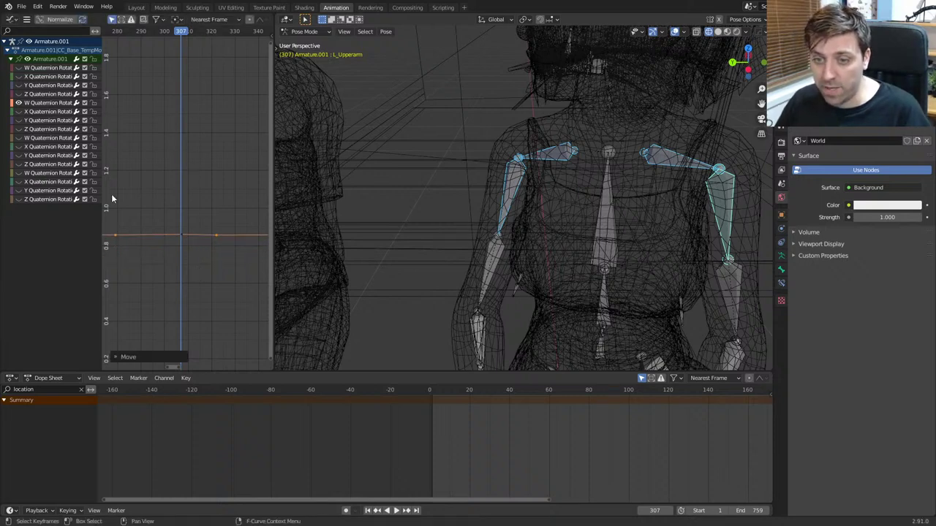
Step: Smooth out the next X Quaternion curve's dip at frame 307
{"action": "left_click", "coordinate": [19, 111]}
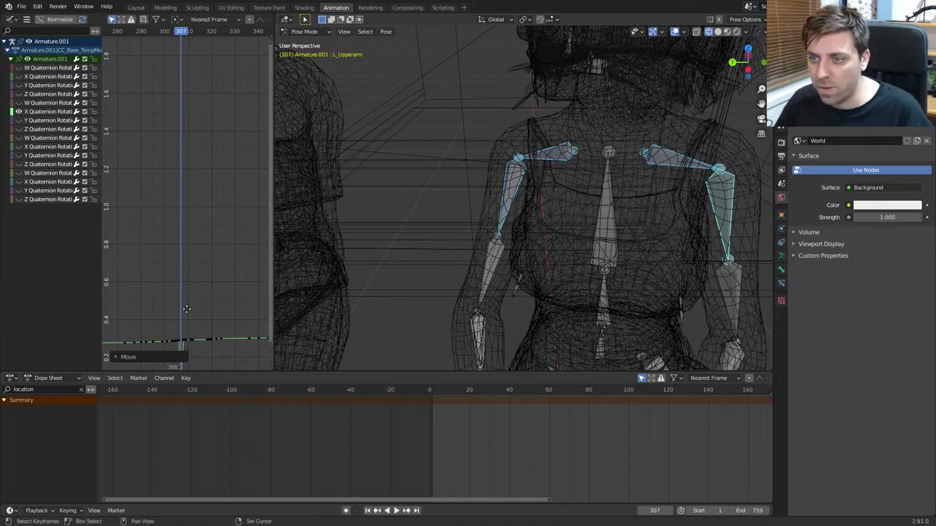
{"action": "key", "text": "Home"}
{"action": "left_click", "coordinate": [202, 175]}
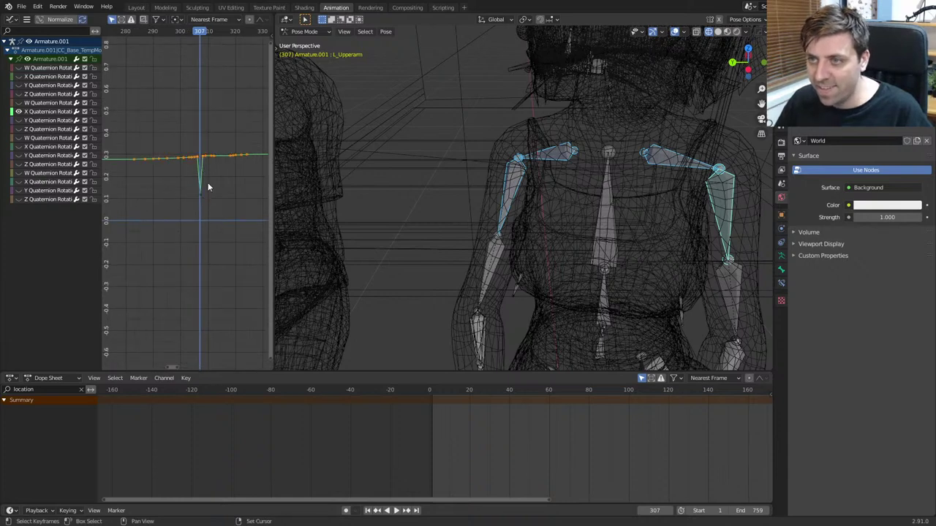
{"action": "scroll", "coordinate": [208, 198], "scroll_direction": "up", "scroll_amount": 2}
{"action": "key", "text": "g"}
{"action": "key", "text": "y"}
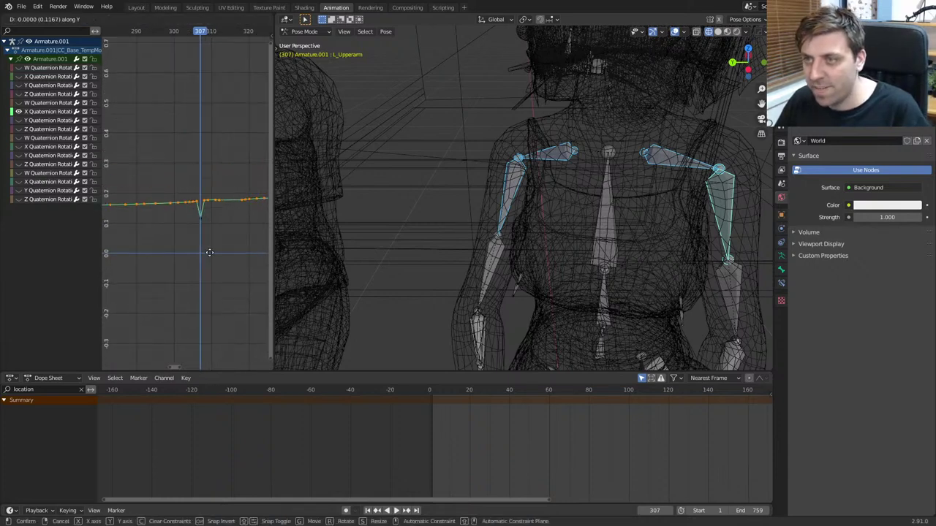
{"action": "left_click", "coordinate": [209, 250]}
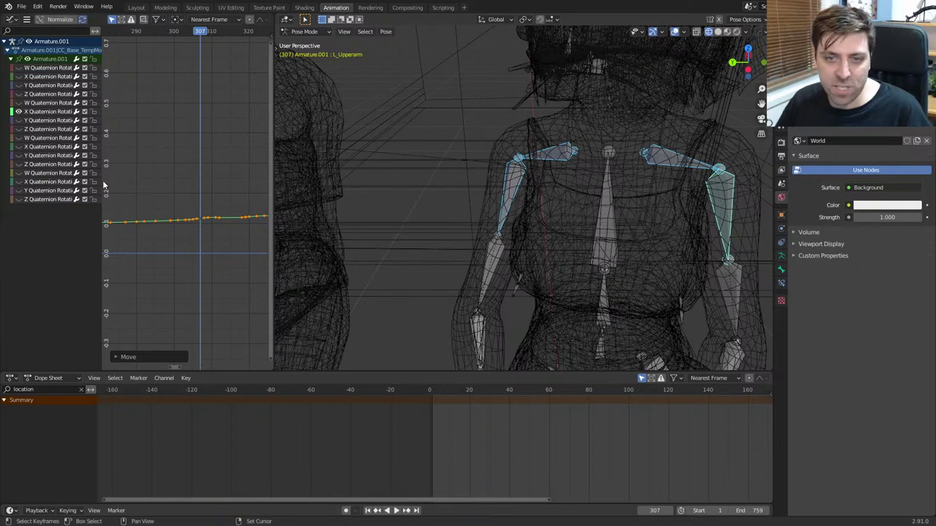
Step: Move the next Y Quaternion curve's spike key to level
{"action": "left_click", "coordinate": [18, 120], "text": "ctrl"}
{"action": "scroll", "coordinate": [201, 238], "scroll_direction": "up", "scroll_amount": 1}
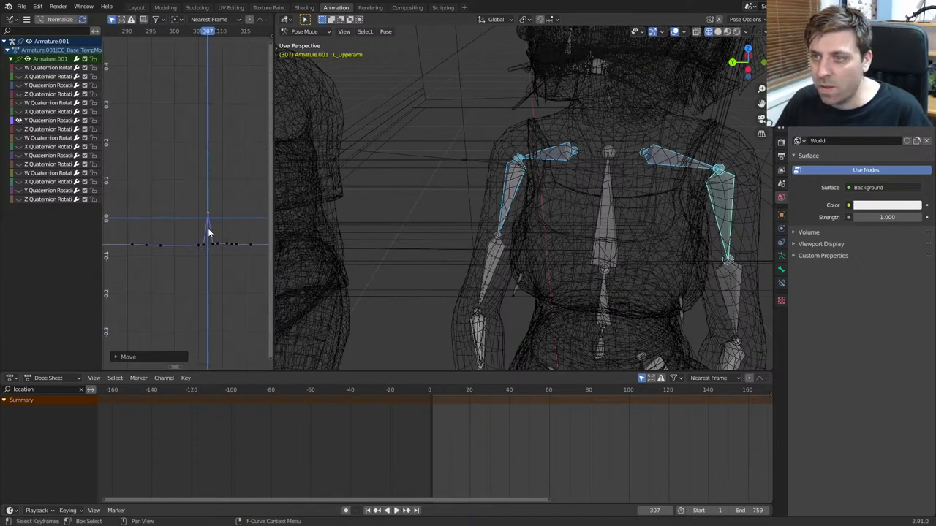
{"action": "key", "text": "a"}
{"action": "key", "text": "g"}
{"action": "key", "text": "y"}
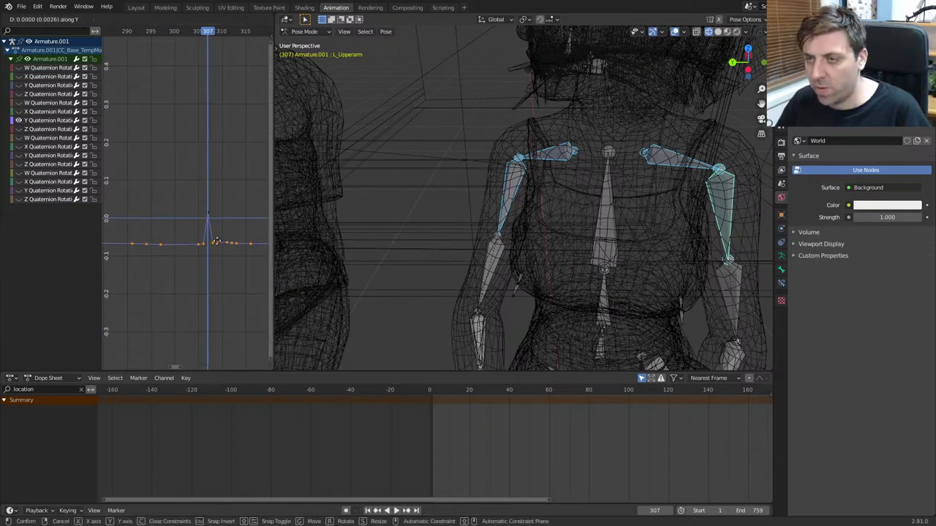
{"action": "left_click", "coordinate": [217, 265]}
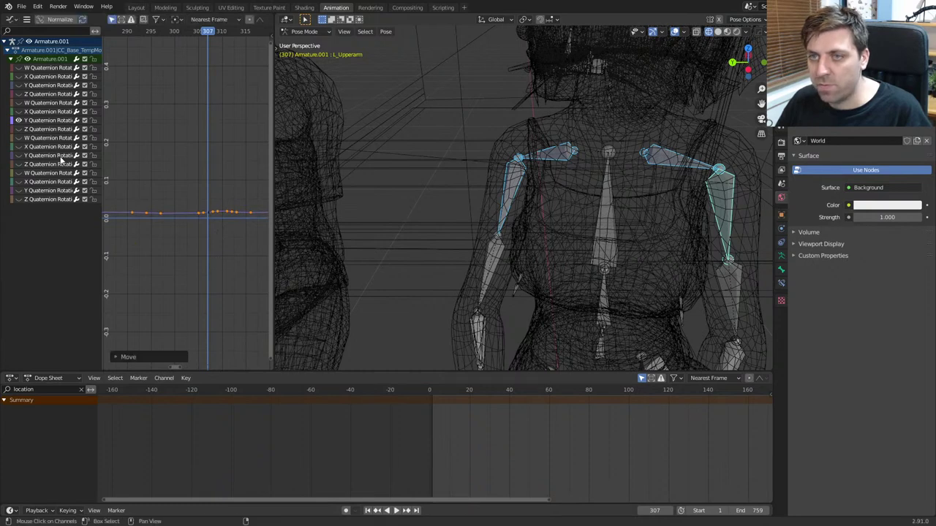
Step: Shift all keys of the Z Quaternion curve to a new level
{"action": "left_click", "coordinate": [18, 128], "text": "ctrl"}
{"action": "key", "text": "Home"}
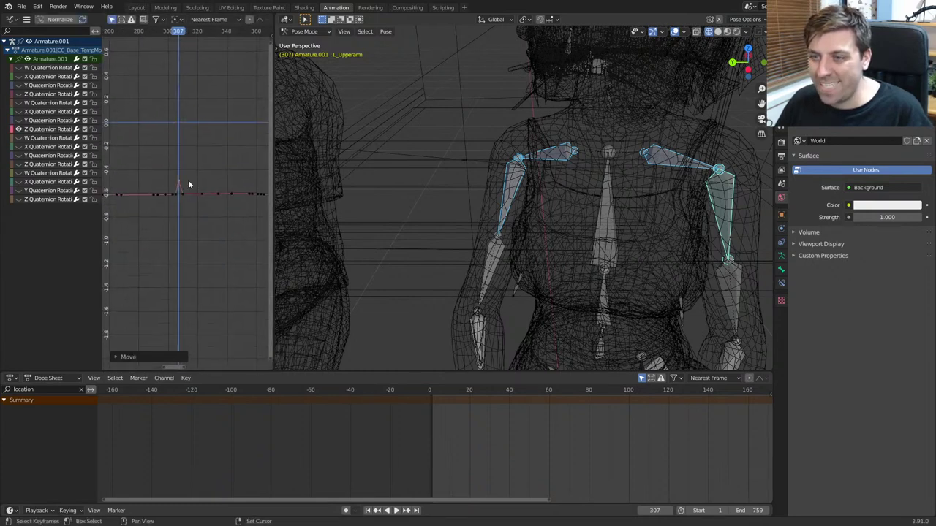
{"action": "key", "text": "a"}
{"action": "scroll", "coordinate": [179, 176], "scroll_direction": "up", "scroll_amount": 1}
{"action": "scroll", "coordinate": [204, 230], "scroll_direction": "up", "scroll_amount": 2}
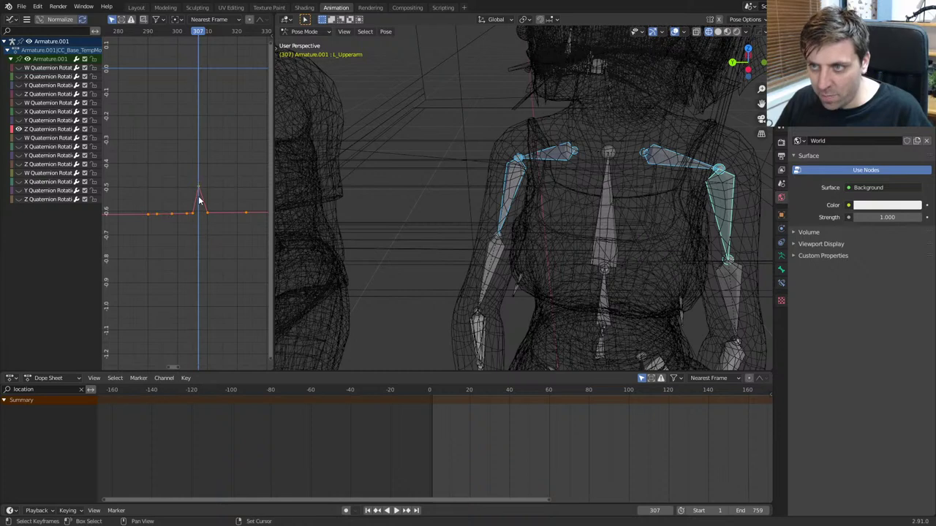
{"action": "key", "text": "g"}
{"action": "key", "text": "y"}
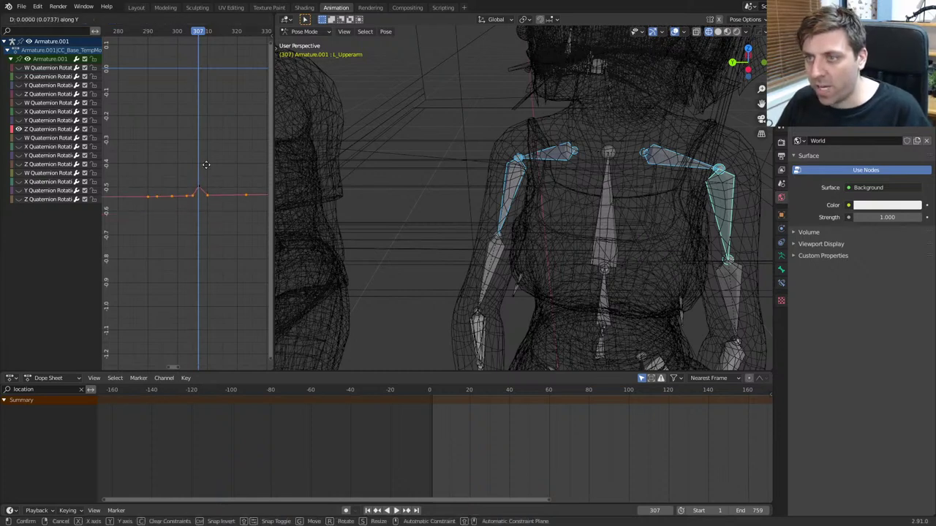
{"action": "left_click", "coordinate": [206, 93]}
Step: Raise the remaining selected keys level with the spike
{"action": "left_click", "coordinate": [18, 134]}
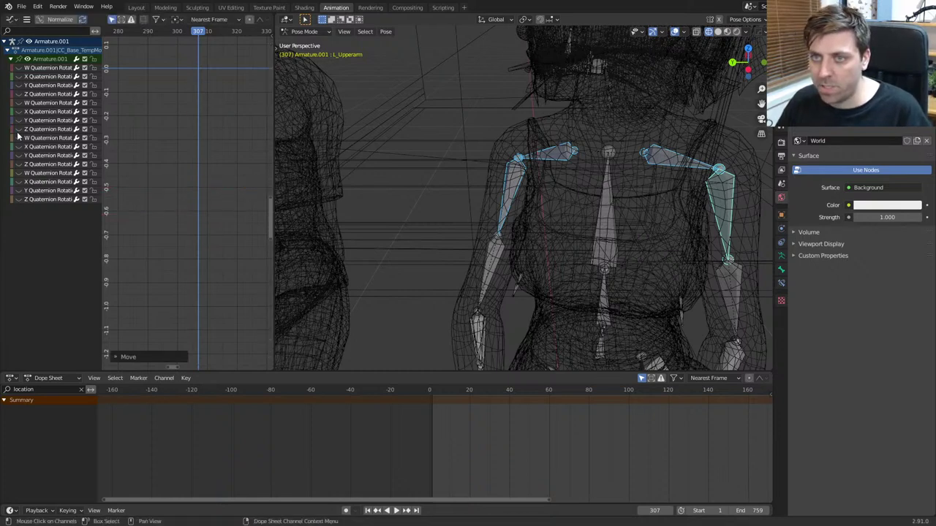
{"action": "scroll", "coordinate": [183, 275], "scroll_direction": "up", "scroll_amount": 5, "text": "shift"}
{"action": "scroll", "coordinate": [183, 165], "scroll_direction": "down", "scroll_amount": 3}
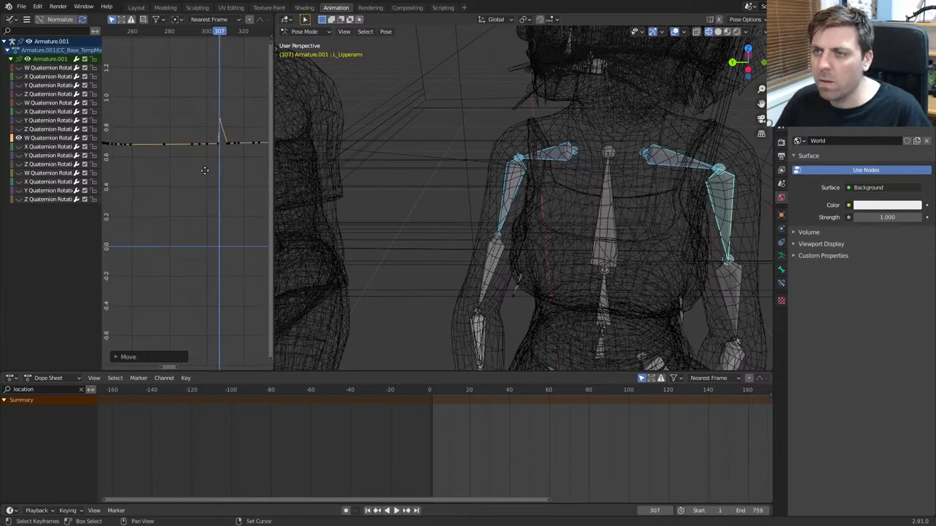
{"action": "scroll", "coordinate": [183, 162], "scroll_direction": "up", "scroll_amount": 2}
{"action": "key", "text": "g"}
{"action": "key", "text": "y"}
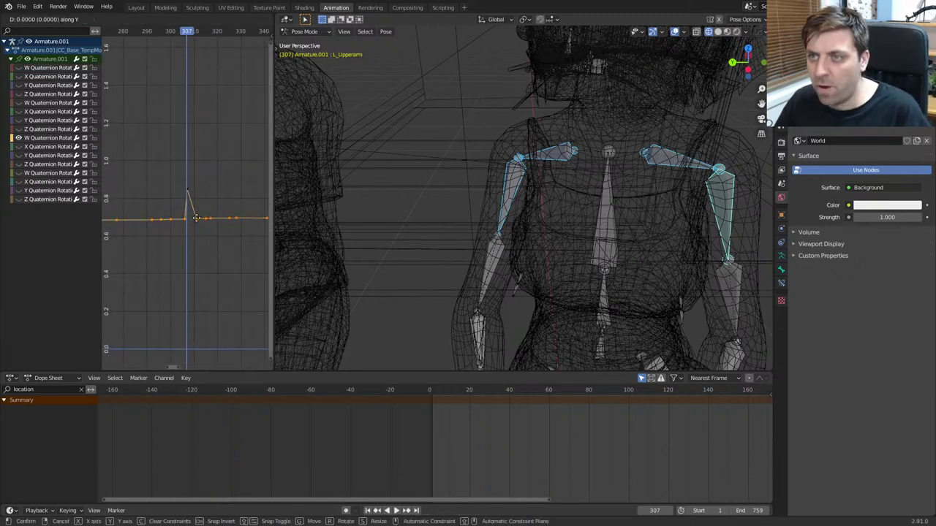
{"action": "left_click", "coordinate": [207, 178]}
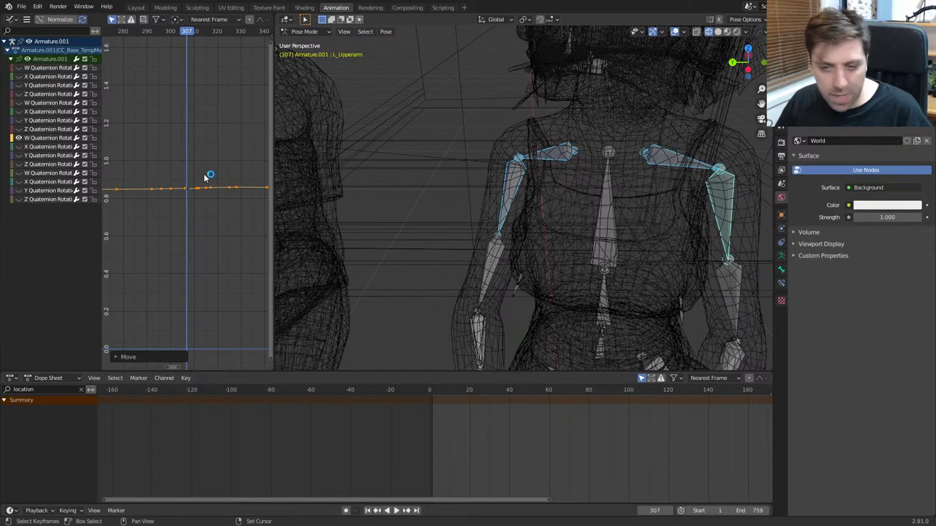
Step: Flatten the dip on the X Quaternion curve and level the Y Quaternion keys
{"action": "left_click", "coordinate": [18, 146], "text": "ctrl"}
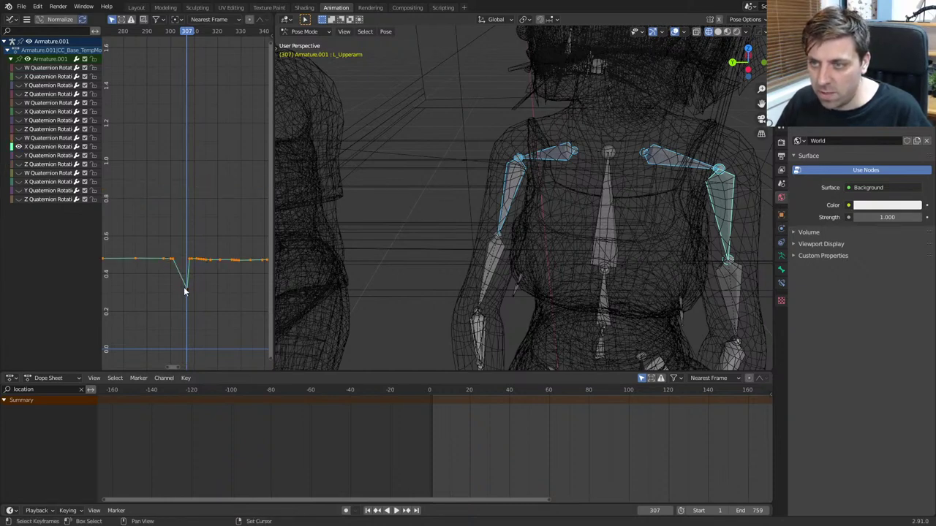
{"action": "key", "text": "g"}
{"action": "key", "text": "y"}
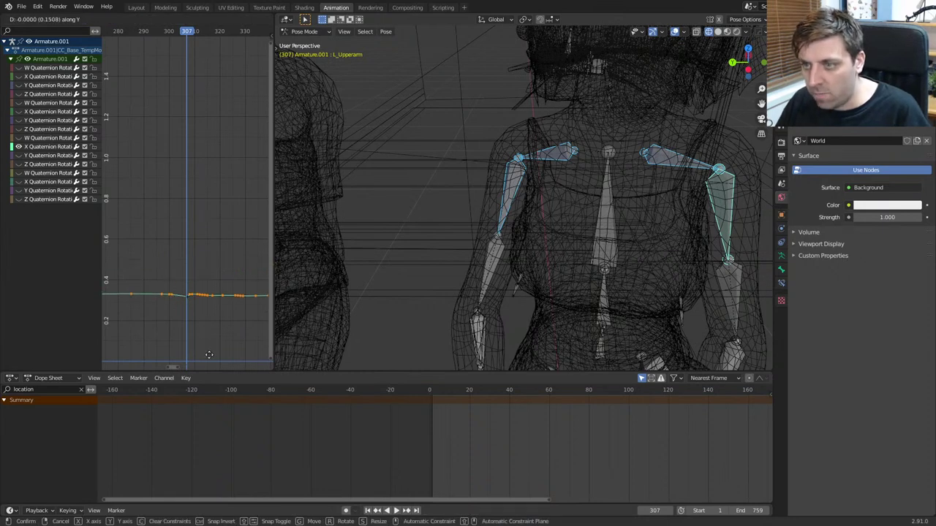
{"action": "left_click", "coordinate": [209, 31]}
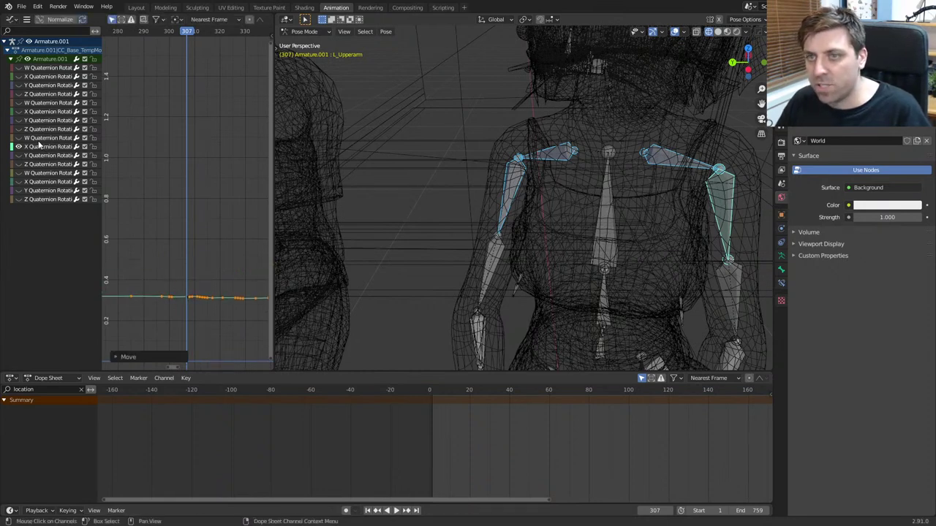
{"action": "scroll", "coordinate": [162, 186], "scroll_direction": "down", "scroll_amount": 3}
{"action": "scroll", "coordinate": [162, 186], "scroll_direction": "down", "scroll_amount": 5, "text": "shift"}
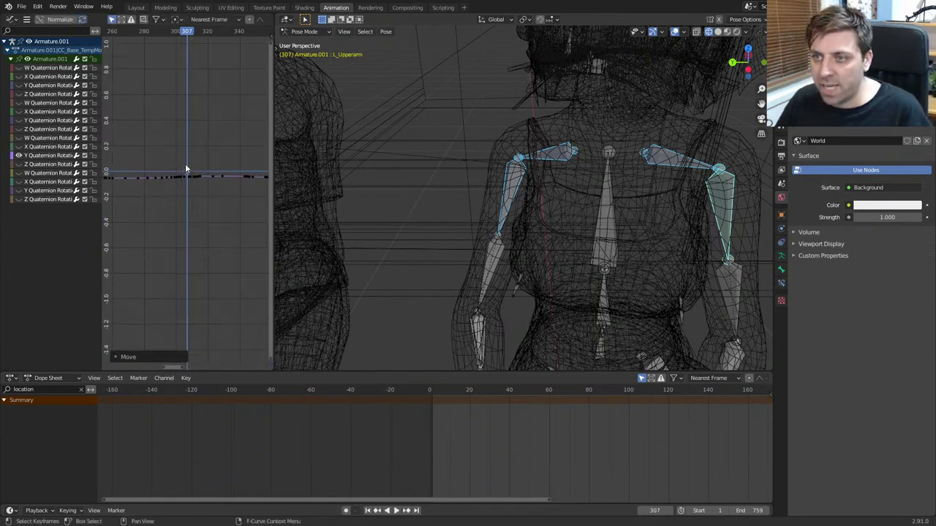
{"action": "scroll", "coordinate": [185, 164], "scroll_direction": "up", "scroll_amount": 5}
{"action": "left_click", "coordinate": [176, 202]}
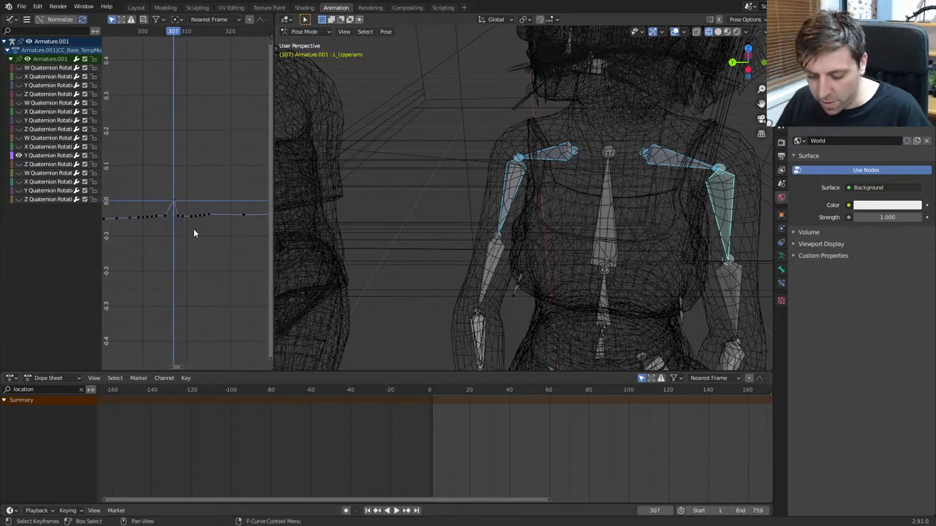
{"action": "key", "text": "g"}
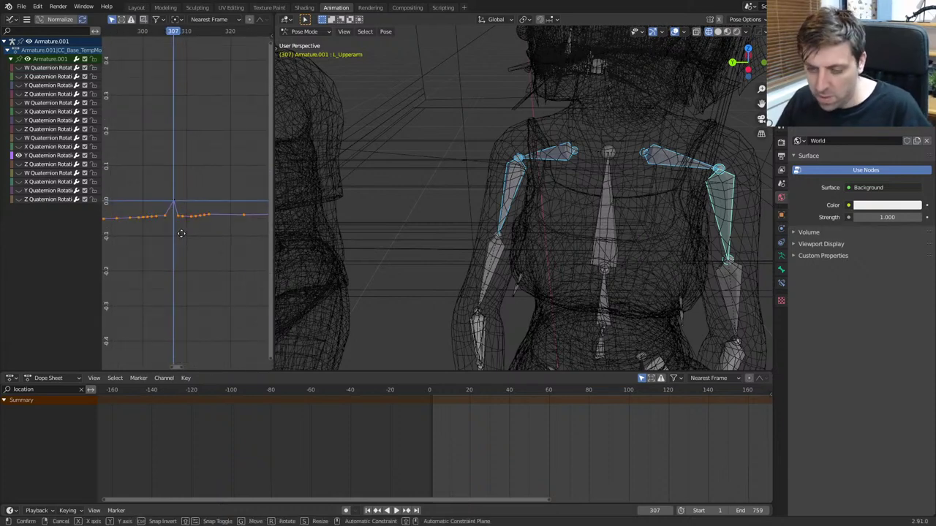
{"action": "key", "text": "y"}
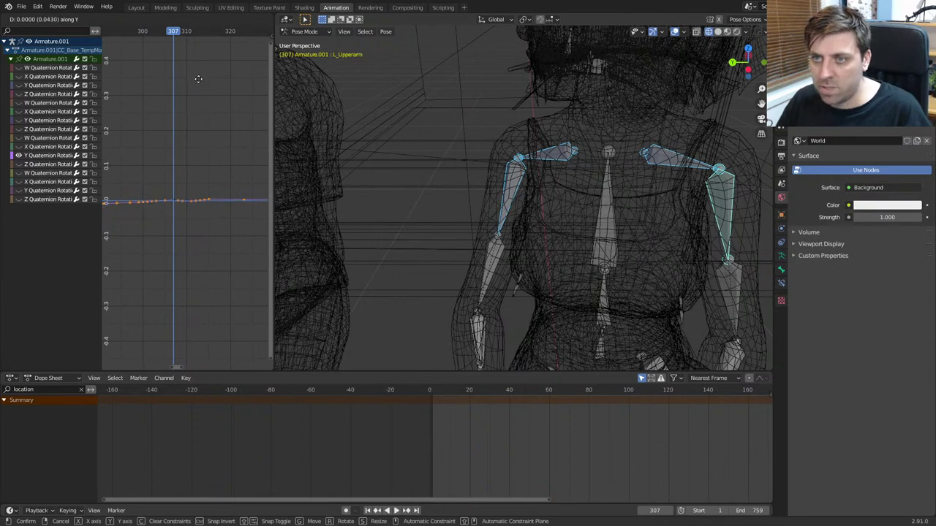
{"action": "left_click", "coordinate": [198, 78]}
Step: Adjust all Z Quaternion keys to new values, then bring up the W curve
{"action": "left_click", "coordinate": [19, 164], "text": "ctrl"}
{"action": "key", "text": "Home"}
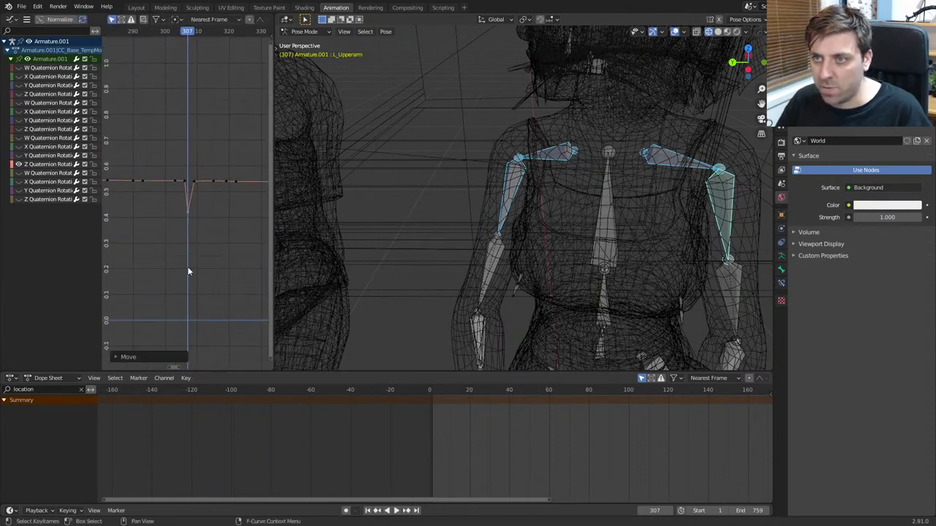
{"action": "key", "text": "a"}
{"action": "key", "text": "g"}
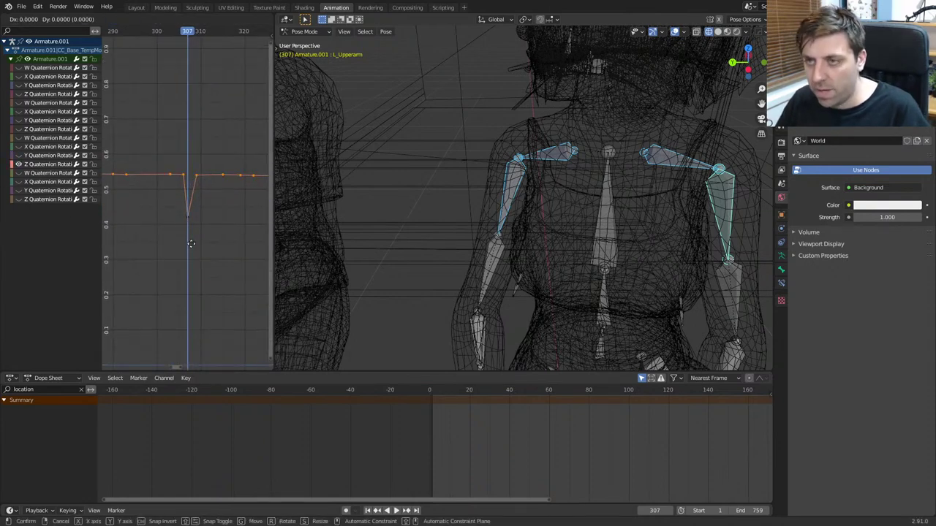
{"action": "key", "text": "y"}
{"action": "left_click", "coordinate": [191, 290]}
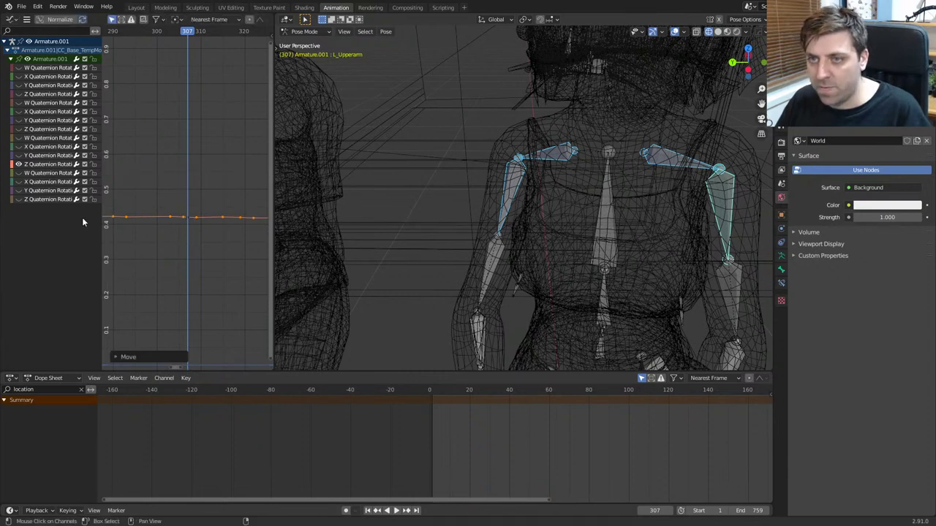
{"action": "left_click", "coordinate": [19, 164]}
{"action": "left_click", "coordinate": [18, 173]}
{"action": "key", "text": "Home"}
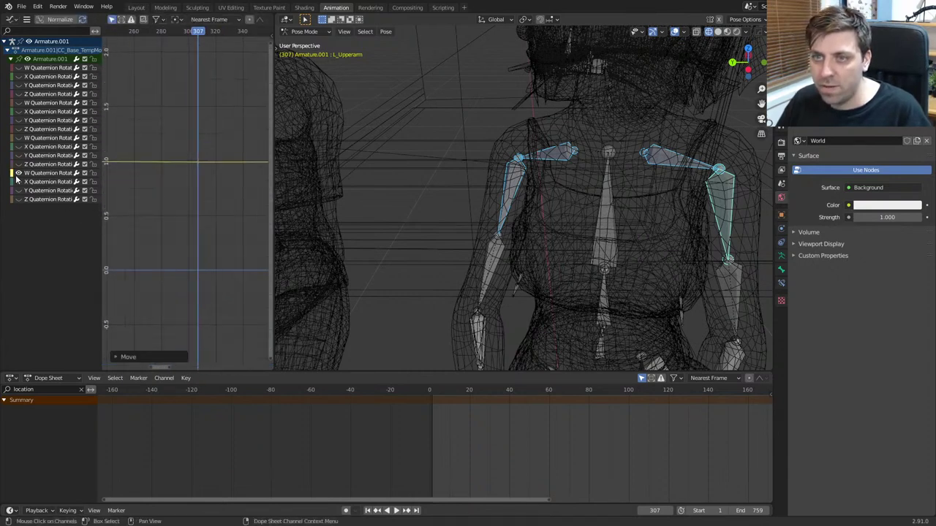
Step: Raise and fine-tune the next bone's X Quaternion keys to remove the glitch
{"action": "left_click", "coordinate": [18, 182]}
{"action": "left_click", "coordinate": [18, 173]}
{"action": "scroll", "coordinate": [193, 277], "scroll_direction": "up", "scroll_amount": 5}
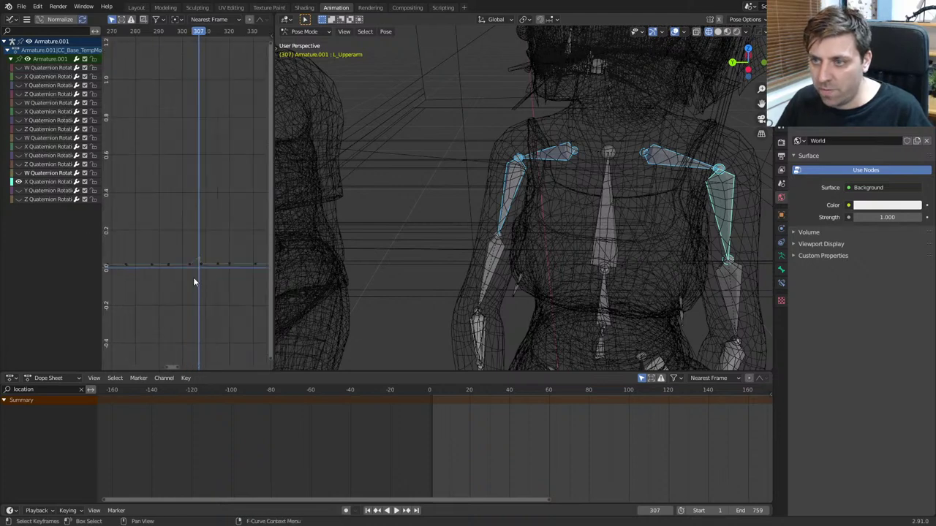
{"action": "left_click", "coordinate": [198, 303]}
{"action": "key", "text": "g"}
{"action": "key", "text": "y"}
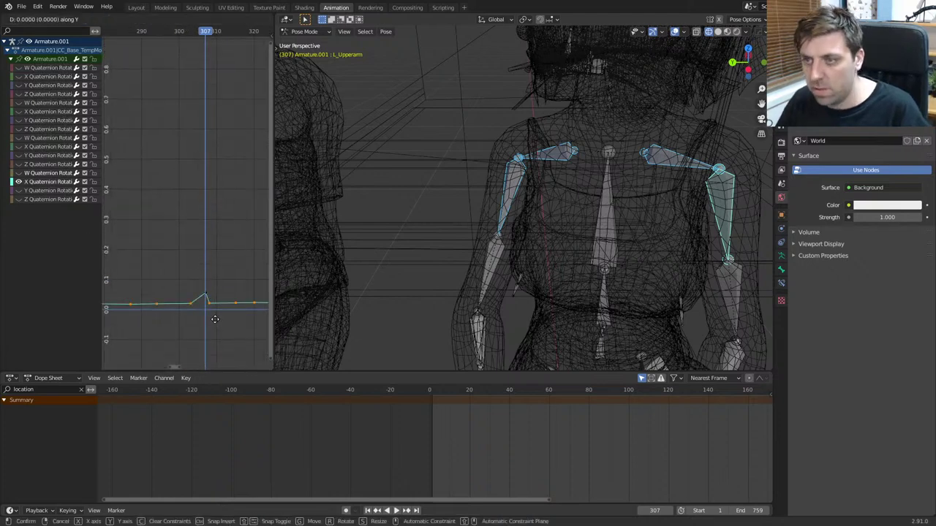
{"action": "left_click", "coordinate": [230, 215]}
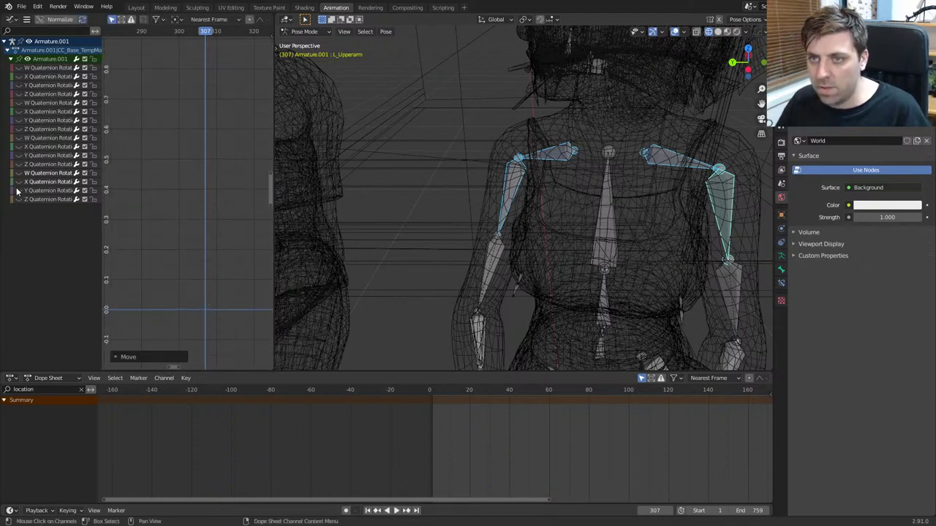
{"action": "scroll", "coordinate": [198, 300], "scroll_direction": "down", "scroll_amount": 2}
{"action": "scroll", "coordinate": [206, 298], "scroll_direction": "up", "scroll_amount": 1}
{"action": "left_click", "coordinate": [215, 310]}
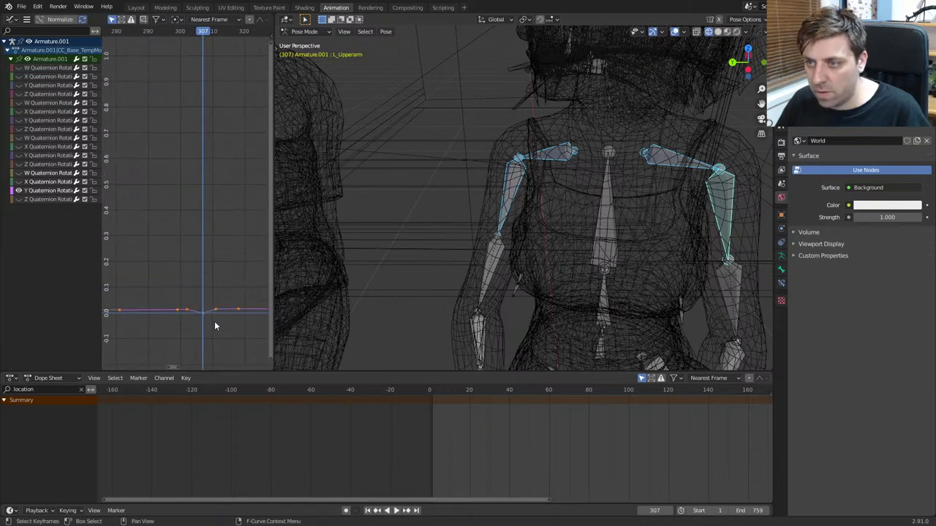
{"action": "key", "text": "g"}
{"action": "key", "text": "y"}
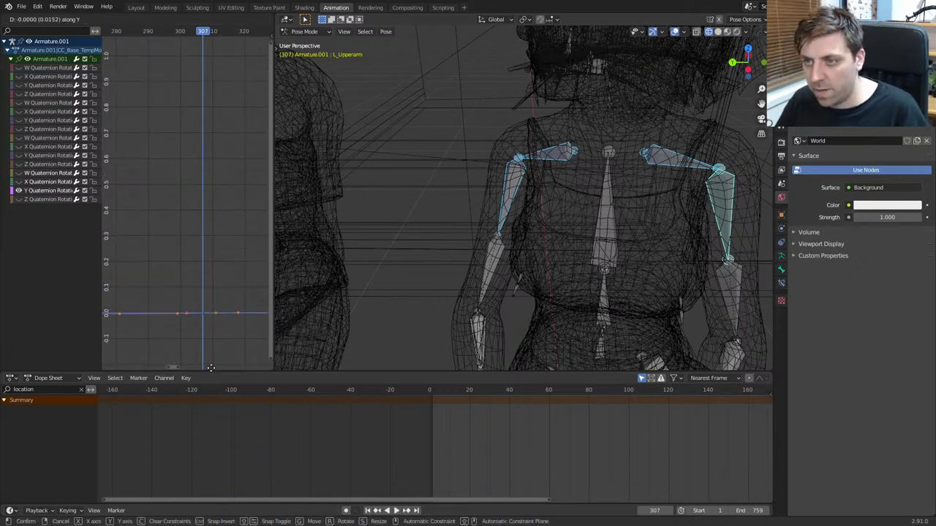
{"action": "left_click", "coordinate": [211, 368]}
Step: Level the final Z Quaternion curve and return to the Layout workspace
{"action": "left_click", "coordinate": [19, 199]}
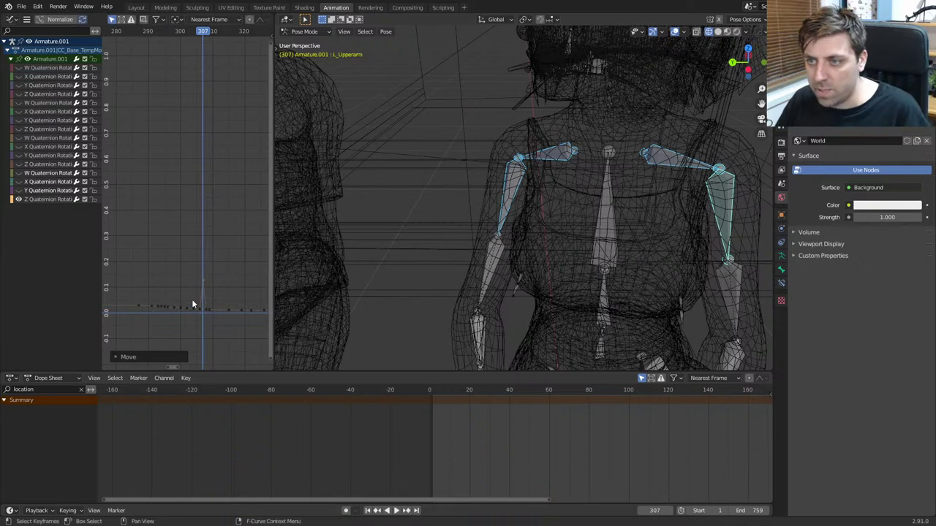
{"action": "left_click", "coordinate": [205, 292]}
{"action": "key", "text": "g"}
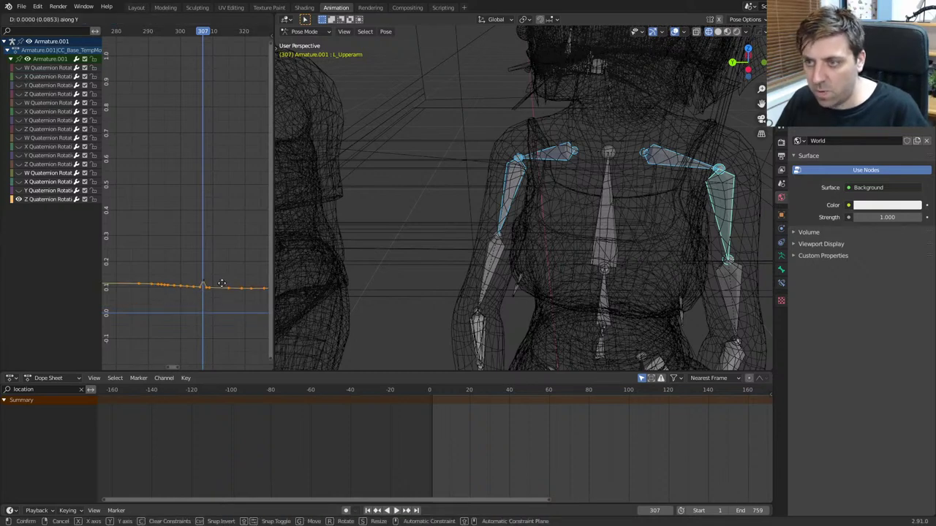
{"action": "left_click", "coordinate": [226, 281]}
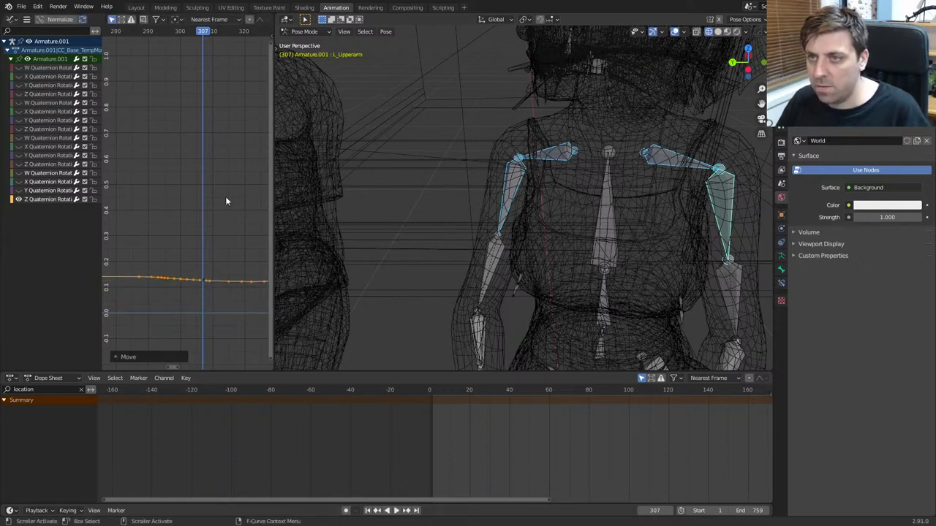
{"action": "left_click", "coordinate": [136, 7]}
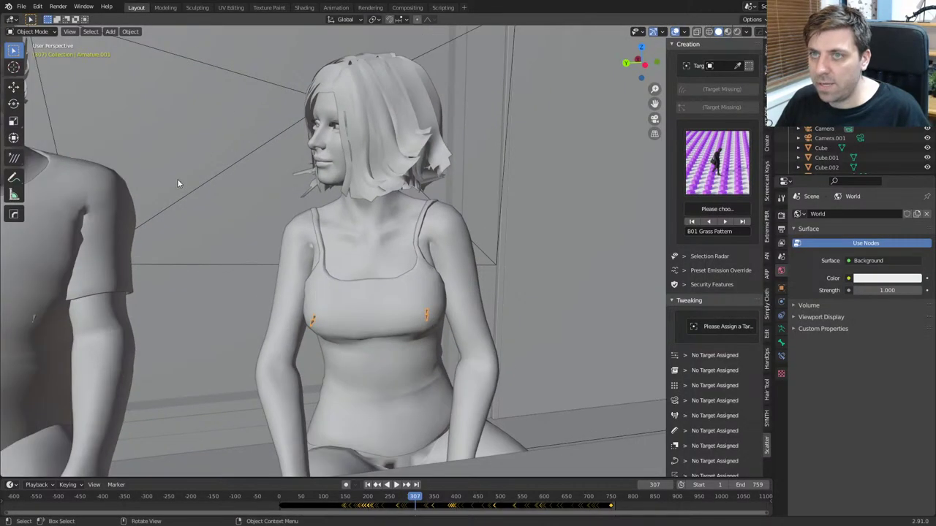
Step: Look through the scene camera and scrub from frame 86 to 338 to check the woman's arm reach
{"action": "key", "text": "KP_0"}
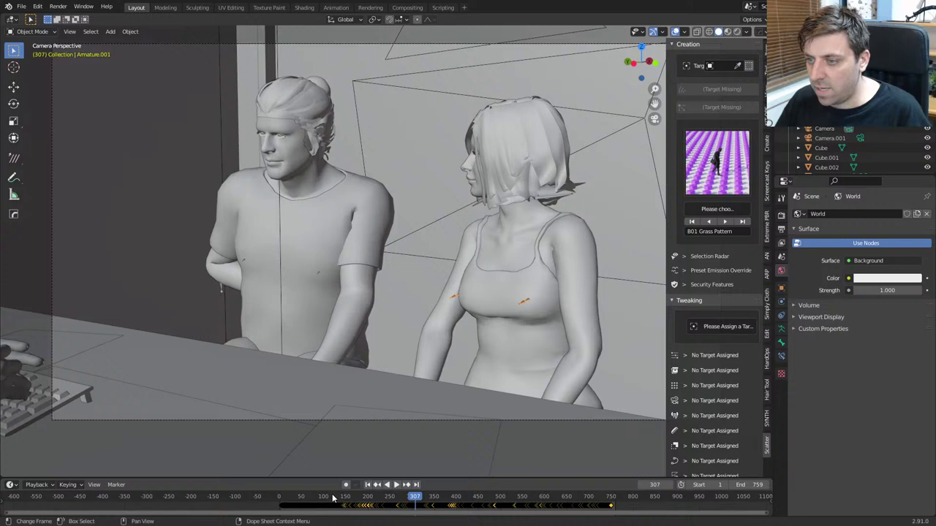
{"action": "left_click_drag", "start_coordinate": [333, 498], "coordinate": [516, 505]}
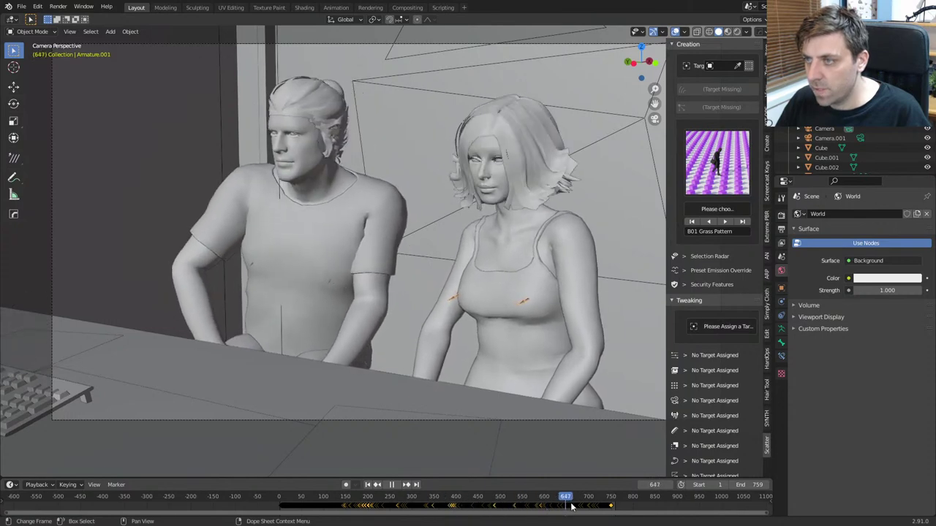
{"action": "mouse_move", "coordinate": [579, 506]}
{"action": "left_mouse_down"}
{"action": "mouse_move", "coordinate": [431, 503]}
{"action": "mouse_move", "coordinate": [607, 497]}
{"action": "mouse_move", "coordinate": [409, 502]}
{"action": "mouse_move", "coordinate": [453, 511]}
{"action": "mouse_move", "coordinate": [651, 502]}
{"action": "mouse_move", "coordinate": [430, 503]}
{"action": "left_mouse_up"}
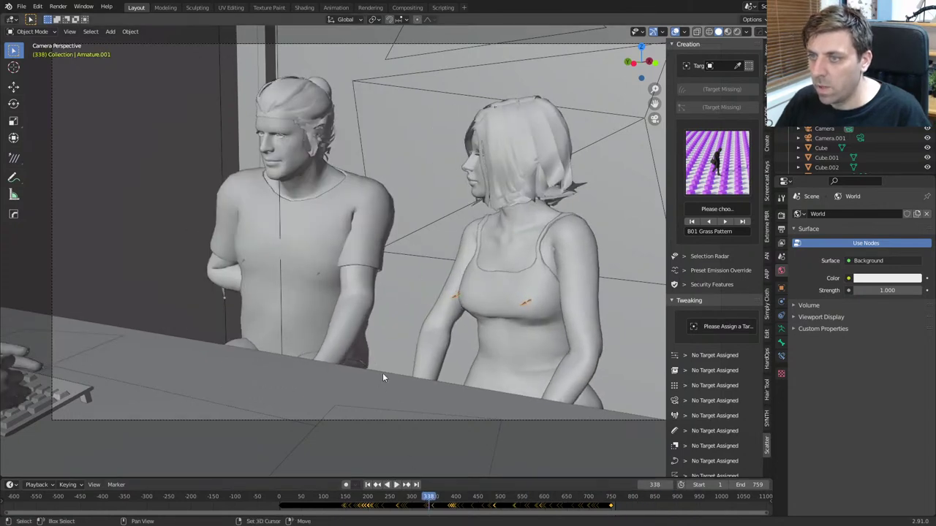
{"action": "scroll", "coordinate": [388, 337], "scroll_direction": "up", "scroll_amount": 5}
Step: Select the man's armature Armature.002 from among the overlapping character meshes using wireframe shading
{"action": "key", "text": "z"}
{"action": "left_click", "coordinate": [310, 298]}
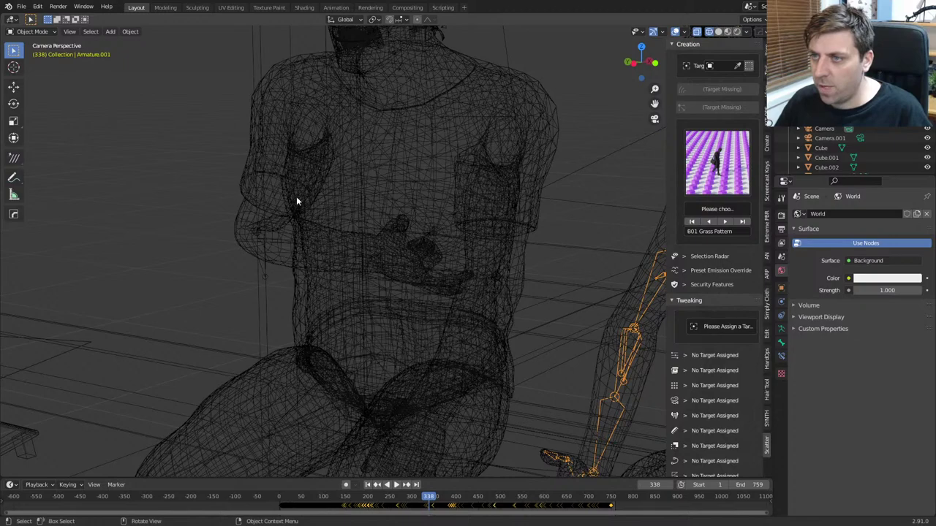
{"action": "left_click", "coordinate": [382, 258]}
{"action": "left_click", "coordinate": [382, 258]}
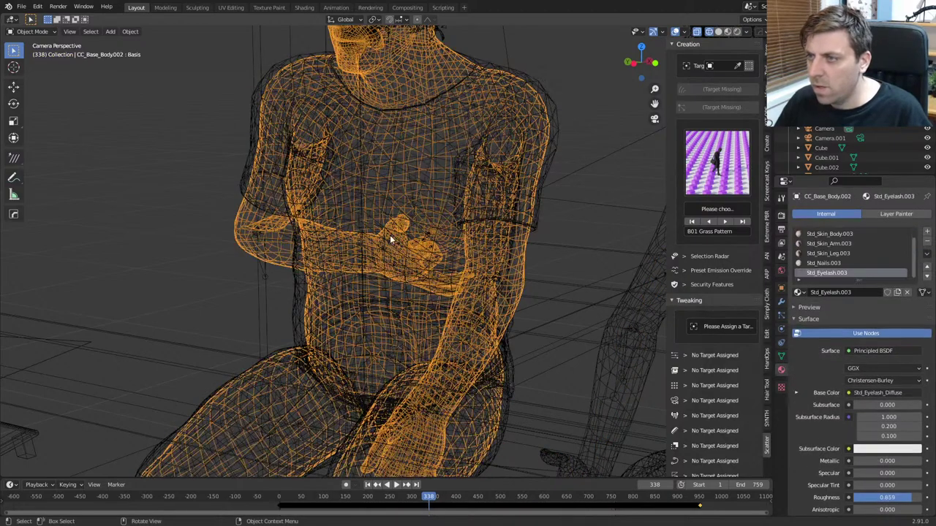
{"action": "left_click", "coordinate": [389, 234]}
{"action": "left_click", "coordinate": [272, 204]}
{"action": "left_click", "coordinate": [266, 257]}
{"action": "left_click", "coordinate": [265, 257]}
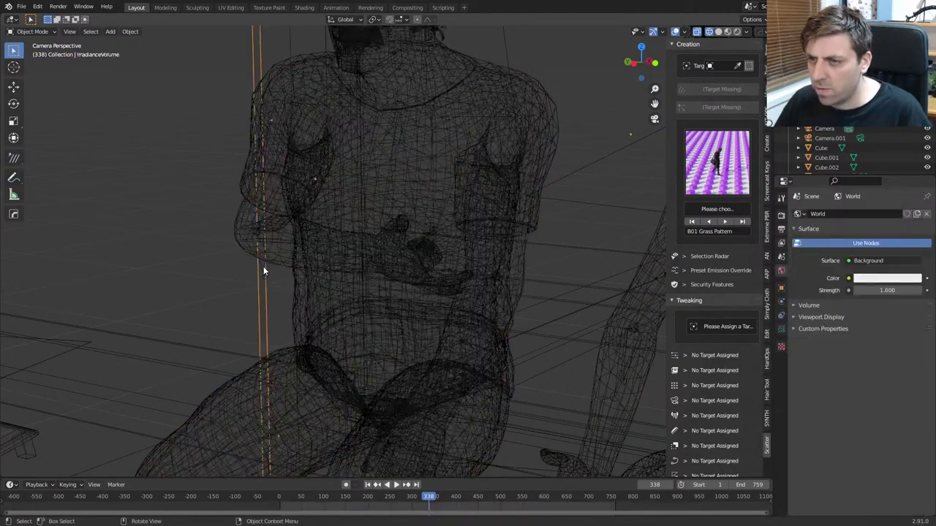
{"action": "left_click", "coordinate": [263, 266]}
{"action": "key", "text": "z"}
{"action": "left_click", "coordinate": [269, 271]}
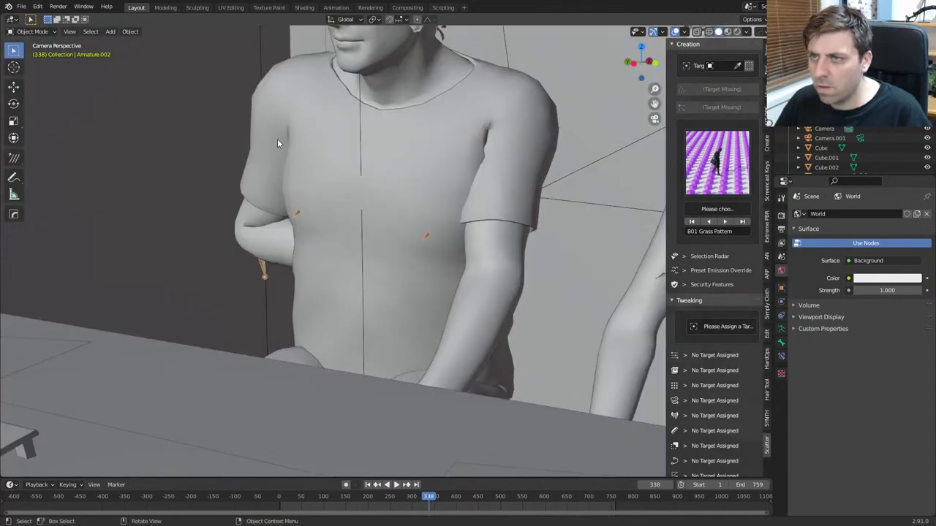
Step: Enter Pose Mode and select the man's R_Upperarm bone
{"action": "left_click", "coordinate": [28, 33]}
{"action": "left_click", "coordinate": [33, 65]}
{"action": "key", "text": "z"}
{"action": "left_click", "coordinate": [219, 120]}
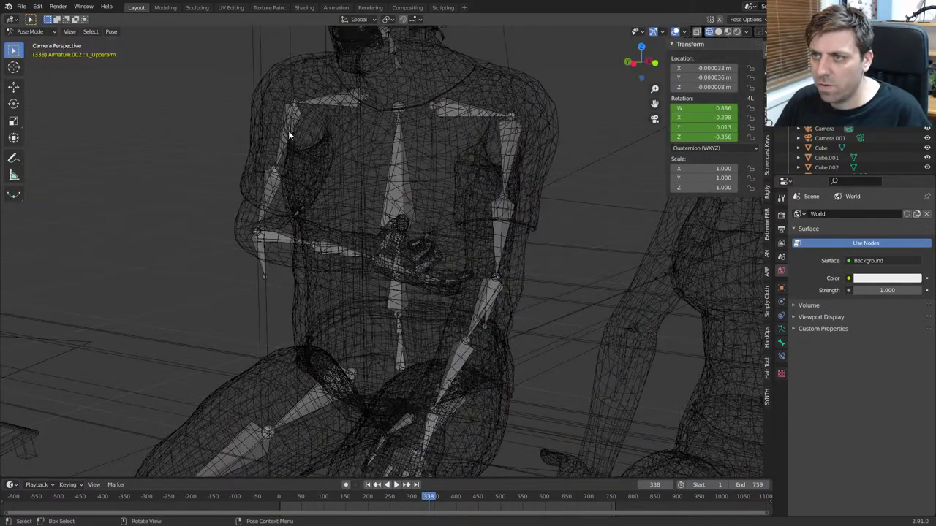
{"action": "left_click", "coordinate": [288, 130]}
{"action": "key", "text": "z"}
{"action": "left_click", "coordinate": [336, 132]}
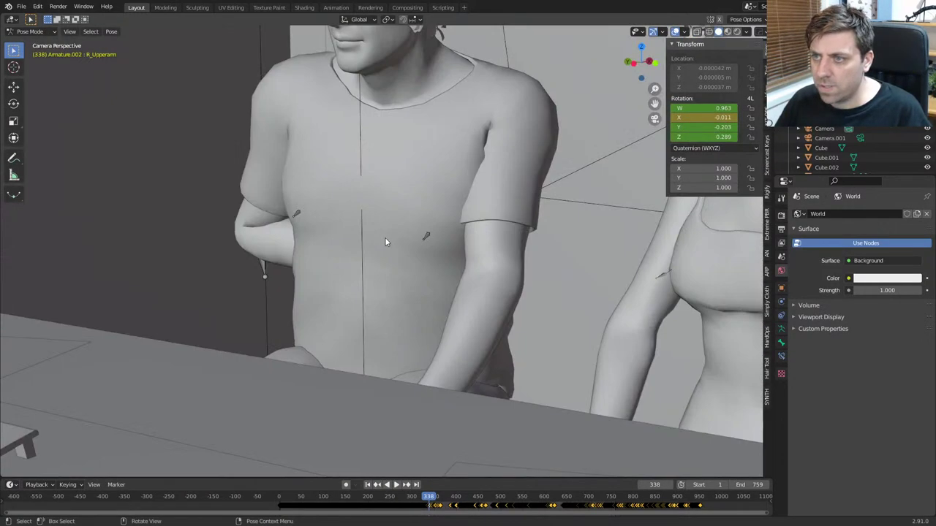
Step: Rotate R_Upperarm around its local Y axis, key its rotation at frame 338, and switch to Animation
{"action": "key", "text": "r"}
{"action": "key", "text": "y"}
{"action": "key", "text": "y"}
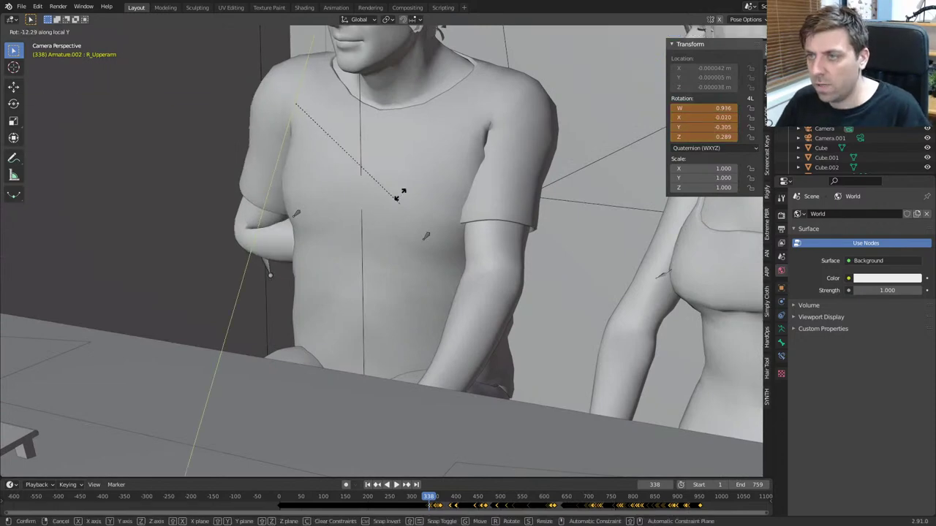
{"action": "left_click", "coordinate": [278, 307]}
{"action": "middle_click_drag", "start_coordinate": [278, 307], "coordinate": [363, 448]}
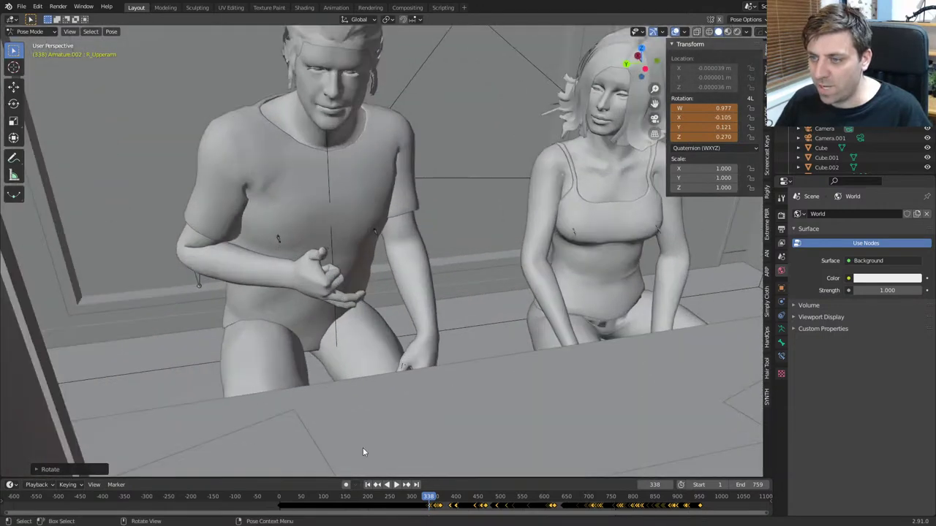
{"action": "key", "text": "i"}
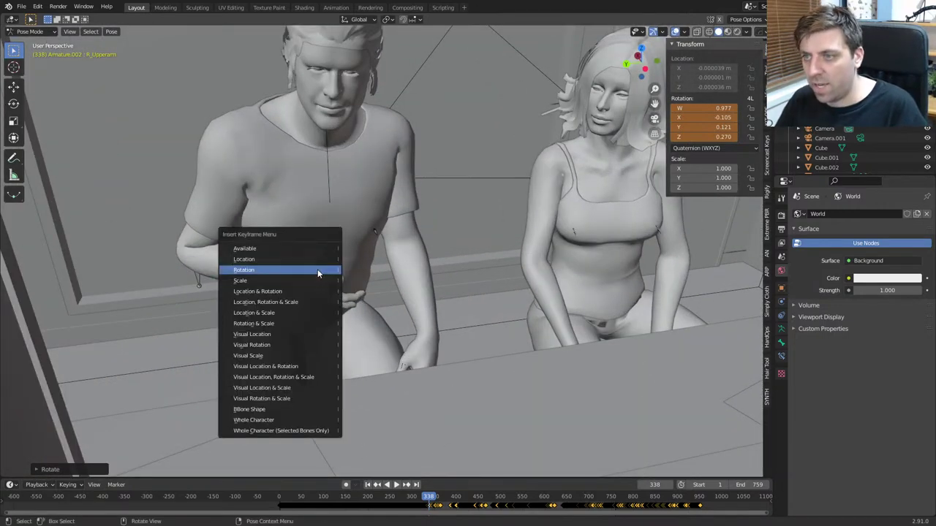
{"action": "left_click", "coordinate": [317, 271]}
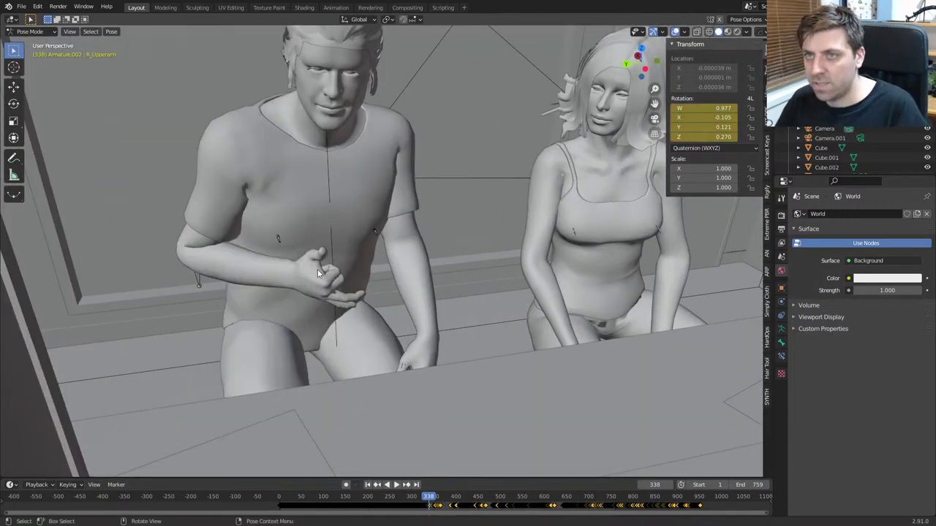
{"action": "left_click", "coordinate": [332, 7]}
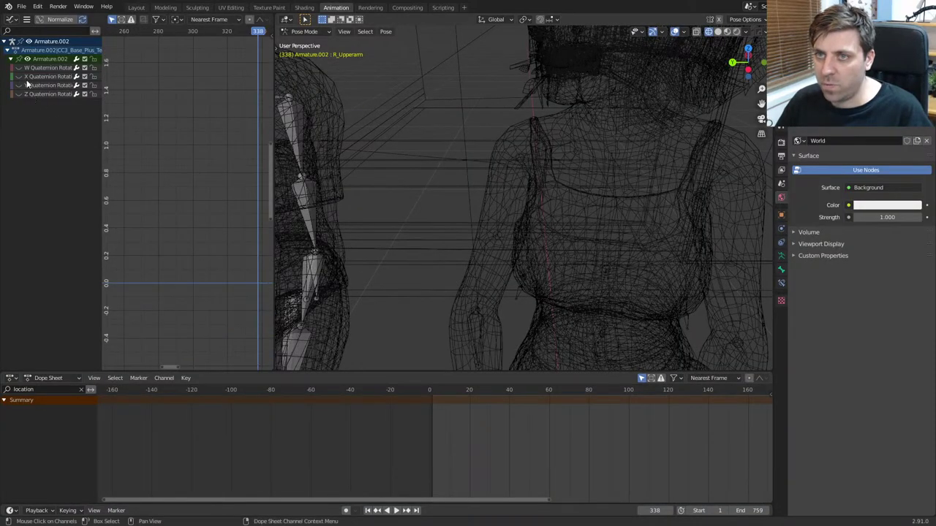
Step: Reveal all R_Upperarm rotation curves and isolate the W curve, leaving its key unchanged
{"action": "key", "text": "alt+h"}
{"action": "scroll", "coordinate": [148, 191], "scroll_direction": "up", "scroll_amount": 3}
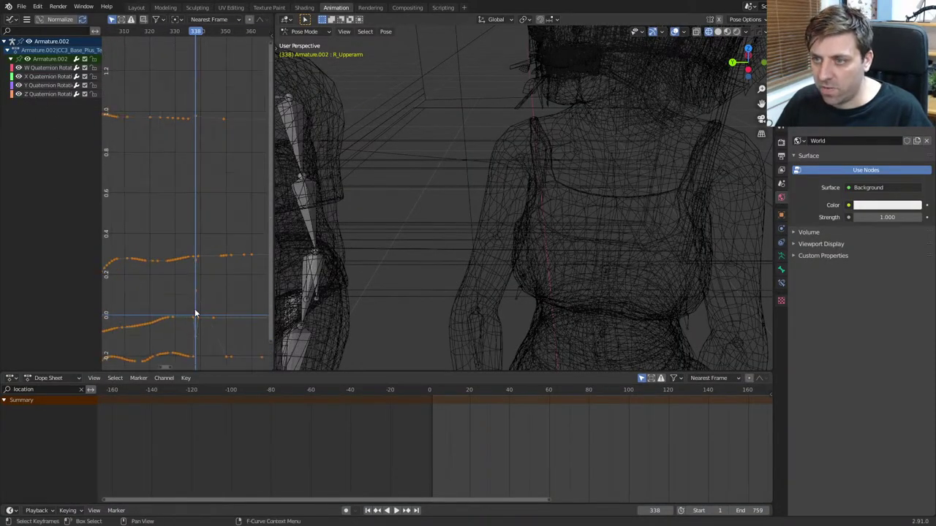
{"action": "scroll", "coordinate": [194, 313], "scroll_direction": "up", "scroll_amount": 3}
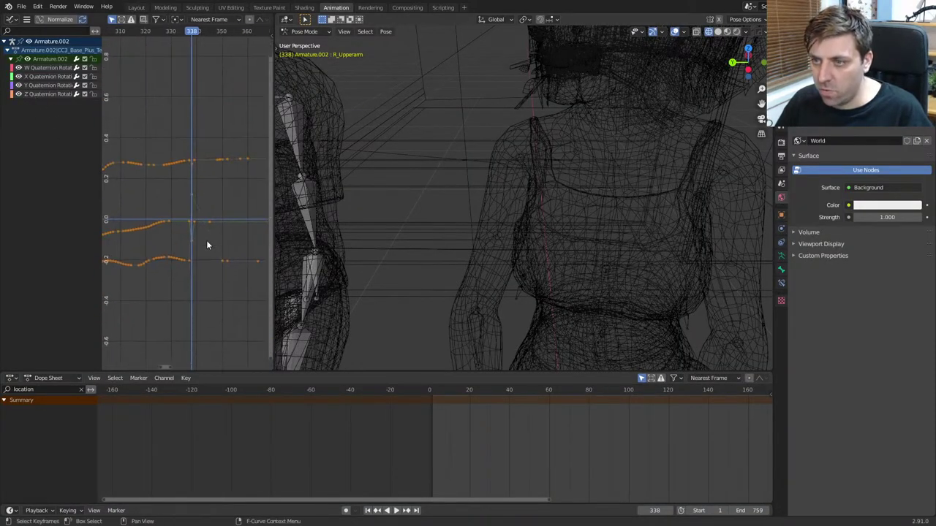
{"action": "left_click", "coordinate": [19, 94]}
{"action": "left_click", "coordinate": [19, 85]}
{"action": "key", "text": "Home"}
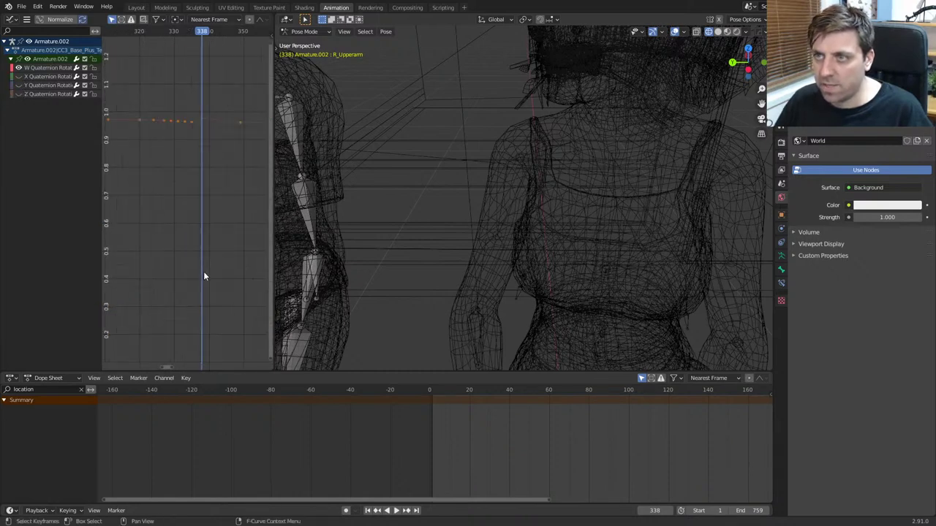
{"action": "scroll", "coordinate": [196, 230], "scroll_direction": "up", "scroll_amount": 2}
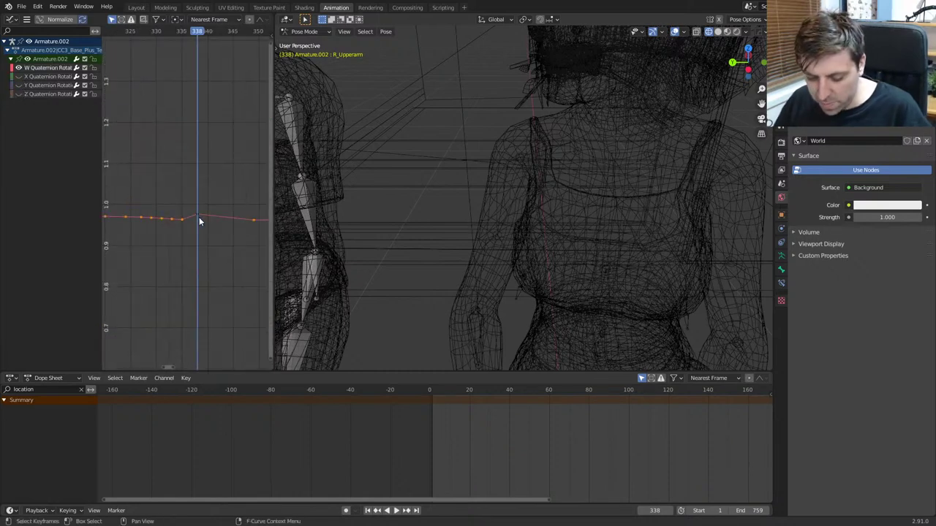
{"action": "key", "text": "g"}
{"action": "key", "text": "y"}
{"action": "key", "text": "Escape"}
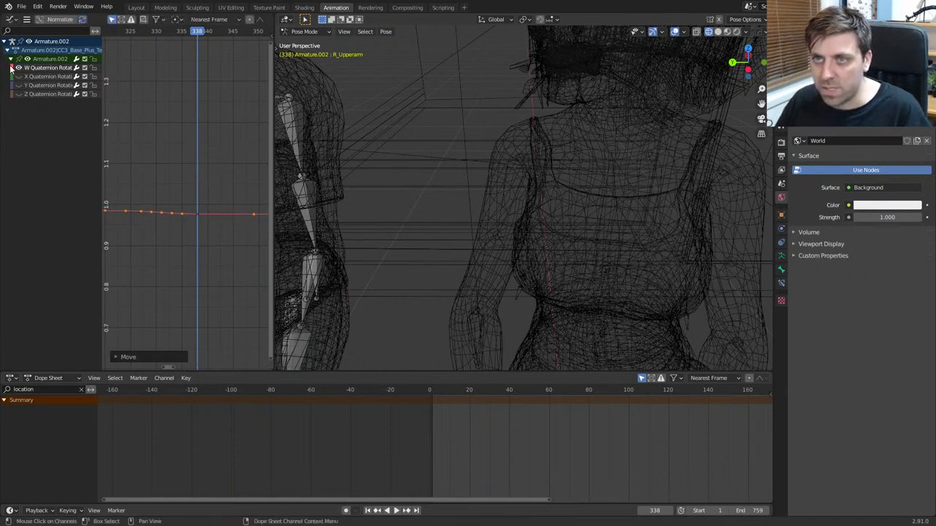
Step: Flatten the frame-338 spikes on the X and Y quaternion curves
{"action": "left_click", "coordinate": [19, 68]}
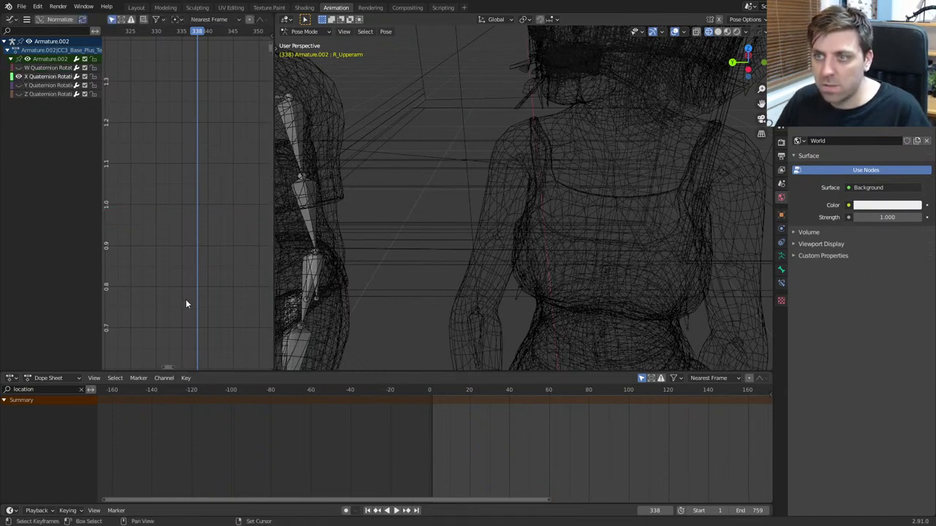
{"action": "key", "text": "Home"}
{"action": "scroll", "coordinate": [199, 255], "scroll_direction": "up", "scroll_amount": 2}
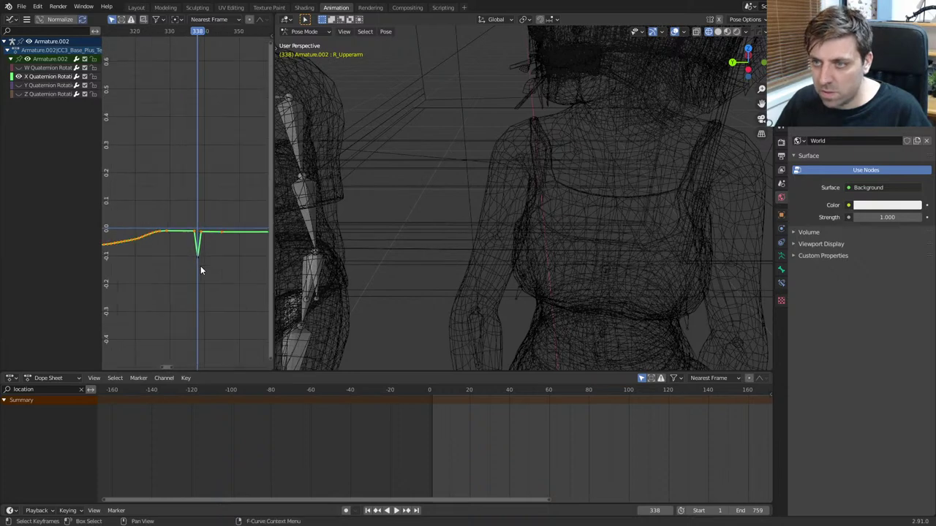
{"action": "key", "text": "g"}
{"action": "key", "text": "y"}
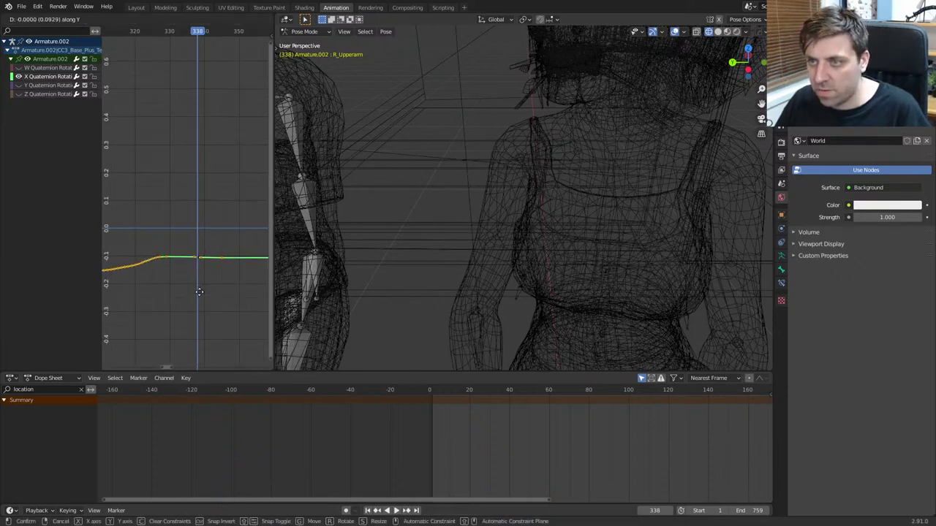
{"action": "left_click", "coordinate": [199, 292]}
{"action": "left_click", "coordinate": [19, 85]}
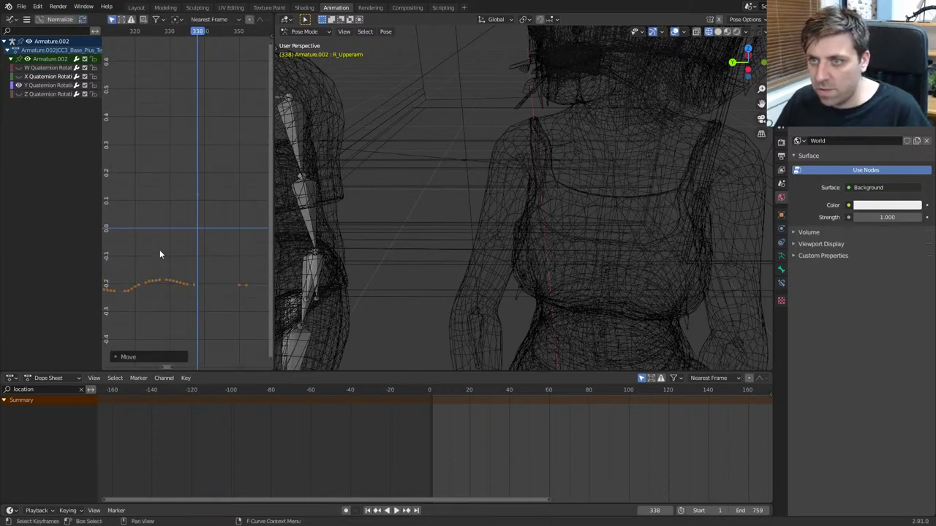
{"action": "key", "text": "g"}
{"action": "key", "text": "y"}
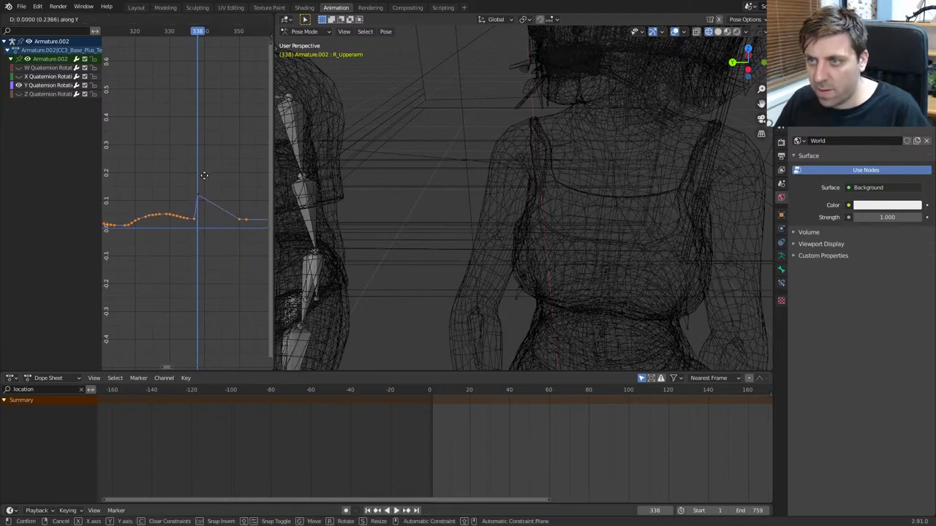
{"action": "left_click", "coordinate": [207, 155]}
Step: Lower the Z quaternion keys, save Office.blend, and return to the Layout workspace
{"action": "left_click", "coordinate": [19, 85]}
{"action": "left_click", "coordinate": [19, 94]}
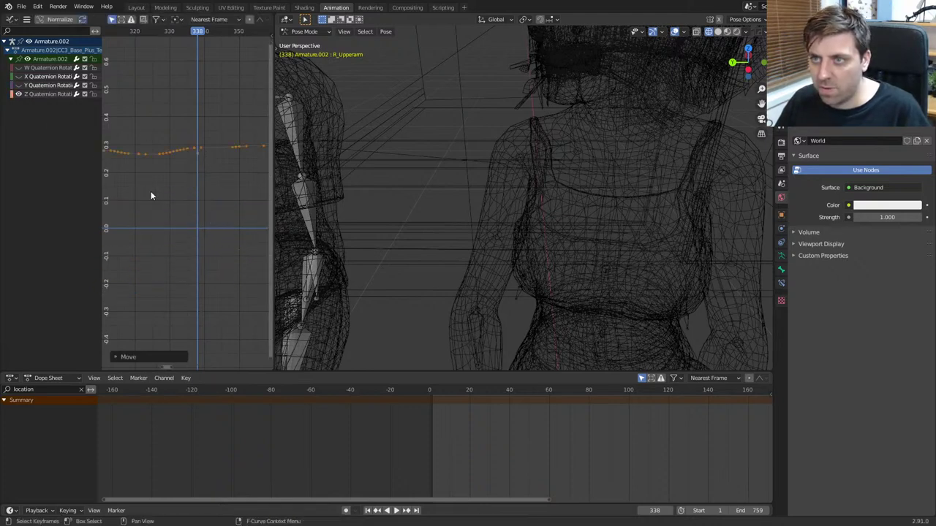
{"action": "left_click", "coordinate": [197, 151]}
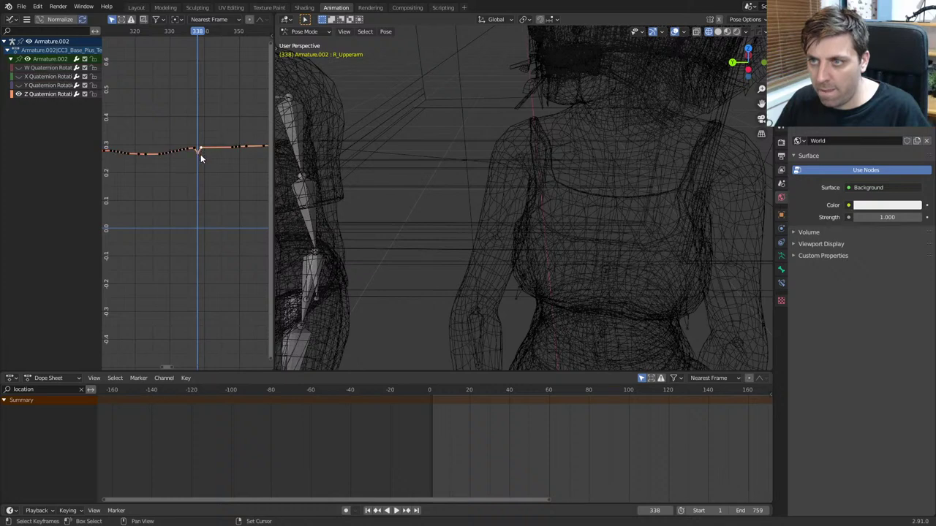
{"action": "key", "text": "a"}
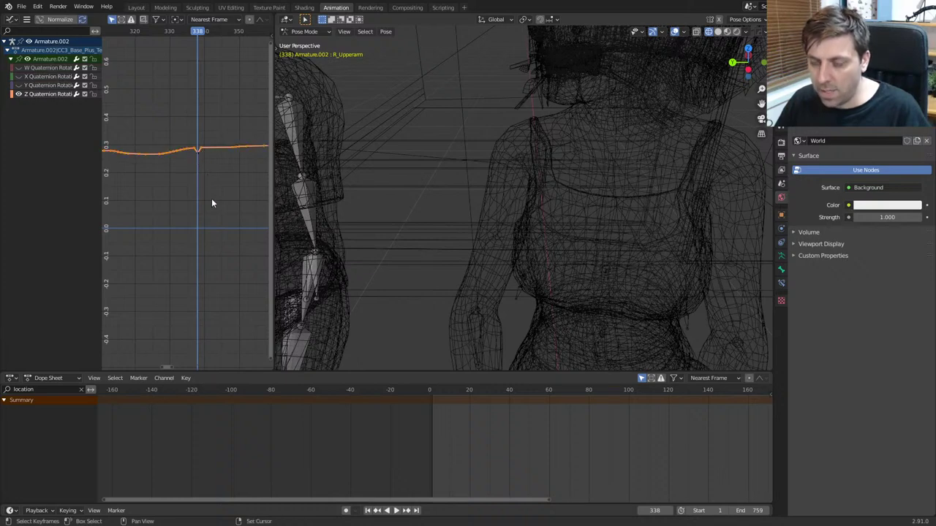
{"action": "key", "text": "g"}
{"action": "left_click", "coordinate": [217, 251]}
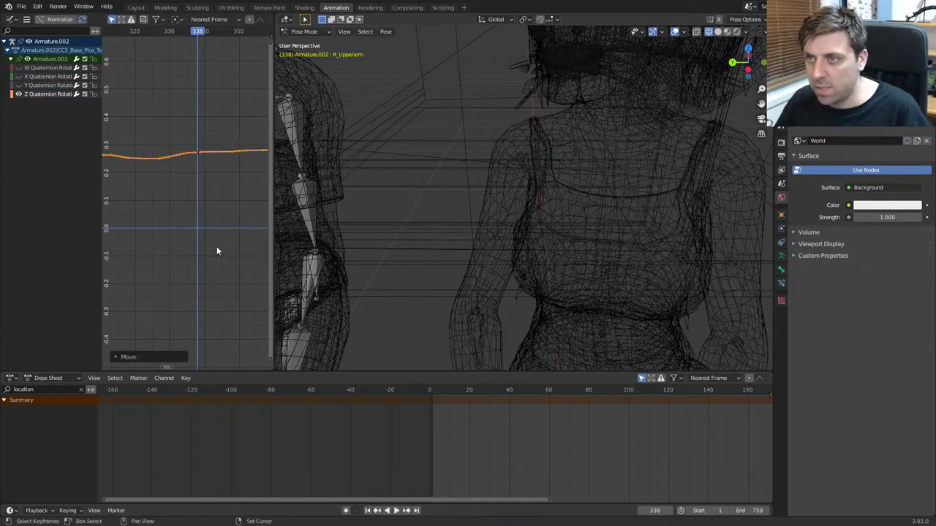
{"action": "key", "text": "ctrl+s"}
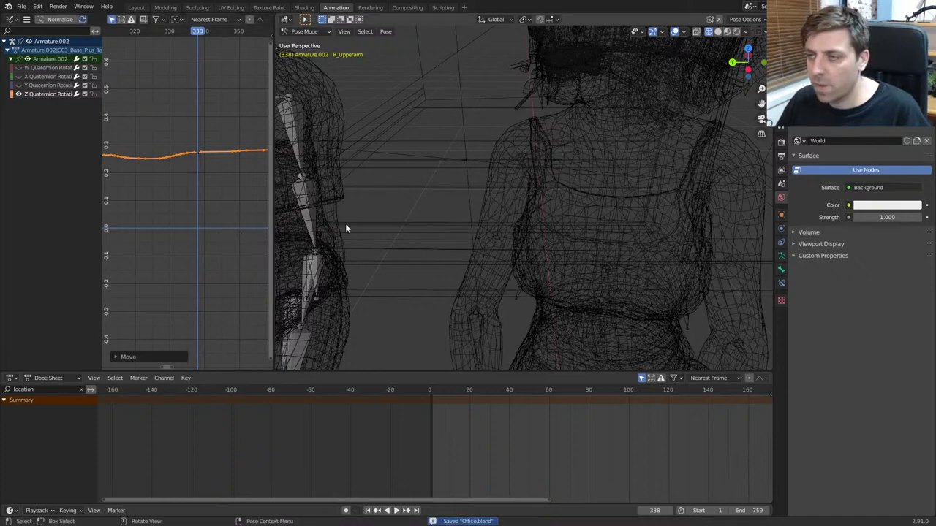
{"action": "left_click", "coordinate": [136, 7]}
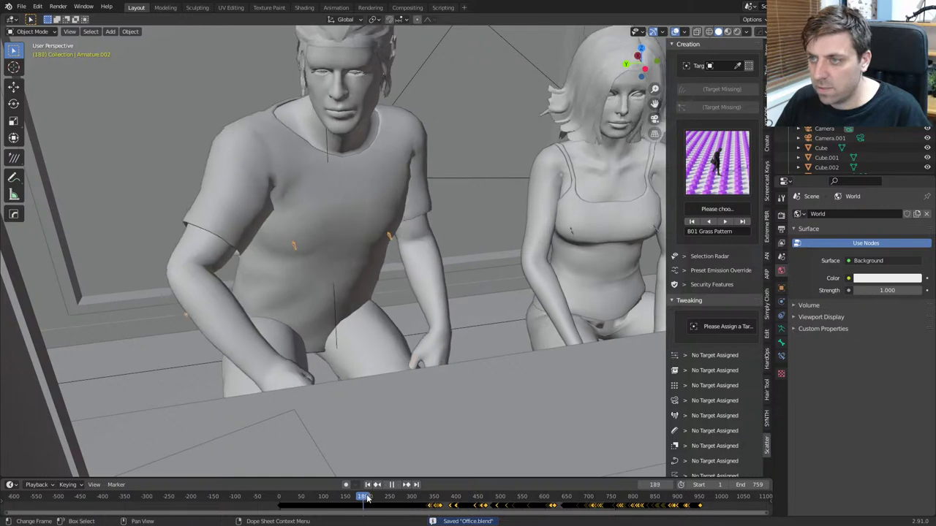
Step: Play and scrub the animation from frame 784 to find the man's bad arm pose at 857
{"action": "left_click", "coordinate": [387, 485]}
{"action": "left_click_drag", "start_coordinate": [417, 494], "coordinate": [594, 481]}
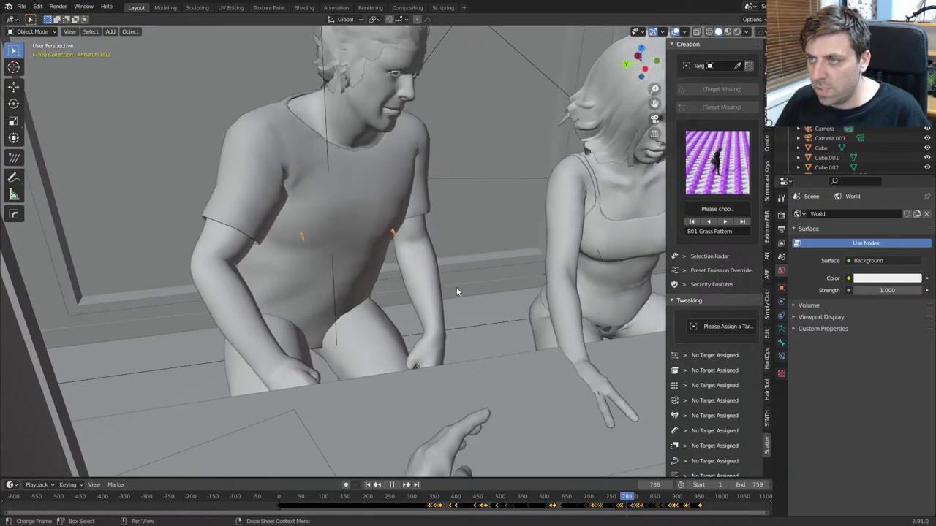
{"action": "middle_click_drag", "start_coordinate": [456, 288], "coordinate": [511, 245]}
{"action": "key", "text": "space"}
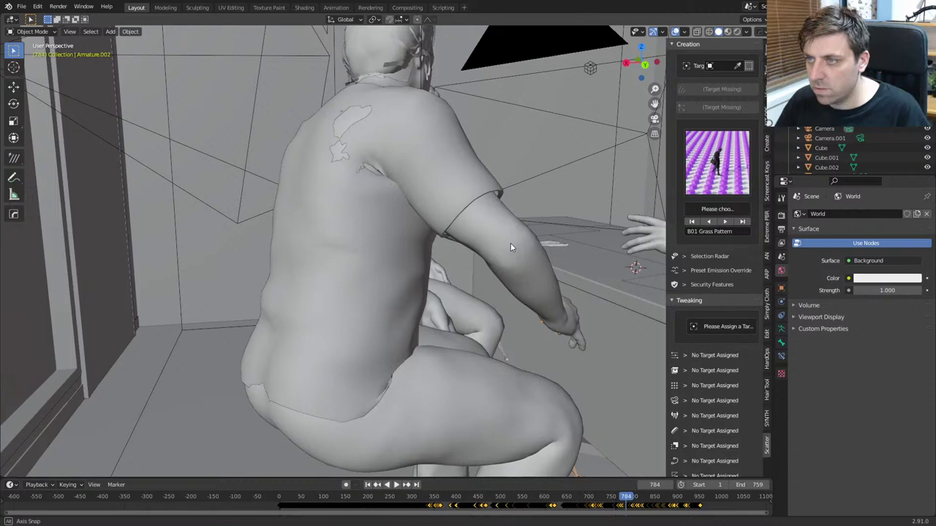
{"action": "key", "text": "space"}
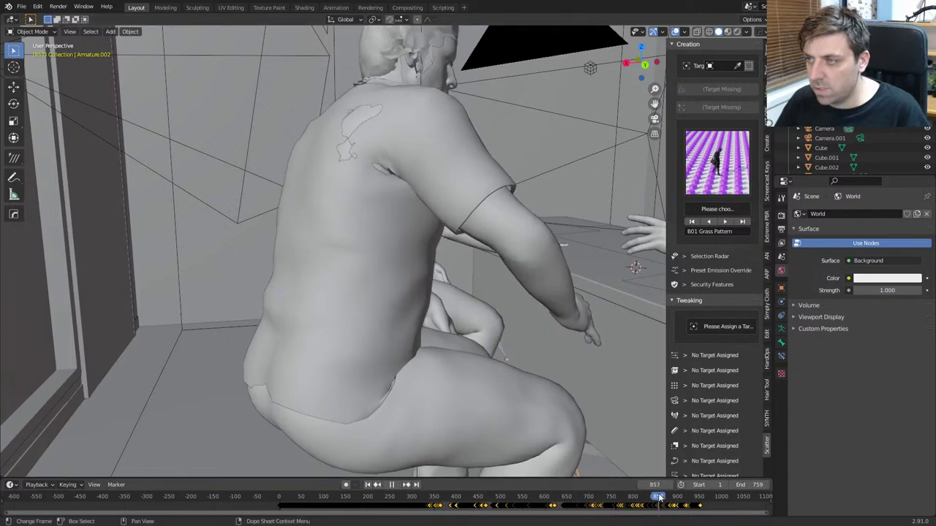
{"action": "key", "text": "space"}
Step: In wireframe and Pose Mode, rotate the man's R_Upperarm bone into place
{"action": "key", "text": "shift+z"}
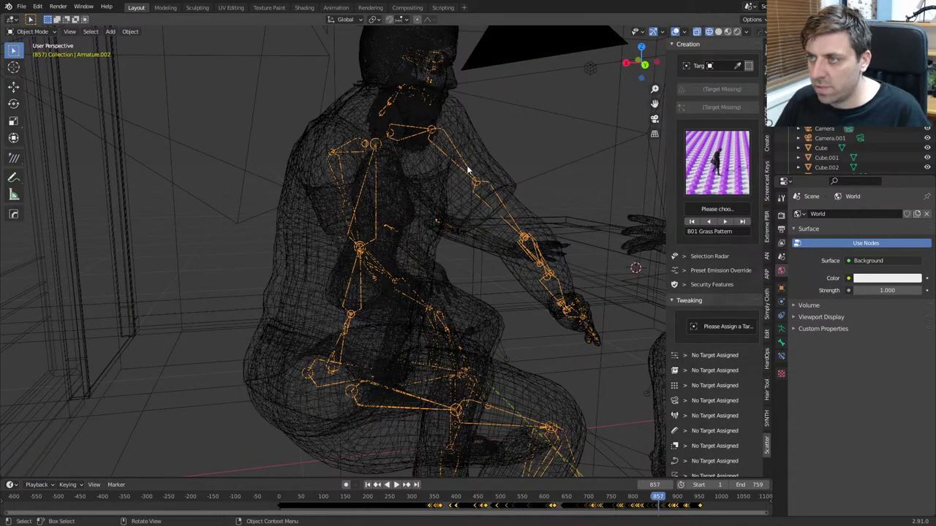
{"action": "left_click", "coordinate": [37, 31]}
{"action": "left_click", "coordinate": [50, 55]}
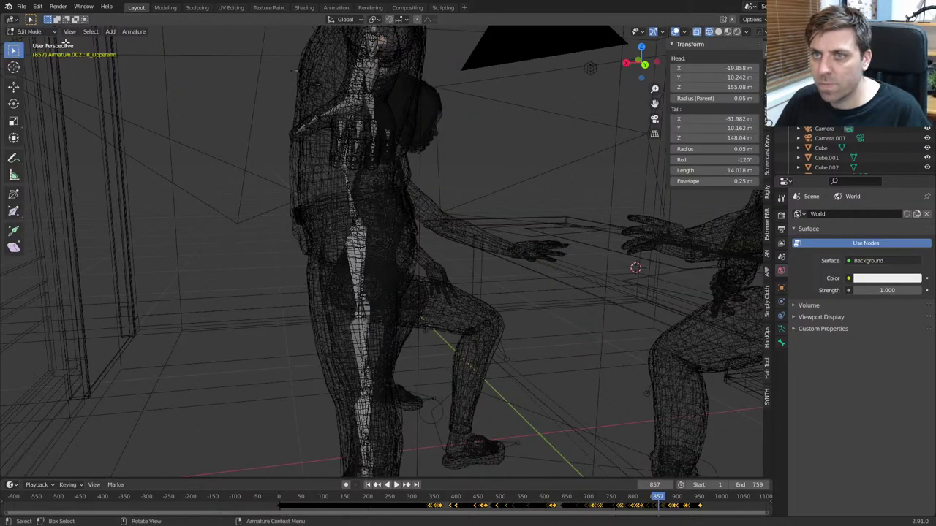
{"action": "left_click", "coordinate": [37, 32]}
{"action": "left_click", "coordinate": [33, 65]}
{"action": "key", "text": "r"}
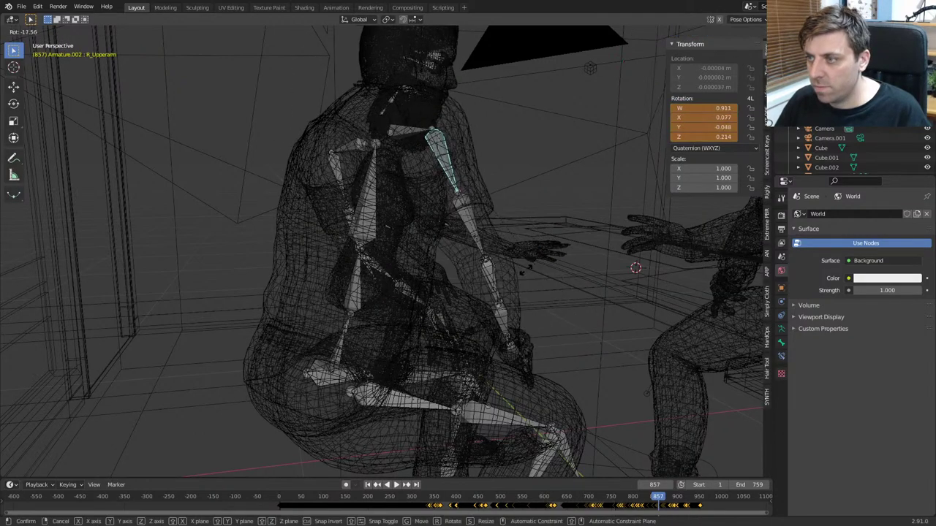
{"action": "left_click", "coordinate": [524, 272]}
{"action": "middle_click_drag", "start_coordinate": [525, 272], "coordinate": [427, 296]}
Step: Back in solid shading, key the R_Upperarm rotation at frame 857 and switch to Animation
{"action": "key", "text": "z"}
{"action": "left_click", "coordinate": [516, 295]}
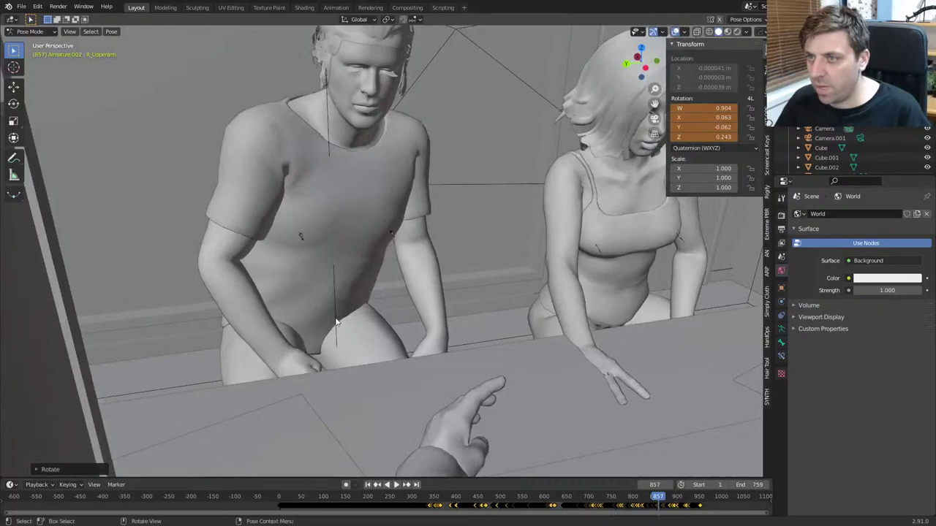
{"action": "key", "text": "i"}
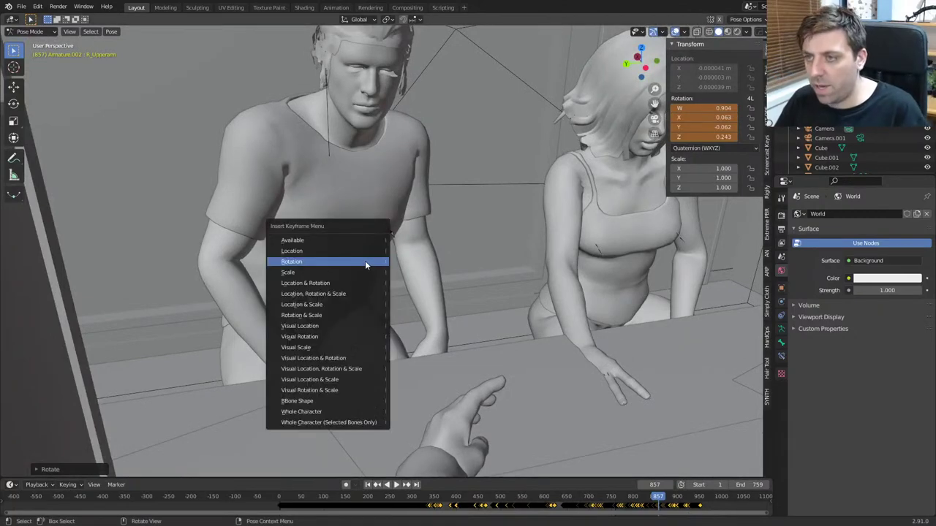
{"action": "left_click", "coordinate": [365, 261]}
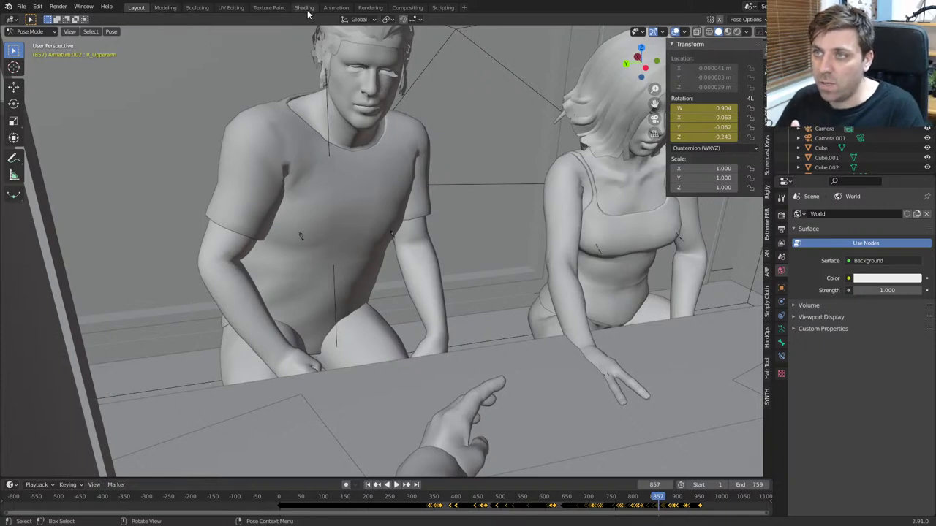
{"action": "left_click", "coordinate": [337, 8]}
Step: Show the W, X and Y quaternion curves and flatten their dip at frame 857
{"action": "scroll", "coordinate": [202, 139], "scroll_direction": "down", "scroll_amount": 6}
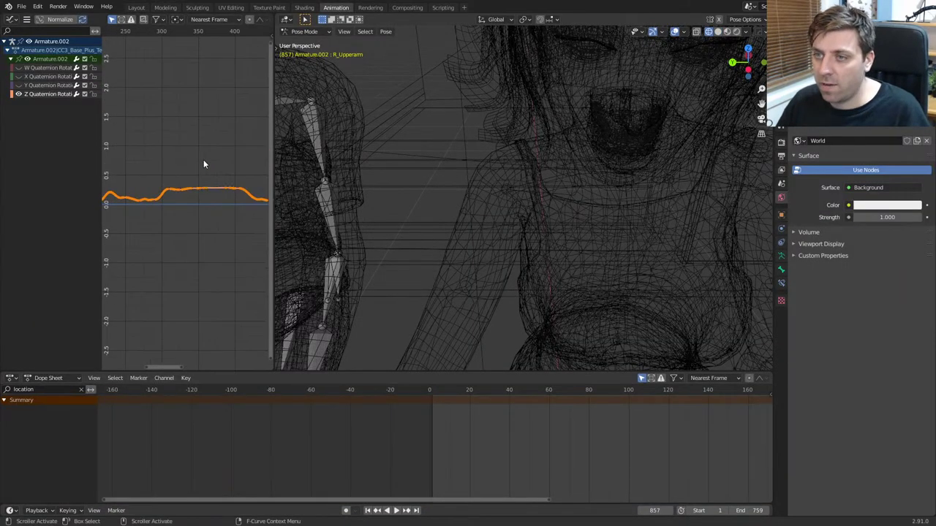
{"action": "middle_click_drag", "start_coordinate": [153, 190], "coordinate": [109, 185]}
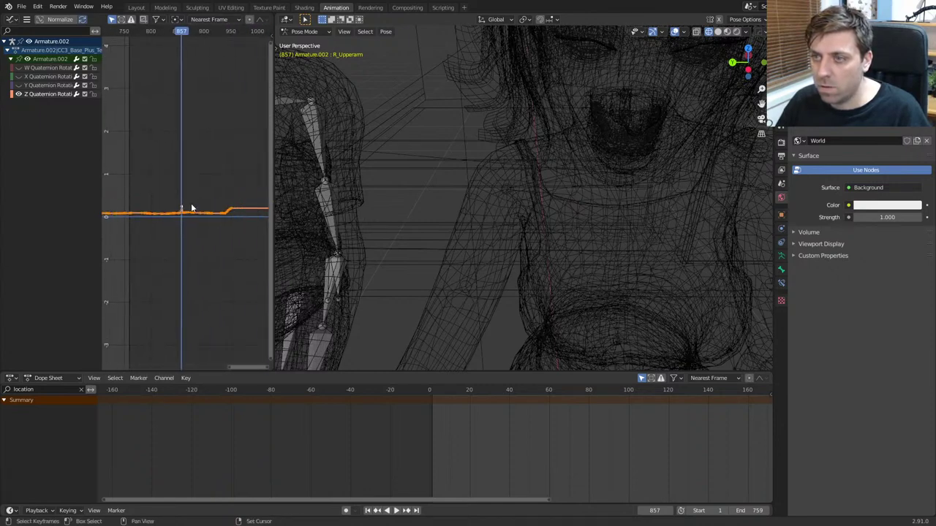
{"action": "scroll", "coordinate": [192, 208], "scroll_direction": "up", "scroll_amount": 3}
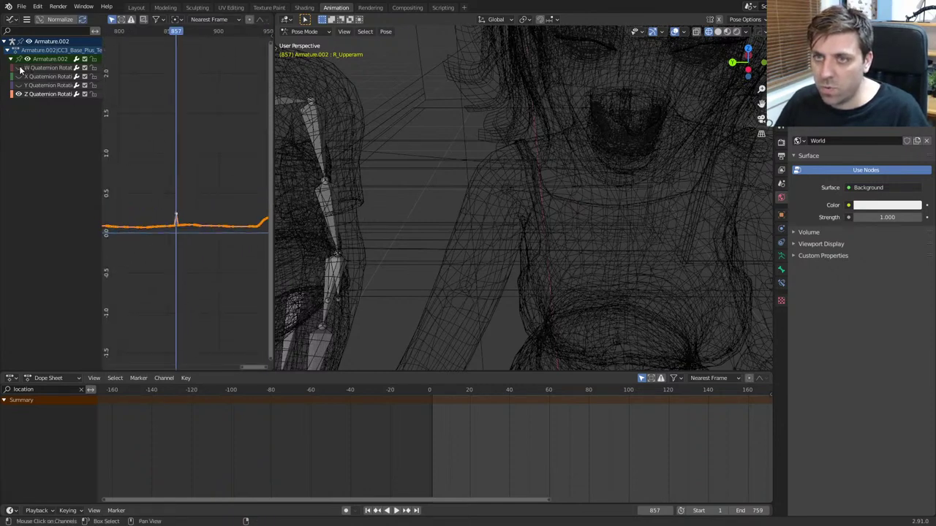
{"action": "left_click_drag", "start_coordinate": [21, 68], "coordinate": [20, 99]}
{"action": "scroll", "coordinate": [143, 154], "scroll_direction": "up", "scroll_amount": 4}
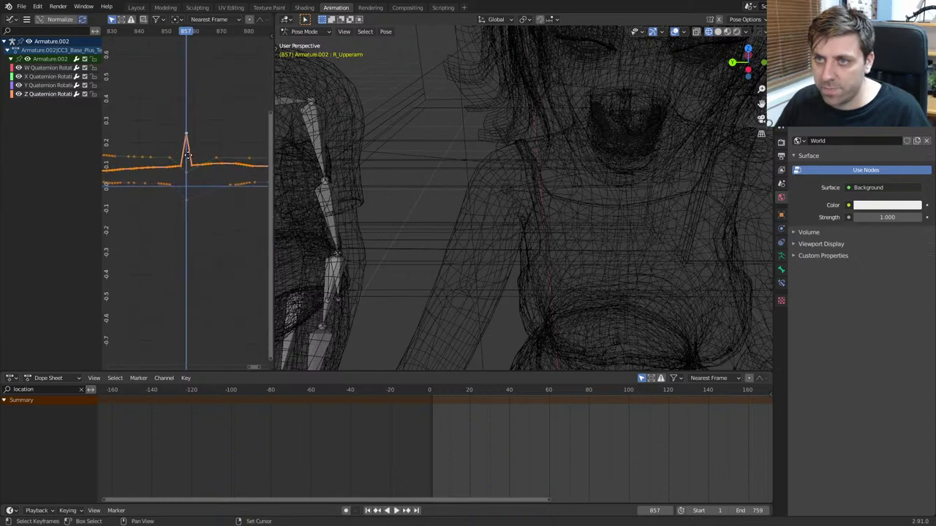
{"action": "middle_click_drag", "start_coordinate": [187, 156], "coordinate": [195, 207]}
{"action": "middle_click_drag", "start_coordinate": [106, 173], "coordinate": [114, 143]}
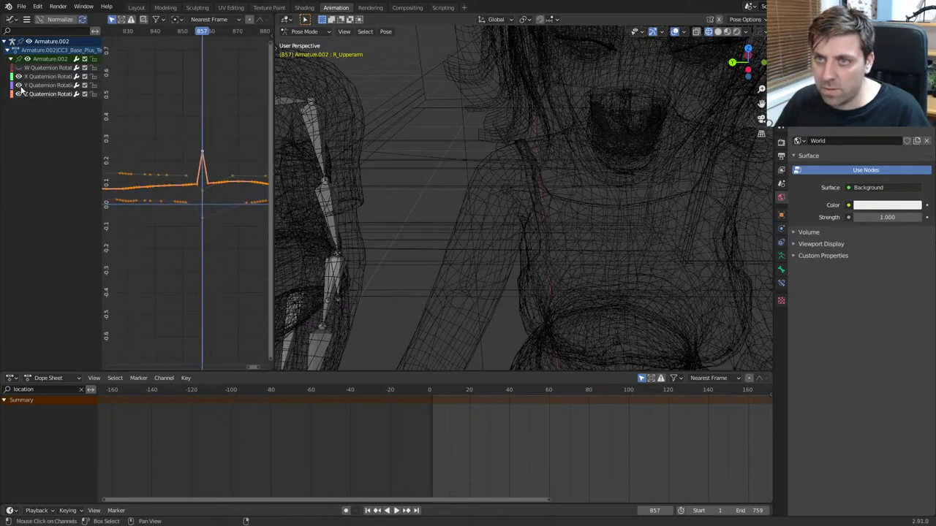
{"action": "scroll", "coordinate": [209, 207], "scroll_direction": "up", "scroll_amount": 2}
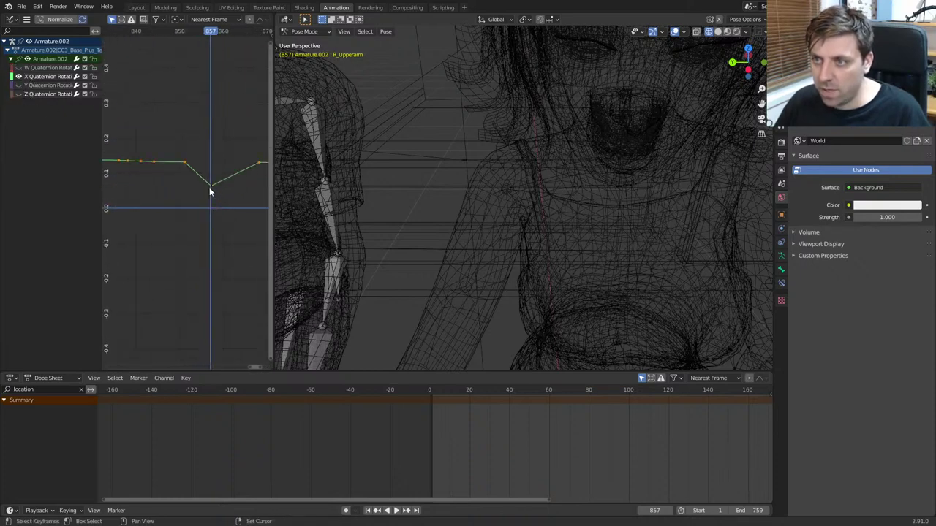
{"action": "key", "text": "g"}
{"action": "left_click", "coordinate": [196, 184]}
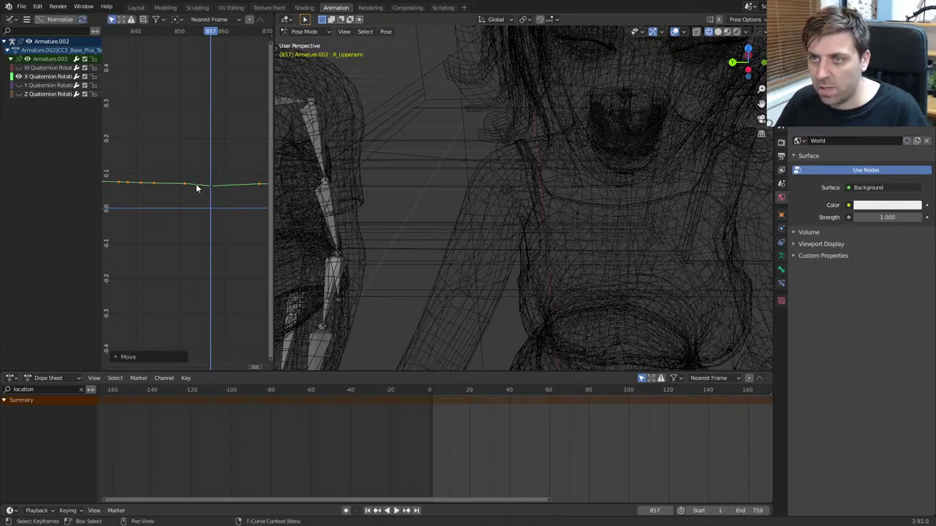
Step: Isolate the Y Quaternion curve and bring its frame-857 region into view
{"action": "left_click", "coordinate": [28, 84]}
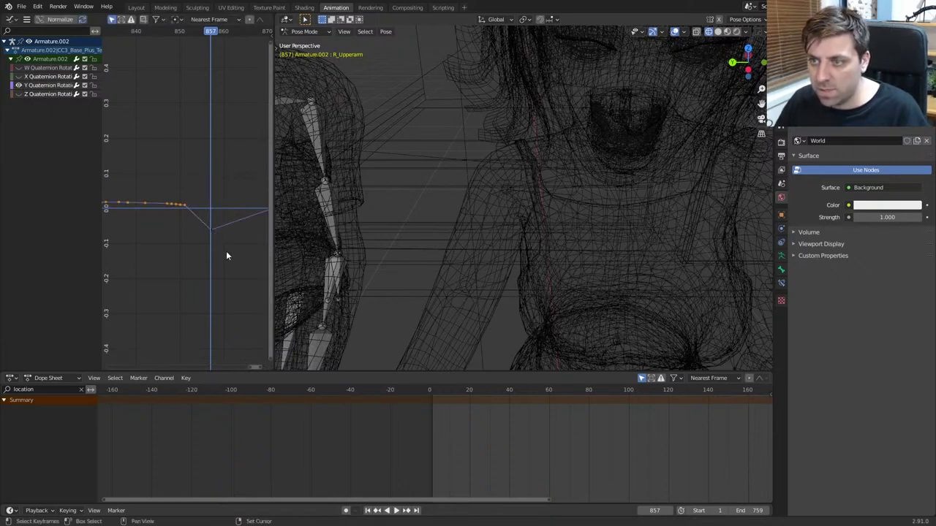
{"action": "scroll", "coordinate": [207, 244], "scroll_direction": "down", "scroll_amount": 8}
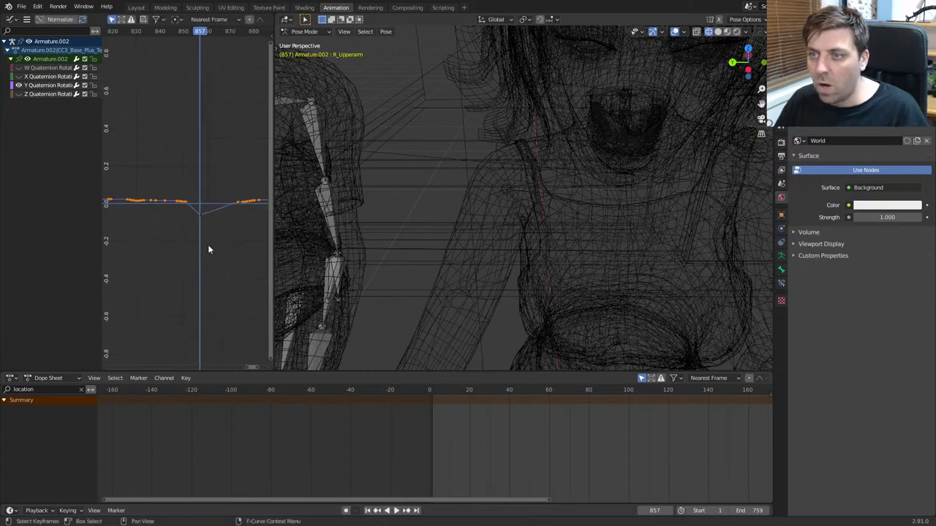
{"action": "scroll", "coordinate": [205, 240], "scroll_direction": "down", "scroll_amount": 5}
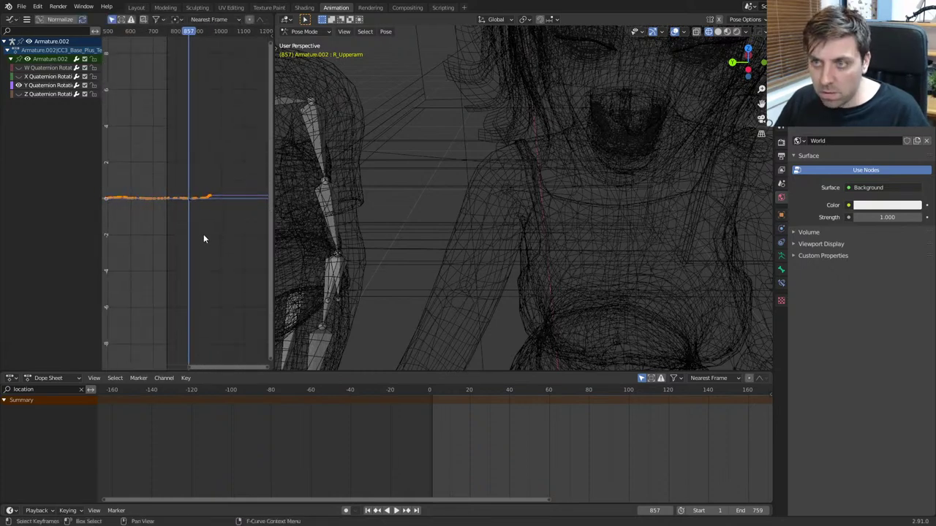
{"action": "key", "text": "g"}
{"action": "key", "text": "Escape"}
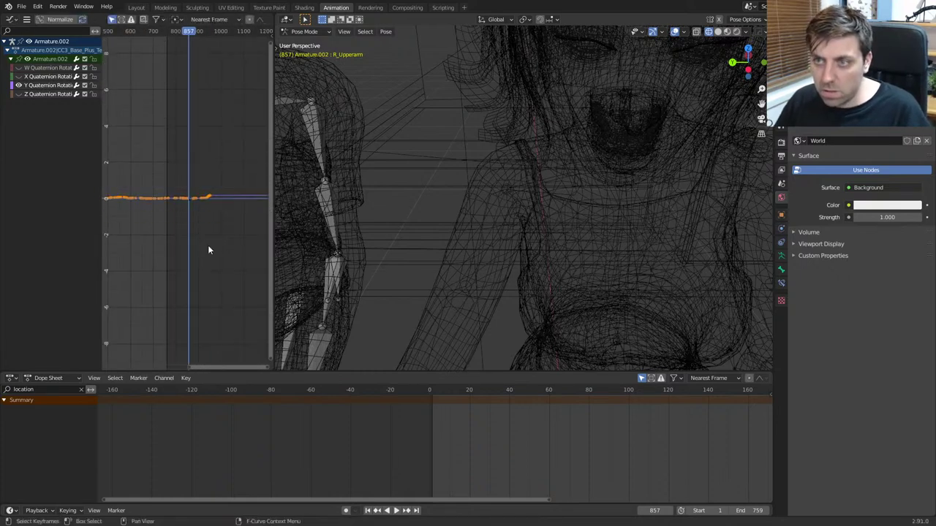
{"action": "scroll", "coordinate": [202, 239], "scroll_direction": "up", "scroll_amount": 1}
{"action": "middle_click_drag", "start_coordinate": [202, 239], "coordinate": [232, 253]}
{"action": "scroll", "coordinate": [179, 240], "scroll_direction": "up", "scroll_amount": 3}
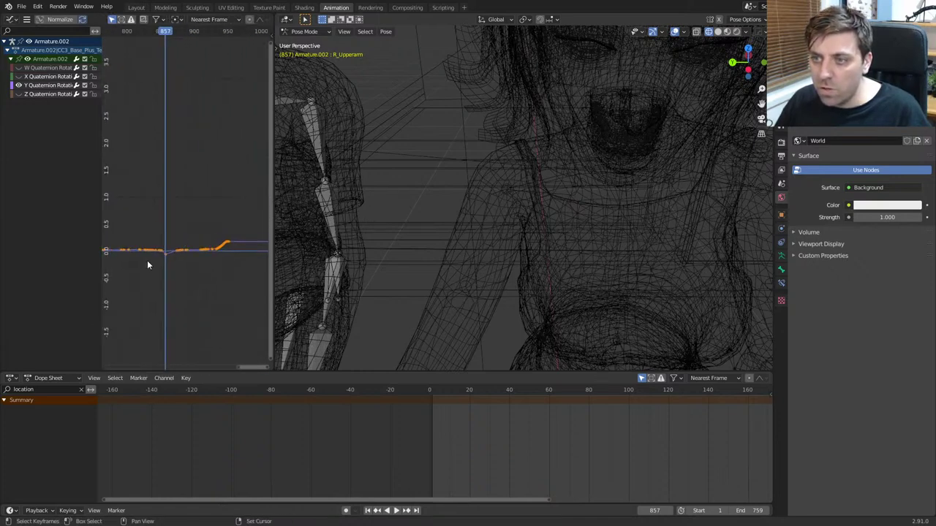
{"action": "middle_click_drag", "start_coordinate": [147, 260], "coordinate": [190, 234]}
{"action": "scroll", "coordinate": [194, 238], "scroll_direction": "up", "scroll_amount": 3}
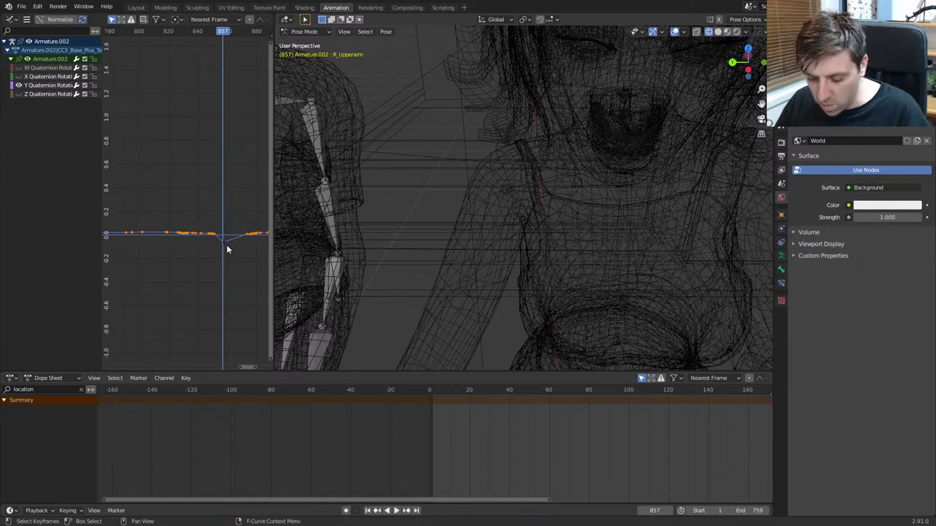
{"action": "scroll", "coordinate": [215, 251], "scroll_direction": "down", "scroll_amount": 3}
{"action": "mouse_move", "coordinate": [215, 251]}
{"action": "middle_mouse_down"}
{"action": "mouse_move", "coordinate": [167, 236]}
{"action": "mouse_move", "coordinate": [263, 234]}
{"action": "mouse_move", "coordinate": [178, 234]}
{"action": "mouse_move", "coordinate": [216, 233]}
{"action": "middle_mouse_up"}
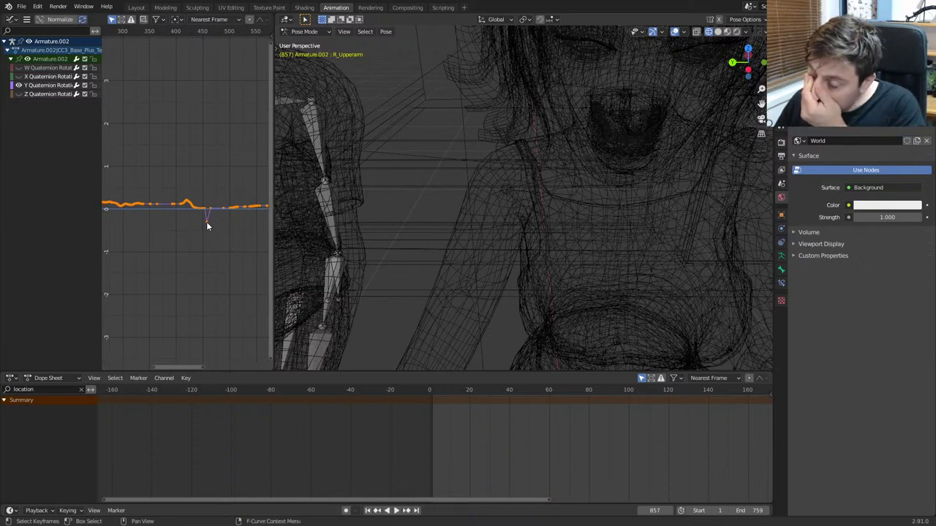
Step: Move the Y Quaternion key at frame 857 vertically to level the curve
{"action": "key", "text": "KP_0"}
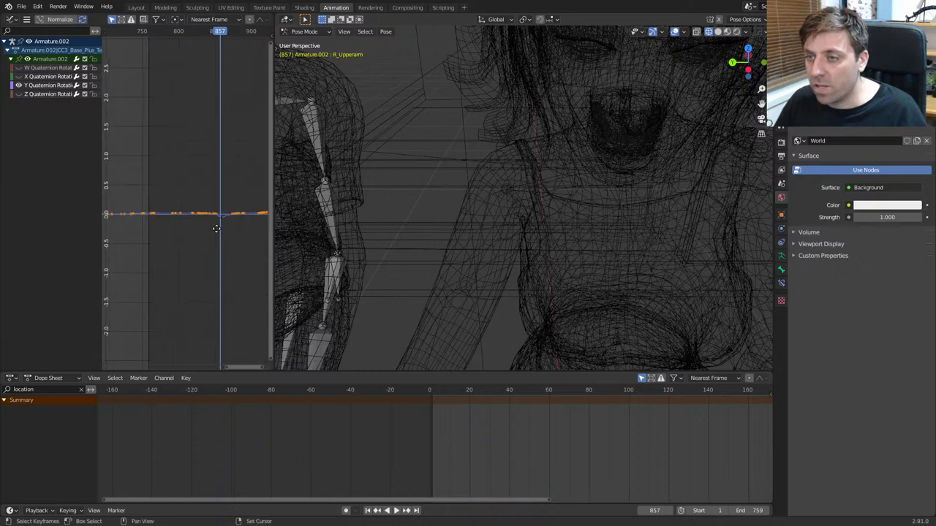
{"action": "scroll", "coordinate": [167, 227], "scroll_direction": "up", "scroll_amount": 3}
{"action": "middle_click_drag", "start_coordinate": [167, 227], "coordinate": [203, 238]}
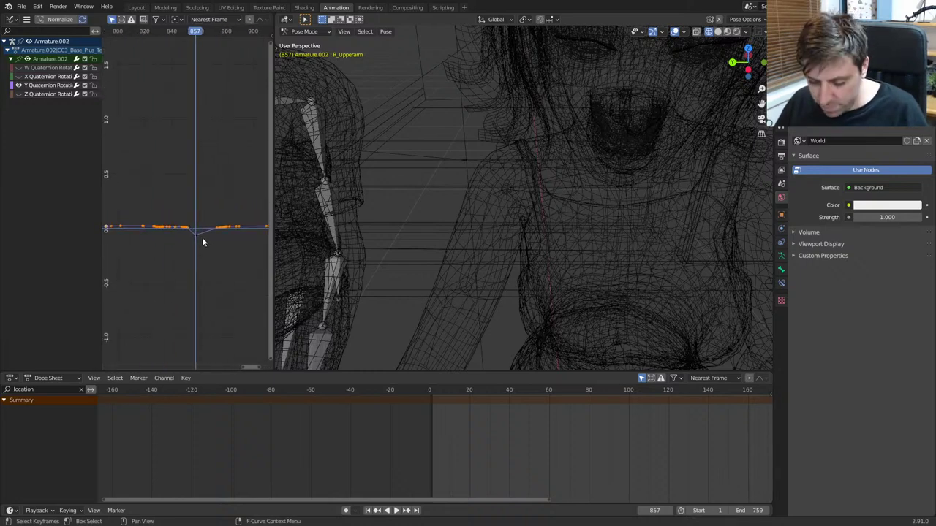
{"action": "key", "text": "g"}
{"action": "key", "text": "y"}
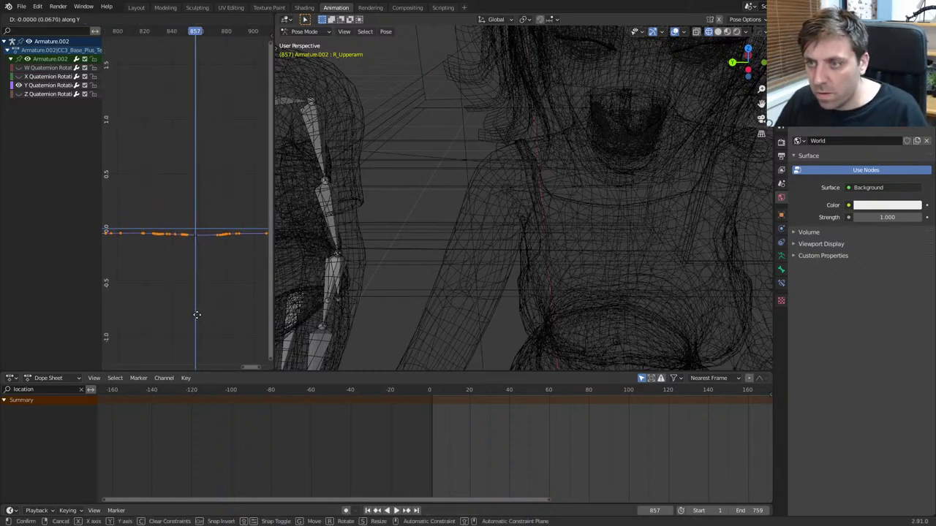
{"action": "left_click", "coordinate": [196, 315]}
Step: Show the Z Quaternion curve and move its frame-857 spike key level
{"action": "middle_click_drag", "start_coordinate": [196, 315], "coordinate": [230, 246]}
{"action": "scroll", "coordinate": [199, 243], "scroll_direction": "down", "scroll_amount": 3}
{"action": "scroll", "coordinate": [199, 243], "scroll_direction": "up", "scroll_amount": 5, "text": "ctrl"}
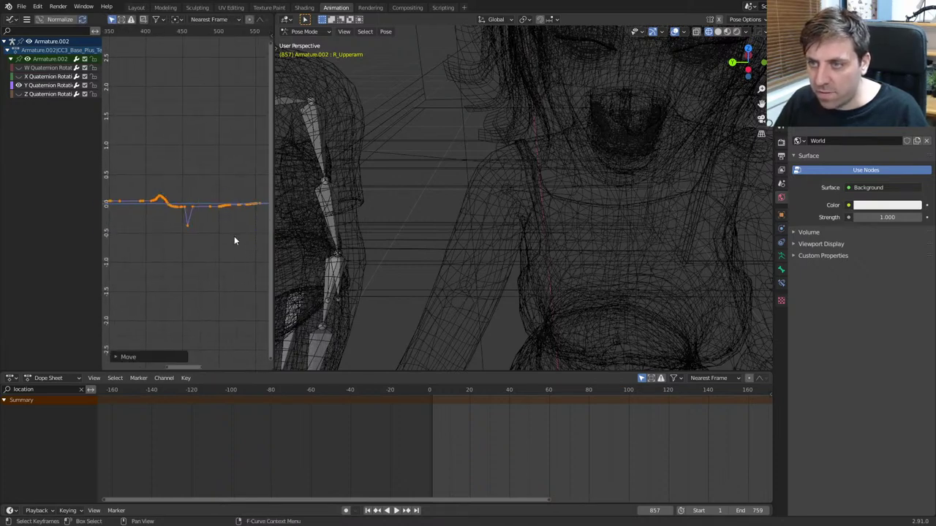
{"action": "left_click", "coordinate": [191, 227]}
{"action": "right_click", "coordinate": [190, 228]}
{"action": "key", "text": "Escape"}
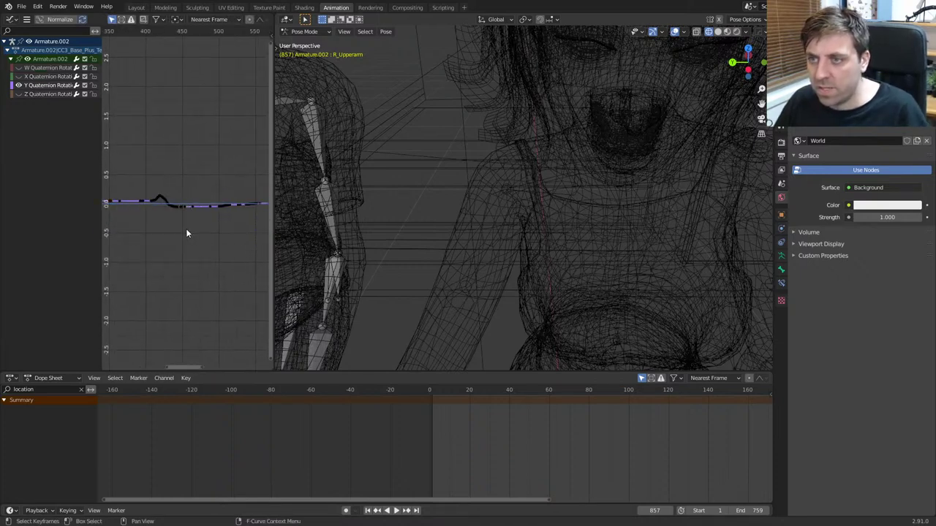
{"action": "left_click", "coordinate": [18, 94]}
{"action": "scroll", "coordinate": [230, 212], "scroll_direction": "down", "scroll_amount": 5, "text": "ctrl"}
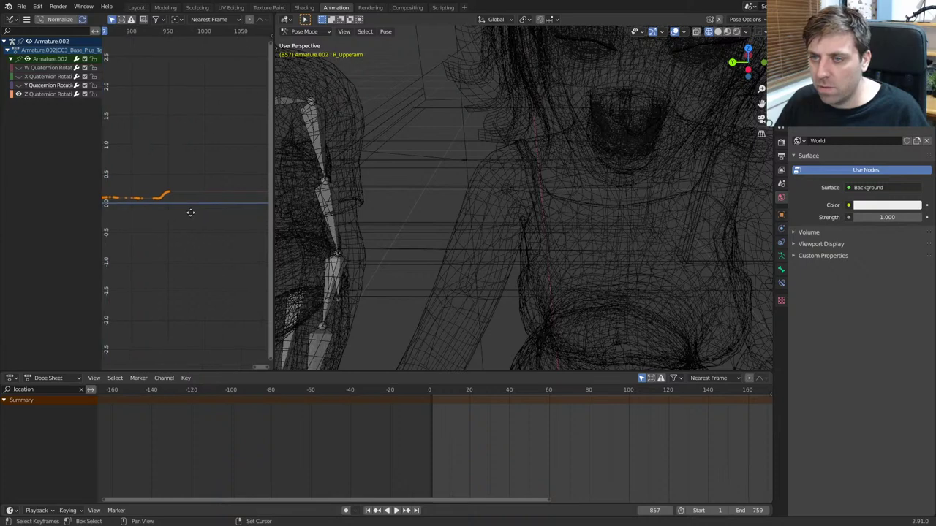
{"action": "middle_click_drag", "start_coordinate": [190, 212], "coordinate": [223, 216], "text": "ctrl"}
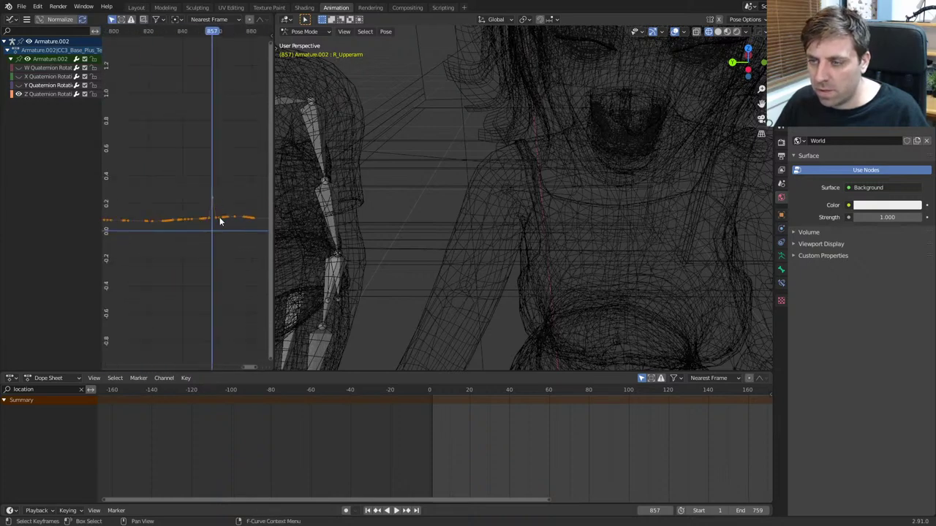
{"action": "left_click", "coordinate": [213, 205]}
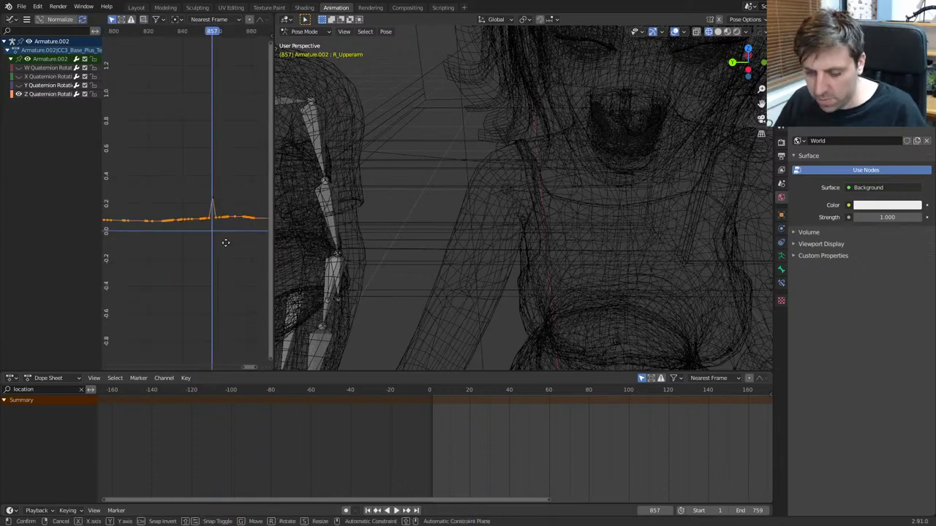
{"action": "key", "text": "g"}
{"action": "left_click", "coordinate": [236, 221]}
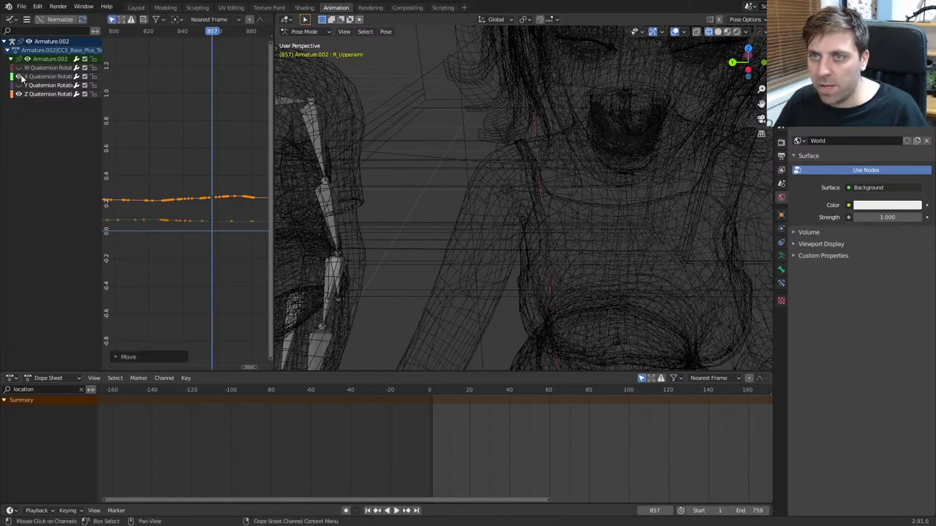
Step: Delete the stray X Quaternion keyframe and save Office.blend
{"action": "mouse_move", "coordinate": [179, 205]}
{"action": "middle_mouse_down", "text": "ctrl"}
{"action": "mouse_move", "coordinate": [192, 210]}
{"action": "mouse_move", "coordinate": [116, 219]}
{"action": "middle_mouse_up", "text": "ctrl"}
{"action": "scroll", "coordinate": [116, 219], "scroll_direction": "right", "scroll_amount": 10, "text": "ctrl"}
{"action": "left_click", "coordinate": [160, 207]}
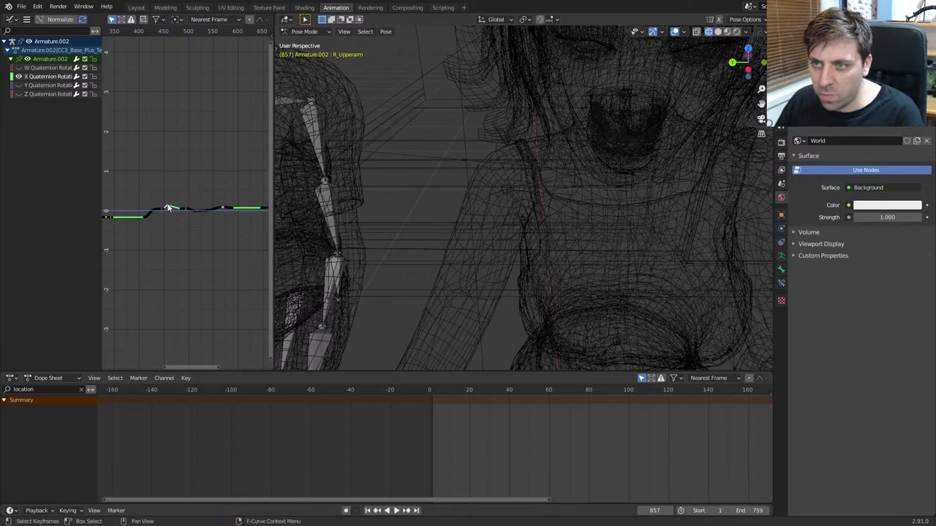
{"action": "key", "text": "x"}
{"action": "left_click", "coordinate": [166, 203]}
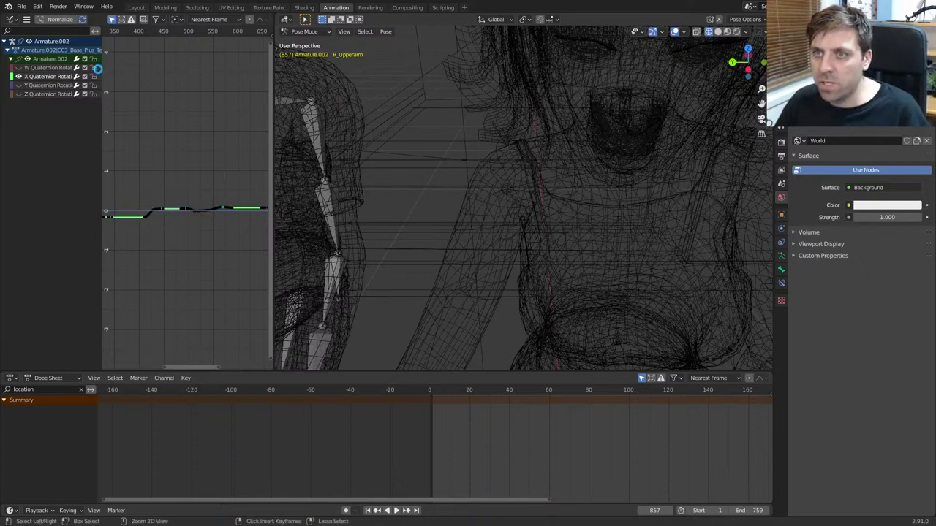
{"action": "key", "text": "ctrl+s"}
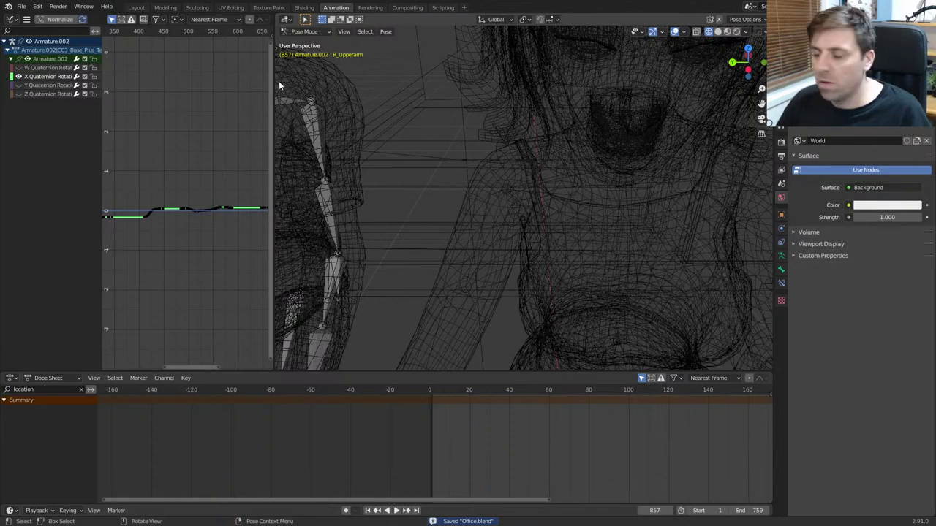
{"action": "scroll", "coordinate": [329, 110], "scroll_direction": "down", "scroll_amount": 3}
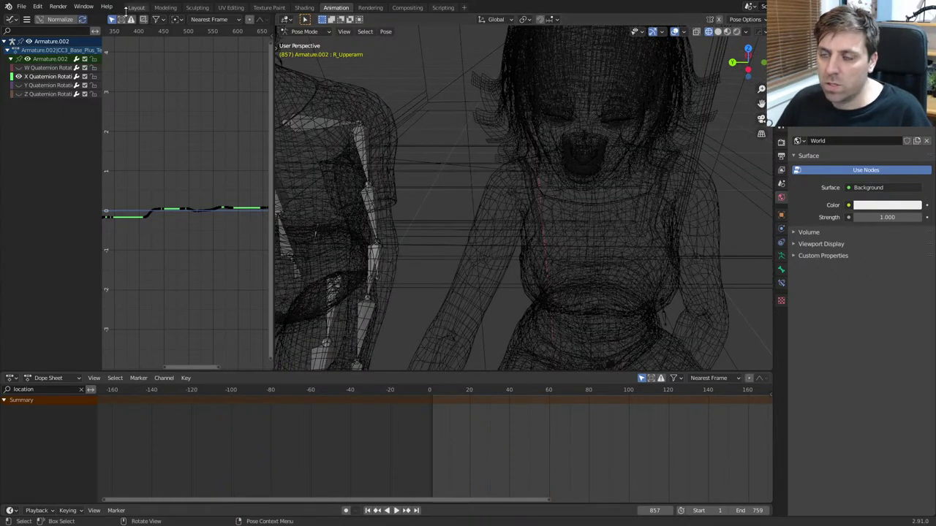
{"action": "left_click", "coordinate": [135, 7]}
{"action": "middle_click_drag", "start_coordinate": [503, 205], "coordinate": [522, 249]}
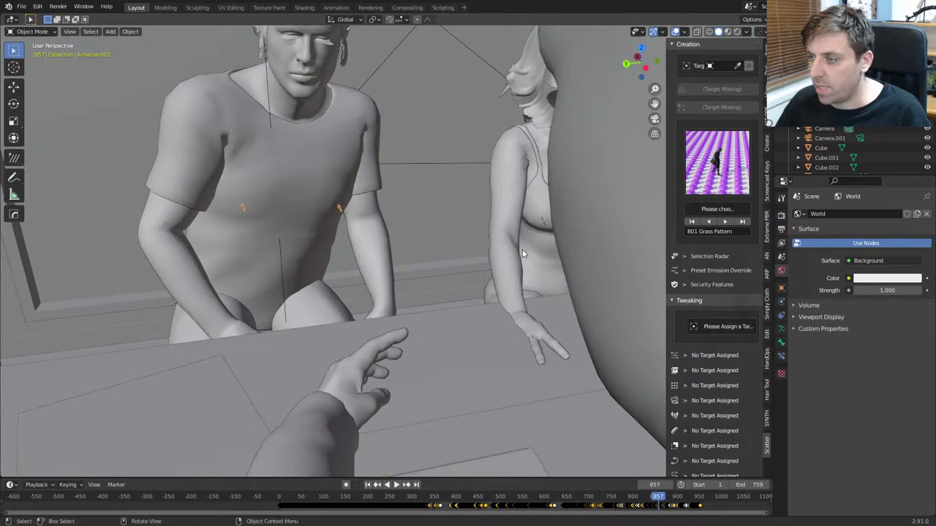
{"action": "key", "text": "KP_0"}
{"action": "scroll", "coordinate": [489, 283], "scroll_direction": "down", "scroll_amount": 3}
{"action": "key", "text": "space"}
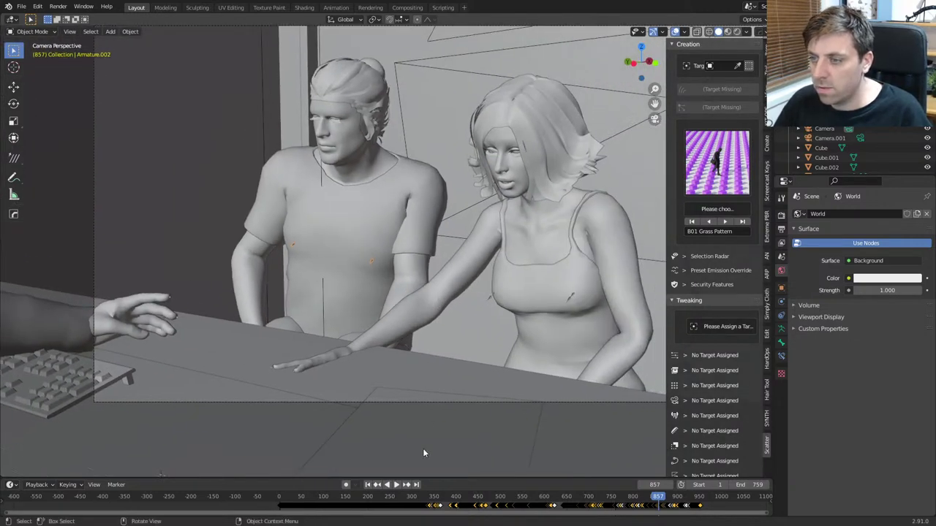
{"action": "left_click", "coordinate": [414, 498]}
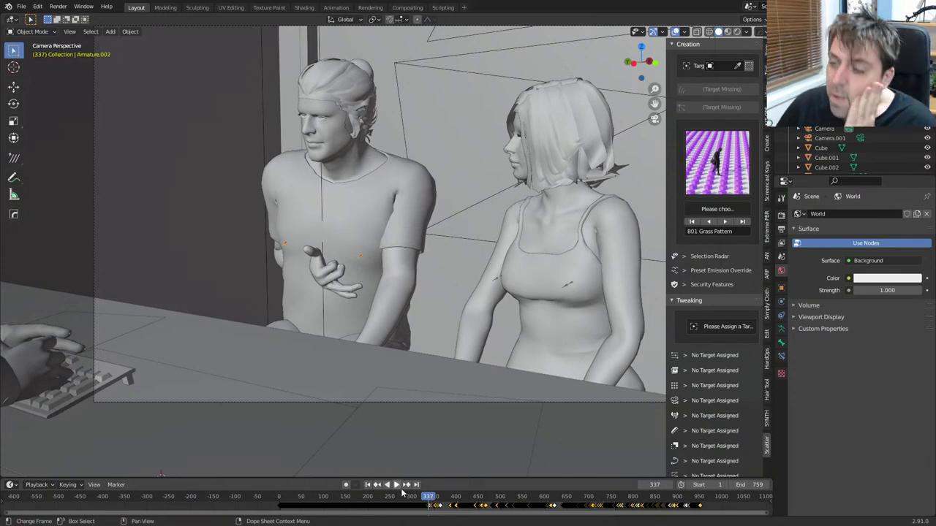
{"action": "key", "text": "space"}
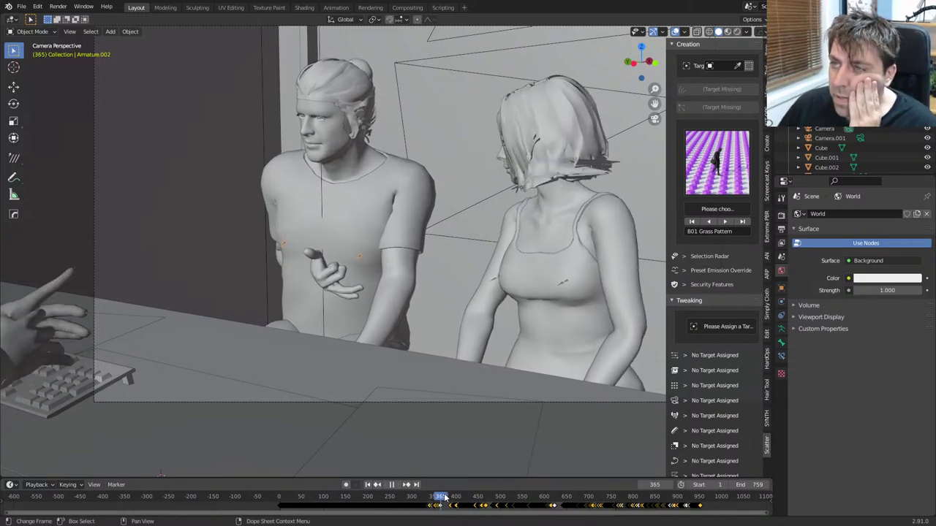
{"action": "left_click_drag", "start_coordinate": [470, 497], "coordinate": [555, 504]}
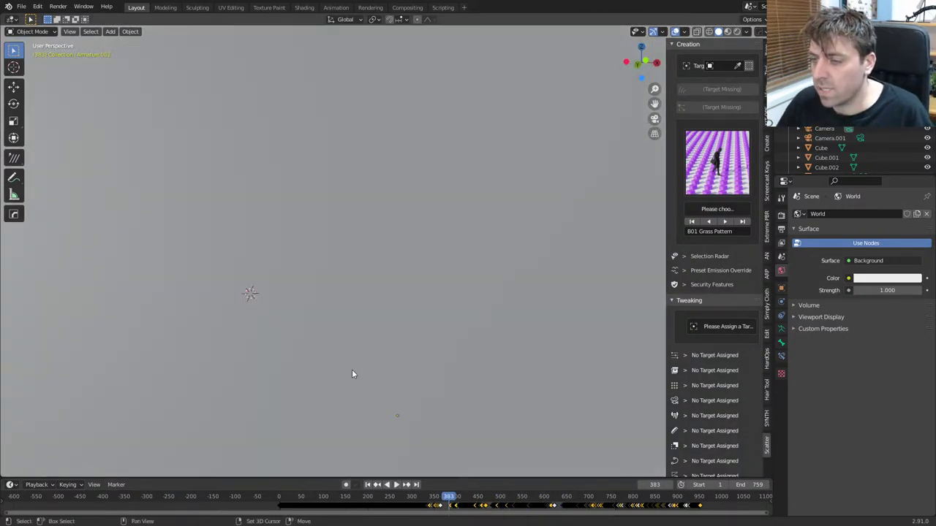
{"action": "middle_click_drag", "start_coordinate": [352, 375], "coordinate": [381, 509]}
{"action": "left_click_drag", "start_coordinate": [381, 510], "coordinate": [493, 505]}
{"action": "key", "text": "space"}
{"action": "middle_click_drag", "start_coordinate": [453, 431], "coordinate": [351, 396]}
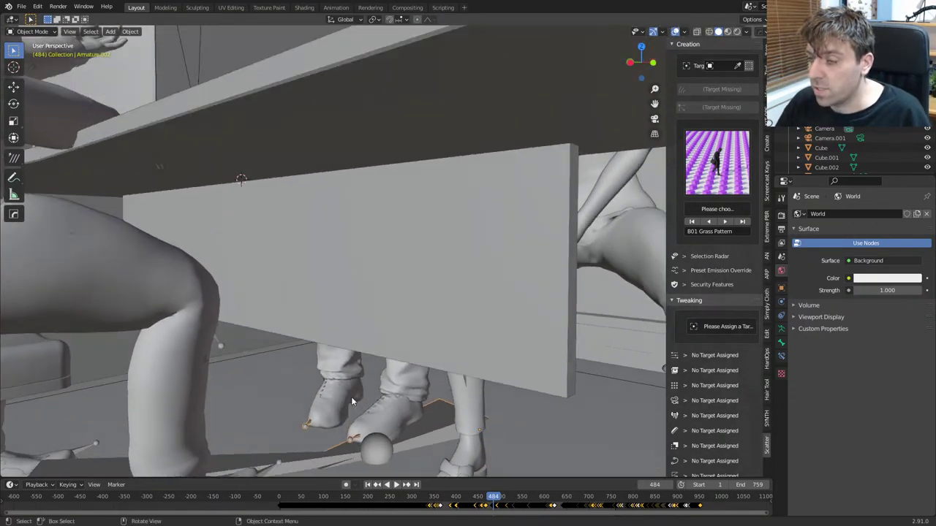
{"action": "key", "text": "KP_0"}
{"action": "key", "text": "space"}
{"action": "left_click", "coordinate": [442, 499]}
{"action": "left_click_drag", "start_coordinate": [442, 499], "coordinate": [631, 503]}
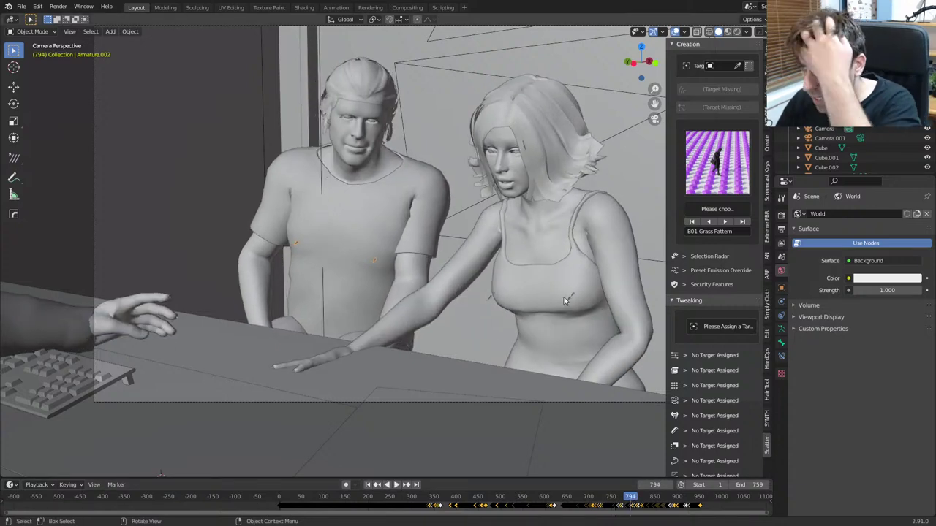
{"action": "middle_click_drag", "start_coordinate": [475, 454], "coordinate": [362, 329]}
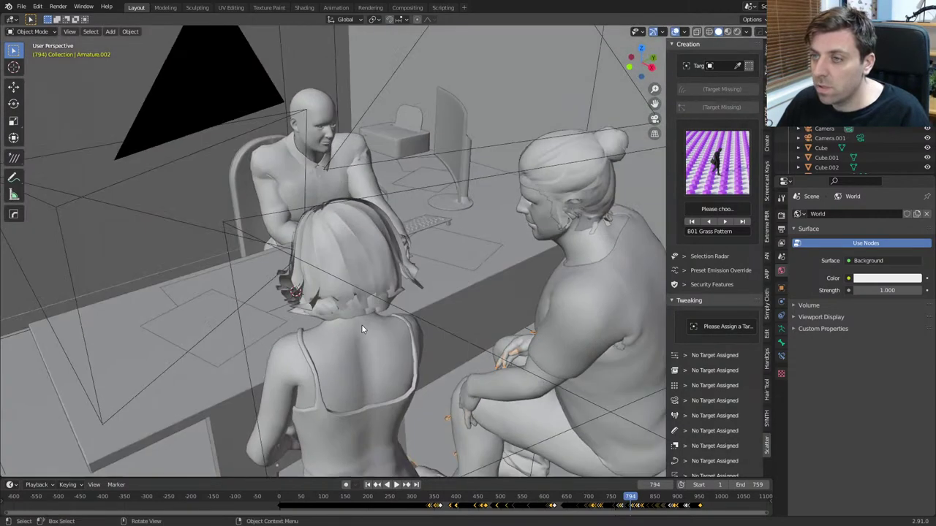
Step: Look through Camera.001, play the animation, select CC_Base_Body and scrub through the man's arm motion
{"action": "left_click", "coordinate": [377, 98]}
{"action": "key", "text": "ctrl+KP_0"}
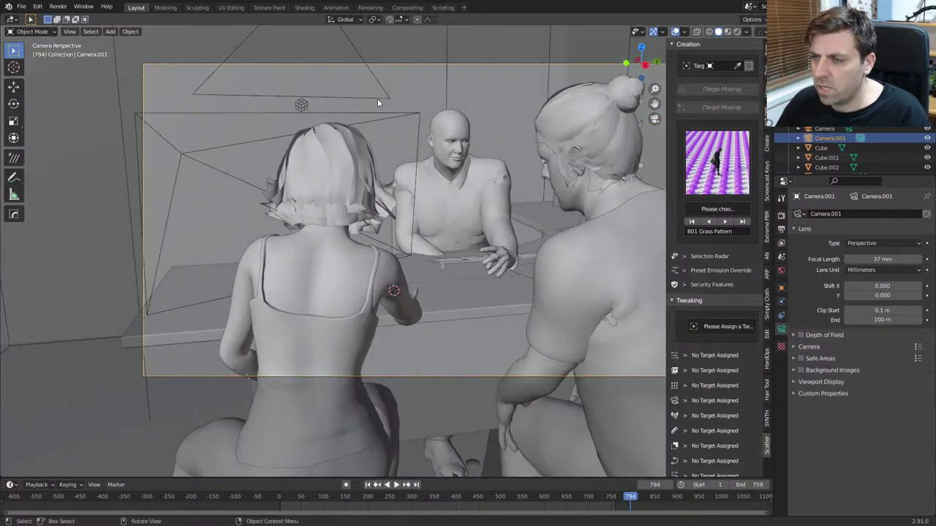
{"action": "key", "text": "space"}
{"action": "left_click", "coordinate": [330, 498]}
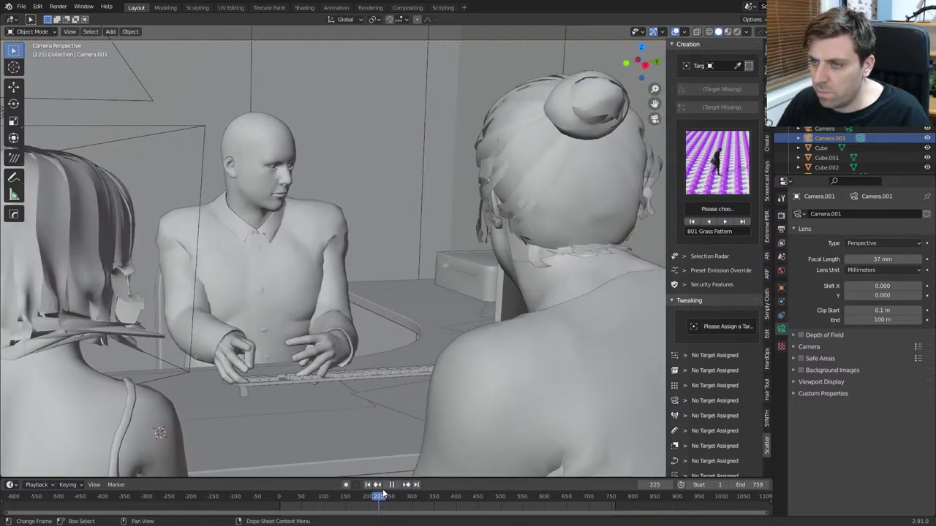
{"action": "key", "text": "space"}
{"action": "left_click", "coordinate": [263, 203]}
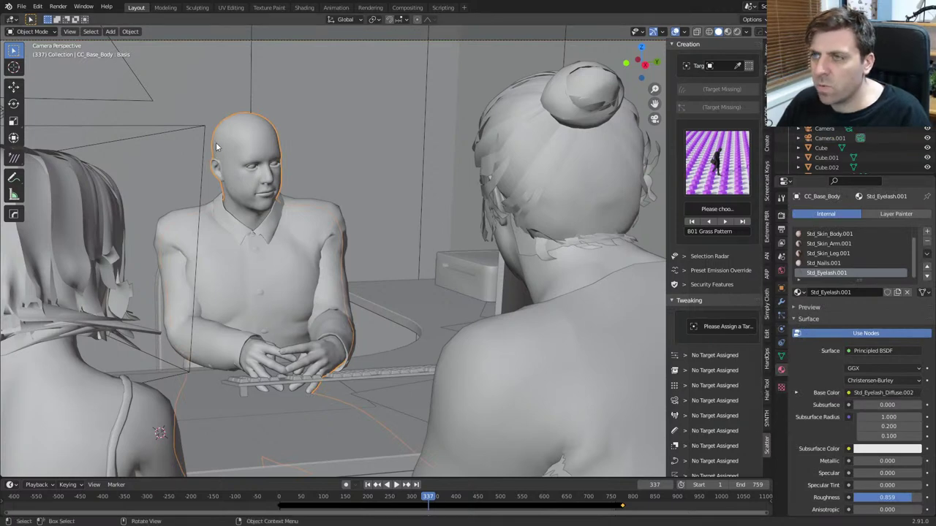
{"action": "left_click_drag", "start_coordinate": [415, 497], "coordinate": [495, 488]}
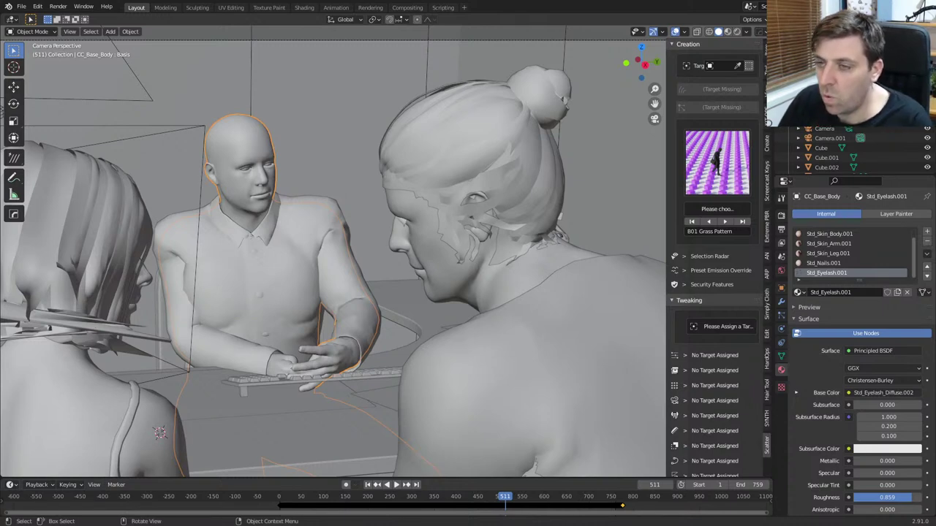
Step: Orbit around the seated man, save Office.blend, and scrub to frame 301 checking his arms
{"action": "middle_click_drag", "start_coordinate": [315, 307], "coordinate": [372, 210]}
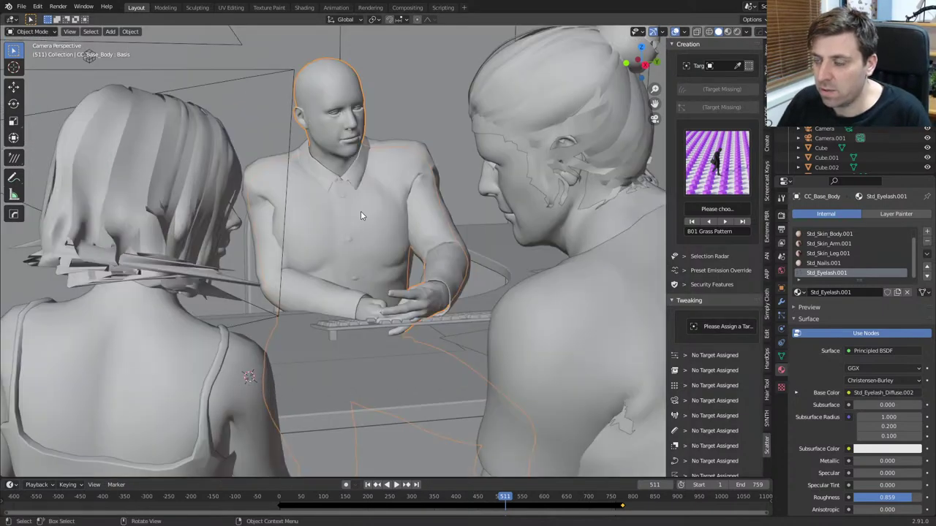
{"action": "scroll", "coordinate": [360, 211], "scroll_direction": "up", "scroll_amount": 3}
{"action": "scroll", "coordinate": [361, 211], "scroll_direction": "down", "scroll_amount": 5}
{"action": "key", "text": "ctrl+s"}
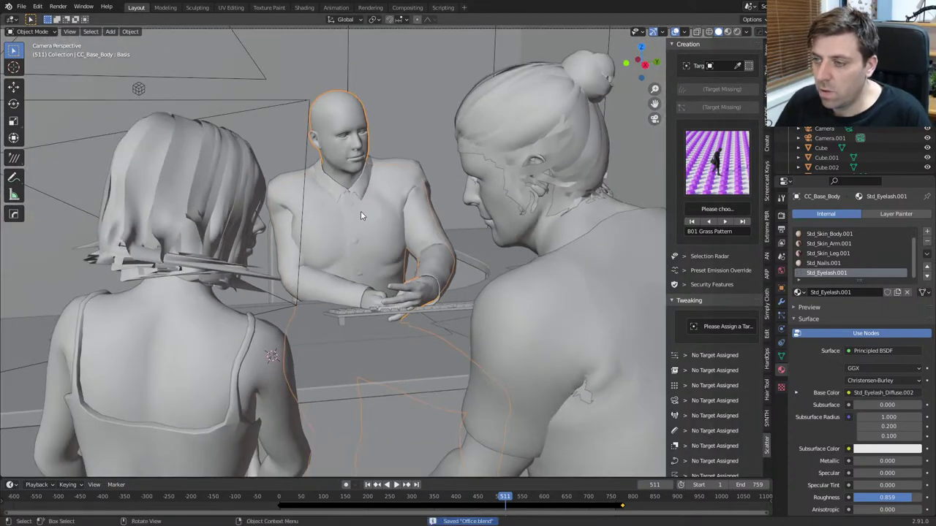
{"action": "left_click_drag", "start_coordinate": [368, 496], "coordinate": [410, 499]}
Step: Stop playback at frame 301, then raise Camera.001 vertically and tilt it on X
{"action": "scroll", "coordinate": [368, 331], "scroll_direction": "down", "scroll_amount": 5}
{"action": "key", "text": "space"}
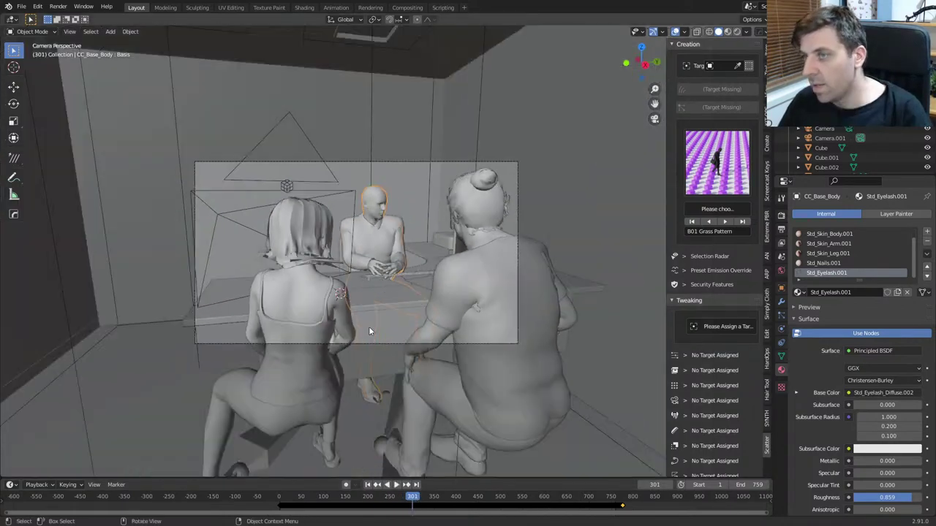
{"action": "left_click", "coordinate": [397, 344]}
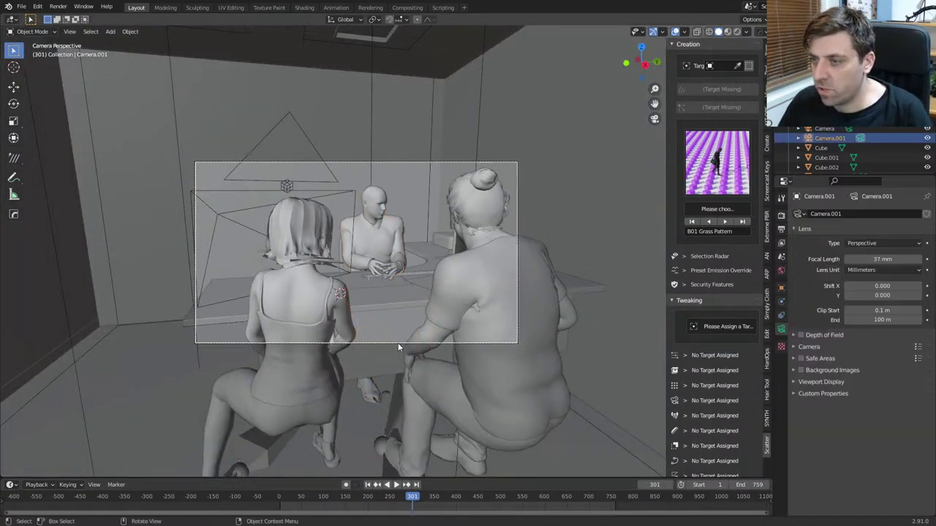
{"action": "key", "text": "g"}
{"action": "key", "text": "z"}
{"action": "left_click", "coordinate": [425, 372]}
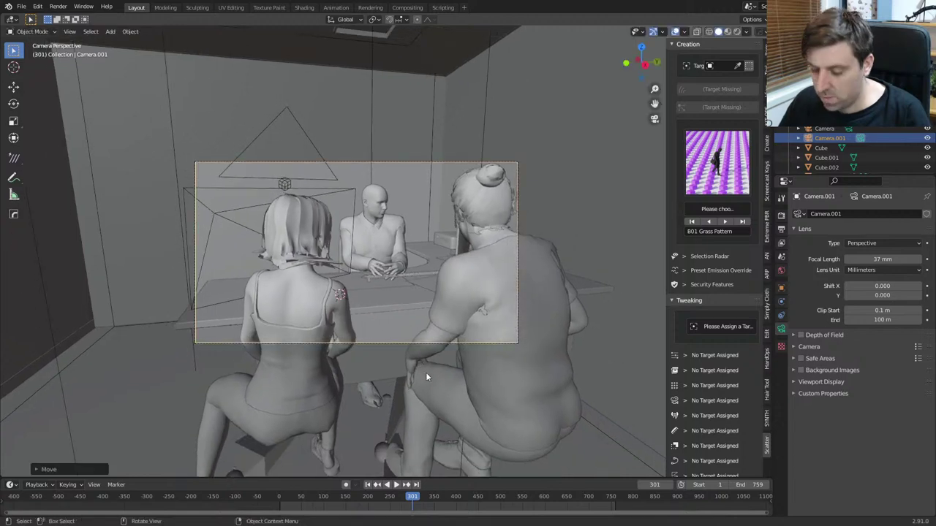
{"action": "key", "text": "r"}
{"action": "key", "text": "x"}
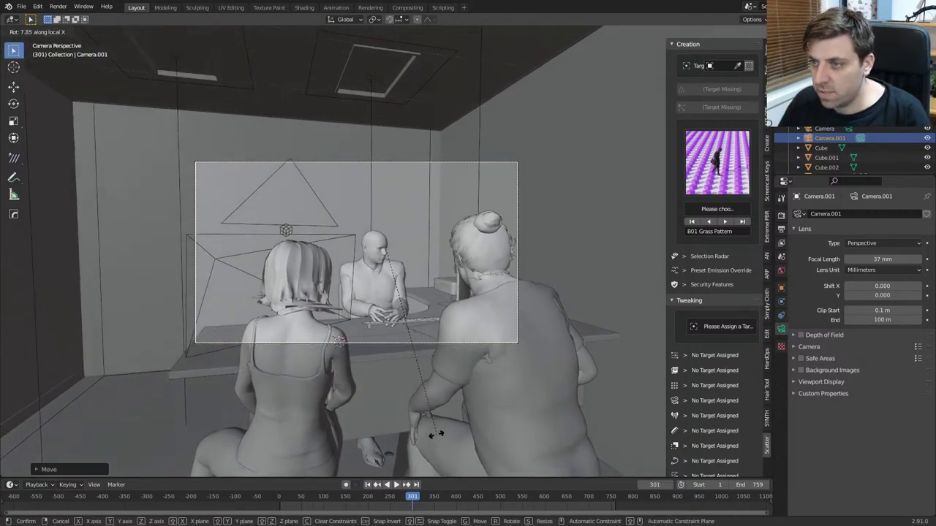
{"action": "left_click", "coordinate": [430, 413]}
Step: Set Camera.001's focal length to 58 mm and refine its position and rotation on the seated man
{"action": "scroll", "coordinate": [431, 387], "scroll_direction": "up", "scroll_amount": 3}
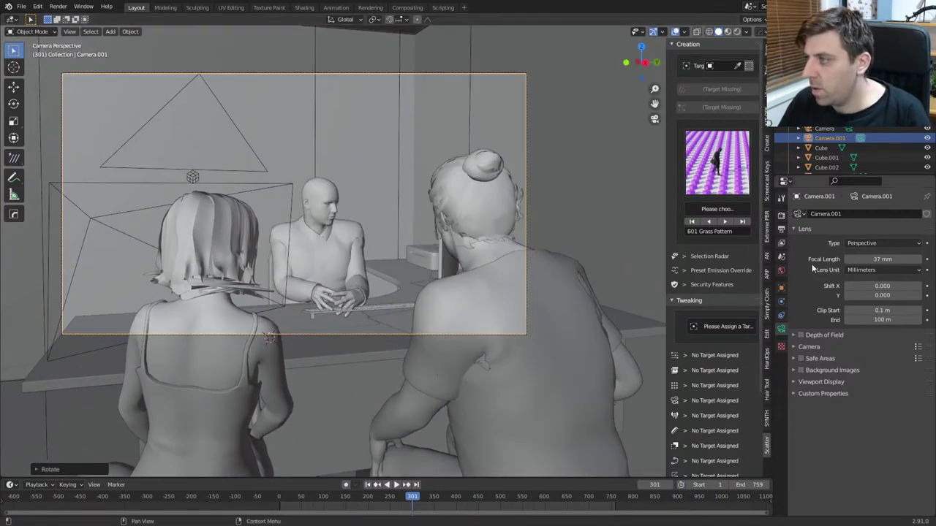
{"action": "left_click_drag", "start_coordinate": [877, 259], "coordinate": [915, 259]}
{"action": "key", "text": "g"}
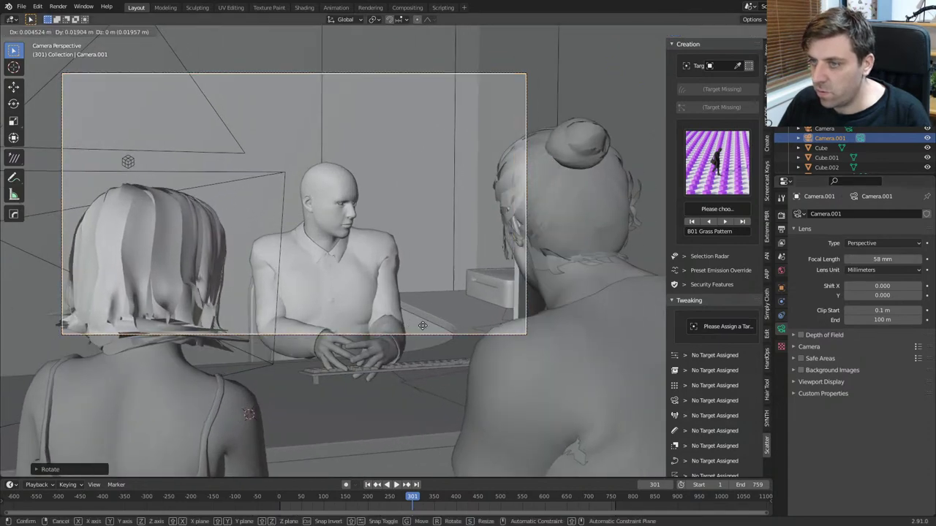
{"action": "left_click", "coordinate": [427, 332]}
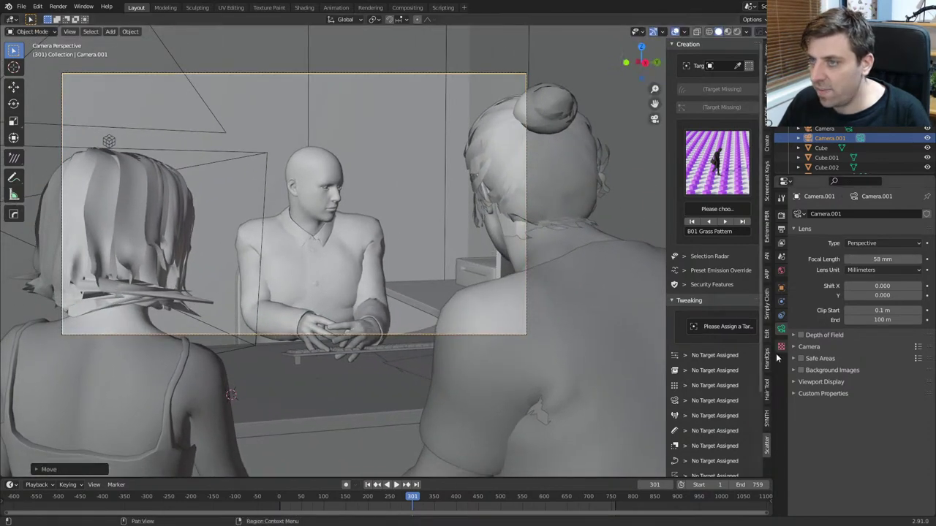
{"action": "key", "text": "r"}
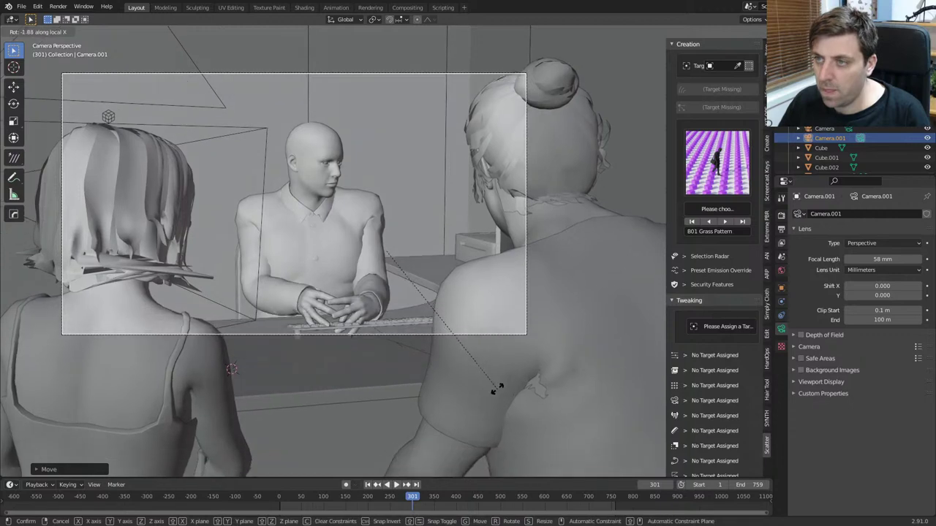
{"action": "left_click", "coordinate": [506, 365]}
{"action": "key", "text": "g"}
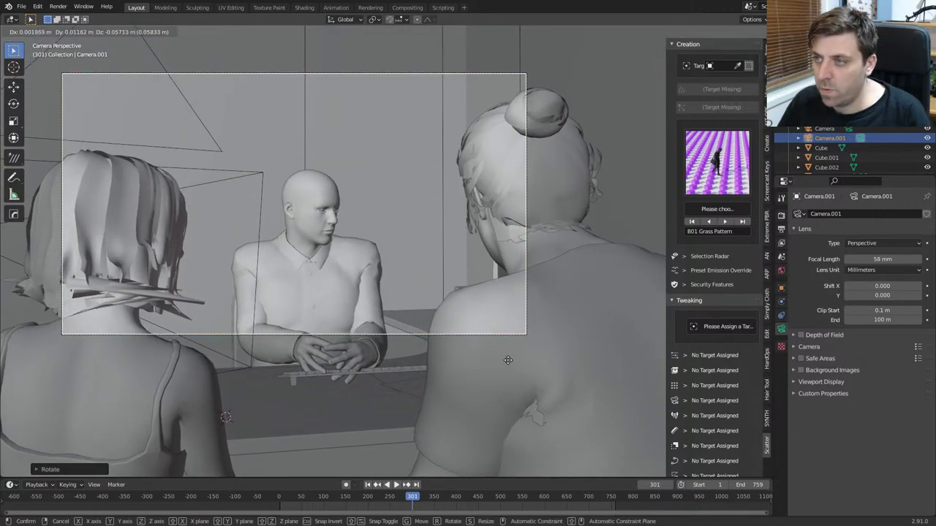
{"action": "left_click", "coordinate": [468, 409]}
Step: Play and scrub the animation to frame 432, then render it with F12
{"action": "key", "text": "space"}
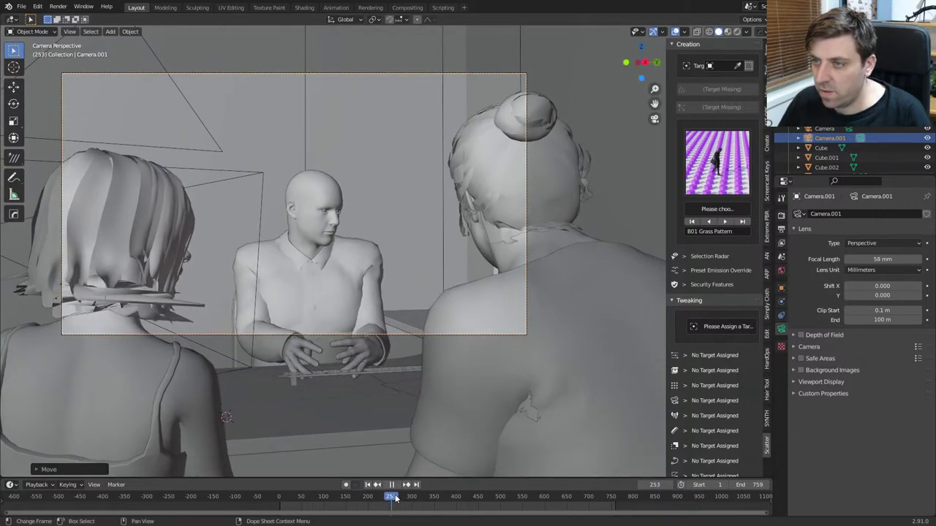
{"action": "left_click_drag", "start_coordinate": [429, 498], "coordinate": [517, 506]}
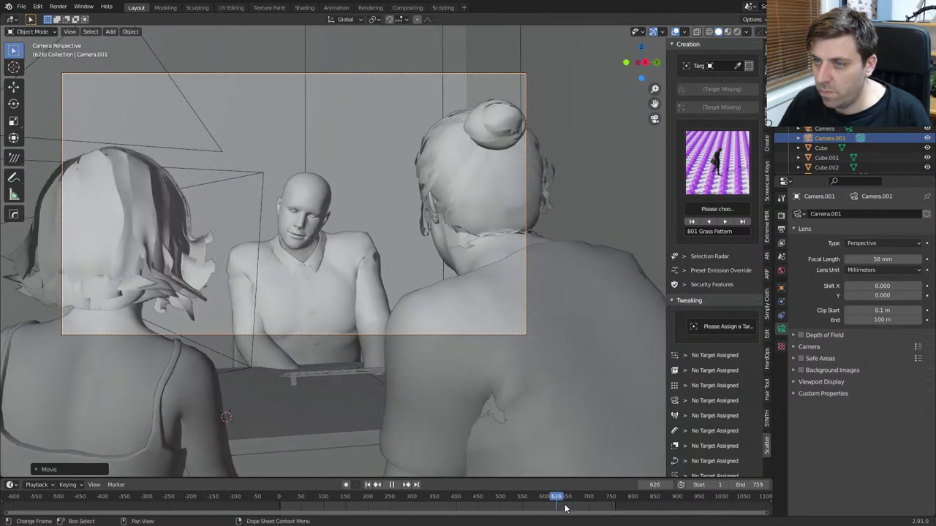
{"action": "key", "text": "space"}
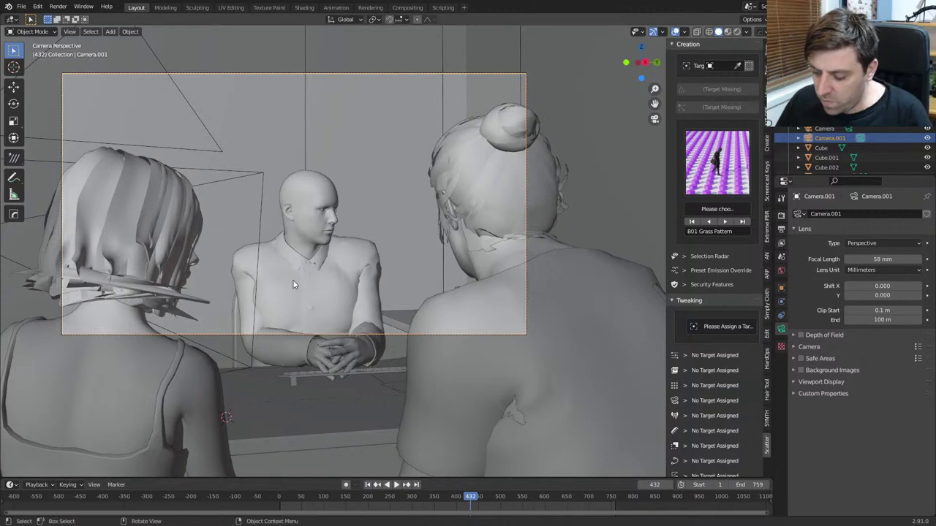
{"action": "key", "text": "F12"}
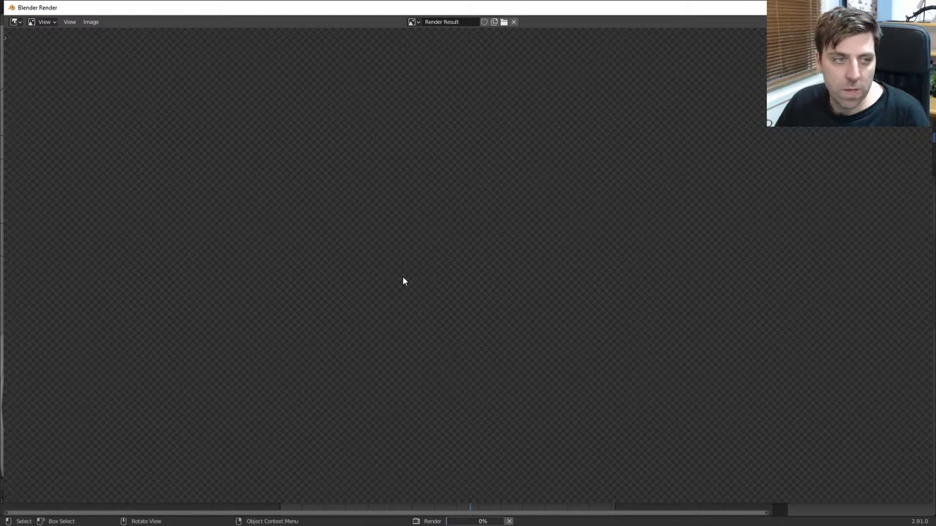
Step: Zoom and pan the finished frame 432 render to fit the image
{"action": "scroll", "coordinate": [450, 316], "scroll_direction": "down", "scroll_amount": 1}
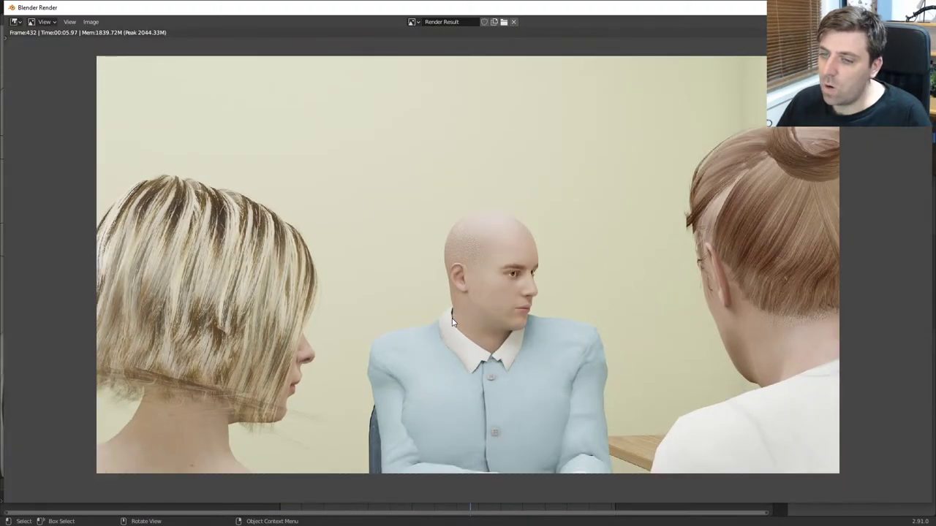
{"action": "middle_click_drag", "start_coordinate": [452, 322], "coordinate": [444, 292]}
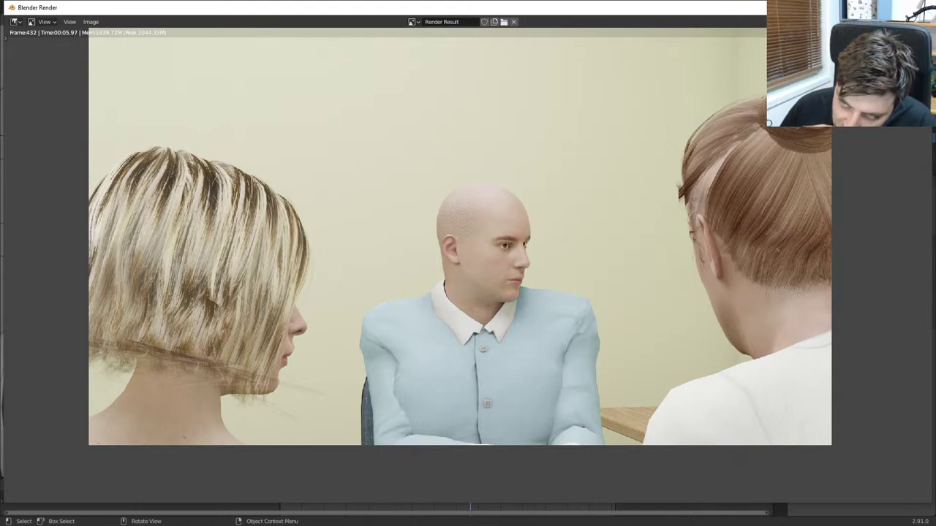
Step: Close the render result, return to the office scene viewport and save Office.blend
{"action": "key", "text": "Escape"}
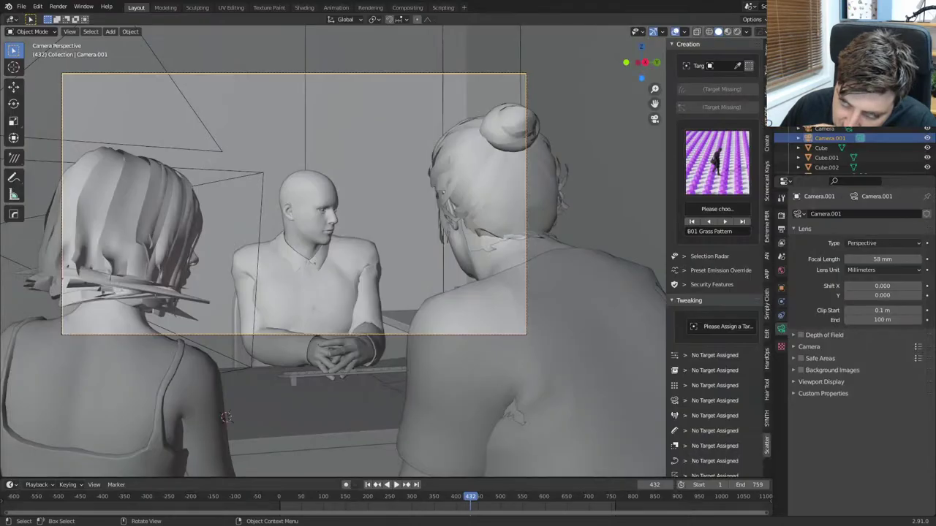
{"action": "middle_click_drag", "start_coordinate": [410, 248], "coordinate": [334, 246]}
{"action": "scroll", "coordinate": [453, 254], "scroll_direction": "down", "scroll_amount": 5}
{"action": "scroll", "coordinate": [335, 246], "scroll_direction": "up", "scroll_amount": 5}
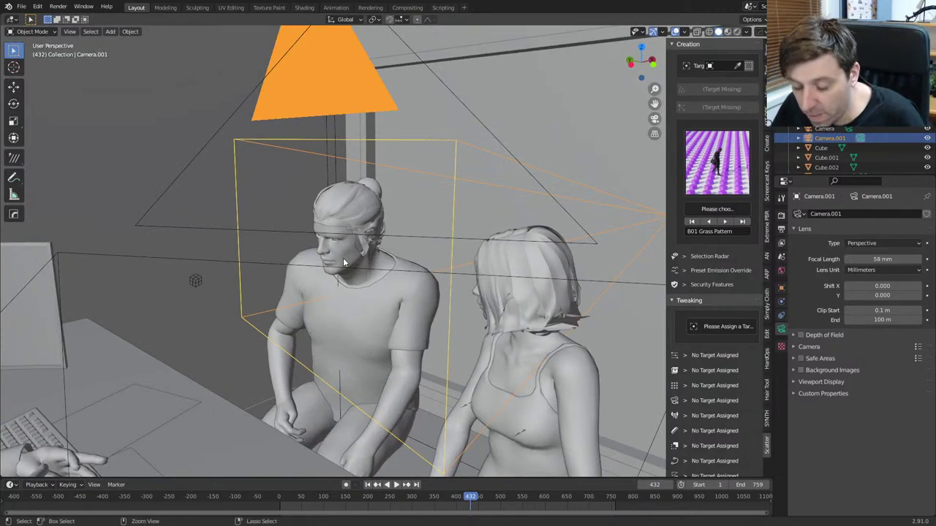
{"action": "key", "text": "ctrl+s"}
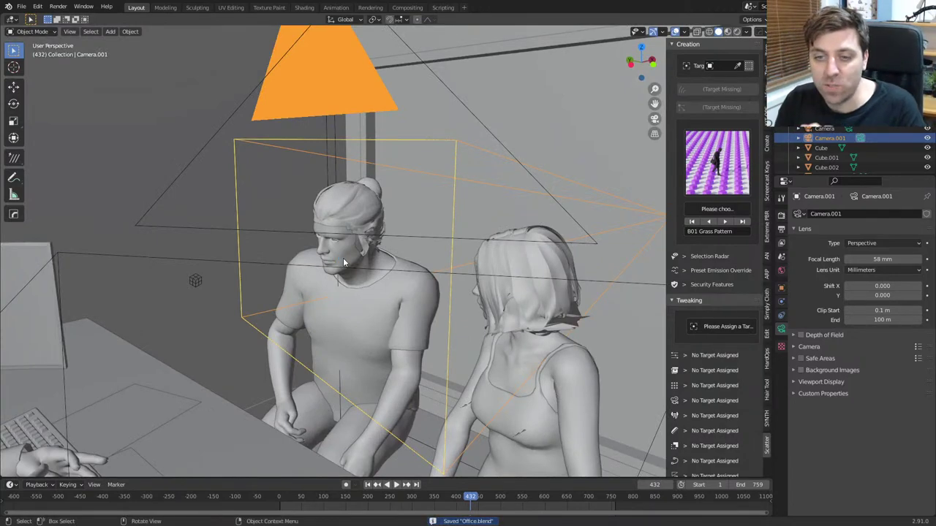